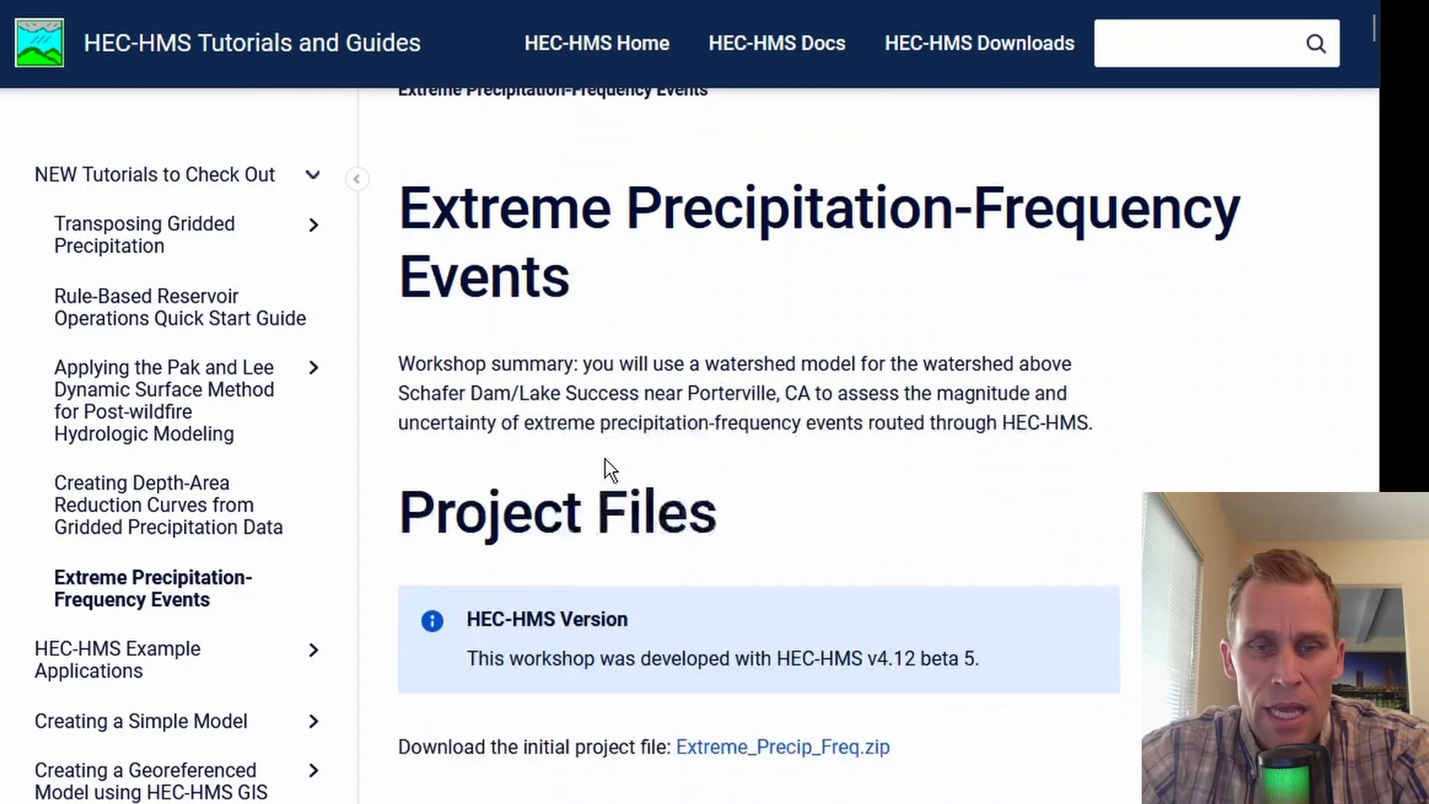
Download the initial project file Extreme_Precip_Freq.zip from the tutorial page and place it on the desktop
left_click_drag(445, 380, 819, 357)
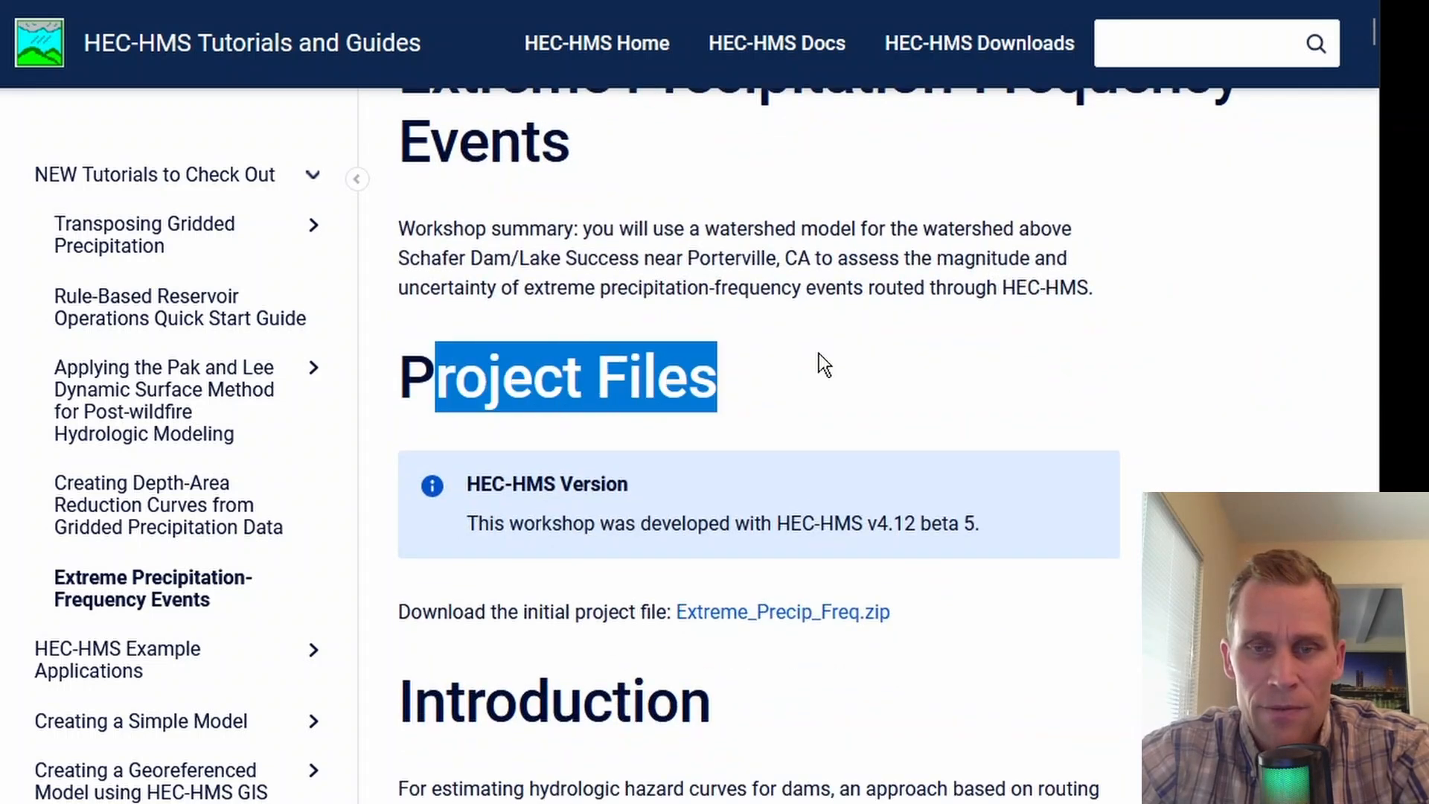
left_click(869, 372)
scroll(851, 465, "down", 3)
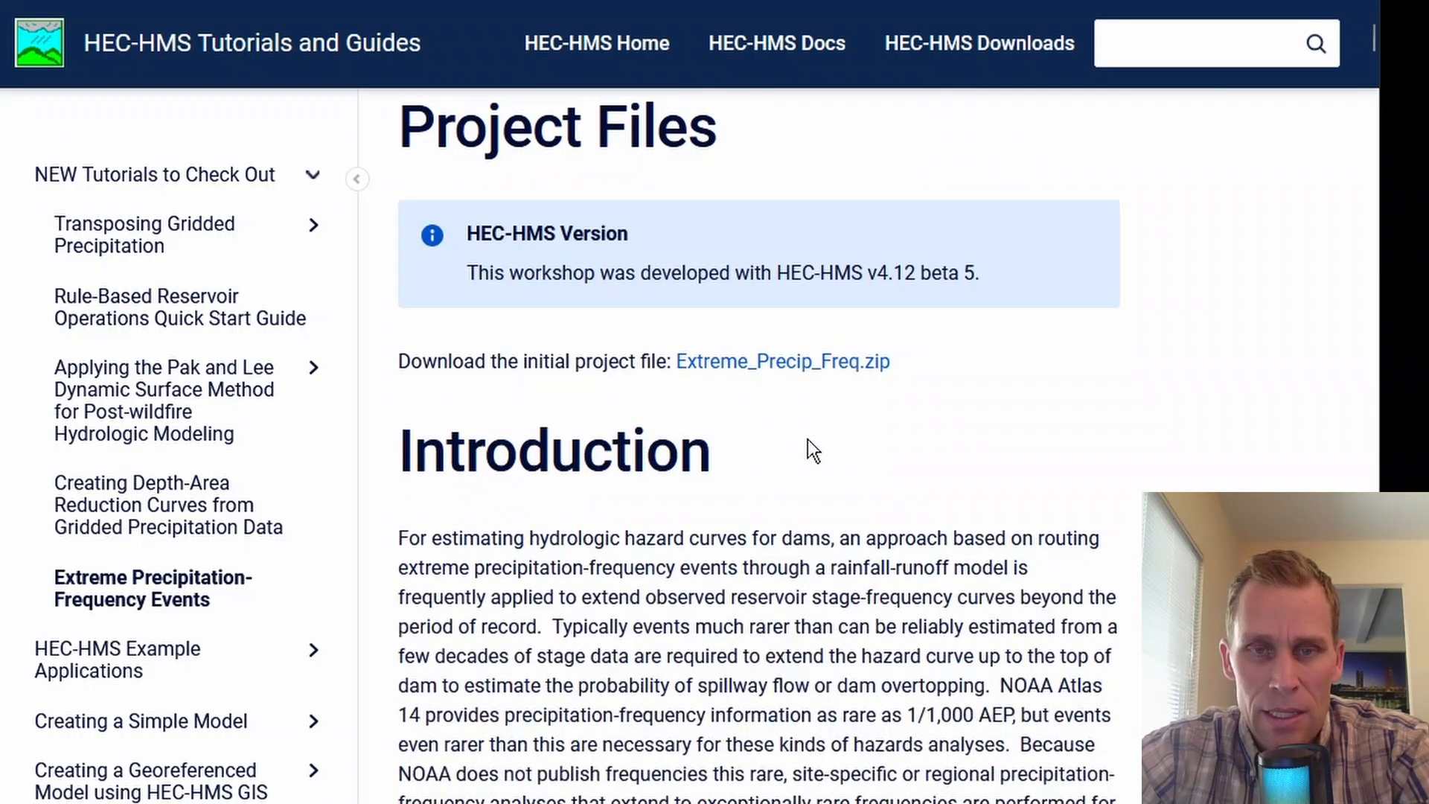
left_click(775, 372)
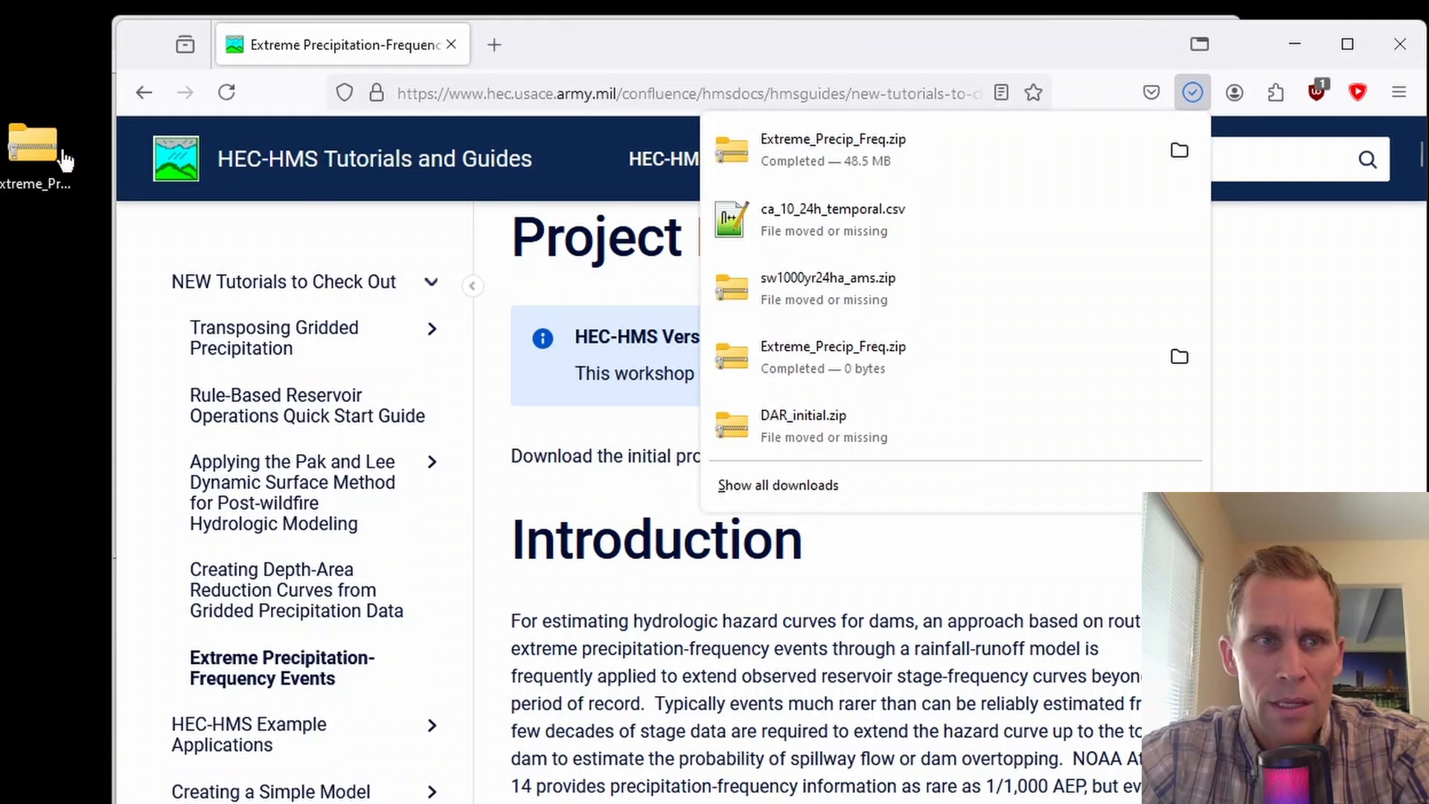
left_click_drag(34, 144, 40, 200)
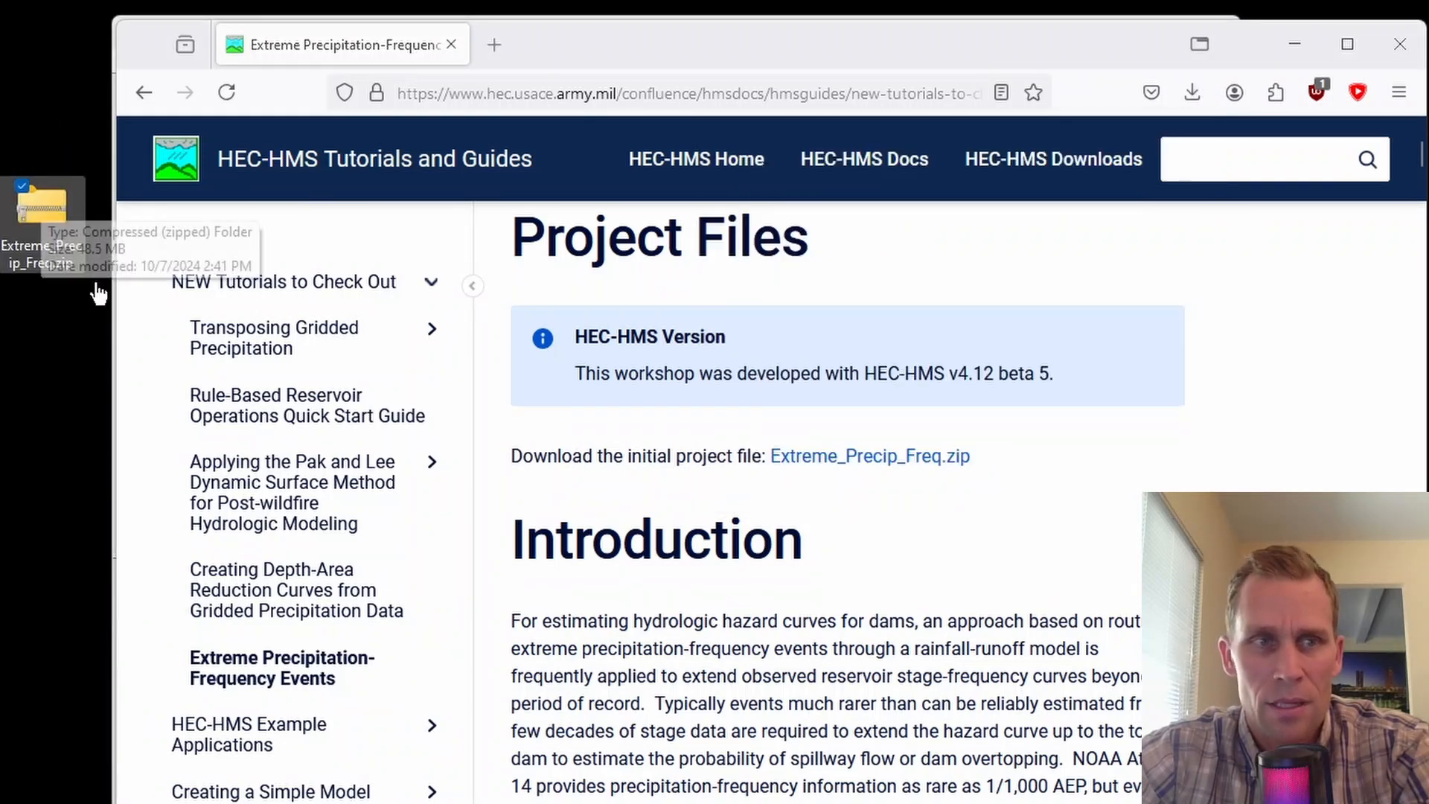
Copy the Extreme_Precip_Freq folder out of the downloaded zip into the project folder under 10 - Extreme Precipitation-Frequency Events
double_click(43, 209)
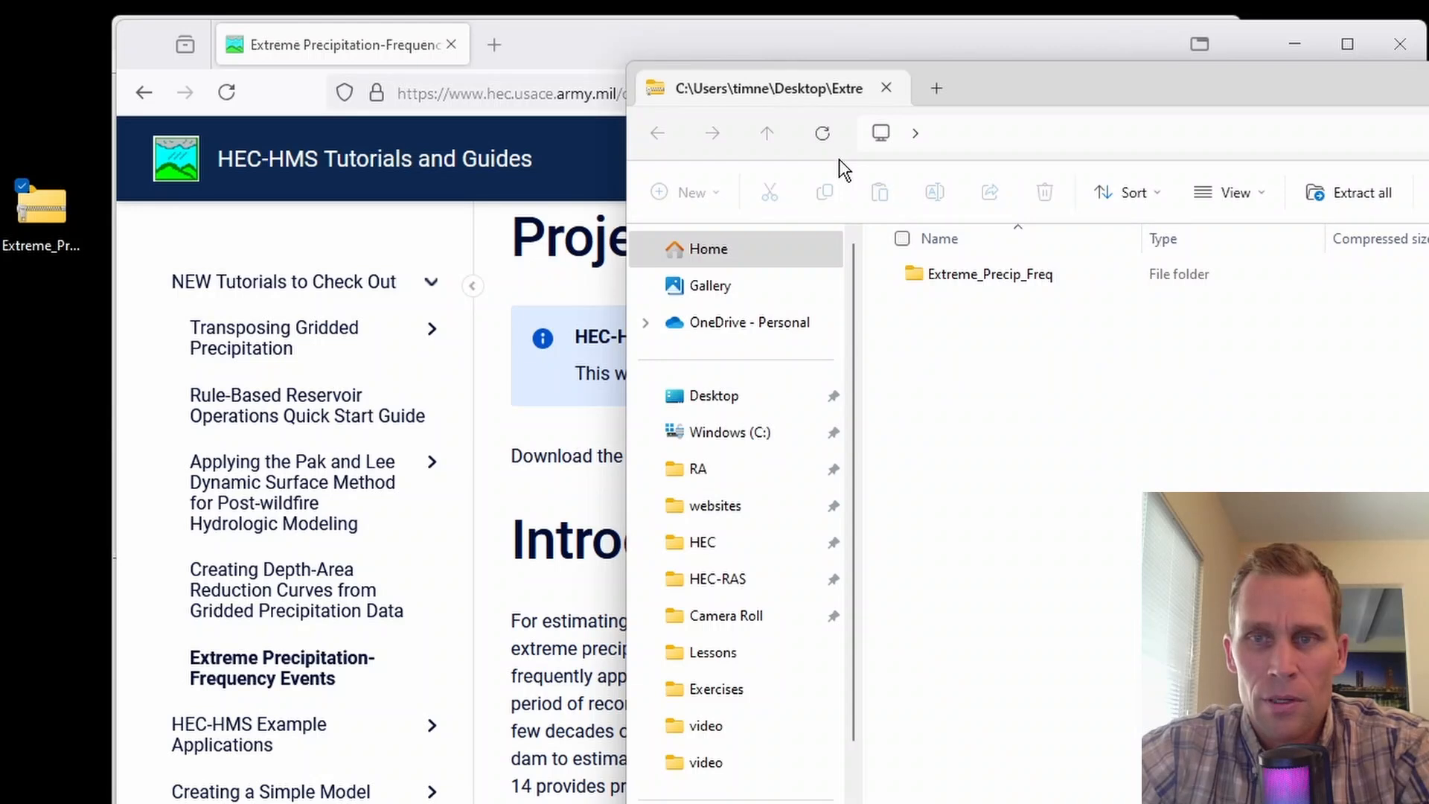
left_click_drag(1043, 87, 1066, 115)
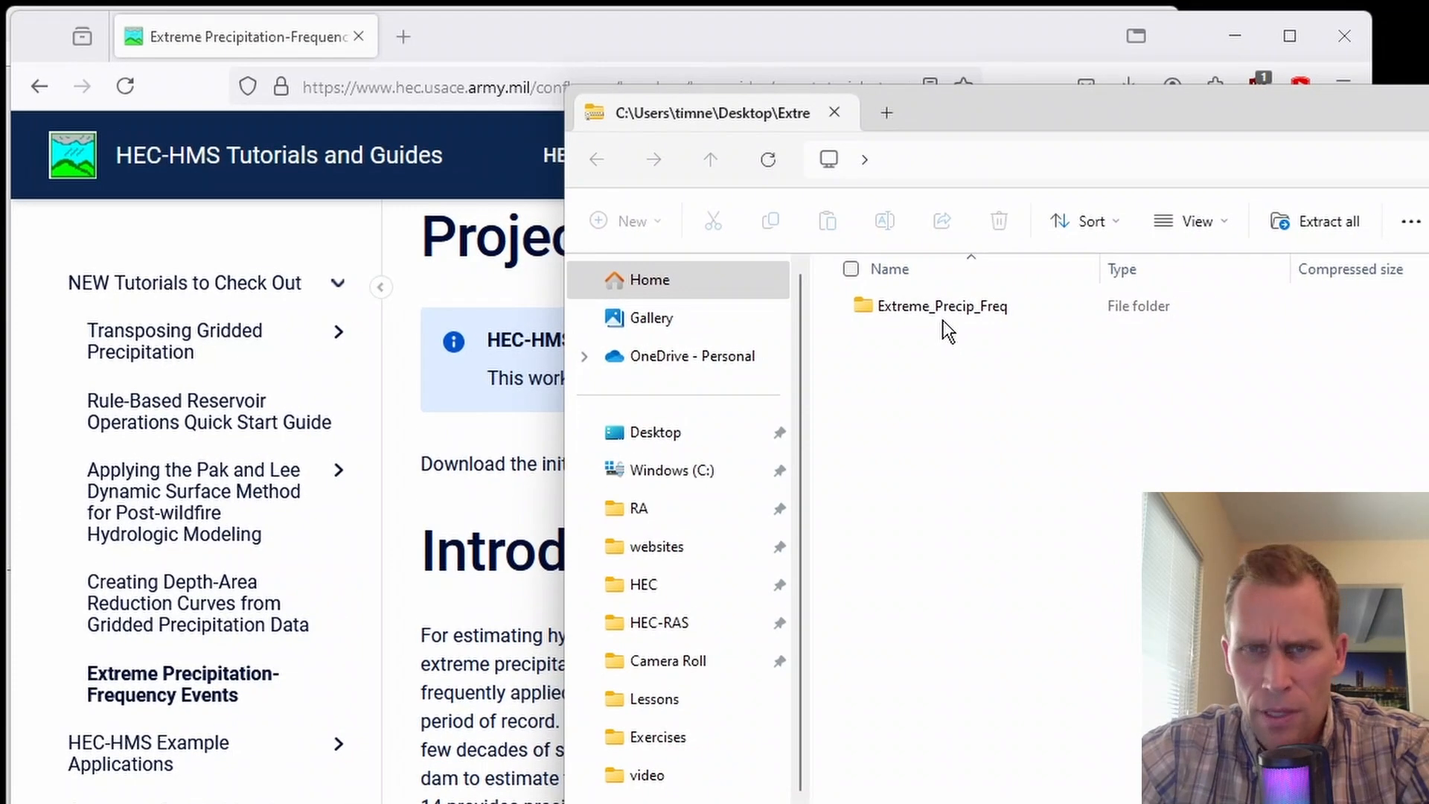
double_click(958, 307)
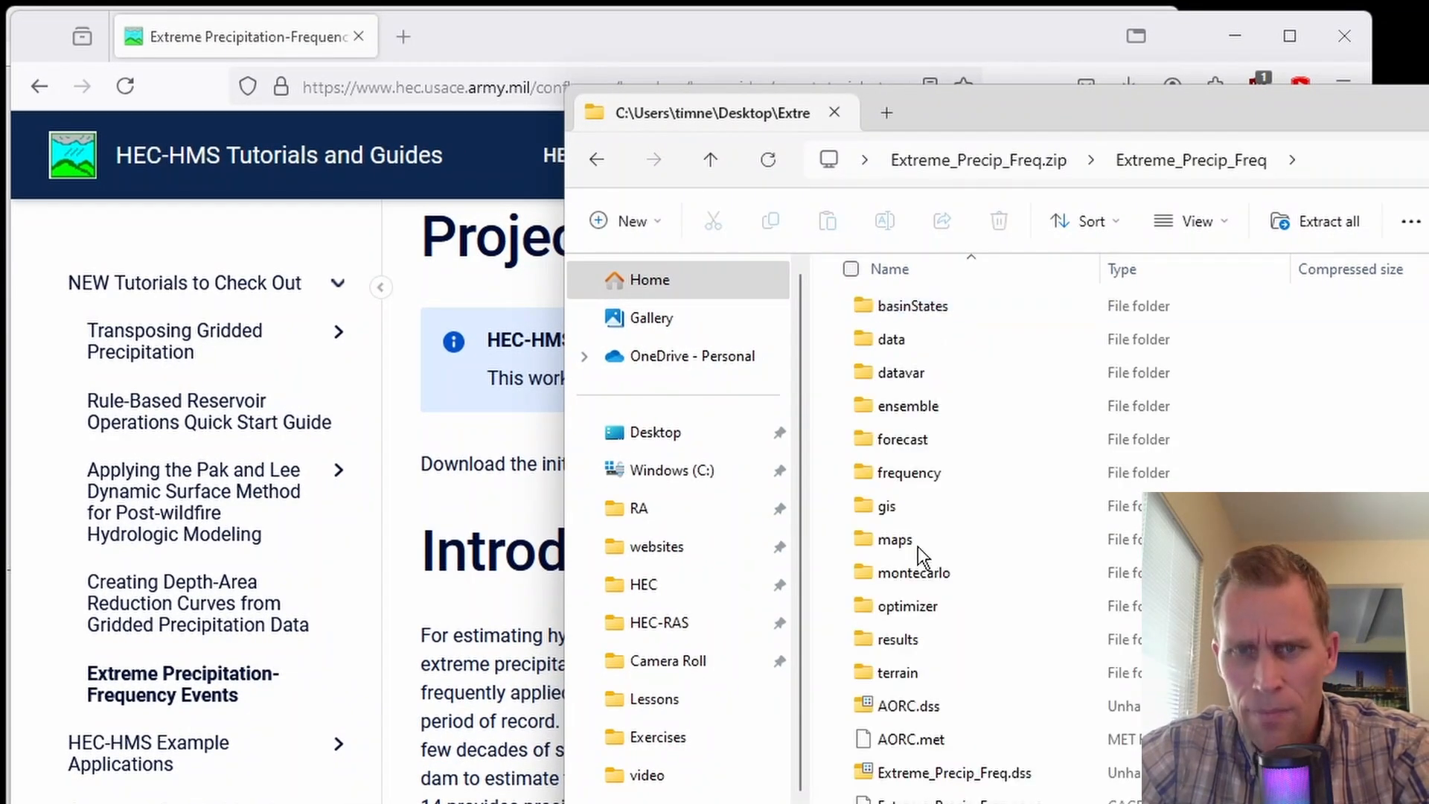
left_click(1025, 168)
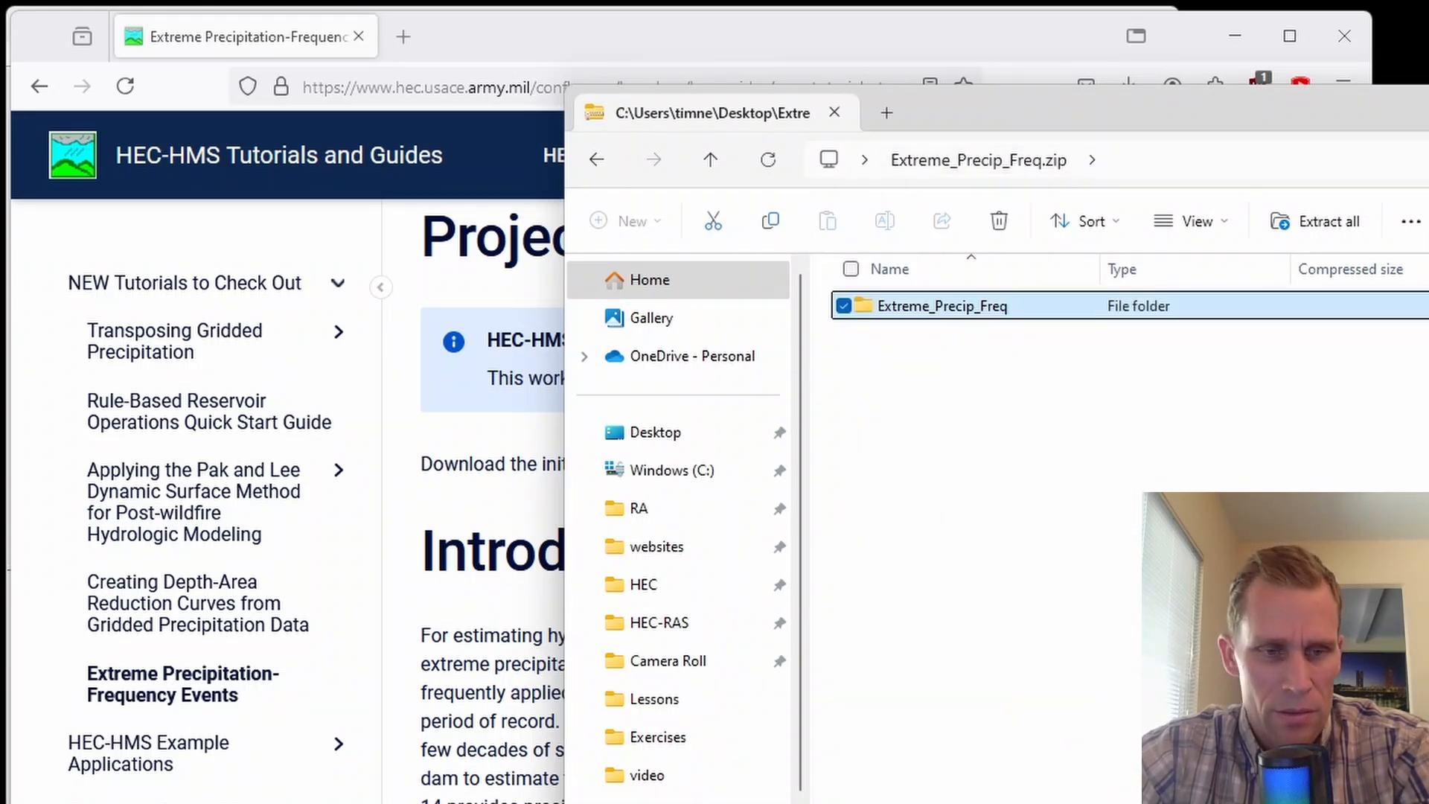
key("alt+Tab")
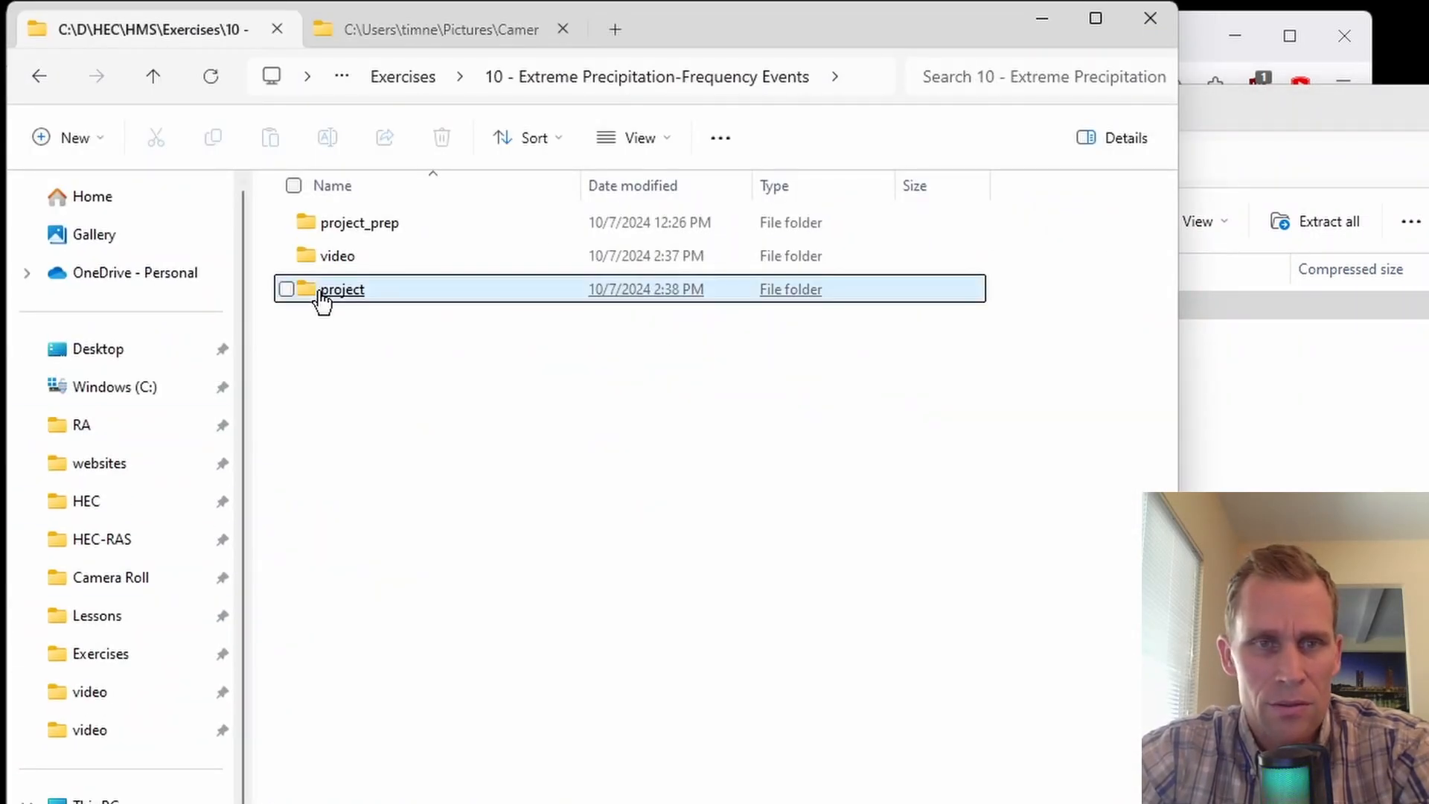
double_click(320, 292)
left_click(1255, 455)
left_click_drag(992, 322, 382, 446)
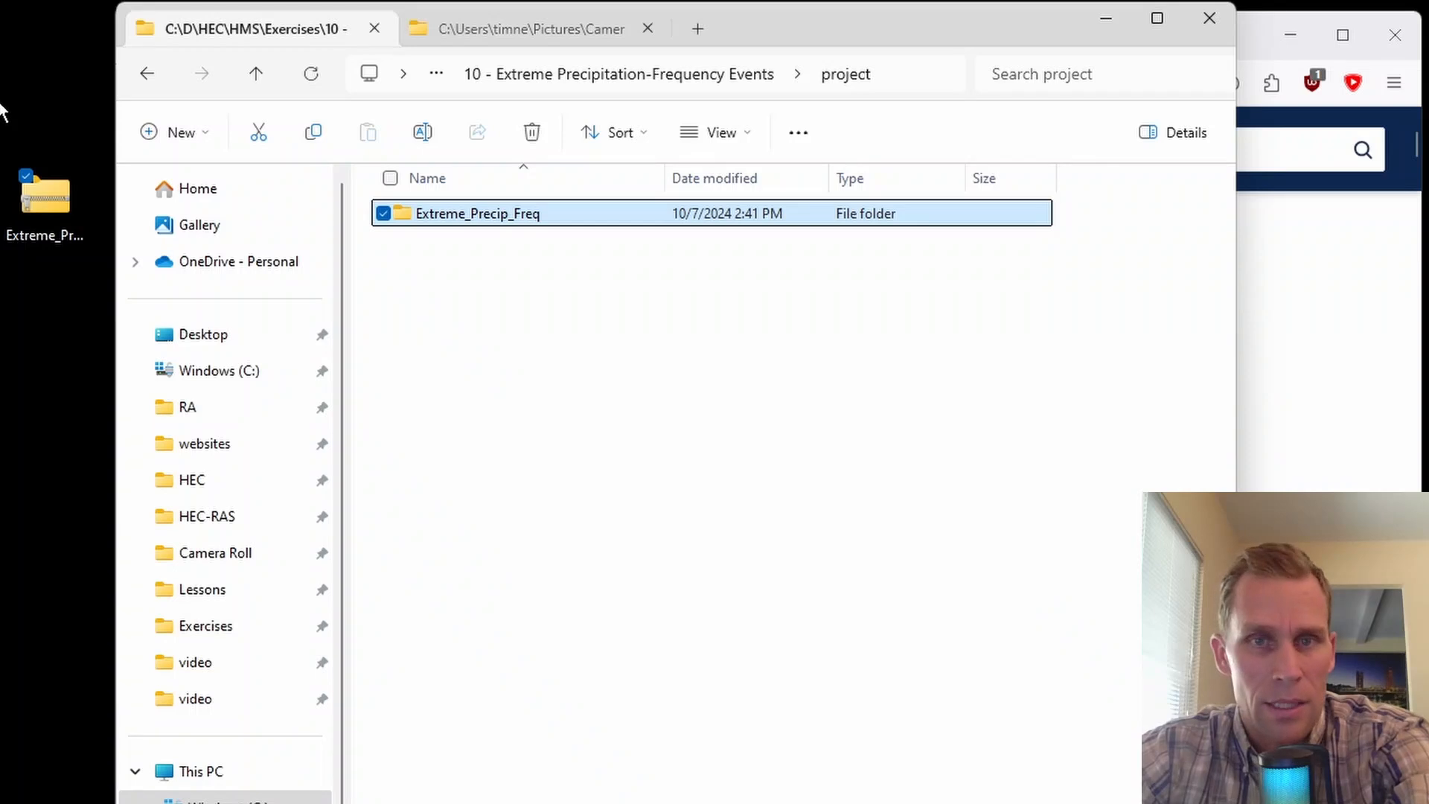
Delete the downloaded zip from the desktop and check the files in the extracted Extreme_Precip_Freq folder
left_click_drag(0, 95, 40, 295)
key("Delete")
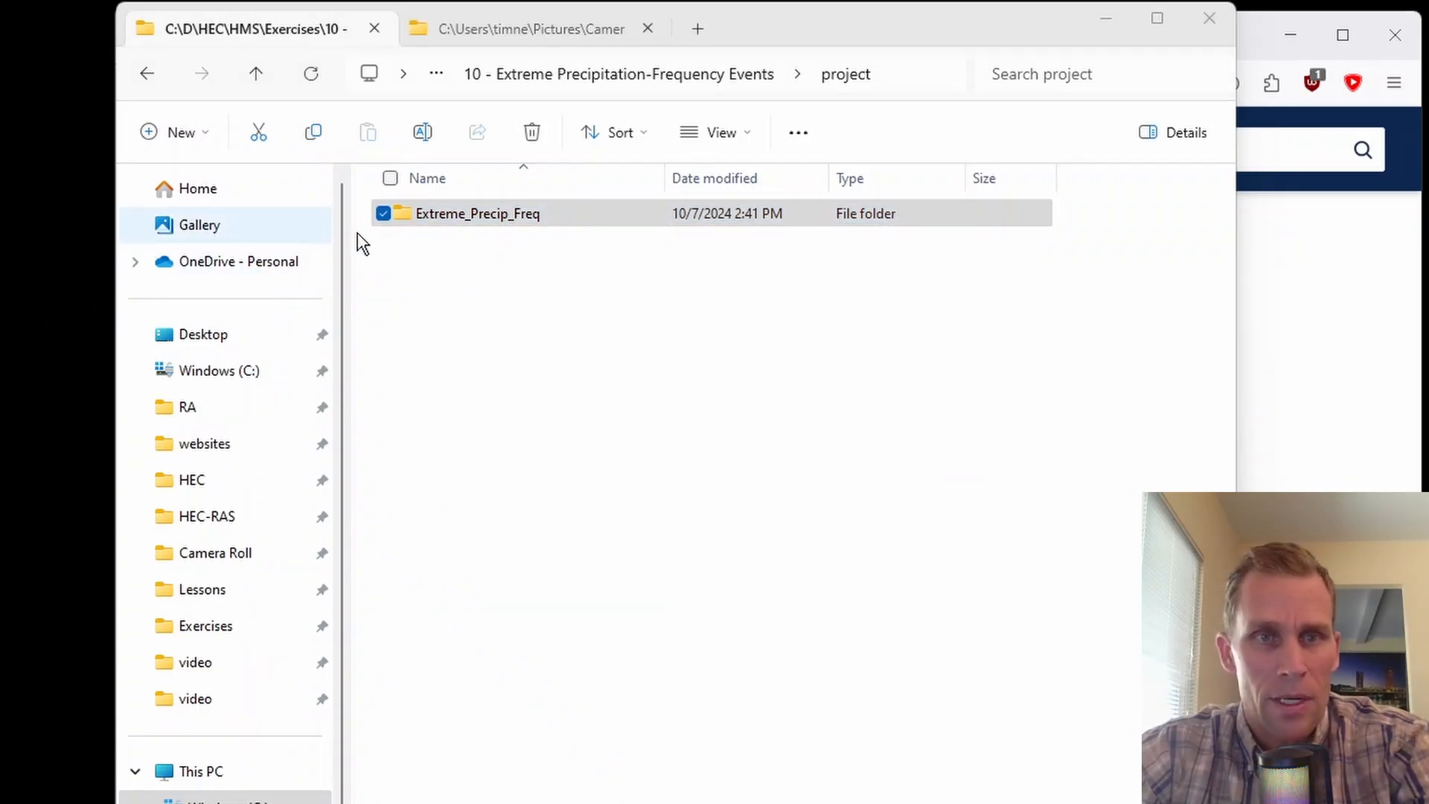
double_click(485, 223)
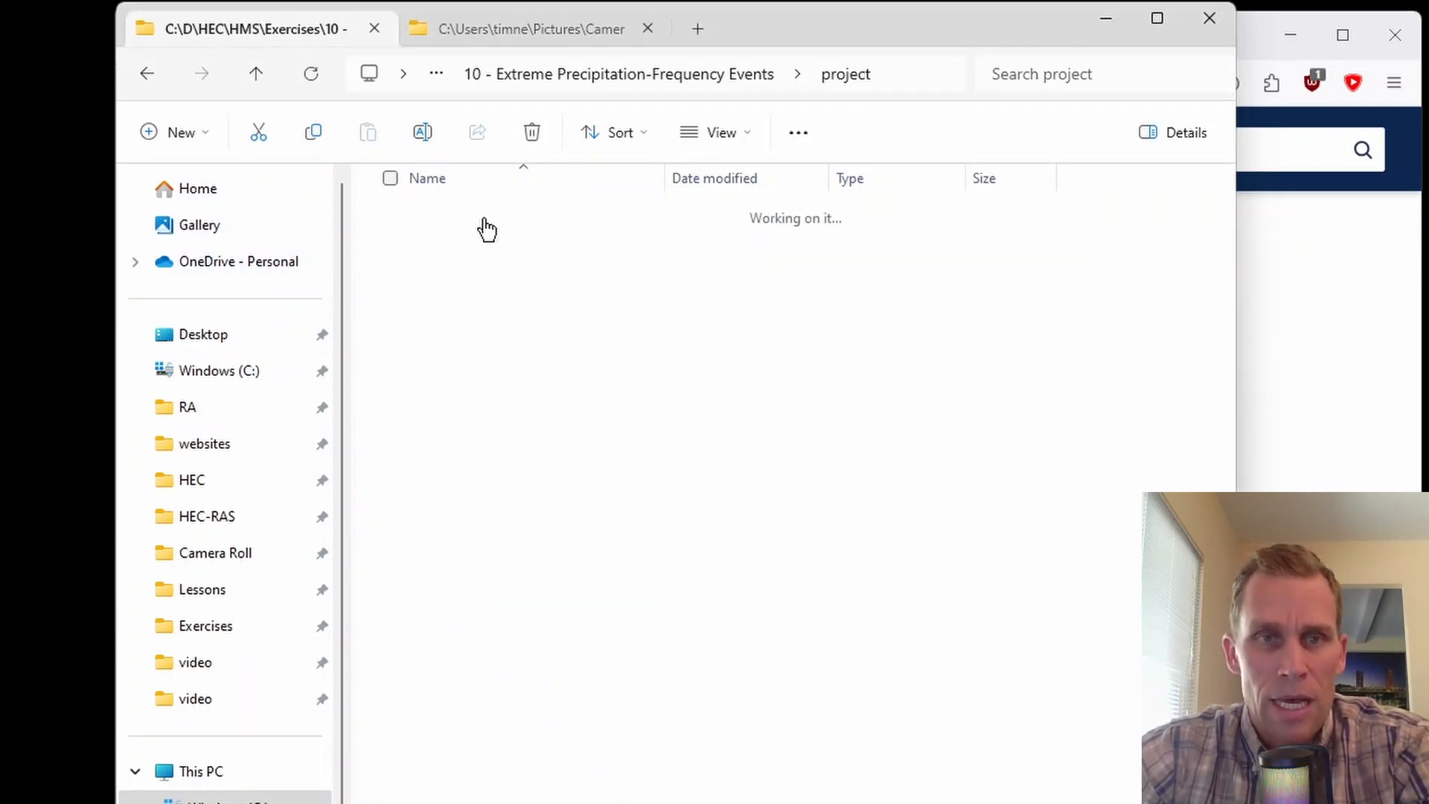
scroll(497, 405, "down", 4)
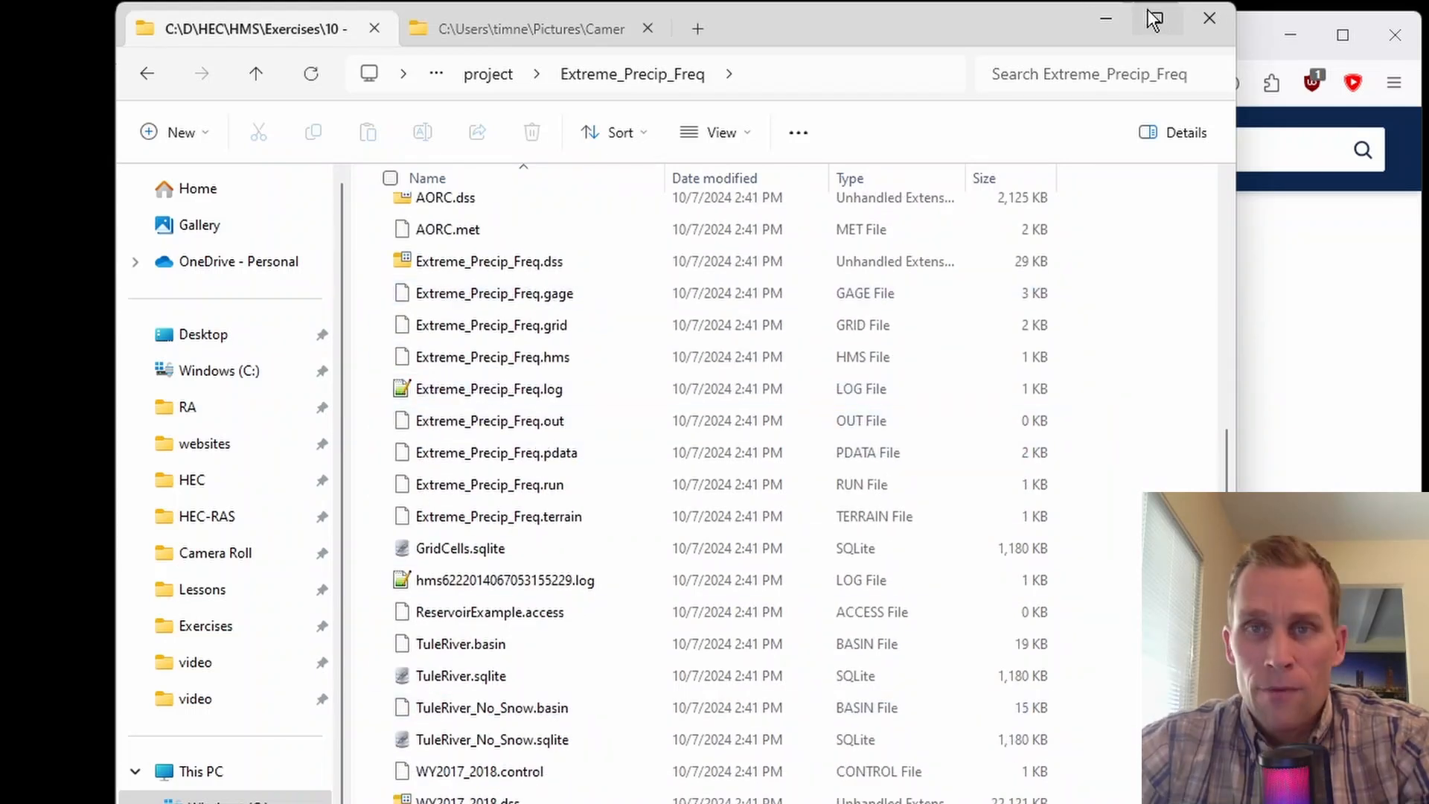
left_click(1106, 23)
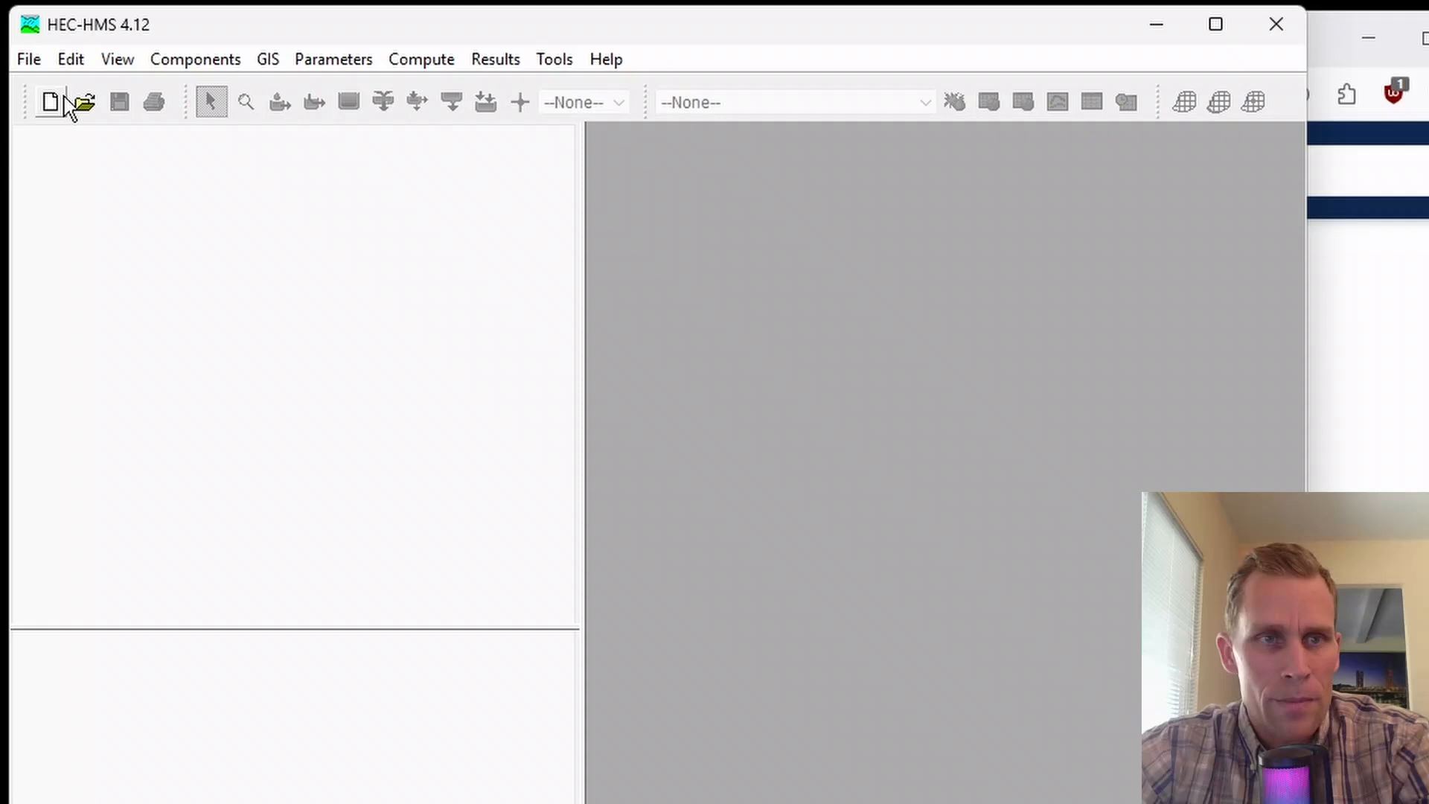
In HEC-HMS, open the project file Extreme_Precip_Freq.hms from the extracted Extreme_Precip_Freq folder
left_click(179, 90)
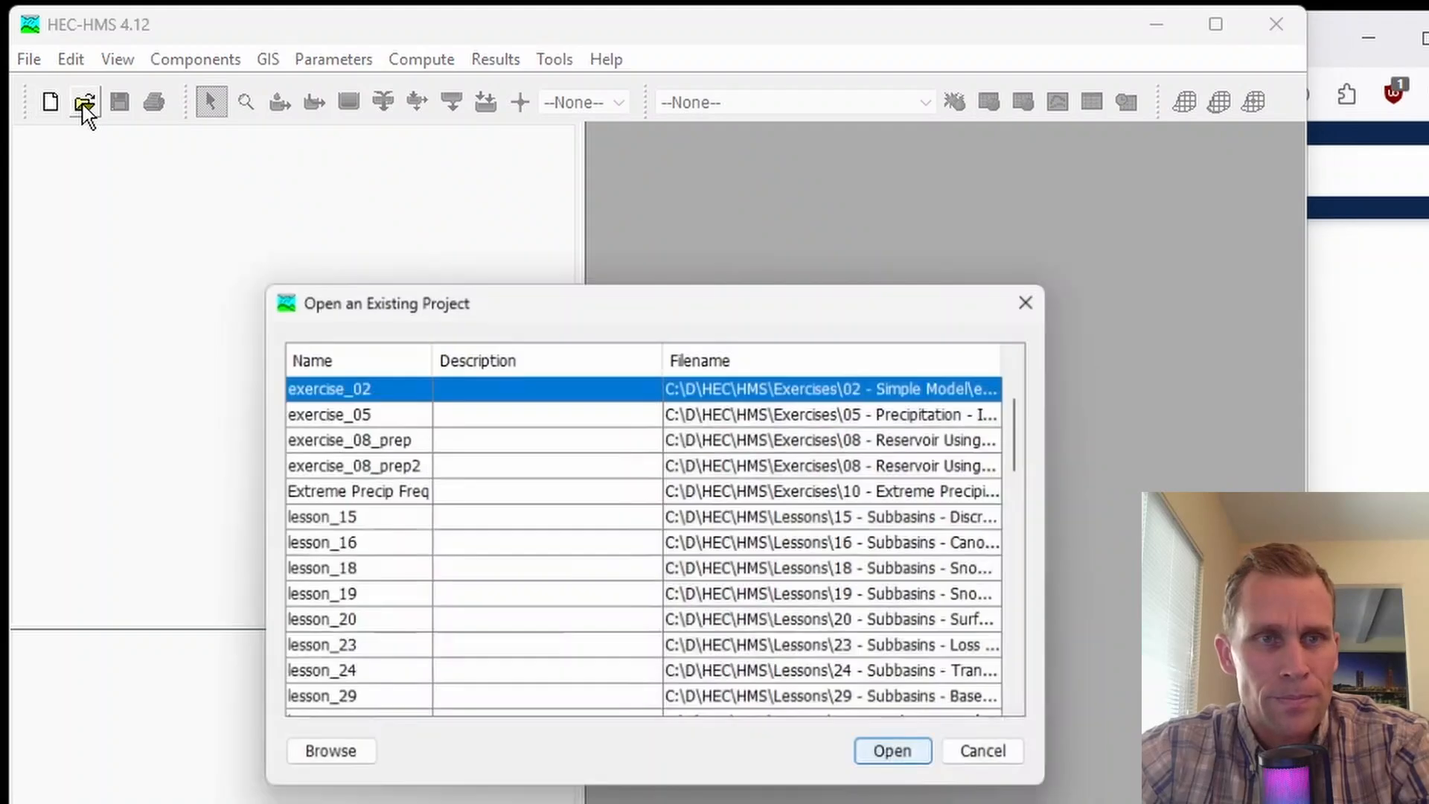
left_click(350, 753)
double_click(372, 357)
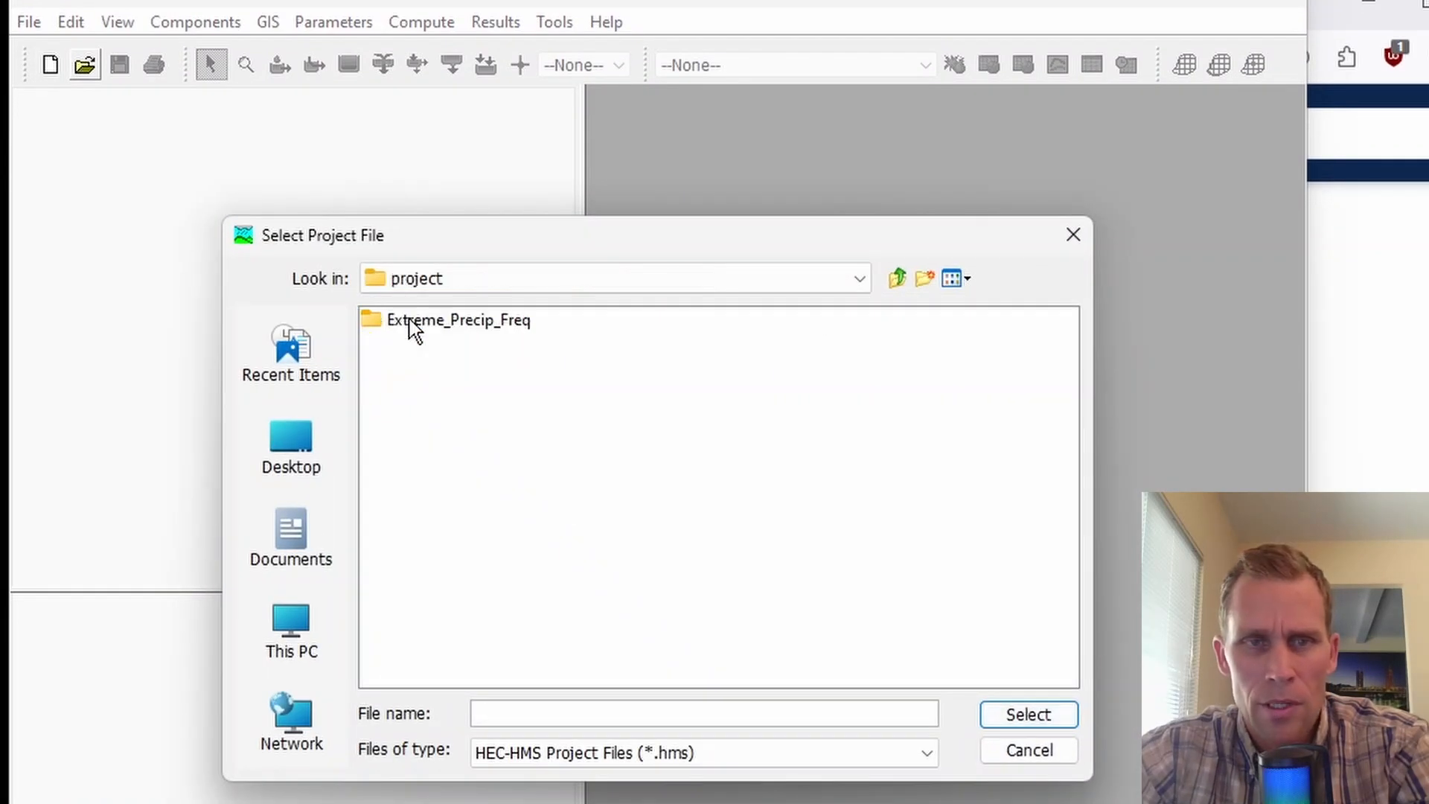
double_click(421, 322)
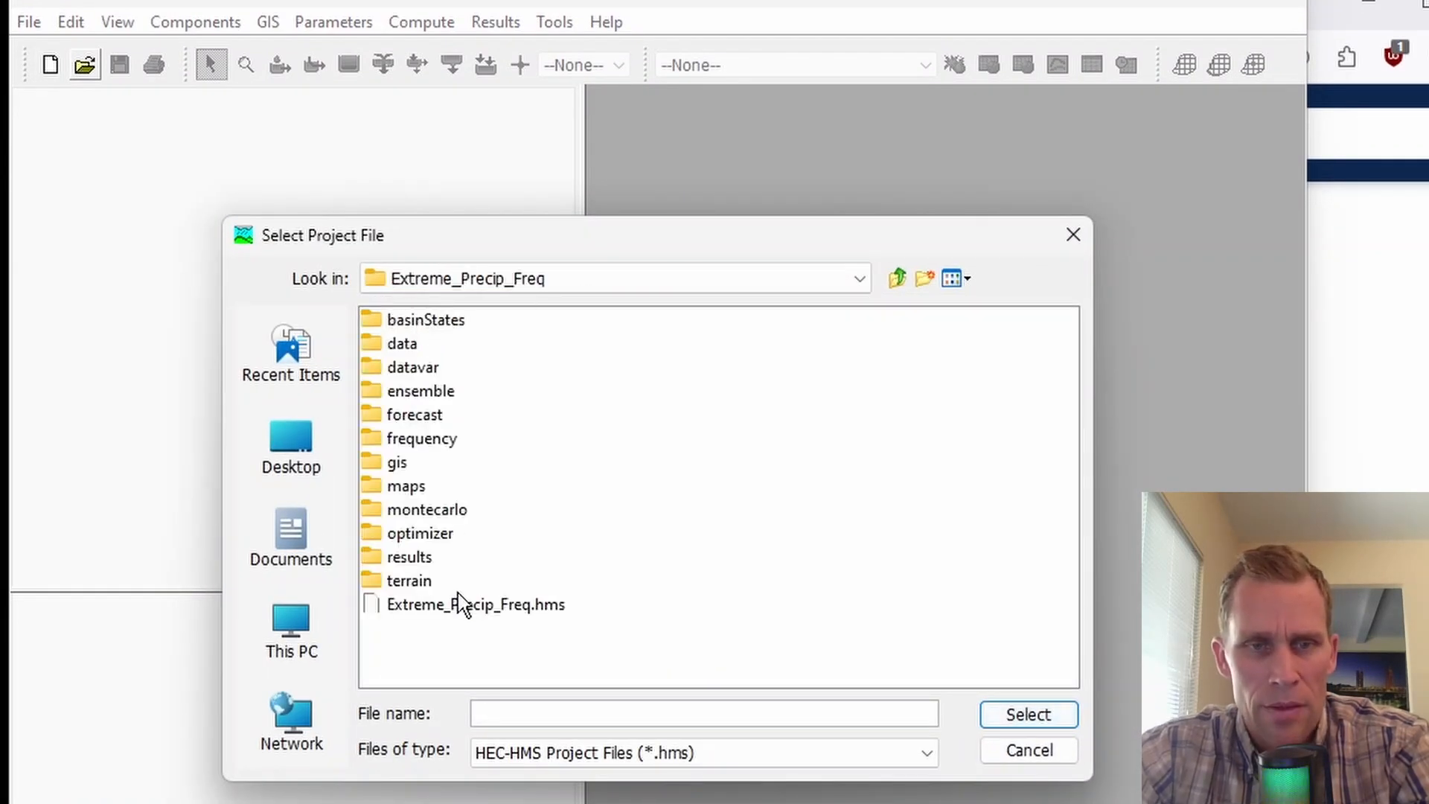
left_click(451, 607)
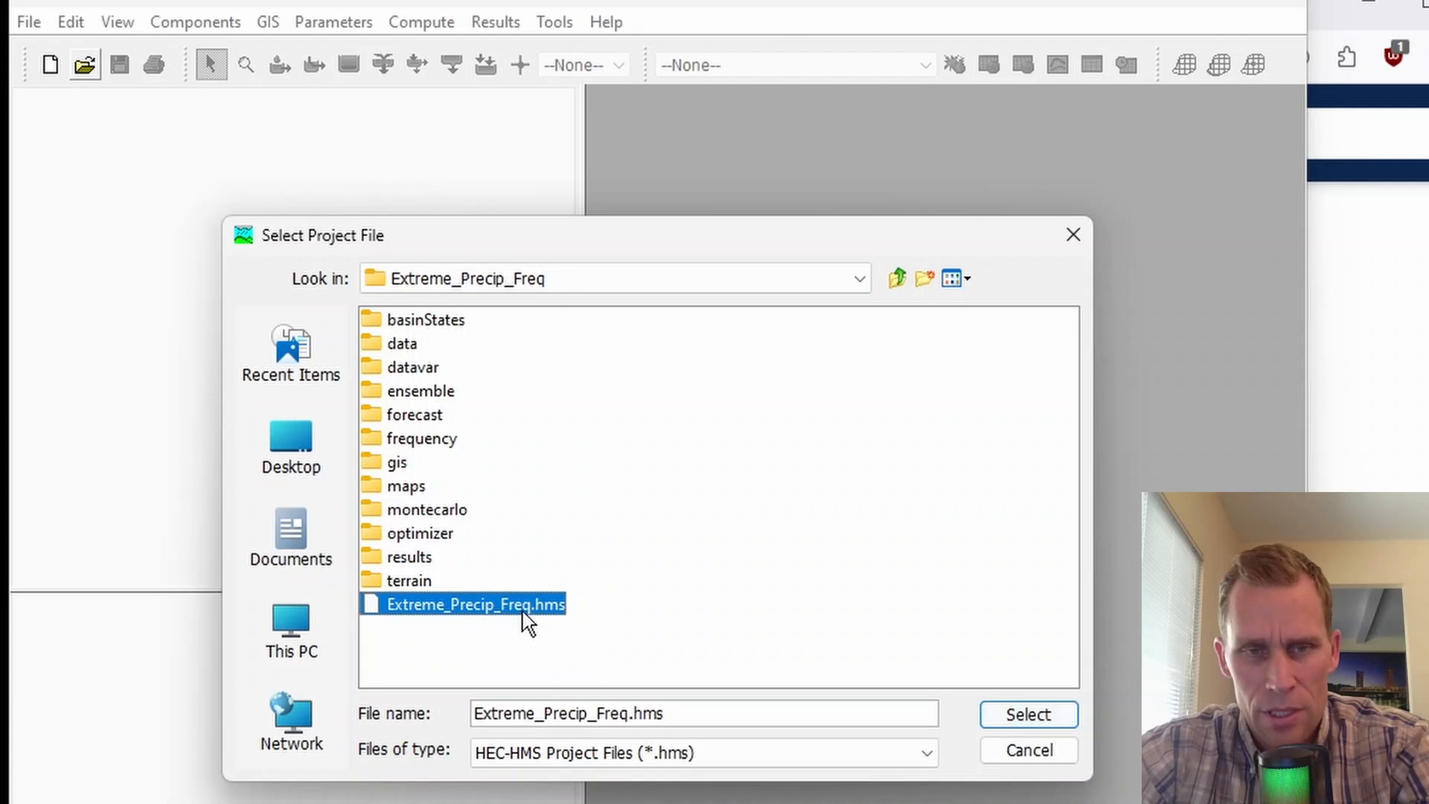
left_click(1023, 715)
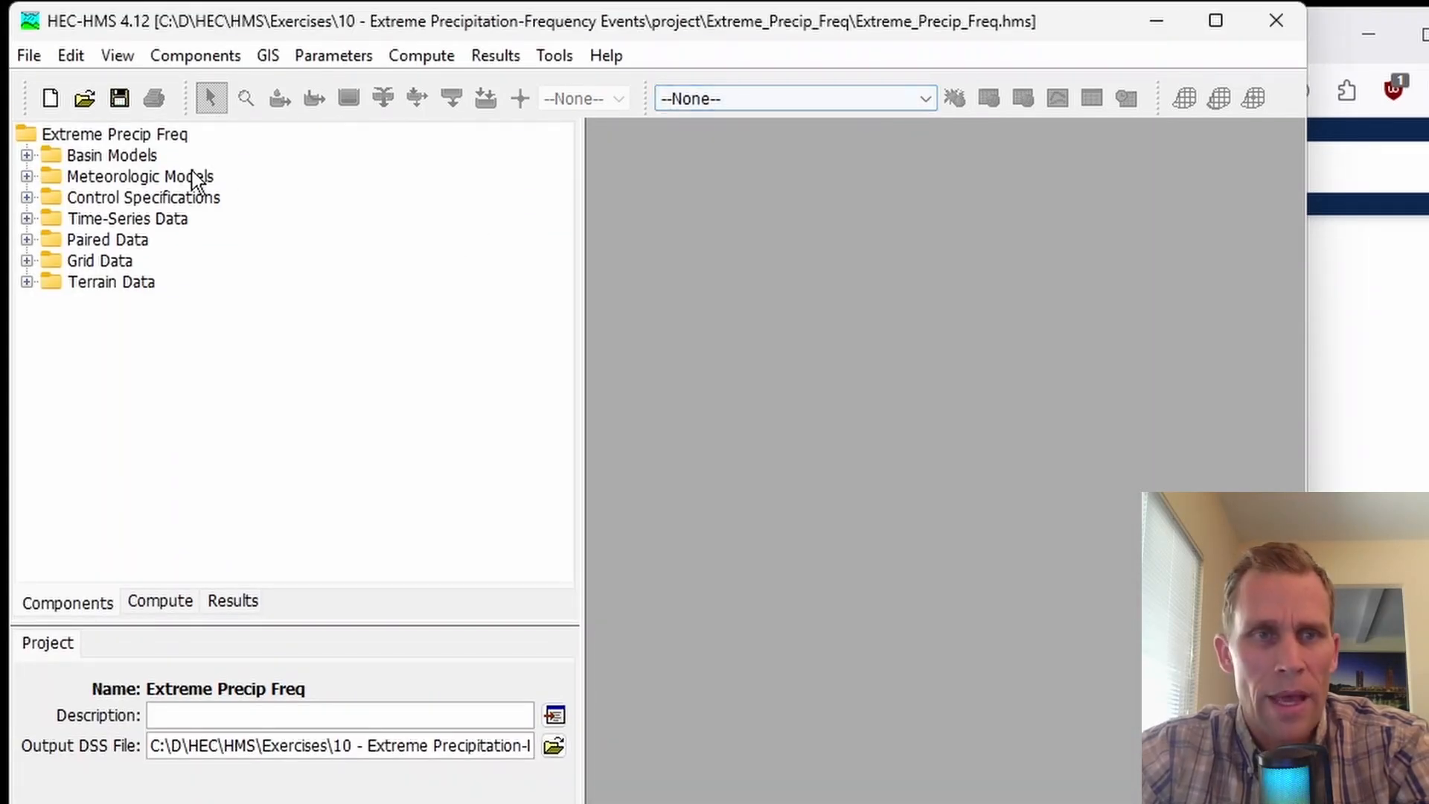
Open the TuleRiver and TuleRiver No Snow basin models with maximized maps and their element lists collapsed
left_click(27, 154)
double_click(105, 177)
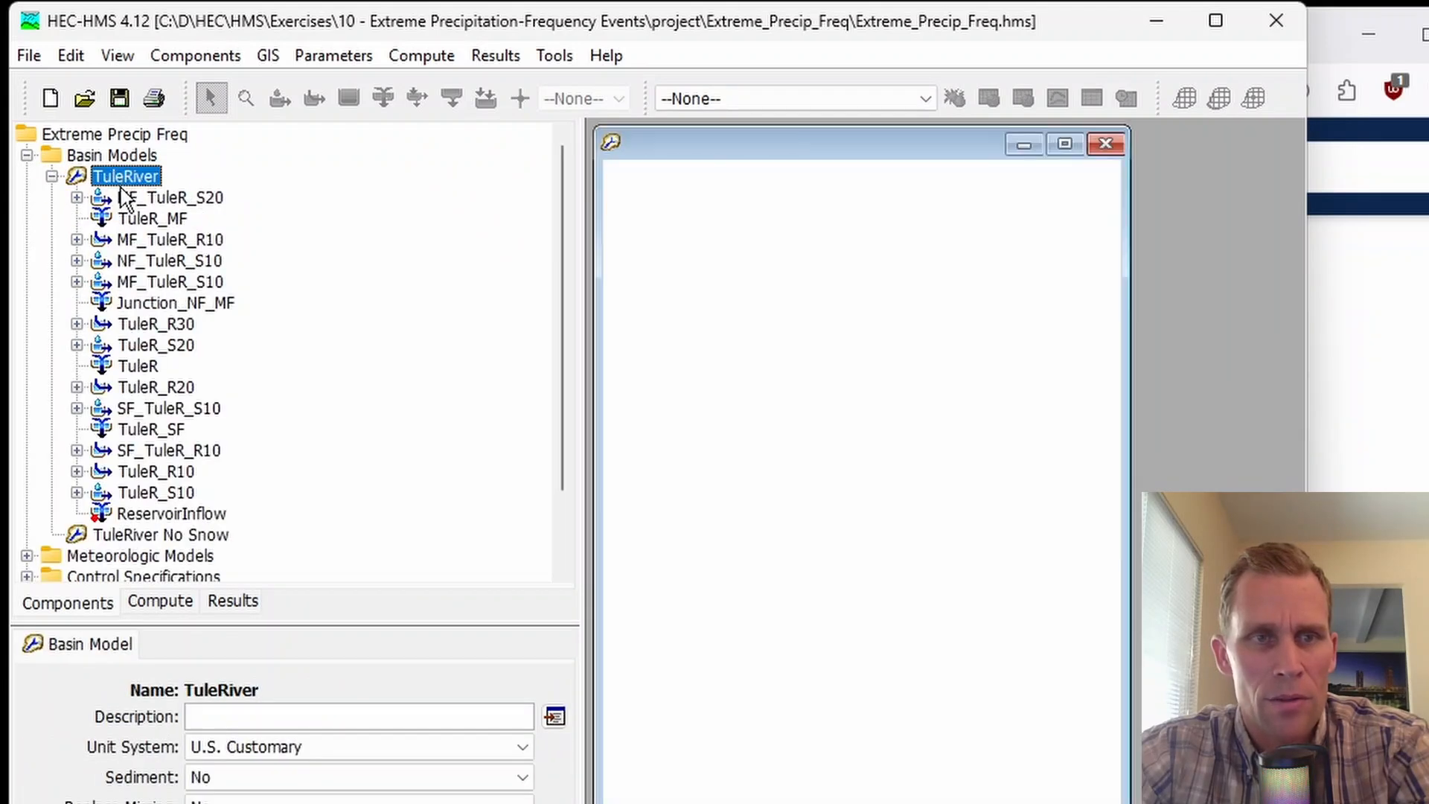
left_click(1064, 143)
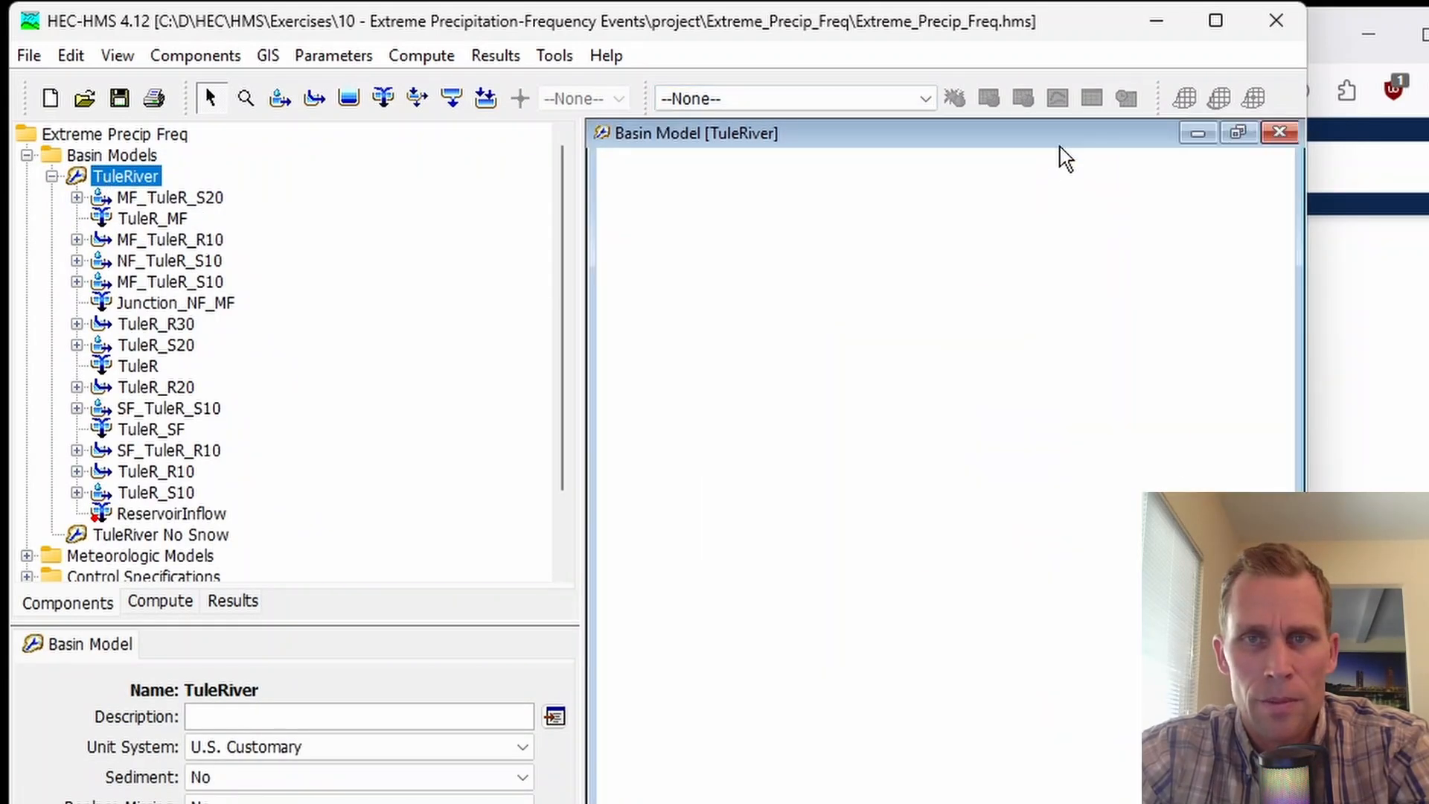
left_click(52, 177)
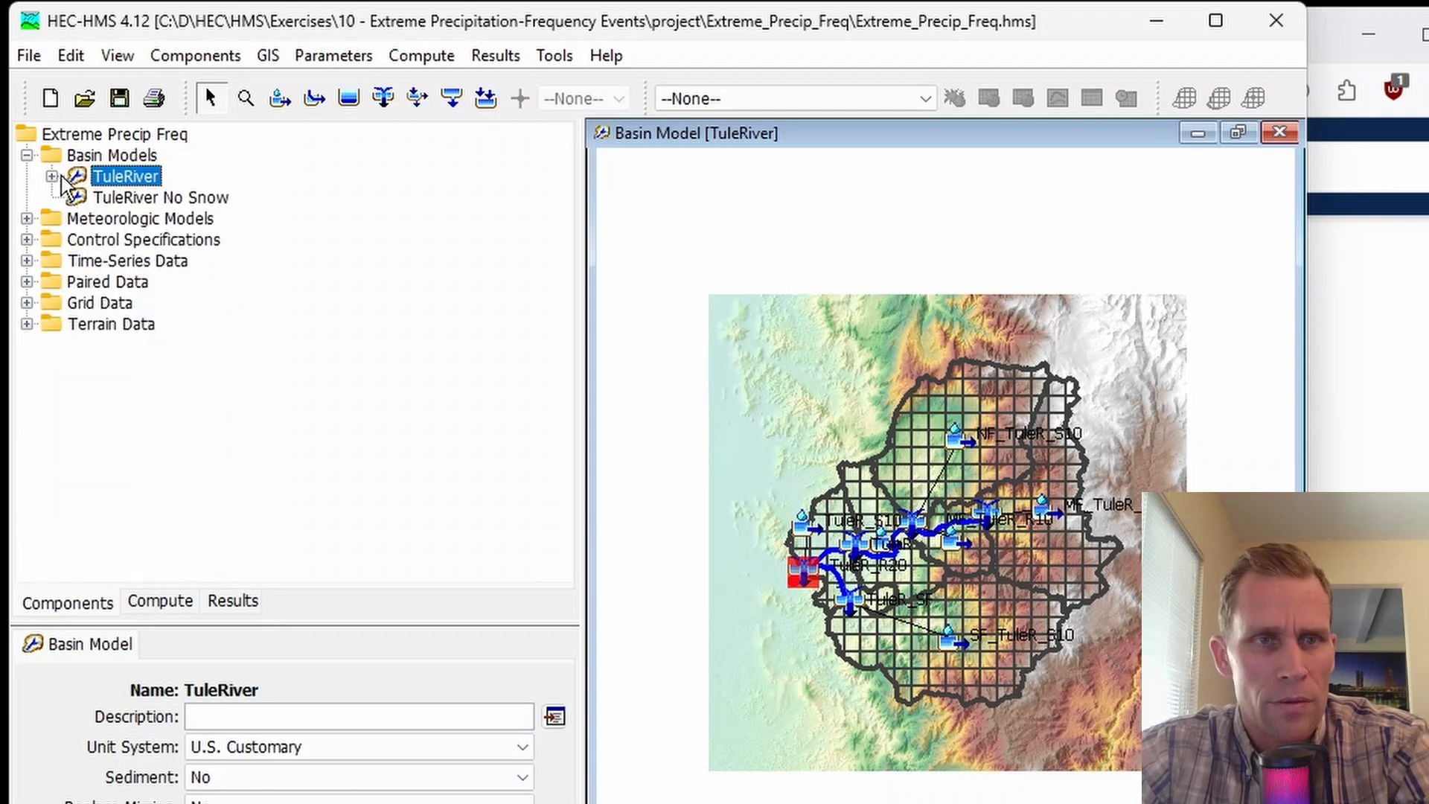
double_click(117, 198)
left_click(52, 198)
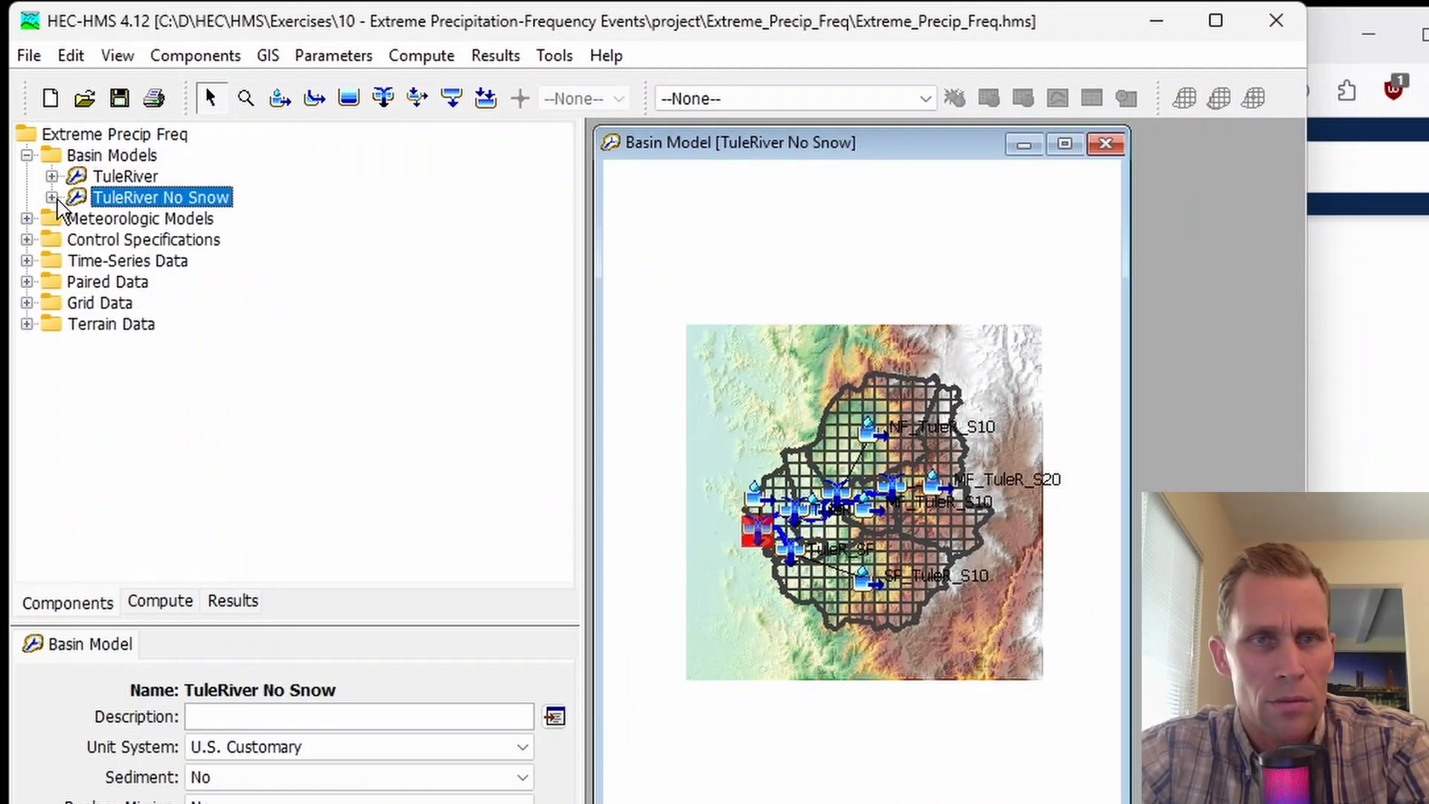
left_click(1065, 143)
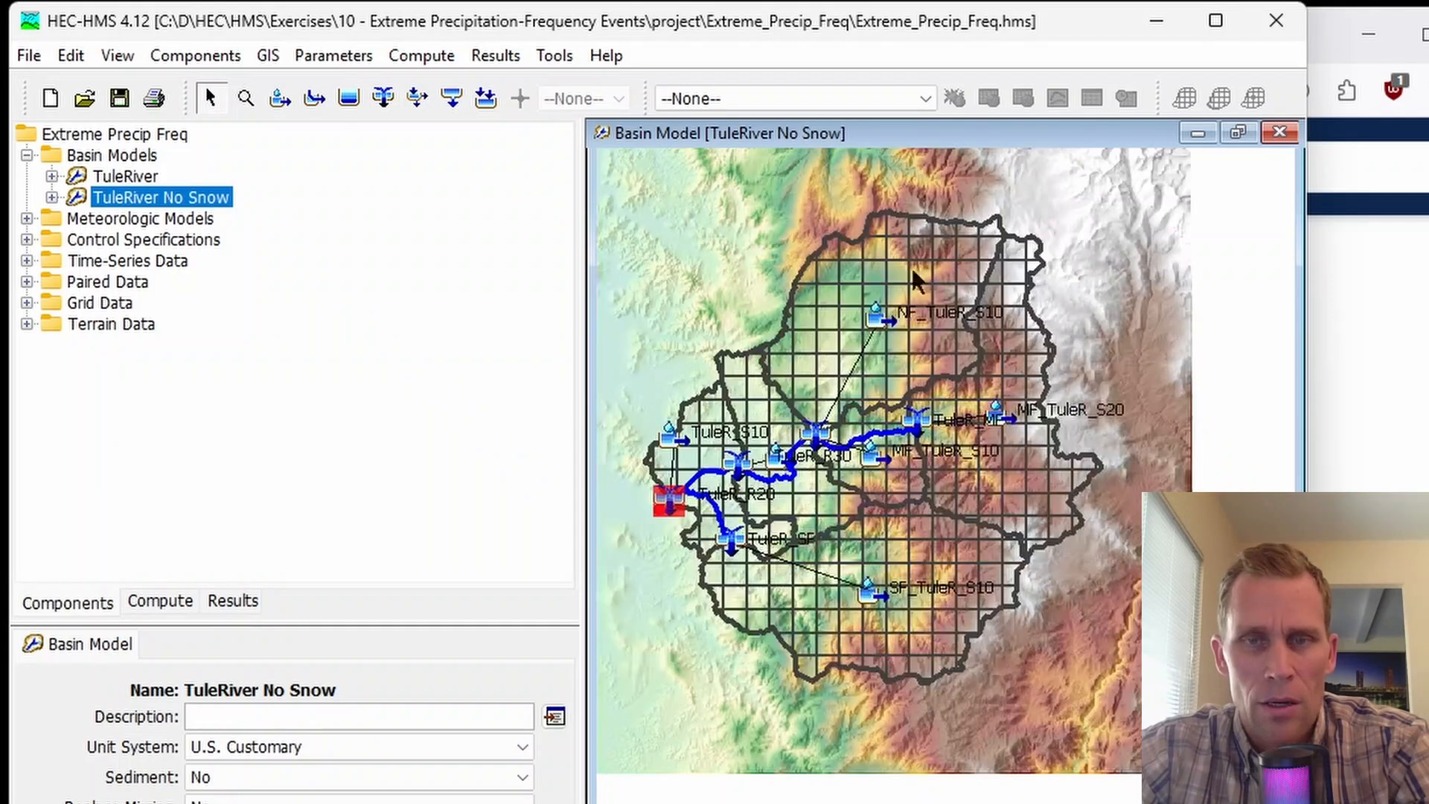
Hide the Terrain and Discretization map layers of the TuleRiver No Snow basin model
left_click(117, 56)
left_click(142, 91)
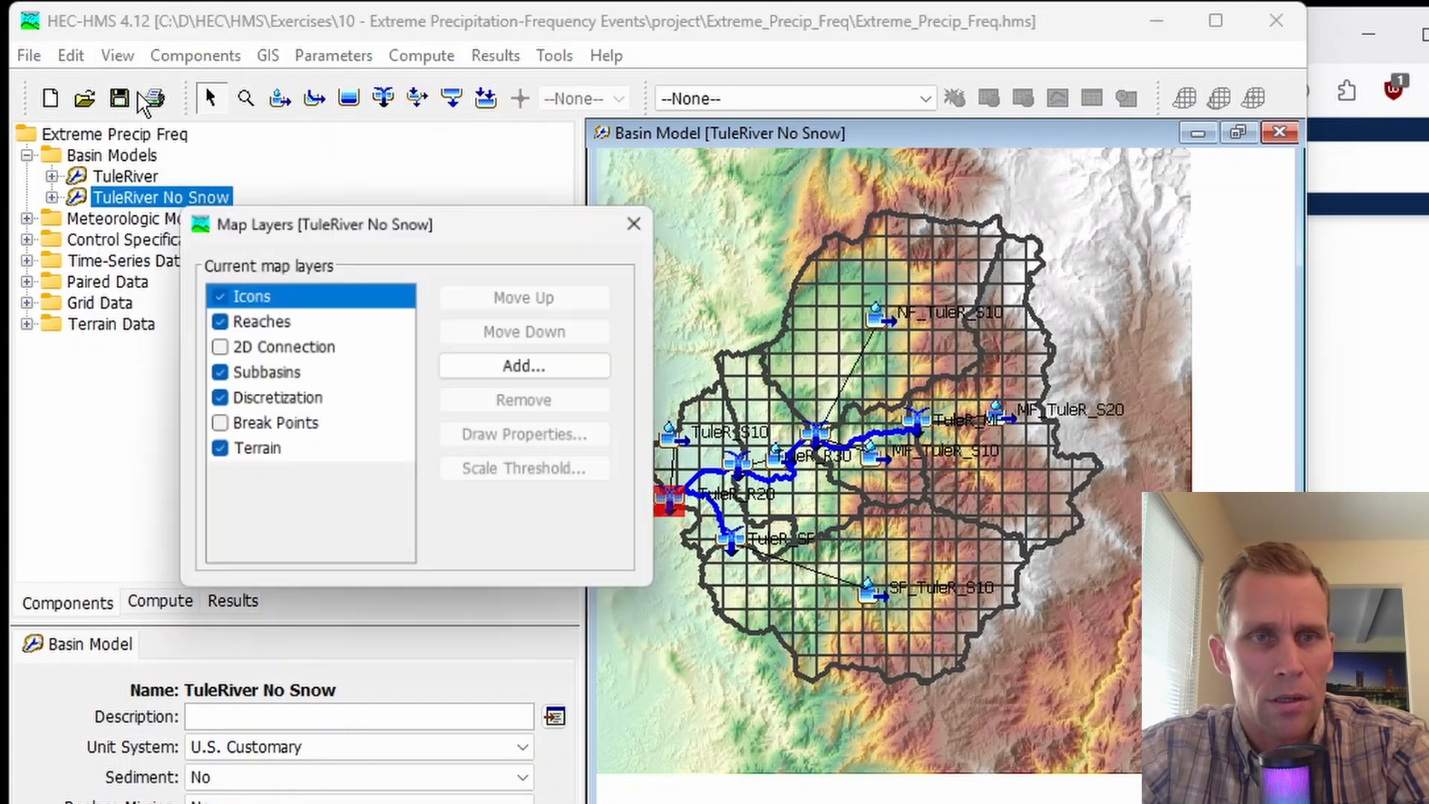
left_click(214, 452)
left_click(217, 398)
left_click(216, 399)
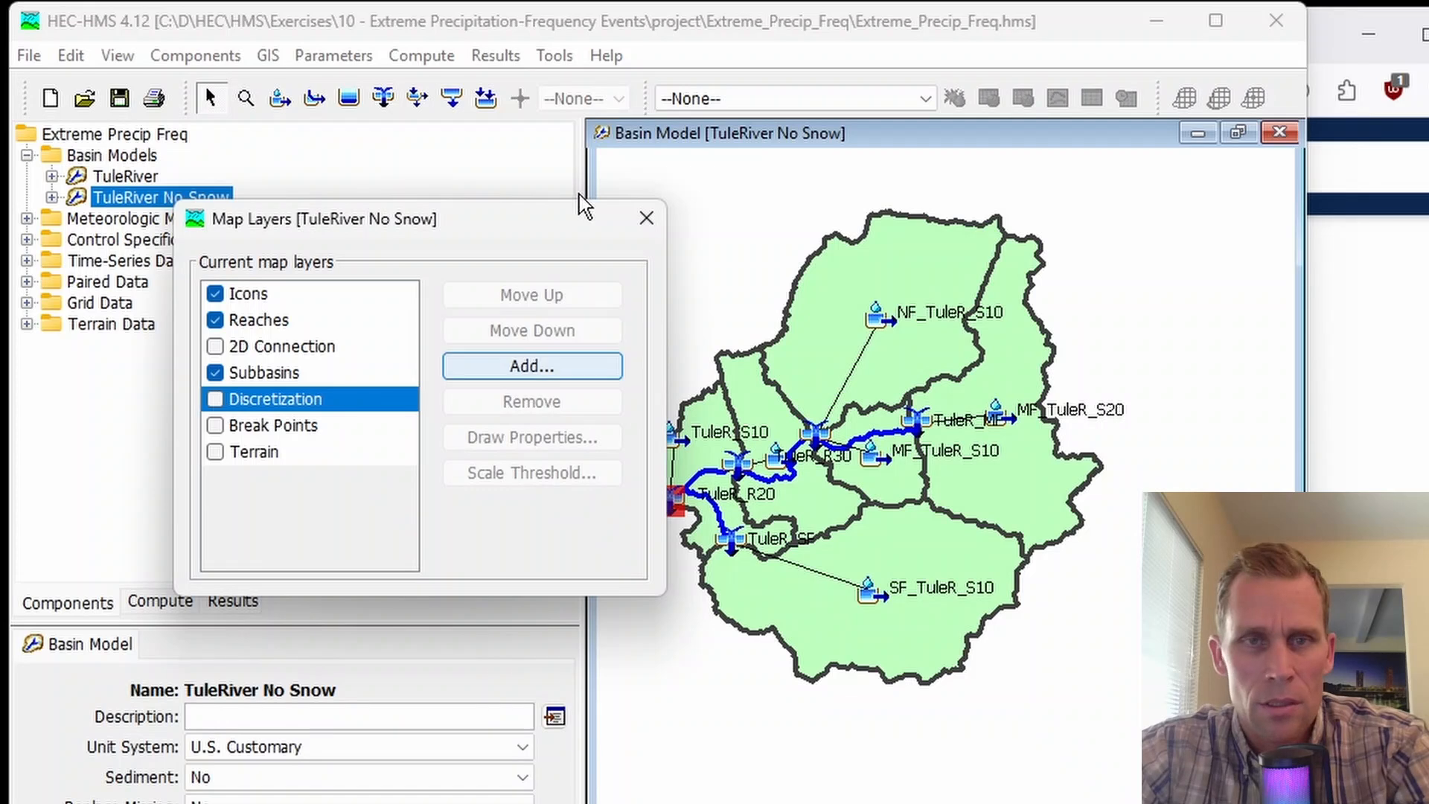
left_click(646, 218)
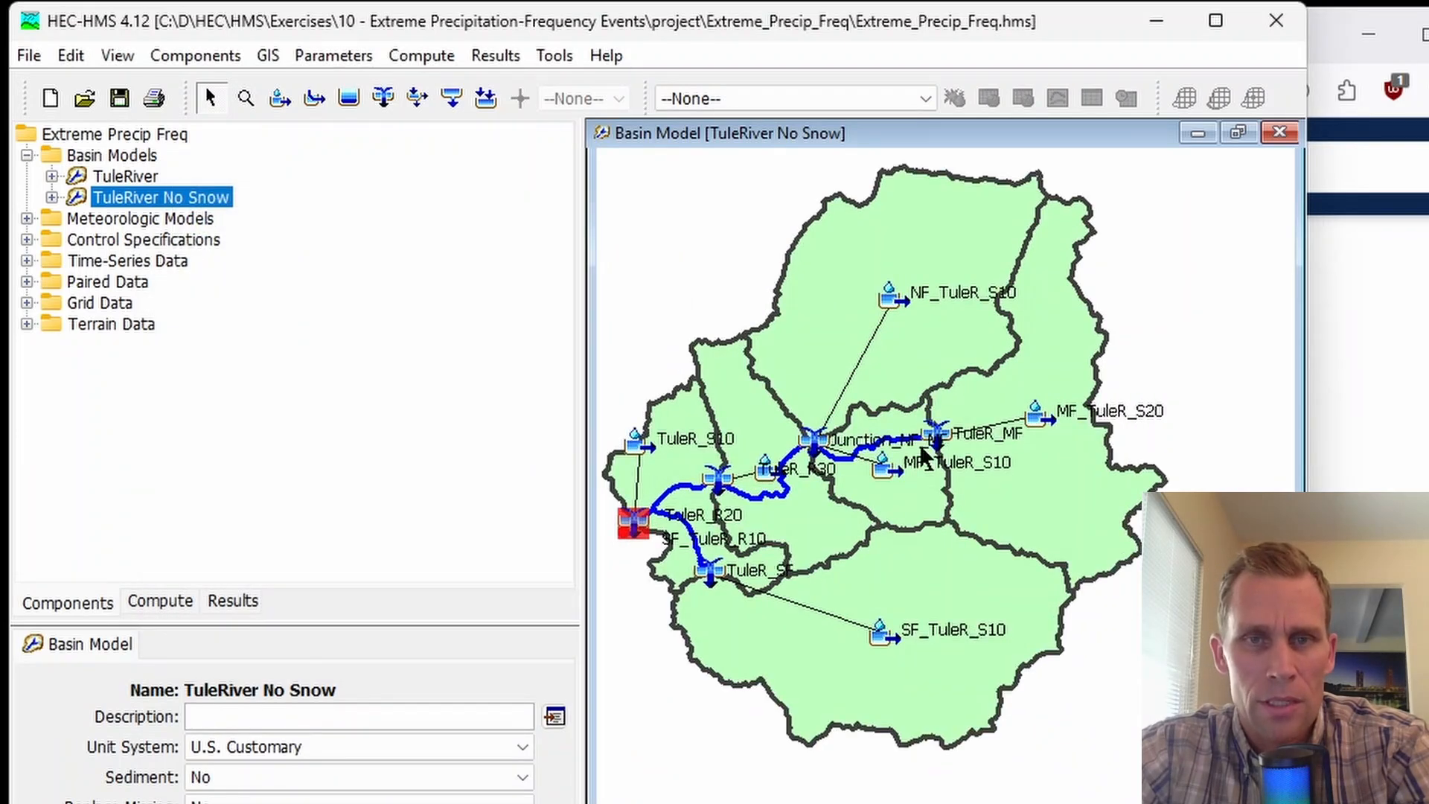
scroll(823, 432, "up", 1)
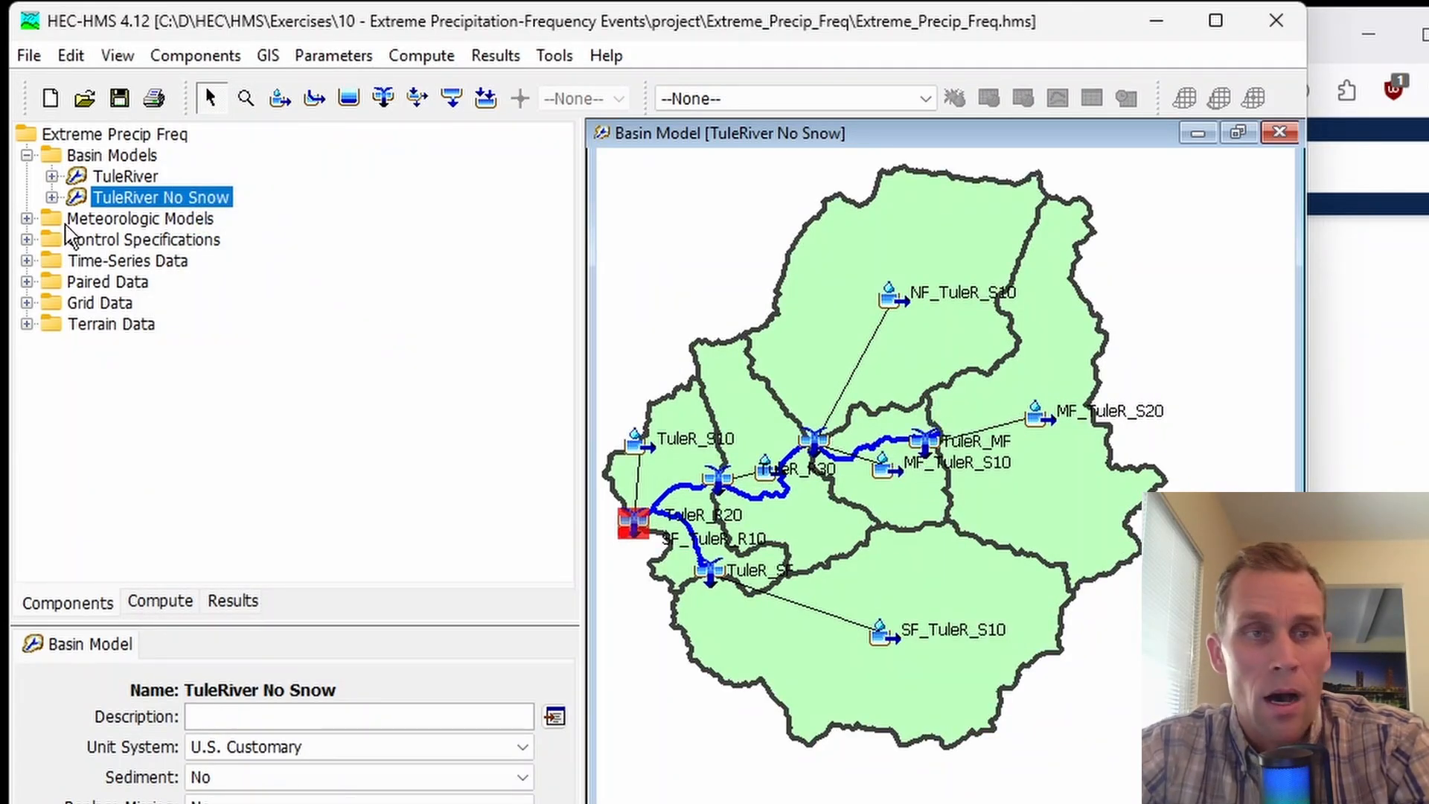
Expand the meteorologic models, control specifications, time-series data and paired data, and inspect the basin map near the outlet
left_click(28, 219)
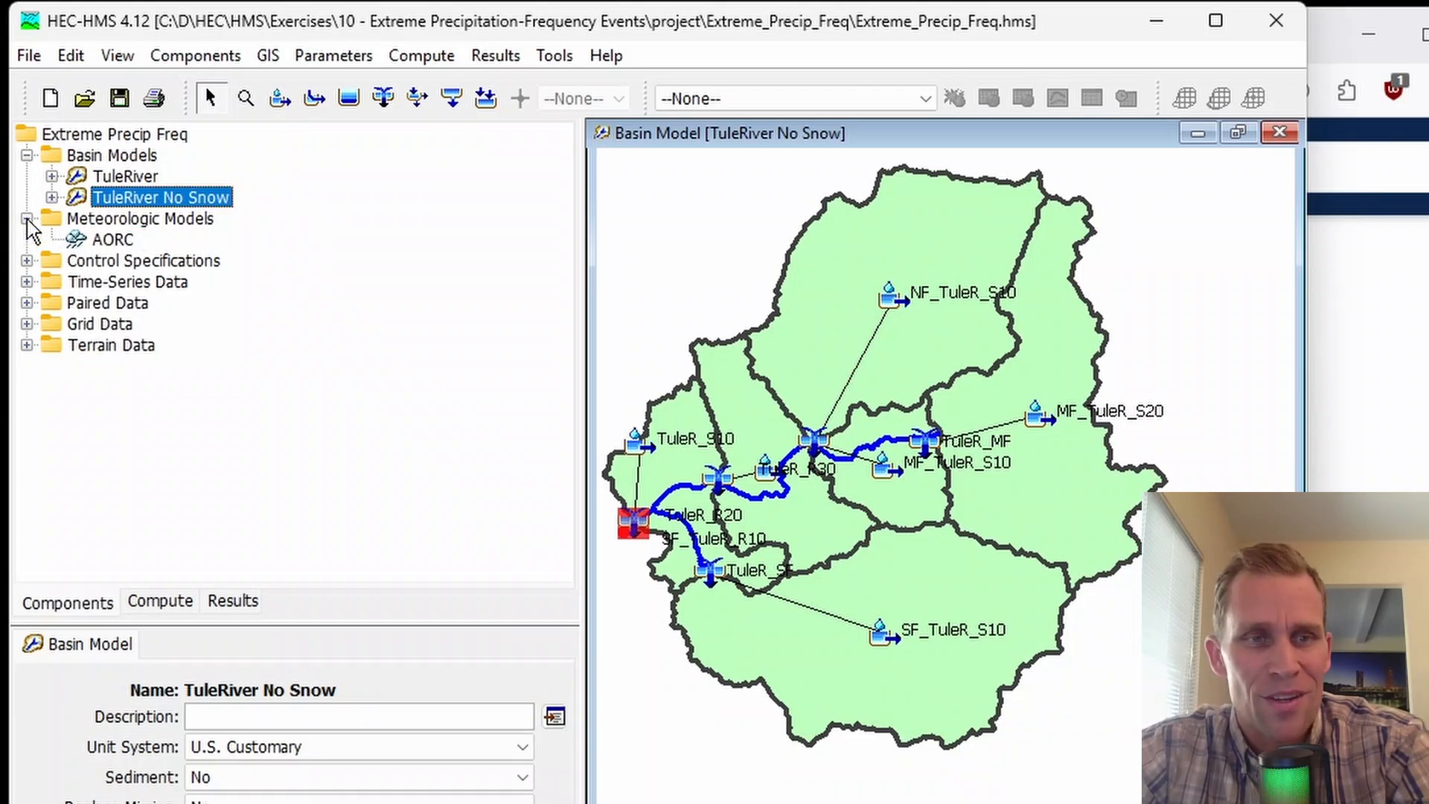
left_click(27, 260)
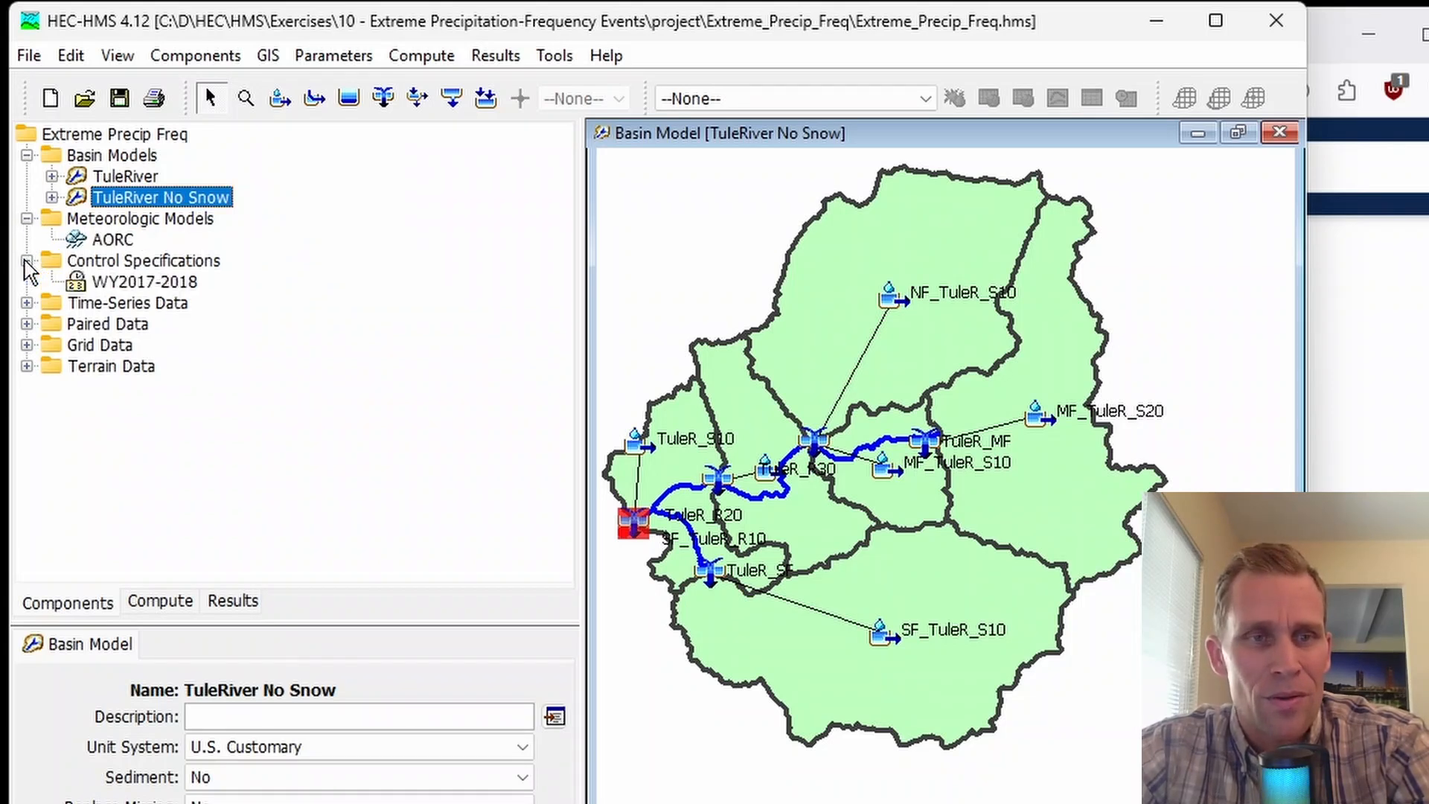
left_click(28, 303)
left_click(27, 387)
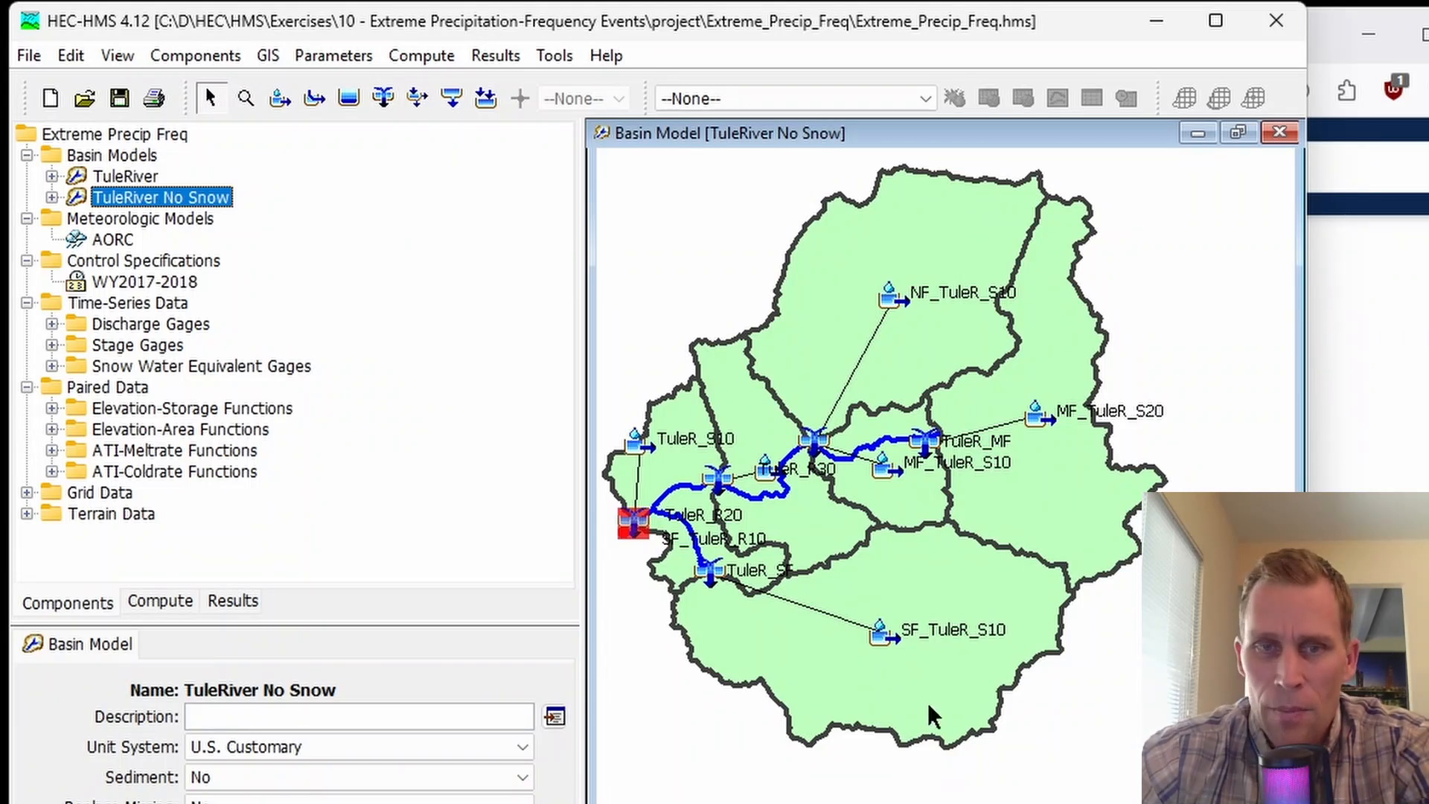
scroll(695, 543, "up", 2)
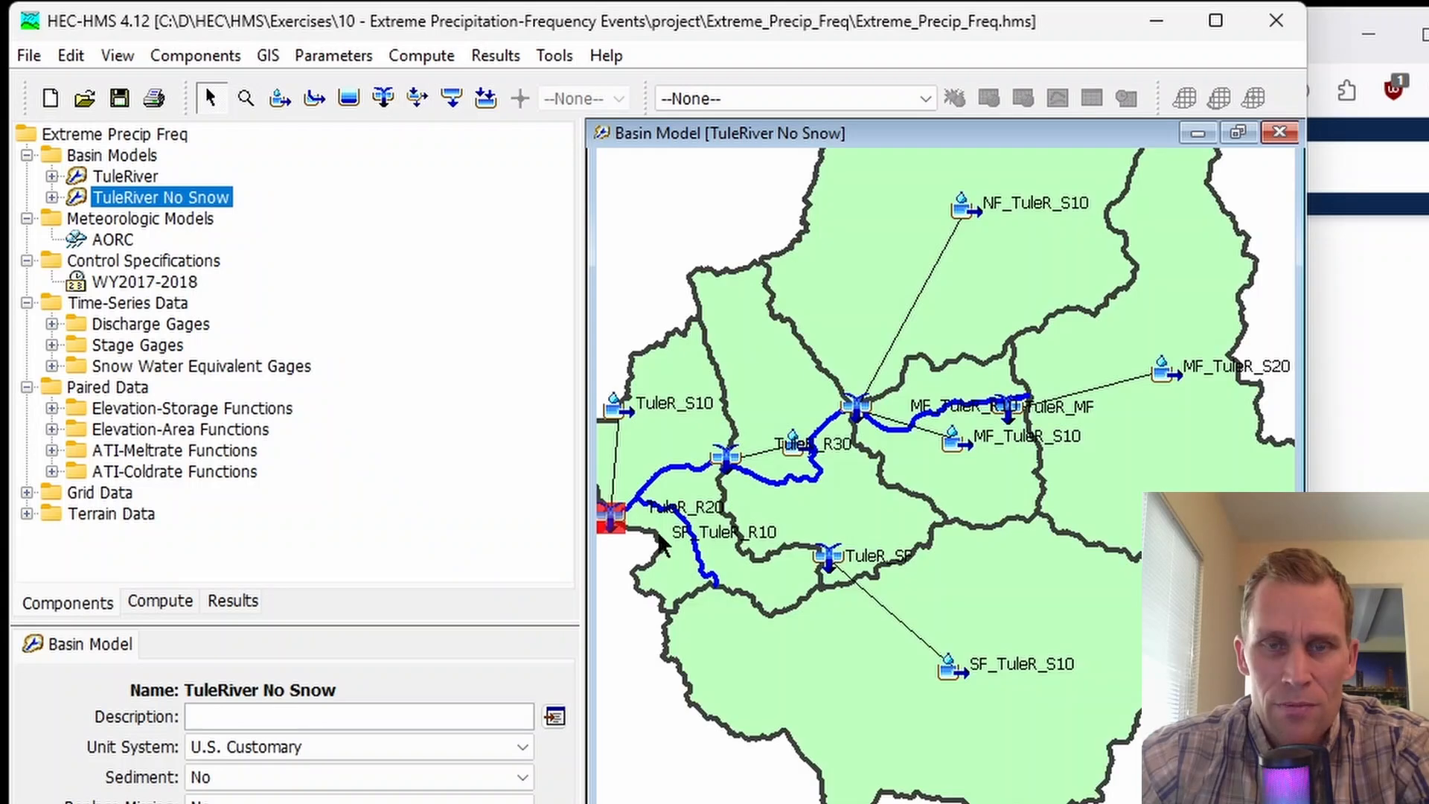
left_click_drag(659, 533, 752, 539)
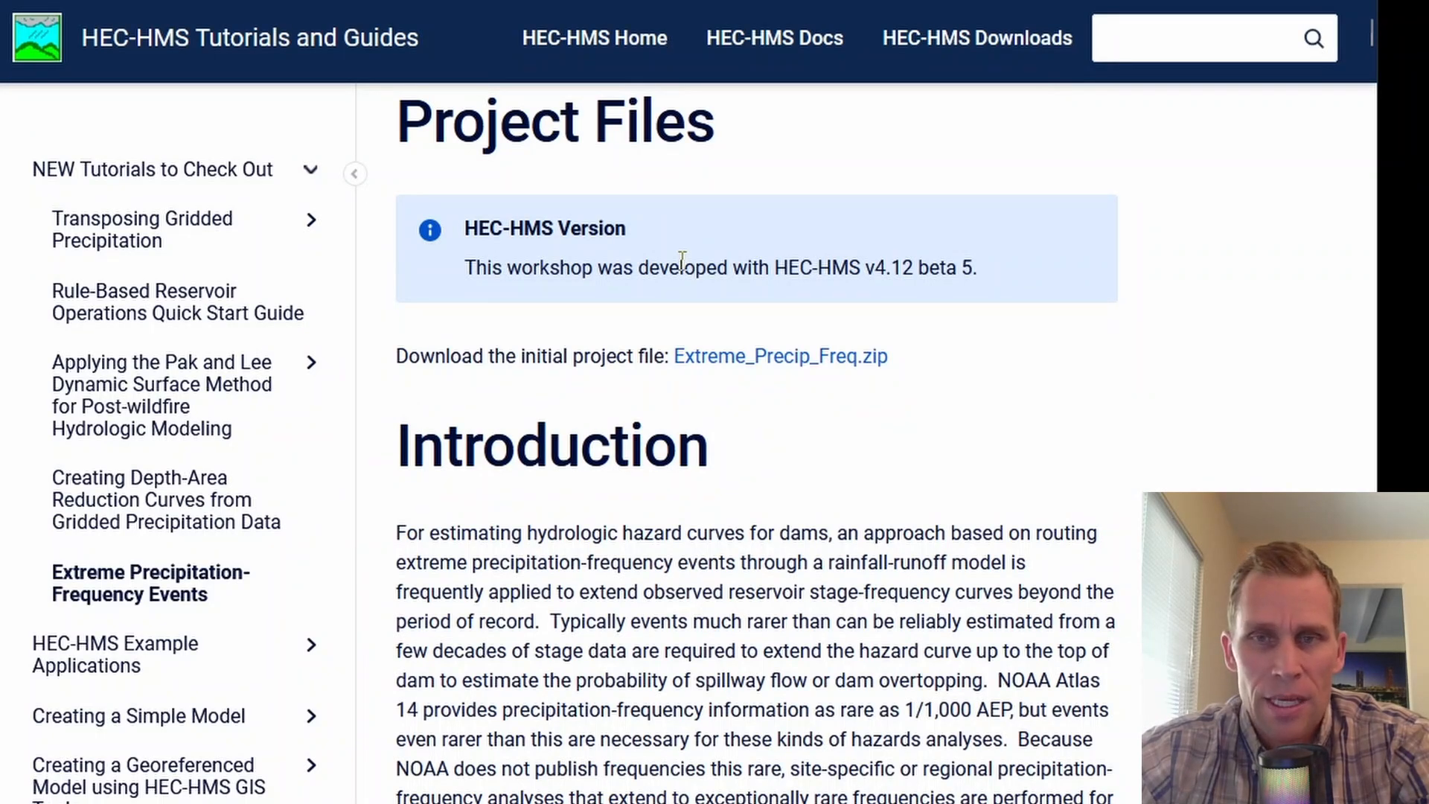
Switch to the tutorial page in the browser and read through the introduction down to Step 1
scroll(682, 260, "down", 8)
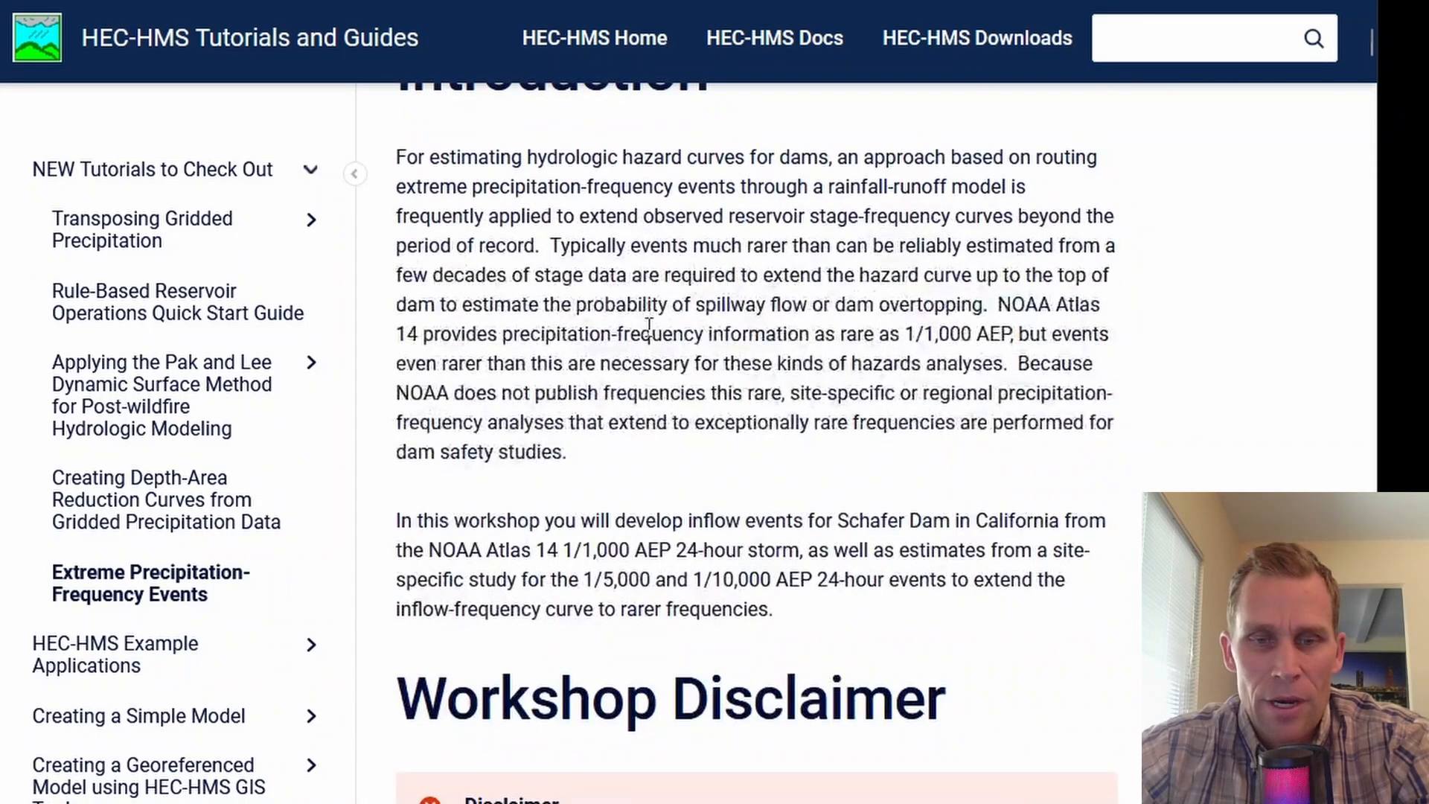
scroll(646, 328, "down", 7)
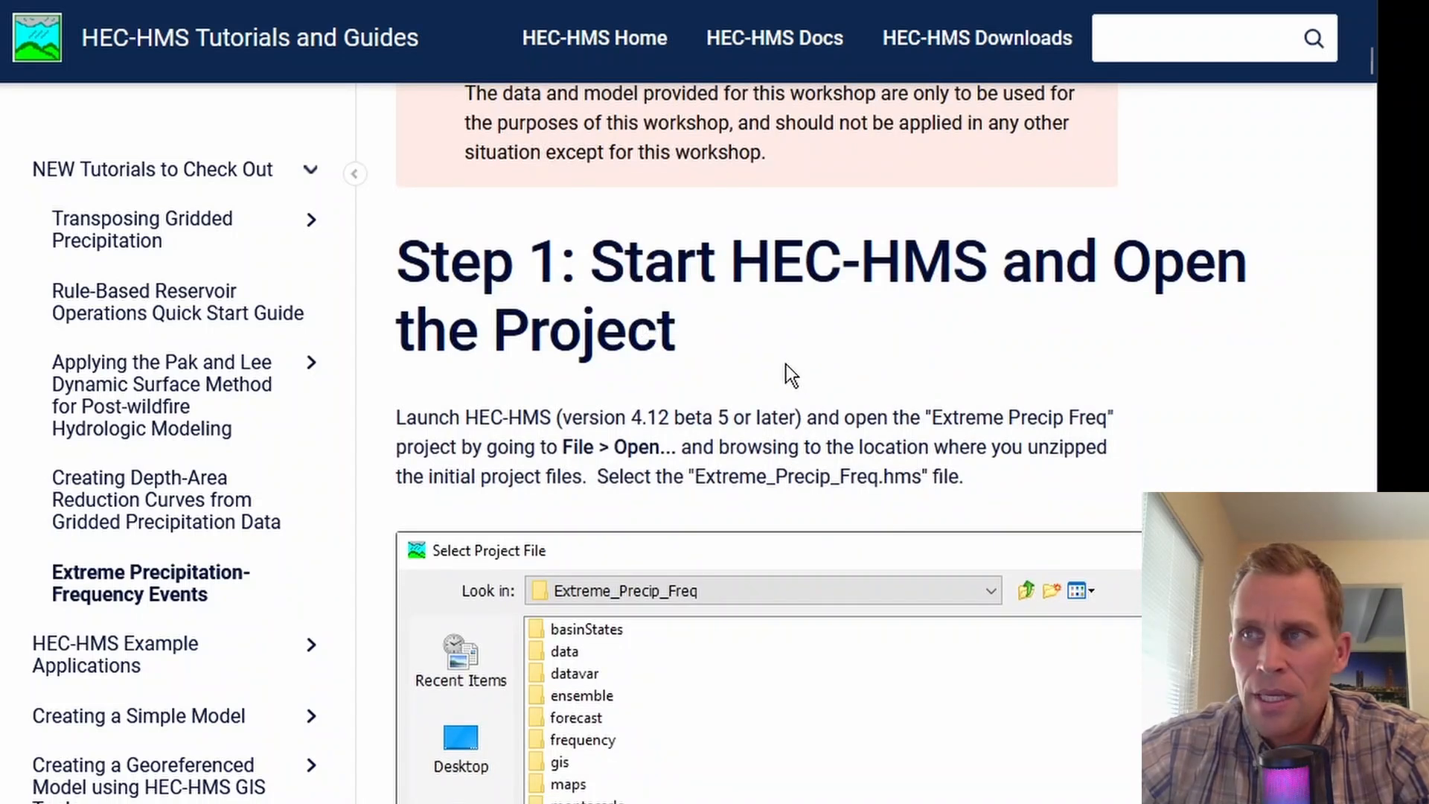
Review the ReservoirInflow junction's type and drainage area in the TuleRiver No Snow element inventory, and close the inventory
scroll(789, 372, "down", 3)
scroll(788, 375, "down", 2)
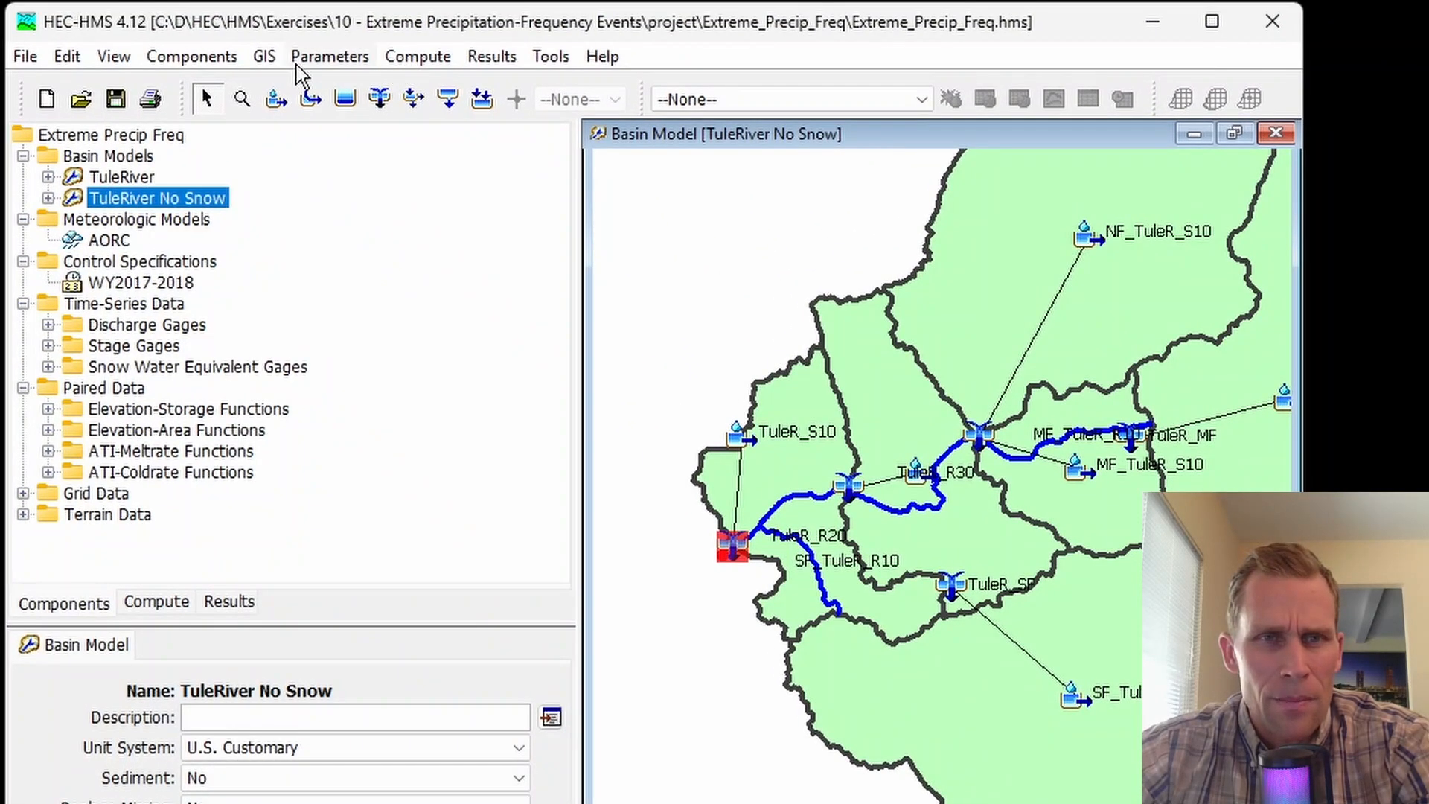
left_click(322, 58)
left_click(408, 611)
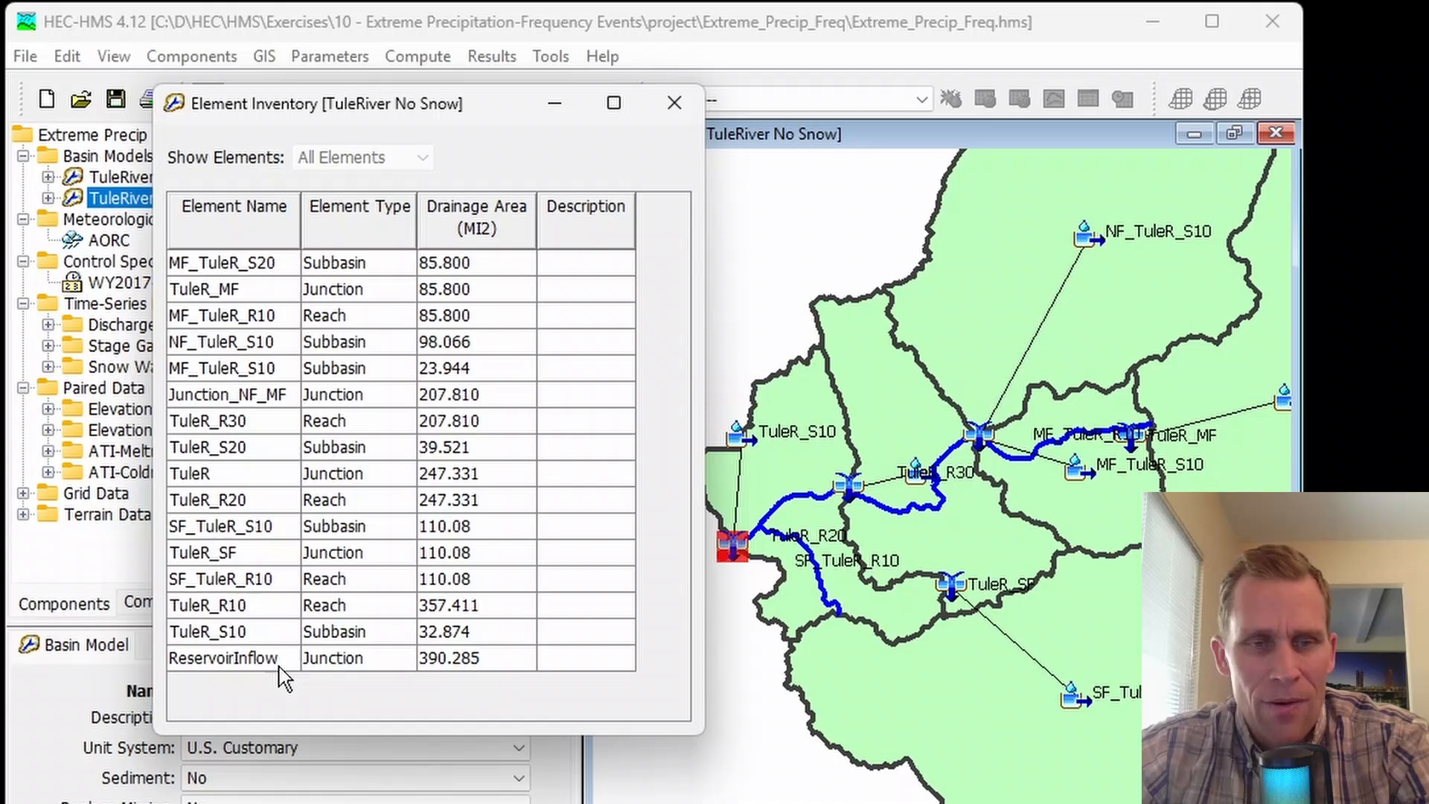
left_click(252, 666)
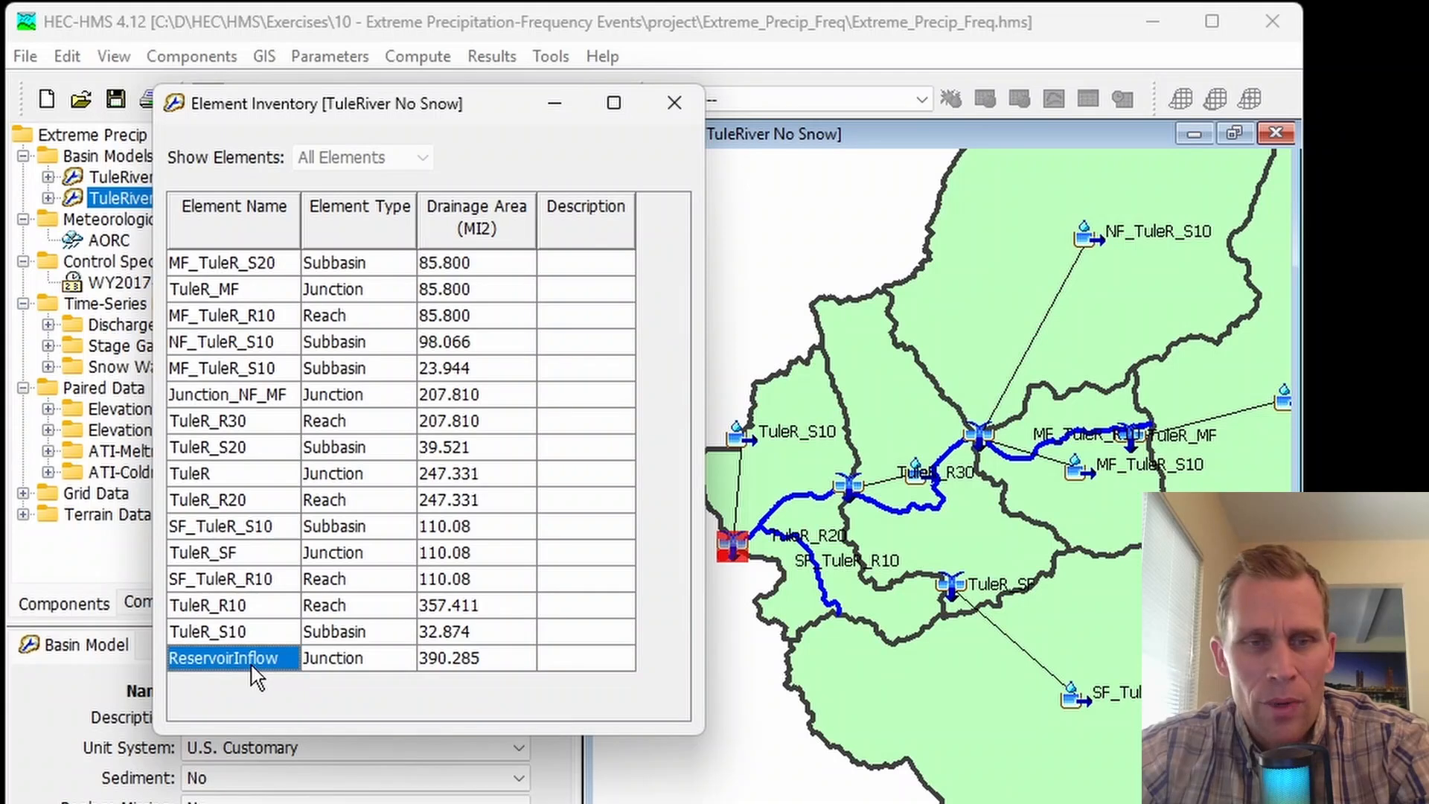
left_click(341, 658)
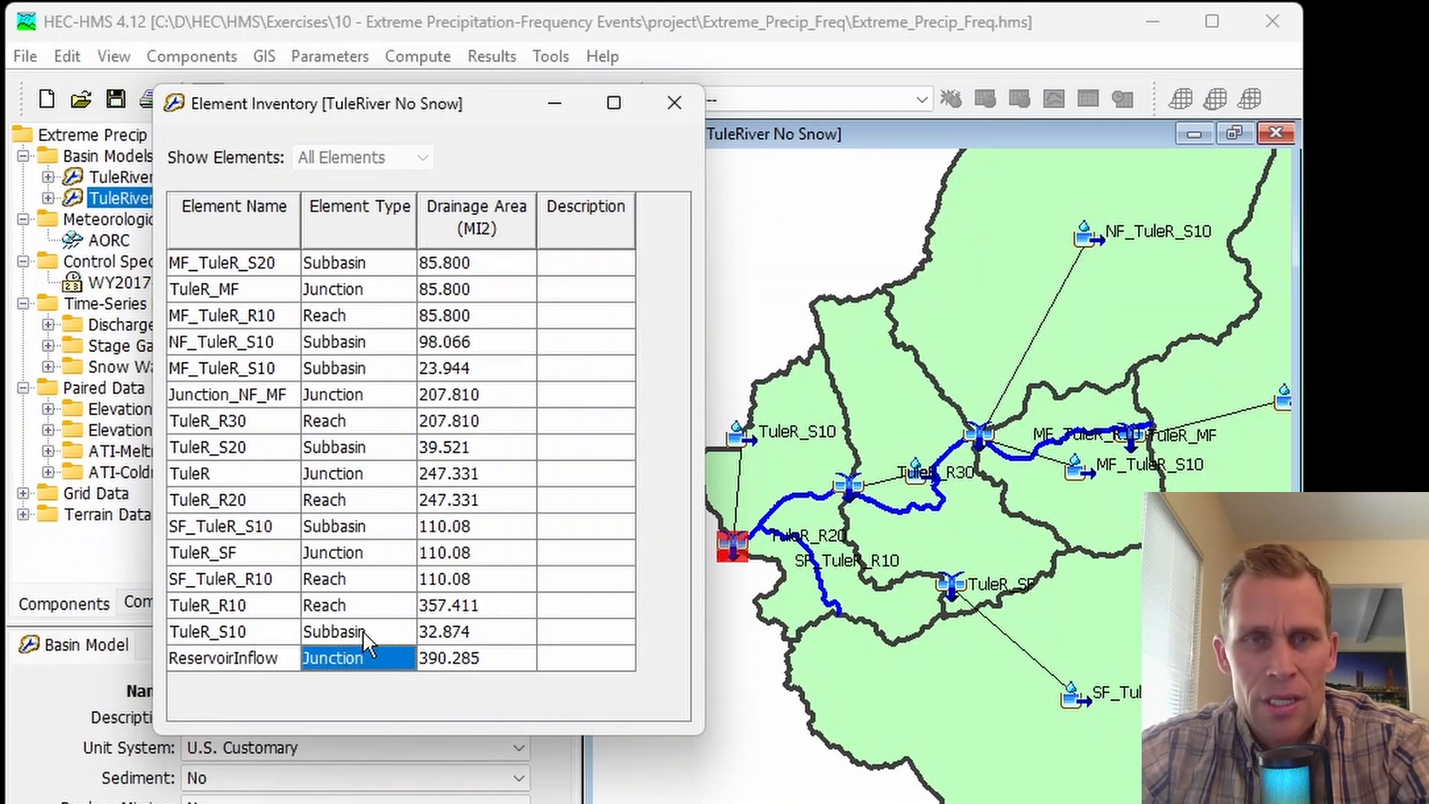
left_click_drag(516, 109, 428, 197)
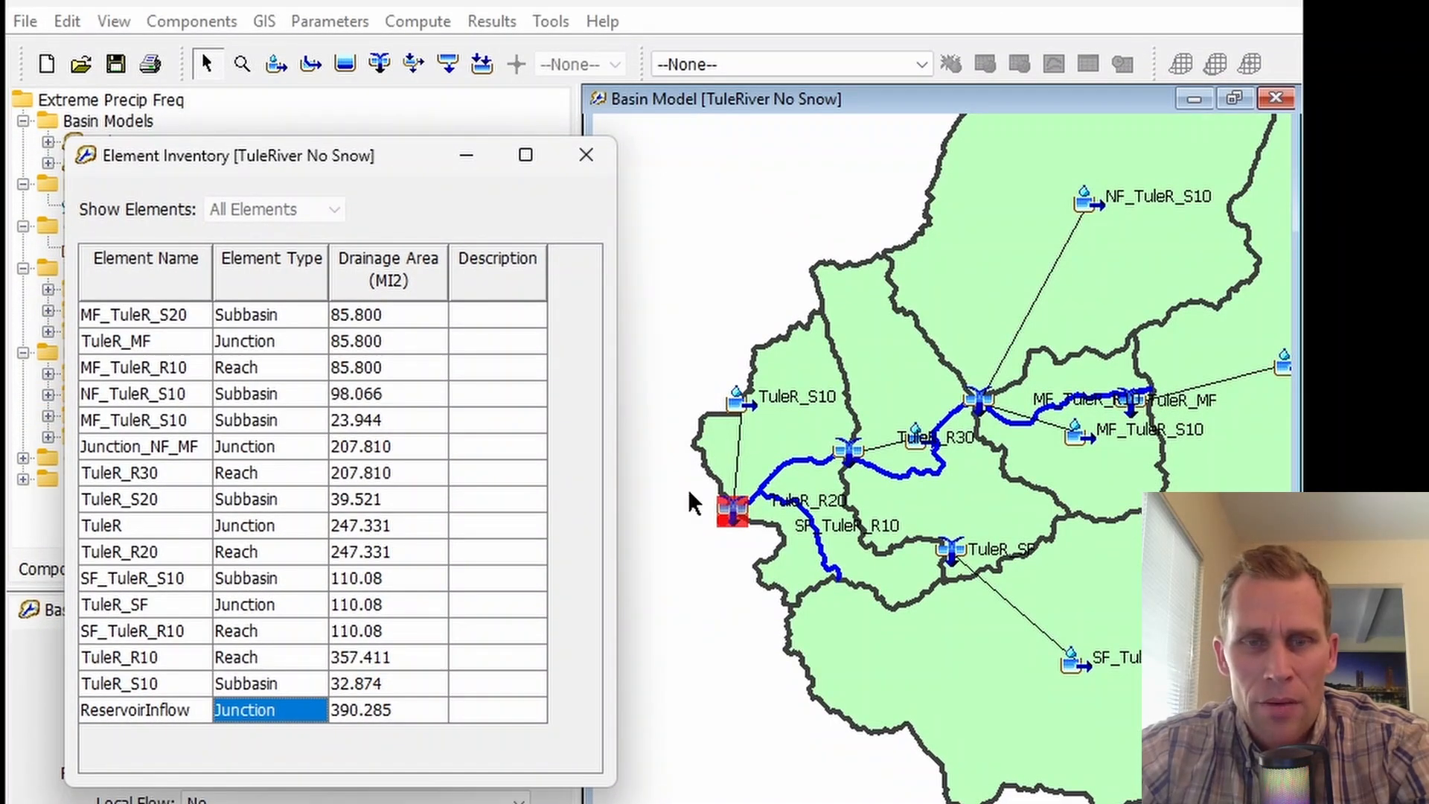
left_click(366, 709)
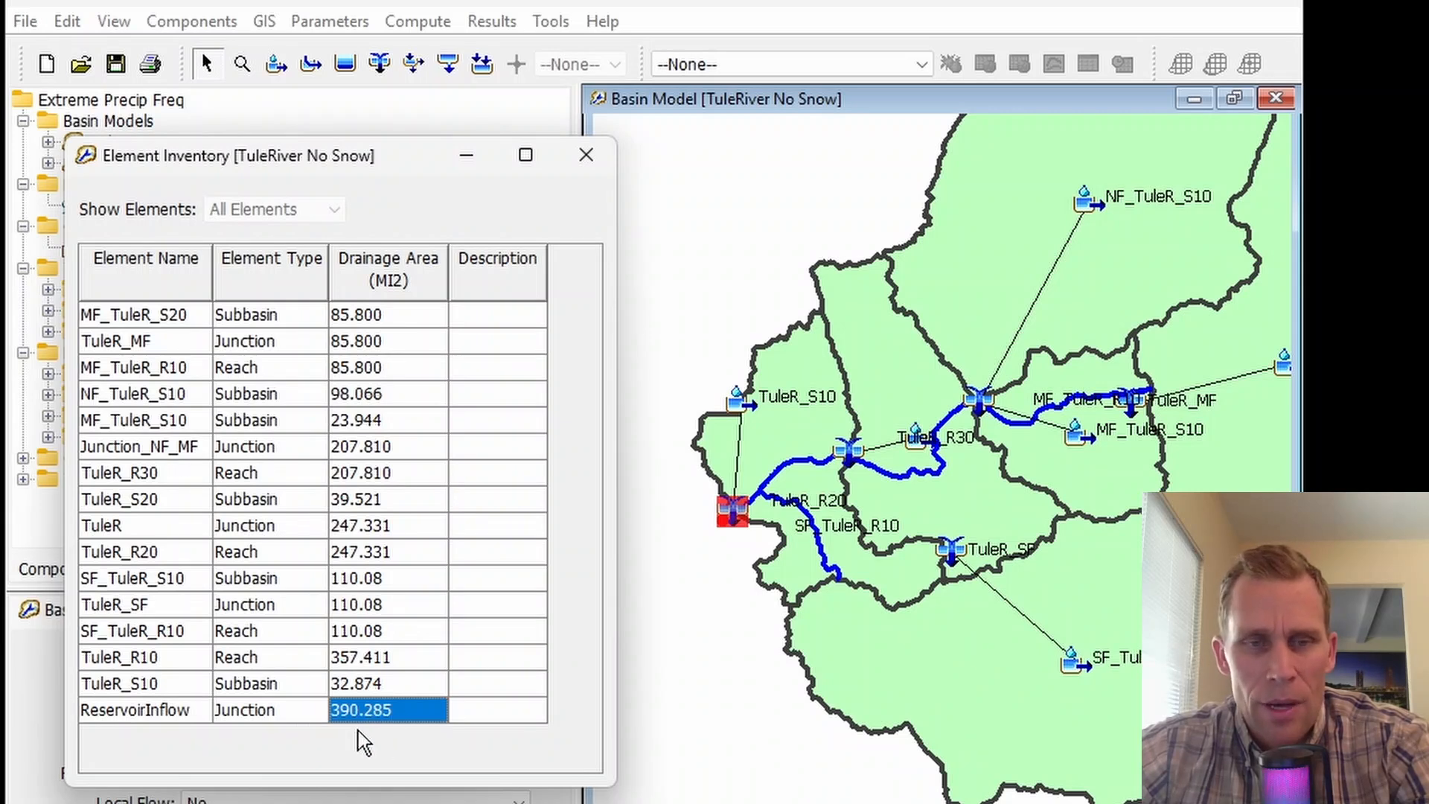
left_click(504, 710)
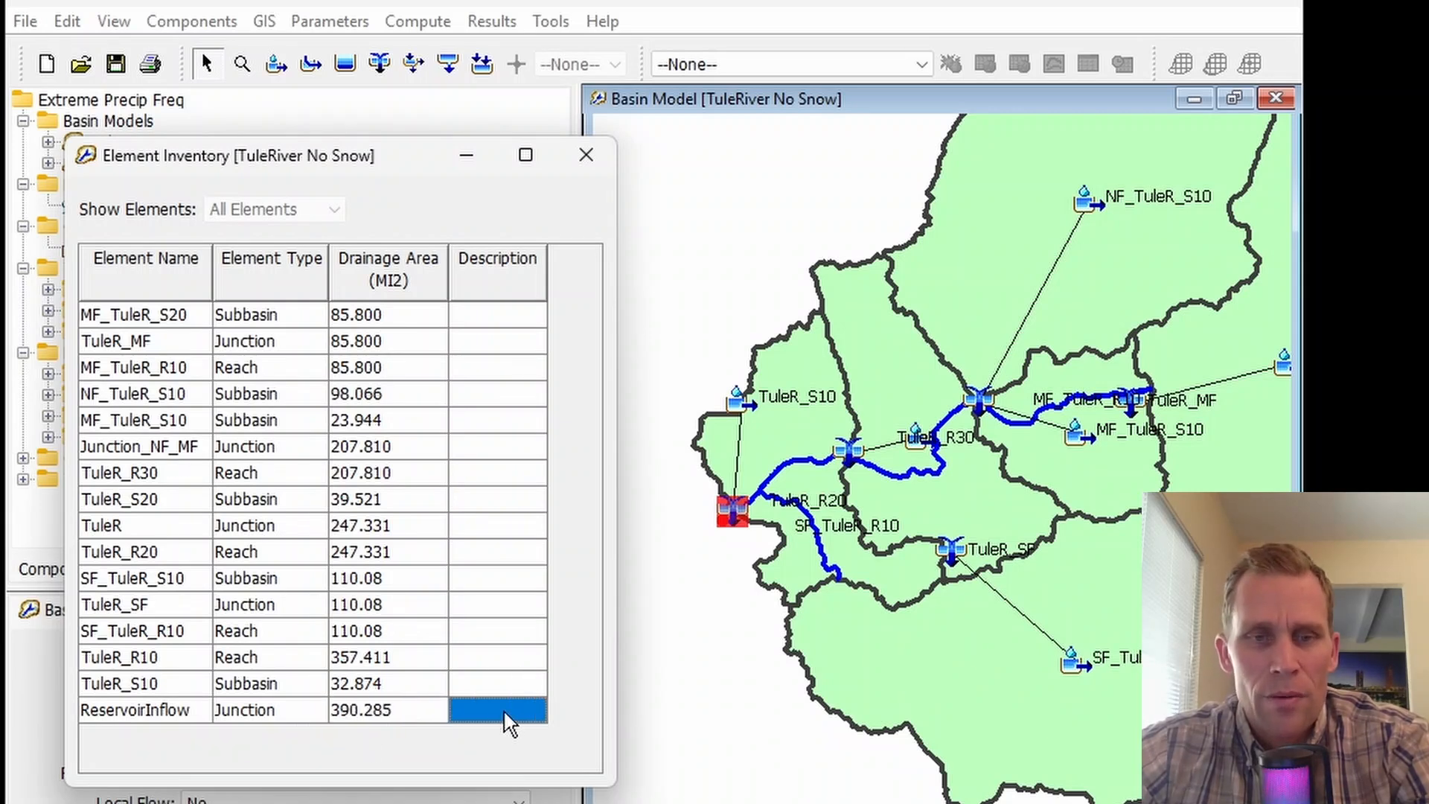
left_click(585, 156)
Switch back to the tutorial page in the browser and read Step 2 through the instructions for downloading from PFDS
key("alt+Tab")
scroll(402, 290, "down", 5)
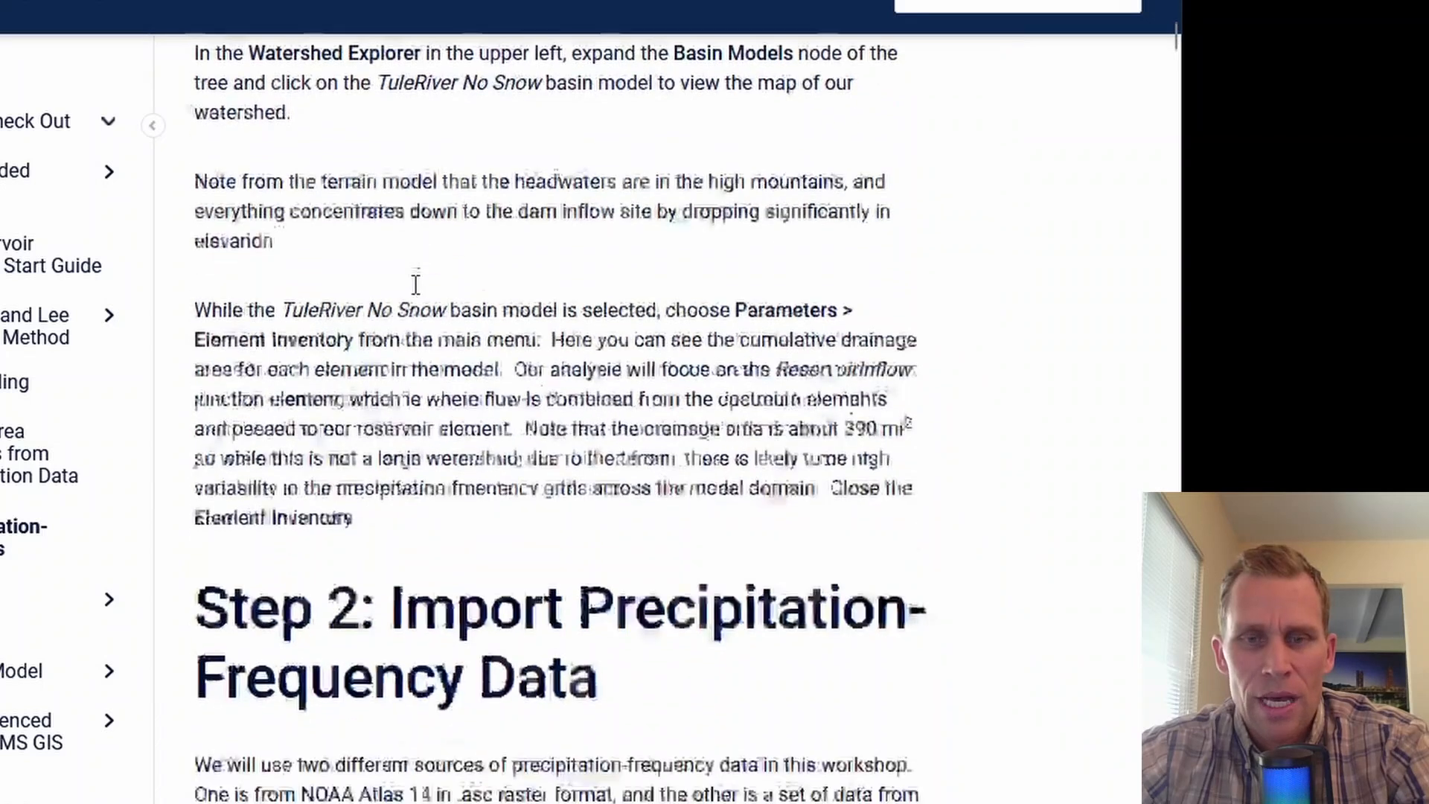
scroll(430, 278, "down", 2)
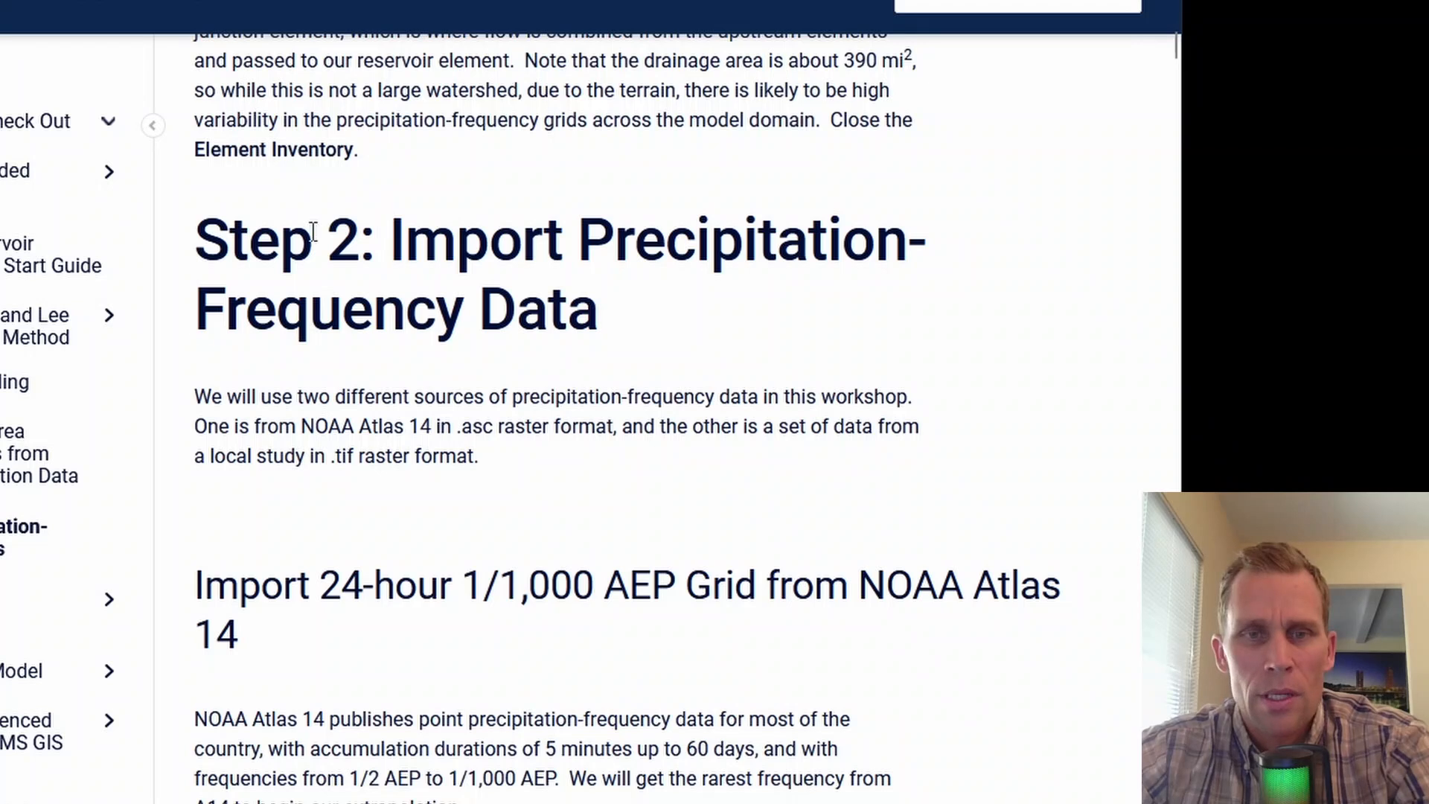
middle_click(1042, 375)
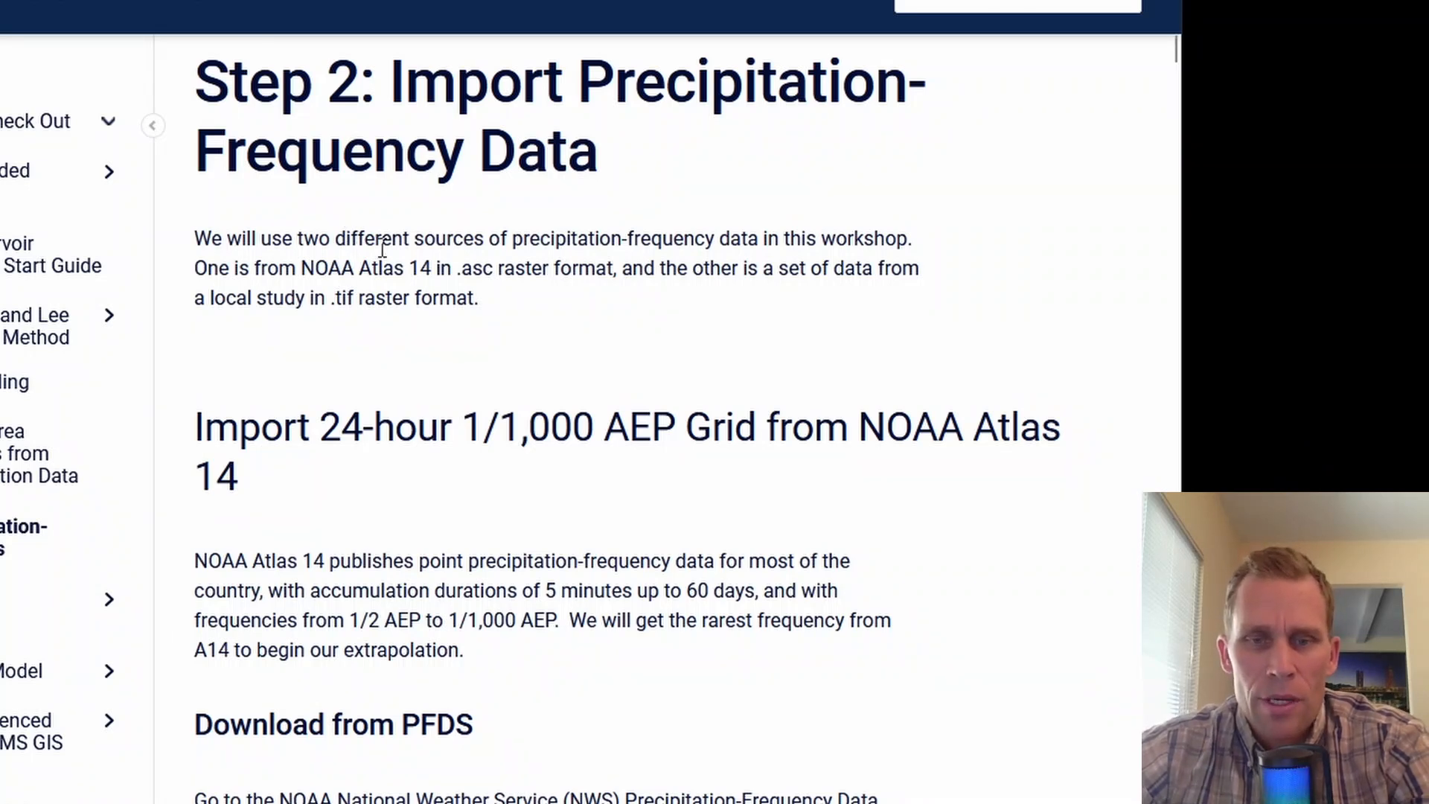
scroll(422, 430, "down", 5)
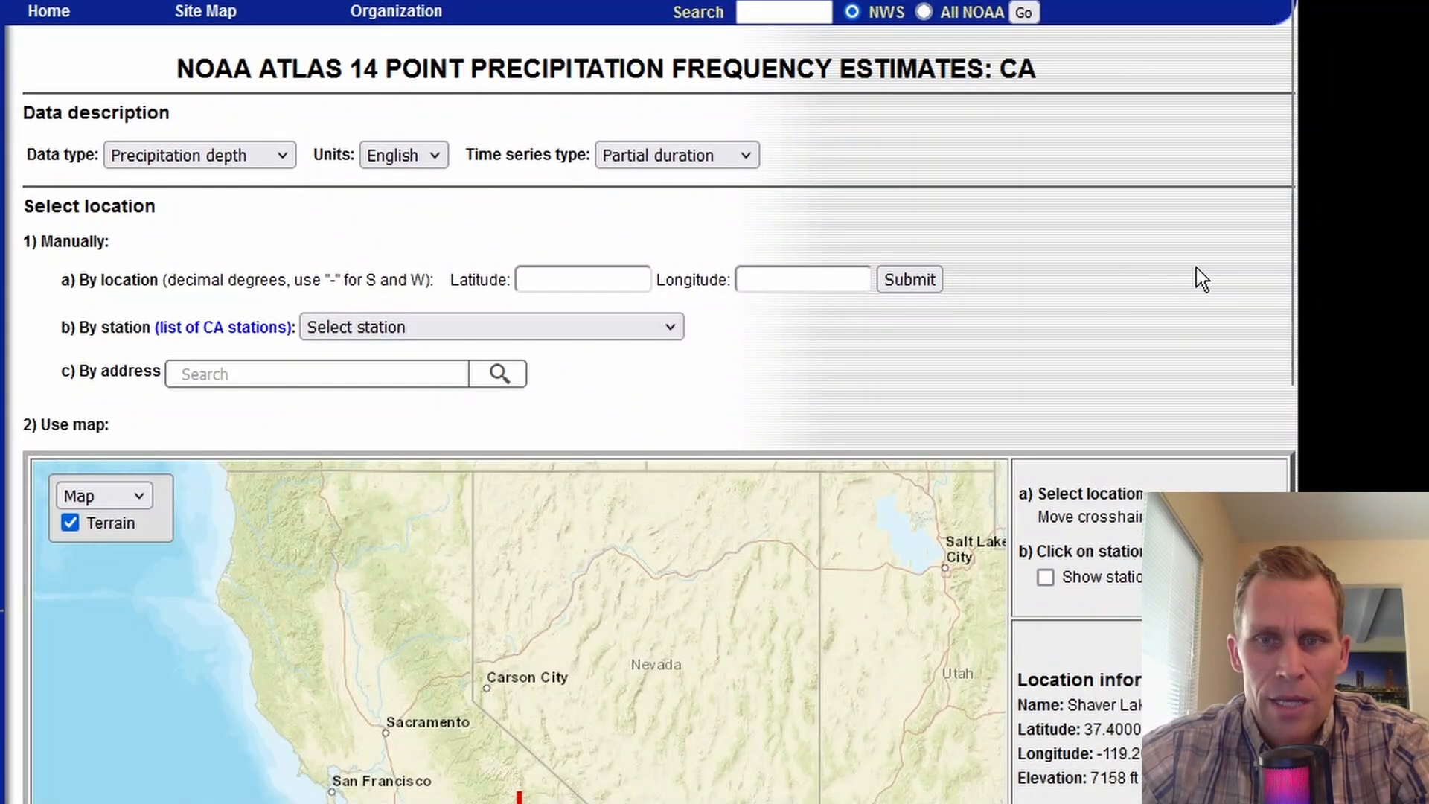
Set the time series type to Annual maximum on the NOAA Atlas 14 precipitation frequency page for California
scroll(1201, 271, "down", 3)
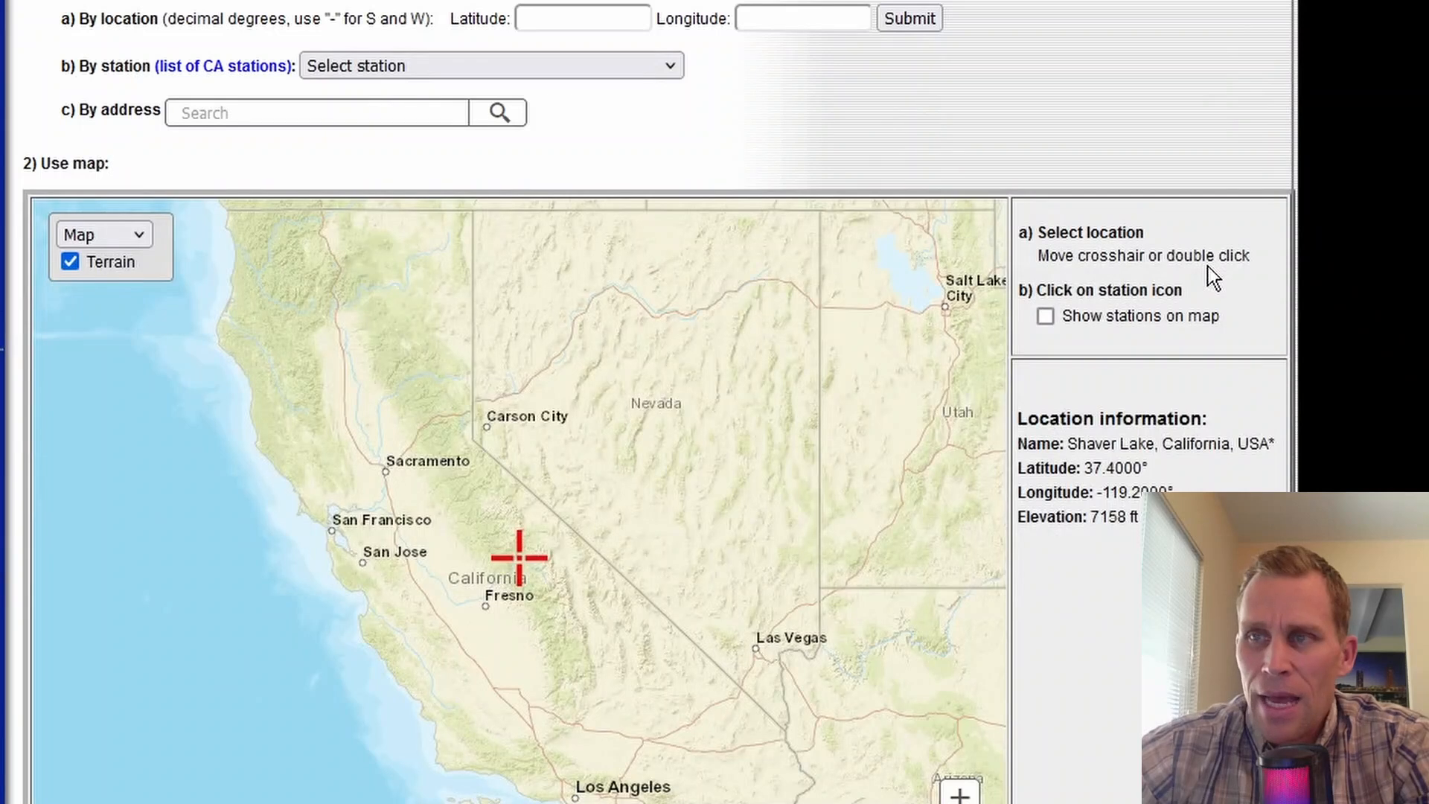
scroll(994, 137, "up", 3)
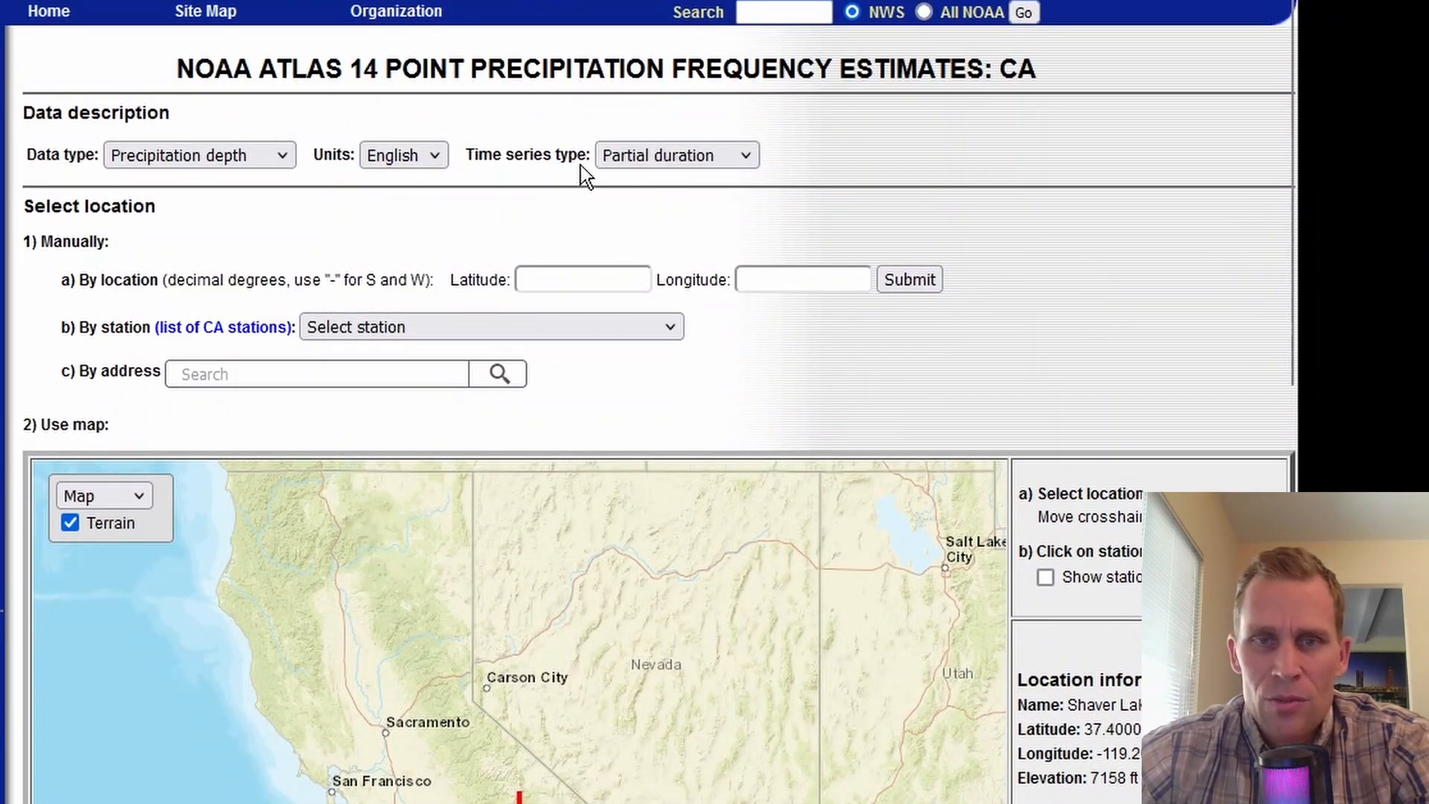
left_click(645, 158)
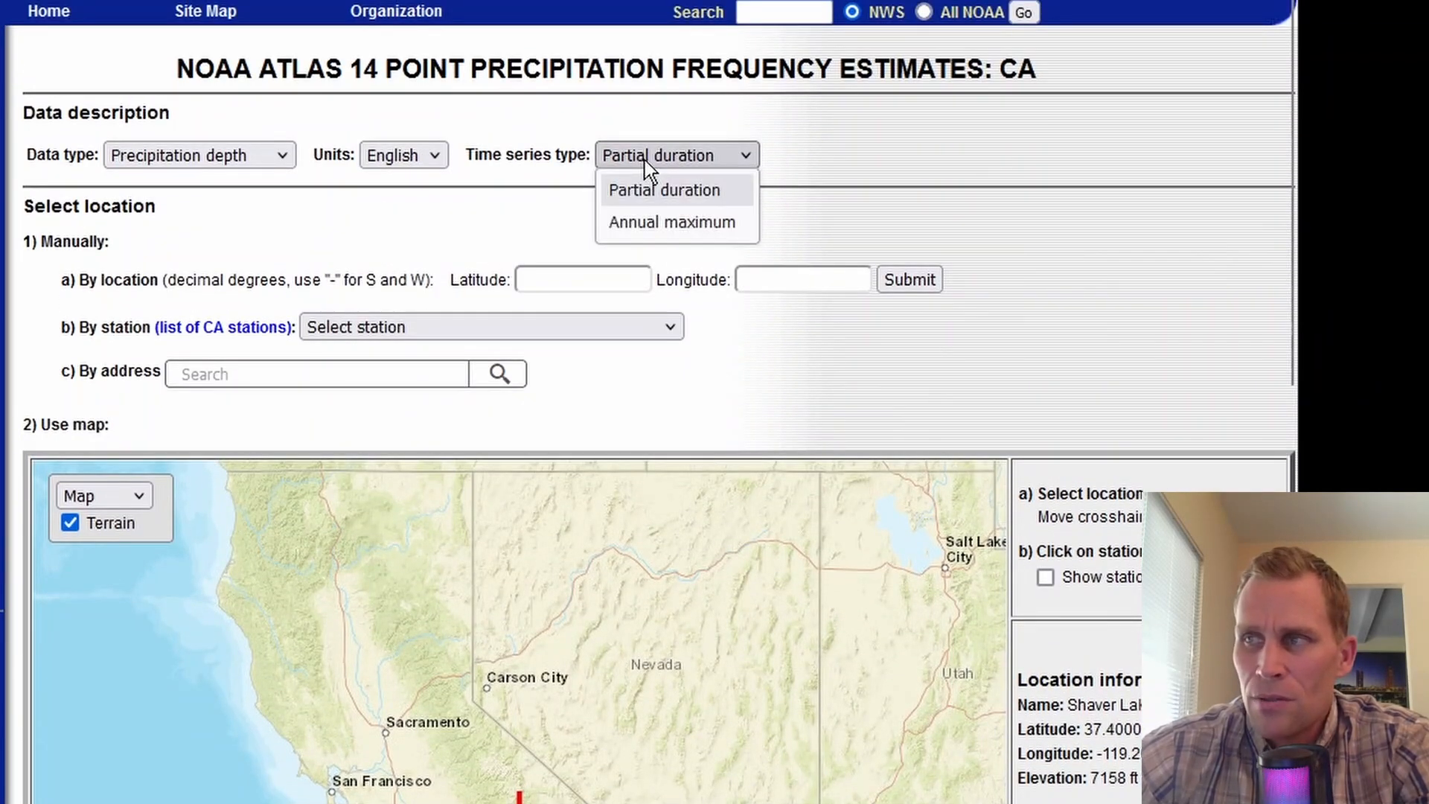
left_click(689, 227)
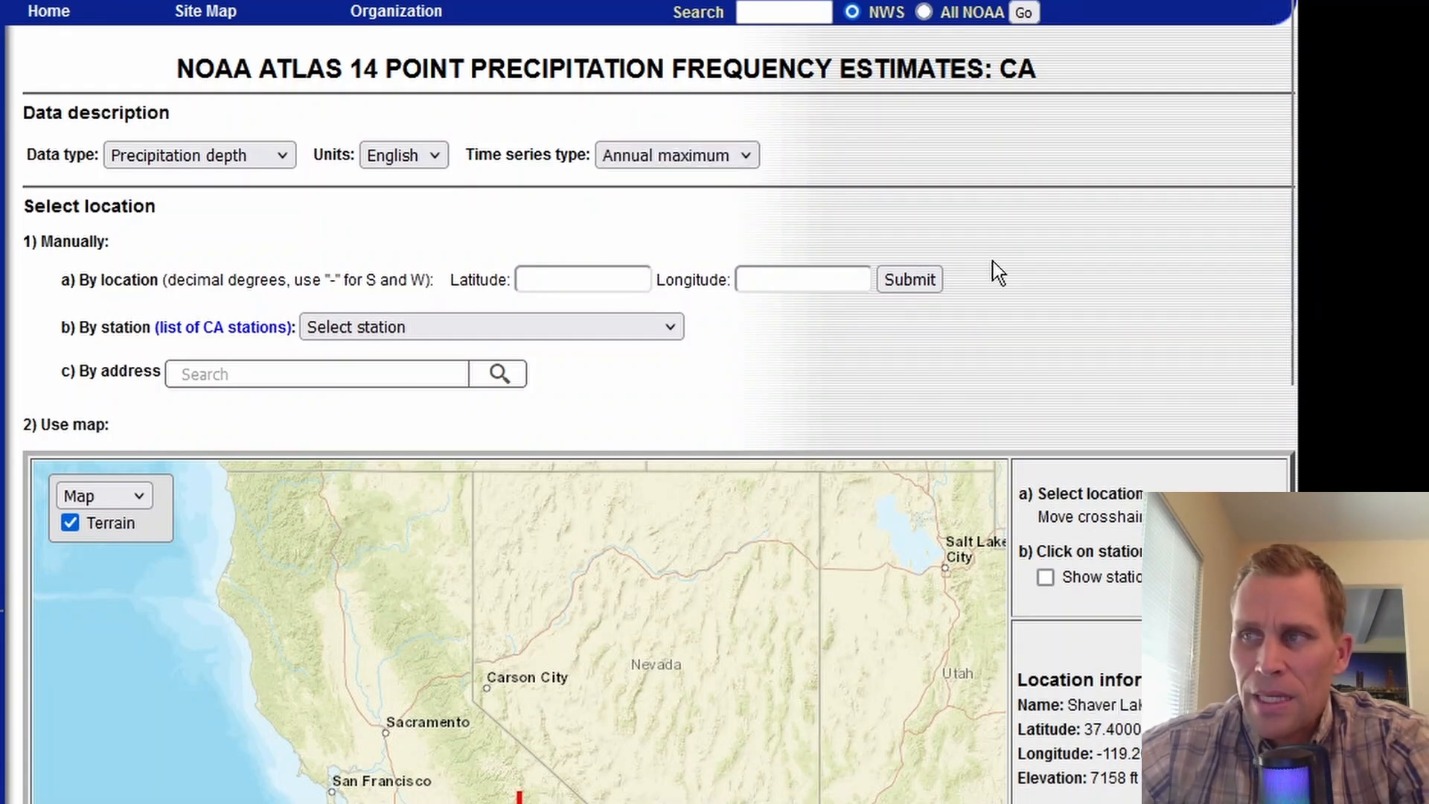
Show the supplementary information for the point precipitation frequency estimates and find the PF in GIS format section
scroll(1127, 292, "down", 15)
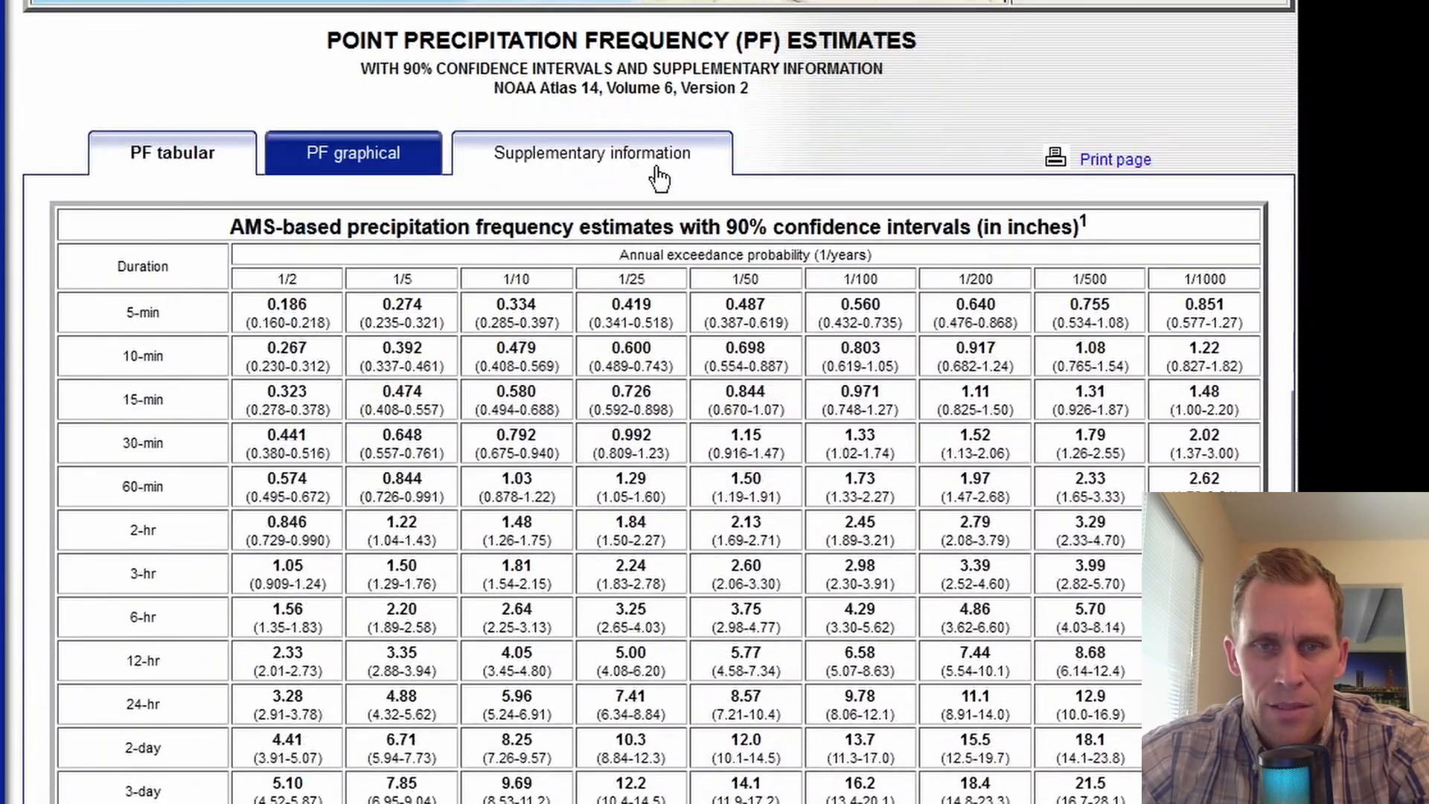
left_click(557, 161)
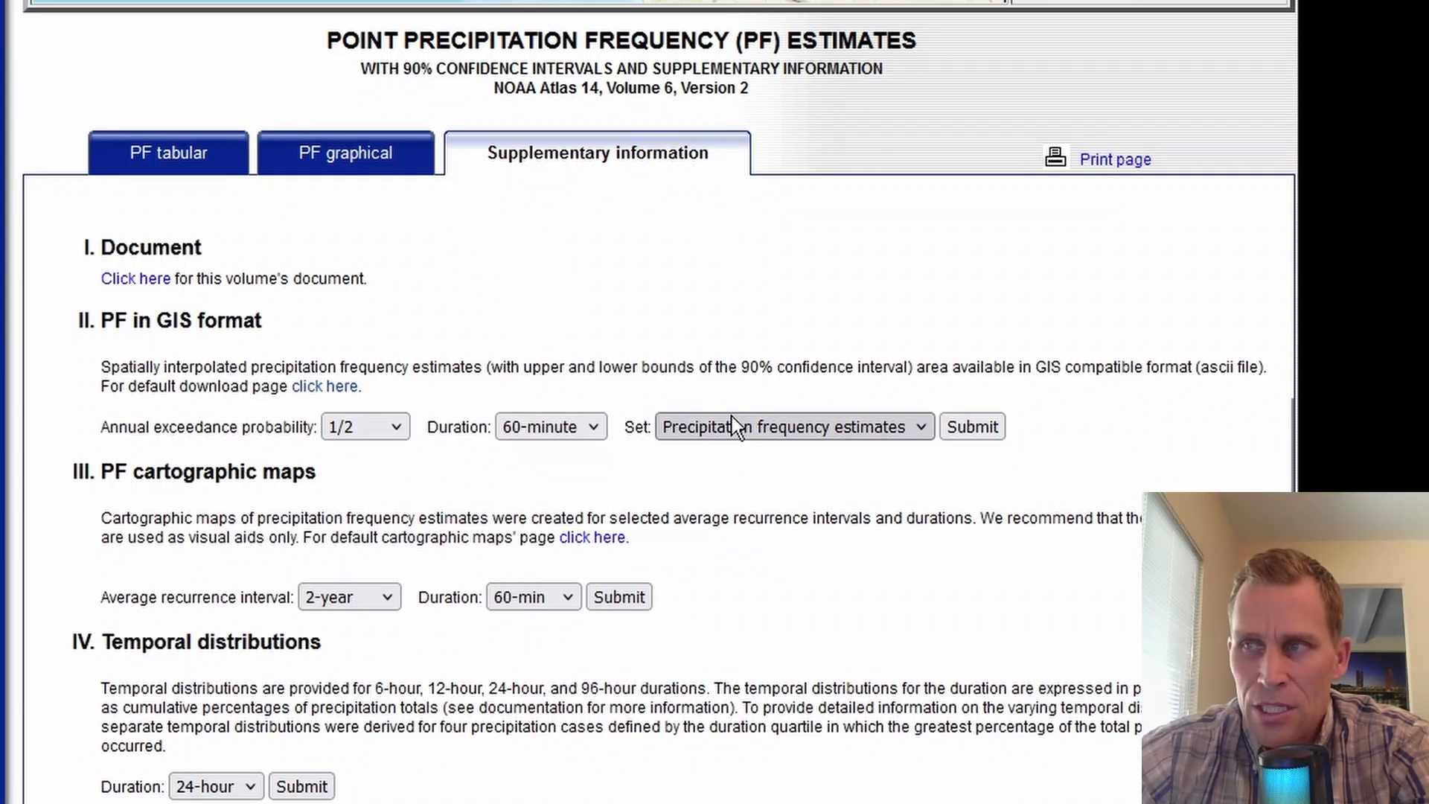
scroll(731, 417, "down", 3)
scroll(94, 225, "up", 1)
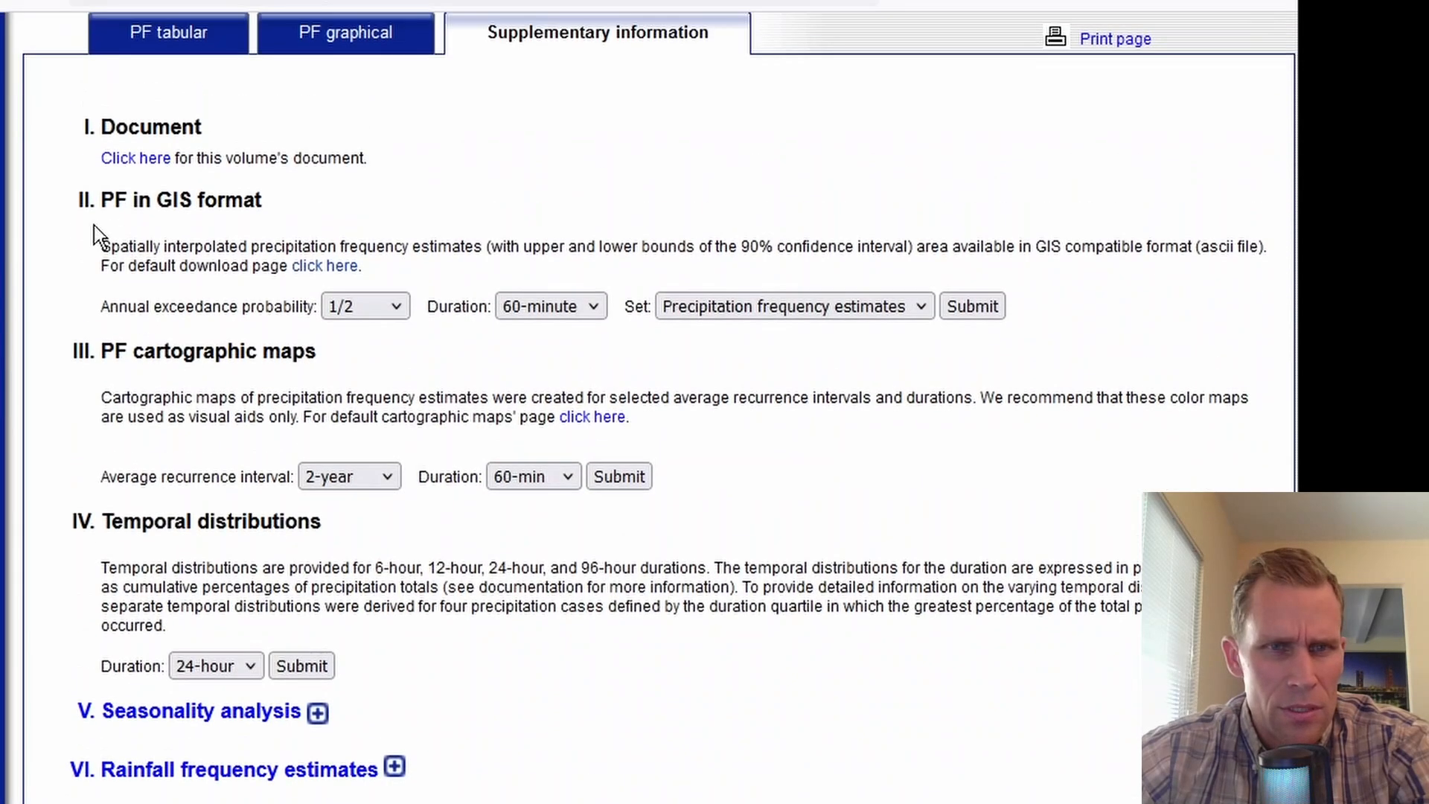
Download the GIS-format precipitation frequency estimates grid for a 1/1000 annual exceedance probability and 24-hour duration
left_click(353, 314)
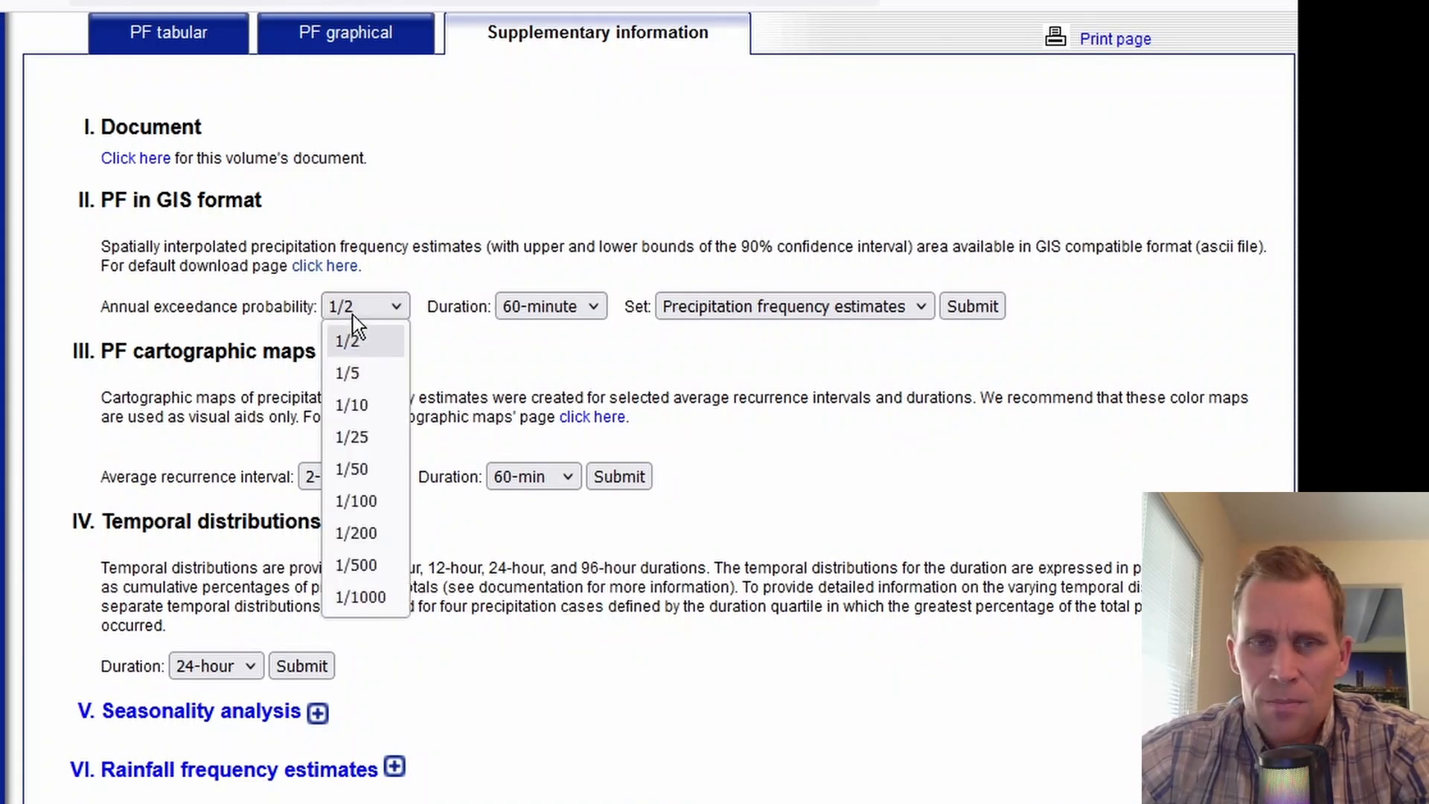
left_click(360, 605)
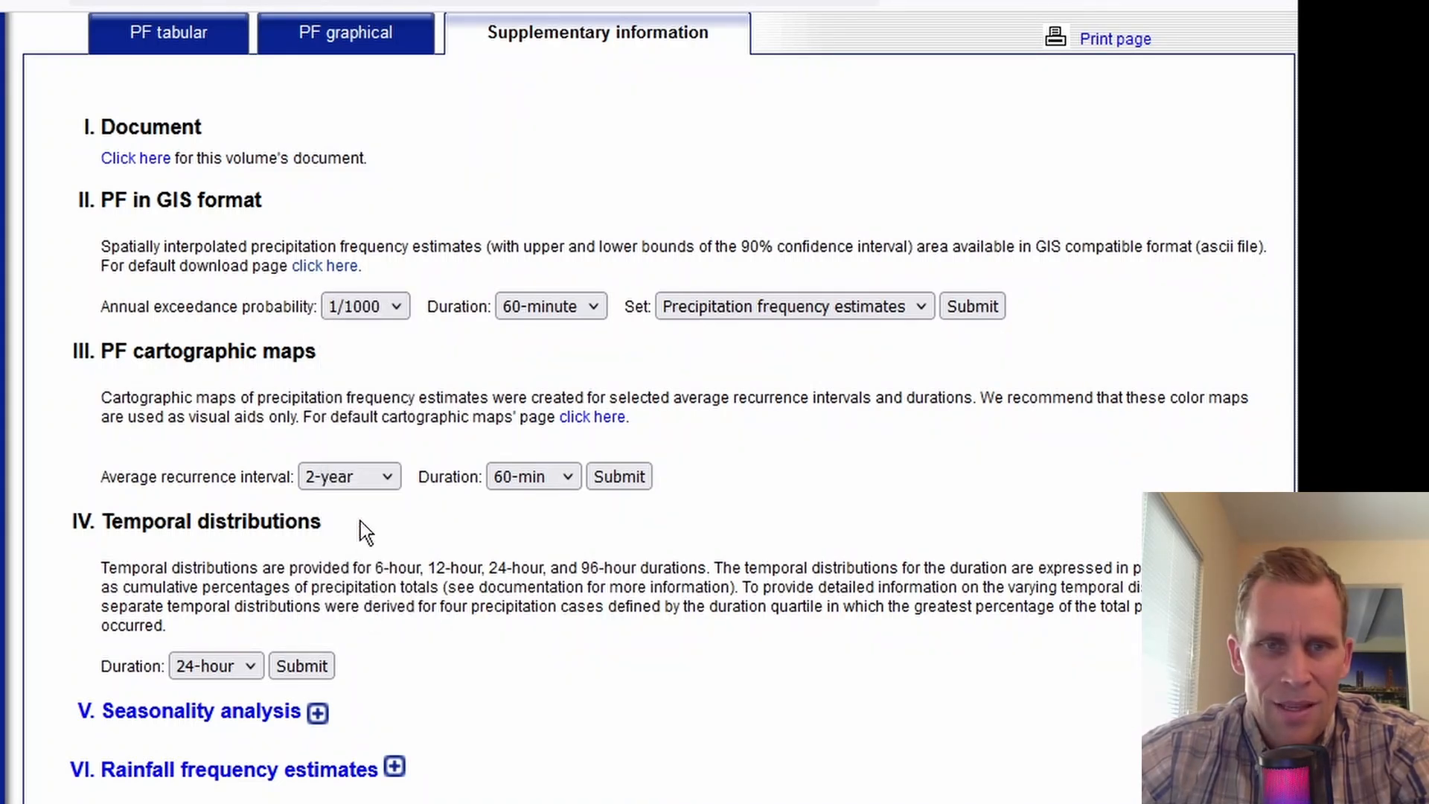
left_click(528, 310)
left_click(551, 633)
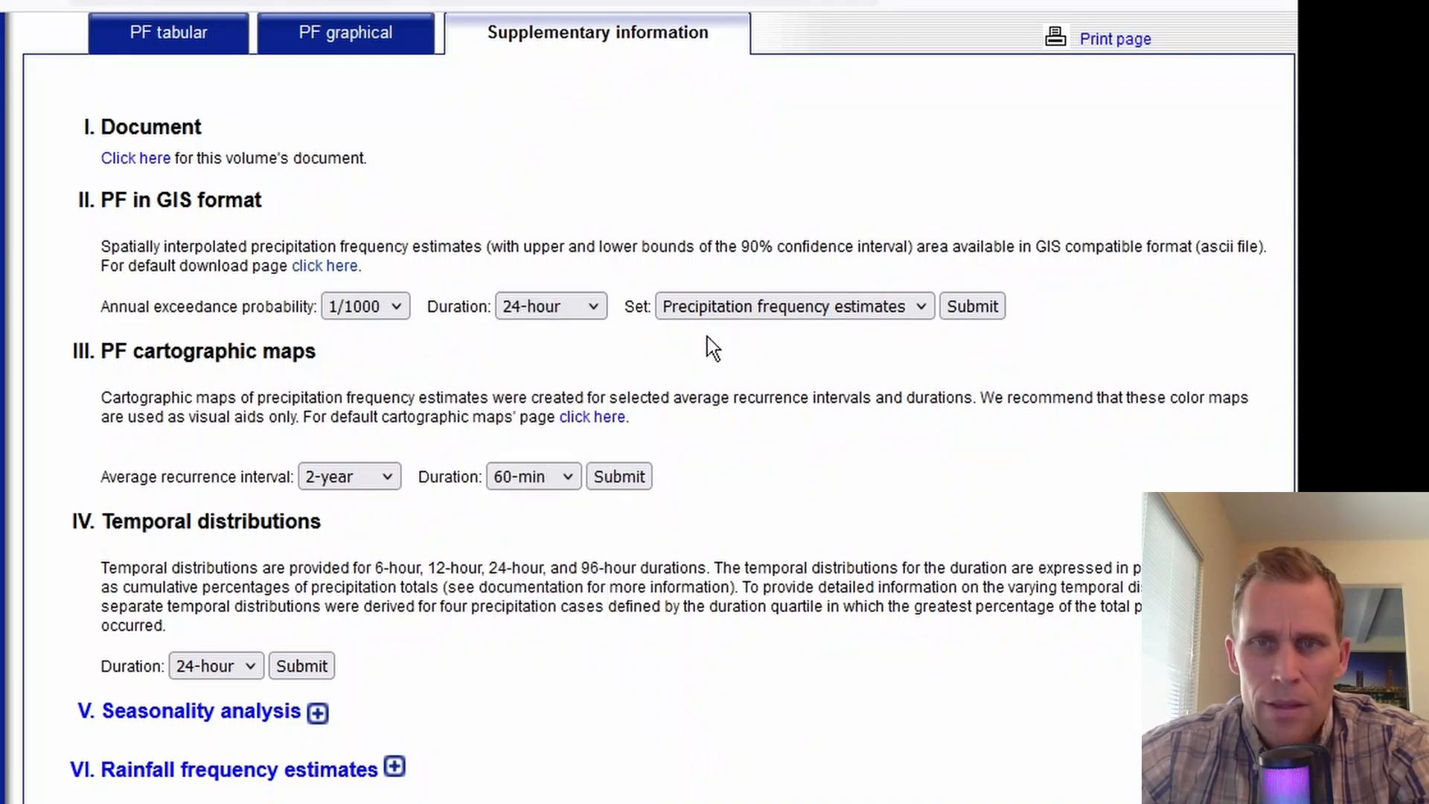
left_click(972, 306)
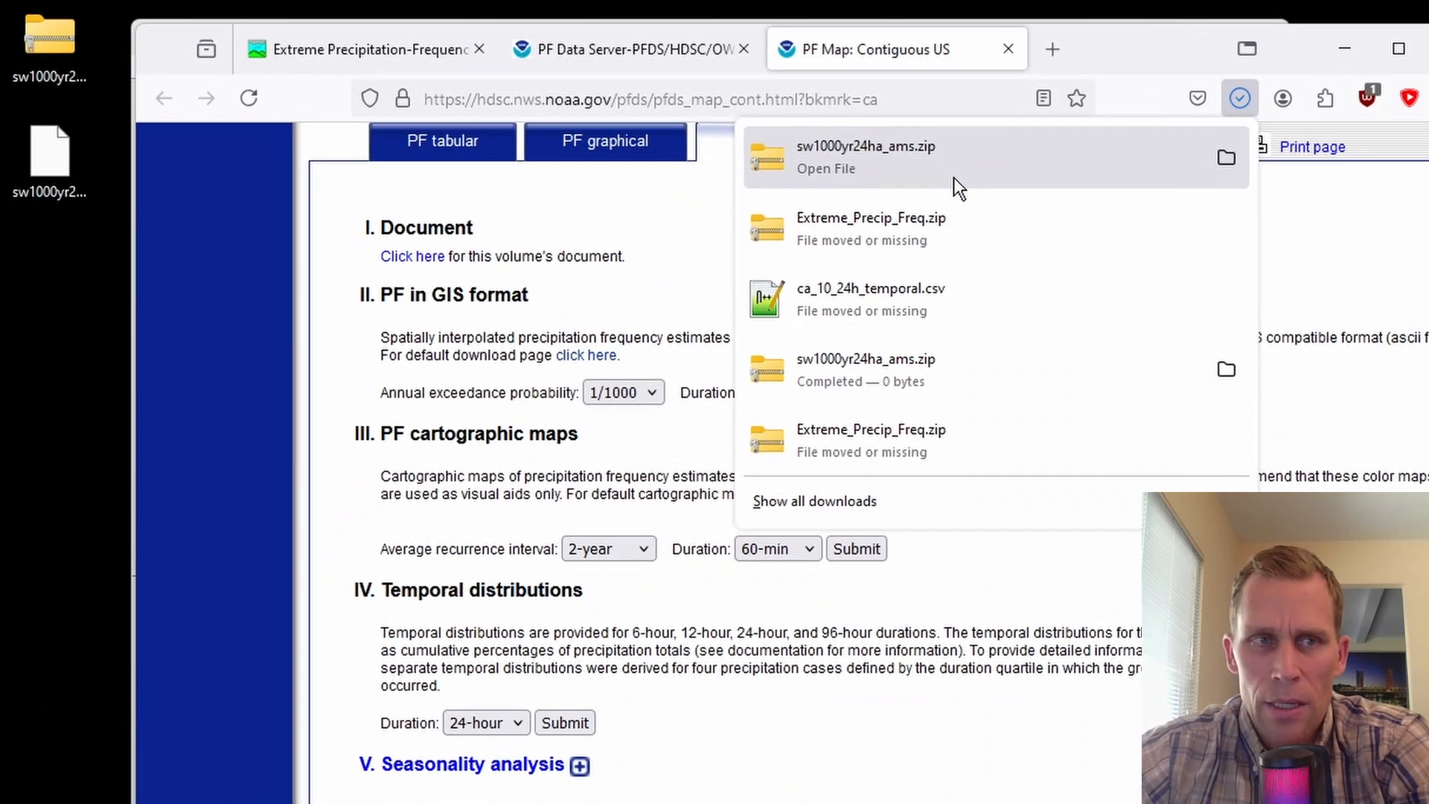
left_click(1239, 98)
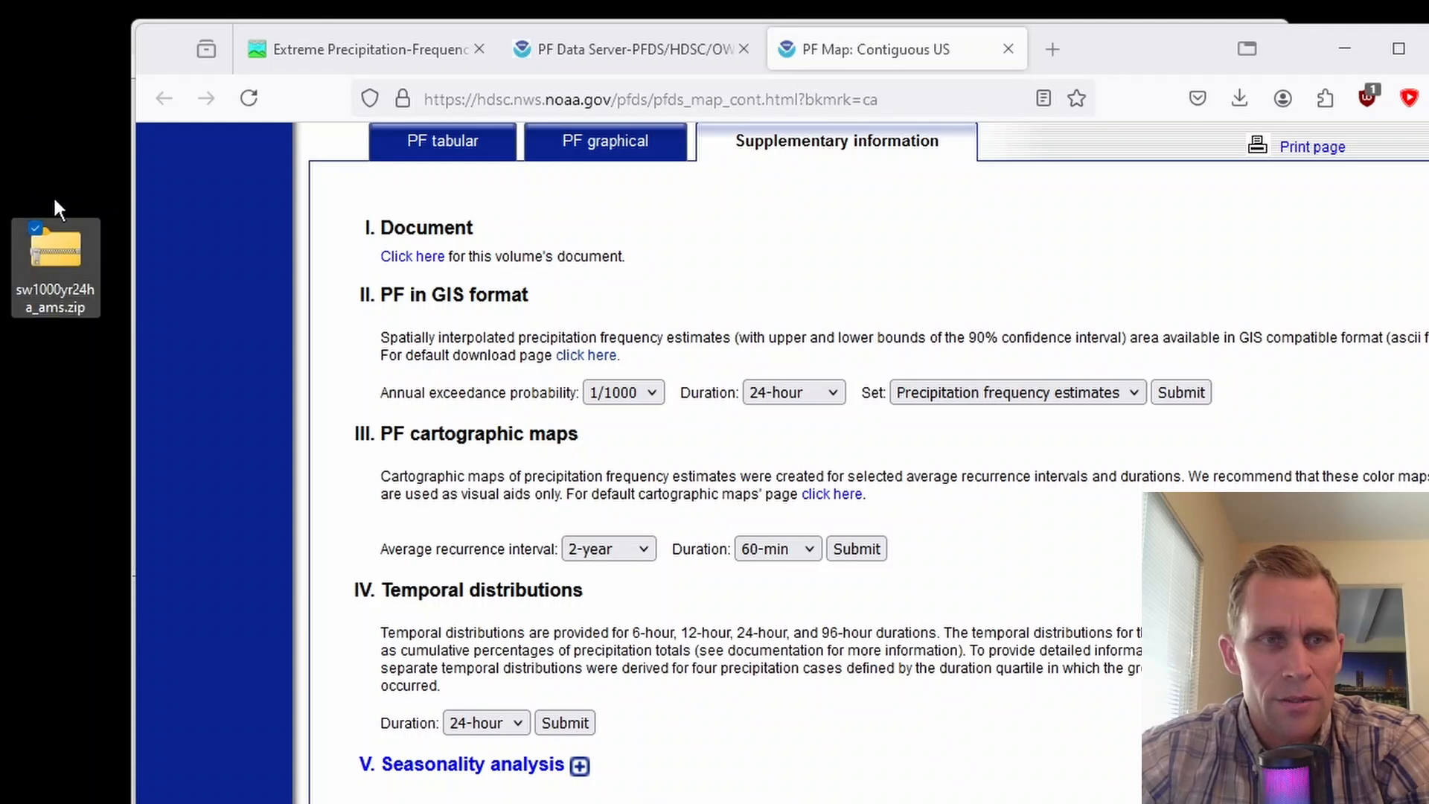
Open the downloaded sw1000yr24ha_ams.zip archive from the desktop and move its window aside
left_click(61, 253)
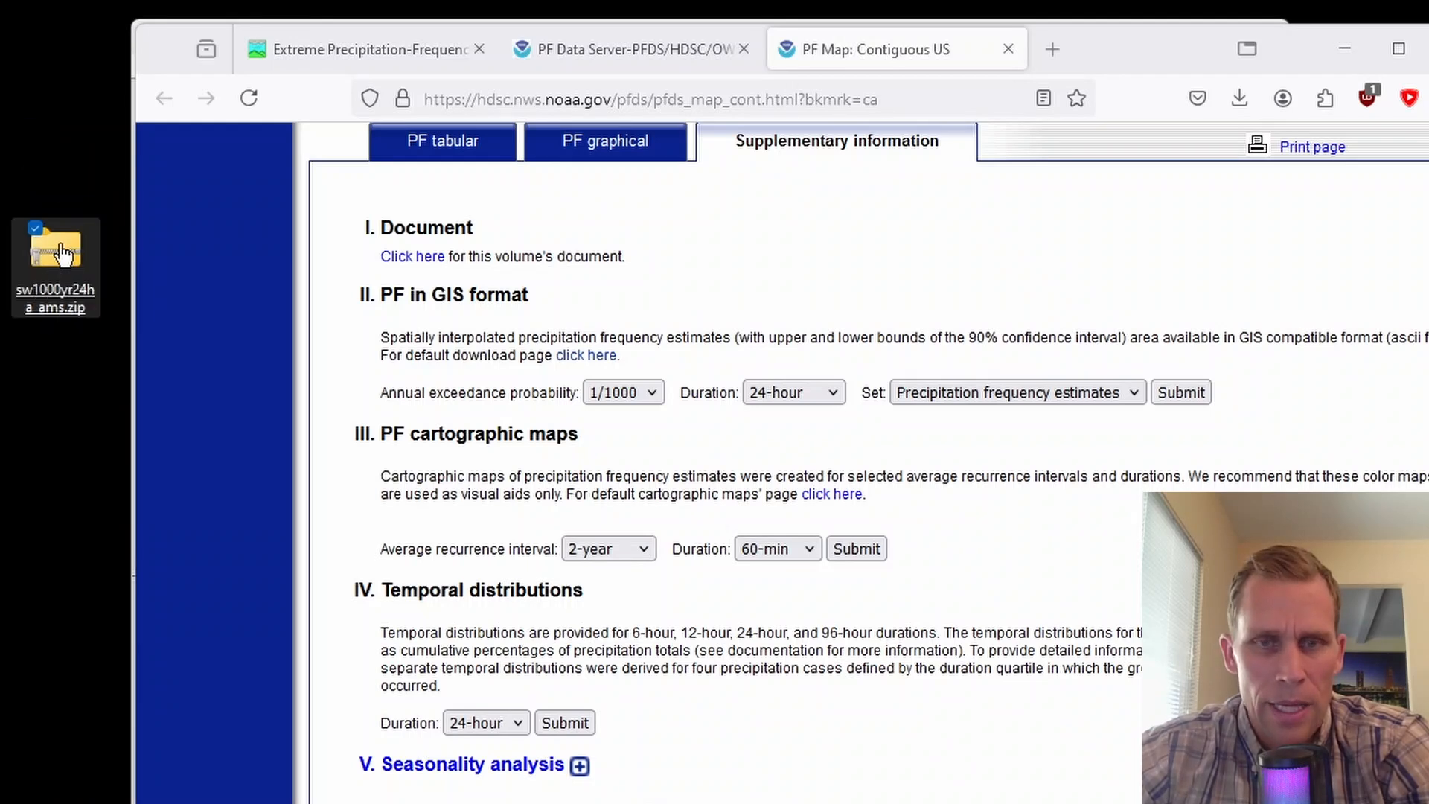
double_click(61, 253)
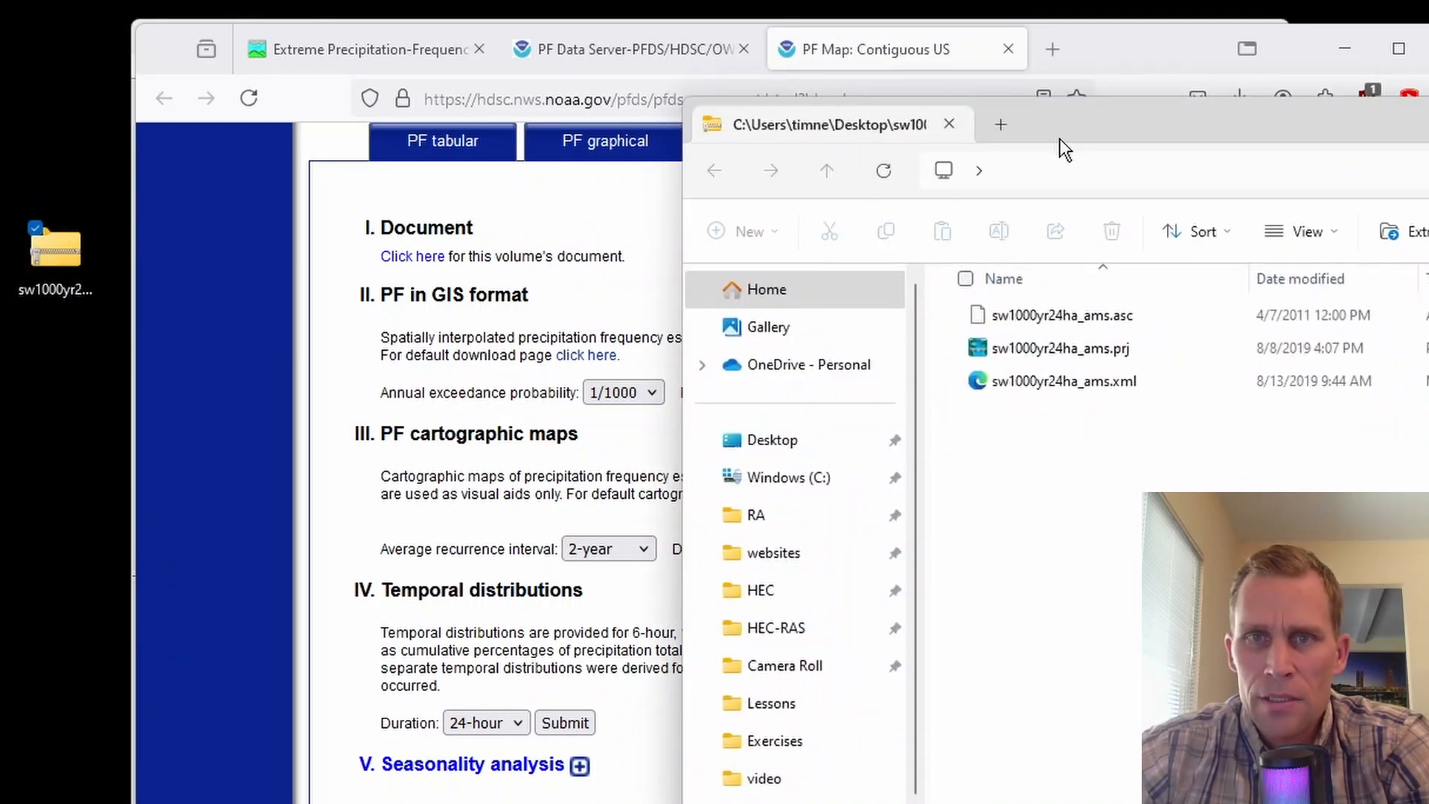
left_click_drag(1131, 122, 1225, 122)
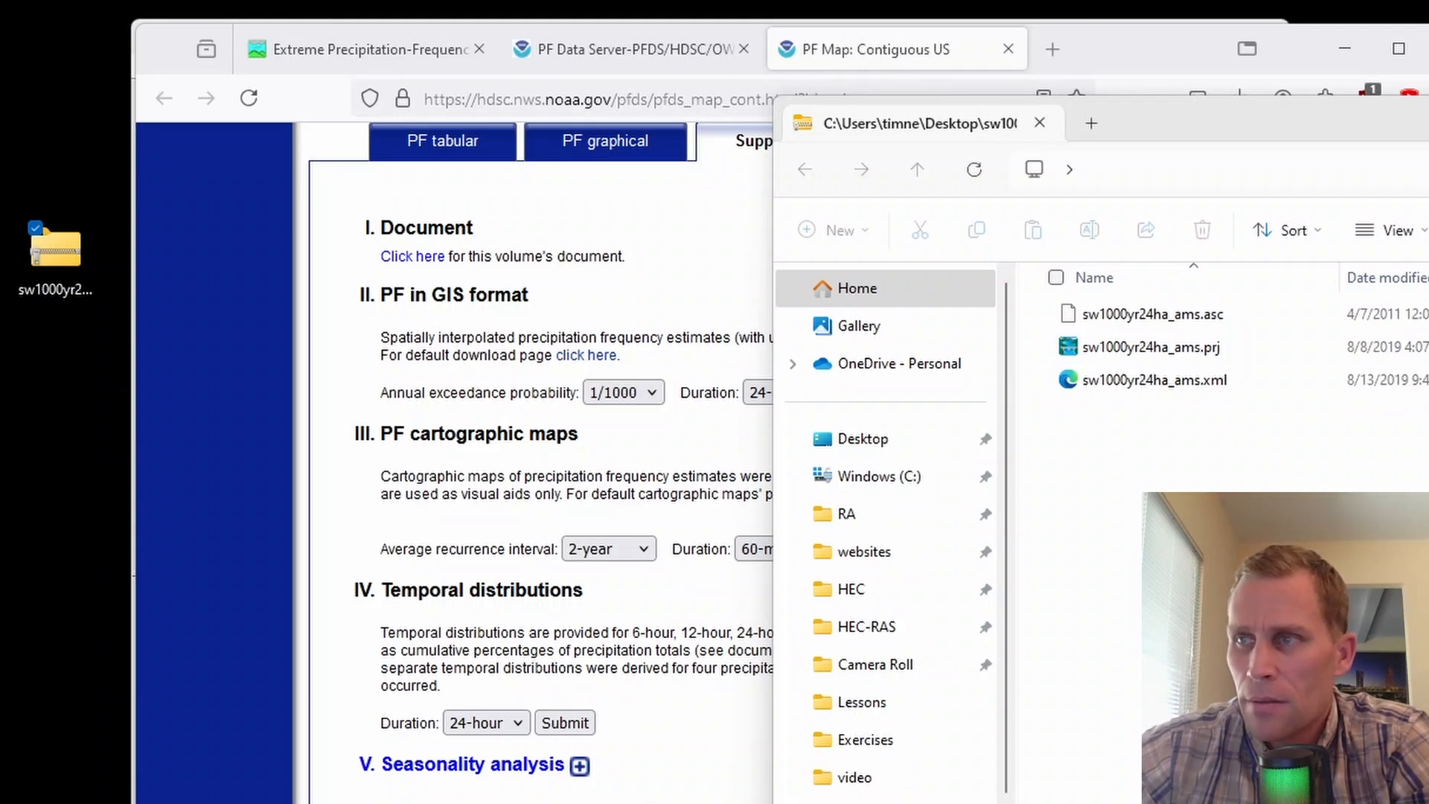
Switch to the Extreme_Precip_Freq project folder in File Explorer and open its data subfolder
key("alt+Tab")
scroll(724, 317, "up", 5)
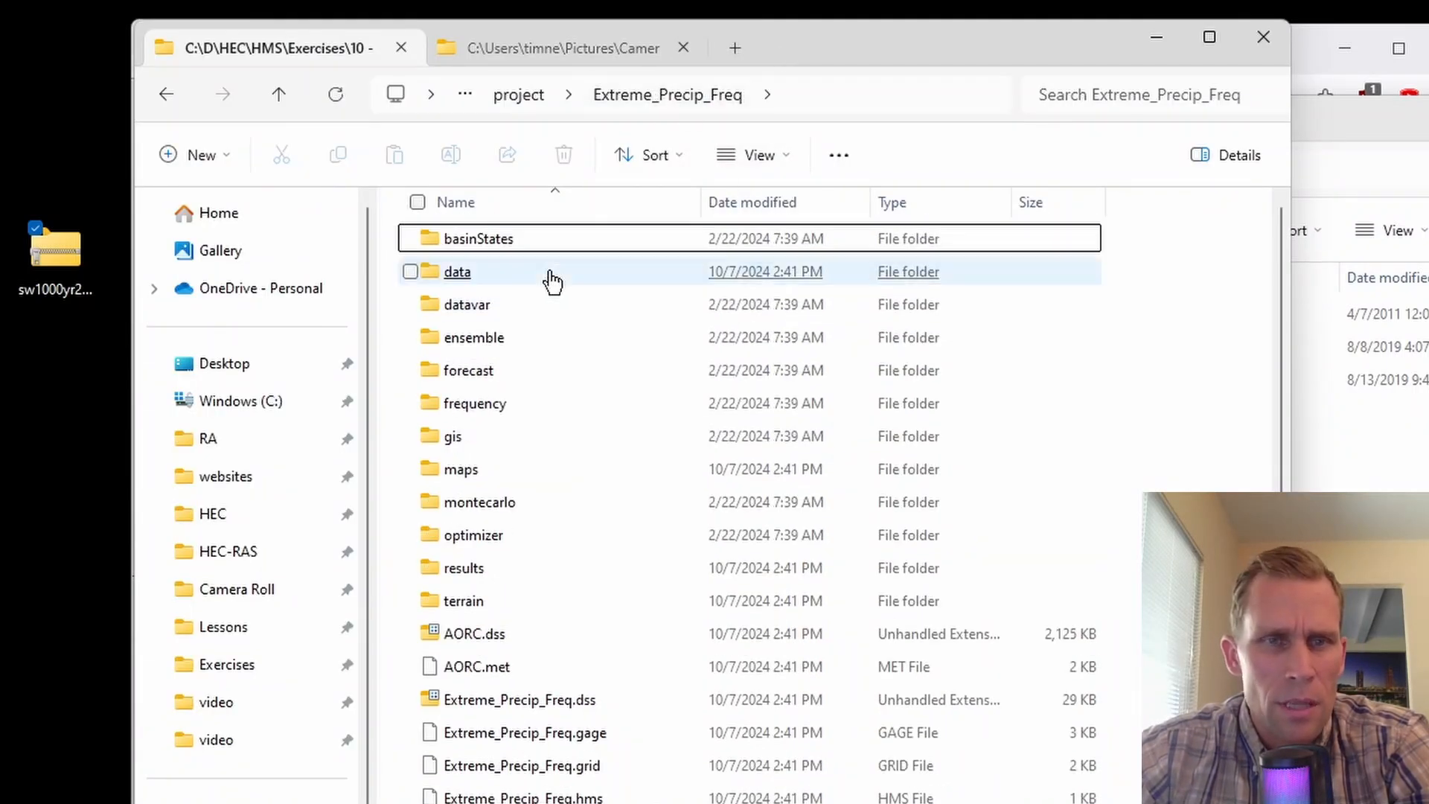
double_click(453, 270)
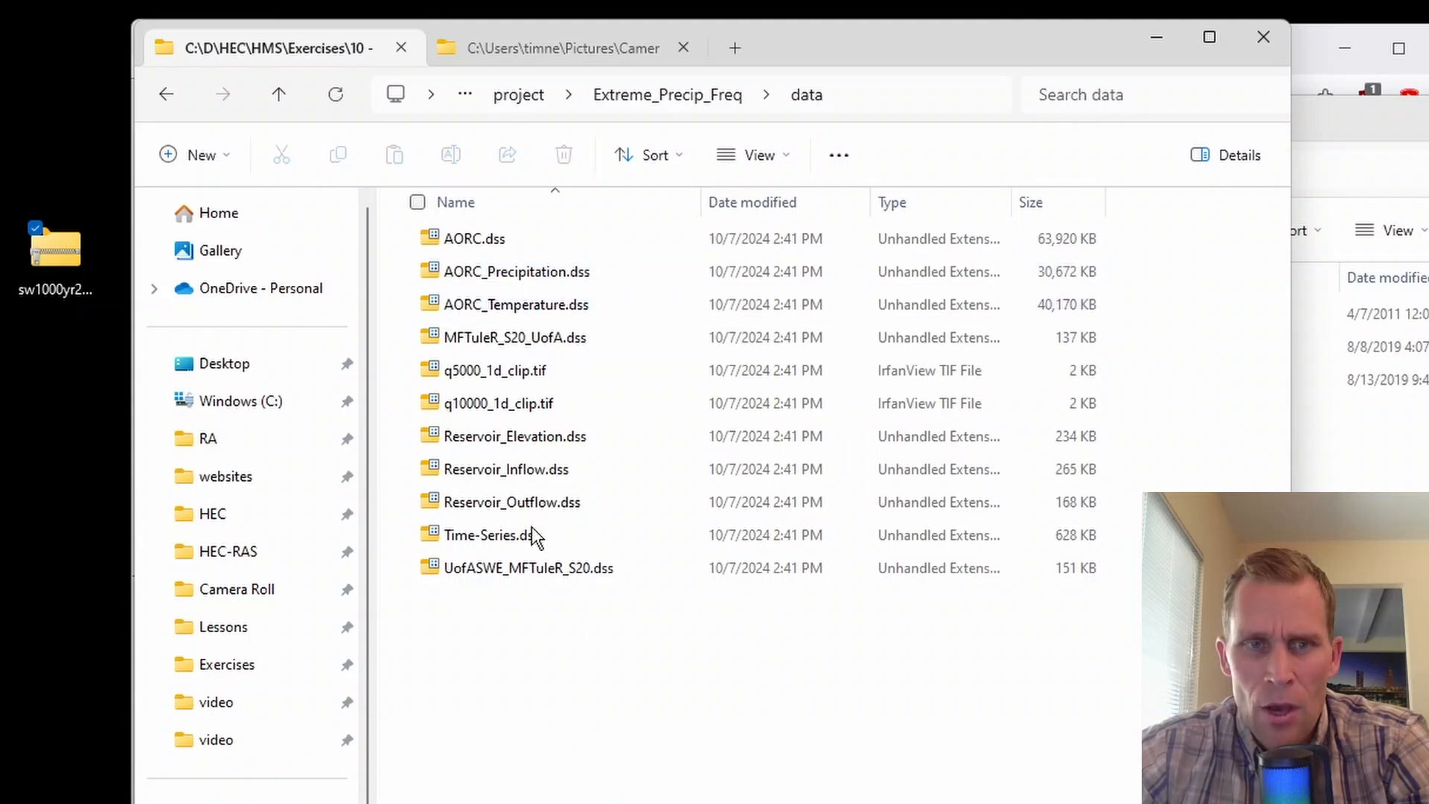
Create a folder named sw1000yr24ha_ams_NOAA inside the project's data folder
right_click(536, 681)
left_click(525, 679)
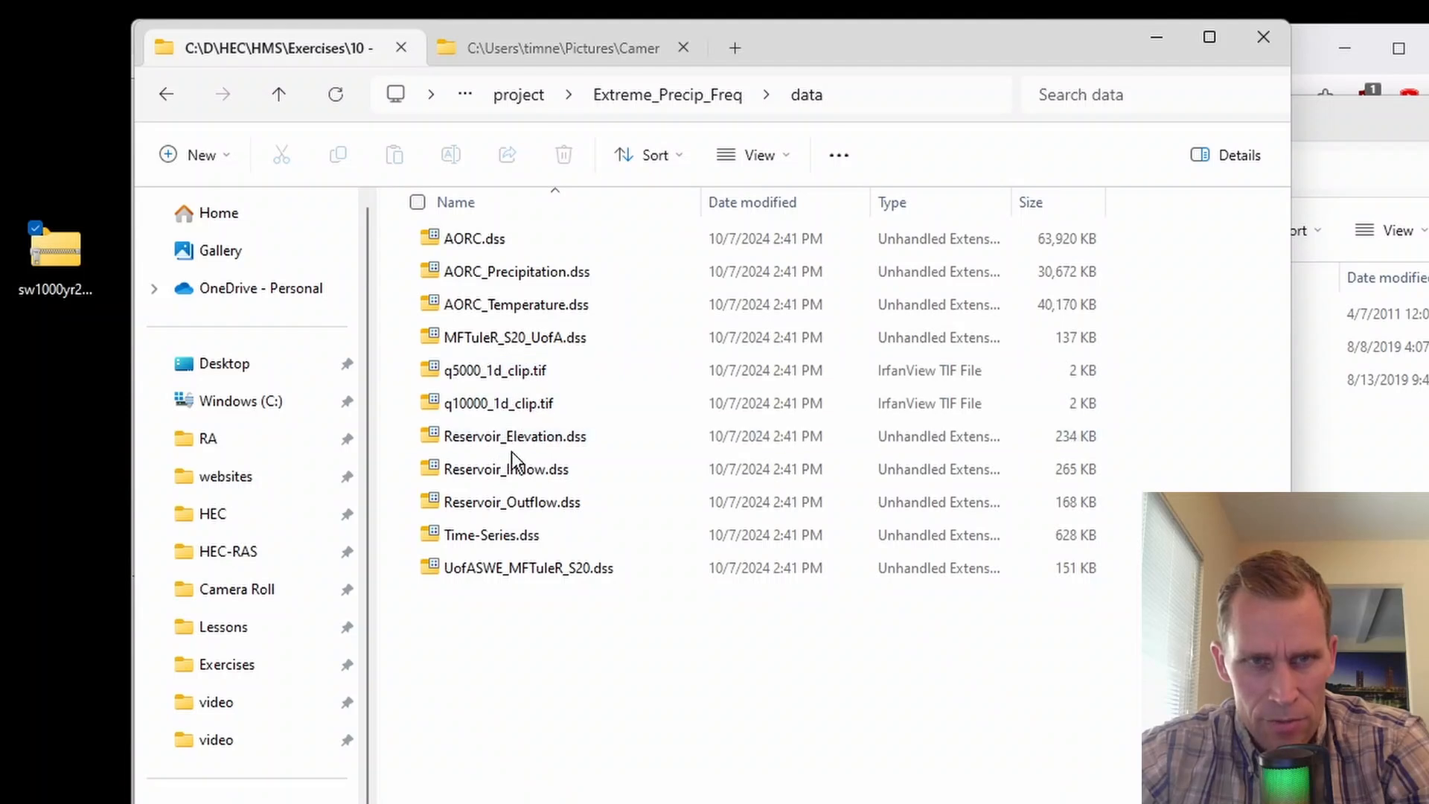
right_click(596, 647)
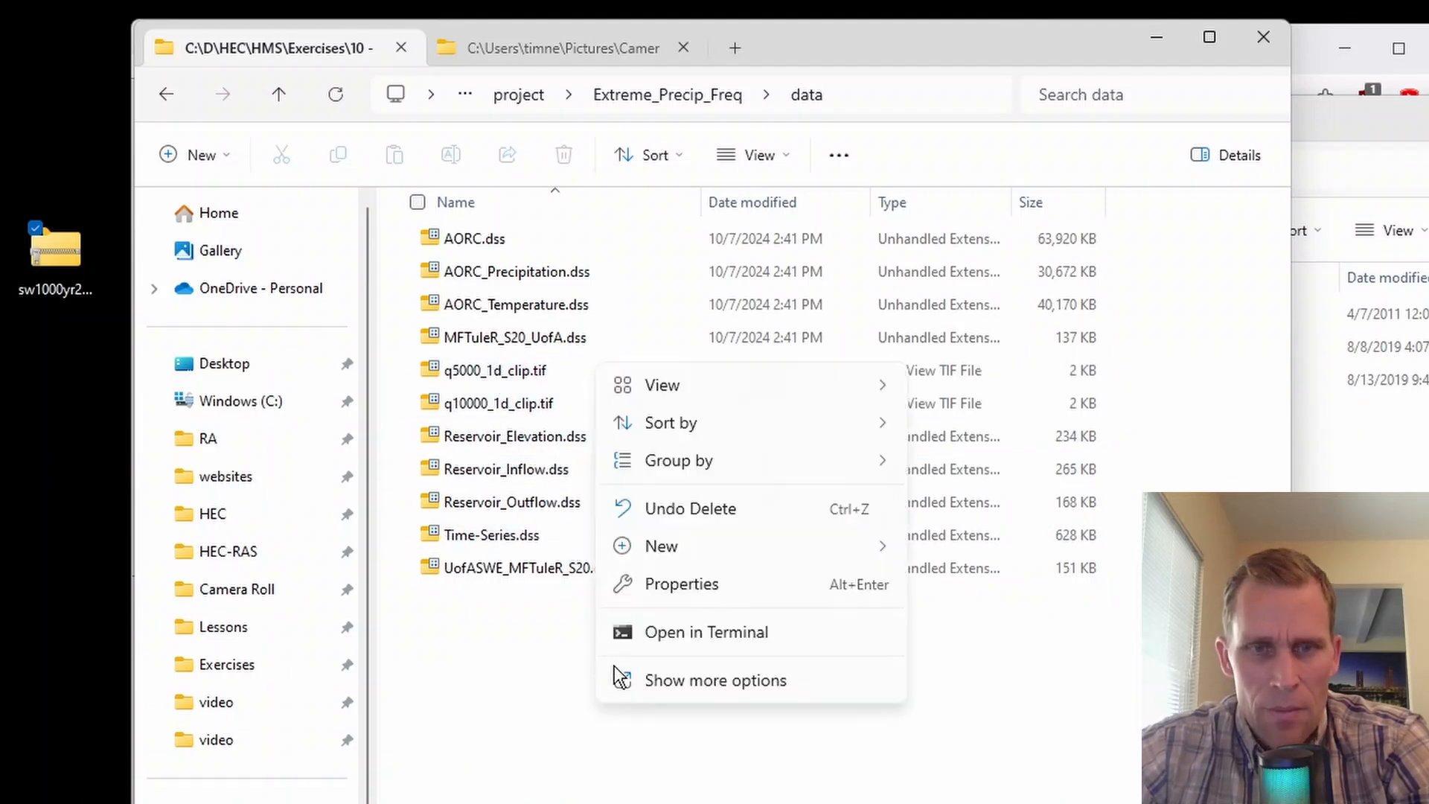
mouse_move(788, 562)
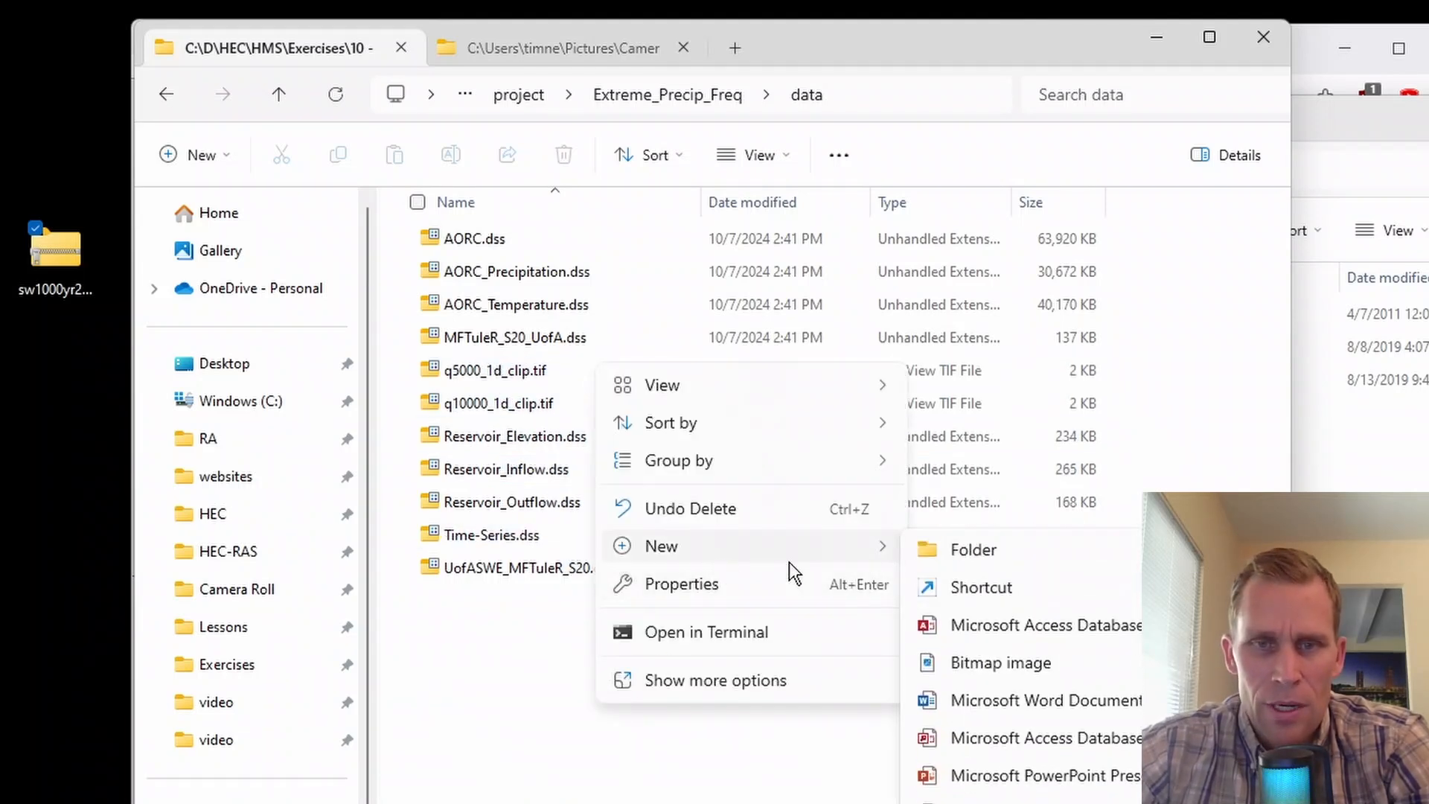
left_click(962, 548)
type("sw1000yr24ha_ams_NOAA")
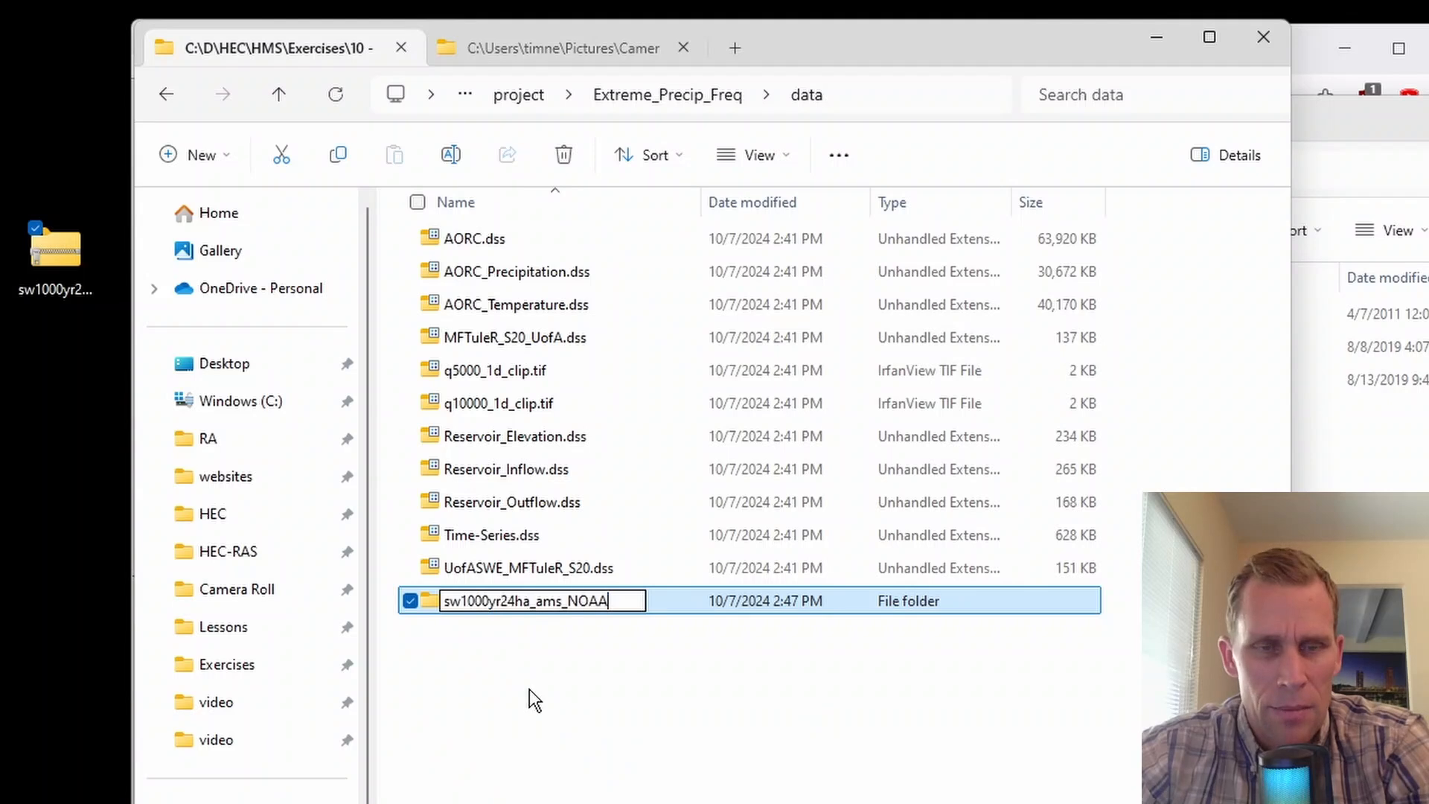
left_click(529, 689)
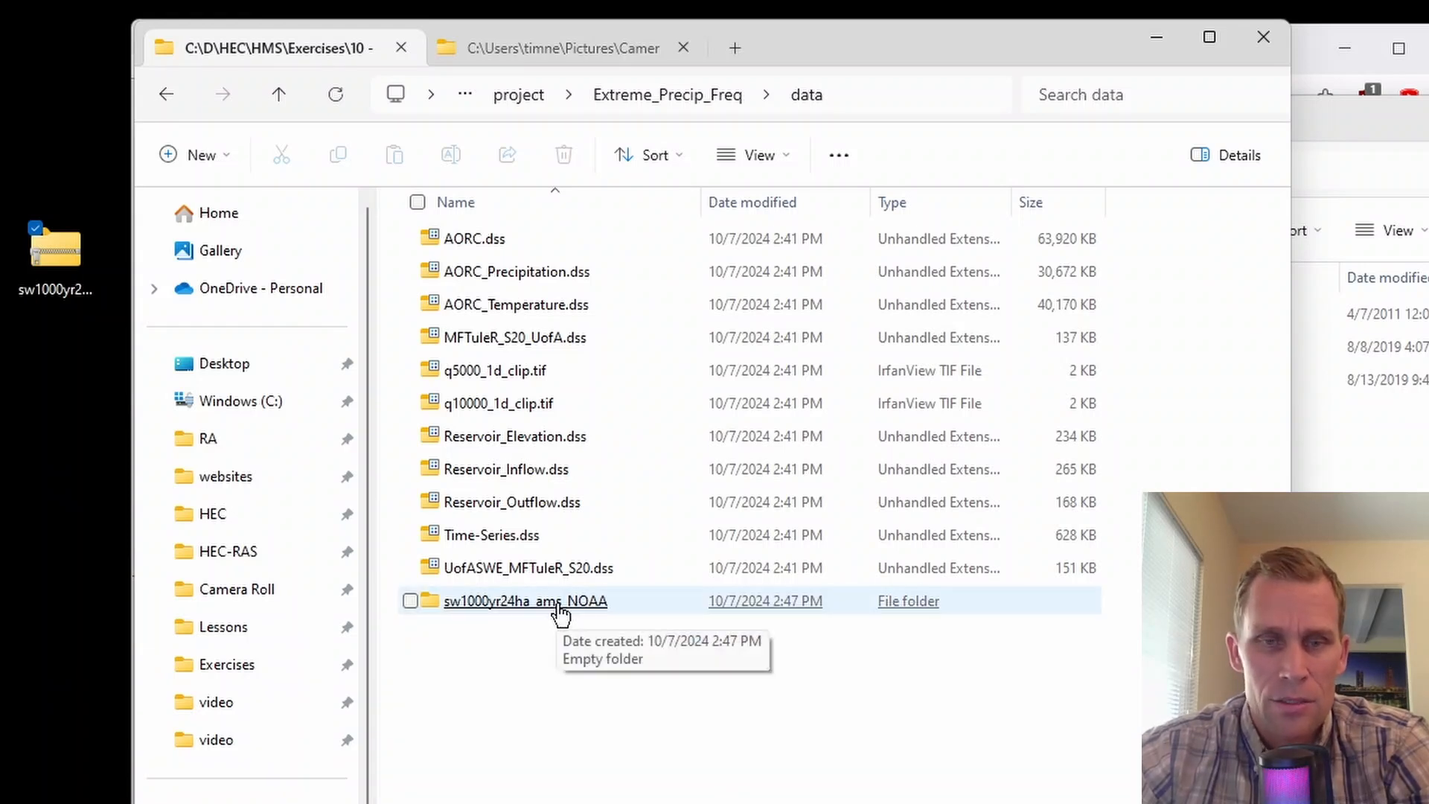
Extract the archive's sw1000yr24ha_ams .asc, .prj and .xml files into the sw1000yr24ha_ams_NOAA folder
double_click(560, 612)
left_click(1339, 529)
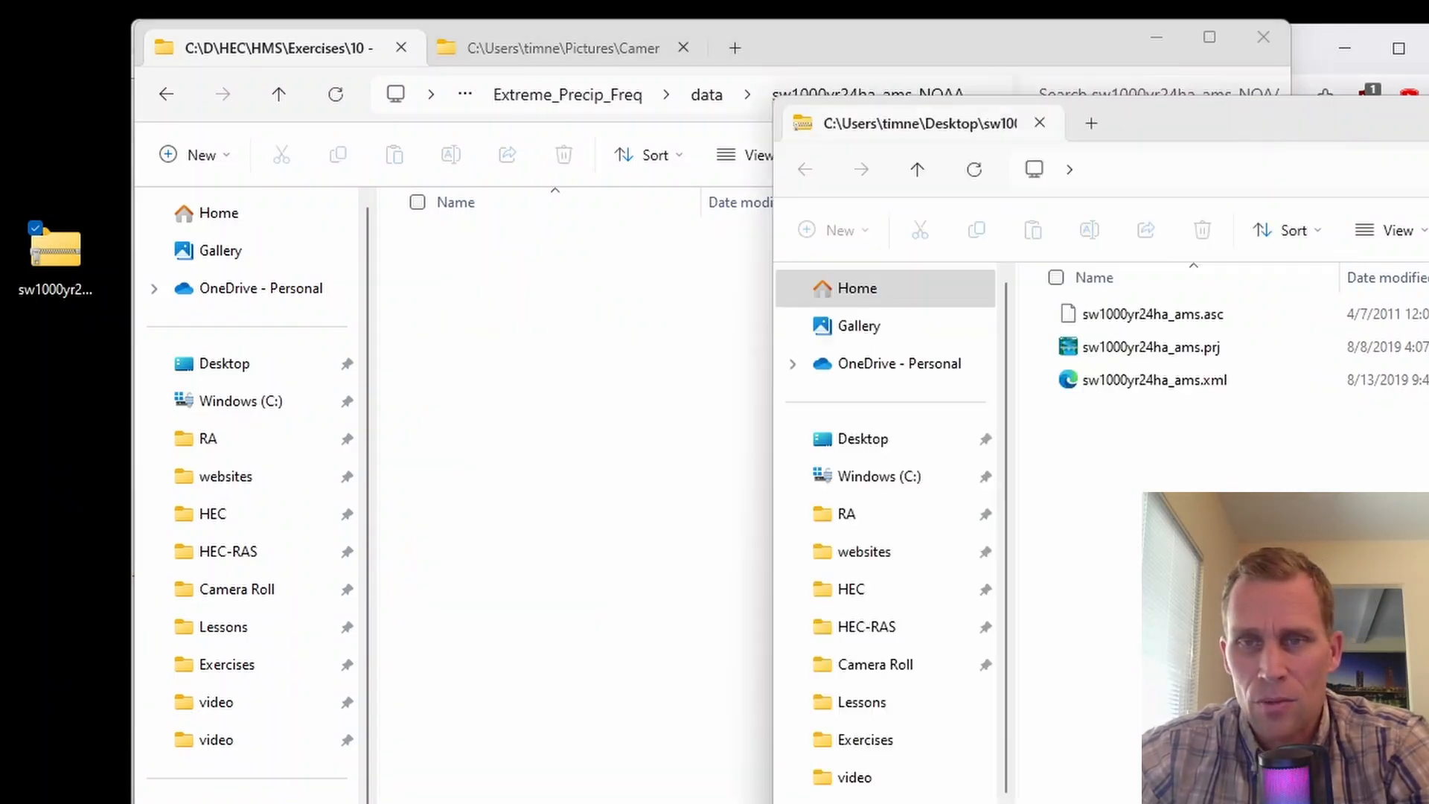
left_click_drag(1271, 519, 494, 469)
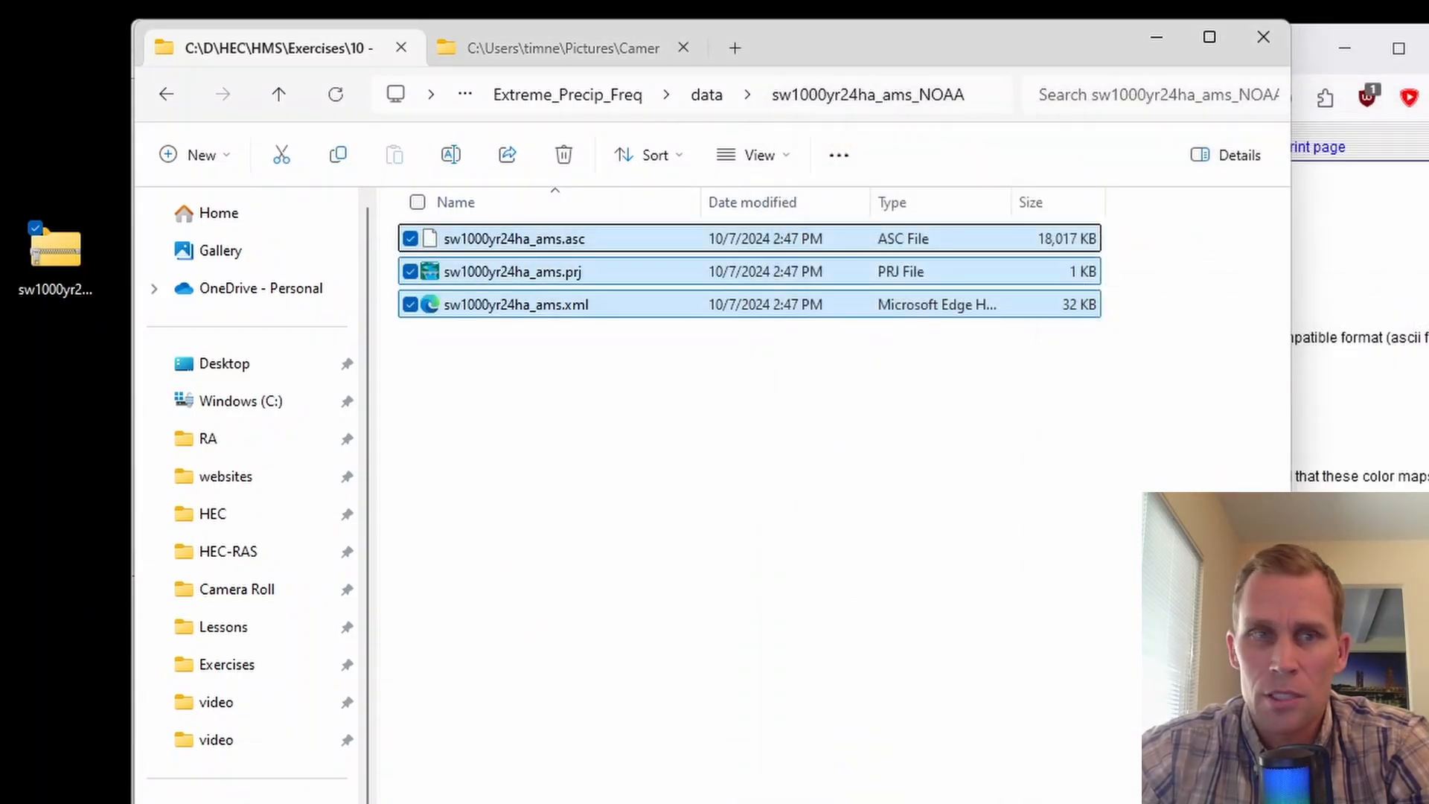
Delete the sw1000yr24ha_ams.zip archive from the desktop
left_click_drag(16, 157, 86, 403)
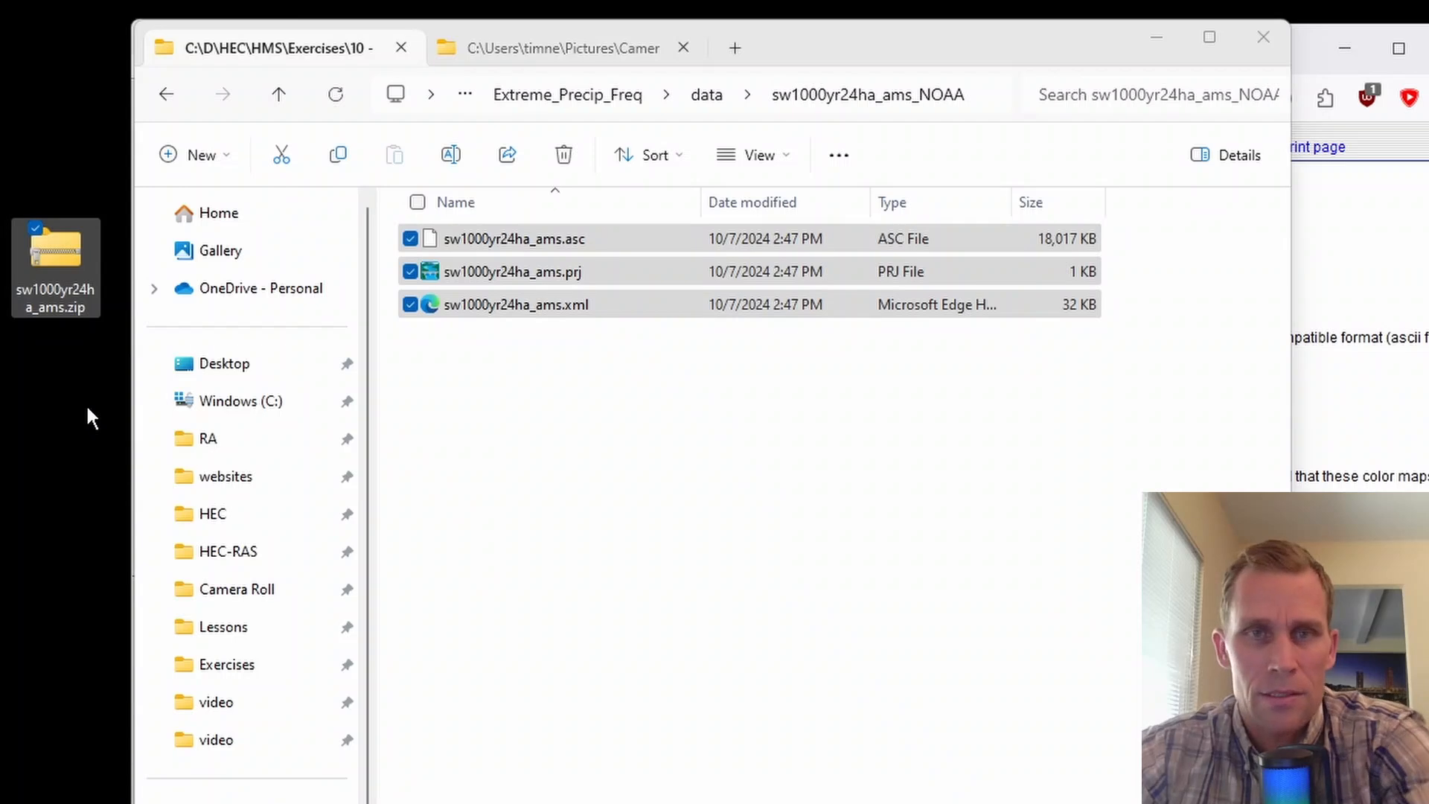
key("Delete")
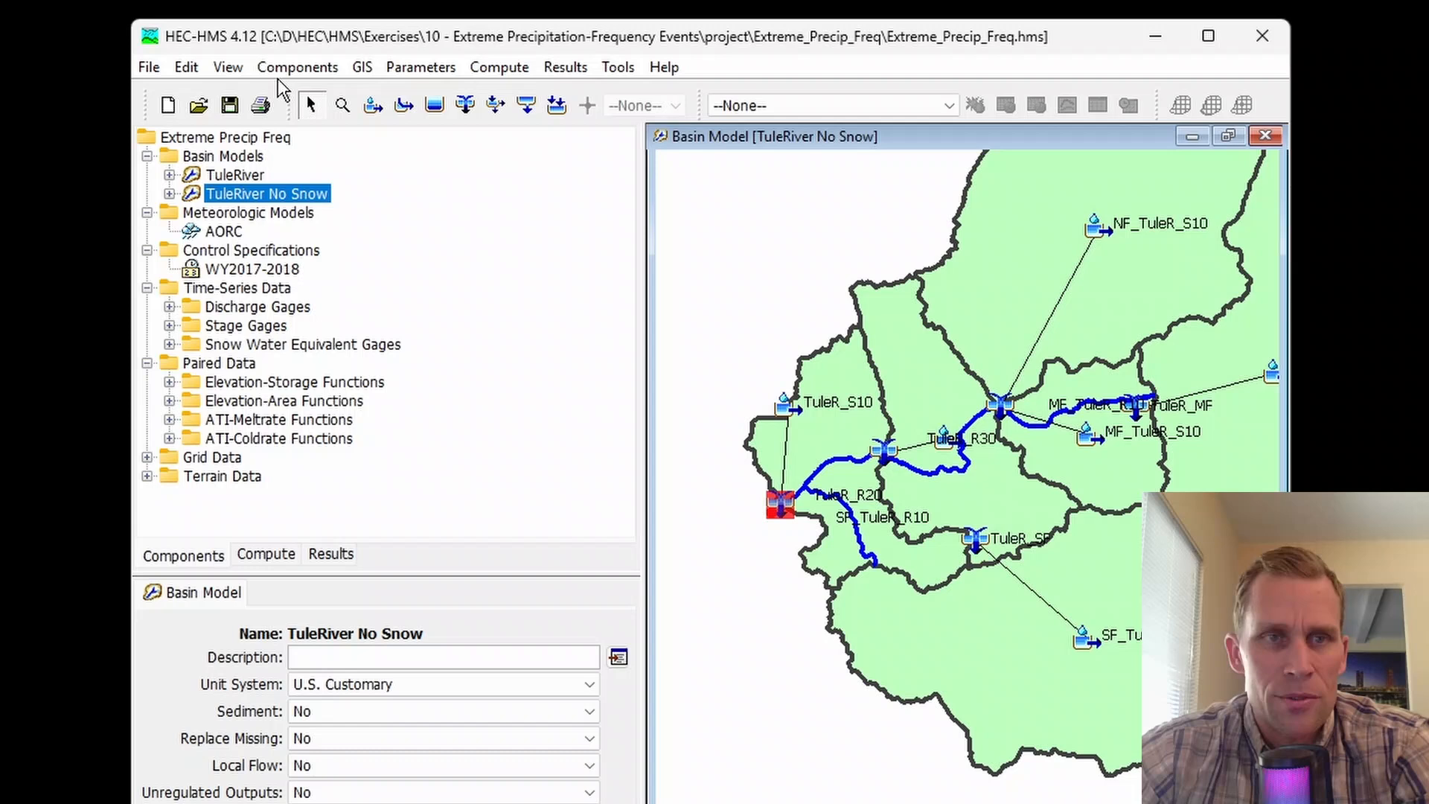
Create a Precipitation-Frequency Grid named "A14 1000yr 24hr grid" in the HEC-HMS project and close the Grid Data Manager
left_click(292, 71)
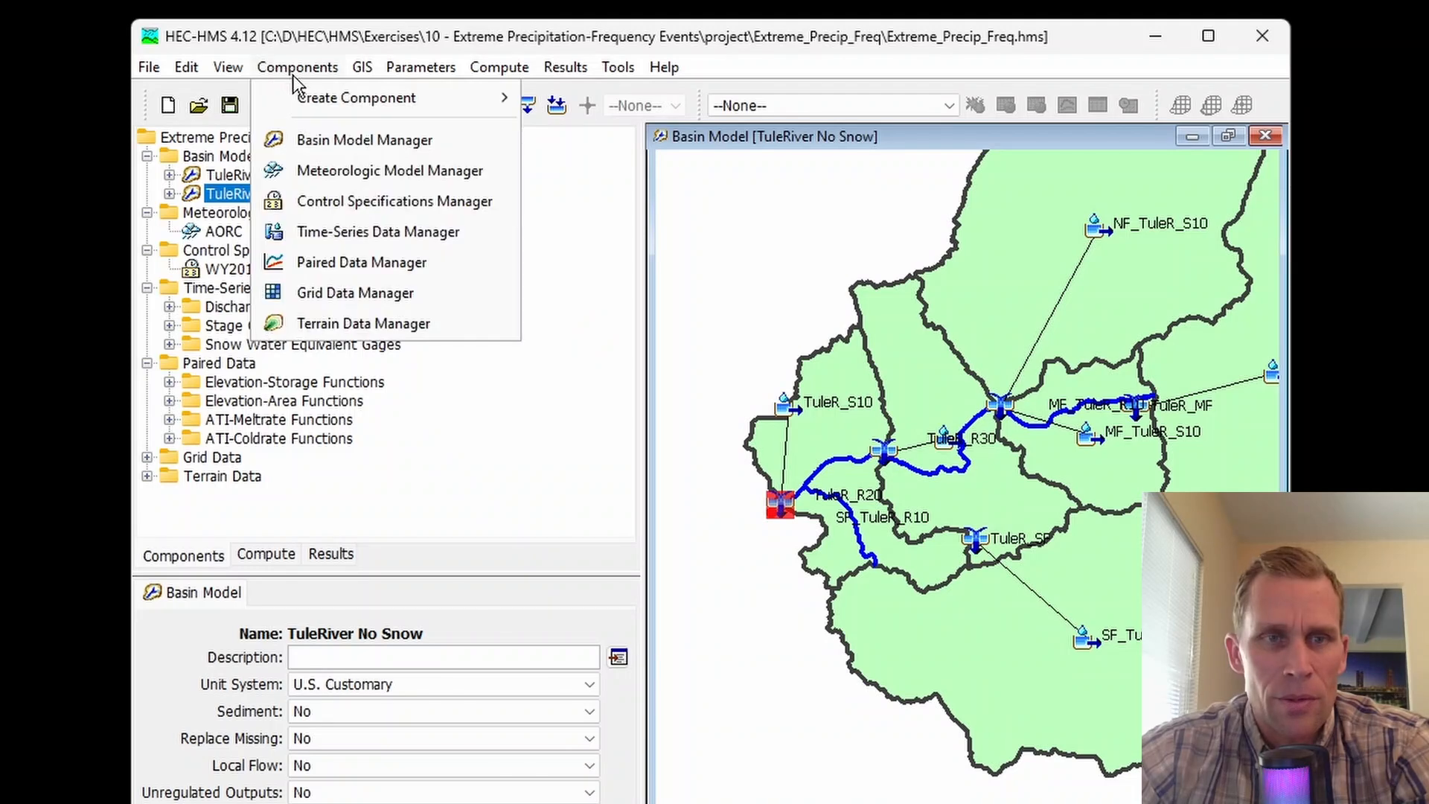
left_click(382, 292)
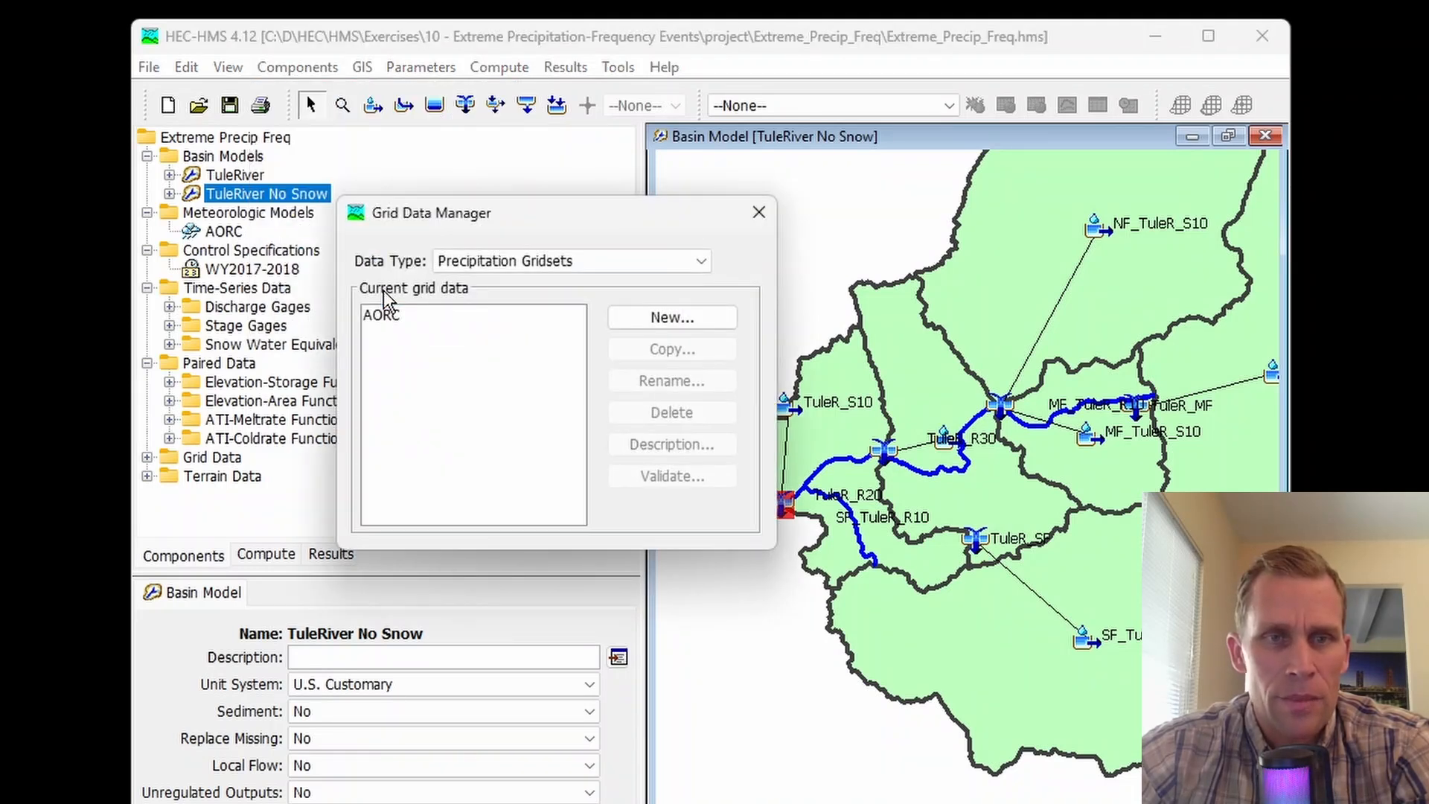
left_click(621, 266)
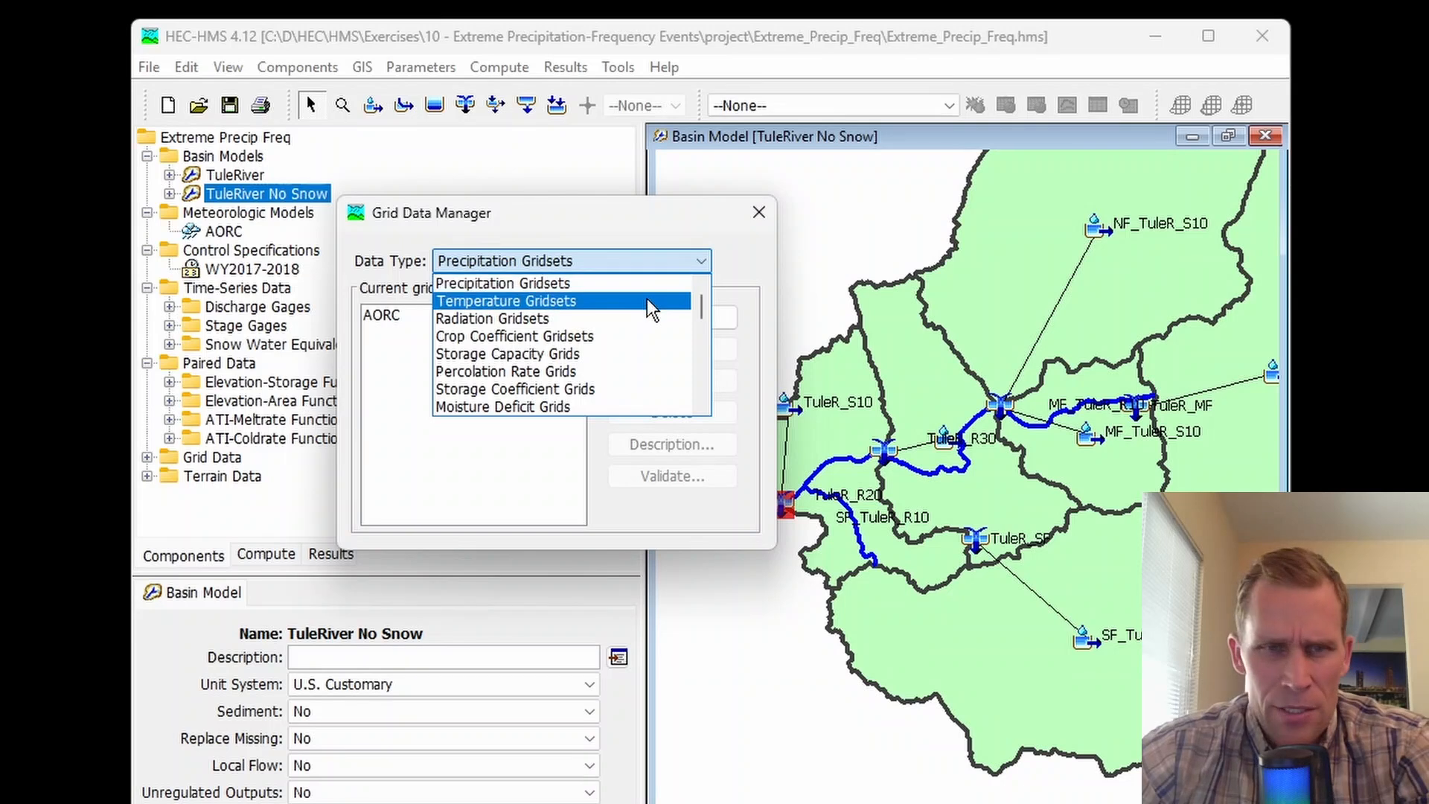
scroll(599, 356, "down", 1)
scroll(600, 355, "down", 7)
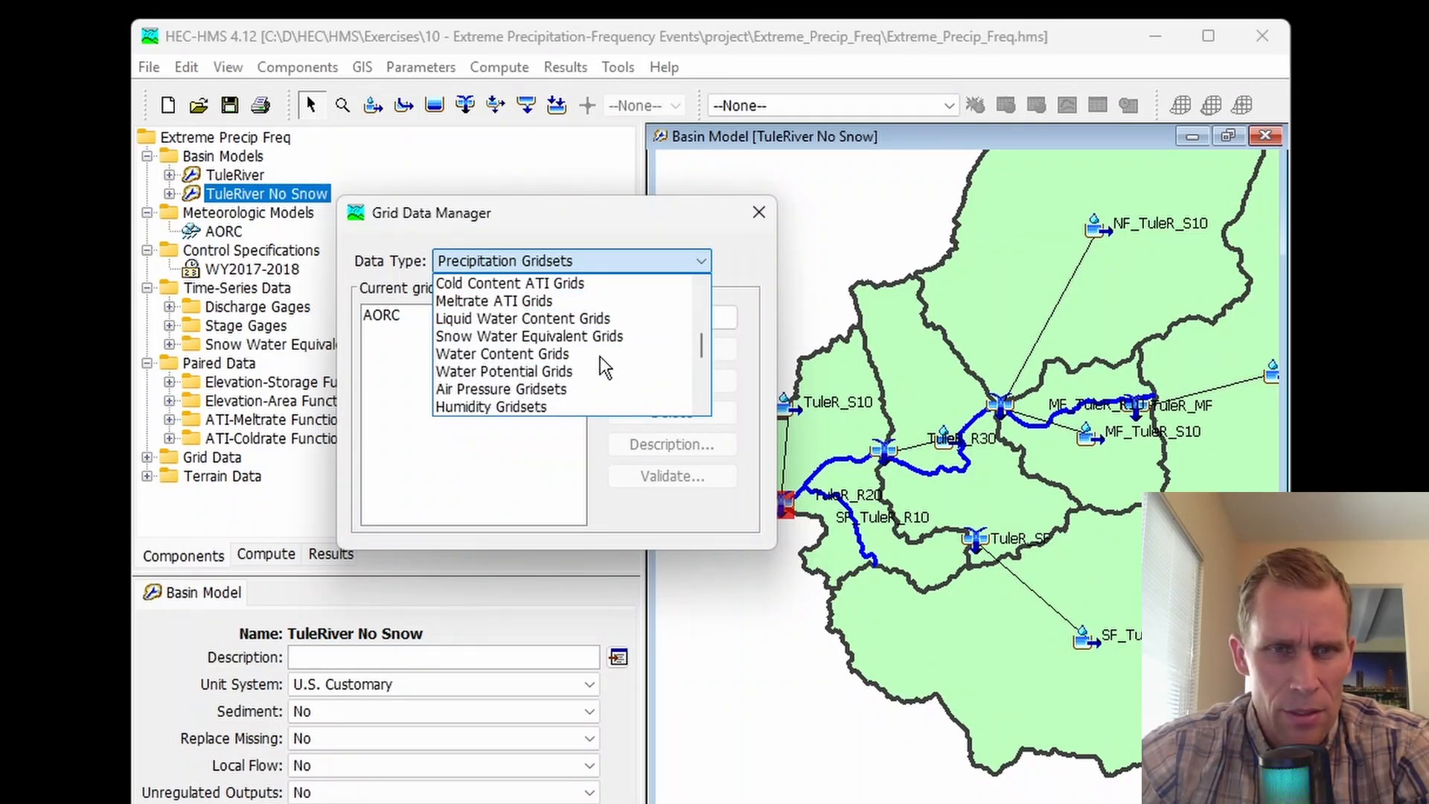
left_click(586, 338)
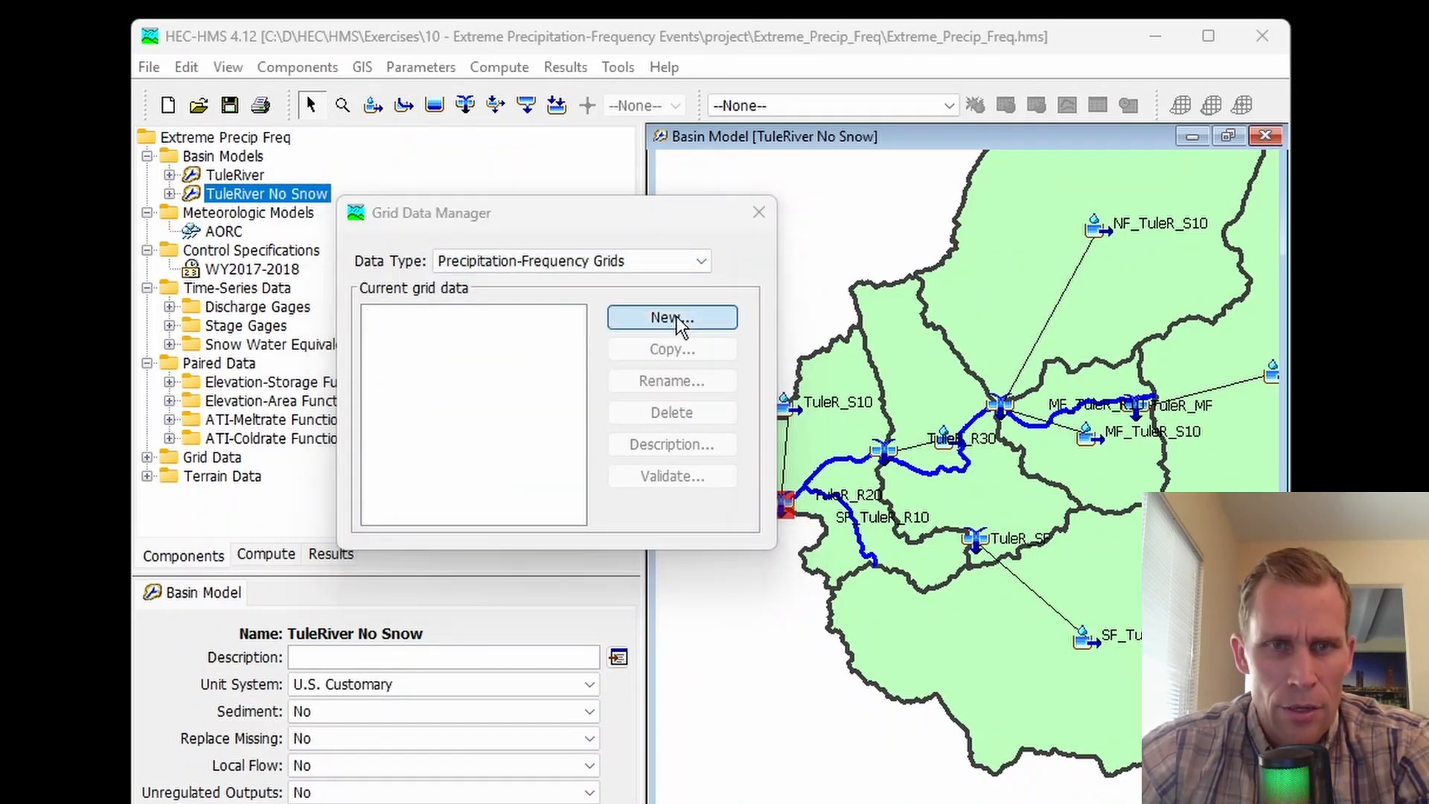
left_click(677, 320)
left_click_drag(400, 343, 337, 343)
type("A14 1000yr 24hr grid")
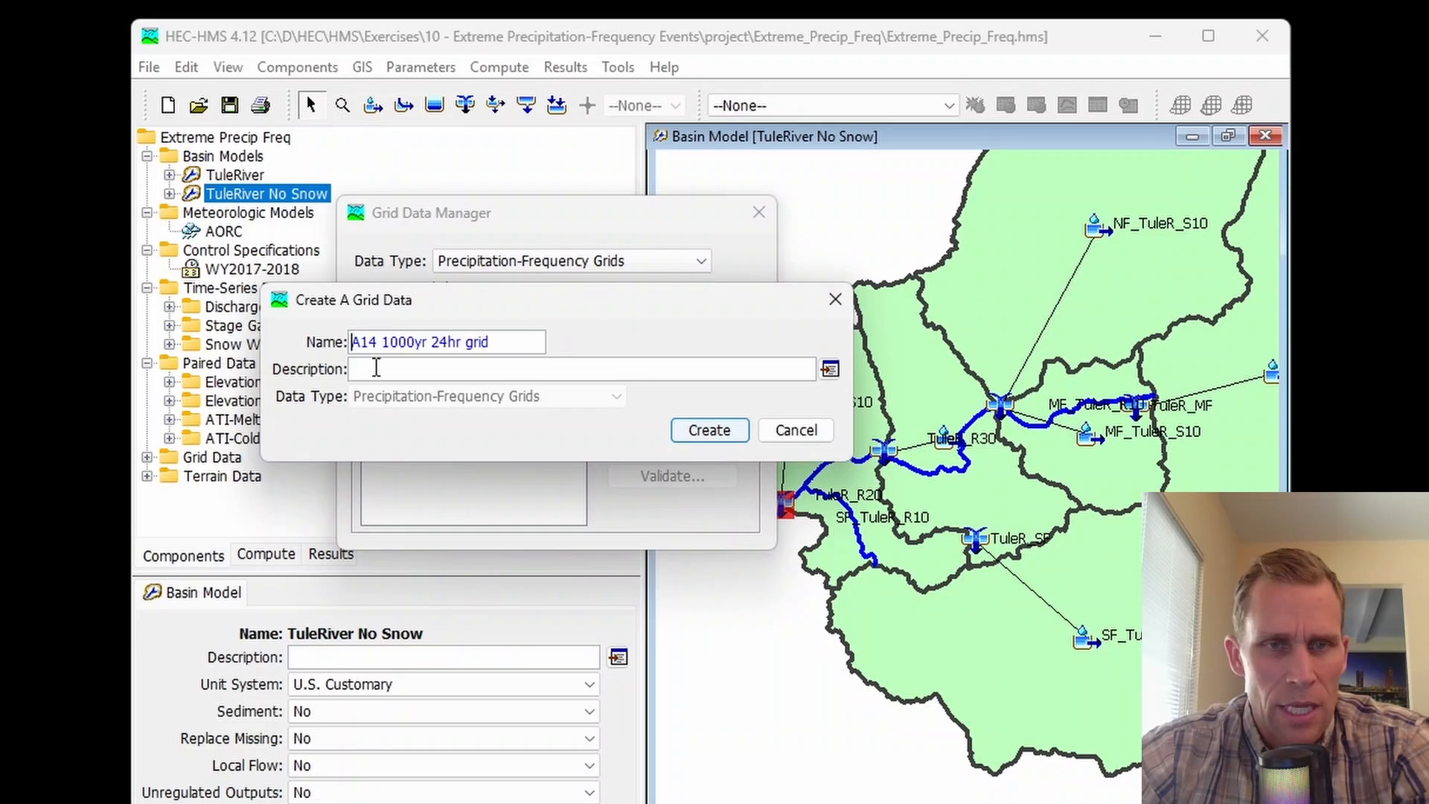
left_click_drag(517, 344, 275, 343)
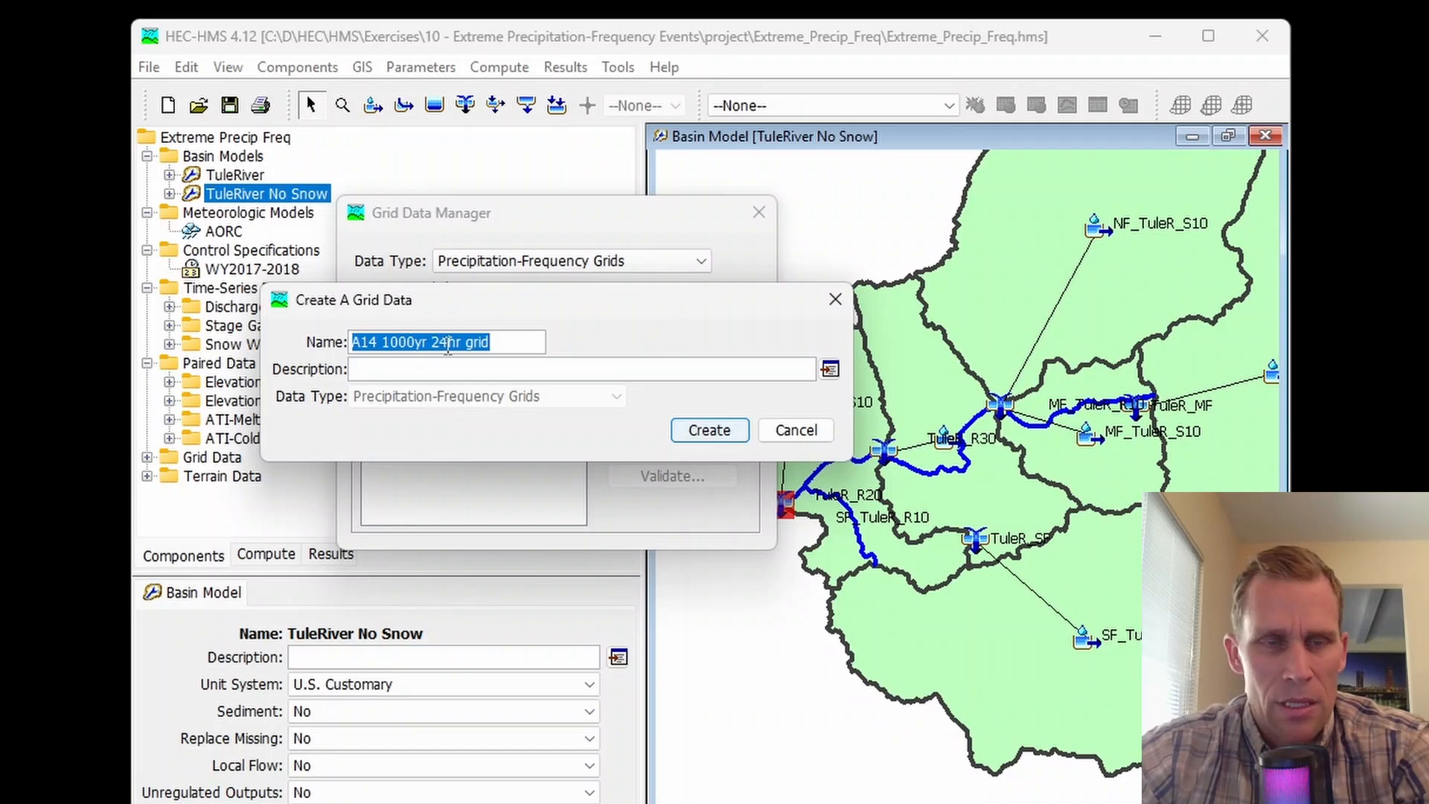
left_click(709, 430)
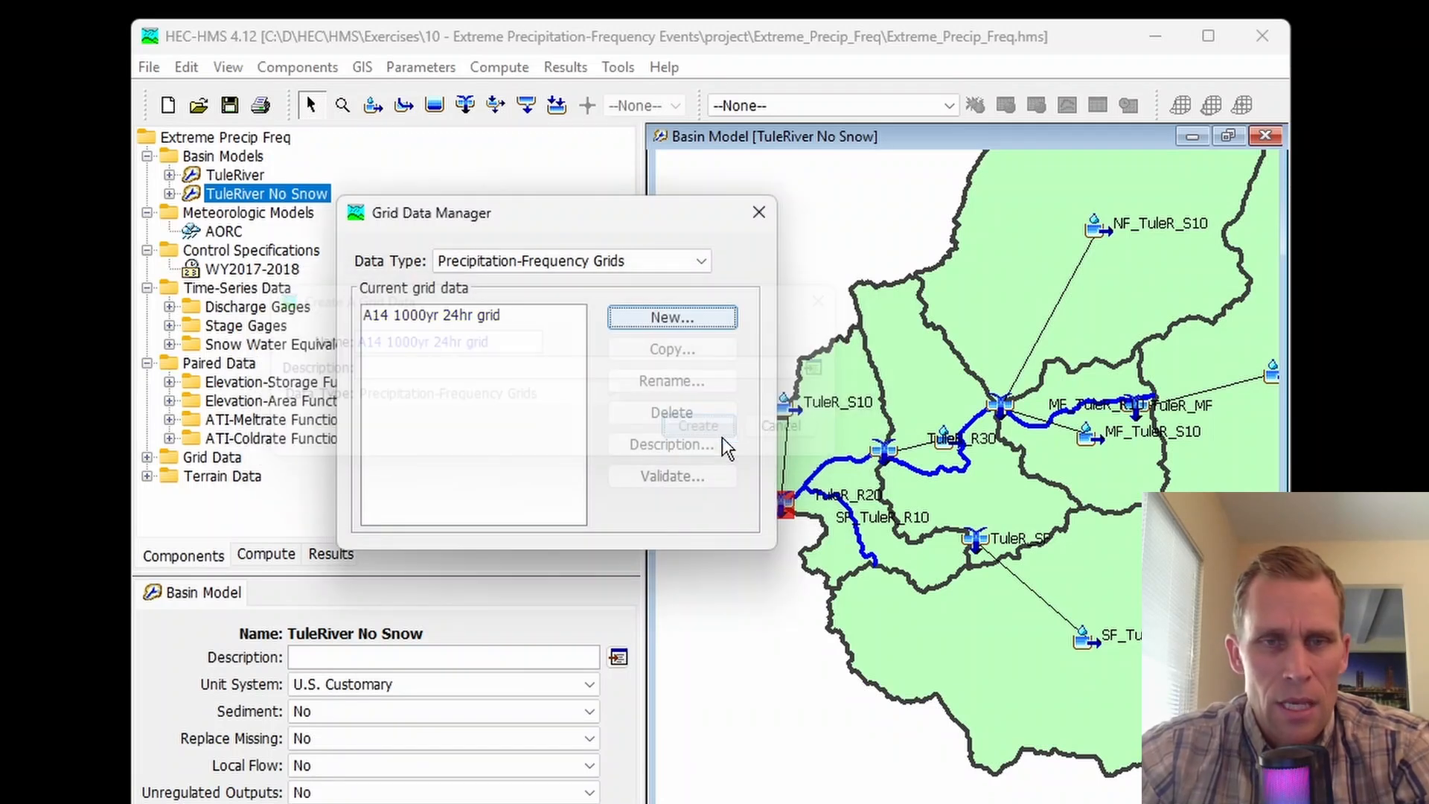
left_click(761, 222)
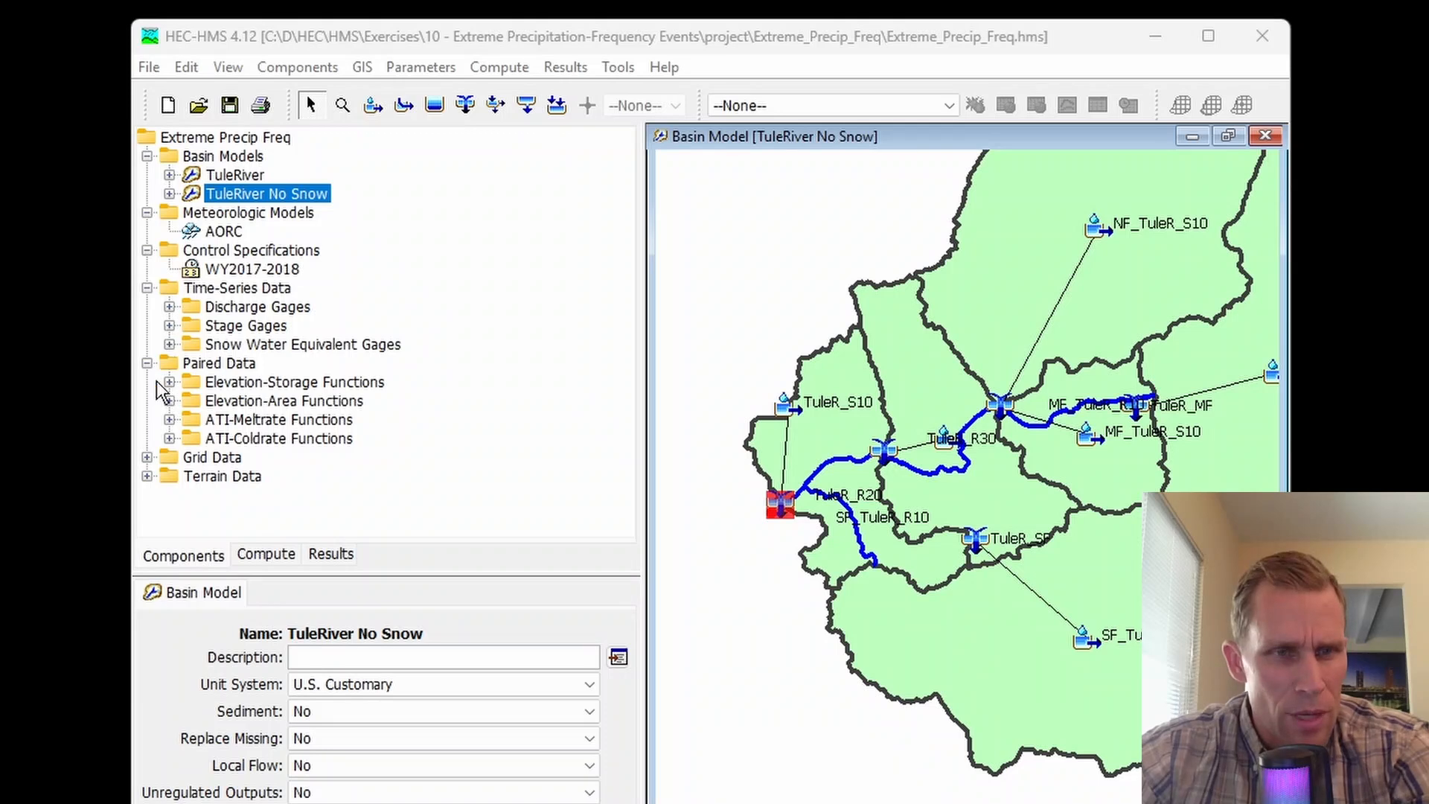
Select the A14 1000yr 24hr grid under the project's Precipitation-Frequency Grids and set its data source to ASCII
left_click(147, 457)
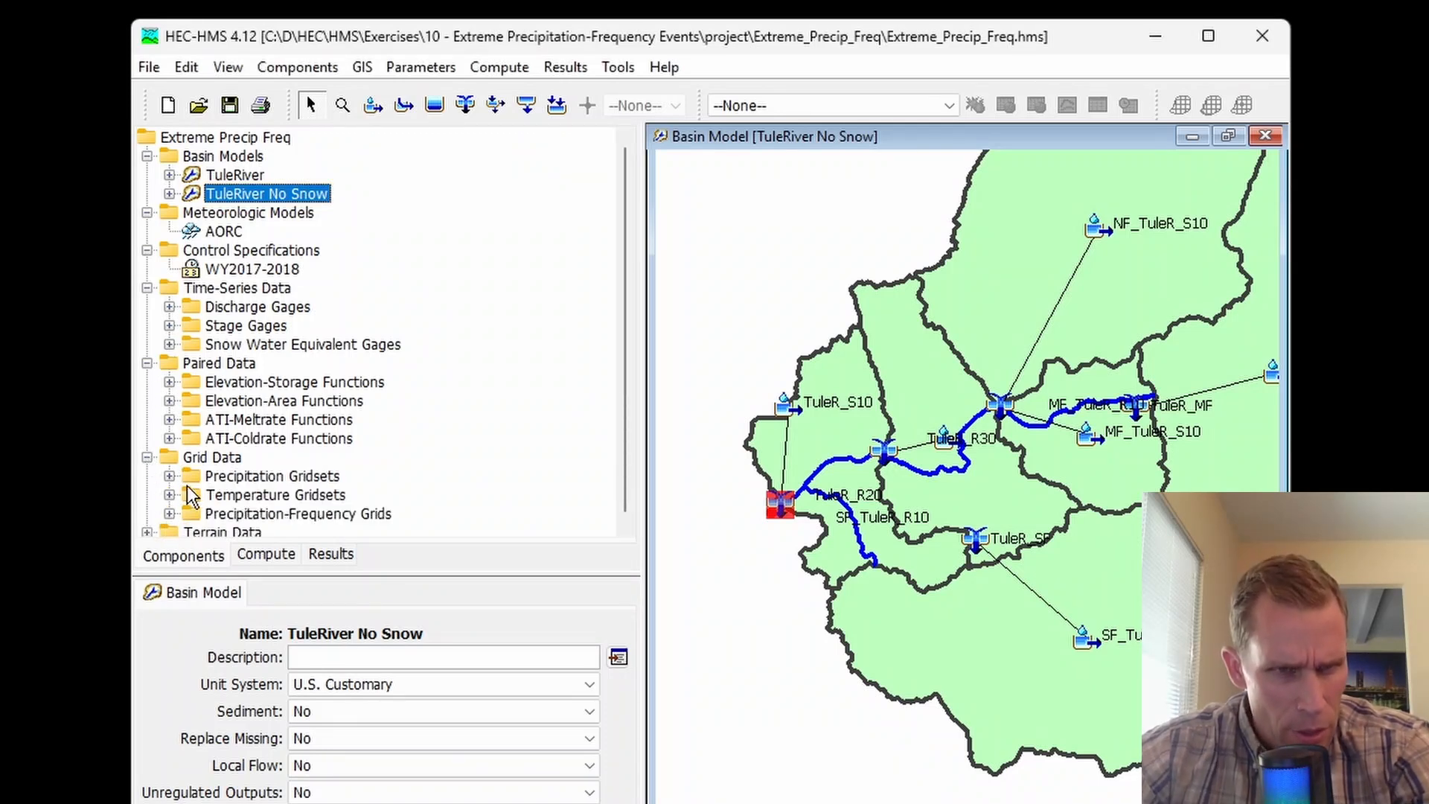
left_click(171, 513)
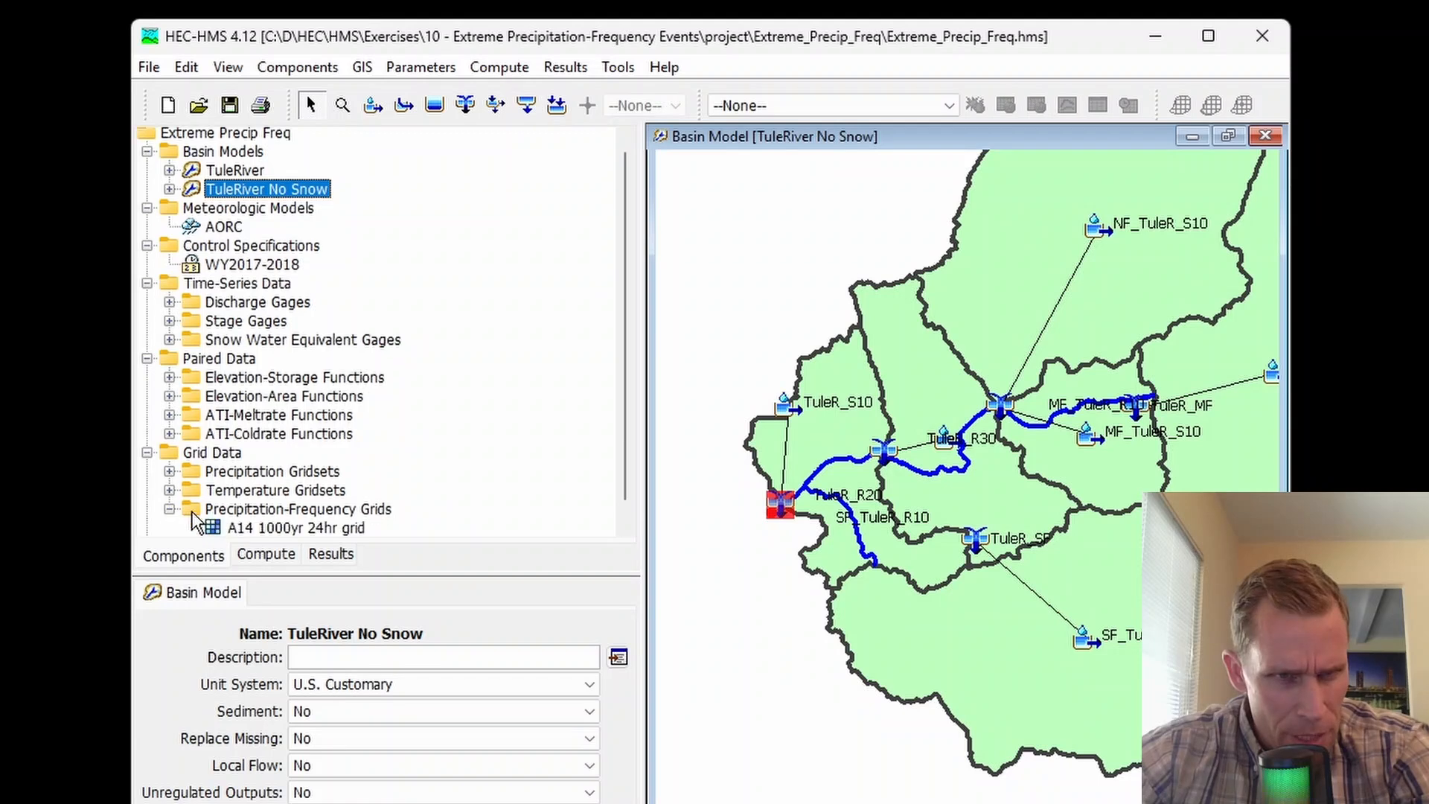
left_click(257, 513)
scroll(265, 520, "down", 1)
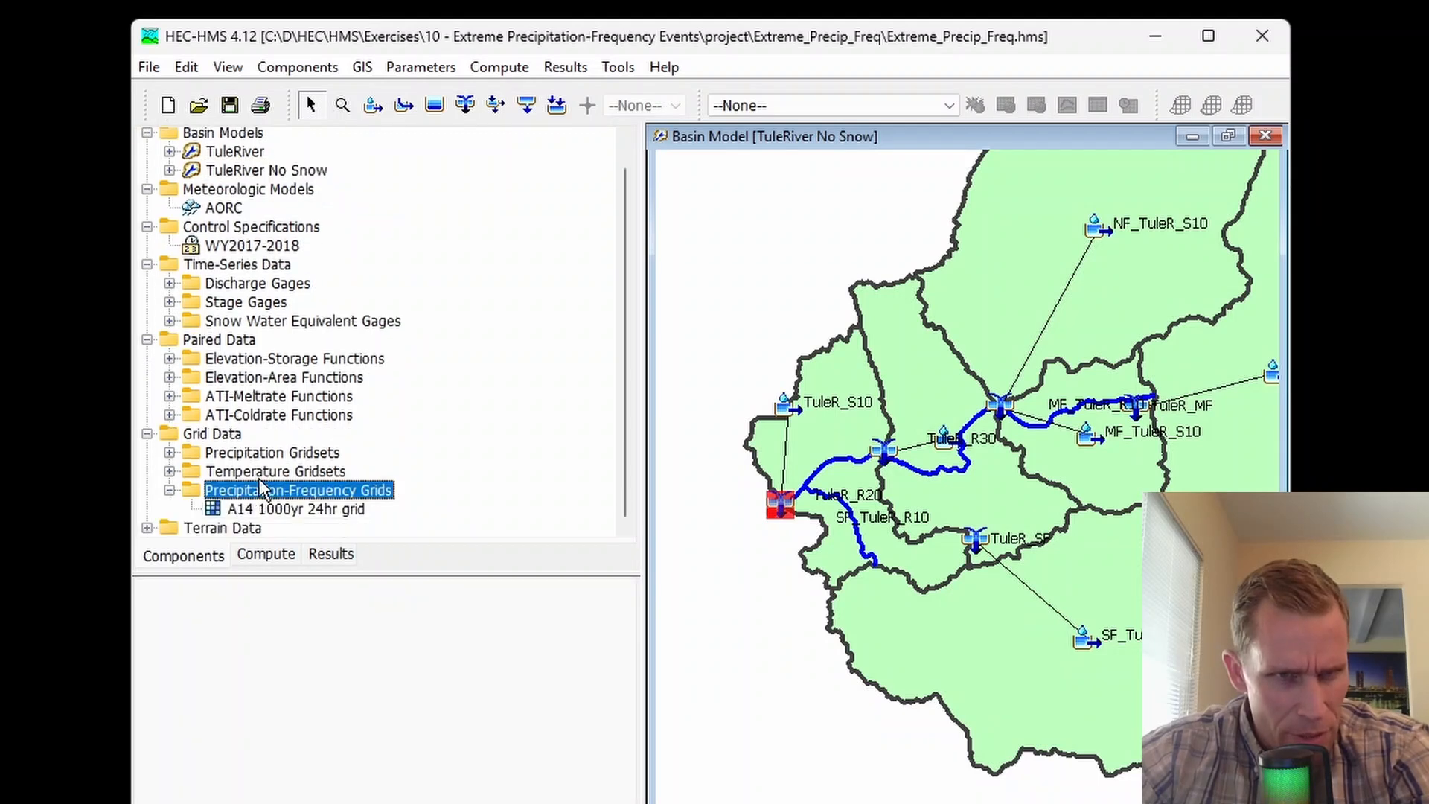
left_click(290, 512)
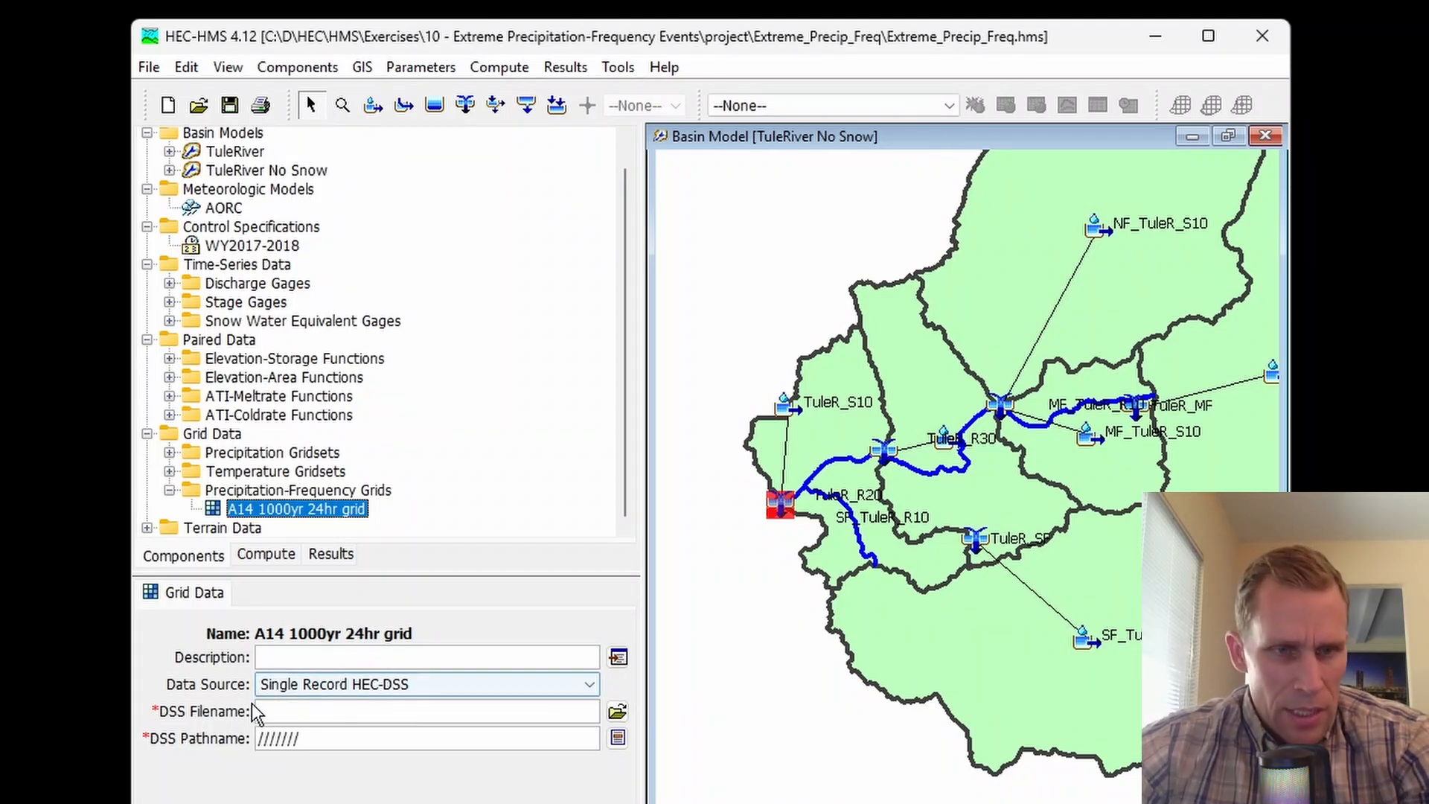
left_click(339, 686)
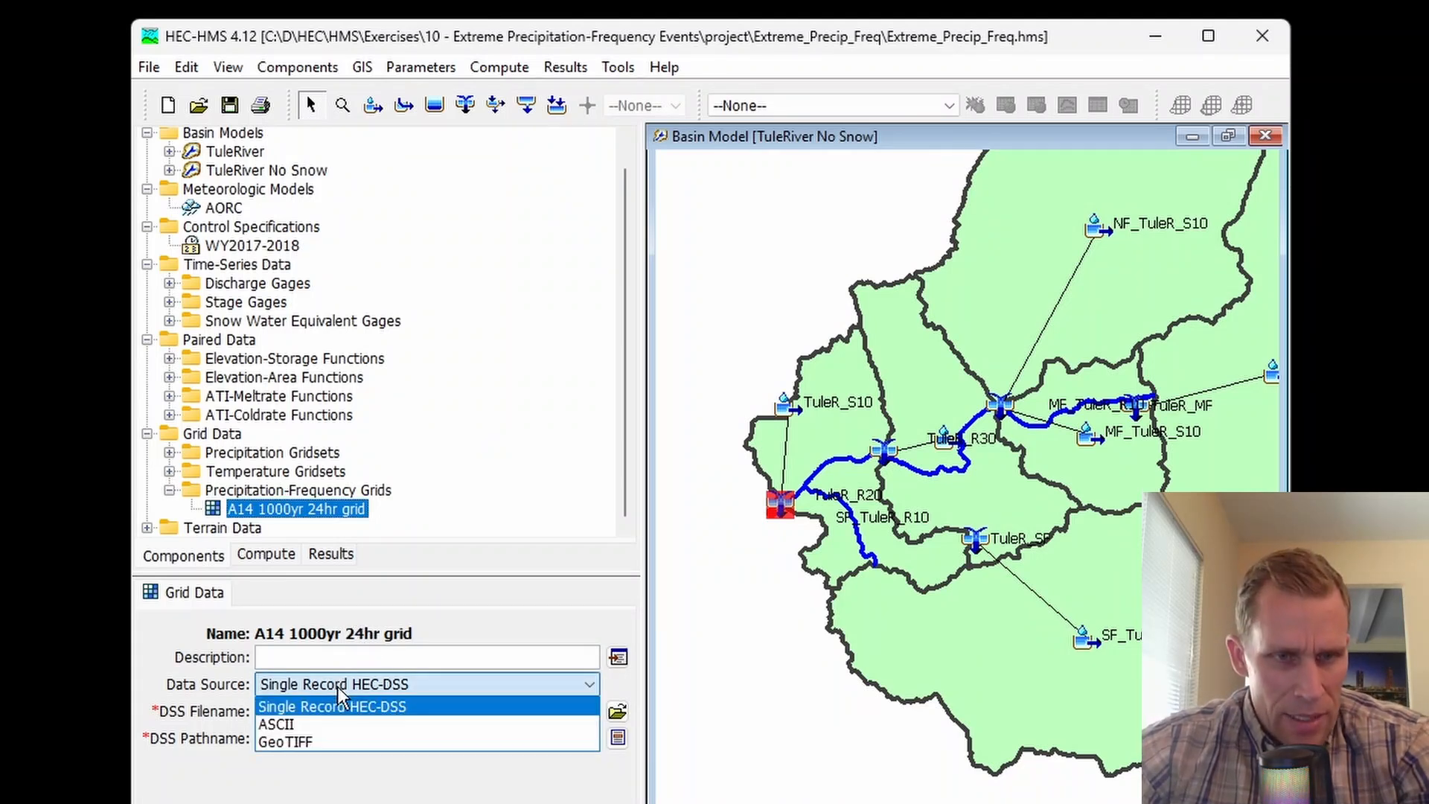
left_click(339, 725)
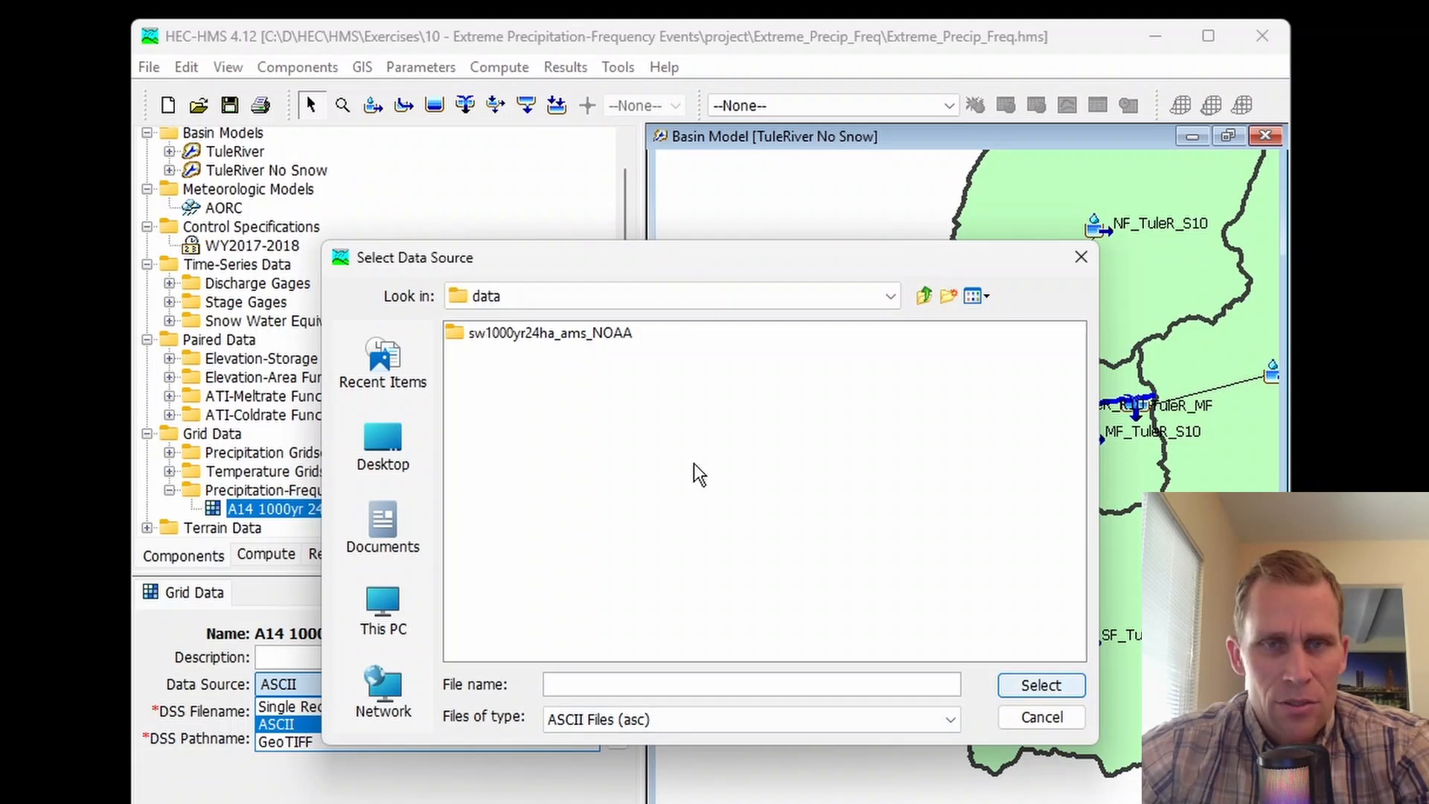
Choose sw1000yr24ha_ams.asc from the project's data\sw1000yr24ha_ams_NOAA folder as the grid's source file
left_click(924, 296)
left_click(924, 296)
double_click(521, 333)
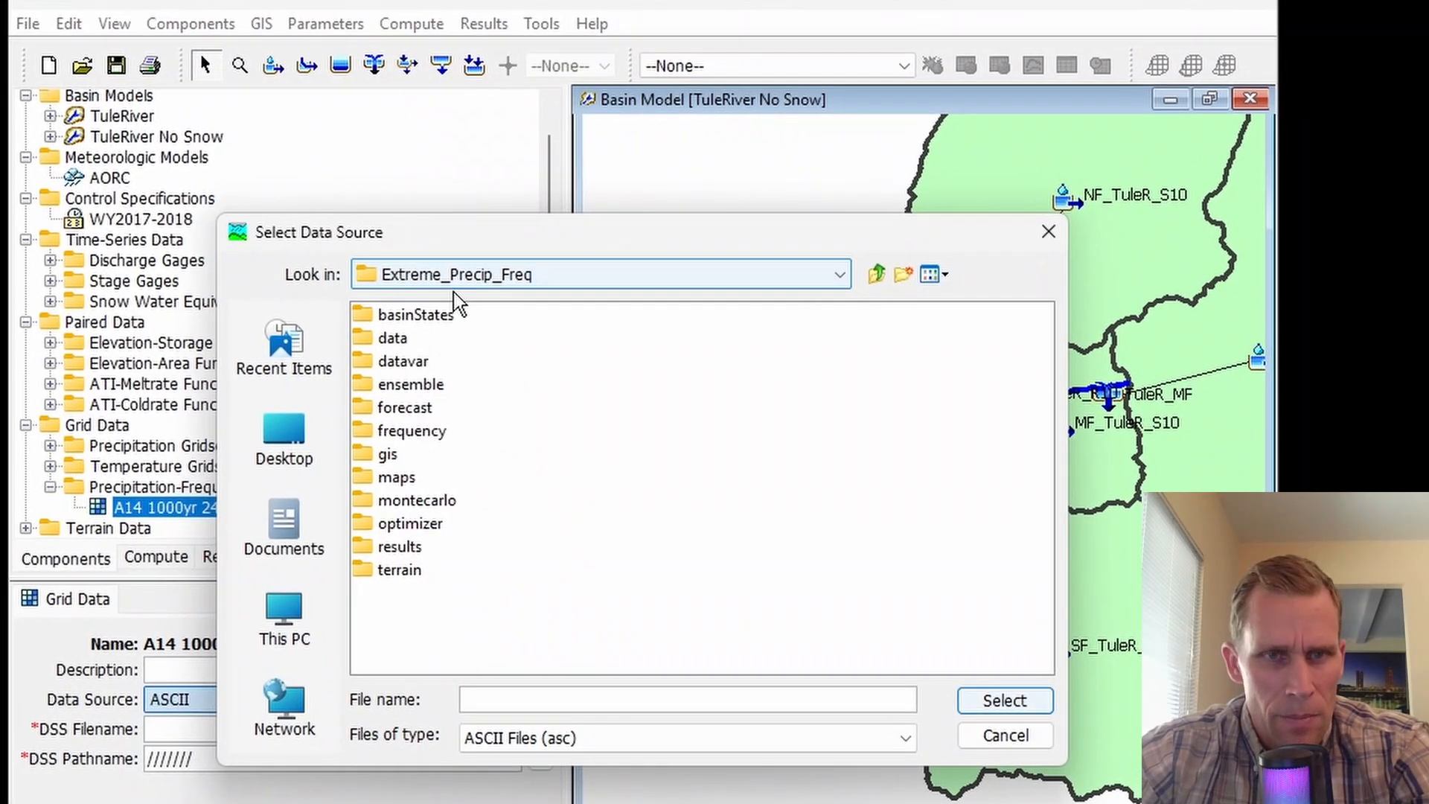
double_click(392, 339)
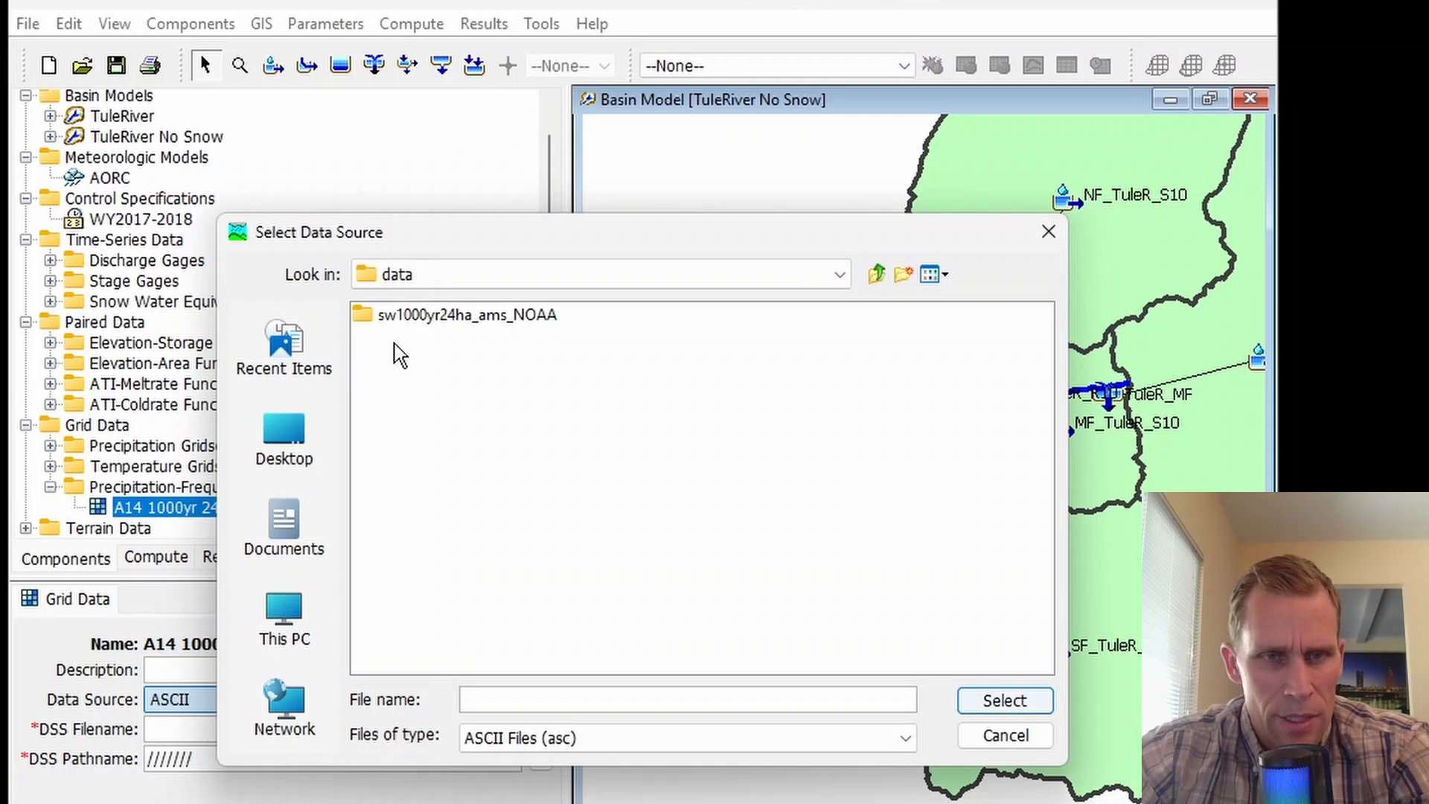
double_click(479, 319)
left_click(477, 320)
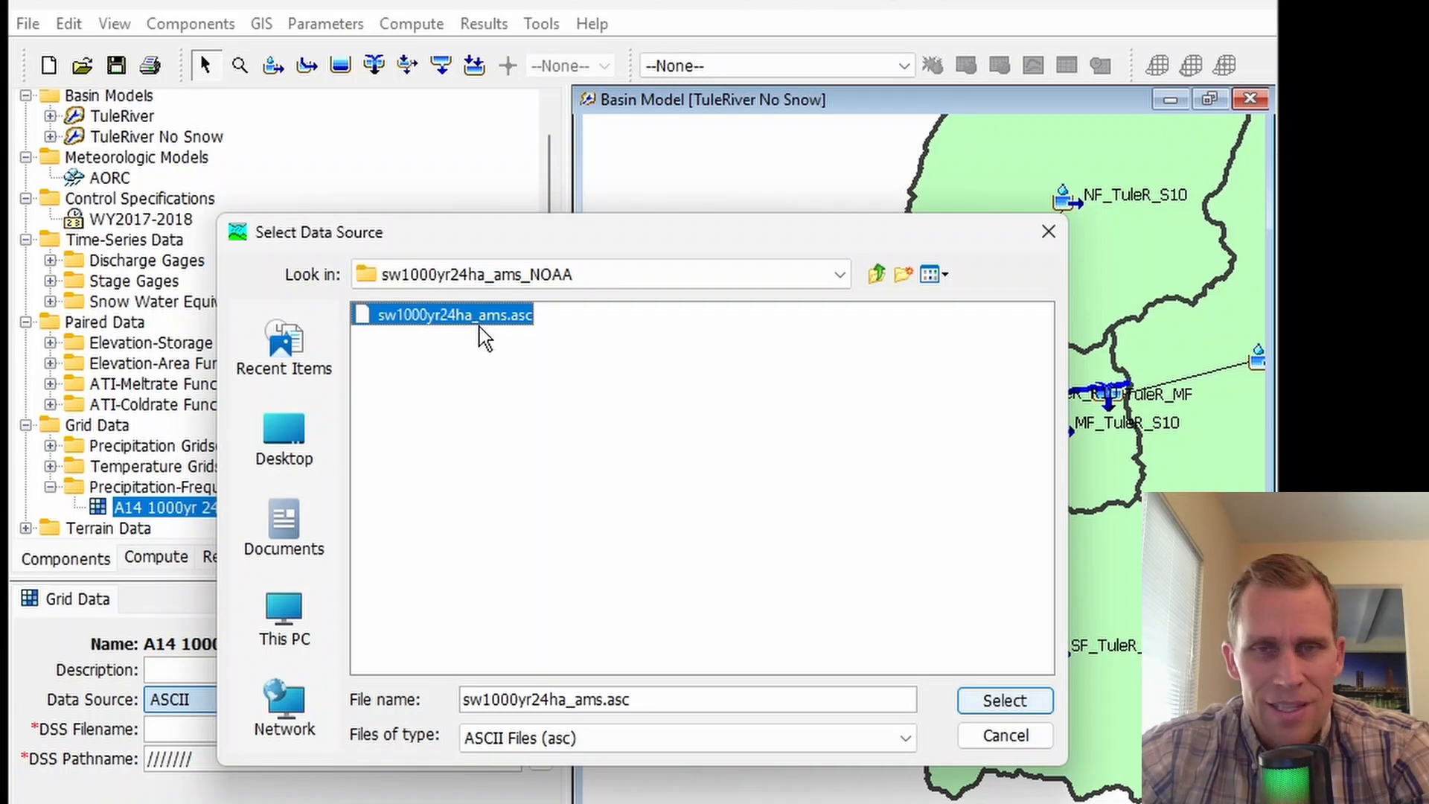
left_click(1004, 701)
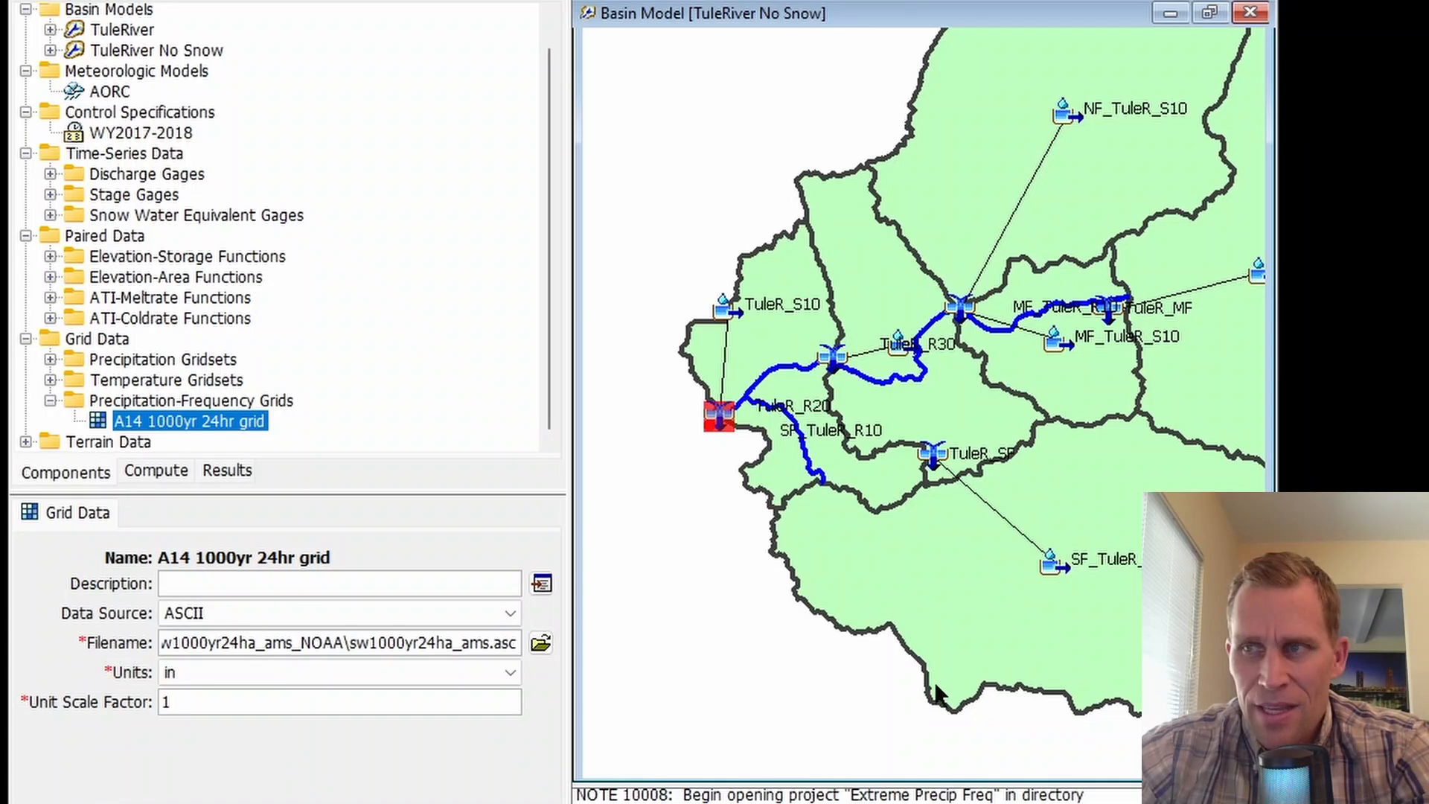
Keep the A14 grid's units in inches and set its unit scale factor to 1000
left_click(243, 675)
left_click(246, 696)
left_click(218, 706)
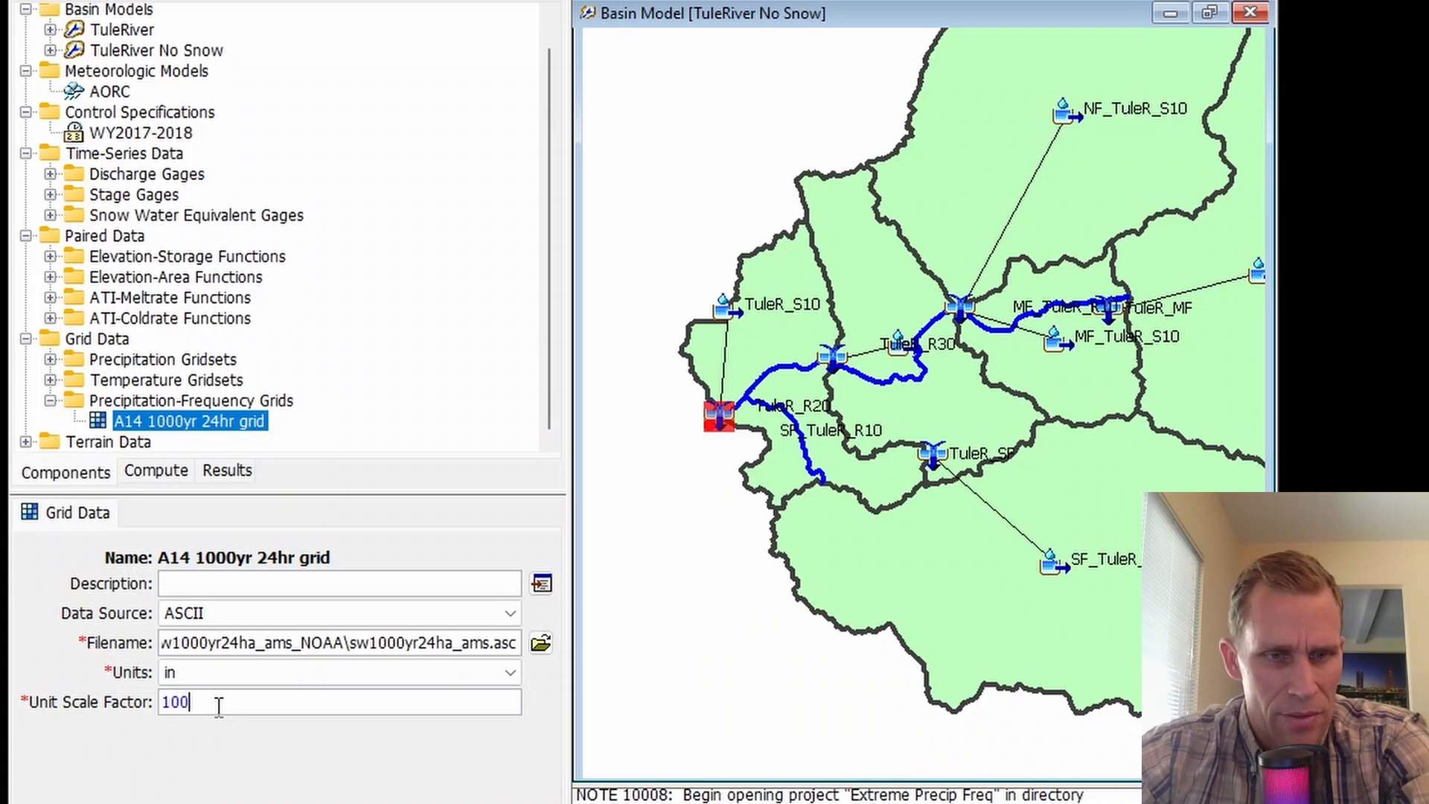
type("000")
left_click_drag(219, 706, 159, 711)
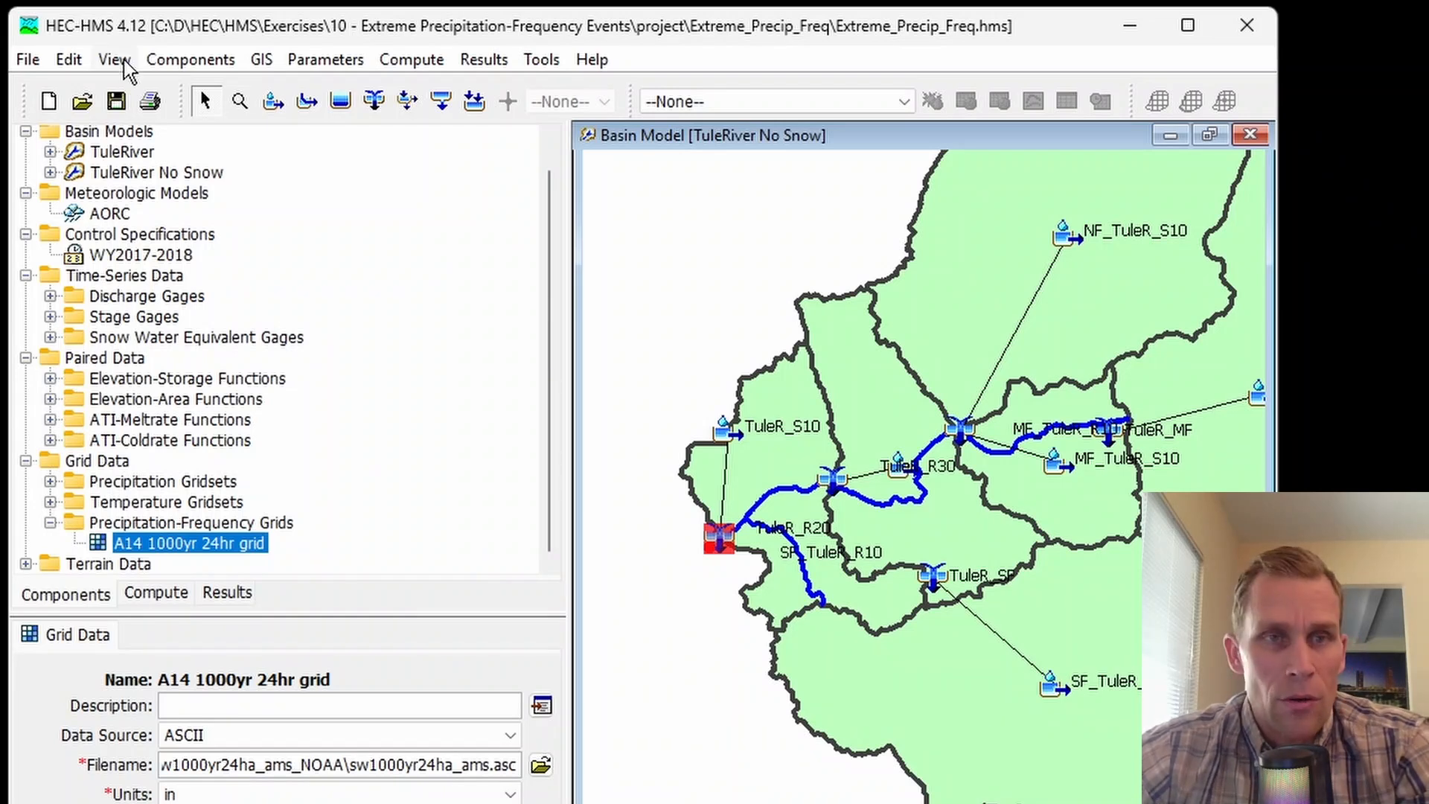
Create another Precipitation-Frequency Grid named "CA 5000yr 24hr" with the Grid Data Manager
left_click(176, 67)
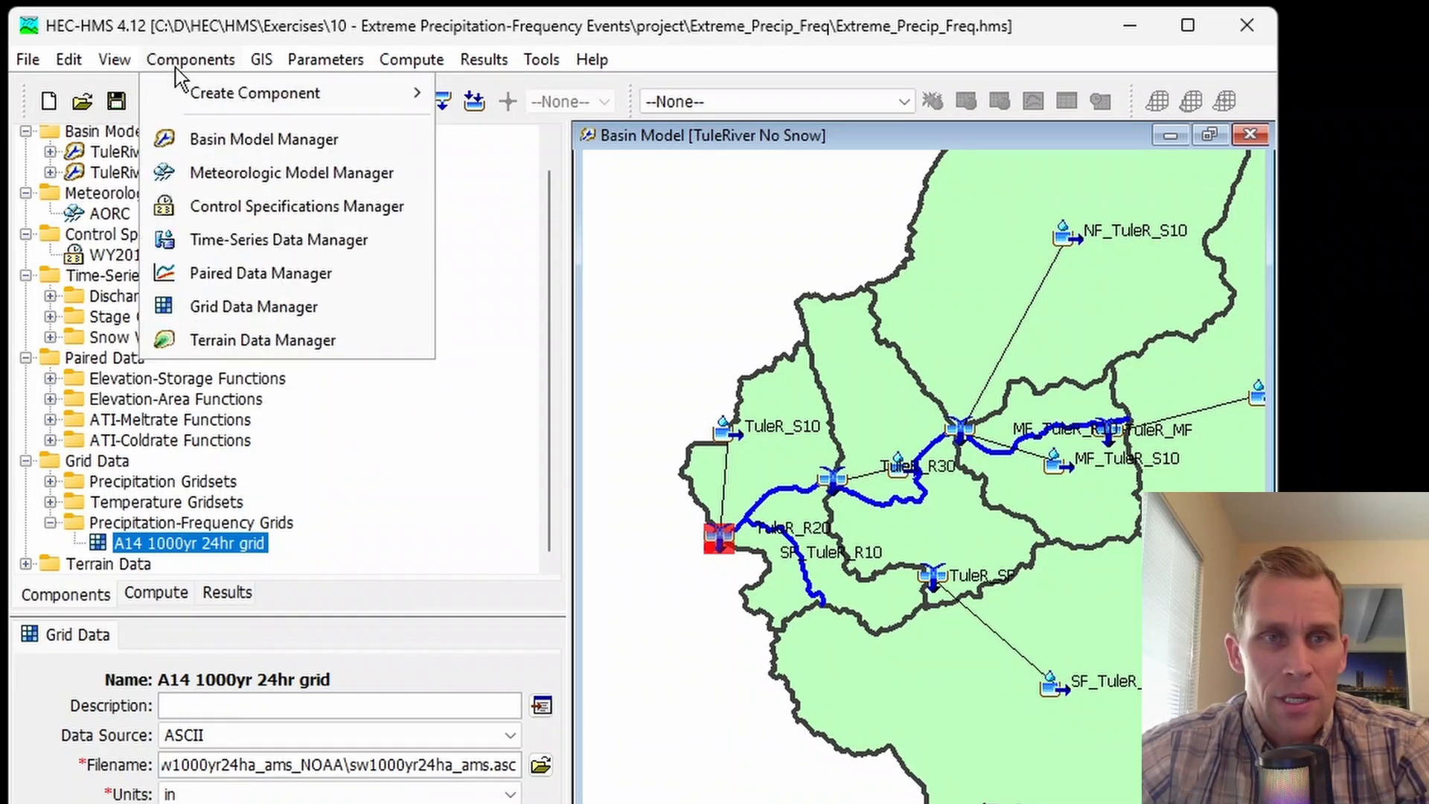
left_click(248, 306)
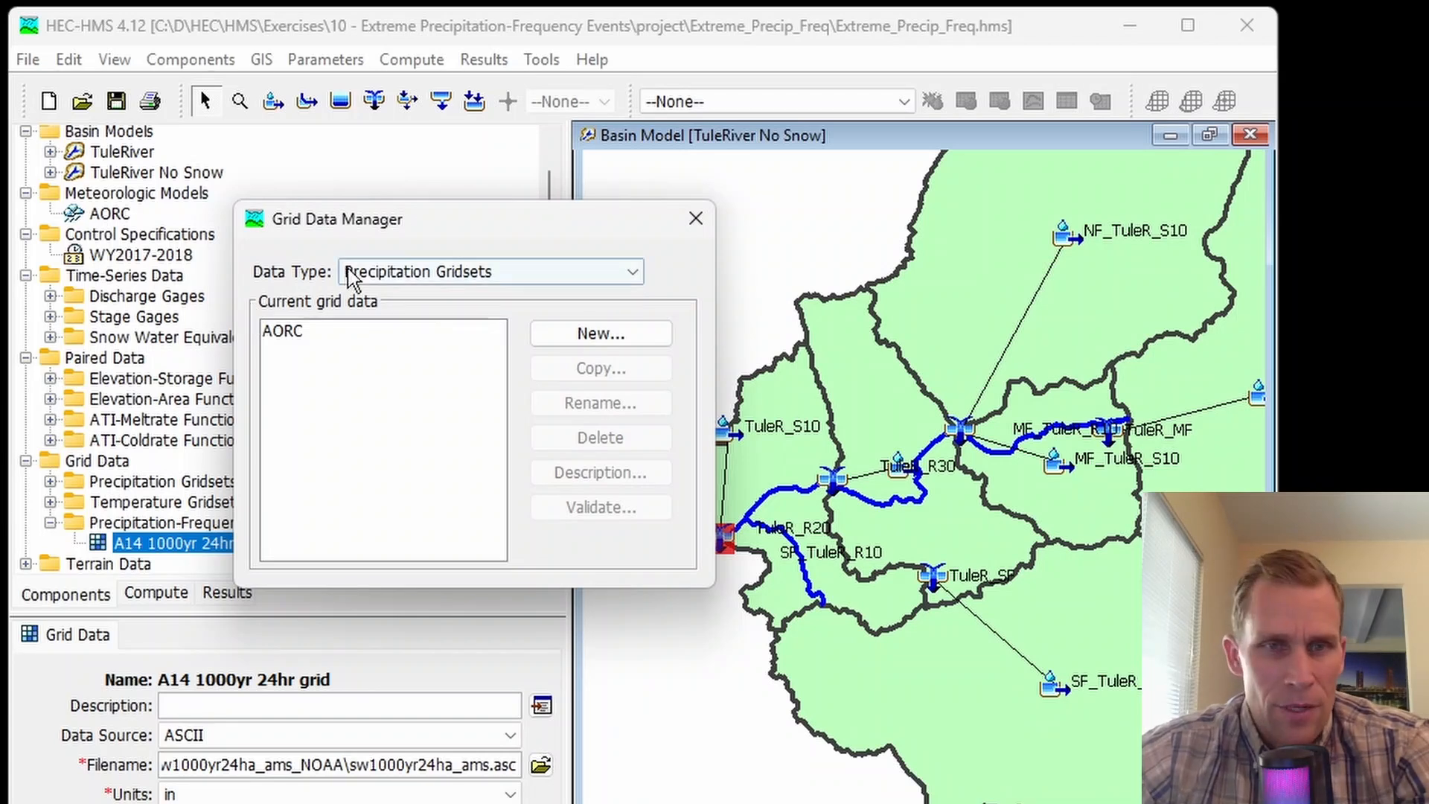
left_click(395, 272)
scroll(420, 372, "down", 4)
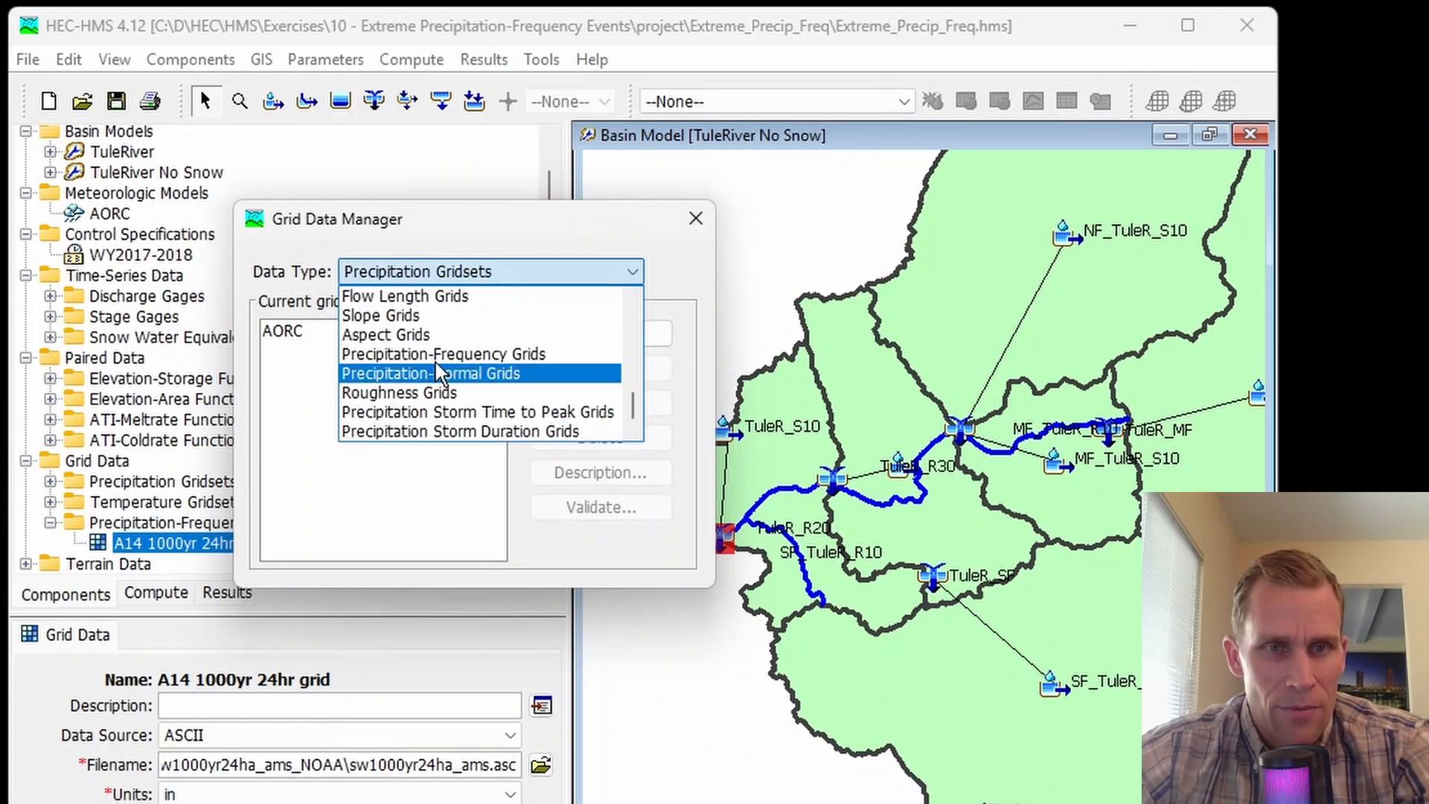
left_click(439, 354)
left_click(570, 333)
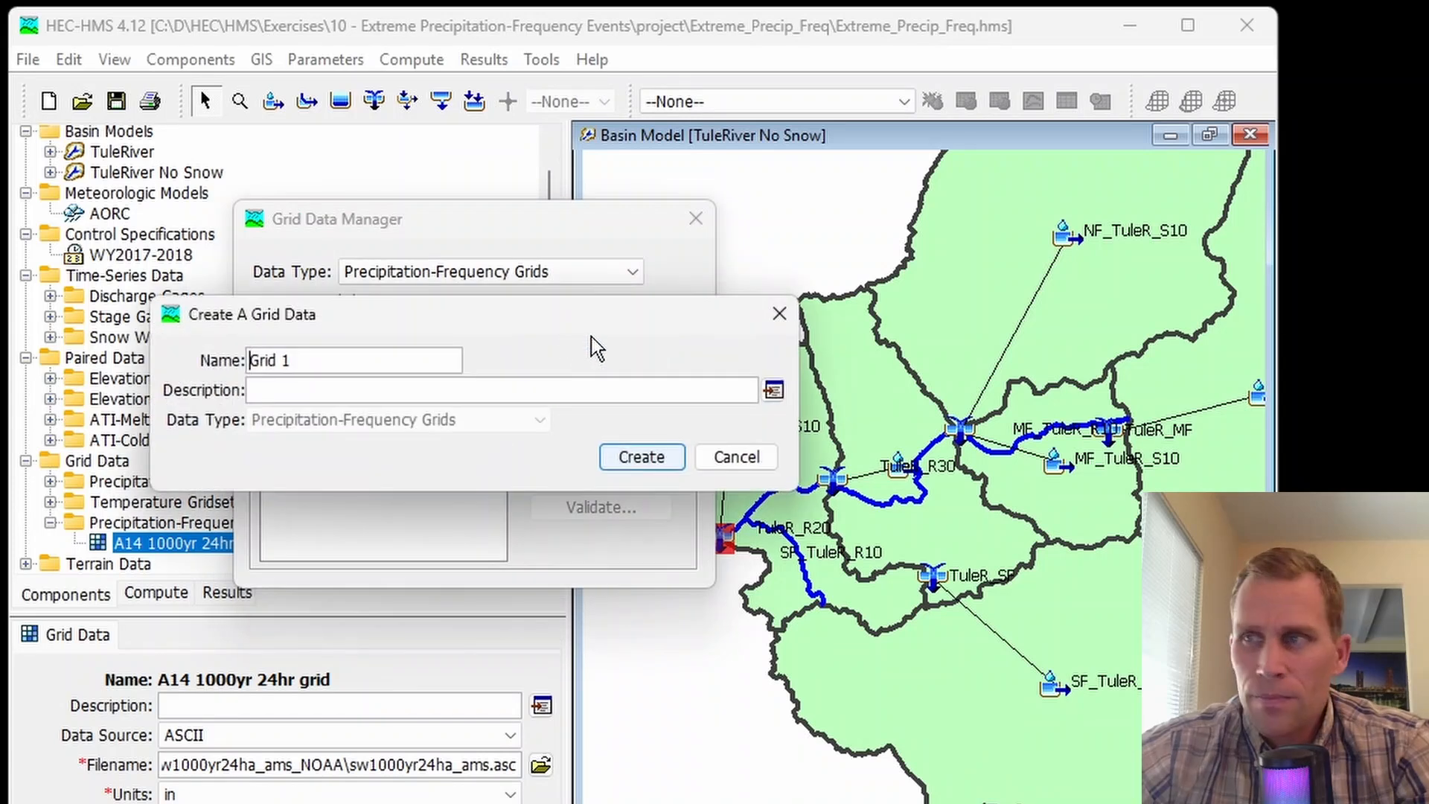
type("CA 5000yr 24hr")
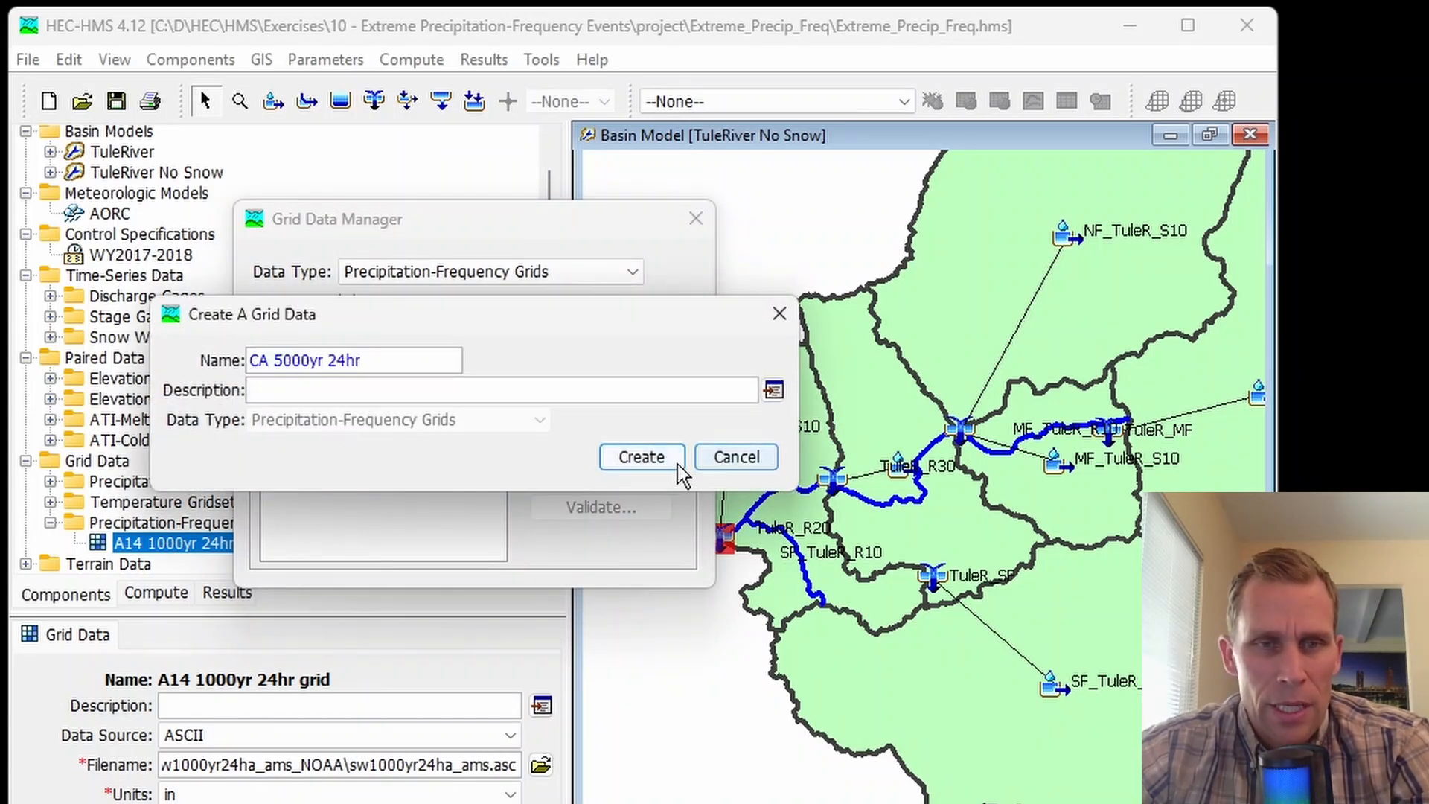
left_click(655, 458)
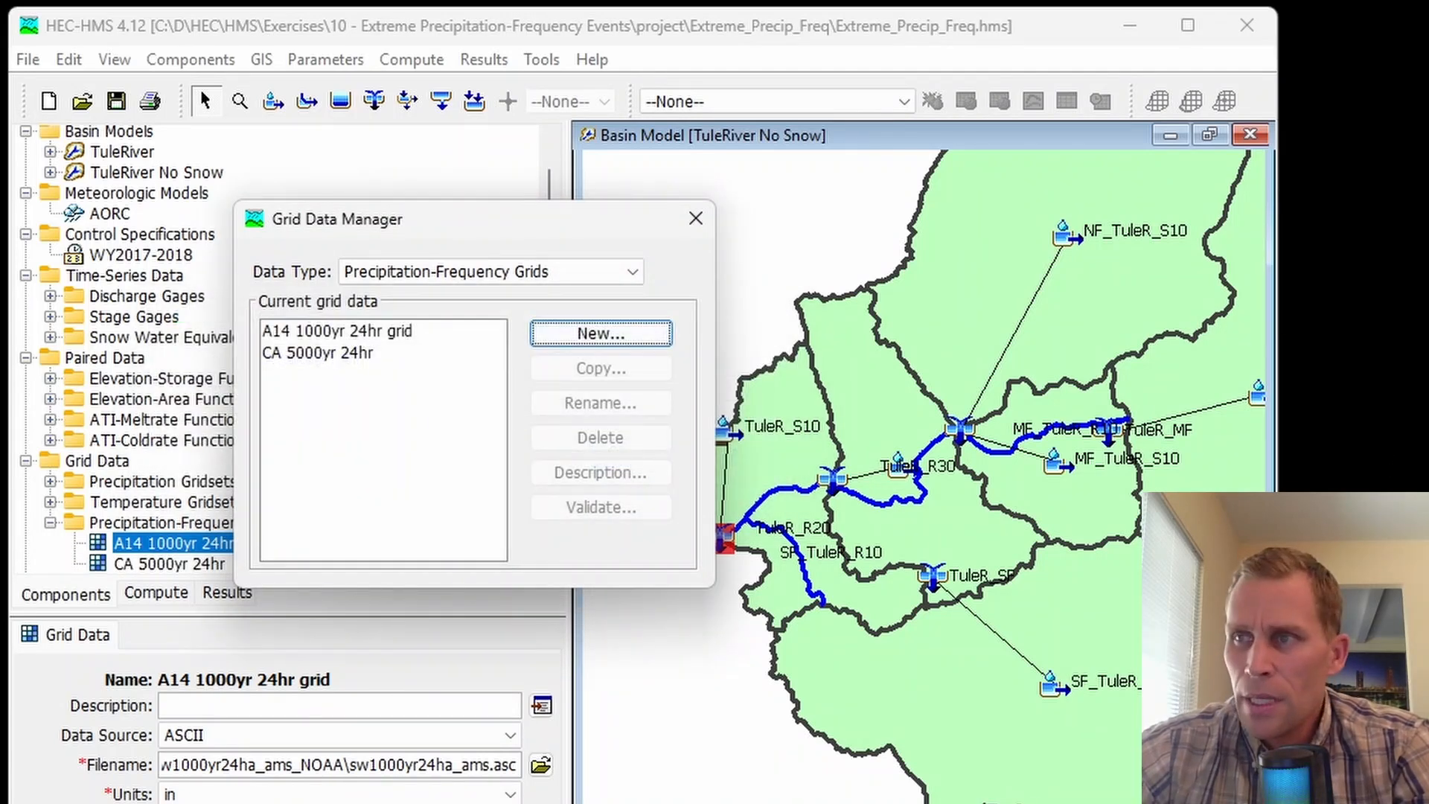
Create a third Precipitation-Frequency Grid named "CA 10000yr 24hr" and close the Grid Data Manager
key("alt+Tab")
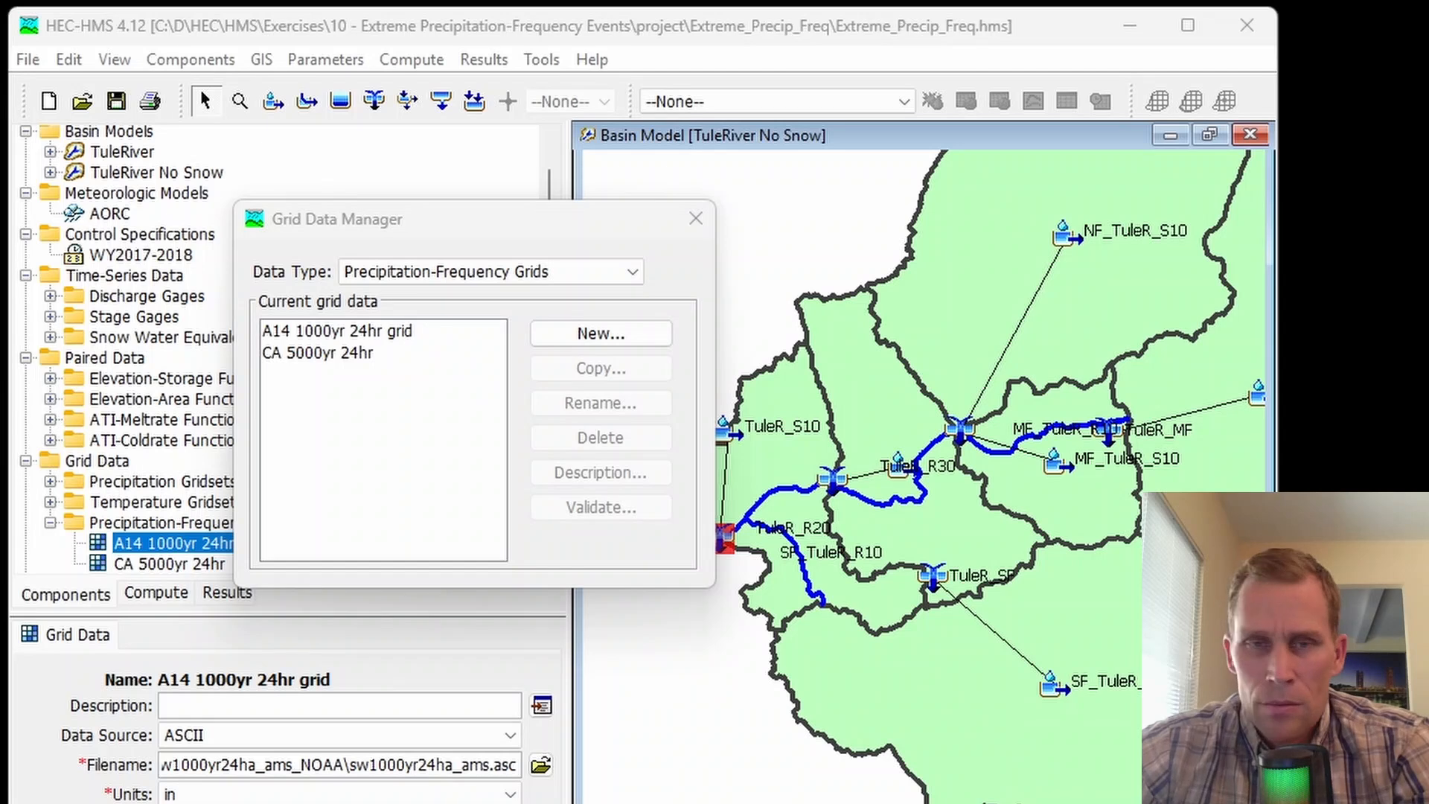
left_click(605, 336)
left_click_drag(359, 361, 249, 360)
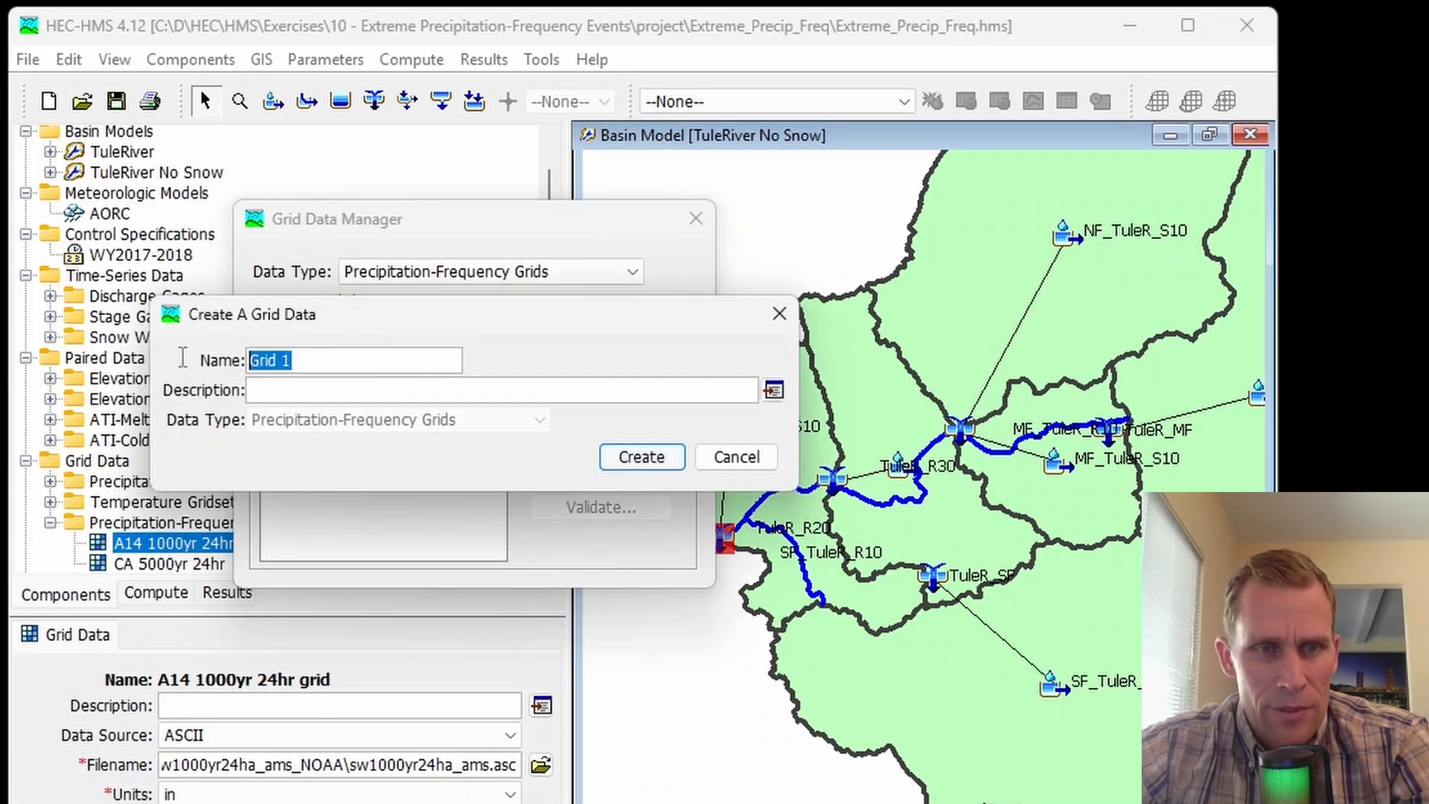
type("CA 10000yr 24hr")
left_click(669, 459)
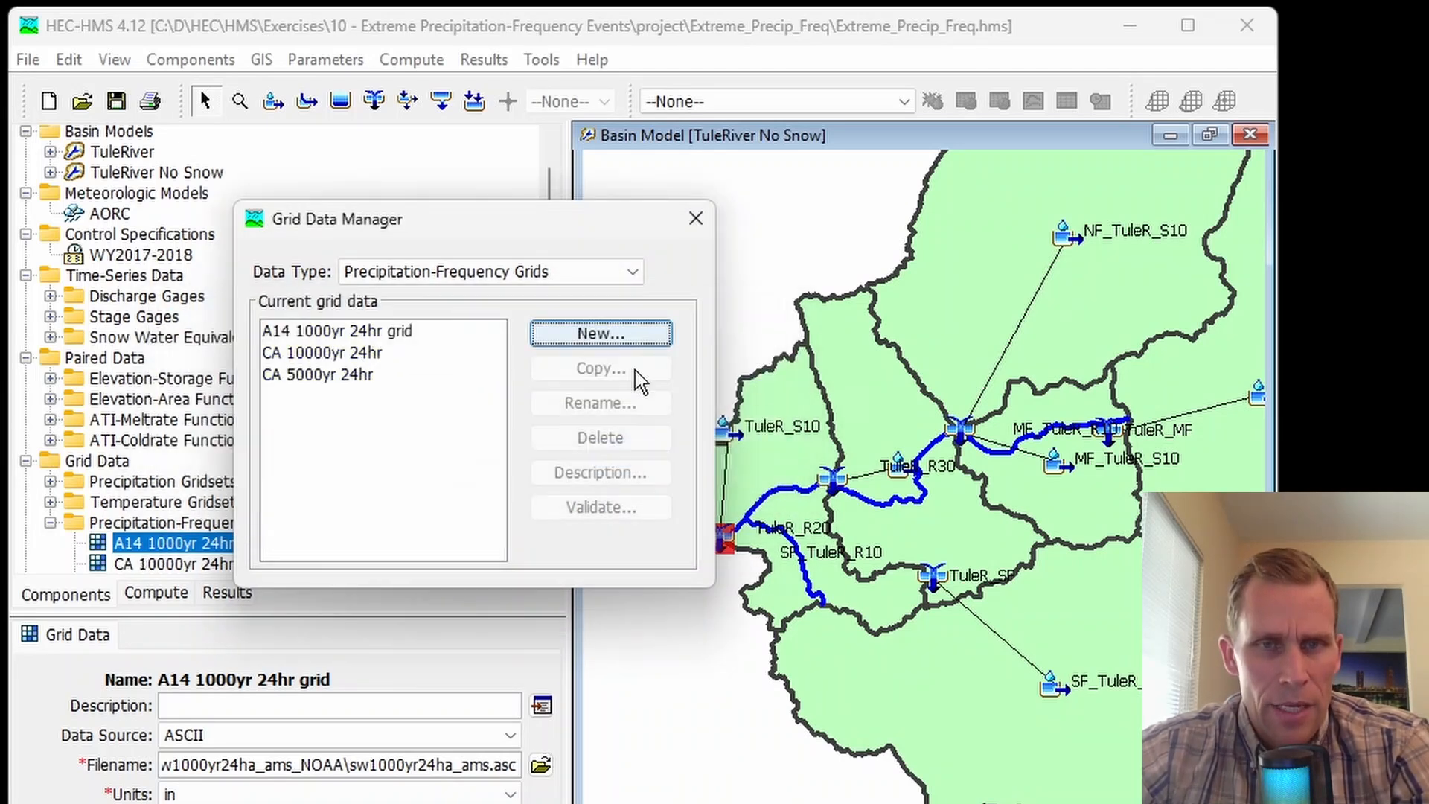
left_click(695, 218)
Open the settings of the CA 5000yr 24hr precipitation-frequency grid and set its data source to GeoTIFF
scroll(169, 446, "down", 1)
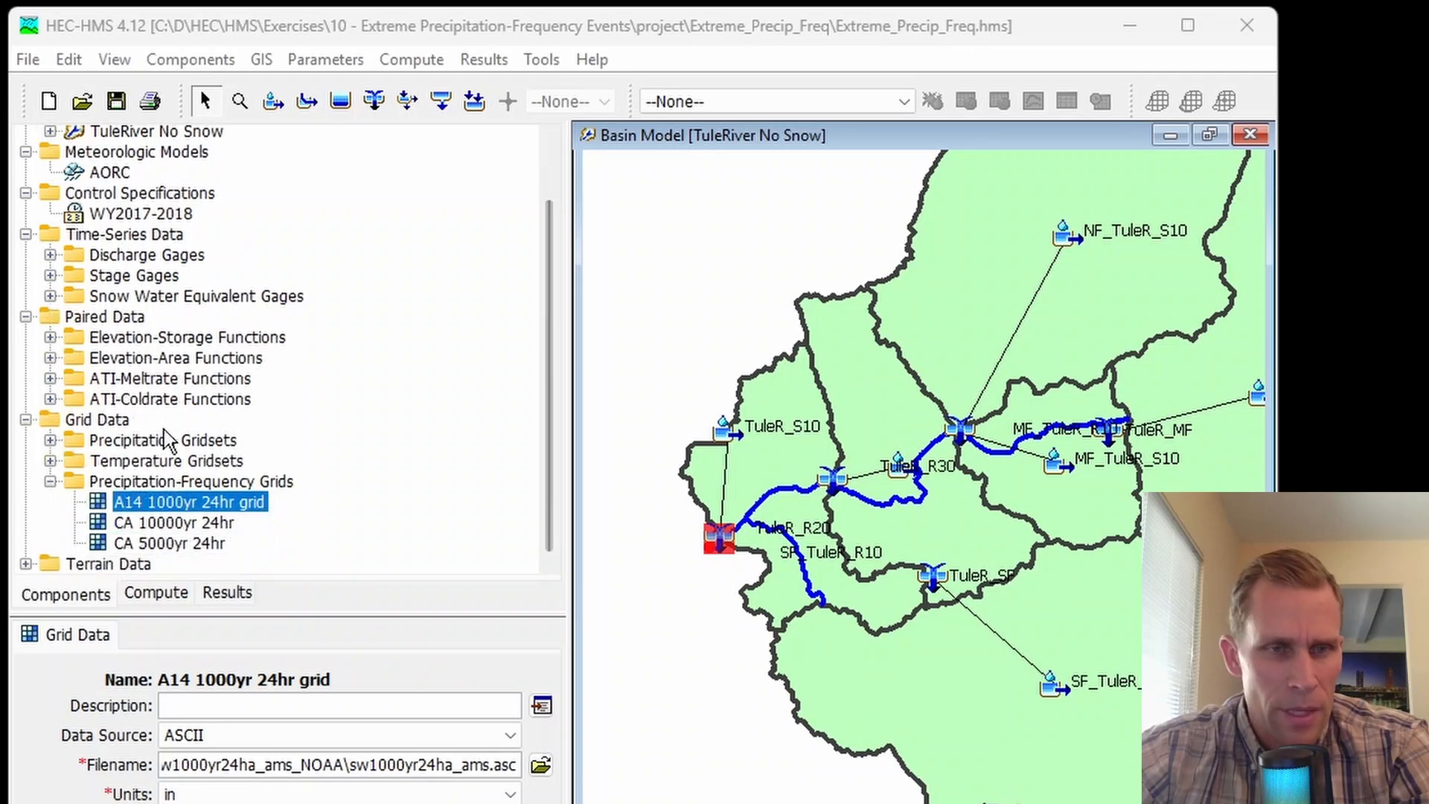
left_click(145, 526)
left_click(156, 543)
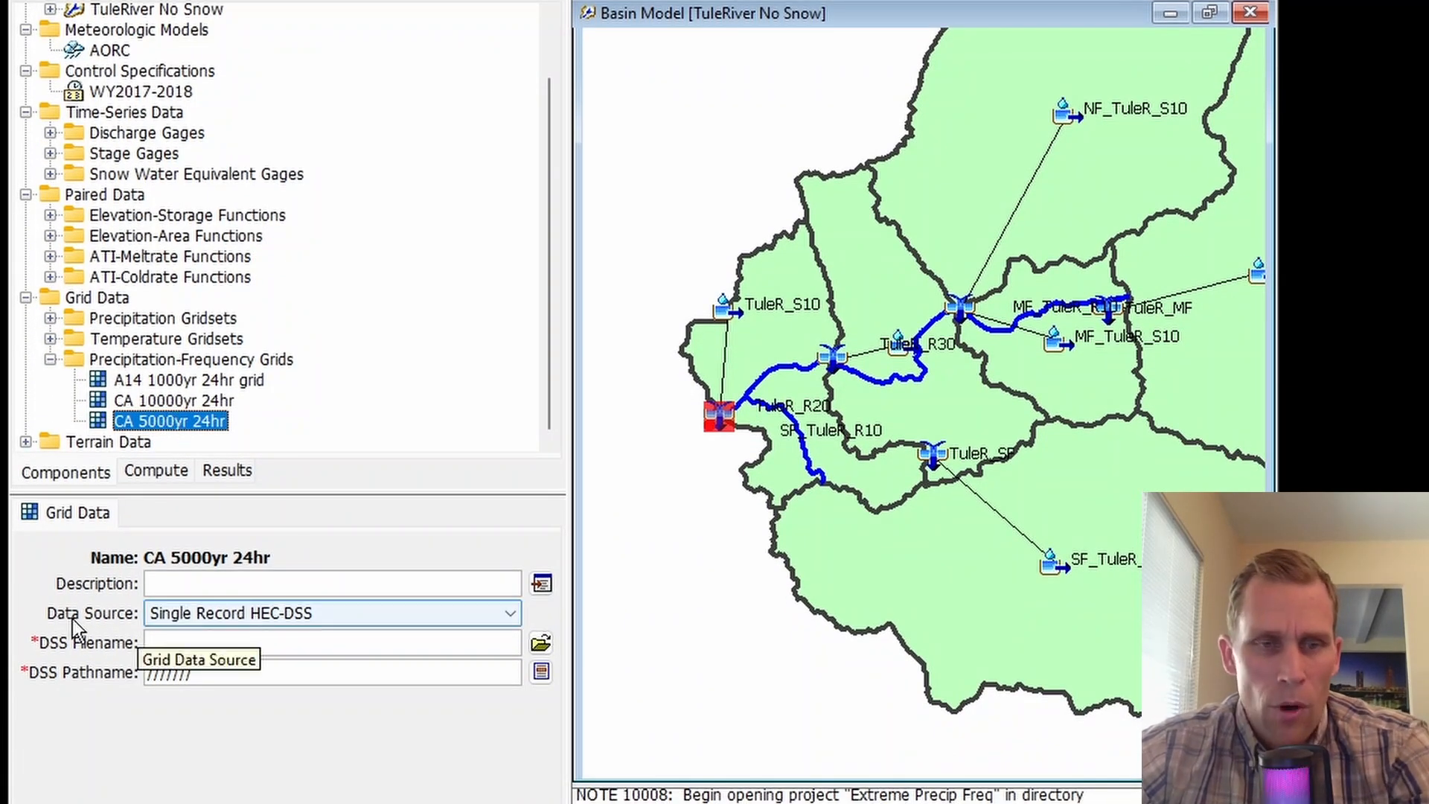
left_click(182, 619)
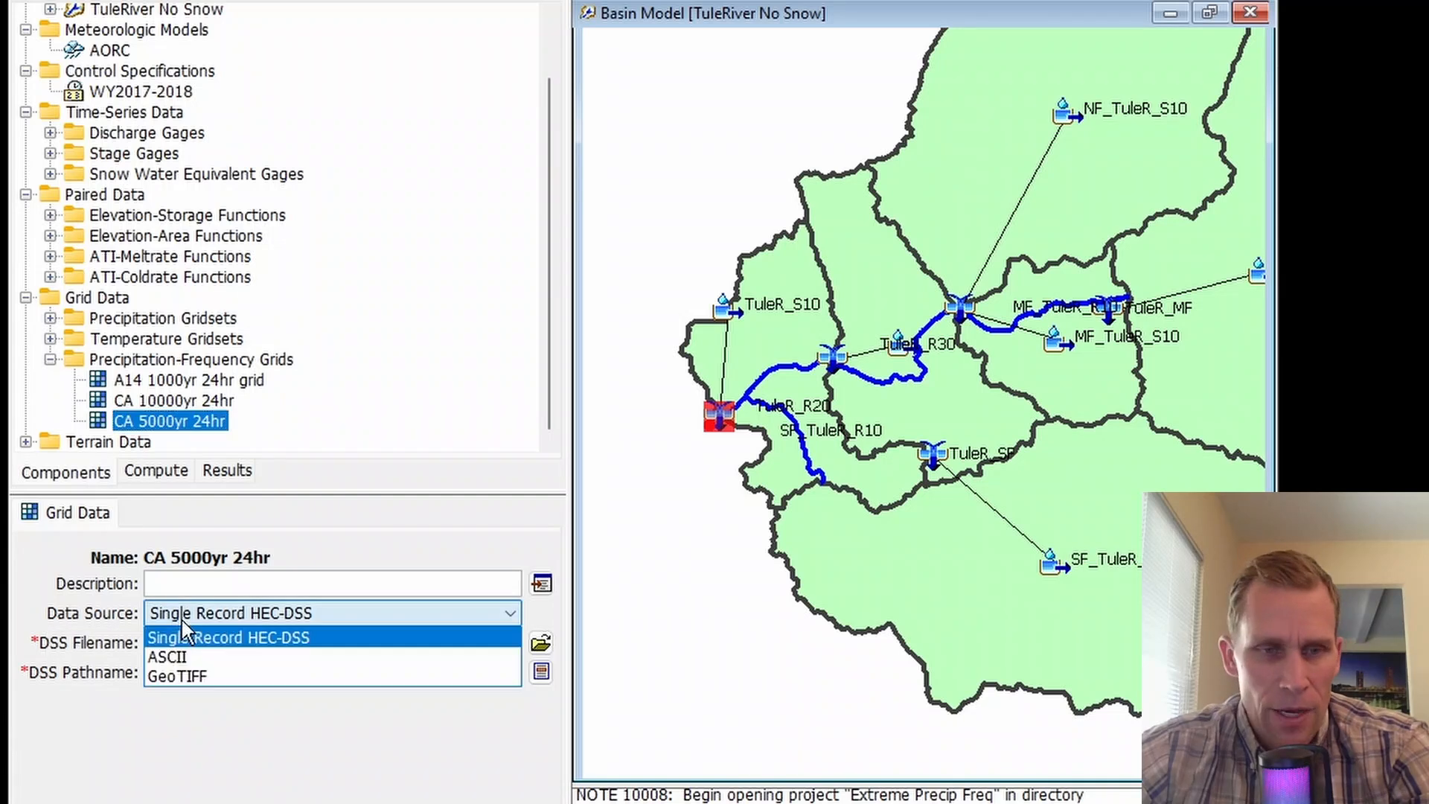
left_click(203, 677)
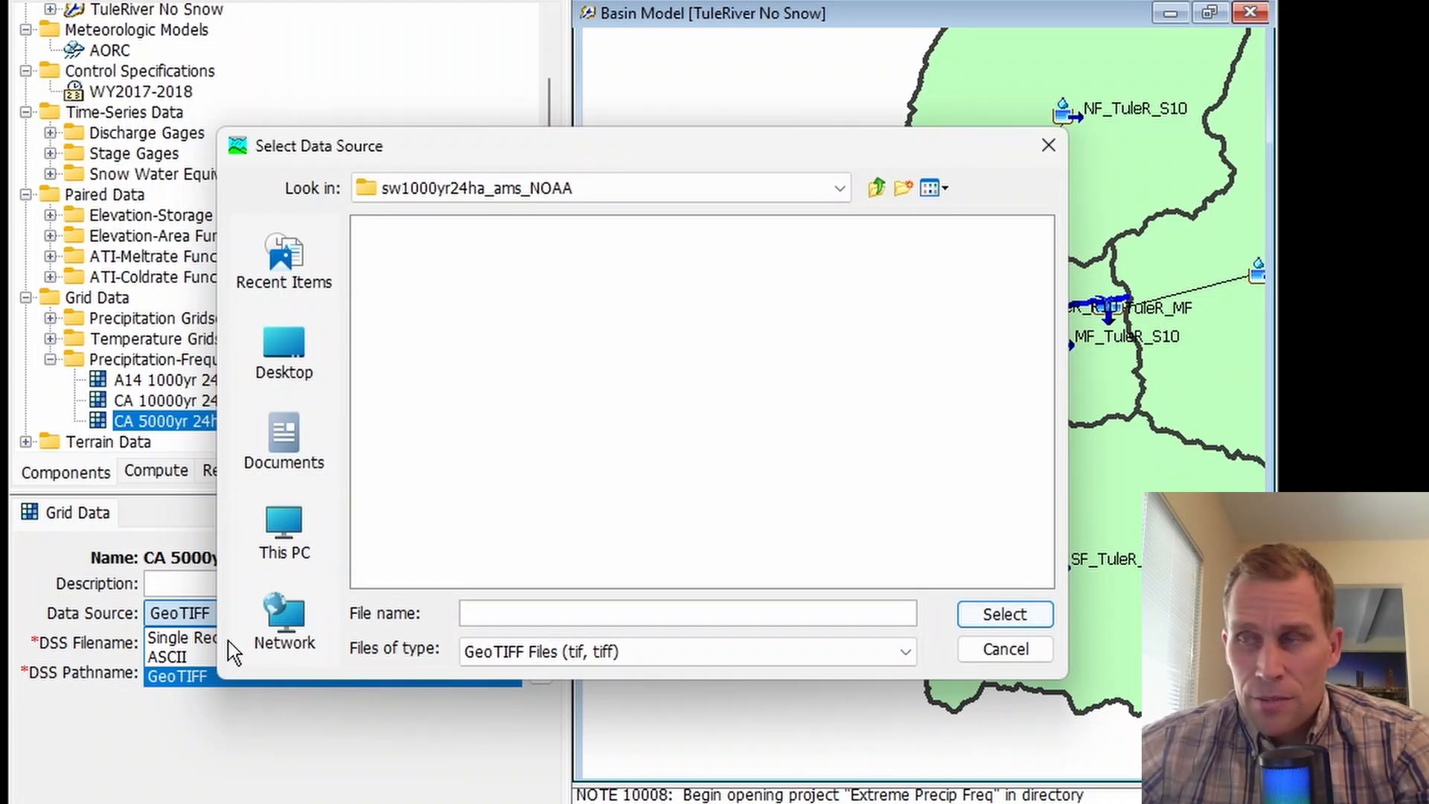
Choose q5000_1d_clip.tif from the project's data folder for the CA 5000yr grid, keeping units in inches and unit scale factor 1.0
double_click(394, 257)
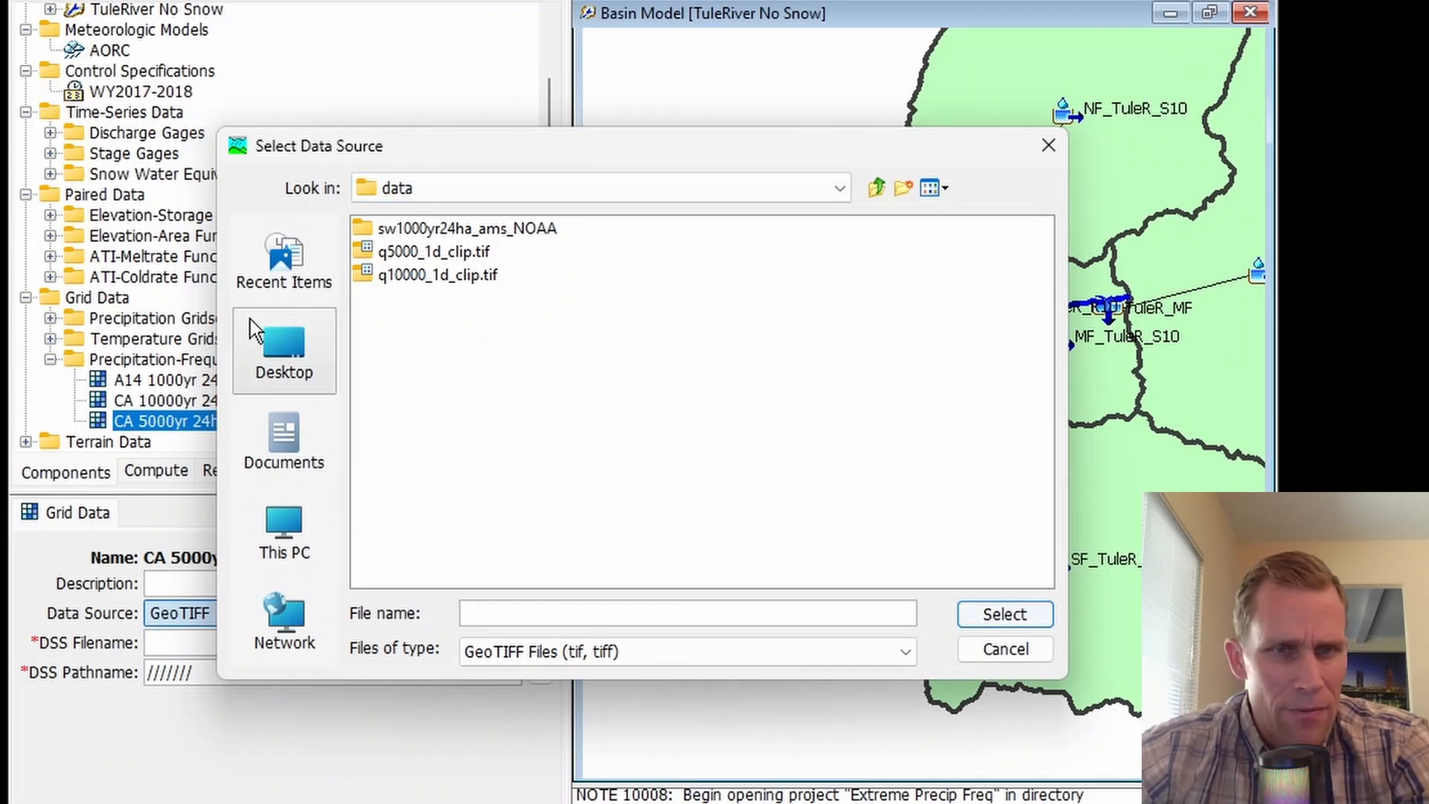
left_click_drag(502, 157, 674, 158)
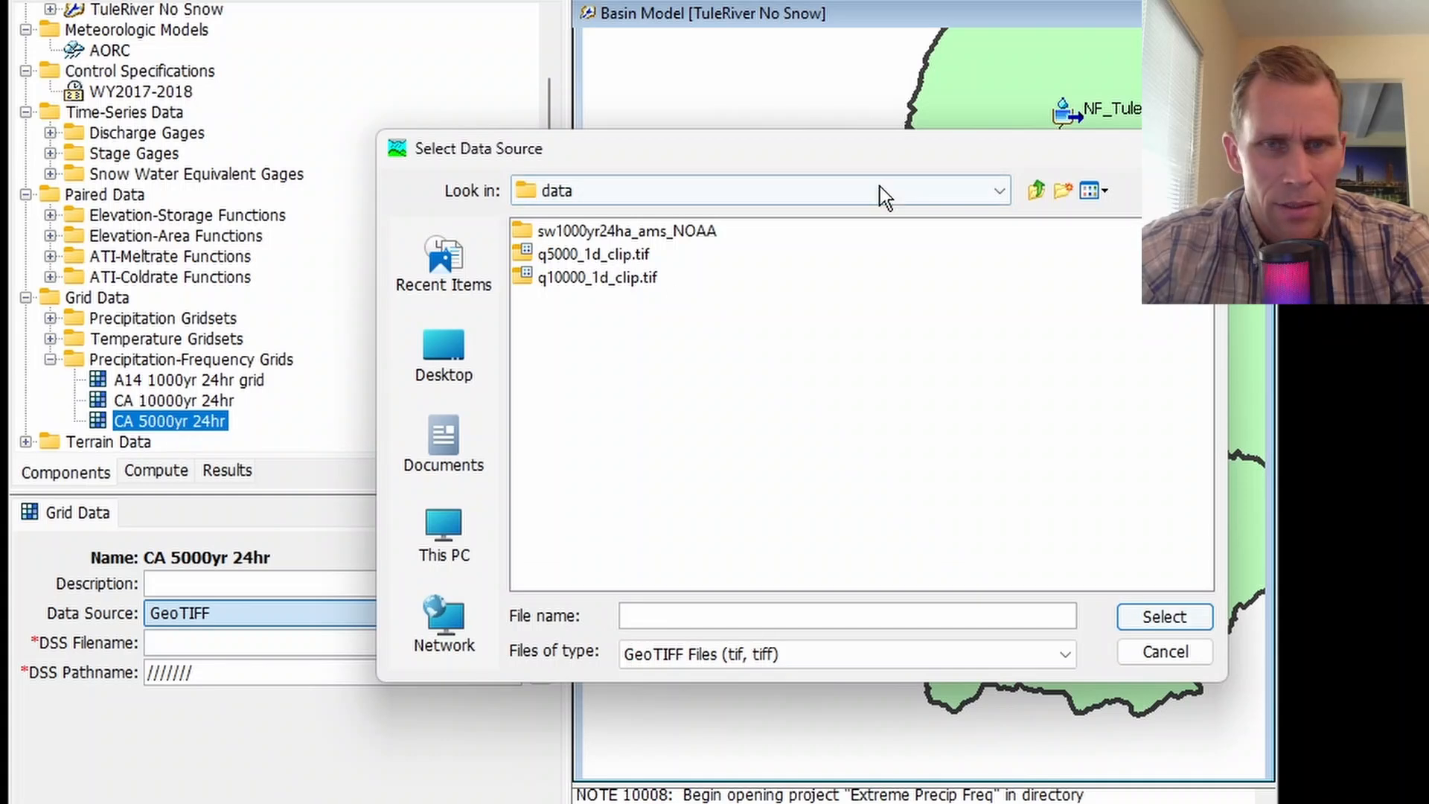
left_click(561, 255)
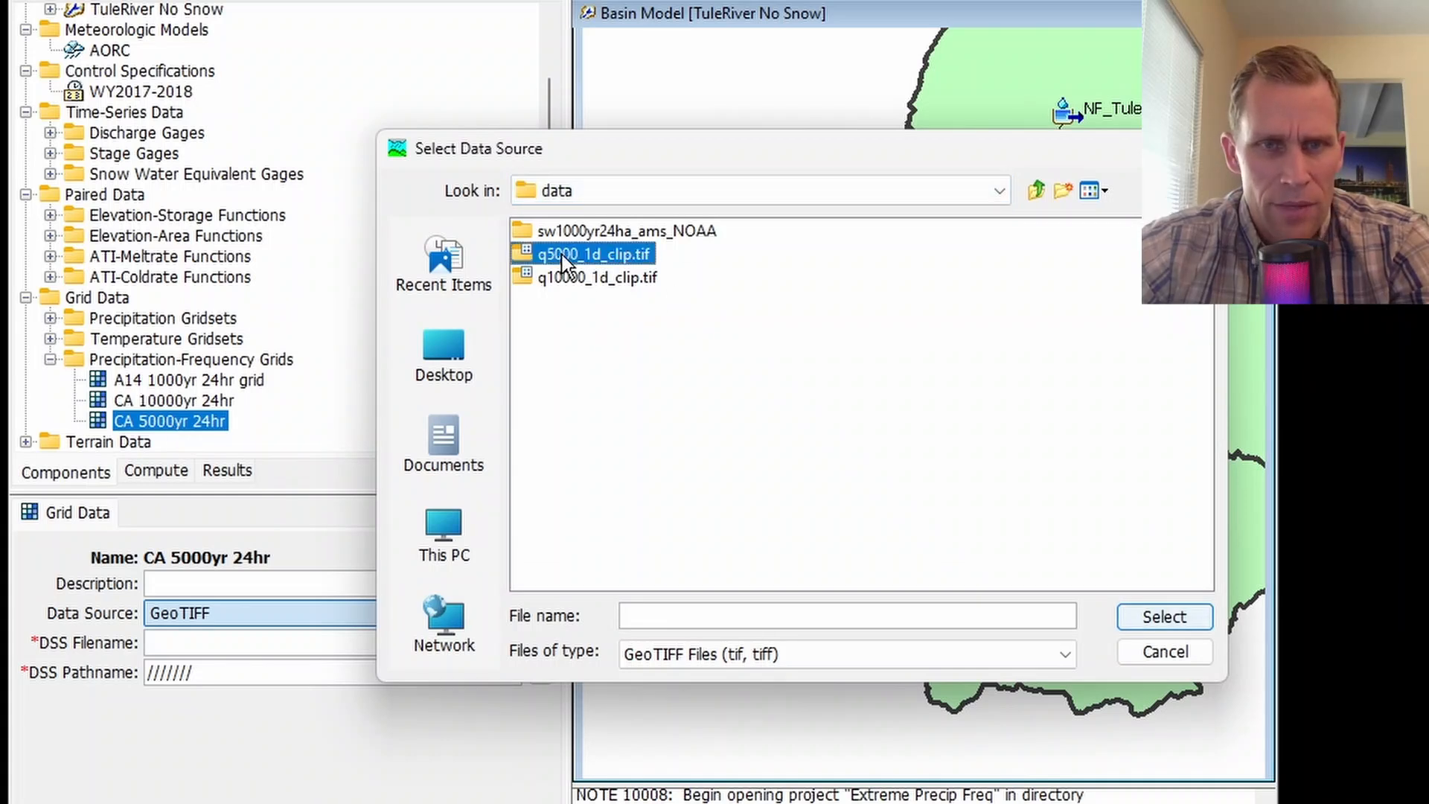
left_click(1173, 624)
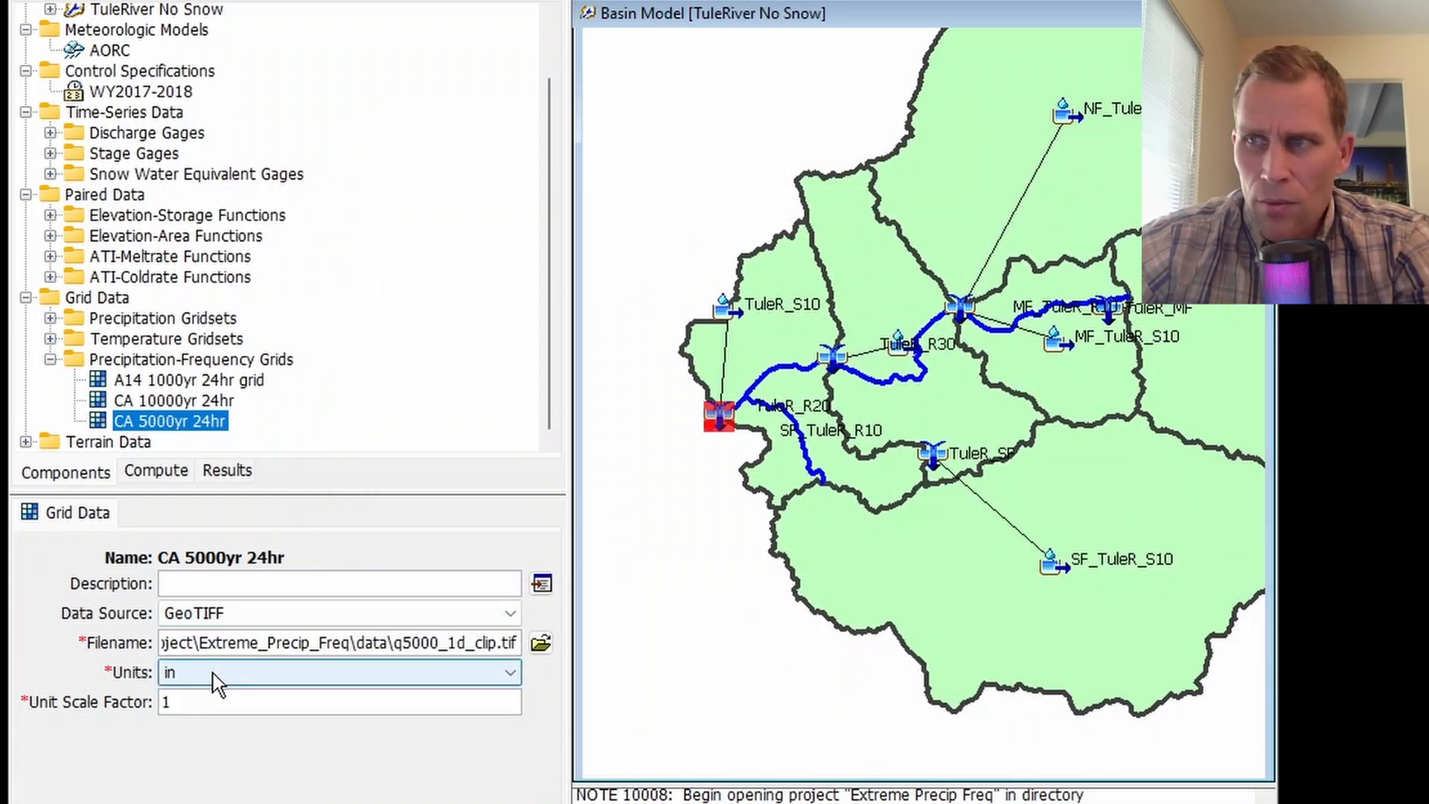
left_click(214, 695)
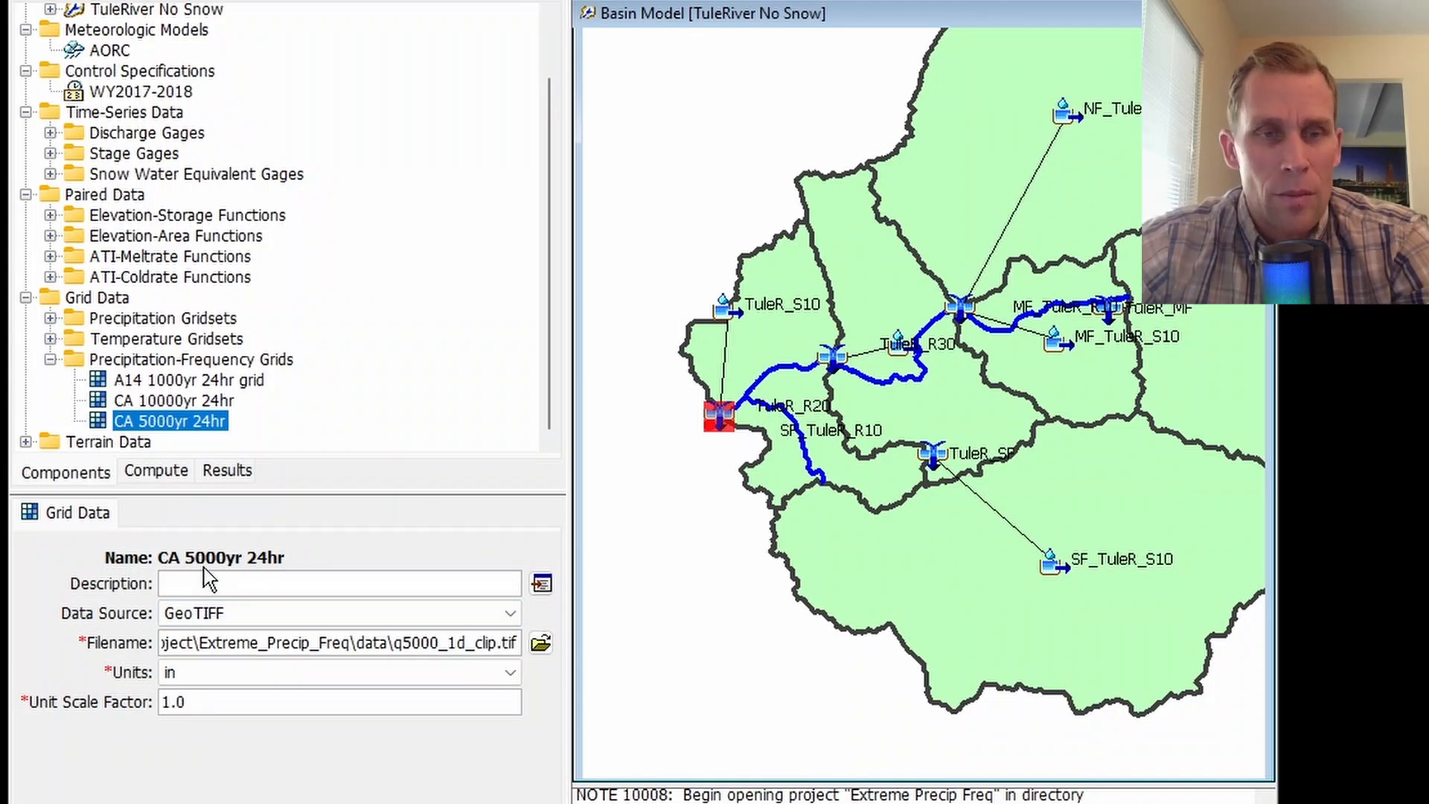
Set the CA 10000yr 24hr grid's data source to GeoTIFF and load q10000_1d_clip.tif, keeping the units in inches
left_click(177, 402)
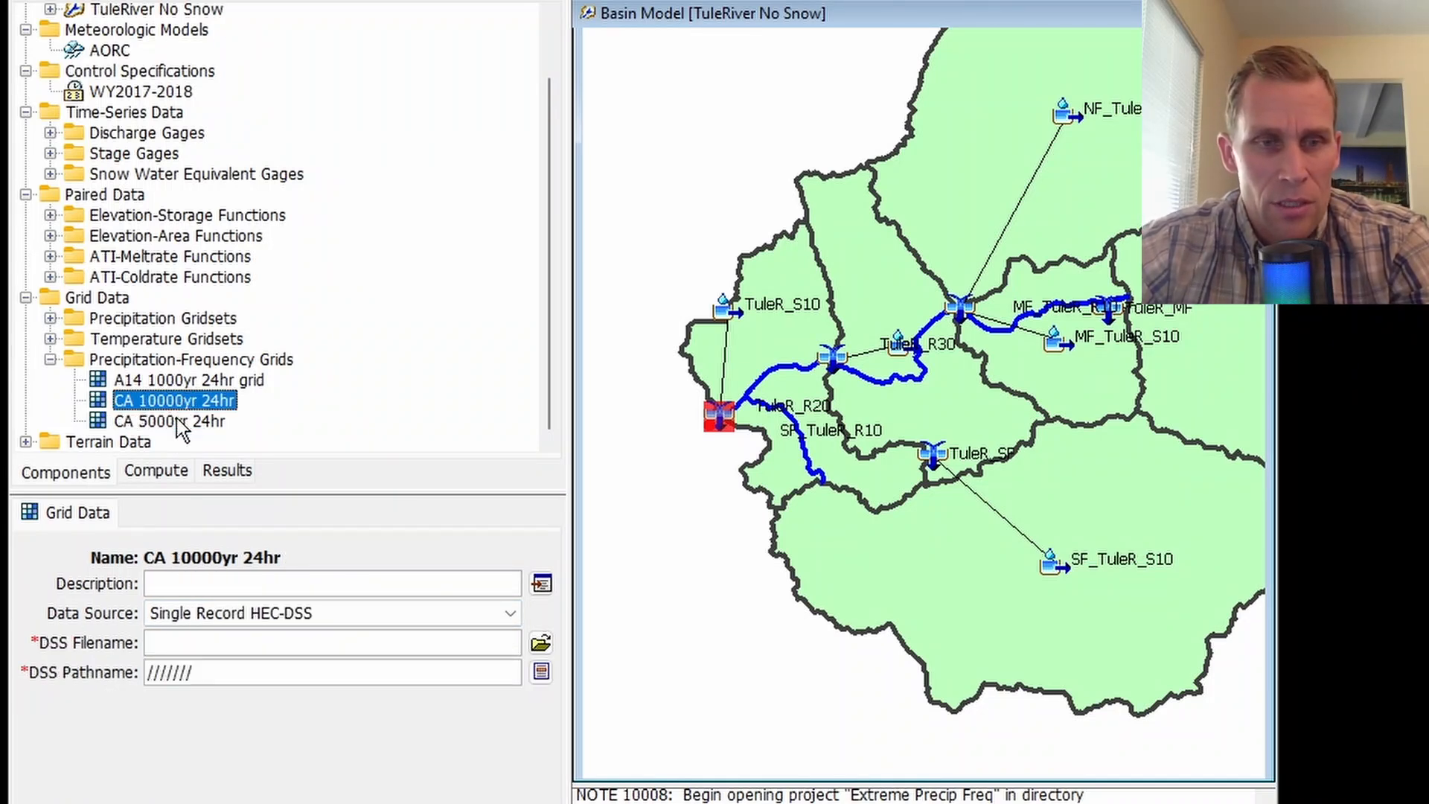
left_click(308, 610)
left_click(251, 675)
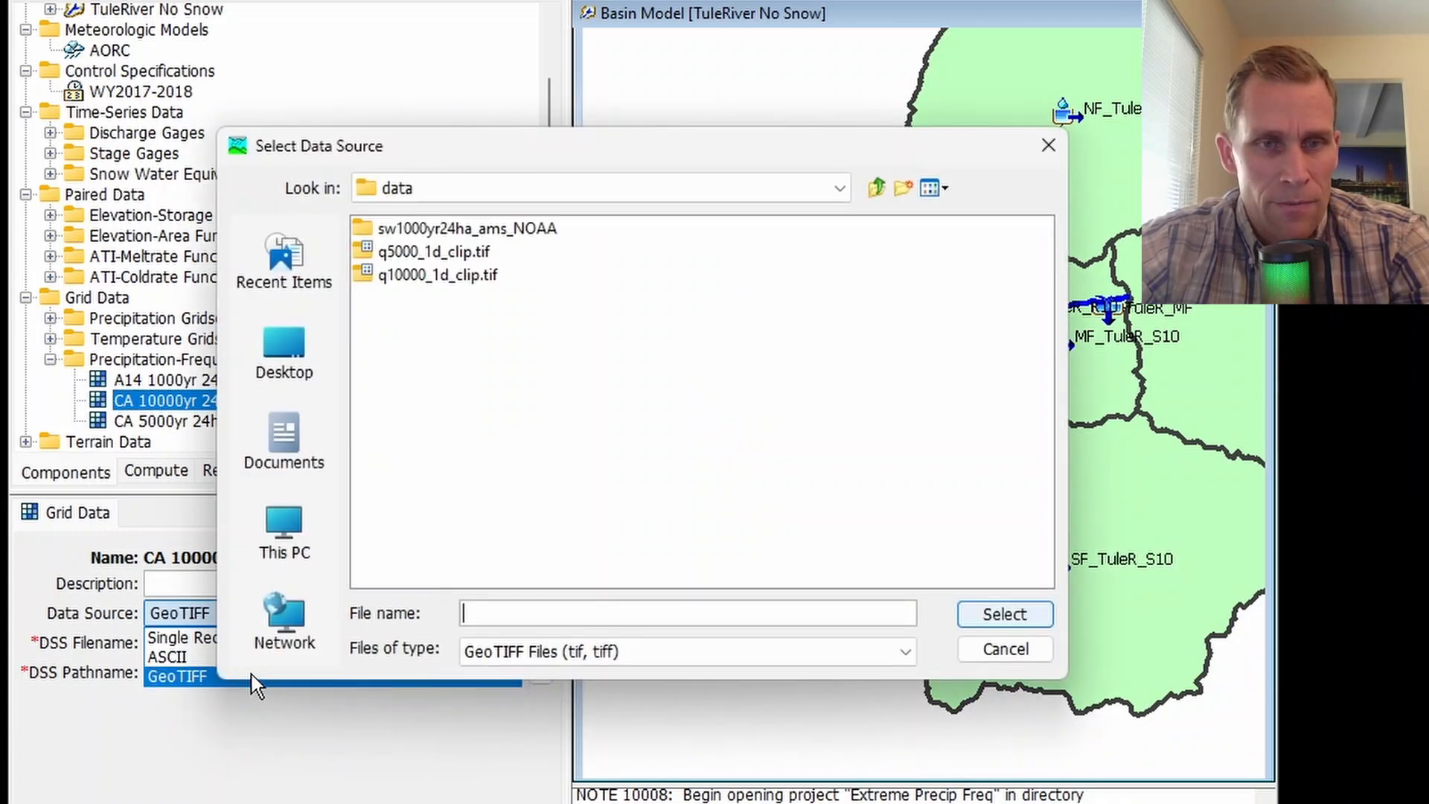
left_click(418, 277)
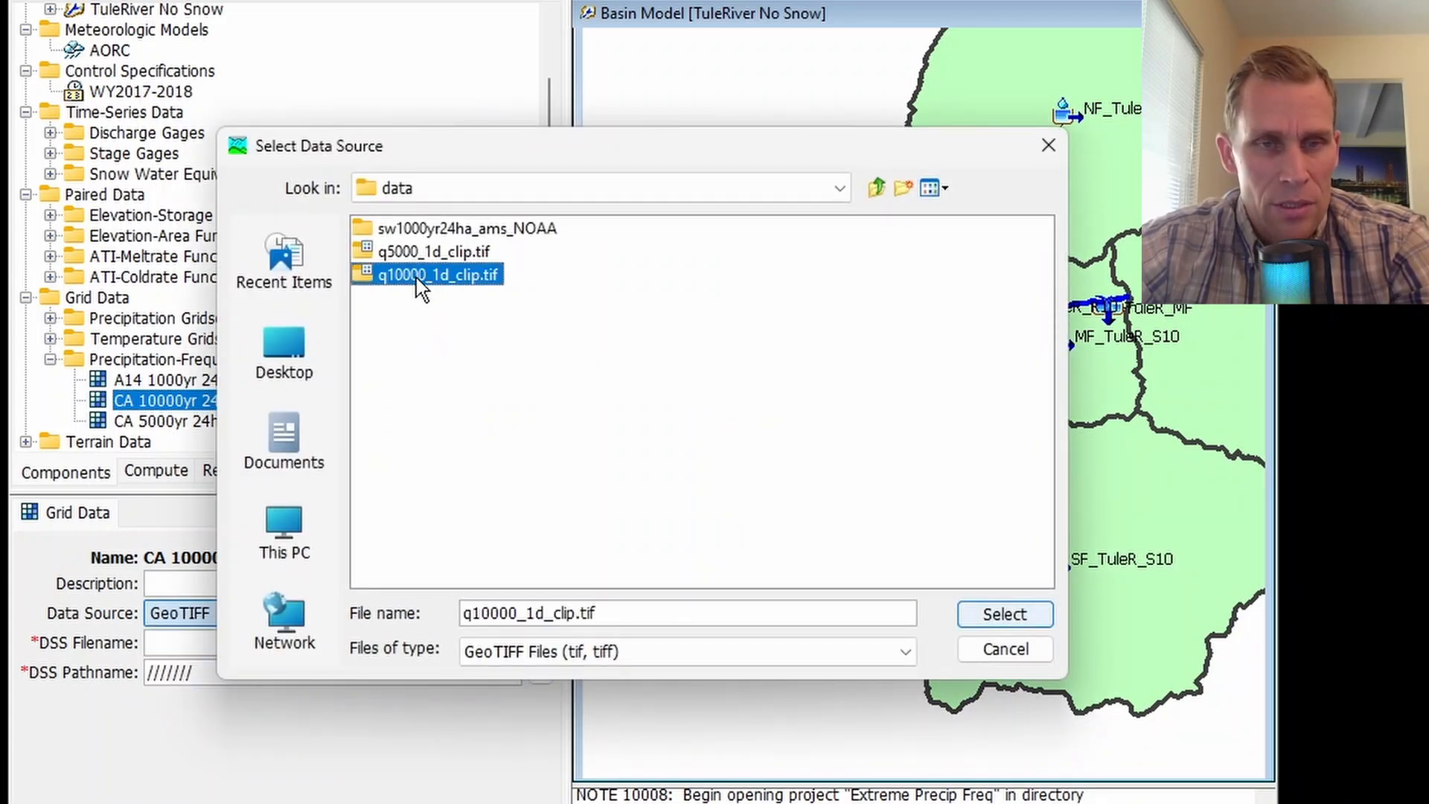
left_click(1003, 614)
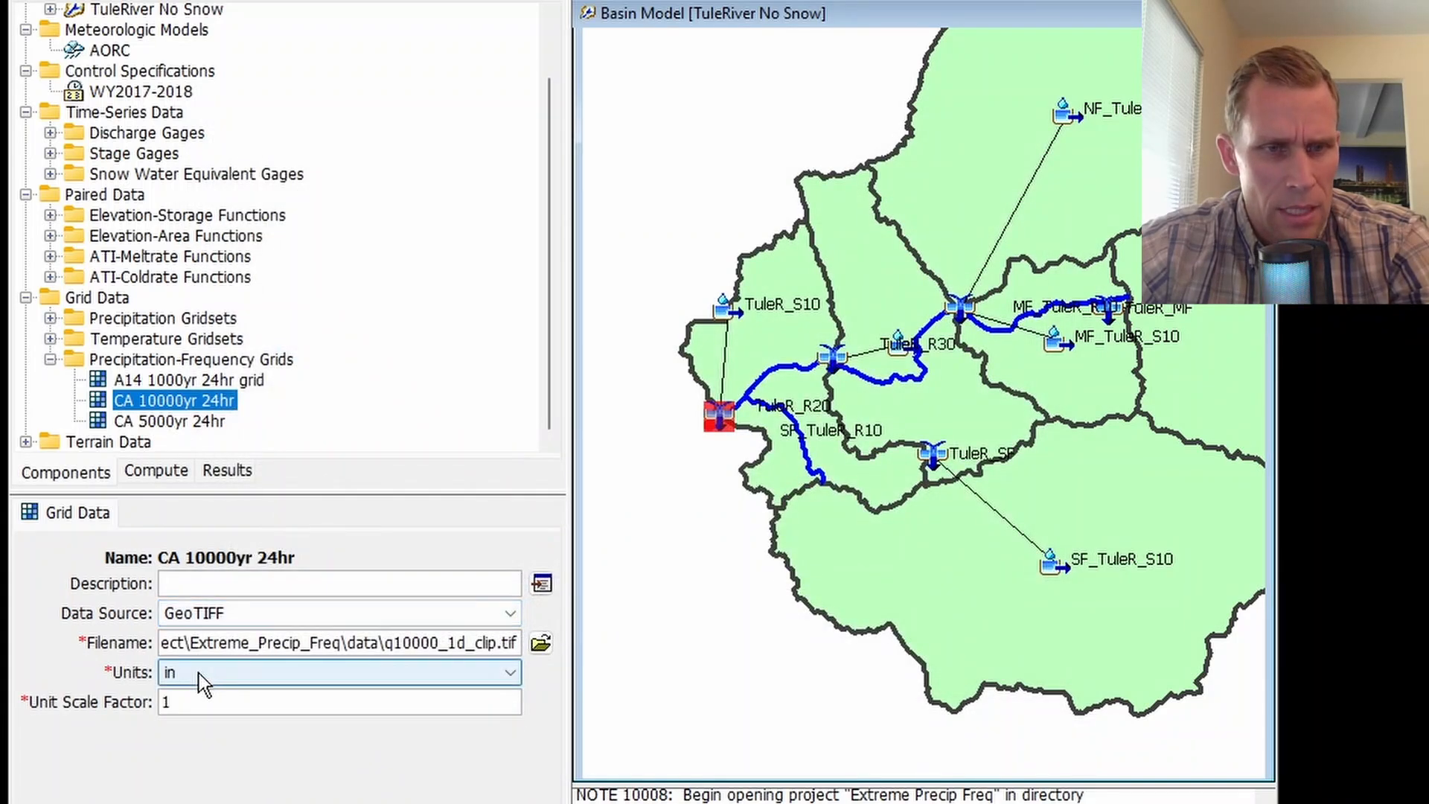
left_click(199, 672)
left_click(95, 743)
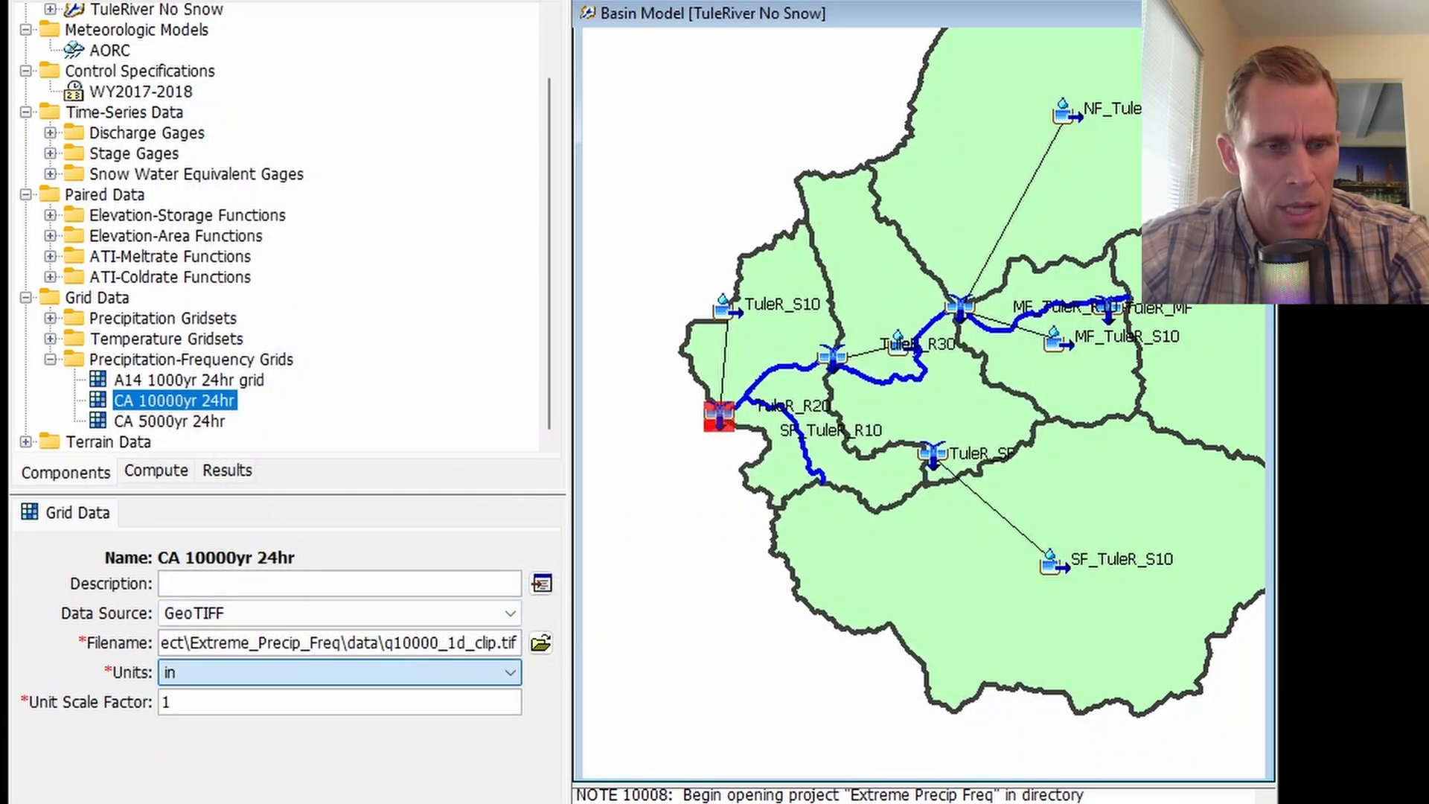
Launch QGIS Desktop 3.34.10 to inspect the precipitation rasters
key("super")
type("qgis")
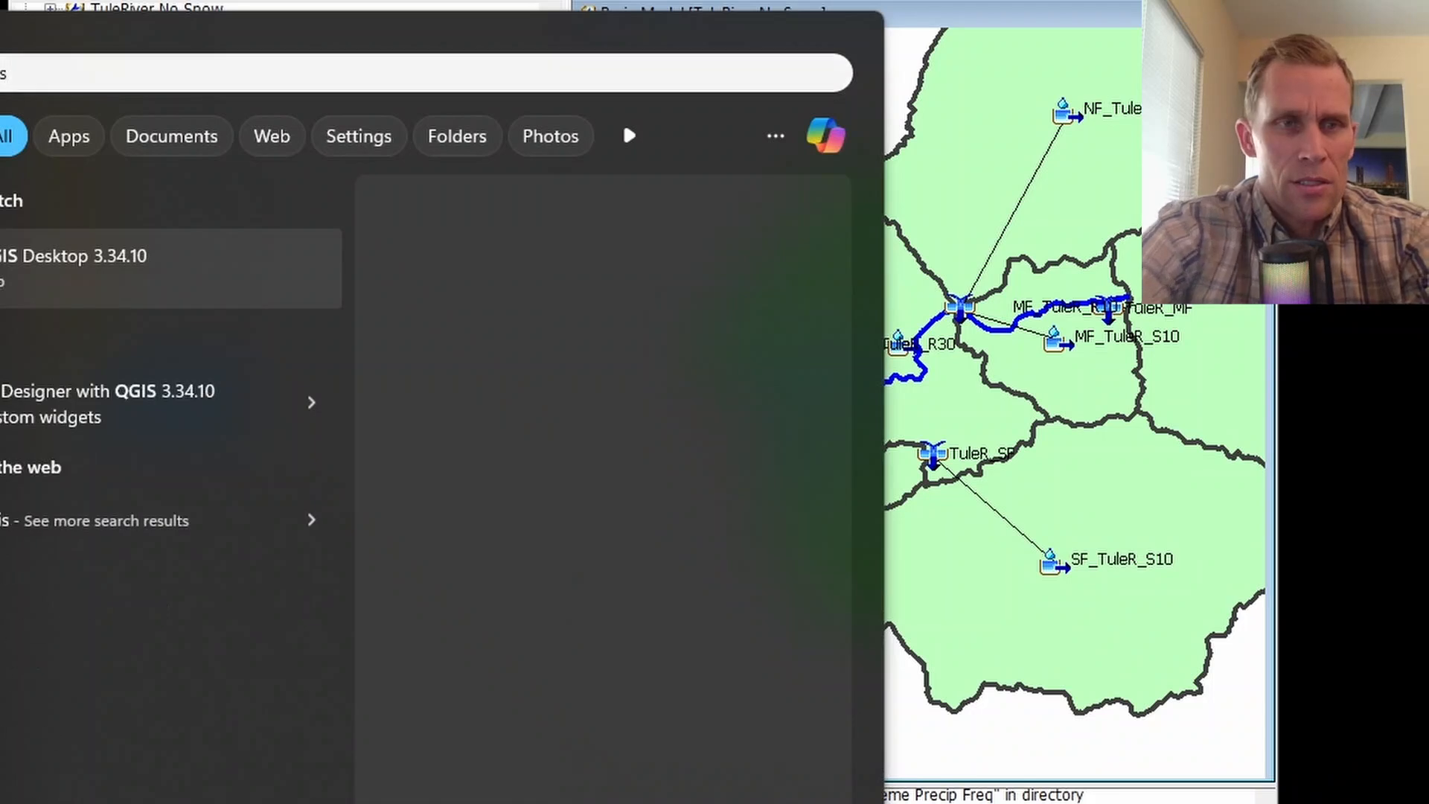
key("Return")
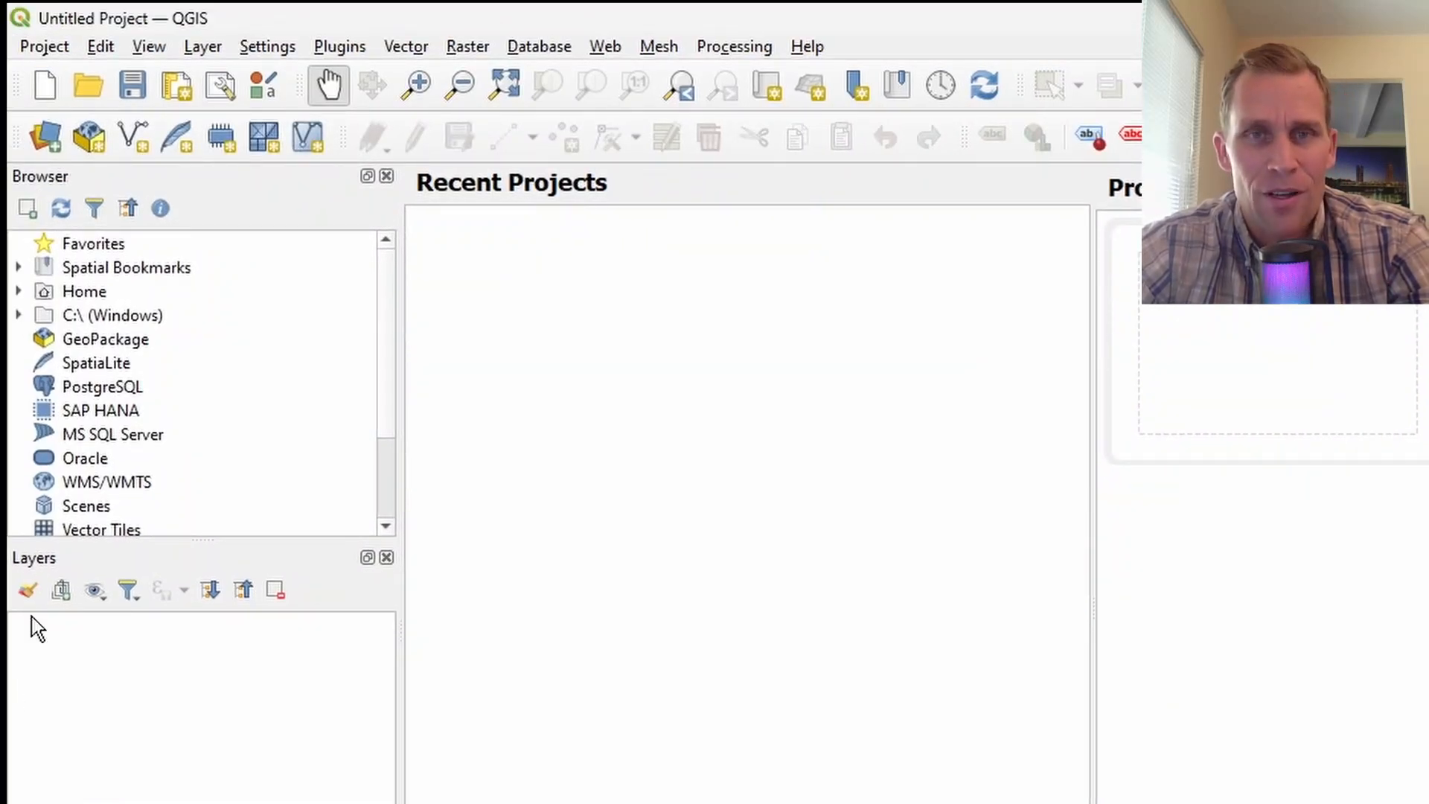
Add q5000_1d_clip.tif from the Extreme_Precip_Freq\data folder to the QGIS project as a raster layer
left_click(207, 54)
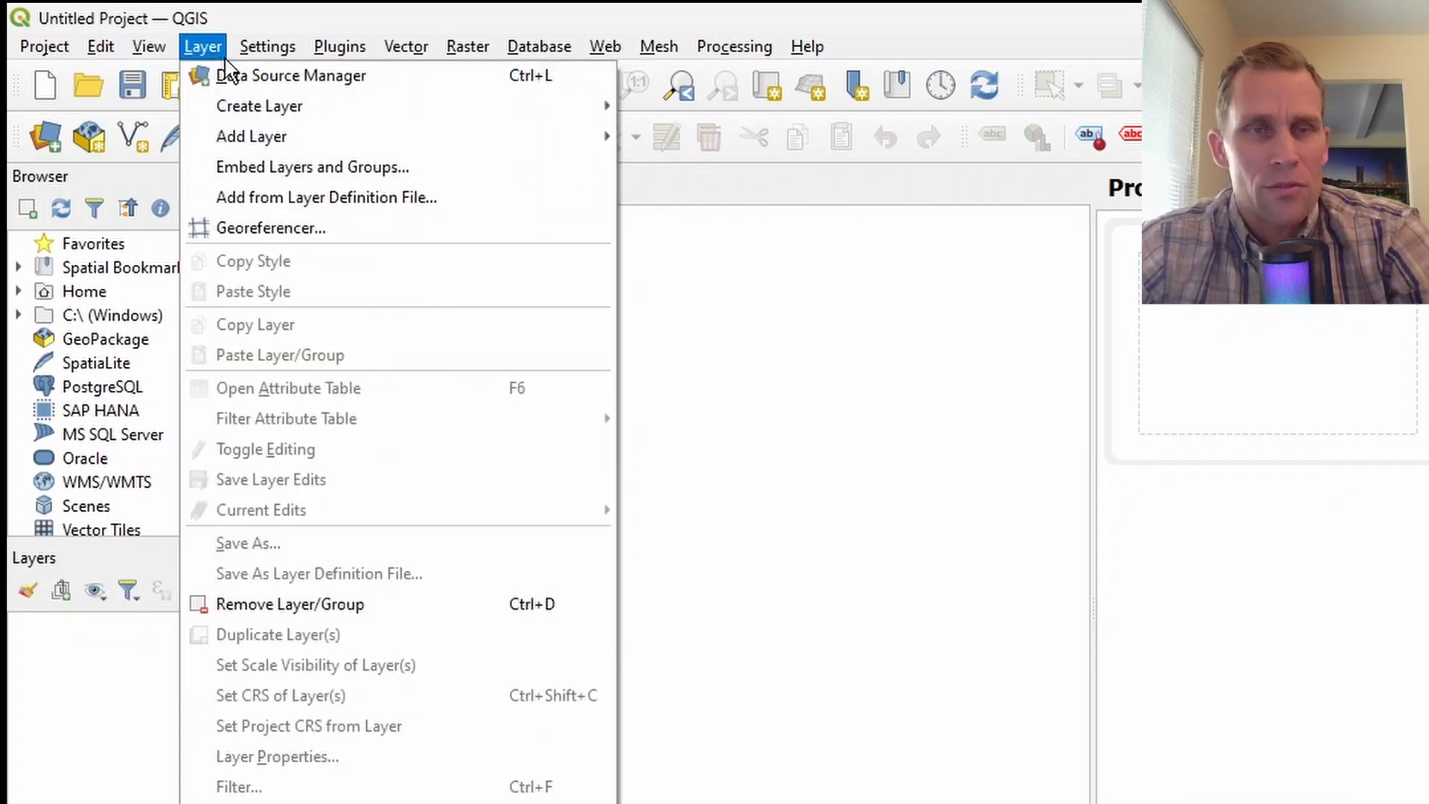
mouse_move(319, 136)
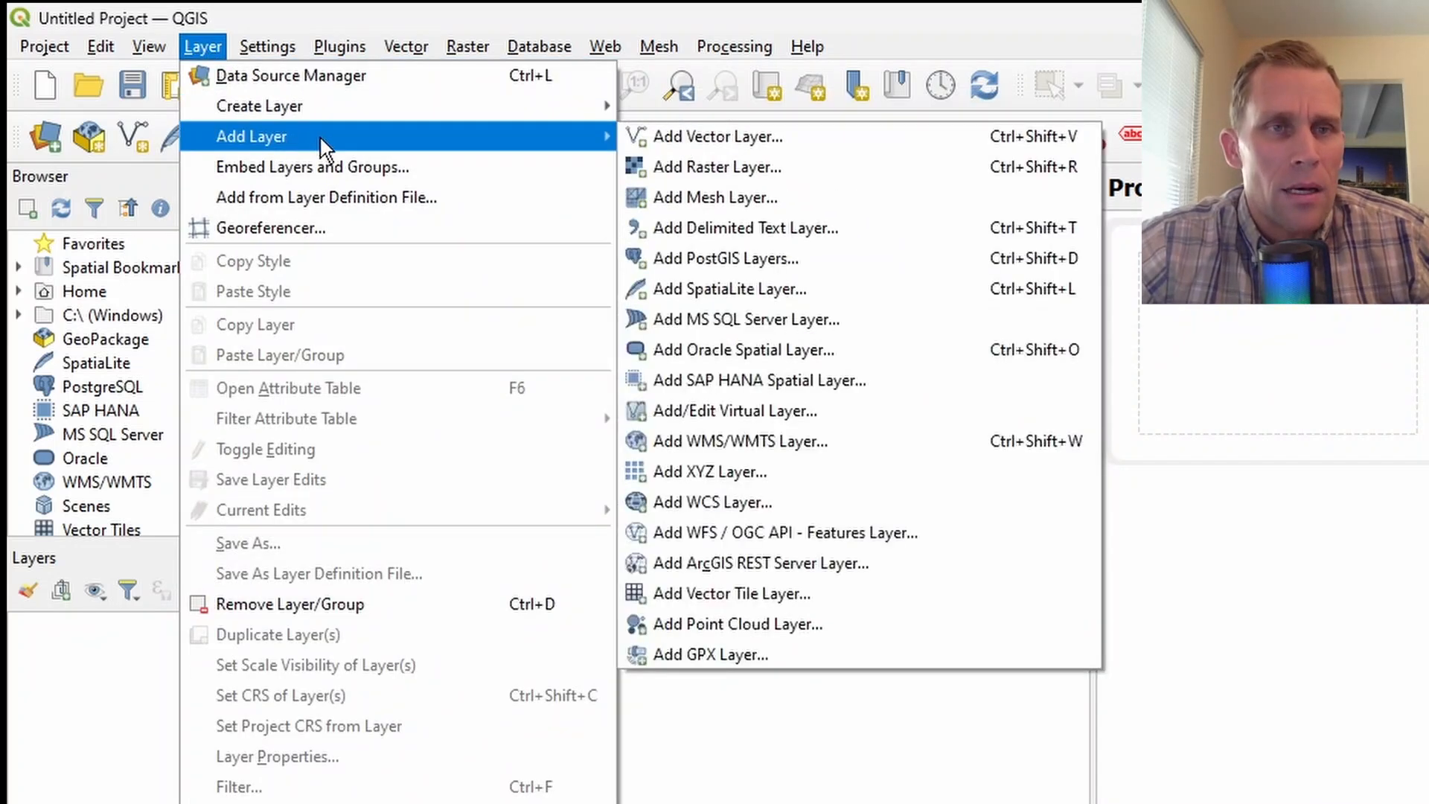
left_click(699, 171)
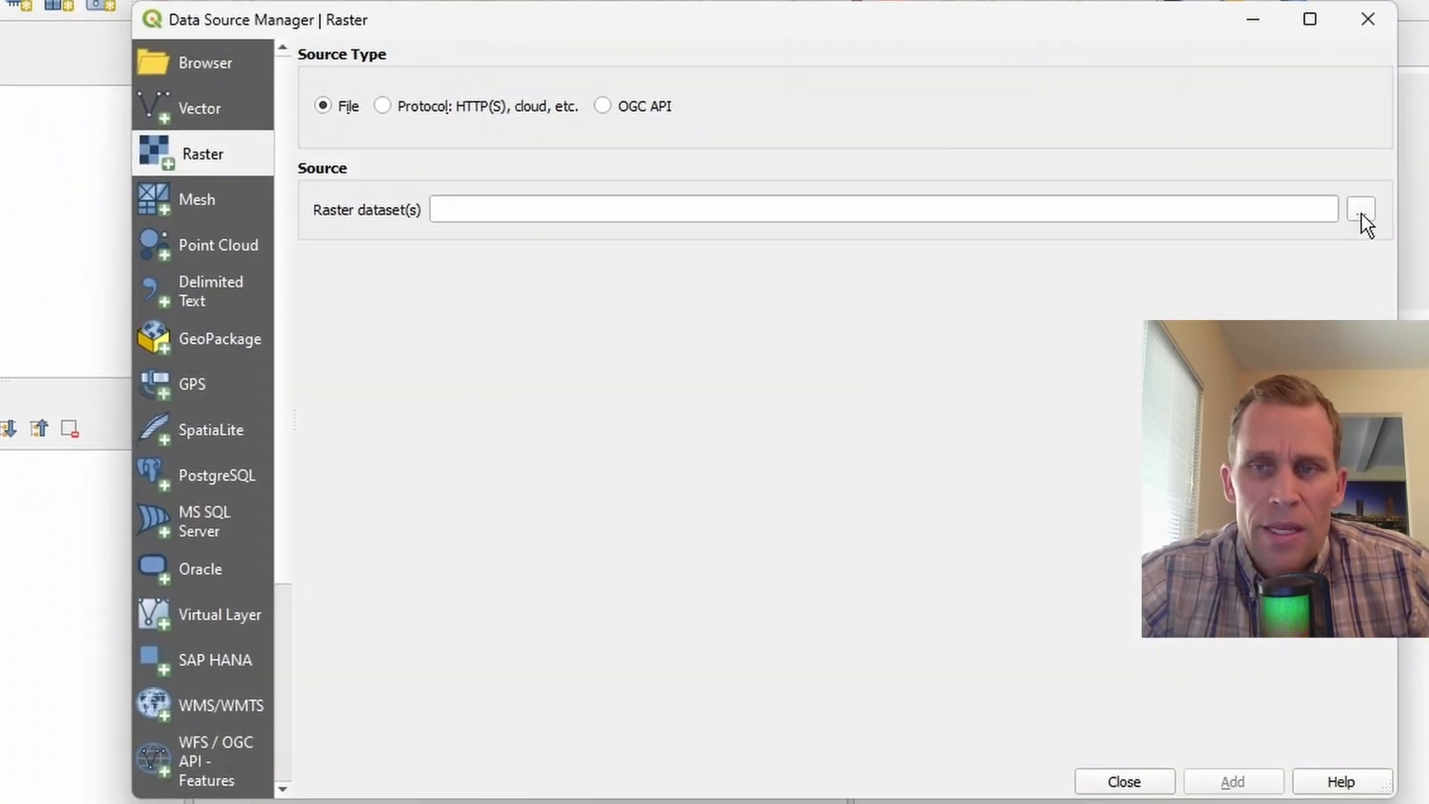
left_click(1360, 213)
left_click(759, 117)
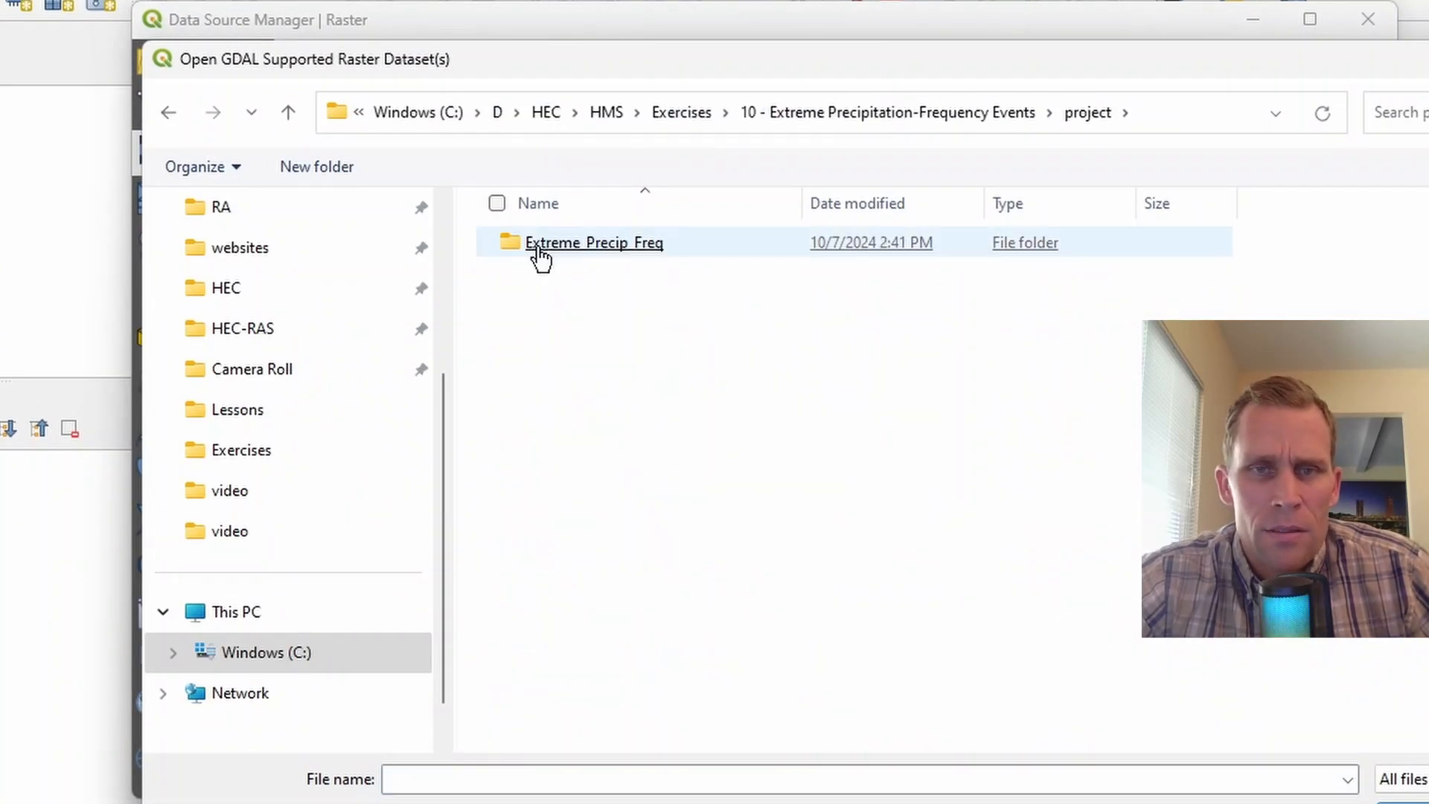
double_click(540, 245)
double_click(543, 281)
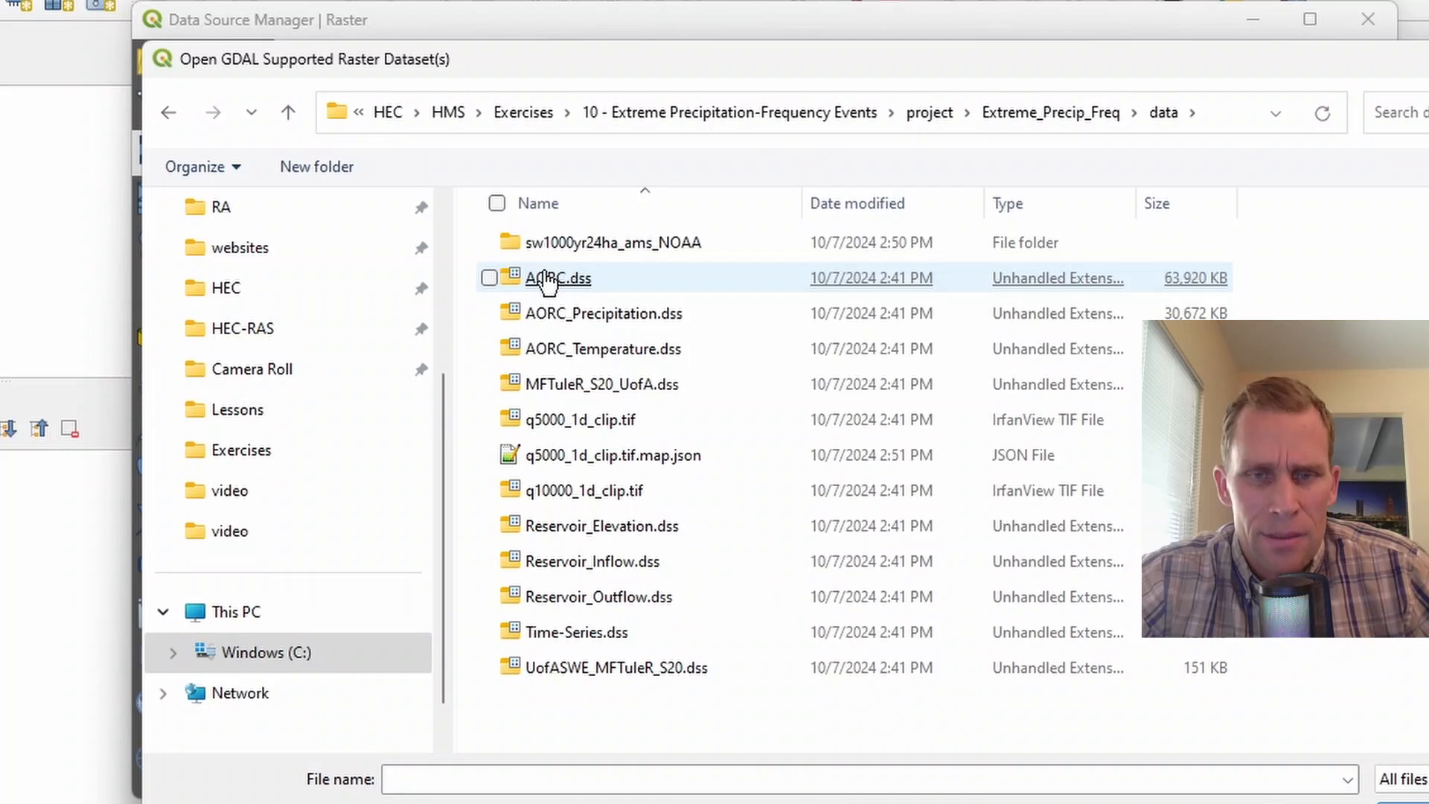
double_click(589, 428)
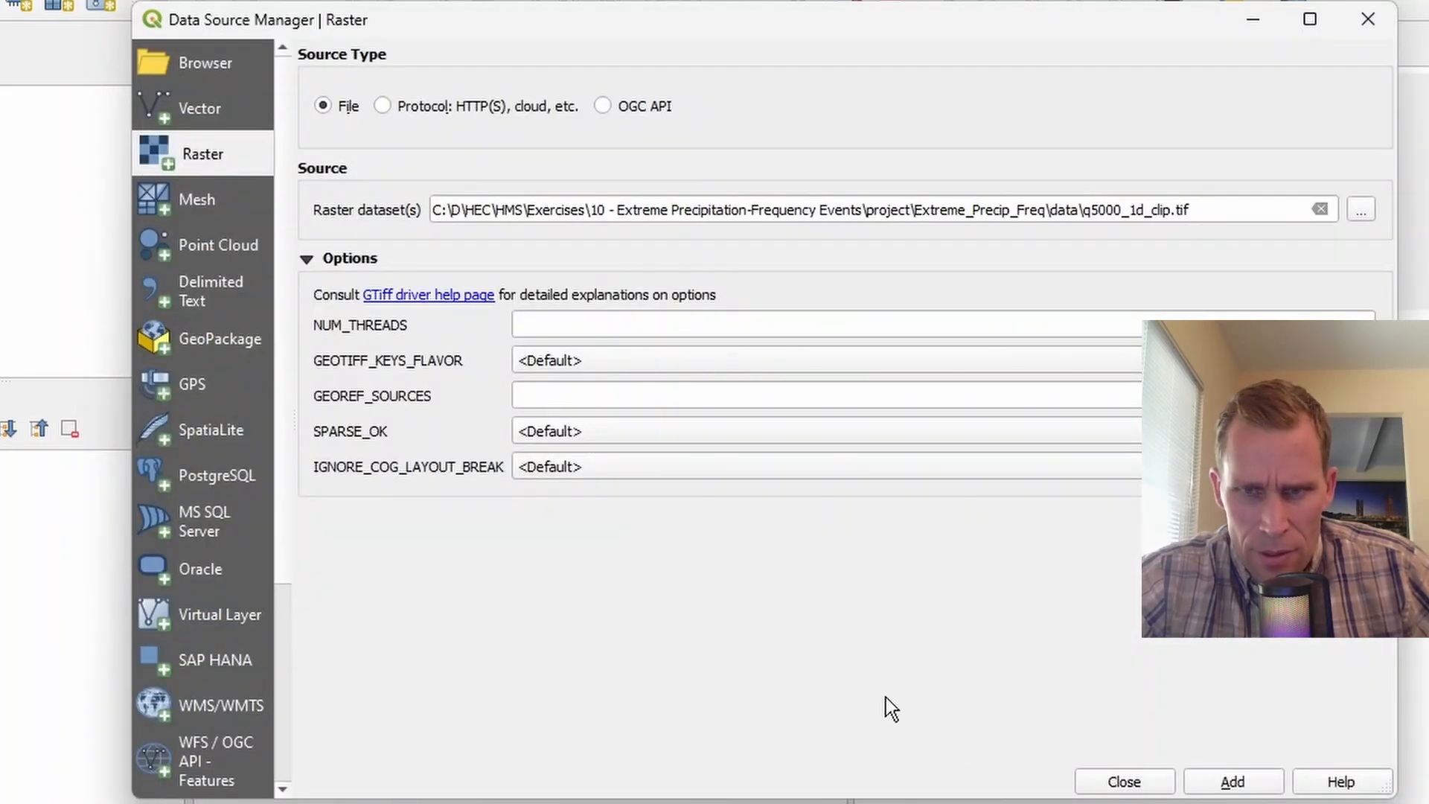
left_click(1230, 780)
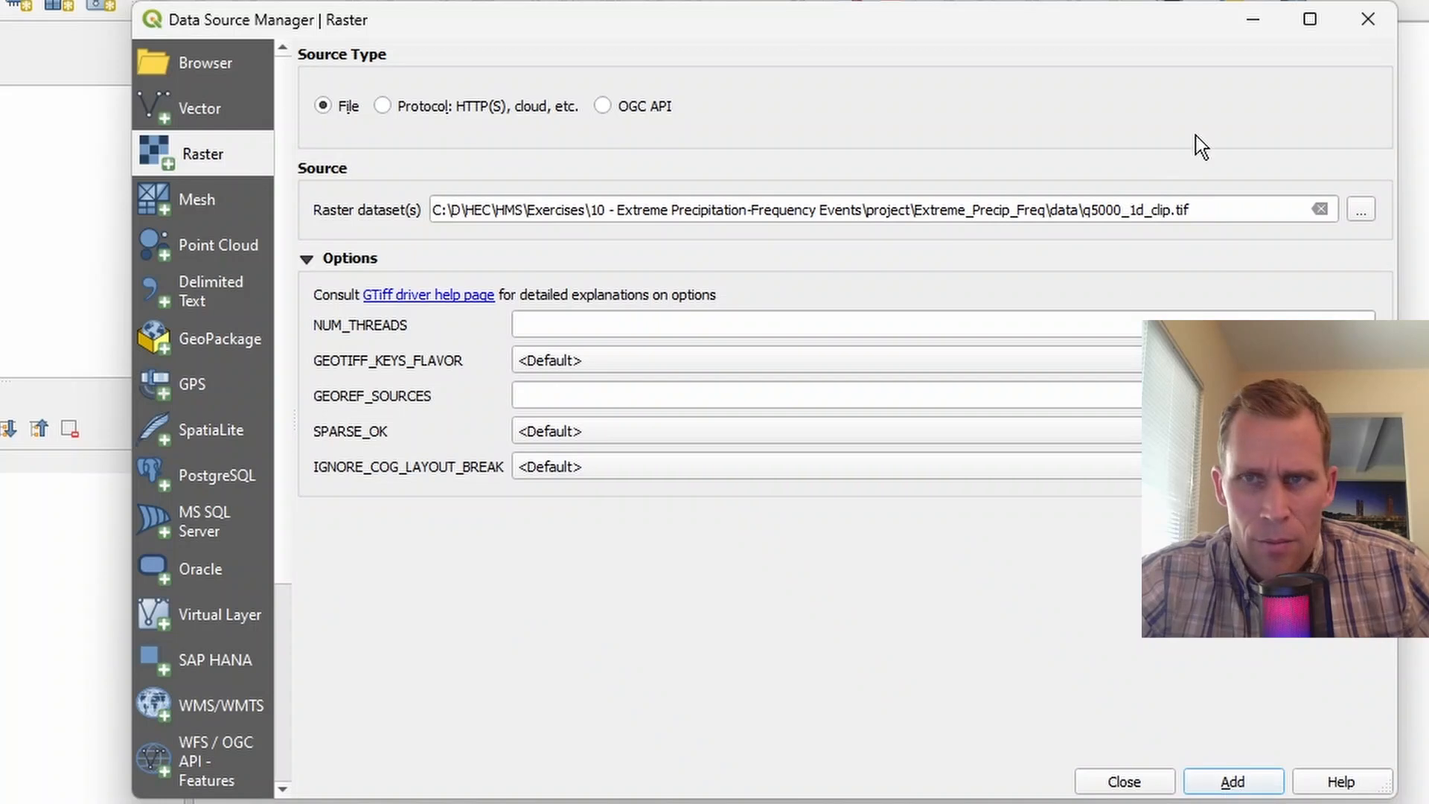
left_click(1357, 33)
scroll(893, 469, "up", 2)
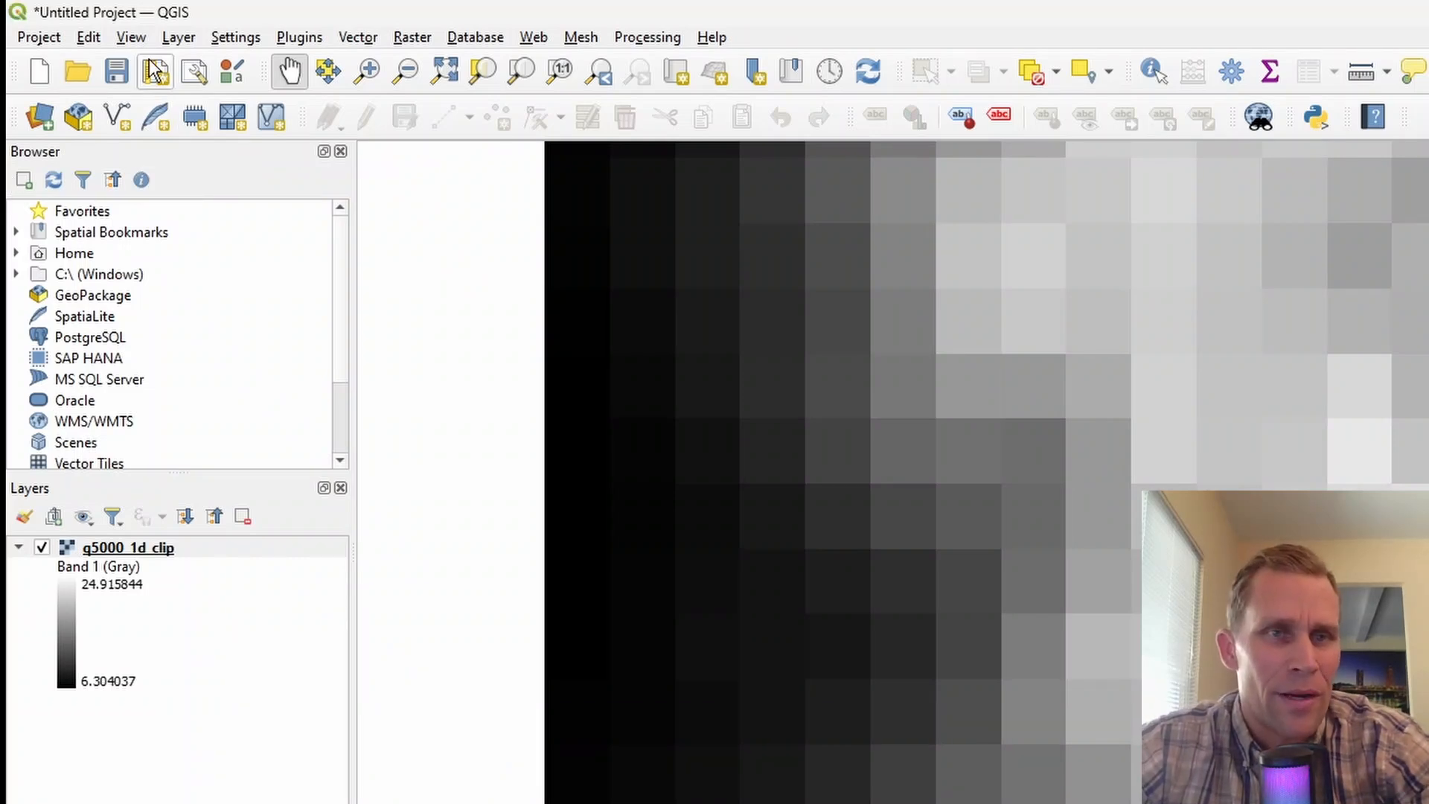
Add q10000_1d_clip.tif from the same data folder as a second raster layer and close the Data Source Manager
left_click(173, 39)
mouse_move(281, 116)
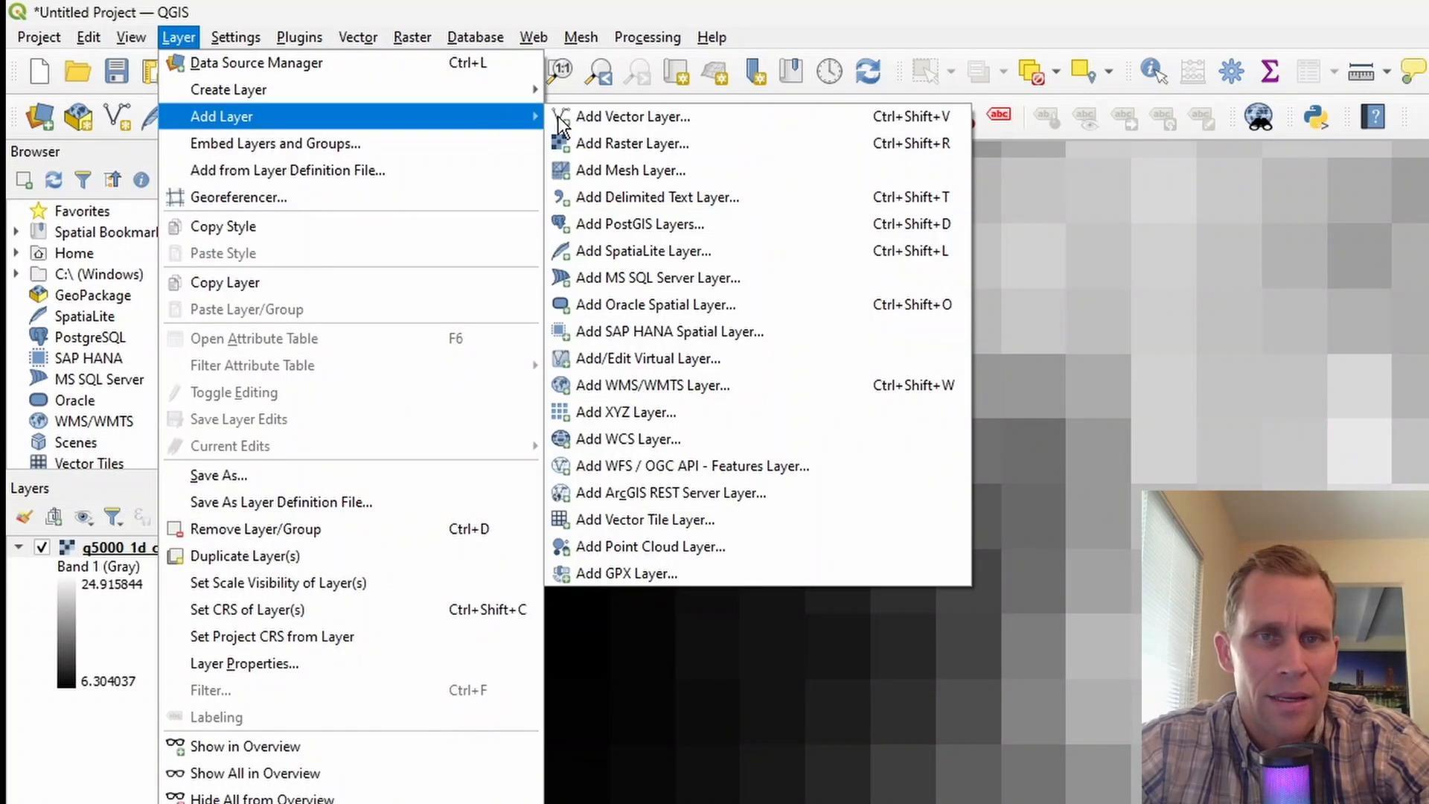
left_click(615, 143)
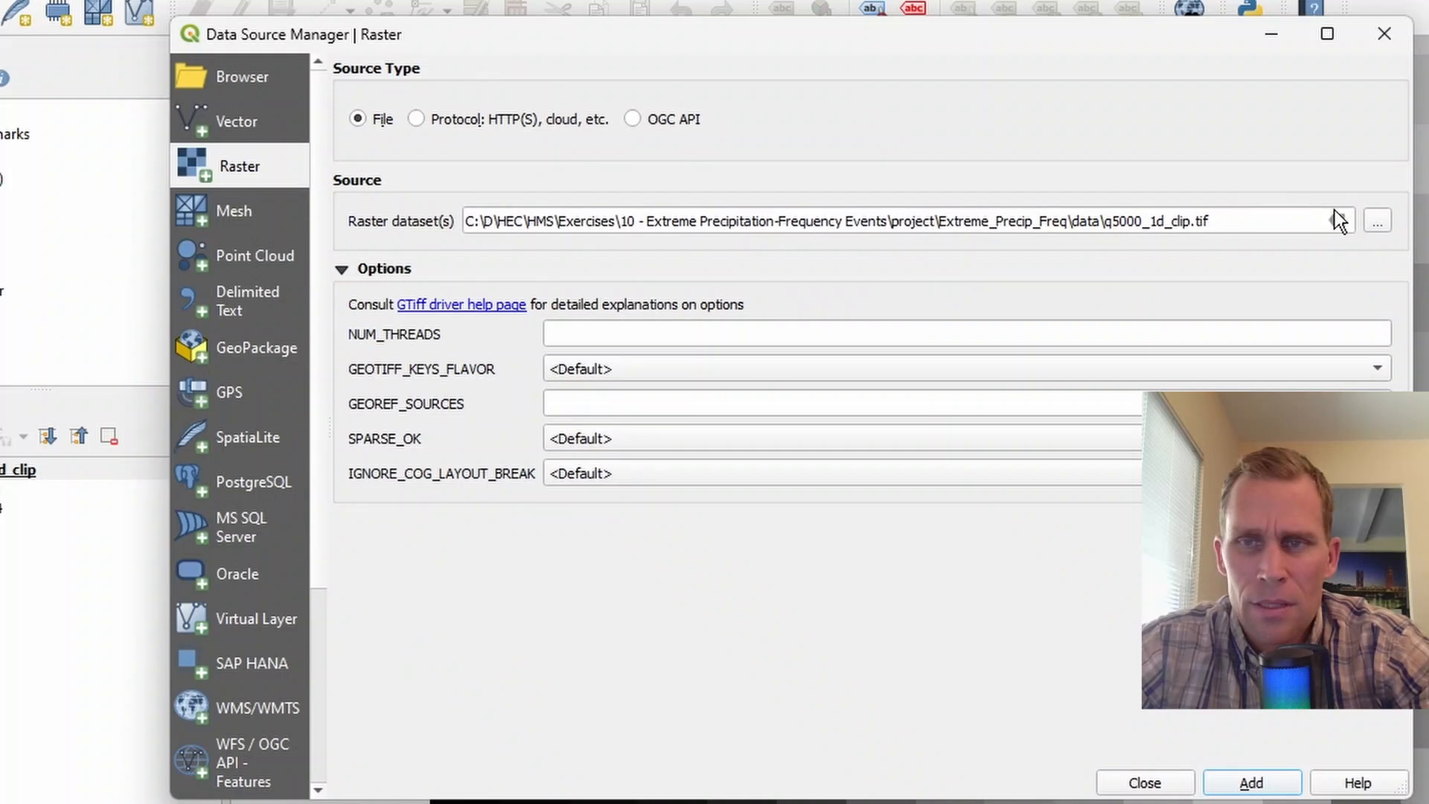
left_click(1375, 221)
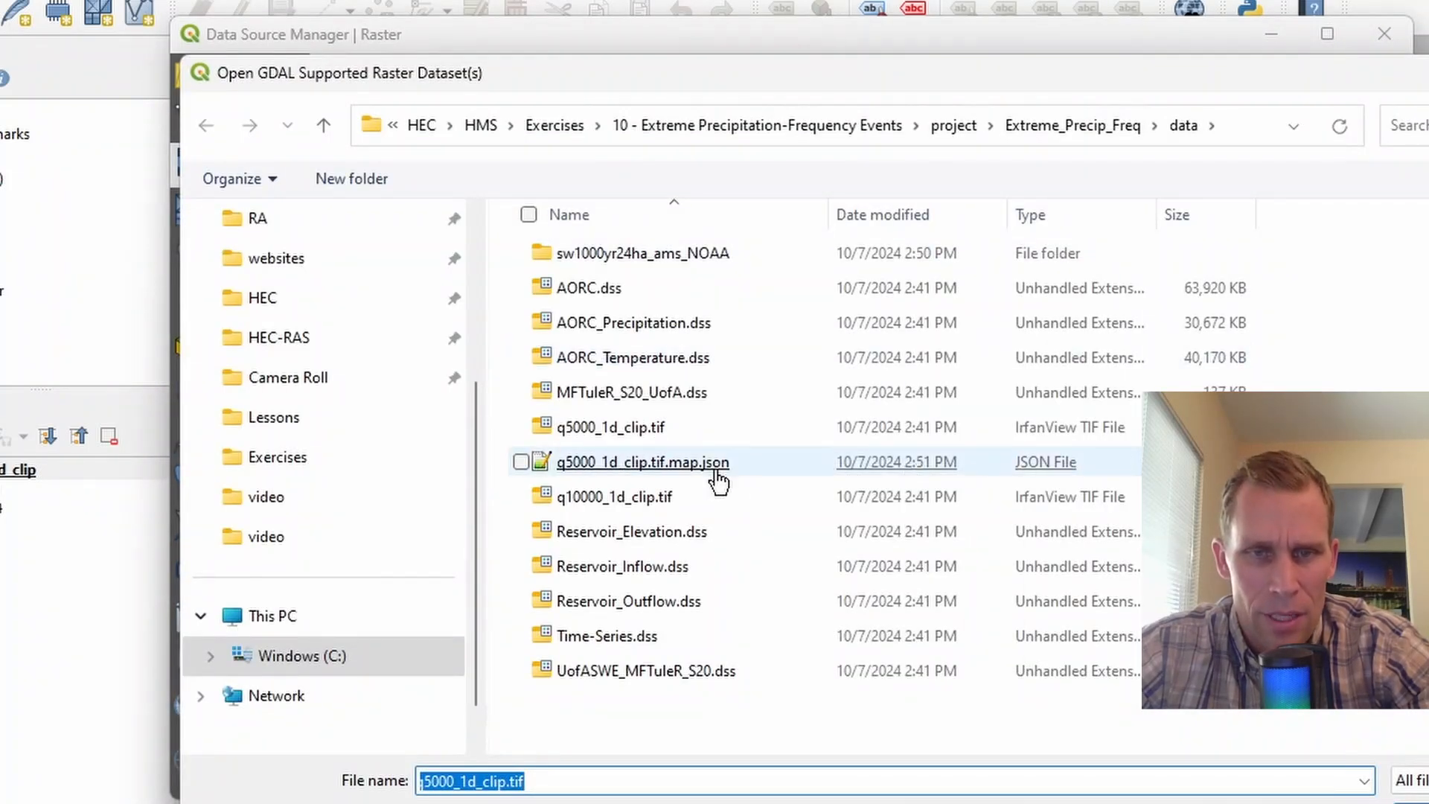
double_click(637, 499)
left_click(1250, 780)
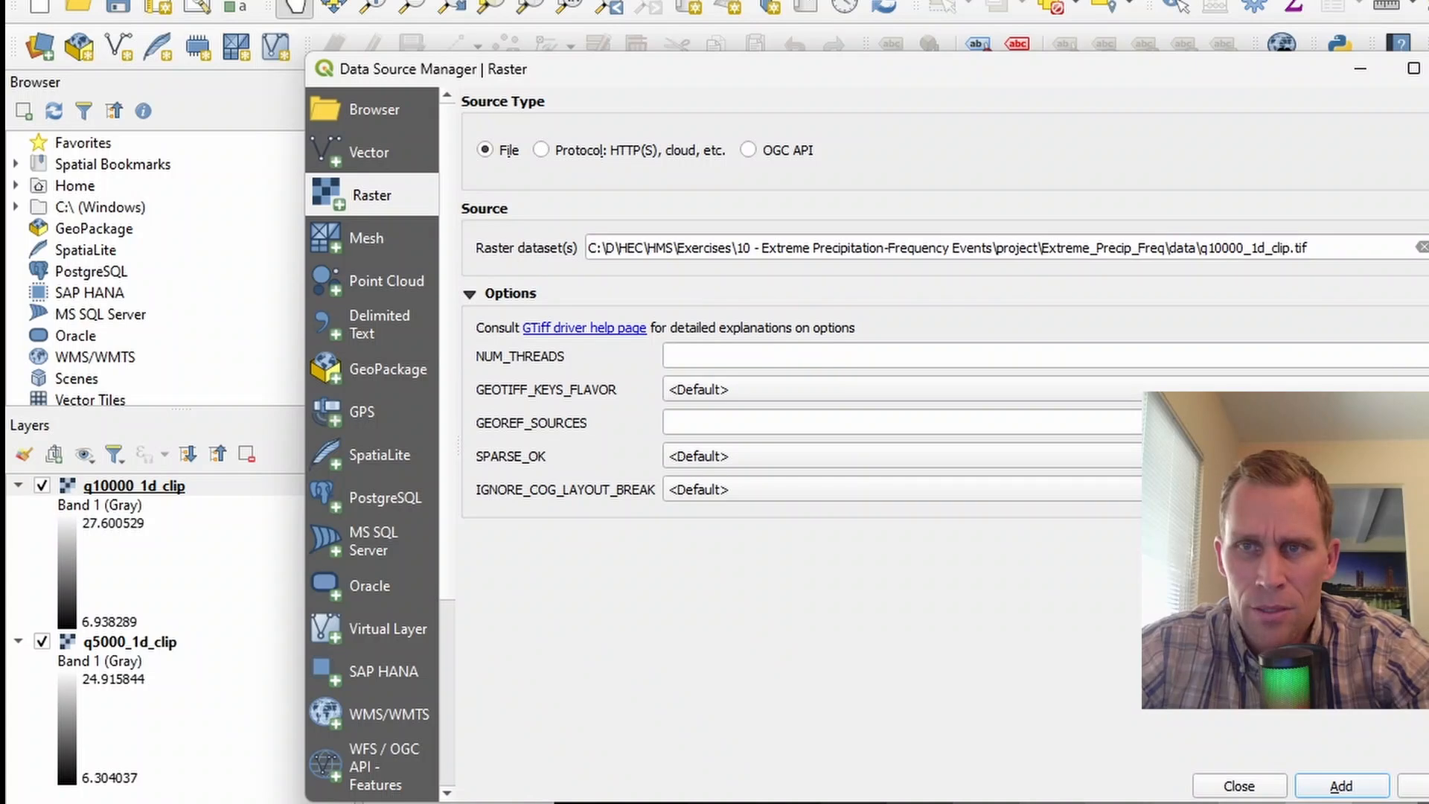
left_click(1428, 69)
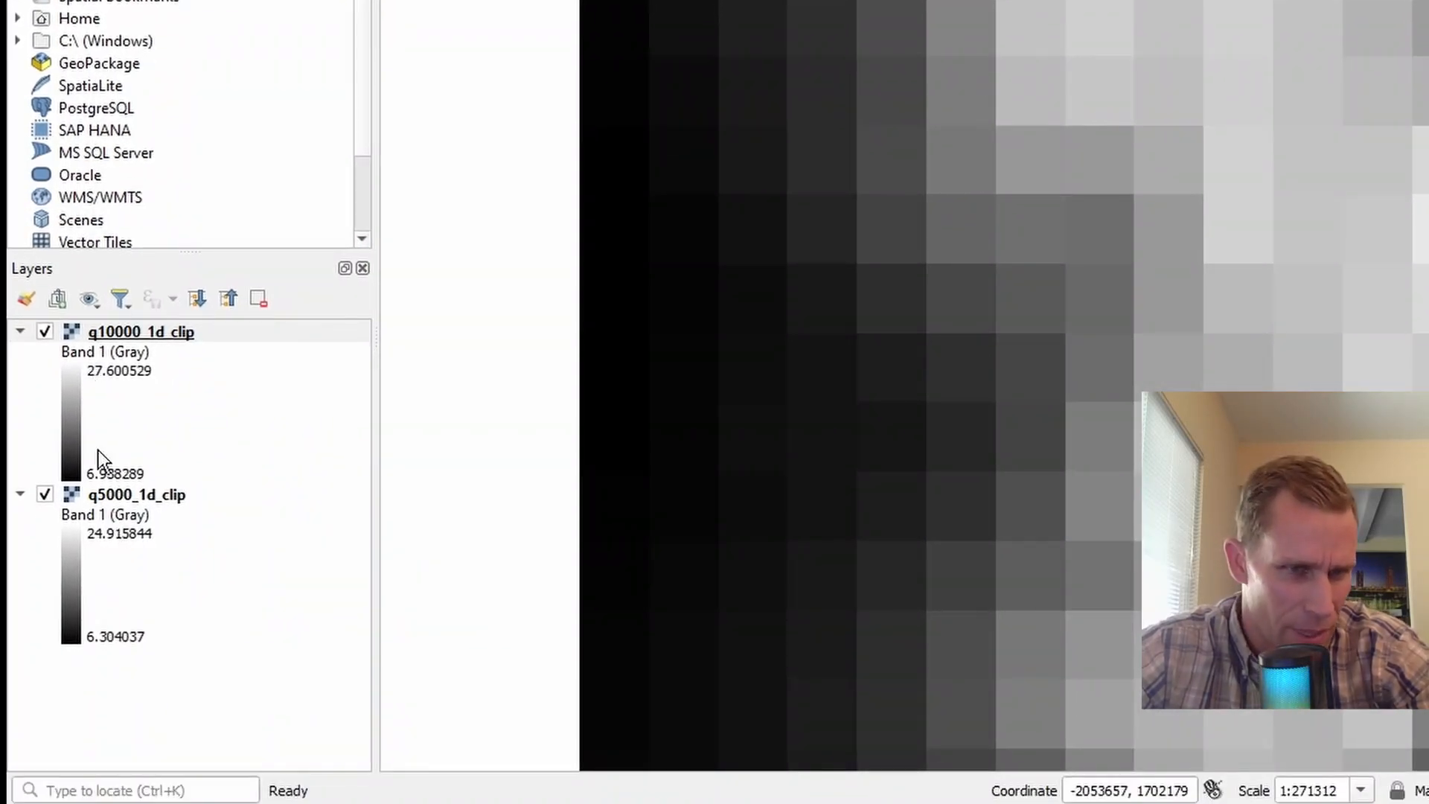
Collapse the legends of both raster layers and move q5000_1d_clip above q10000_1d_clip in the layer order
left_click(122, 333)
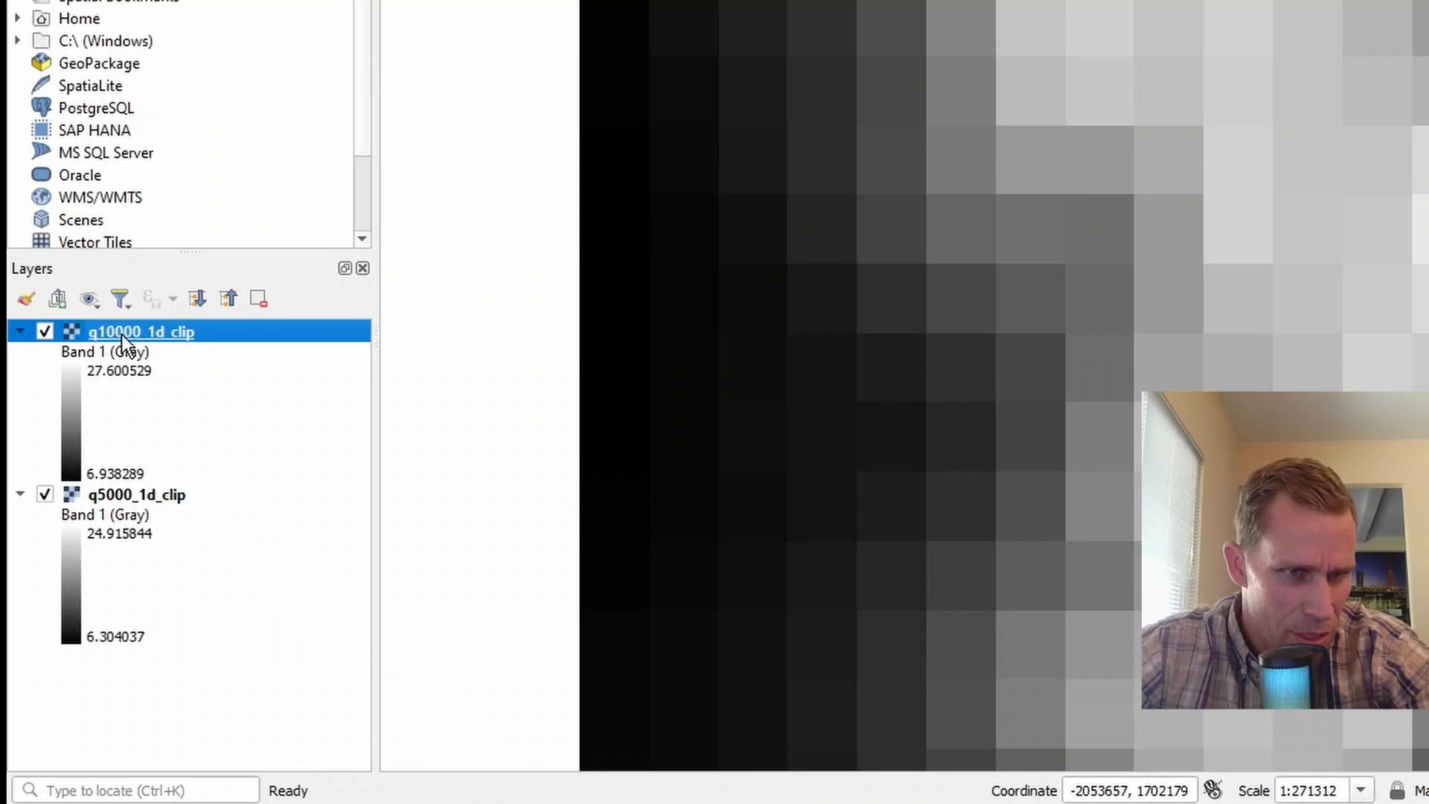
left_click(131, 492)
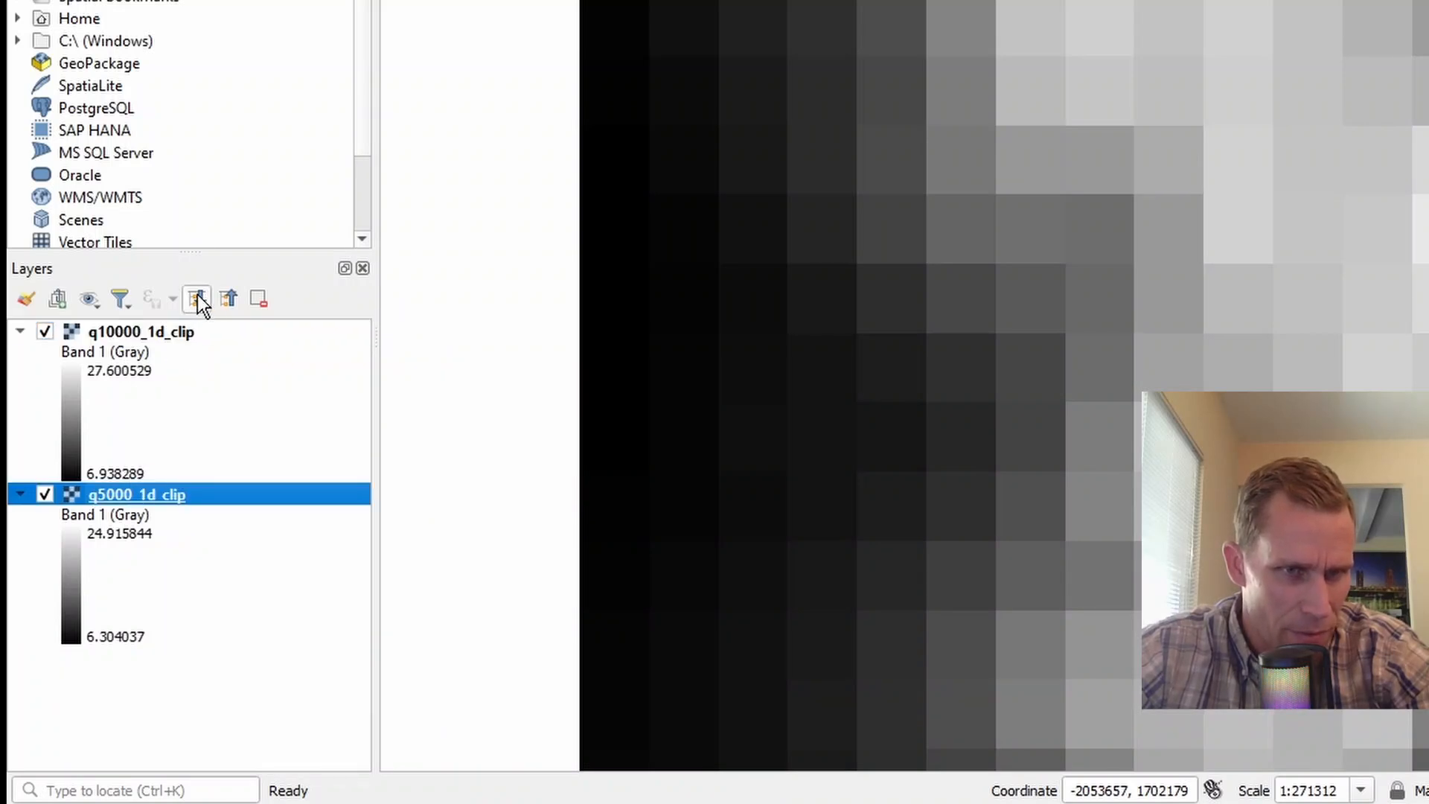
left_click(18, 494)
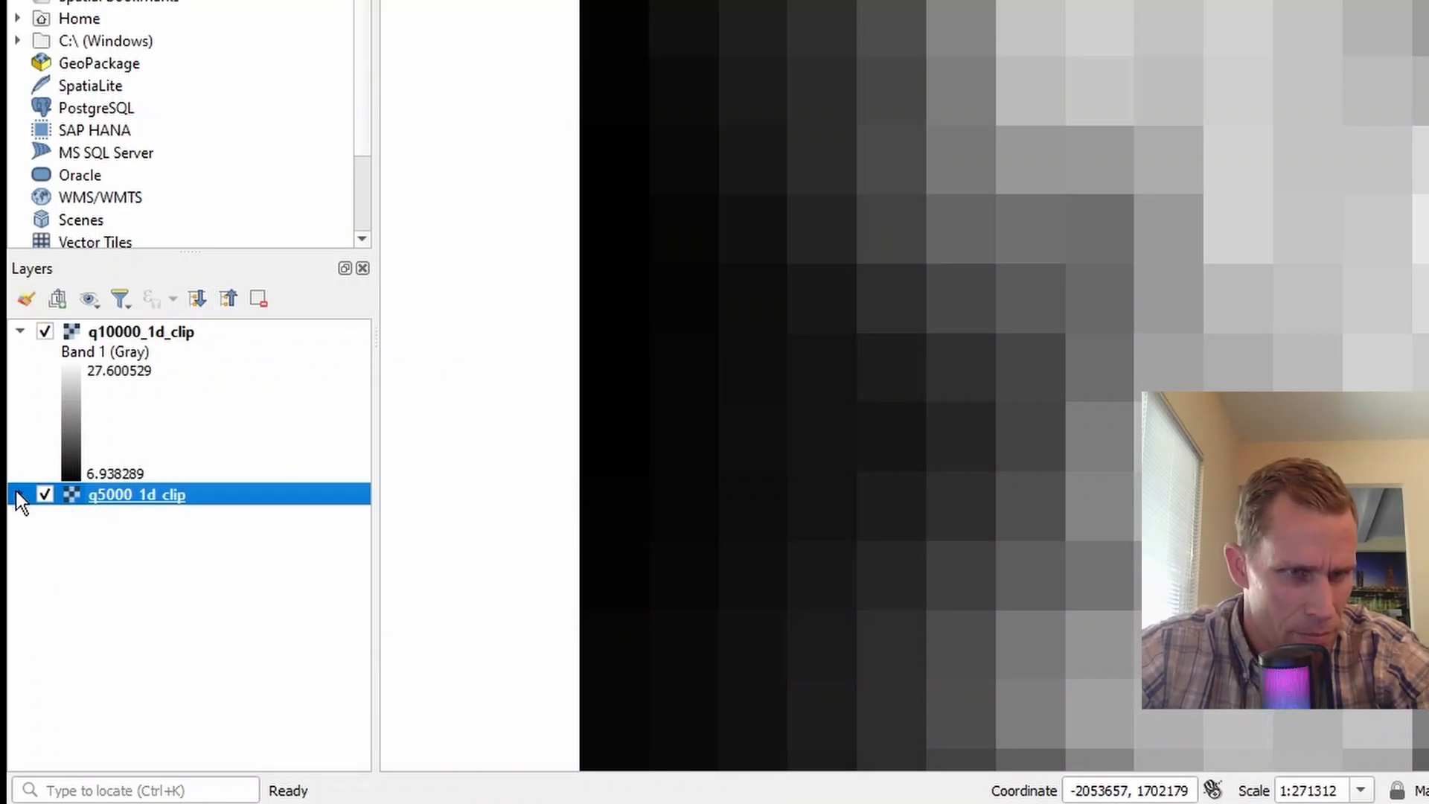
left_click(21, 332)
left_click_drag(123, 351, 159, 333)
left_click_drag(155, 418, 125, 429)
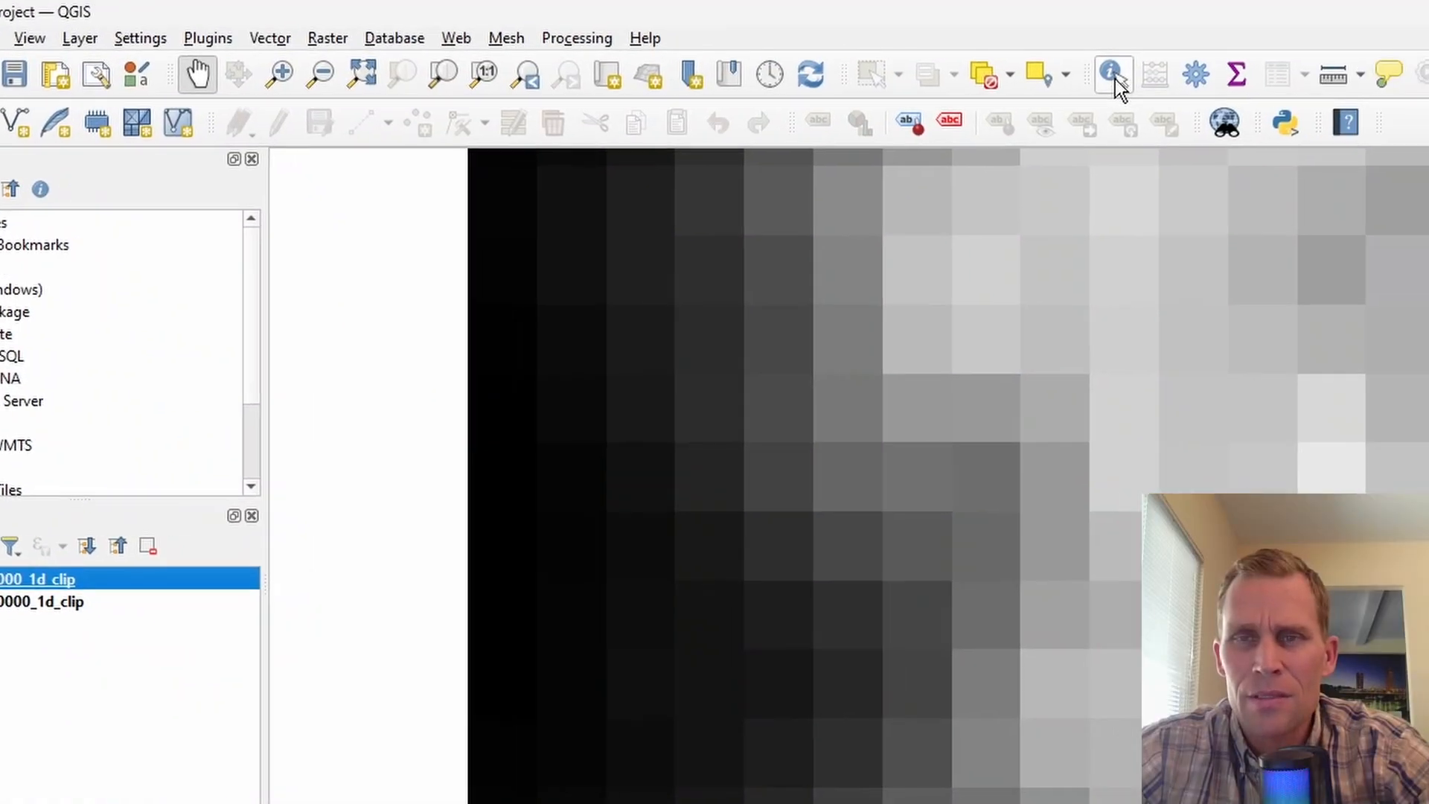
Identify the cell value of the q5000_1d_clip raster near its western edge with the Identify Features tool
left_click(1227, 83)
left_click(50, 604)
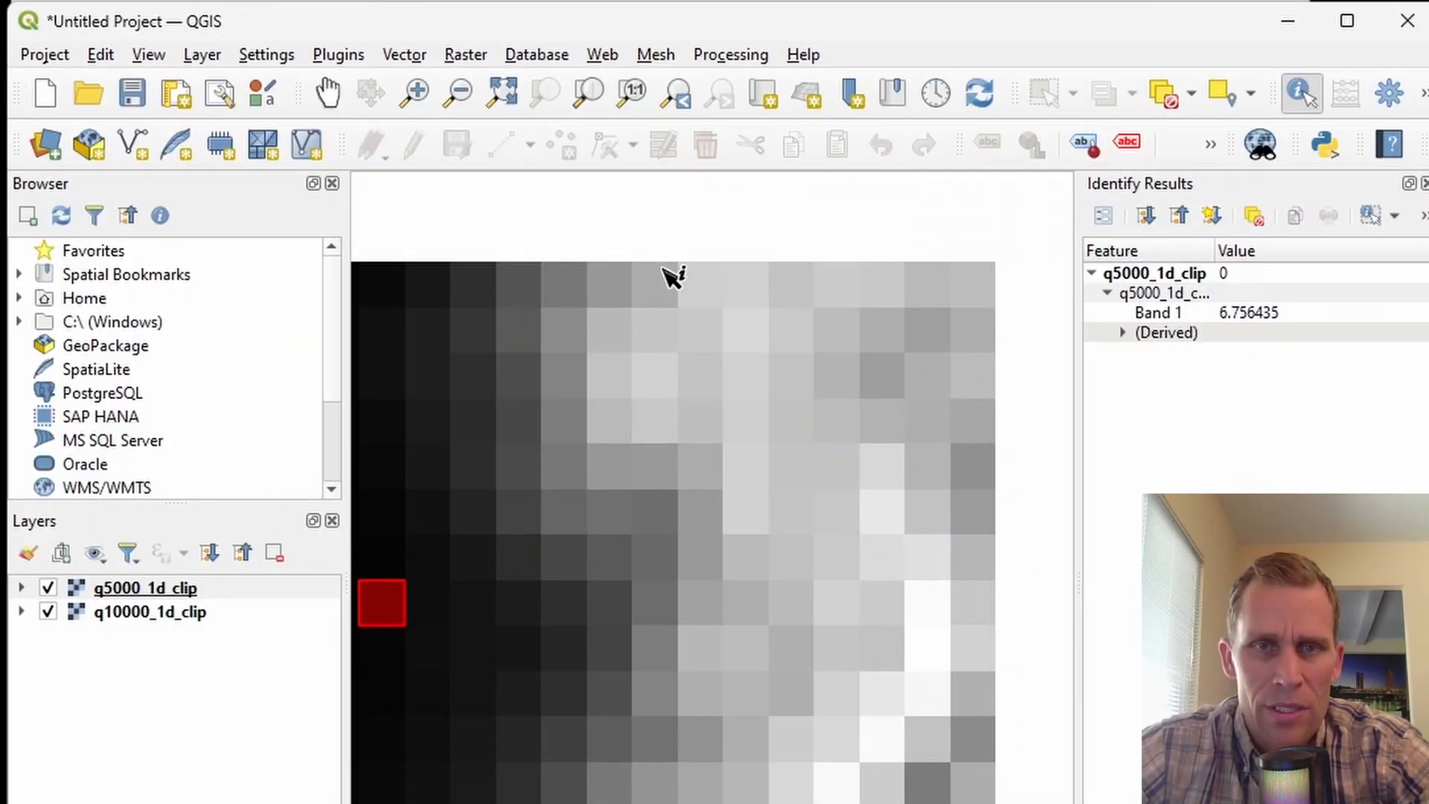
scroll(623, 378, "down", 1)
scroll(582, 459, "up", 2)
scroll(583, 459, "down", 1)
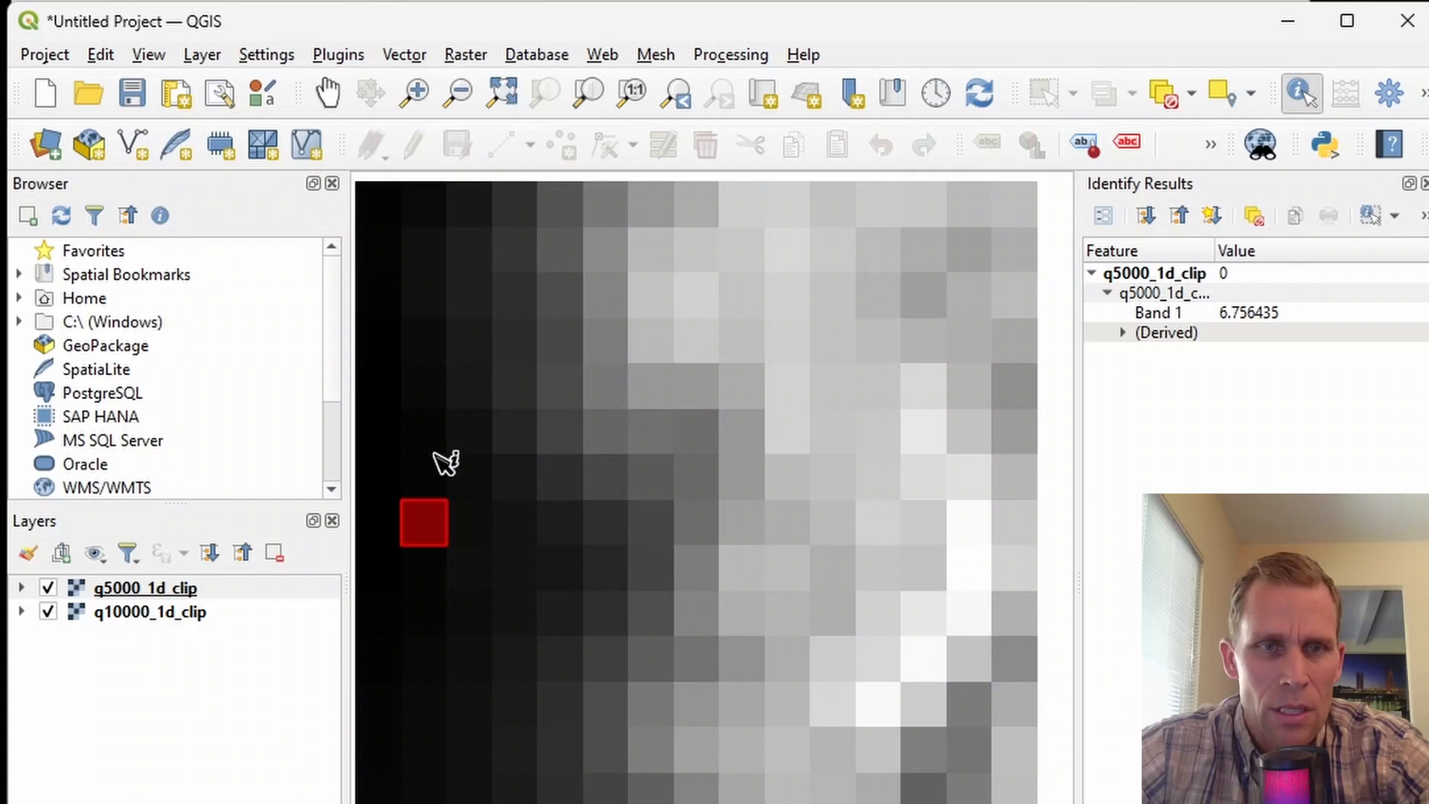
Identify q5000_1d_clip cell values at the western edge, in the middle and at the bright cells near the eastern edge
left_click(384, 476)
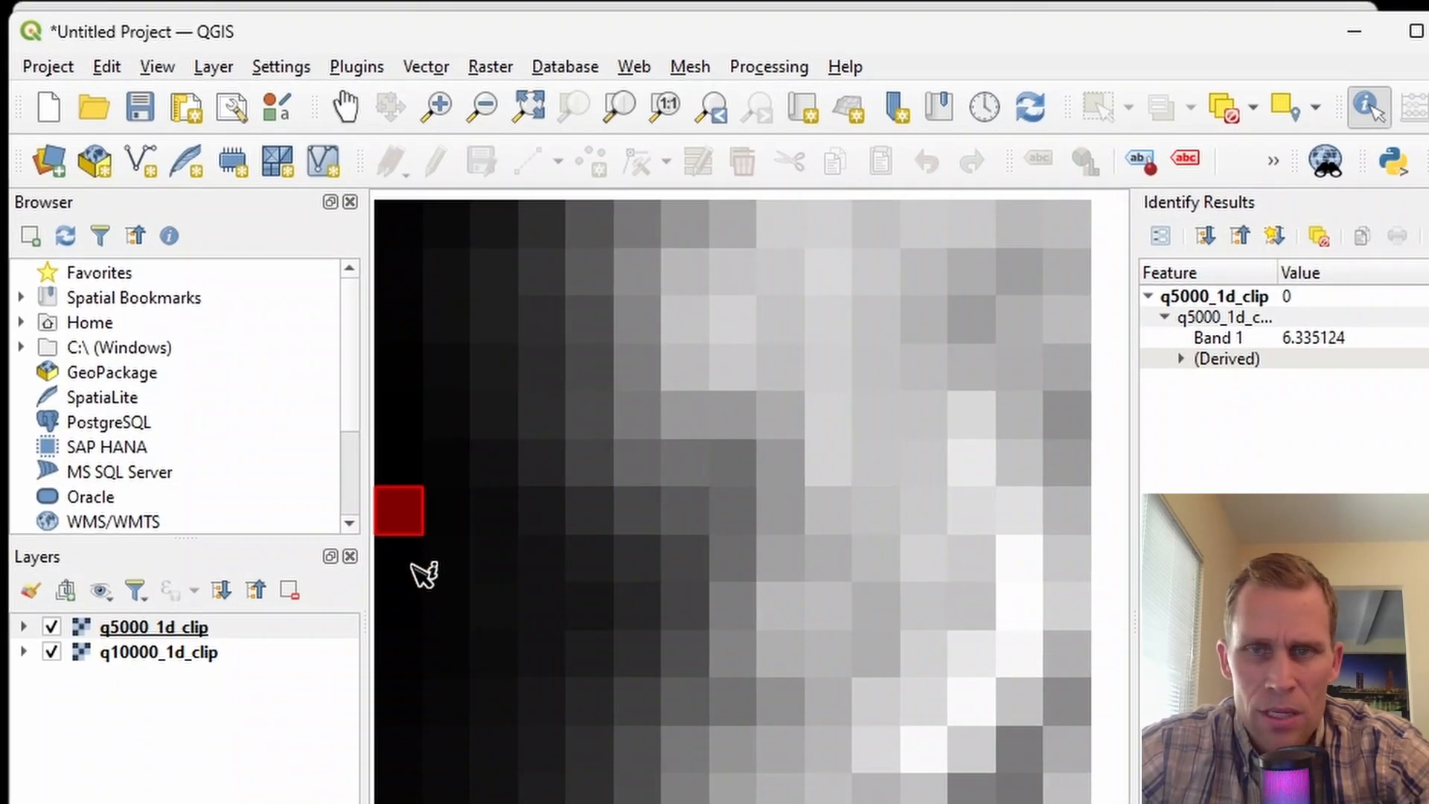
left_click(393, 528)
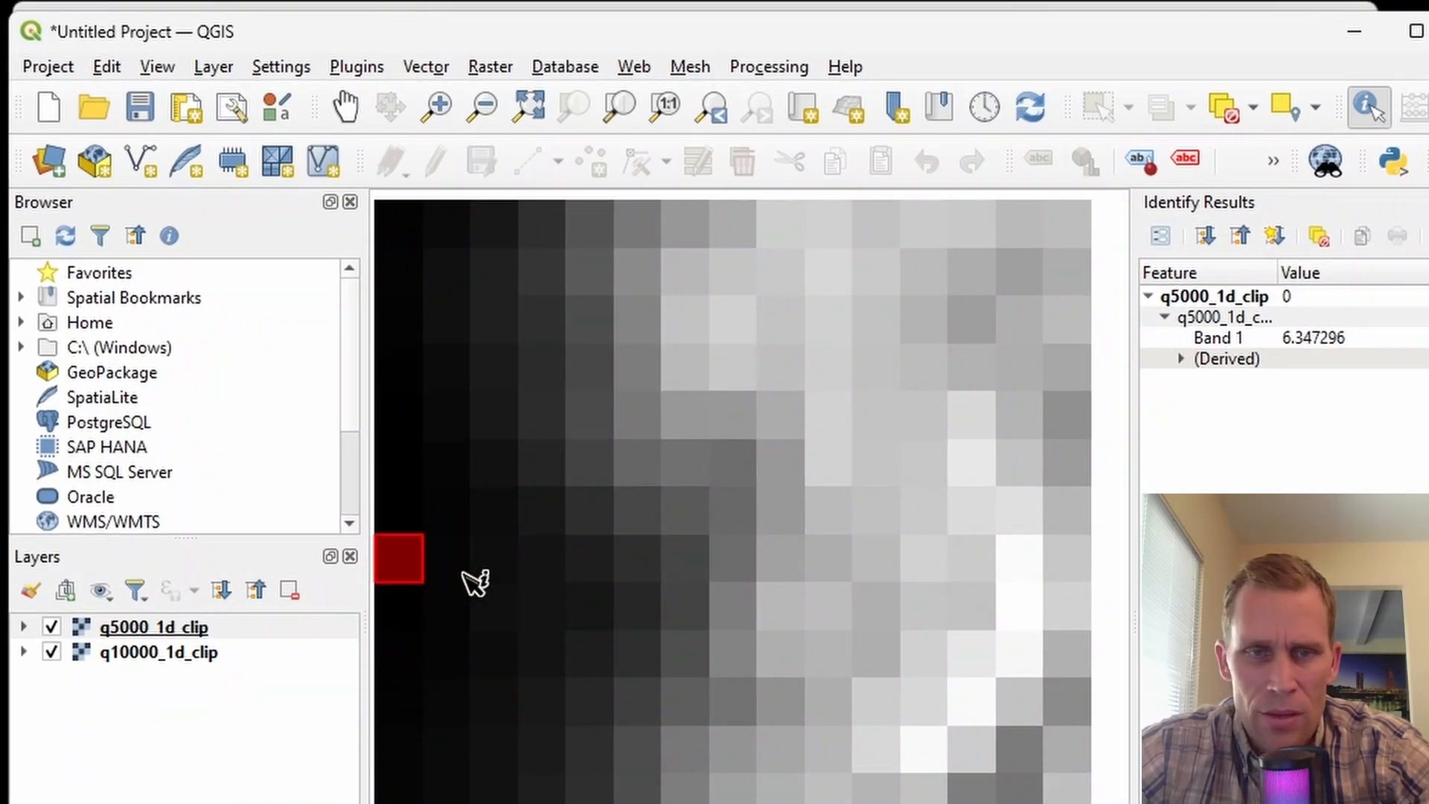
left_click(739, 567)
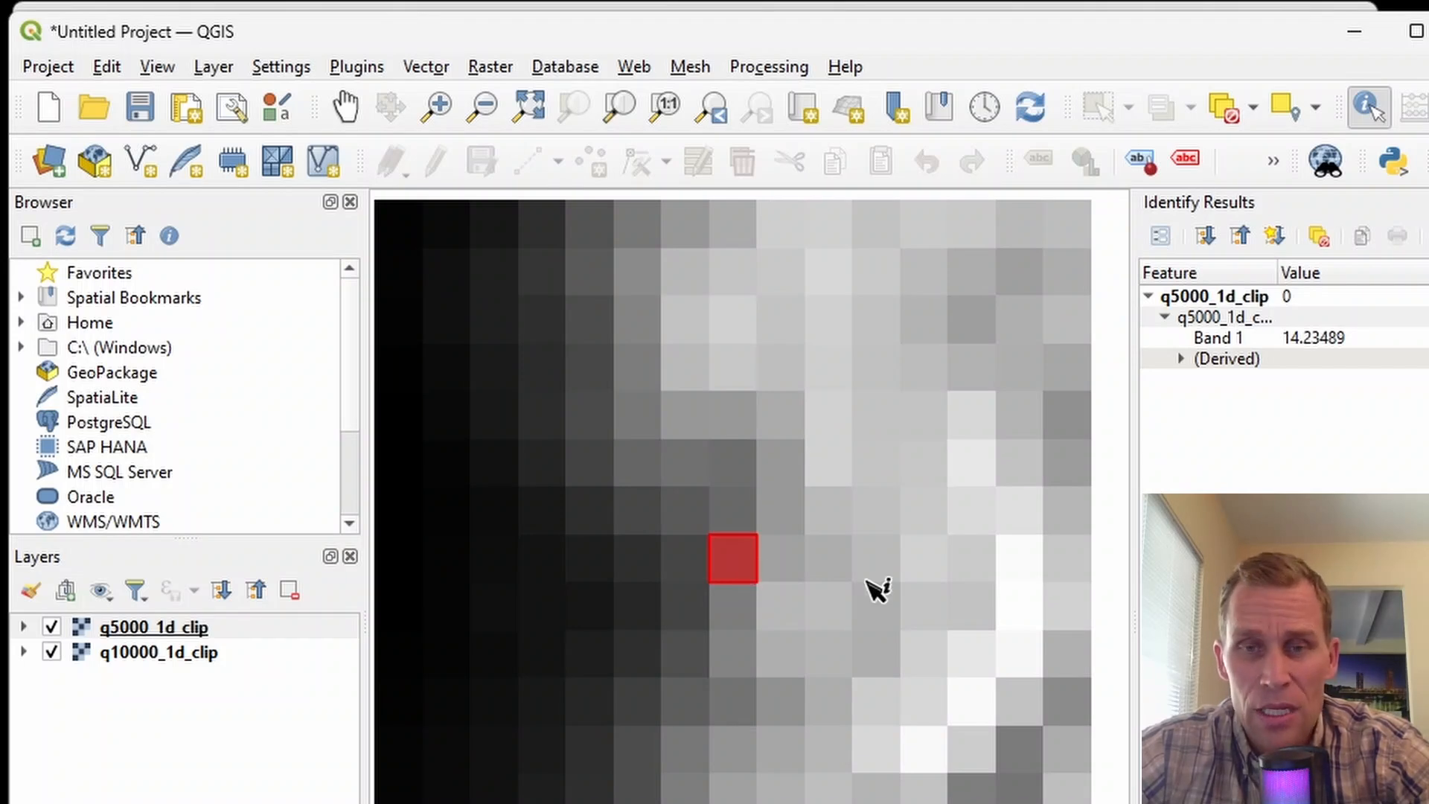
left_click(1038, 567)
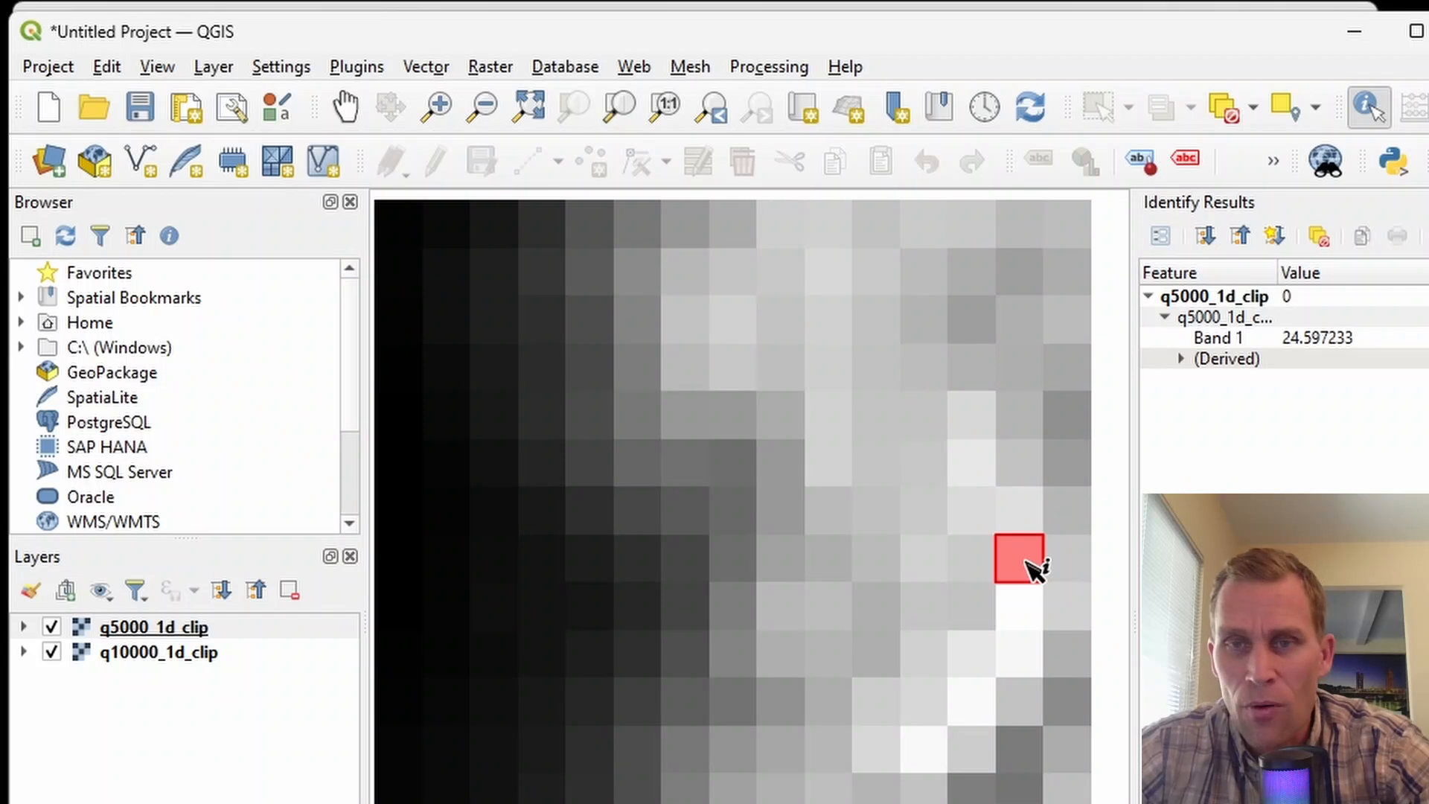
Examine the Band 1 statistics, particularly the mean, in the q5000_1d_clip layer properties, and close the properties
right_click(157, 627)
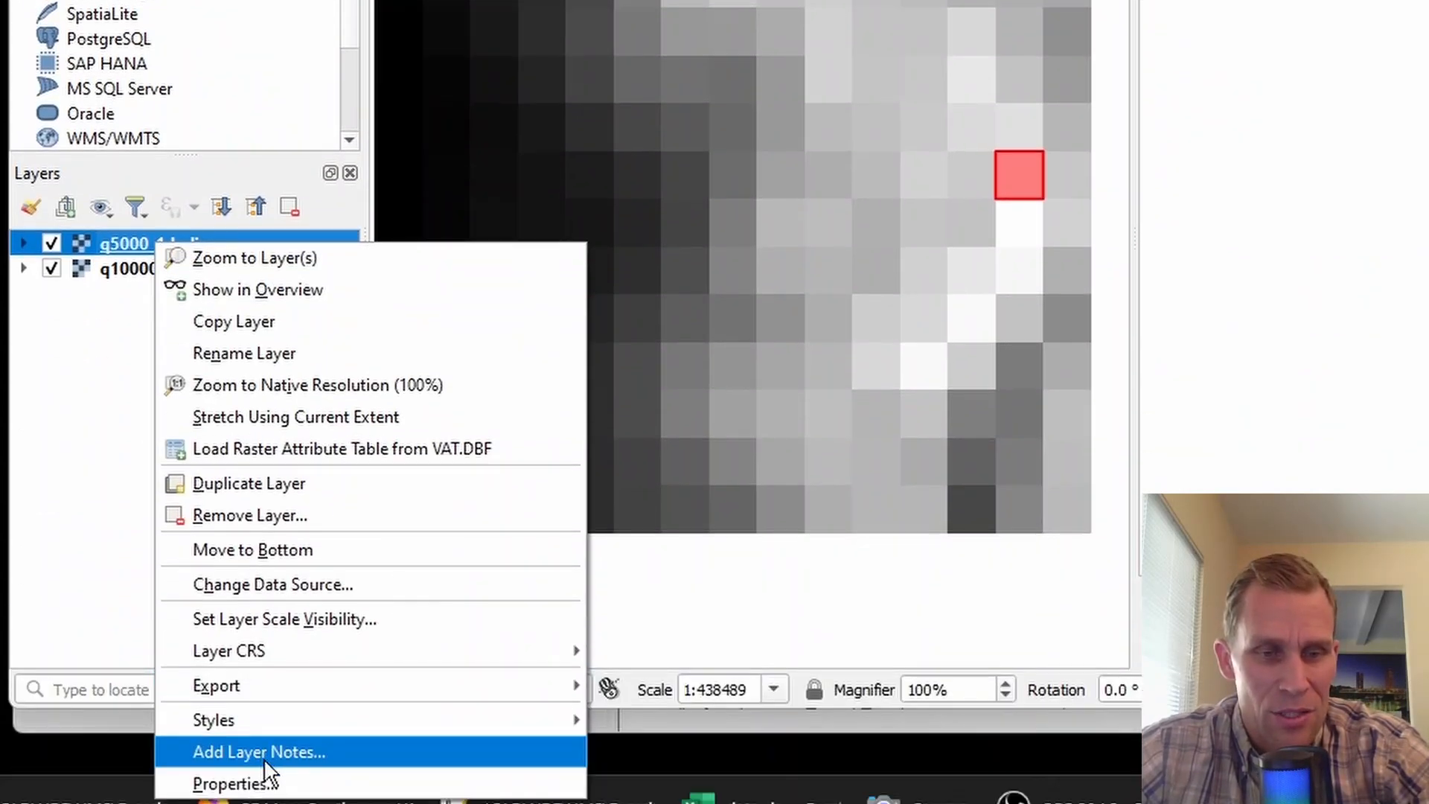
left_click(267, 776)
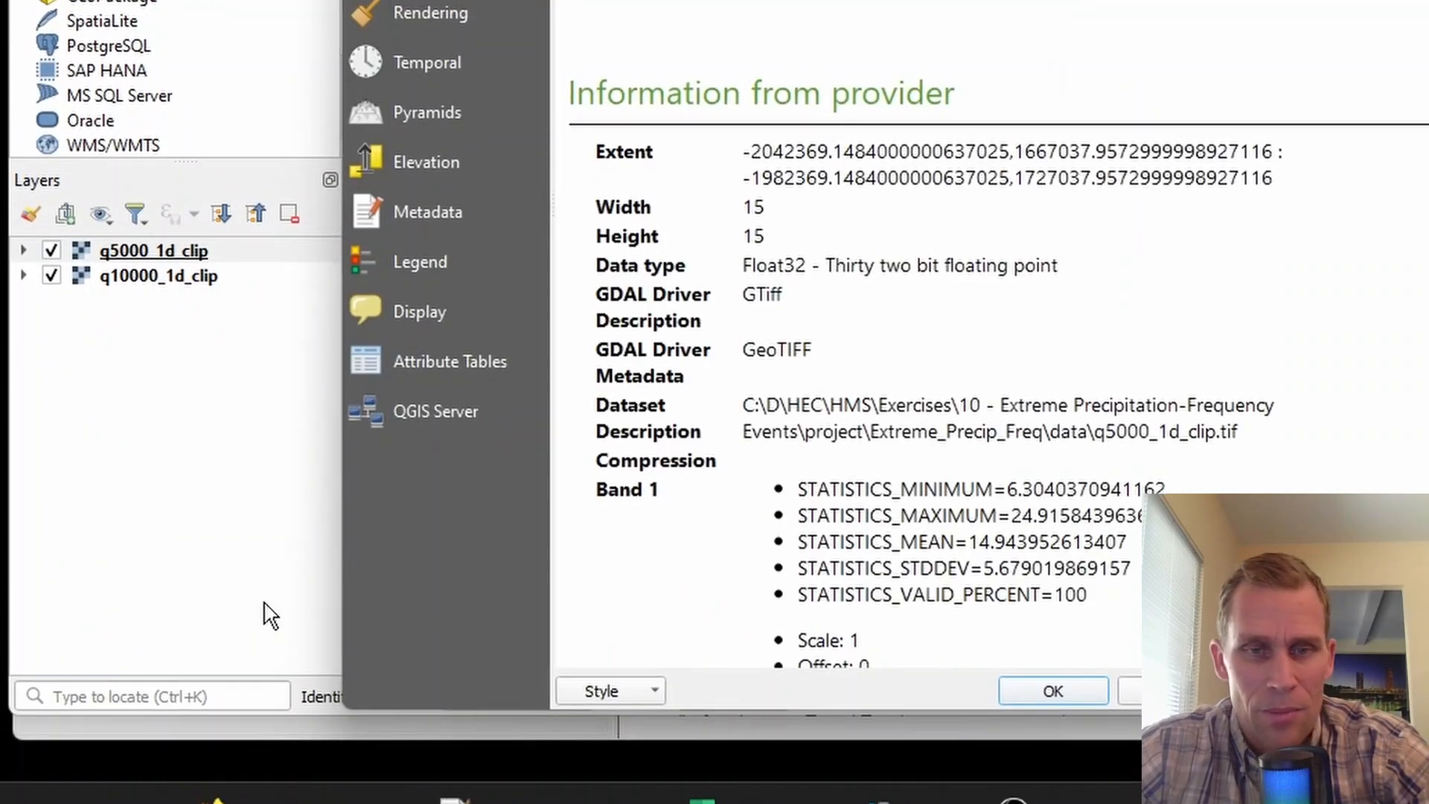
scroll(817, 483, "down", 3)
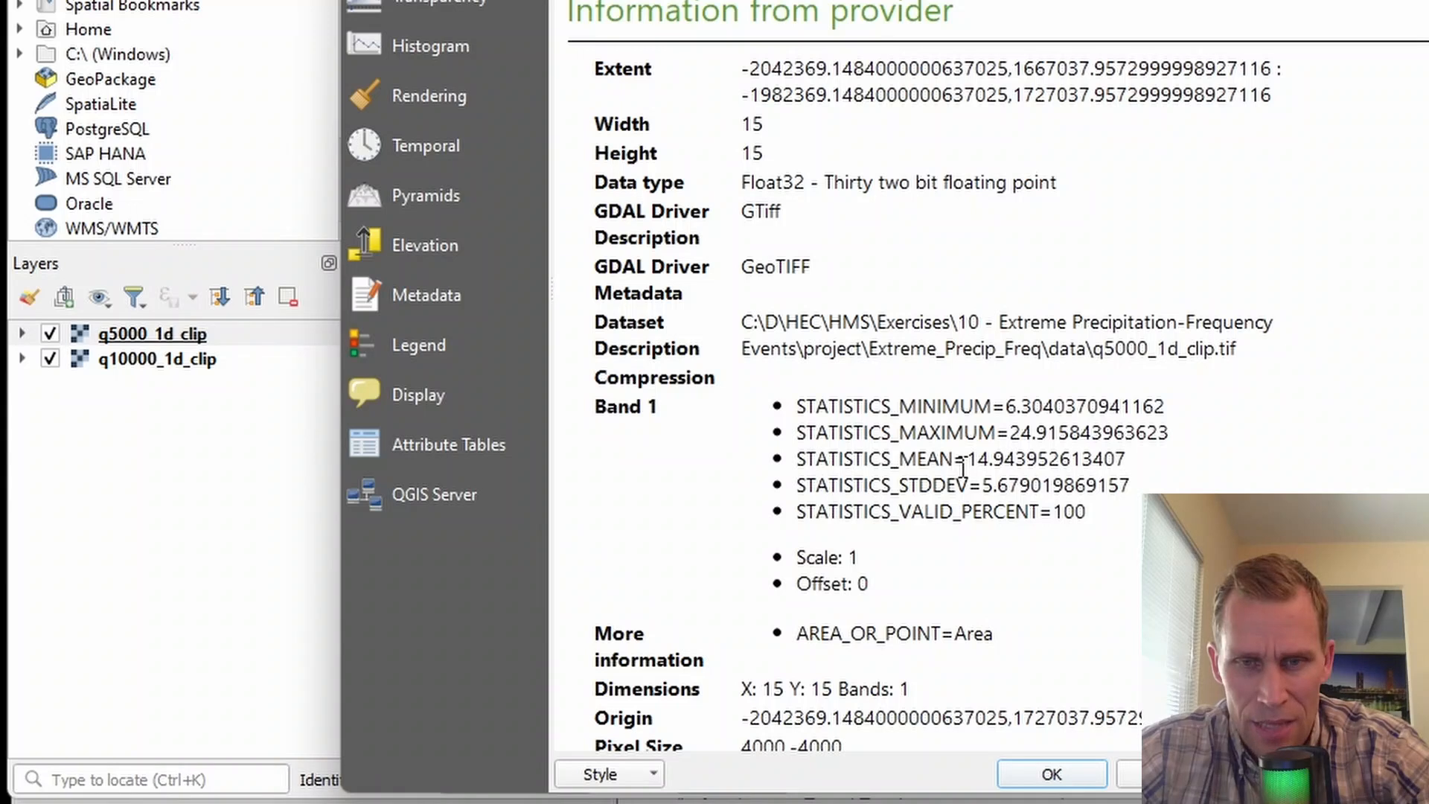
left_click_drag(983, 457, 1132, 459)
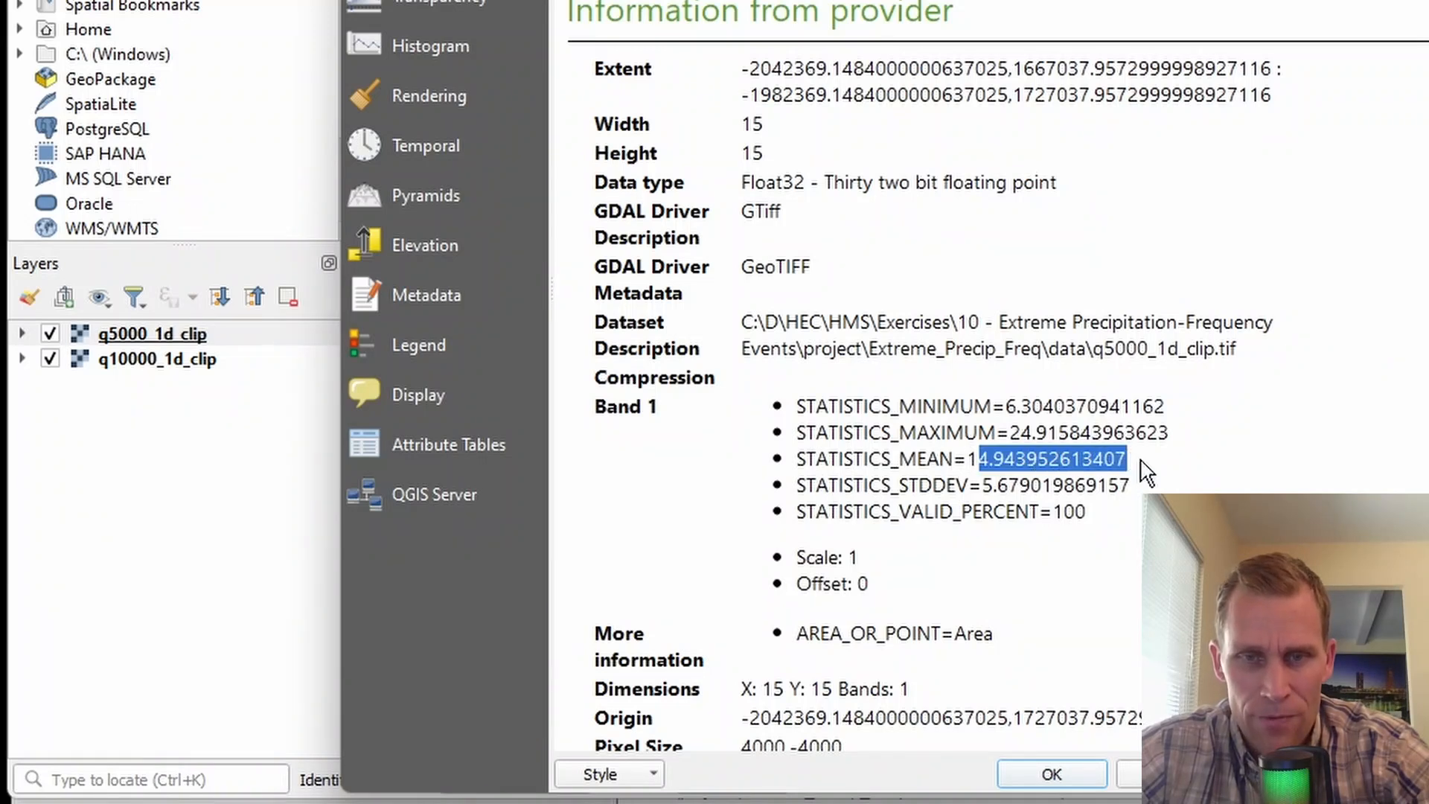
left_click(1139, 458)
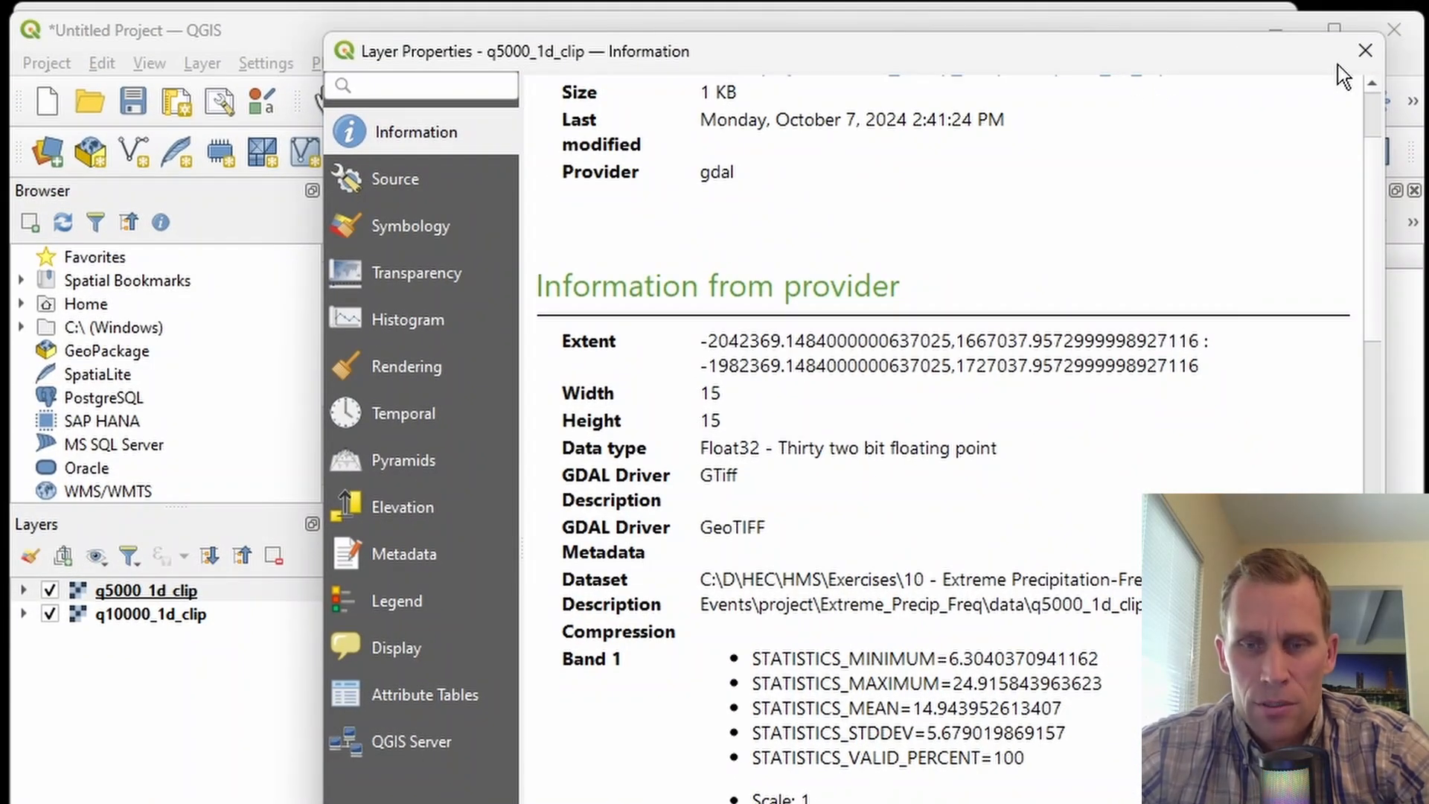
left_click(1365, 50)
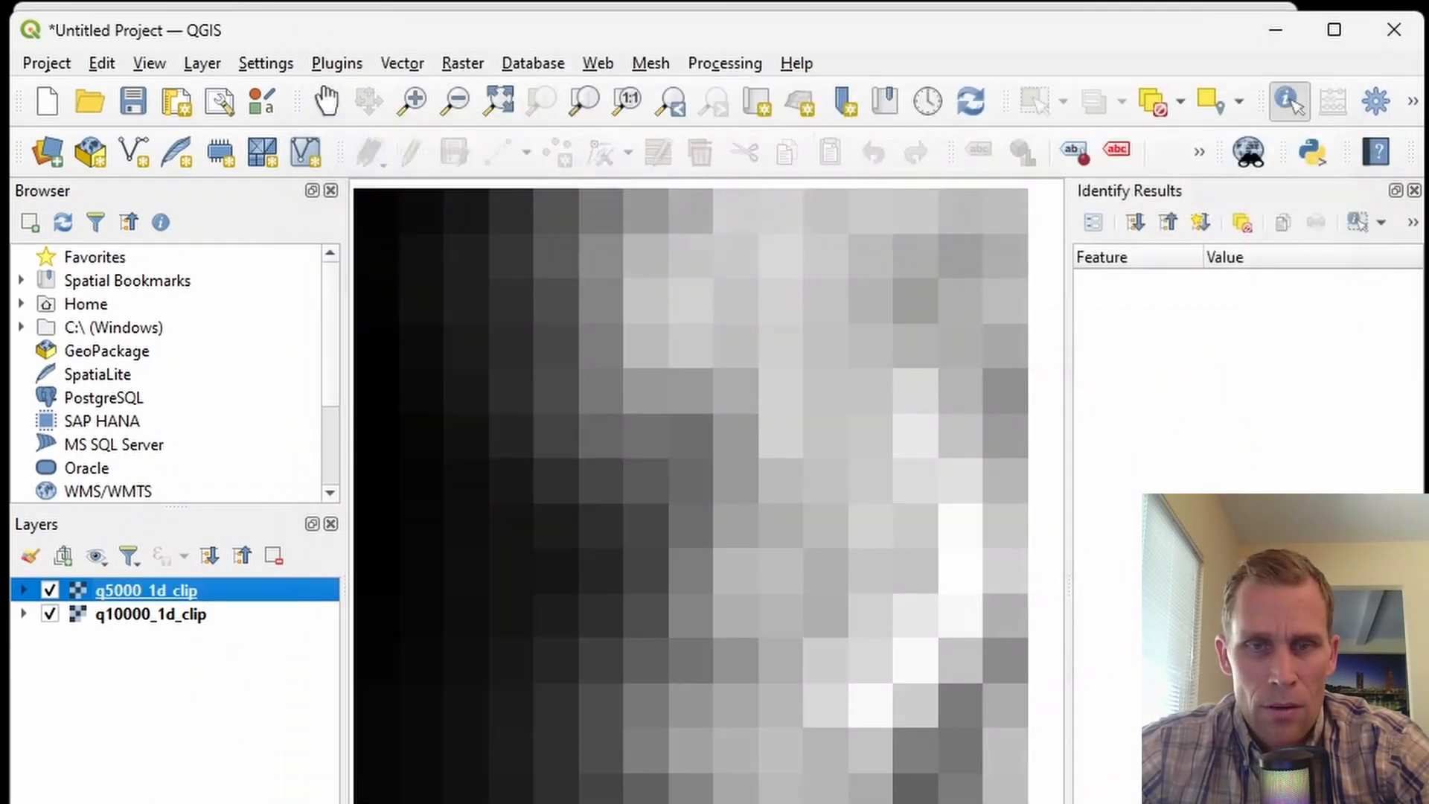
Identify q10000_1d_clip cell values at the western edge, in the middle and at two bright cells near the eastern edge
left_click(103, 617)
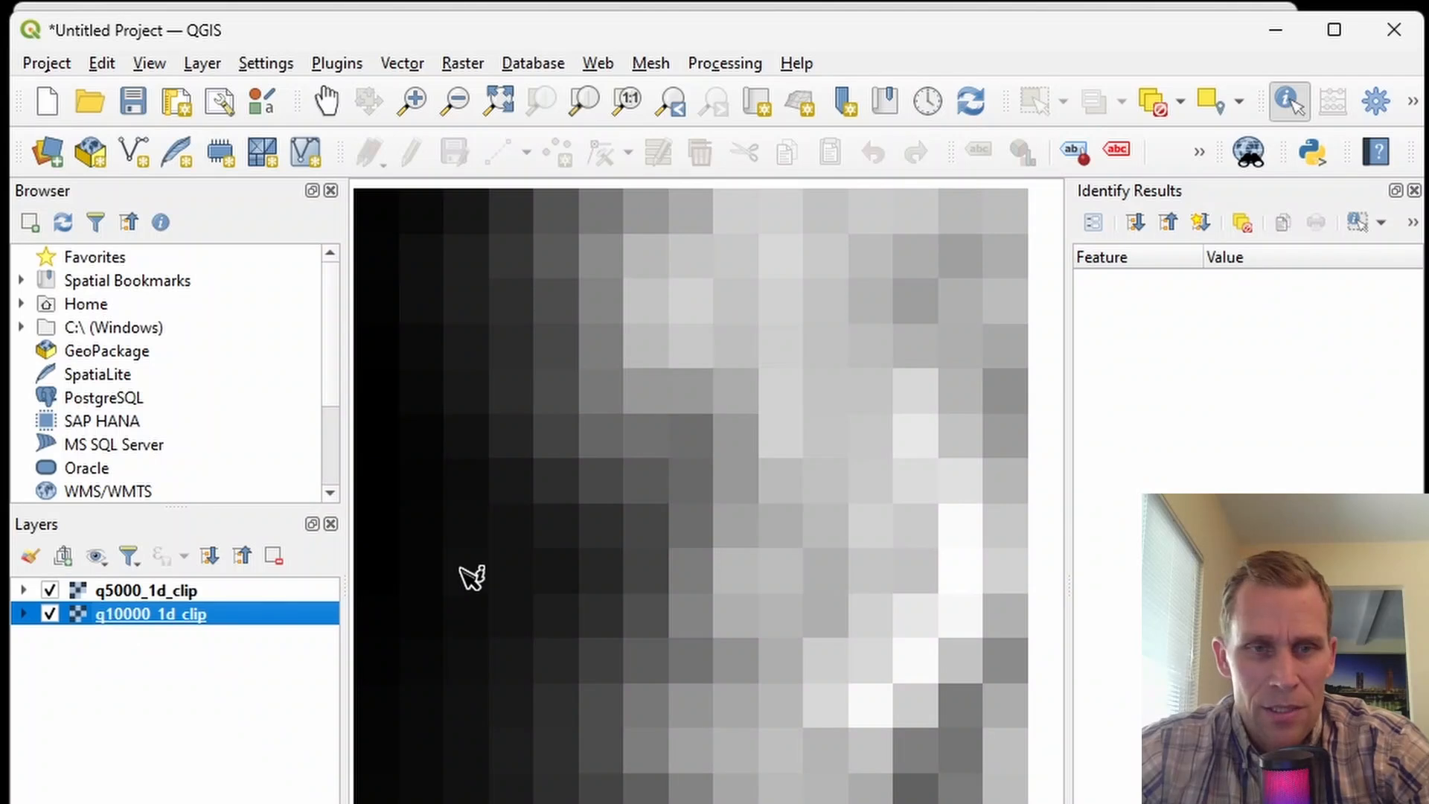
left_click(390, 554)
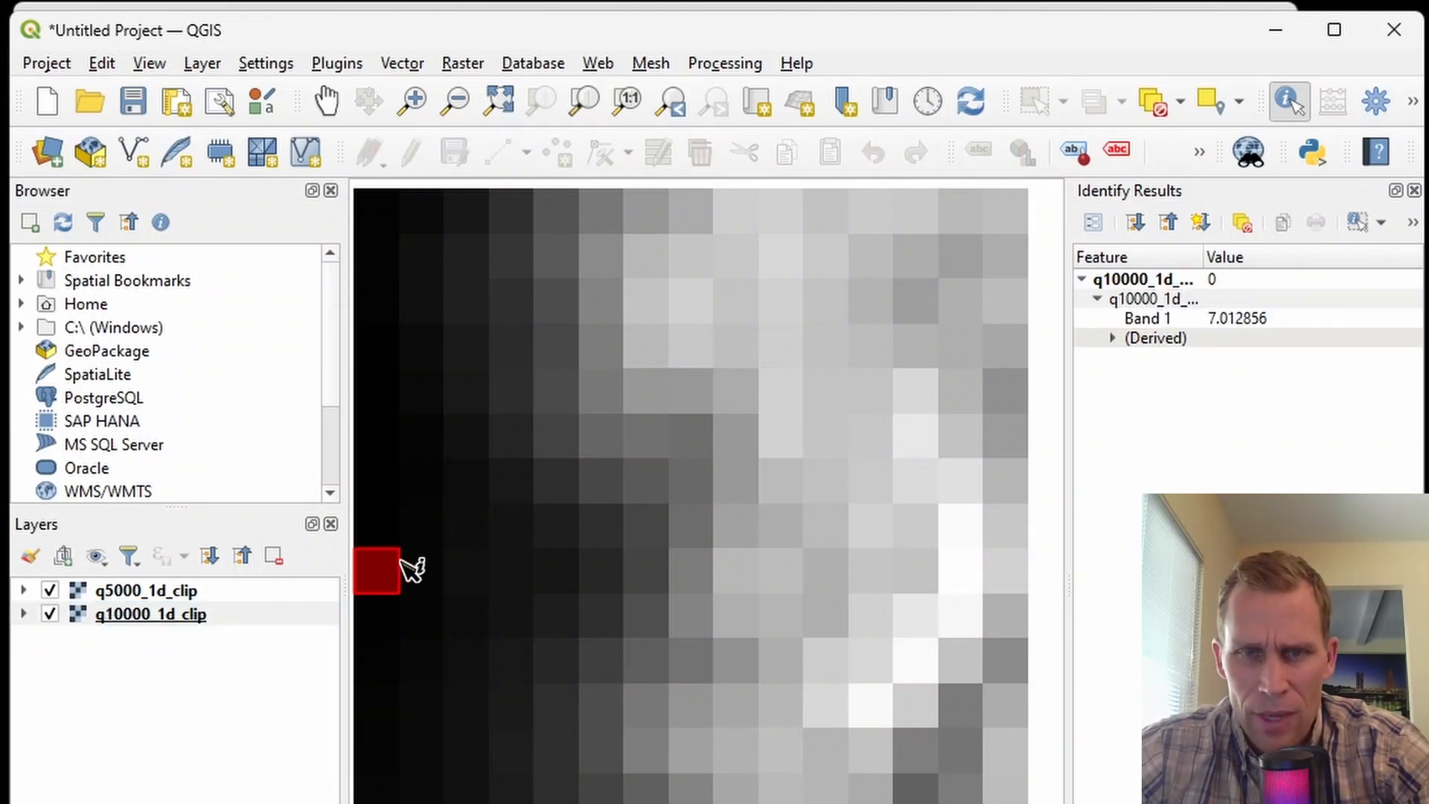
left_click(743, 576)
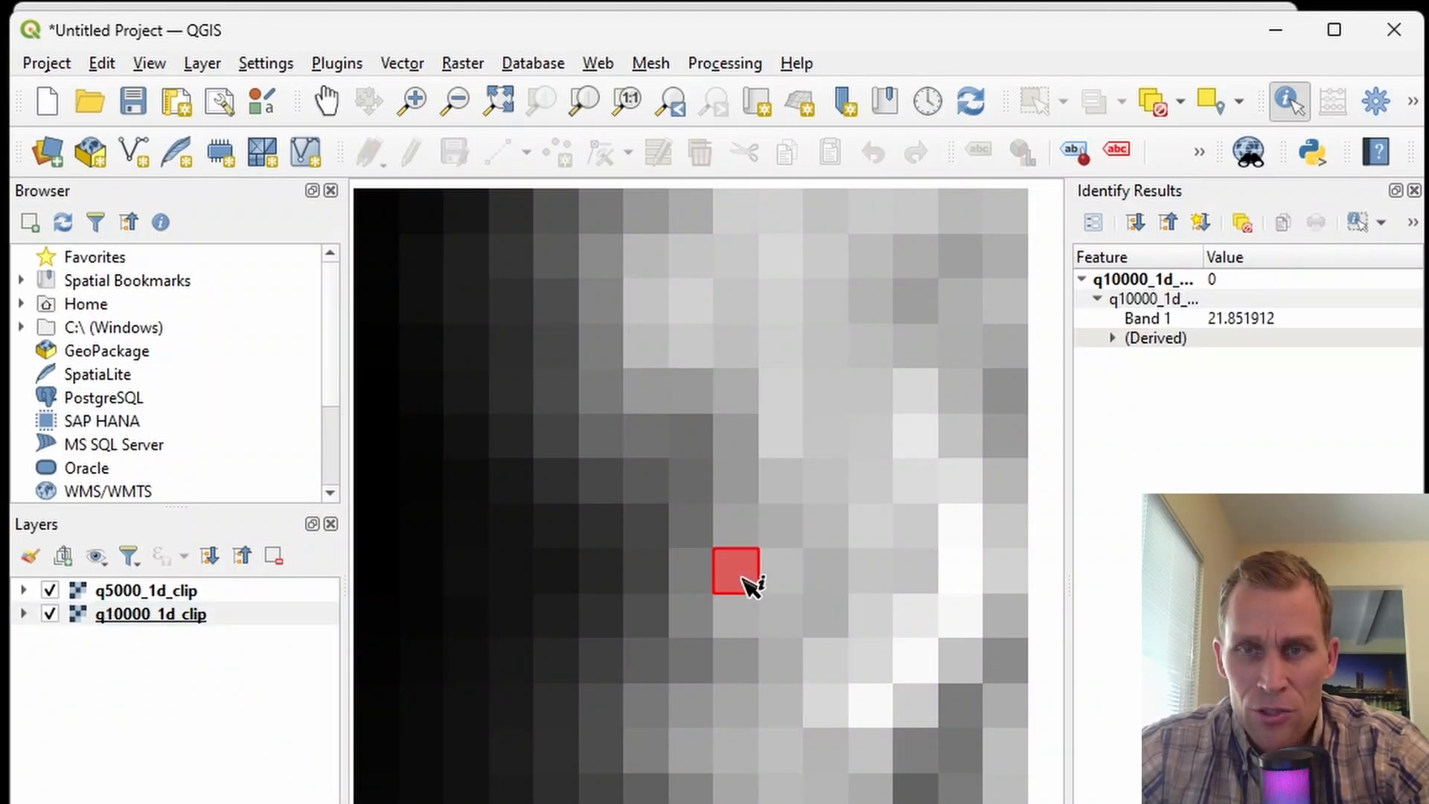
left_click(973, 573)
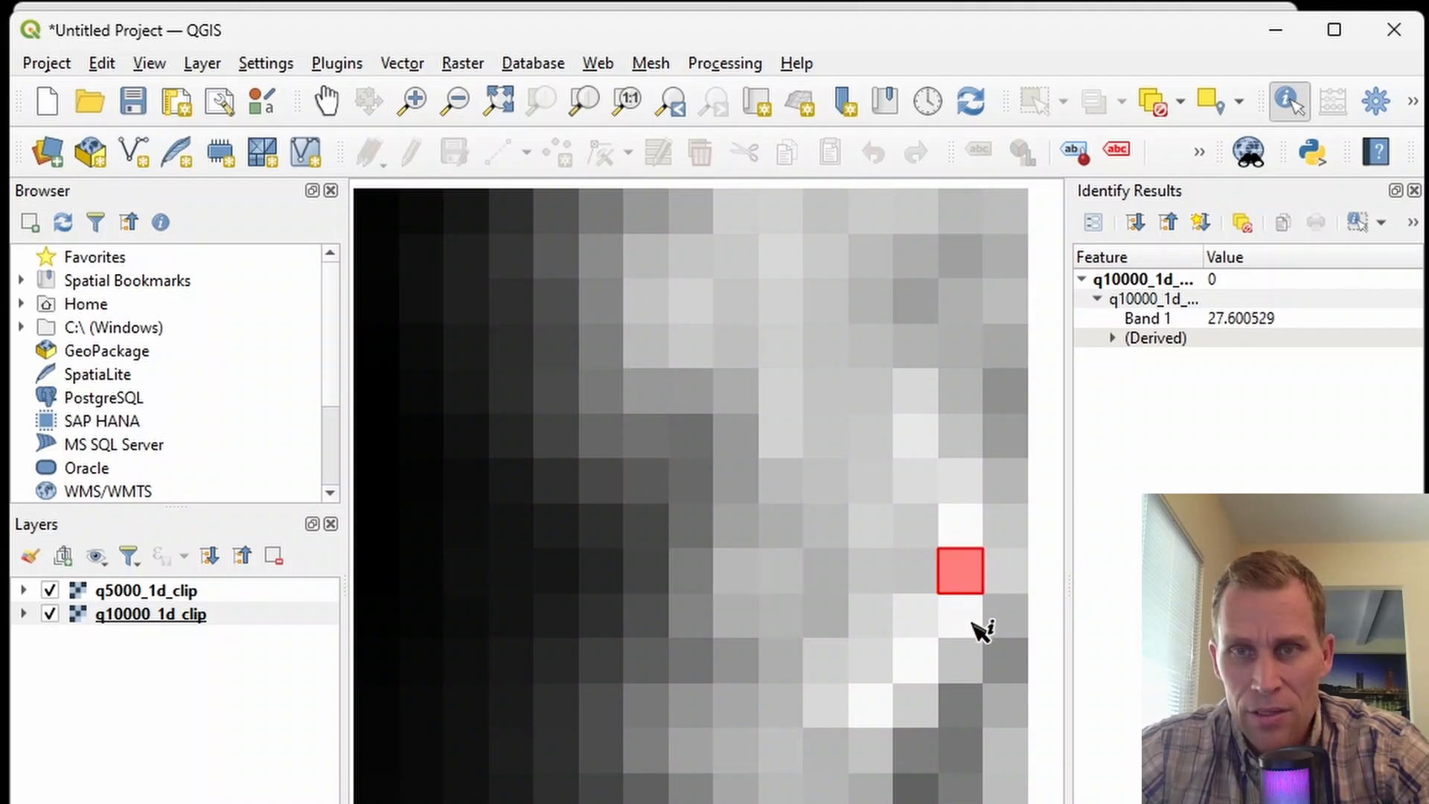
left_click(967, 527)
Examine the Band 1 mean in the q10000_1d_clip layer properties, and close the properties
right_click(155, 615)
left_click(224, 802)
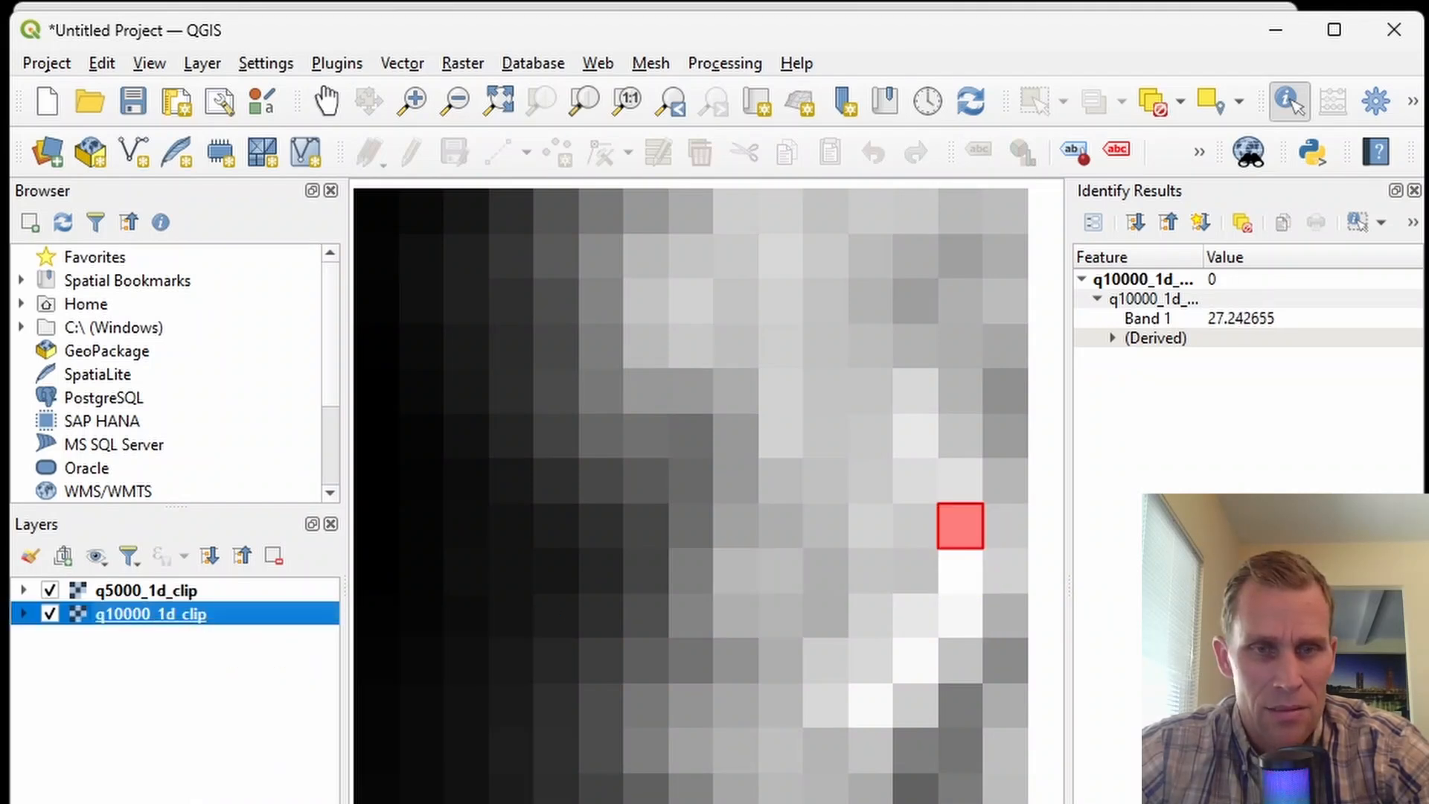
scroll(817, 747, "down", 2)
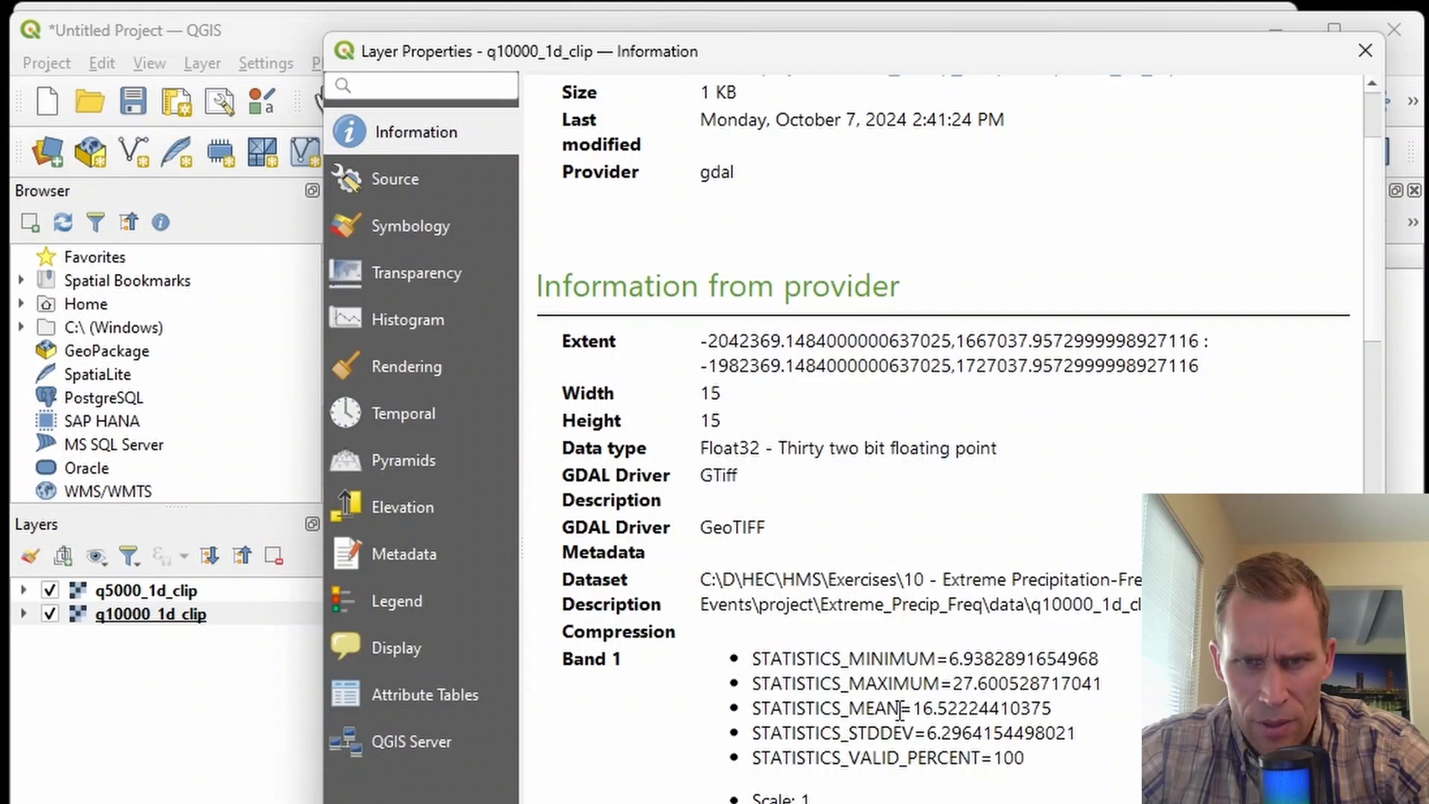
left_click_drag(915, 709, 1049, 701)
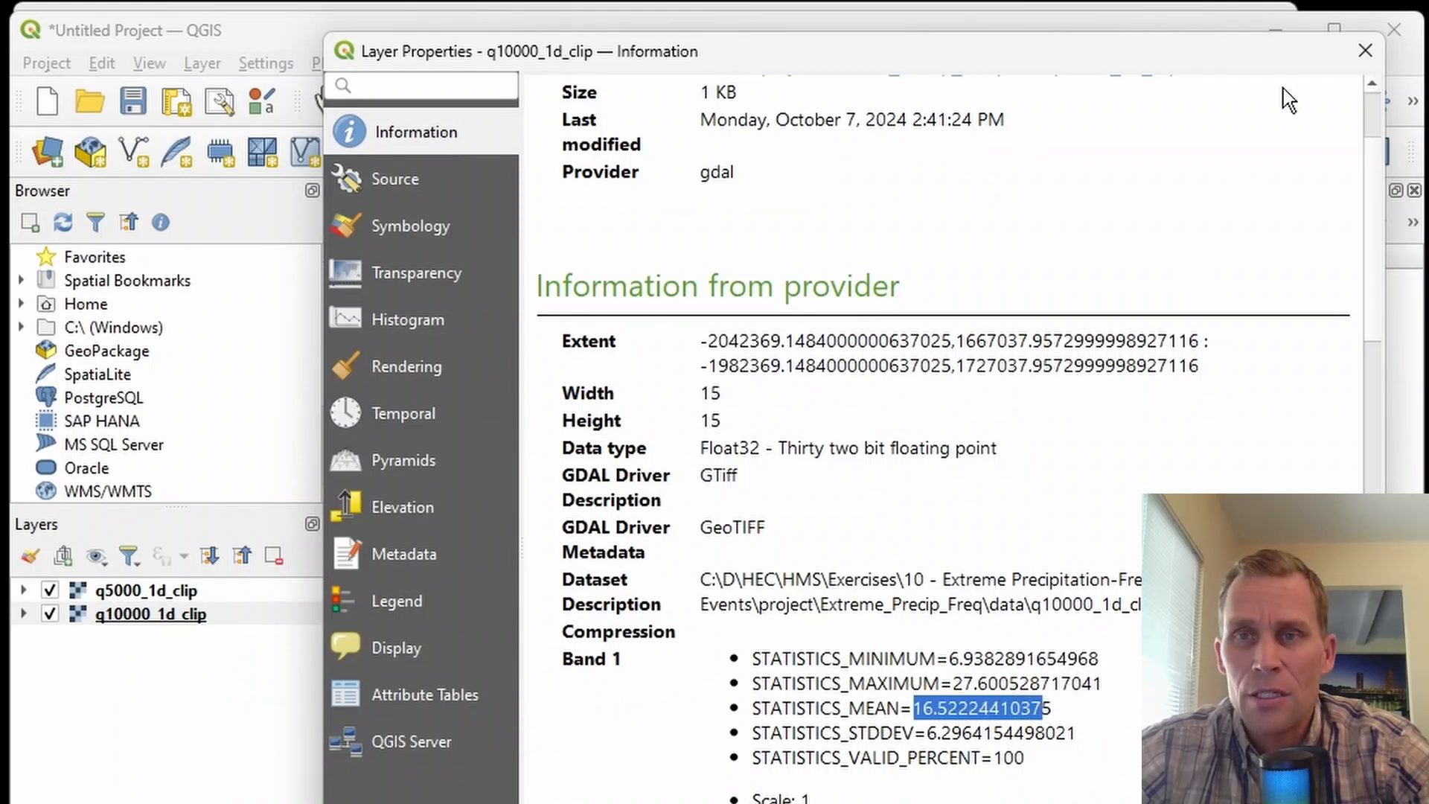
left_click(1365, 52)
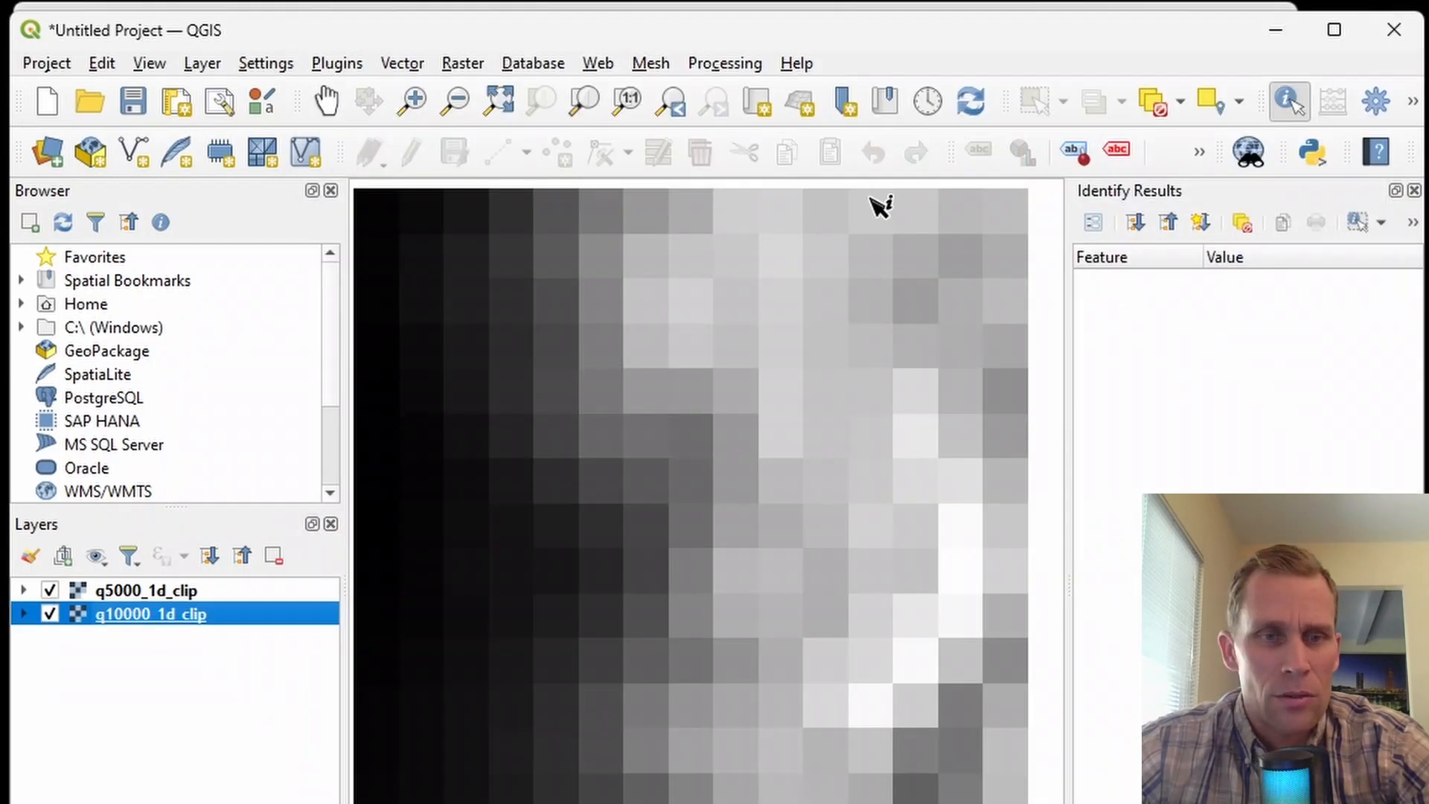
Close QGIS without saving the project and switch to the NOAA Atlas 14 California page in the browser
left_click(1391, 31)
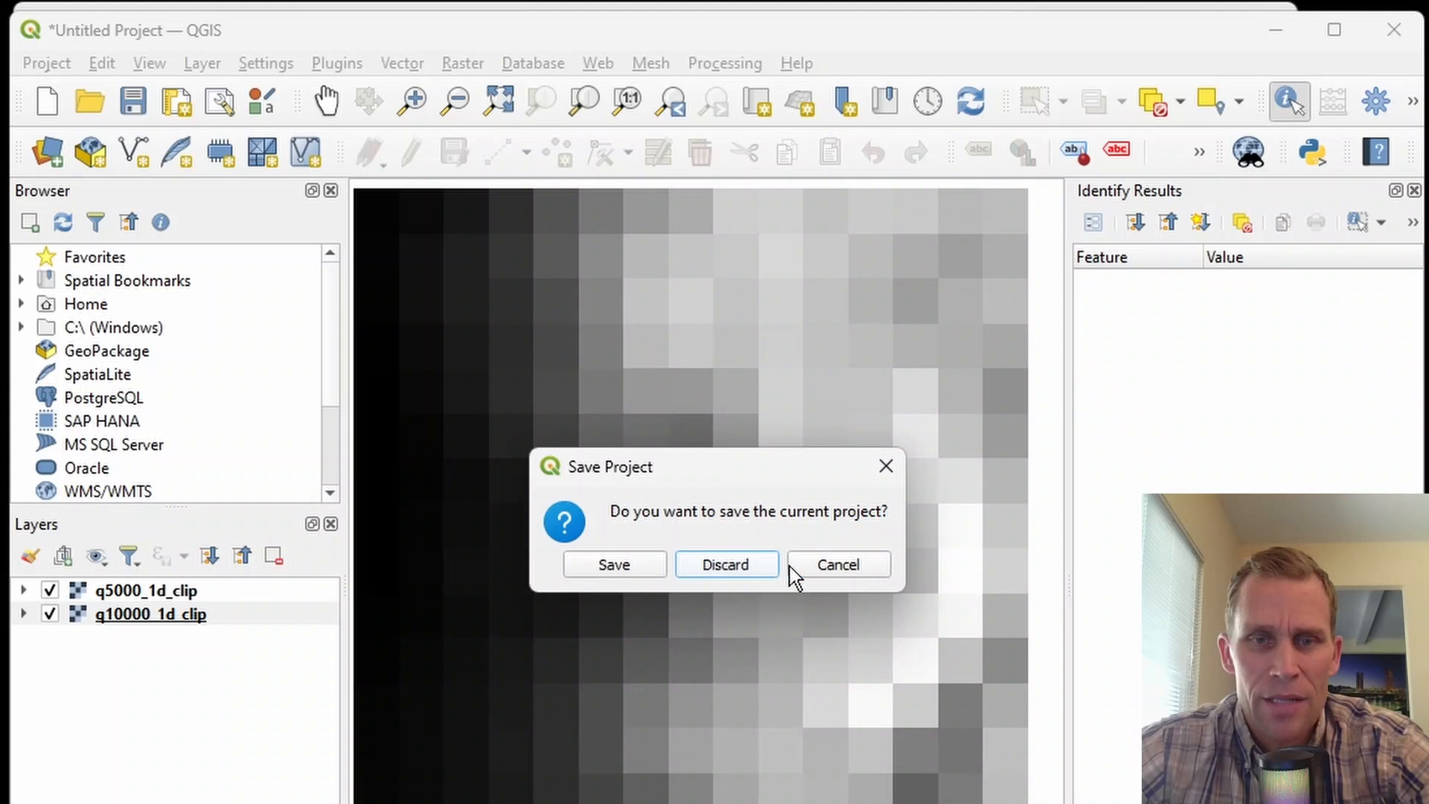
left_click(759, 571)
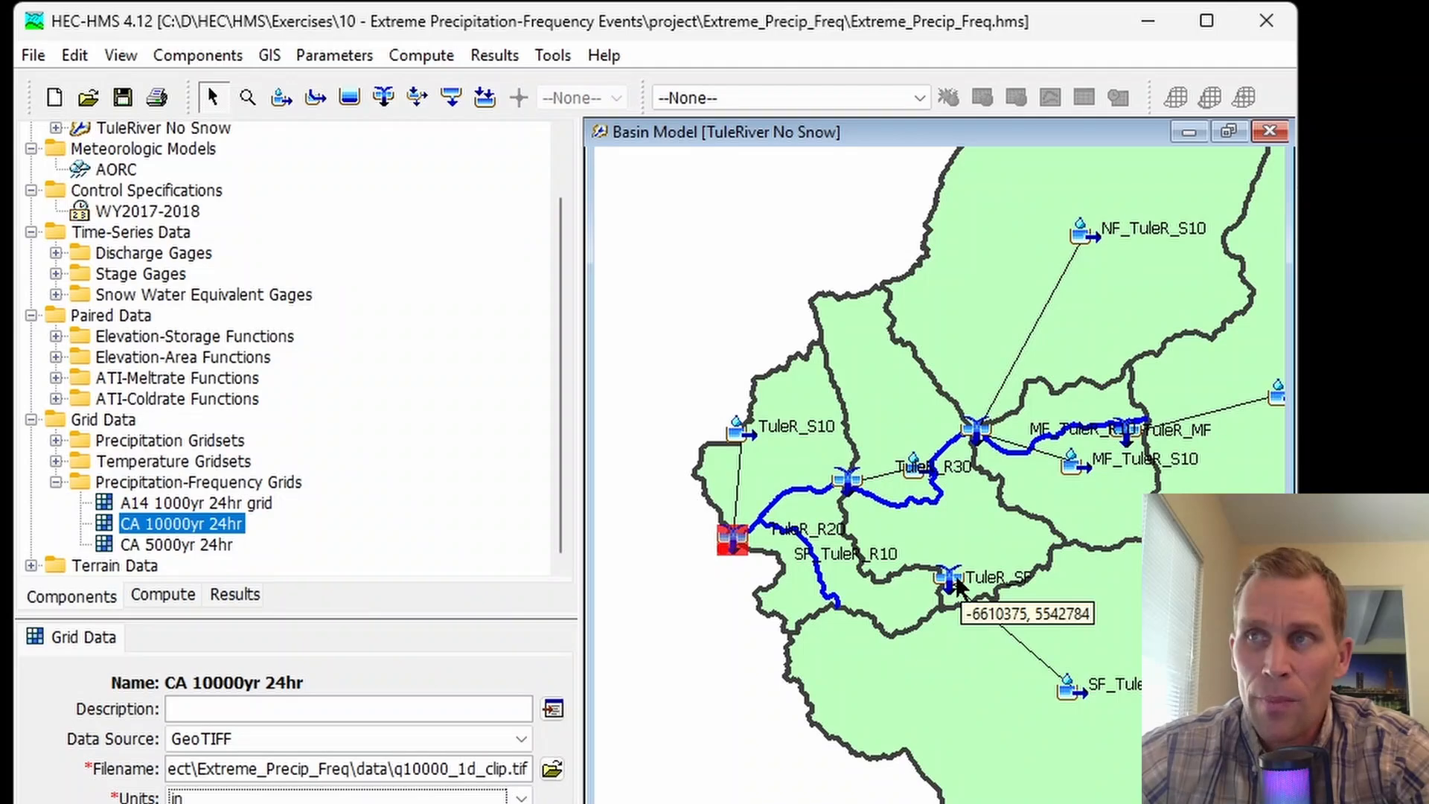
key("alt+Tab")
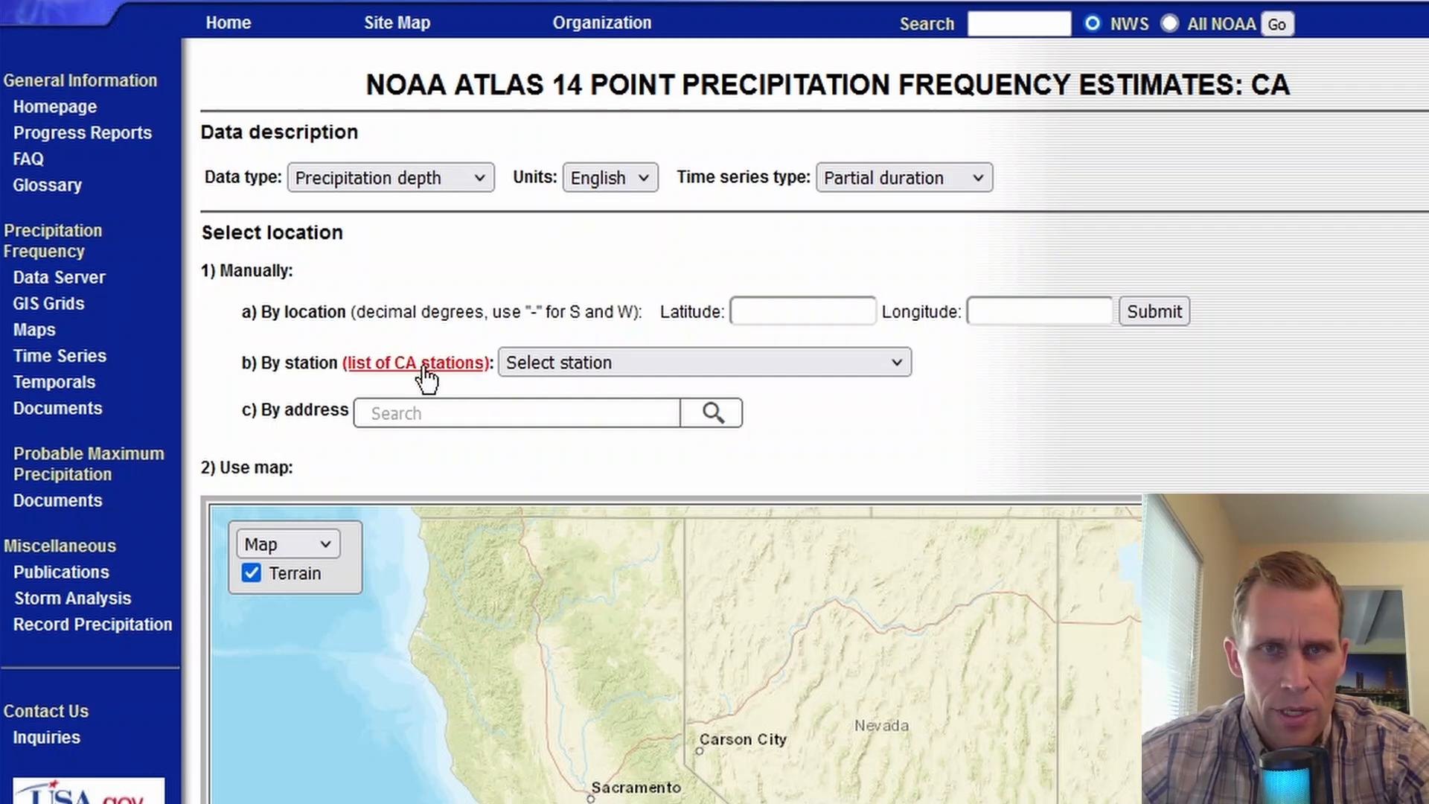
Select the station SUCCESS DAM WEATHER STATI (72-0036) for the NOAA Atlas 14 precipitation frequency estimates
key("ctrl+l")
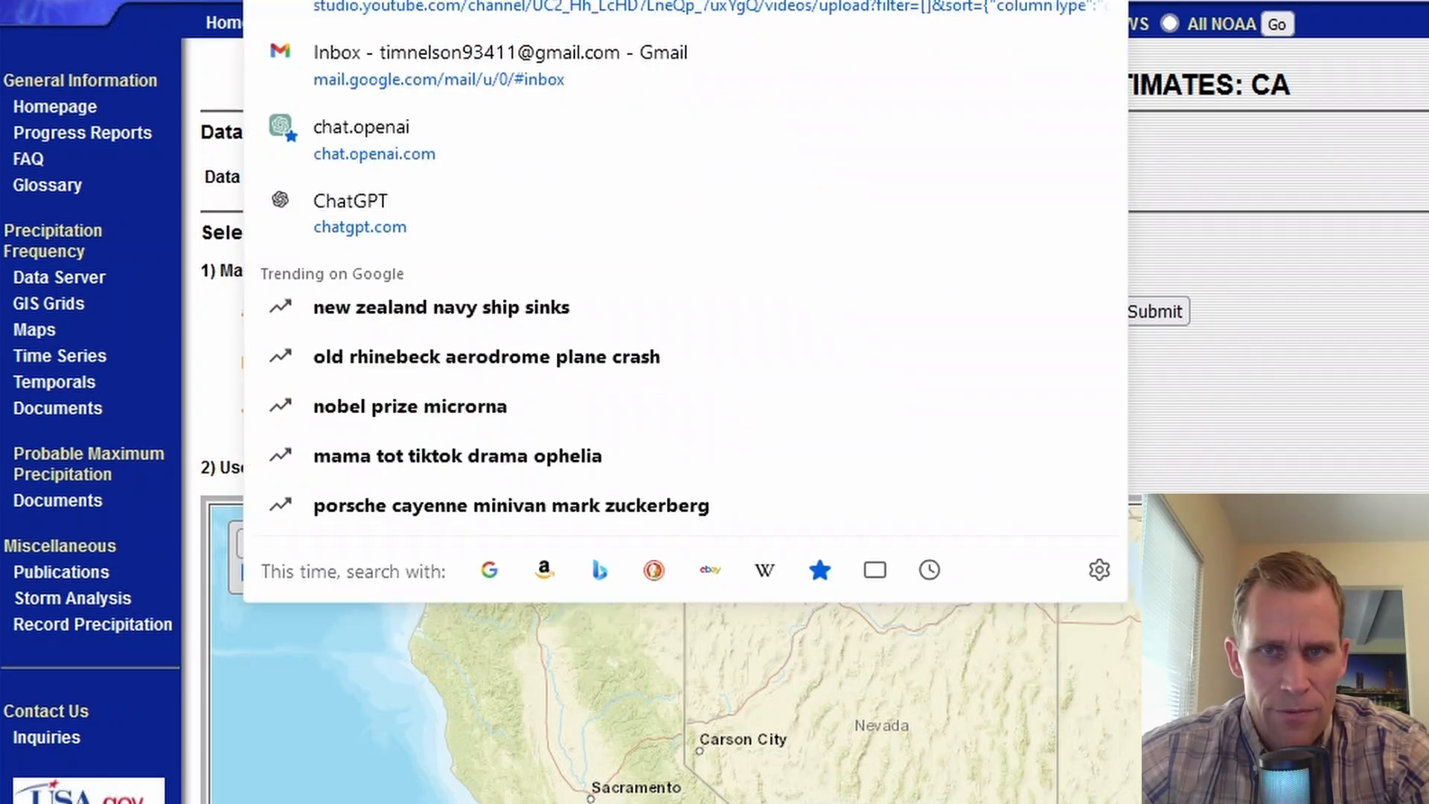
left_click(1230, 177)
scroll(1235, 183, "down", 2)
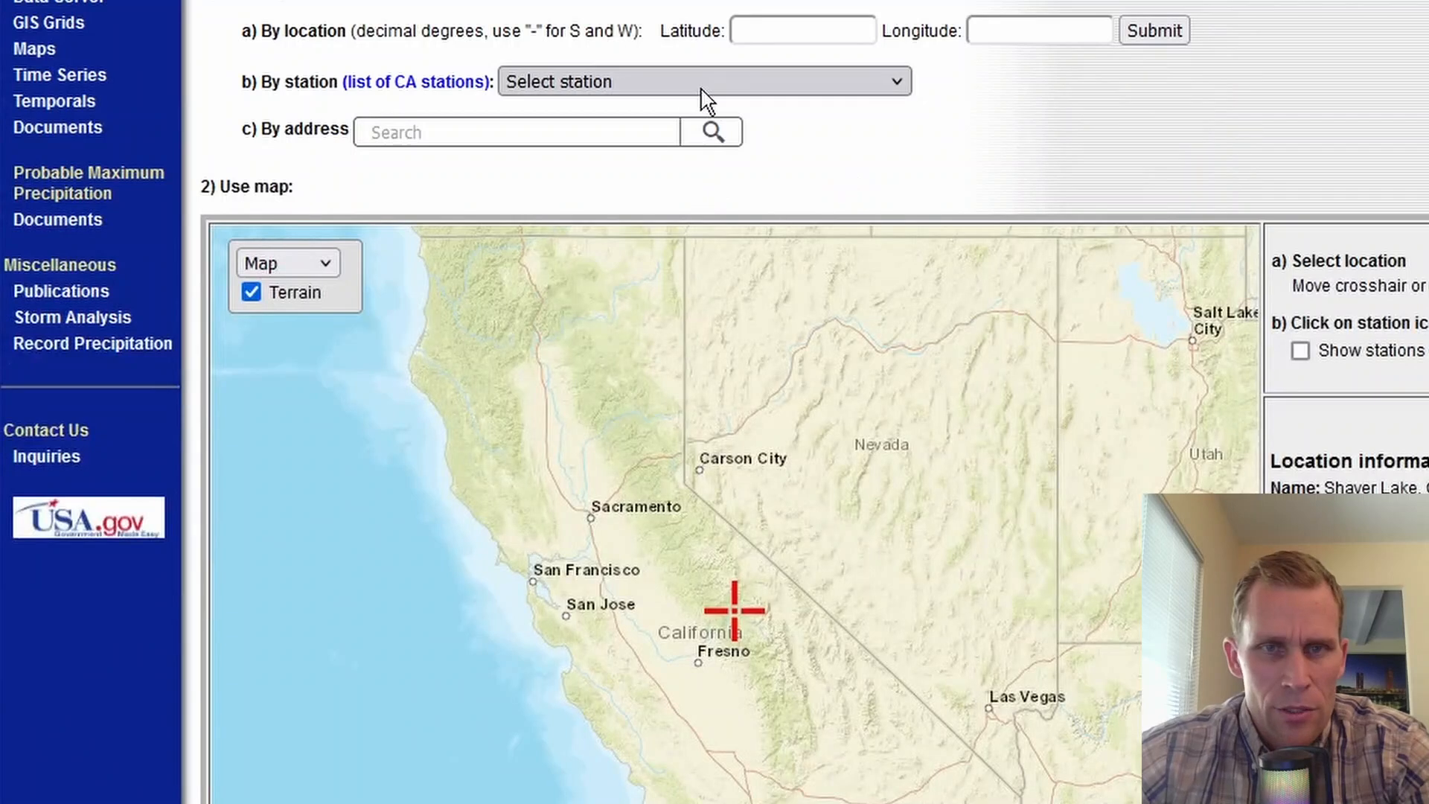
left_click(731, 87)
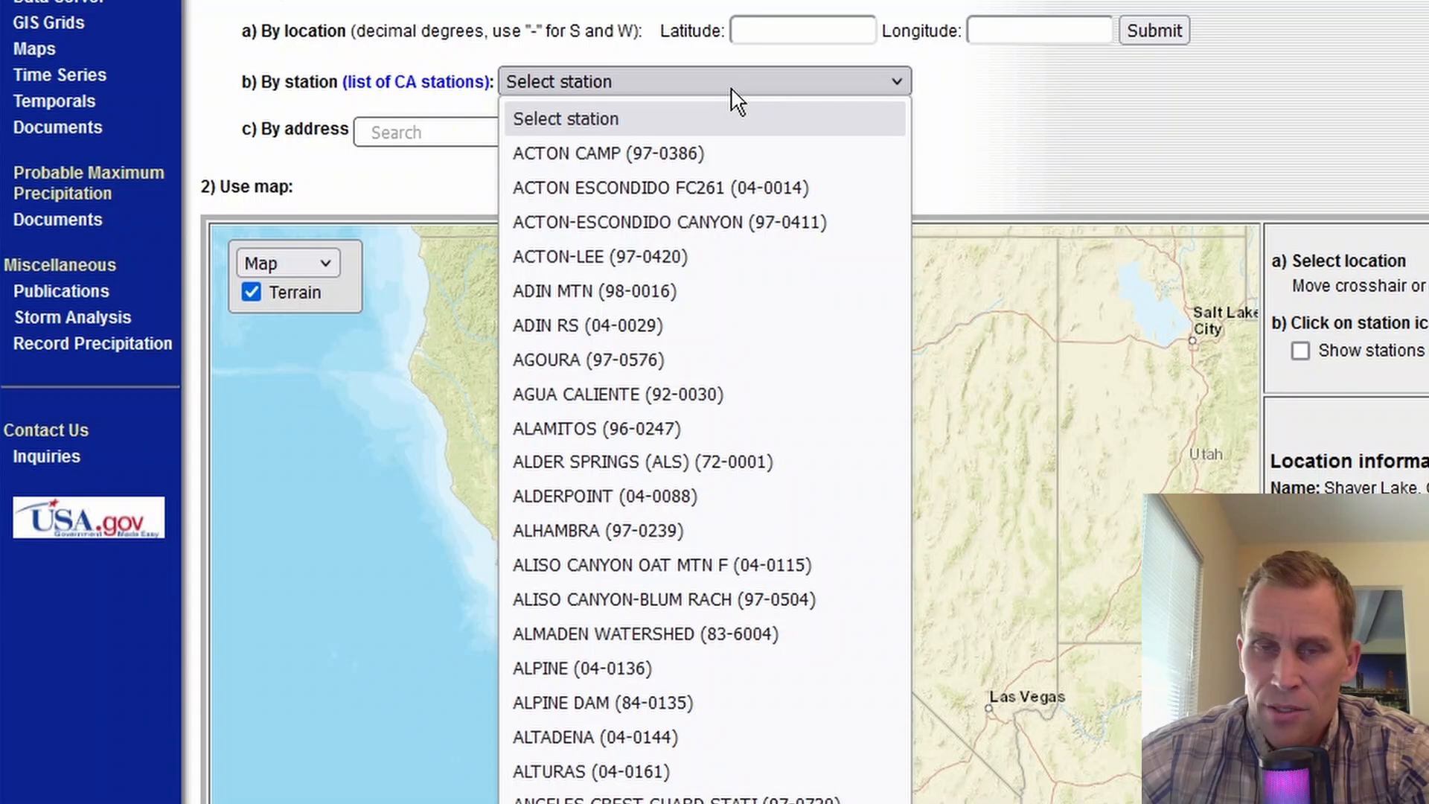
scroll(700, 387, "down", 15)
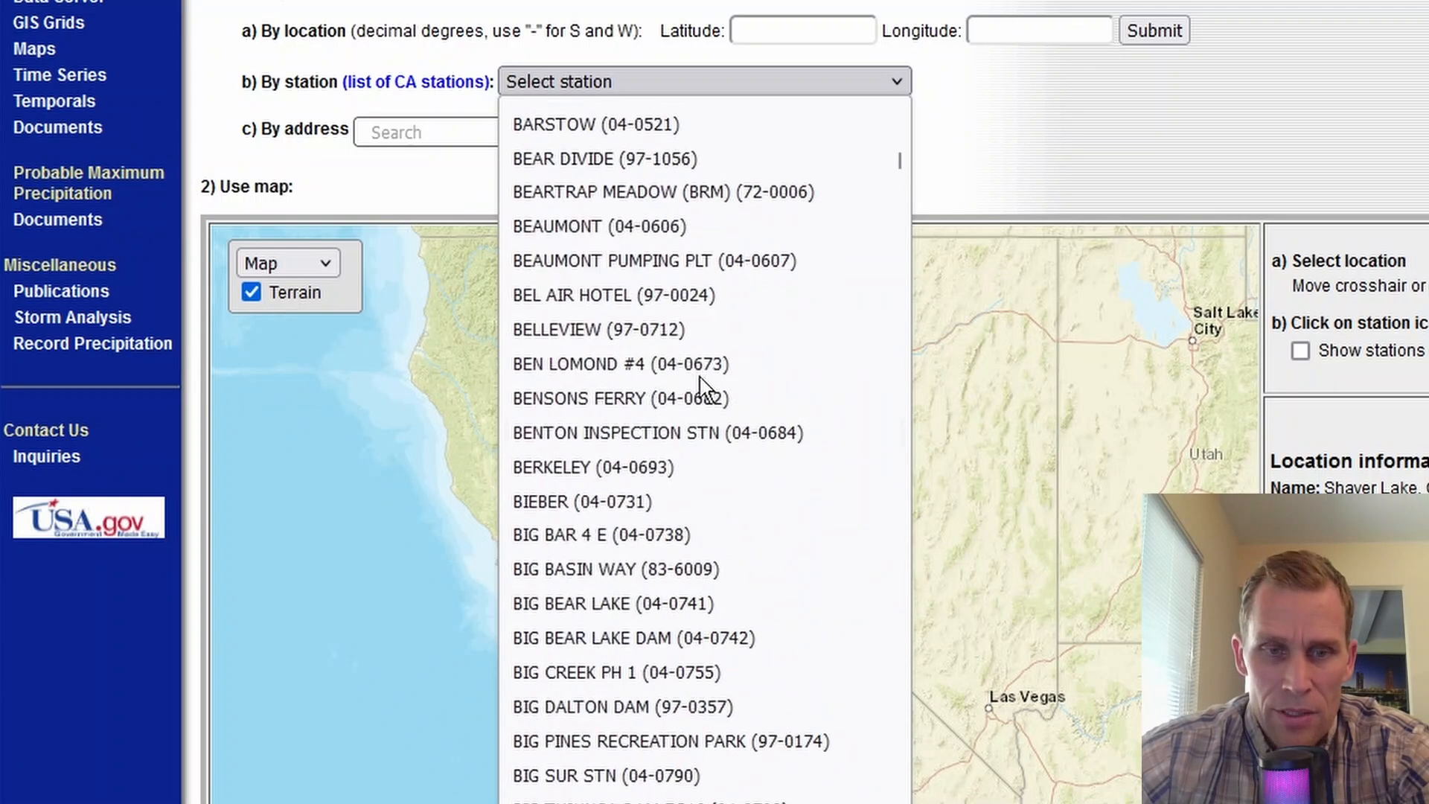
scroll(699, 387, "down", 6)
left_click_drag(900, 197, 896, 760)
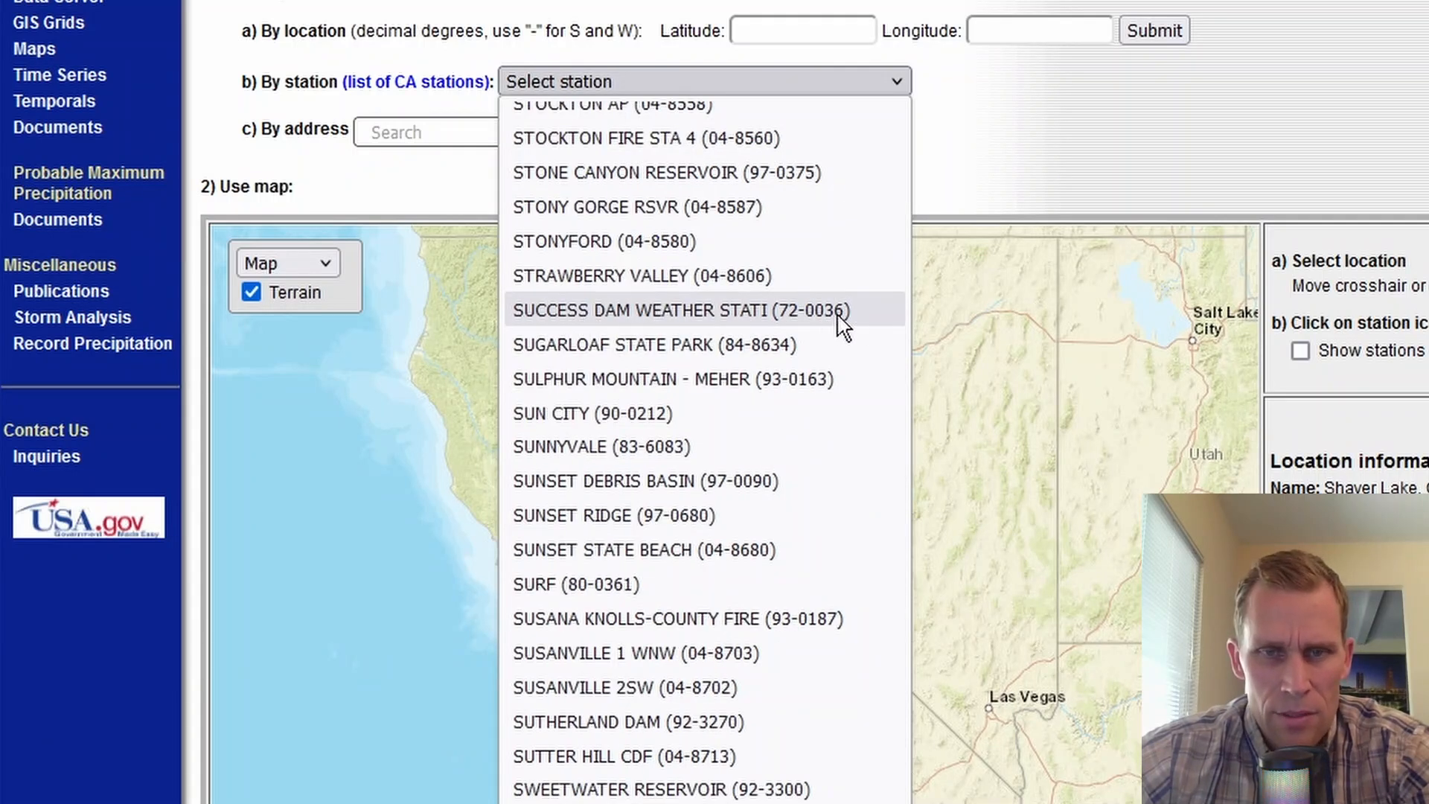
left_click(763, 311)
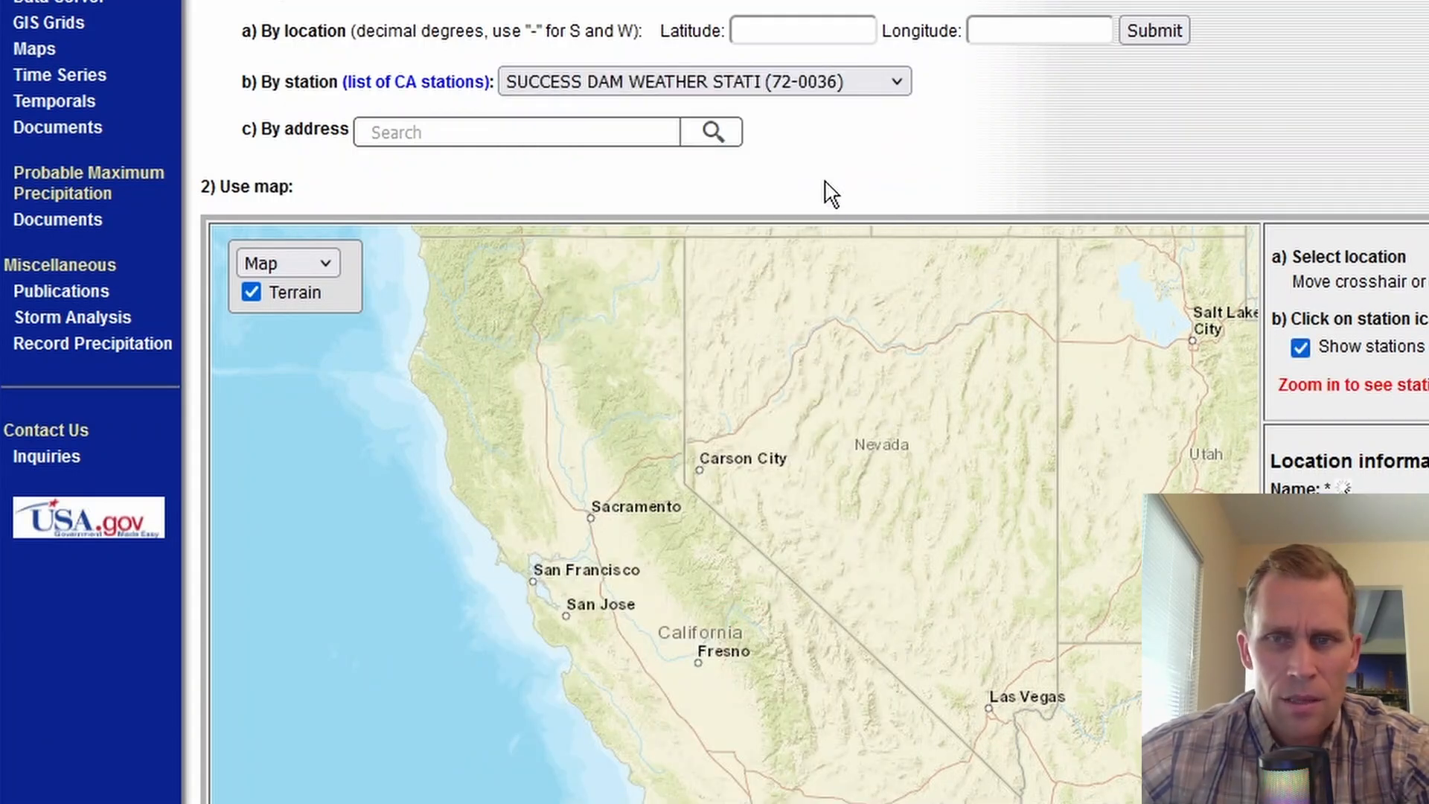
Show the supplementary information for the Success Dam station's point precipitation frequency estimates
scroll(825, 180, "down", 2)
scroll(844, 465, "down", 1)
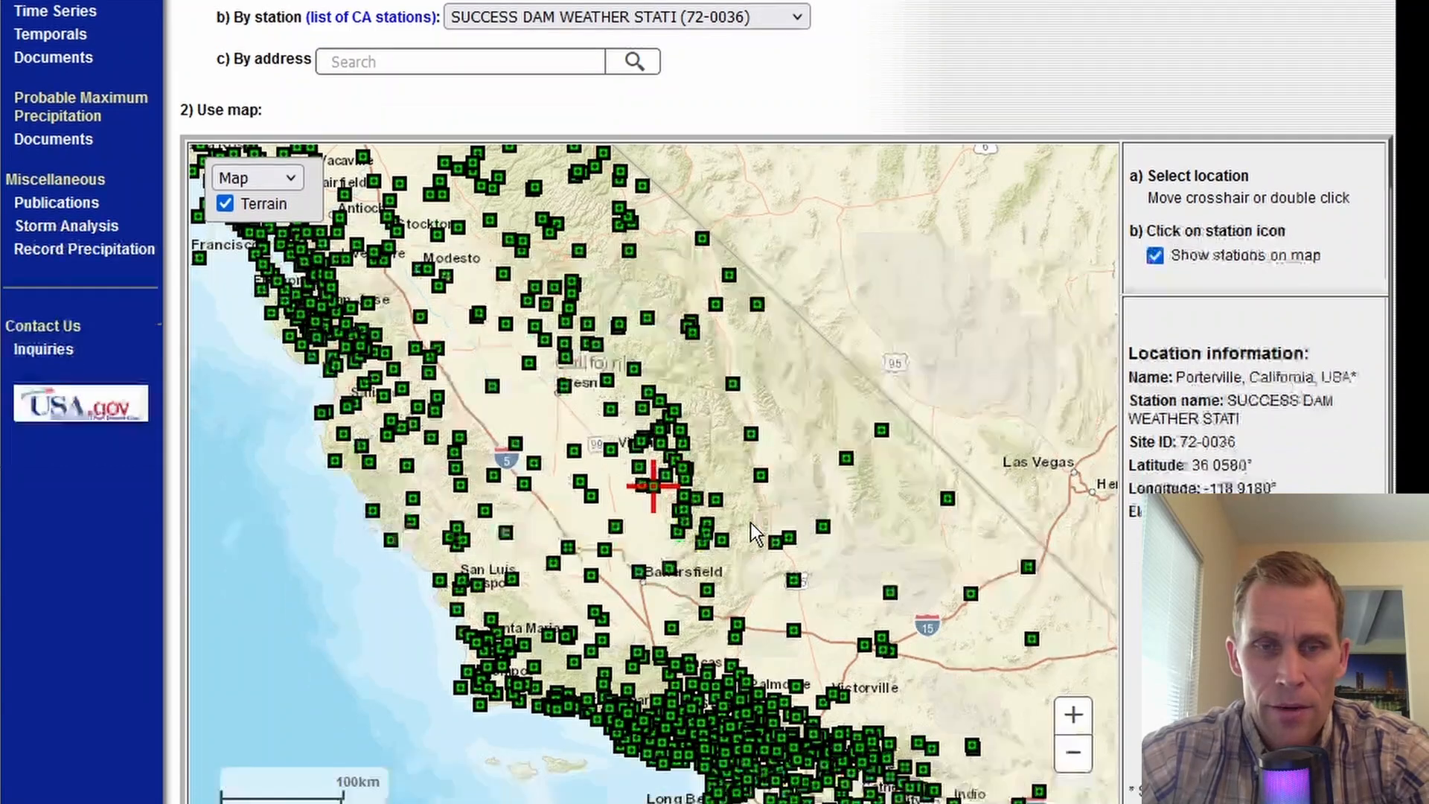
scroll(759, 506, "down", 6)
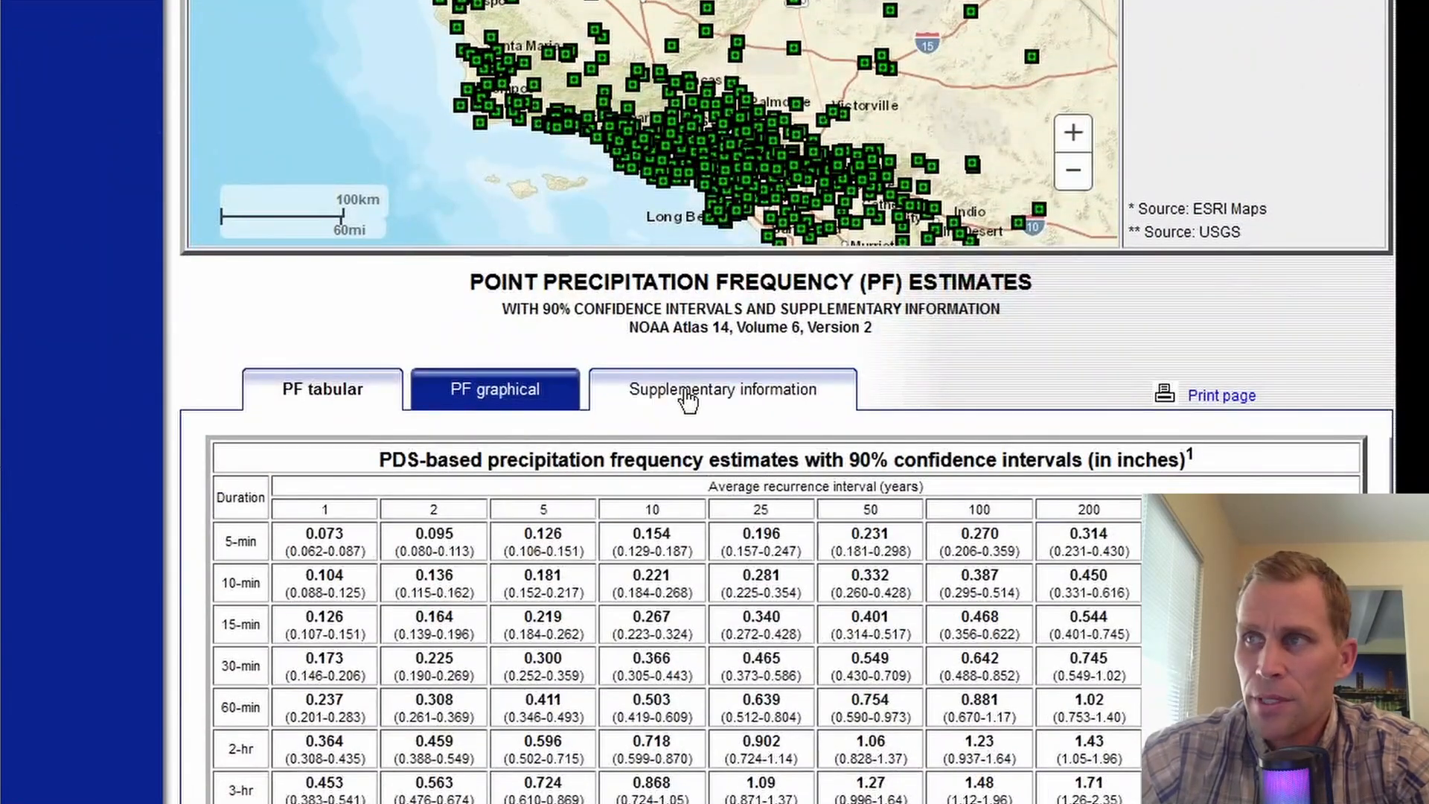
left_click(686, 400)
scroll(686, 461, "down", 1)
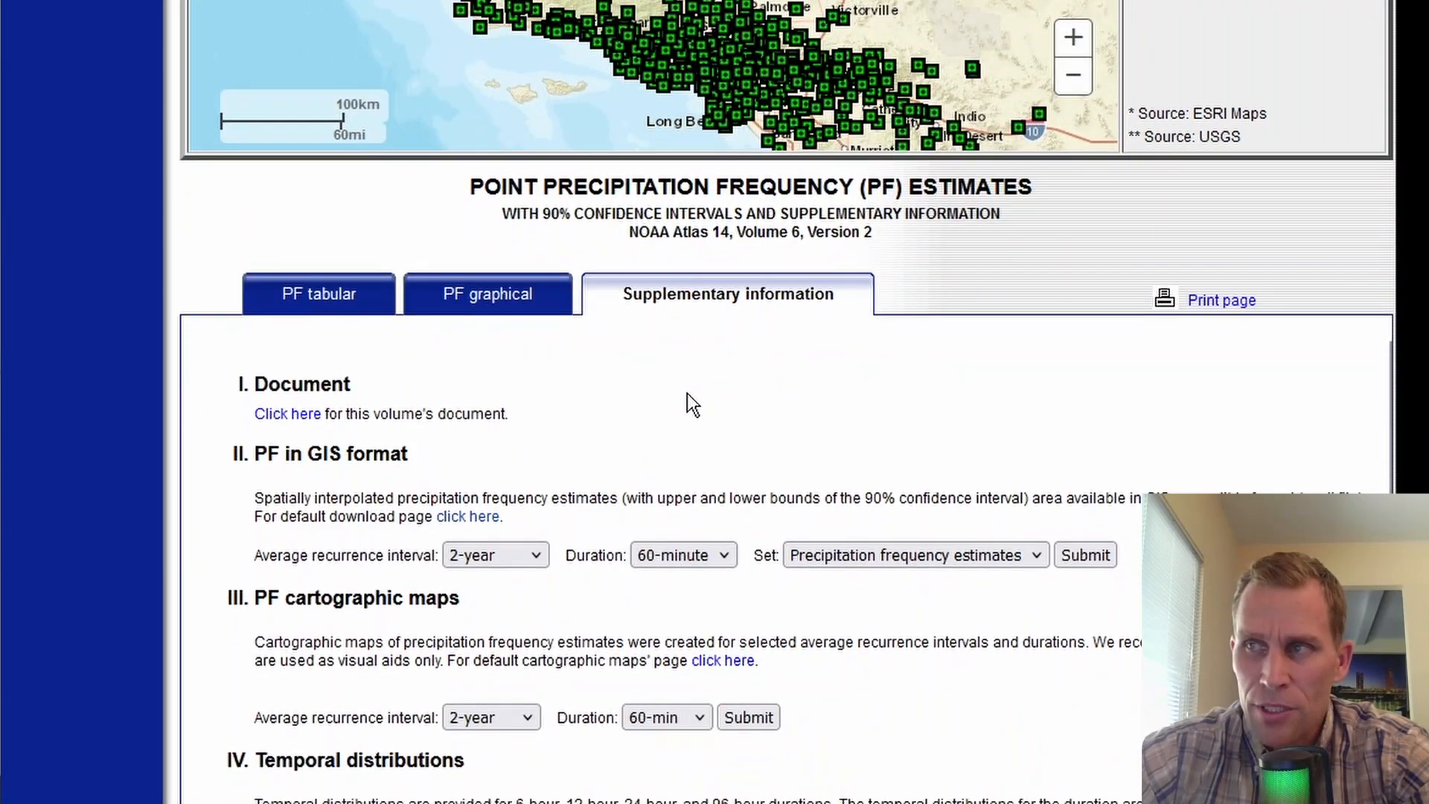
Download the temporal distributions for the 24-hour duration and dismiss the browser's download list
scroll(736, 449, "down", 3)
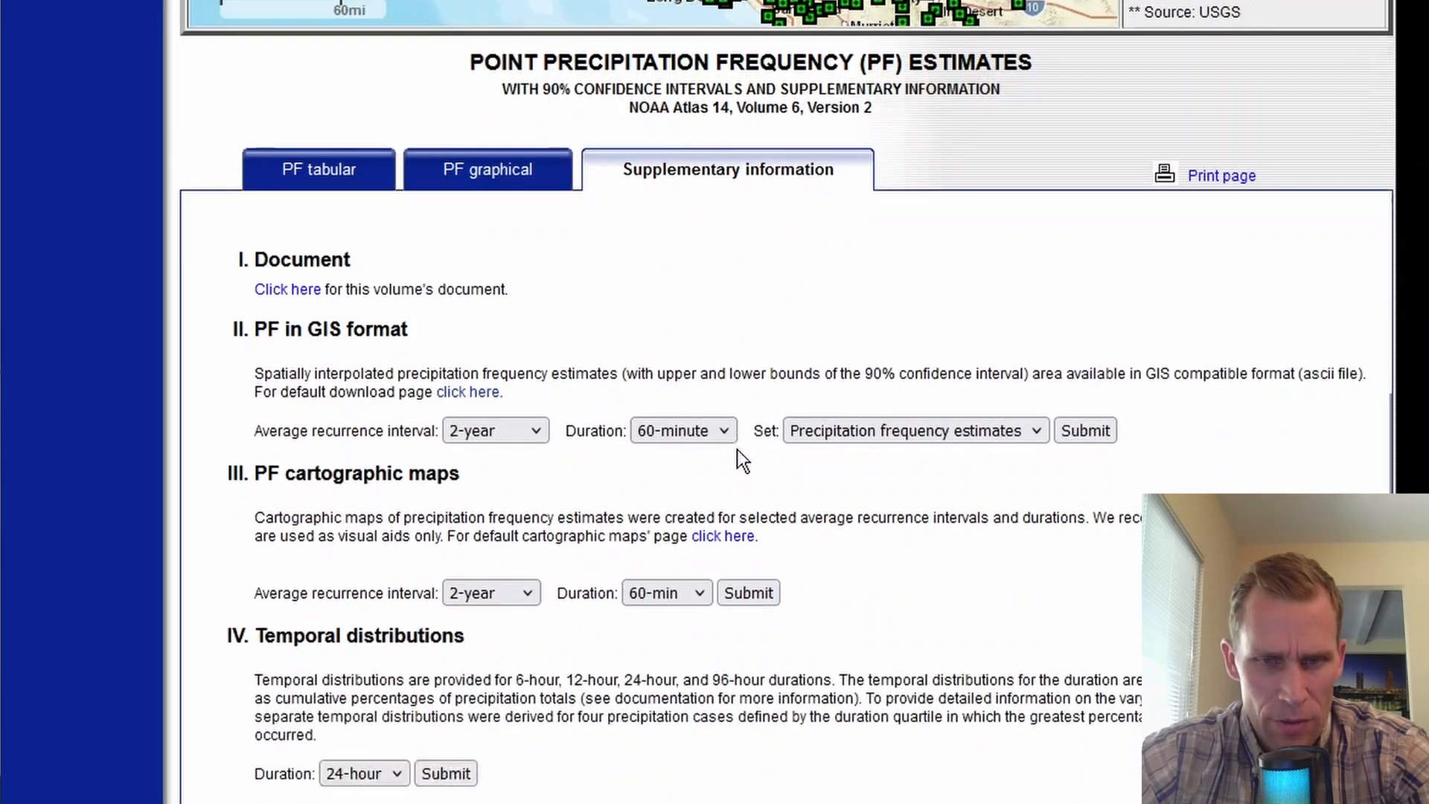
scroll(640, 476, "down", 3)
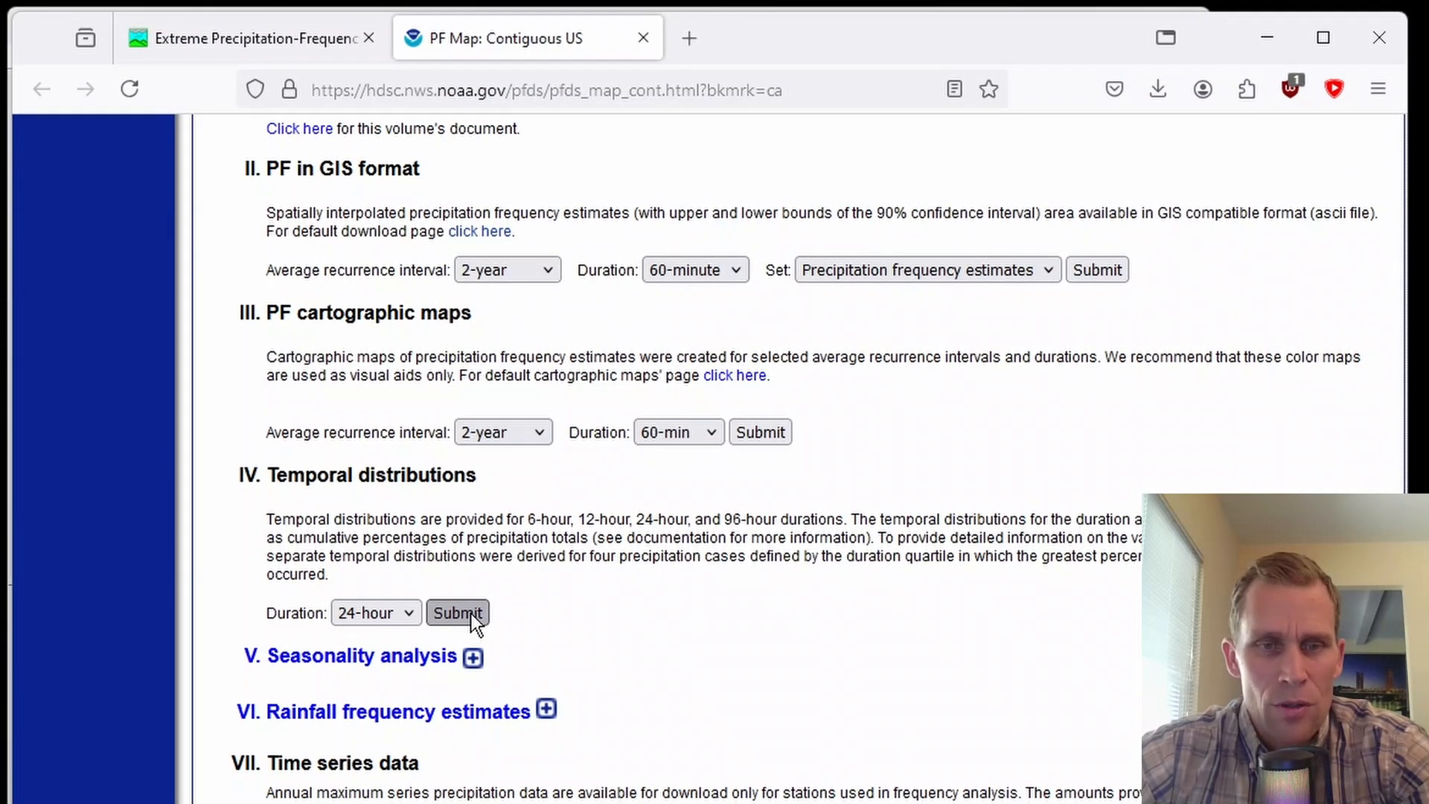
left_click(471, 613)
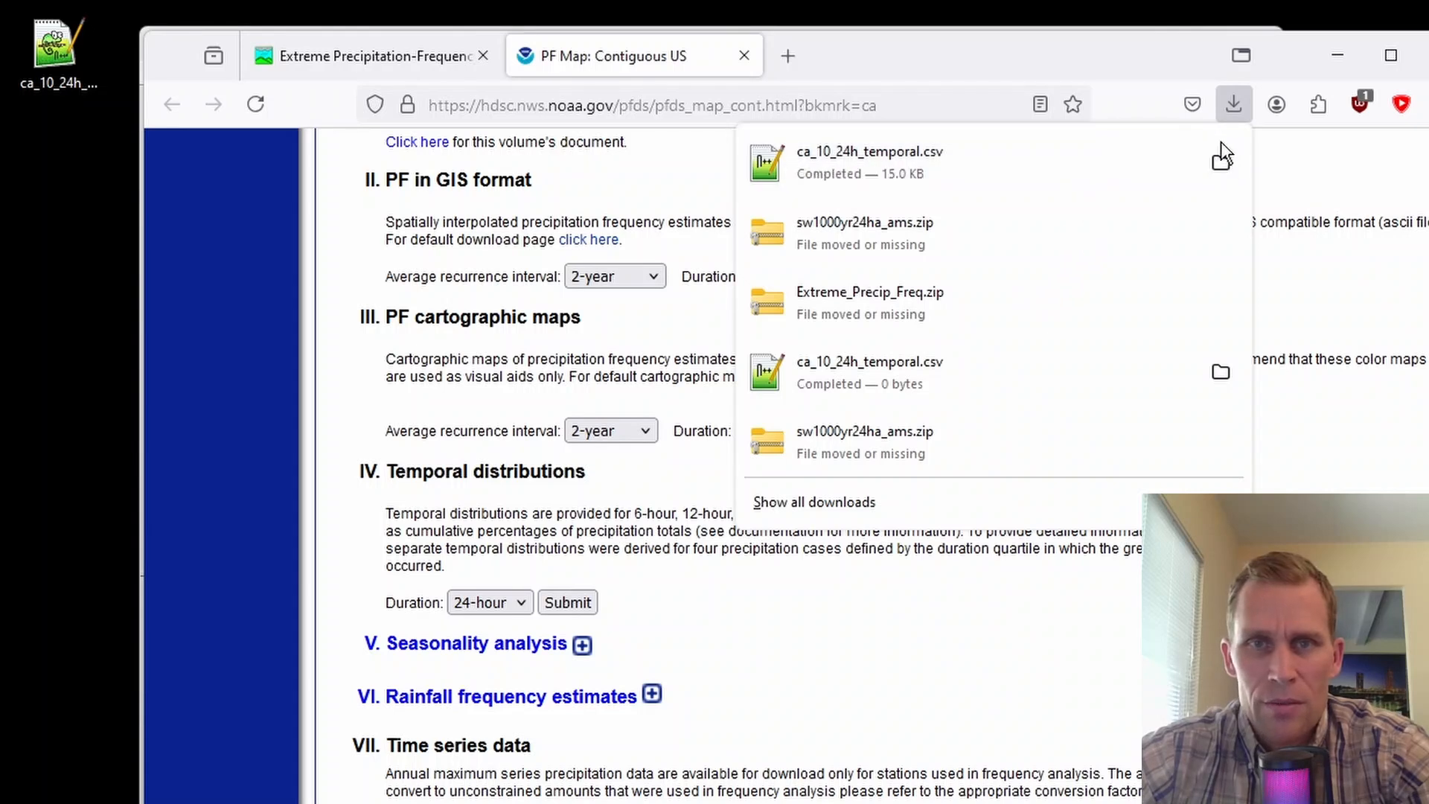
left_click(1234, 112)
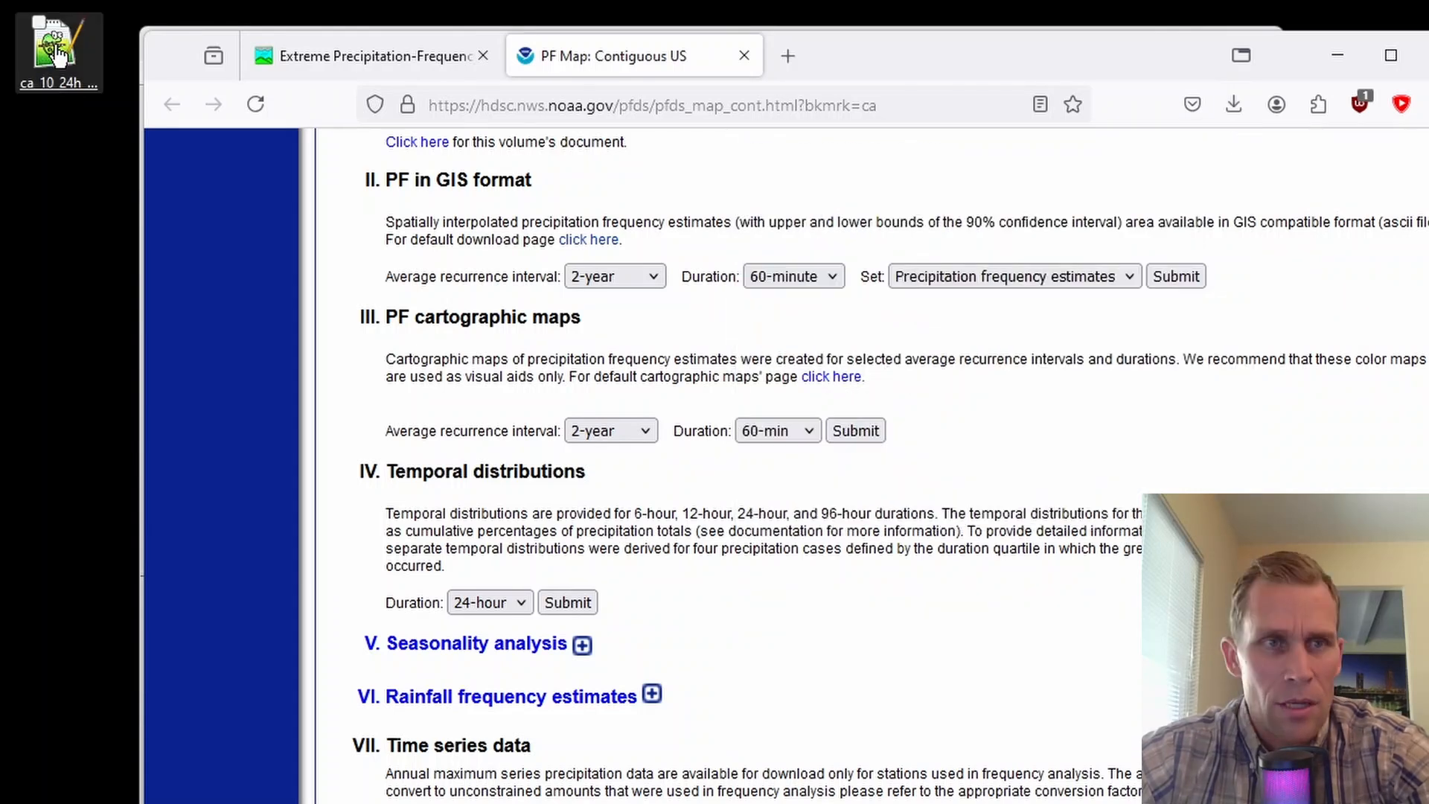
Open the downloaded ca_10_24h_temporal.csv file from the desktop in Notepad++
left_click_drag(50, 49, 60, 173)
right_click(59, 174)
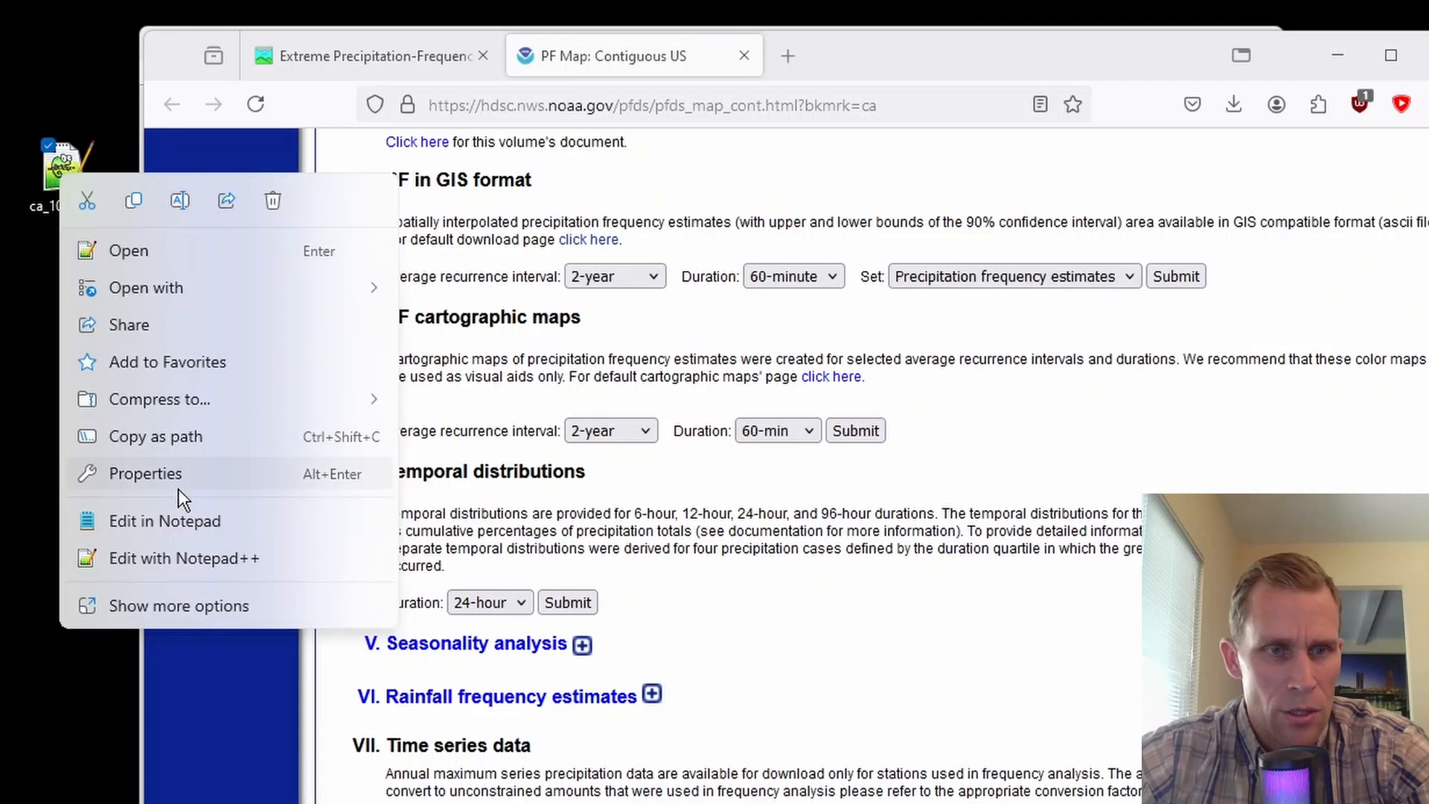
left_click(177, 555)
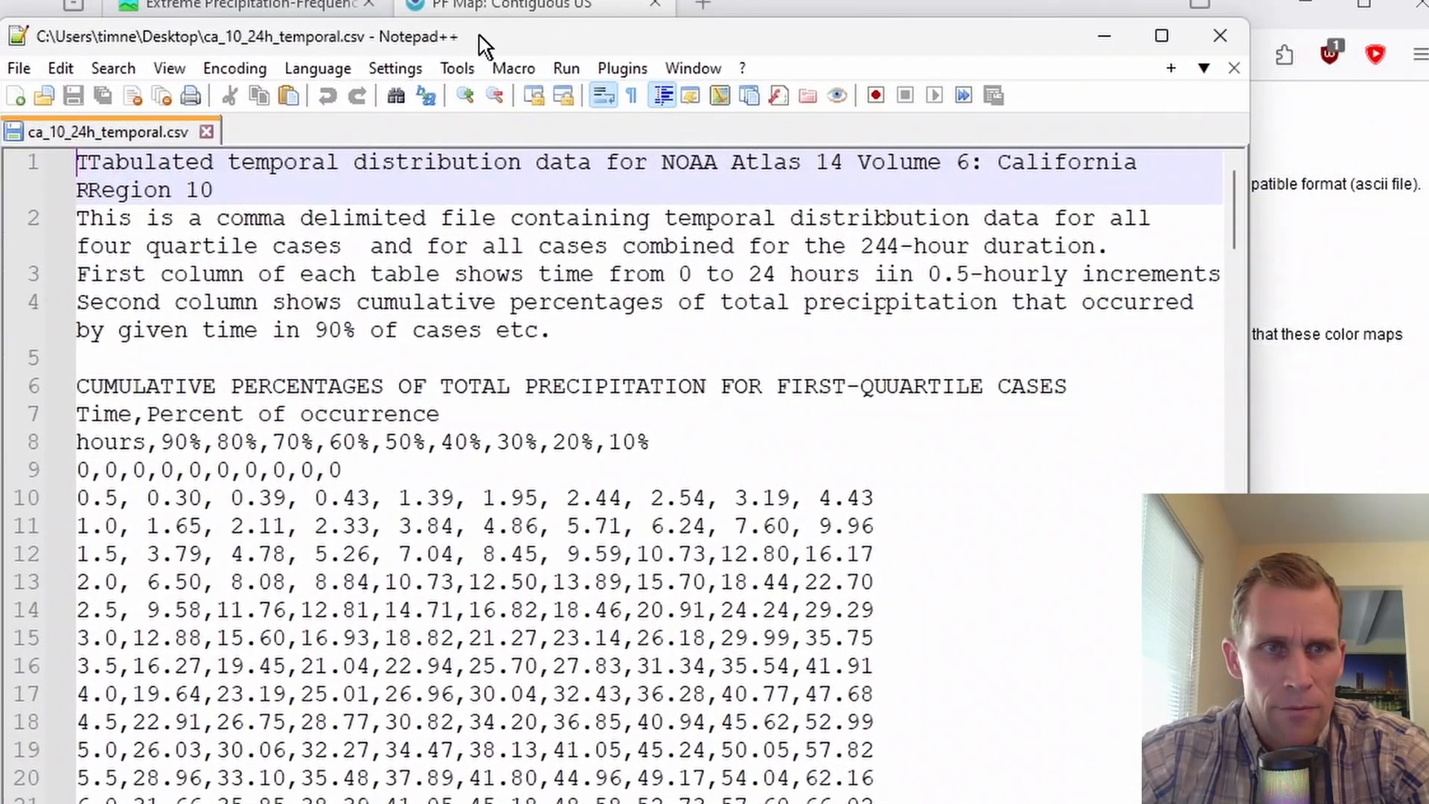
left_click_drag(480, 36, 472, 36)
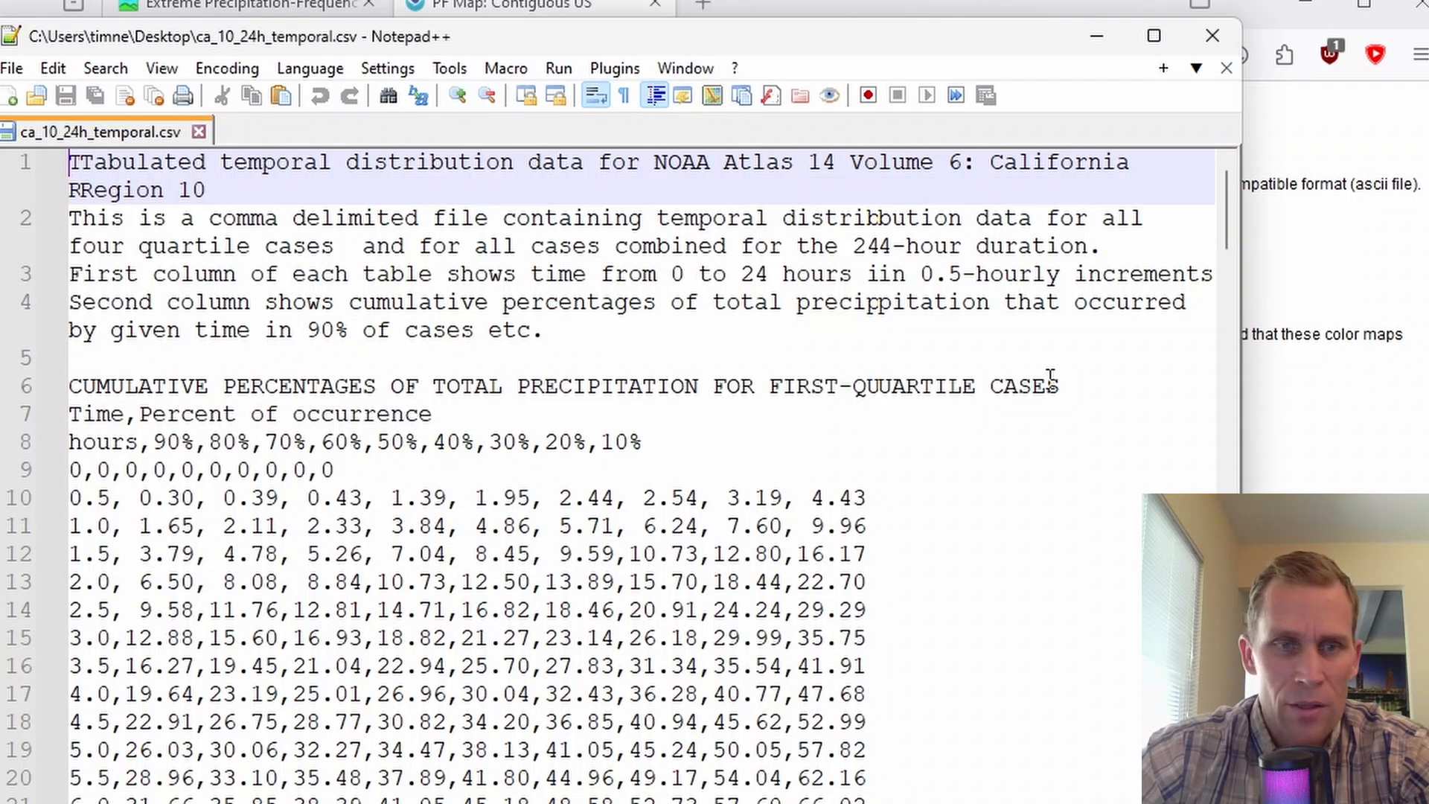
Examine the time and percent-of-occurrence headings and the first- and second-quartile case tables in the temporal distribution file
left_click(92, 414)
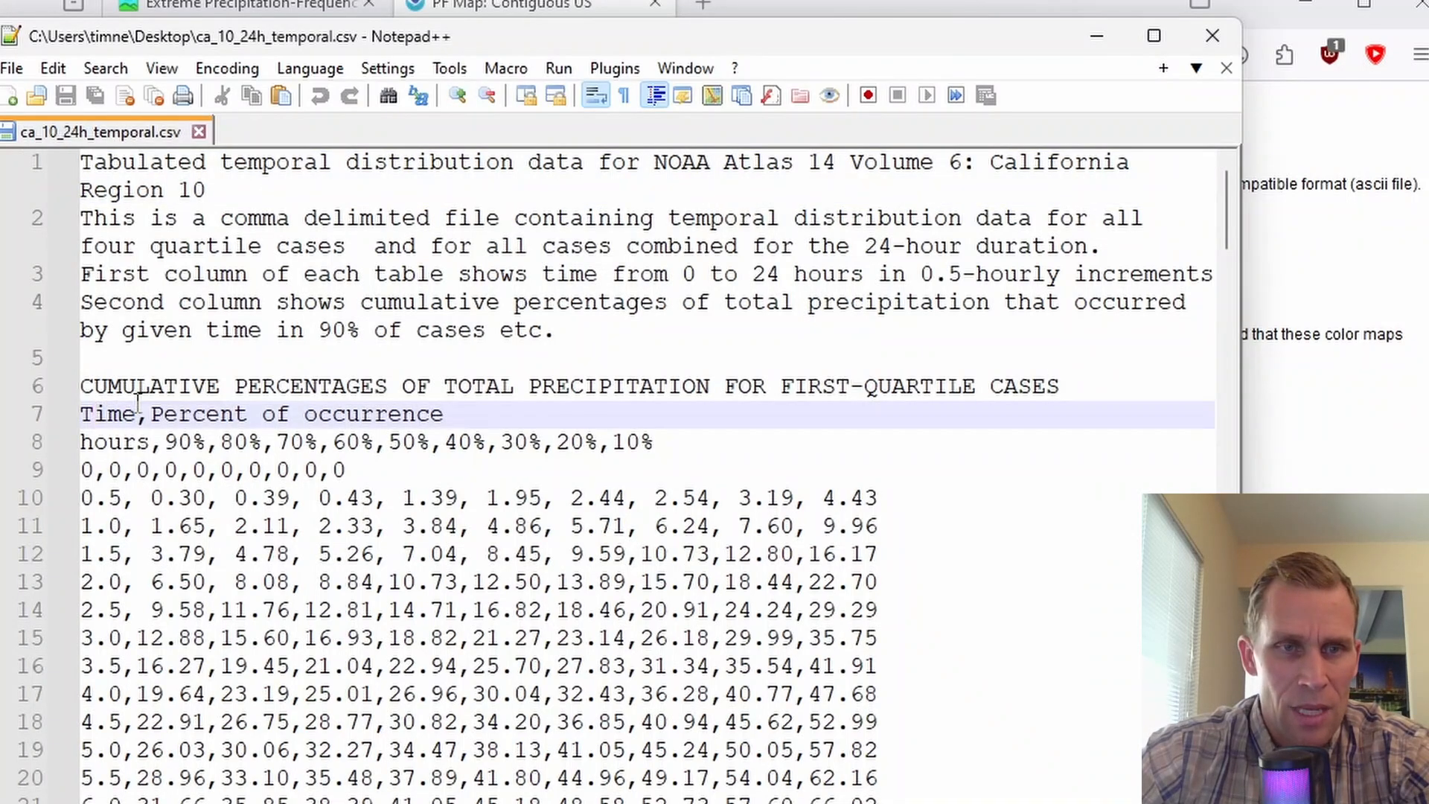
left_click_drag(147, 408, 444, 411)
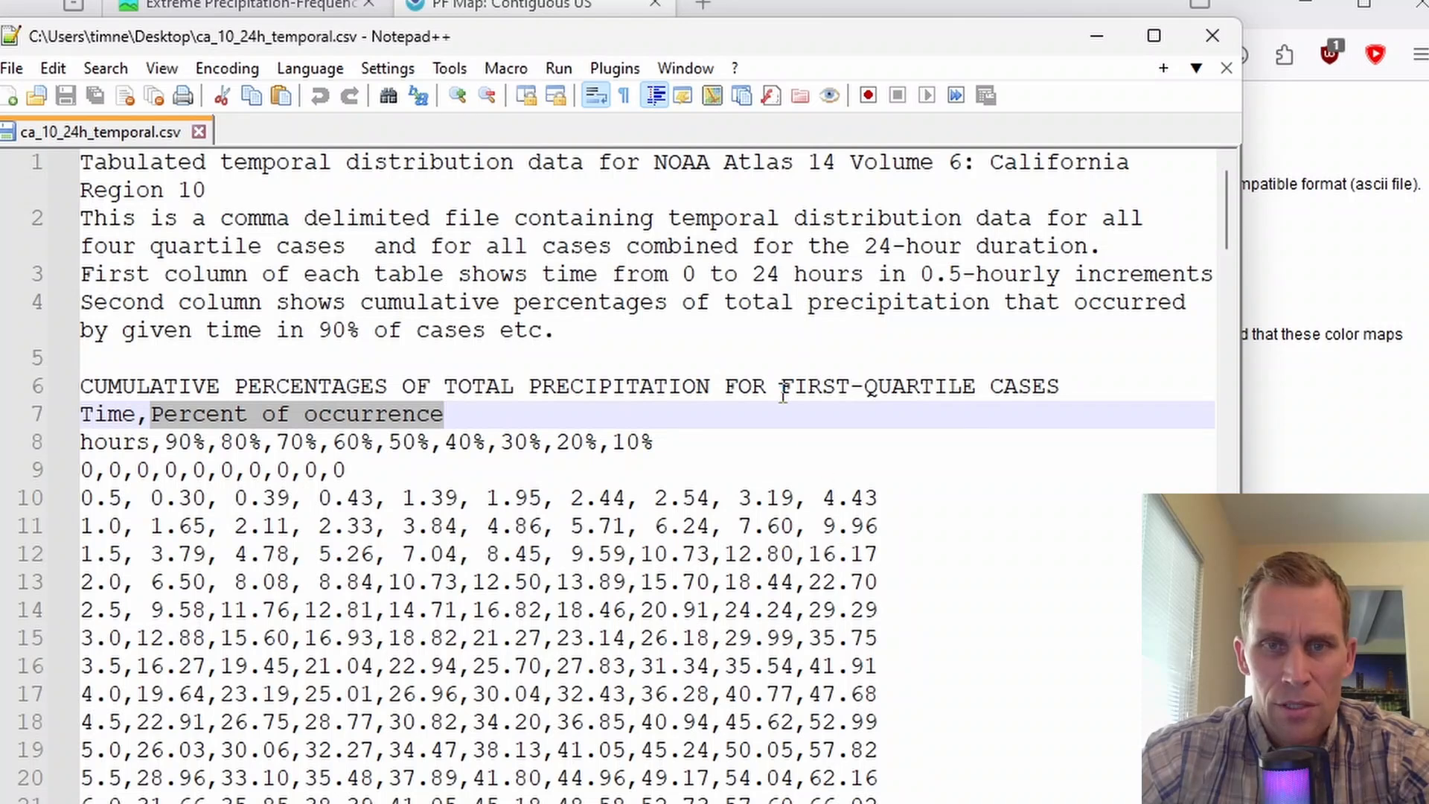
left_click_drag(781, 387, 974, 387)
scroll(897, 536, "down", 15)
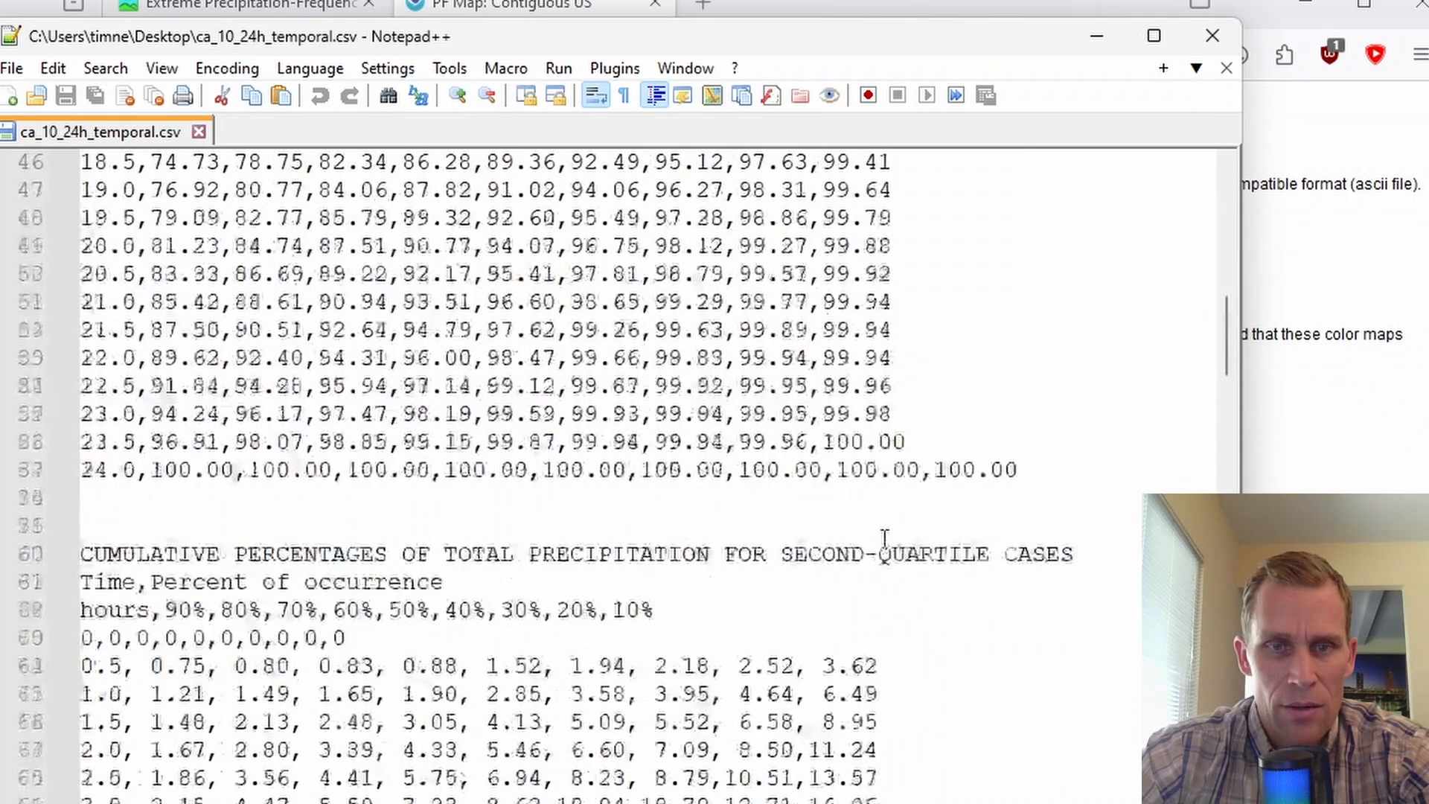
scroll(884, 537, "down", 3)
scroll(744, 385, "up", 1)
left_click_drag(766, 387, 1012, 395)
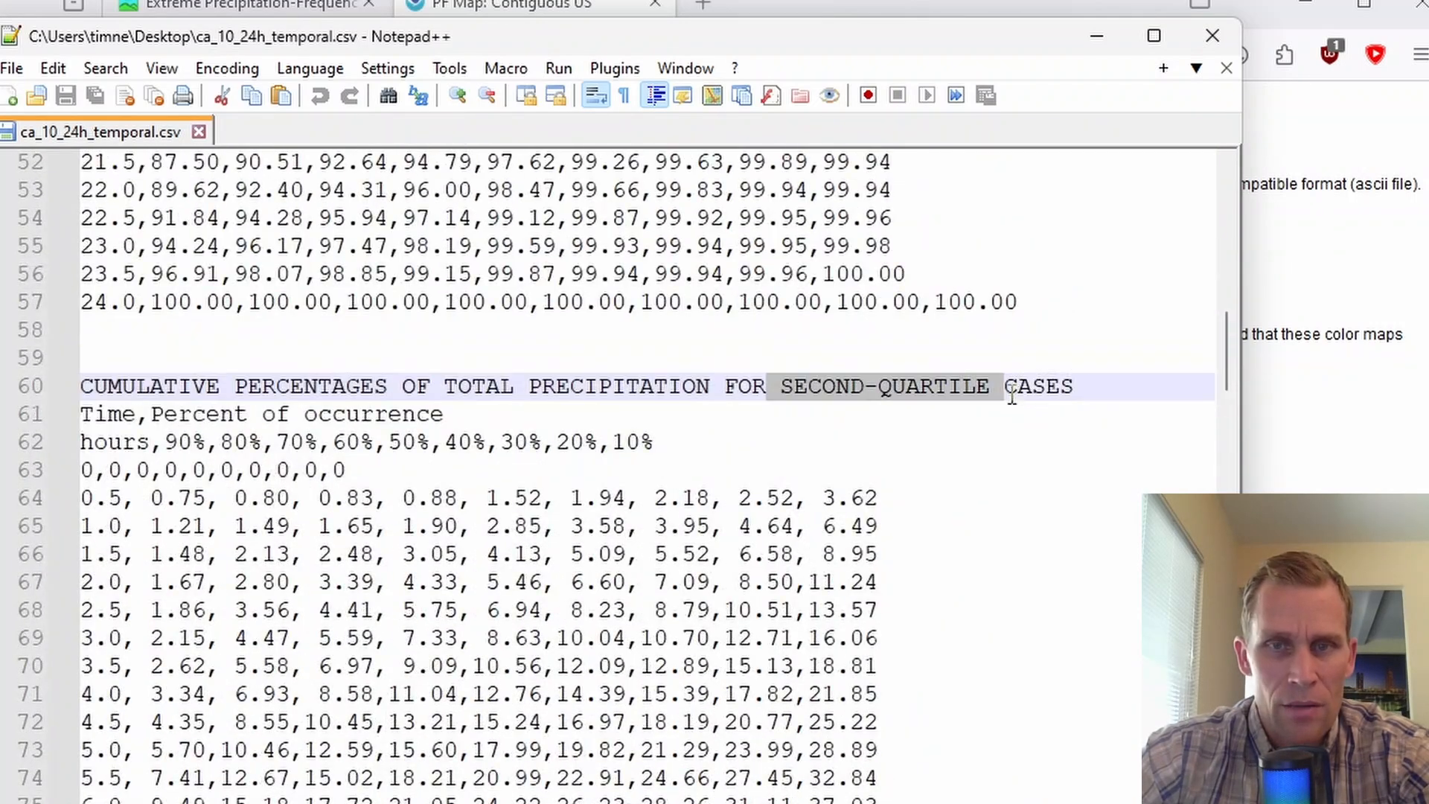
scroll(1033, 466, "up", 17)
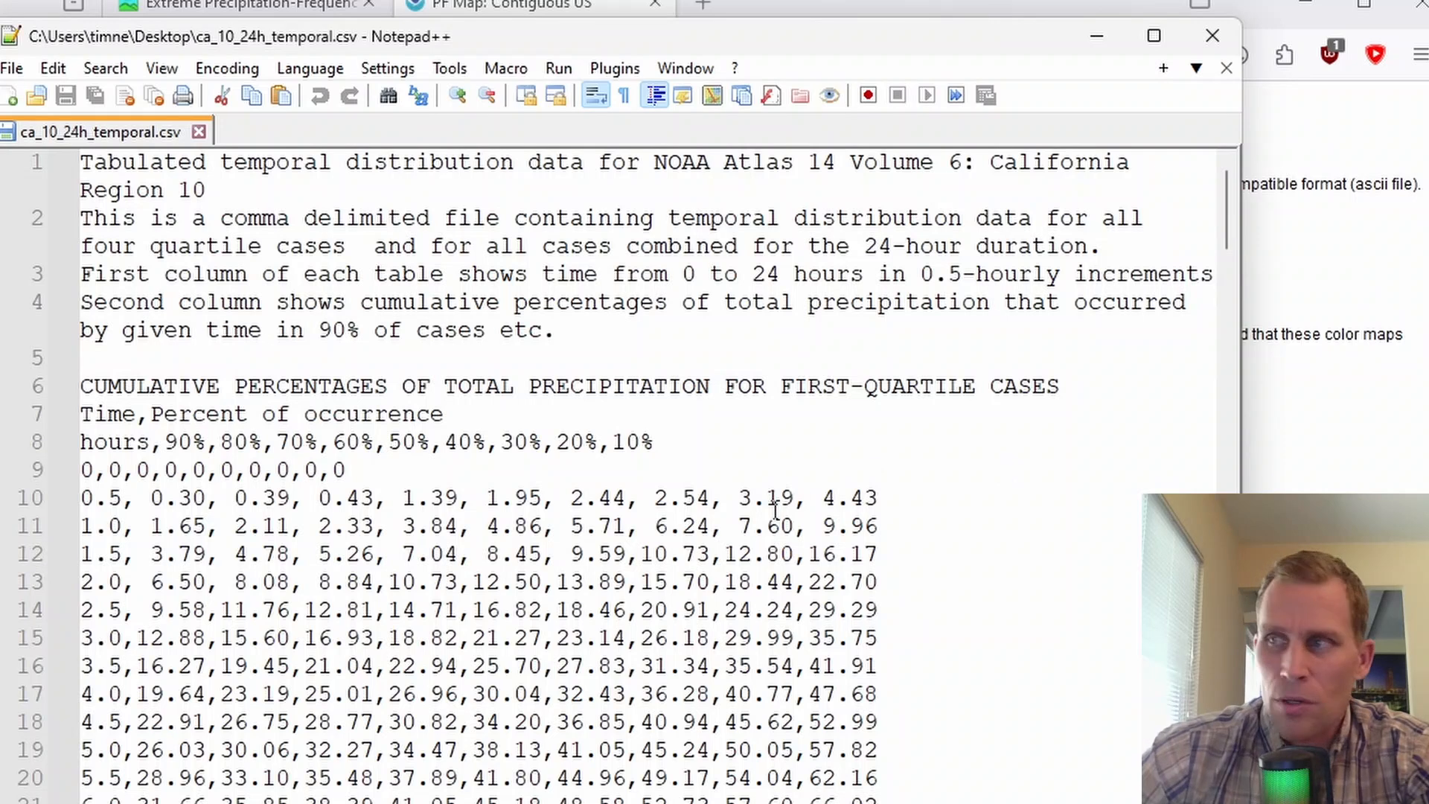
Examine the first-quartile table's percent-of-occurrence columns and its time rows from start to end
scroll(775, 511, "down", 1)
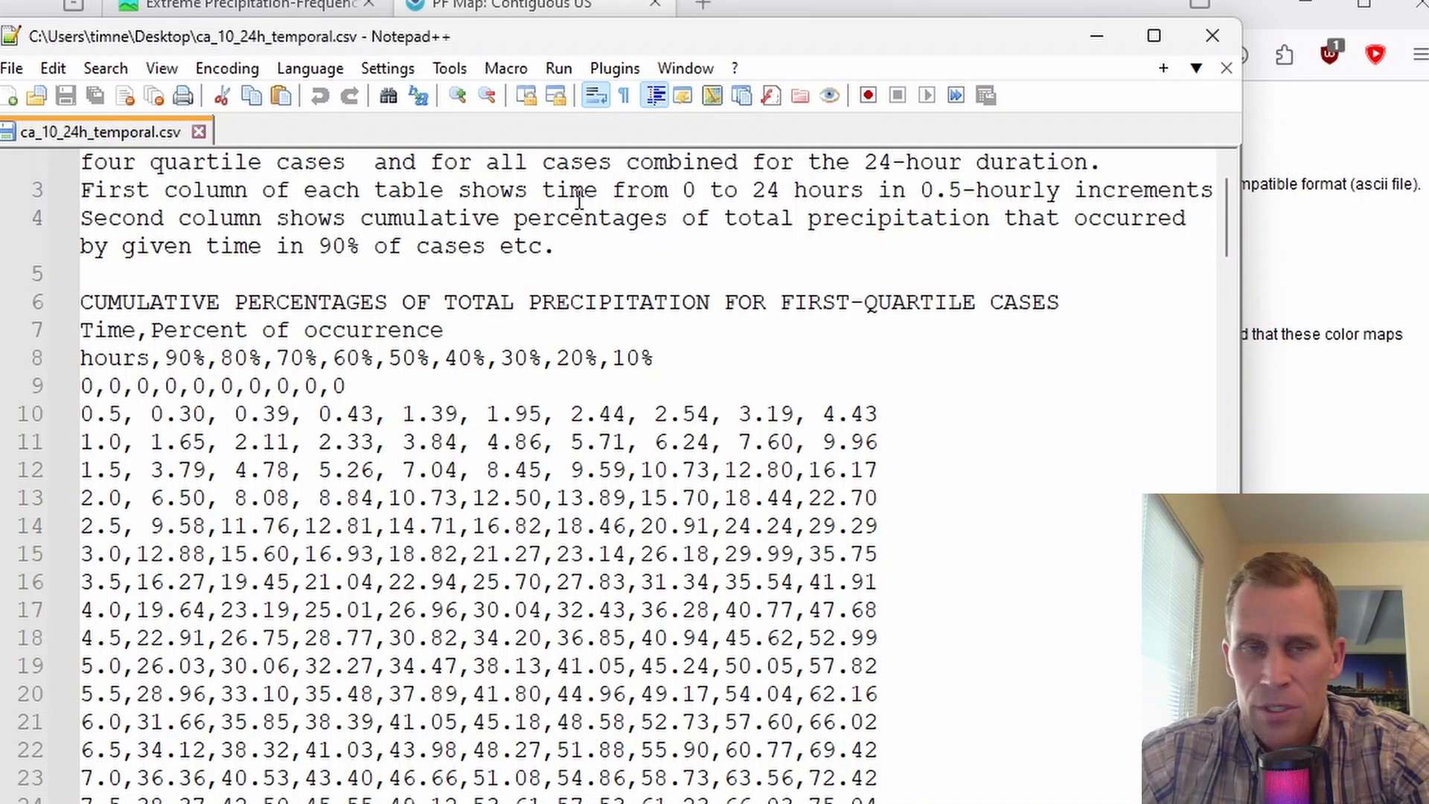
left_click_drag(165, 360, 658, 359)
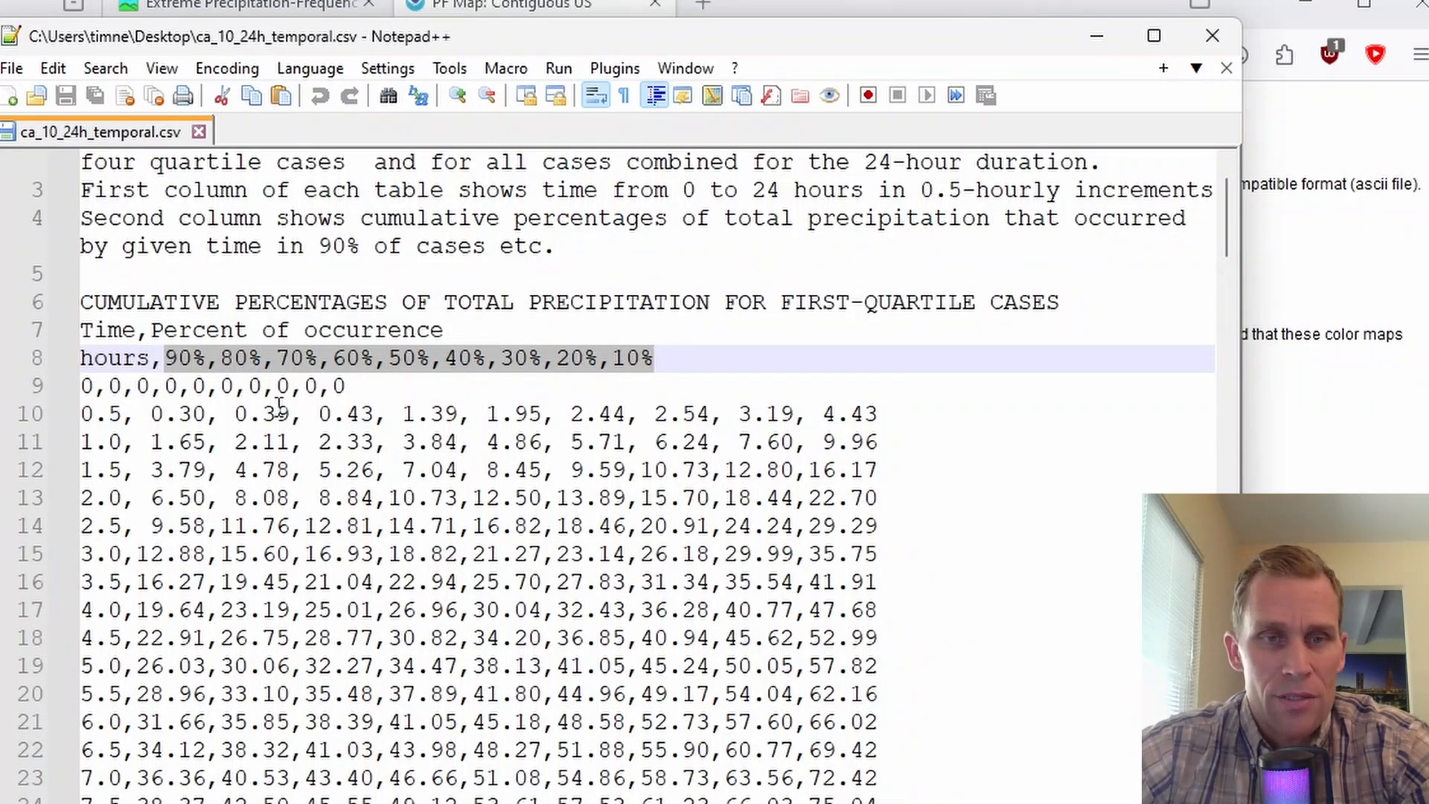
double_click(83, 385)
scroll(88, 447, "down", 9)
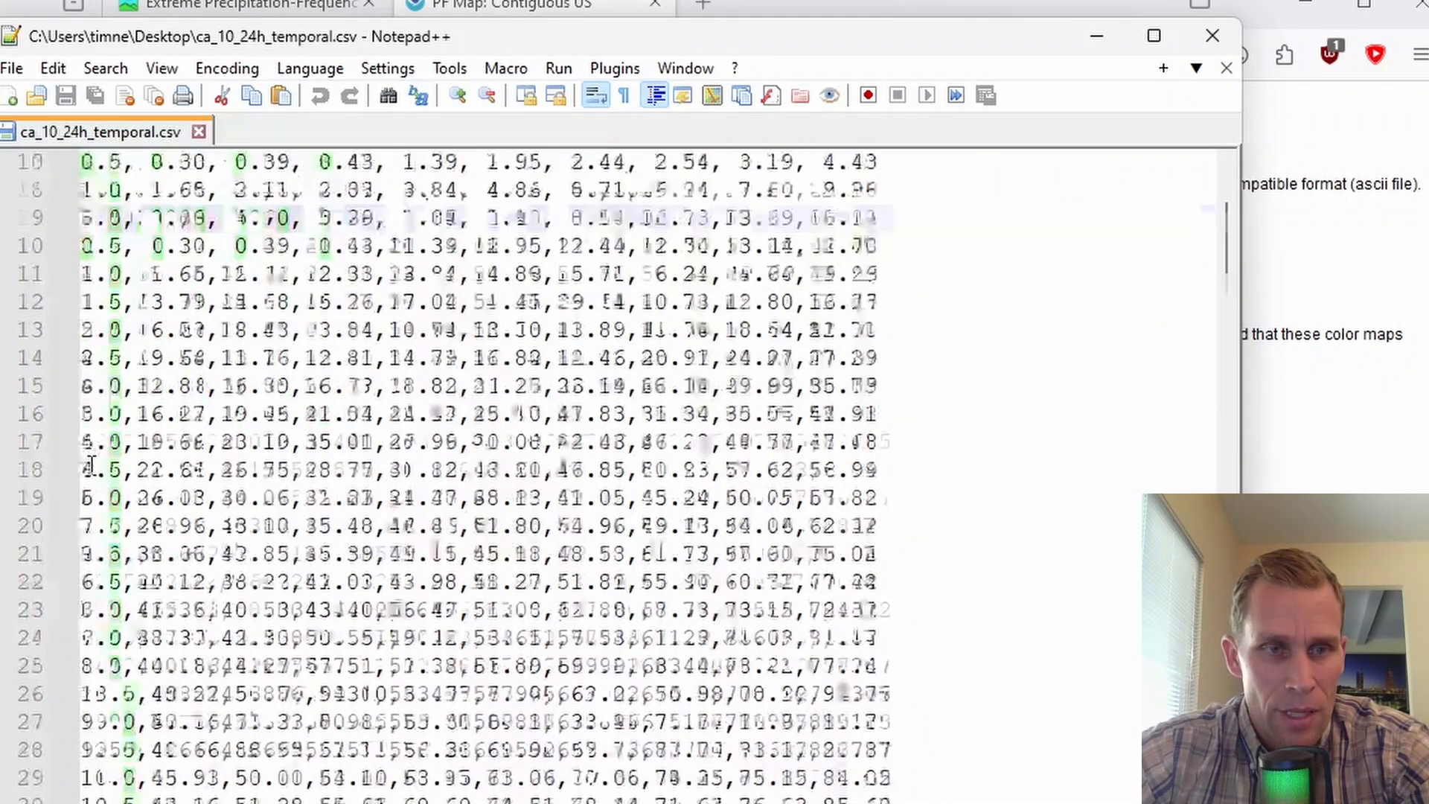
scroll(91, 465, "down", 3)
double_click(89, 721)
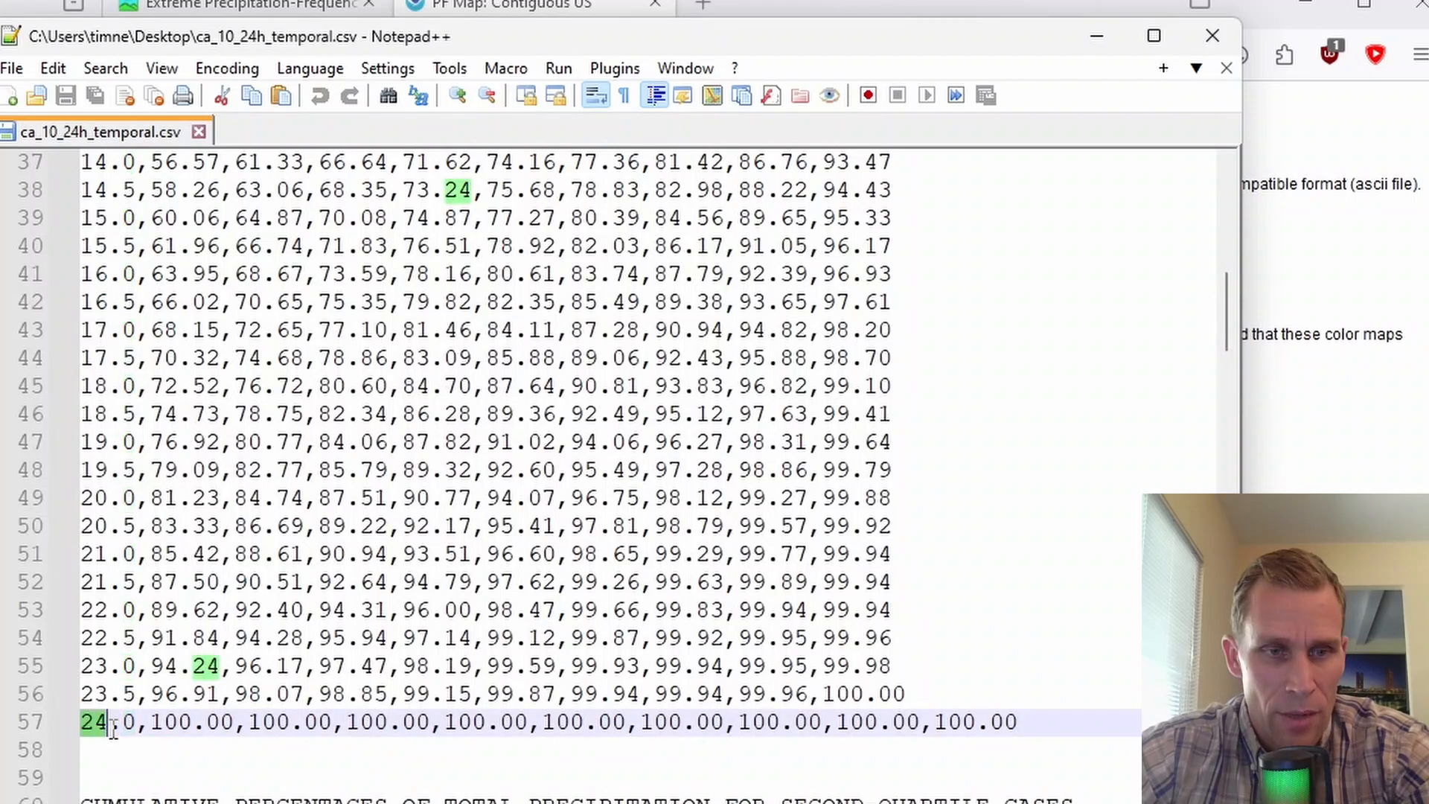
left_click(84, 693)
left_click_drag(84, 693, 128, 696)
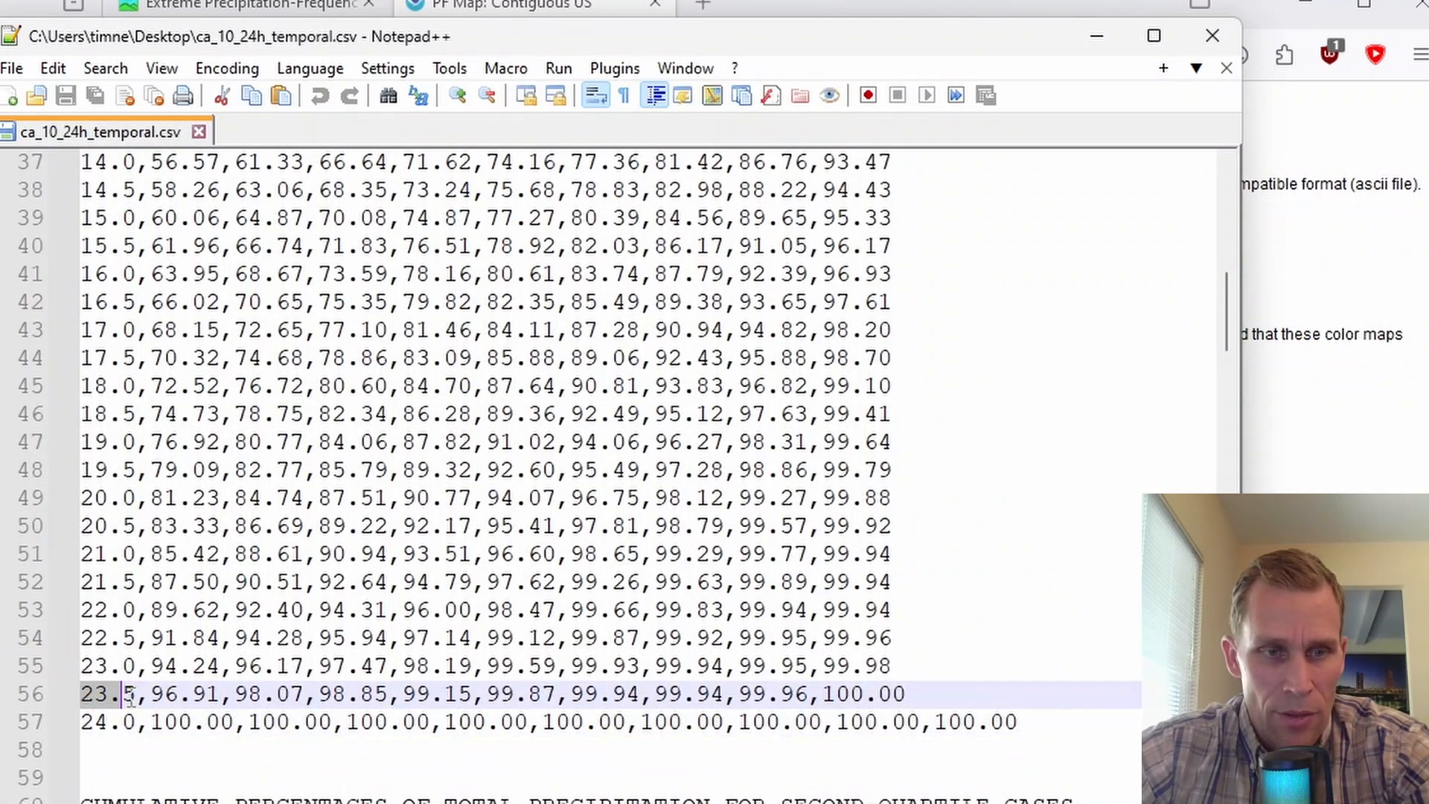
left_click(321, 777)
Switch to HEC-HMS and start the Atlas 14 Temporal Pattern Importer
key("alt+Tab")
key("alt+Tab")
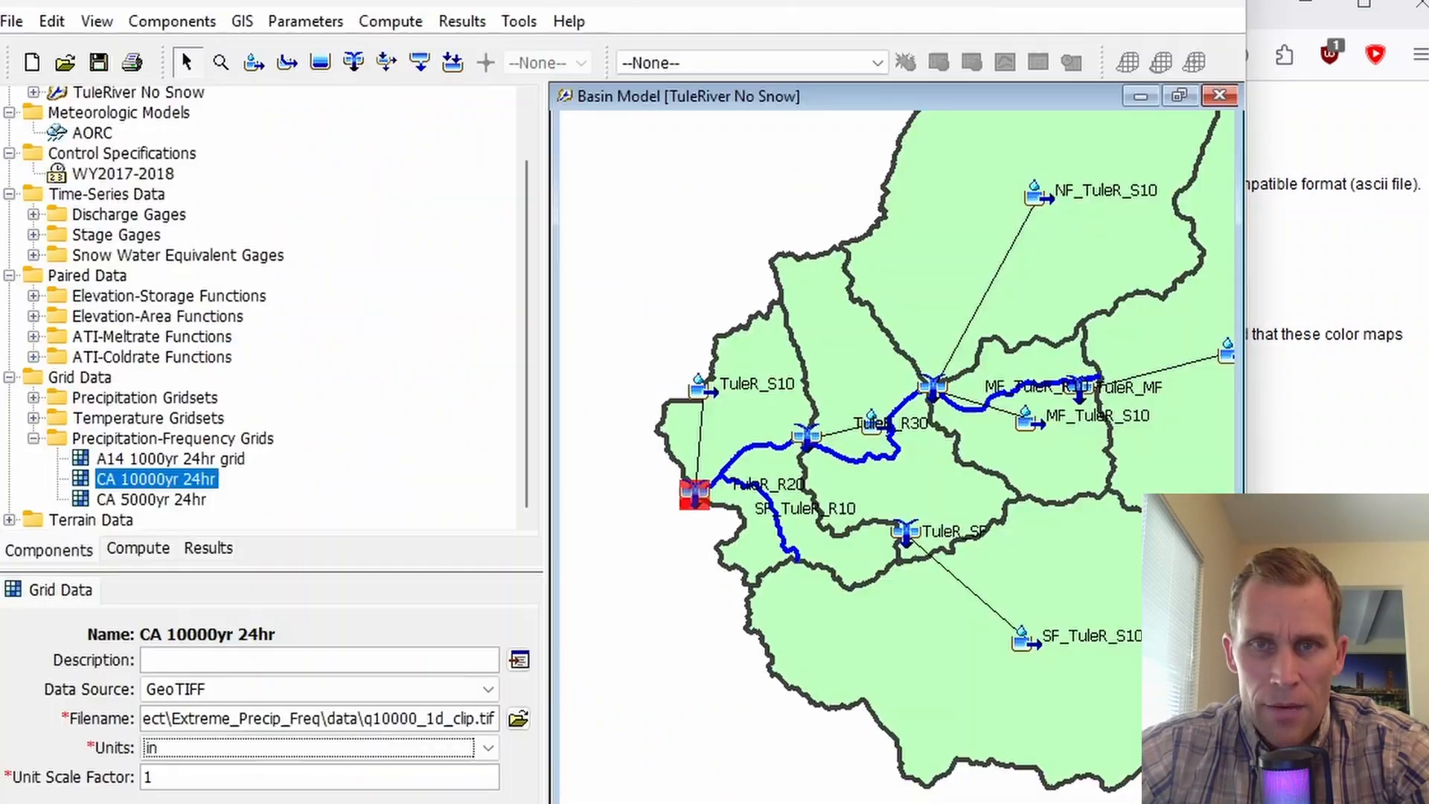
left_click(1320, 2)
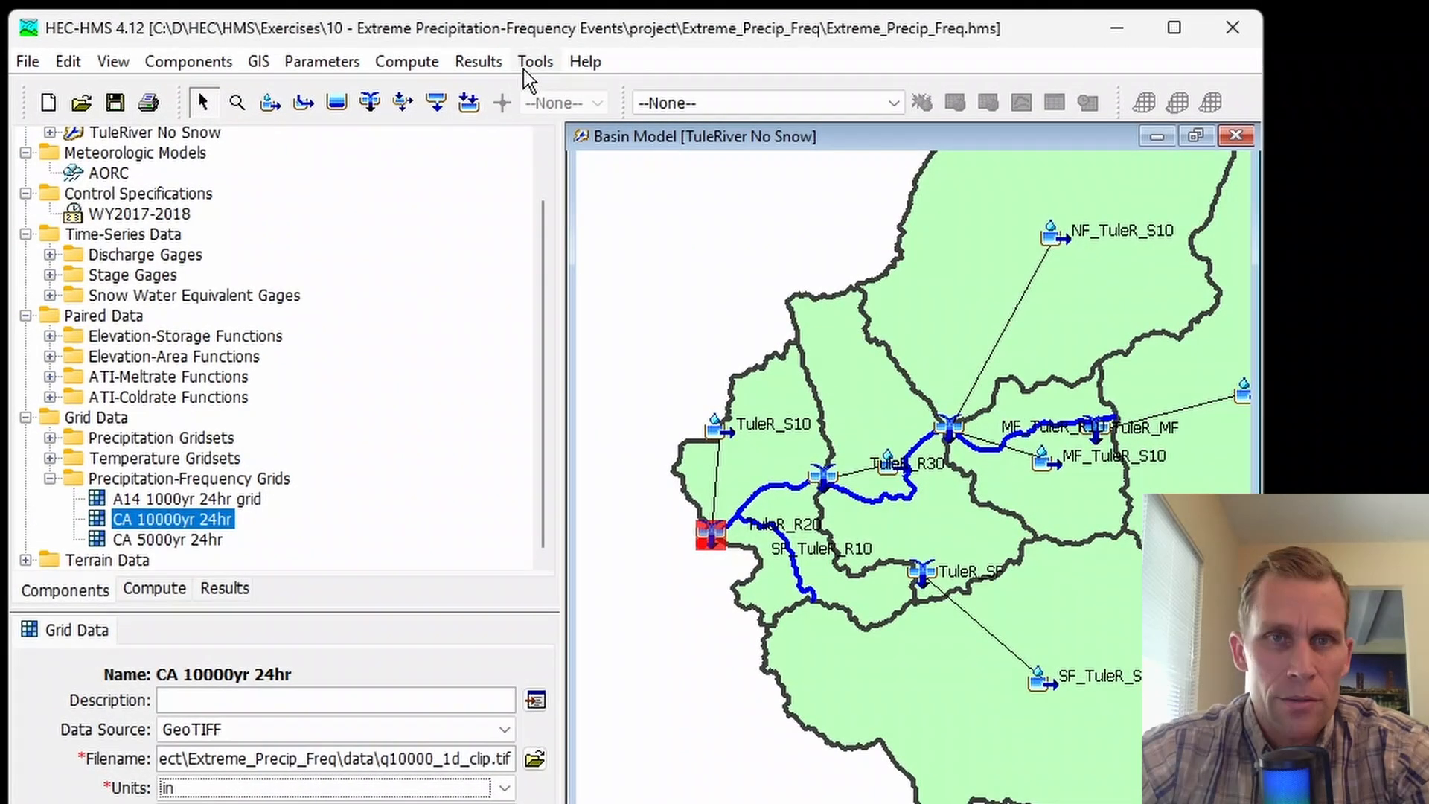
left_click(517, 23)
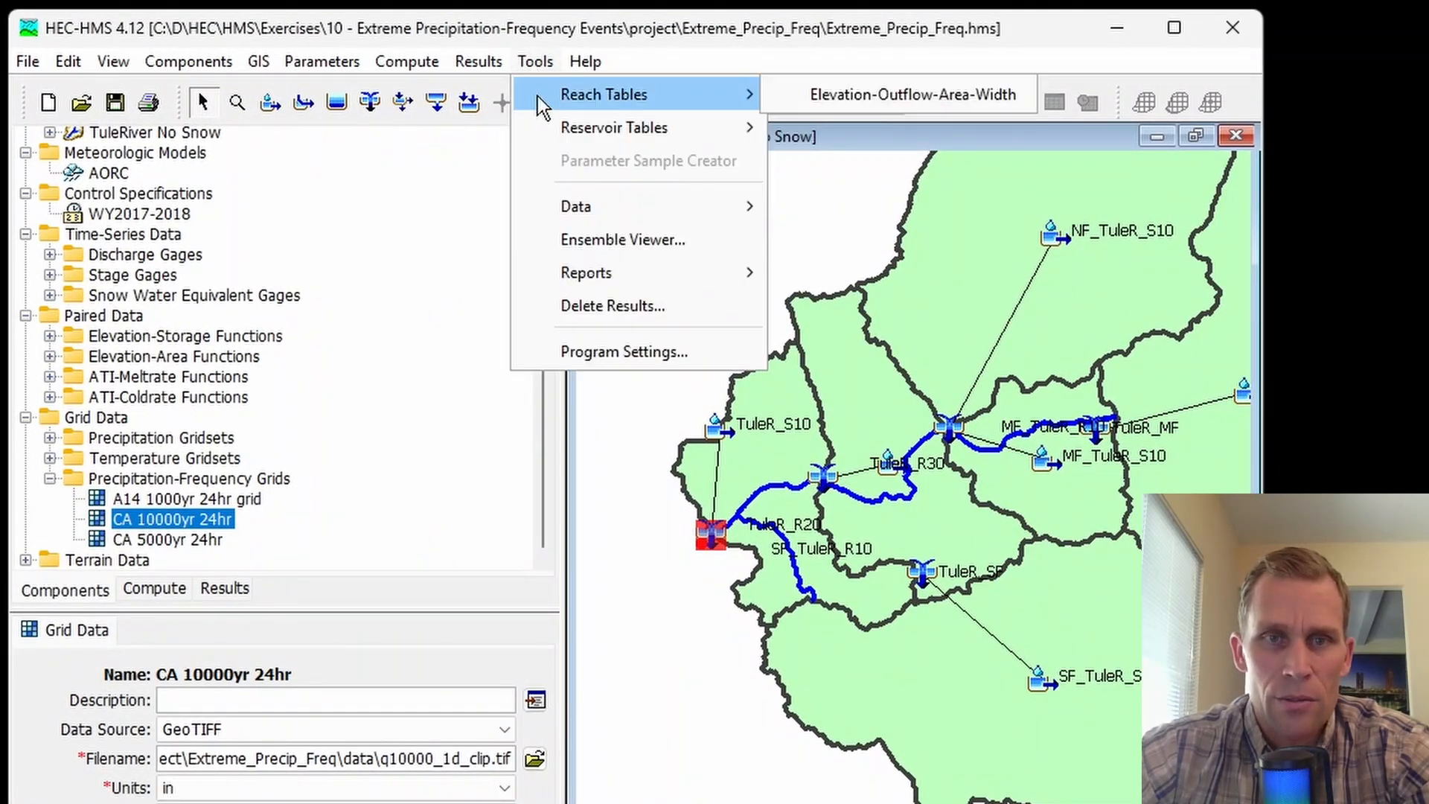
mouse_move(573, 216)
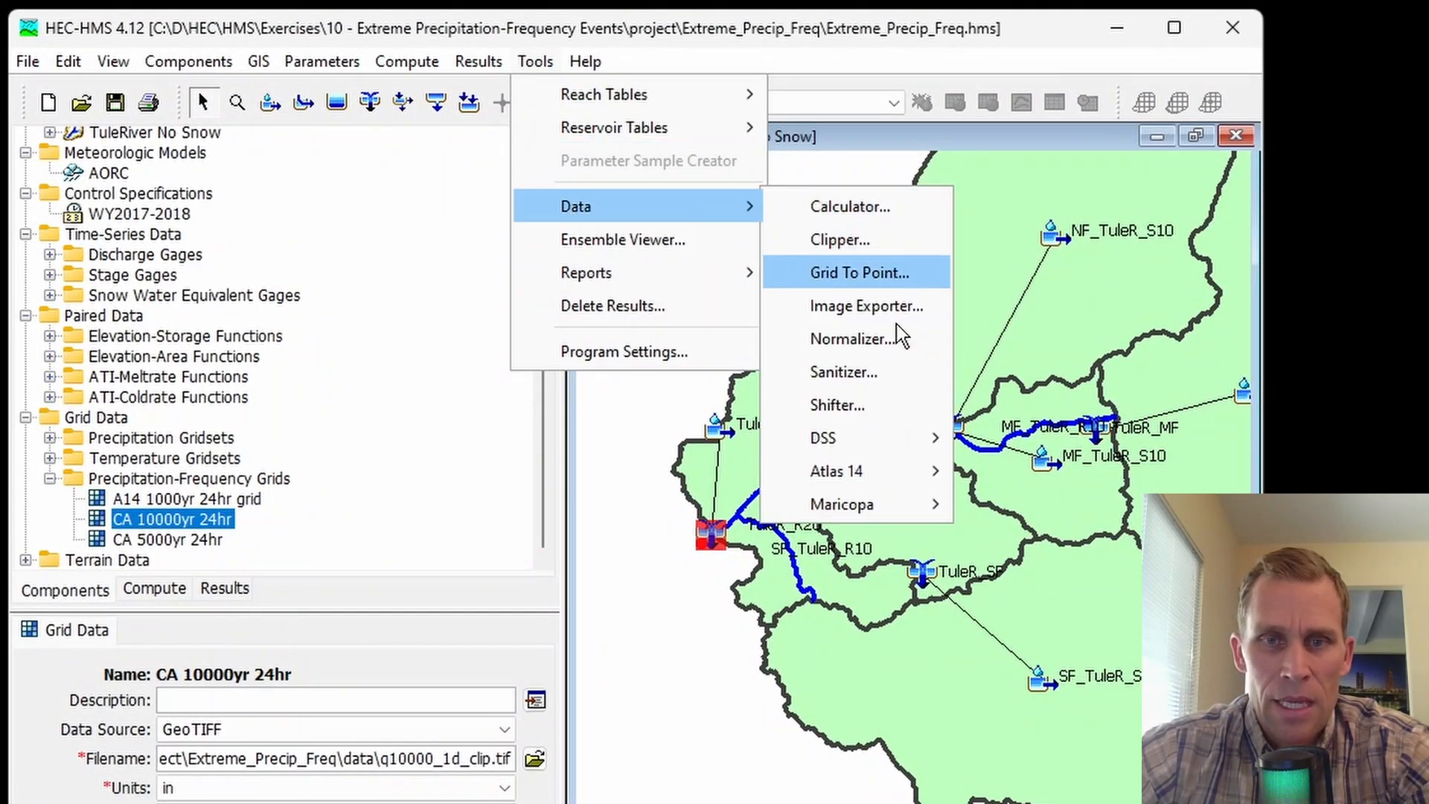
mouse_move(878, 476)
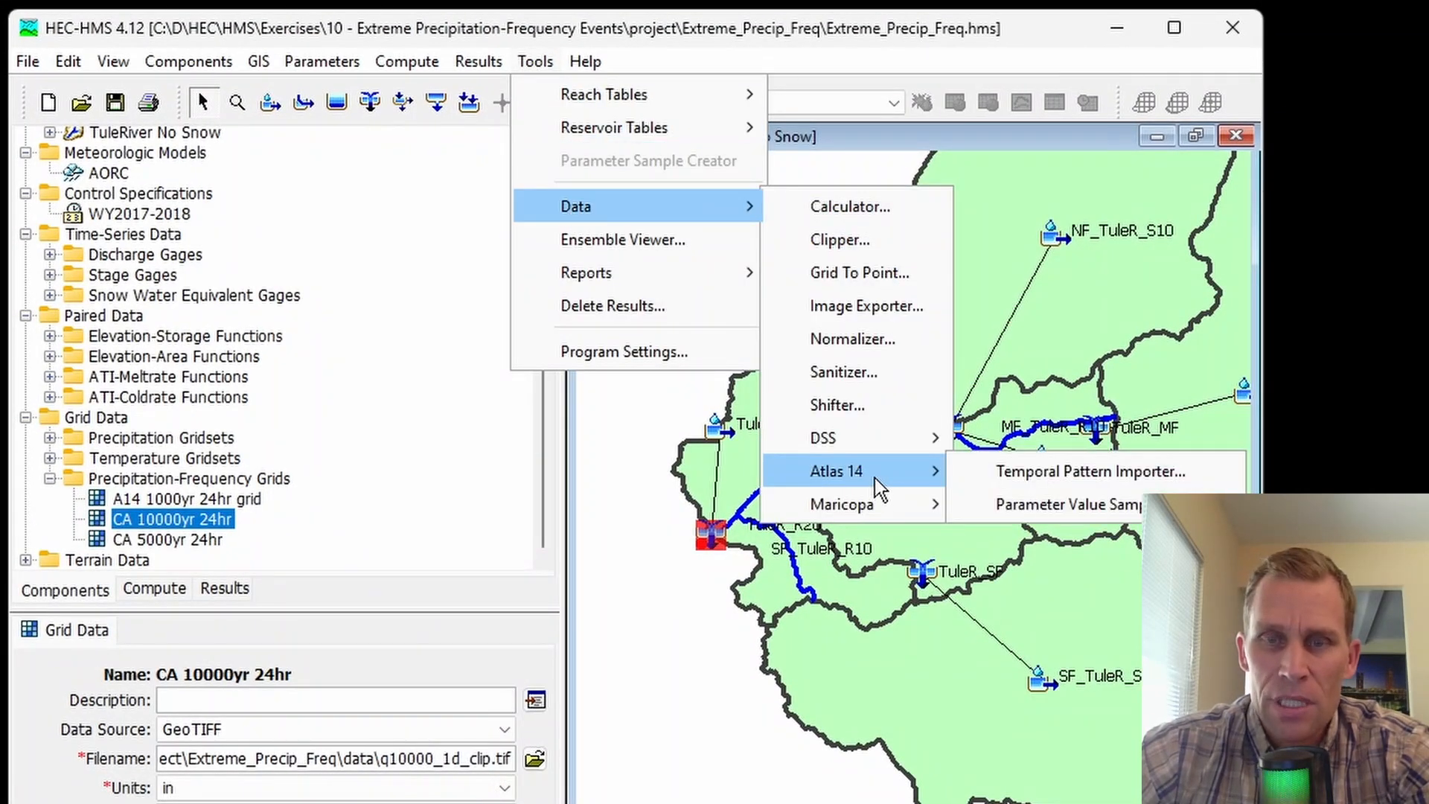
left_click(1008, 484)
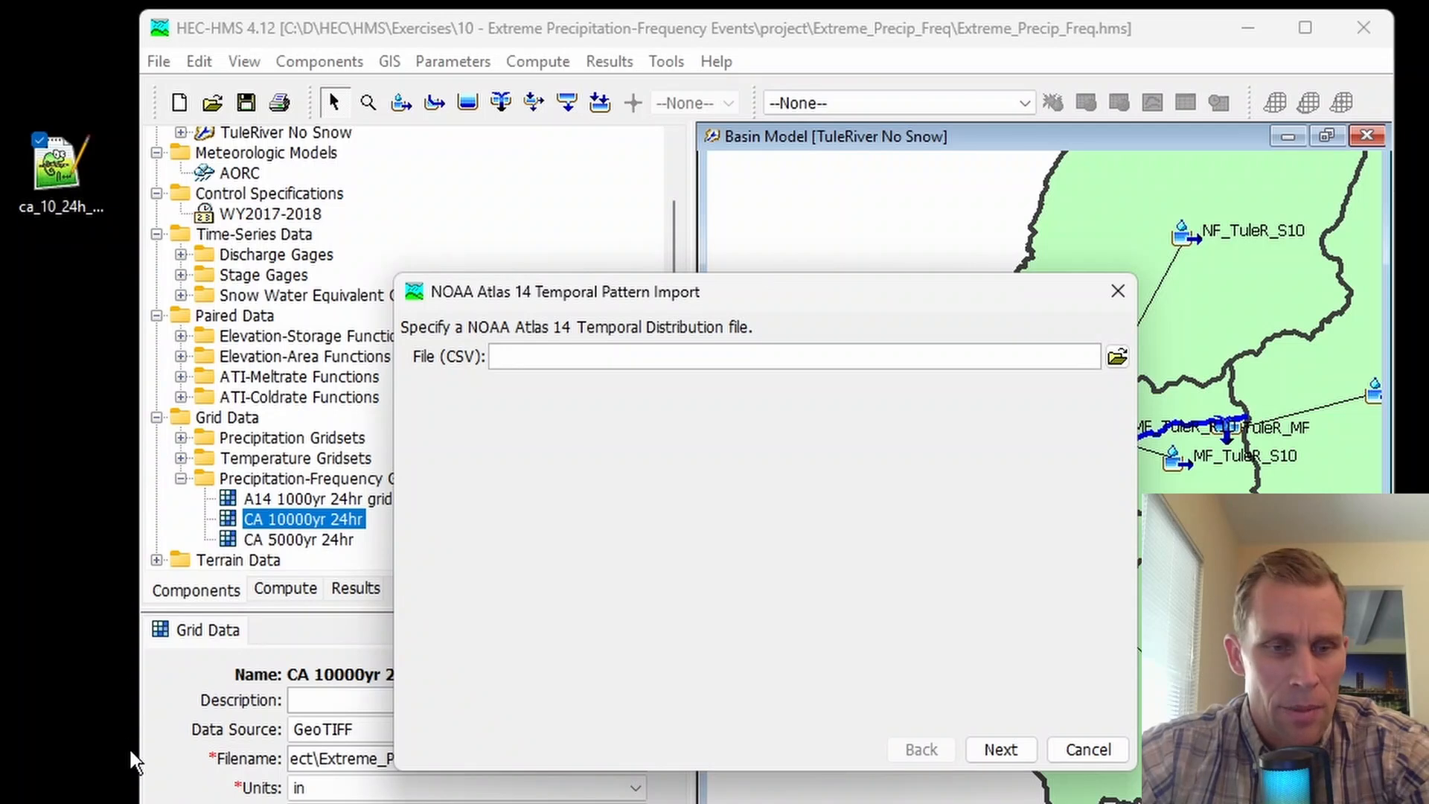
Move ca_10_24h_temporal.csv from the desktop into the Extreme_Precip_Freq project's data folder in File Explorer, and return to the import wizard
key("alt+Tab")
left_click(563, 445)
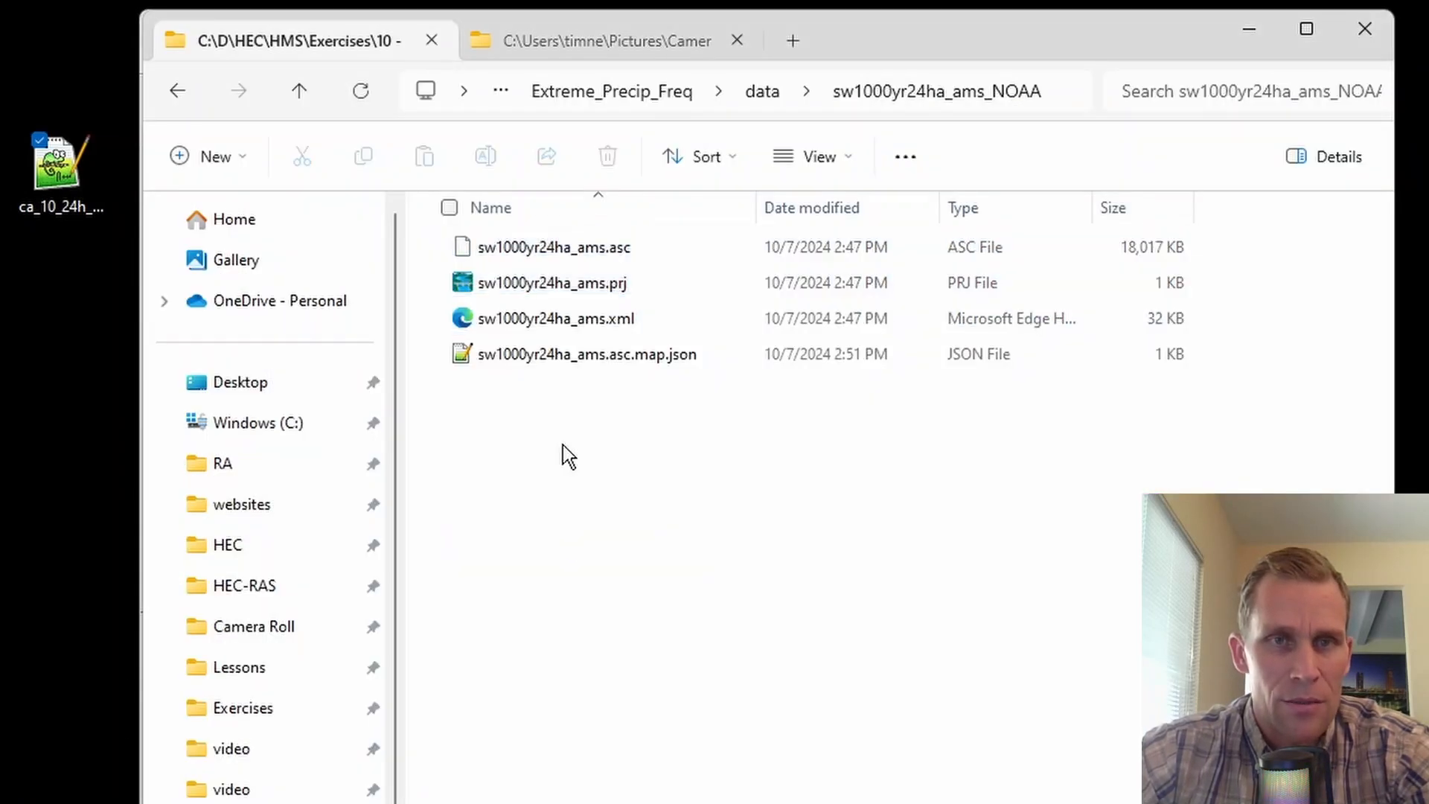
left_click(761, 90)
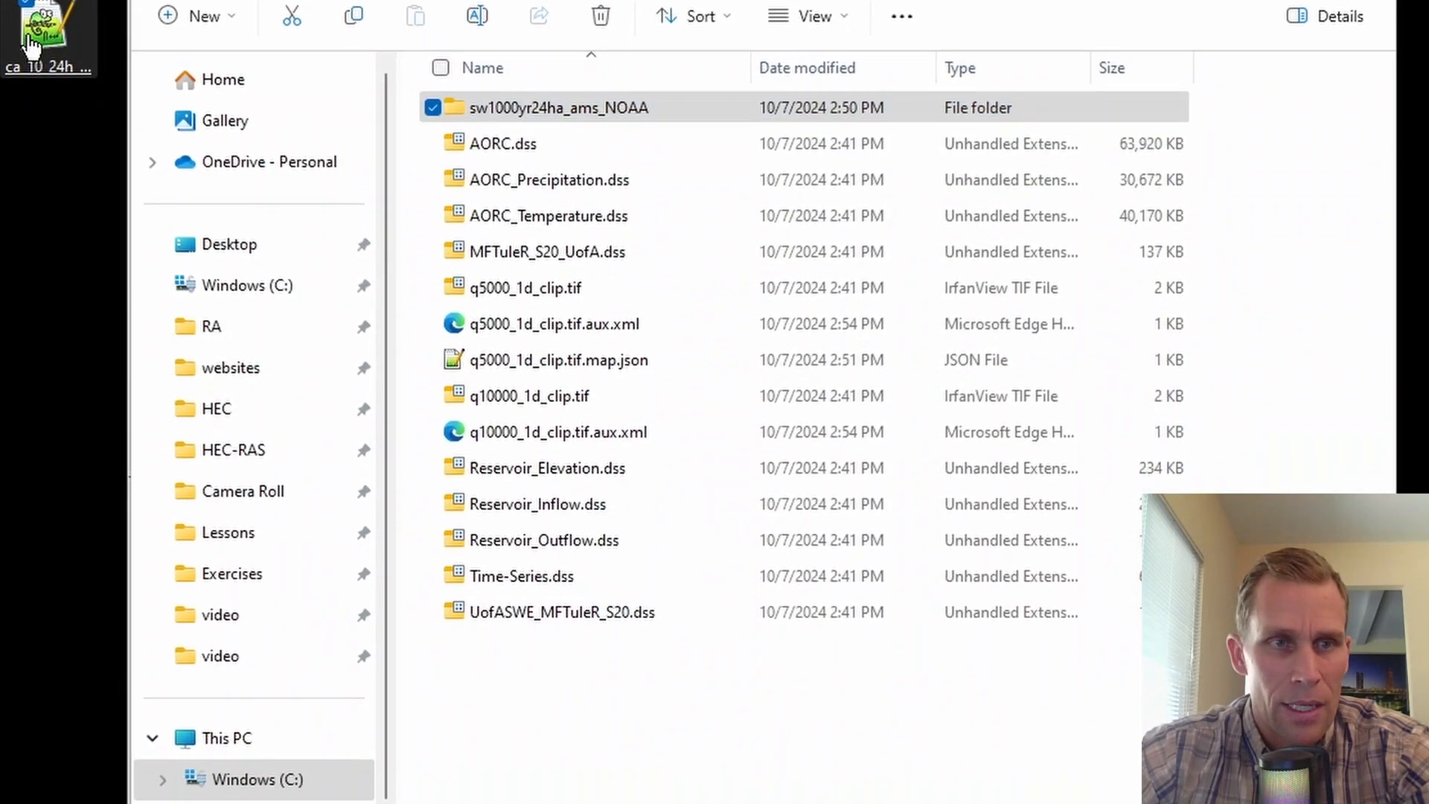
left_click_drag(56, 163, 273, 621)
left_click_drag(262, 473, 564, 759)
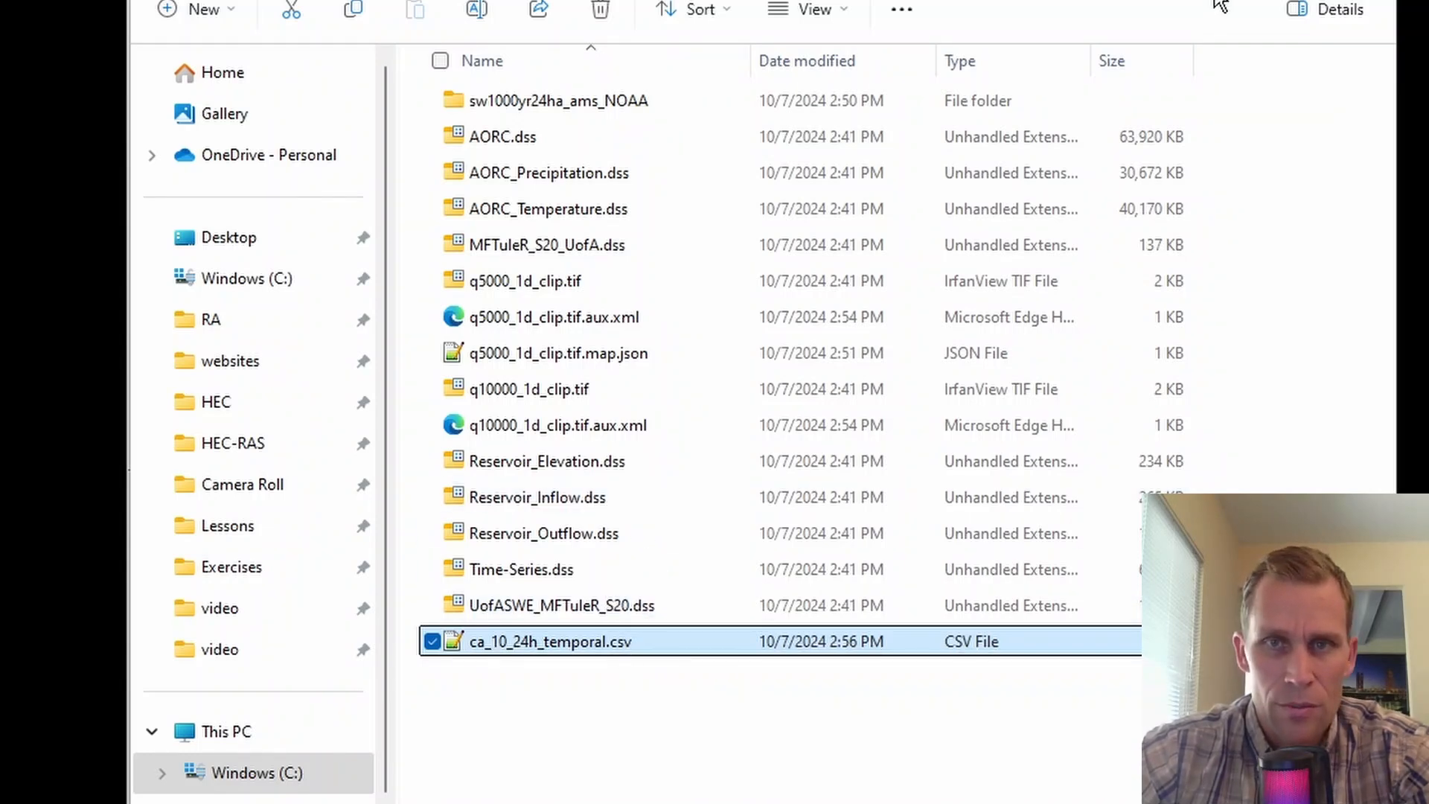
left_click(1249, 30)
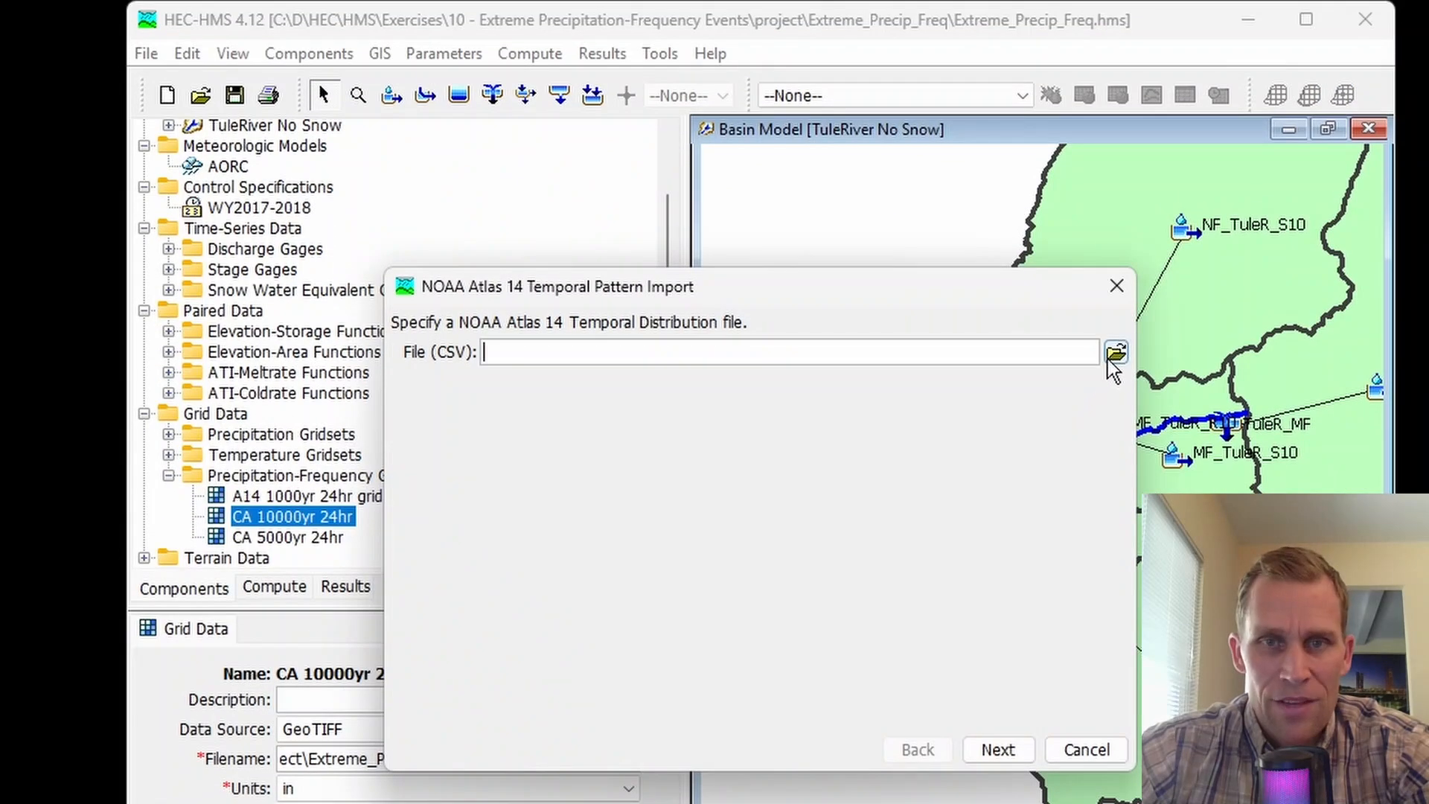
Specify ca_10_24h_temporal.csv from the Extreme_Precip_Freq data folder as the temporal distribution file and continue to the quartile selection
left_click(1108, 359)
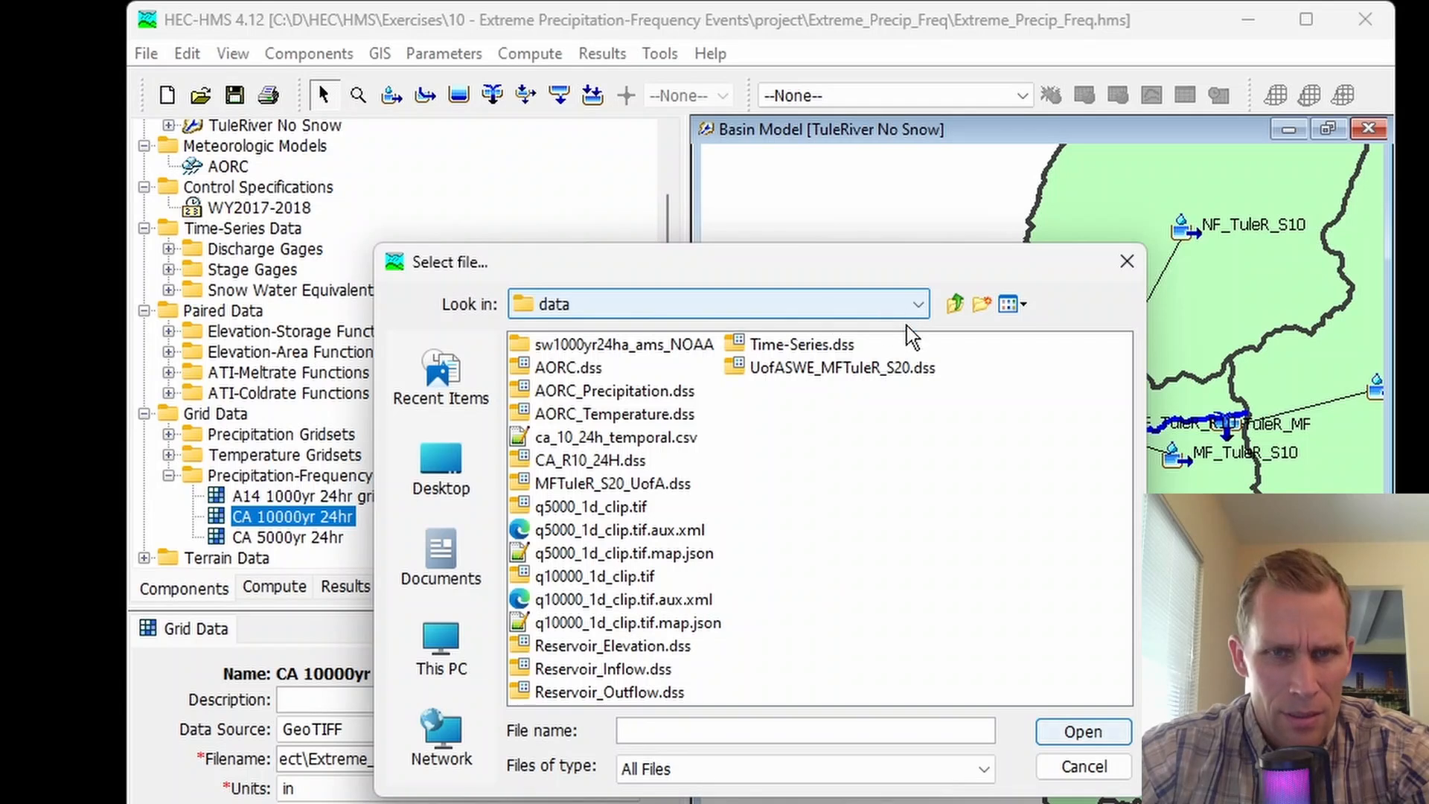
left_click(954, 303)
left_click(956, 305)
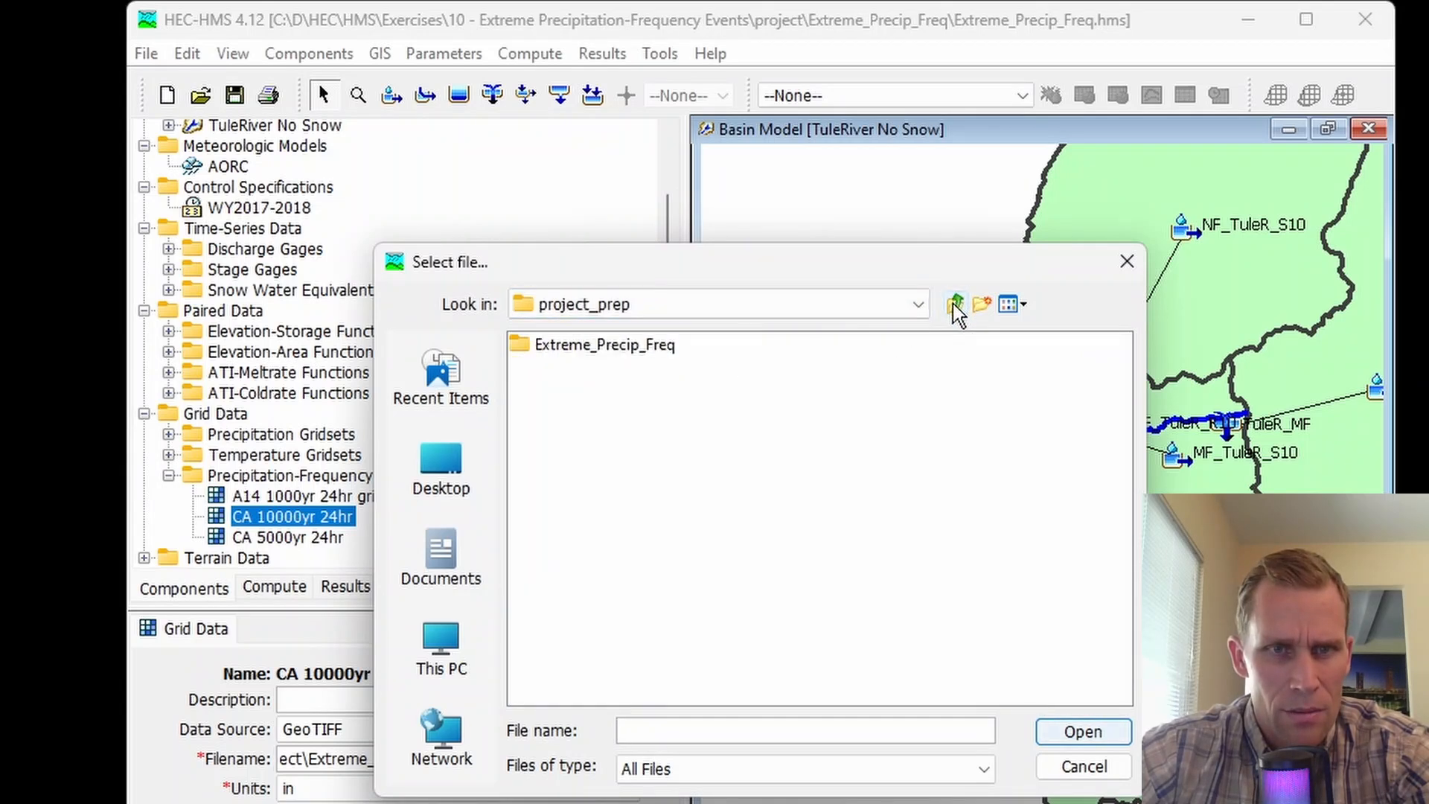
double_click(557, 347)
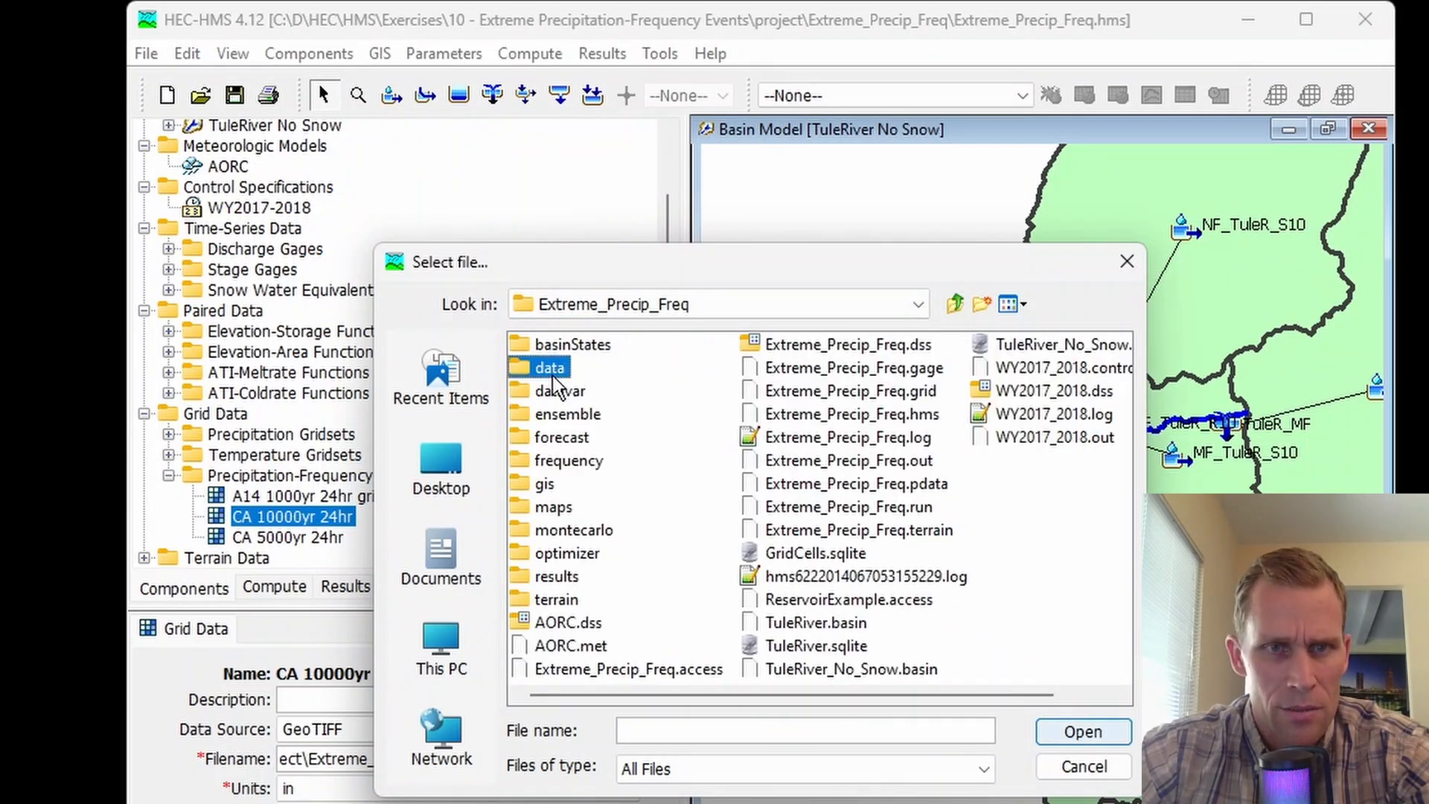
double_click(552, 367)
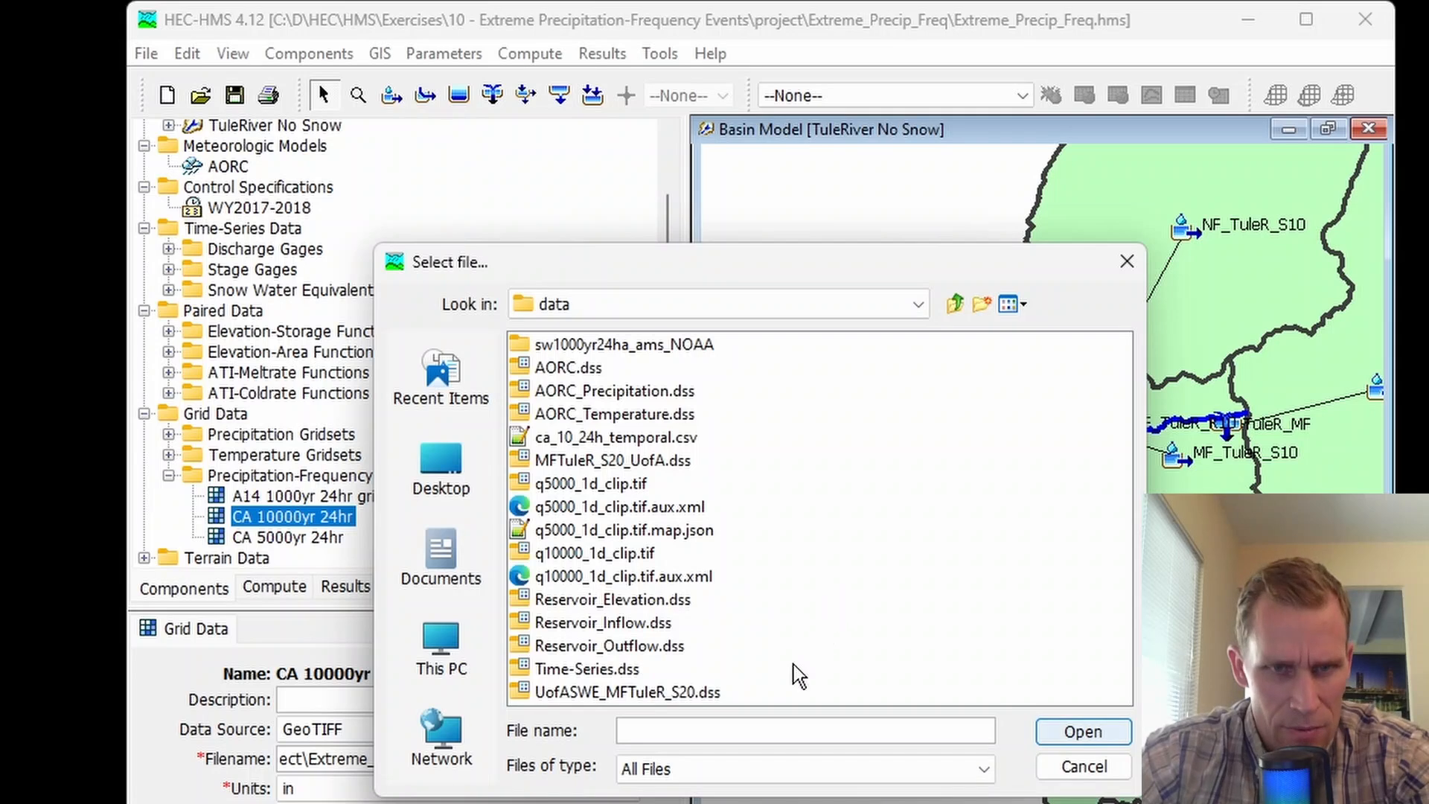
left_click(630, 437)
left_click(1076, 733)
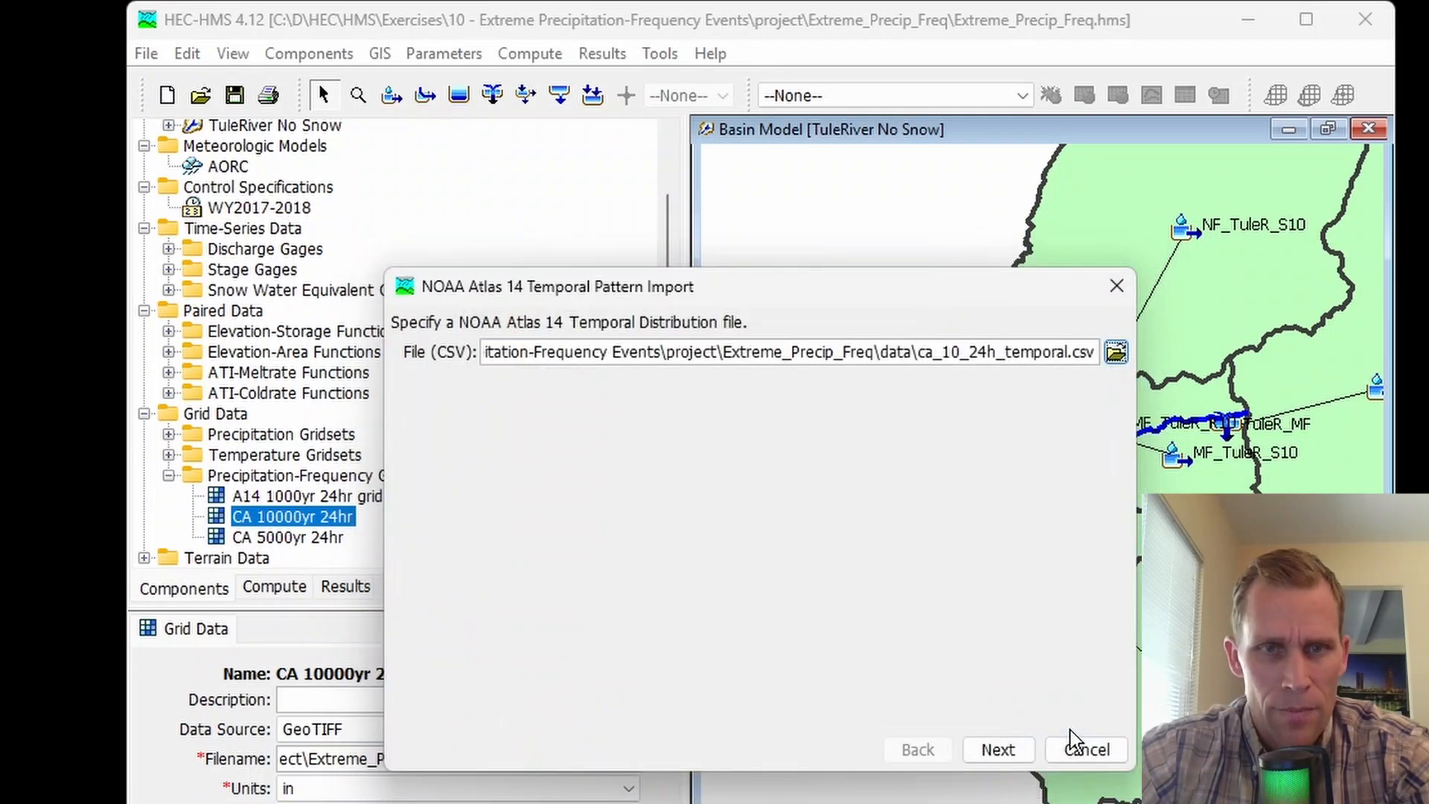
left_click(997, 749)
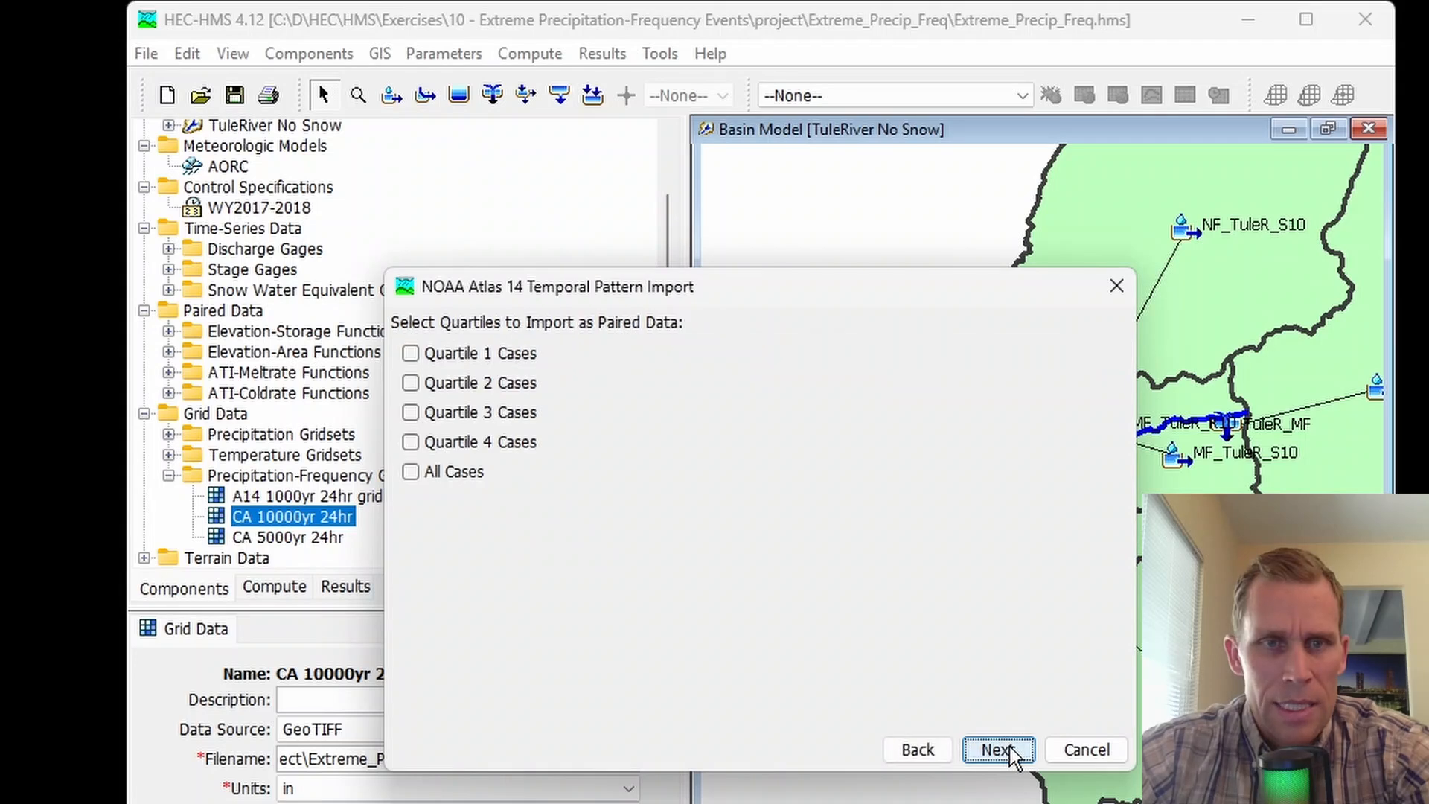
Choose the Quartile 1, 2, 3 and 4 cases to import as paired data and continue to the save options
left_click(410, 353)
left_click(410, 383)
left_click(410, 412)
left_click(410, 442)
left_click(997, 749)
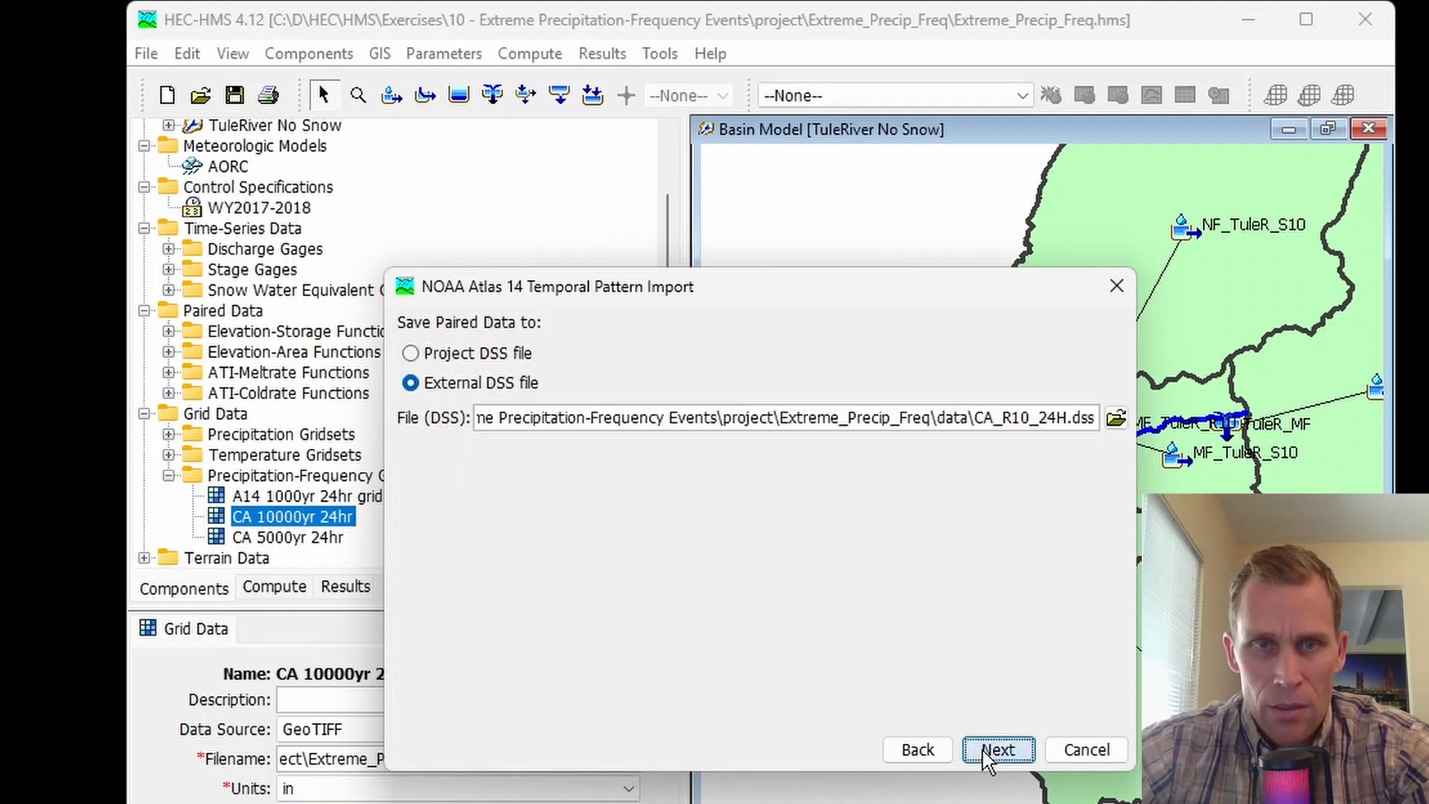
Import the paired data to the external DSS file CA_R10_24H.dss in the project's data folder and close the wizard
left_click_drag(795, 417, 1200, 420)
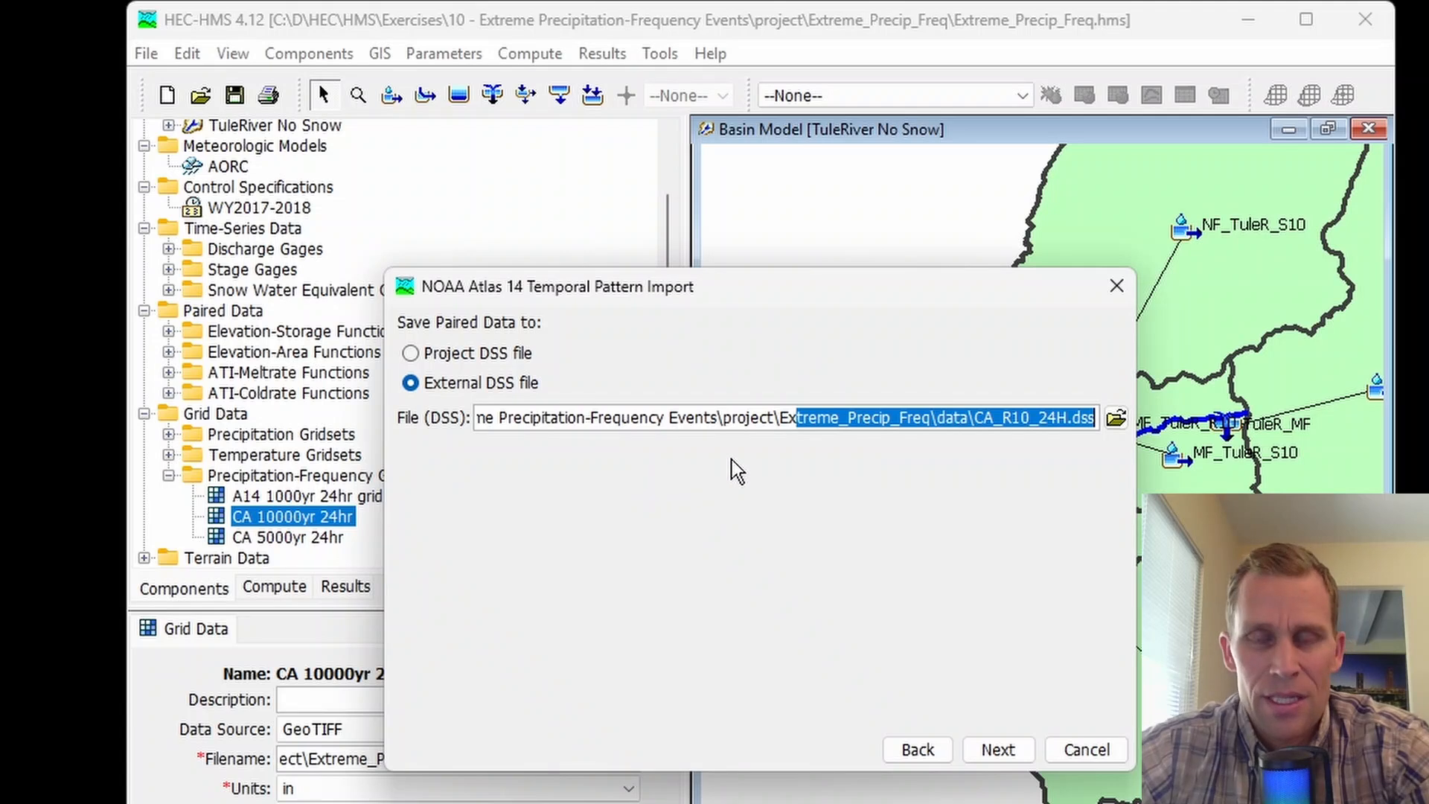
left_click(774, 419)
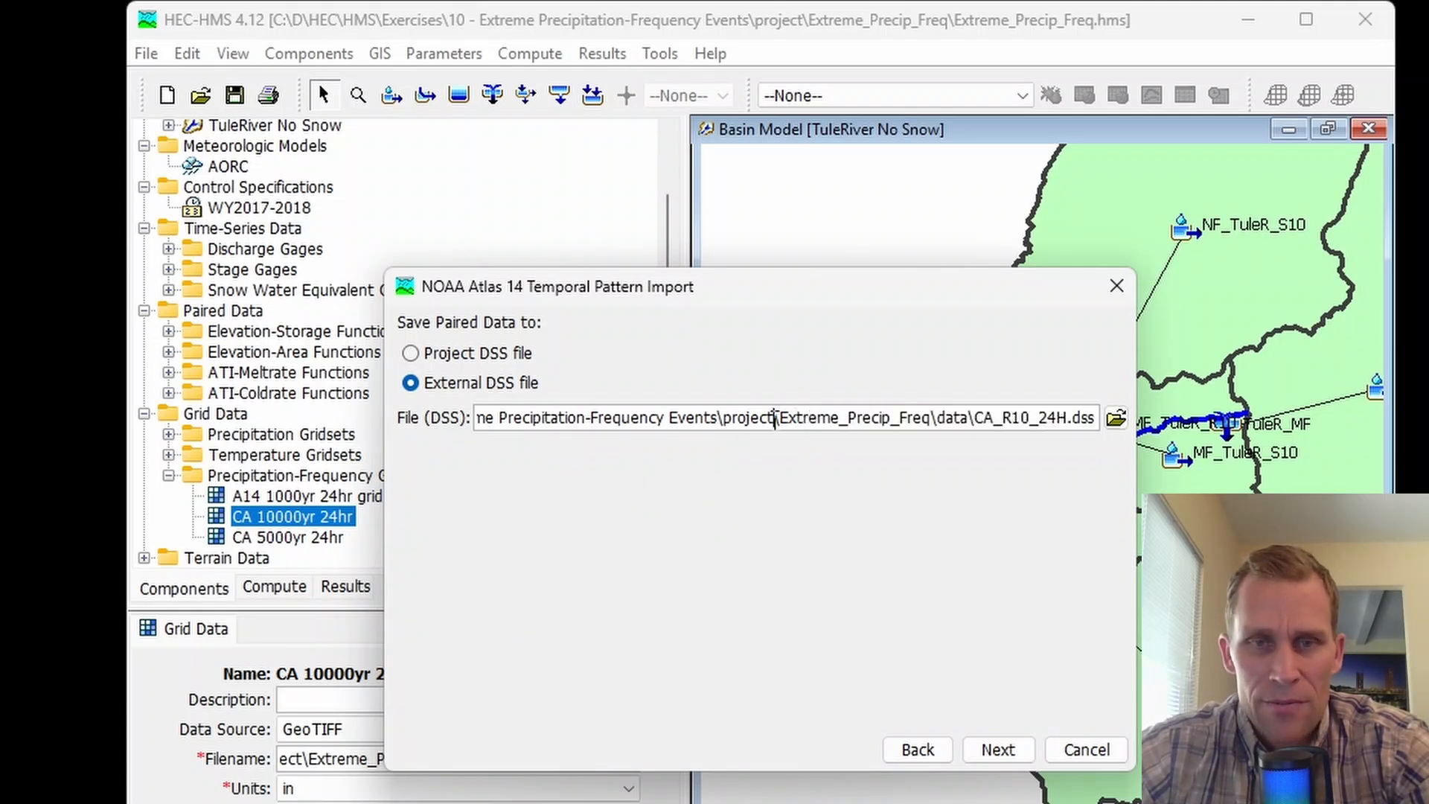
left_click_drag(776, 419, 1103, 418)
double_click(952, 418)
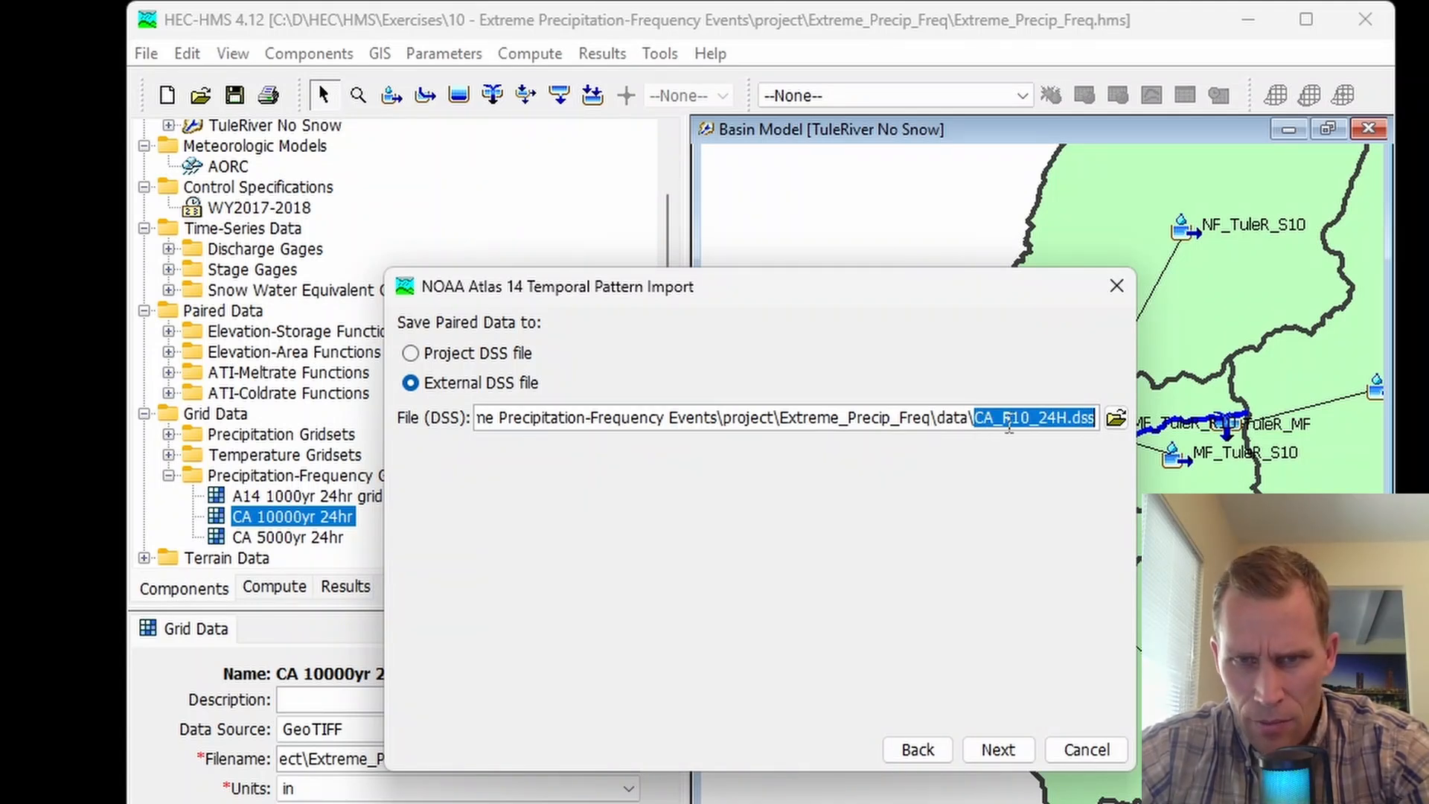
left_click(1003, 753)
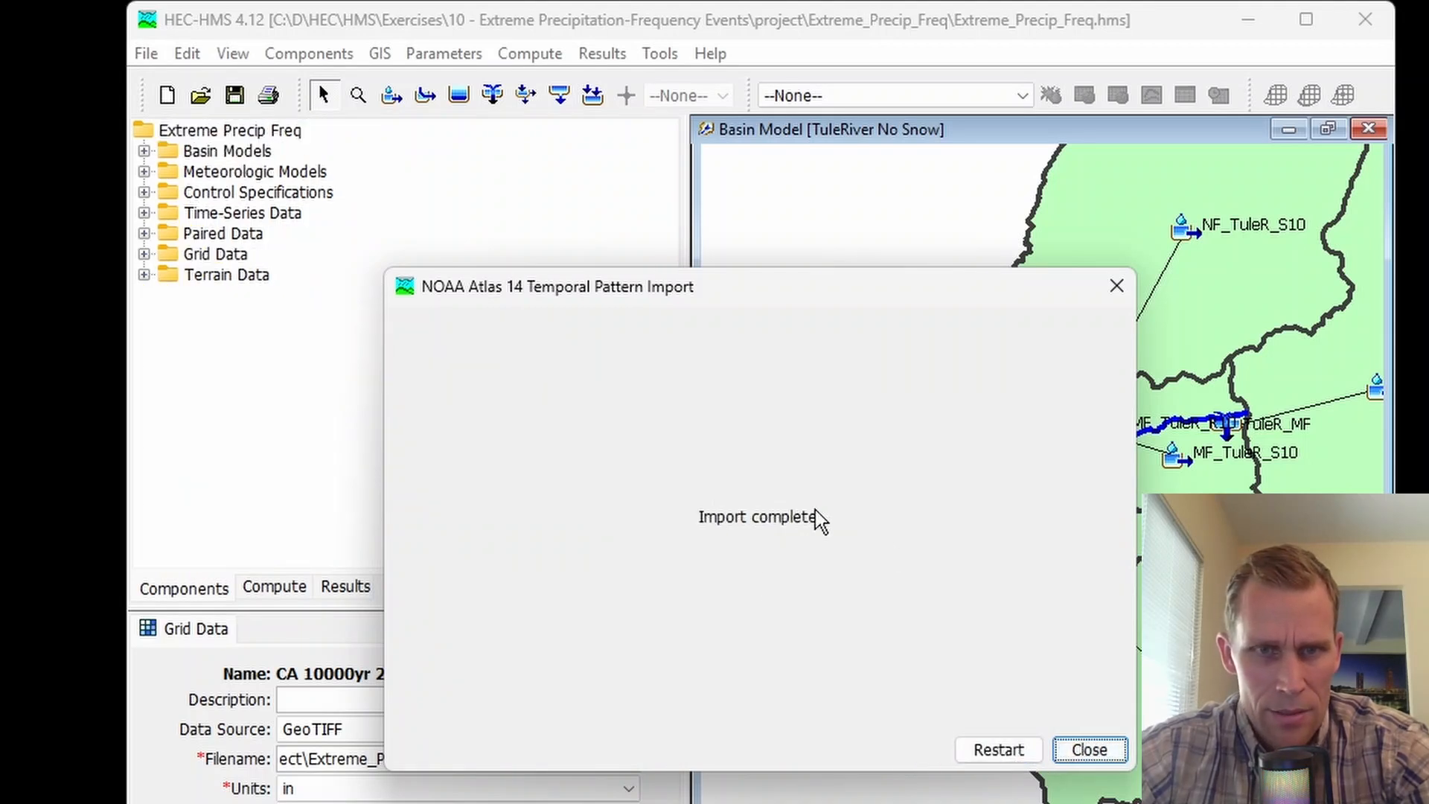
left_click(1116, 287)
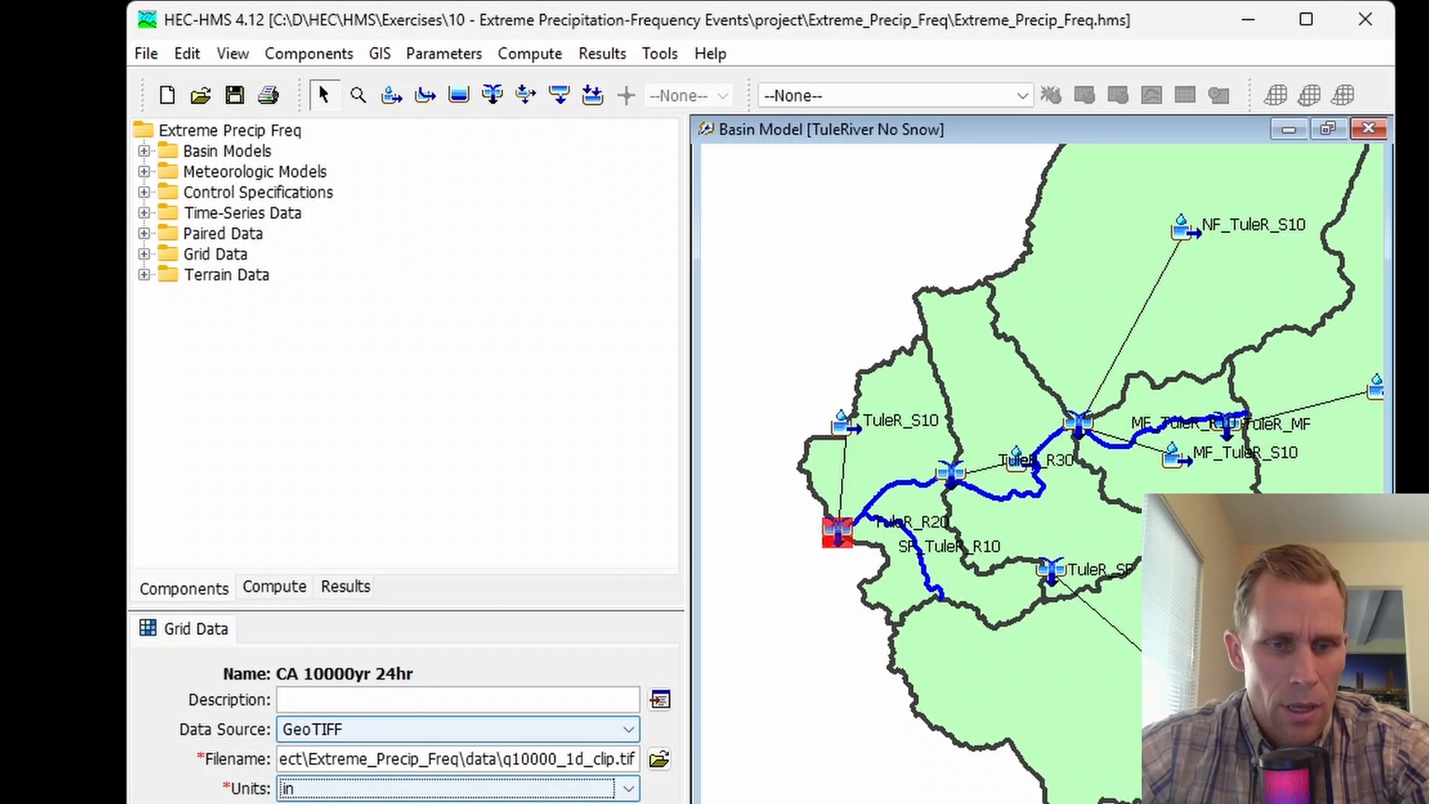
Launch HEC-DSSVue and open CA_R10_24H.dss from the Extreme_Precip_Freq project's data folder
key("super")
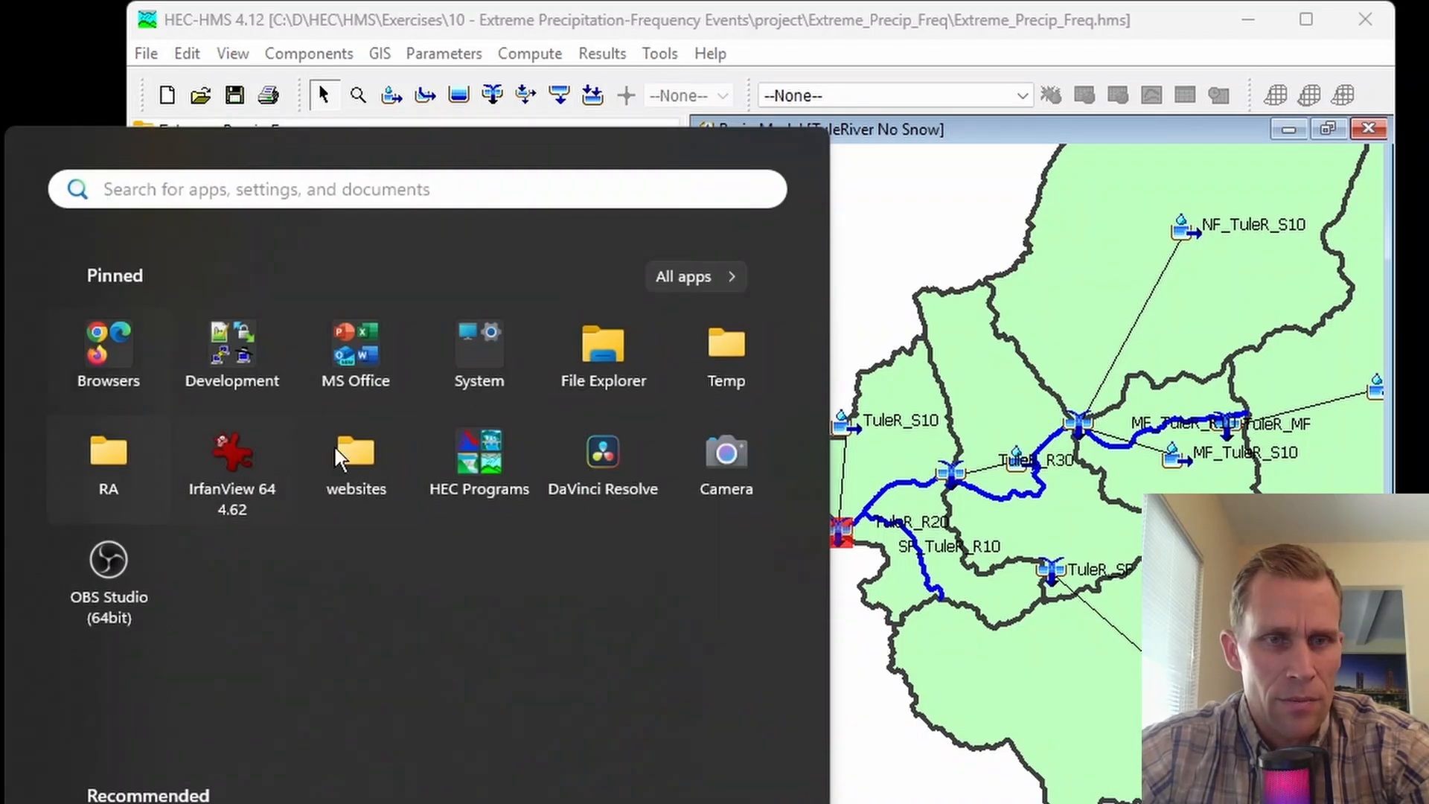
left_click(479, 458)
left_click(237, 531)
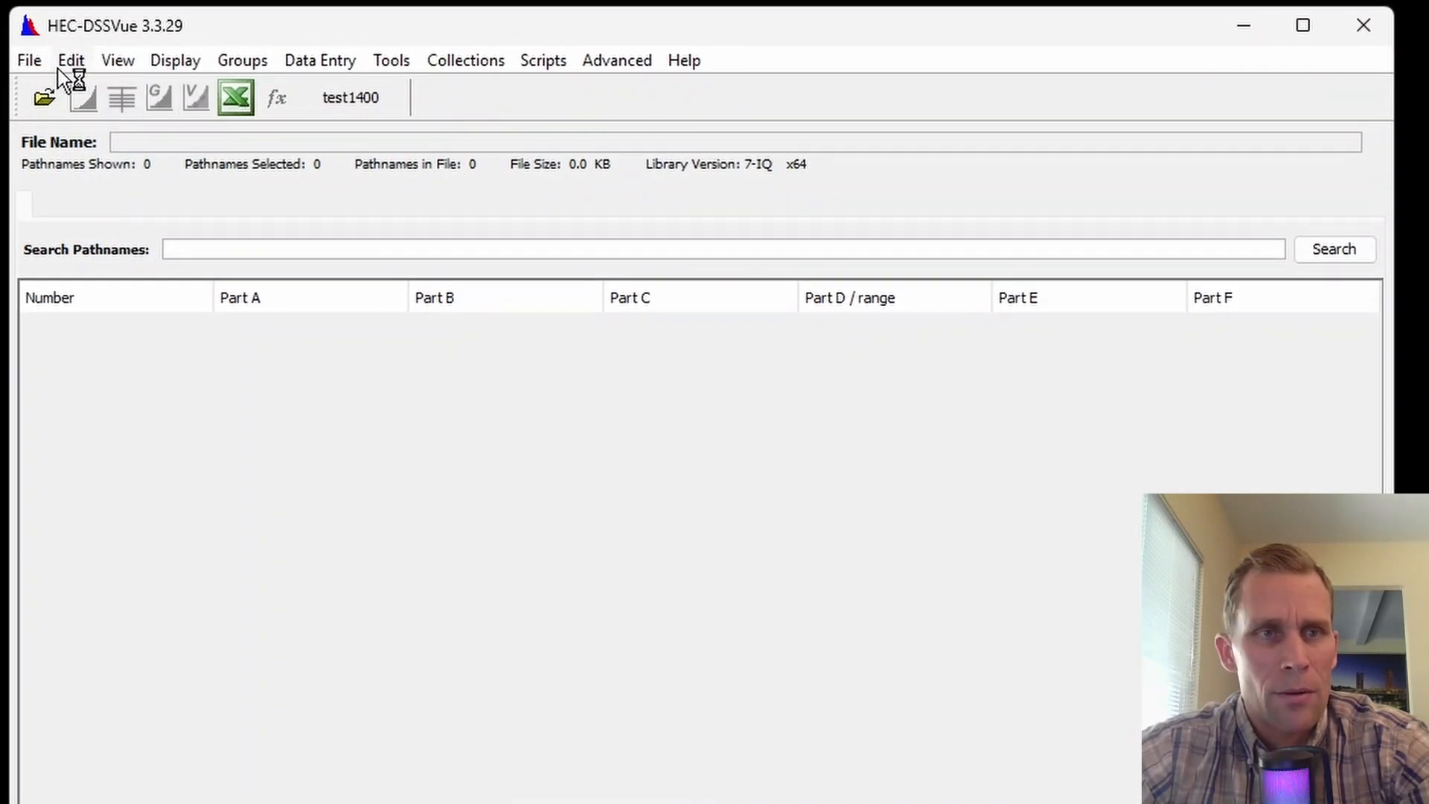
left_click(44, 97)
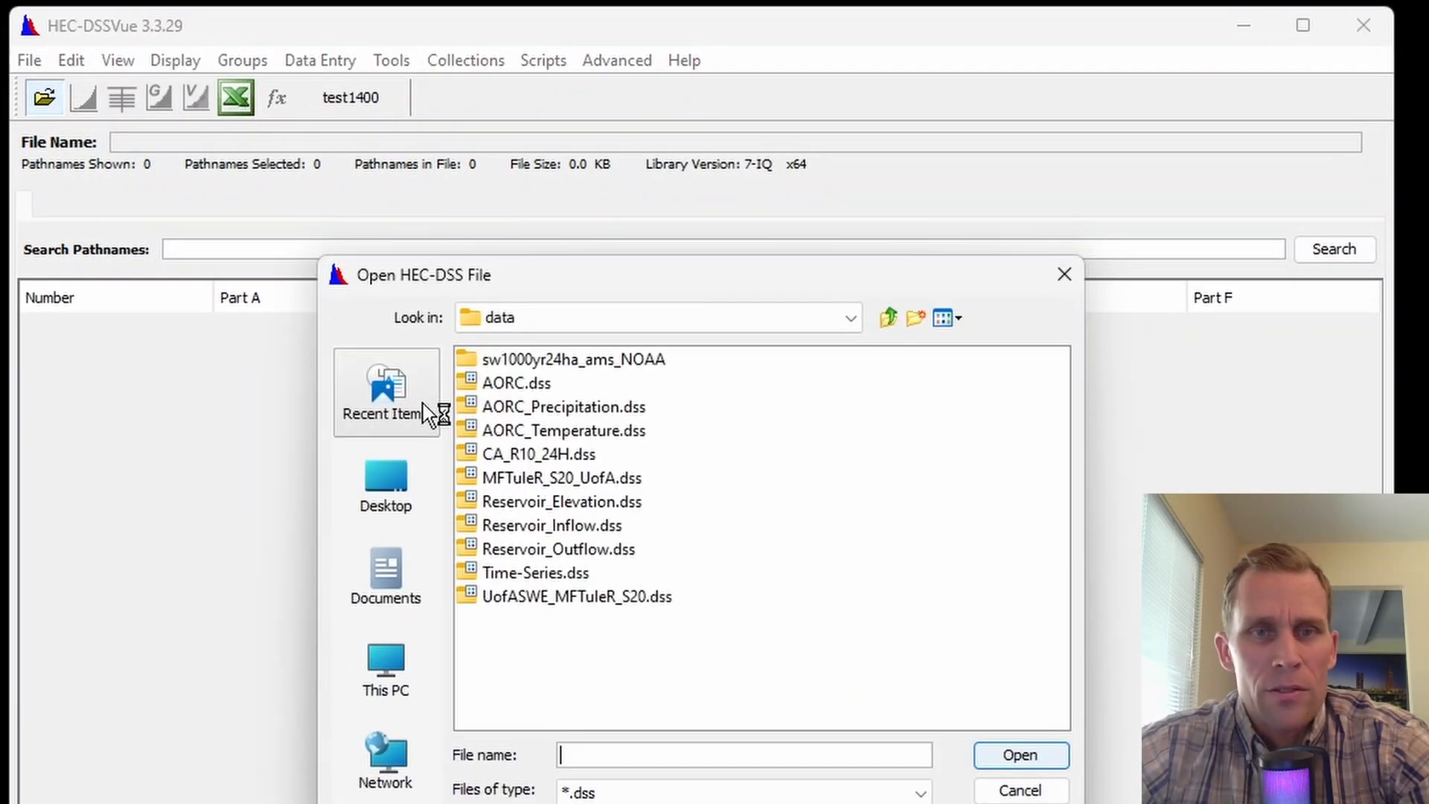
left_click(888, 318)
left_click(528, 366)
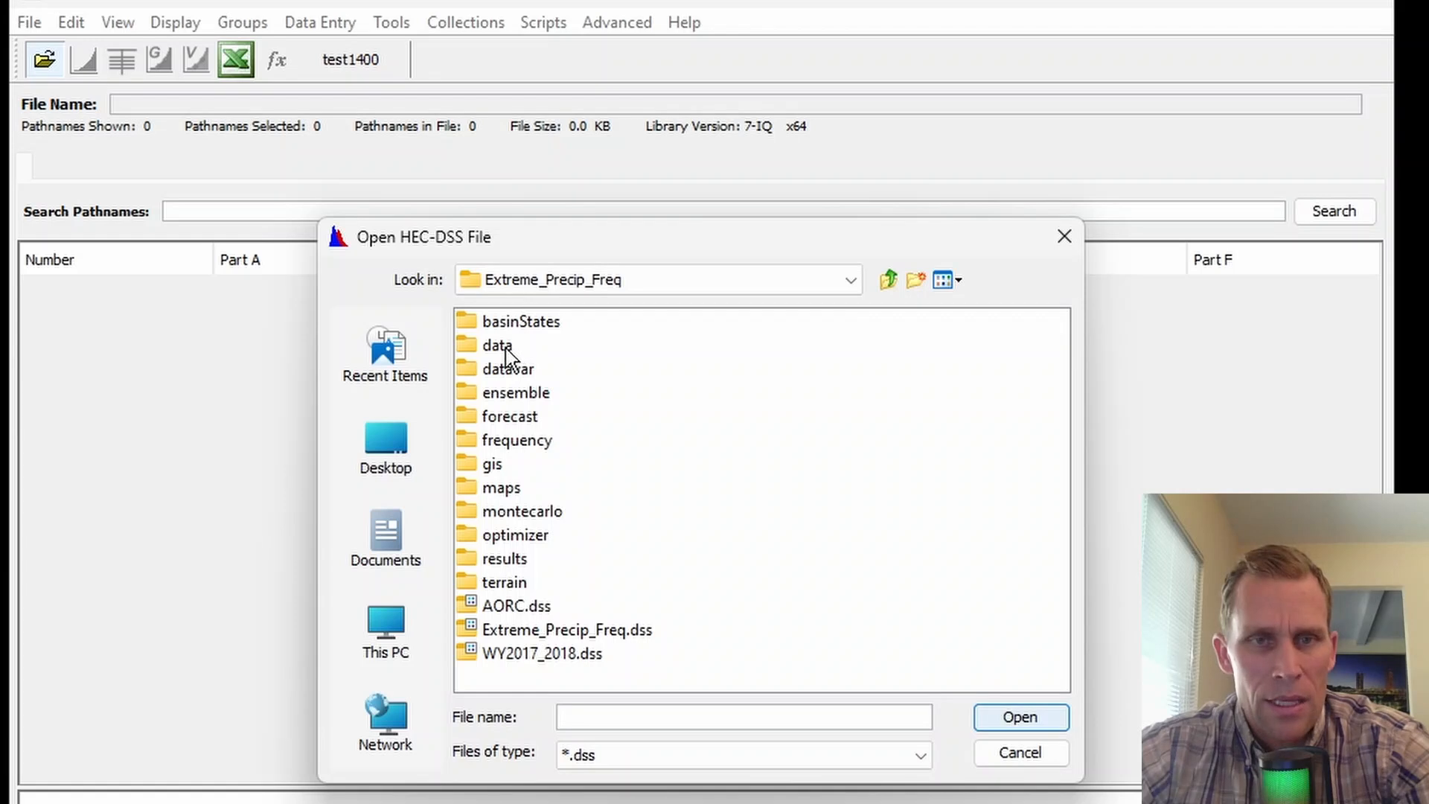
double_click(506, 349)
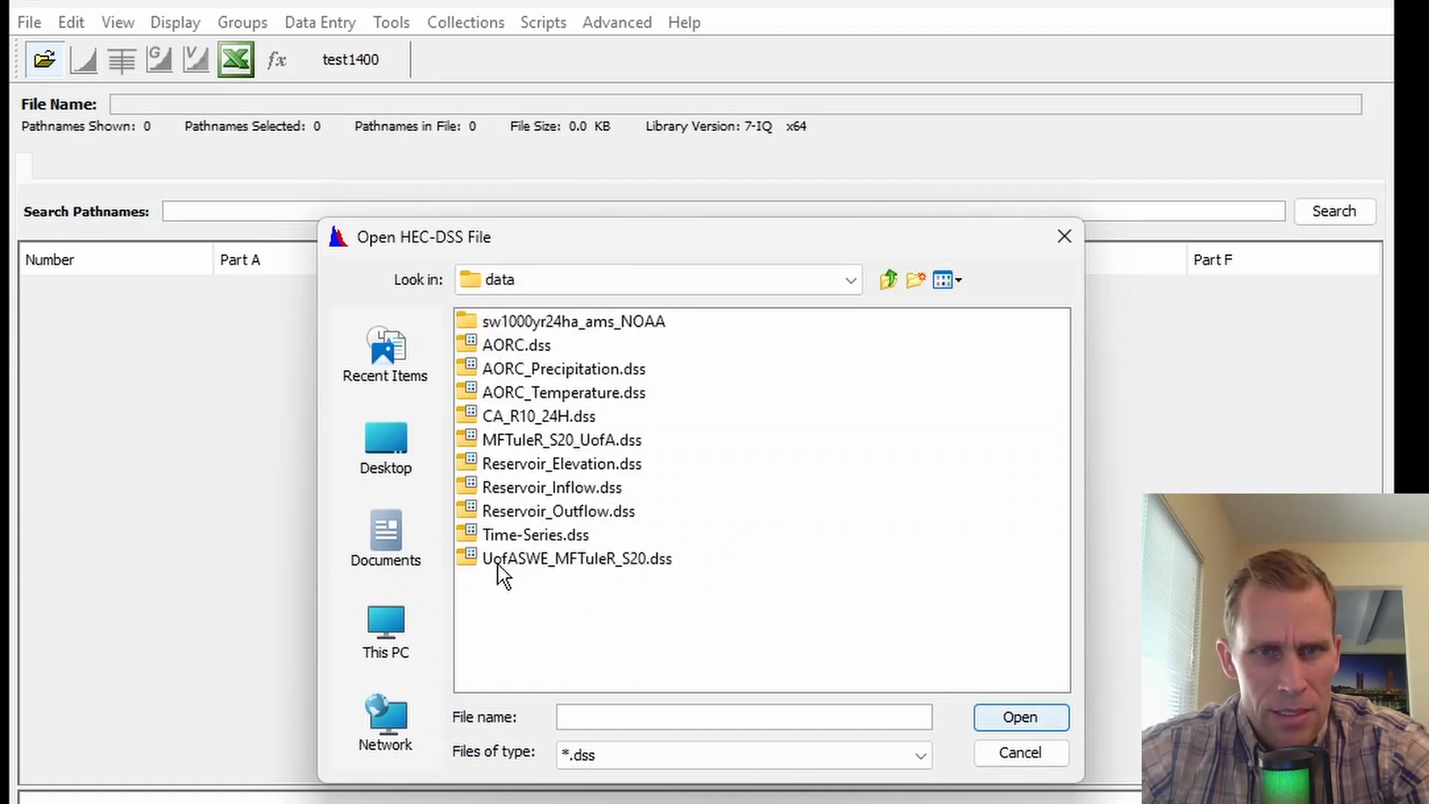
left_click(513, 420)
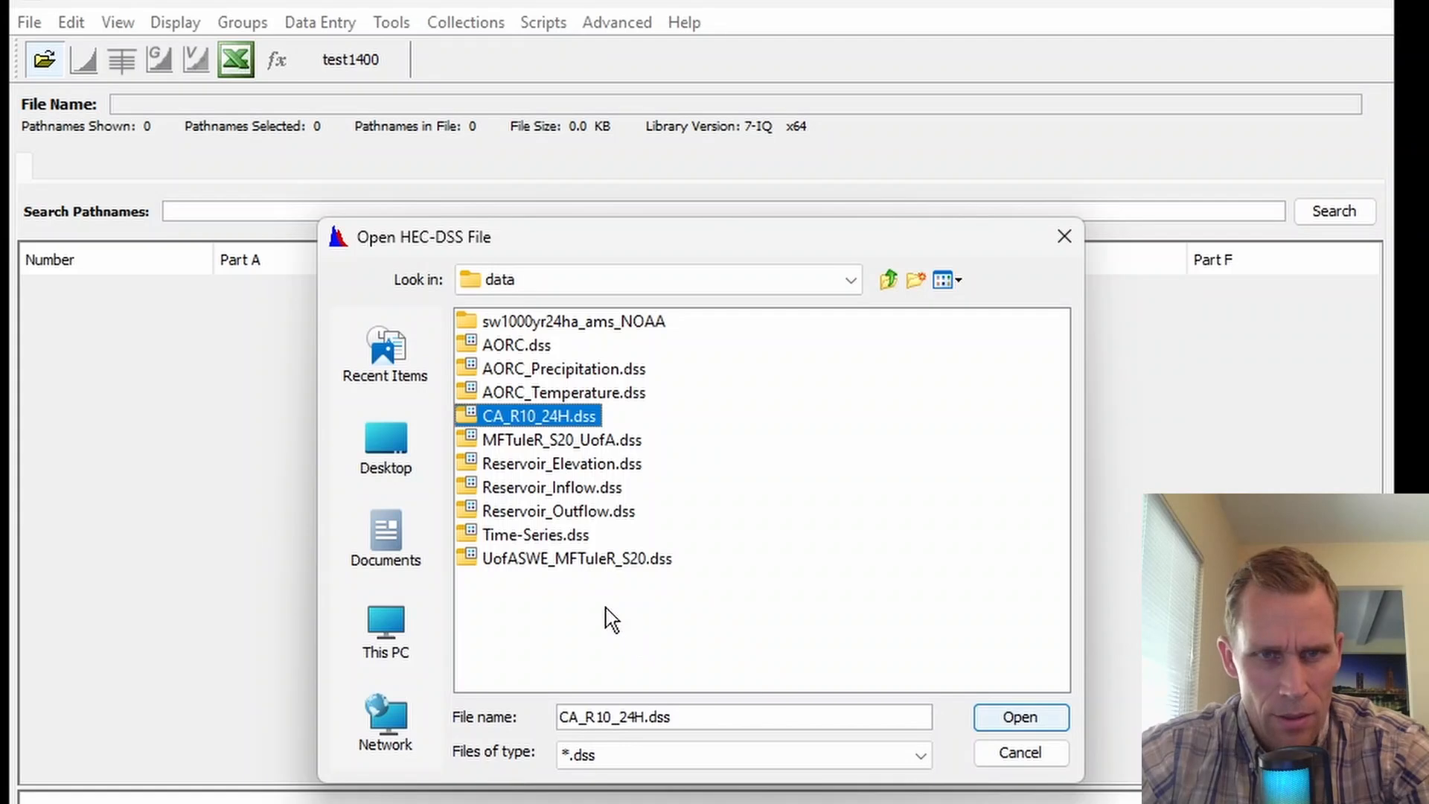
left_click(1017, 717)
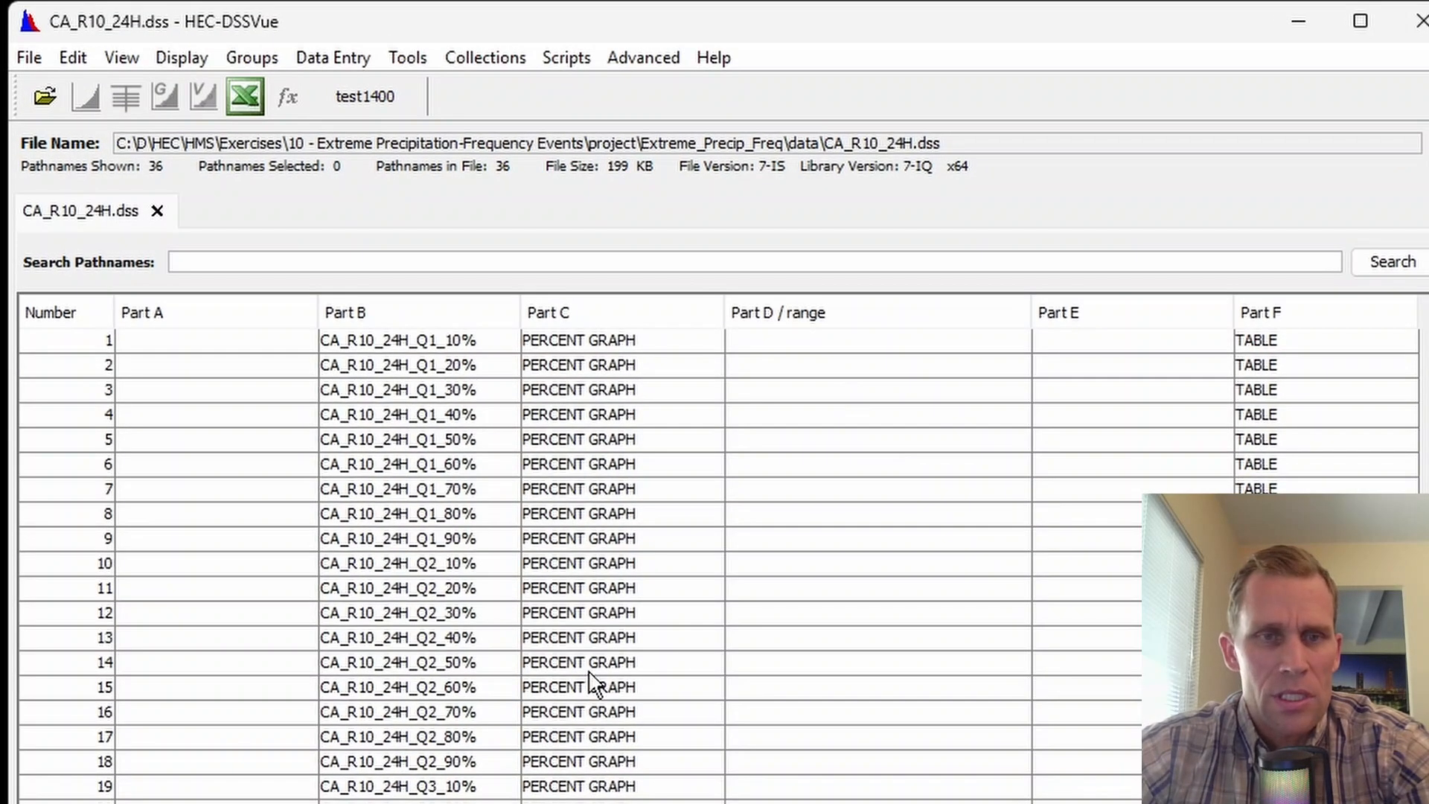
Examine the imported percent graph pathnames, checking how the 10% to 90% curves are grouped by quartile from Q1 to Q4
left_click(395, 344)
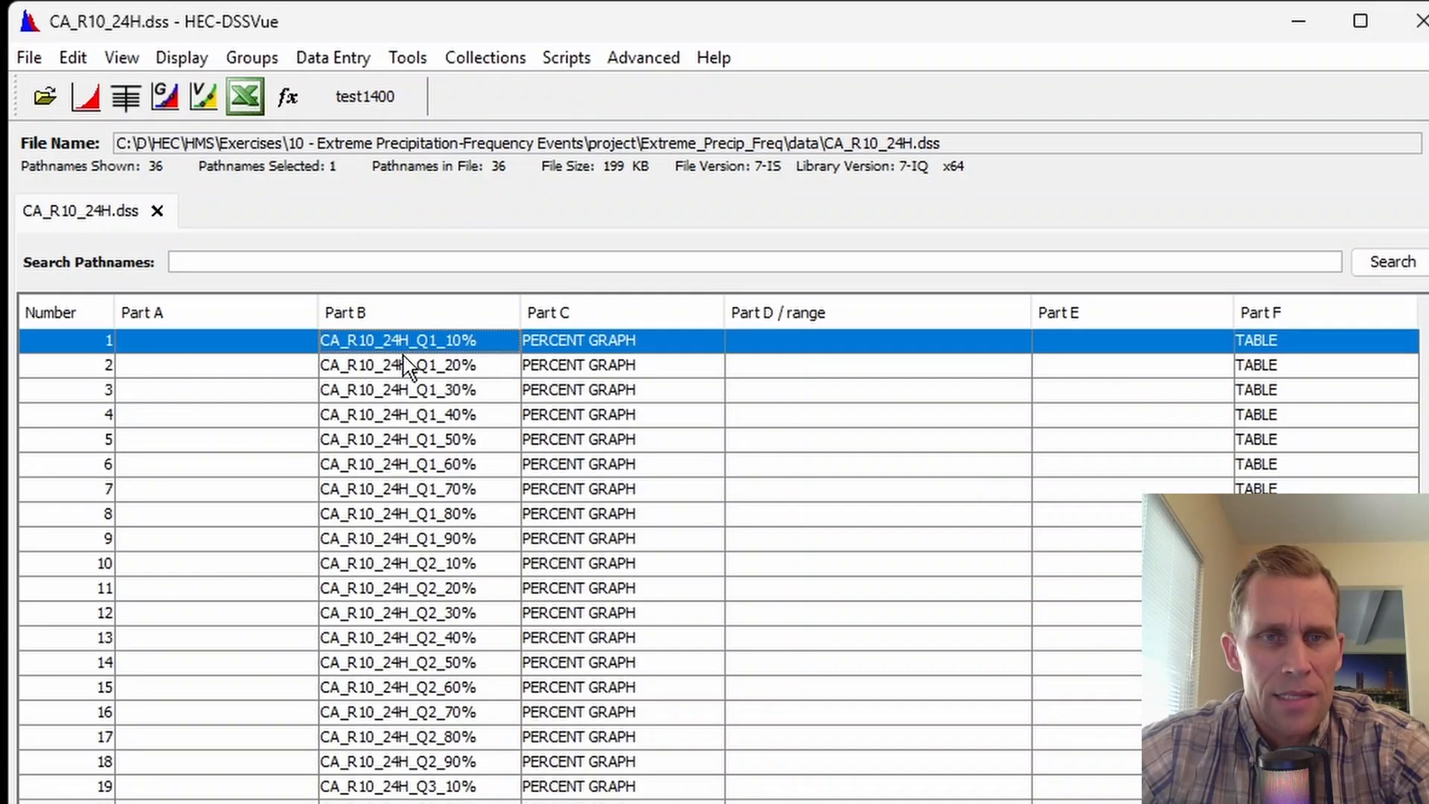
left_click(407, 364)
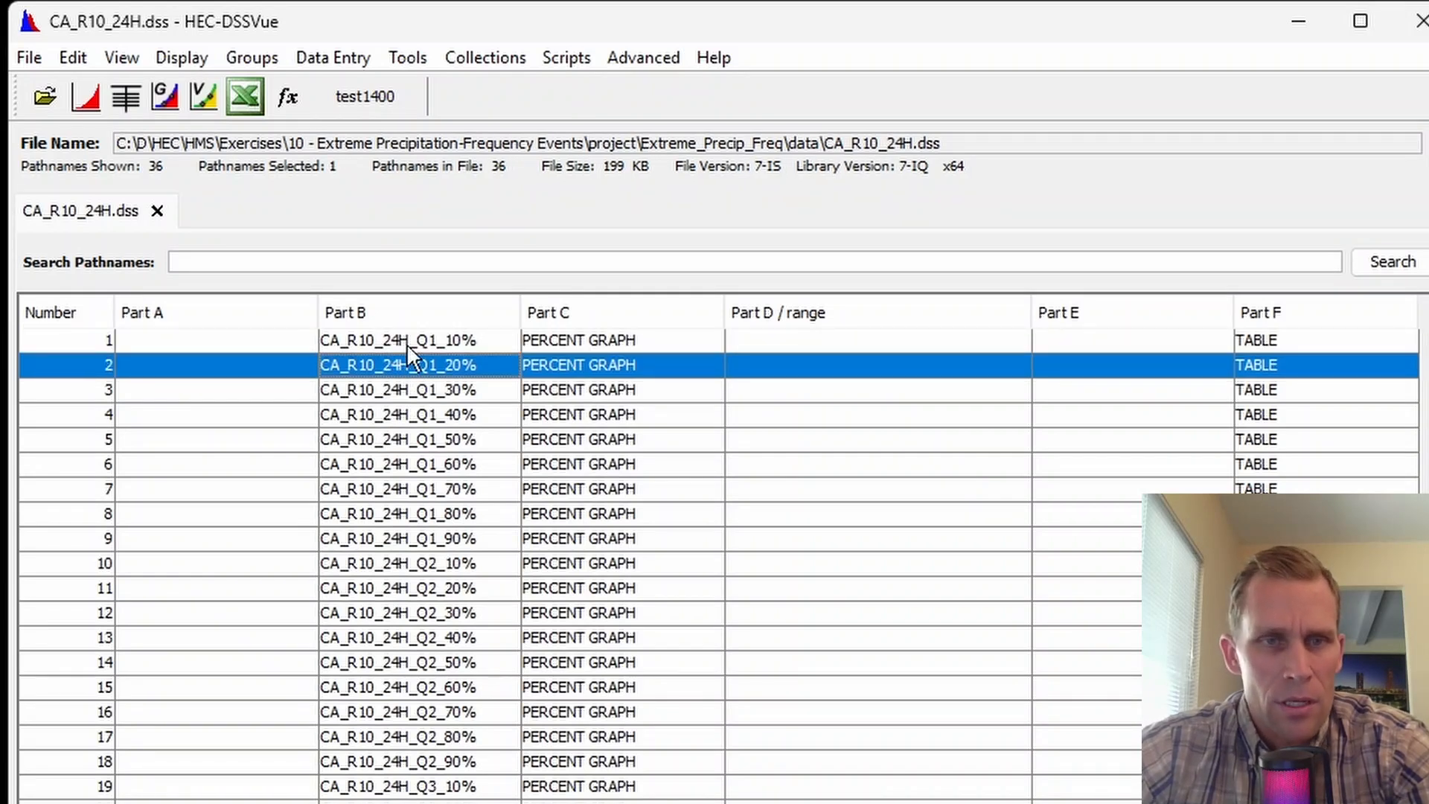
left_click(407, 342)
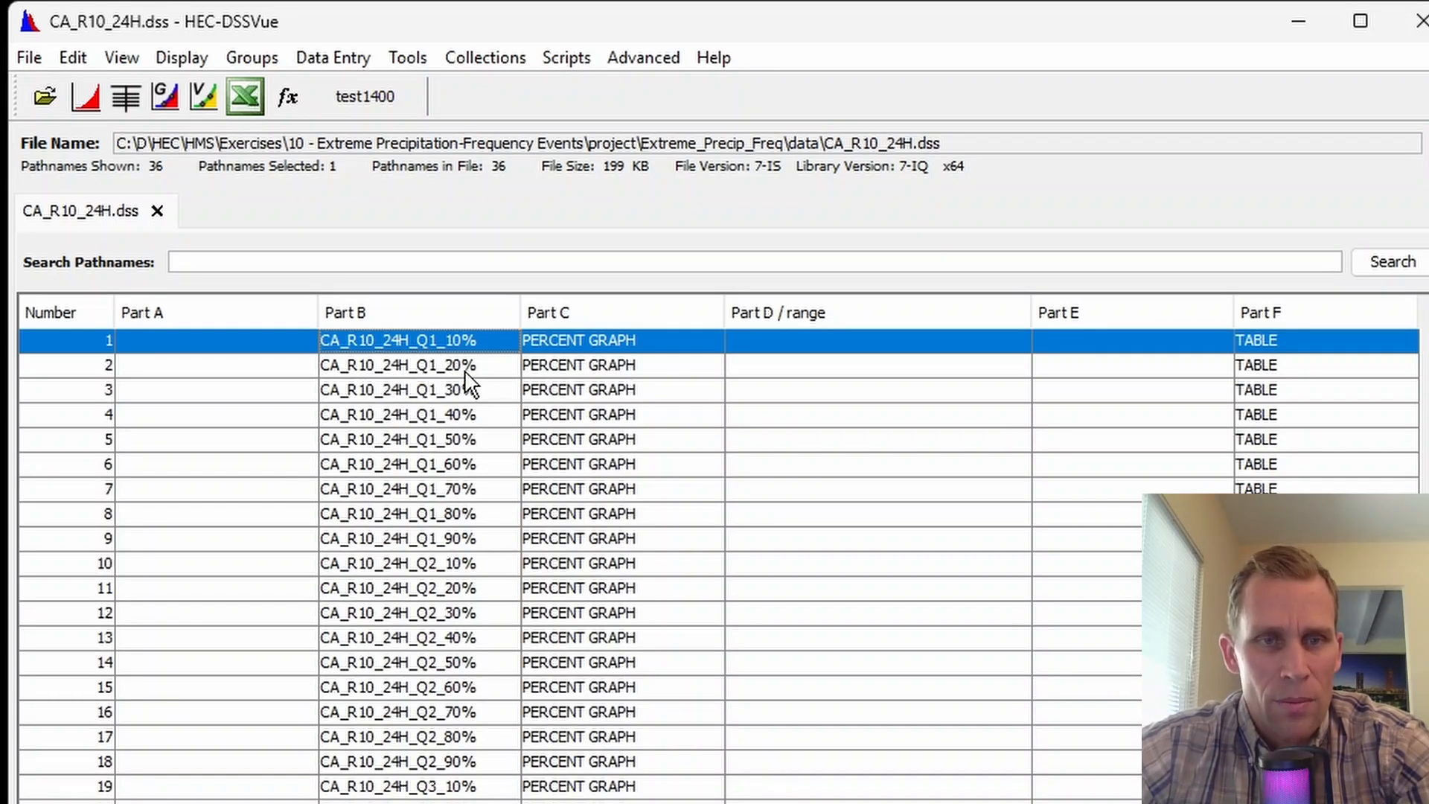
left_click(447, 538, "shift")
left_click(449, 563)
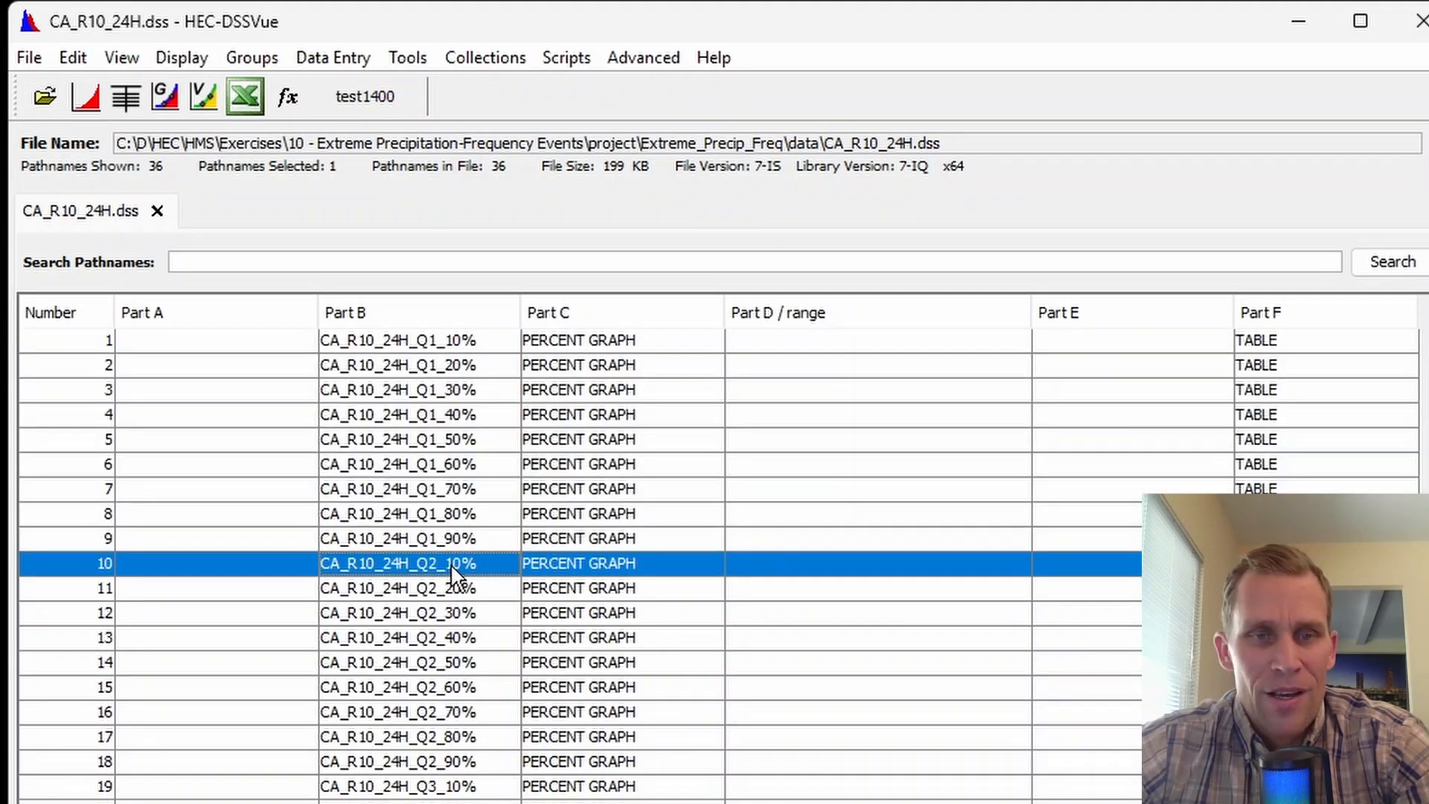
scroll(450, 566, "down", 5)
scroll(442, 569, "up", 1)
left_click(432, 465, "shift")
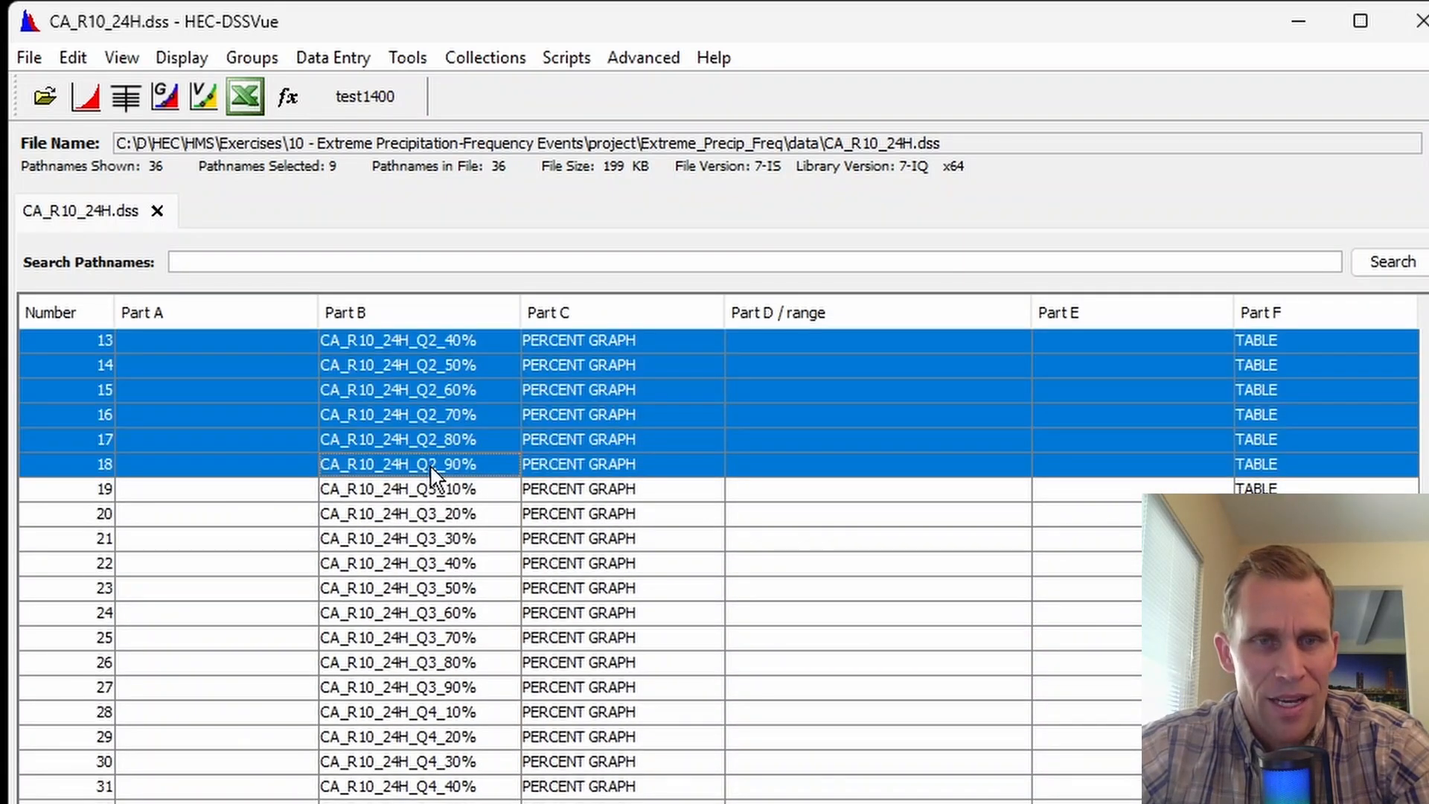
scroll(417, 519, "up", 3)
scroll(417, 532, "down", 4)
scroll(409, 618, "up", 5)
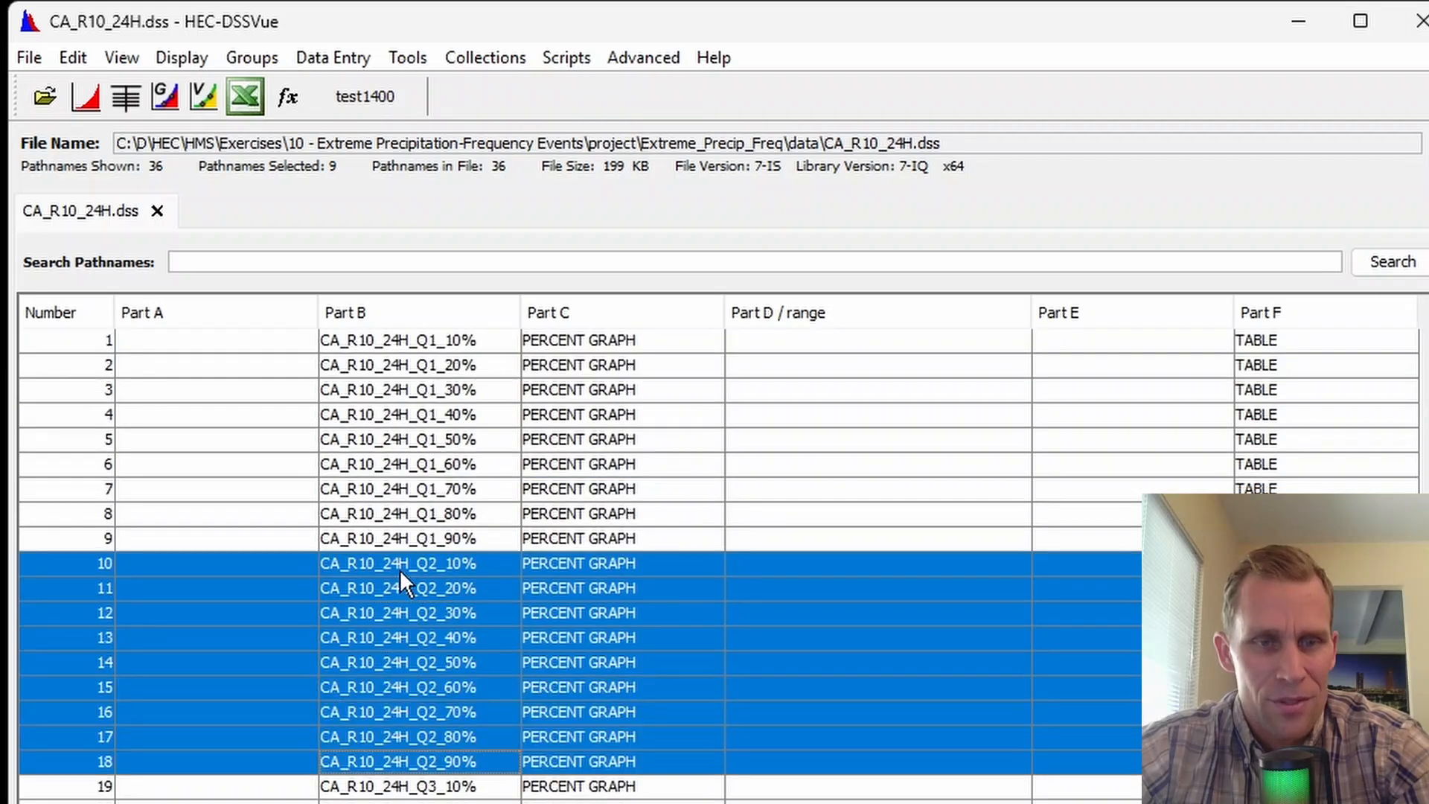
scroll(399, 569, "down", 5)
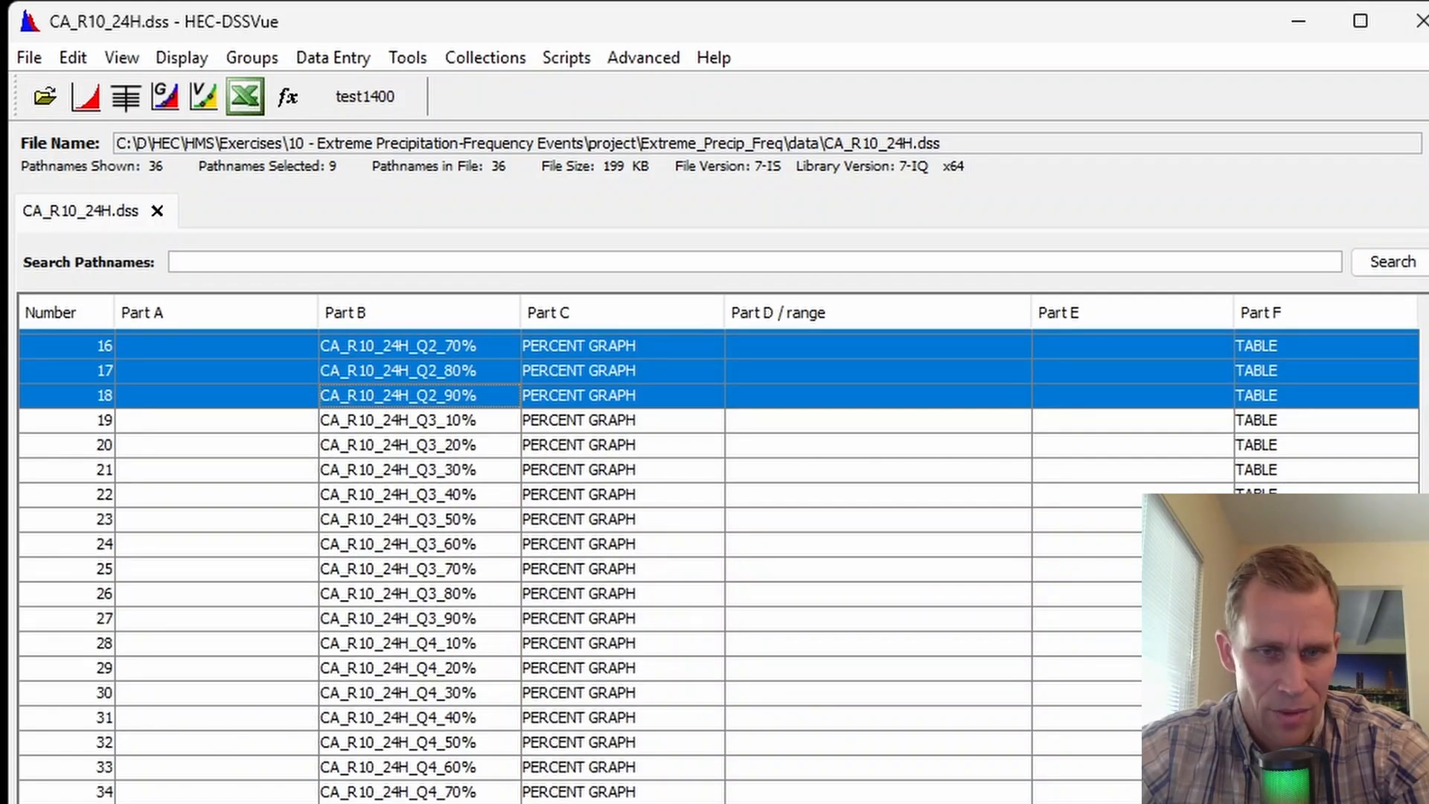
scroll(718, 565, "up", 1)
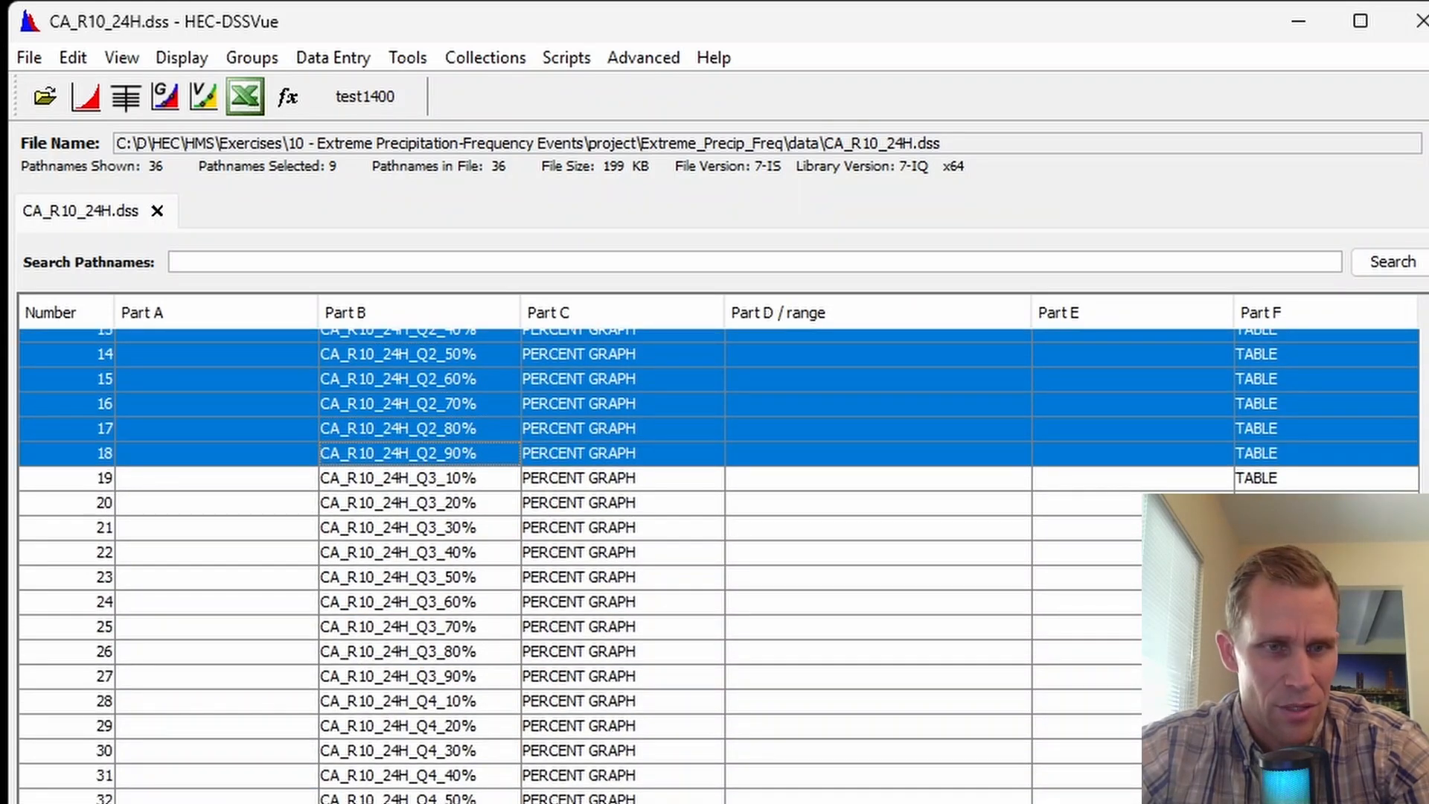
scroll(718, 566, "up", 4)
Plot the CA_R10_24H_Q1_10% curve on its own to view its shape, and close the plot
left_click(331, 342)
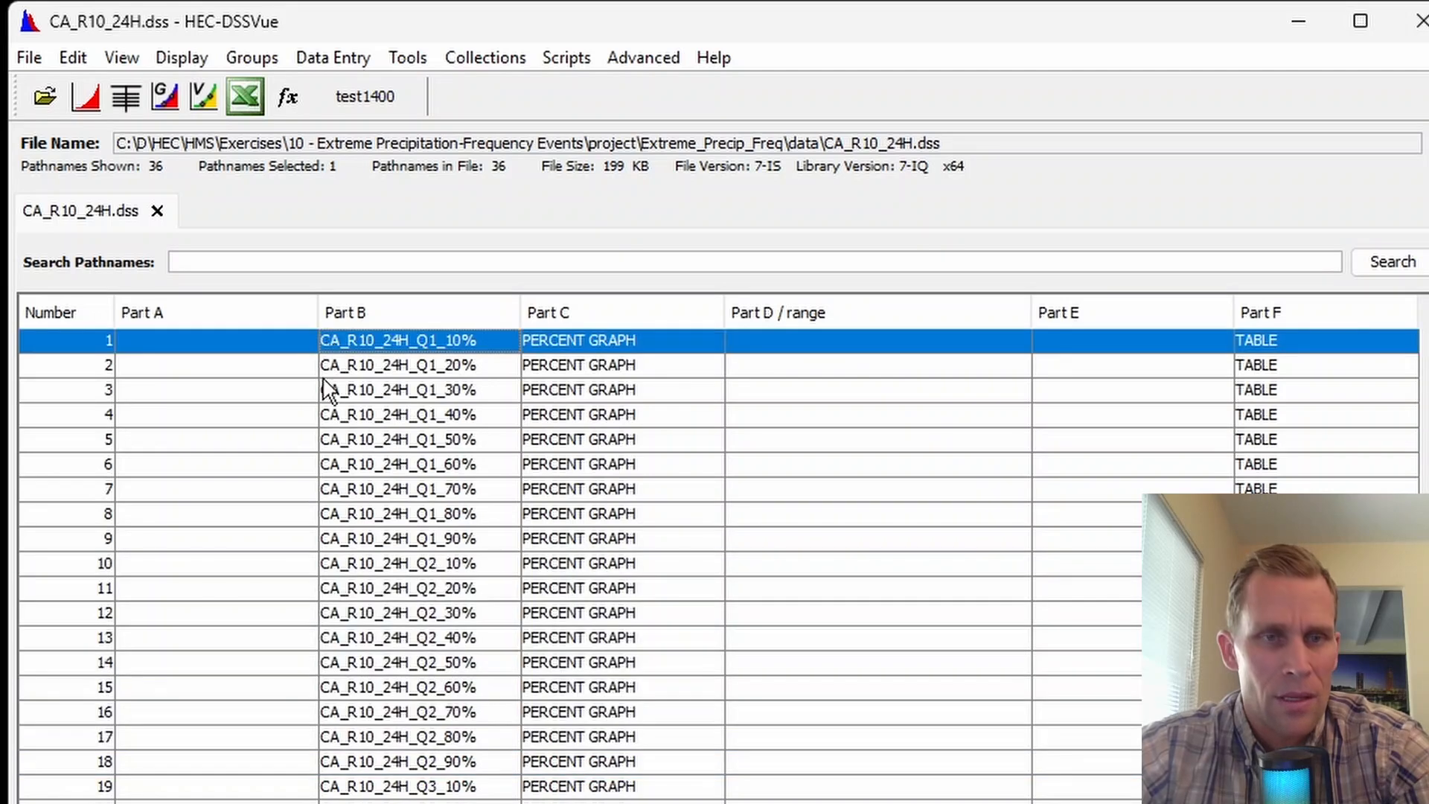
left_click(77, 104)
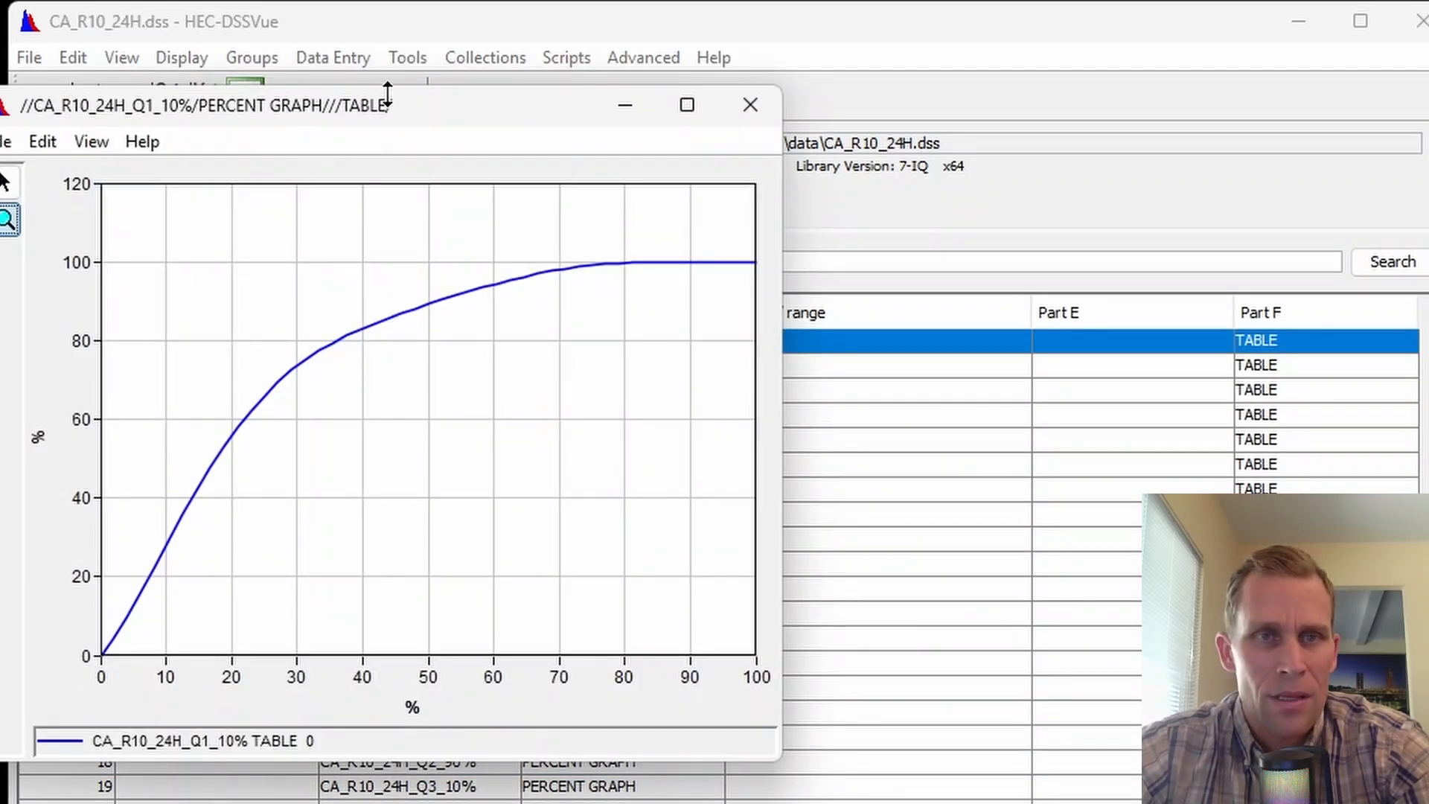
left_click_drag(406, 94, 460, 111)
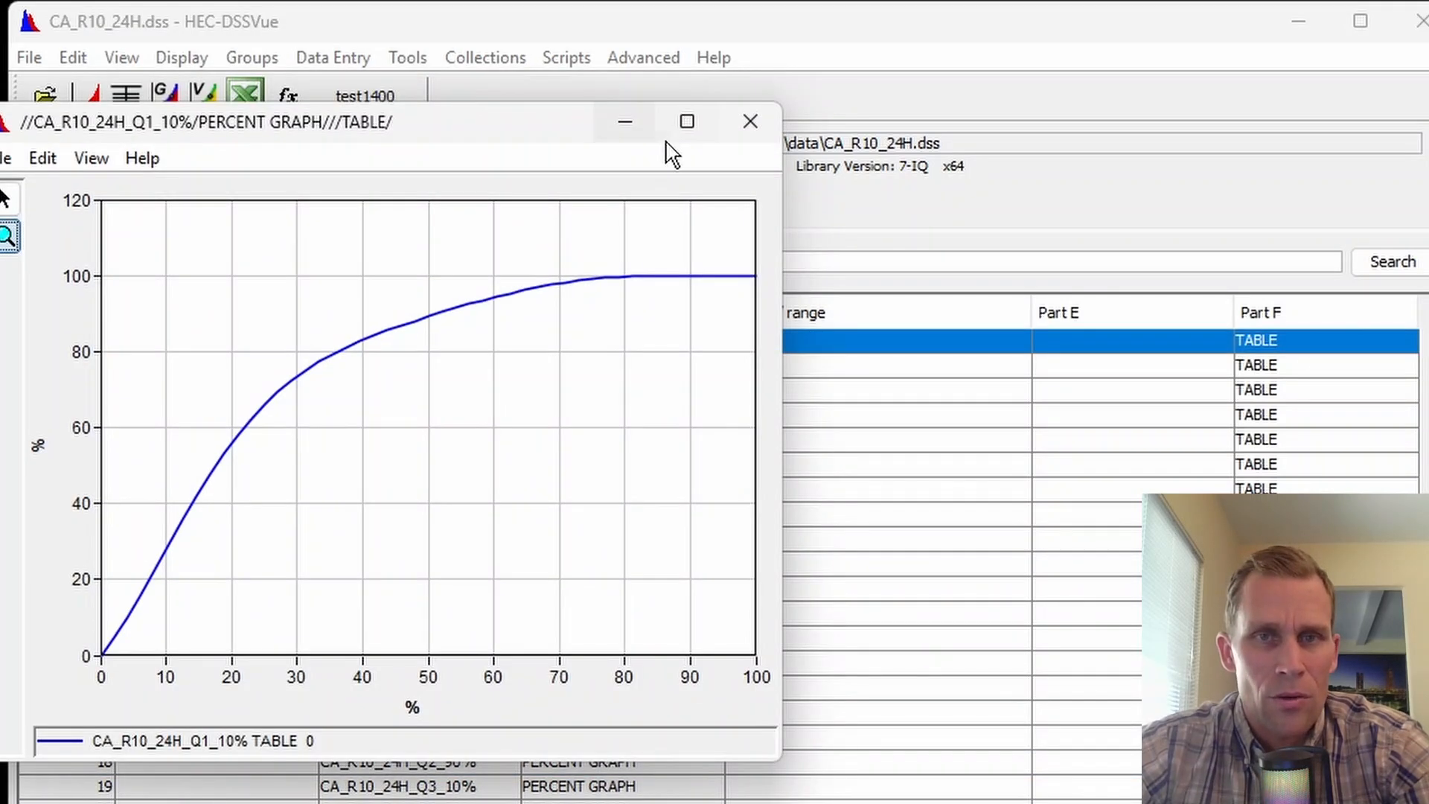
left_click(749, 124)
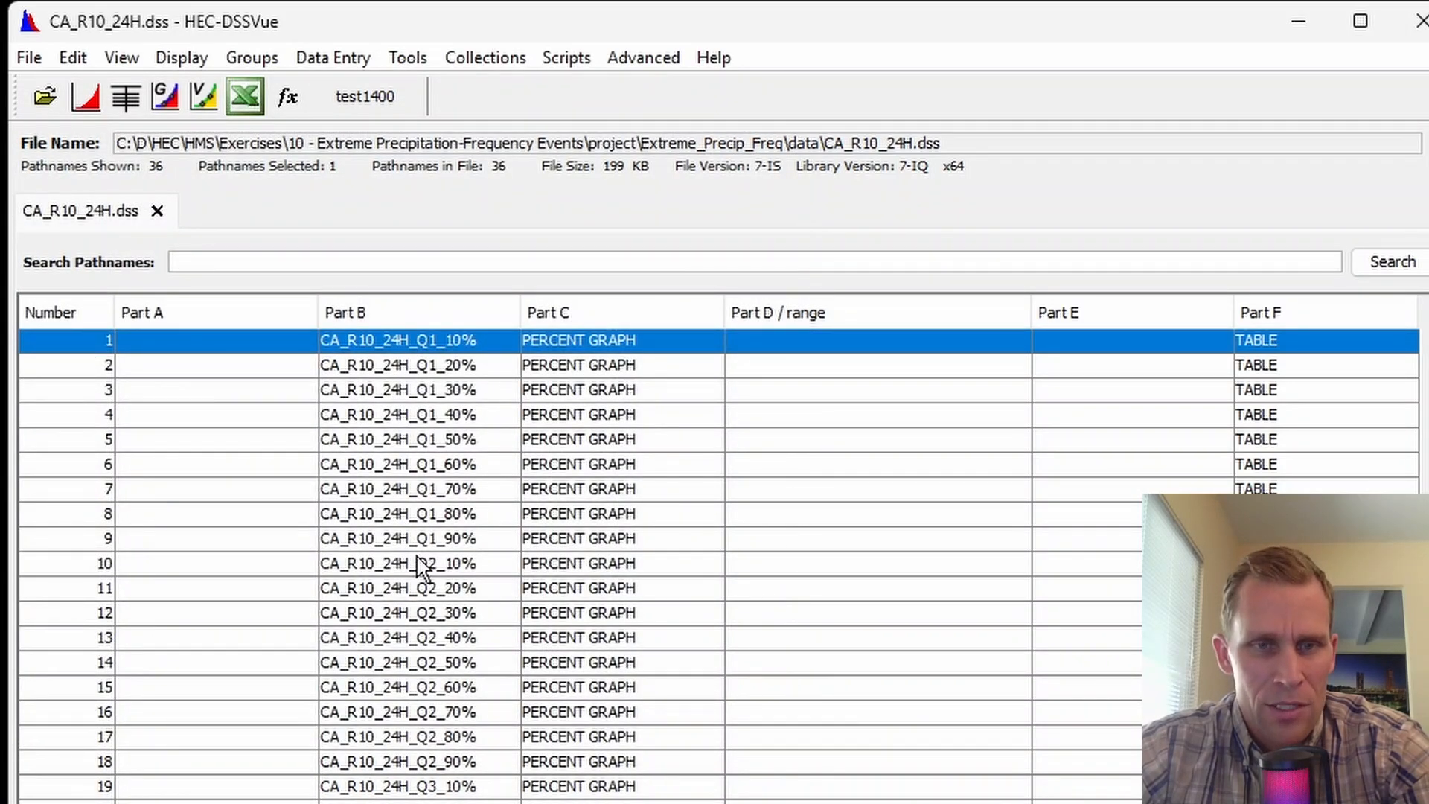
Plot all first-quartile curves together, from CA_R10_24H_Q1_10% to Q1_90%, in an enlarged plot window, and close it after comparing them
left_click(456, 541, "shift")
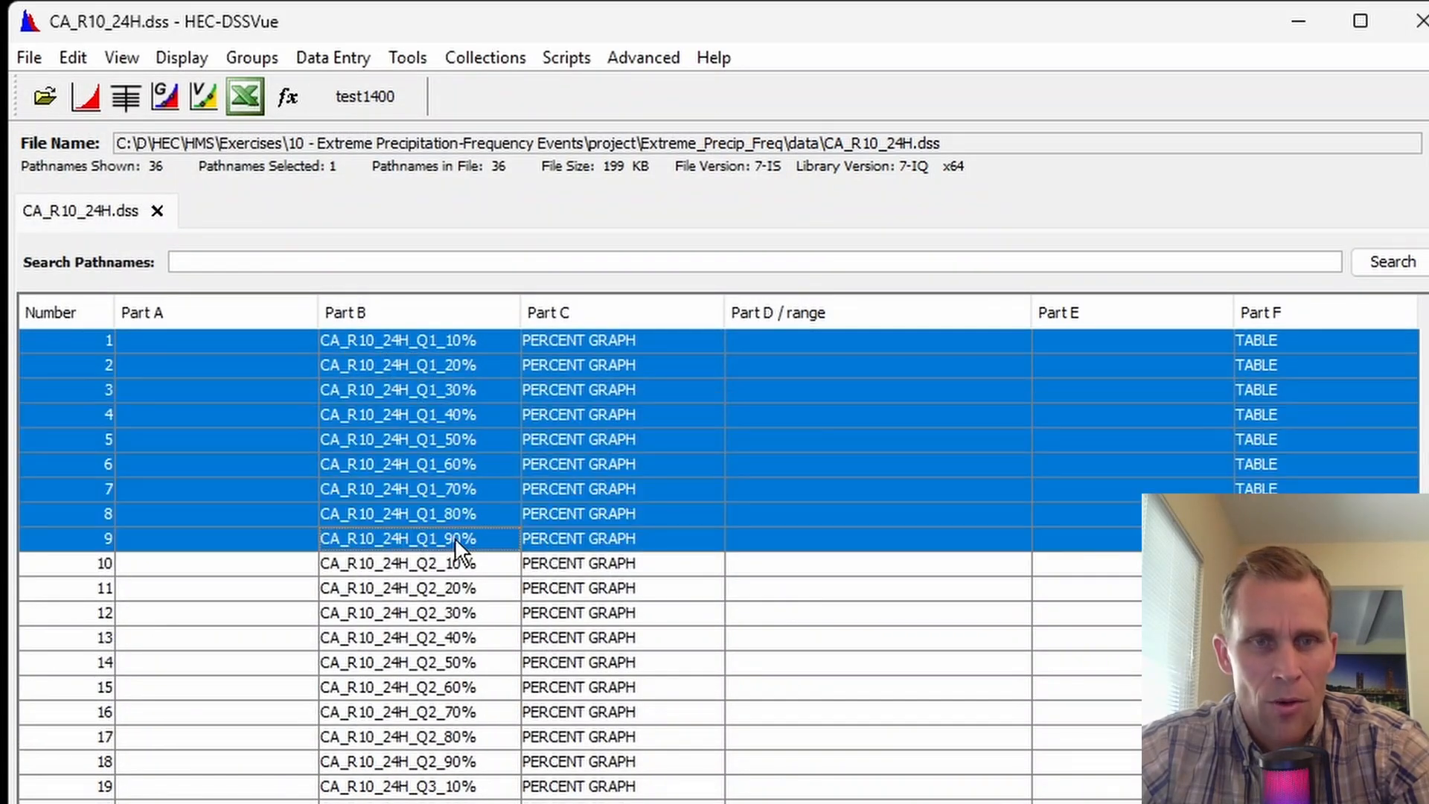
left_click(91, 96)
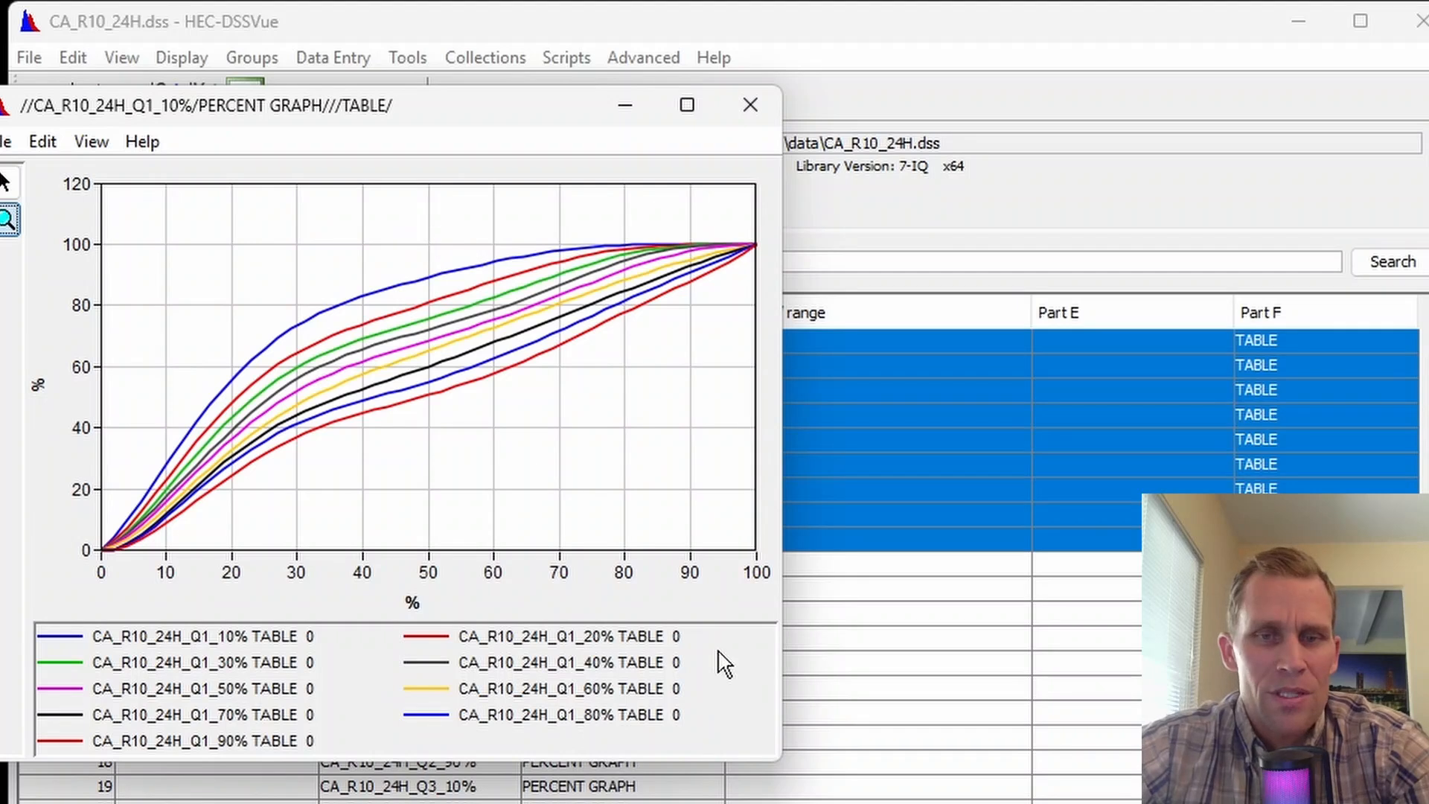
left_click_drag(778, 764, 988, 803)
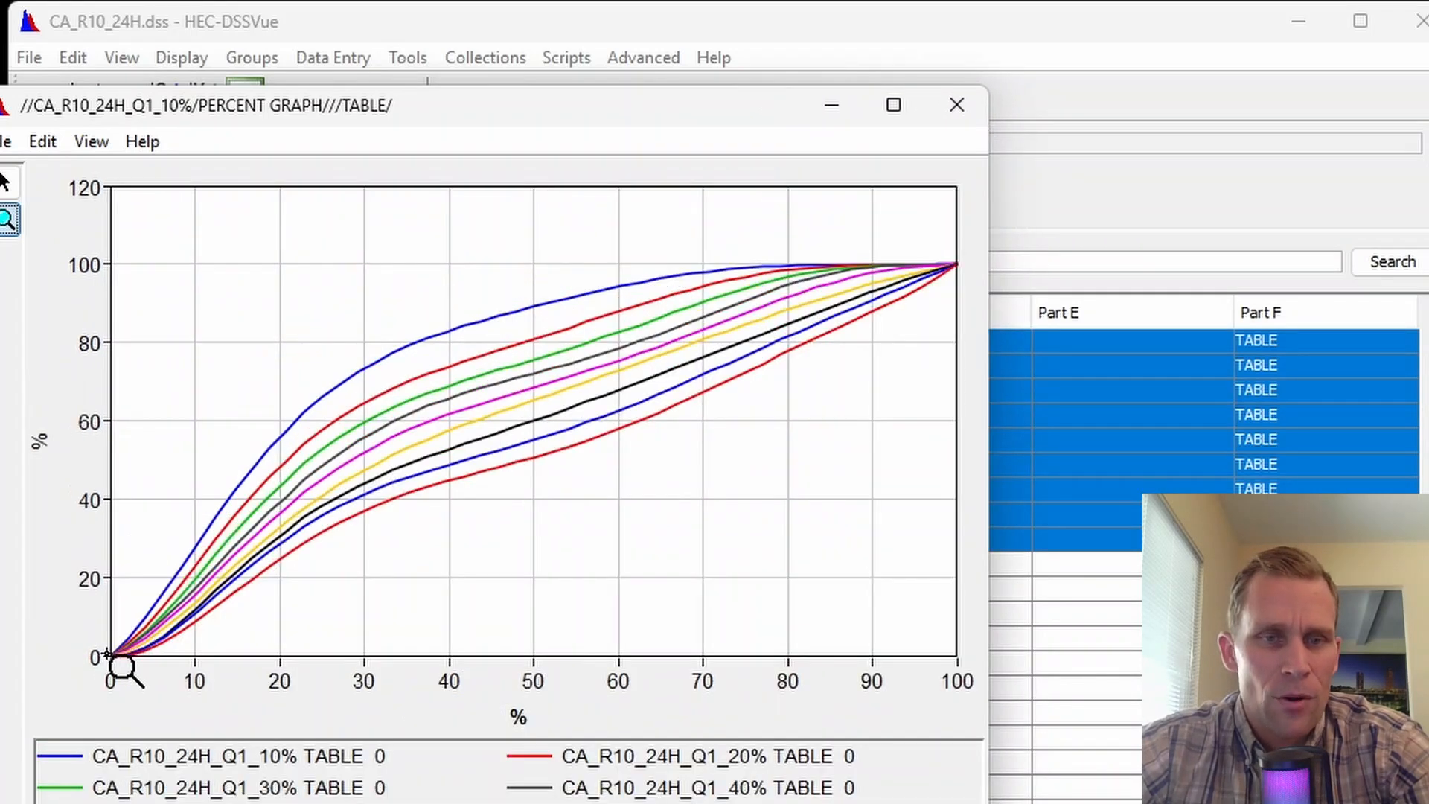
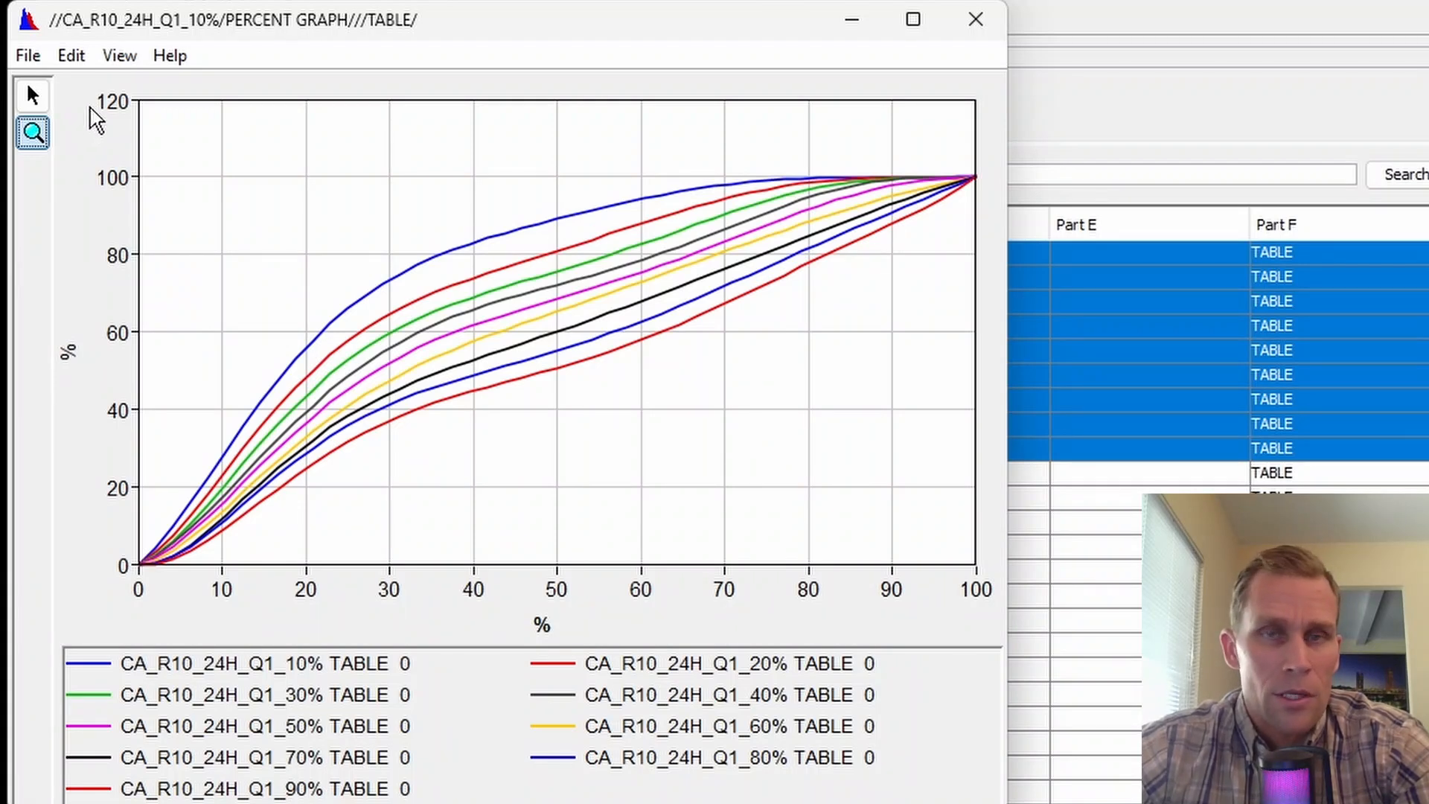
left_click(981, 32)
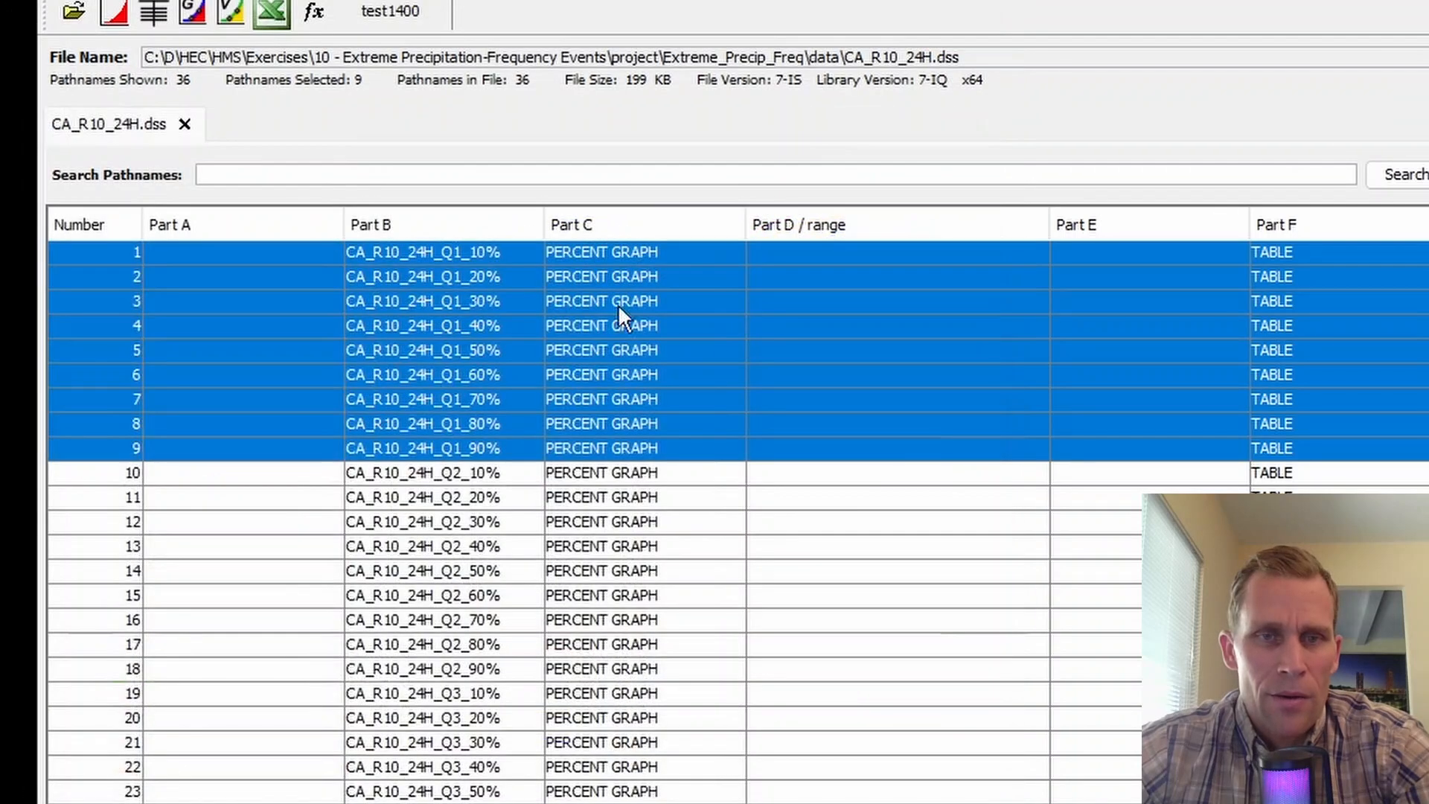
Plot the 50% curves of quartiles Q1, Q2, Q3 and Q4 together in one graph
left_click(500, 356)
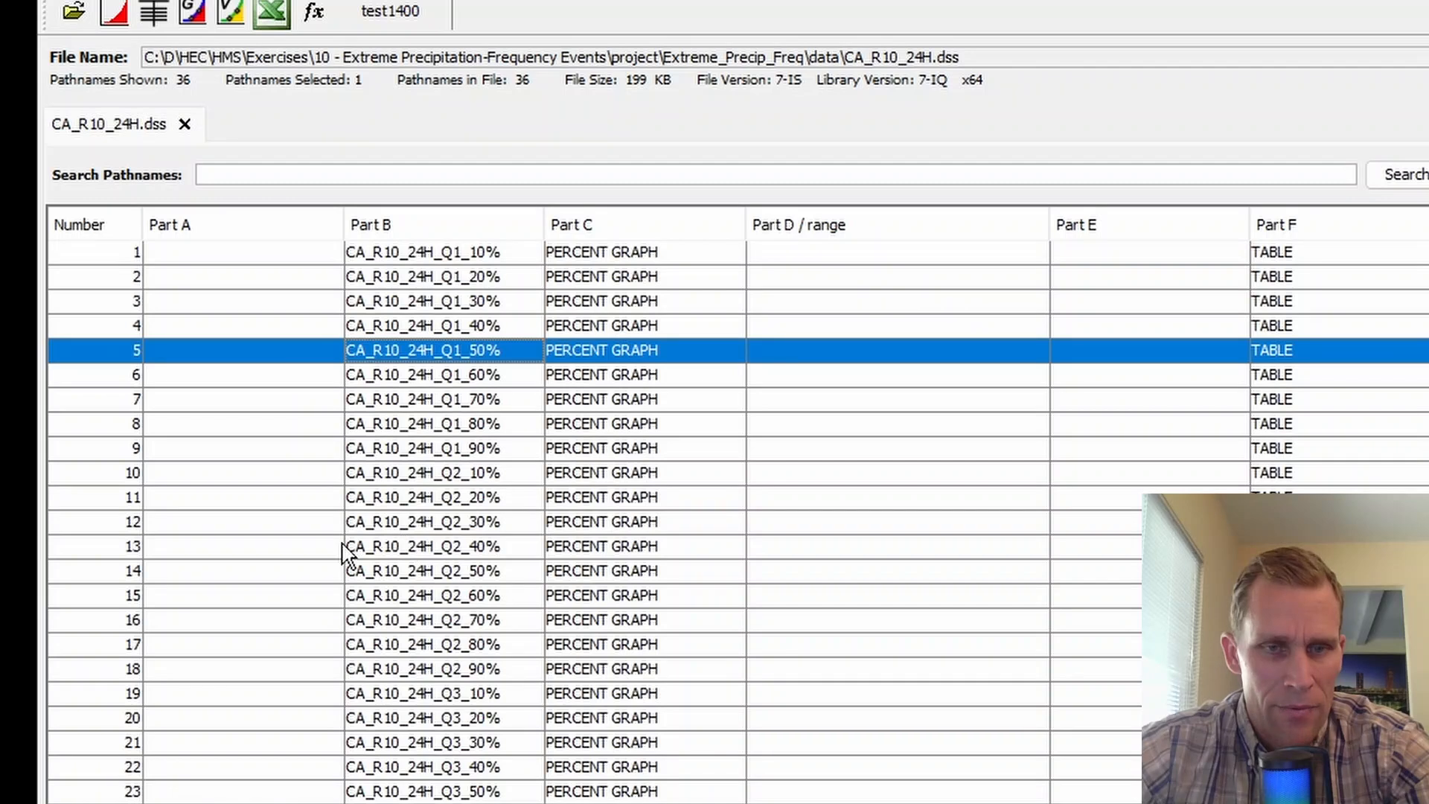
left_click(334, 576, "ctrl")
scroll(362, 570, "down", 4)
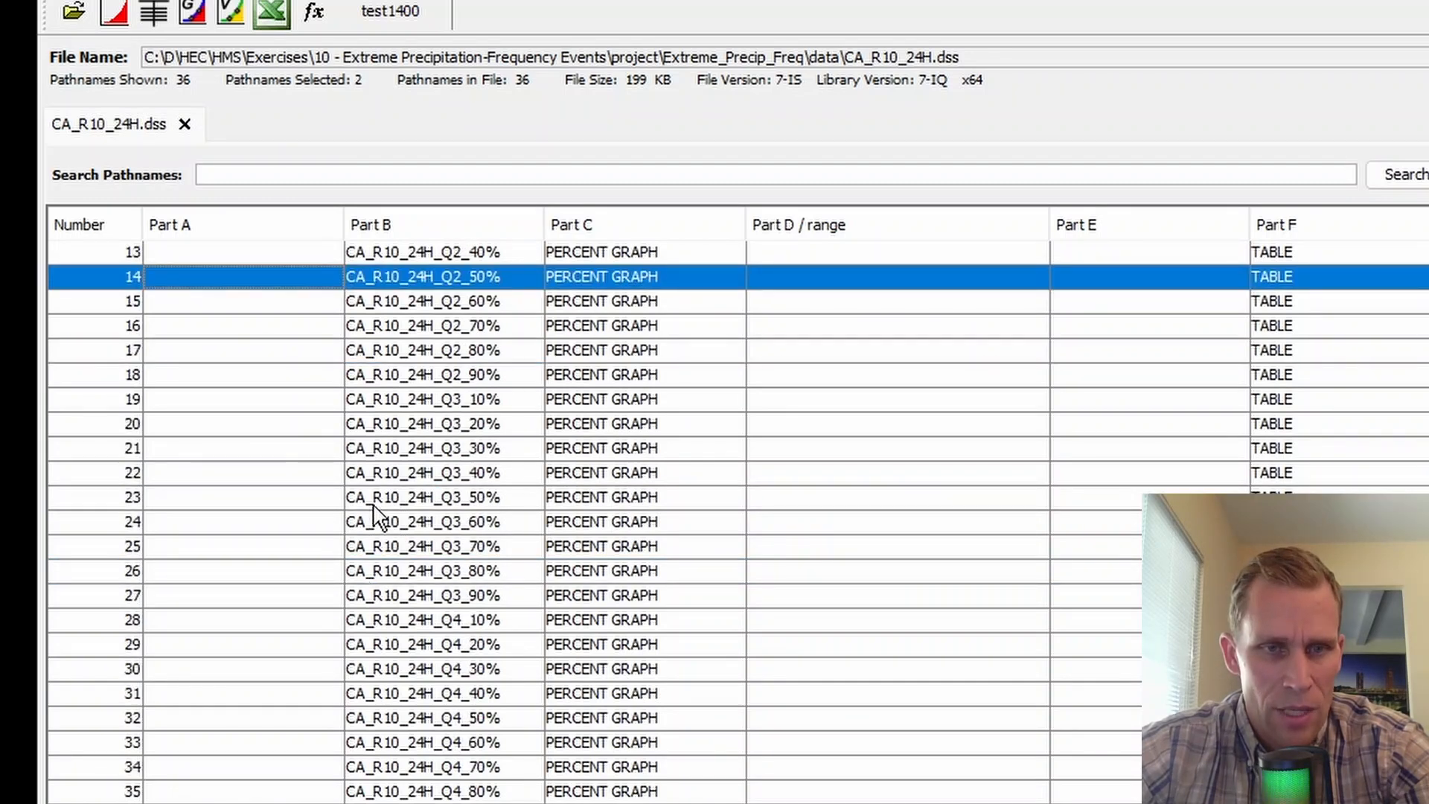
left_click(375, 500, "ctrl")
left_click(383, 719, "ctrl")
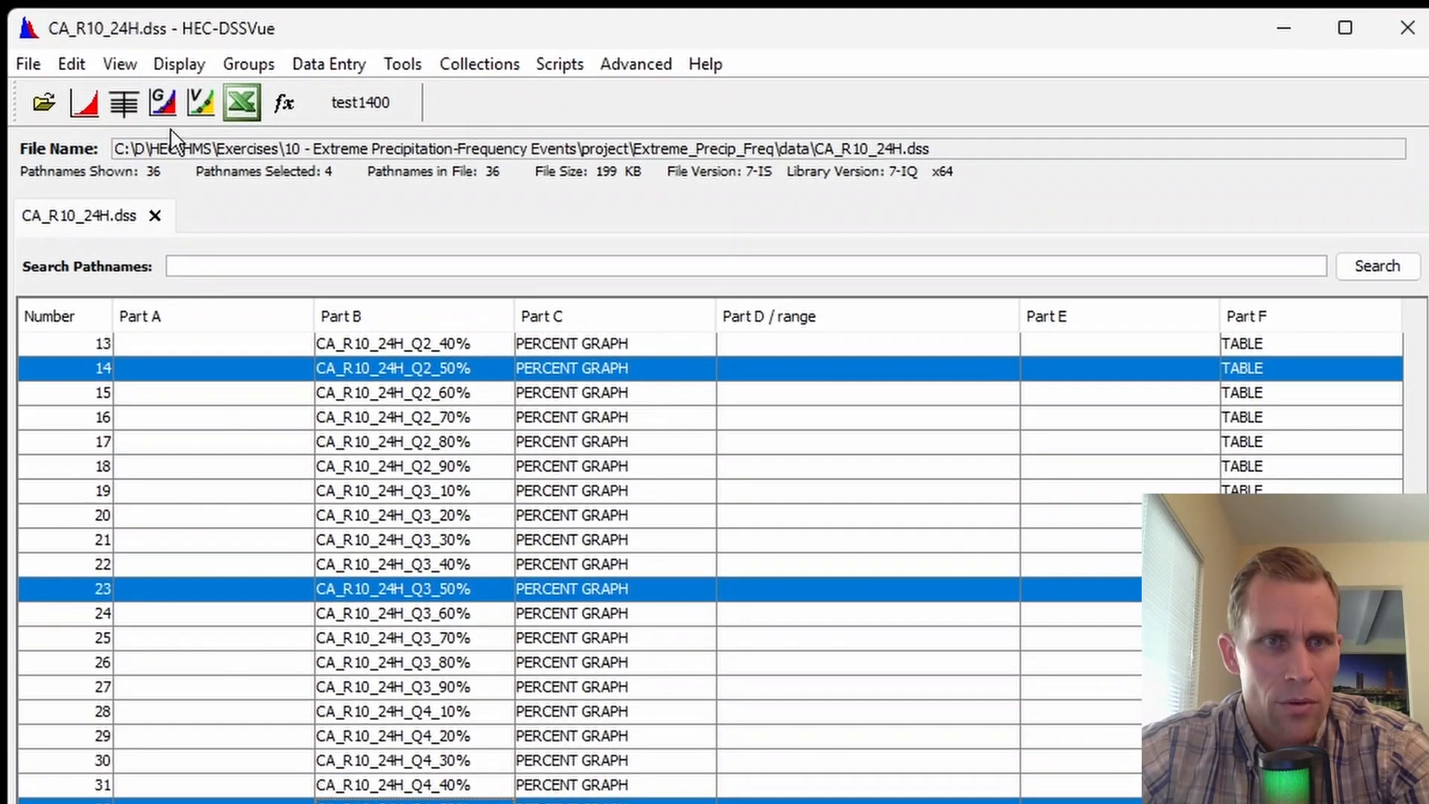
left_click(84, 103)
left_click_drag(508, 121, 561, 130)
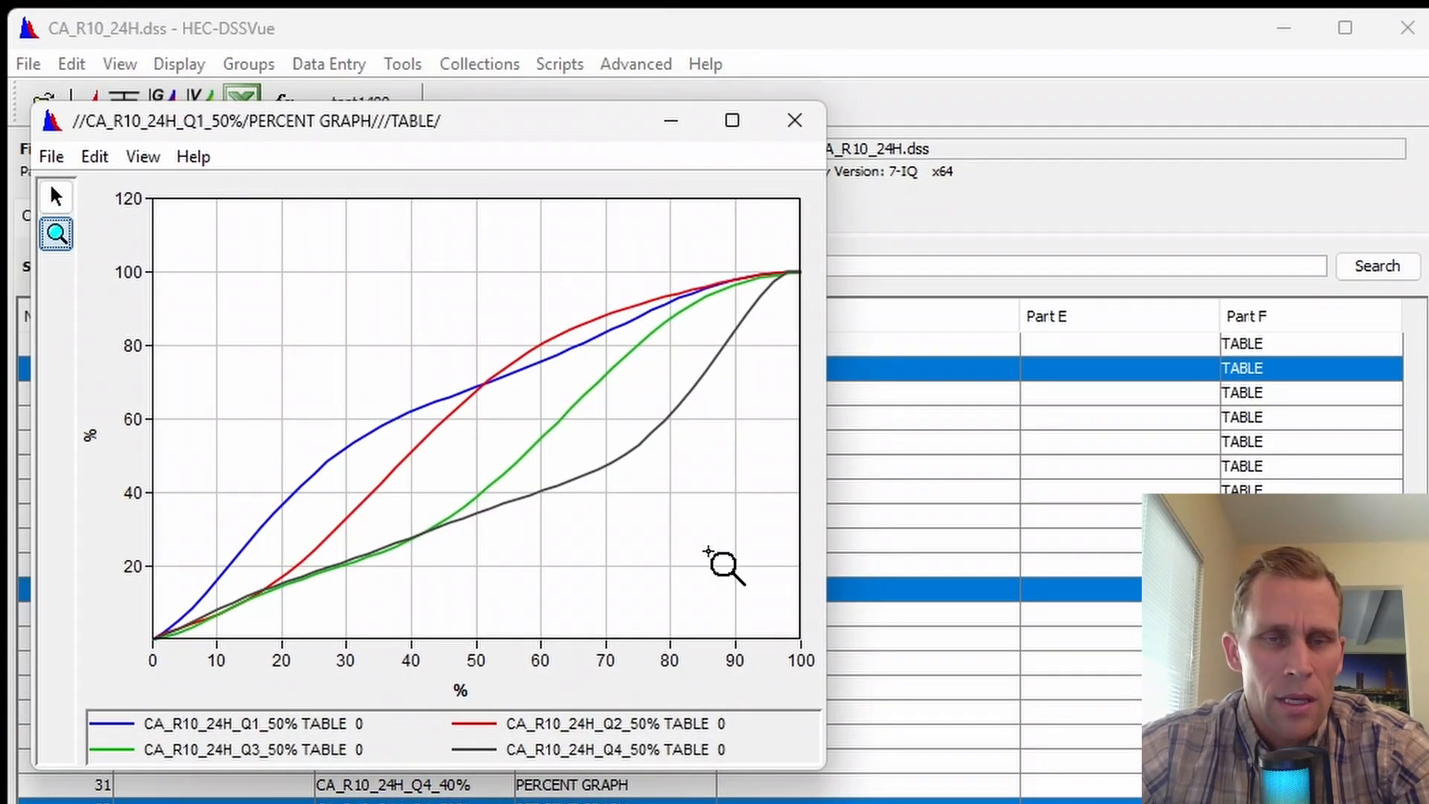
Highlight the Q1, Q2, Q3 and Q4 50% curves one after another to compare their temporal patterns, and close the plot
left_click(331, 724)
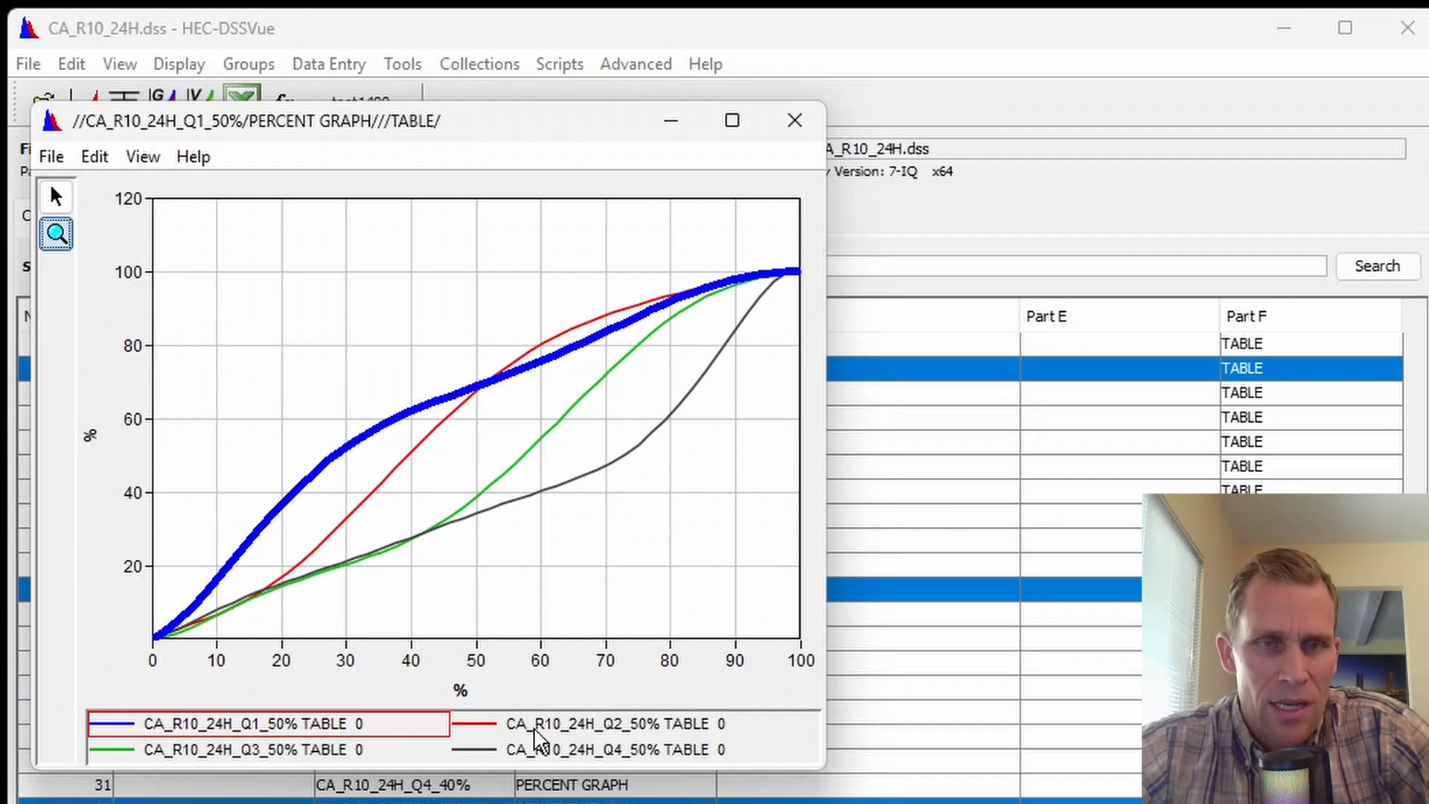
left_click(516, 723)
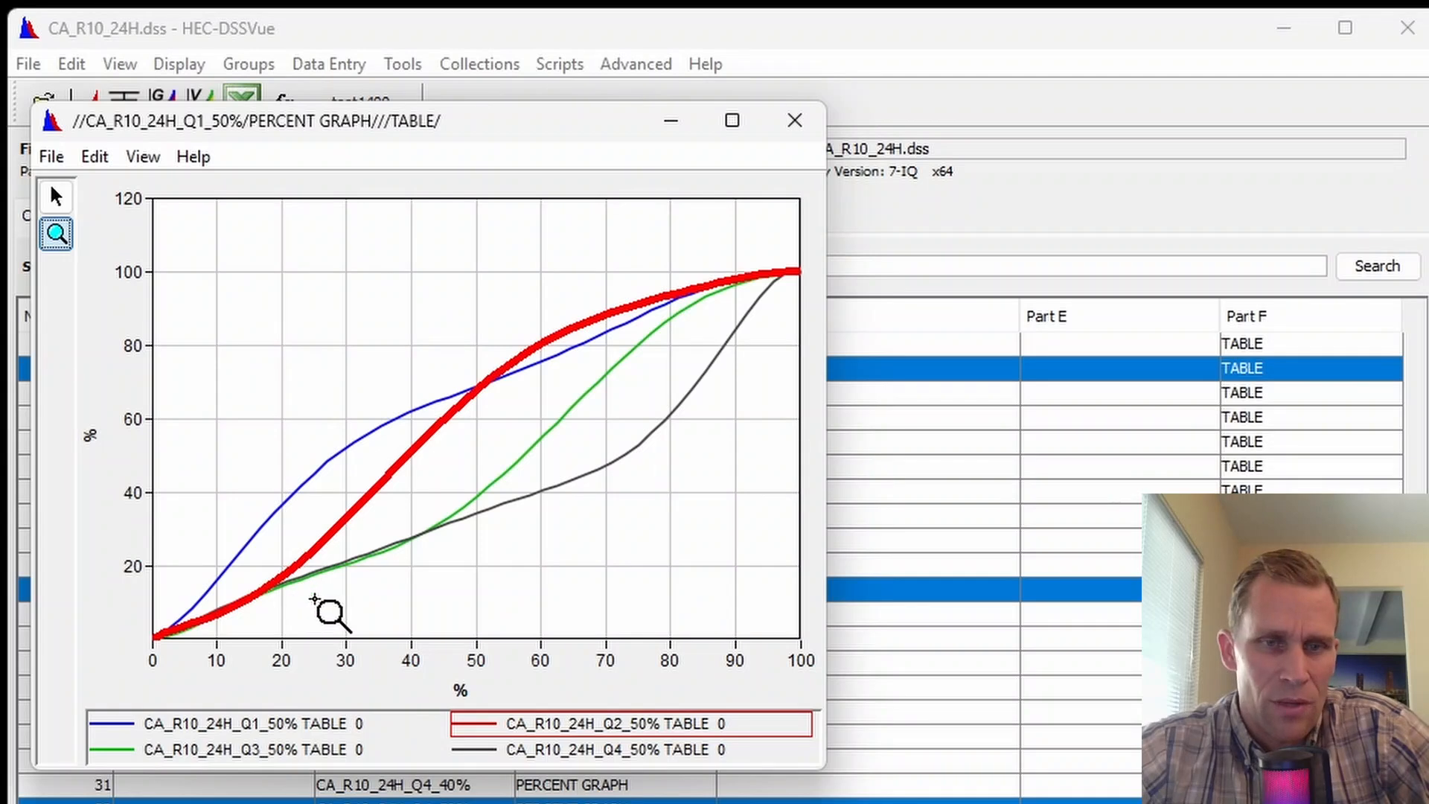
left_click(230, 753)
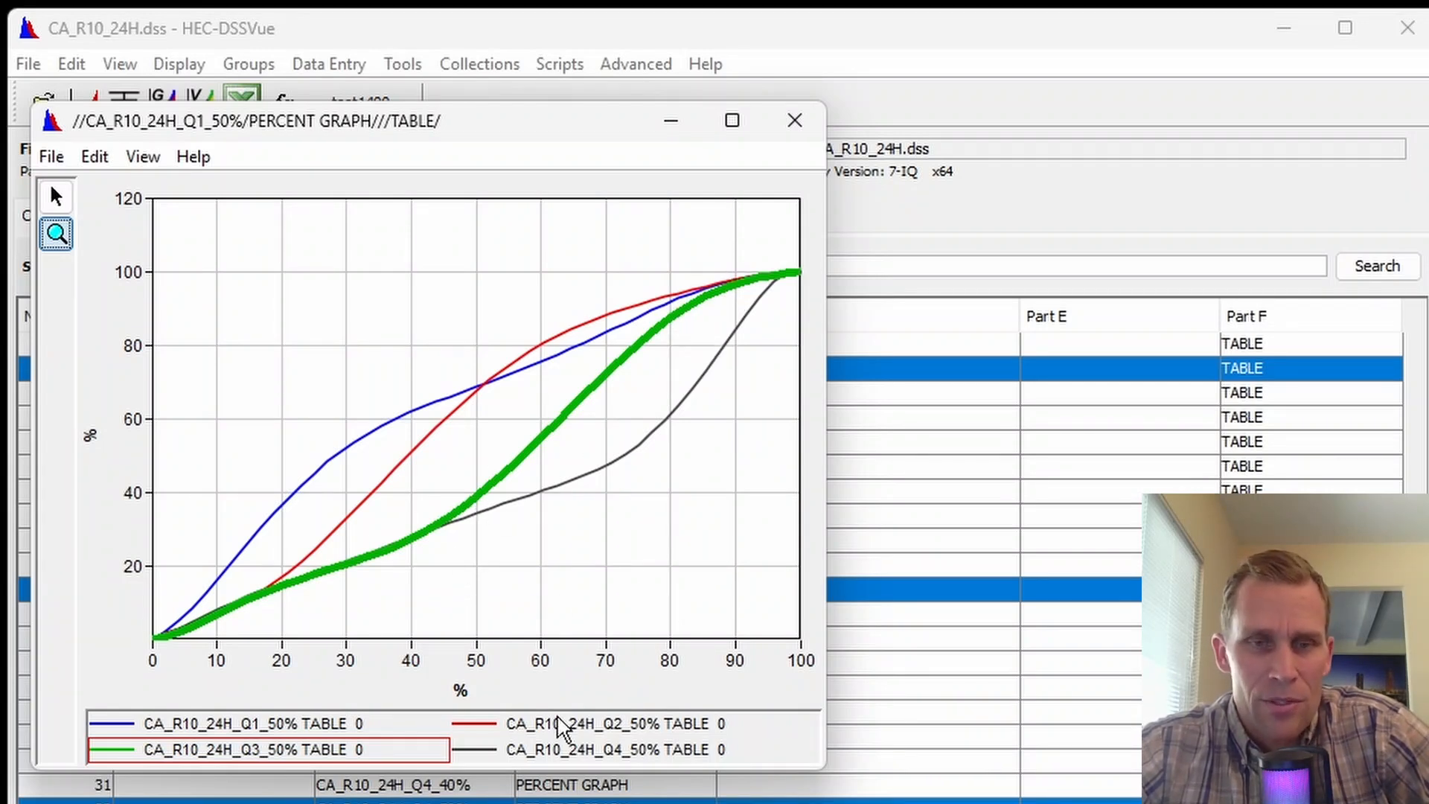
left_click(529, 755)
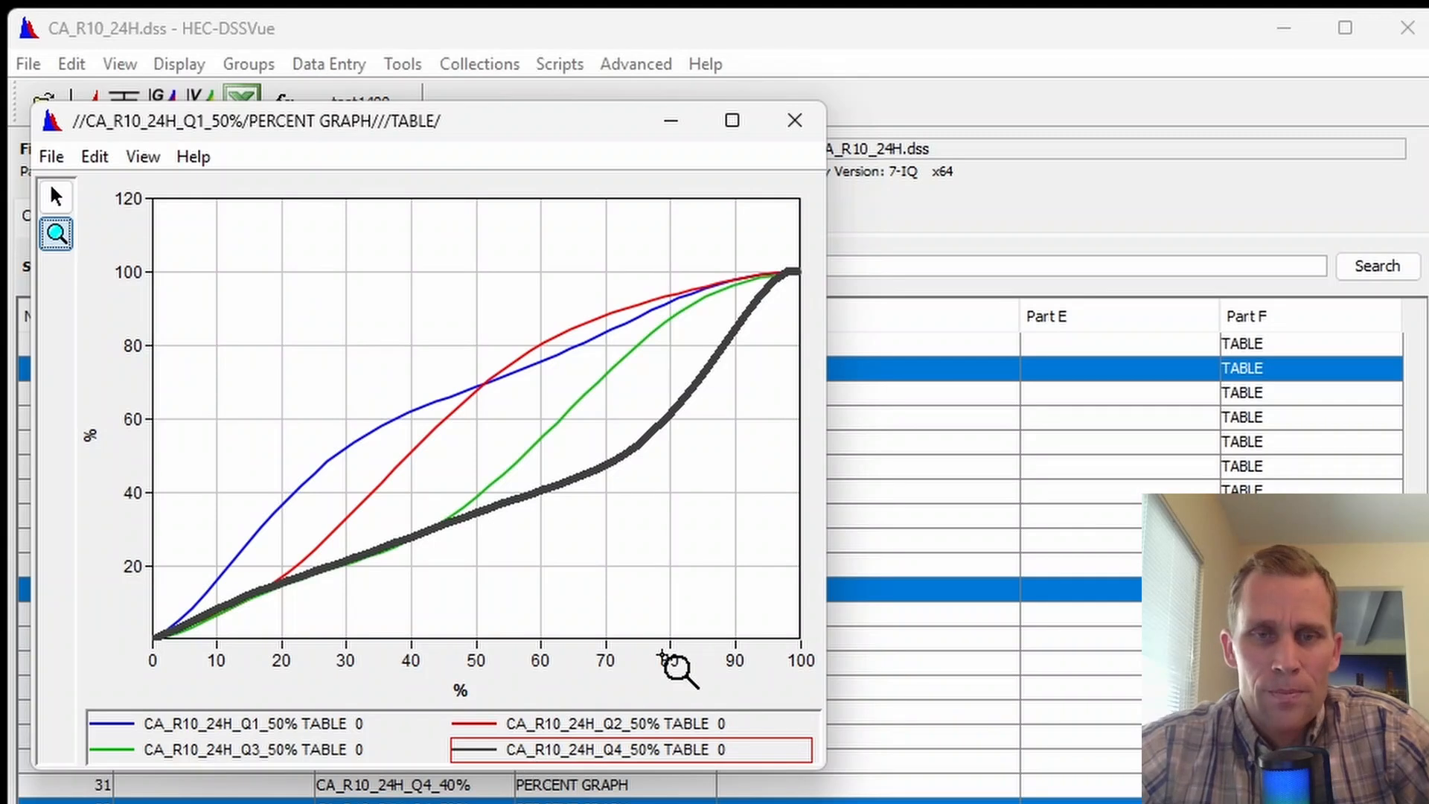
left_click(794, 121)
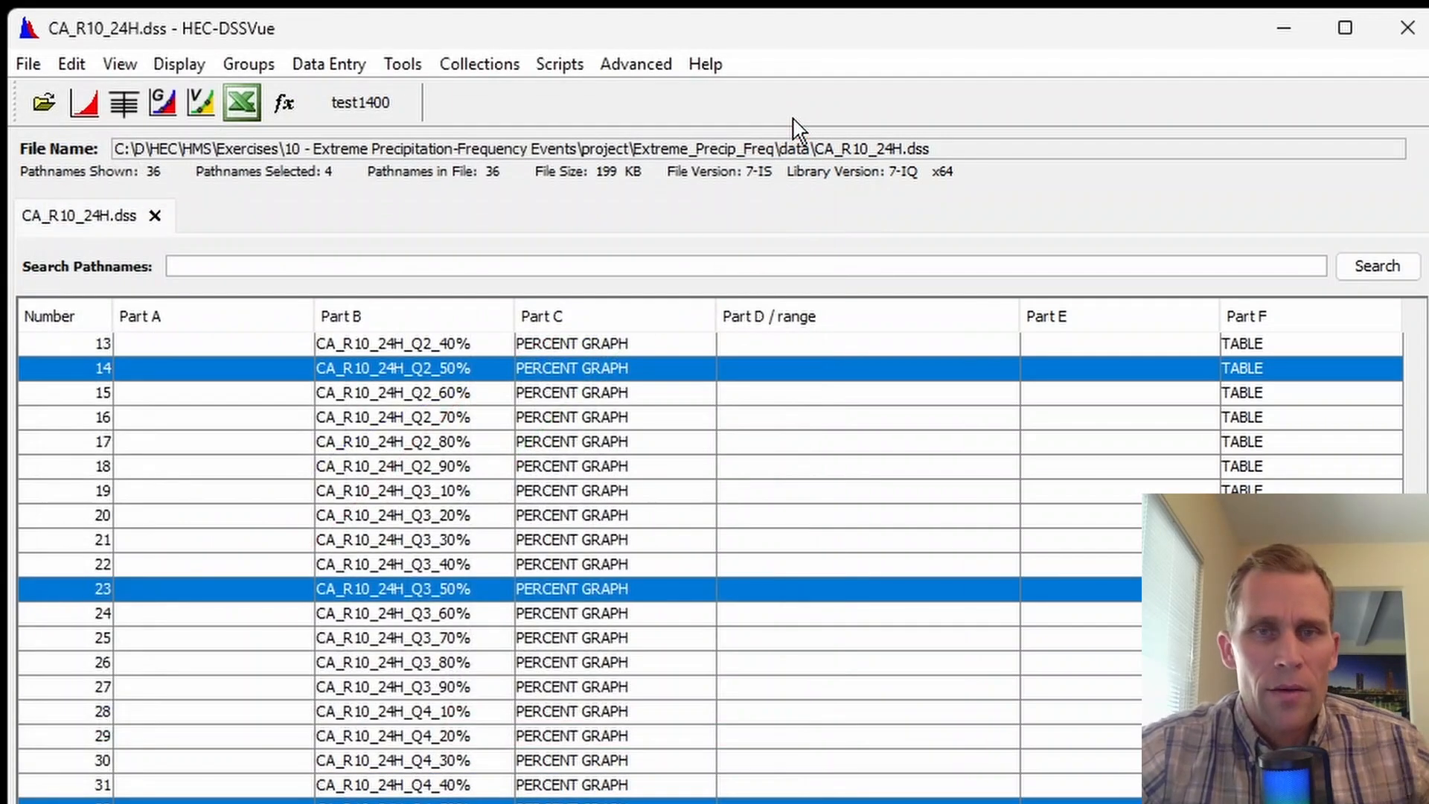
Close the DSS viewer, return to HEC-HMS, and browse the percentage curves imported as paired data, opening CA_R10_24H_Q1_10% and Q1_20%
left_click(1407, 28)
left_click_drag(370, 657, 385, 532)
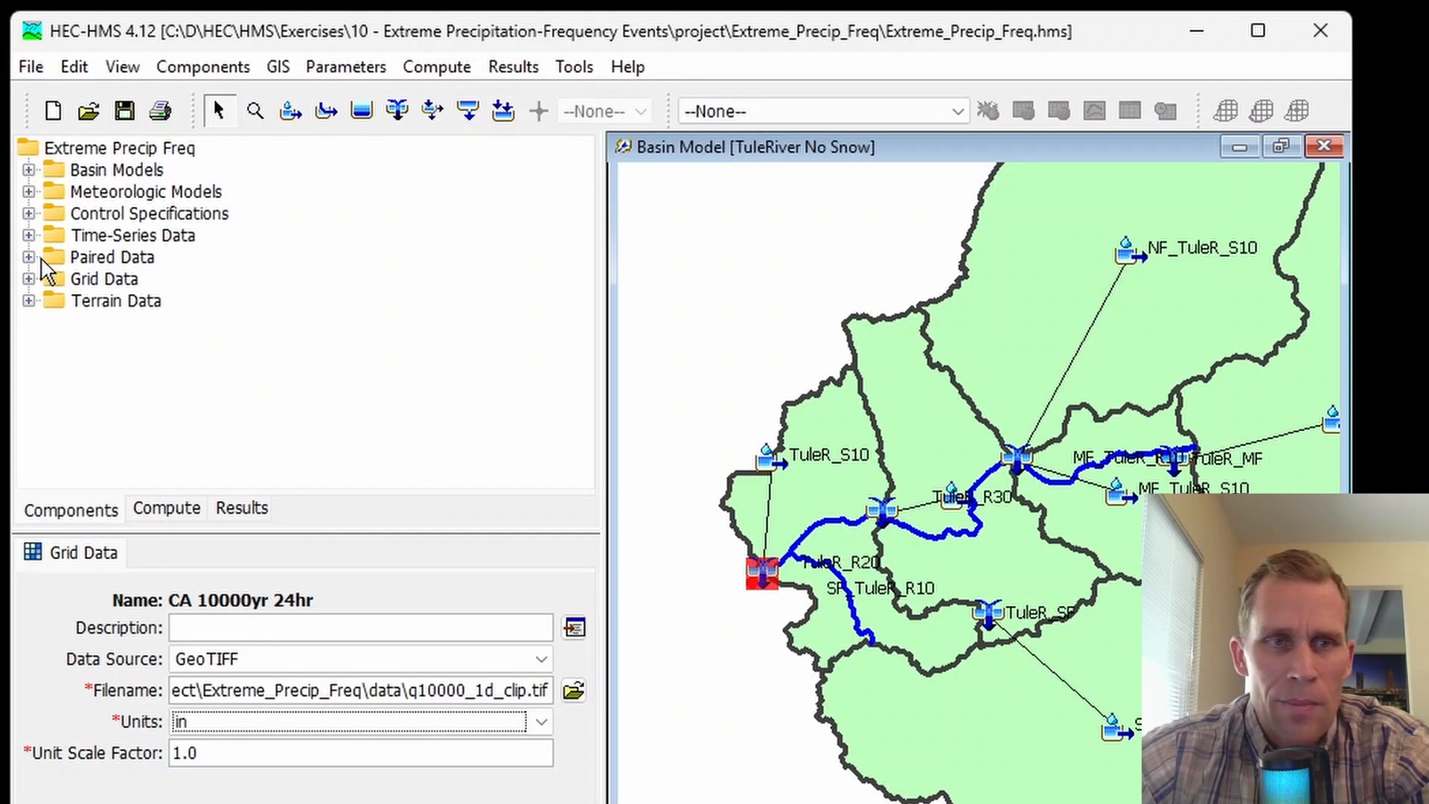
left_click(28, 257)
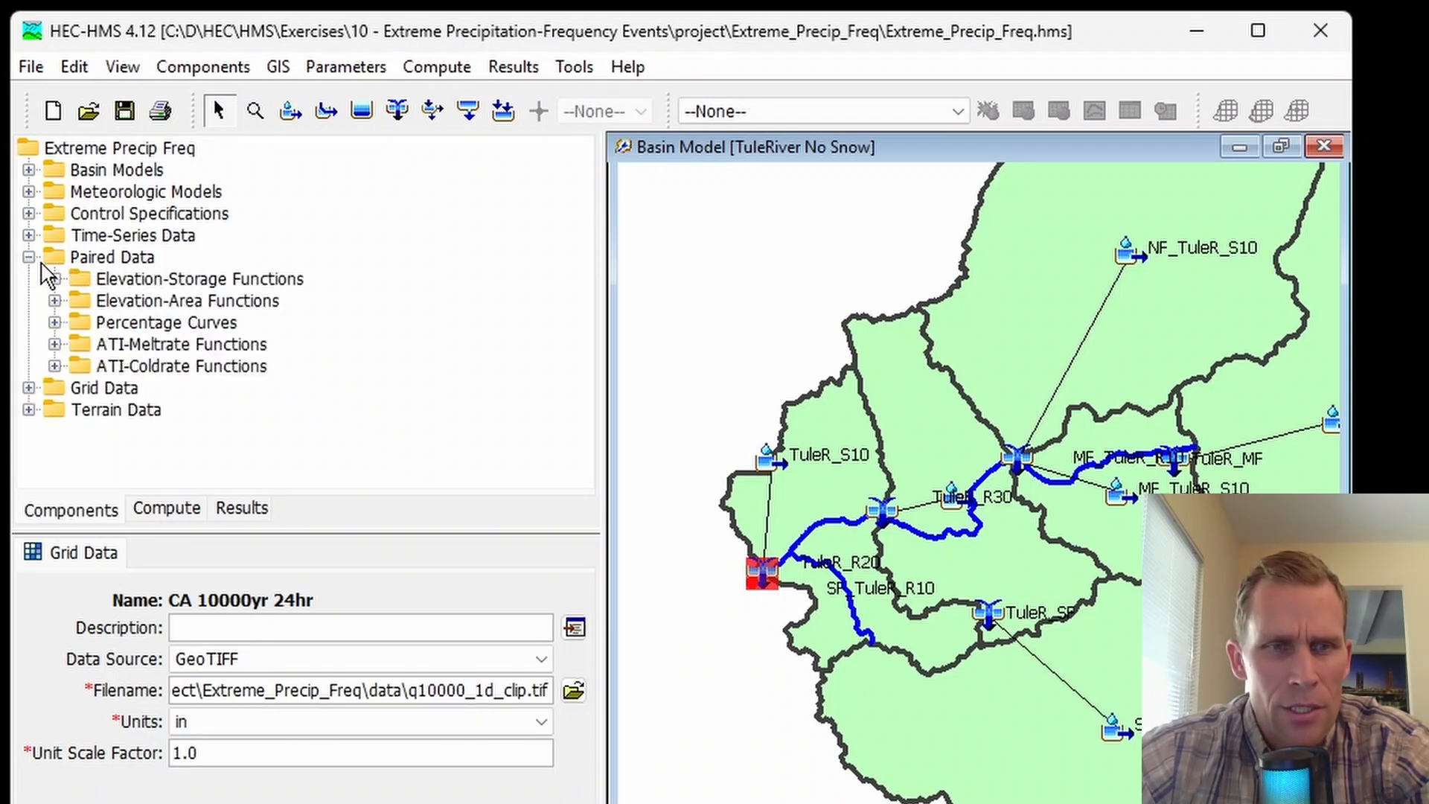
left_click(125, 324)
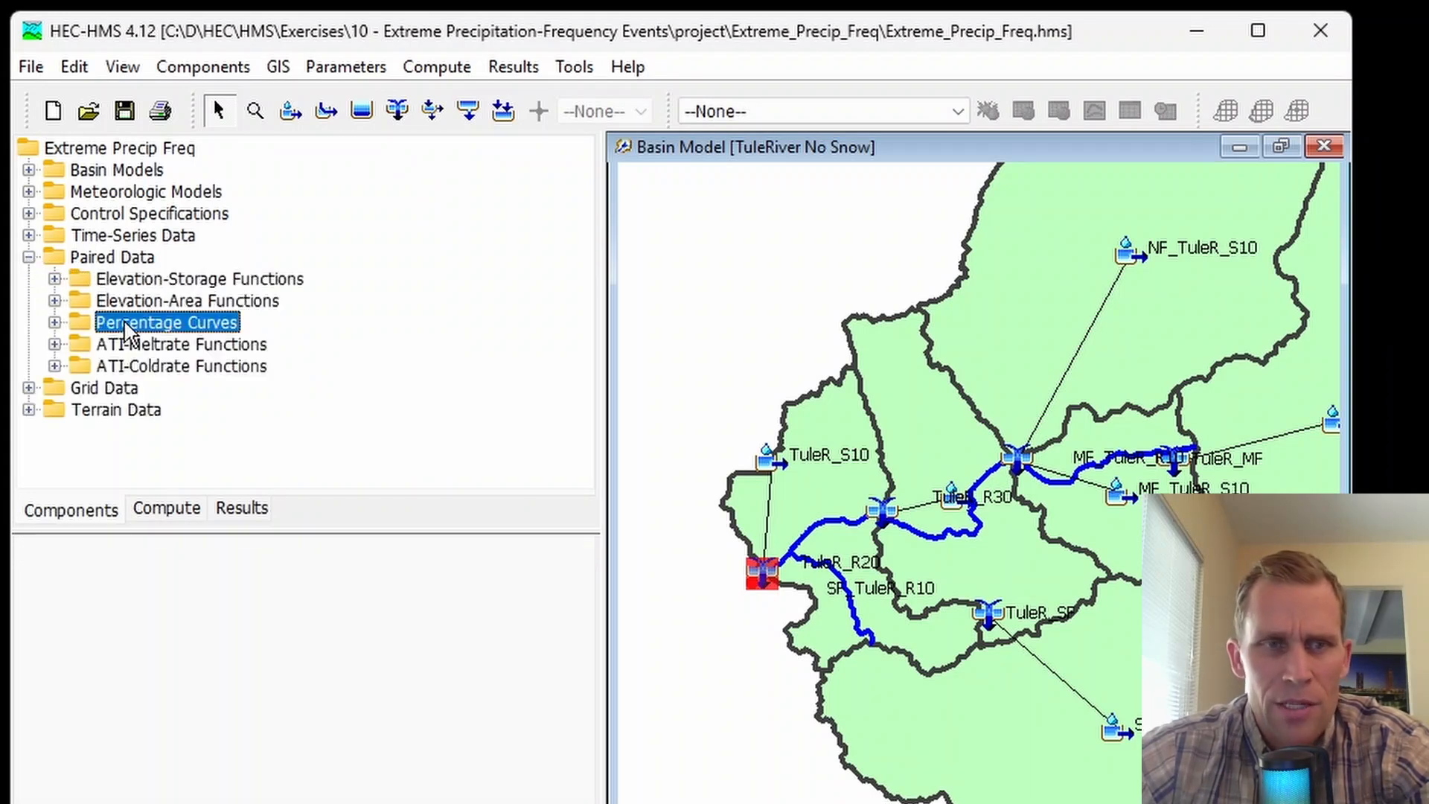
left_click(55, 322)
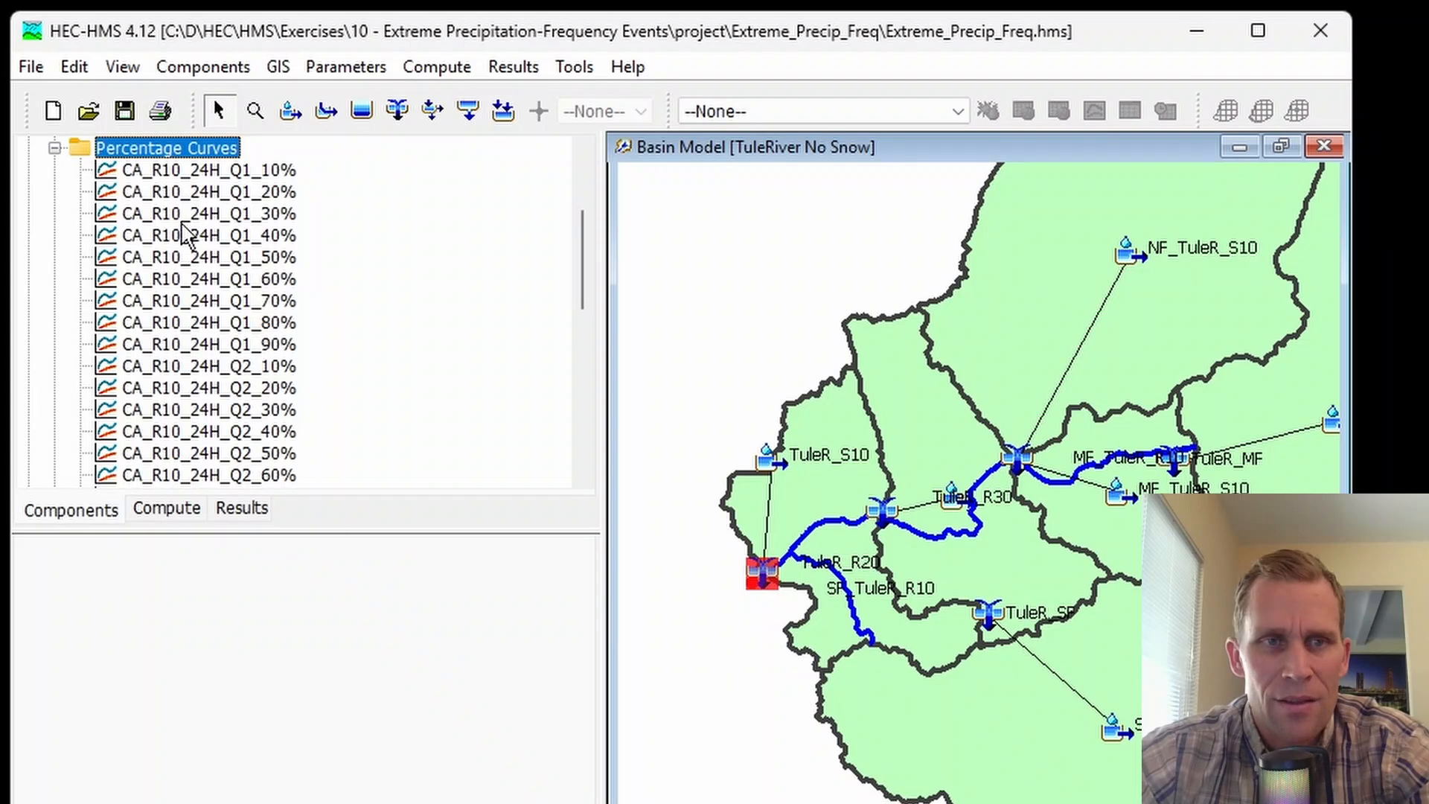
left_click(203, 177)
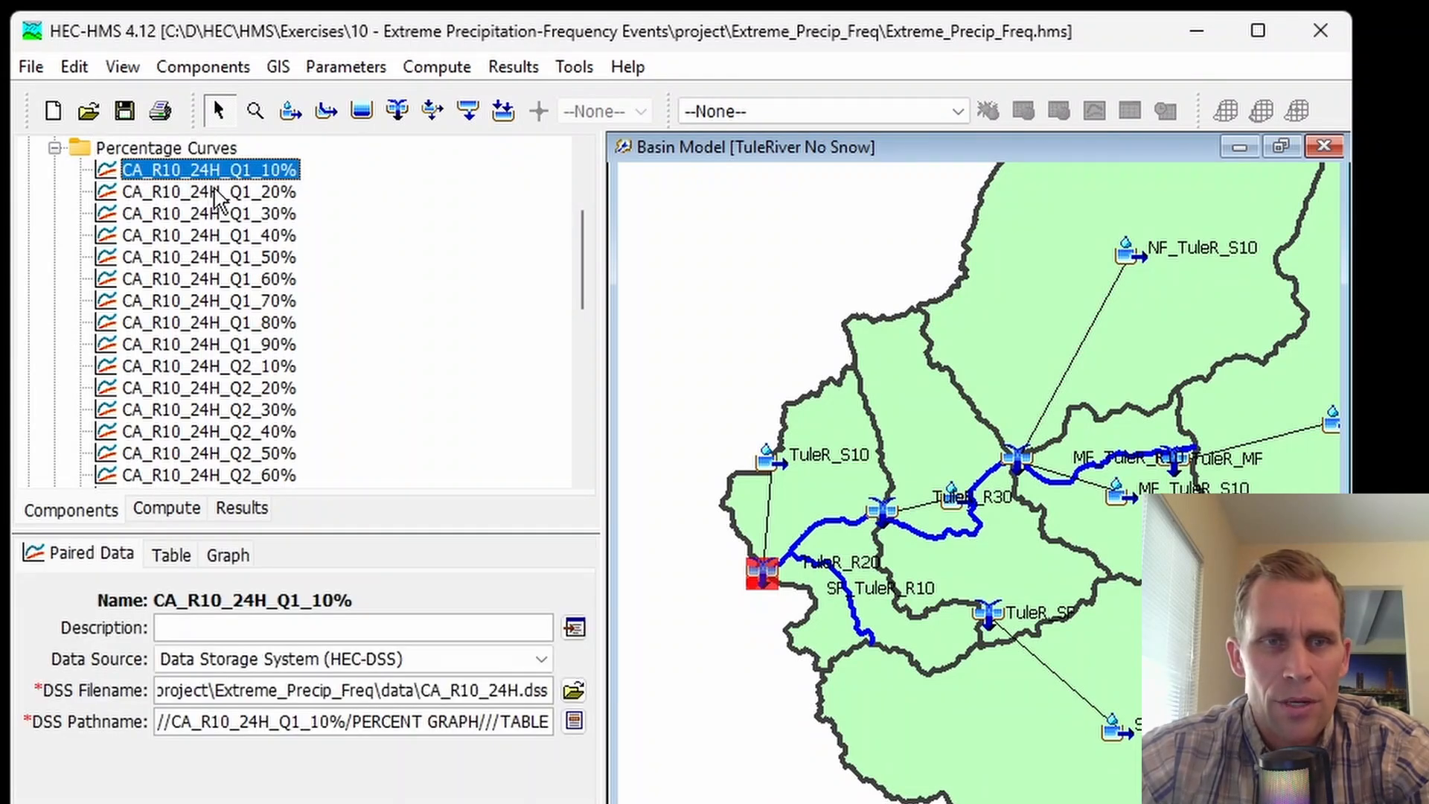
left_click(216, 195)
scroll(242, 368, "down", 9)
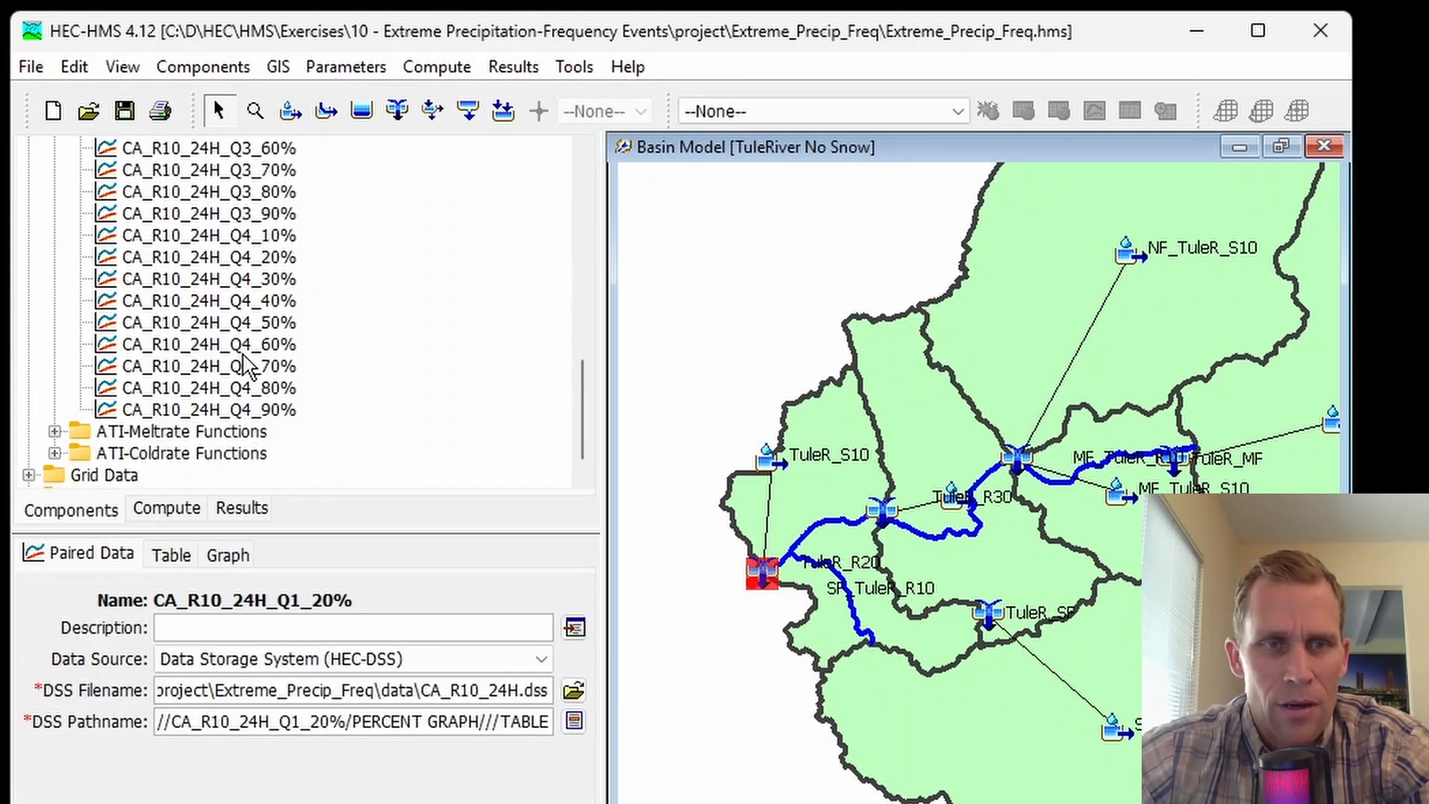
scroll(242, 365, "up", 8)
scroll(241, 362, "up", 2)
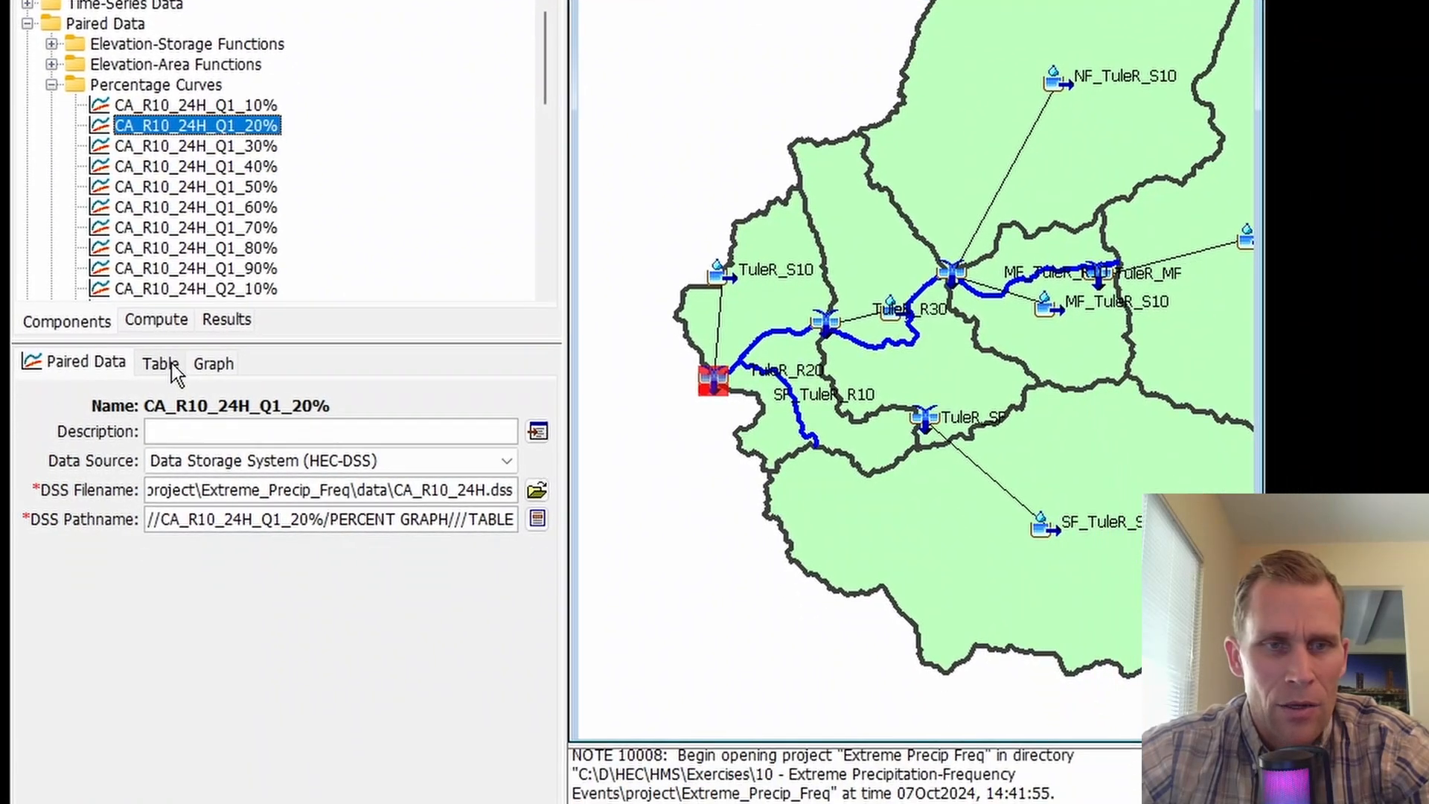
Review the table of the CA_R10_24H_Q1_20% curve, and view its graph and those of the Q1_30% to Q1_60% curves
left_click(171, 555)
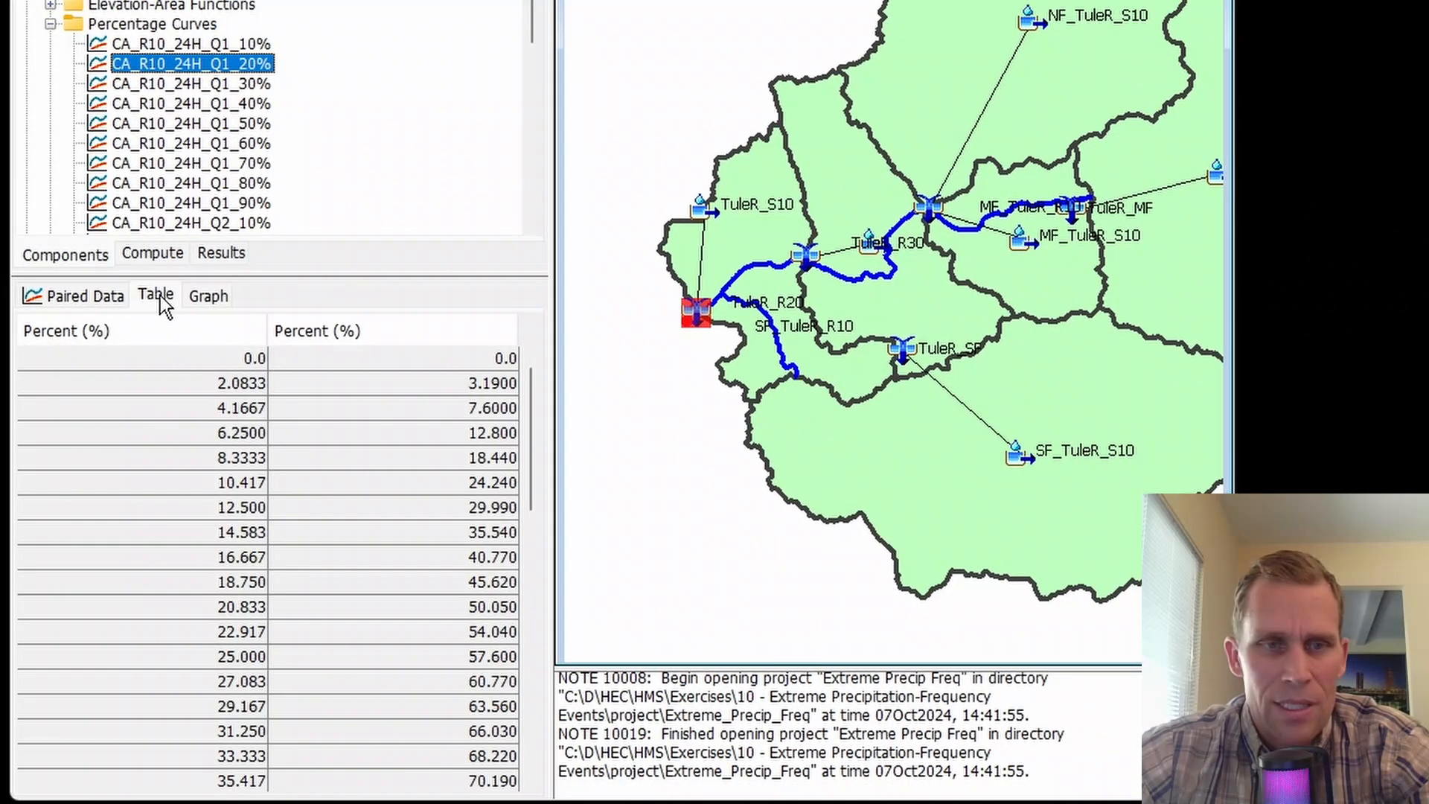
left_click(210, 294)
left_click(154, 91)
left_click(159, 106)
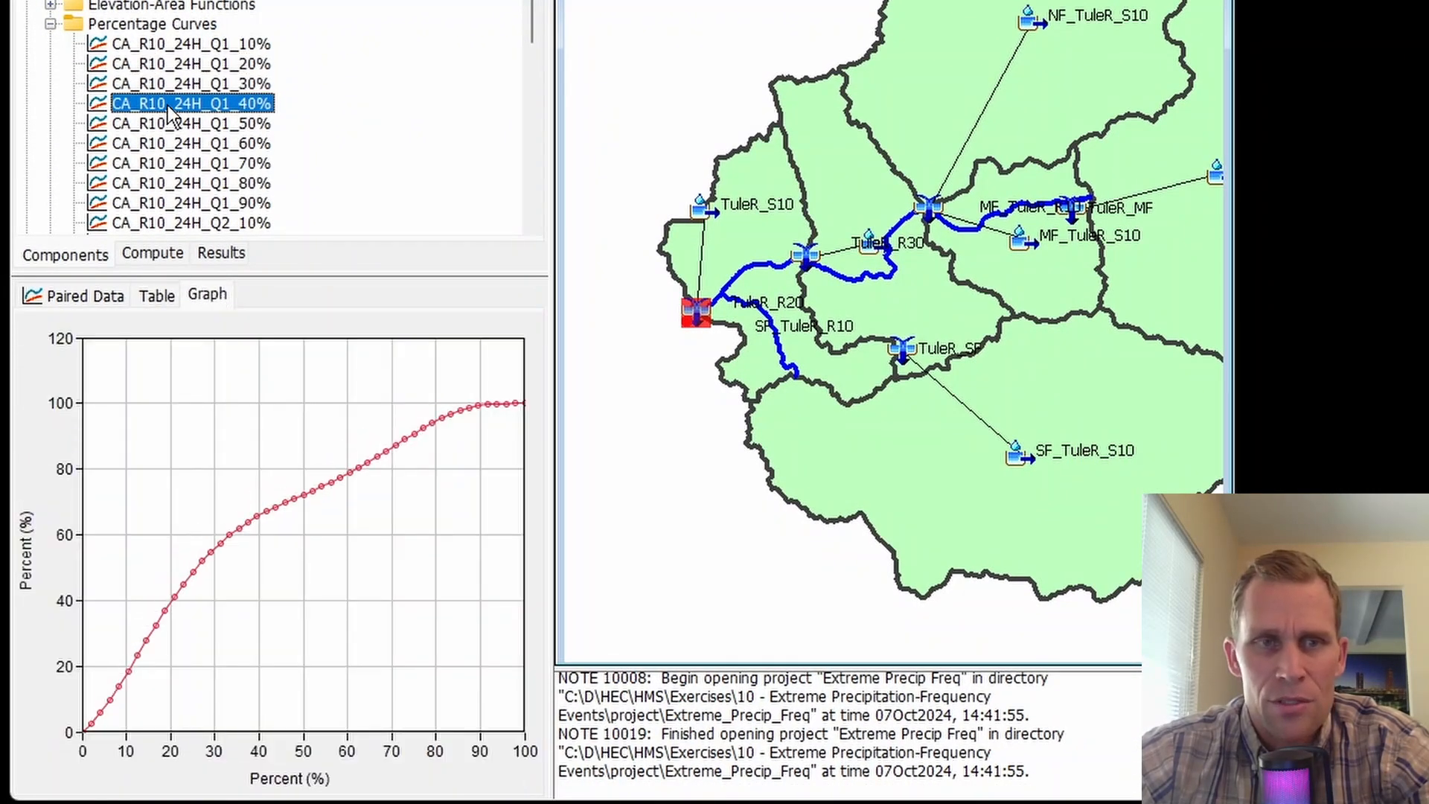
left_click(167, 125)
left_click(179, 145)
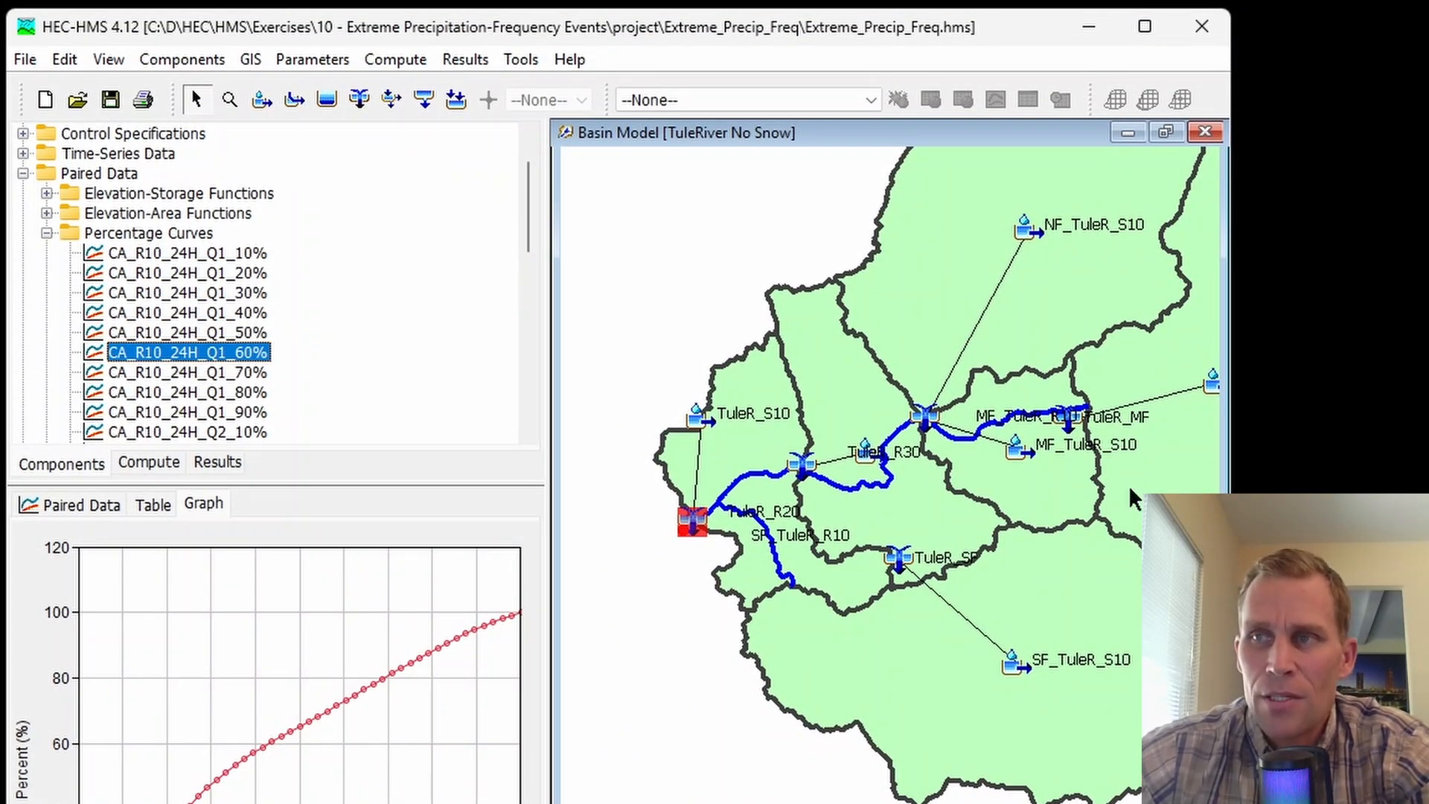
Create a paired data entry of type Area-Reduction Functions named HMR59 Sierra 24hr
left_click(188, 60)
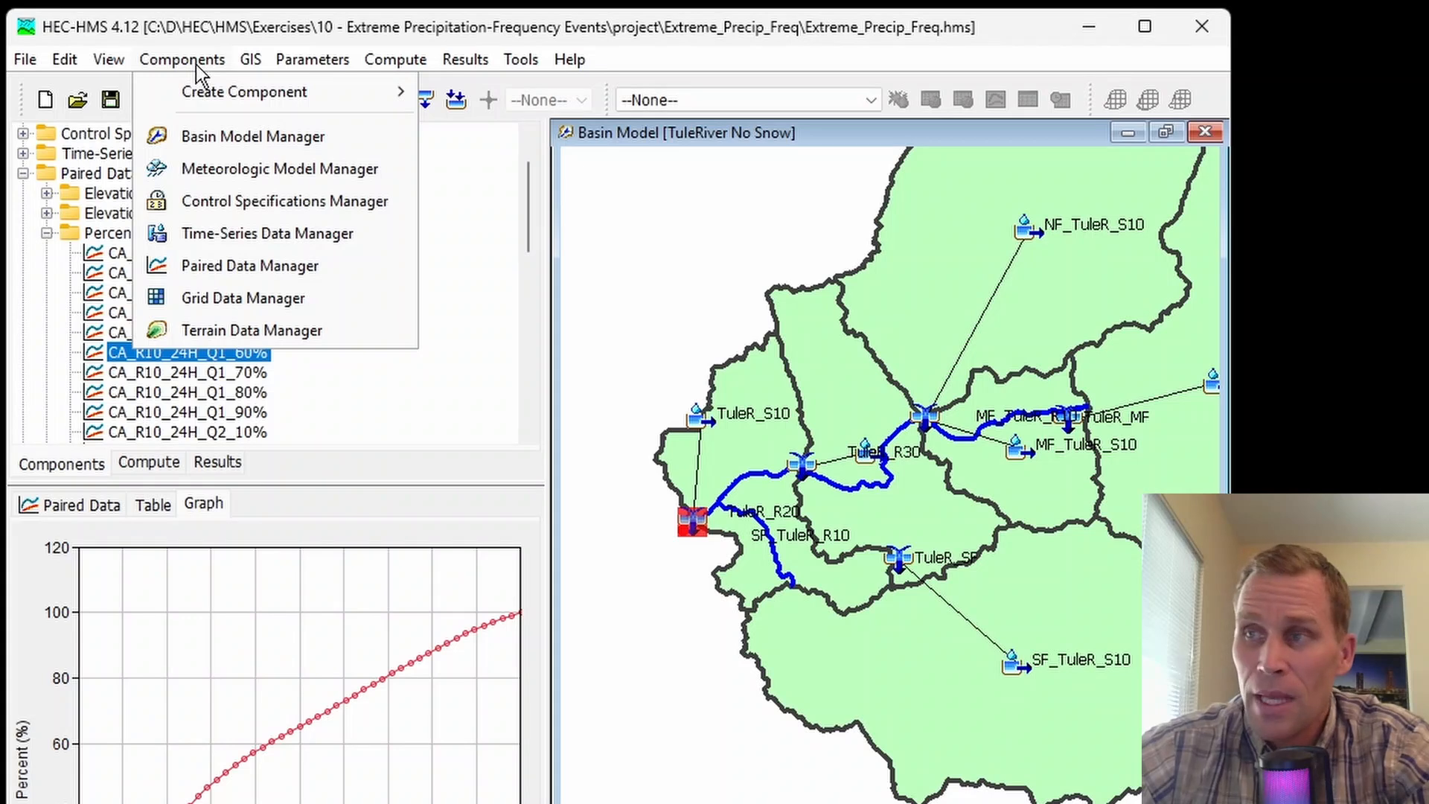
left_click(229, 268)
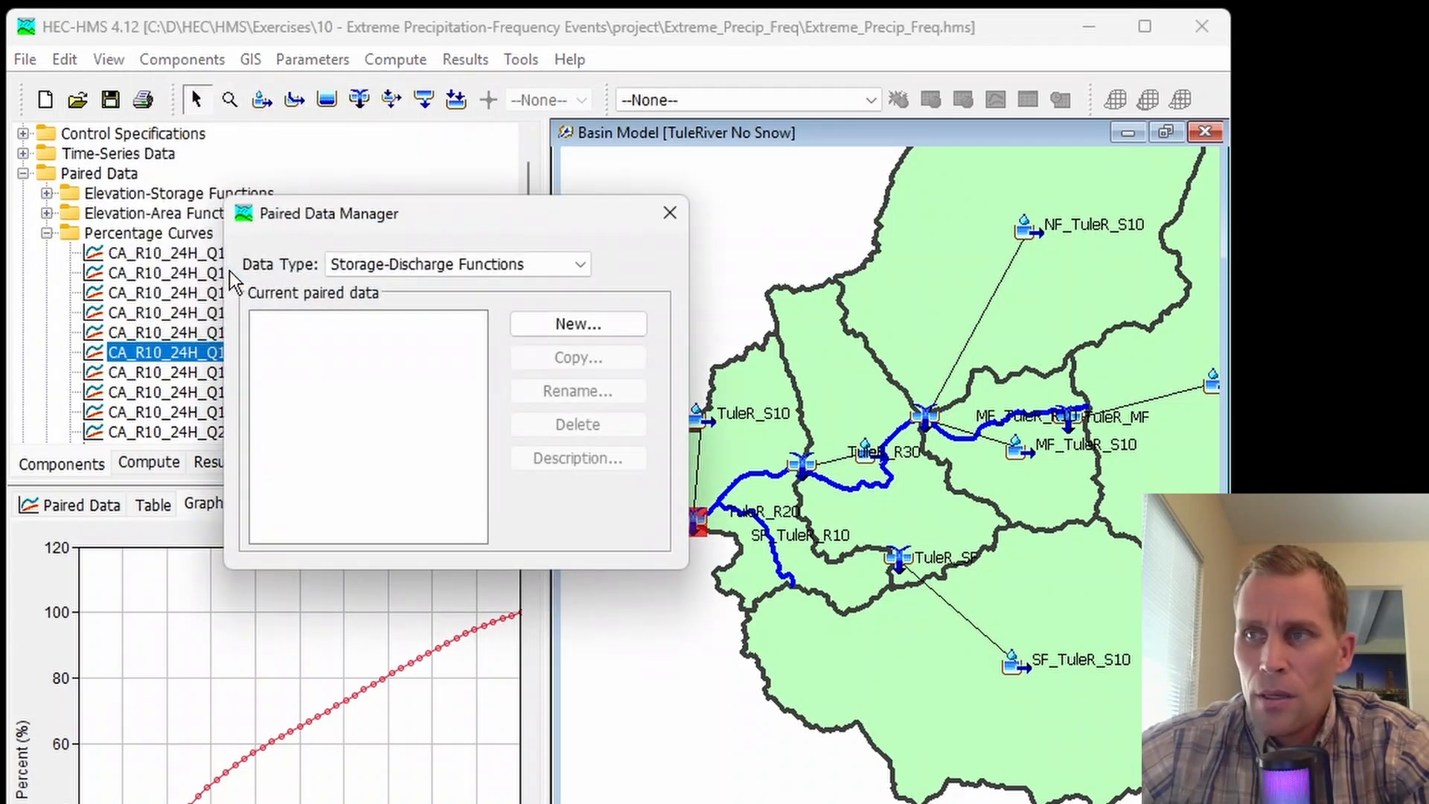
left_click(419, 270)
scroll(430, 305, "down", 1)
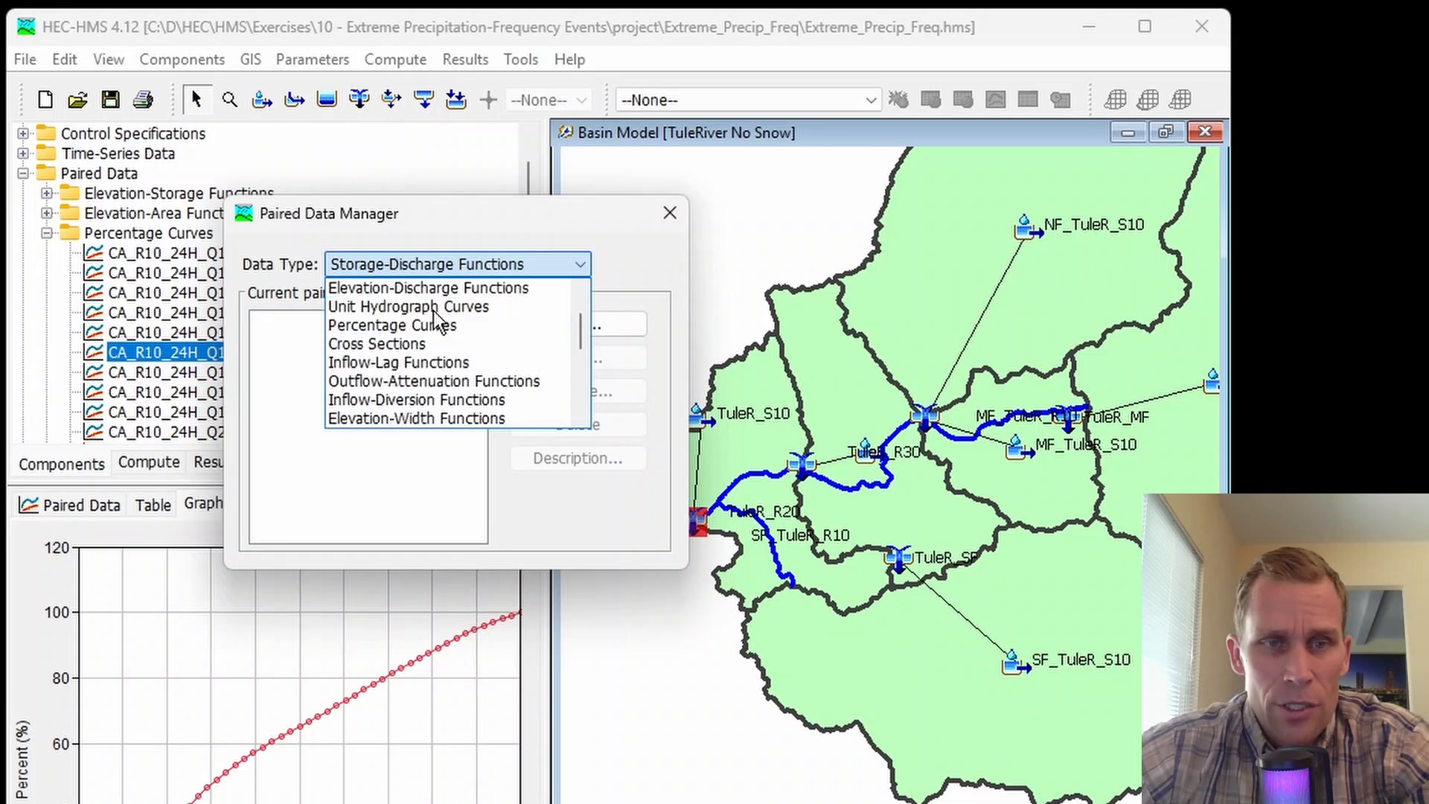
scroll(435, 335, "down", 1)
left_click(442, 367)
left_click(560, 328)
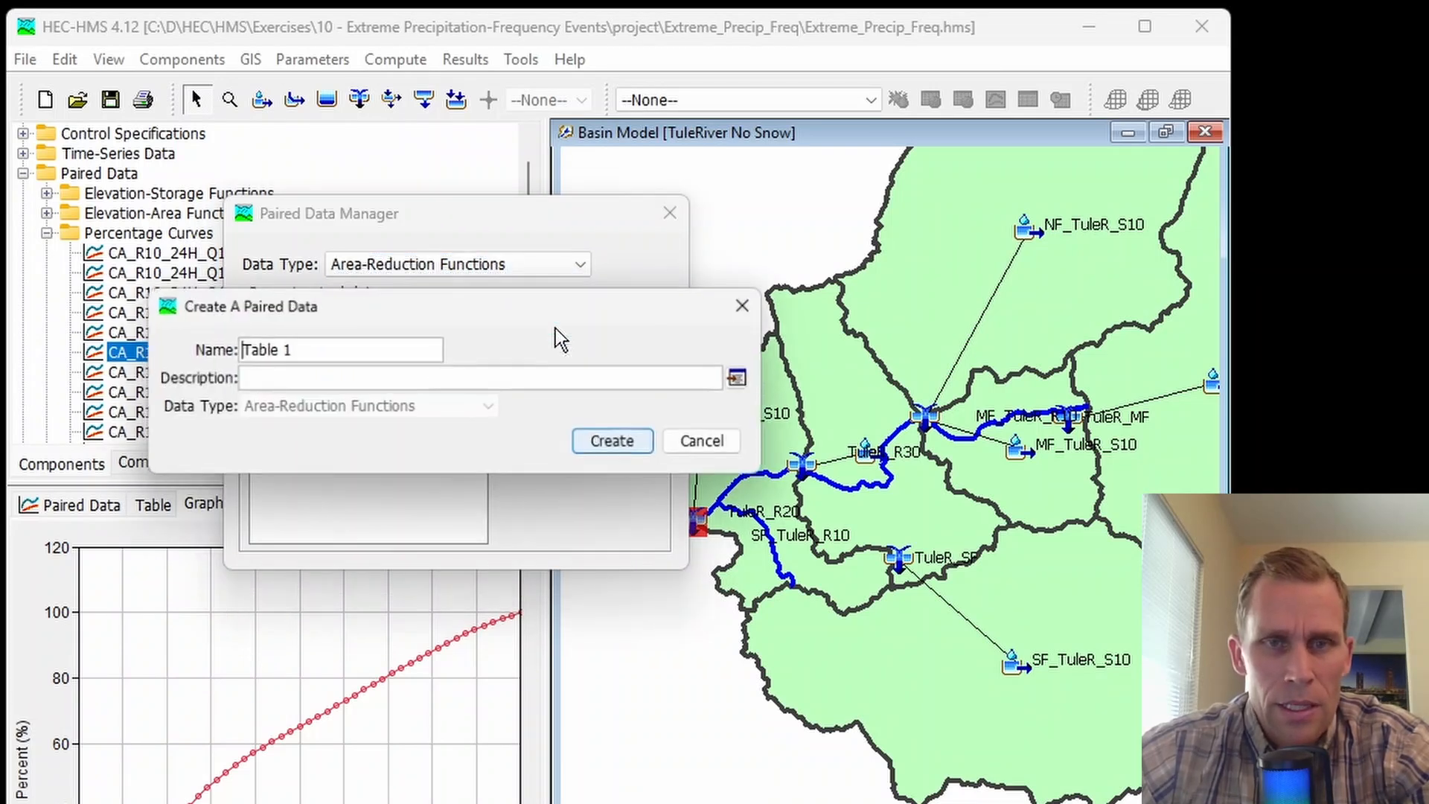
left_click(279, 376)
left_click_drag(320, 342, 259, 332)
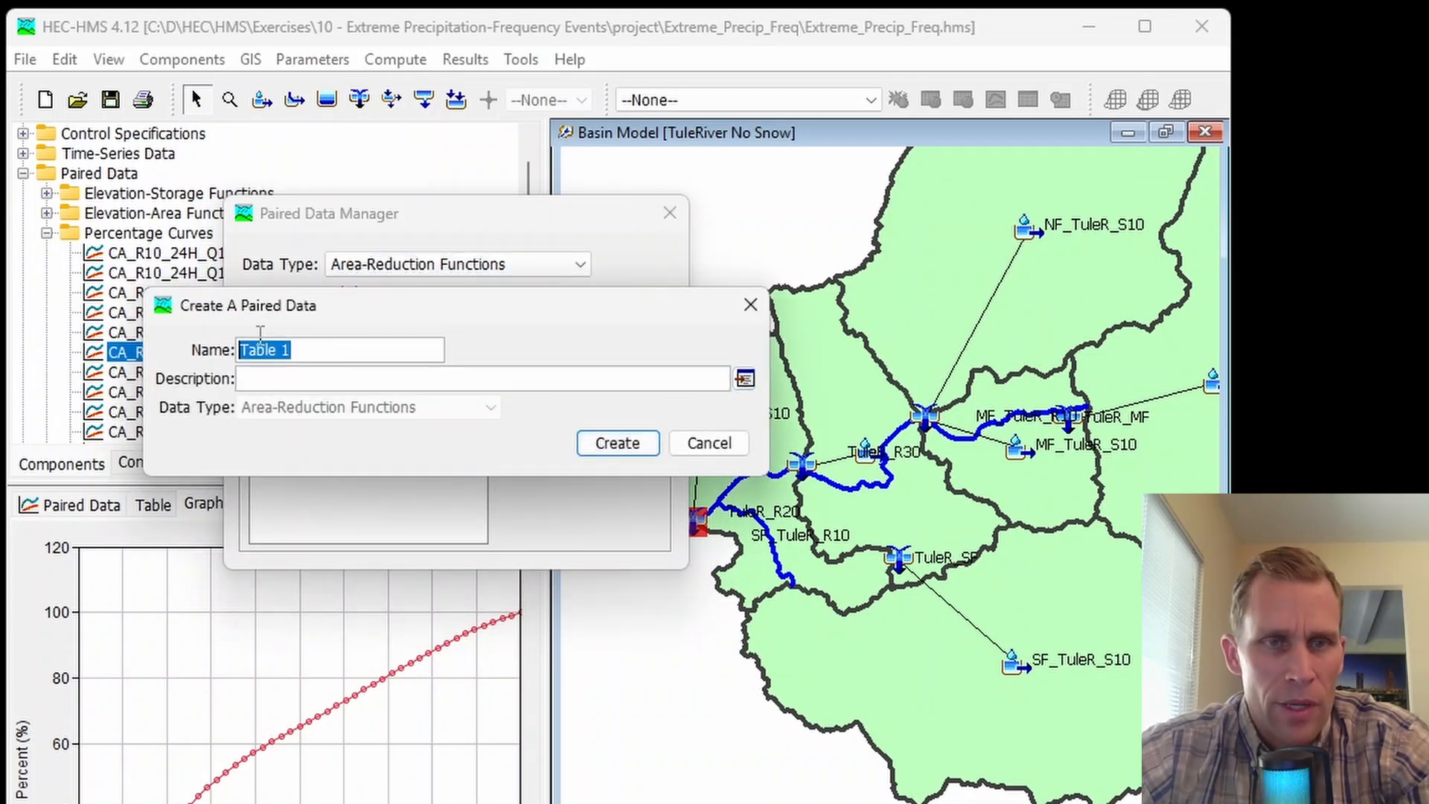
type("HMR59 Sierra 24hr")
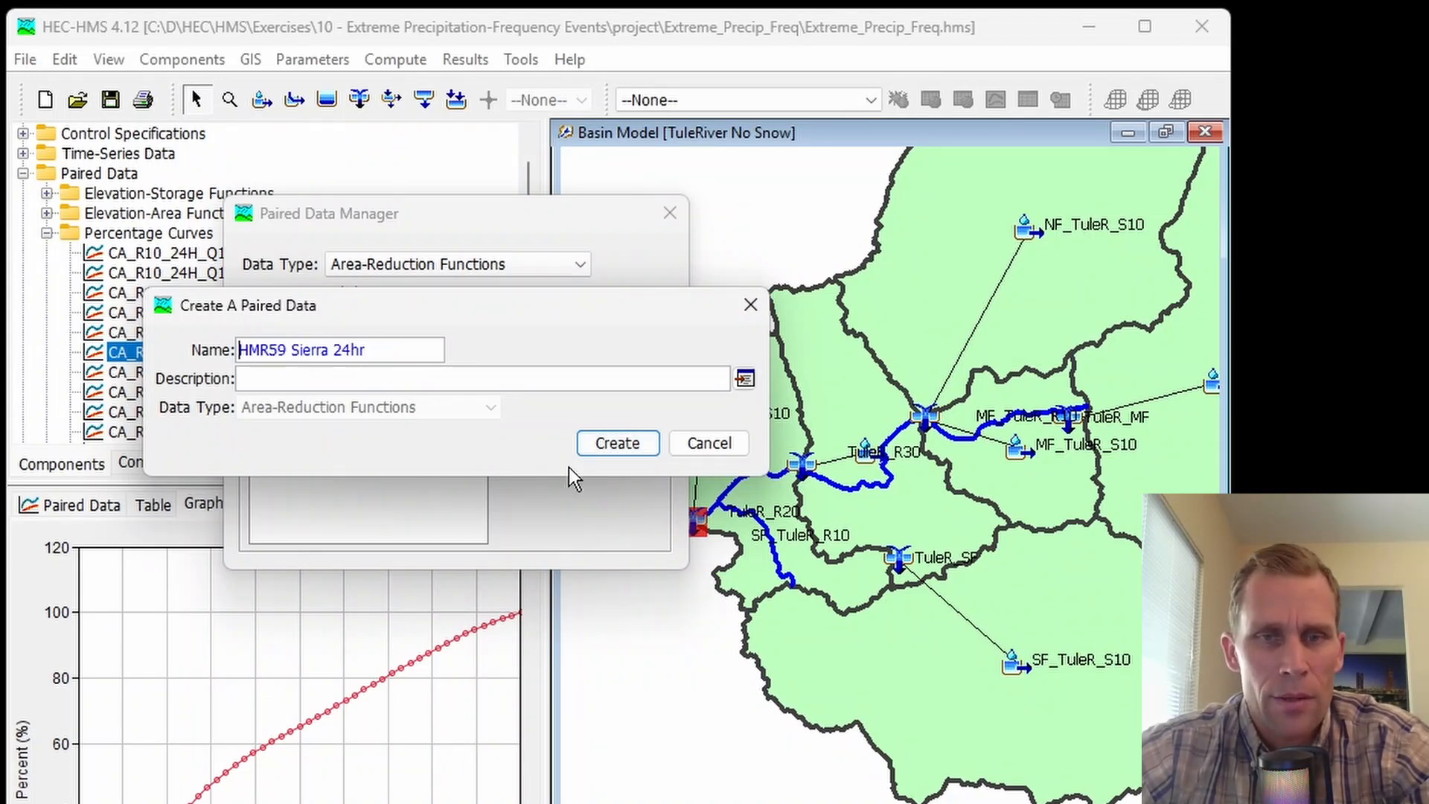
left_click(615, 449)
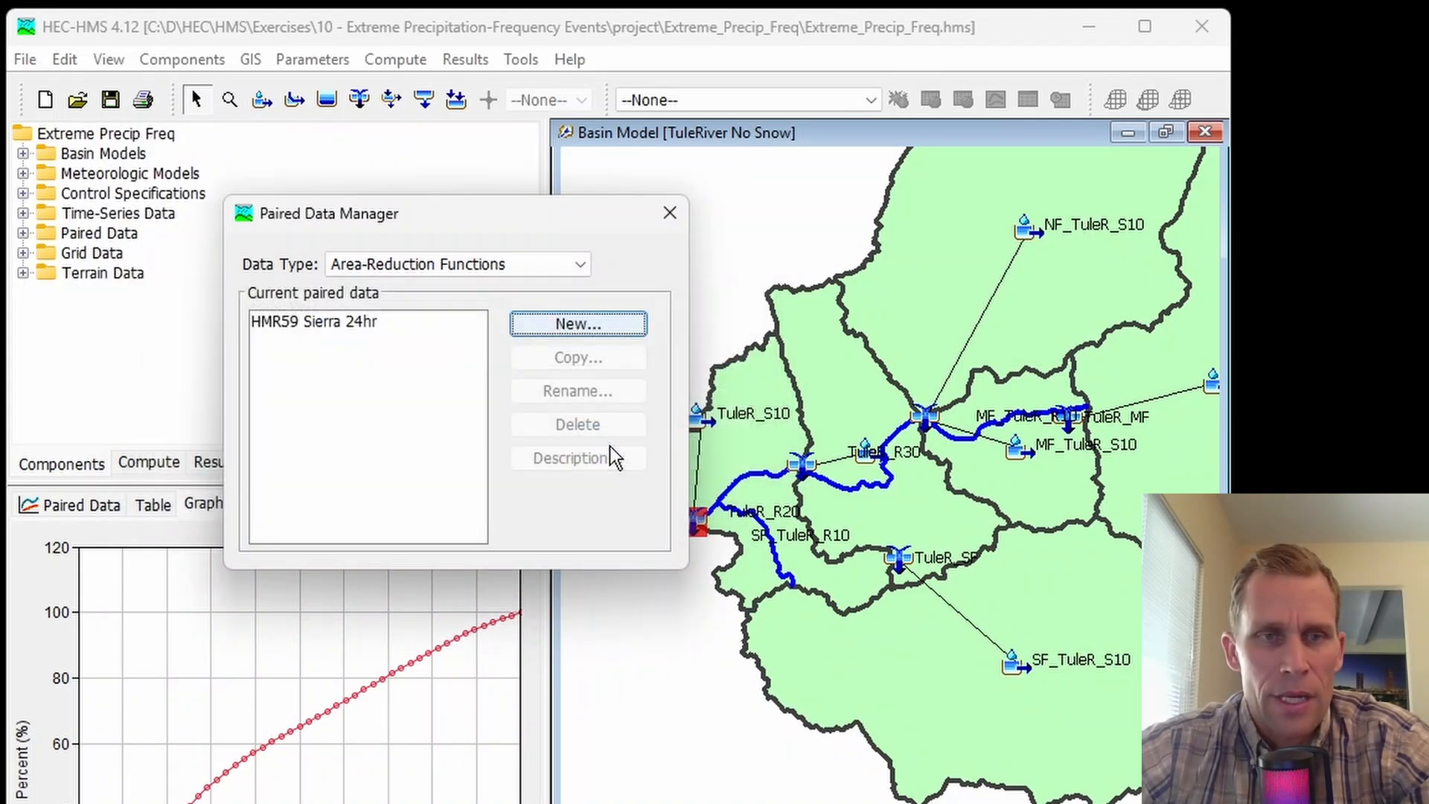
left_click(669, 214)
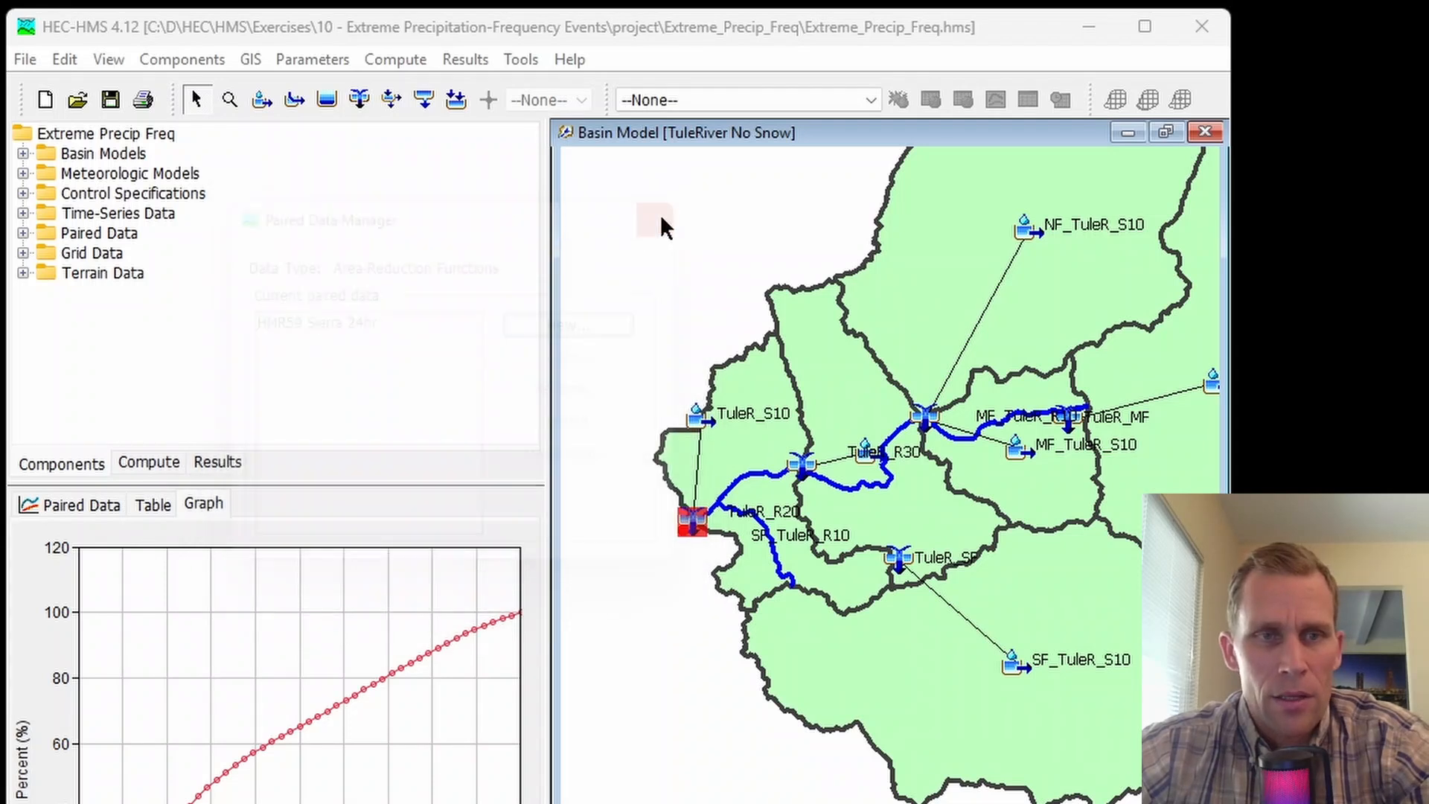
Enter HMR59 Sierra 24hr area/factor pairs 10/1, 50/0.91, 100/0.87, 200/0.8275, 500/0.77, 1000/0.7225, 2000/0.67, 5000/0.59, 10000/0.525, save the project, and view the graph
left_click(23, 233)
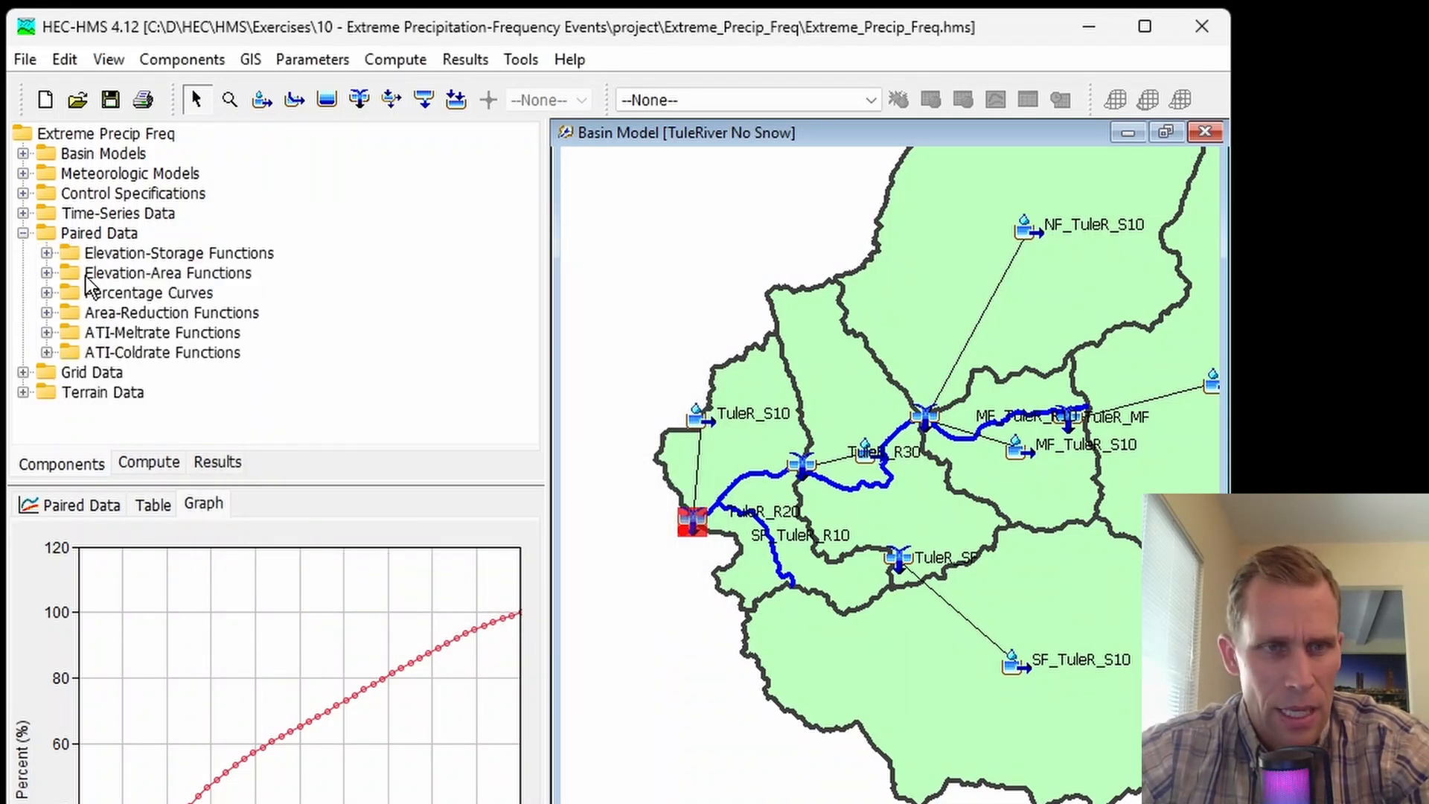
left_click(114, 316)
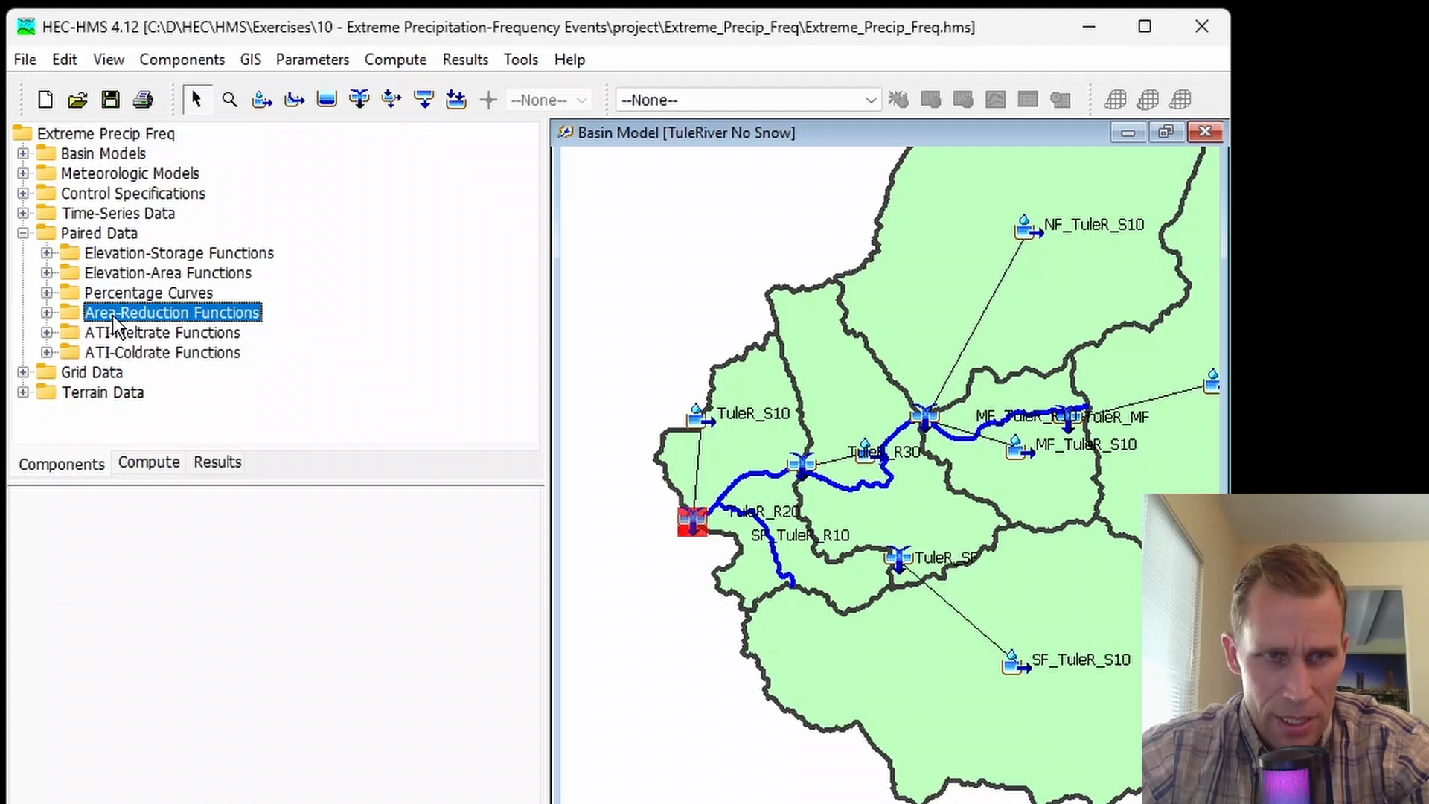
left_click(46, 313)
left_click(144, 333)
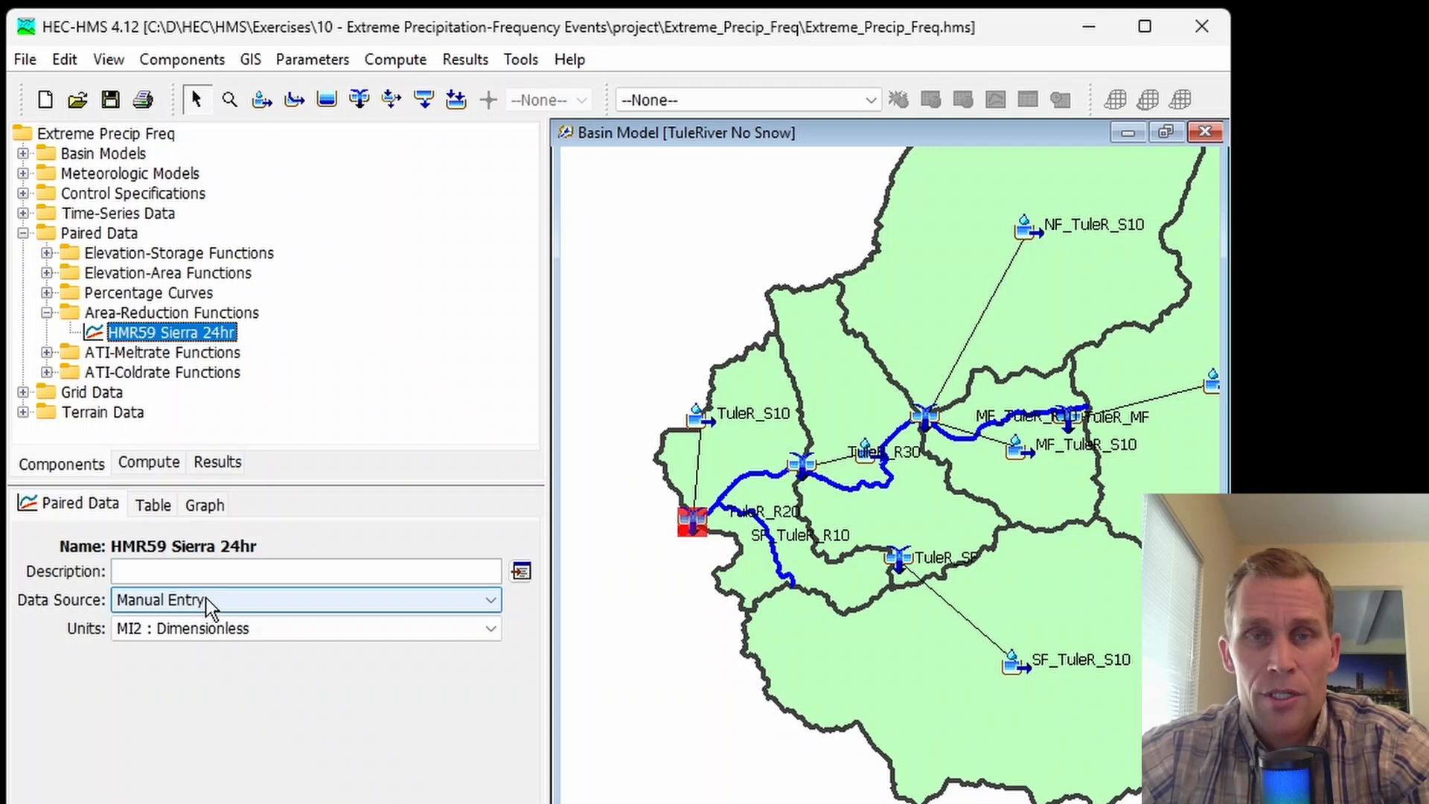
left_click(156, 506)
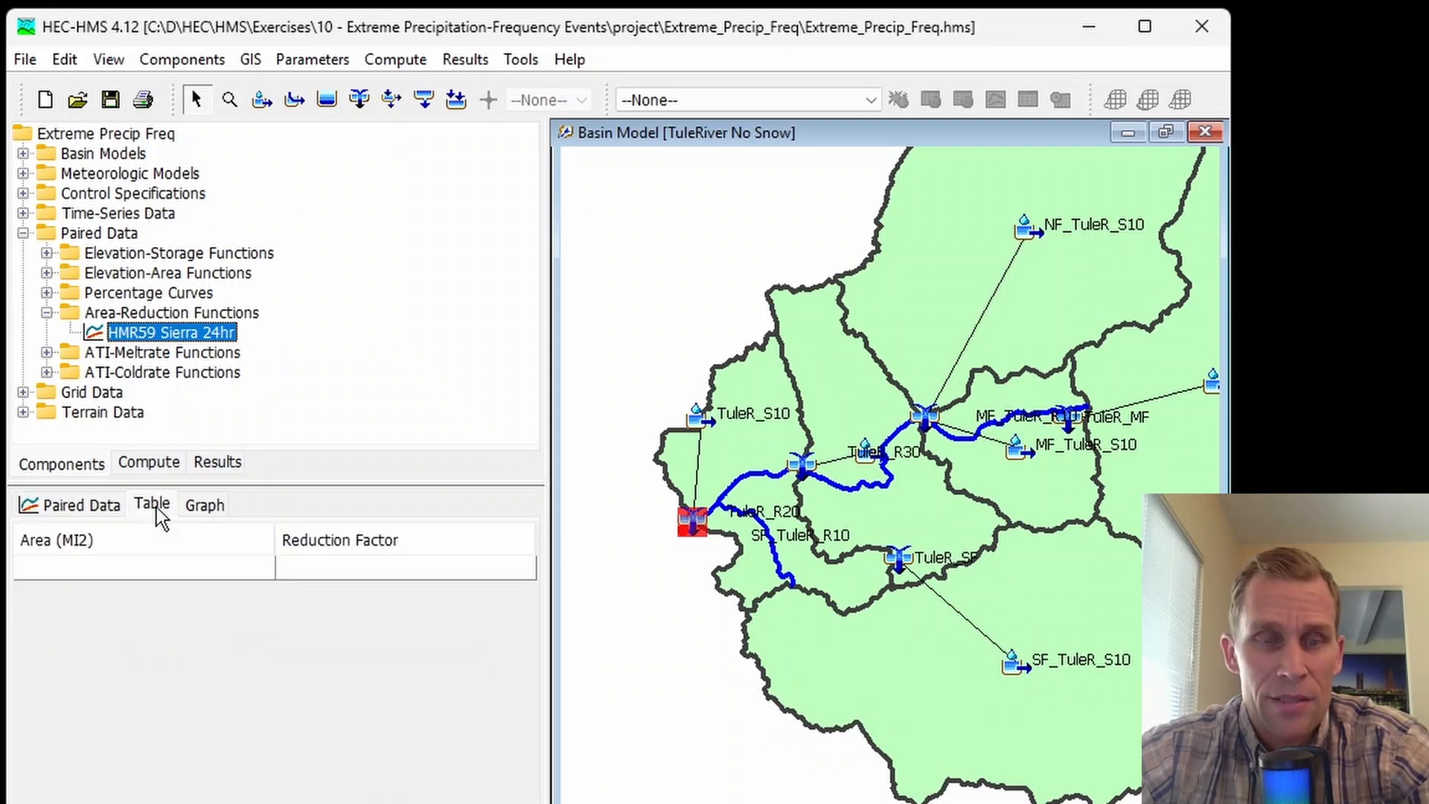
left_click(145, 569)
type("10\t1 50\t0.91 100\t0.87 200\t0.8275 500\t0.77 1000\t0.7225 2000\t0.67 5000\t0.59 10000\t0.525")
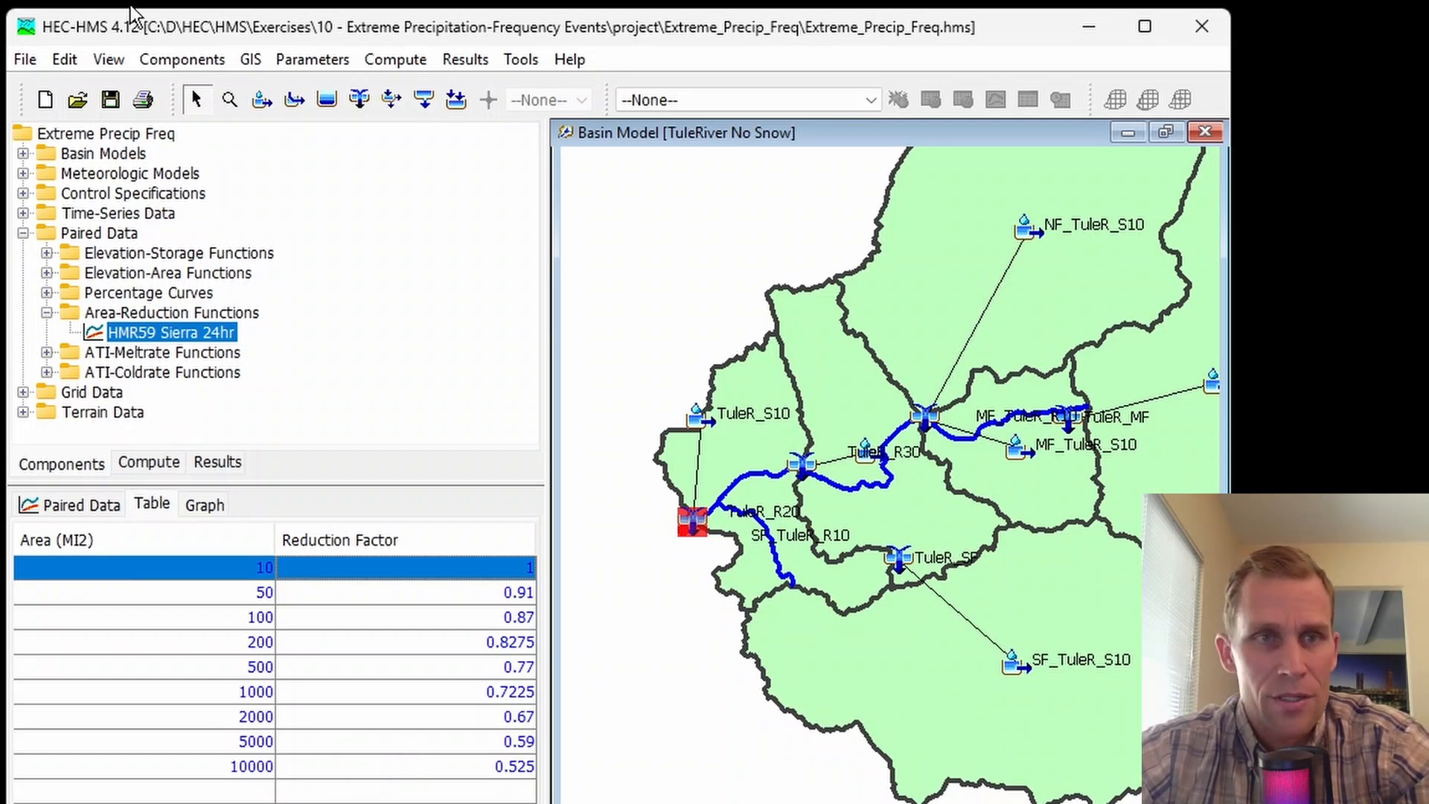
left_click(113, 106)
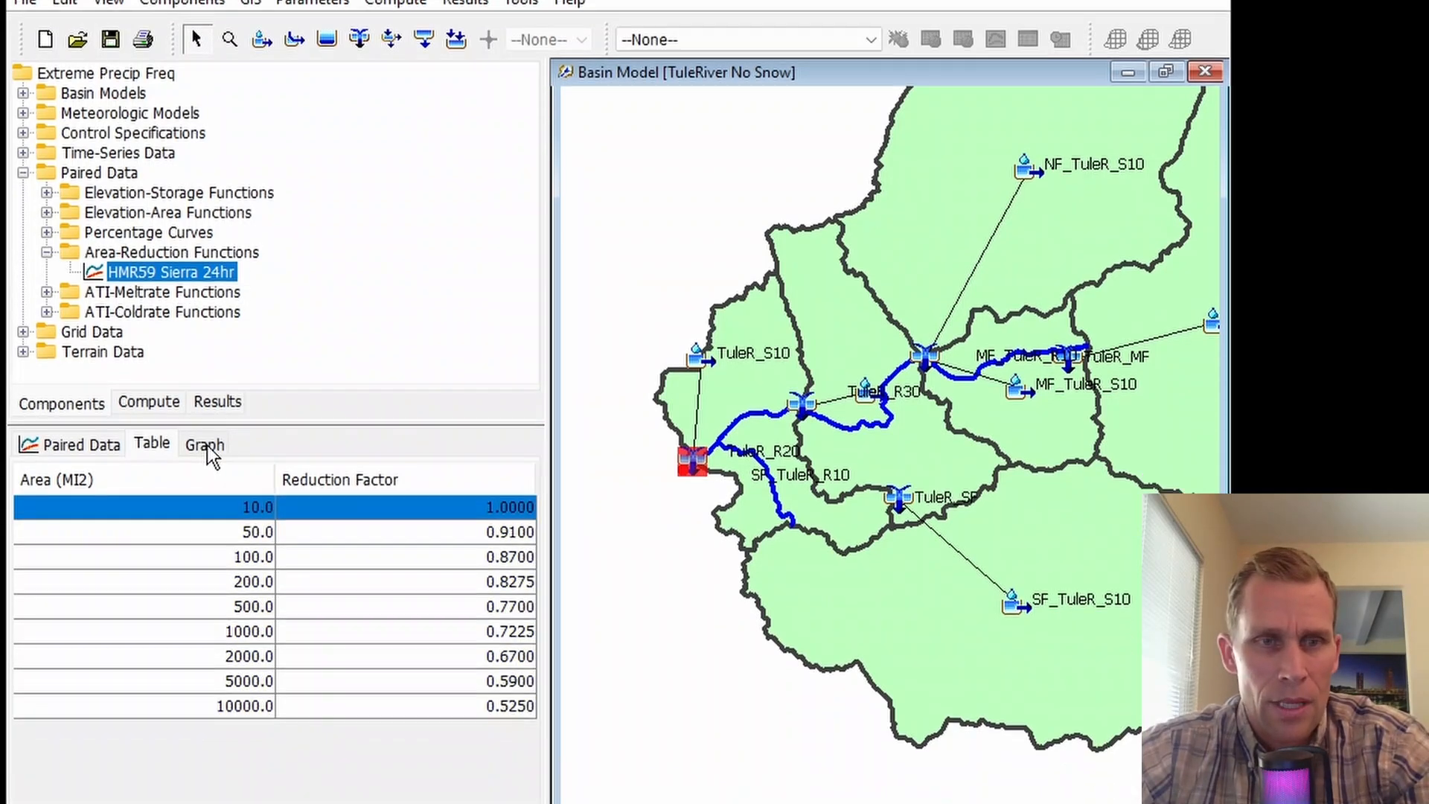
left_click(209, 511)
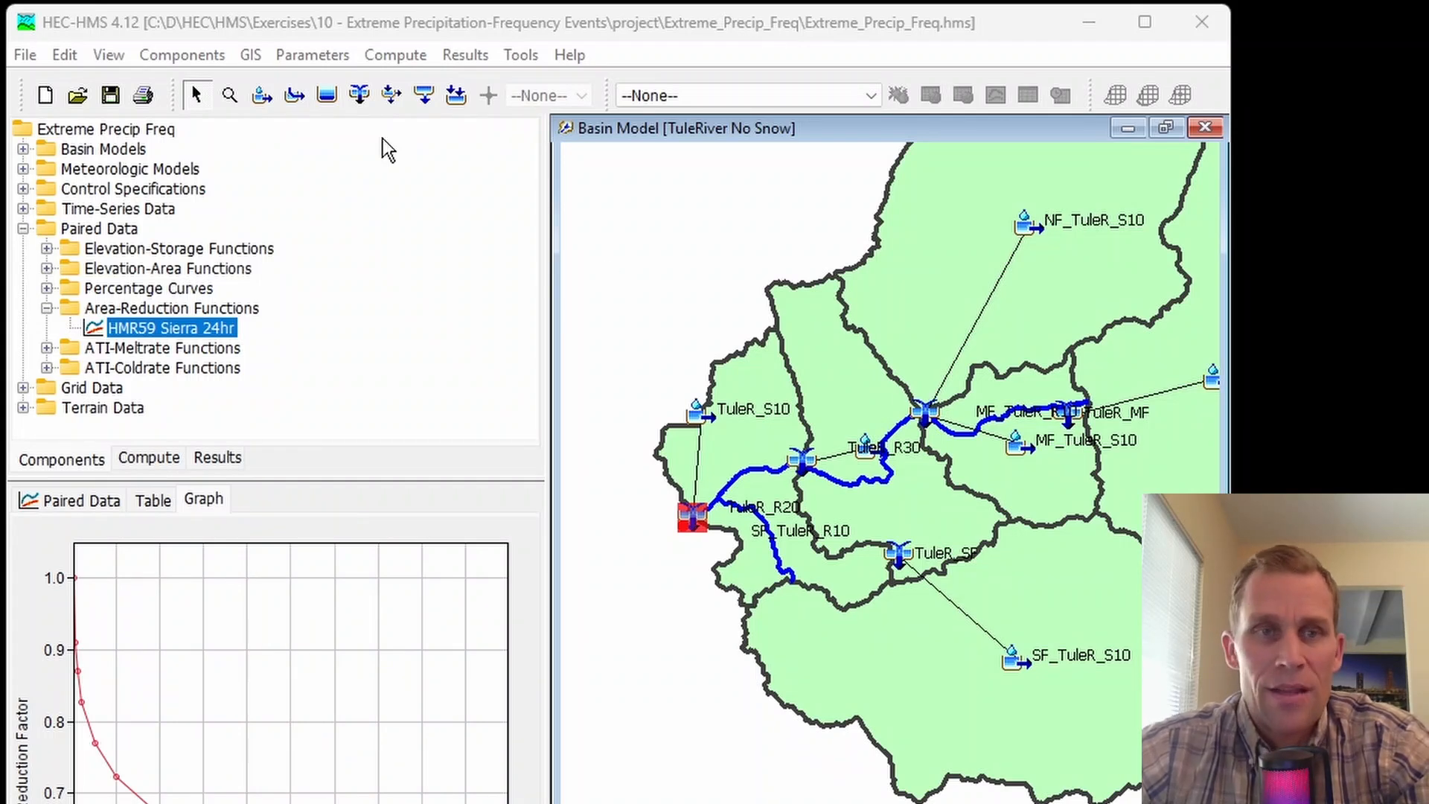
Create a new meteorologic model named 1000yr 24hr
left_click(171, 59)
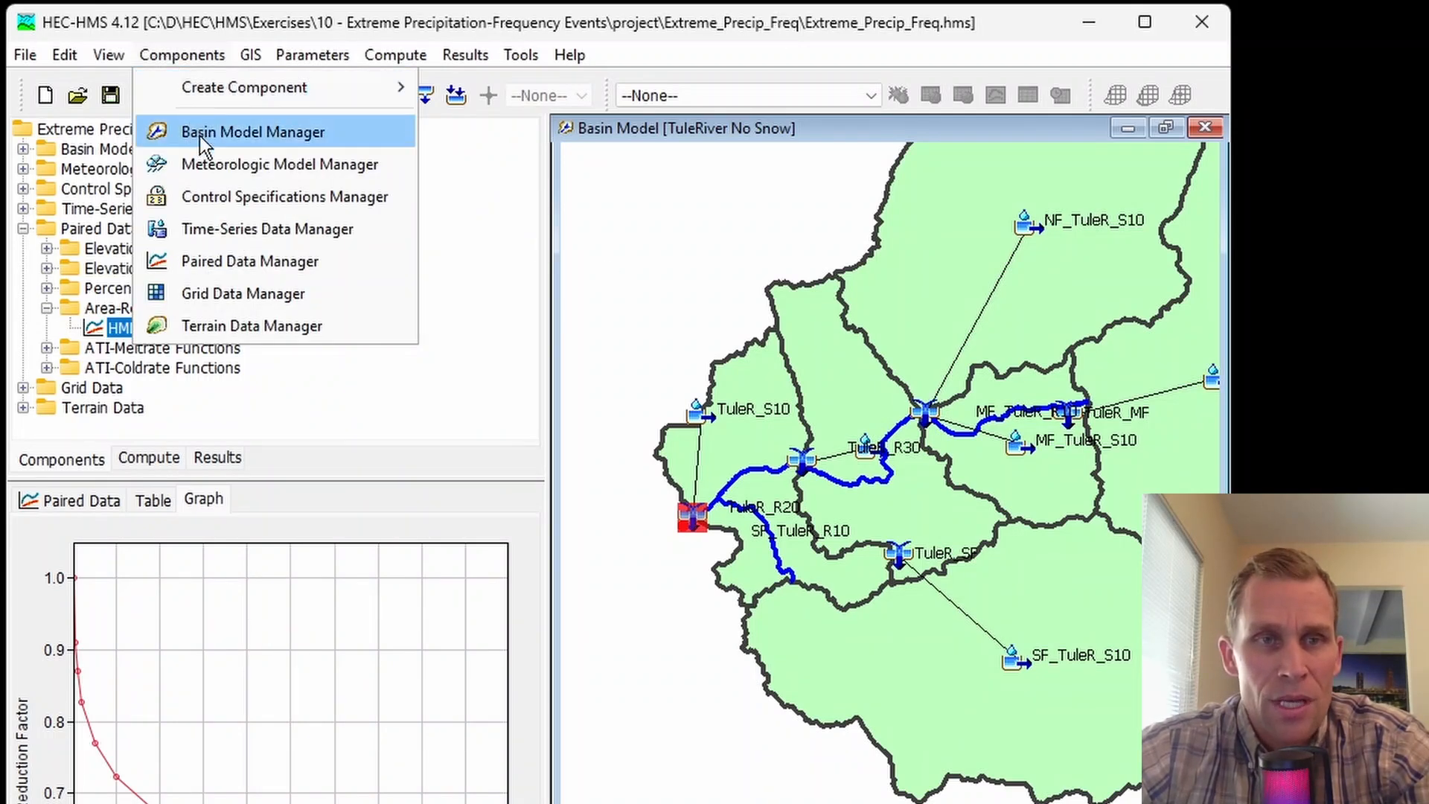
left_click(217, 160)
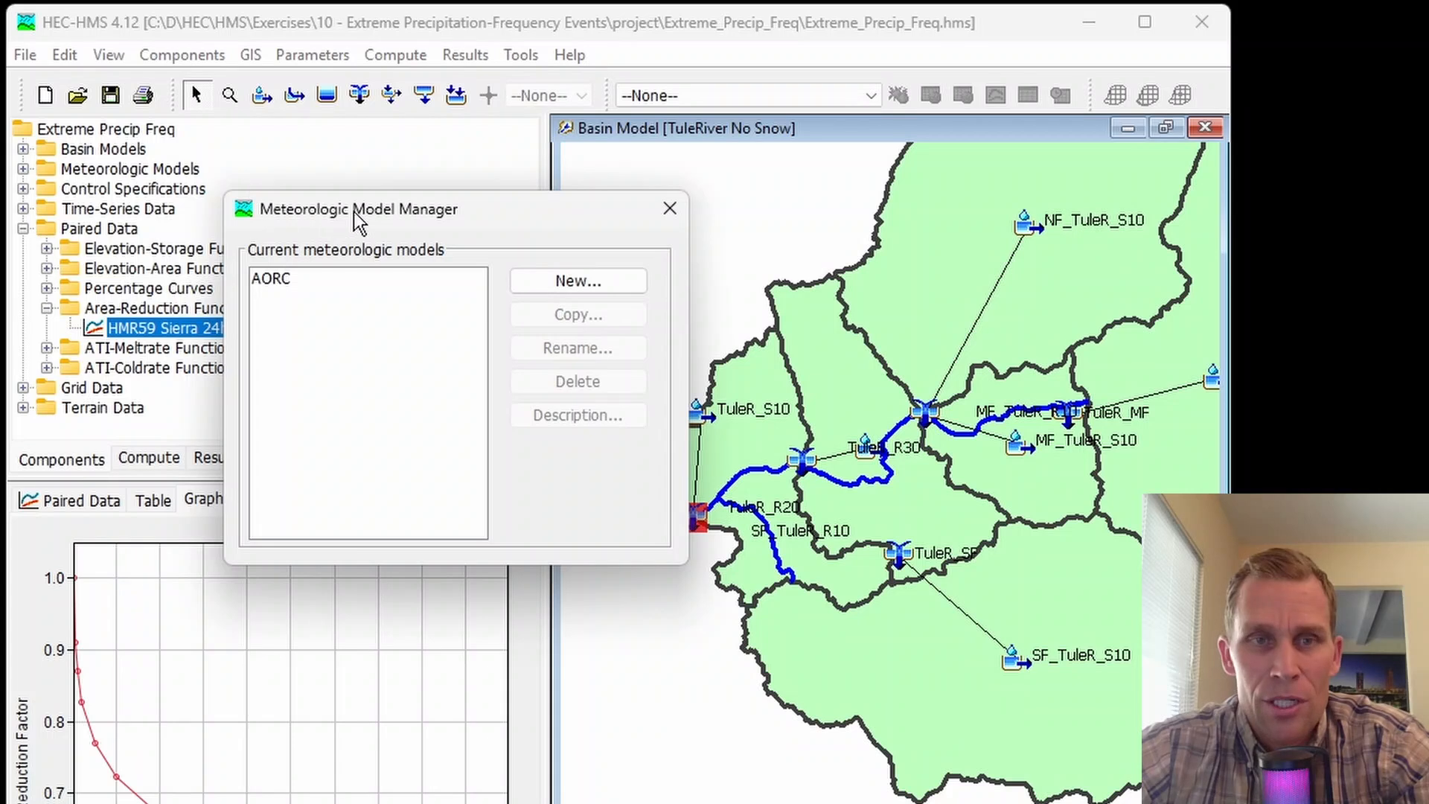
left_click_drag(354, 212, 369, 235)
left_click(310, 308)
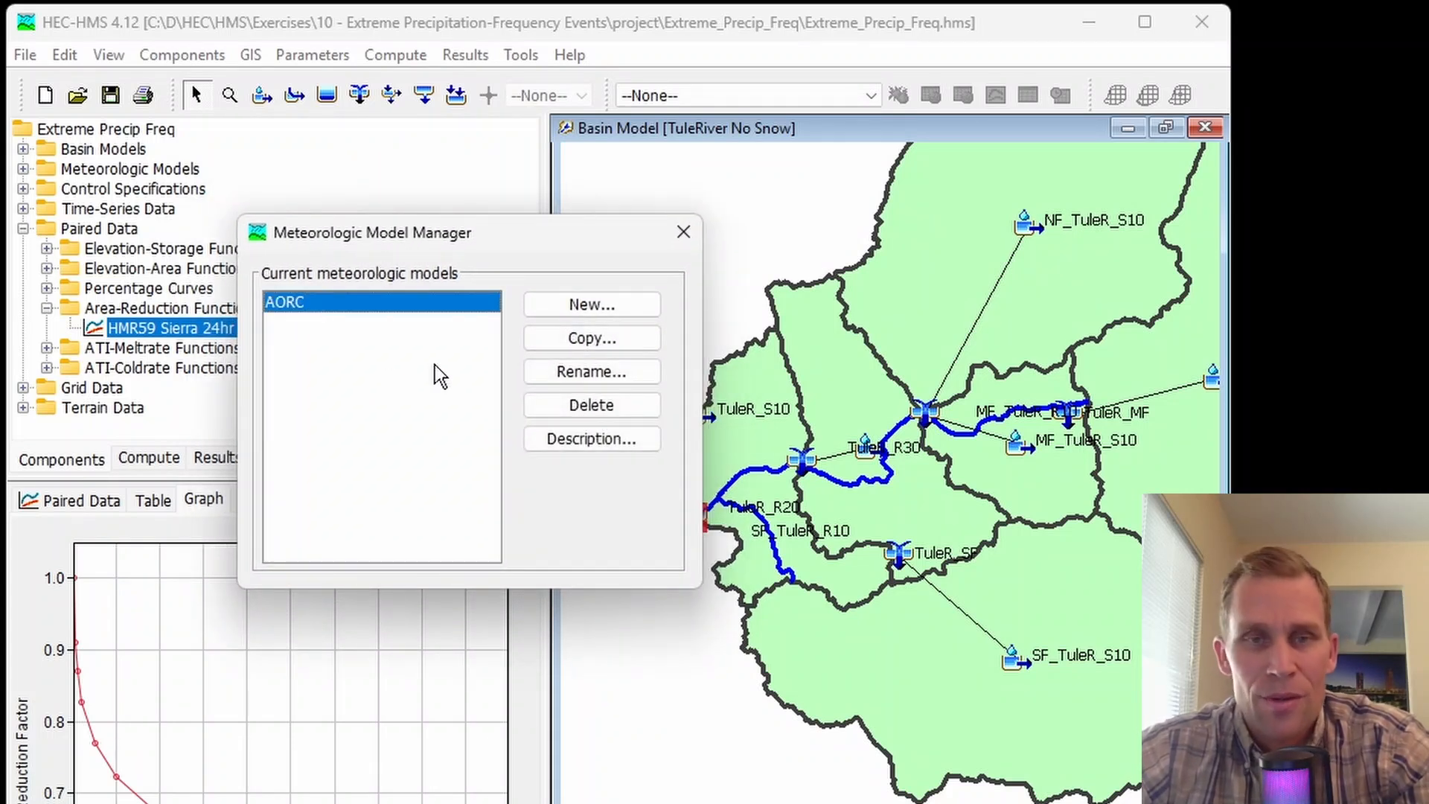
left_click(582, 316)
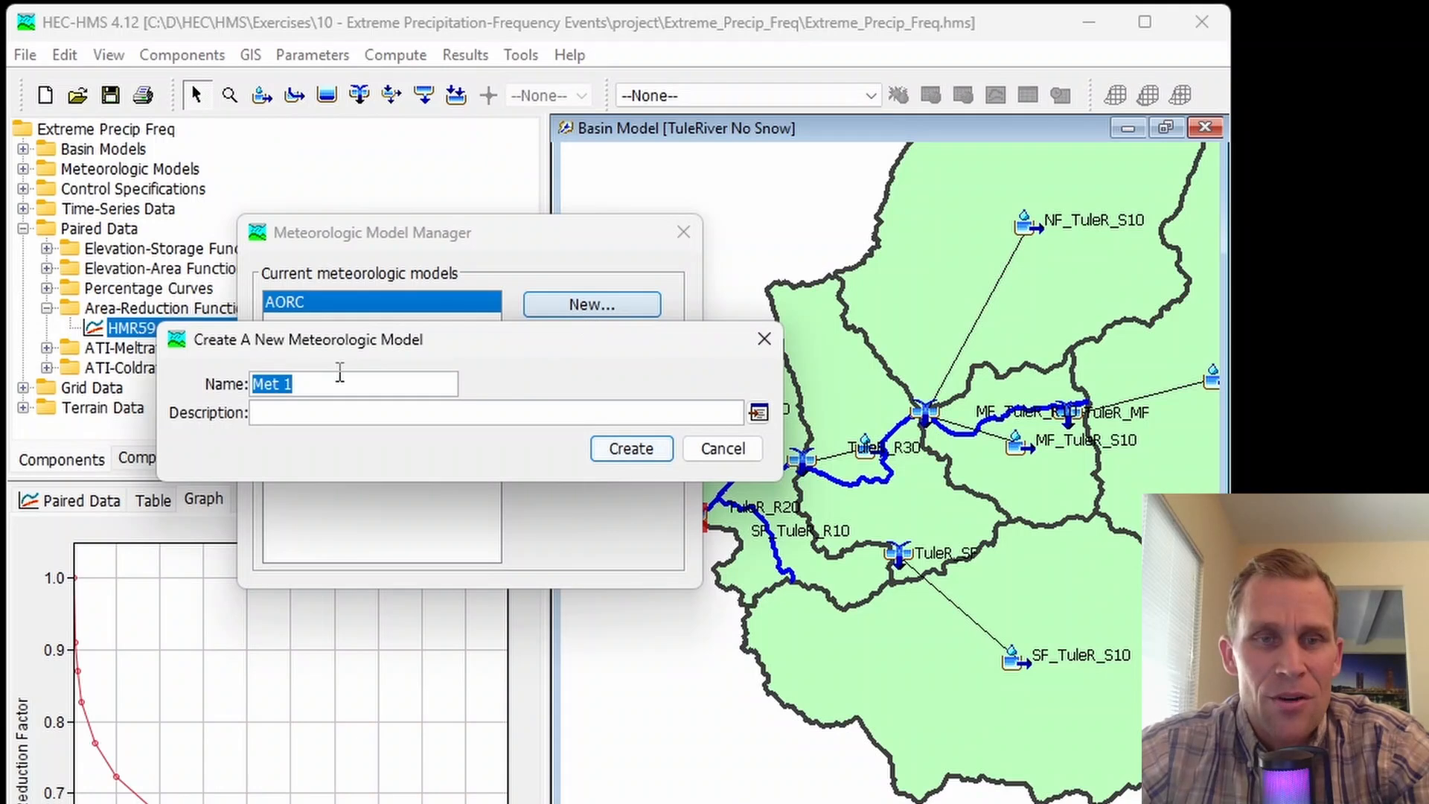
type("1000yr 24hr")
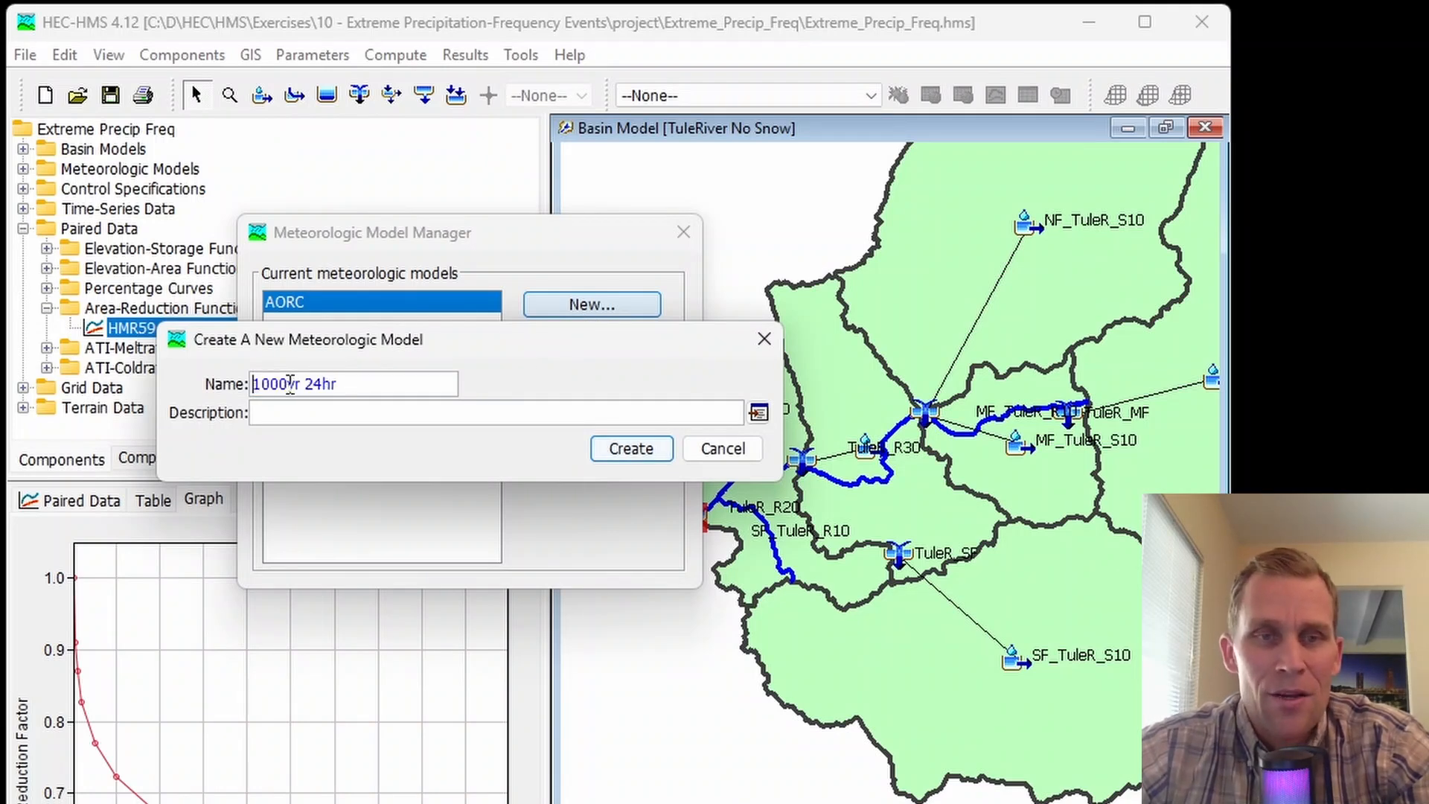
left_click_drag(378, 379, 231, 376)
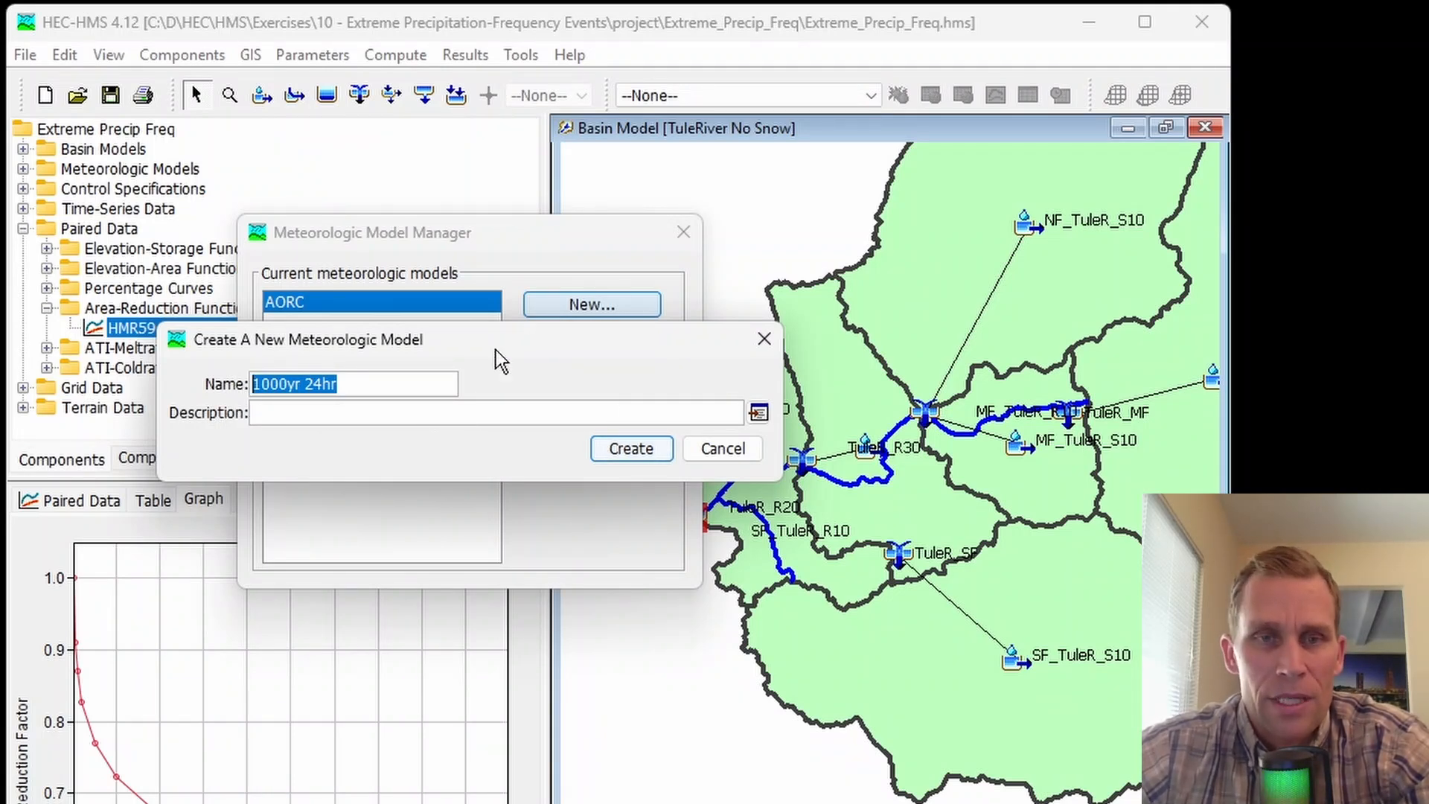
left_click(614, 451)
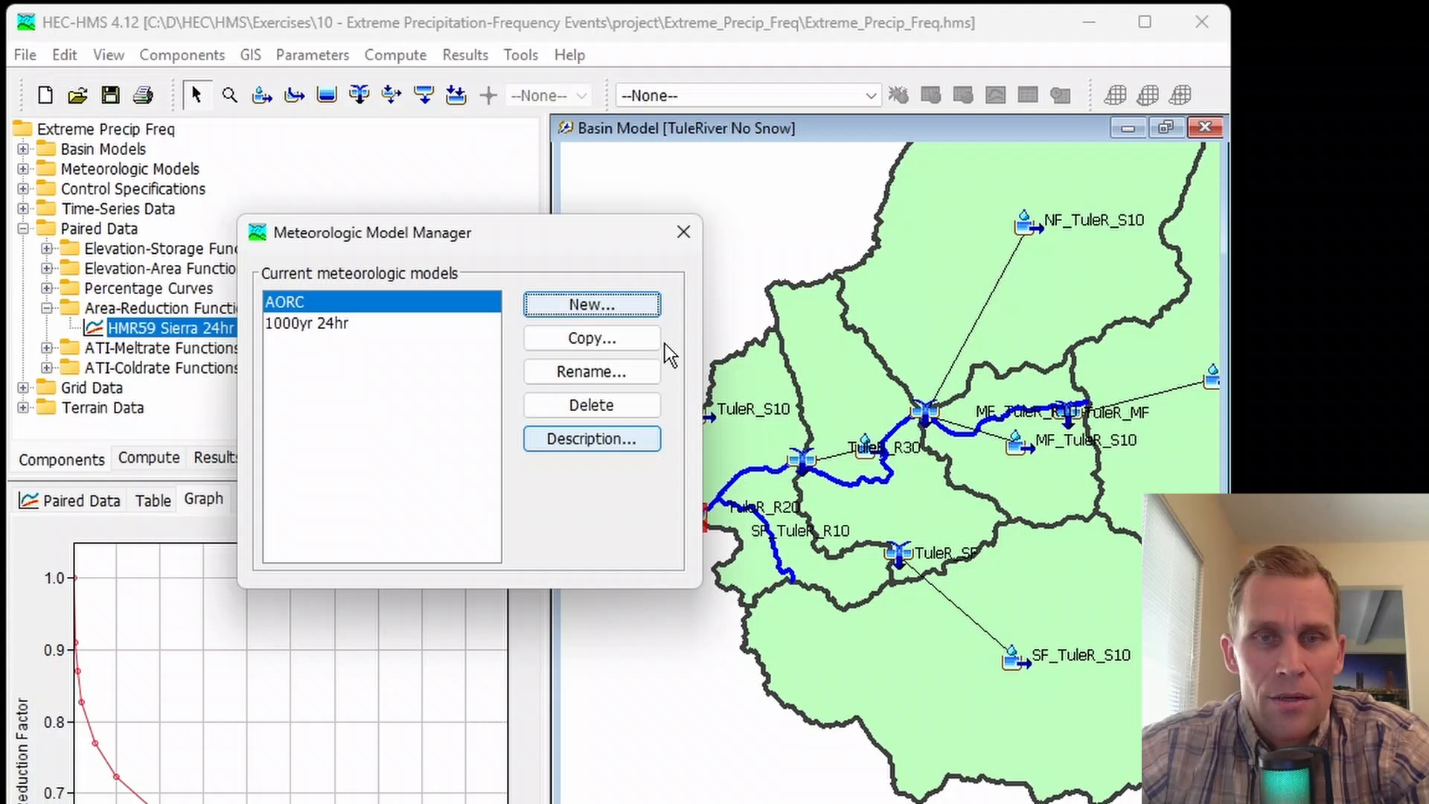
left_click(683, 232)
Set the precipitation method of the 1000yr 24hr meteorologic model to Hypothetical Storm
left_click(23, 169)
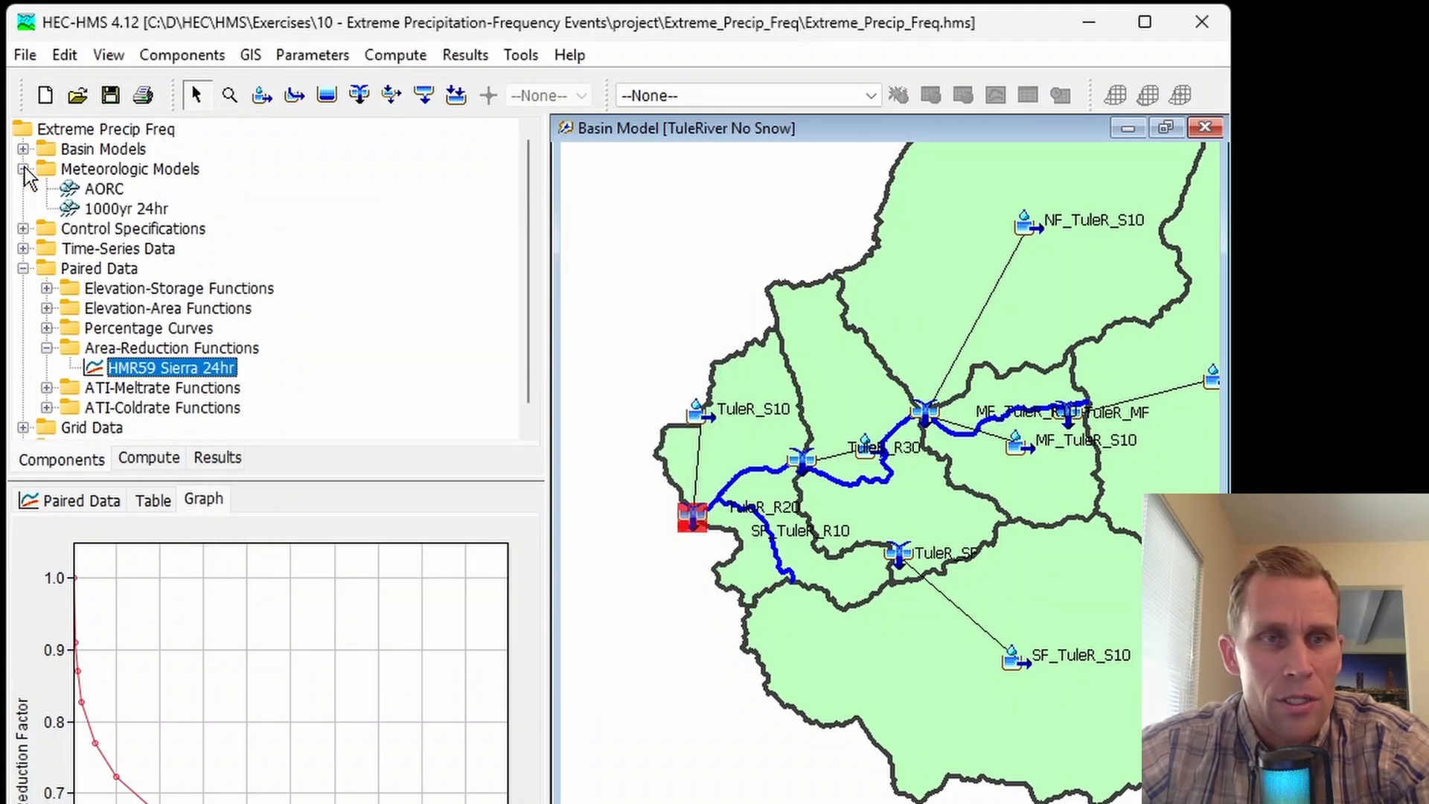
left_click(119, 209)
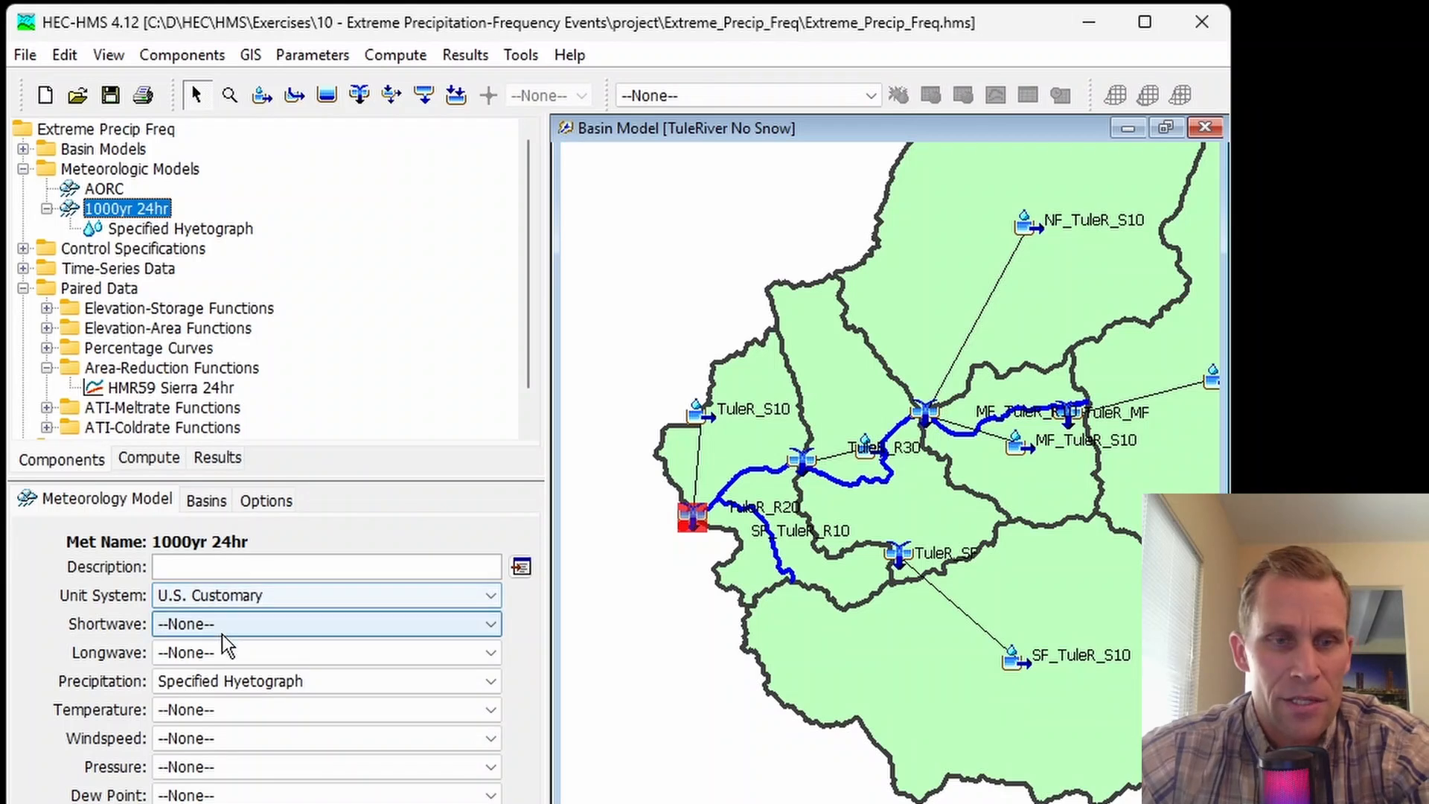
left_click(221, 685)
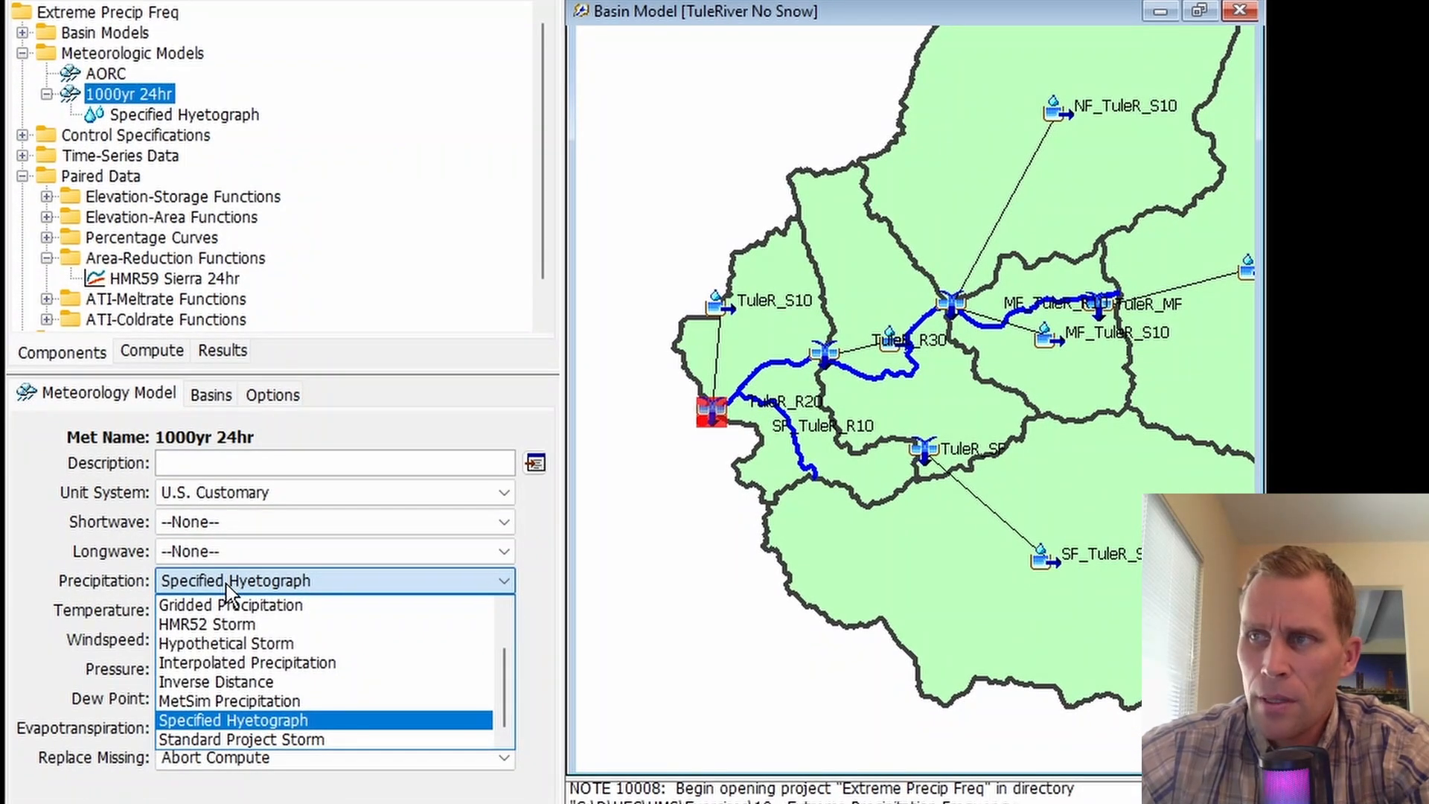
left_click(240, 645)
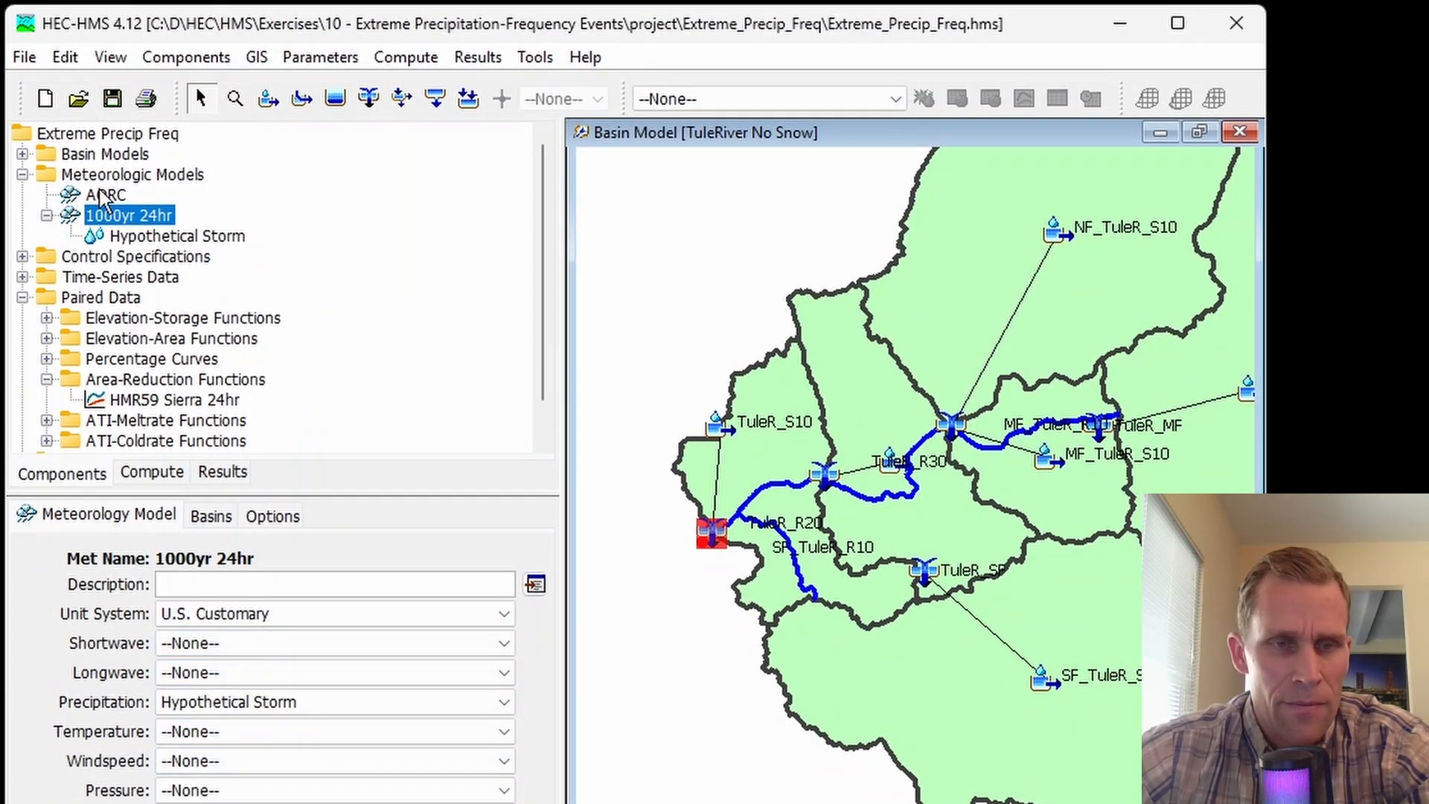
Include the subbasins of the TuleRiver No Snow basin model in the 1000yr 24hr meteorologic model and save the project
left_click(212, 517)
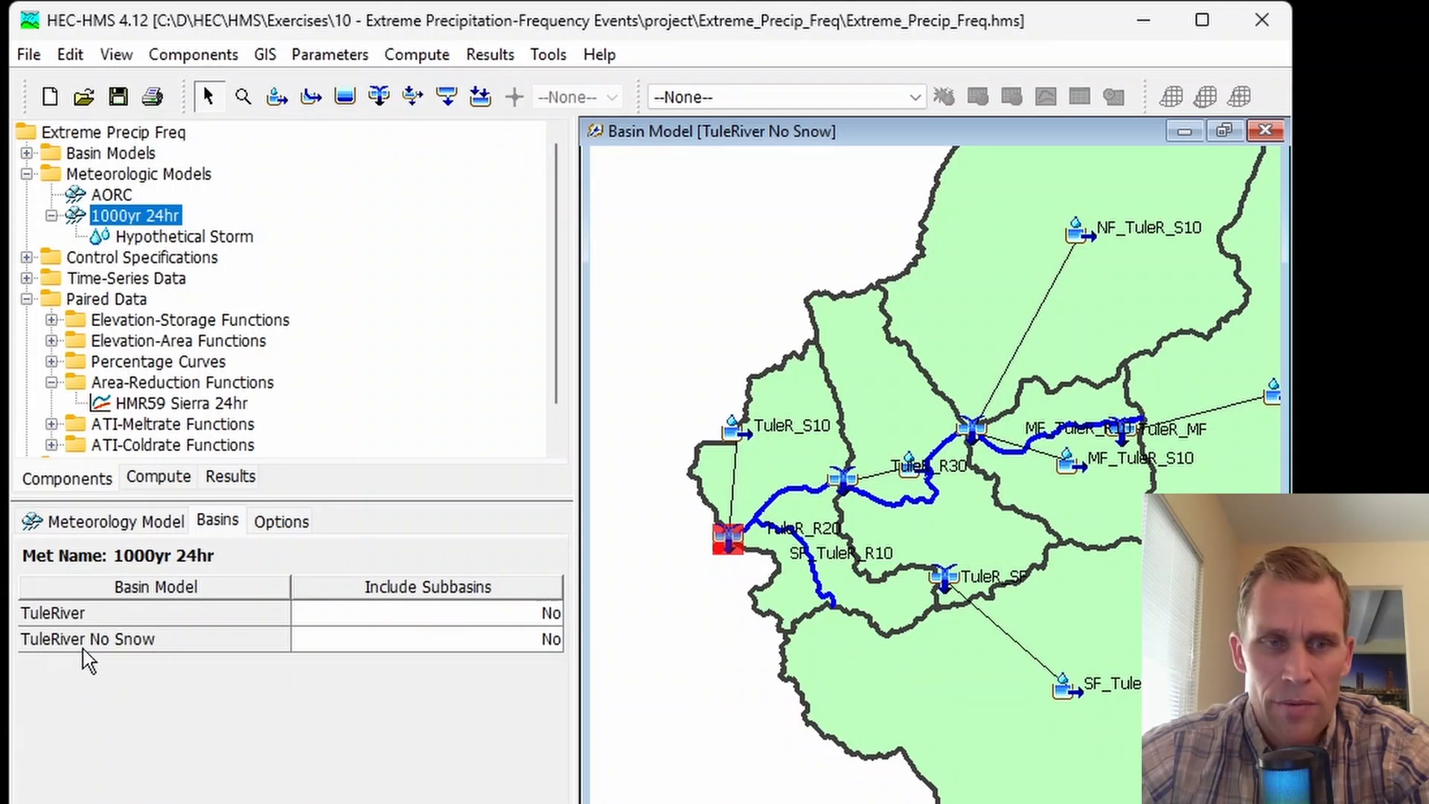
left_click(358, 651)
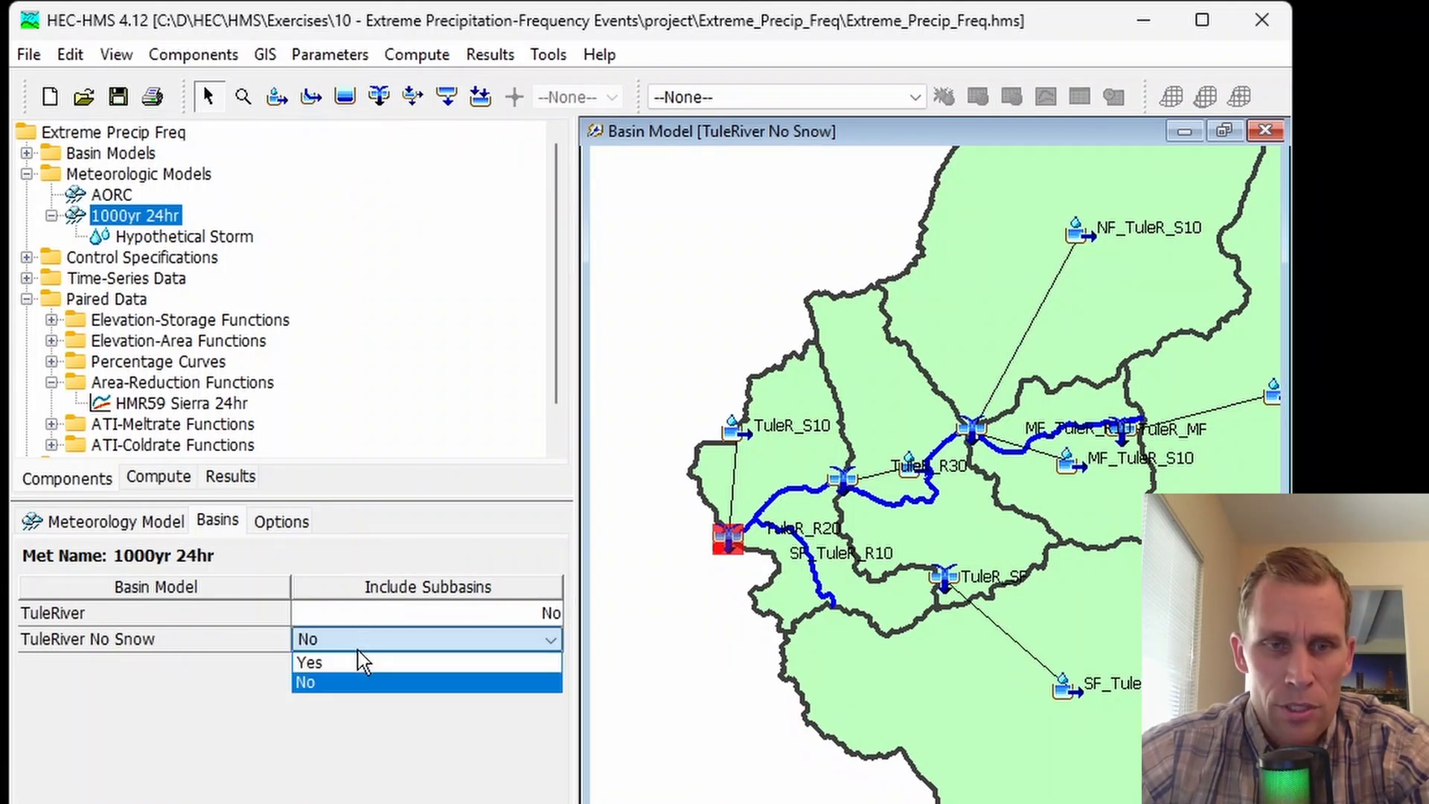
left_click(360, 662)
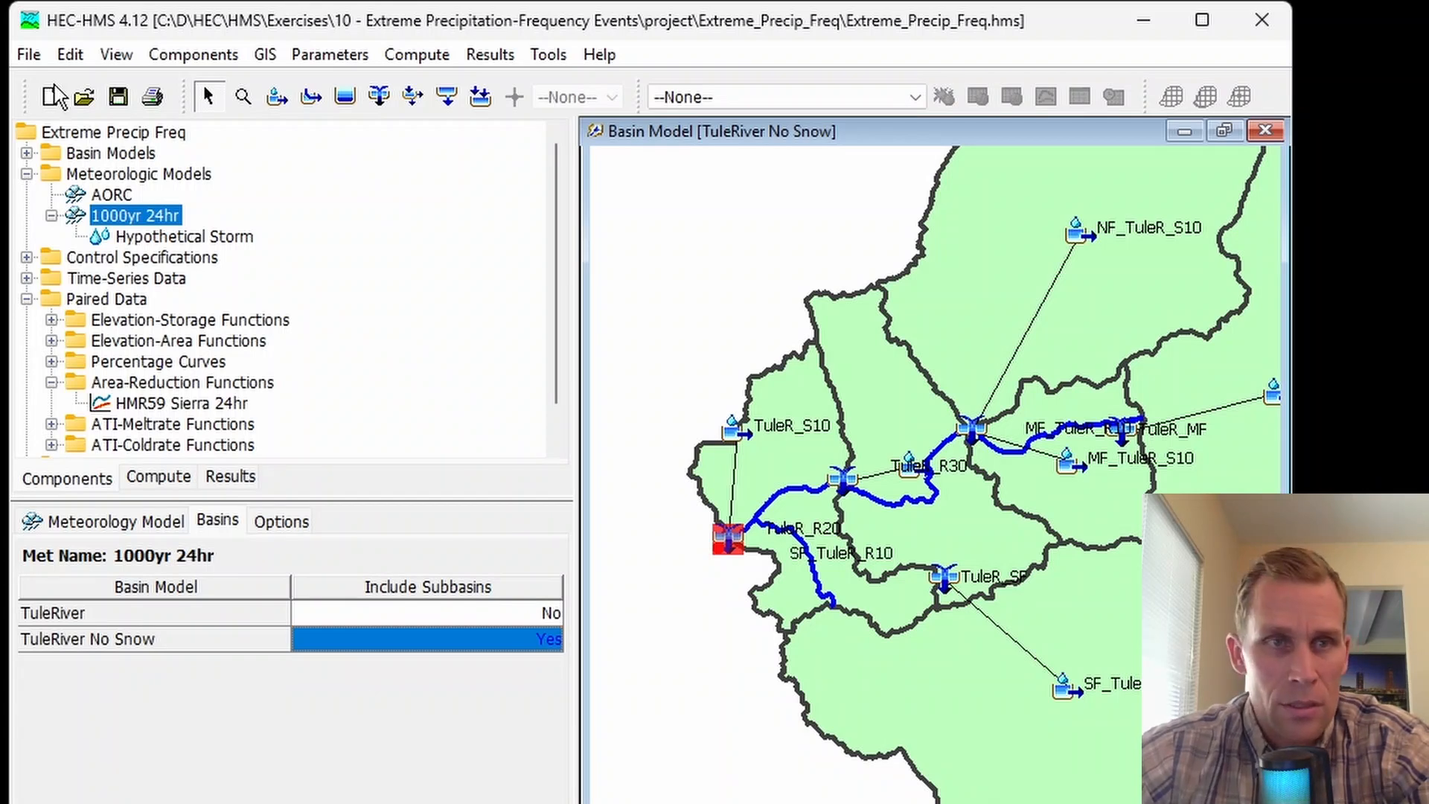
left_click(119, 98)
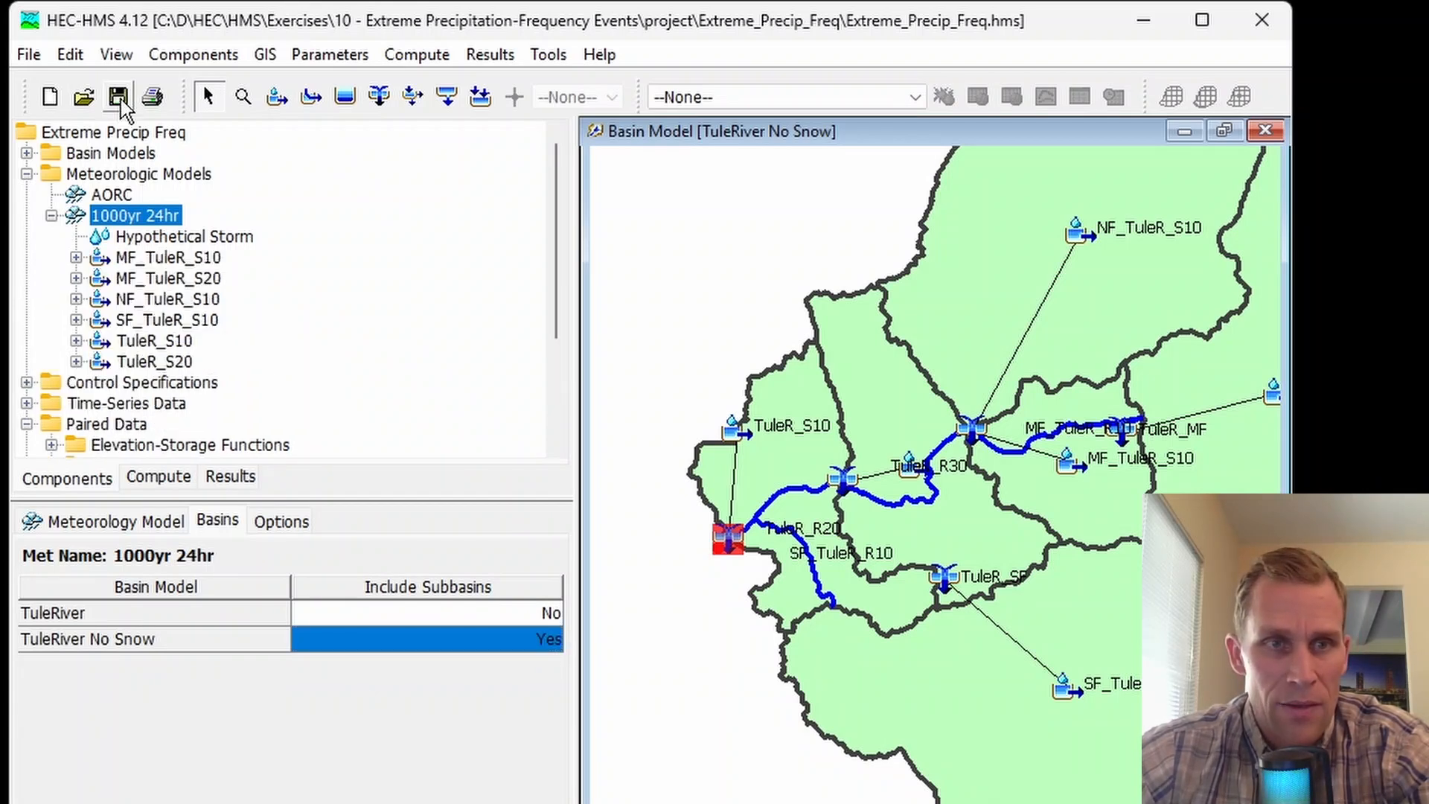
Set the 1000yr 24hr hypothetical storm to User-Specified Pattern with storm pattern CA_R10_24H_Q1_10% and a 24-hour storm duration
left_click(163, 239)
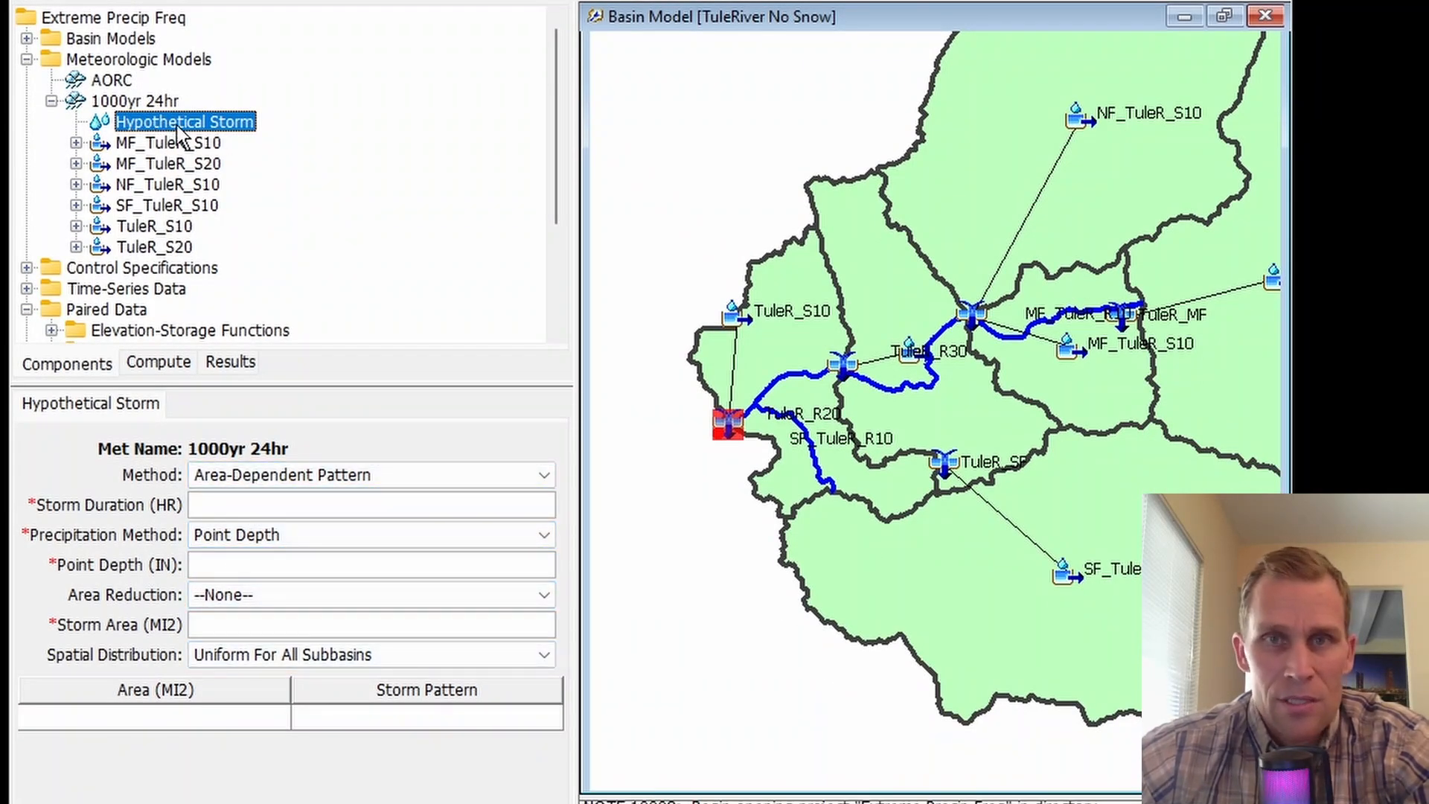
left_click(246, 475)
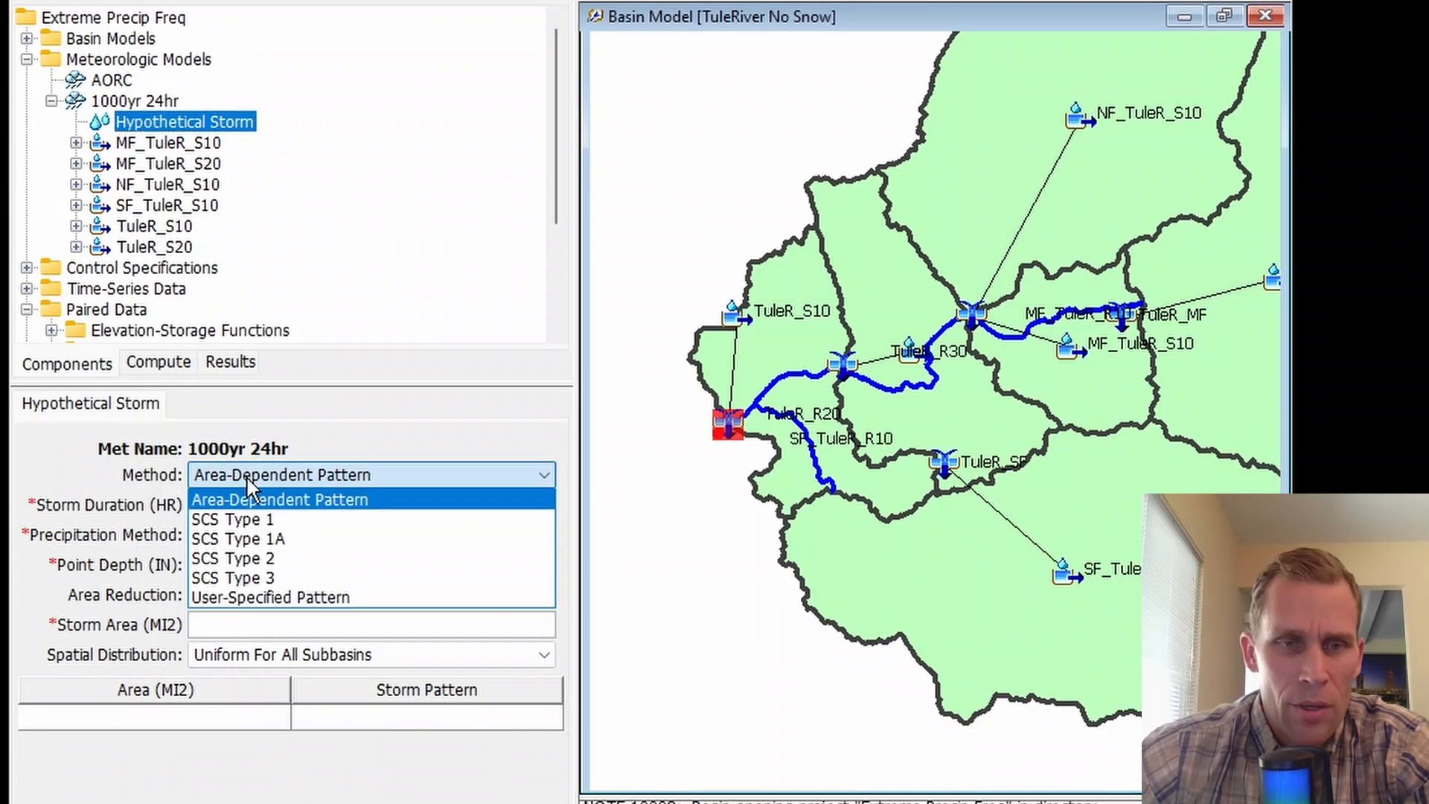
left_click(294, 597)
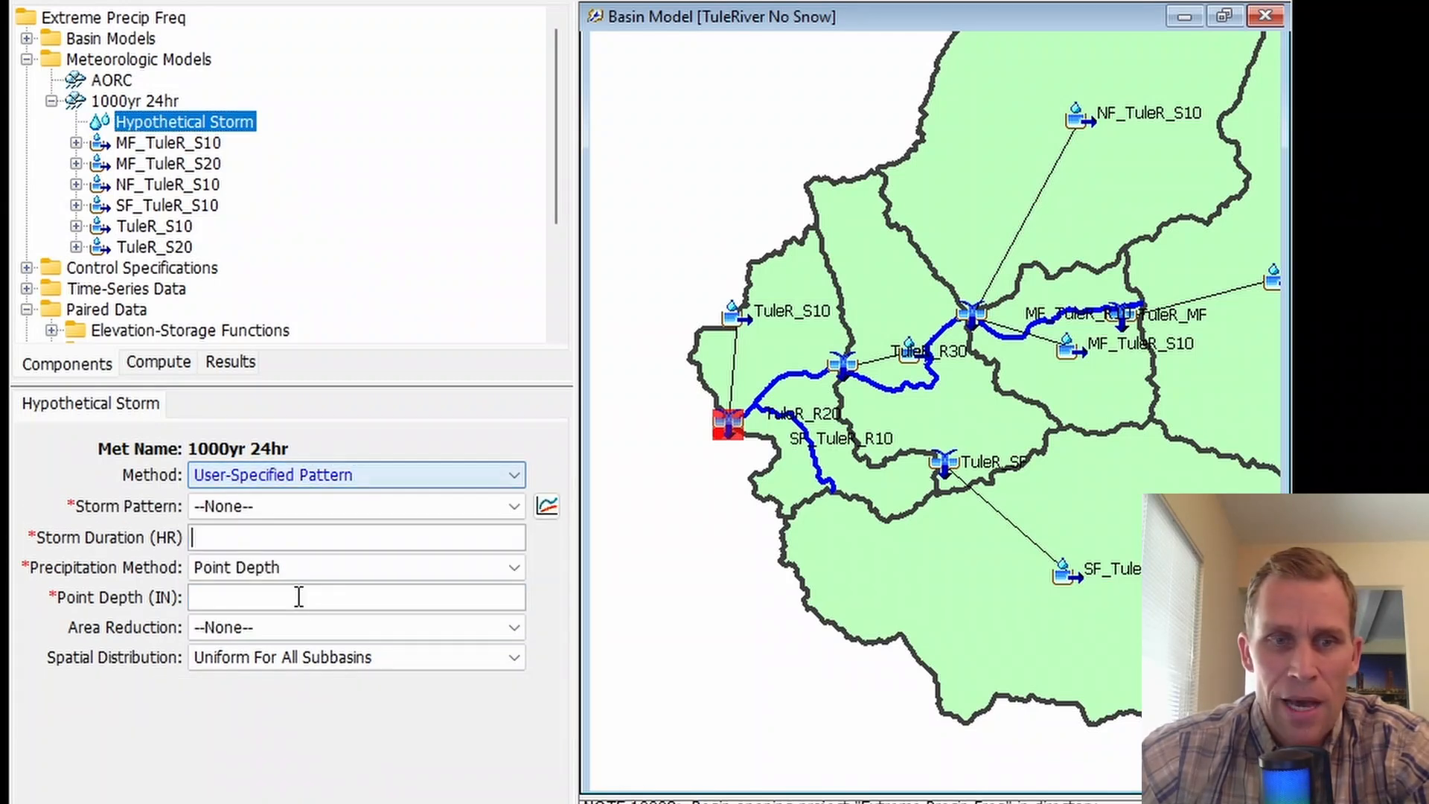
left_click(249, 515)
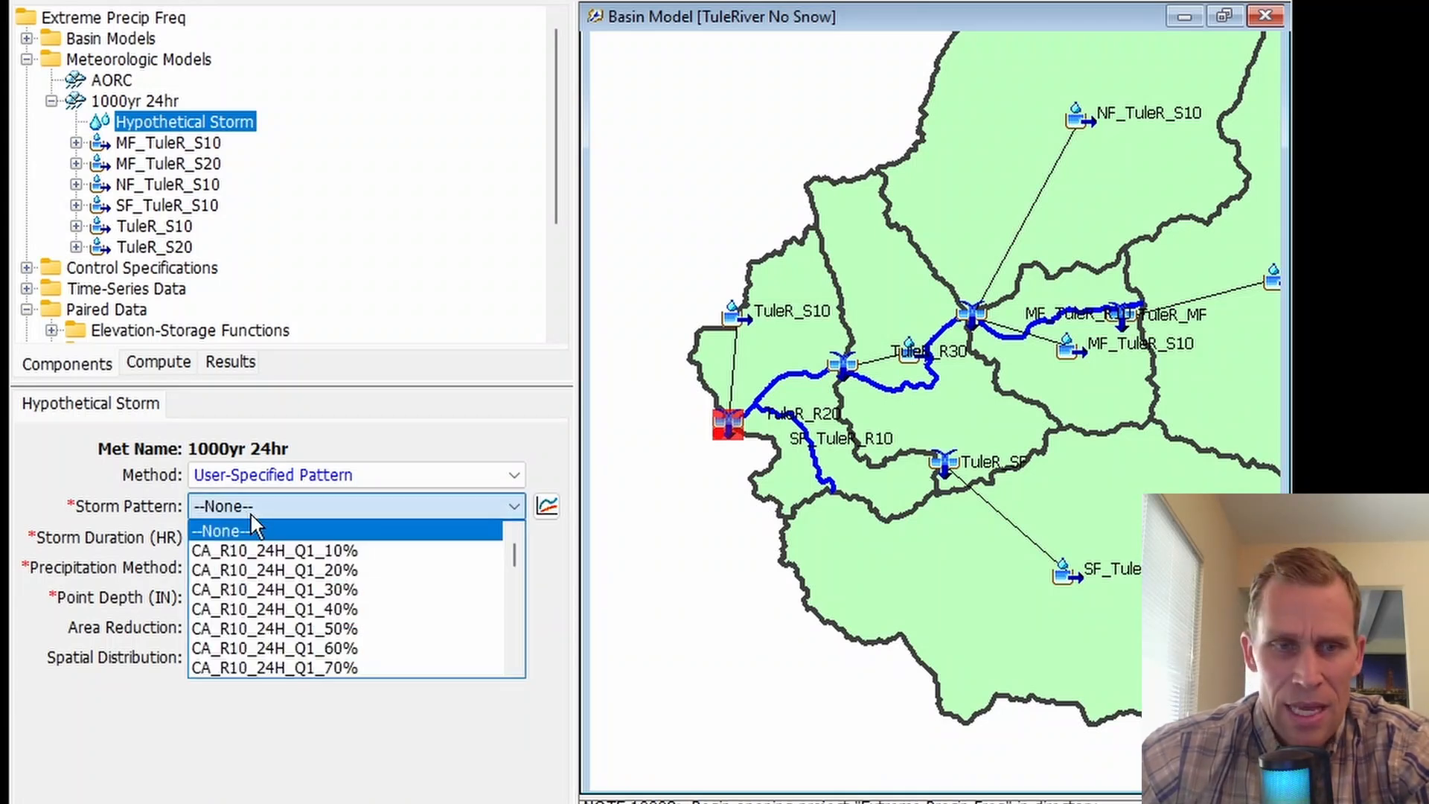
left_click(281, 555)
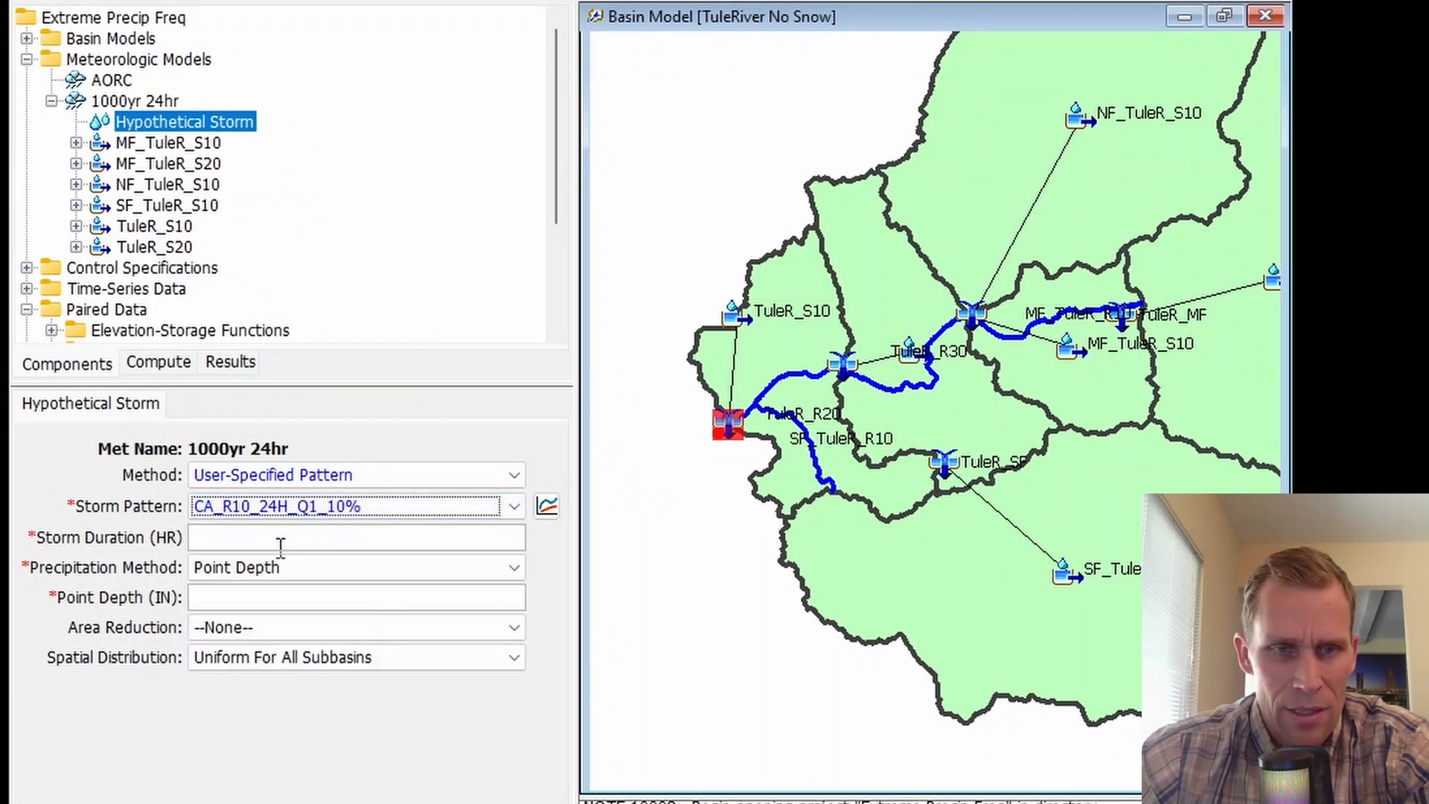
left_click(262, 538)
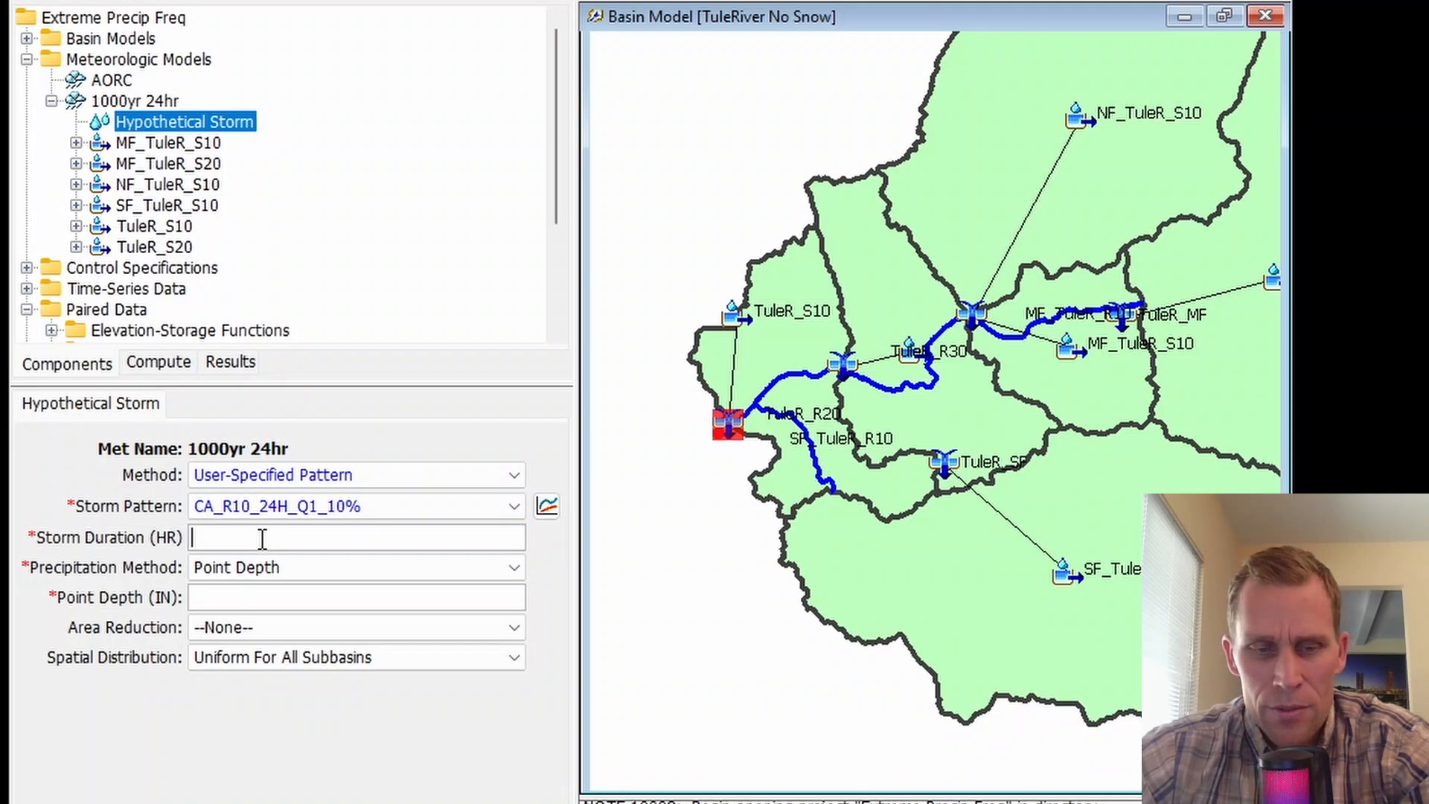
type("24")
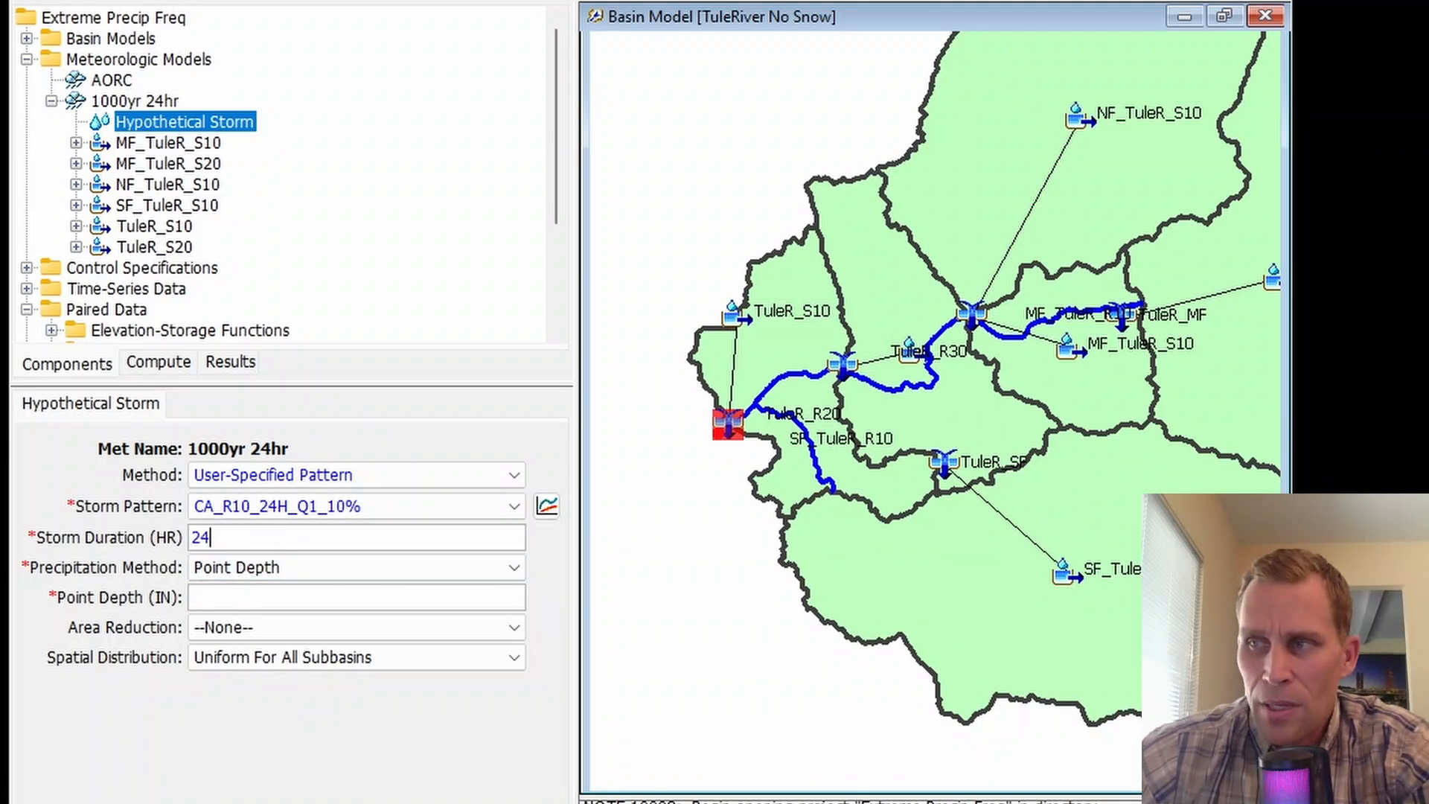
Set the storm's precipitation method to Precipitation-Frequency Grid, using the A14 1000yr 24hr grid and the TuleRiver No Snow ReservoirInflow computation point
left_click(347, 565)
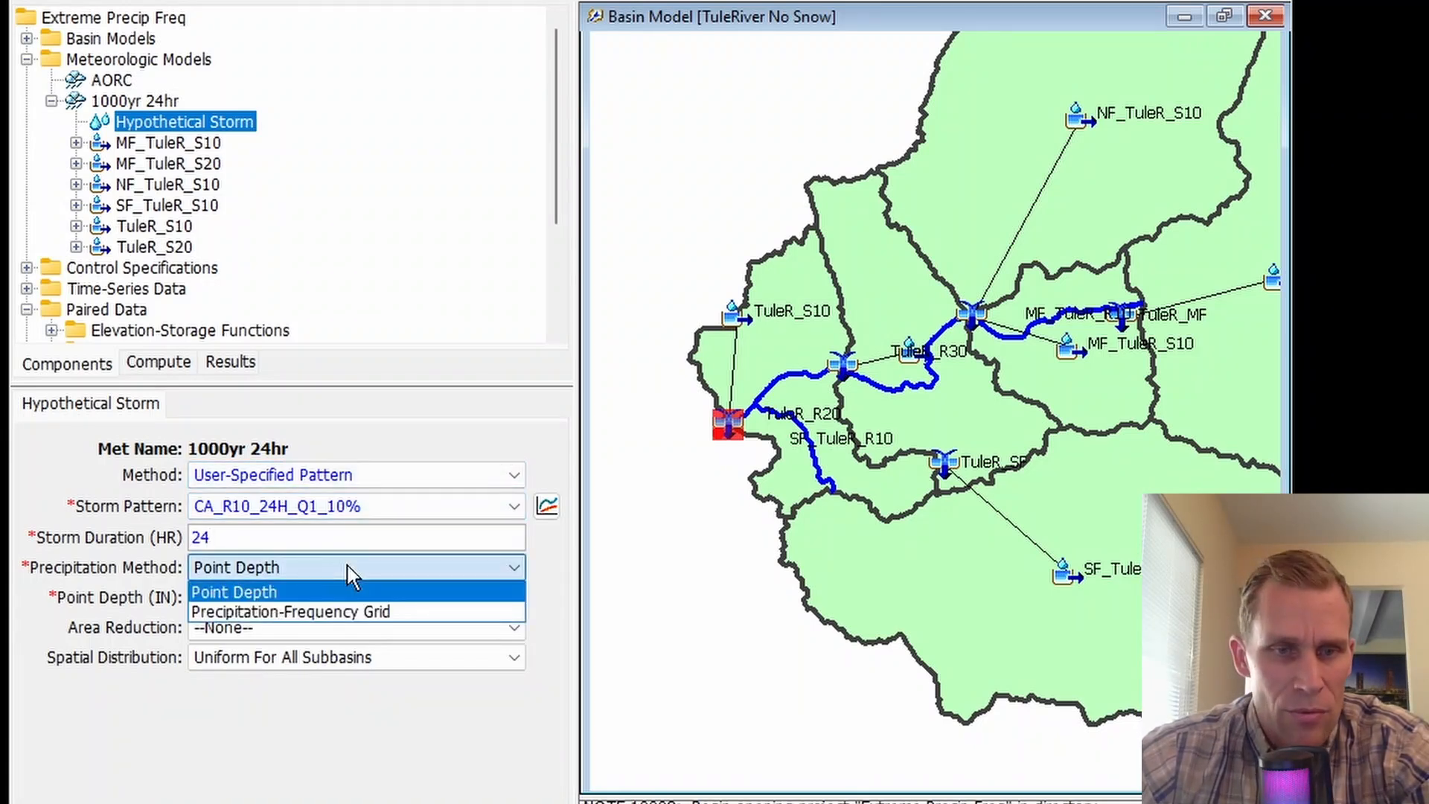
left_click(339, 612)
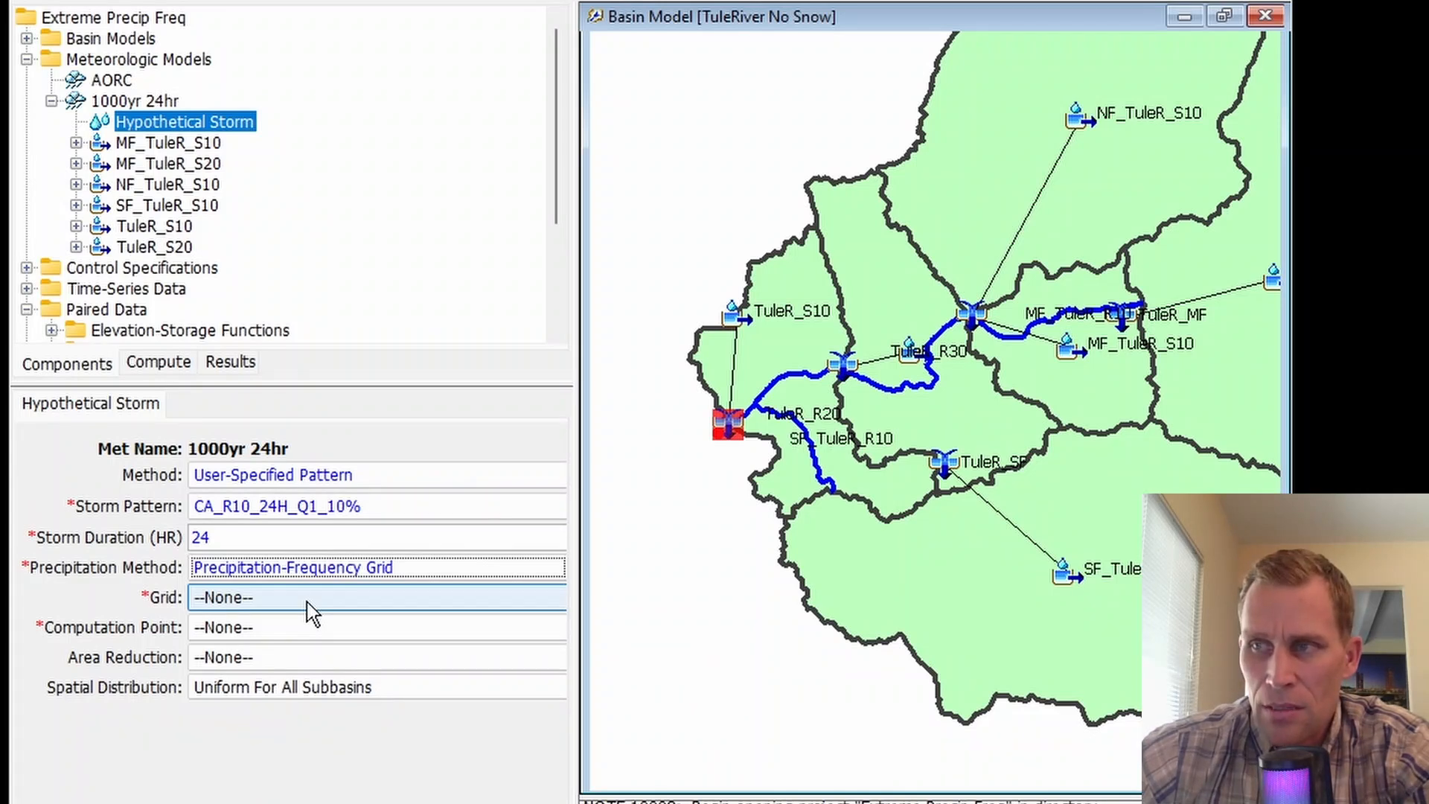
left_click(312, 612)
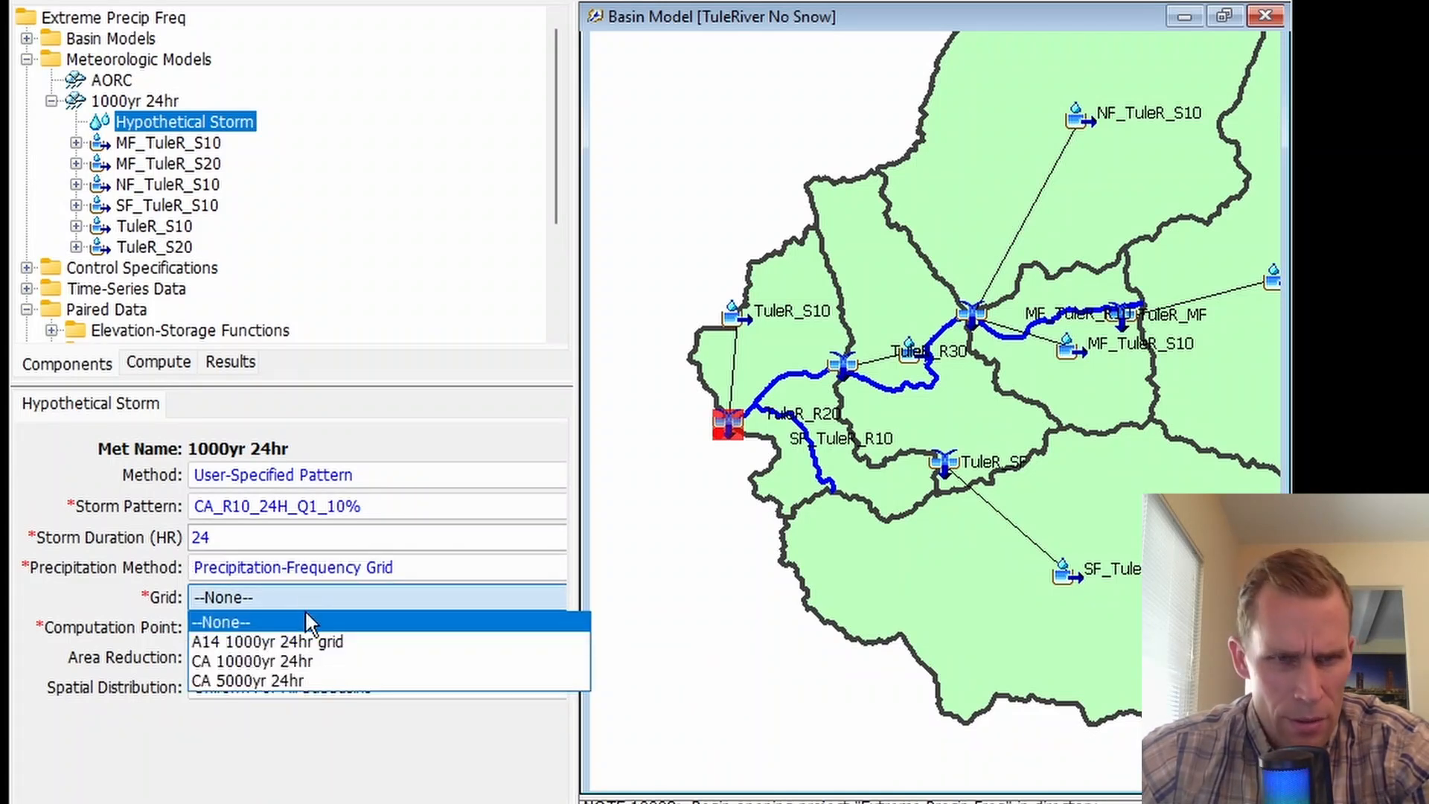
left_click(331, 645)
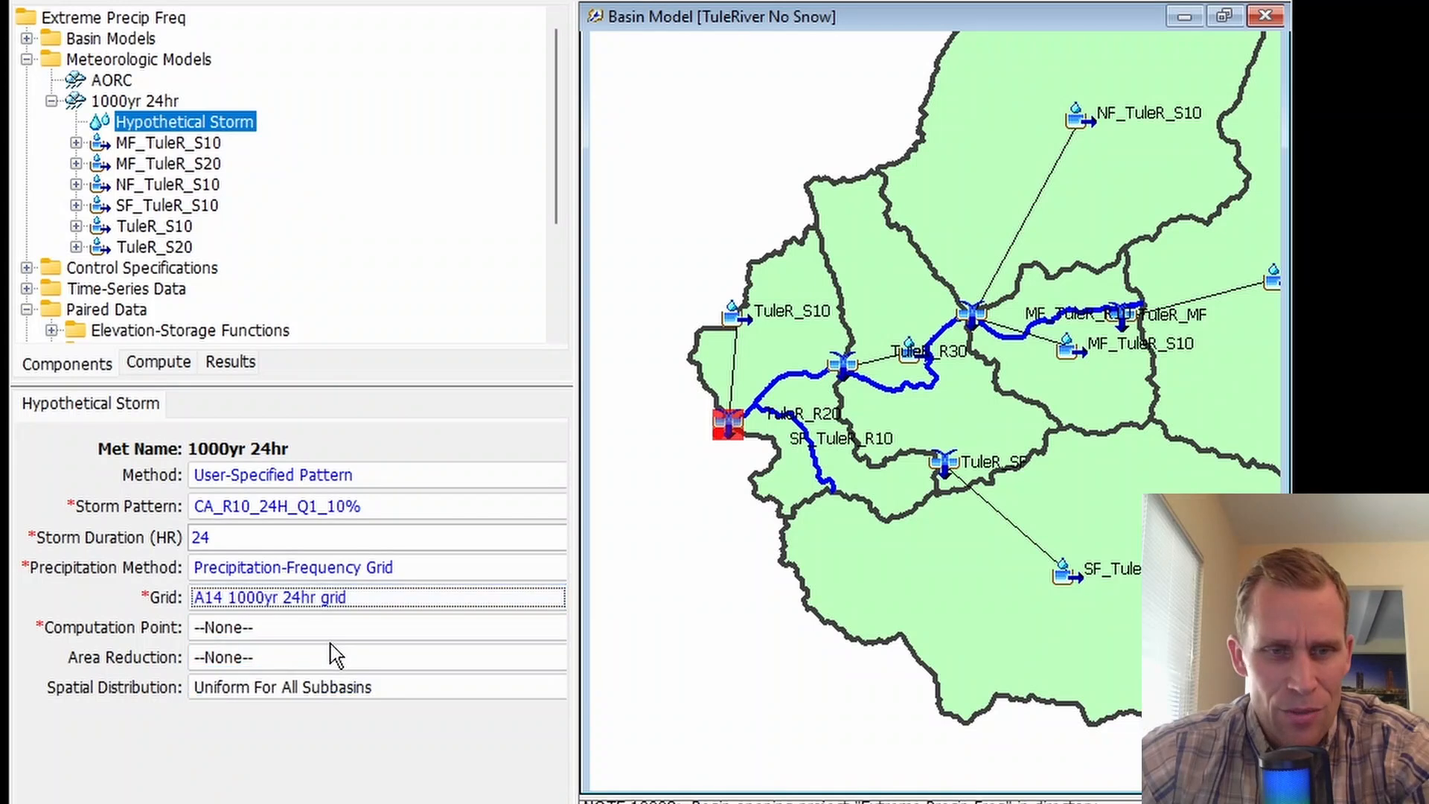
left_click(328, 626)
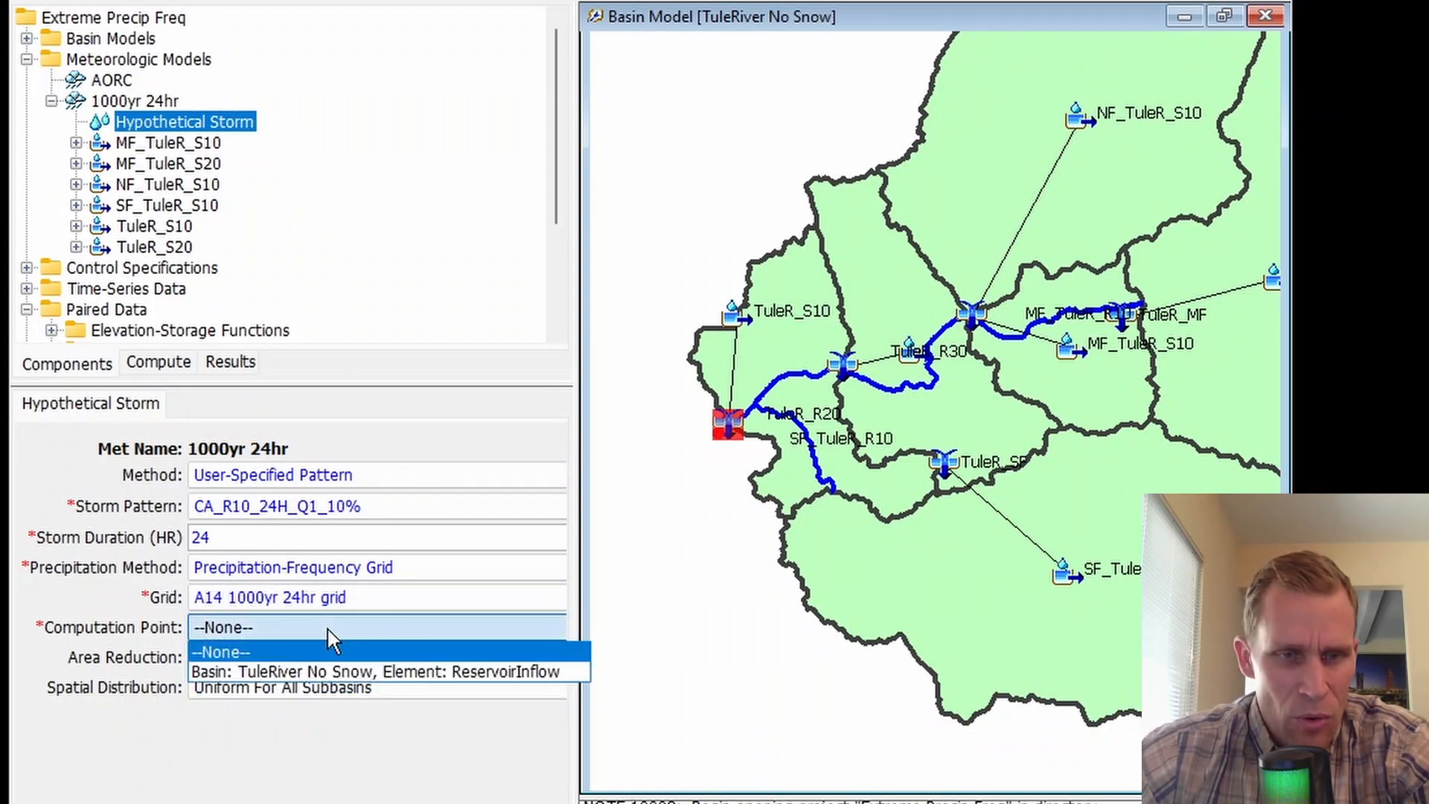
left_click(345, 669)
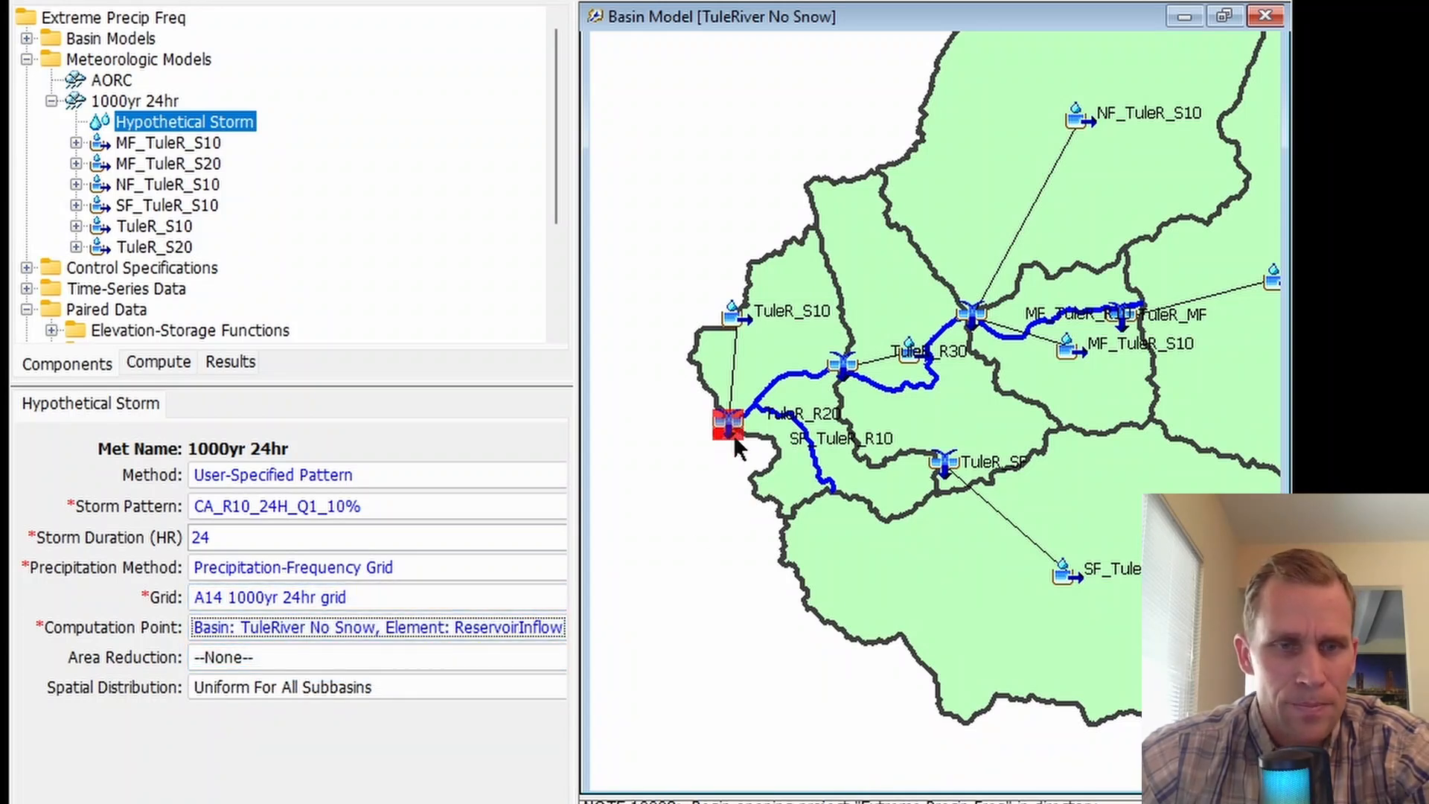
Set the storm's area reduction to User-Specified with the HMR59 Sierra 24hr function, and its spatial distribution to Variable By Subbasin
left_click(266, 659)
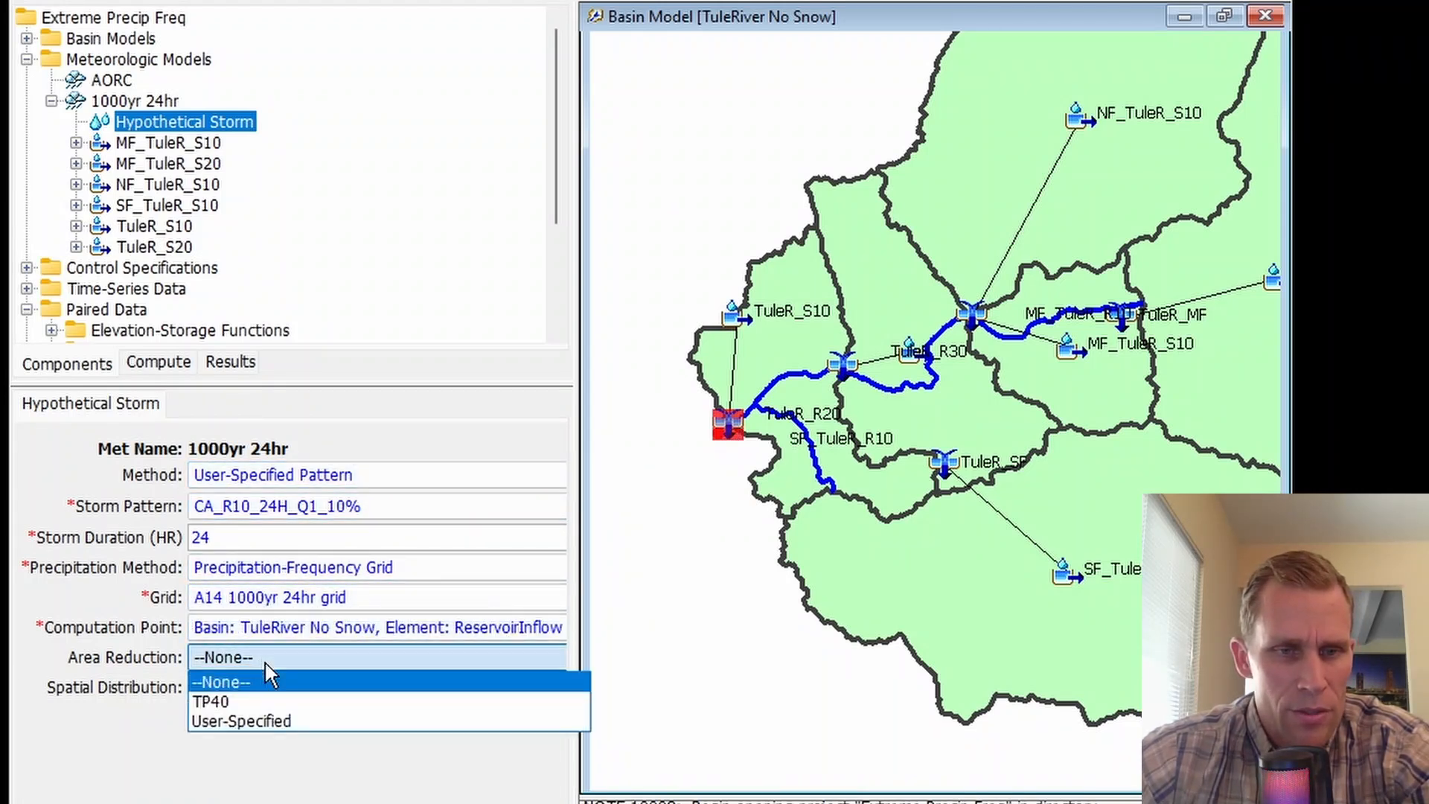
left_click(282, 719)
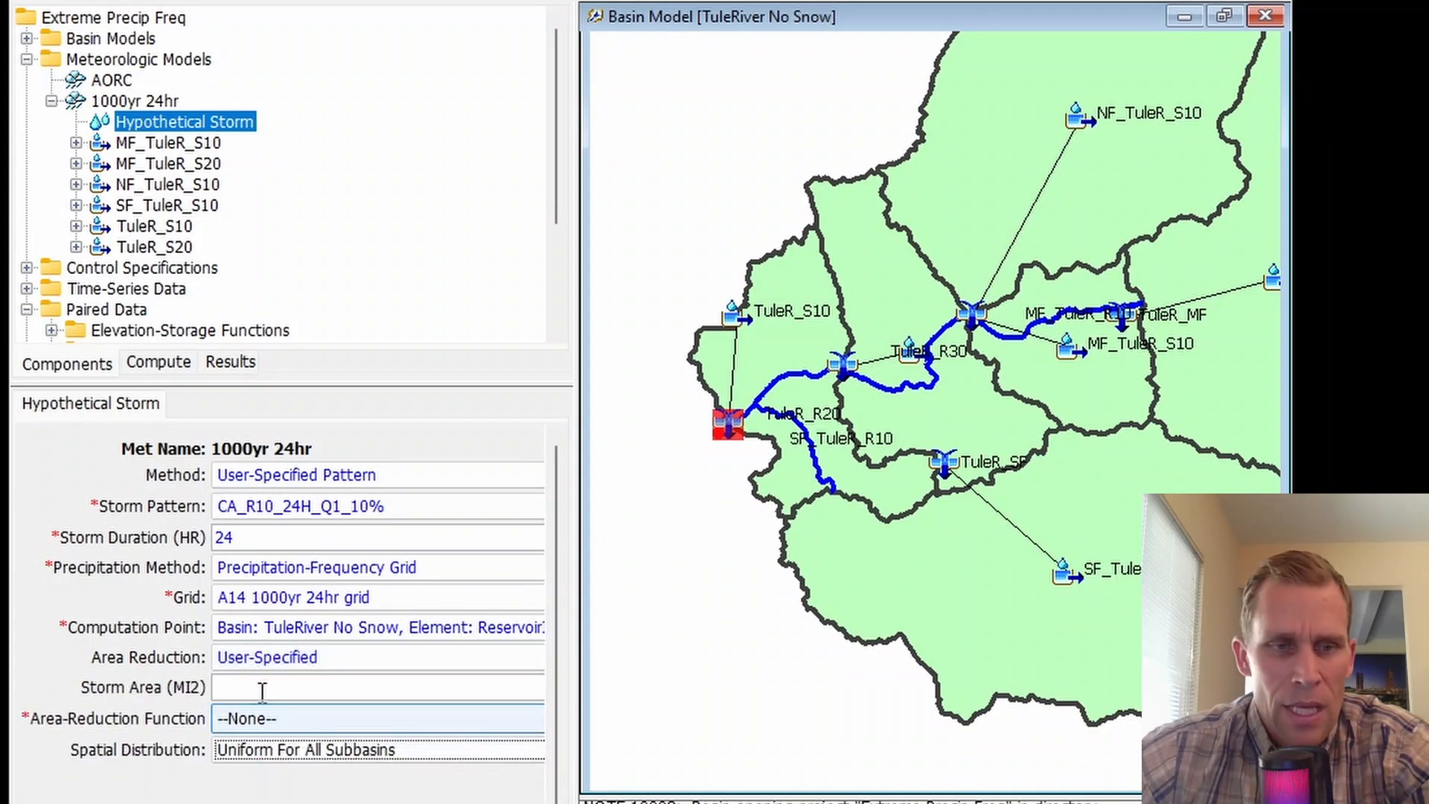
left_click(299, 720)
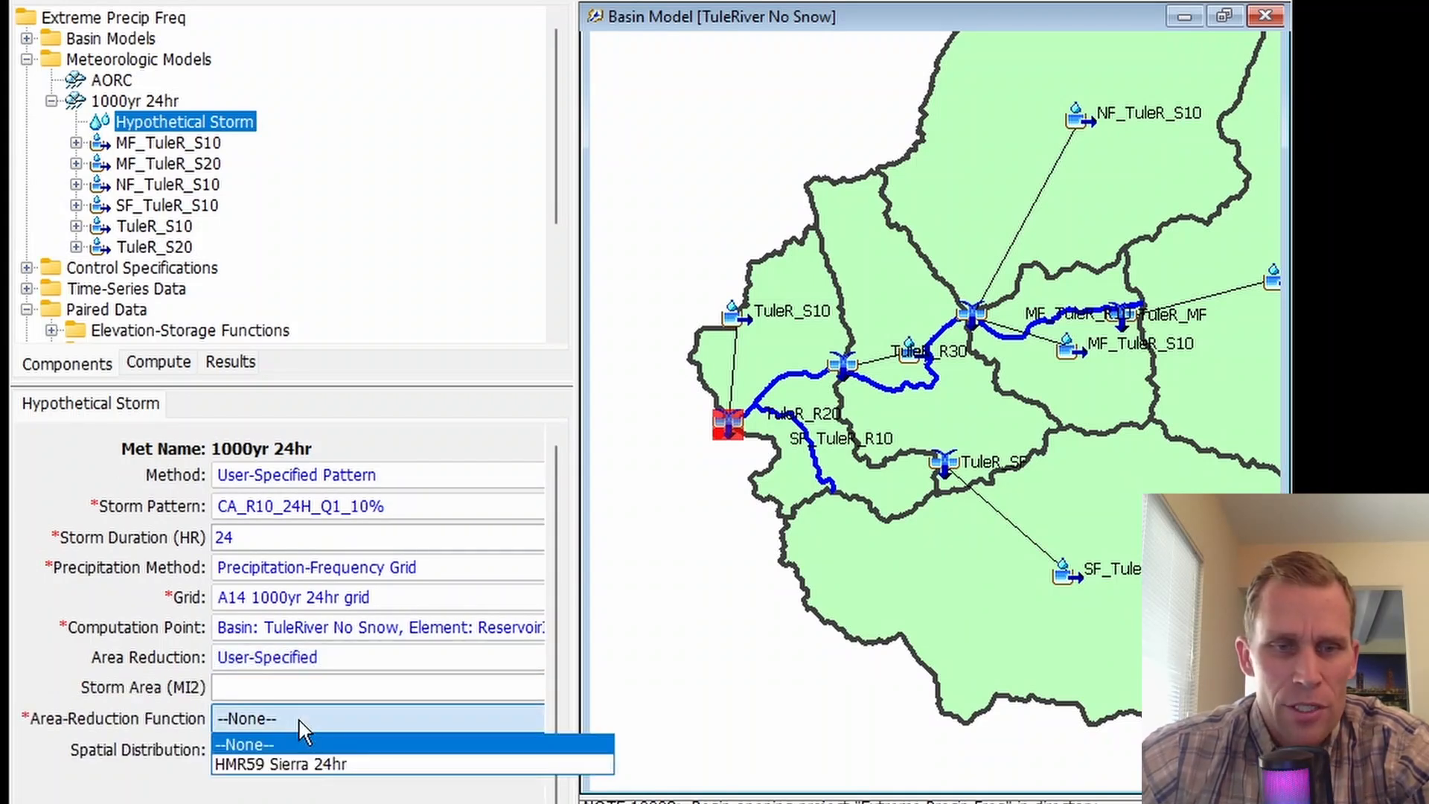
left_click(302, 764)
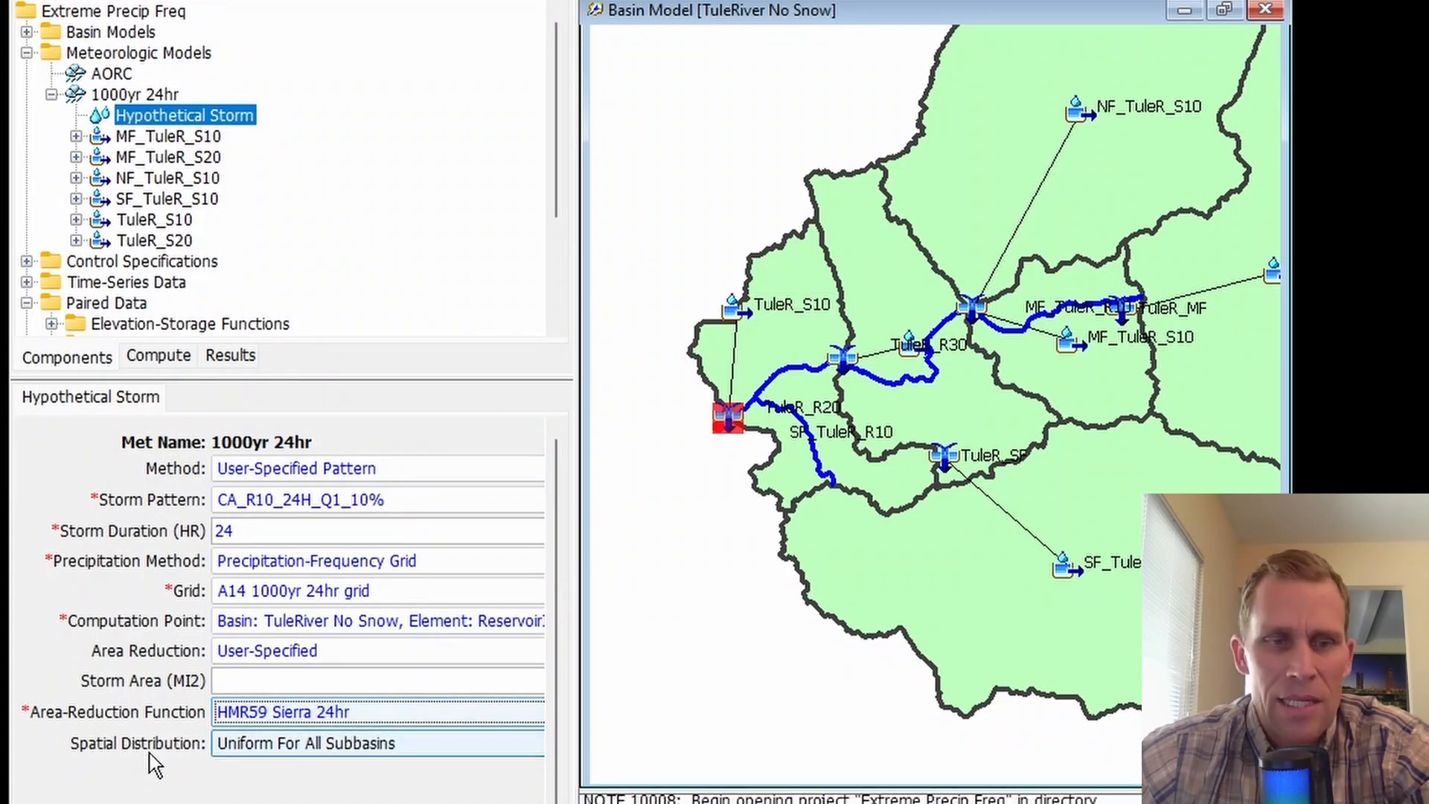
left_click(231, 750)
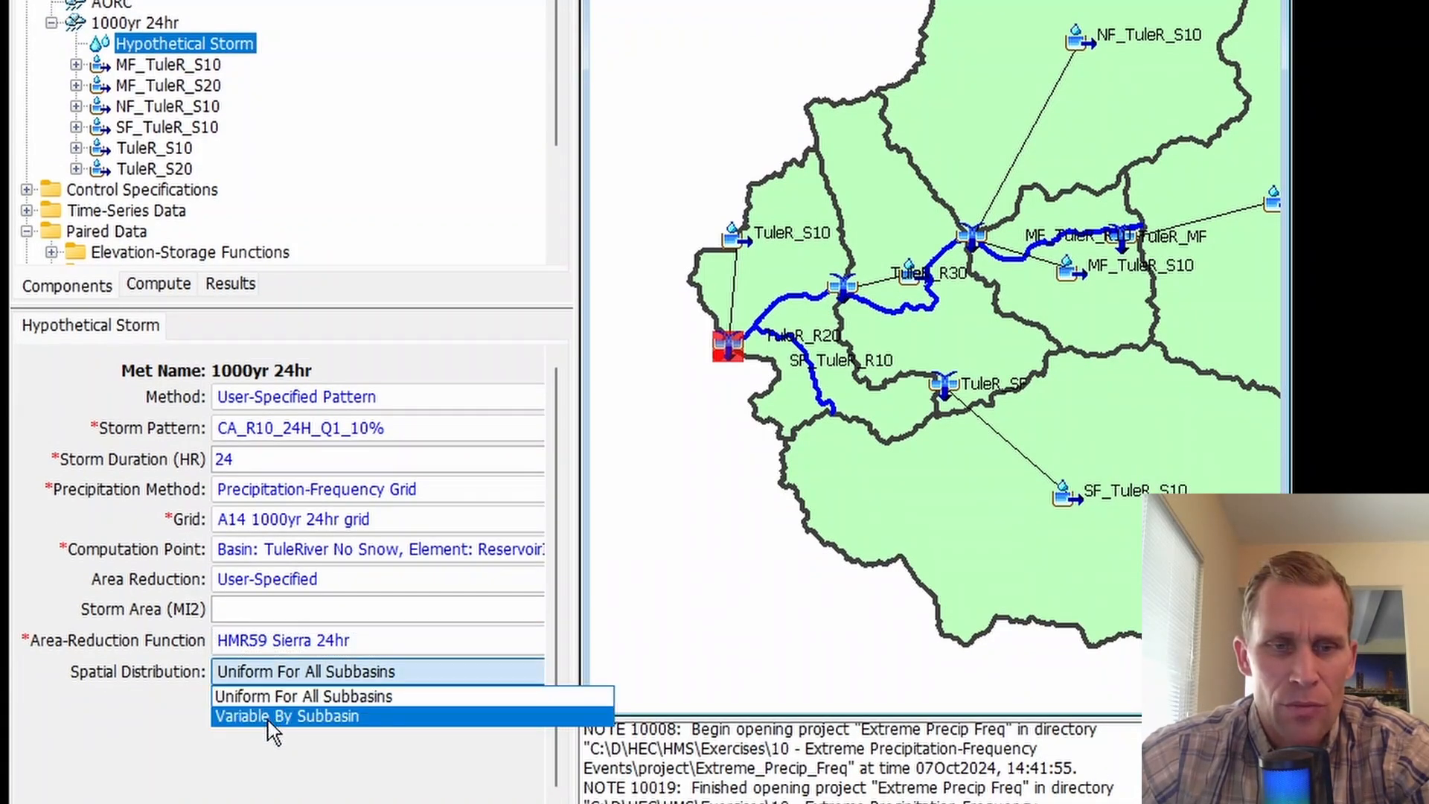
left_click(269, 719)
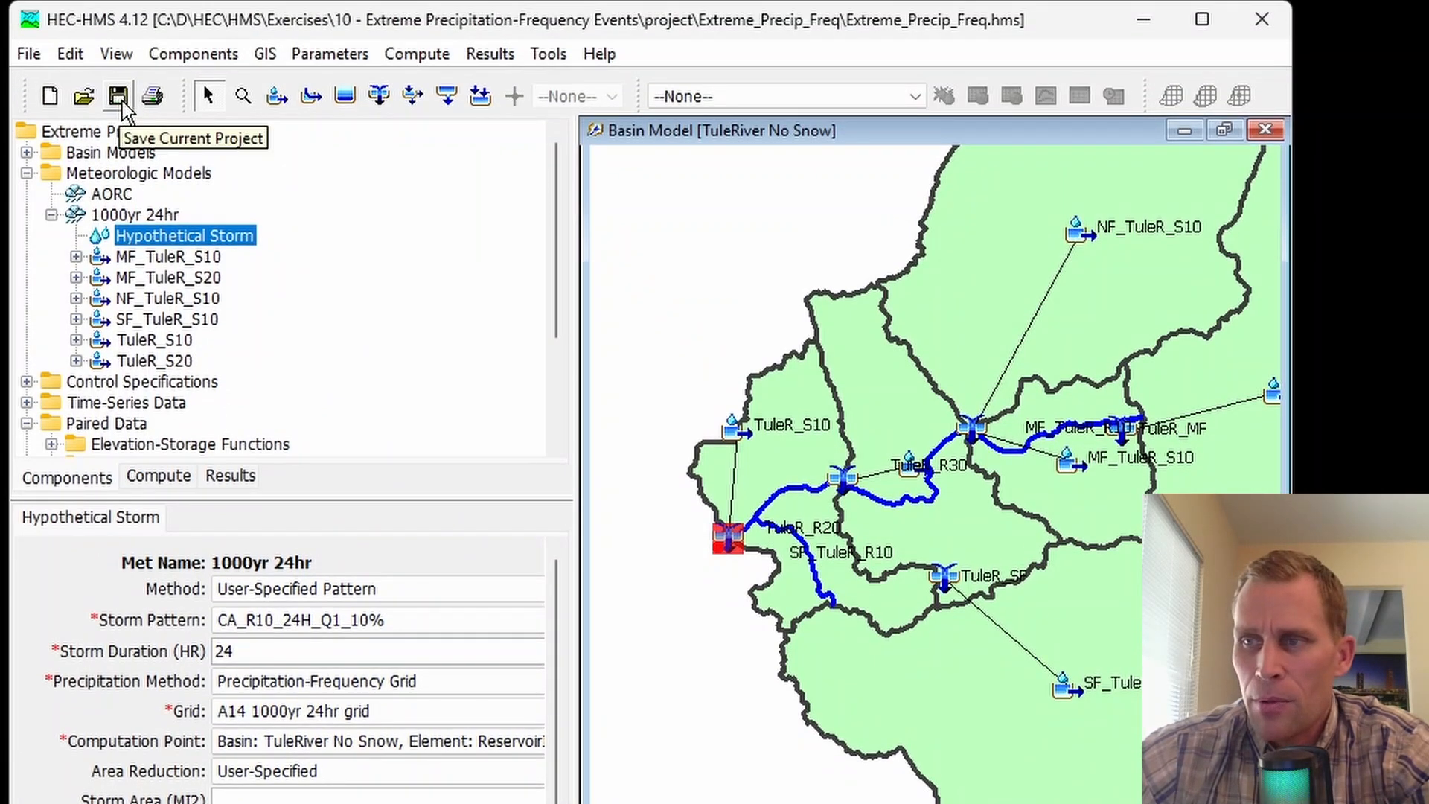
Copy the 1000yr 24hr meteorologic model under the name 5000yr 24
left_click(144, 219)
right_click(146, 220)
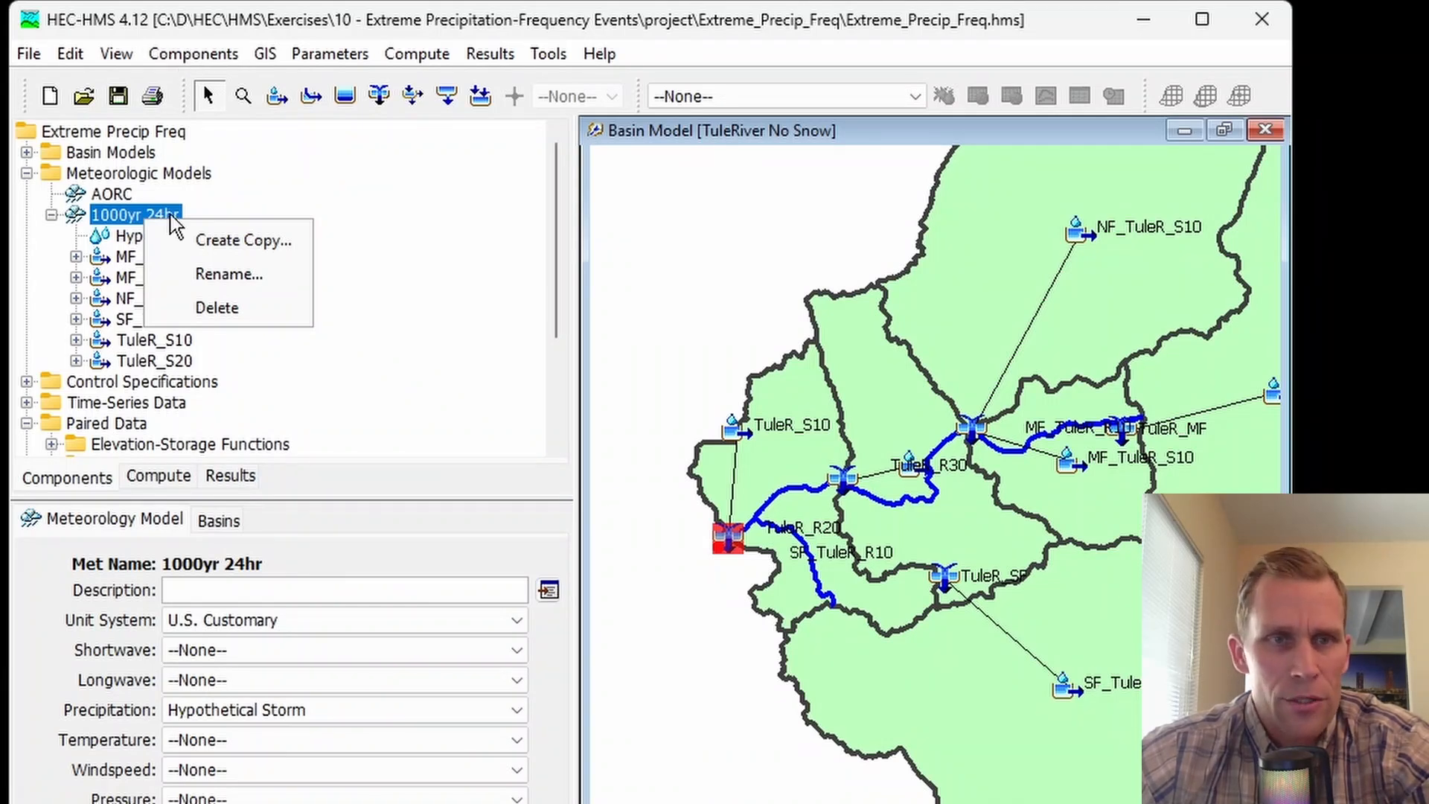
left_click(198, 240)
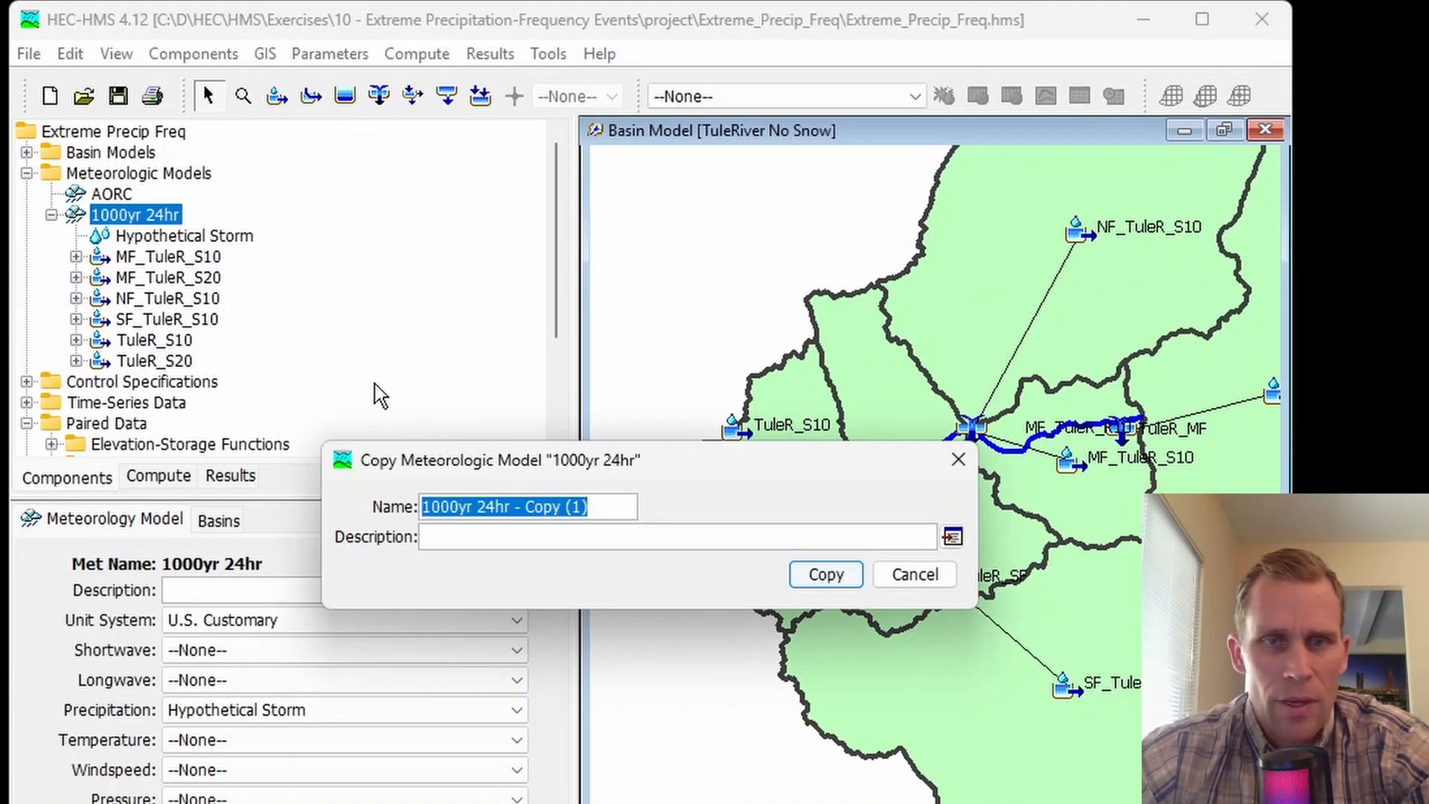
left_click(609, 505)
key("ctrl+a")
type("5000yr 24")
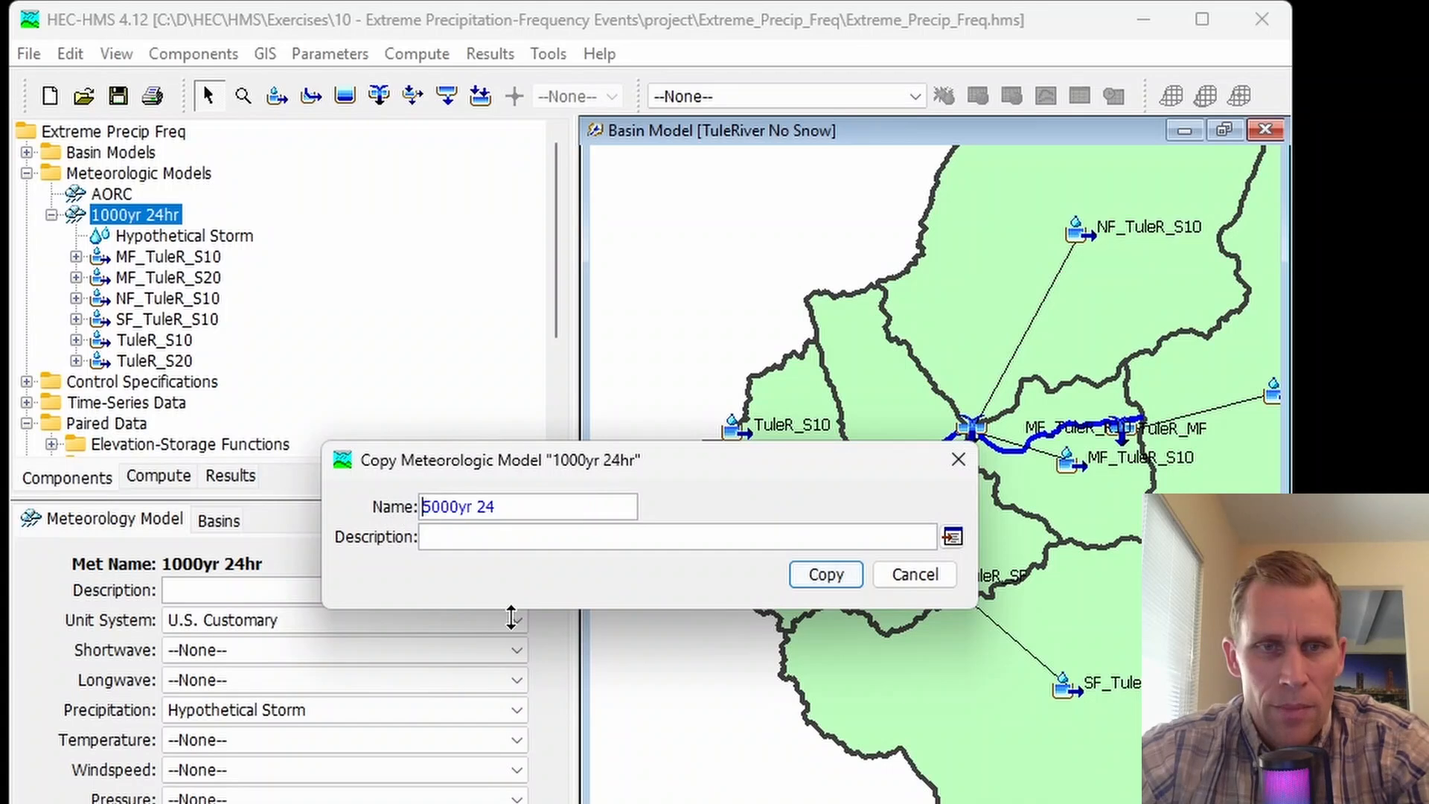
left_click(832, 584)
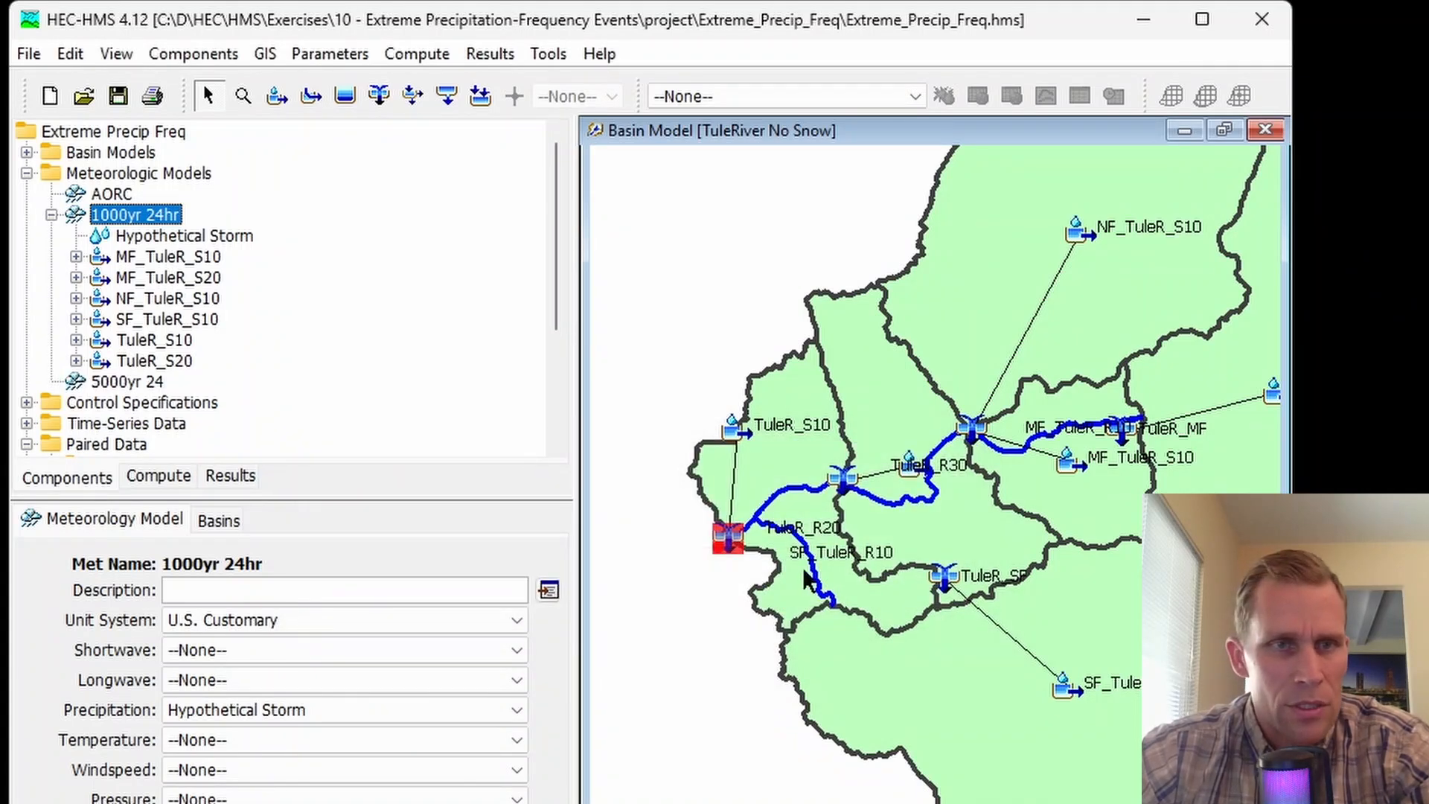
Copy the 1000yr 24hr meteorologic model under the name 10000yr 24
right_click(140, 222)
left_click(233, 235)
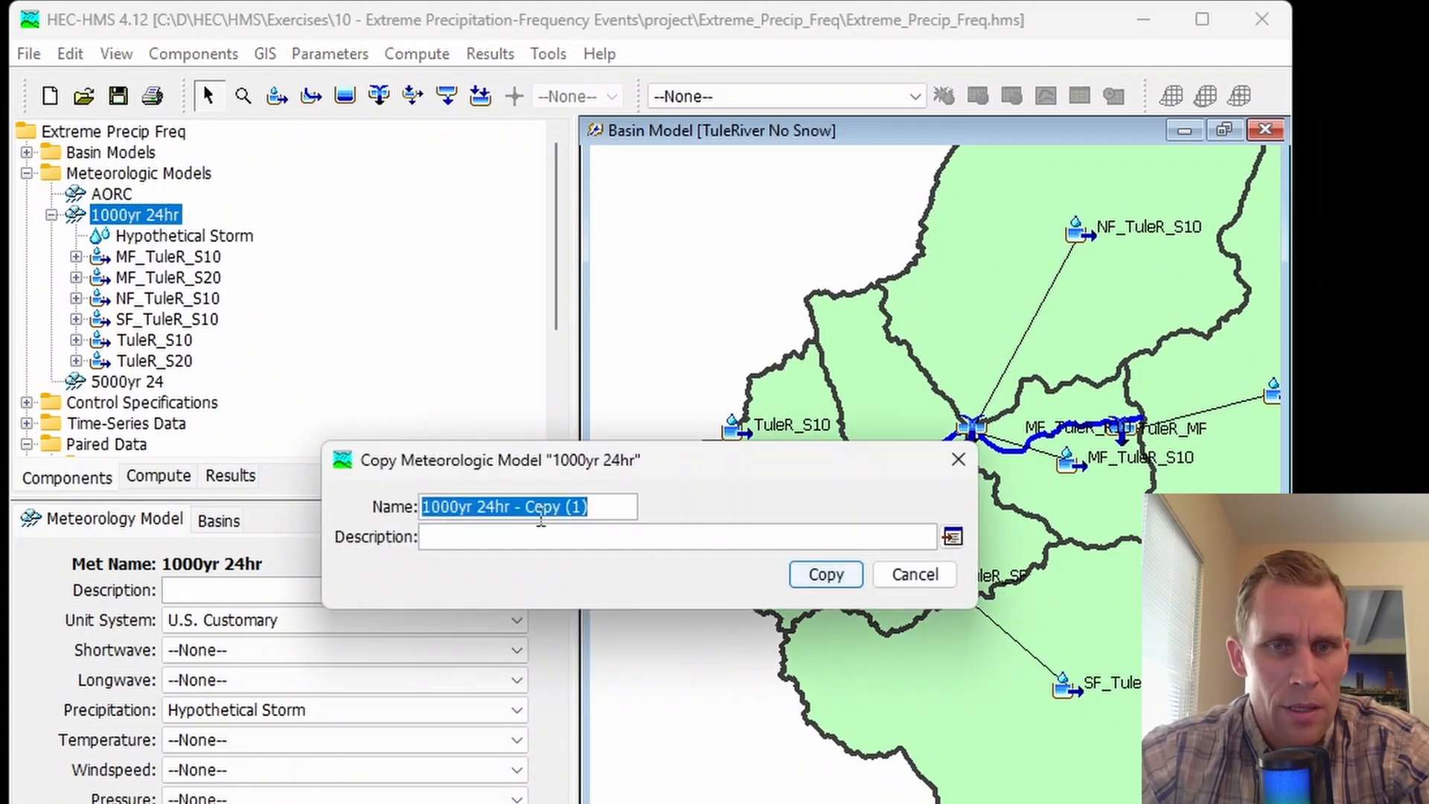
type("10000yr 24")
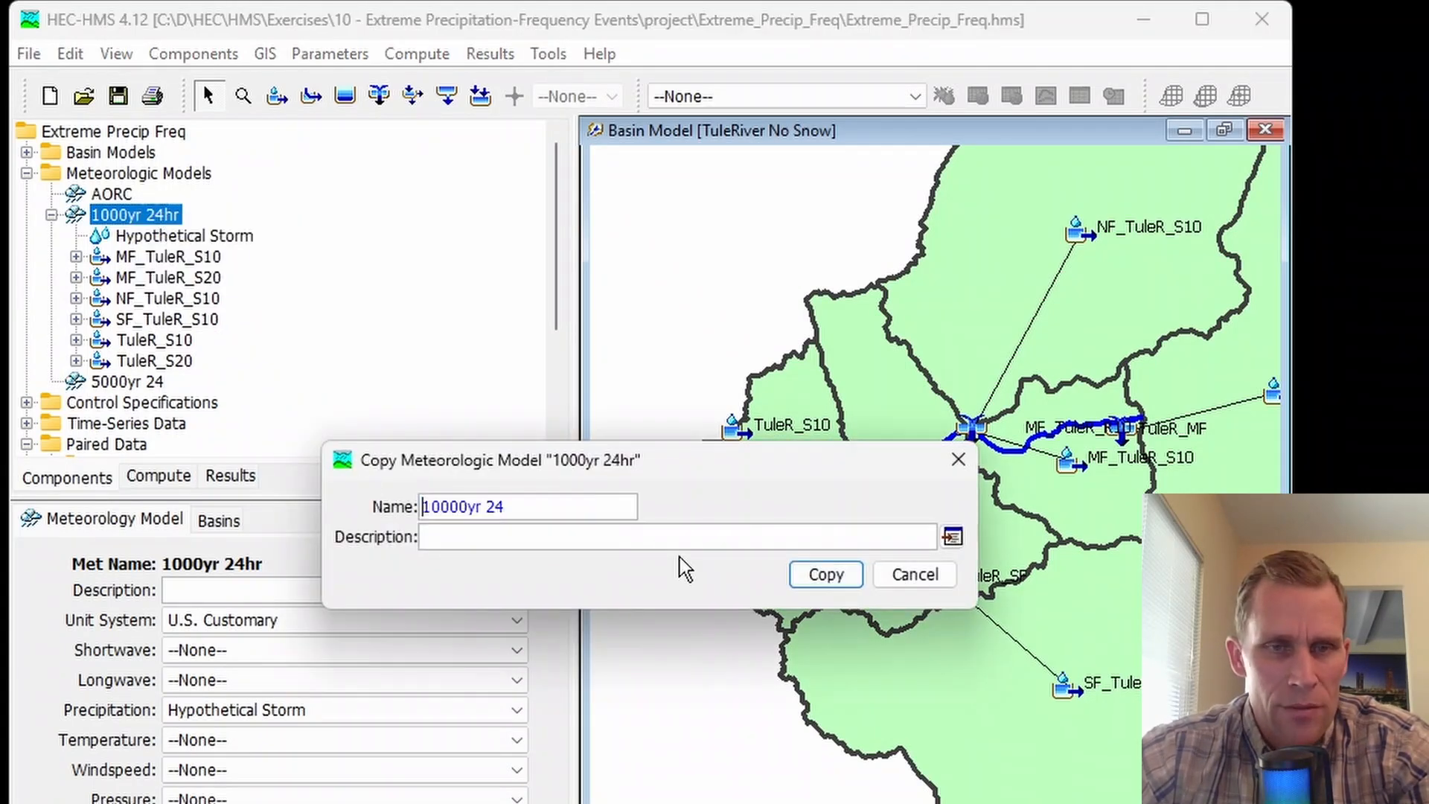
left_click(825, 575)
Set the precipitation-frequency grid of the 5000yr 24 model's hypothetical storm to CA 5000yr 24hr
left_click(50, 215)
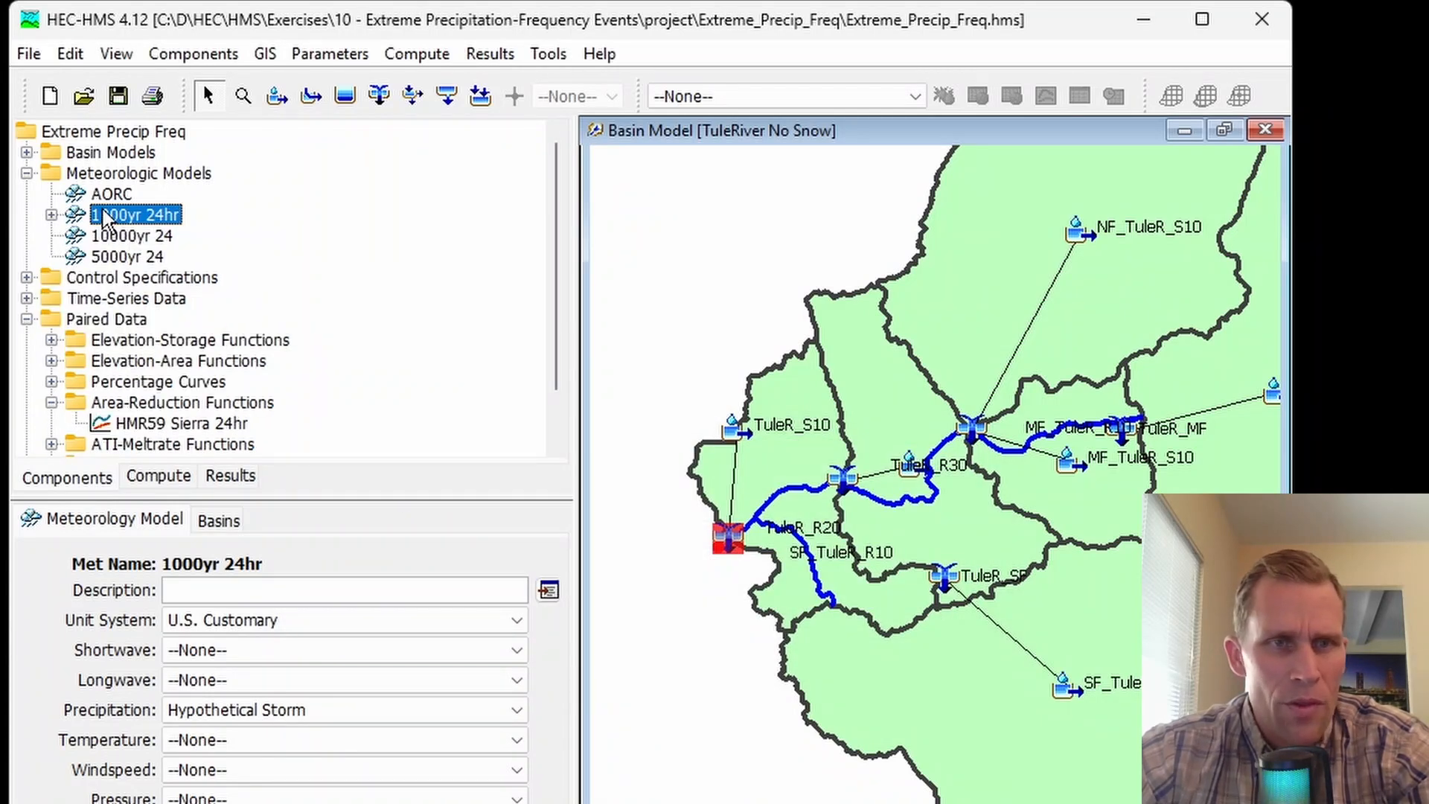
double_click(127, 256)
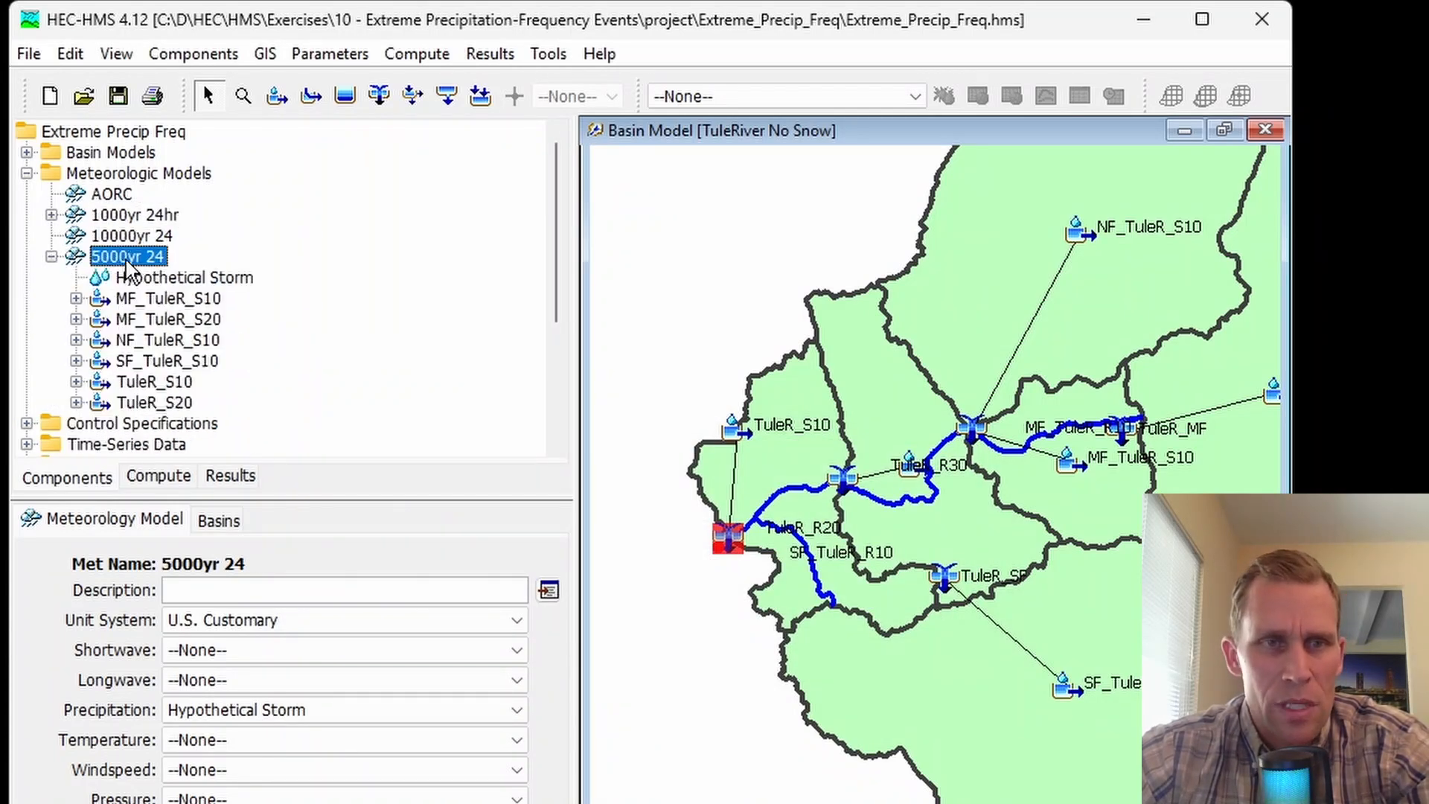
double_click(132, 237)
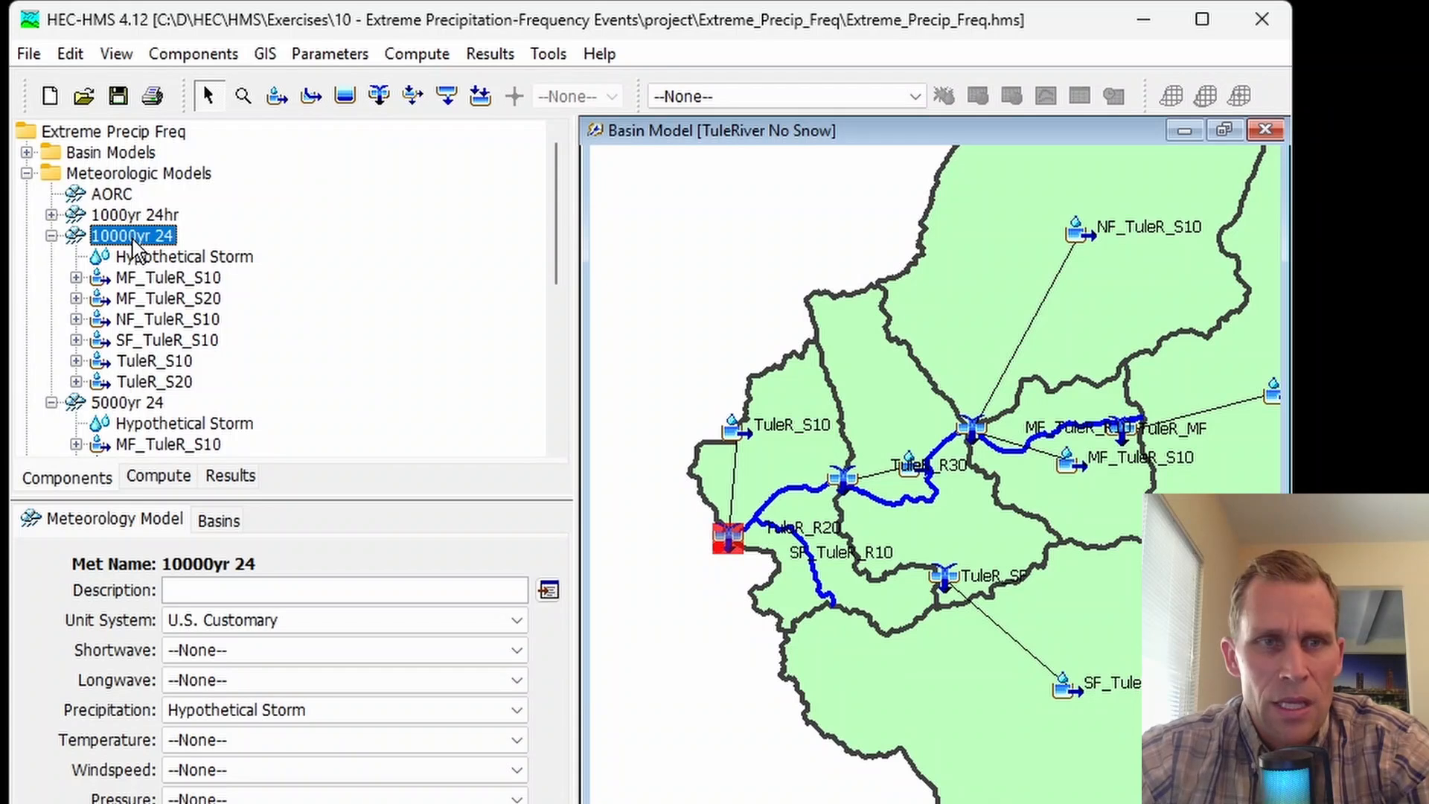
left_click(52, 236)
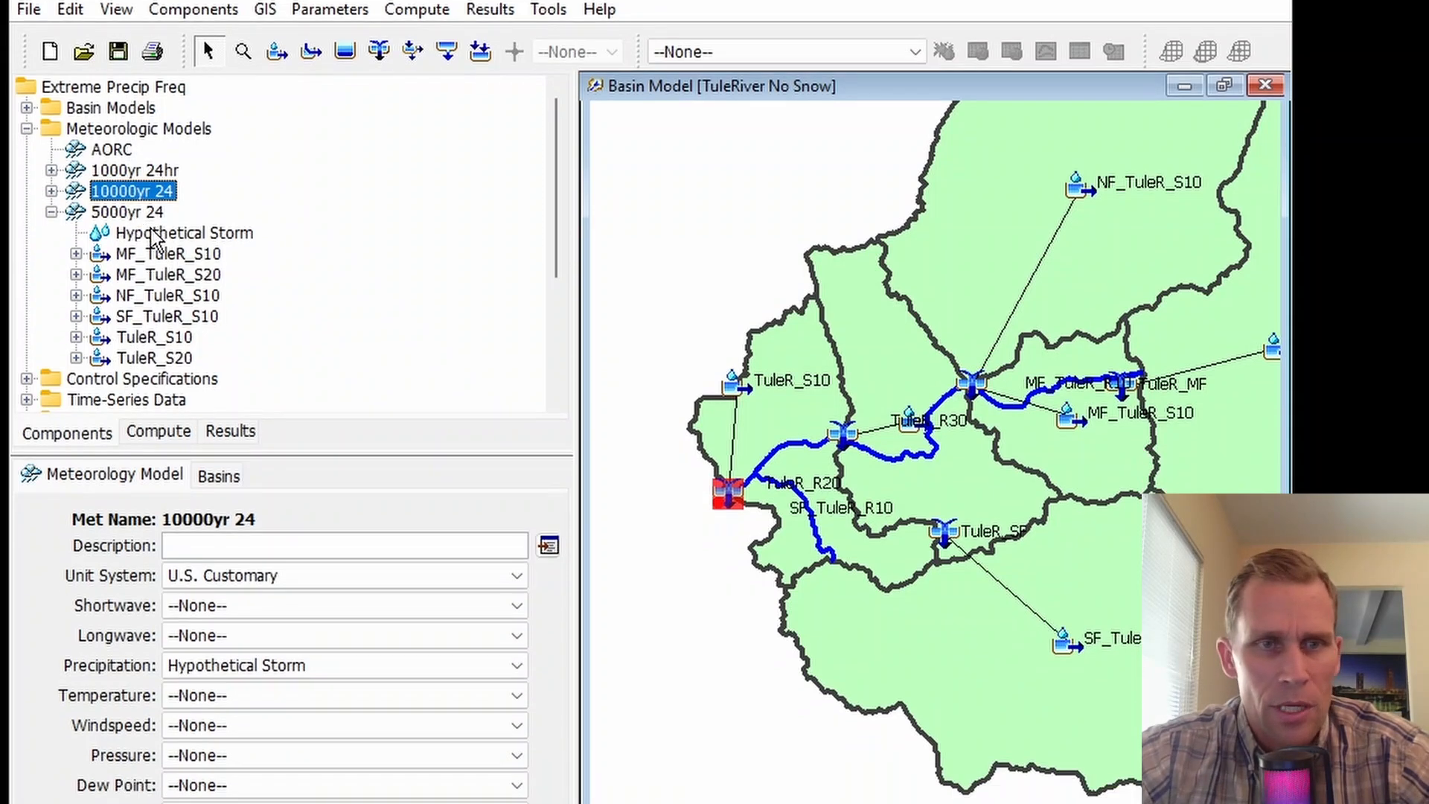
left_click(153, 277)
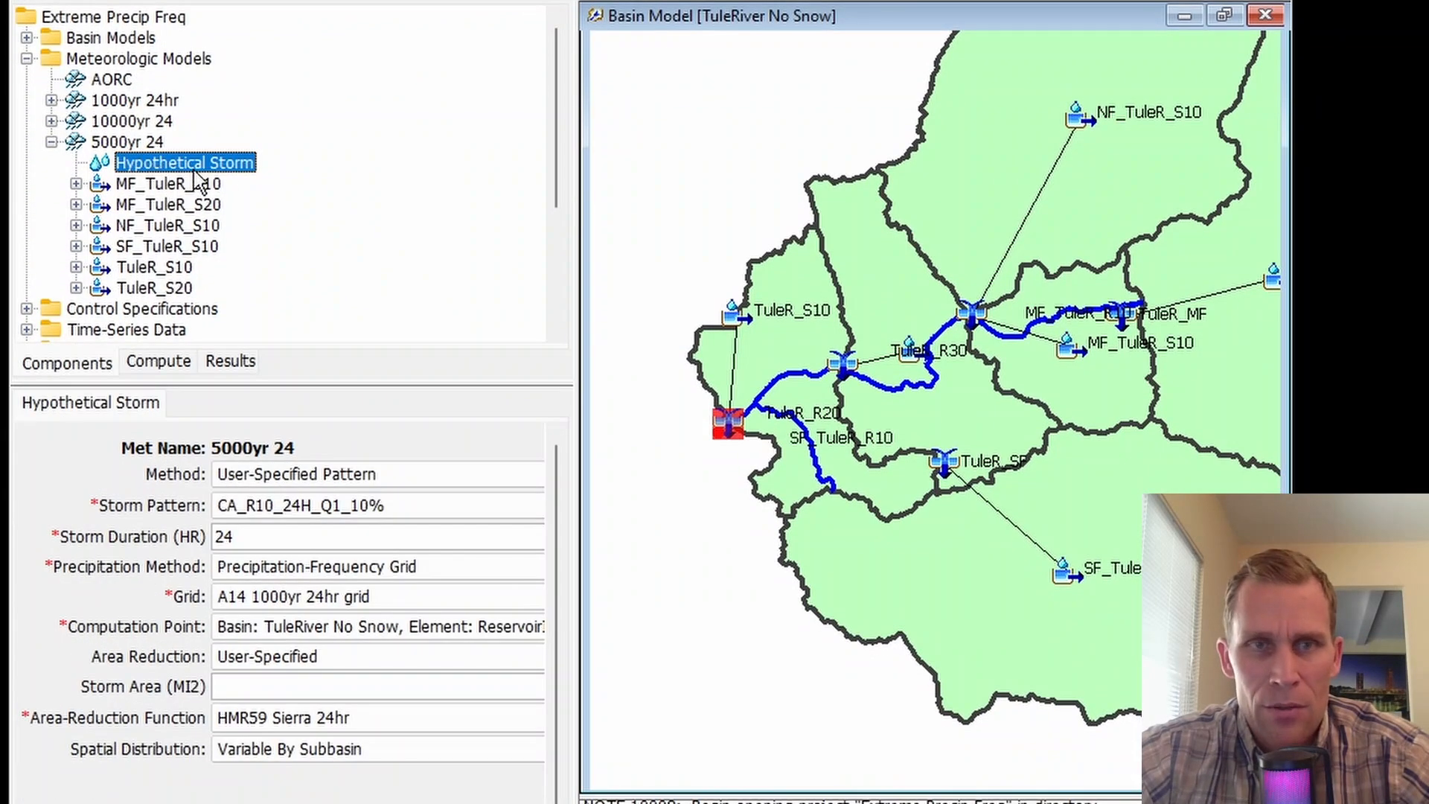
left_click(294, 599)
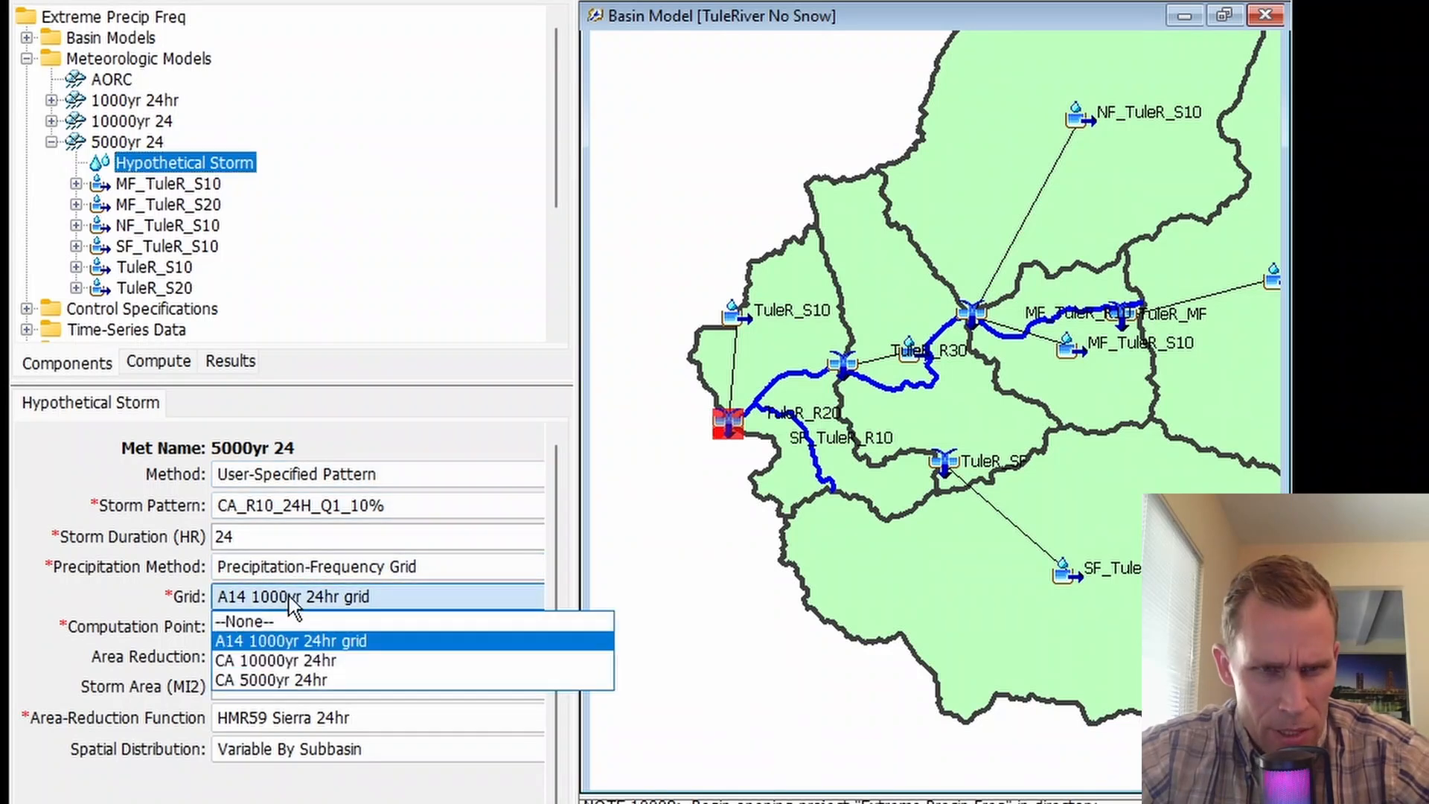
left_click(294, 680)
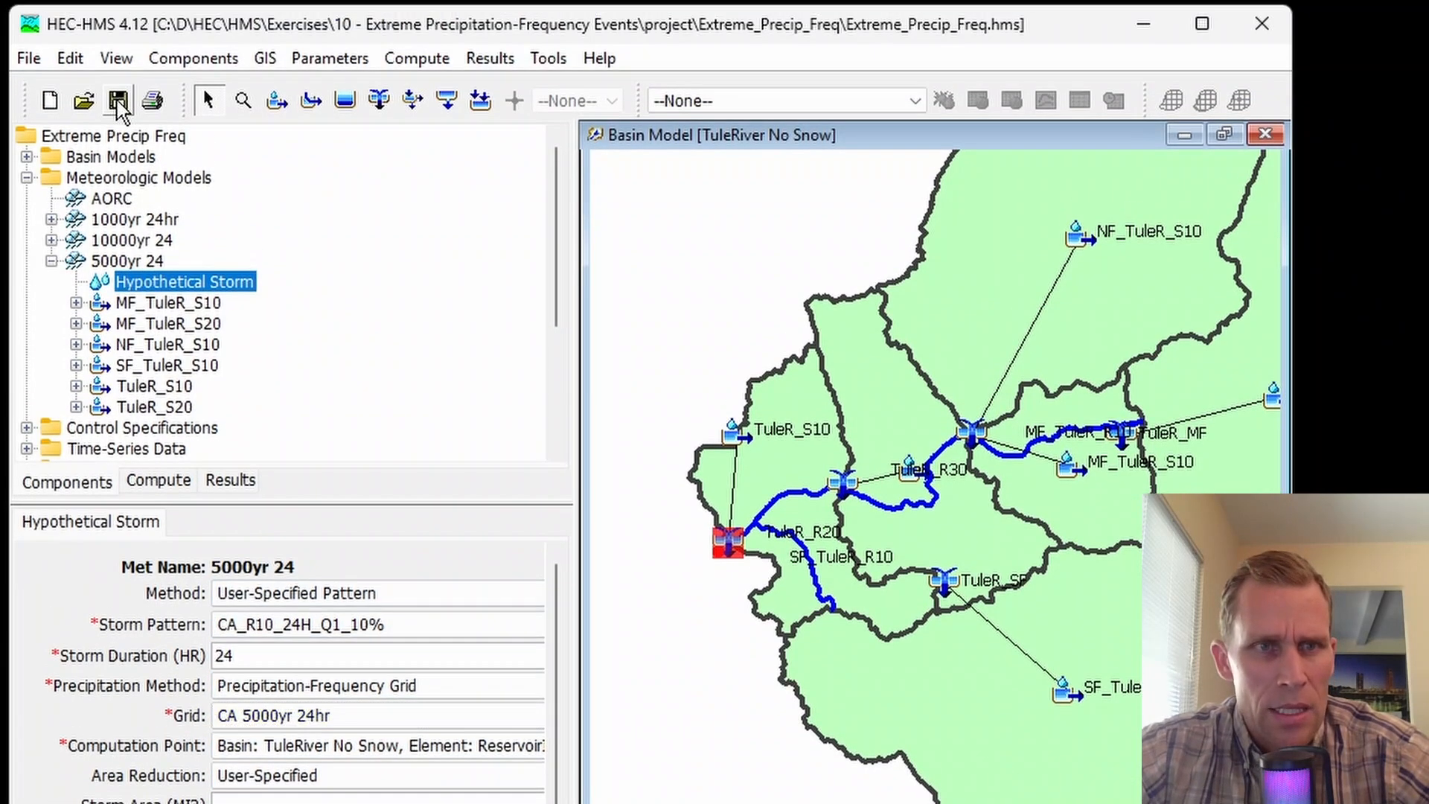
Change the 5000yr 24 model's hypothetical storm grid to CA 10000yr 24hr and save the project
left_click(134, 239)
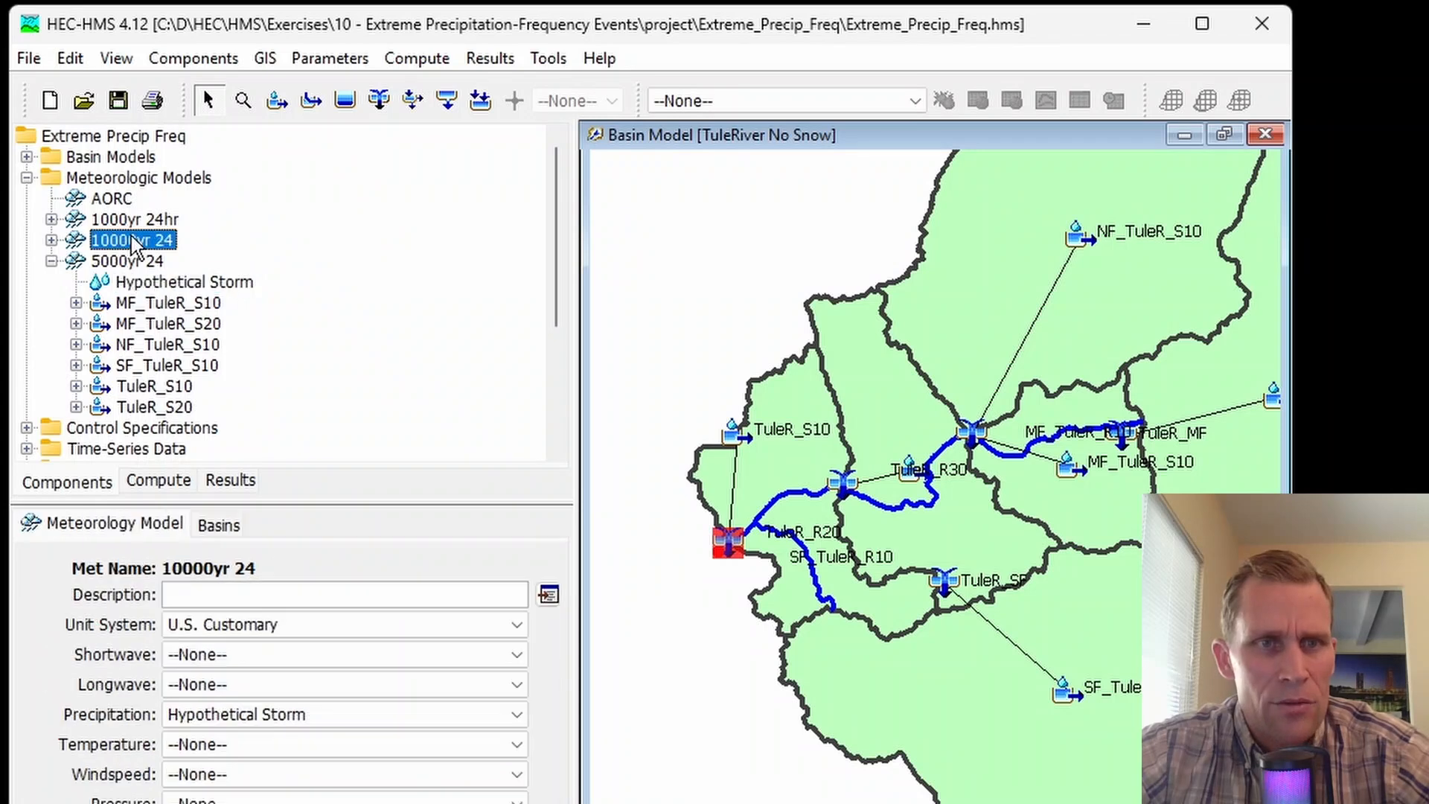
left_click(137, 282)
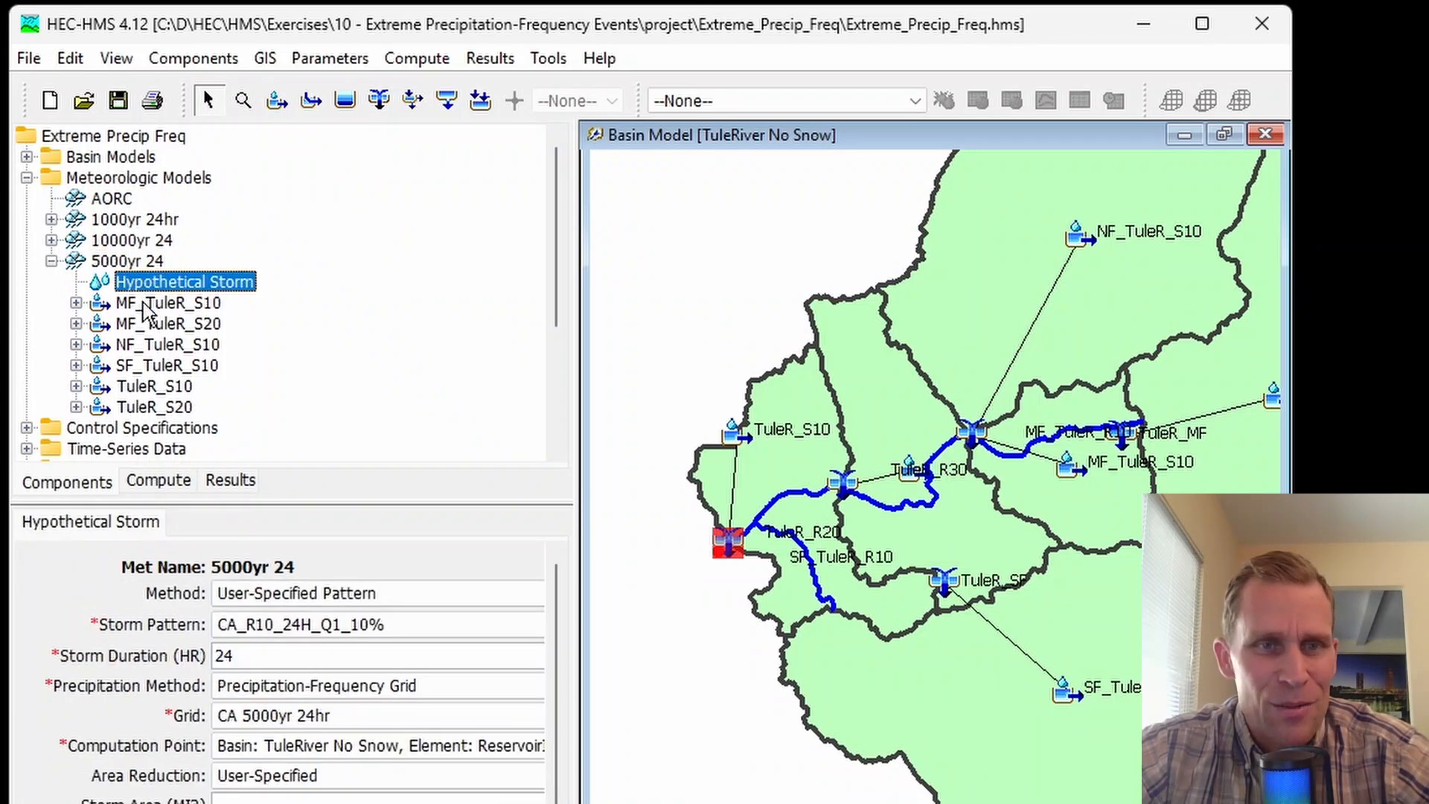
left_click(290, 625)
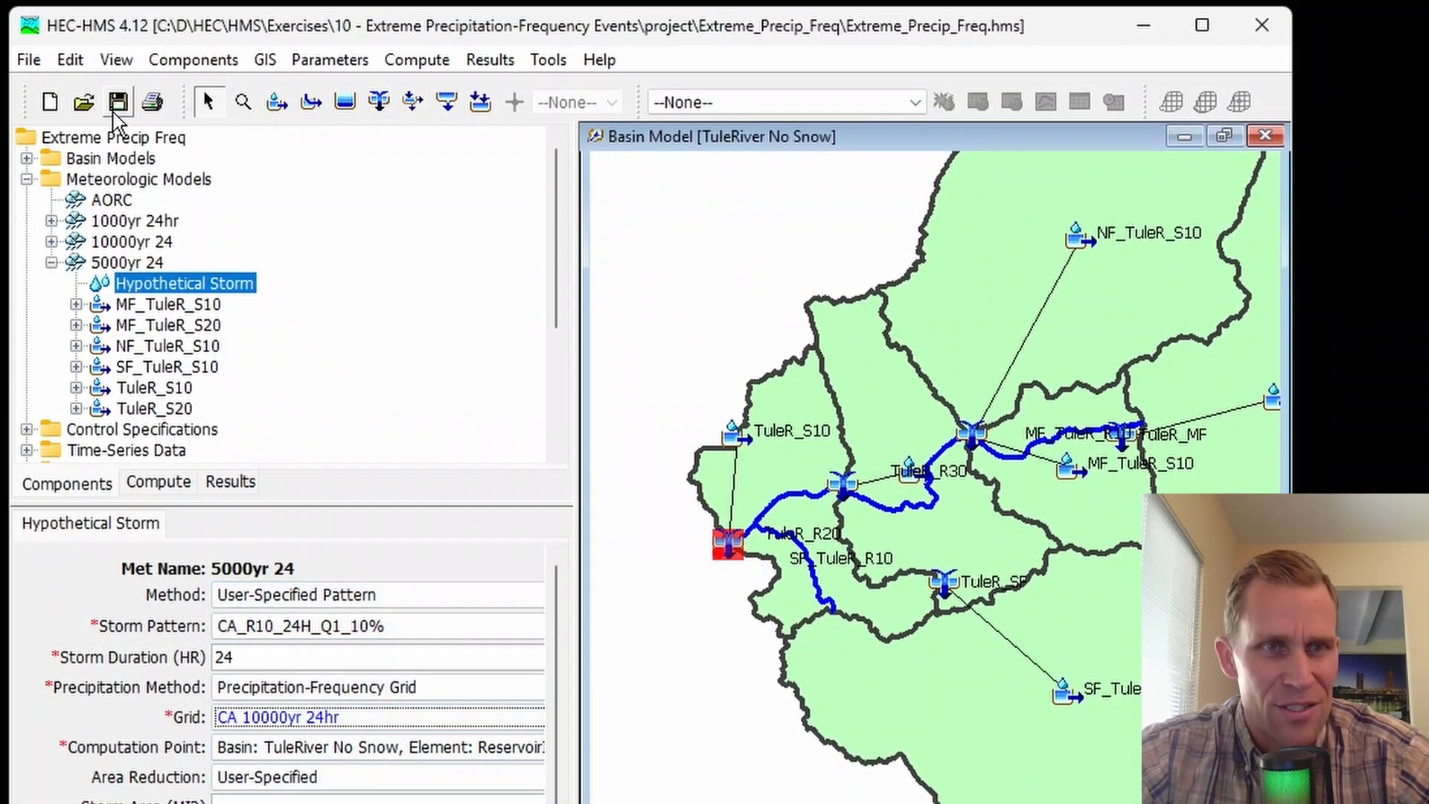
left_click(116, 107)
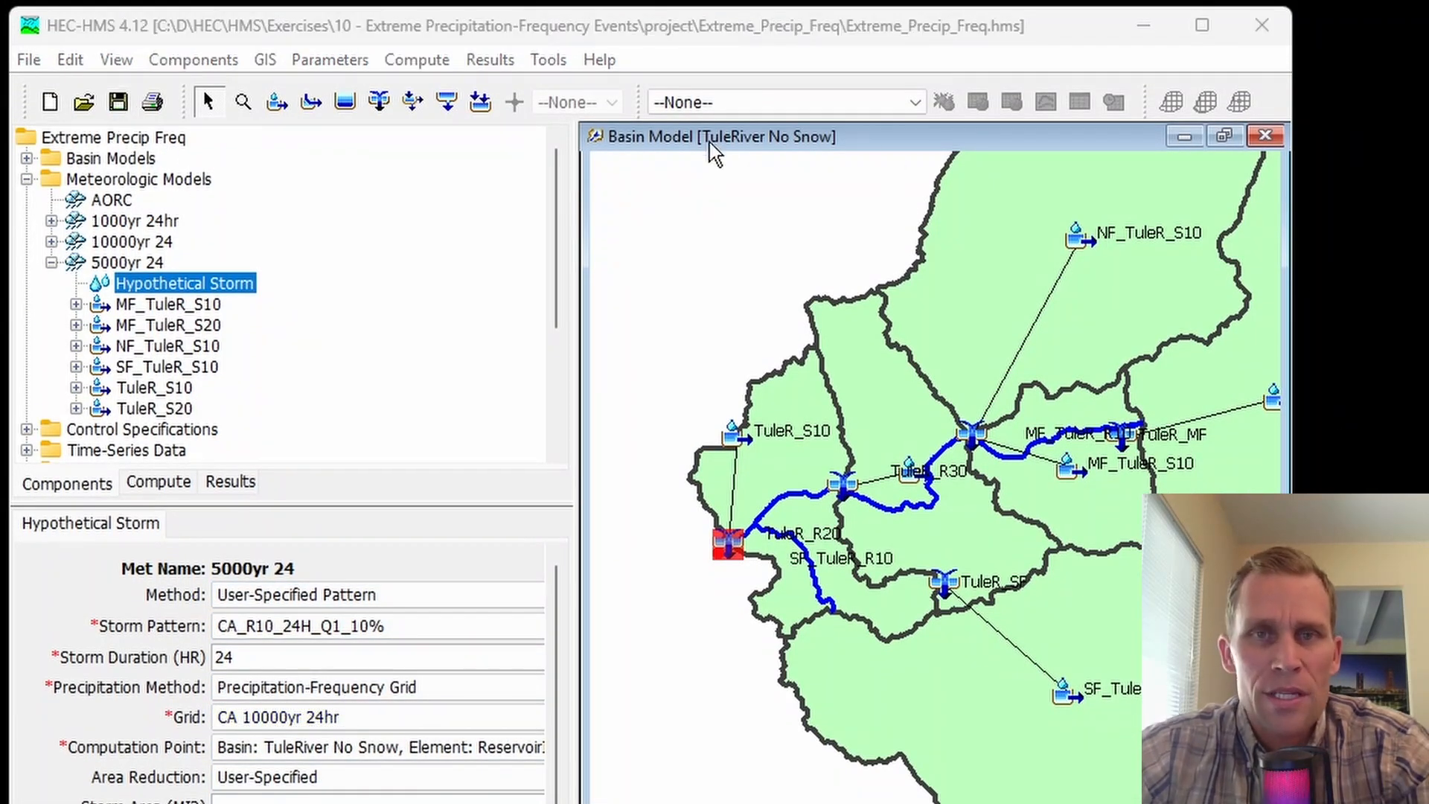
Create a new control specifications component named 48hr Hypo and close its manager
left_click(169, 62)
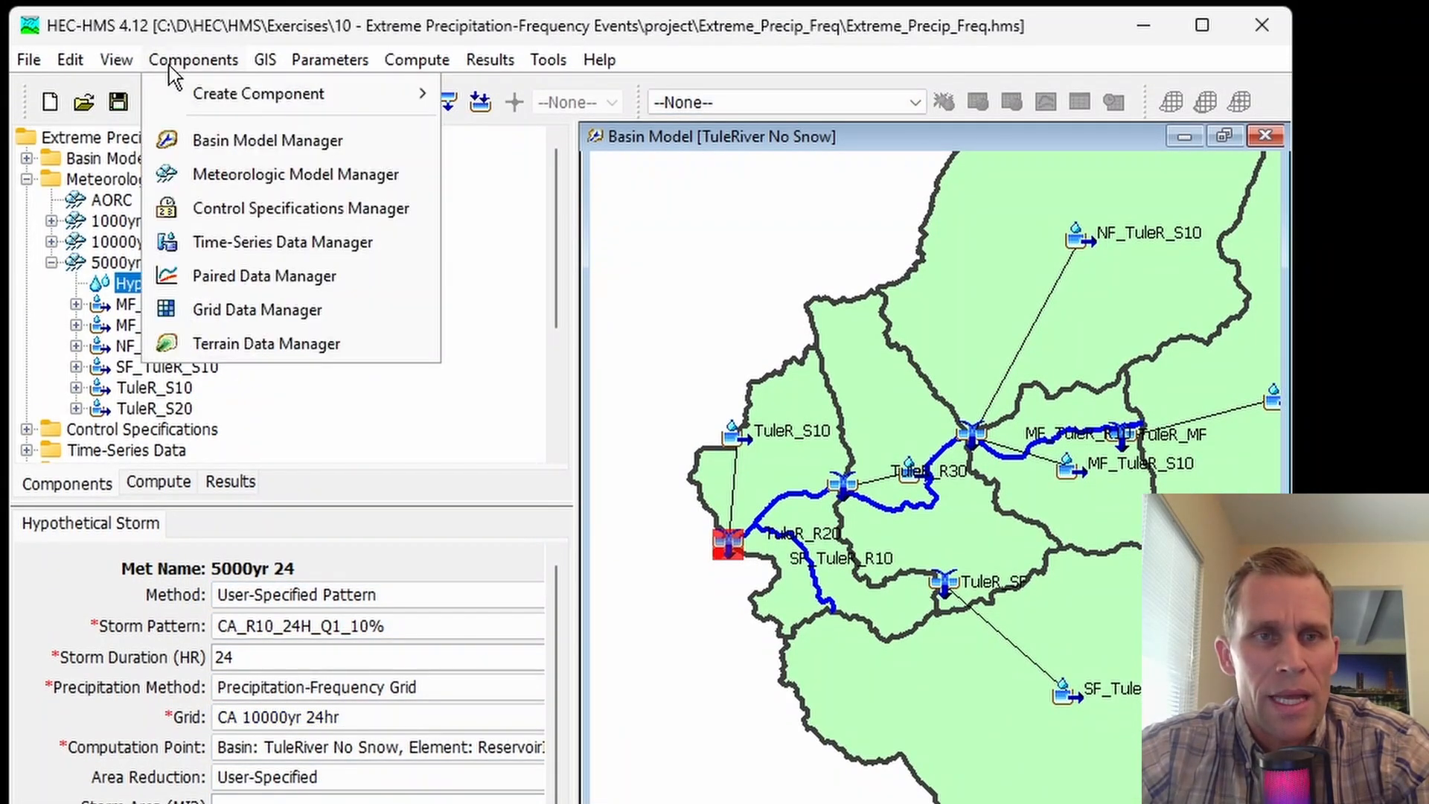
left_click(266, 208)
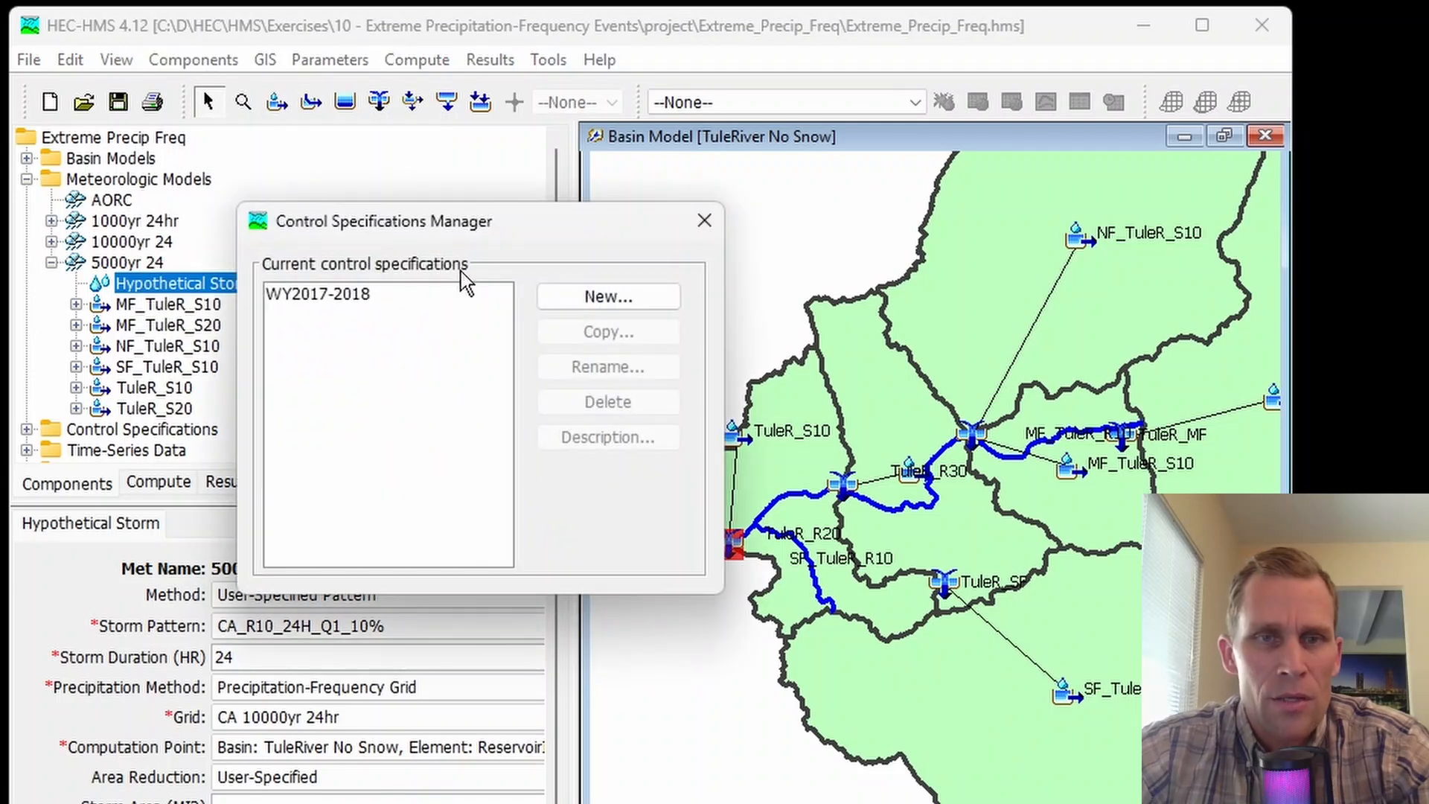
left_click(600, 297)
type("48hr Hypo")
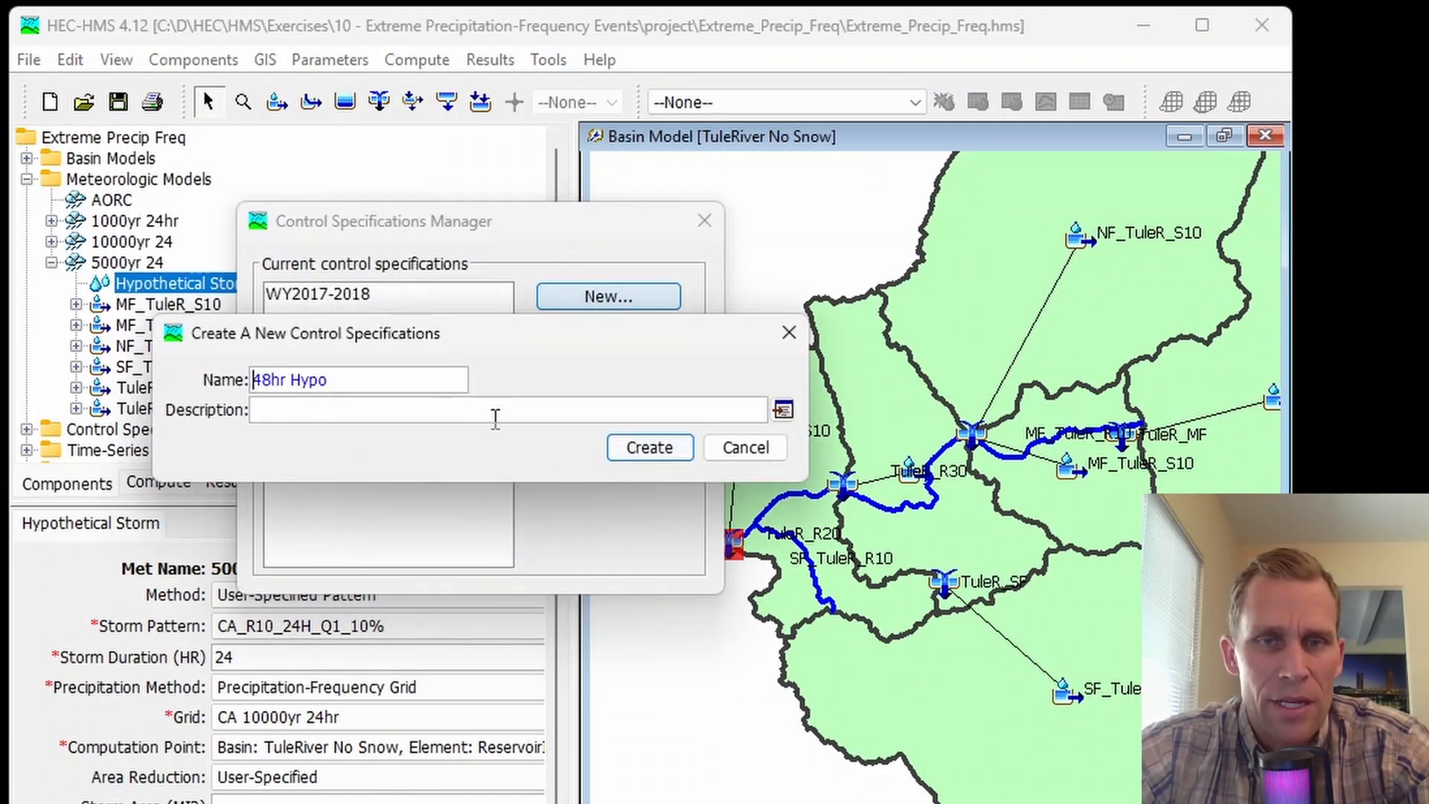
left_click(646, 454)
left_click(705, 221)
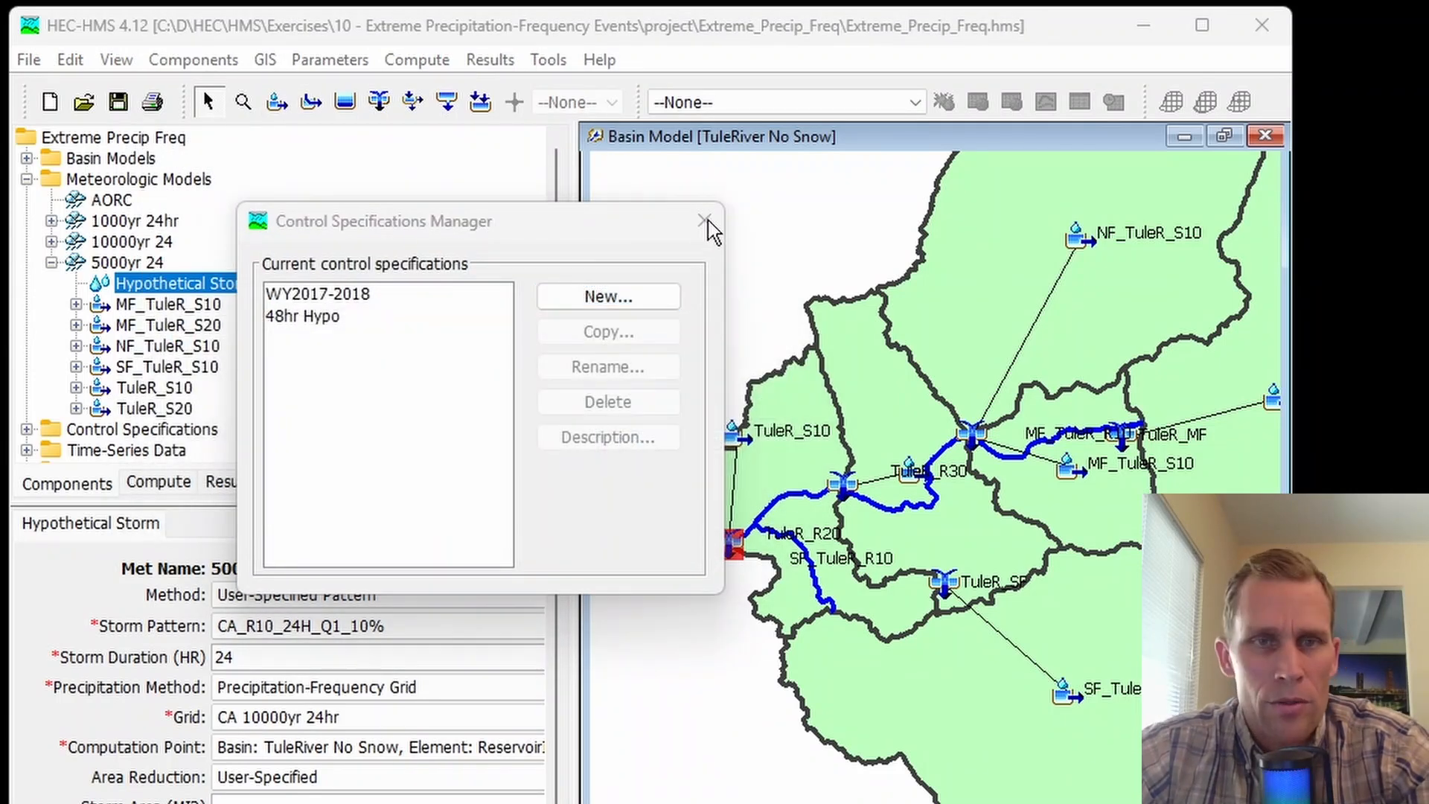
left_click(701, 222)
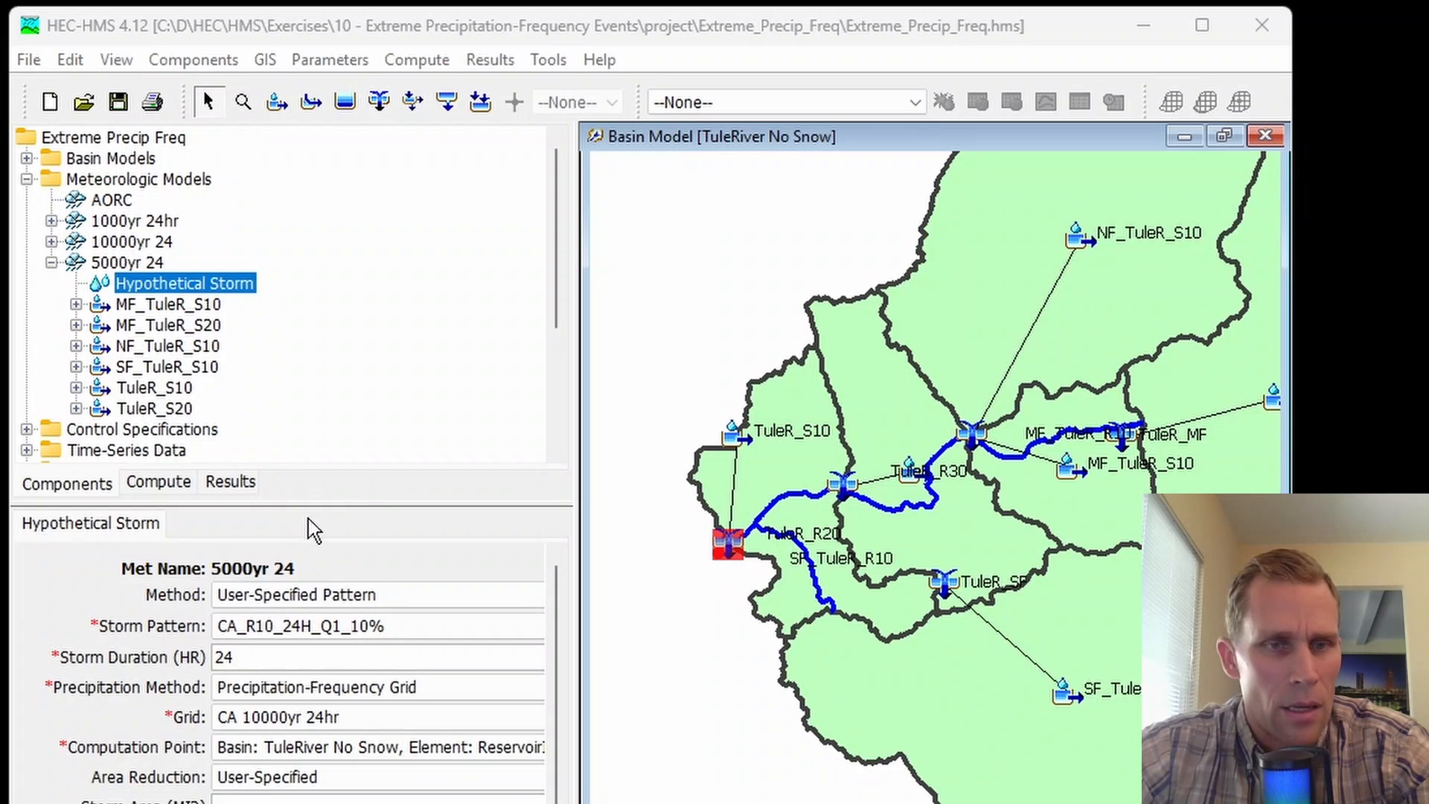
Set the 48hr Hypo control specifications to start 01Jan2100 at 00:00 and end 03Jan2100 at 00:00
left_click(51, 263)
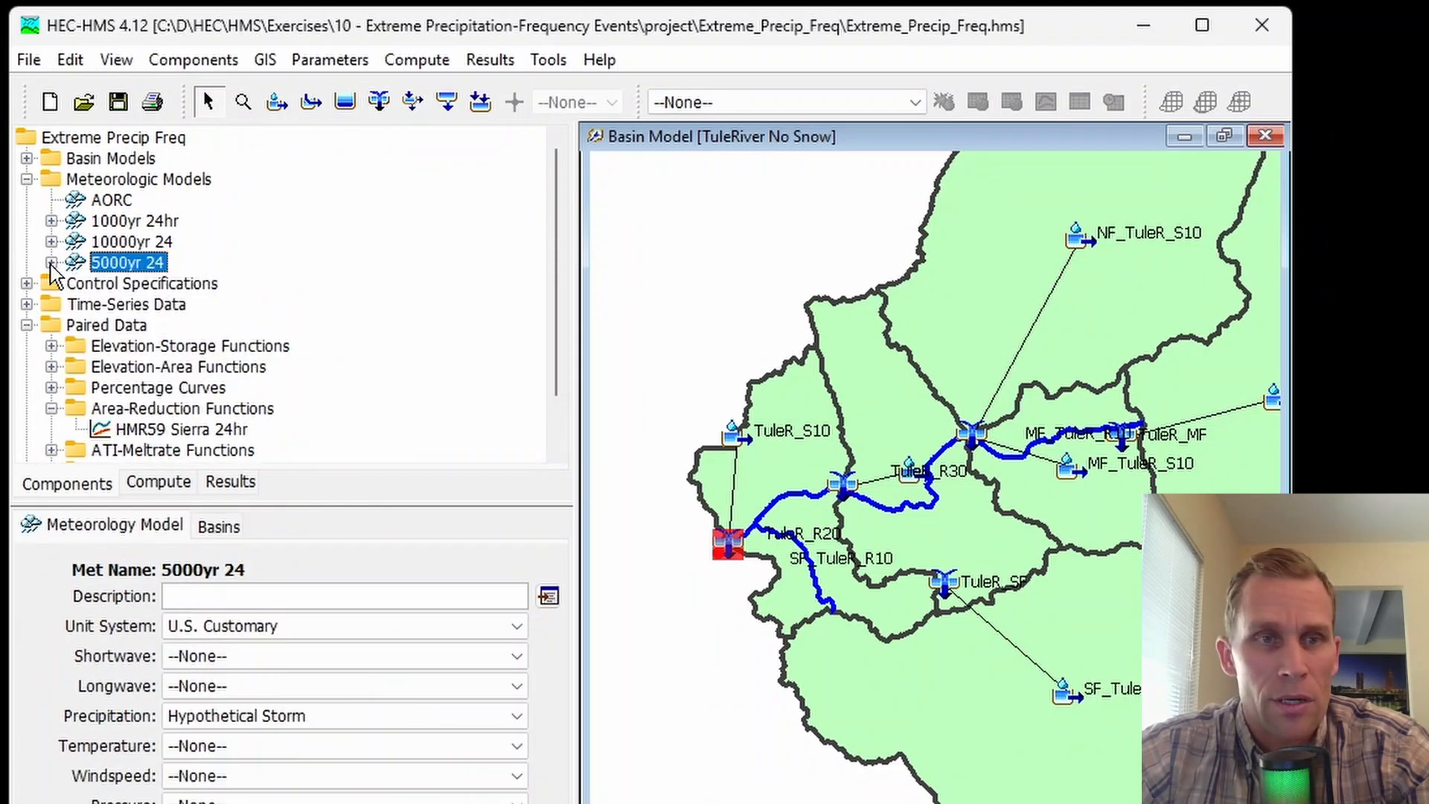
left_click(26, 284)
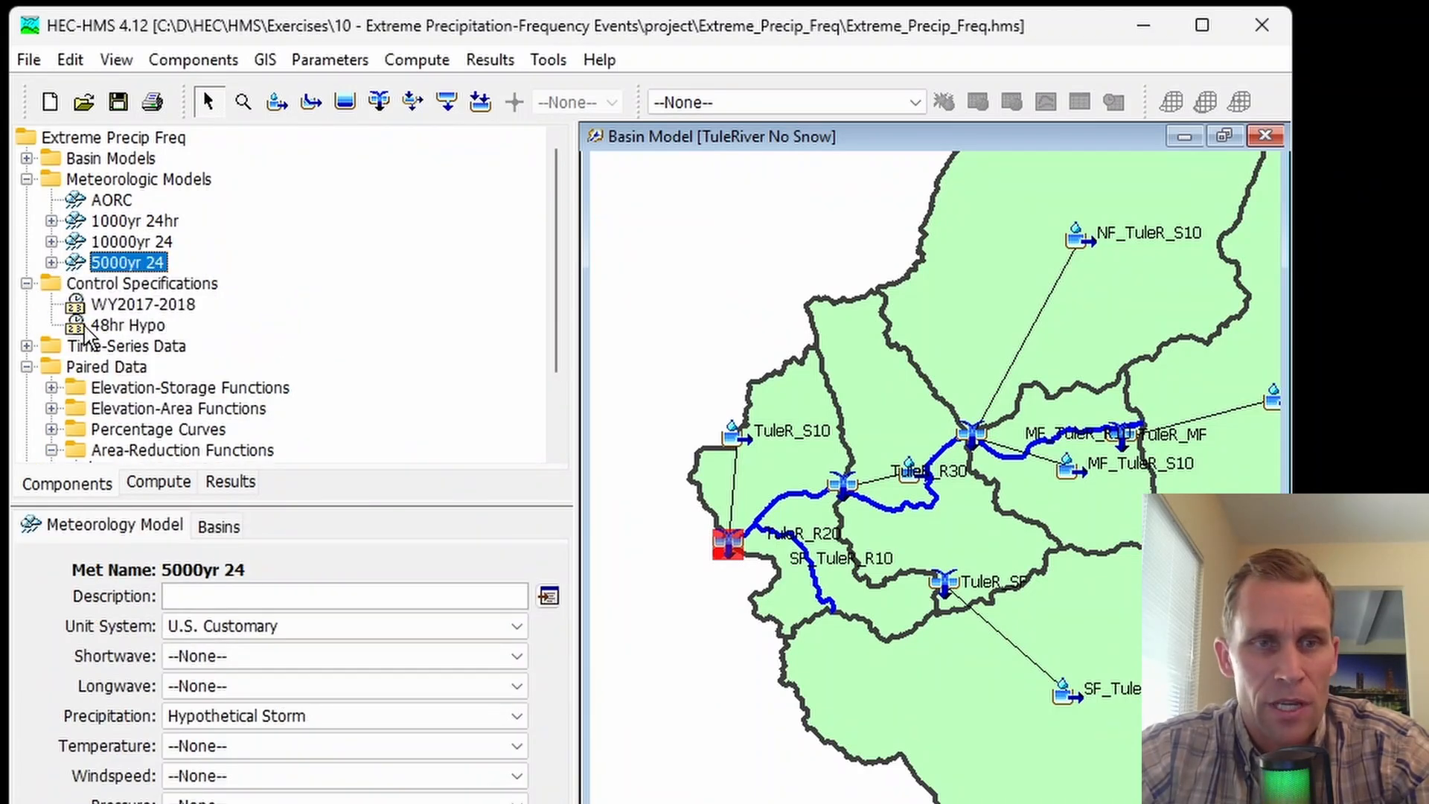
left_click(127, 327)
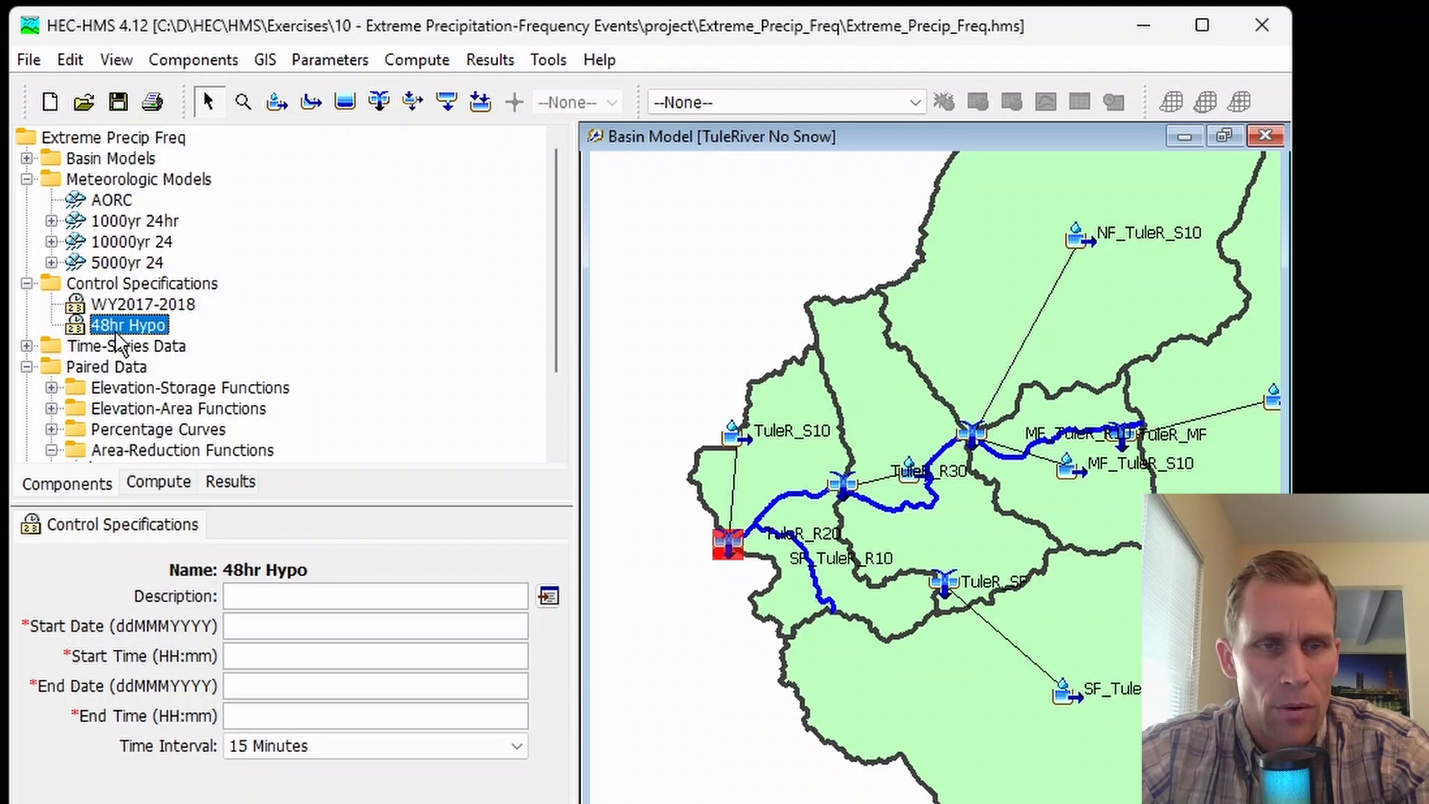
left_click(243, 627)
key("ctrl+v")
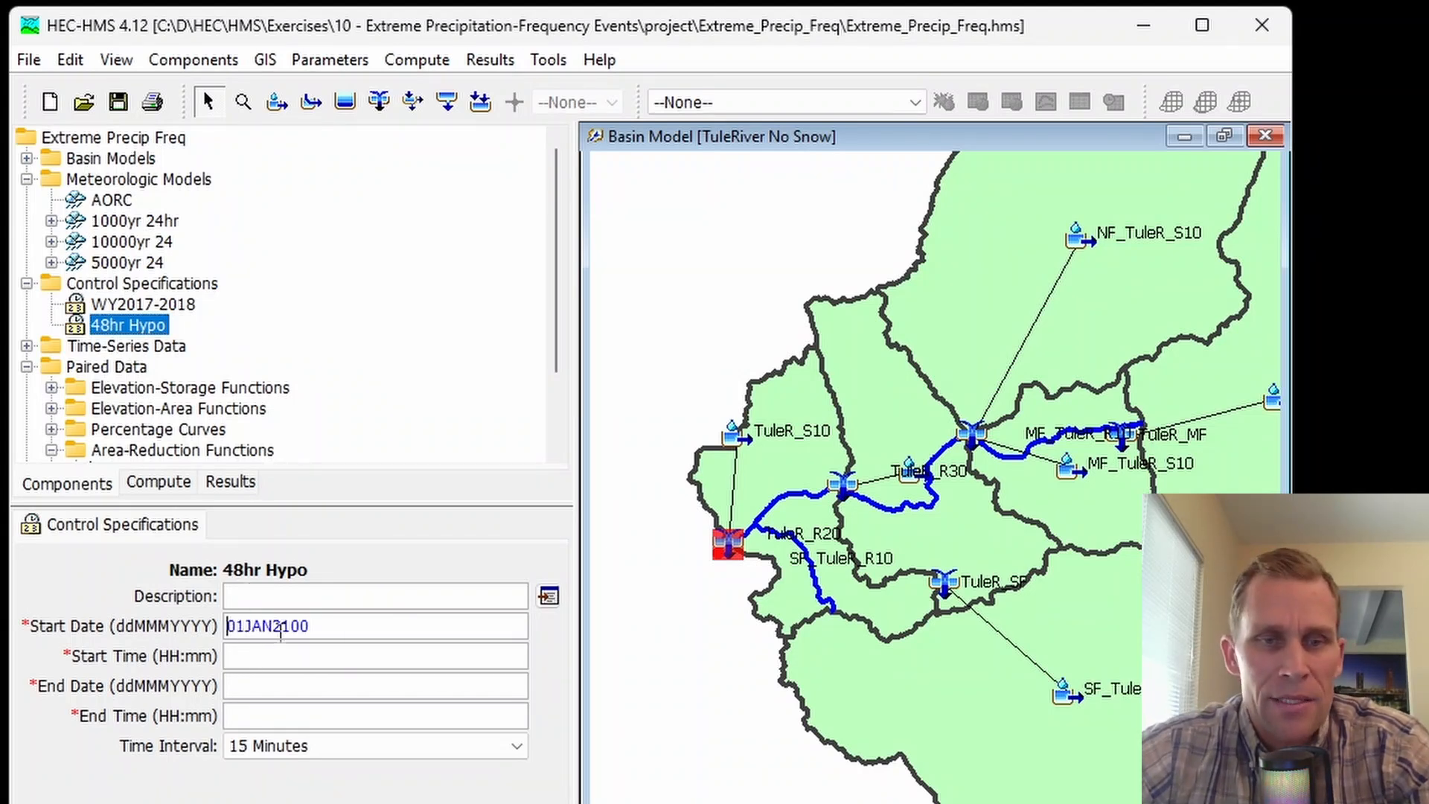
left_click(331, 657)
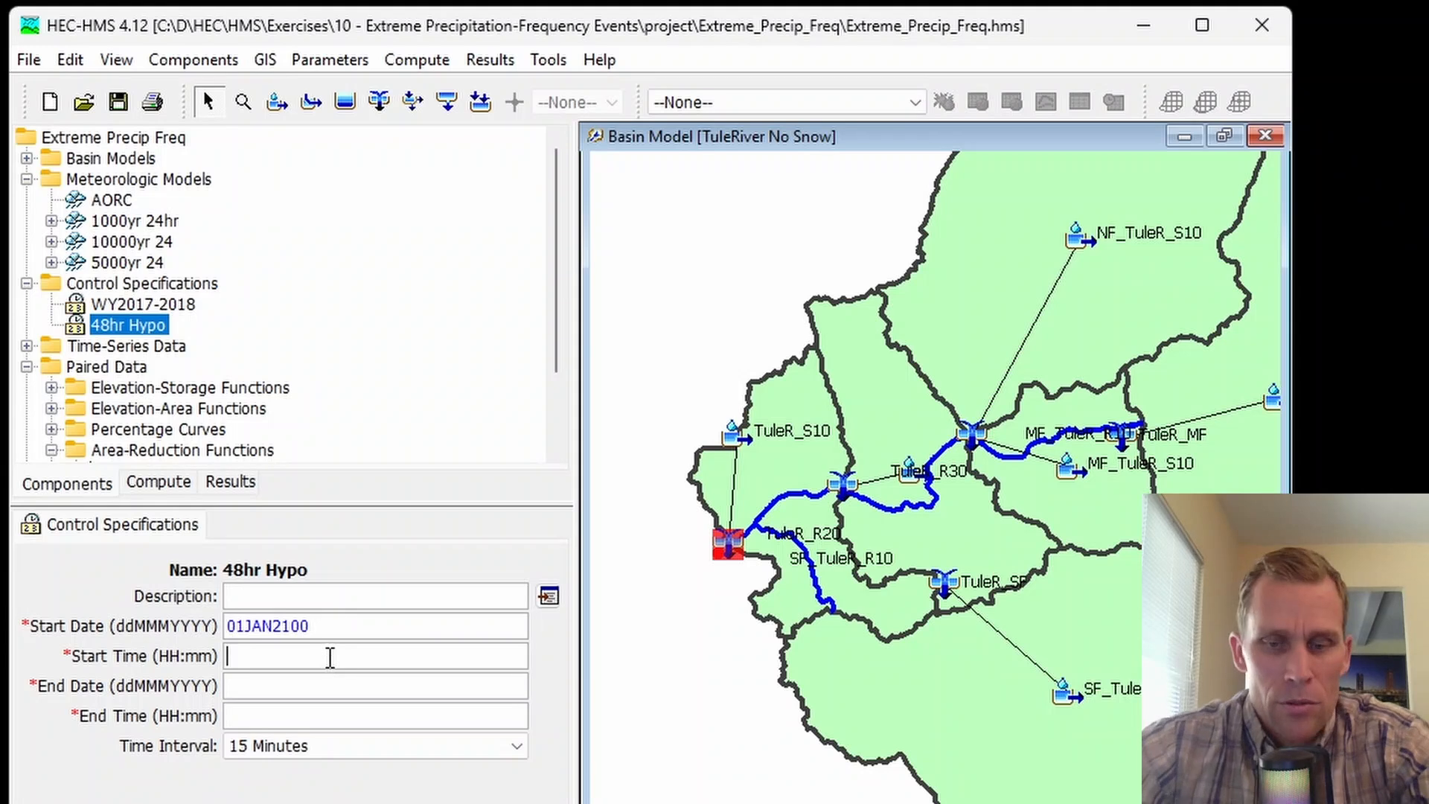
type("00:00")
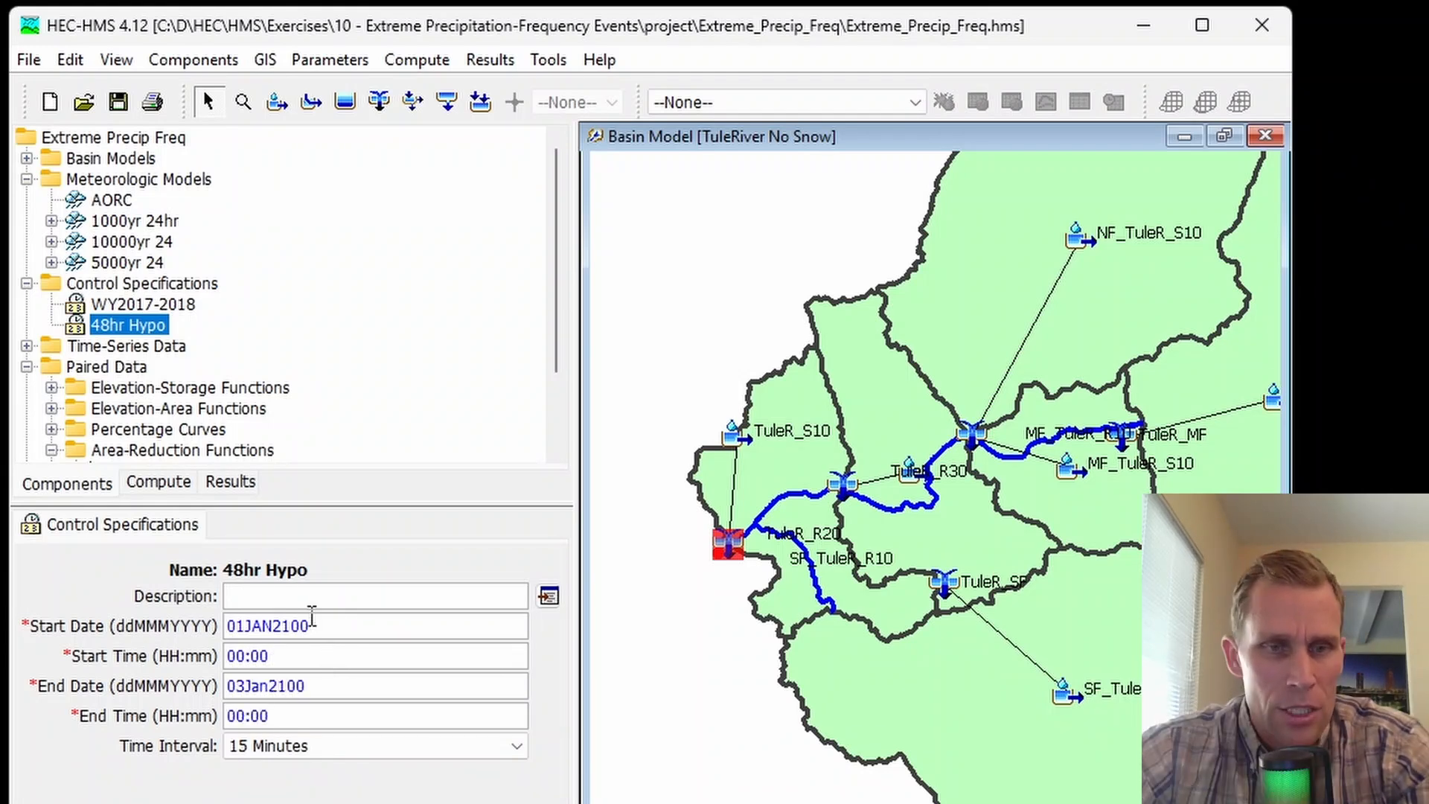
left_click_drag(327, 625, 230, 649)
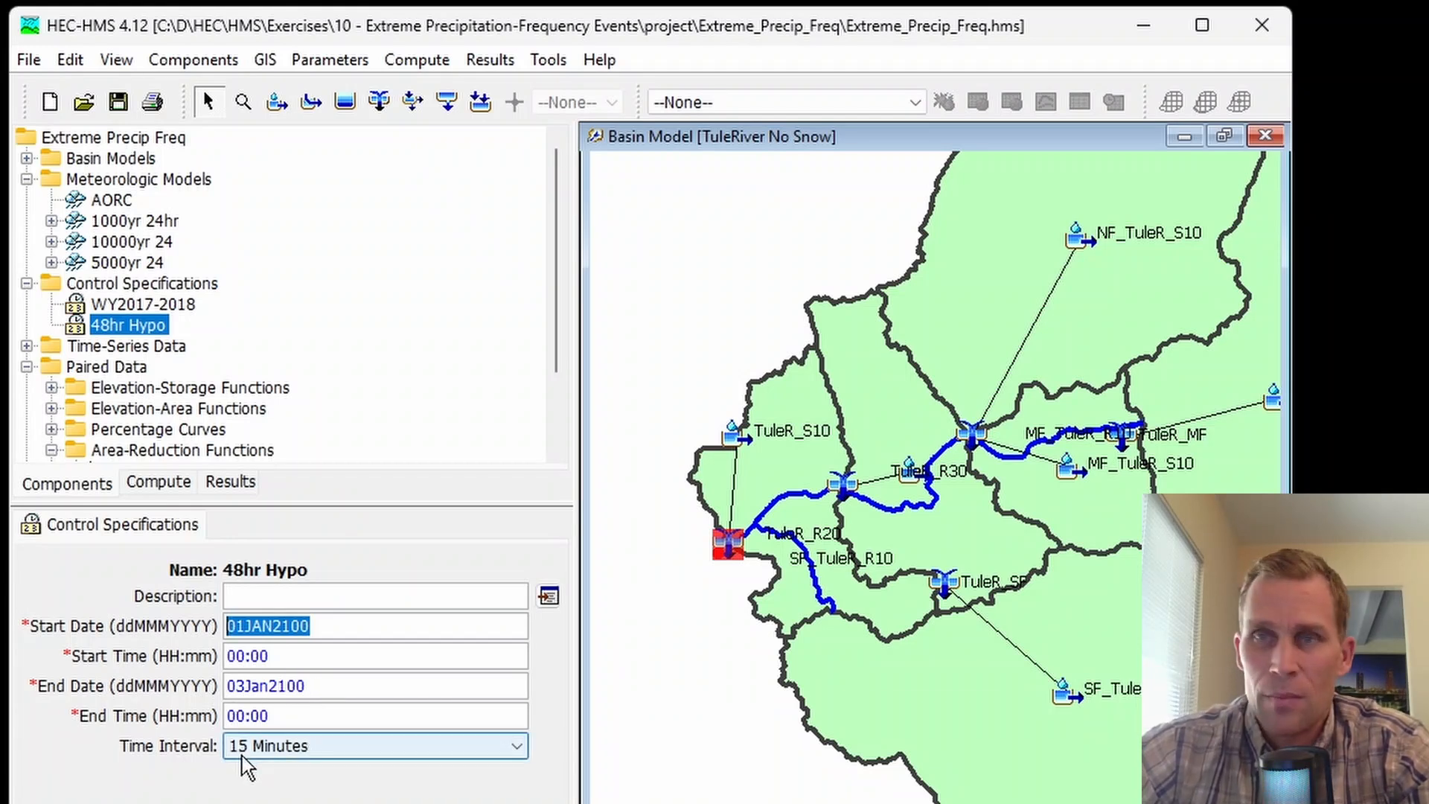
key("alt+Tab")
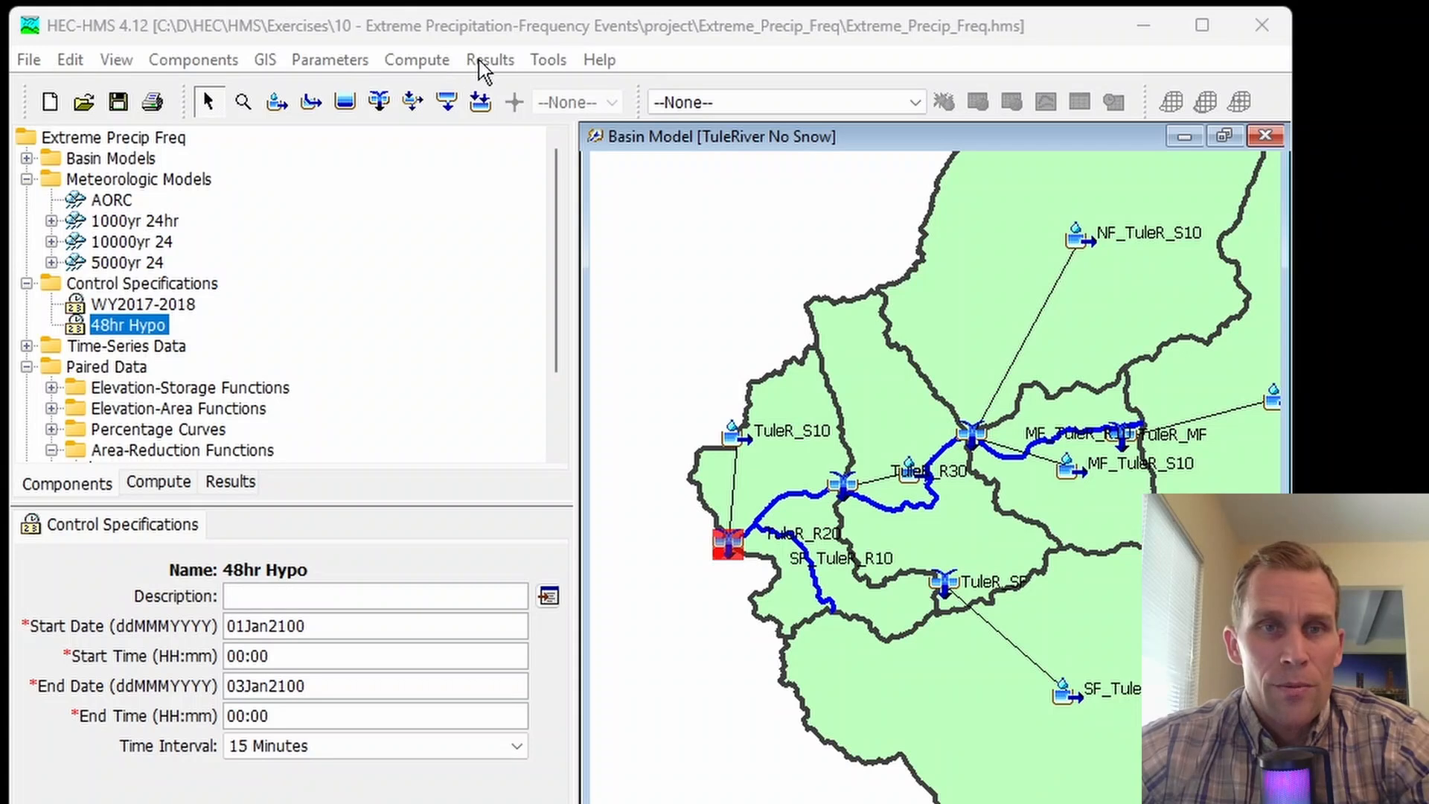
left_click(436, 61)
mouse_move(430, 94)
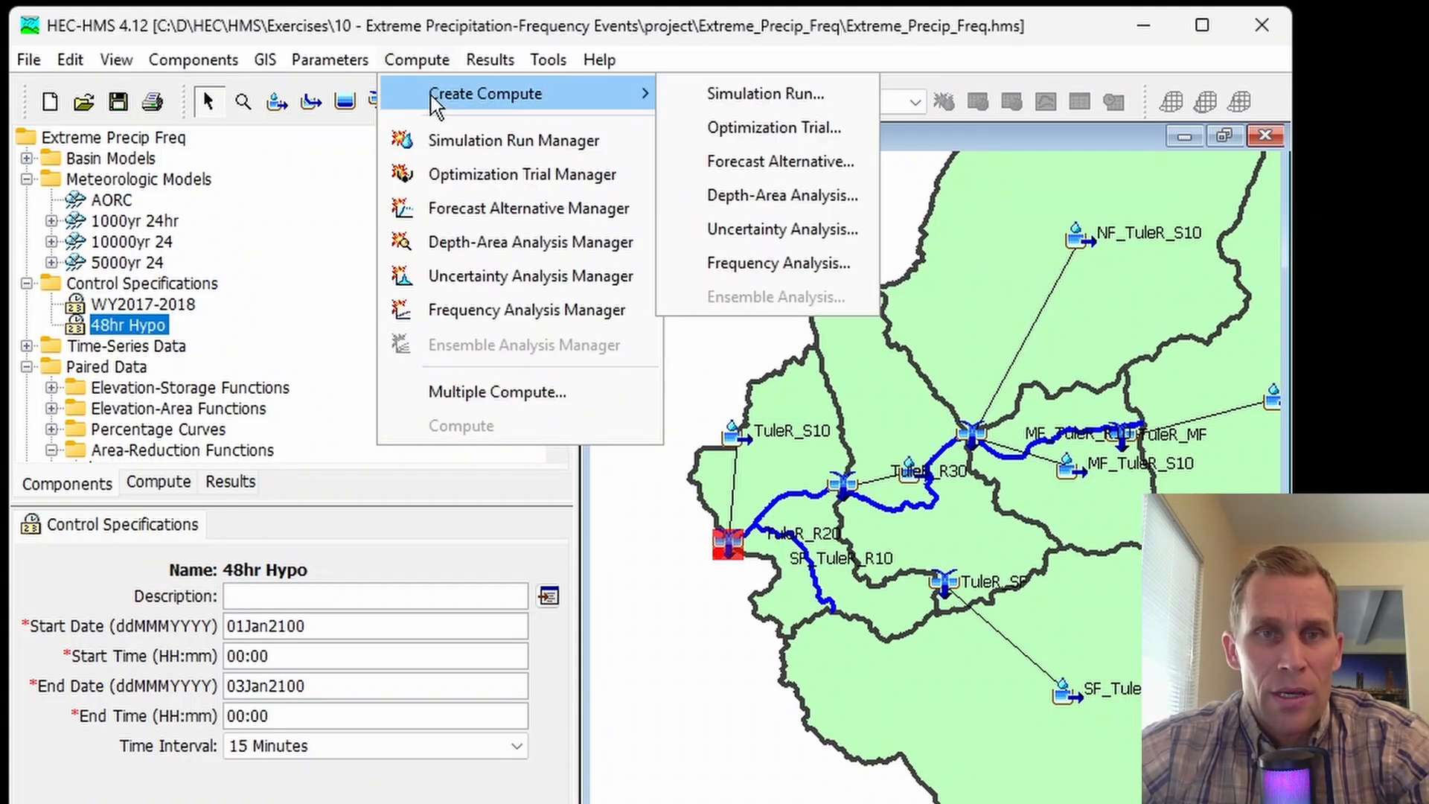
left_click(743, 94)
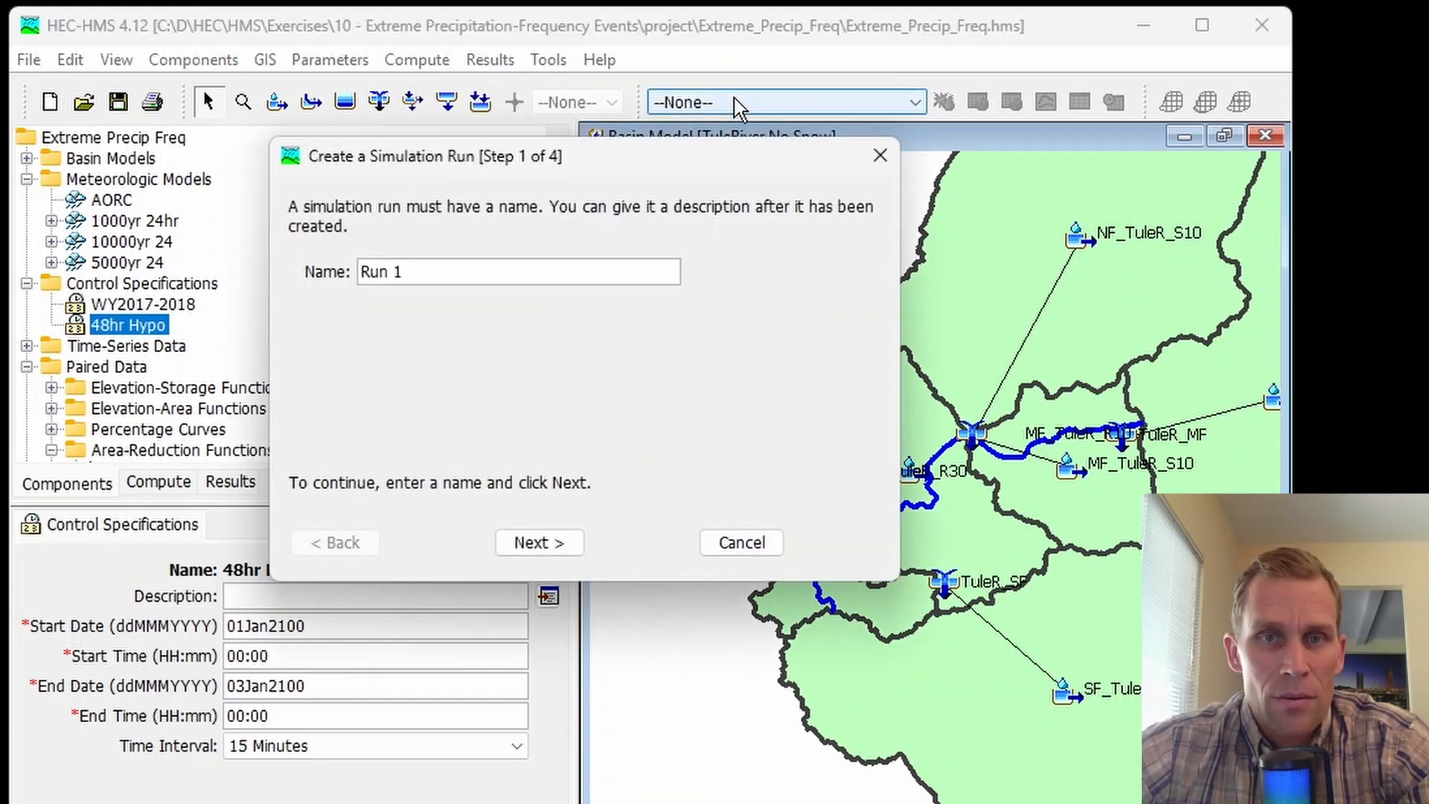
left_click(881, 153)
Begin a new simulation run from the Simulation Run Manager and name it 1000yr 24hr
left_click(414, 62)
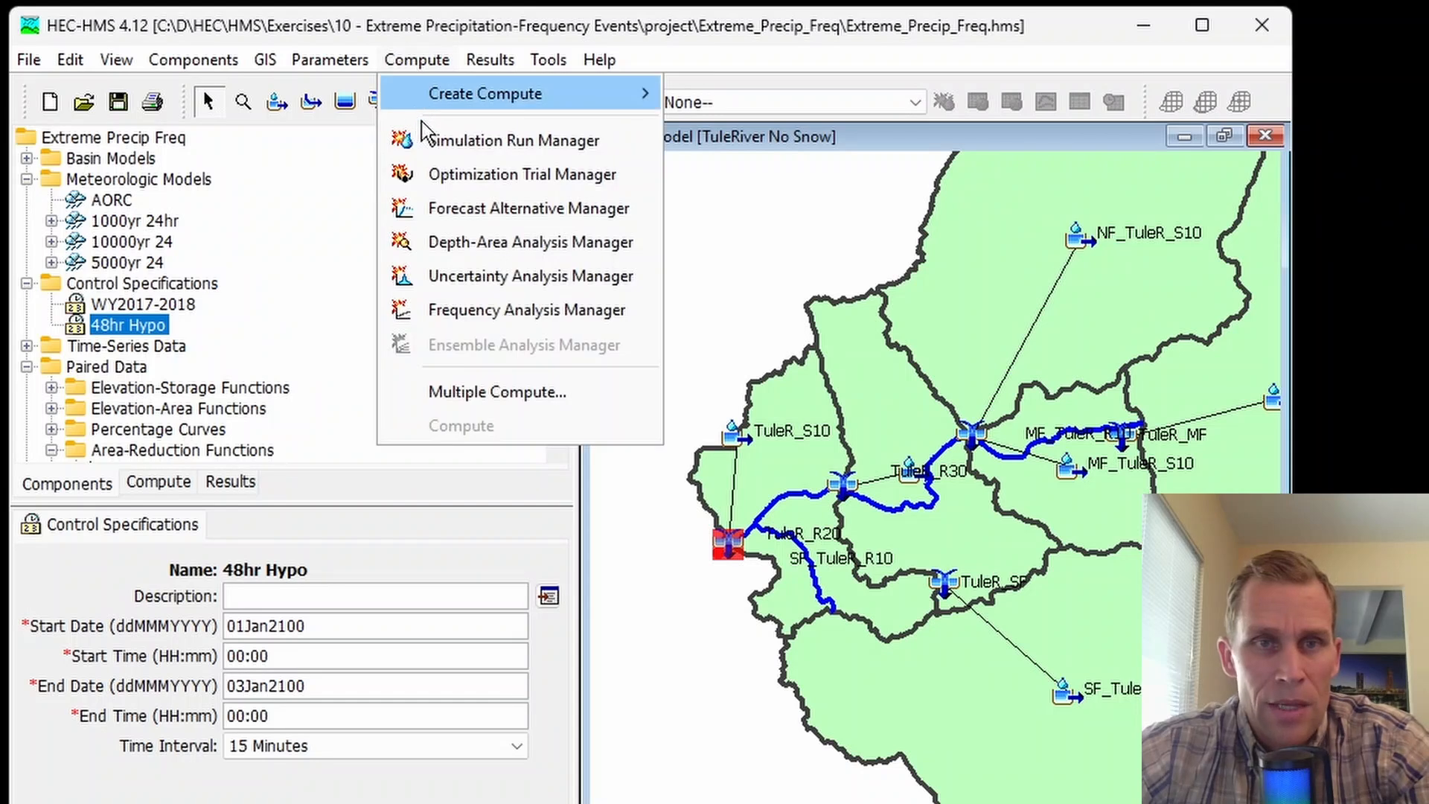
left_click(454, 145)
mouse_move(462, 199)
left_mouse_down()
mouse_move(476, 232)
mouse_move(465, 190)
left_mouse_up()
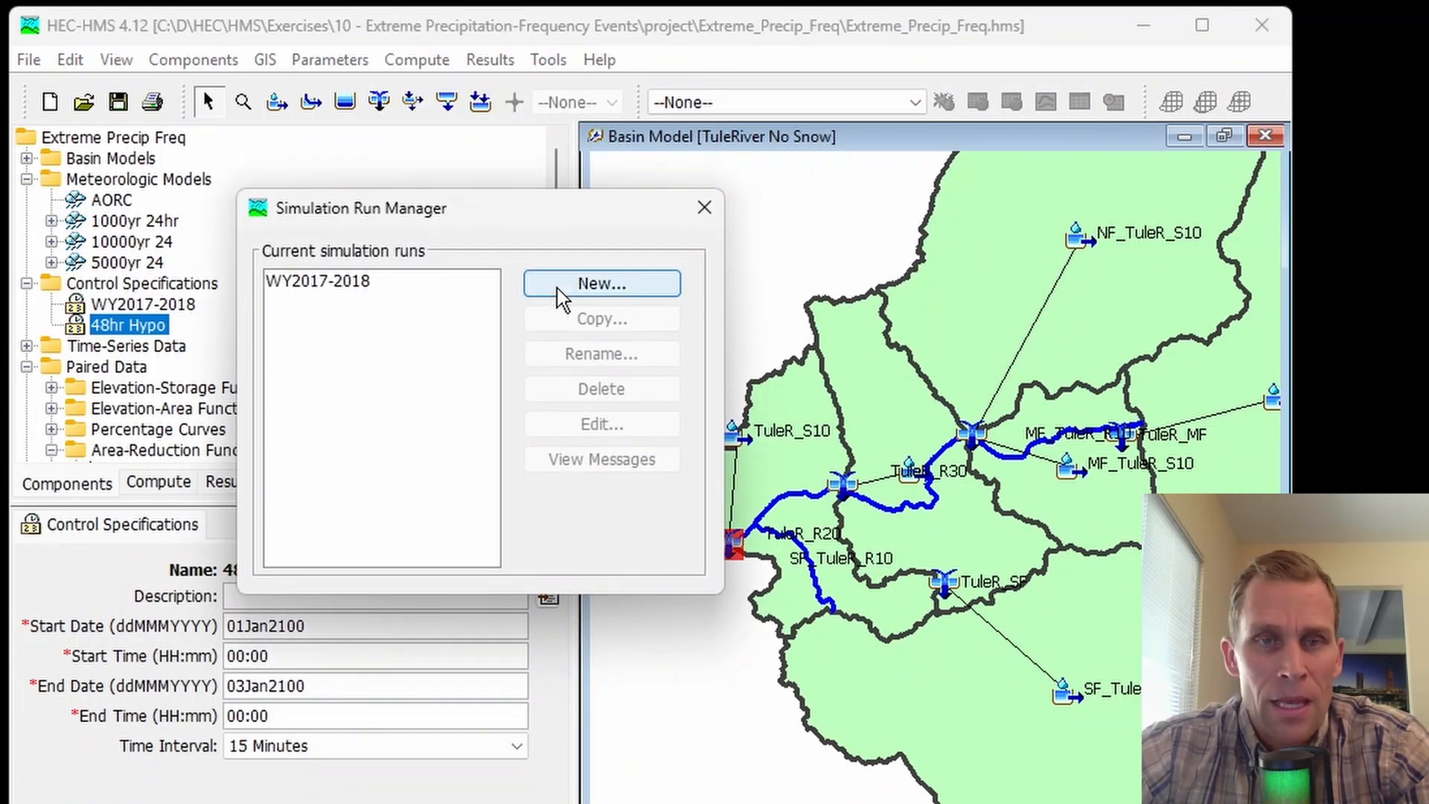
left_click(603, 285)
left_click_drag(606, 322, 447, 321)
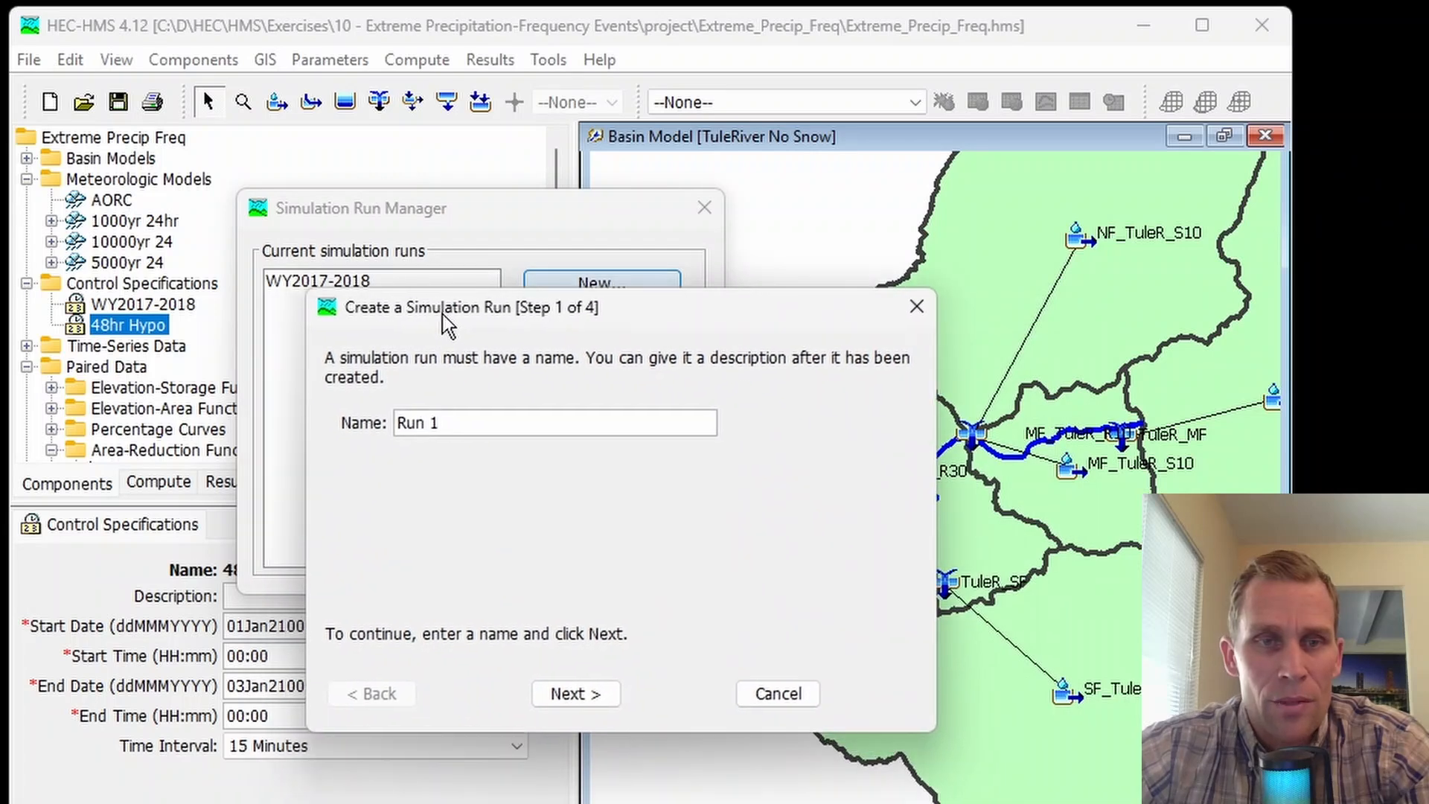
left_click_drag(462, 414, 391, 424)
type("1000yr 24hr")
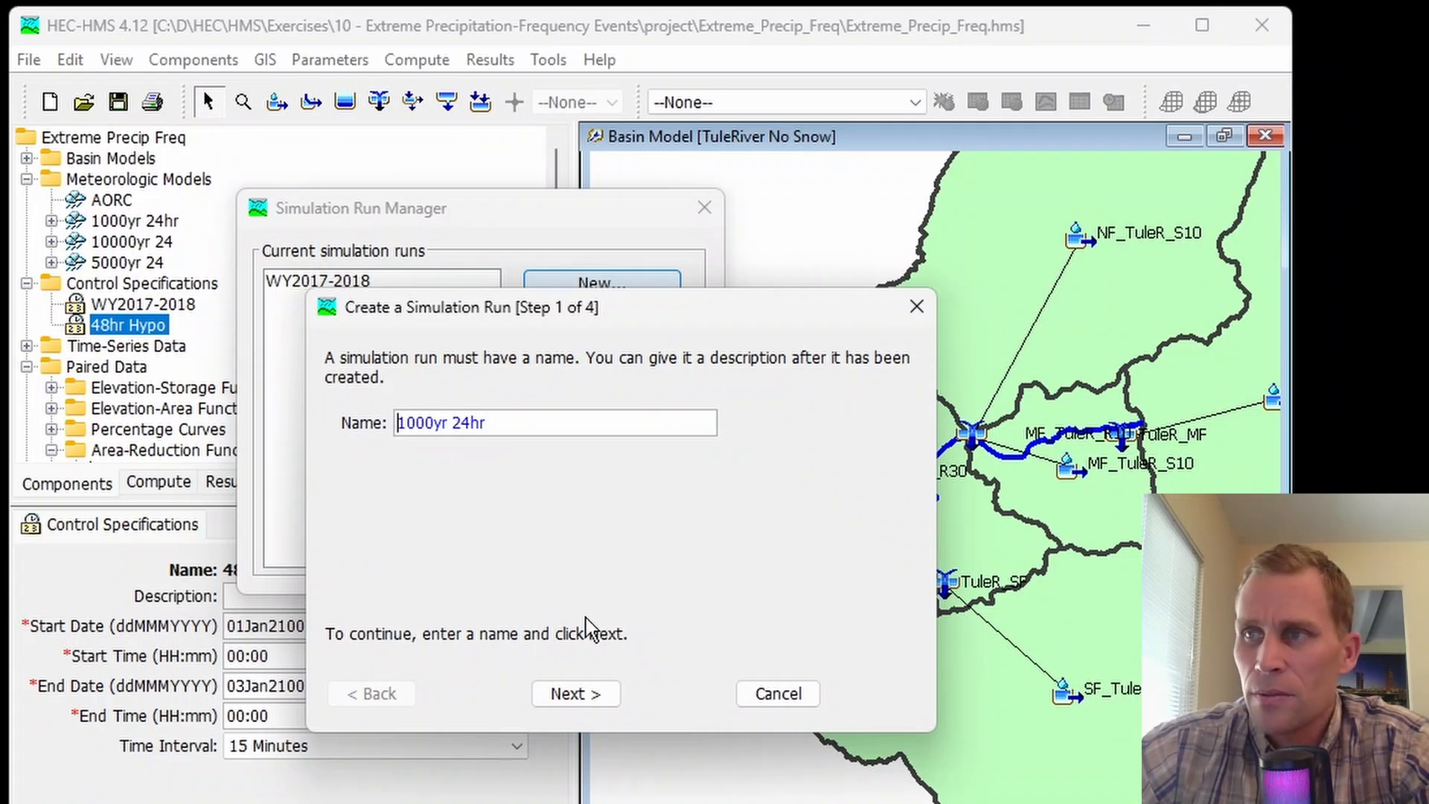
left_click(584, 692)
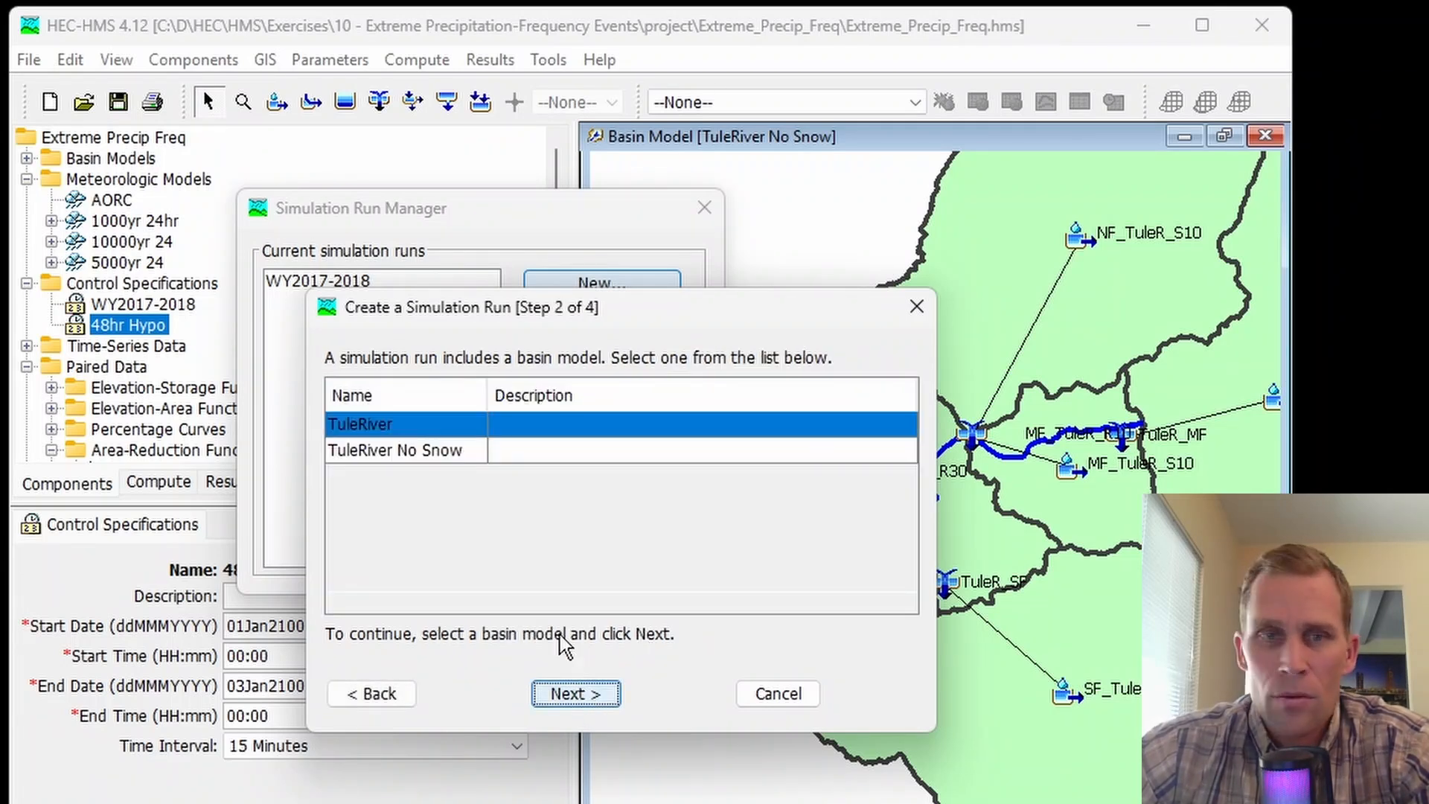
Assign the TuleRiver No Snow basin model and the 1000yr 24hr meteorologic model to the new simulation run
left_click(406, 457)
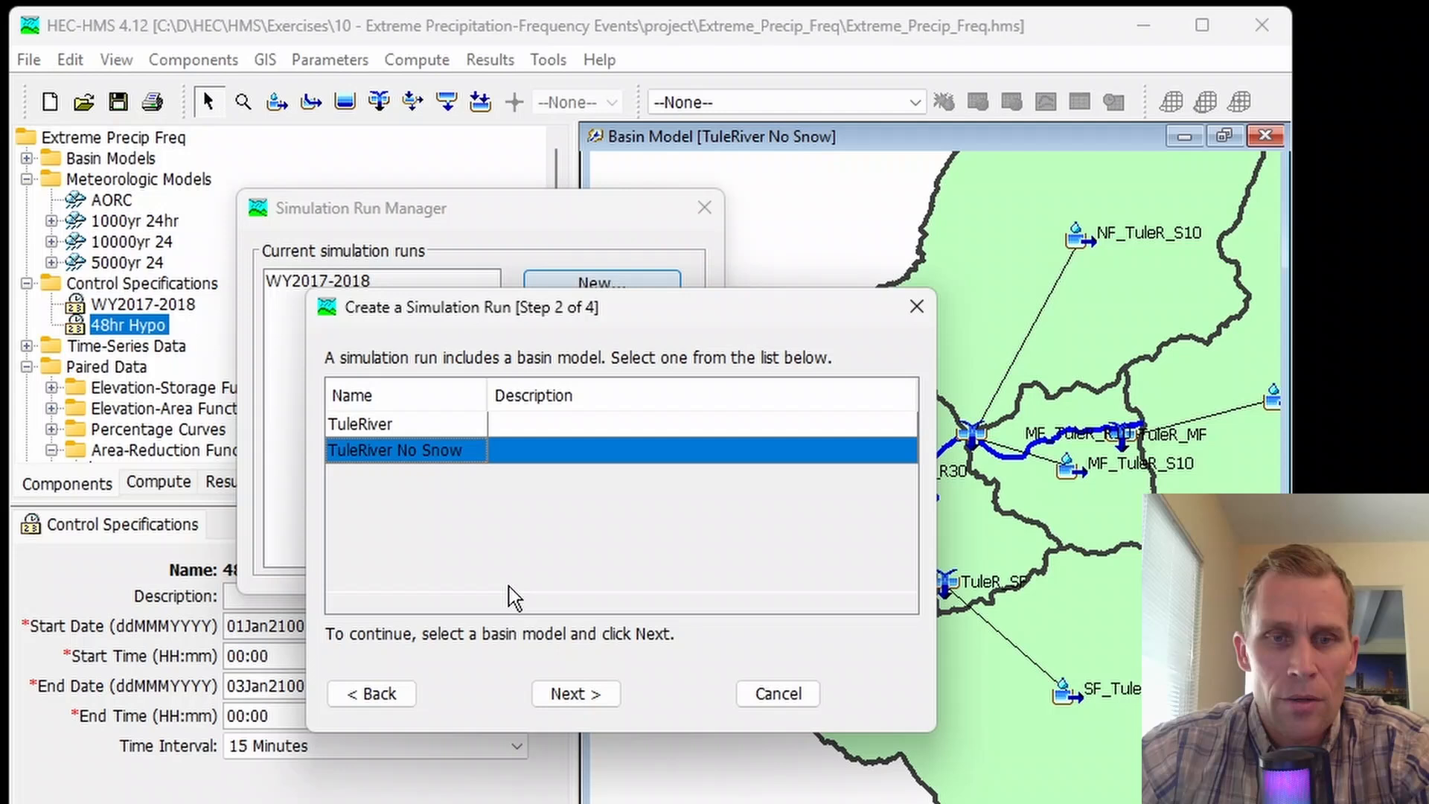
left_click(560, 696)
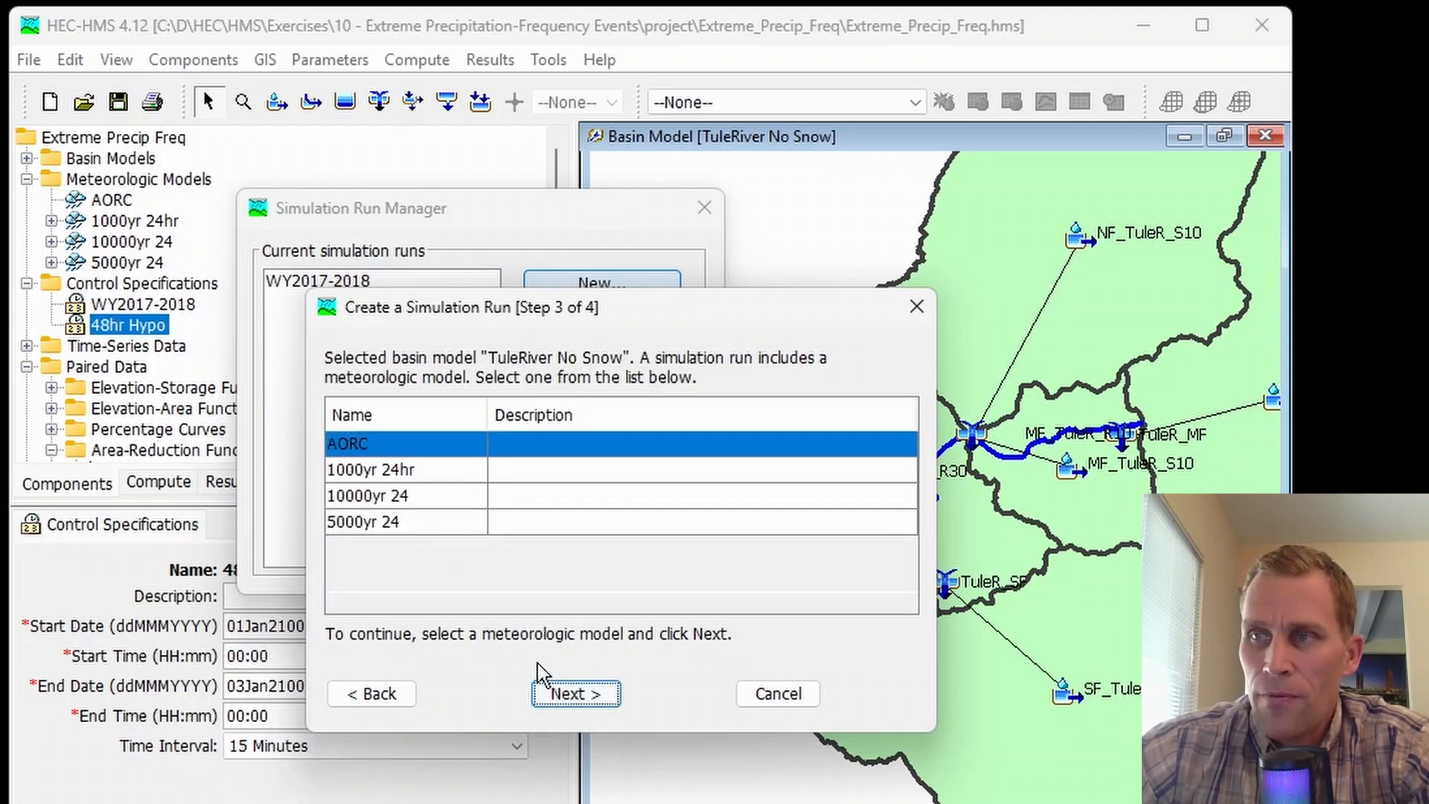
left_click(376, 495)
left_click(373, 470)
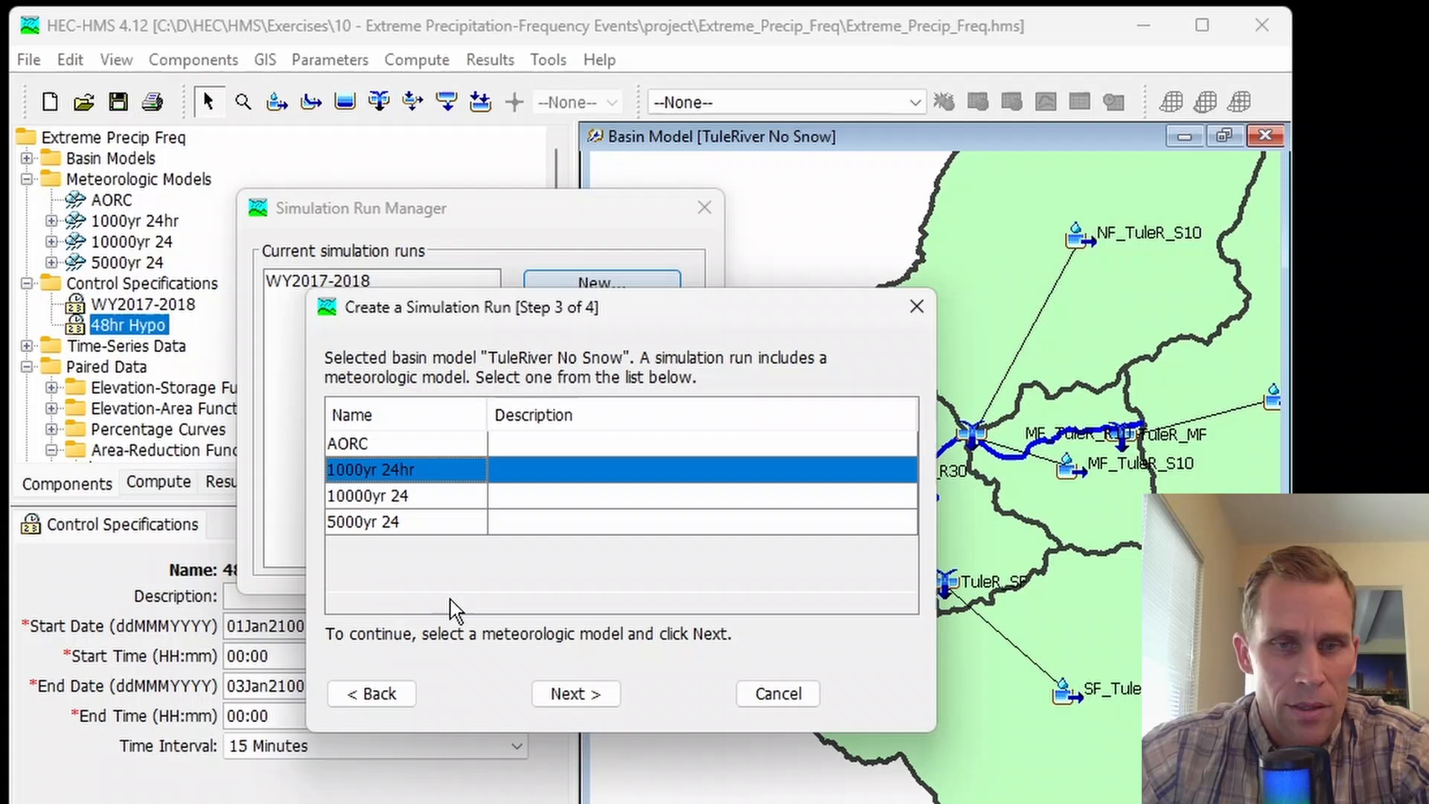
left_click(572, 698)
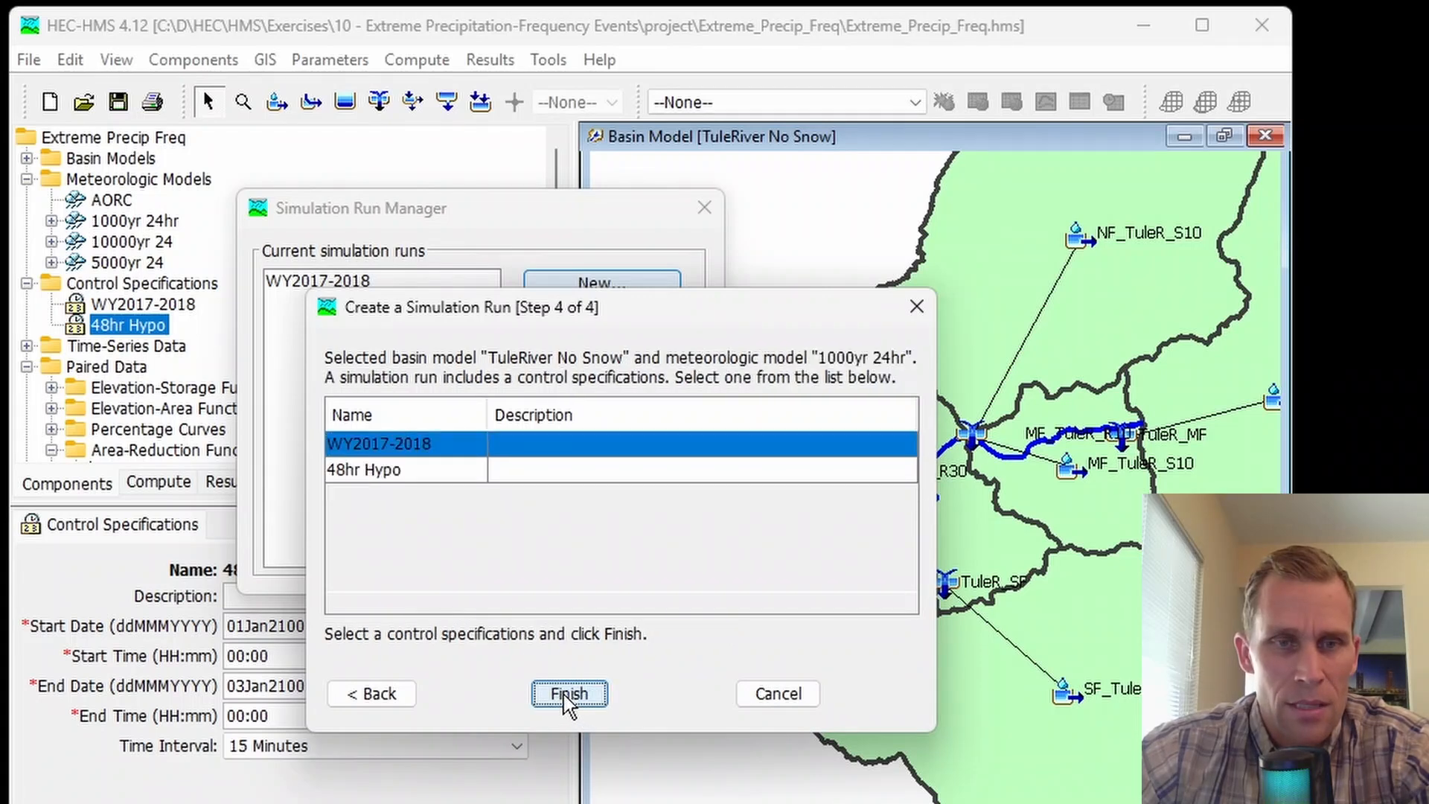
Assign the 48hr Hypo control specifications to the new simulation run, finish creating it and close the Simulation Run Manager
left_click(374, 471)
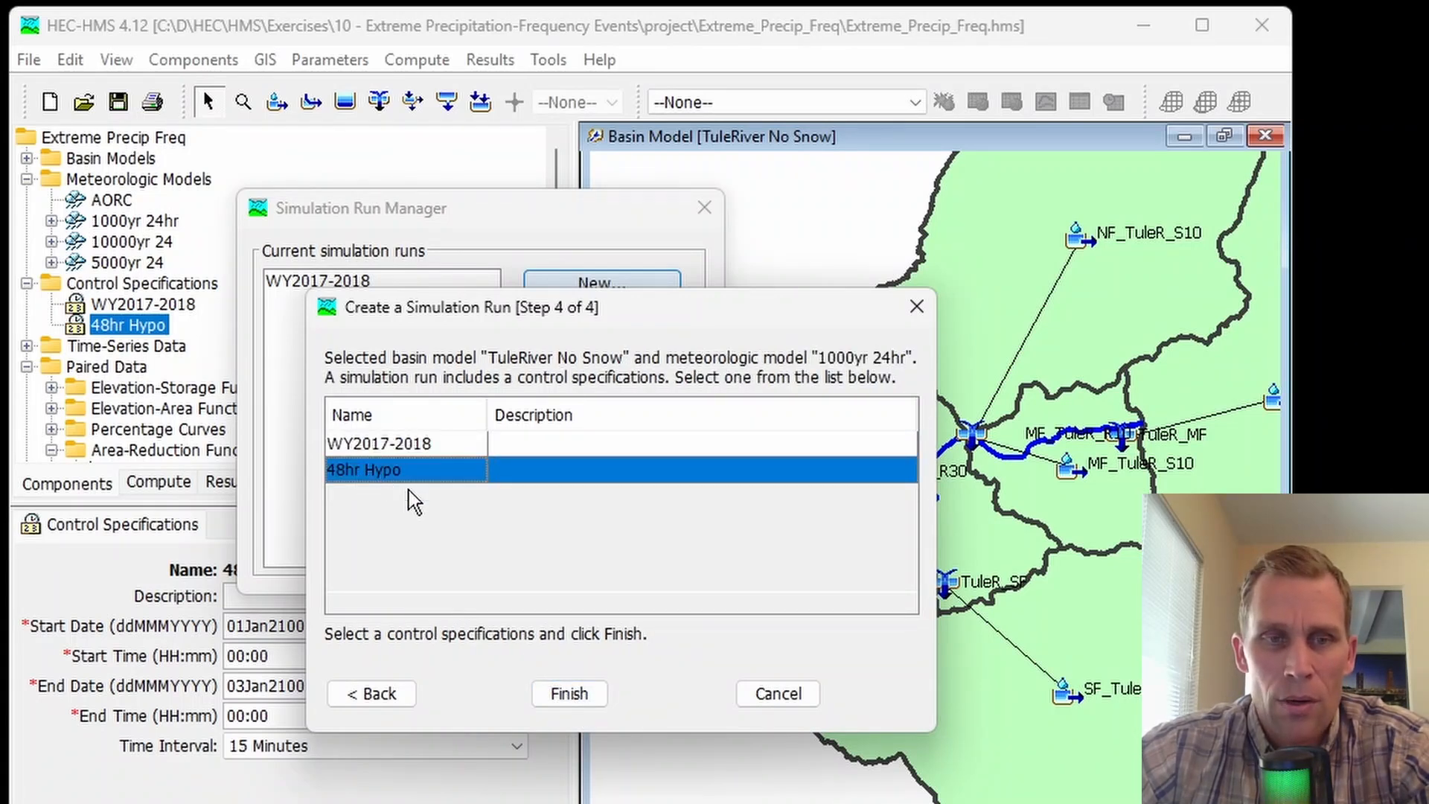
left_click(567, 694)
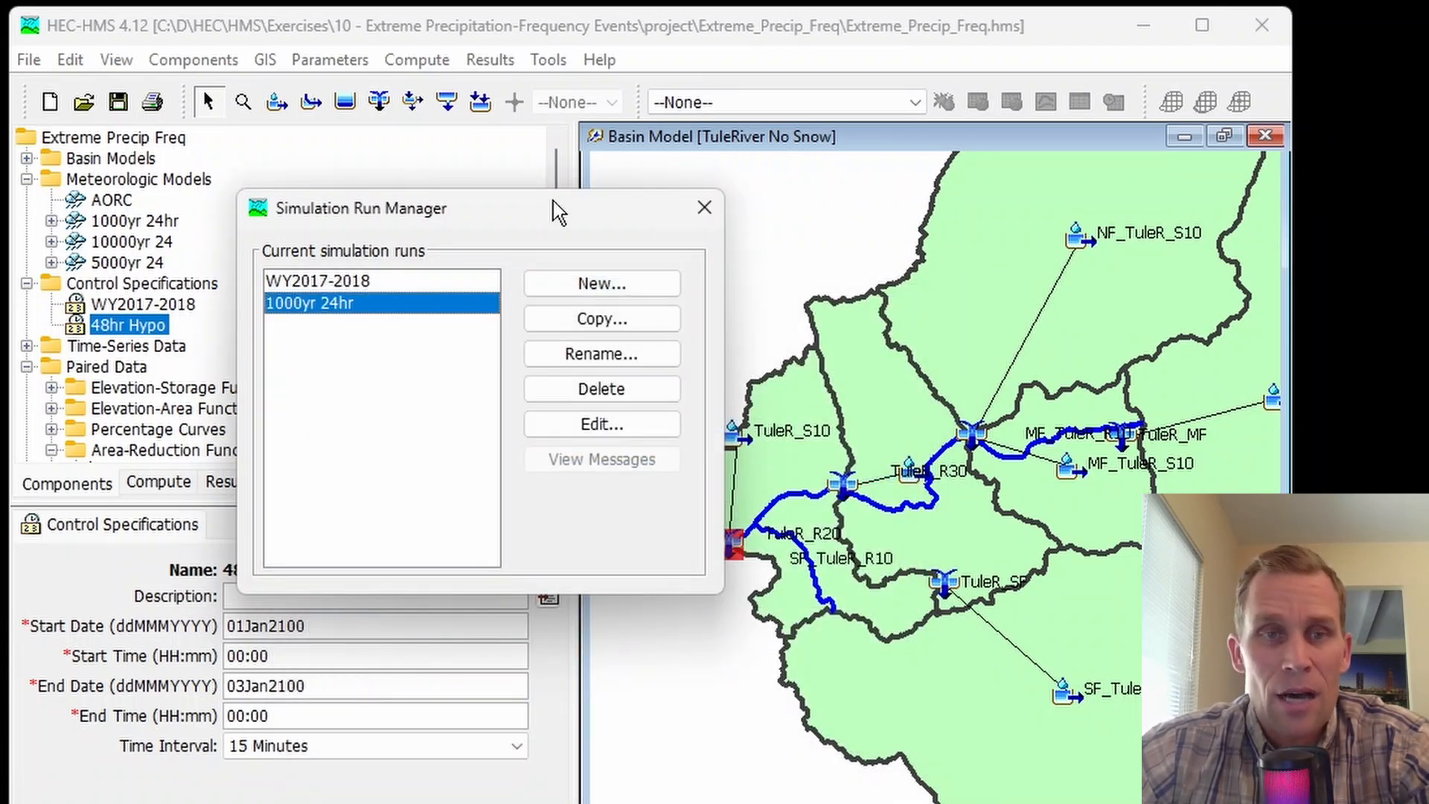
left_click_drag(558, 213, 565, 215)
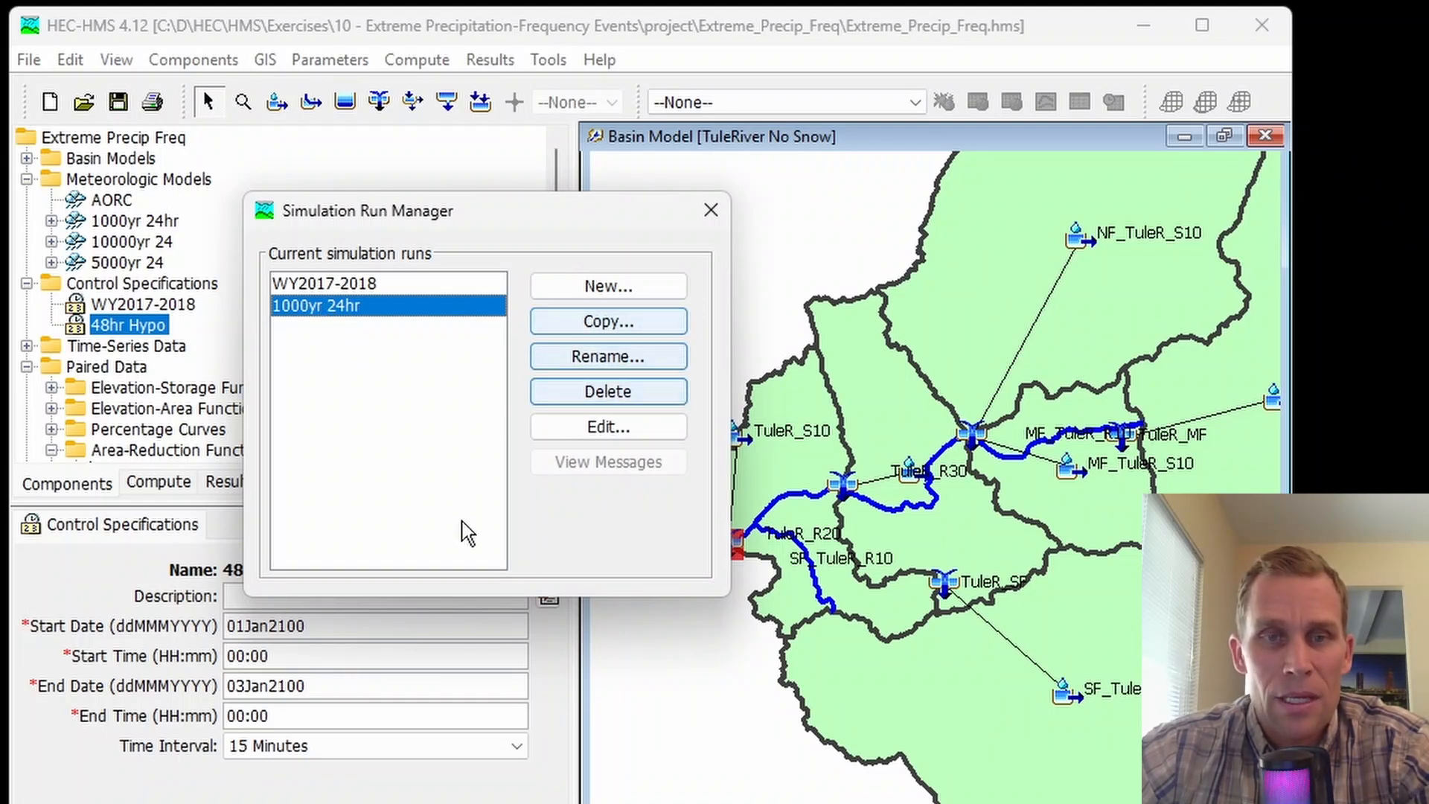
left_click(710, 212)
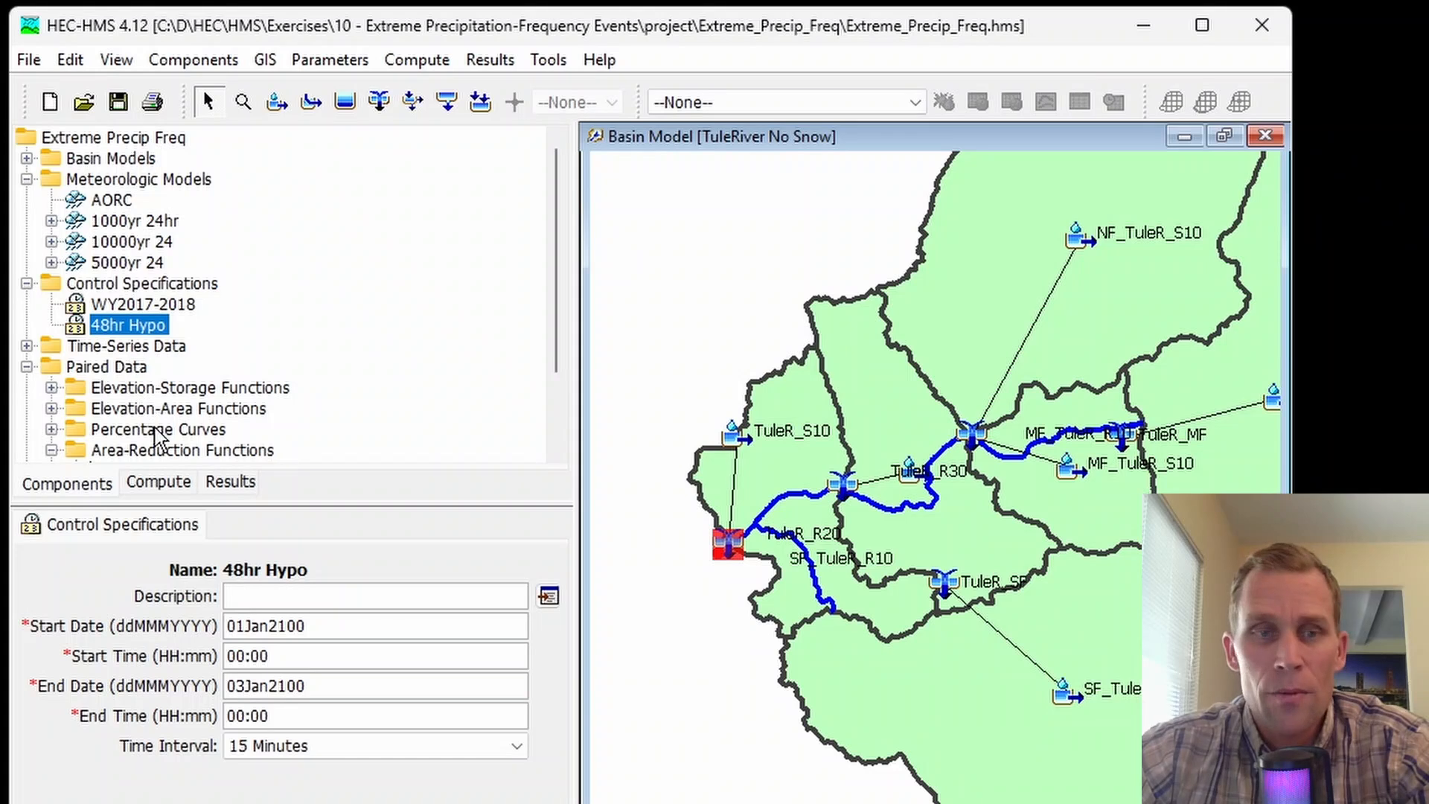
Create a copy of the 1000yr 24hr simulation run named 5000yr 24hr
left_click(158, 484)
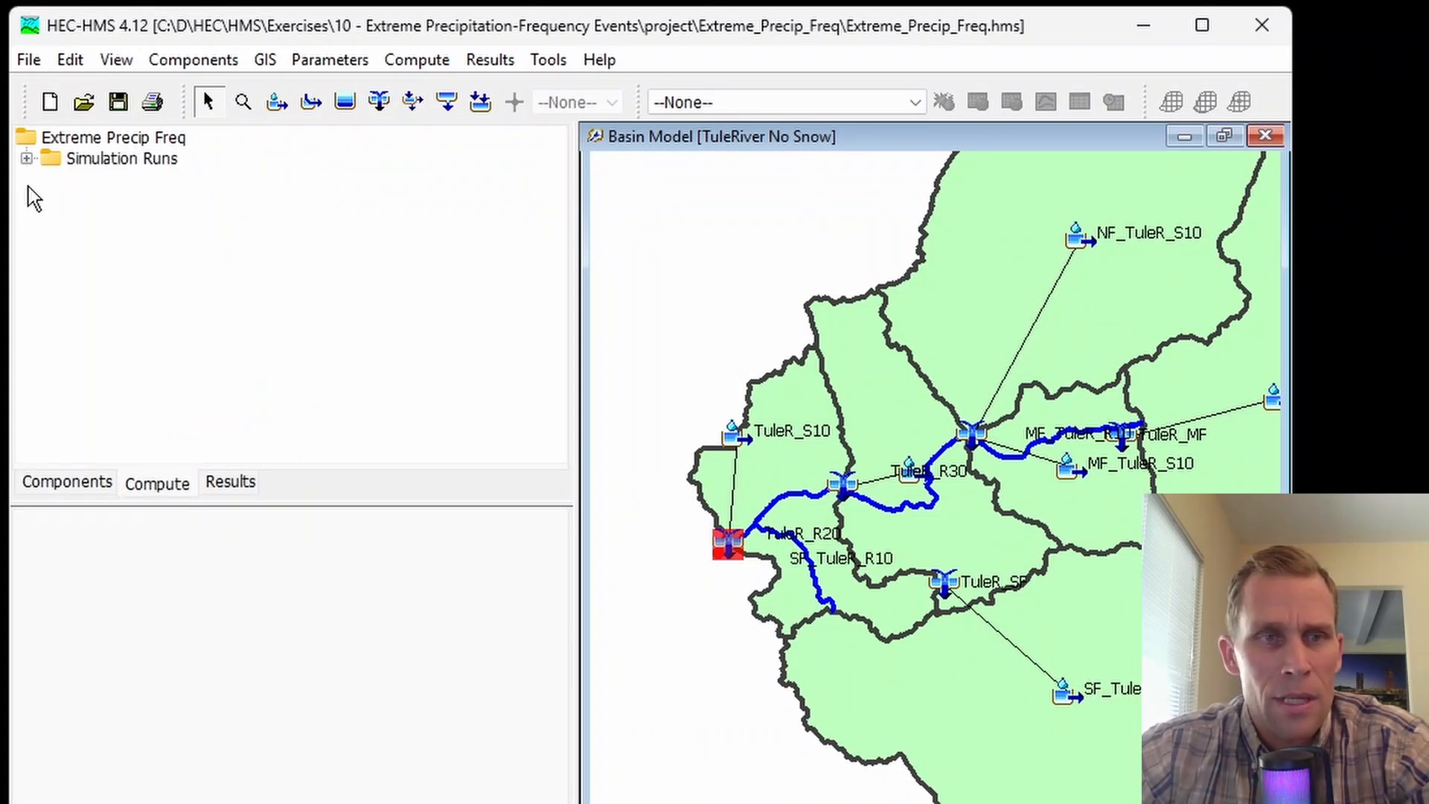
left_click(27, 159)
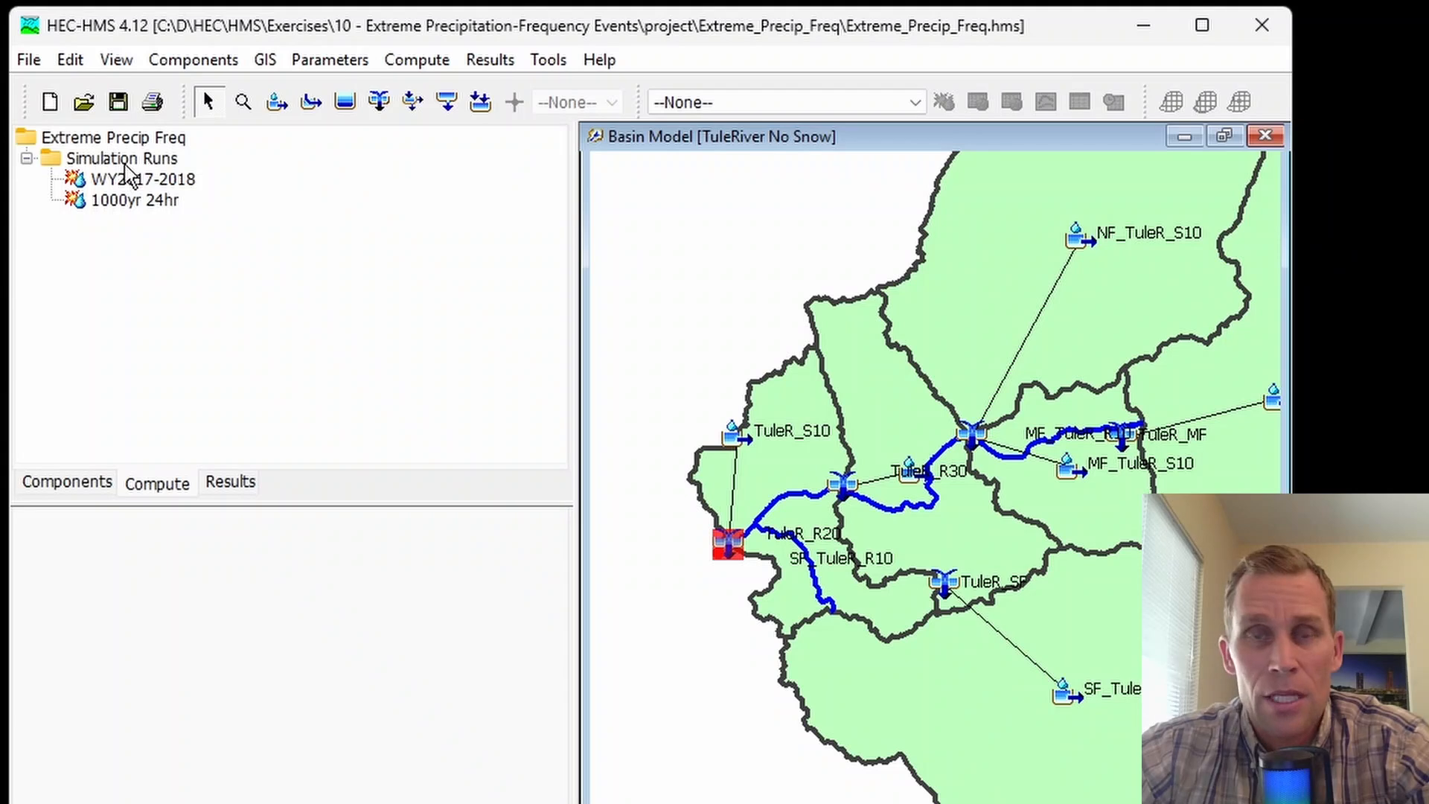
left_click(123, 205)
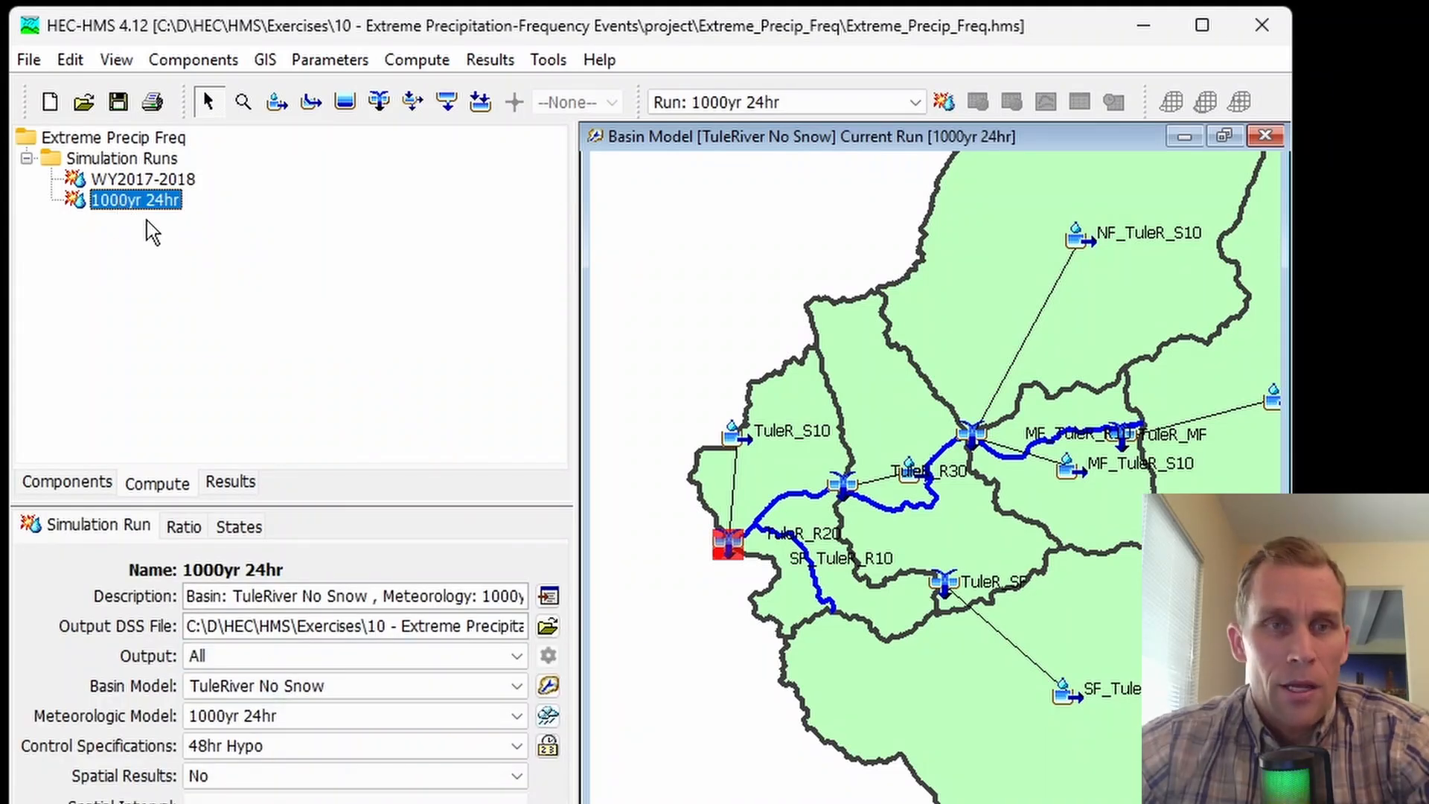
right_click(131, 207)
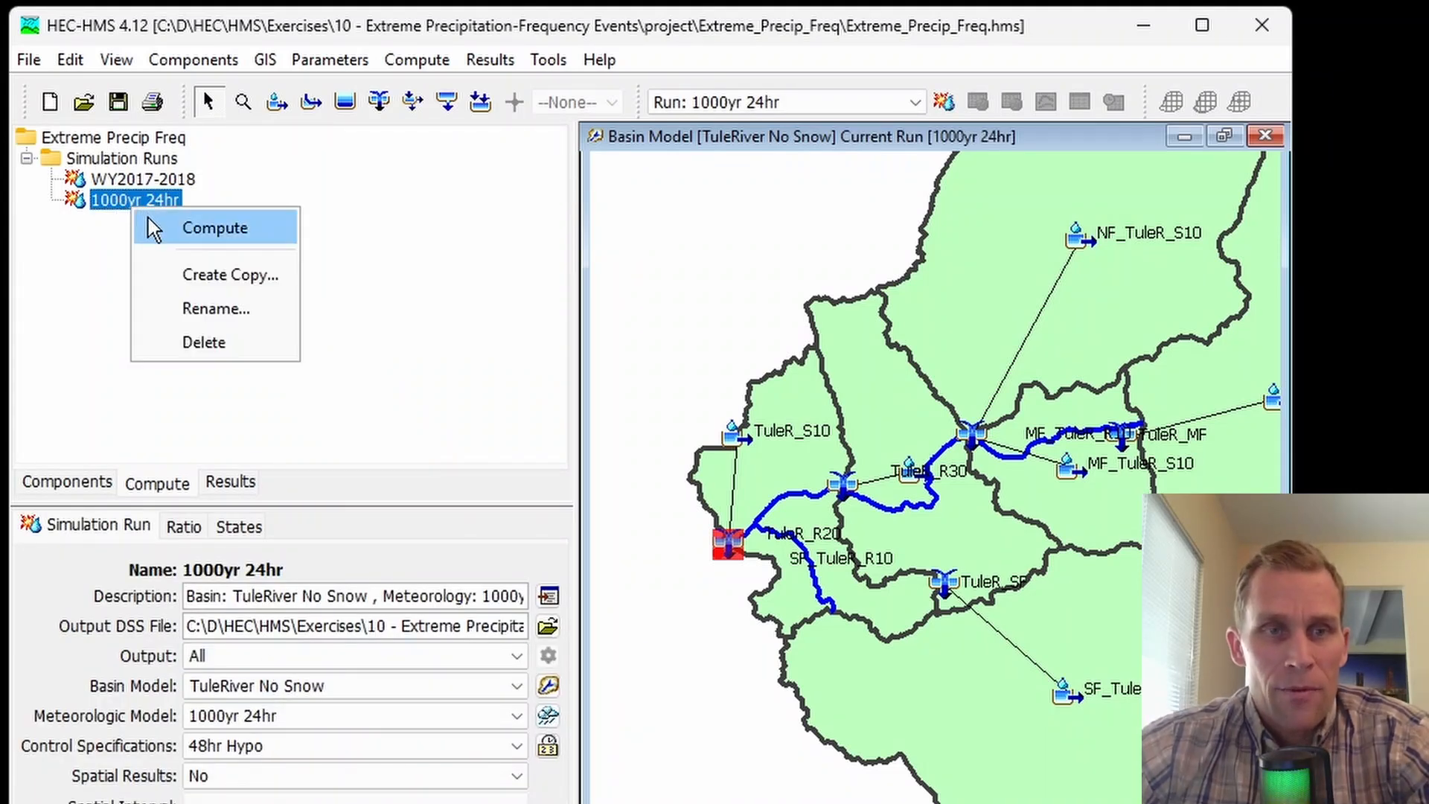
left_click(221, 275)
type("5000yr 24hr")
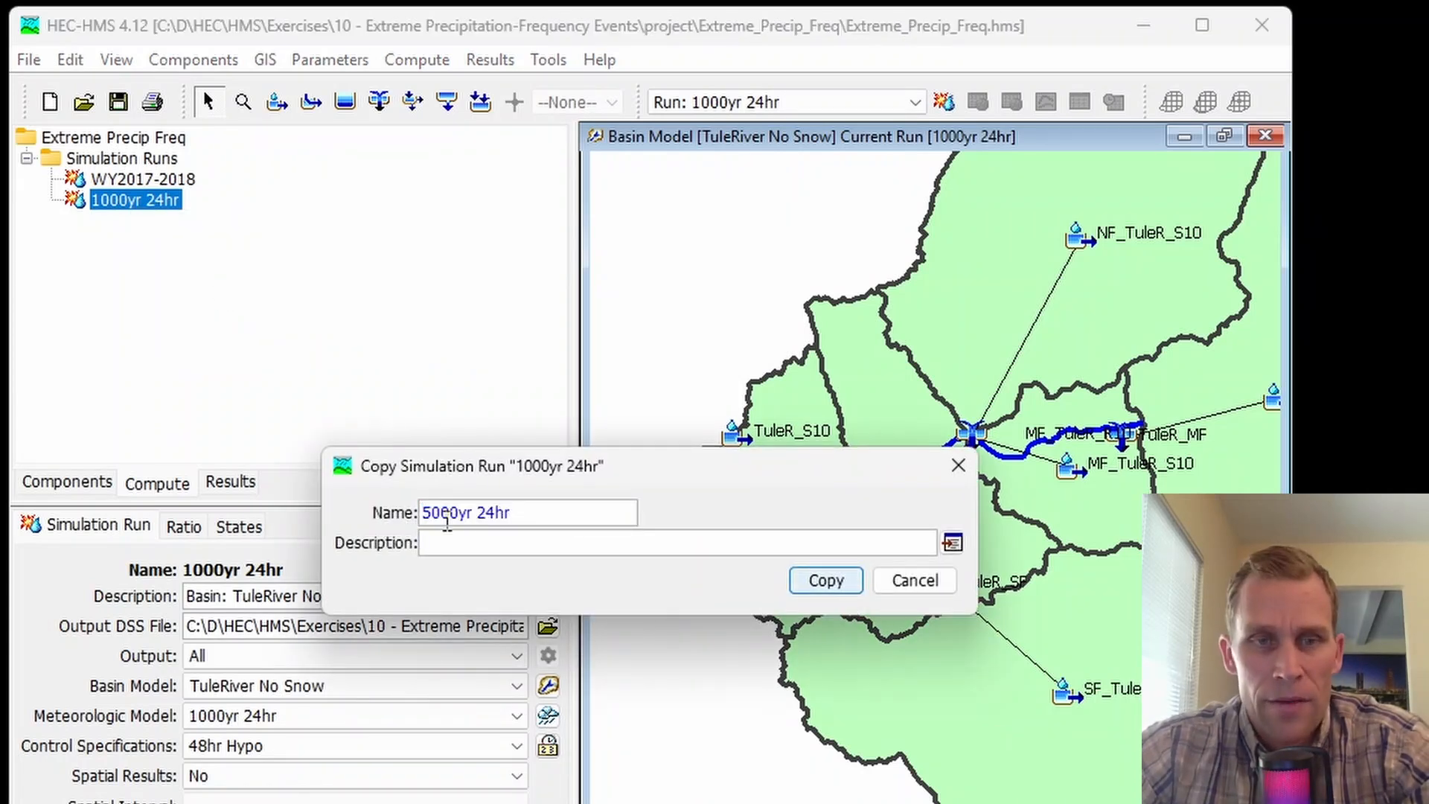
left_click(825, 580)
Copy the 1000yr 24hr simulation run again, naming the copy 10000yr 24hr
right_click(125, 199)
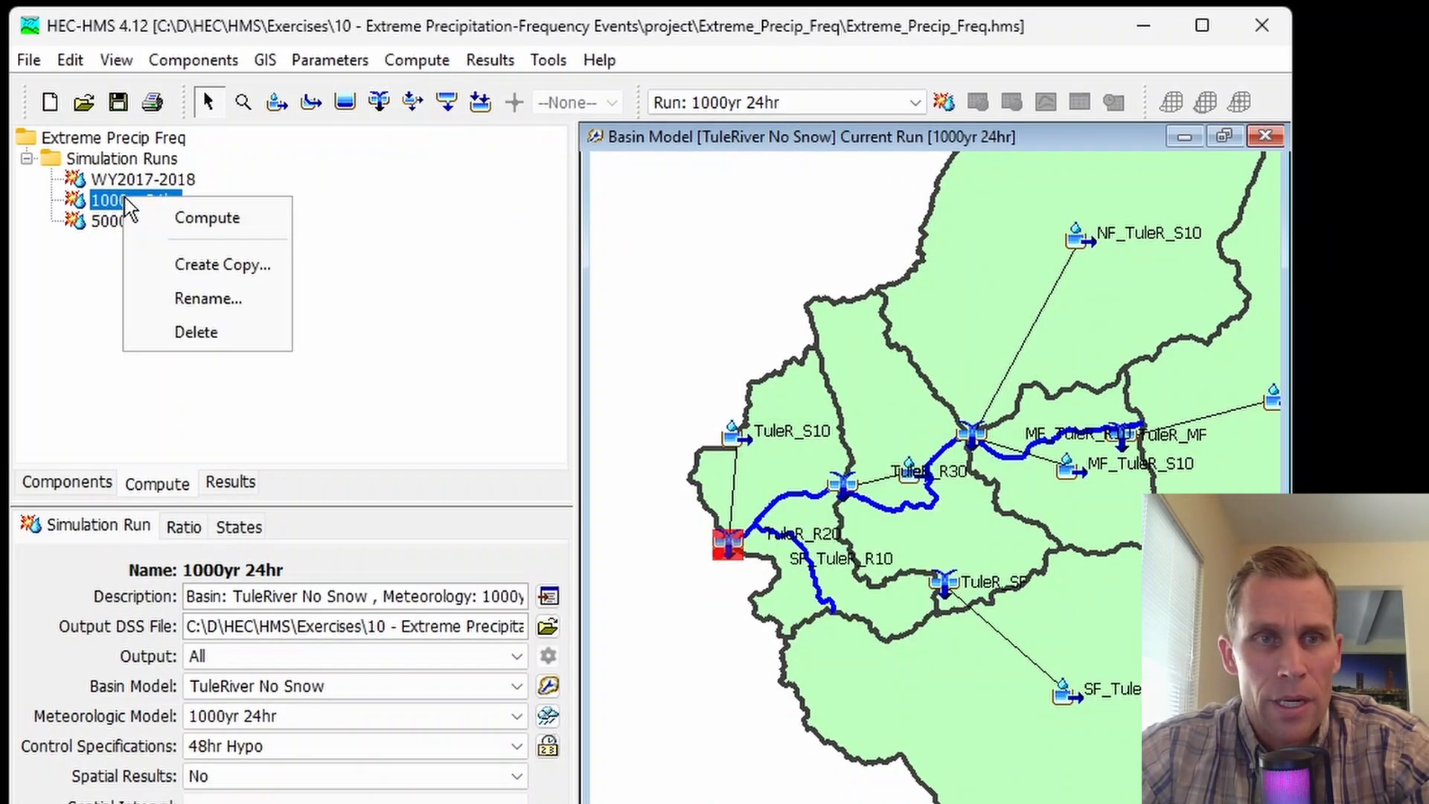
left_click(201, 261)
type("10000yr 24hr")
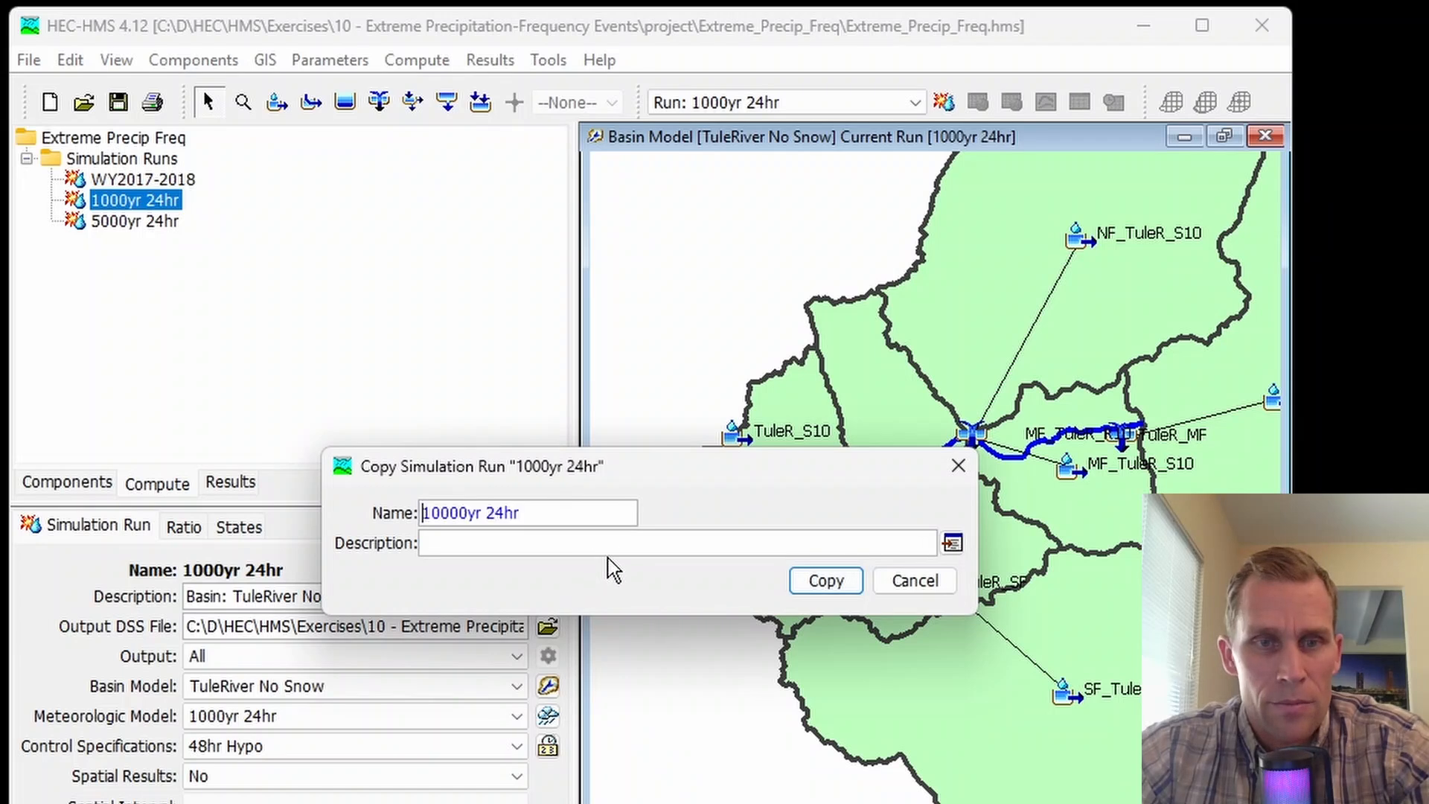
left_click(830, 576)
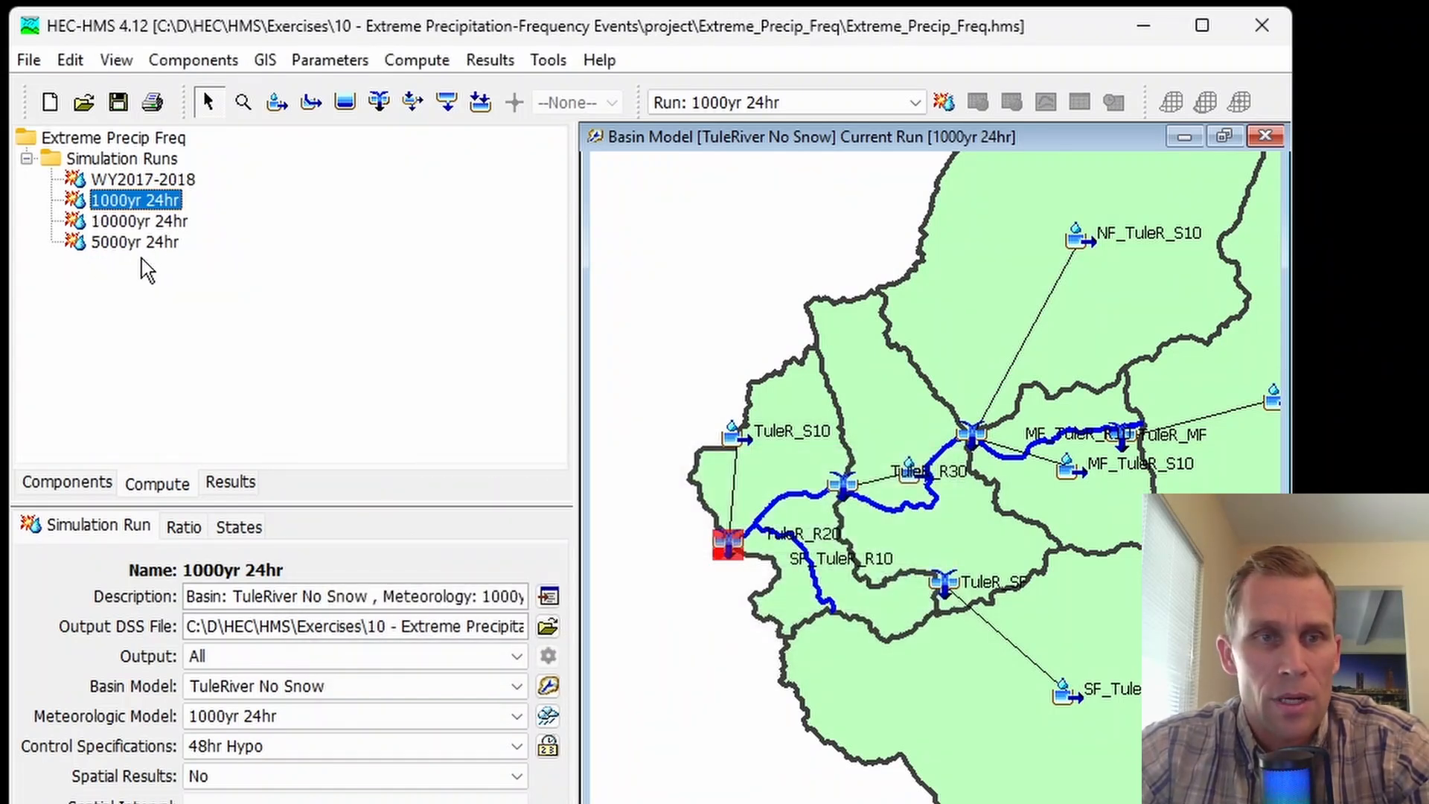
Open the meteorologic model choices for the 5000yr 24hr simulation run
left_click(126, 242)
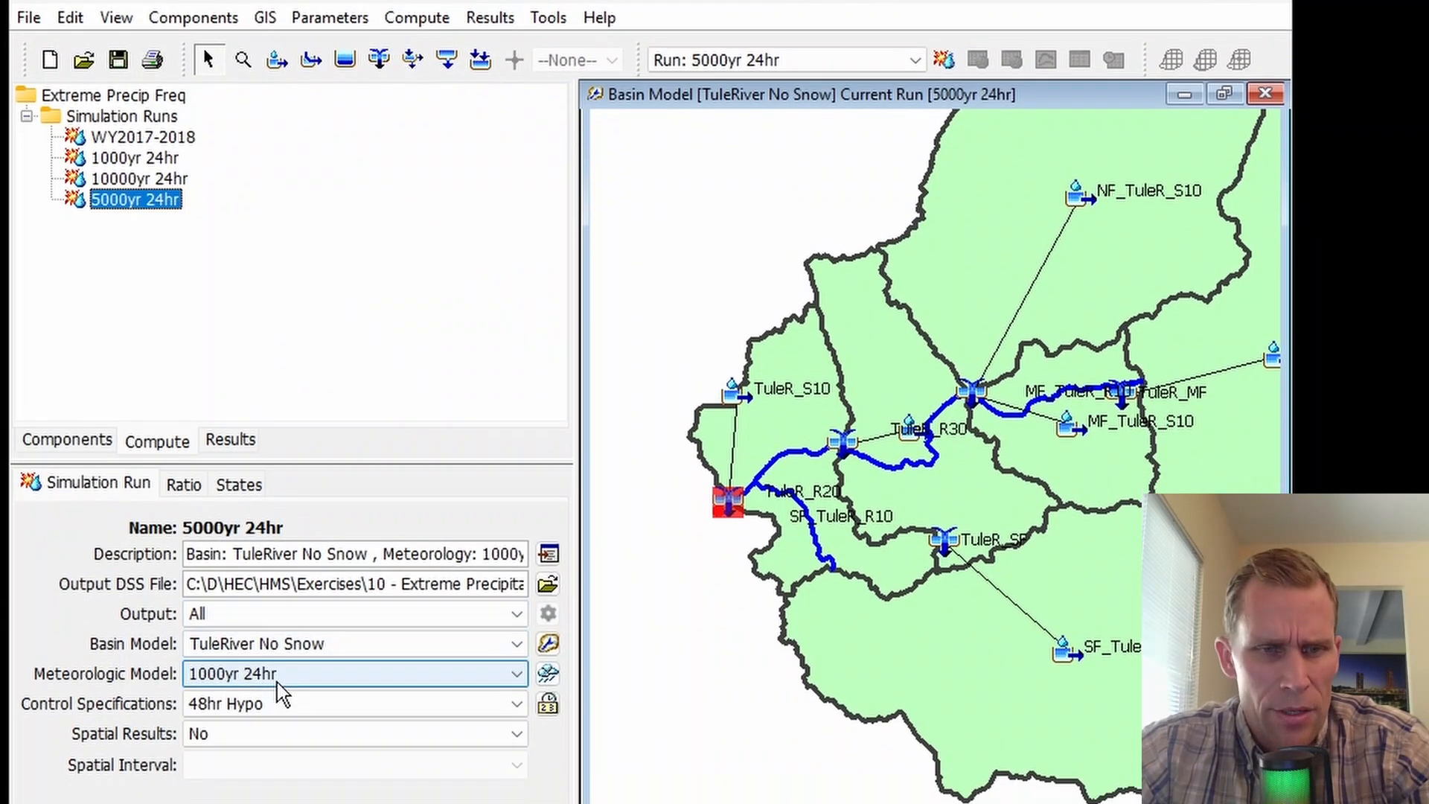
left_click(283, 706)
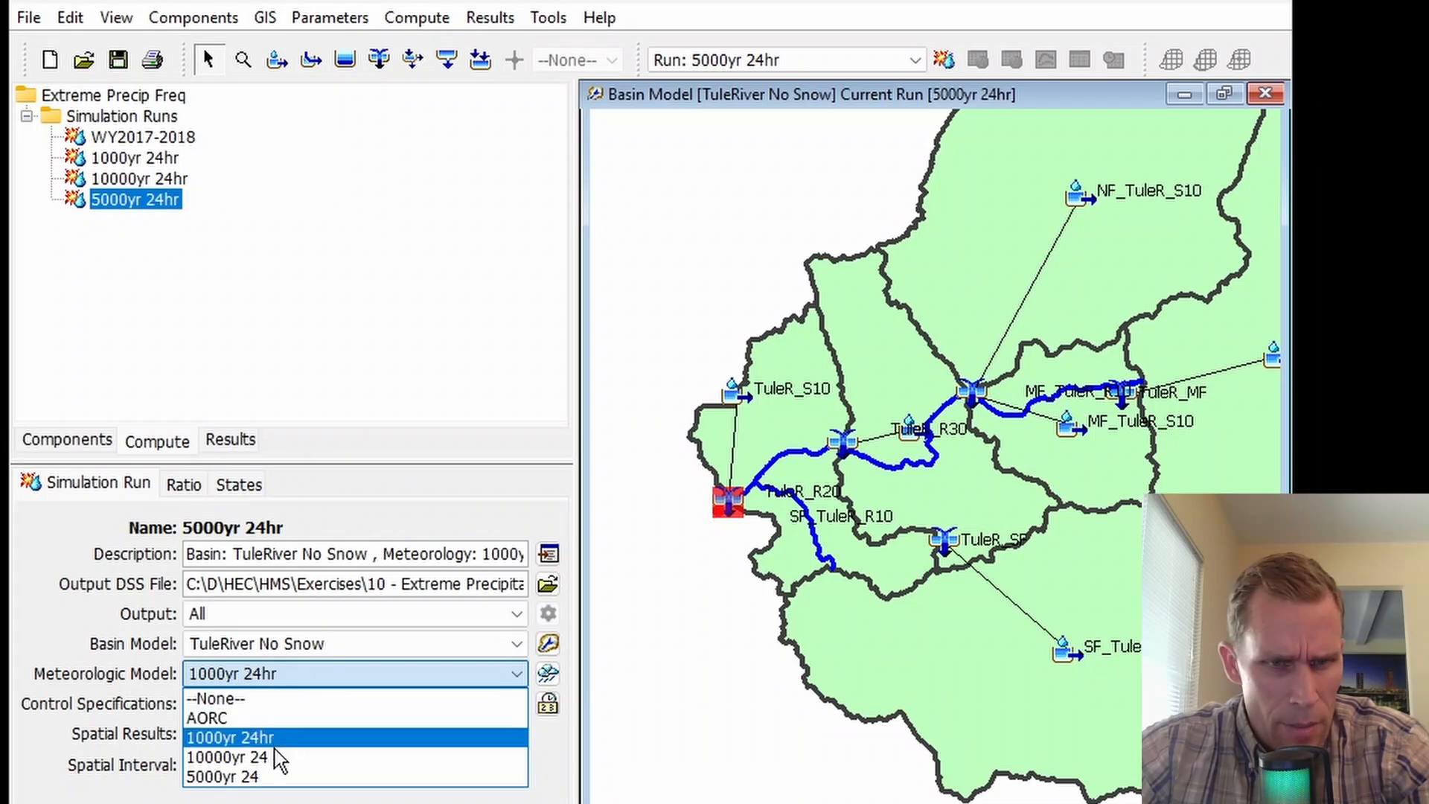
Assign meteorologic model 5000yr 24 to the 5000yr 24hr run and 10000yr 24 to the 10000yr 24hr run, saving the project
left_click(257, 776)
left_click(119, 61)
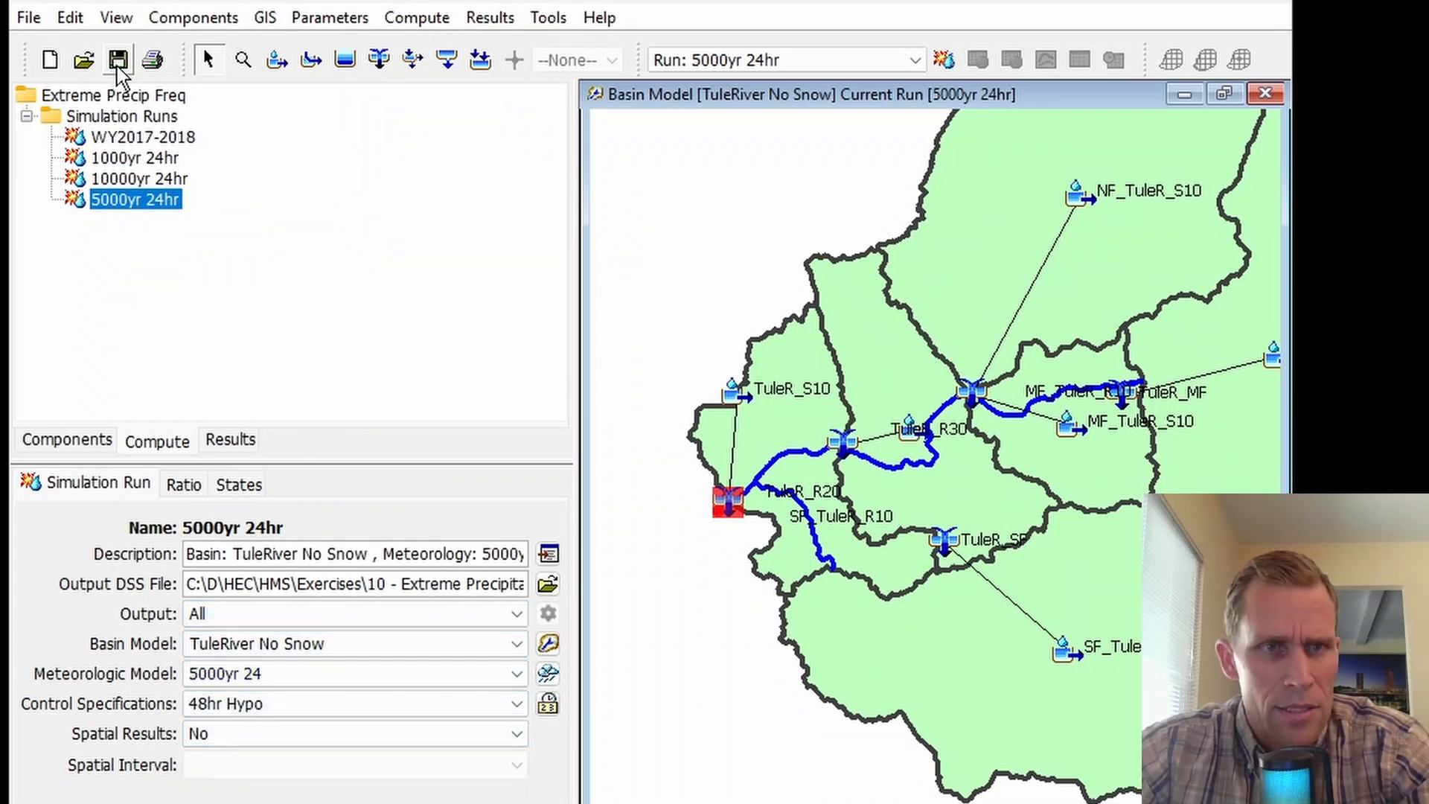
left_click(134, 183)
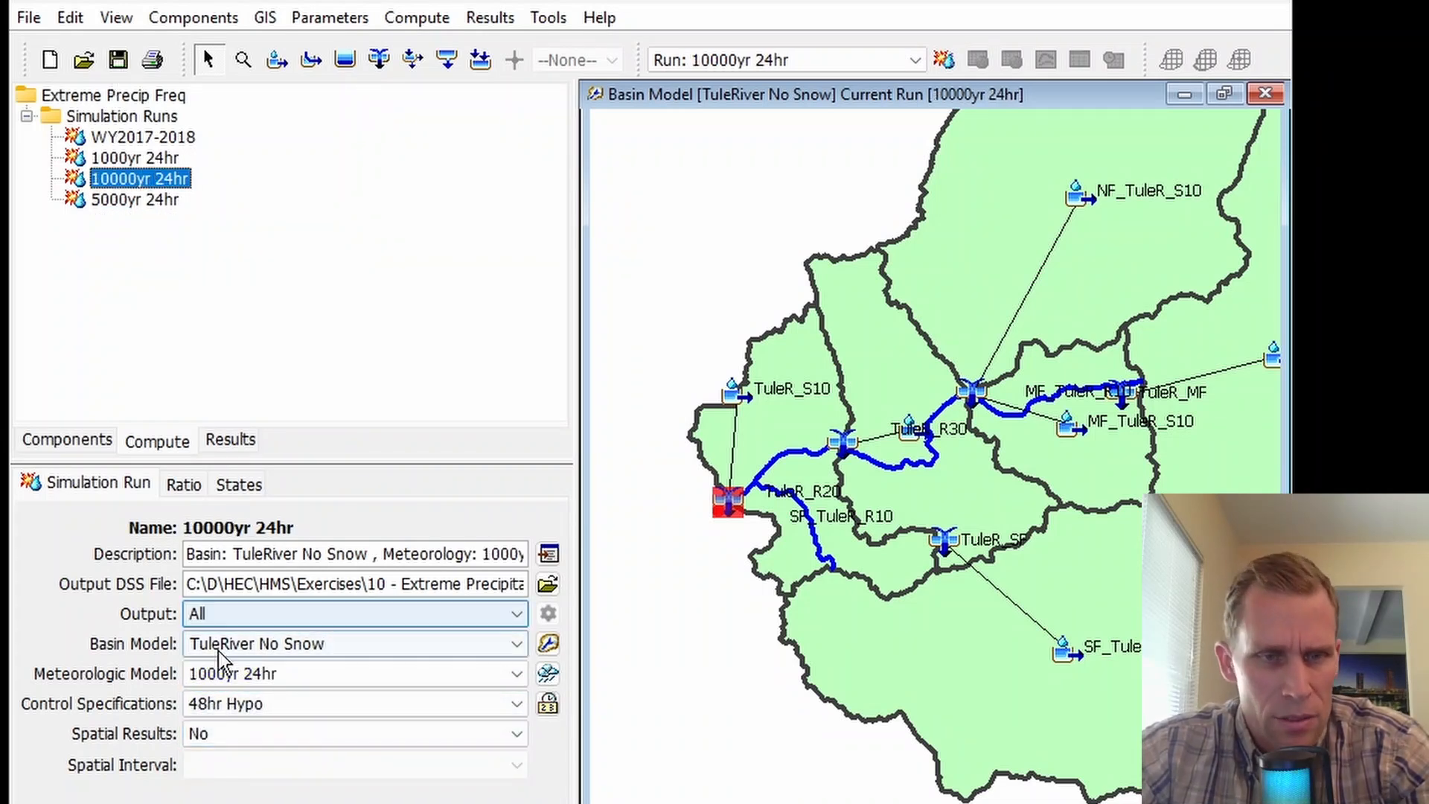
left_click(251, 674)
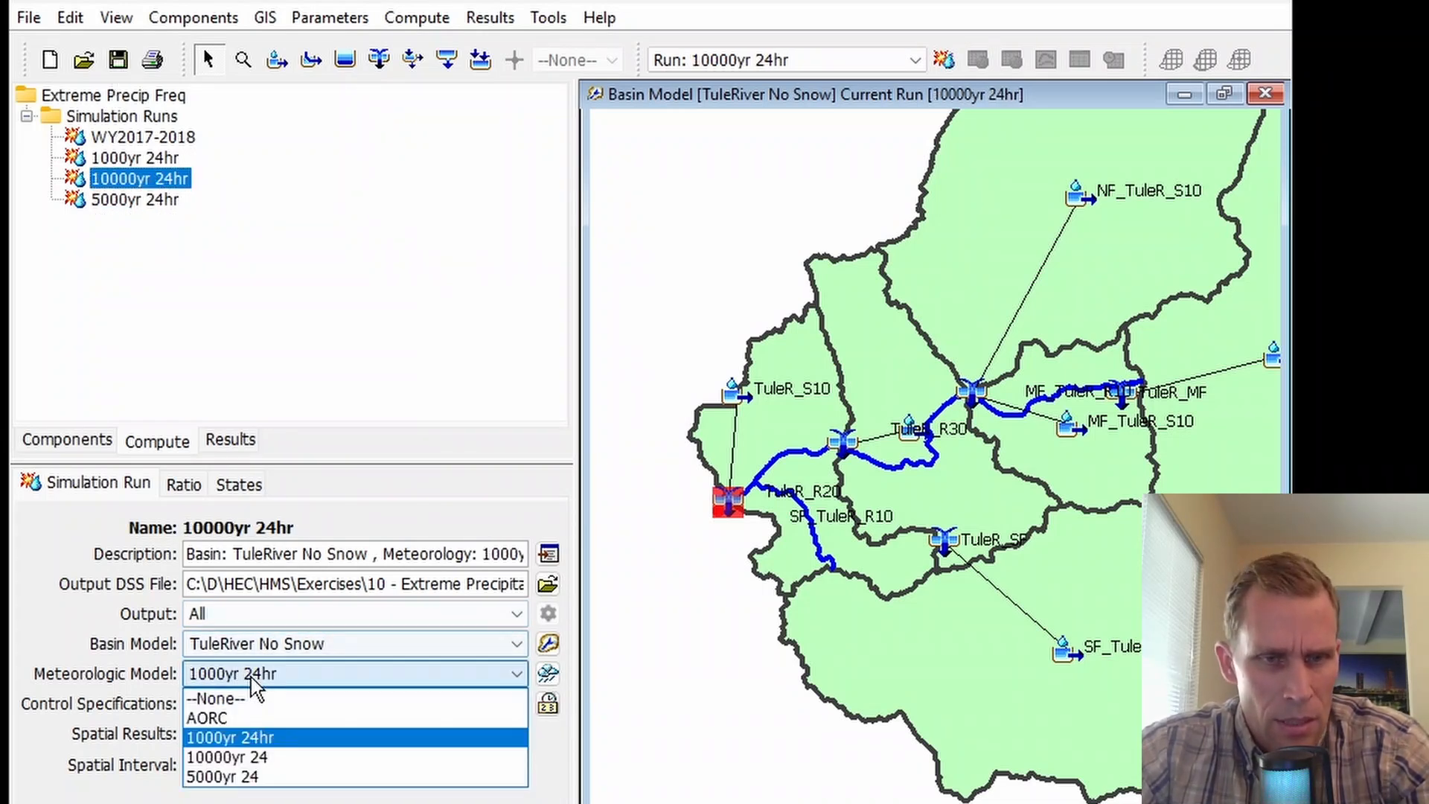
left_click(267, 757)
left_click(118, 61)
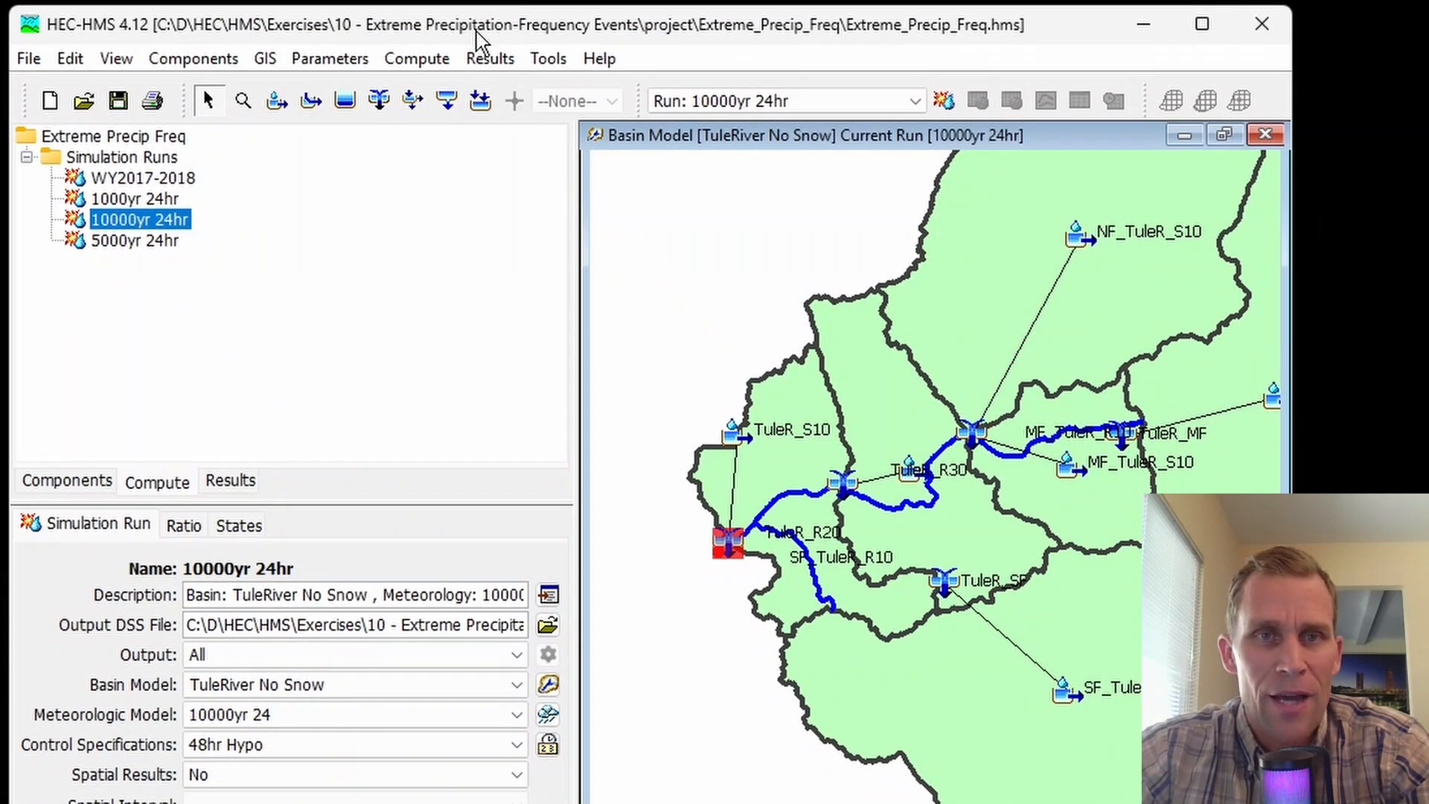
Run a multiple compute of the 1000yr 24hr, 10000yr 24hr and 5000yr 24hr simulation runs and dismiss the progress windows
left_click(492, 49)
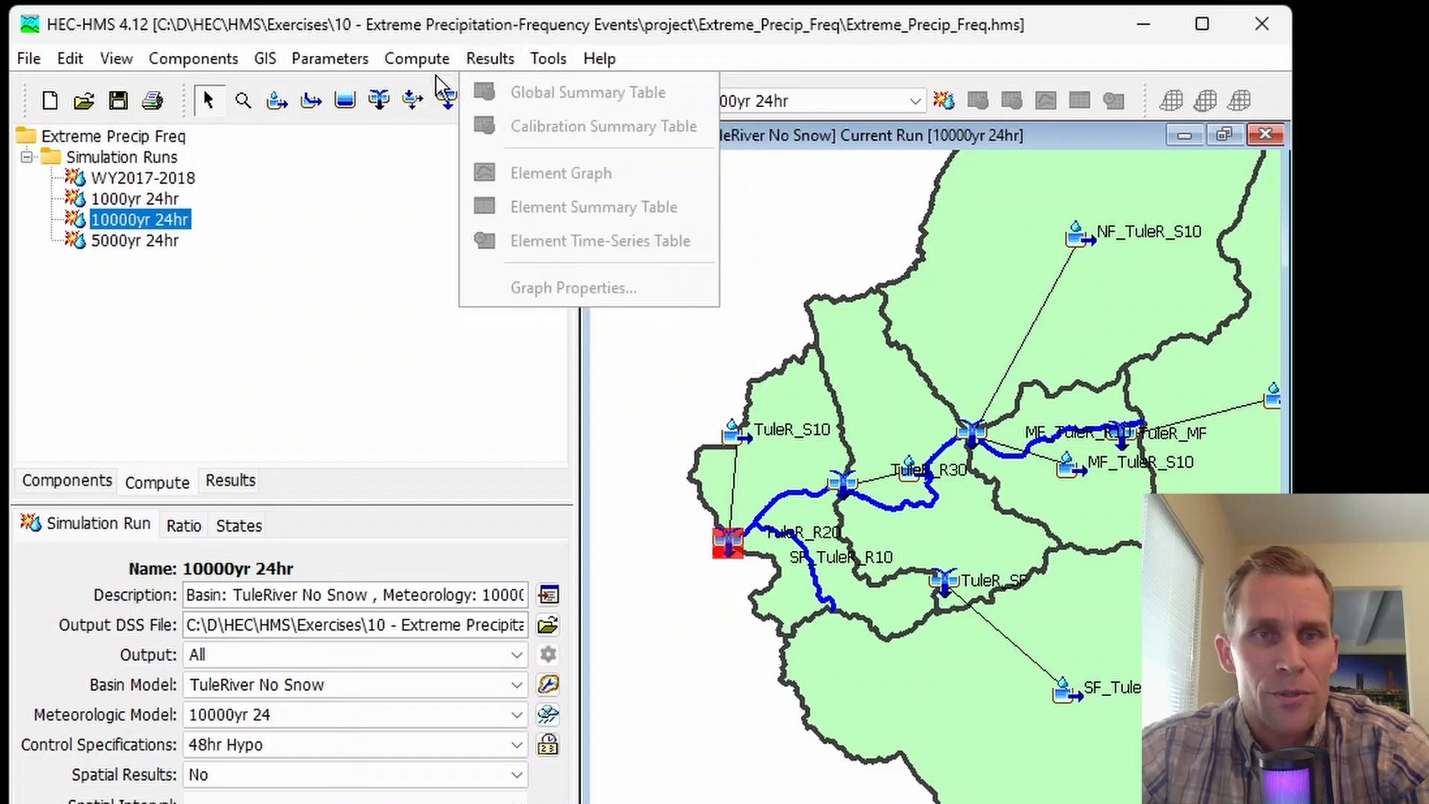
mouse_move(417, 65)
left_click(471, 436)
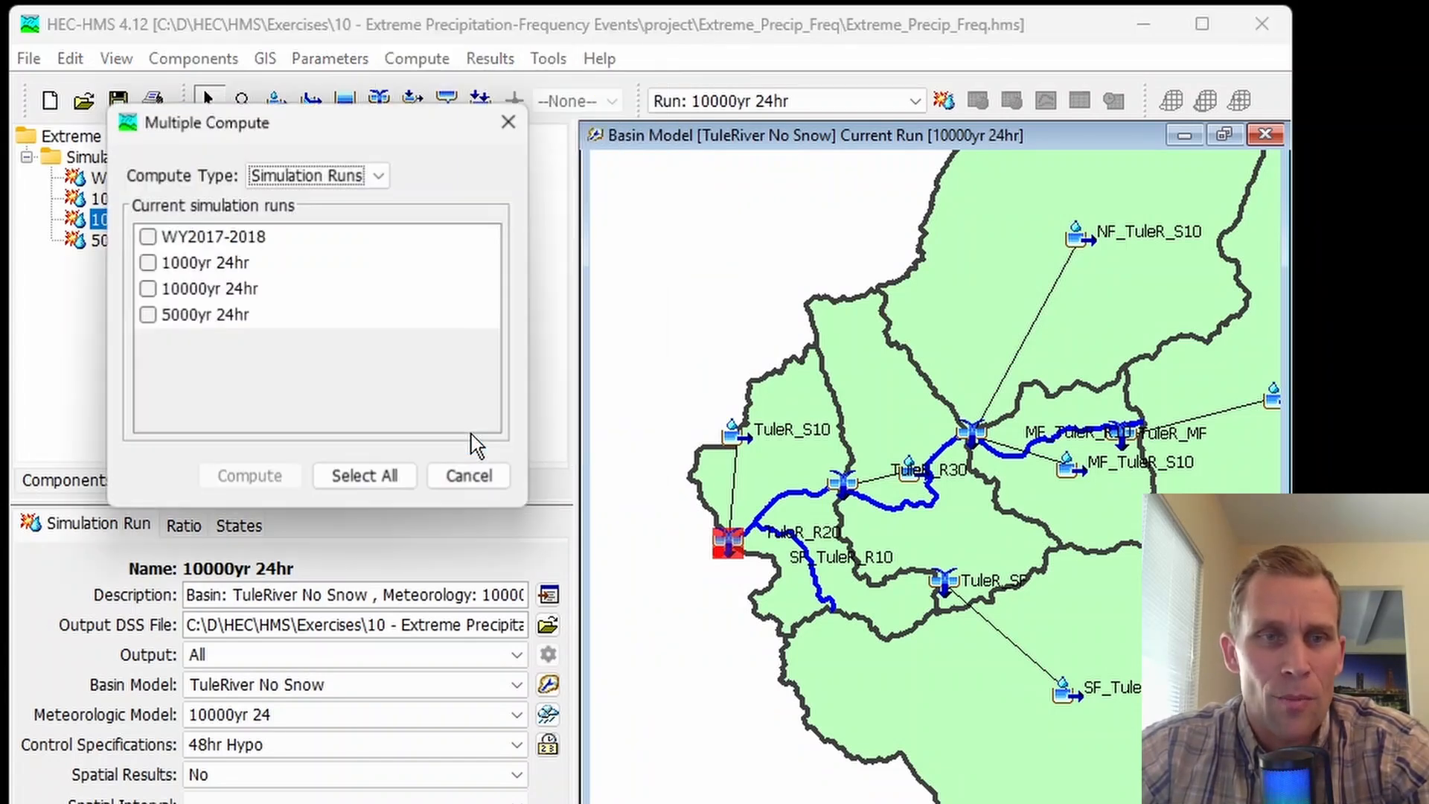
left_click(148, 264)
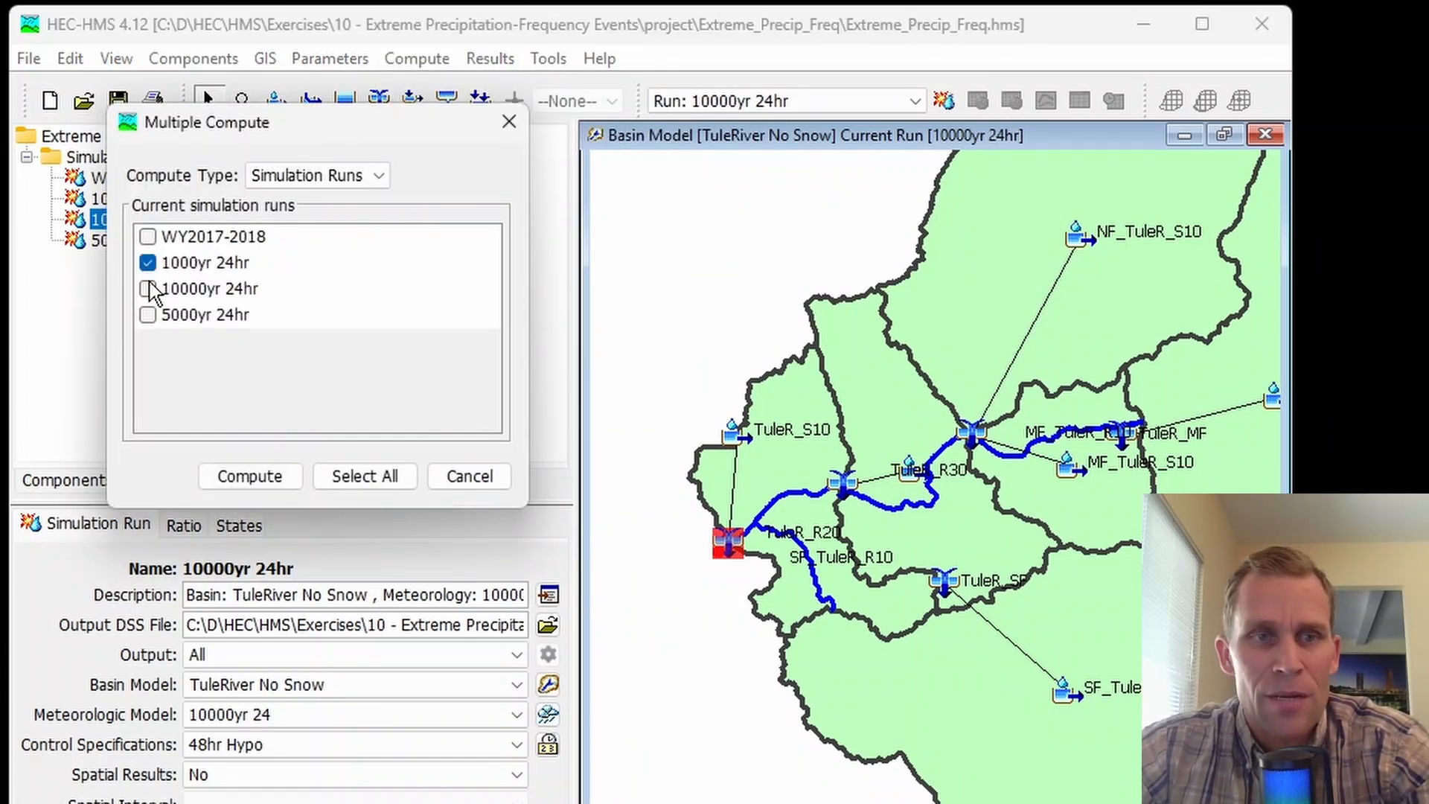
left_click(148, 289)
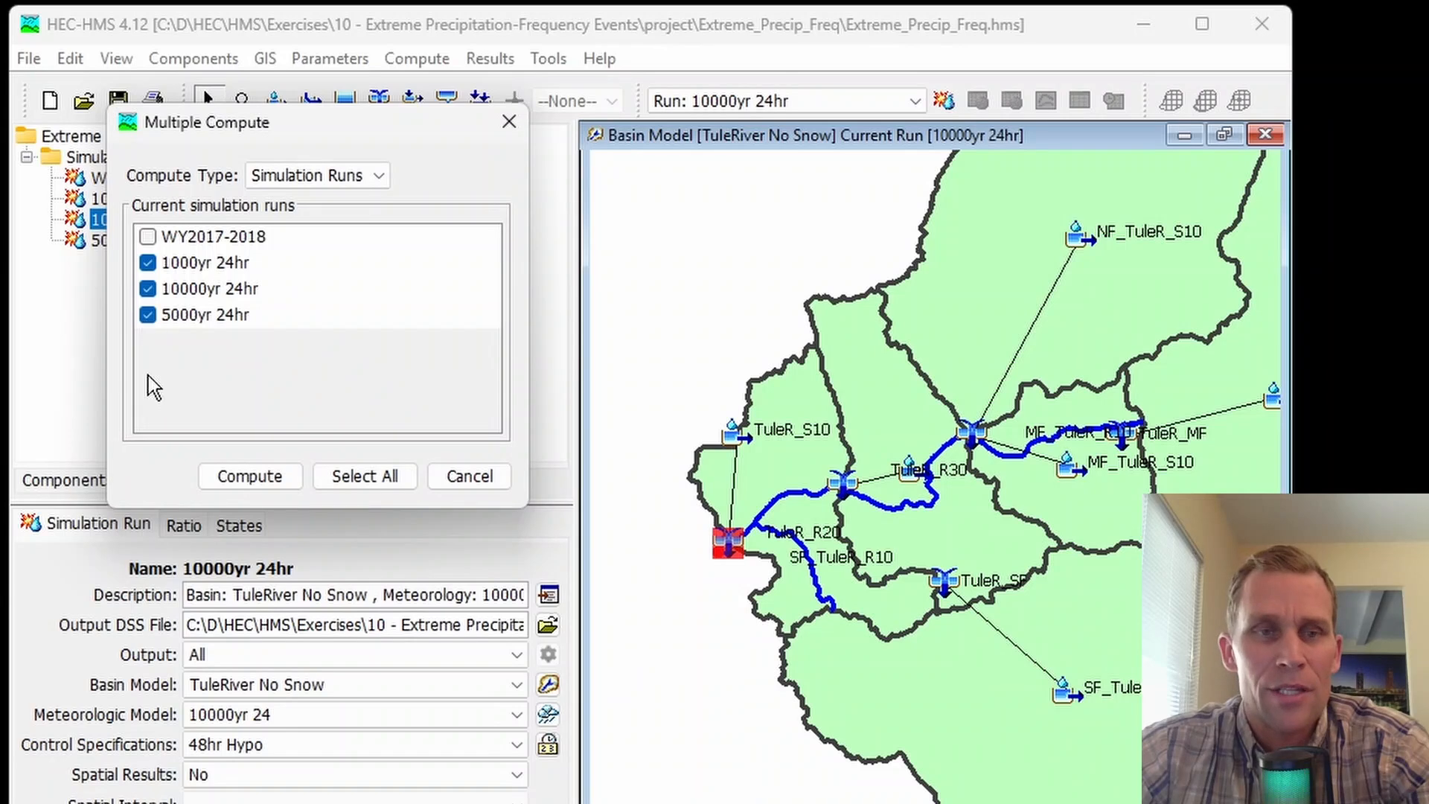
left_click(285, 485)
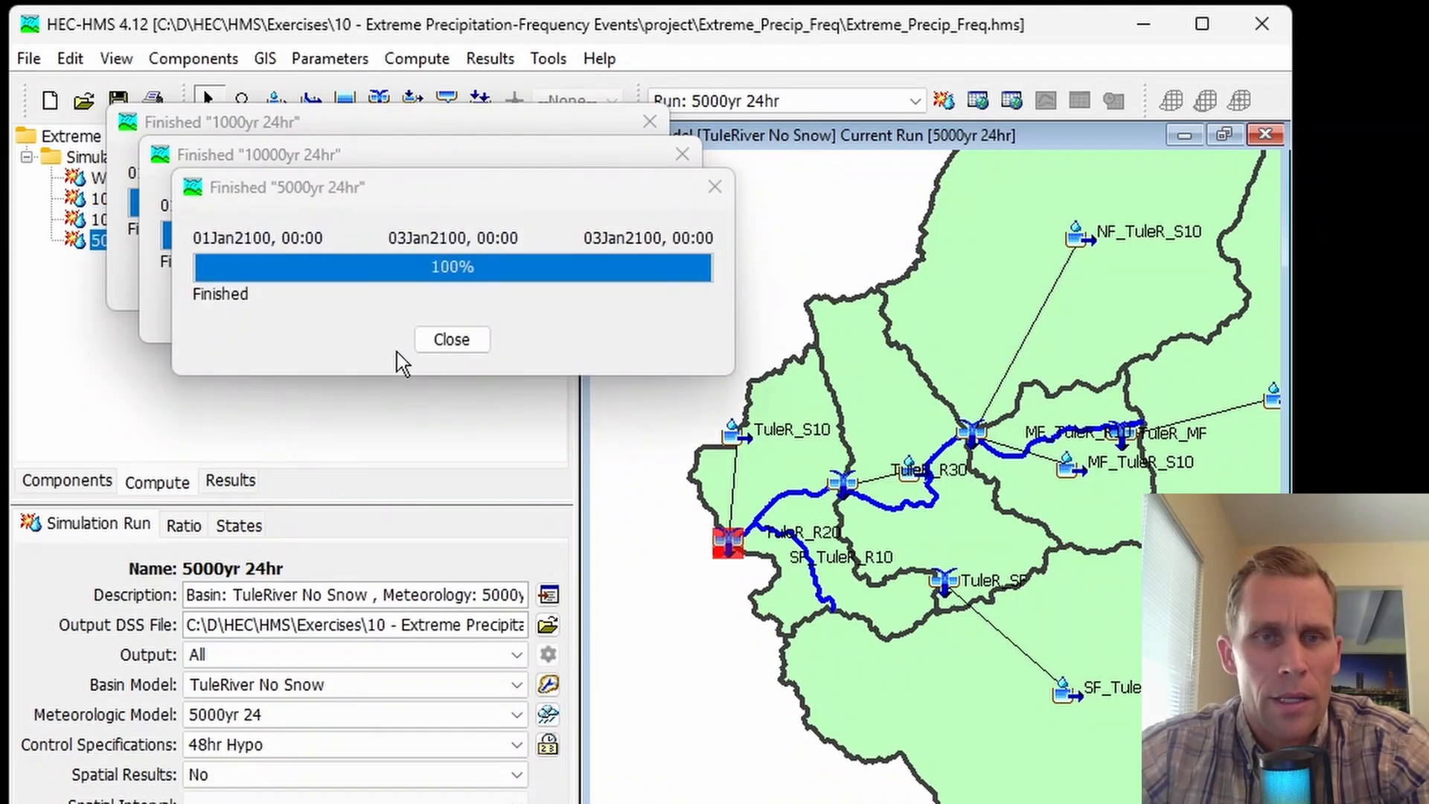
left_click(465, 342)
left_click(416, 307)
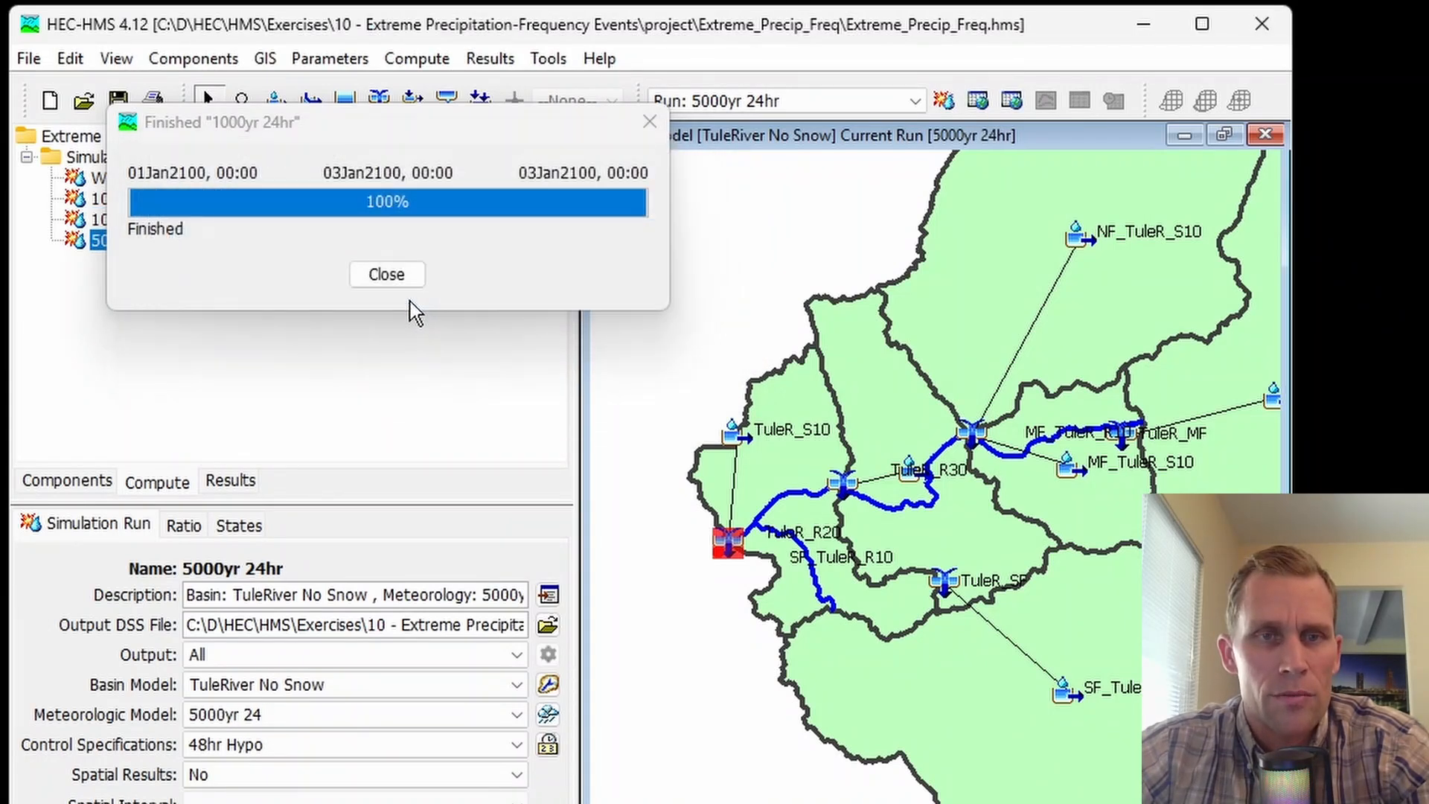
left_click(386, 274)
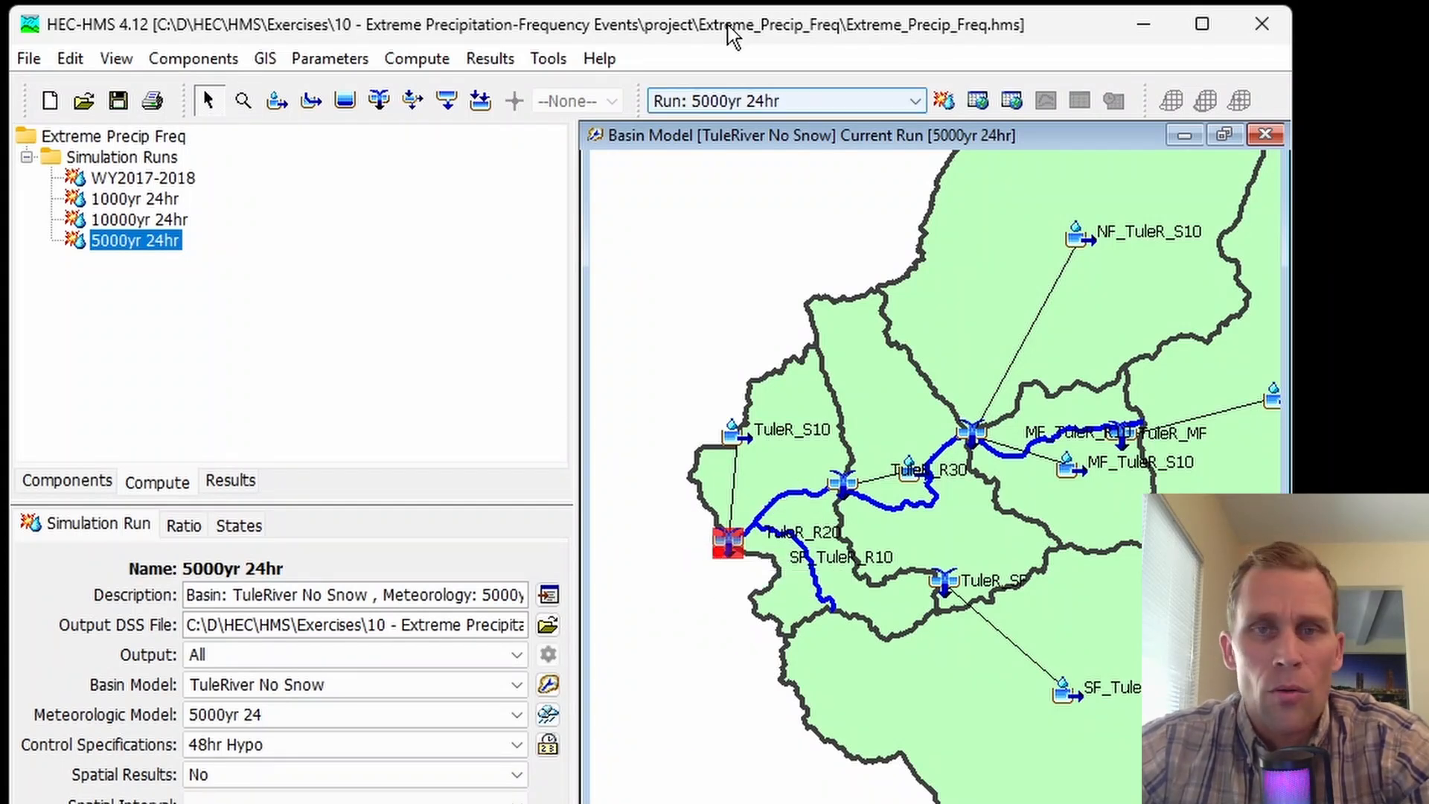
View the ReservoirInflow junction's results graph for the 1000yr 24hr run, then close it
left_click(768, 104)
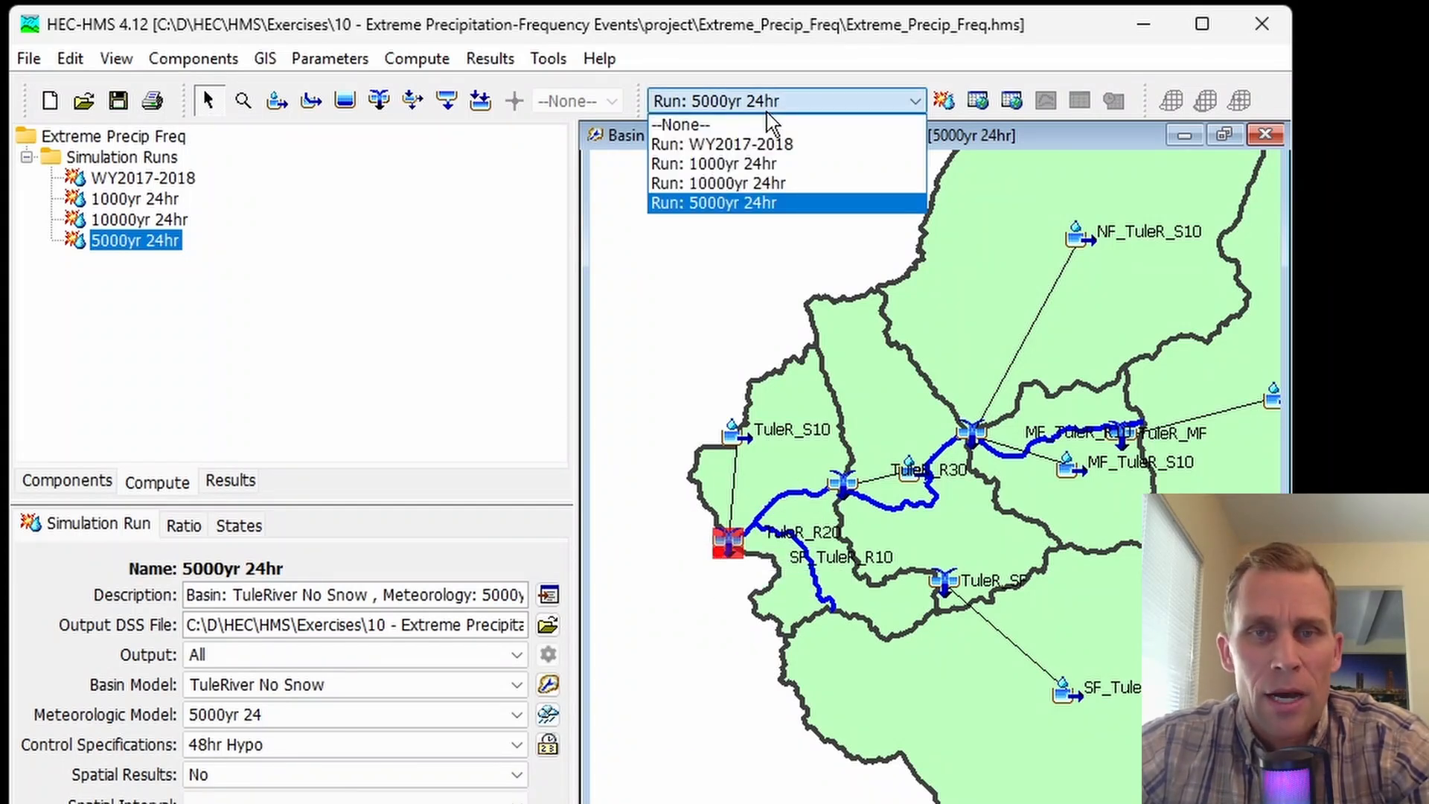
left_click(748, 165)
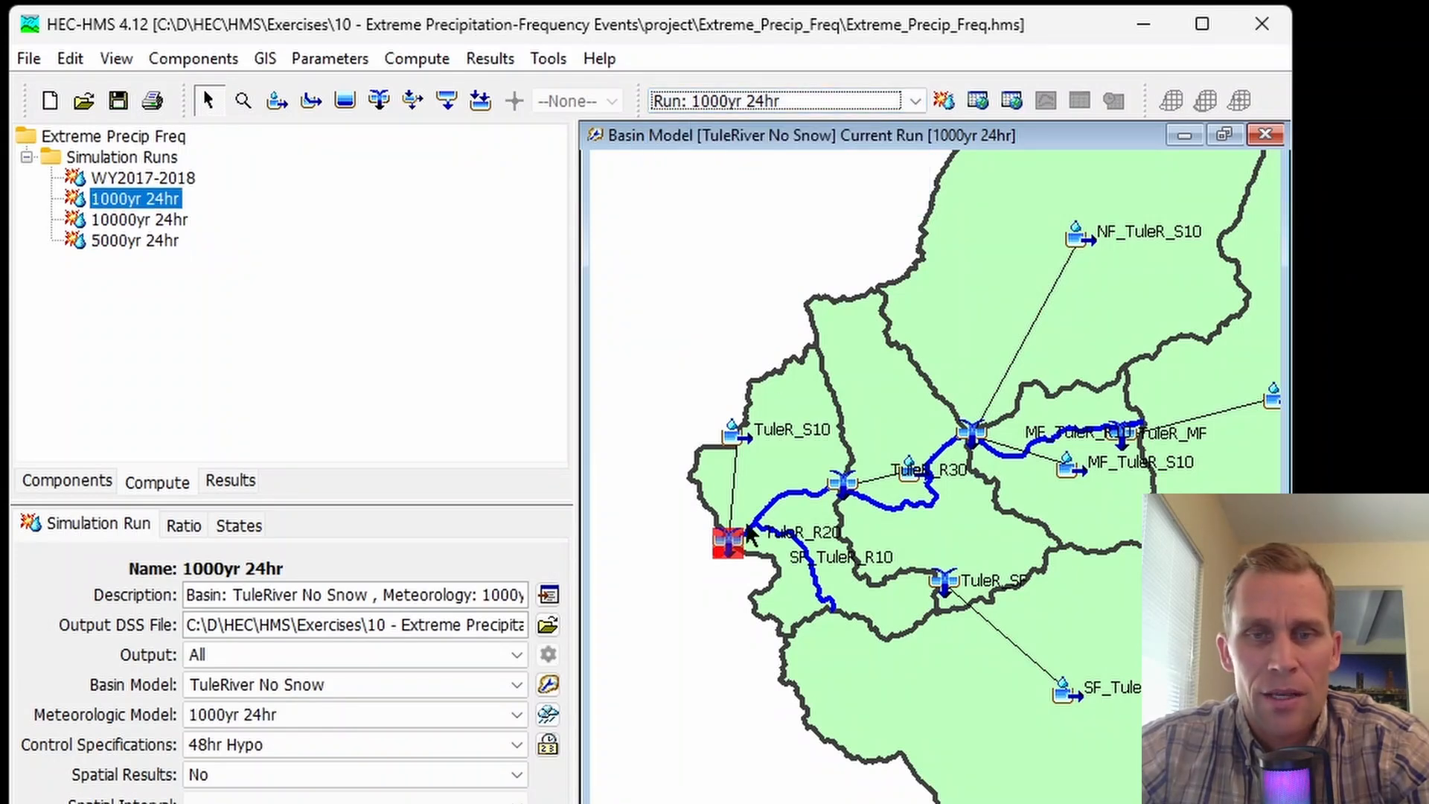
right_click(728, 543)
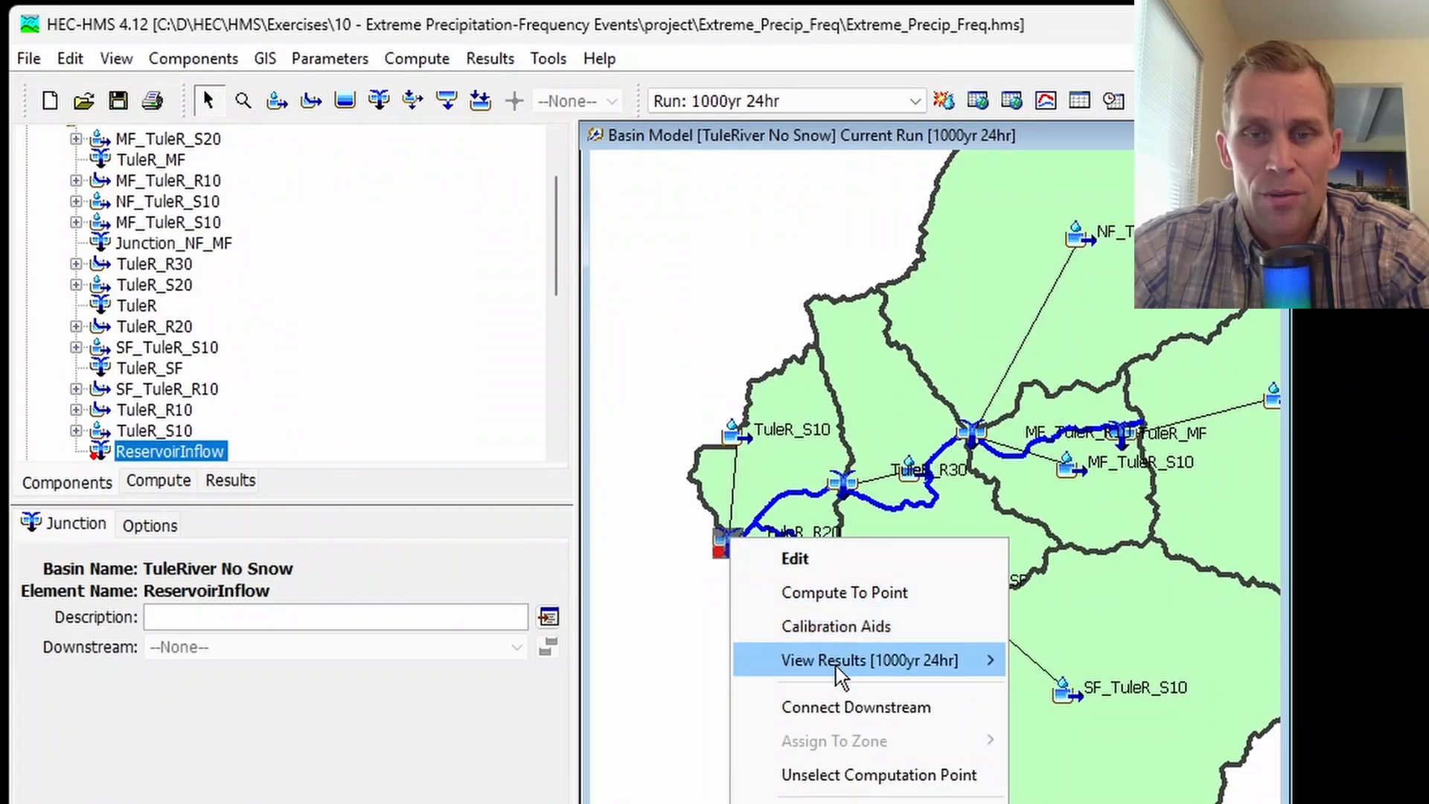
mouse_move(836, 664)
left_click(1080, 660)
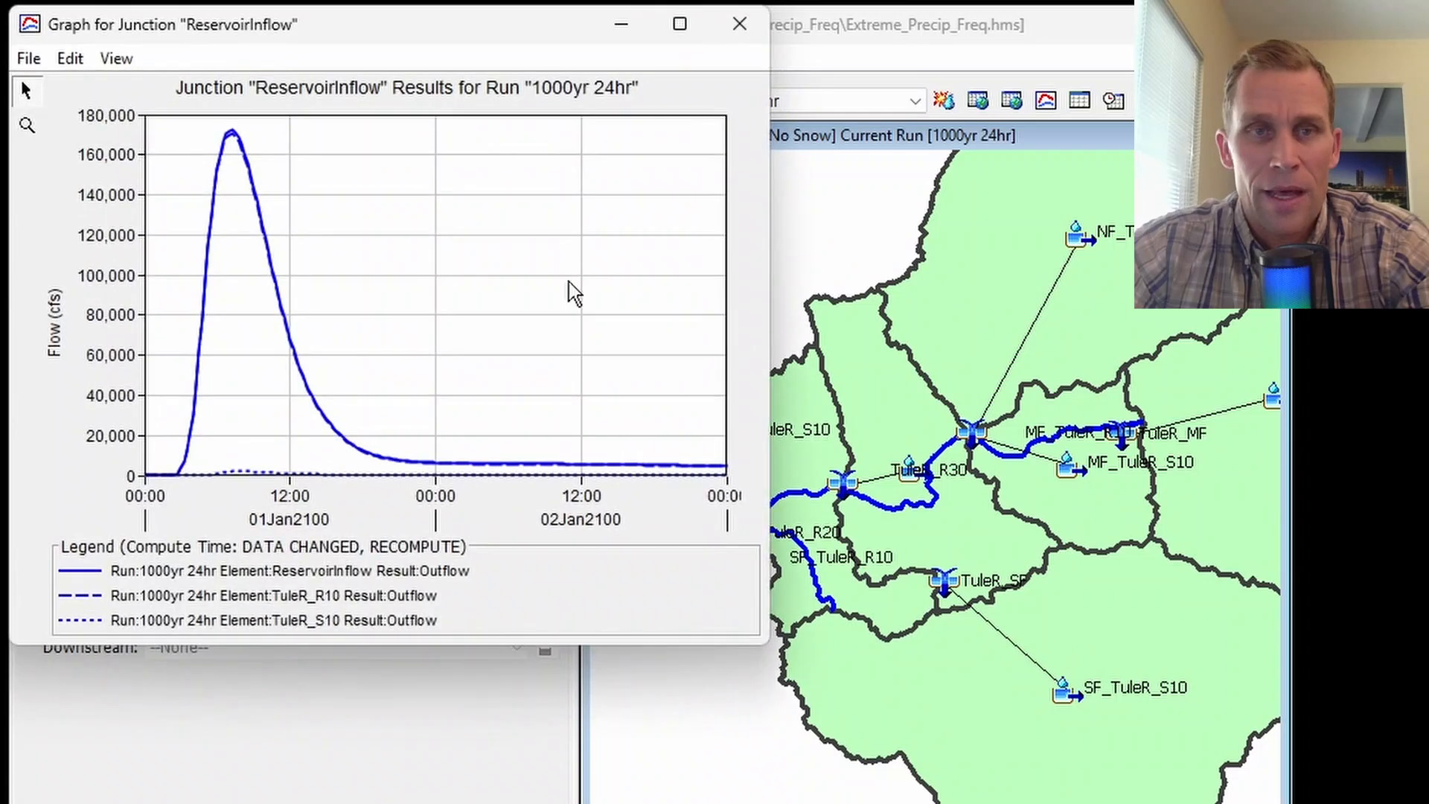
left_click_drag(414, 32, 748, 166)
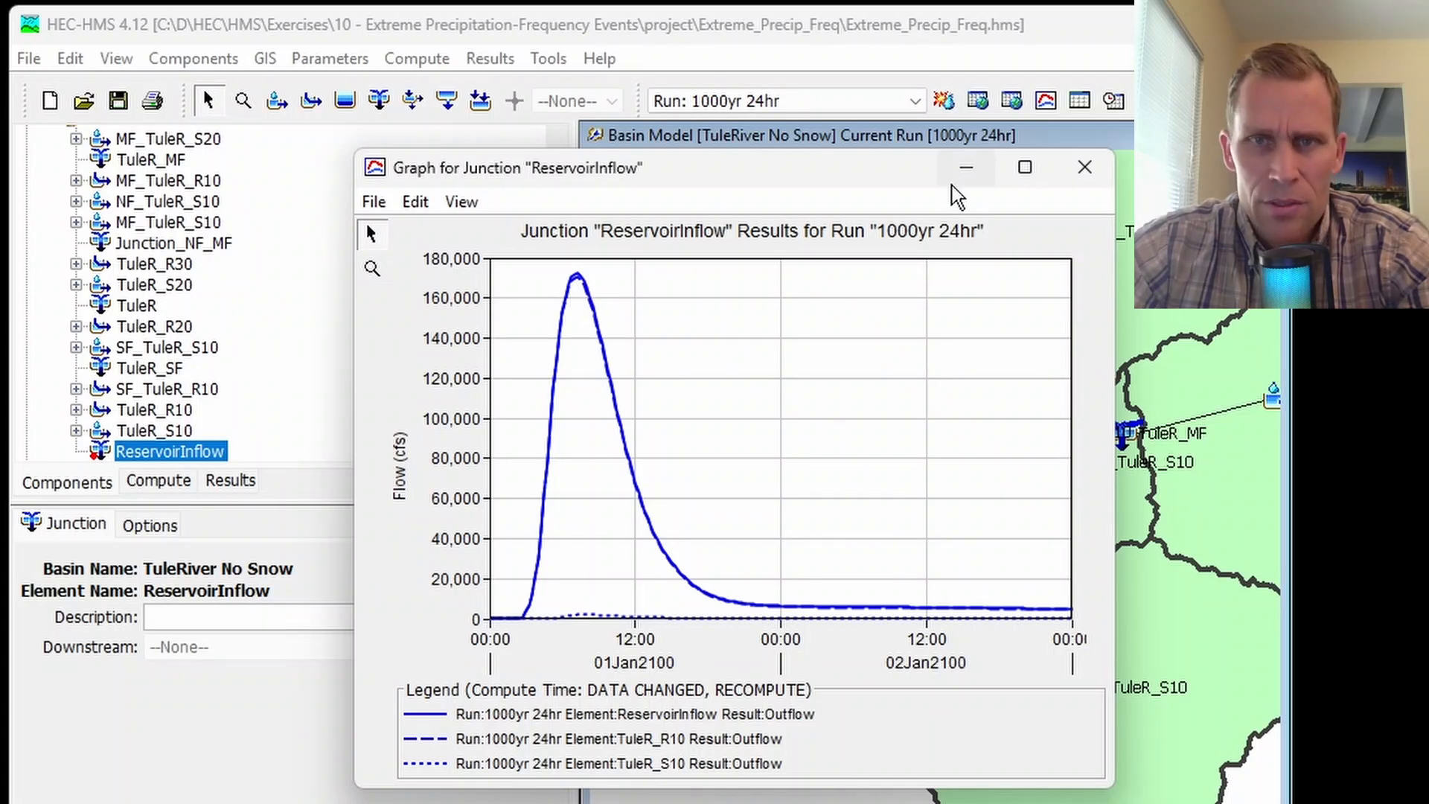
left_click(1084, 166)
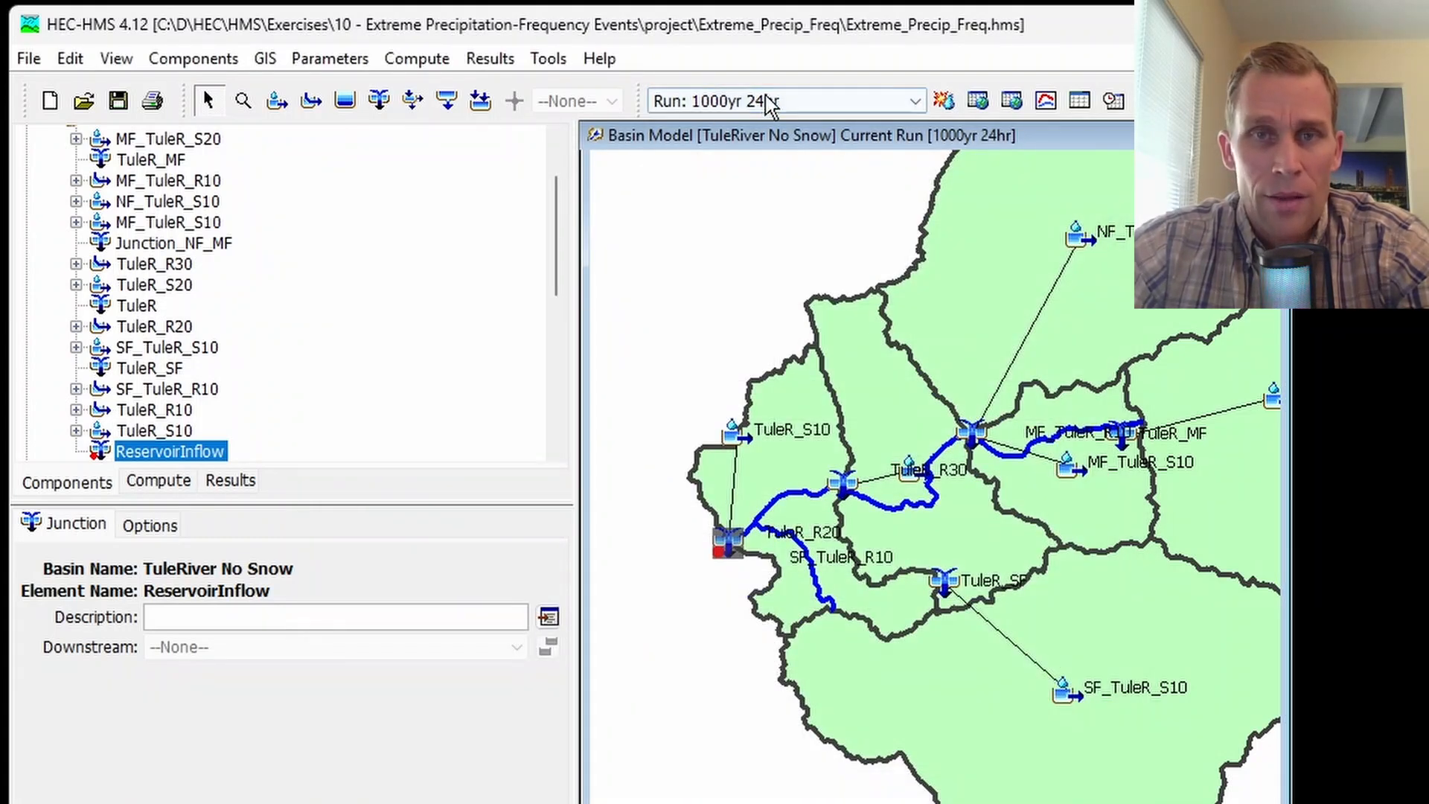
View the ReservoirInflow junction's results graph for the 5000yr 24hr run and close it
left_click(720, 104)
left_click(736, 202)
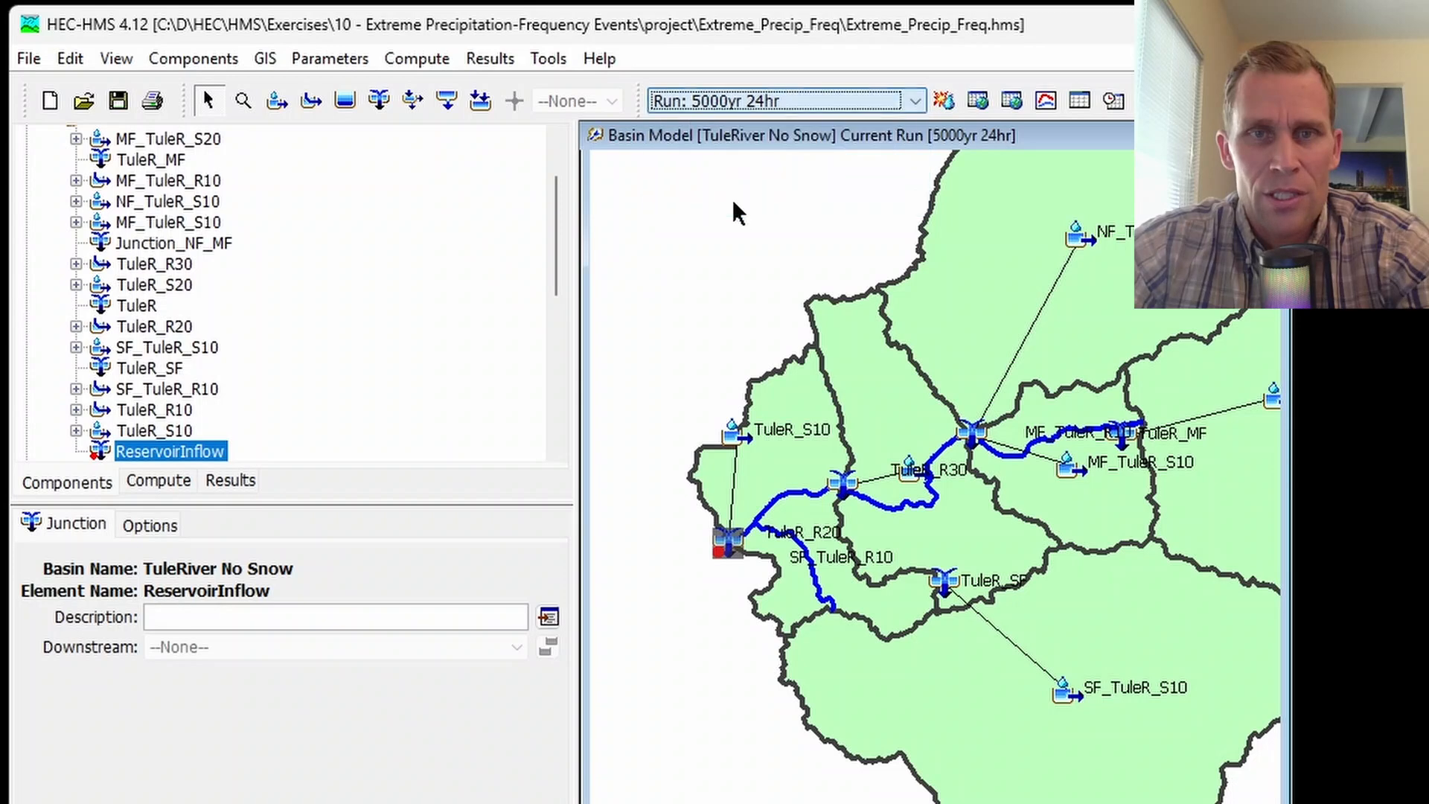
right_click(733, 552)
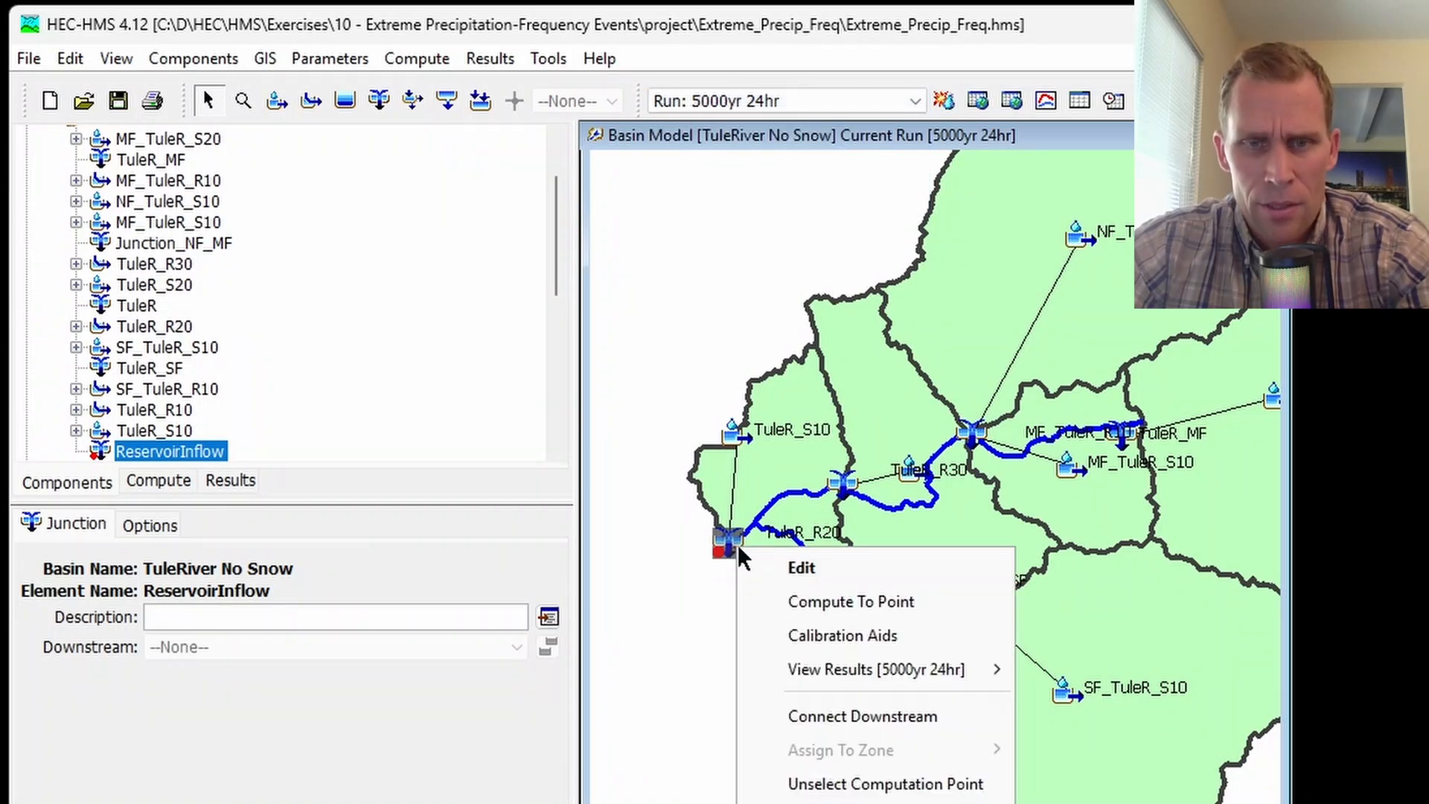
mouse_move(967, 669)
left_click(1096, 672)
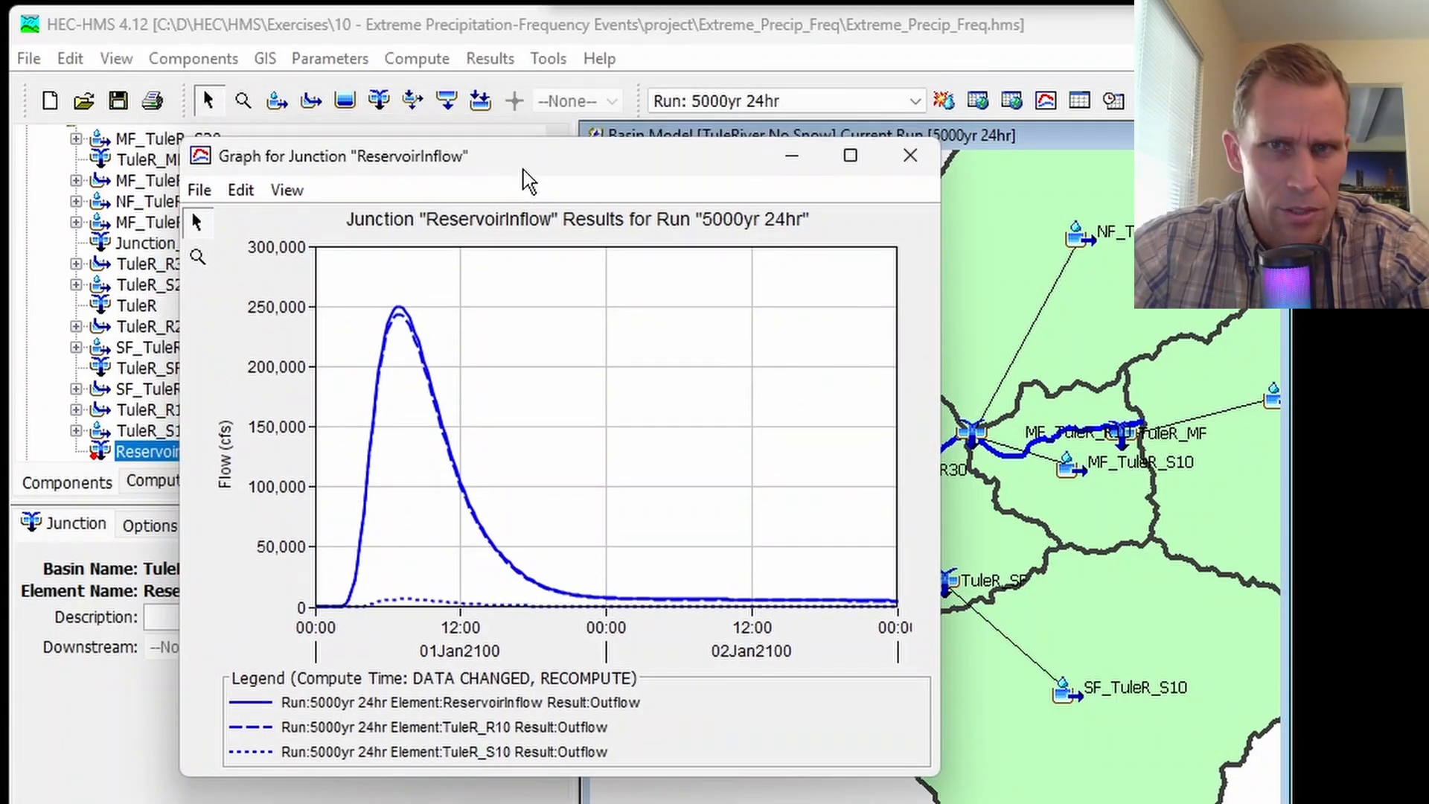
left_click(910, 165)
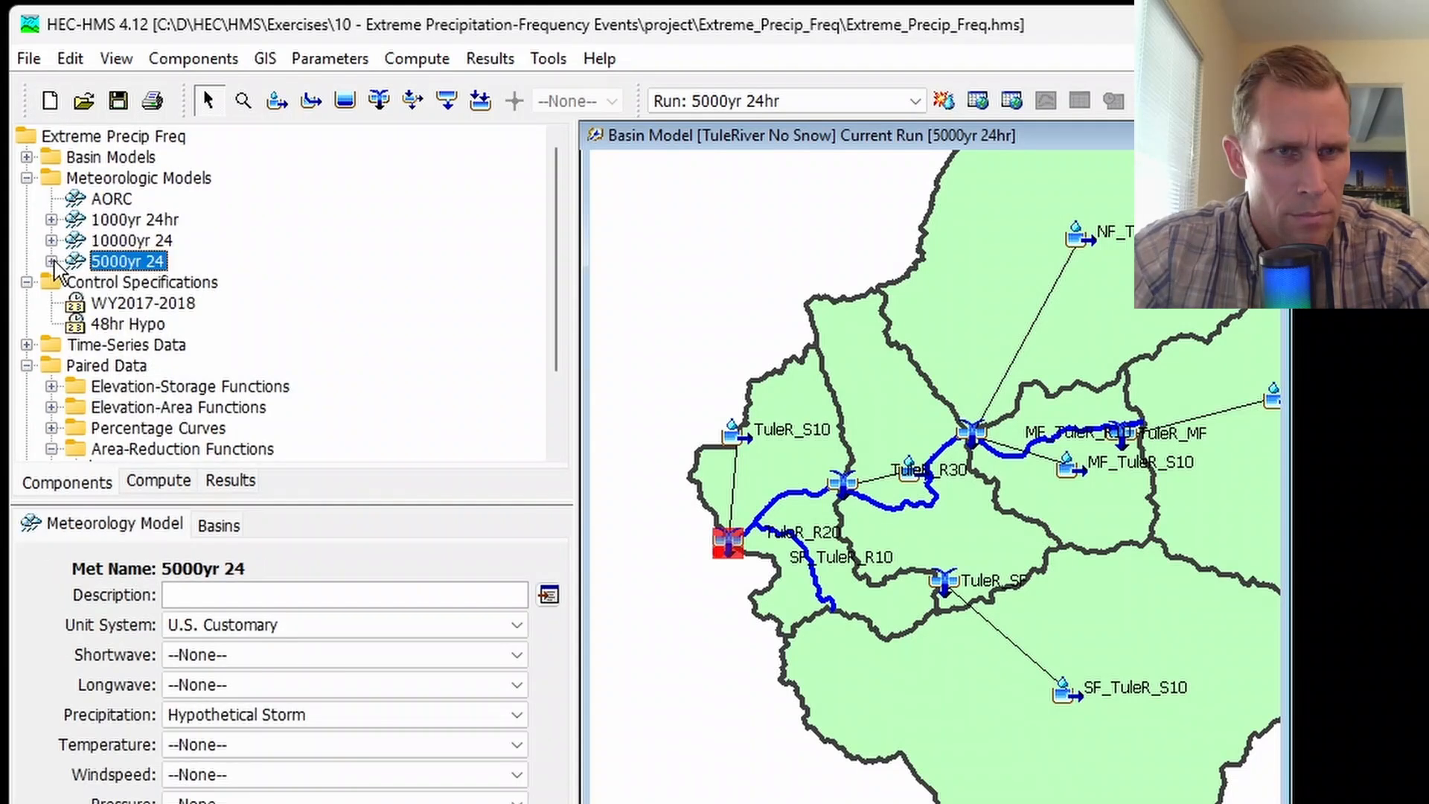
Set the hypothetical storm grid of meteorologic model 5000yr 24 to CA 5000yr 24hr and save the project
left_click(52, 262)
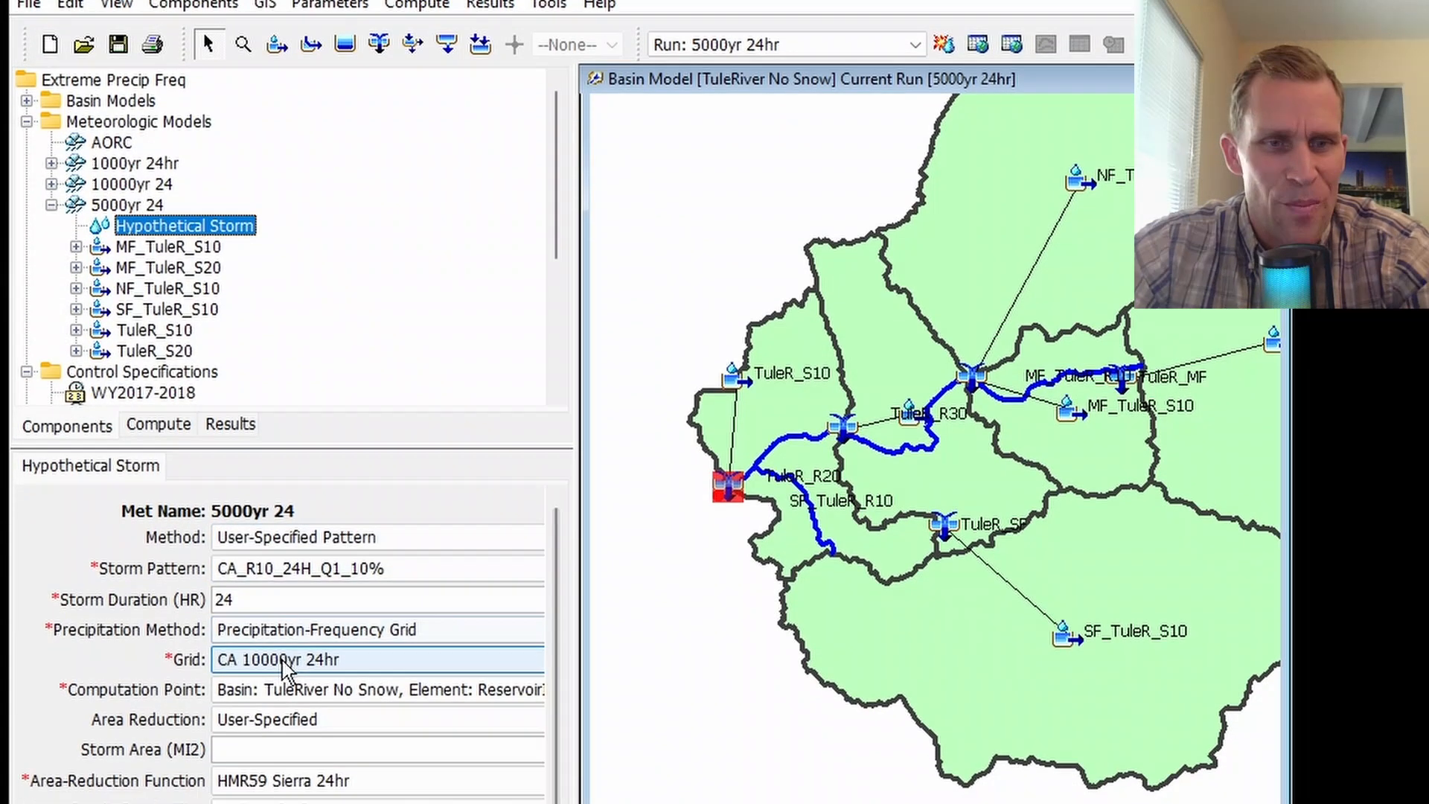
left_click(283, 663)
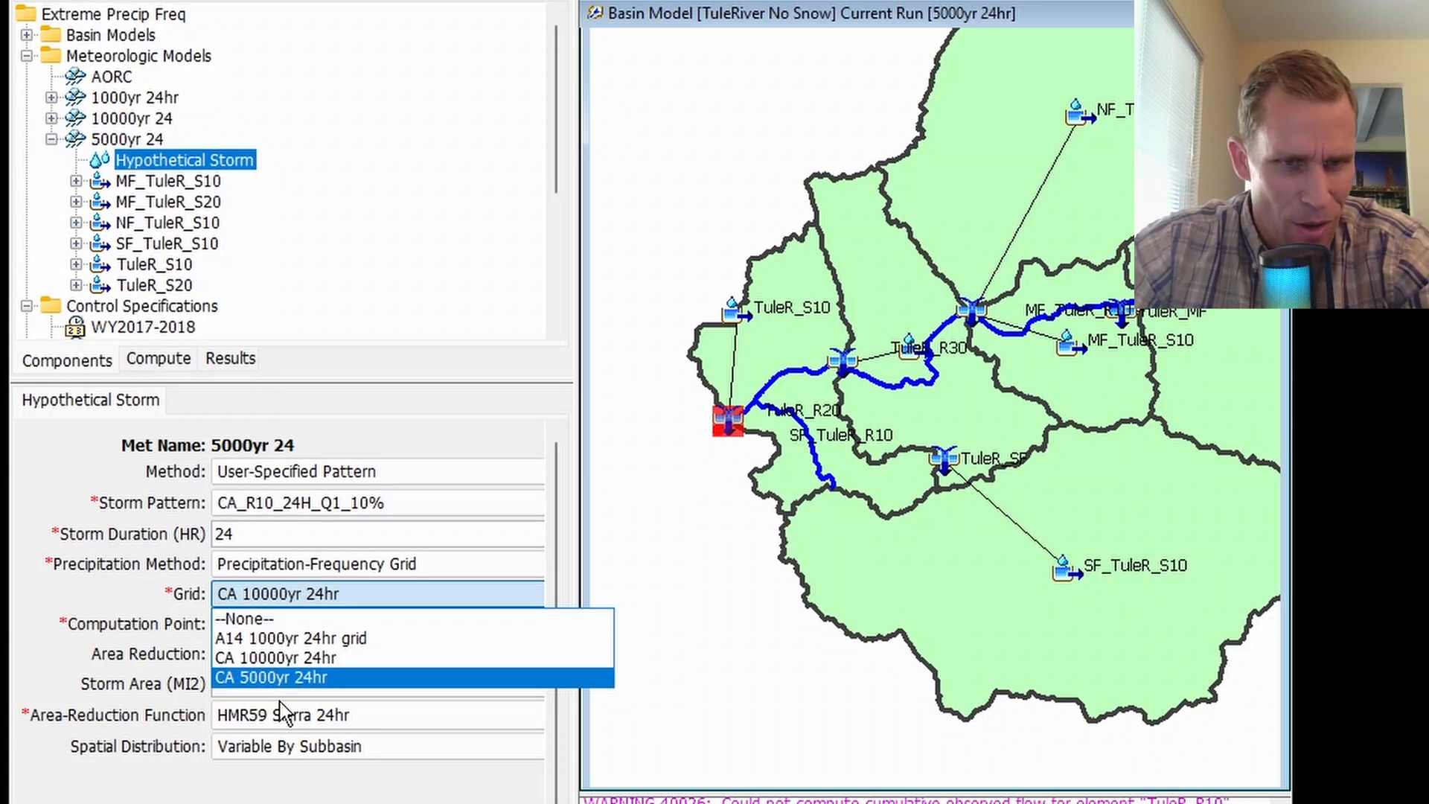
left_click(268, 677)
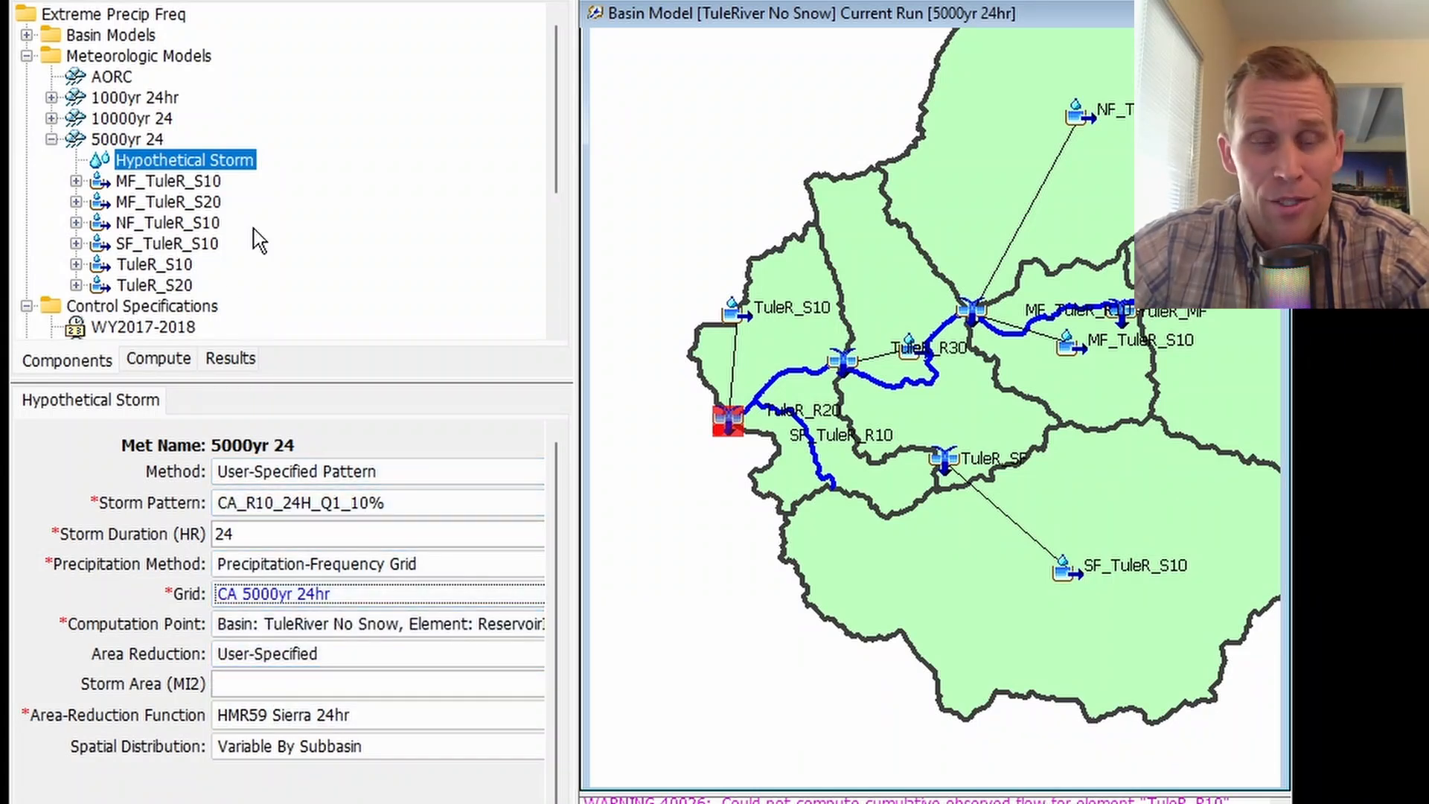
left_click(120, 97)
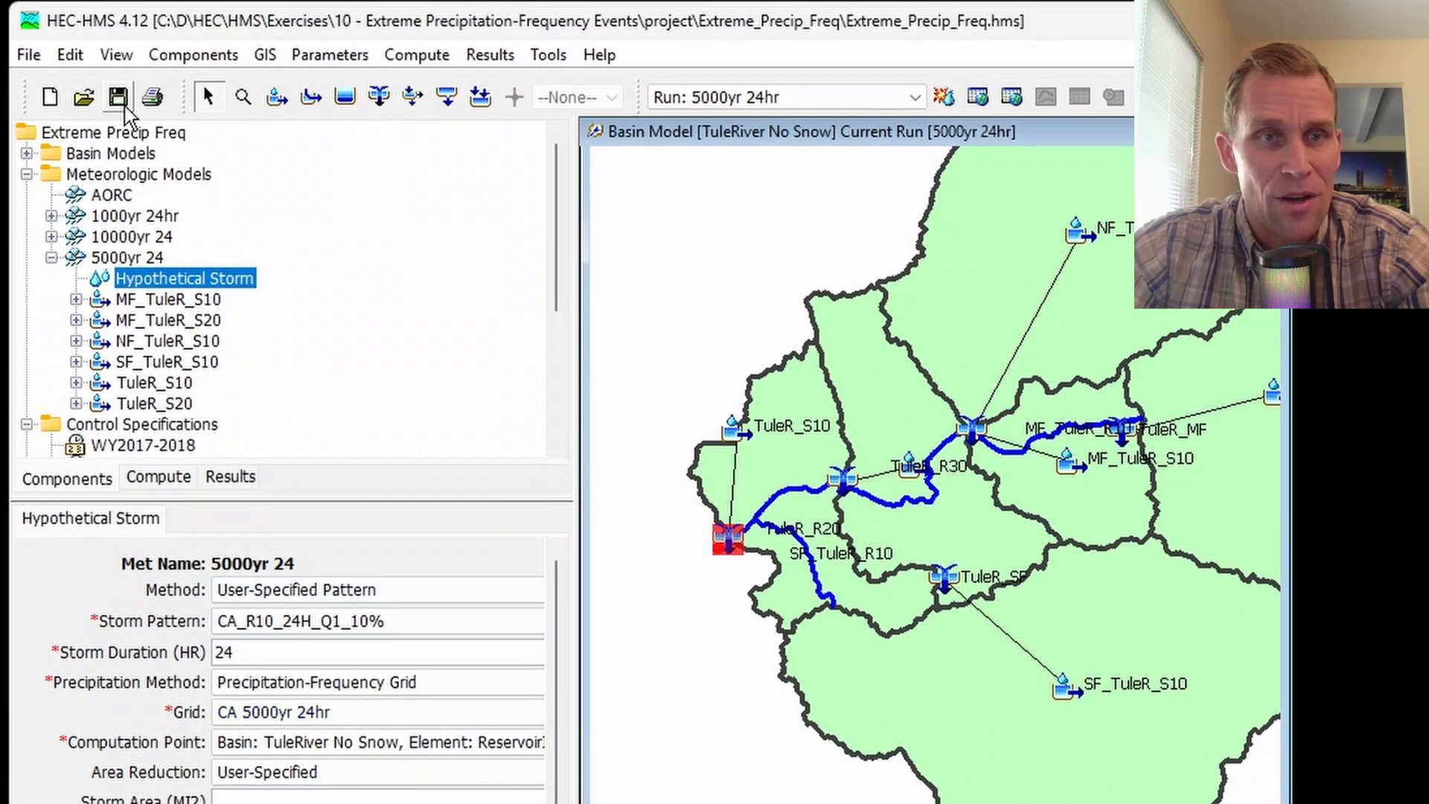
double_click(67, 257)
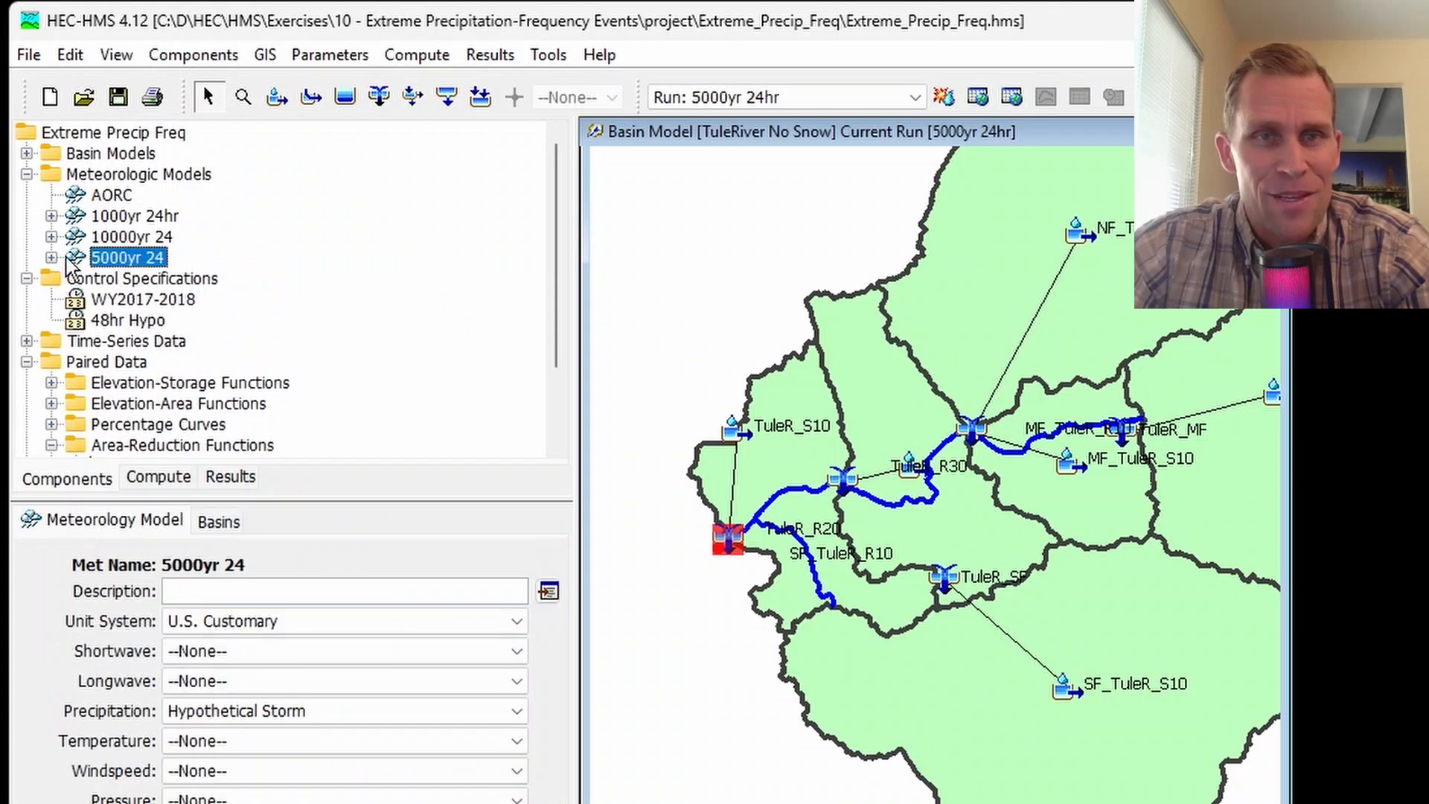
Recompute the 5000yr 24hr run and review its updated results graph at the ReservoirInflow junction
left_click(944, 97)
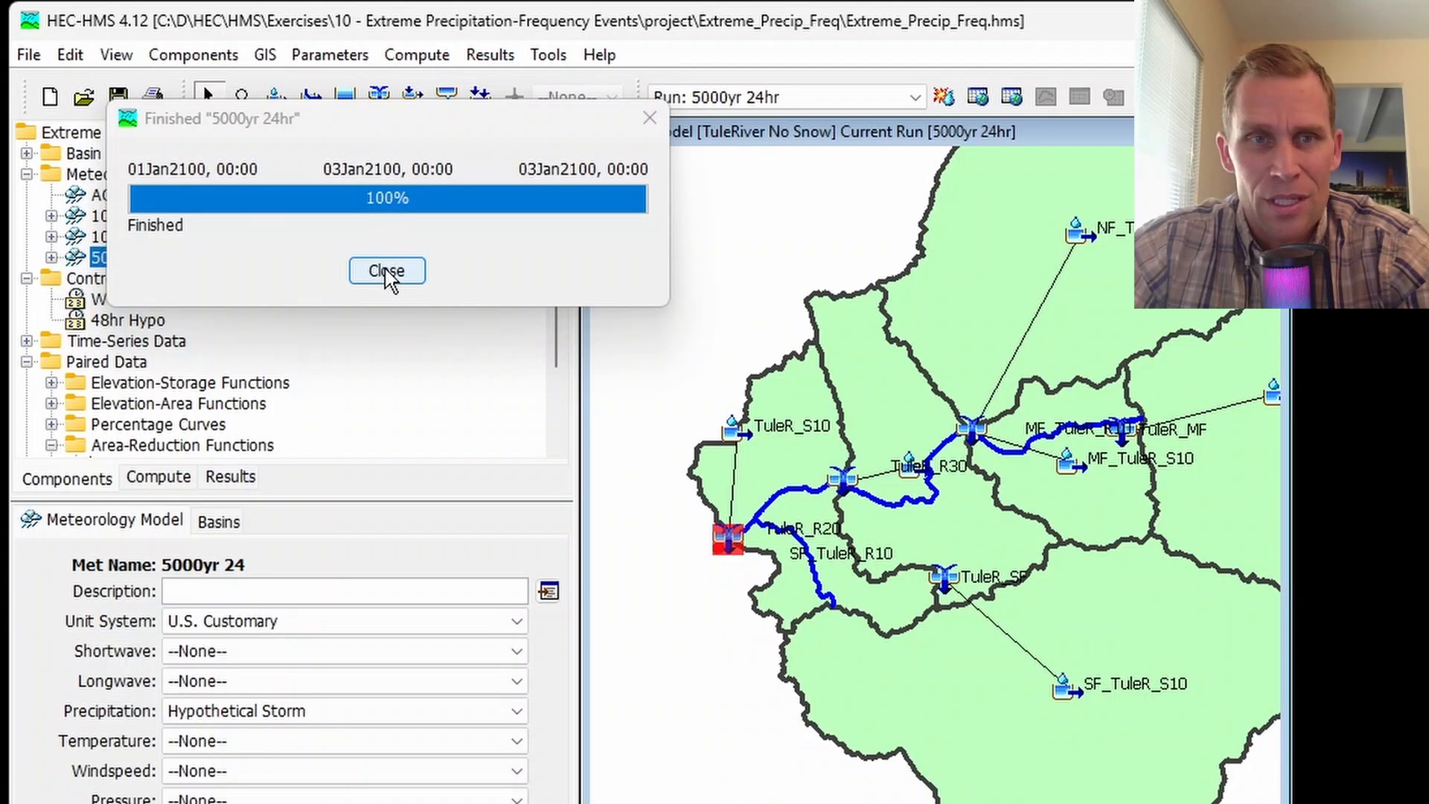
left_click(386, 270)
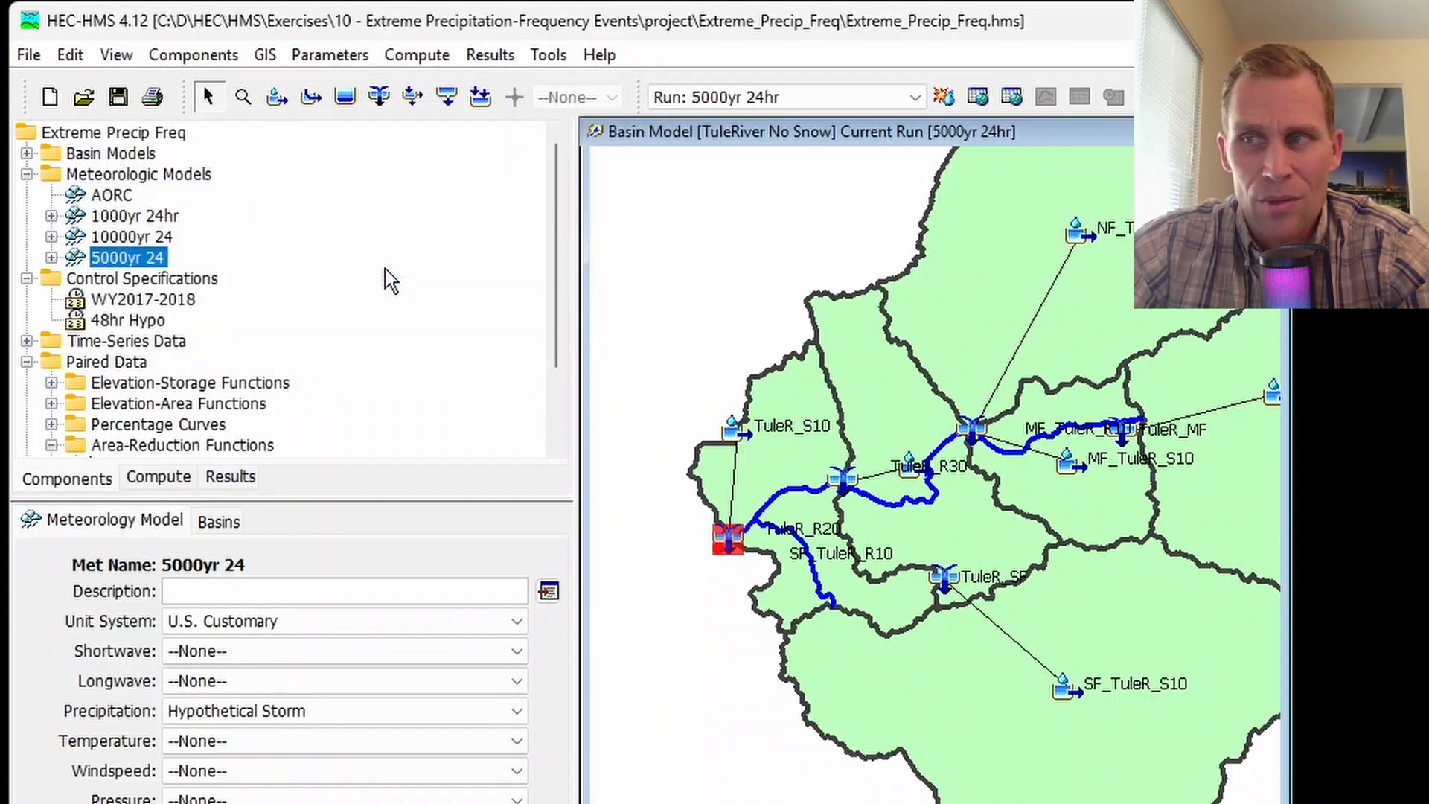
right_click(740, 548)
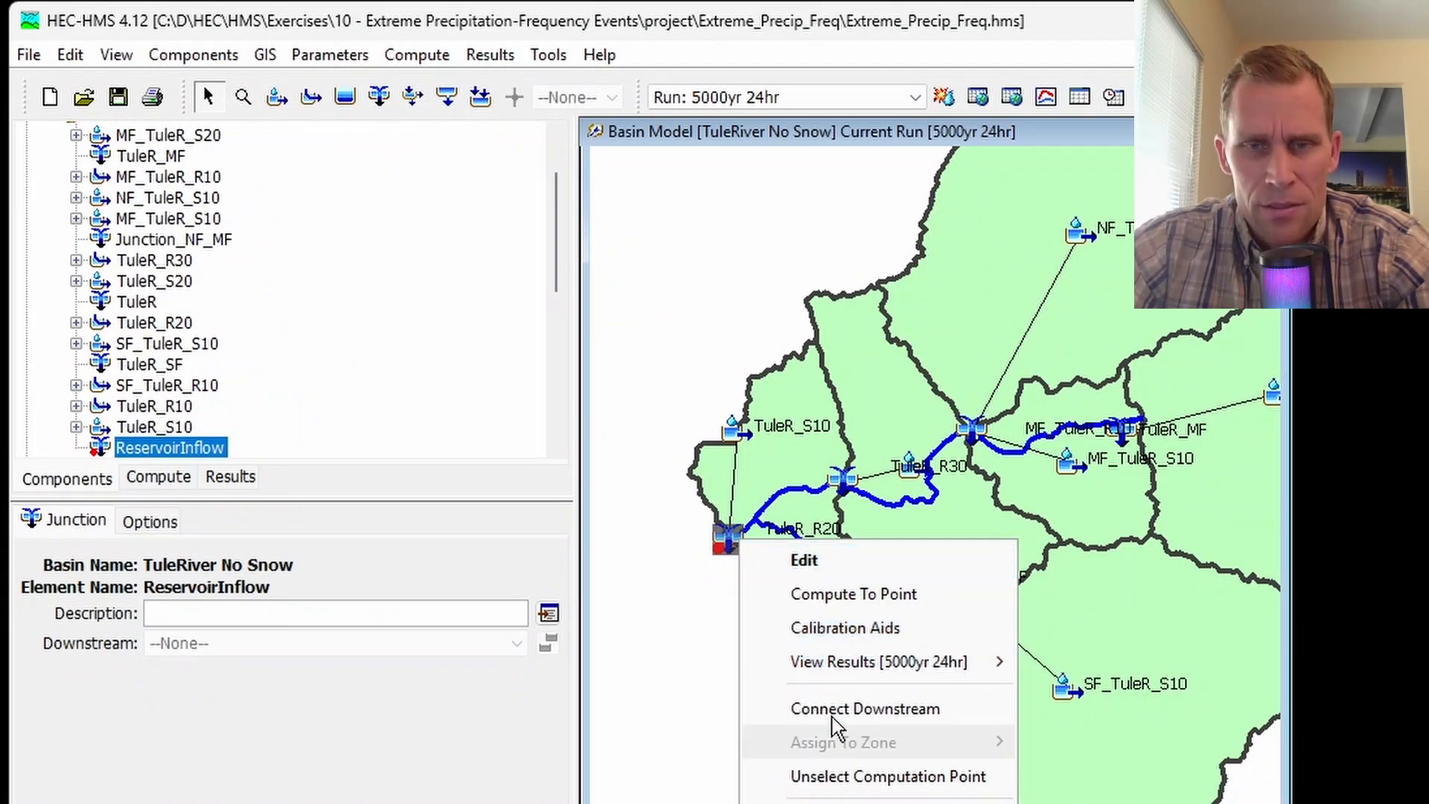
mouse_move(870, 663)
left_click(1057, 663)
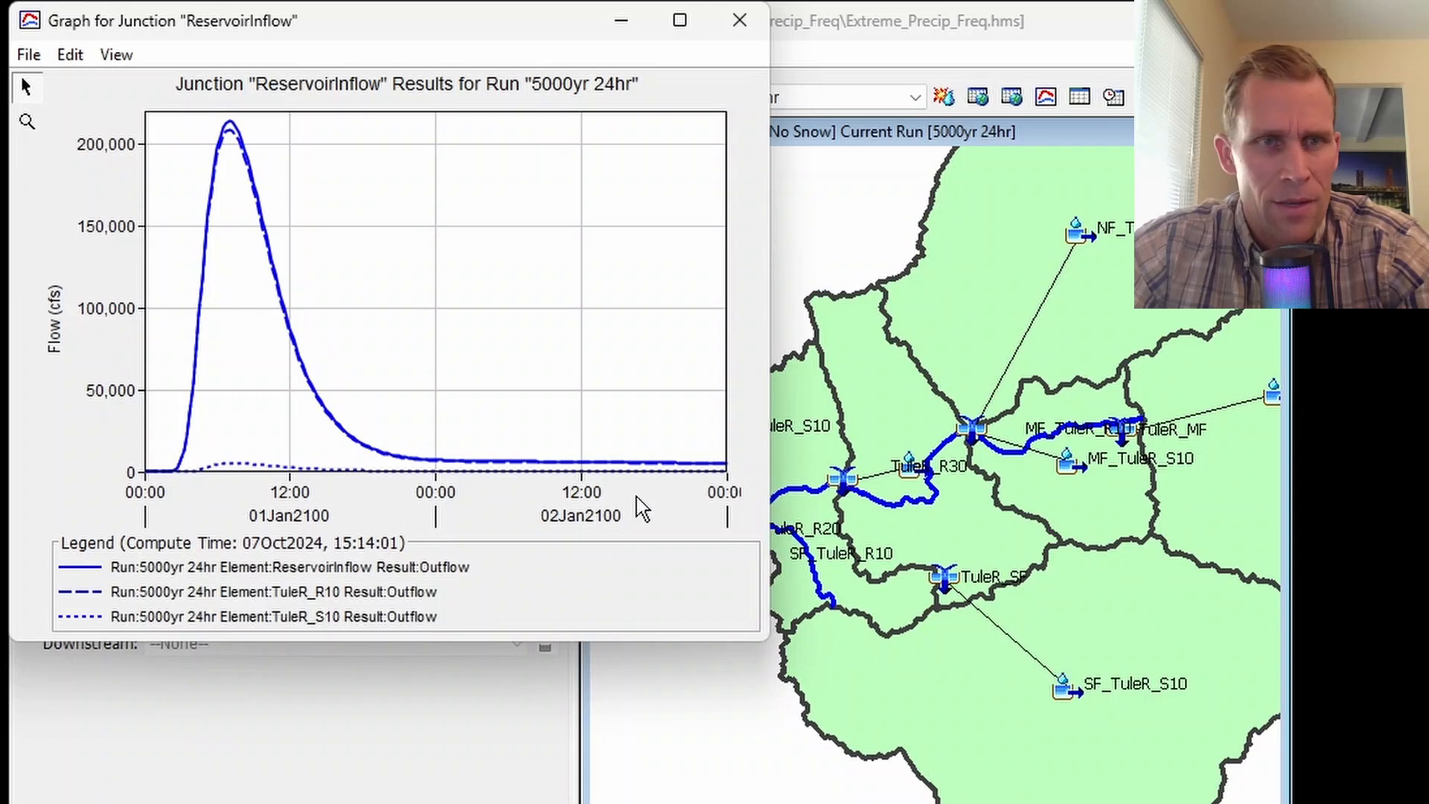
left_click_drag(374, 35, 483, 129)
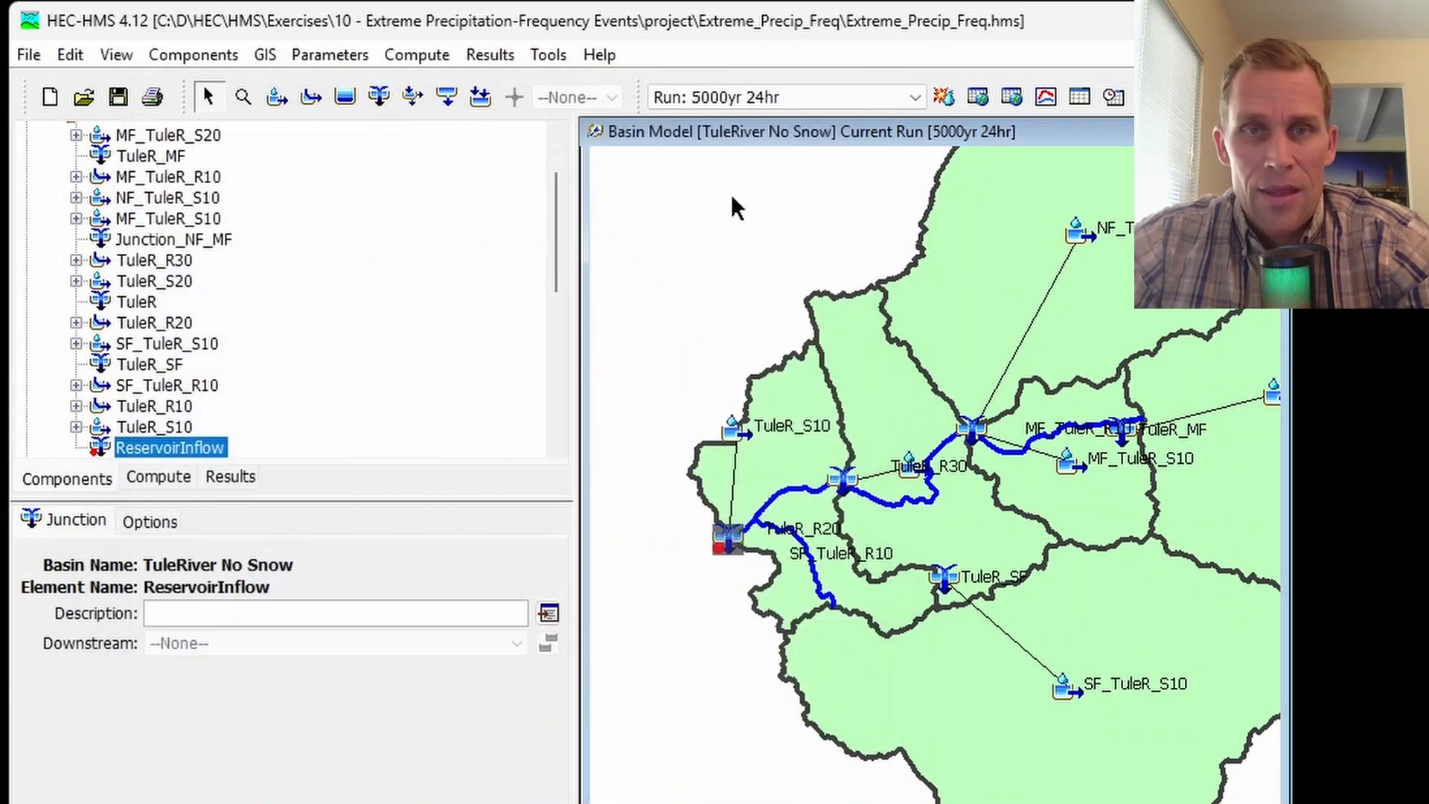
View the ReservoirInflow junction's results graph for the 10000yr 24hr run and close it
left_click(716, 105)
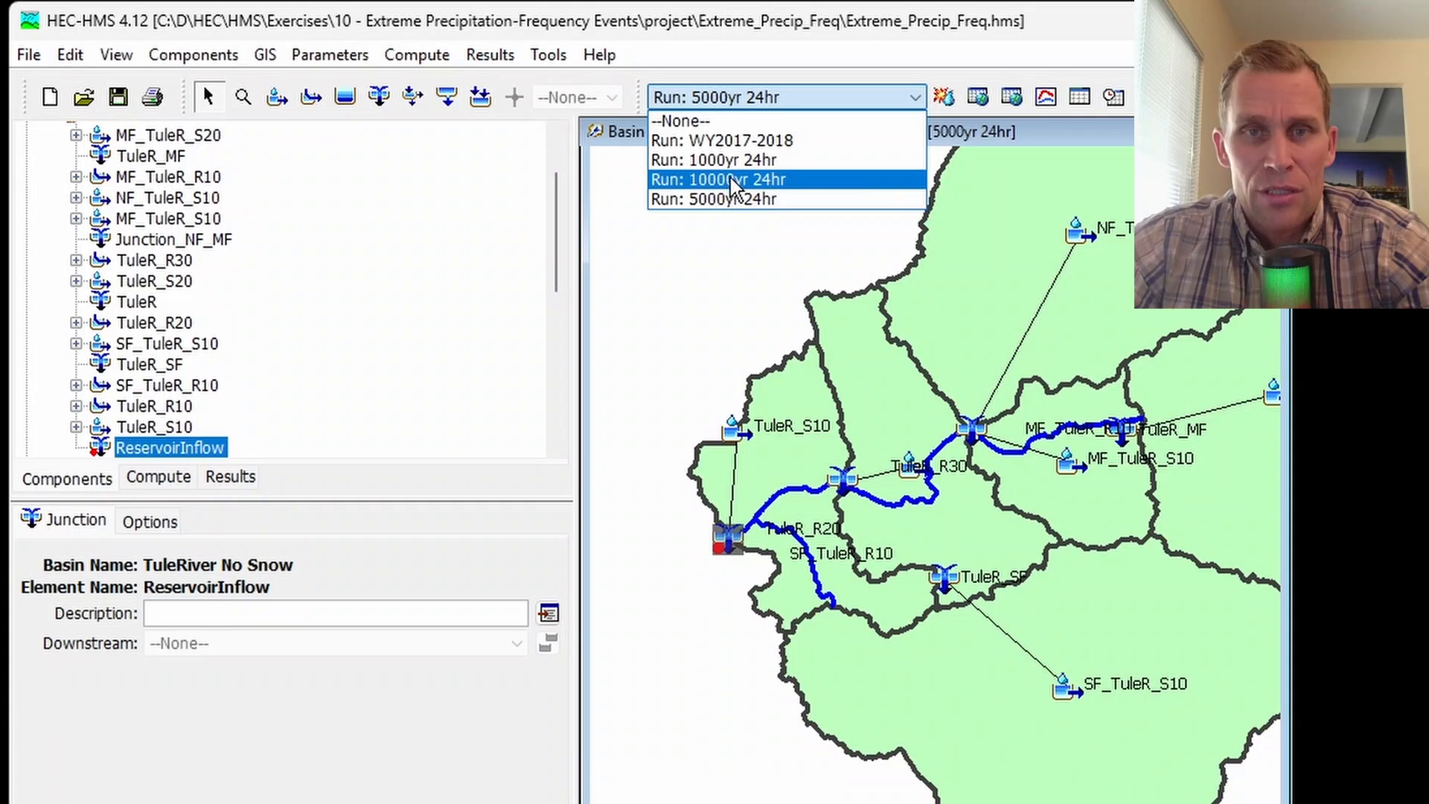
left_click(733, 182)
right_click(745, 545)
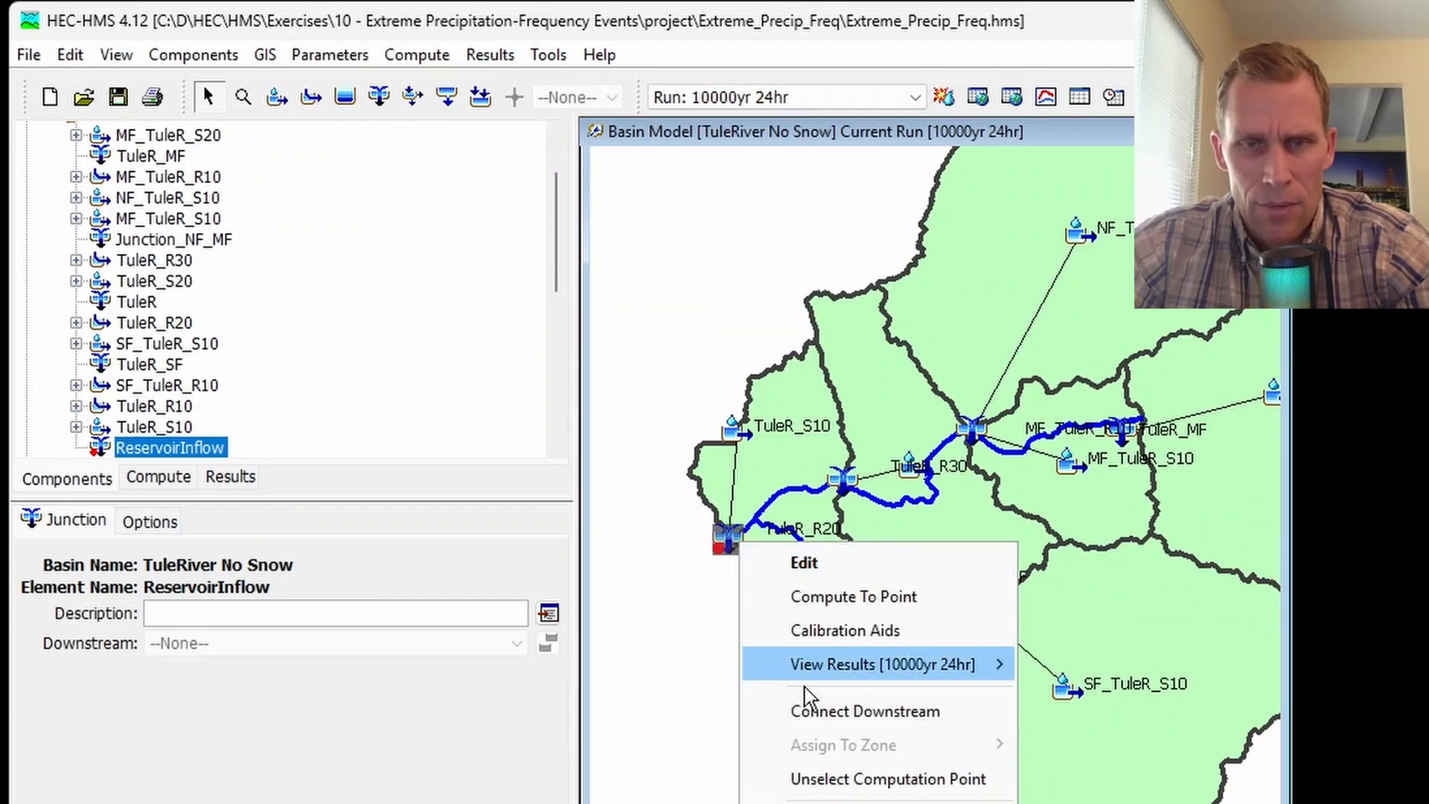
mouse_move(843, 670)
left_click(1081, 665)
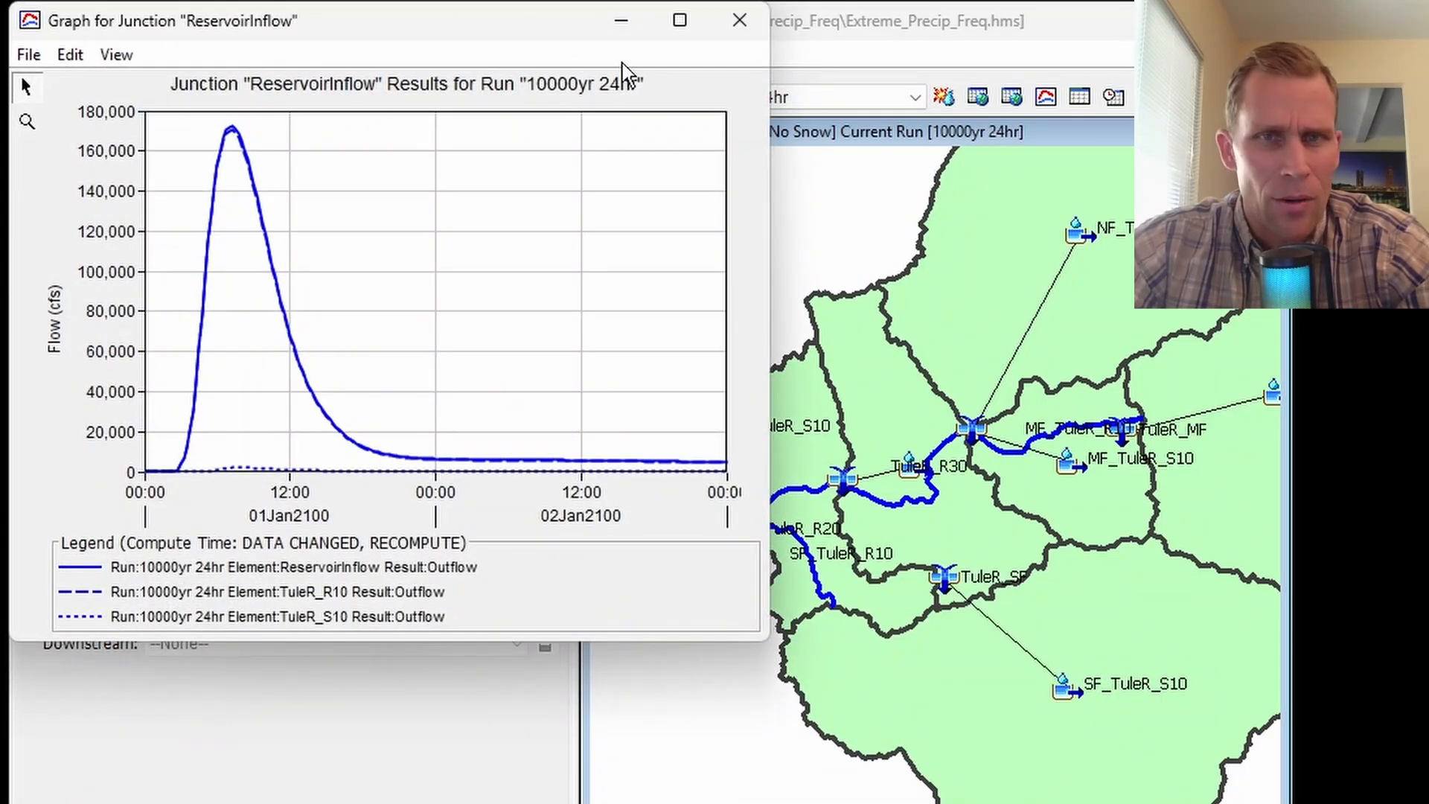
left_click(739, 23)
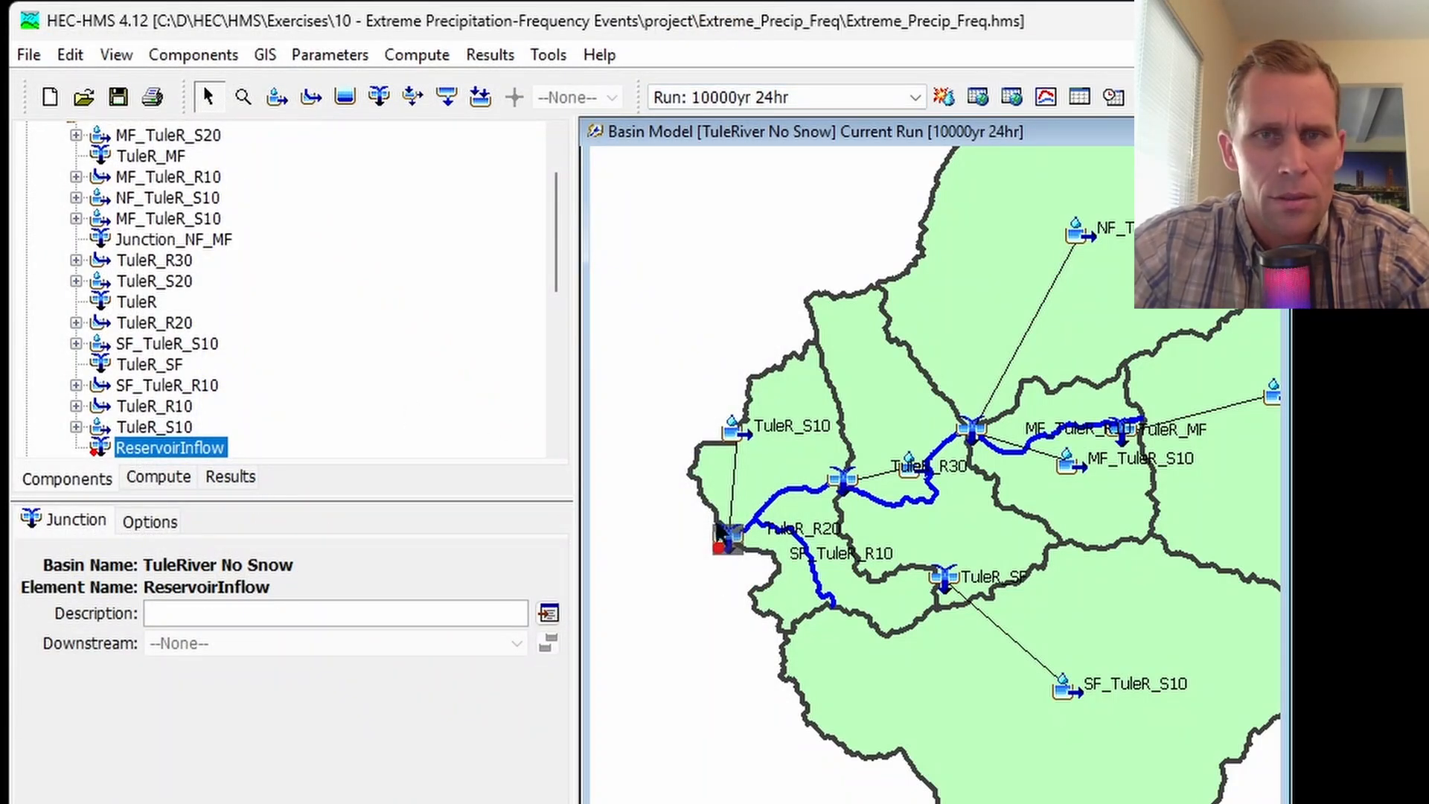
Set the hypothetical storm grid of meteorologic model 10000yr 24 to CA 10000yr 24hr and save the project
left_click(740, 101)
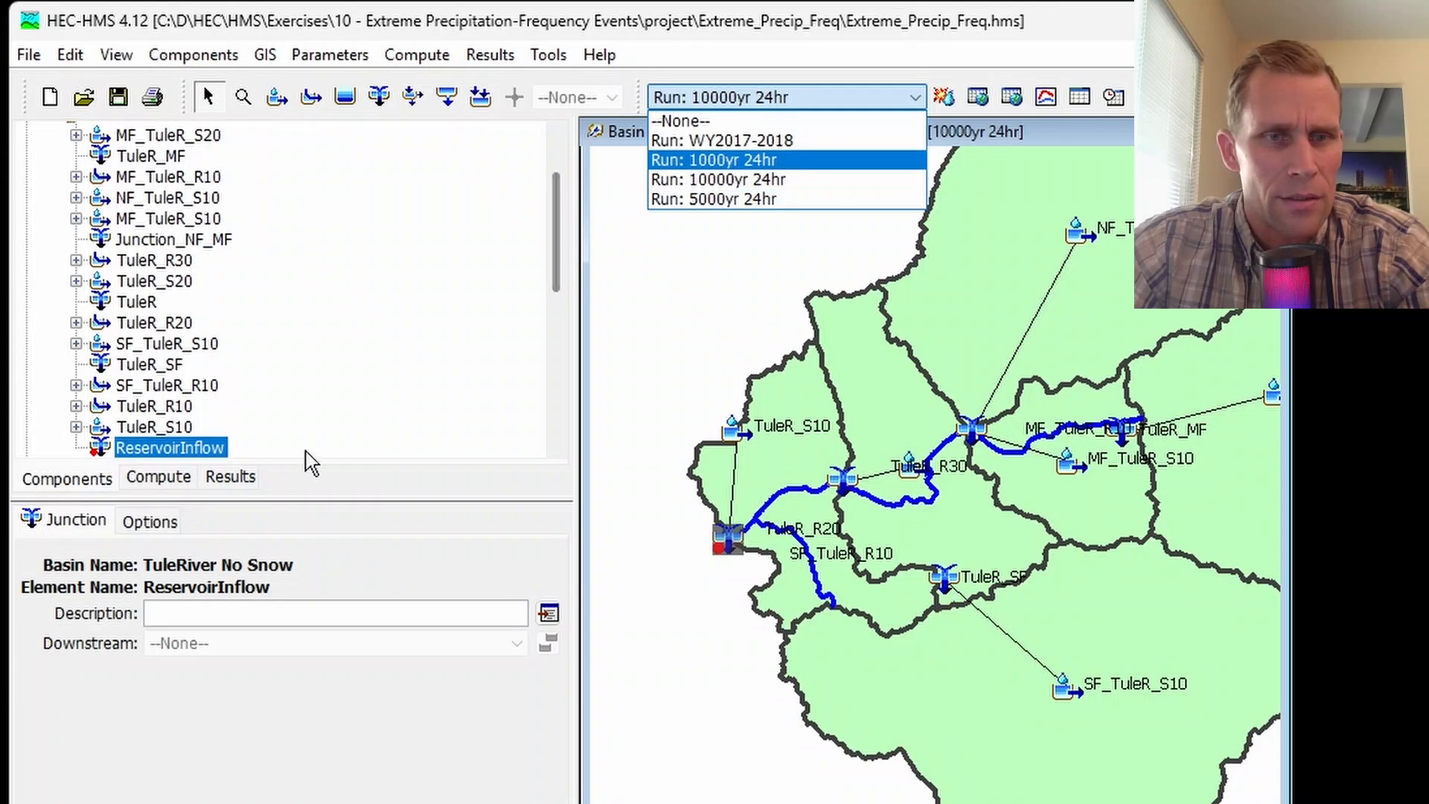
left_click(160, 478)
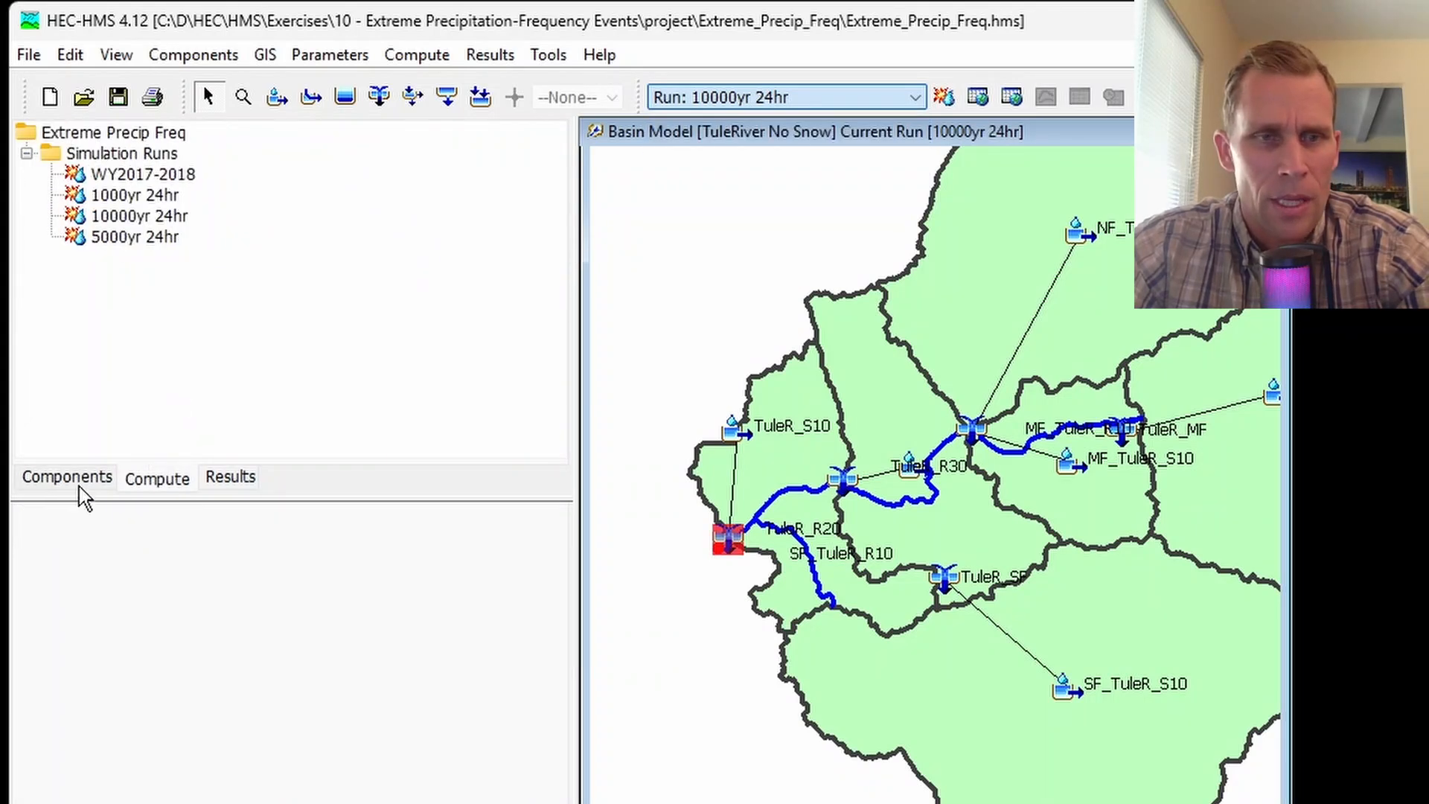
left_click(80, 481)
scroll(131, 203, "up", 2)
left_click(51, 195)
left_click(114, 284)
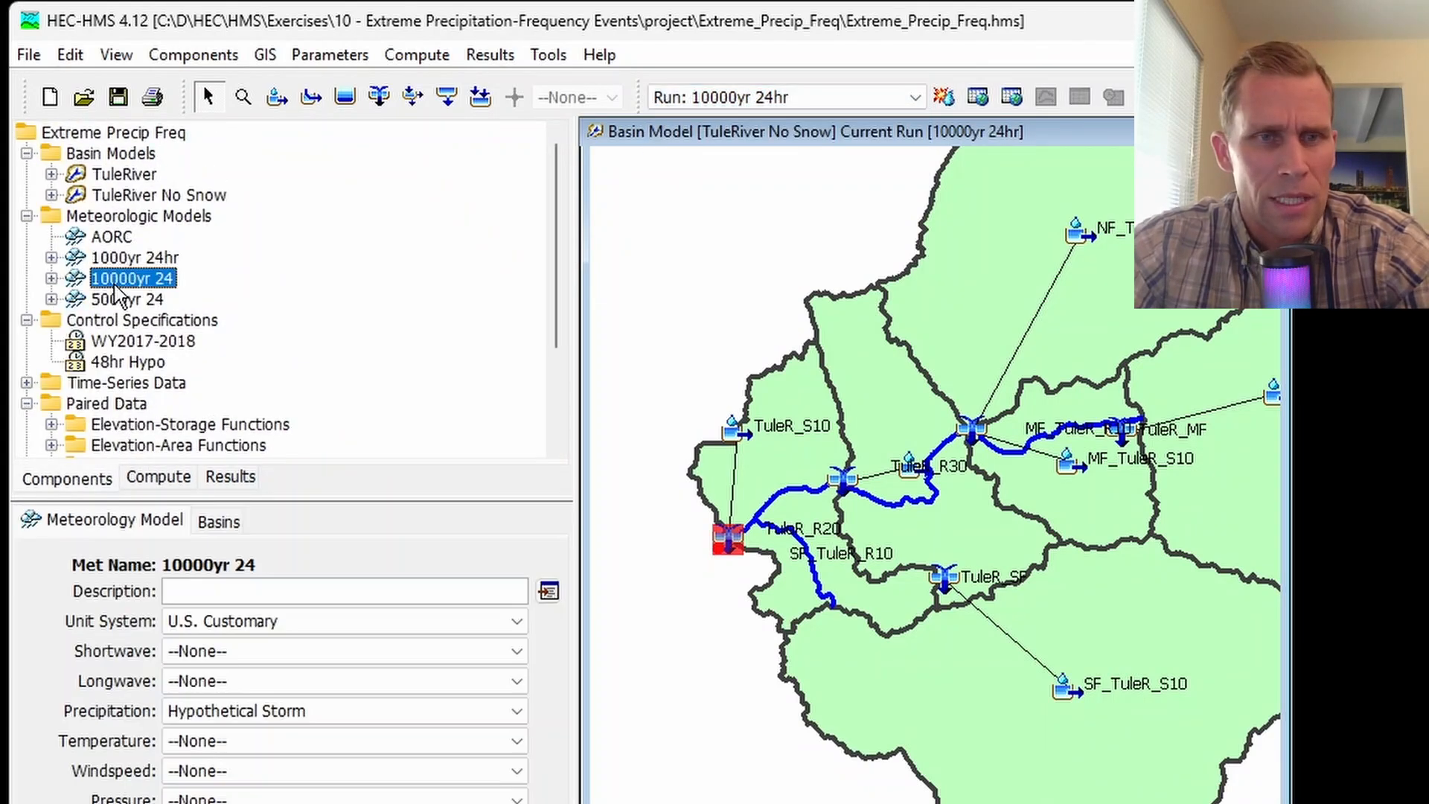
left_click(51, 277)
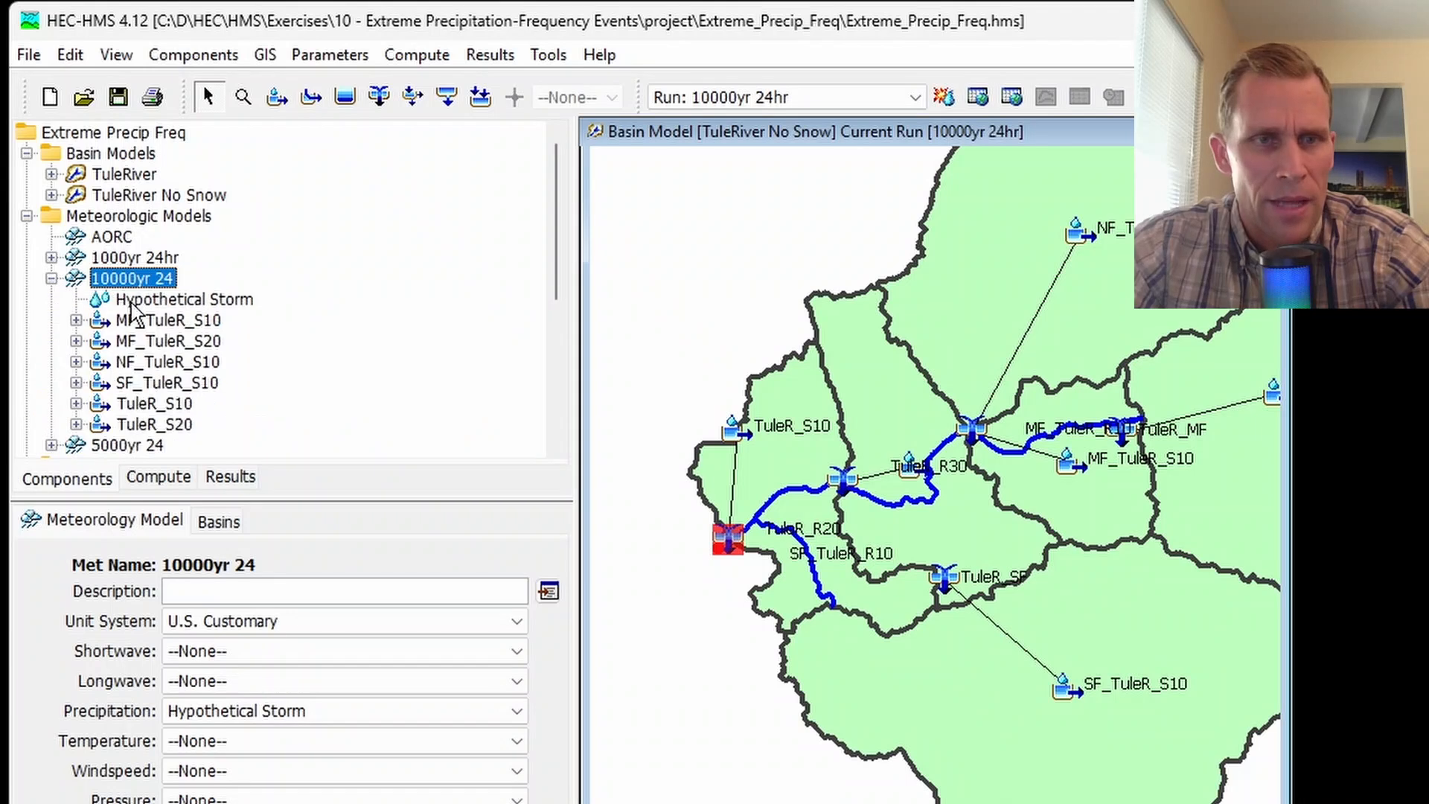
left_click(160, 299)
left_click(298, 691)
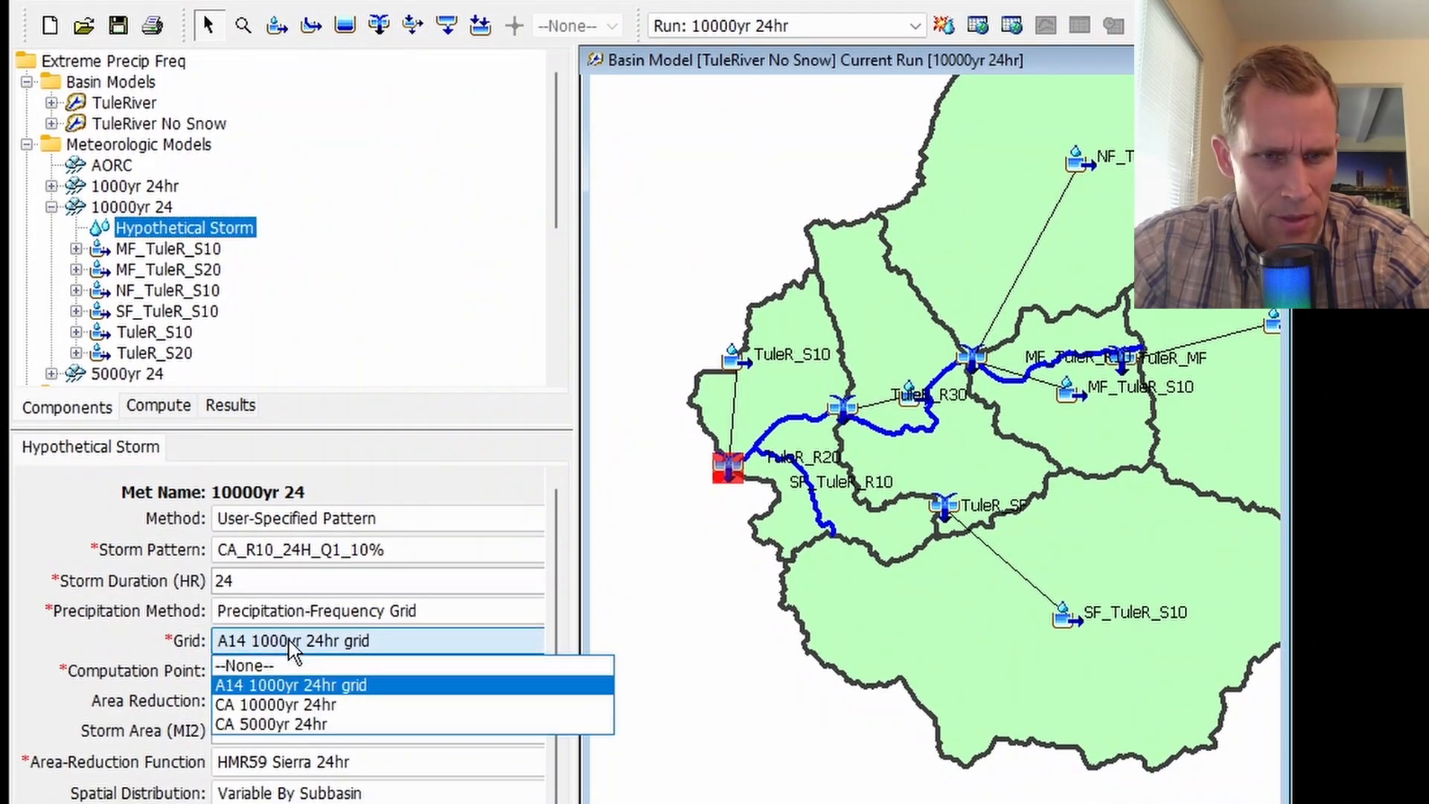
left_click(290, 704)
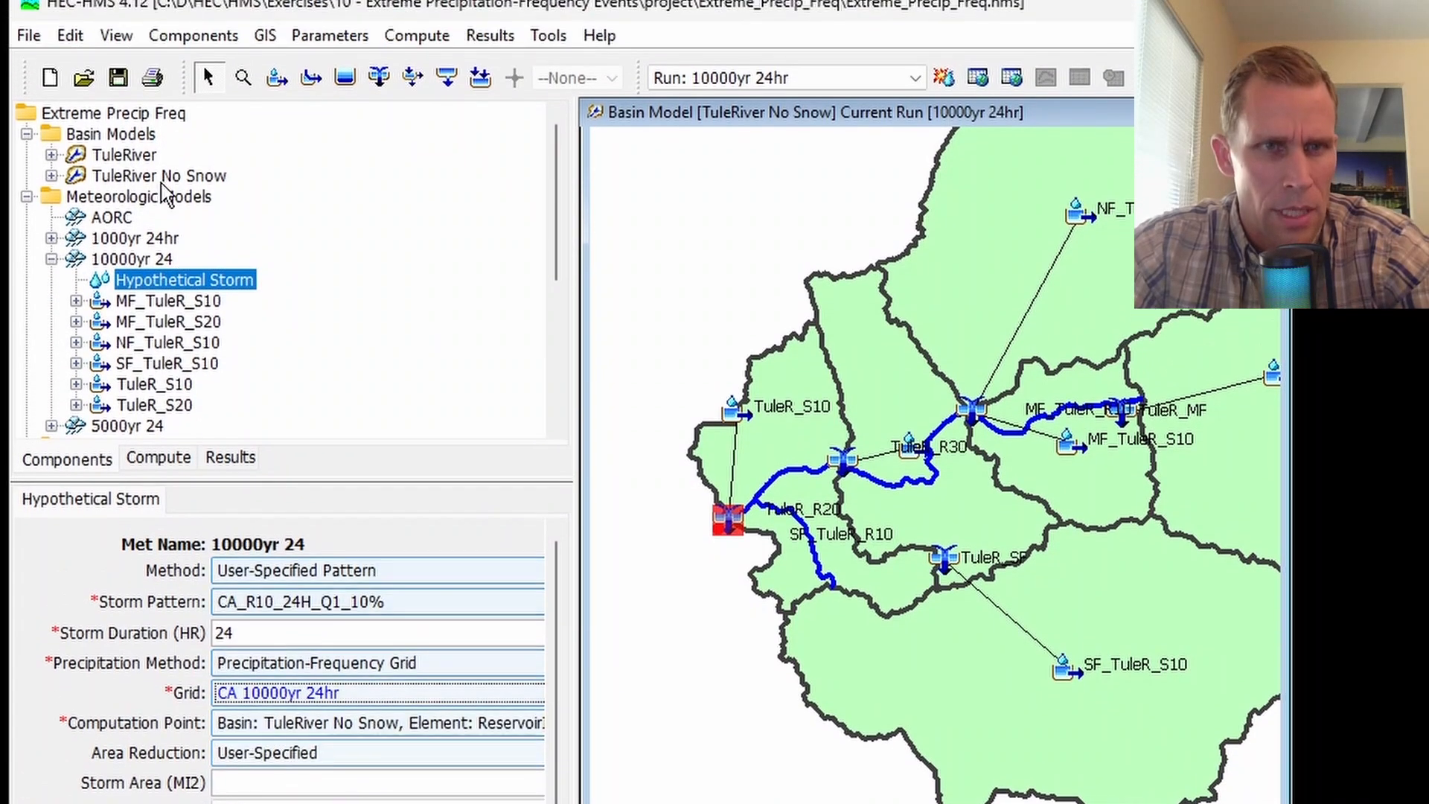
left_click(120, 104)
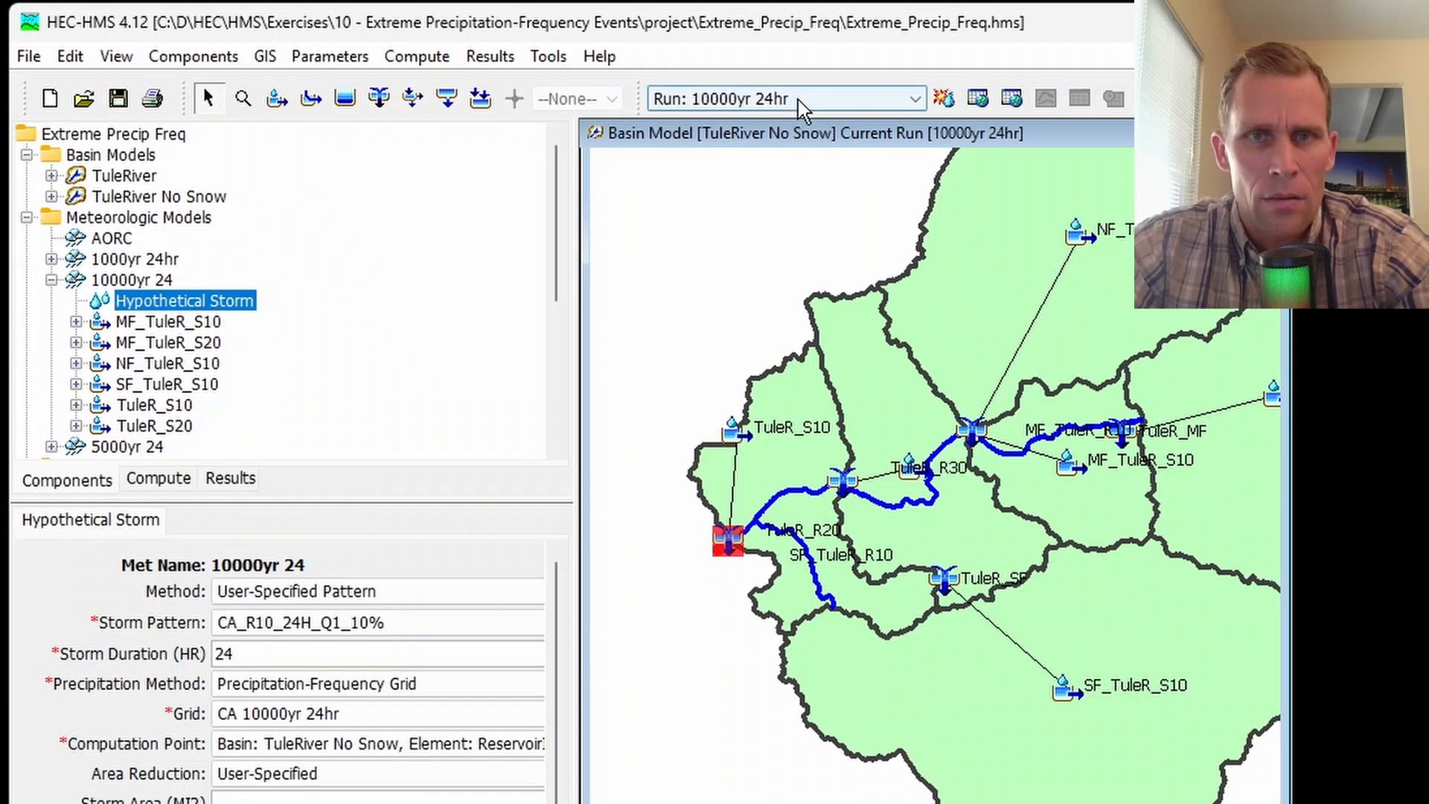
Recompute the 10000yr 24hr run, review its updated results graph at the ReservoirInflow junction, and close it
left_click(942, 98)
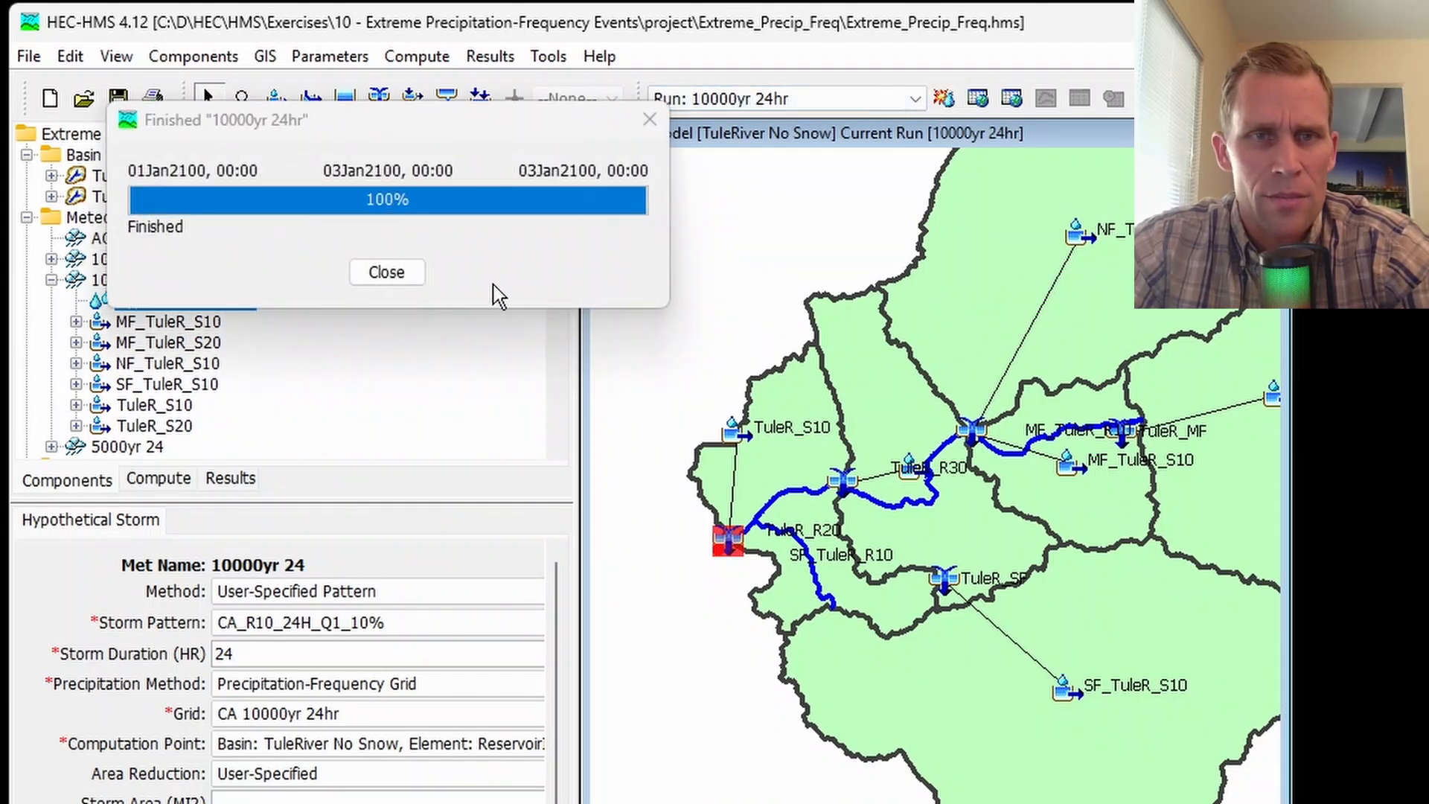
left_click(387, 274)
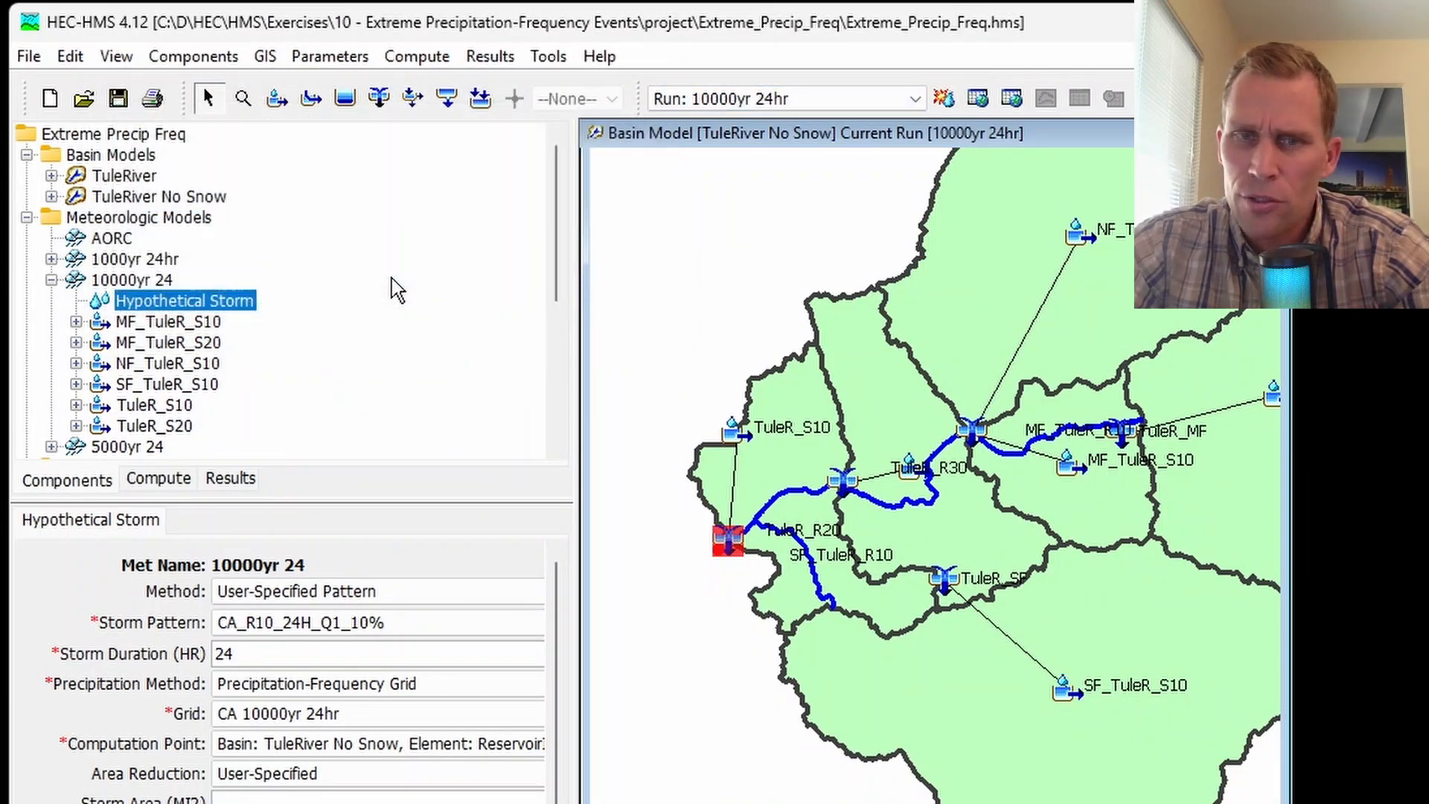
right_click(727, 535)
mouse_move(800, 662)
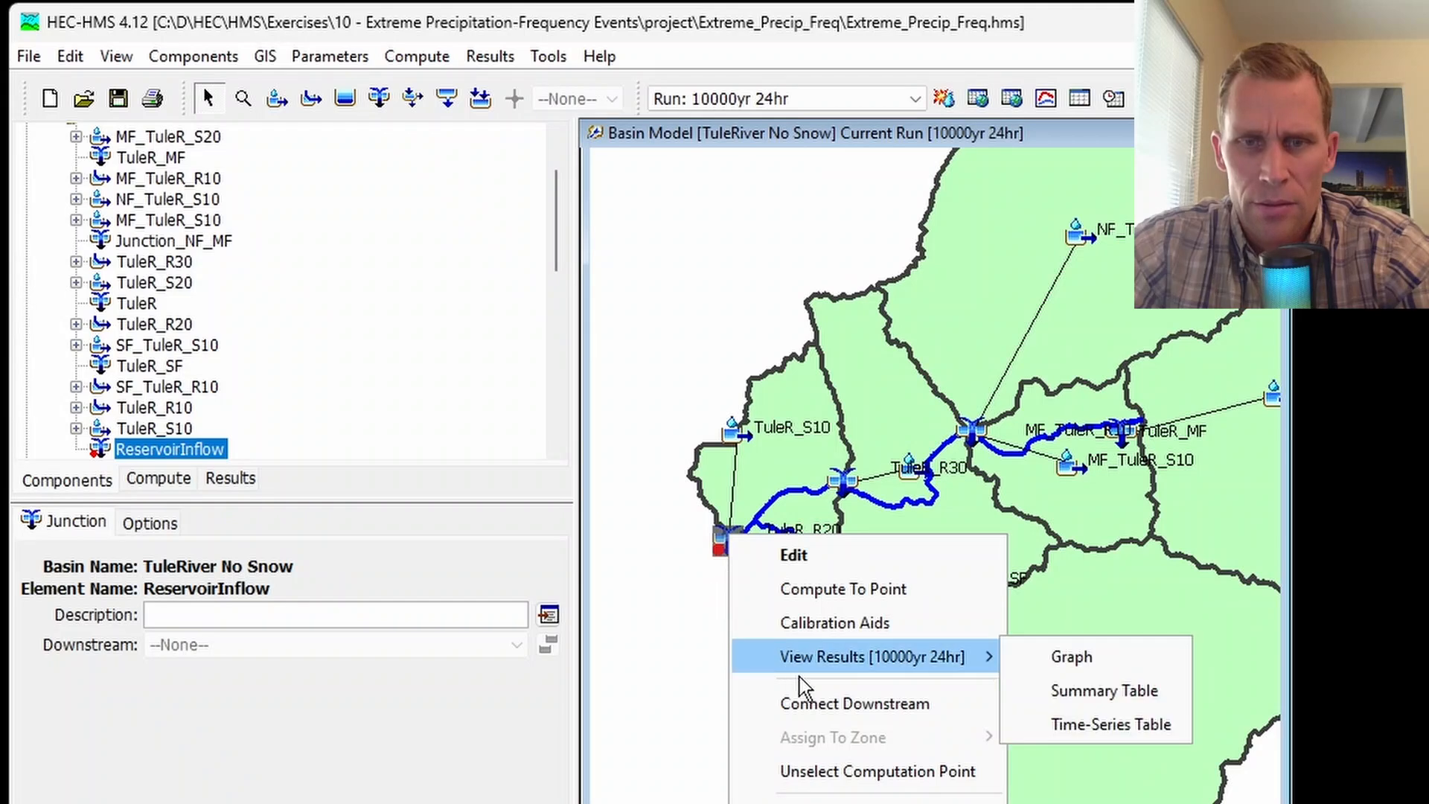
left_click(1063, 664)
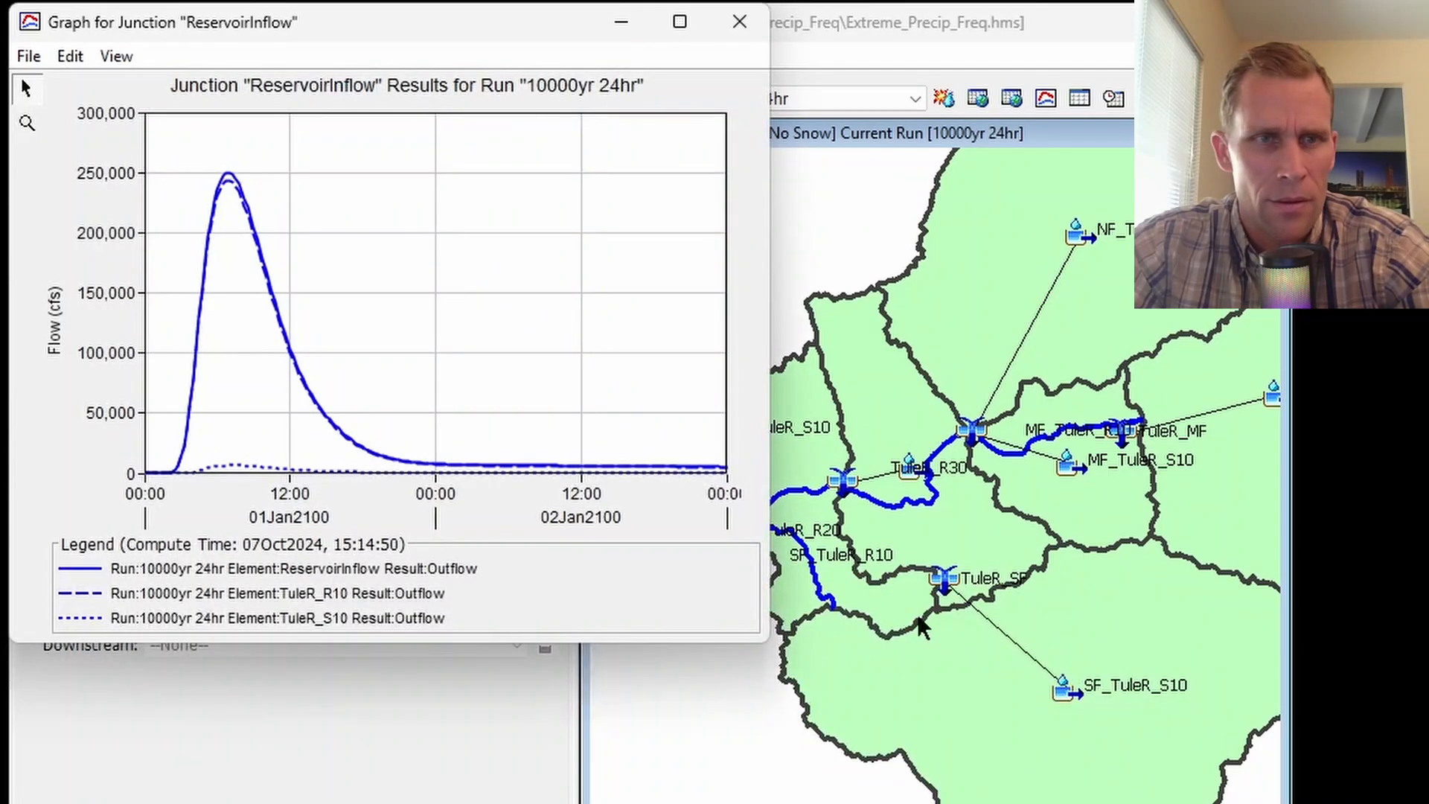
left_click(740, 22)
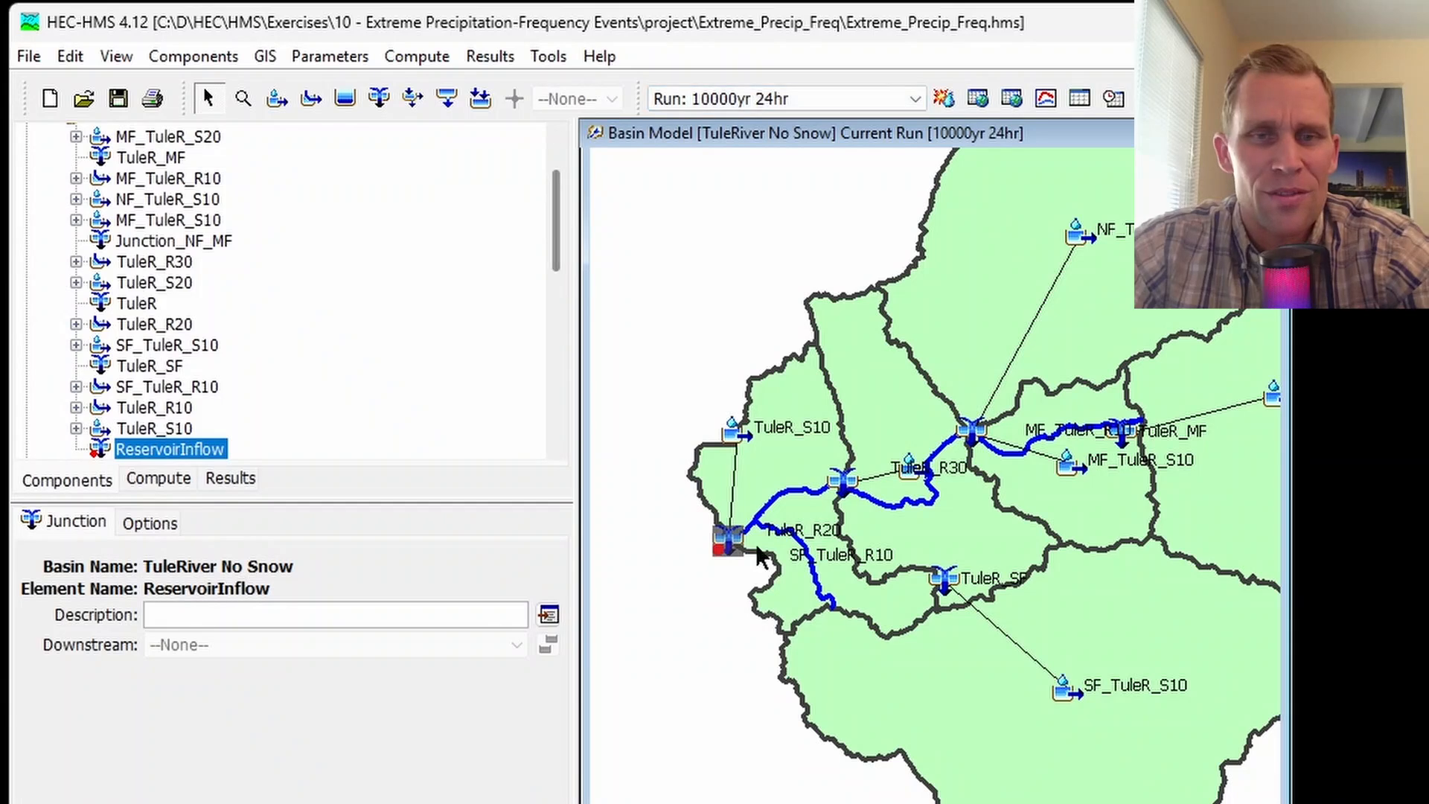
Check ReservoirInflow's peak discharge in the global summary results of the 1000yr 24hr run and close the summary
left_click(231, 480)
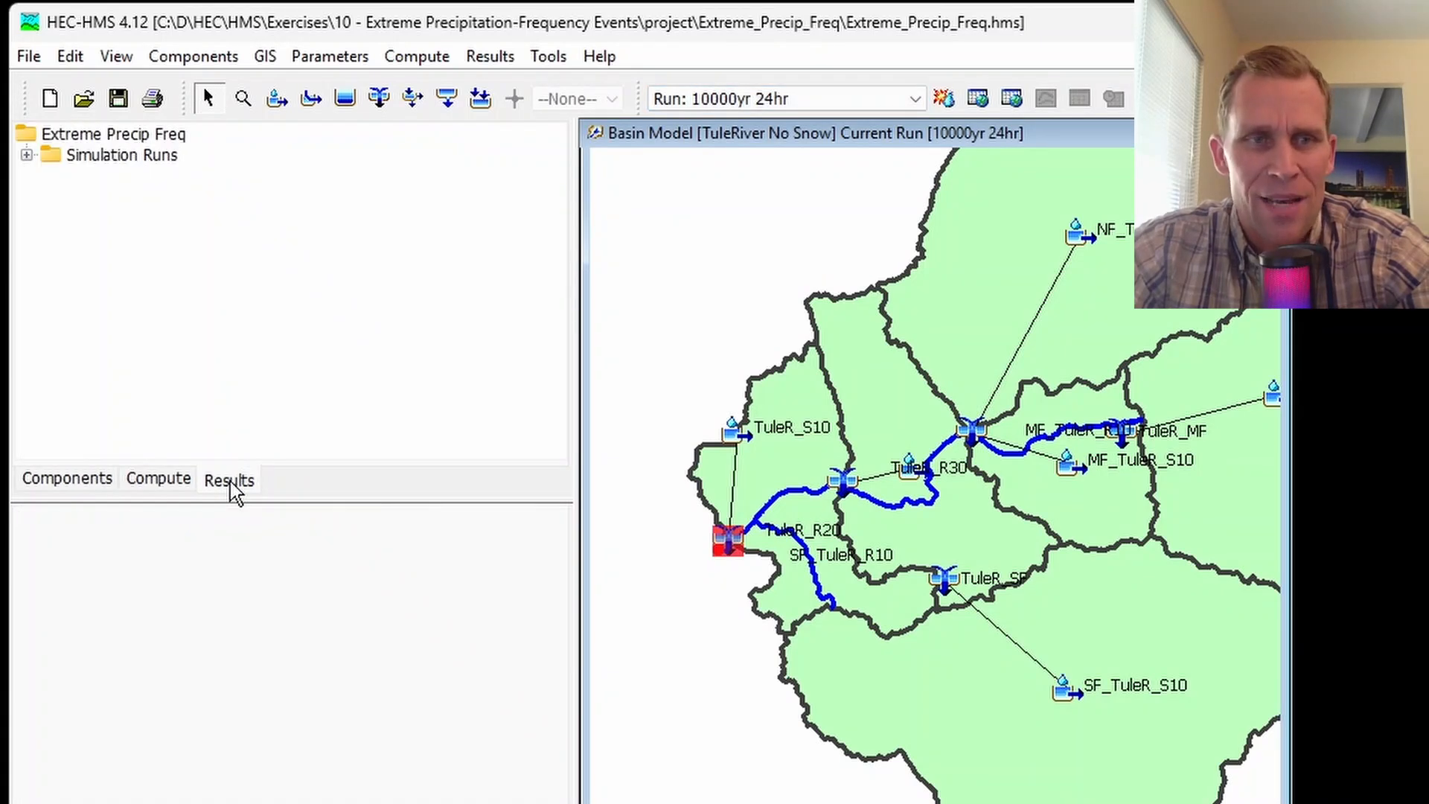
left_click(27, 155)
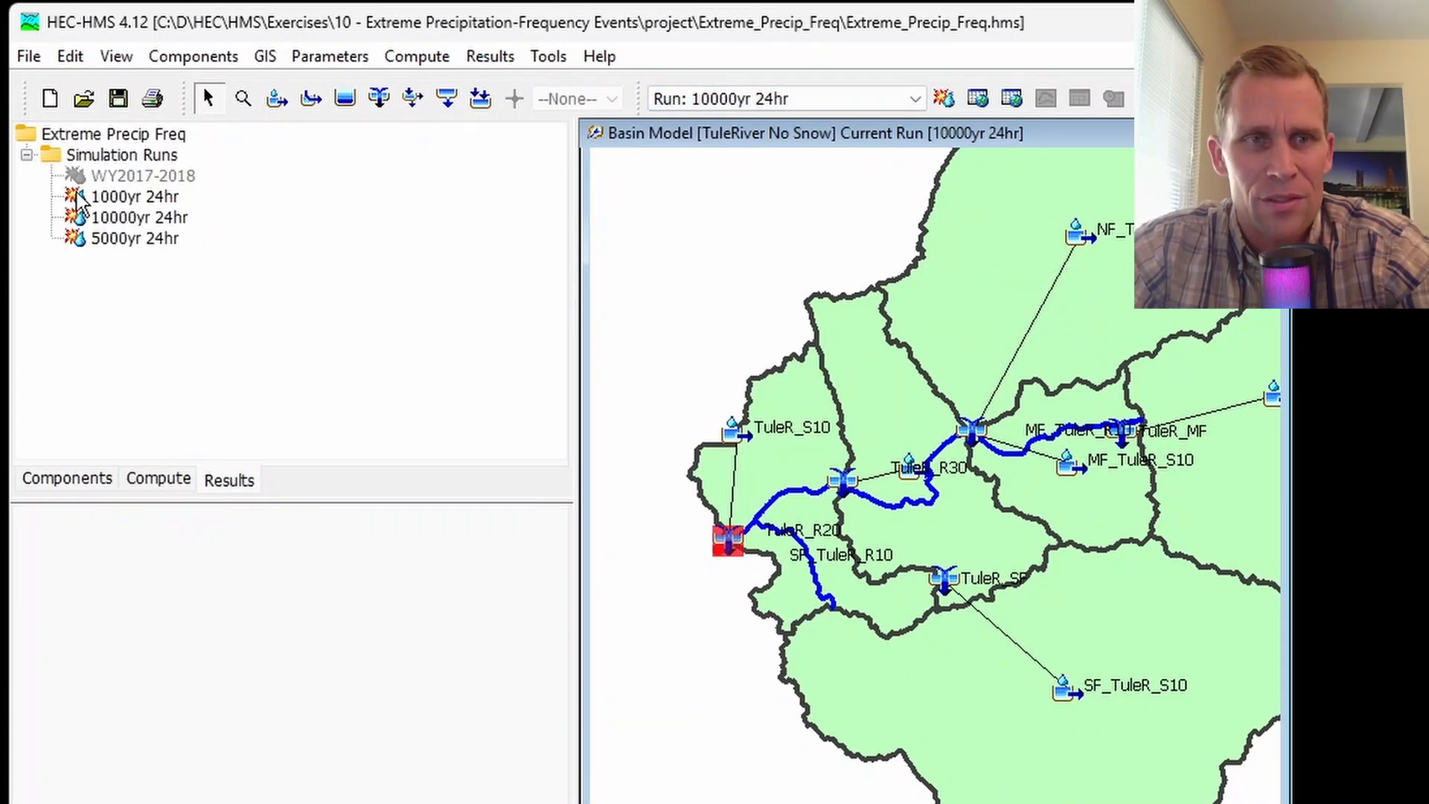
double_click(122, 197)
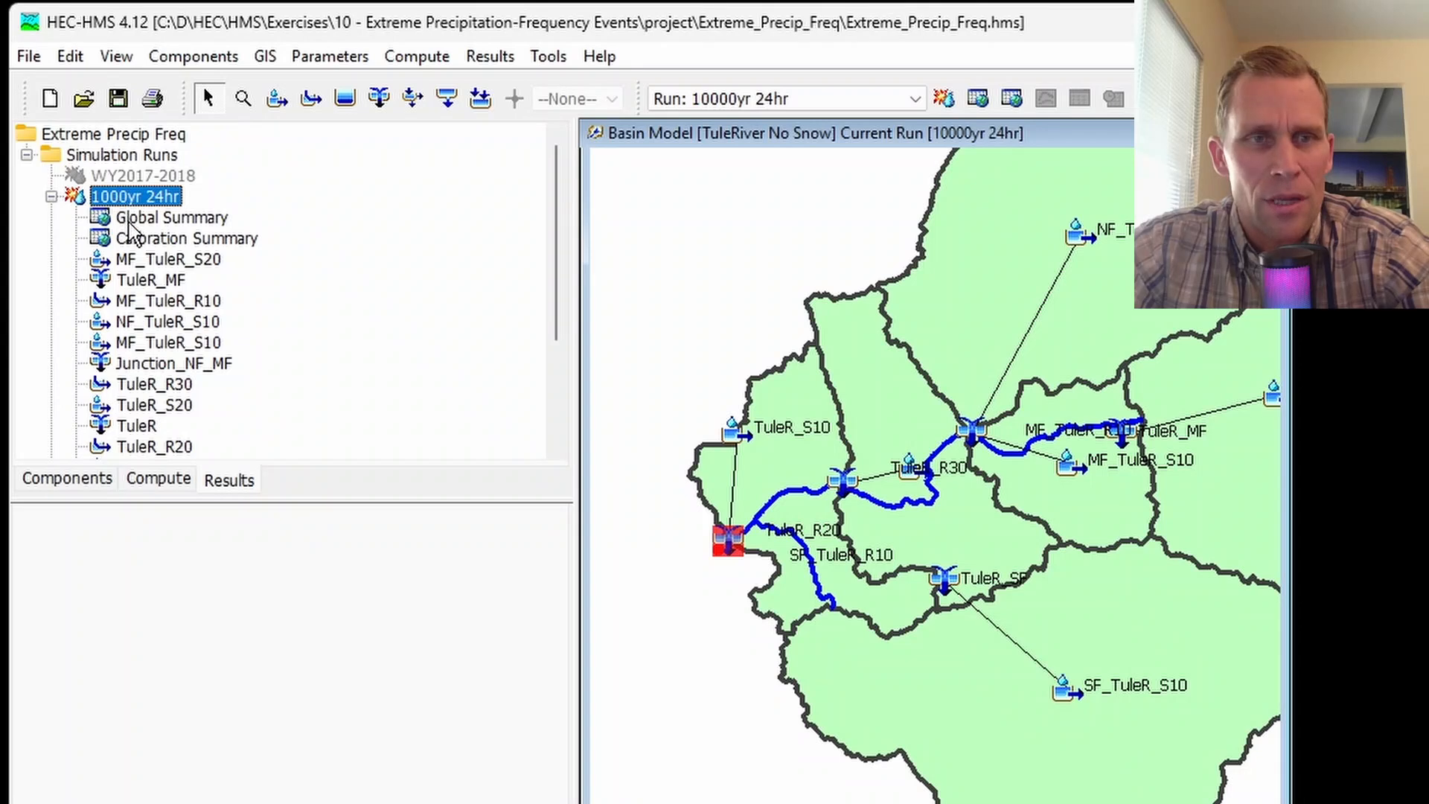
left_click(149, 217)
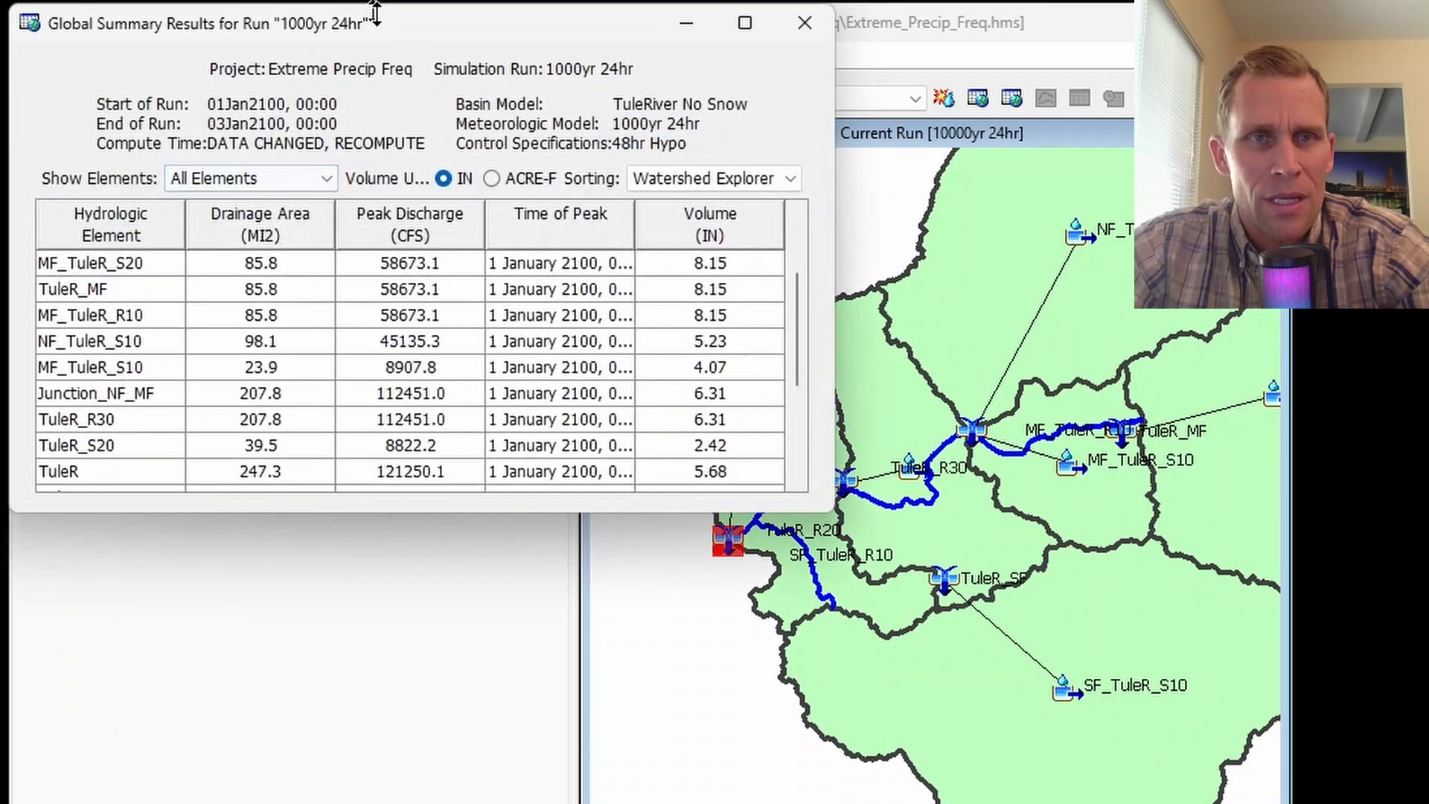
left_click_drag(373, 15, 553, 93)
scroll(570, 502, "down", 3)
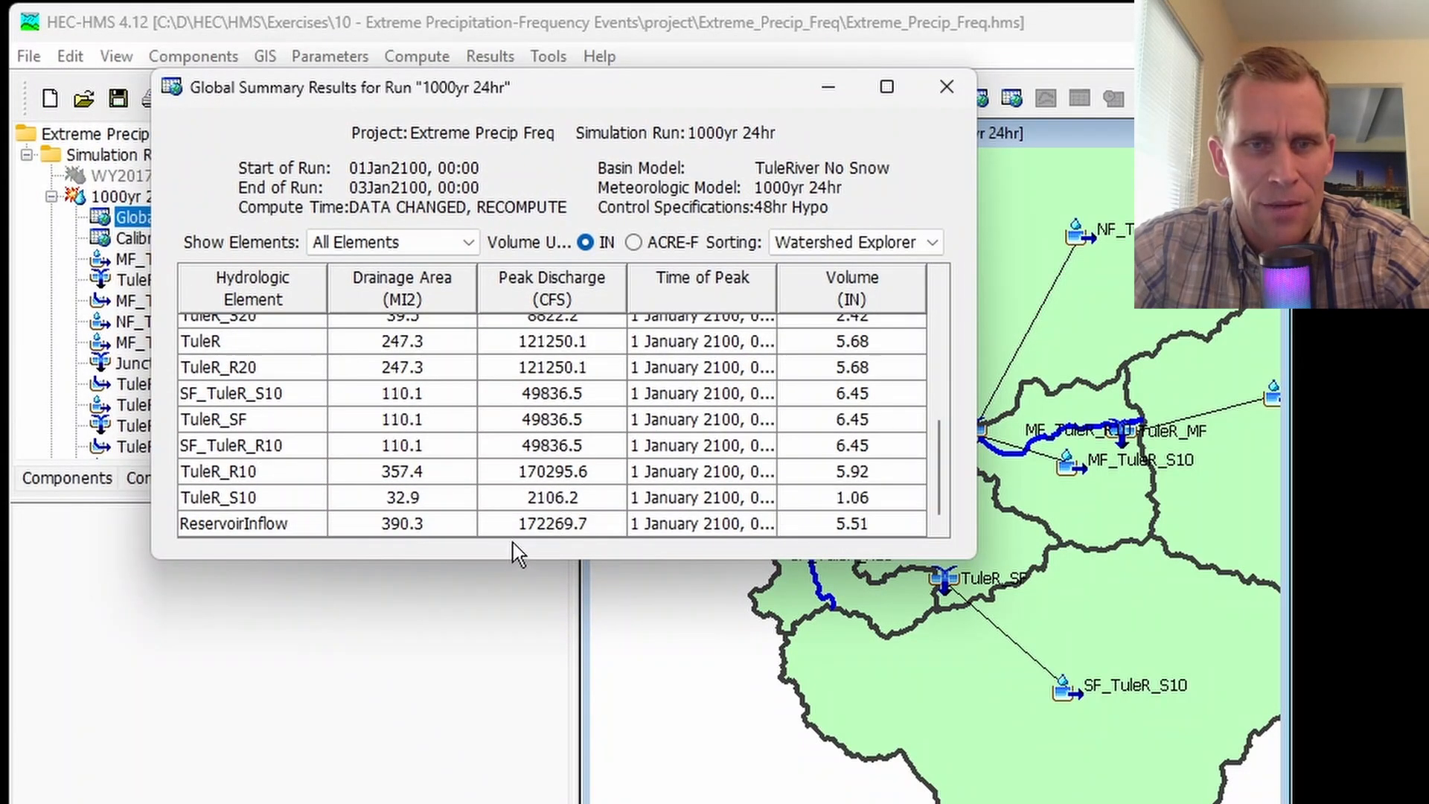
left_click(527, 530)
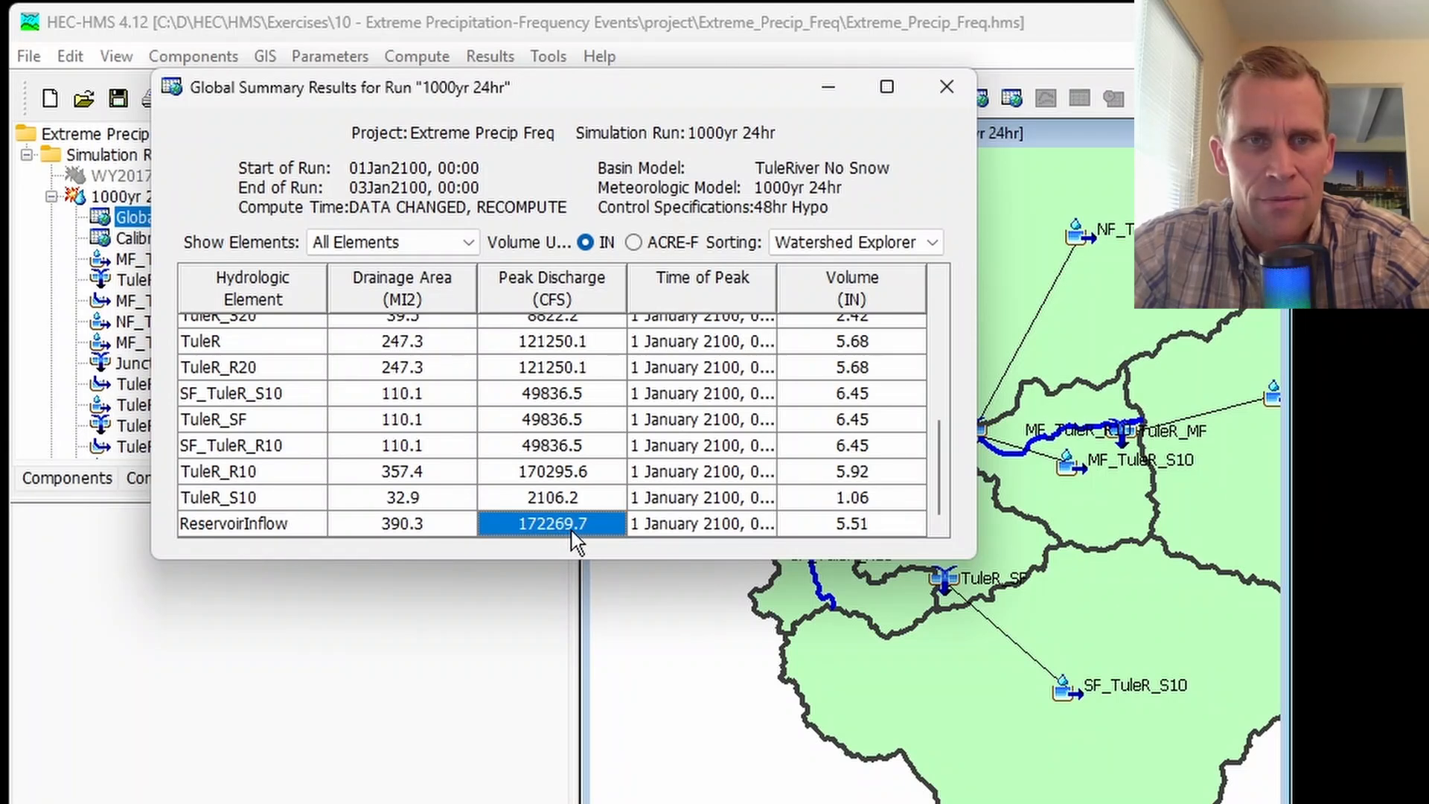
left_click(946, 87)
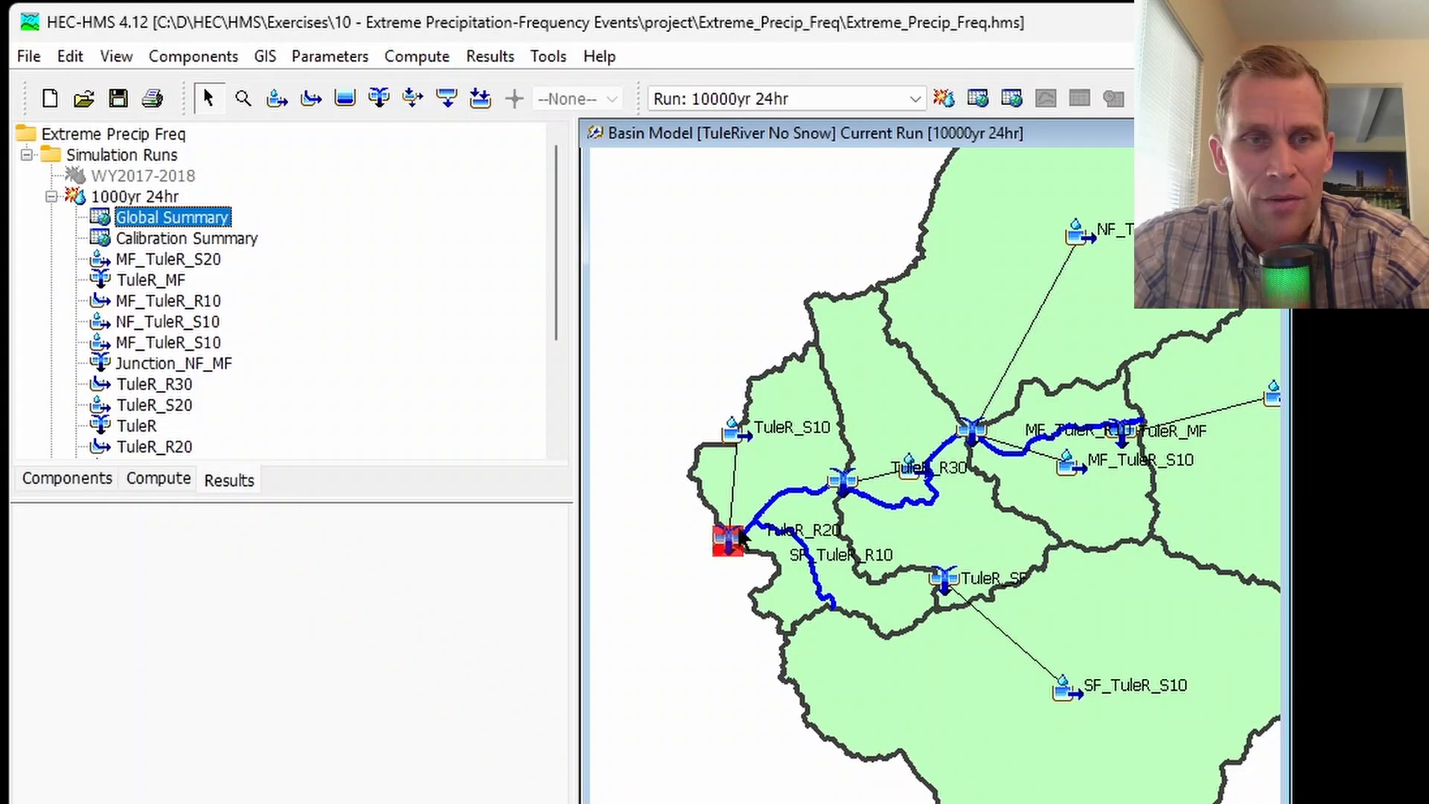
Check ReservoirInflow's peak discharge in the global summary results of the 5000yr 24hr run and close the summary
left_click(50, 196)
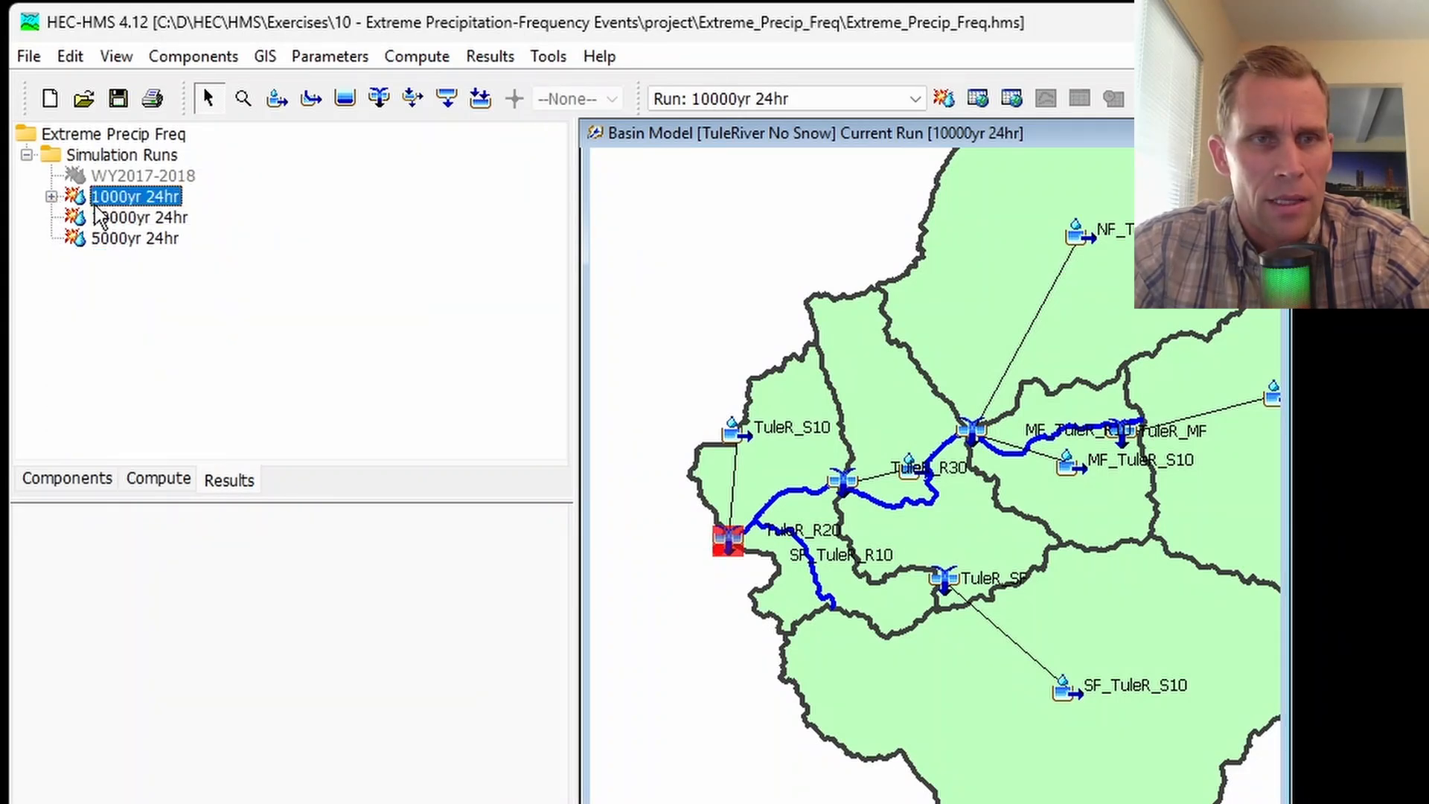
double_click(119, 240)
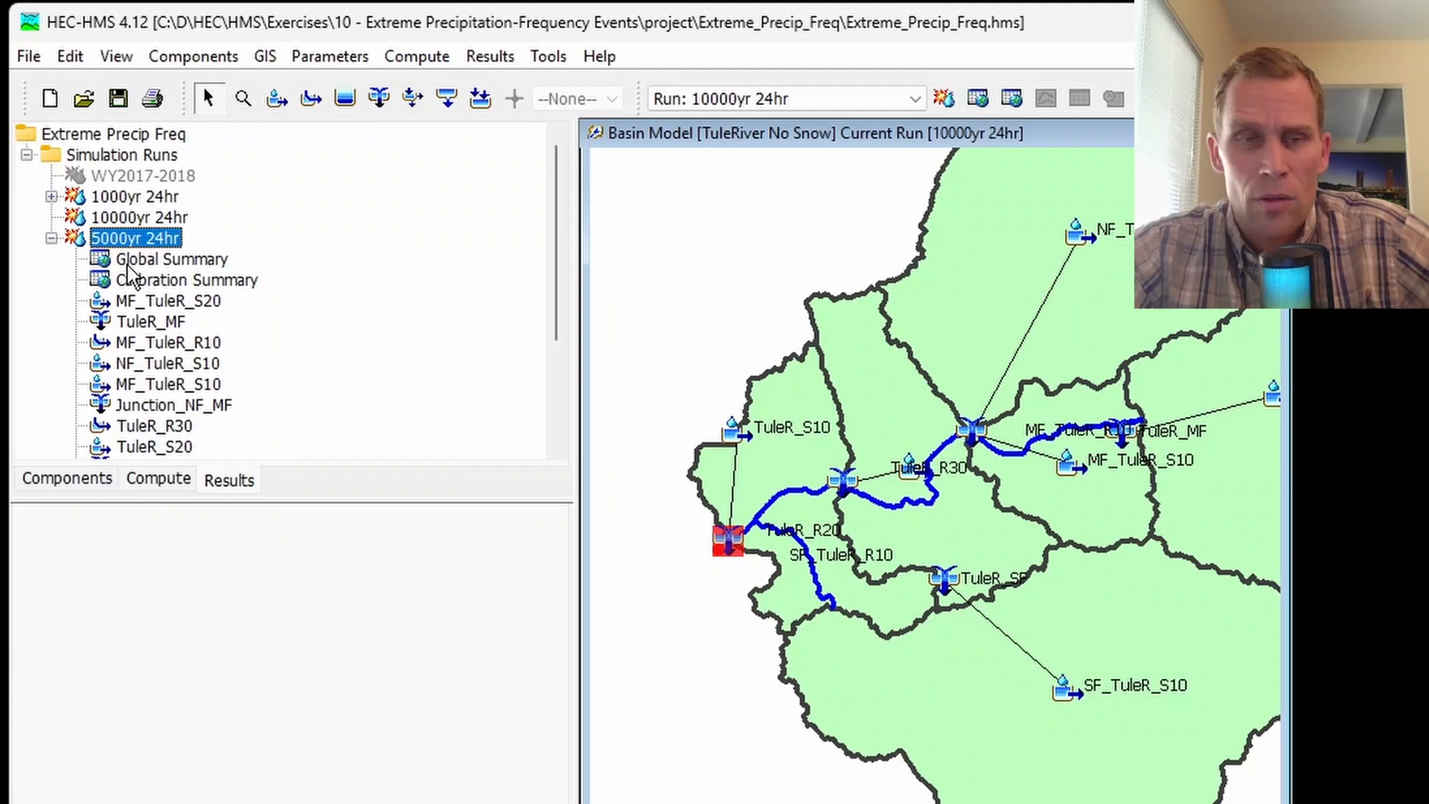
left_click(149, 260)
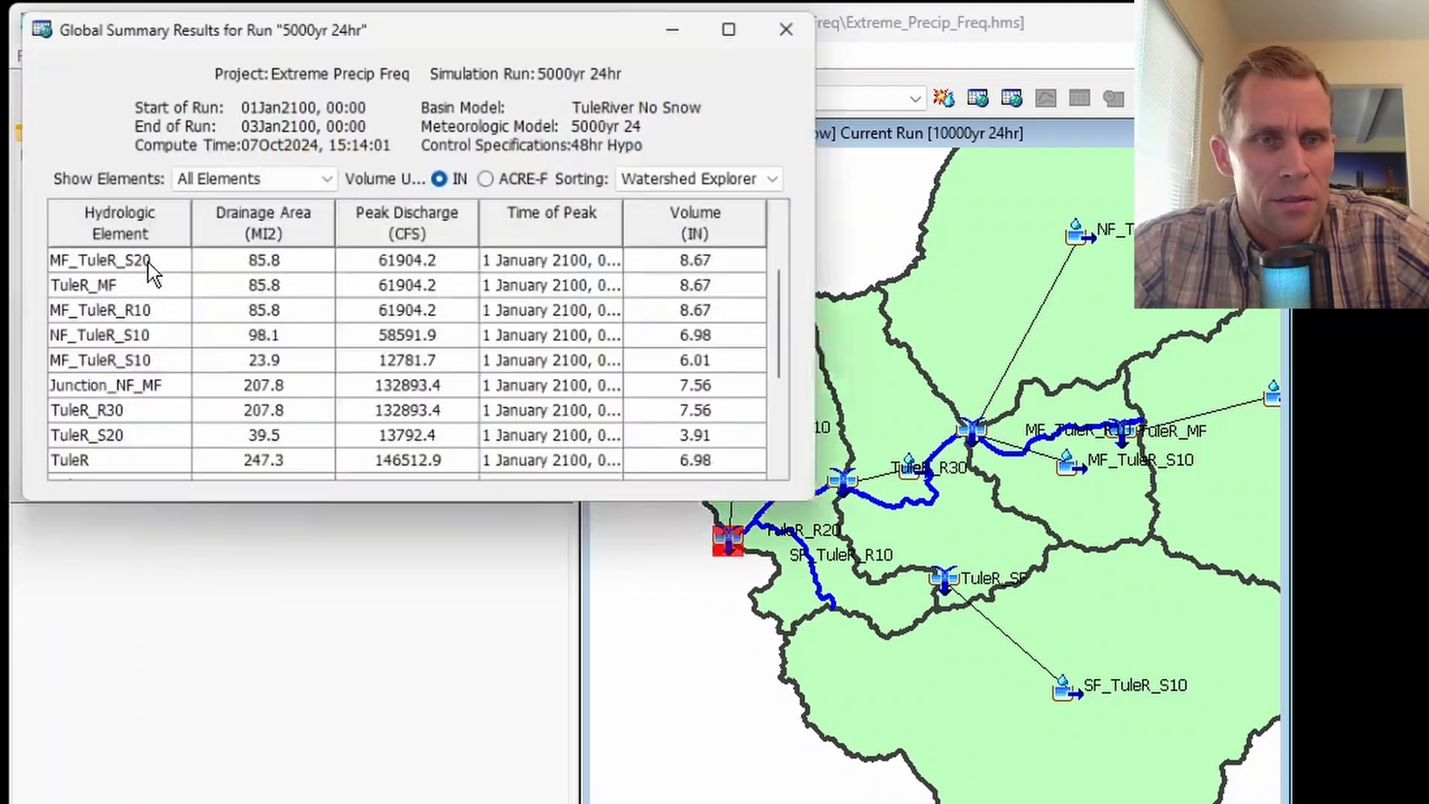
scroll(298, 409, "down", 3)
left_click(384, 480)
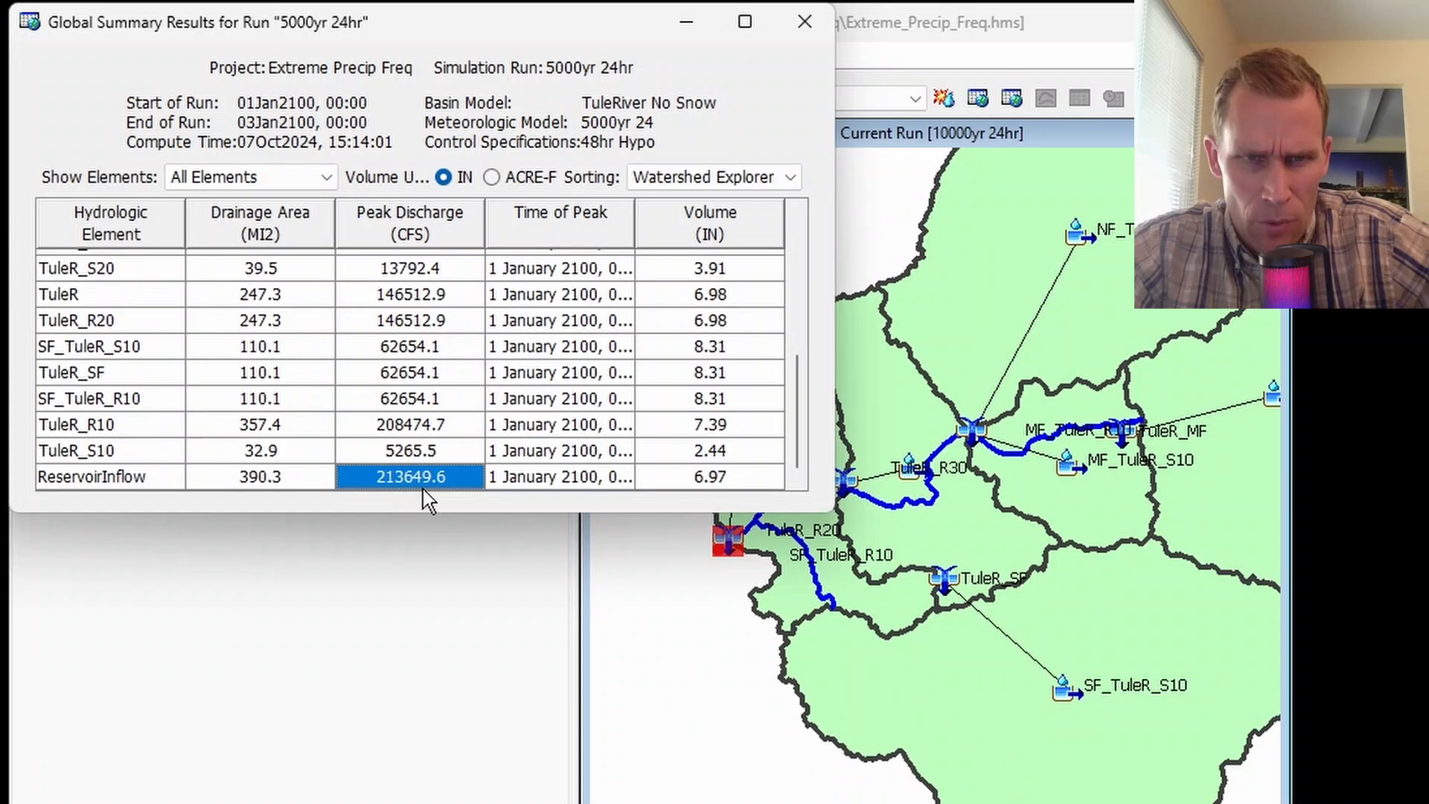
left_click(803, 33)
Check ReservoirInflow's peak discharge in the global summary results of the 10000yr 24hr run
left_click(94, 236)
left_click(102, 216)
left_click(125, 236)
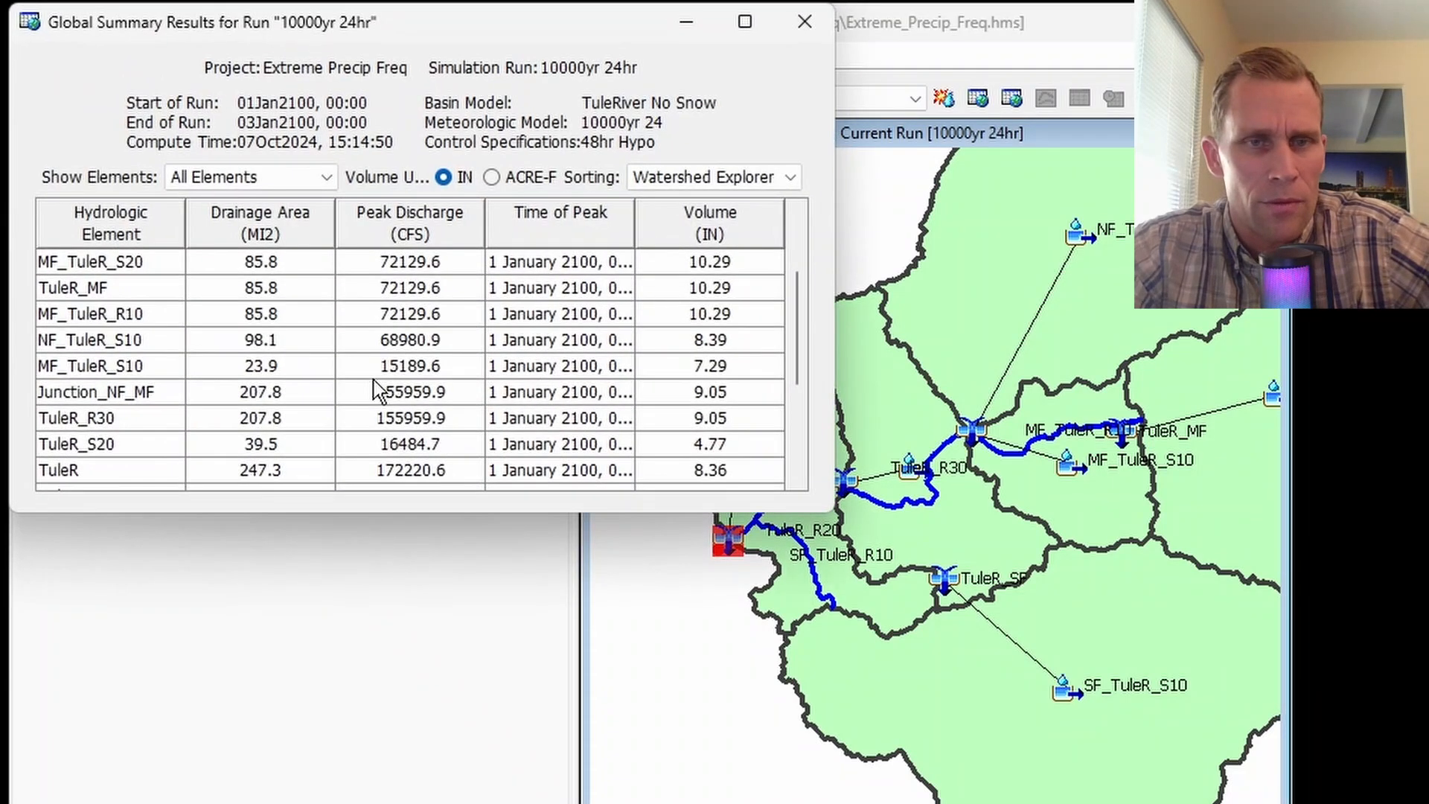
scroll(376, 391, "down", 3)
left_click(383, 476)
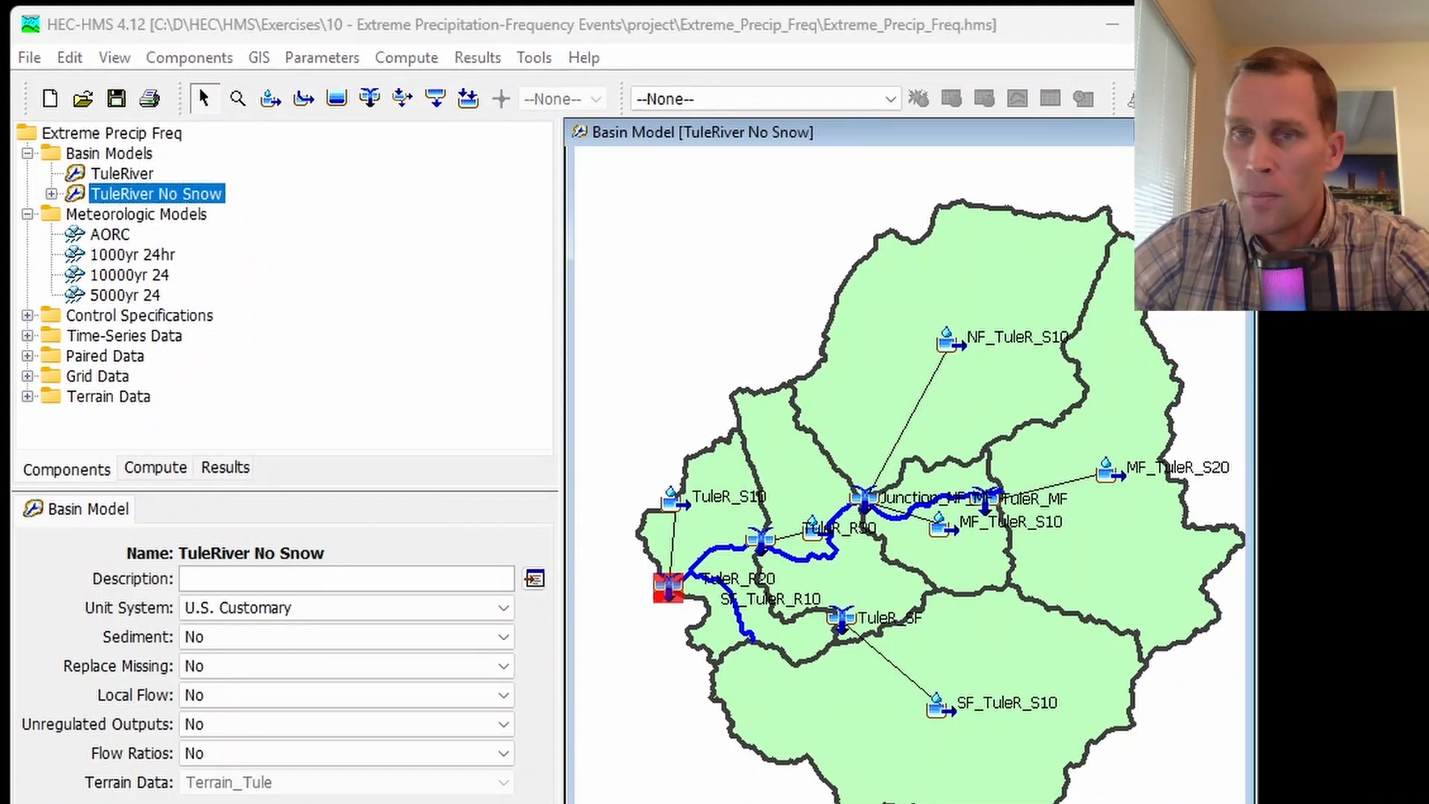
Switch to the tutorial in the browser and download schafer-dam_inflow-frequency_ws.xlsx from Step 8, Compare to Inflow Frequency Curve
left_click_drag(1428, 96, 739, 0)
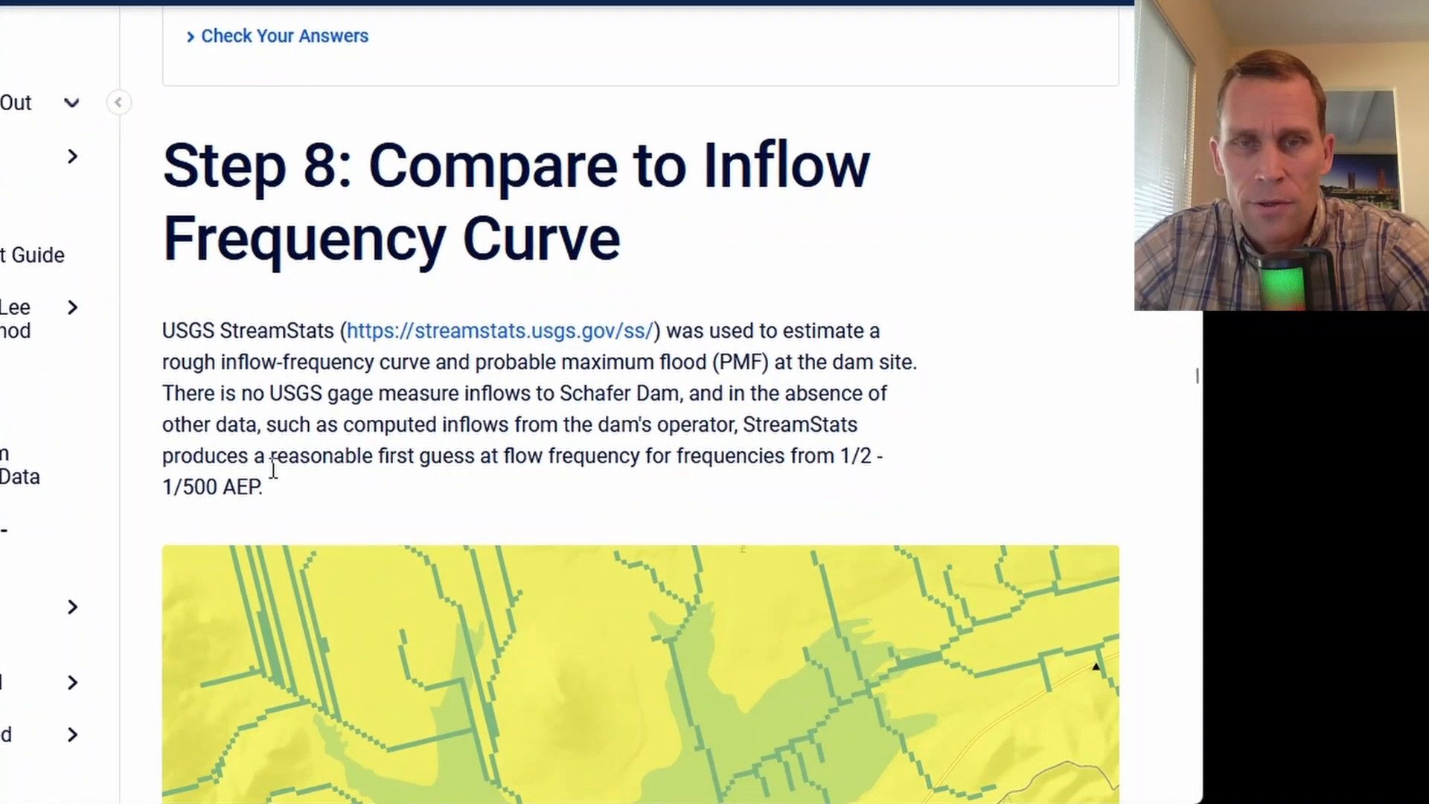
scroll(688, 407, "down", 10)
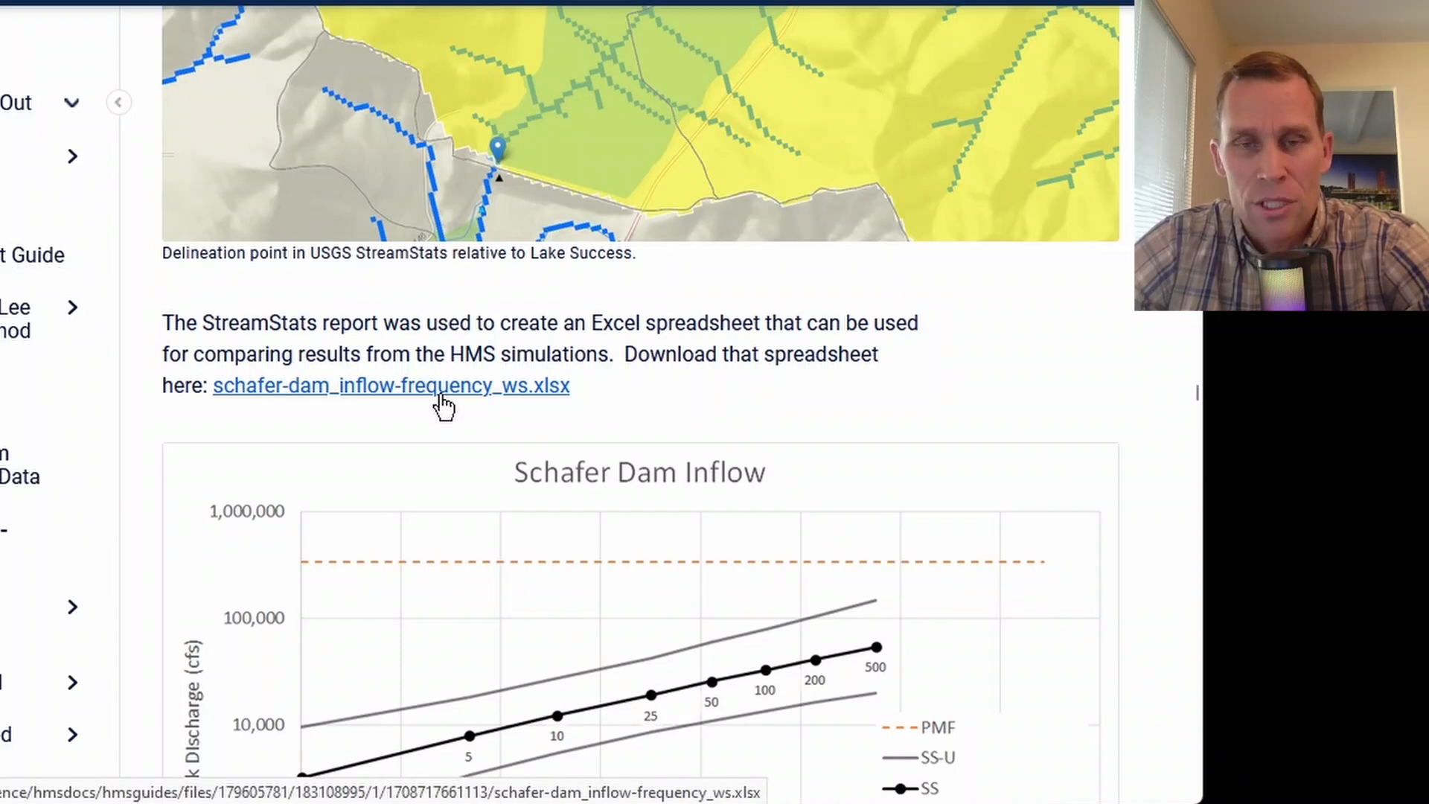
scroll(444, 406, "down", 2)
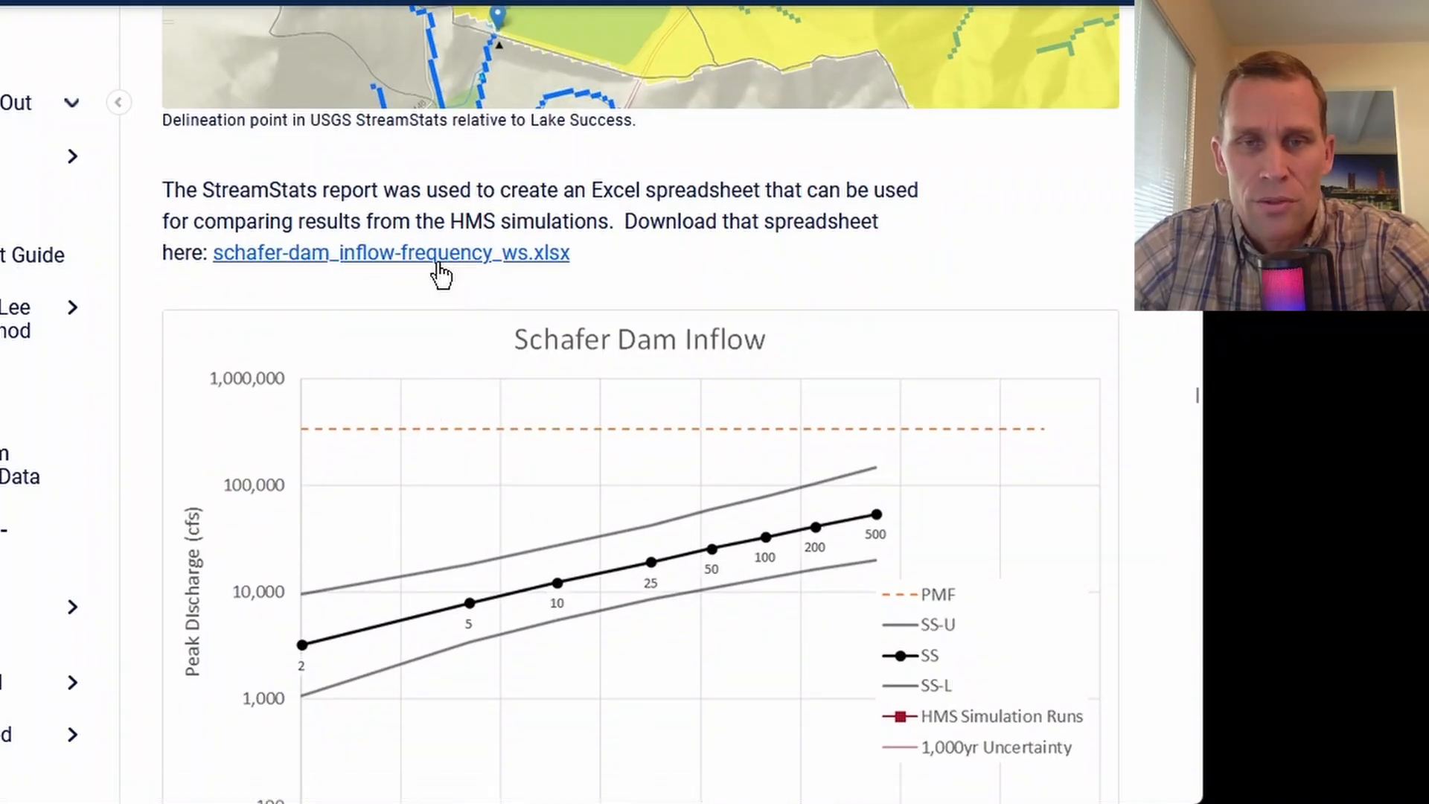
left_click(439, 255)
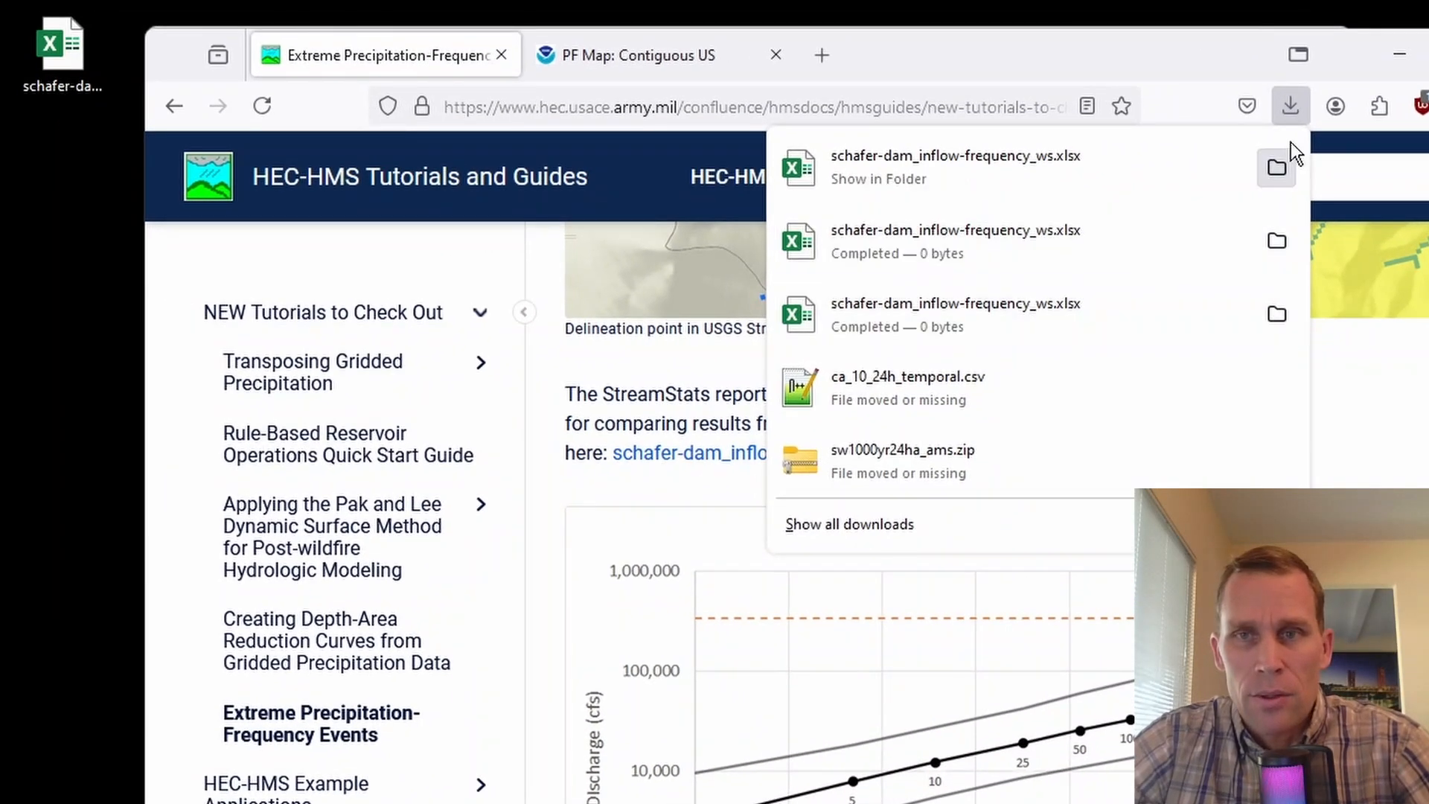
Reposition the downloaded schafer-dam_inflow-frequency_ws.xlsx file on the desktop and open it in Excel
left_click(59, 56)
left_click_drag(60, 56, 73, 170)
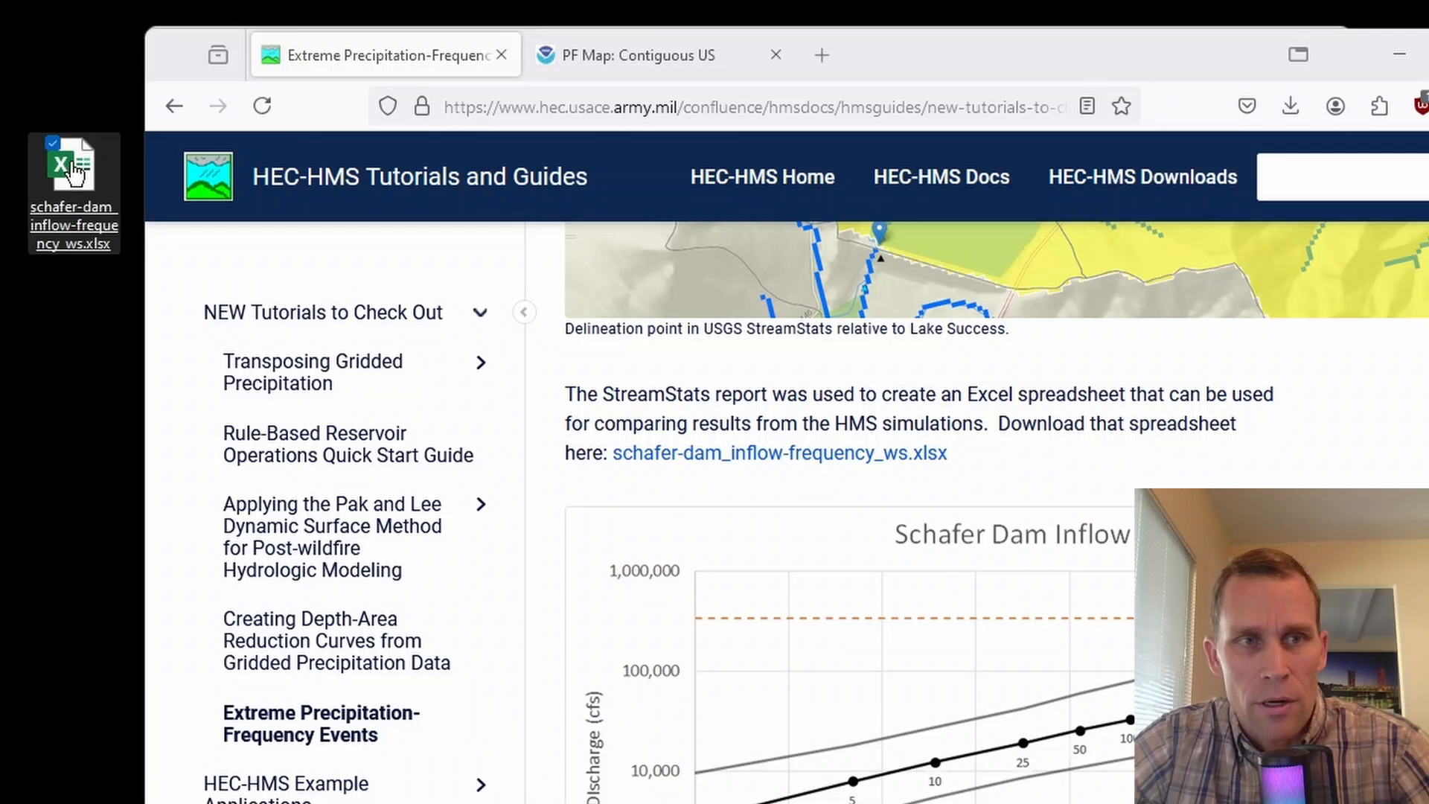
double_click(72, 170)
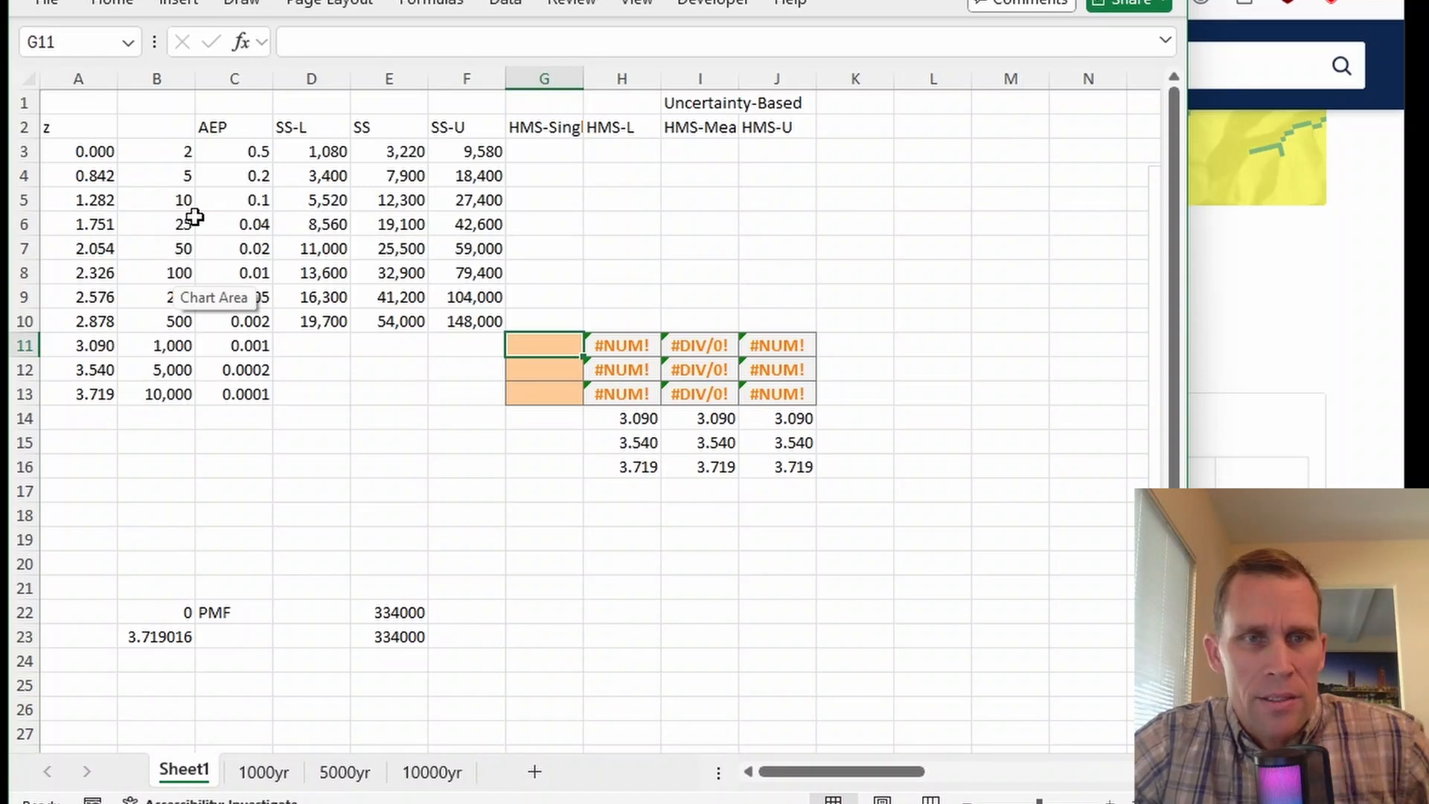
Examine the StreamStats frequency table, the HMS input cells and the Schafer Dam Inflow chart on Sheet1
left_click_drag(170, 157, 446, 387)
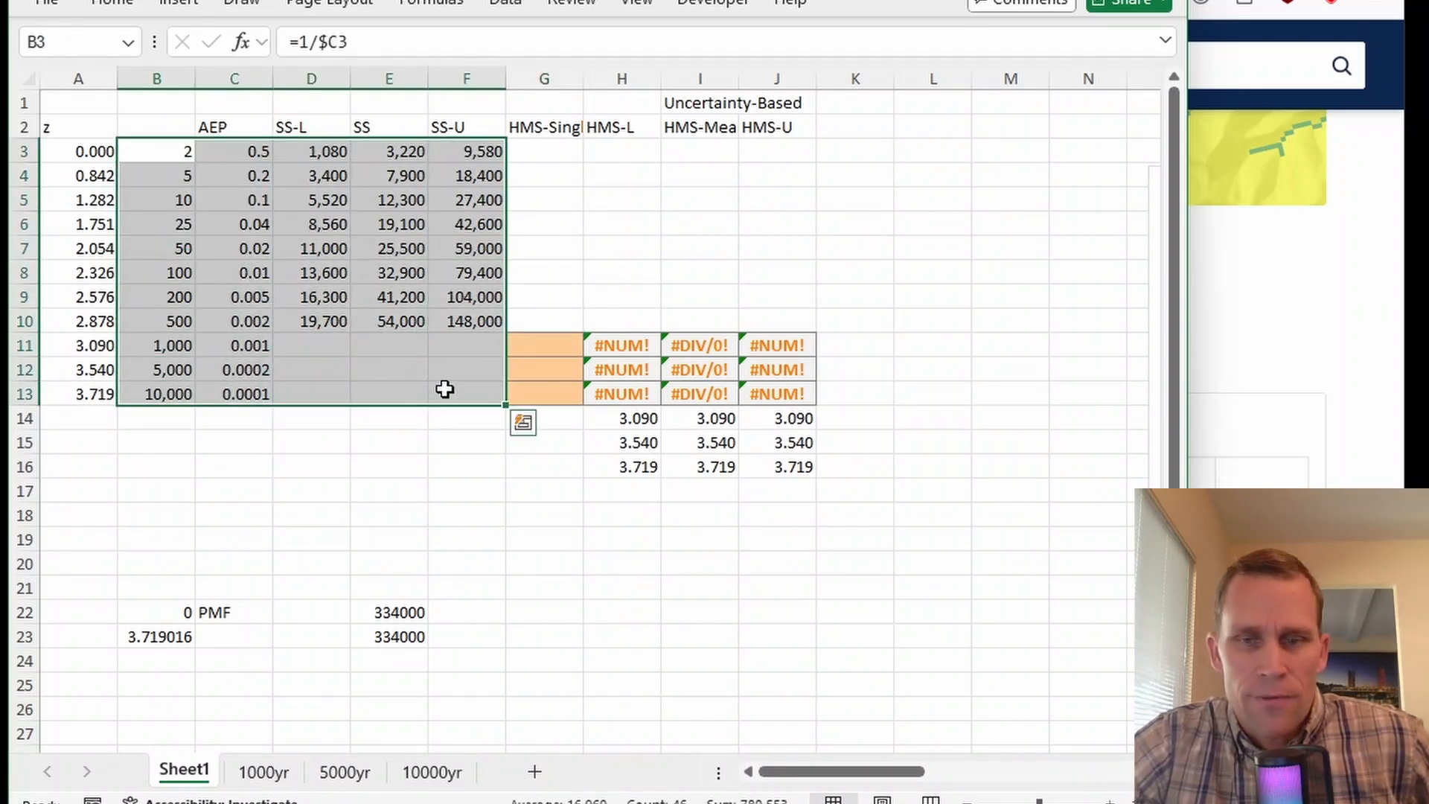
left_click(550, 252)
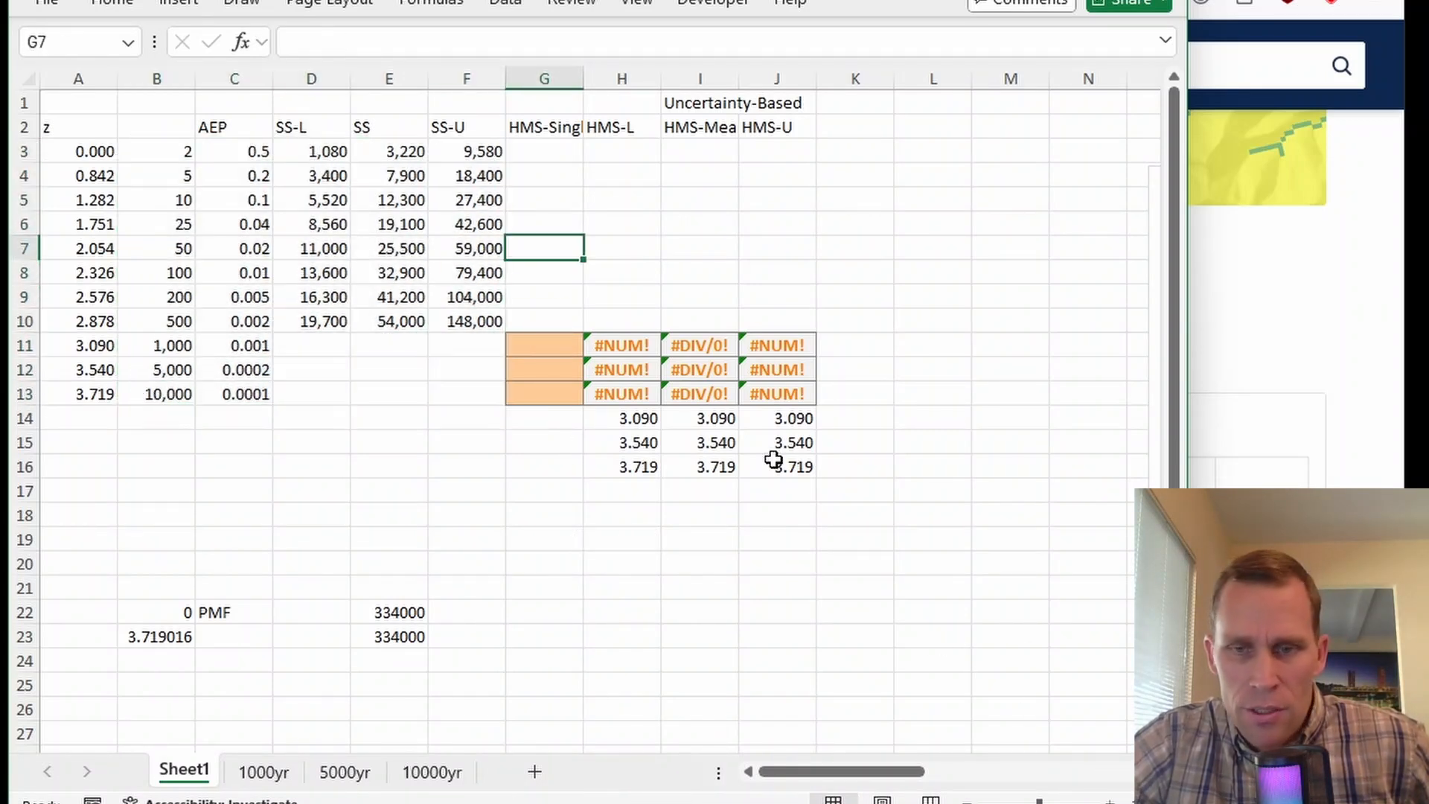
scroll(599, 417, "right", 5)
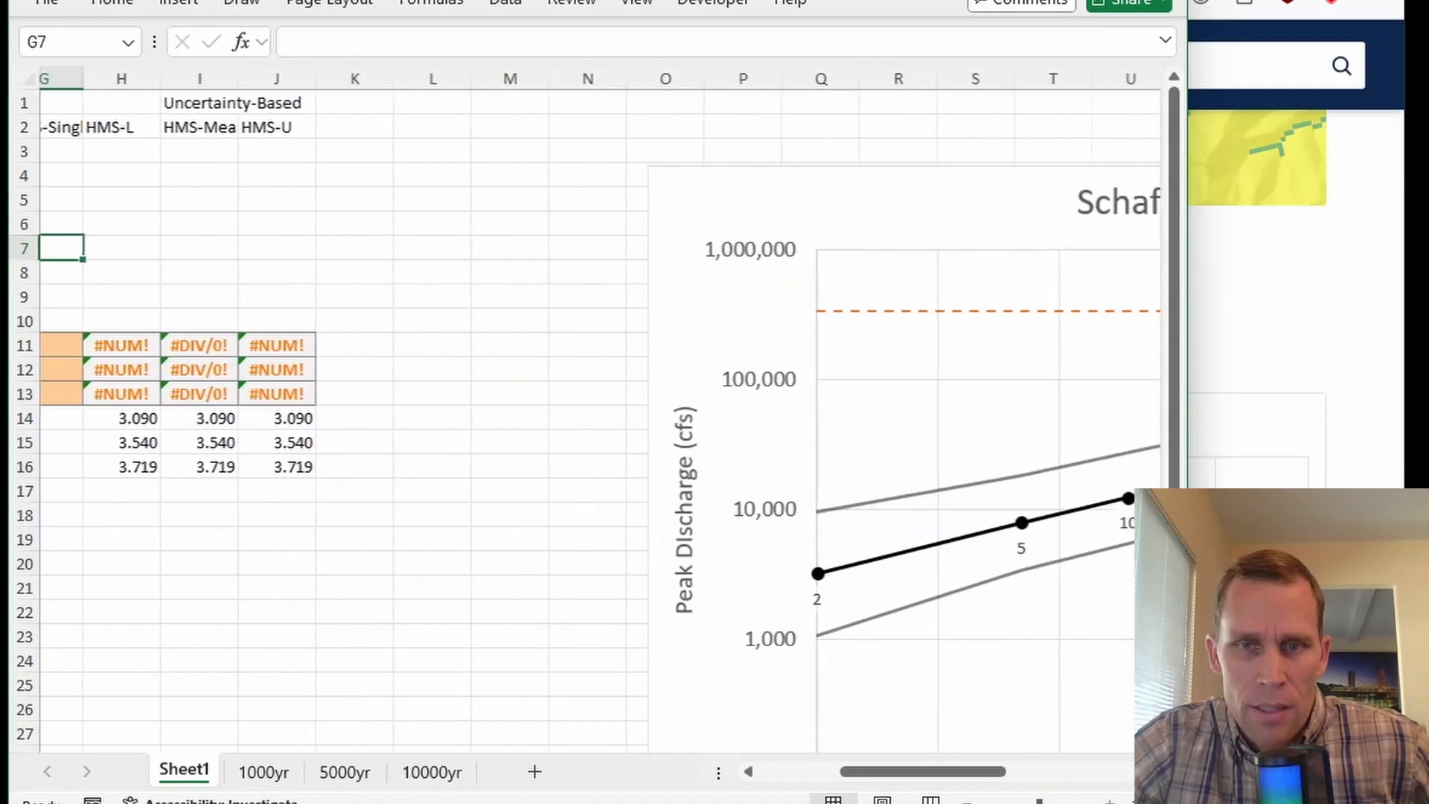
scroll(424, 491, "right", 4)
scroll(424, 492, "down", 1)
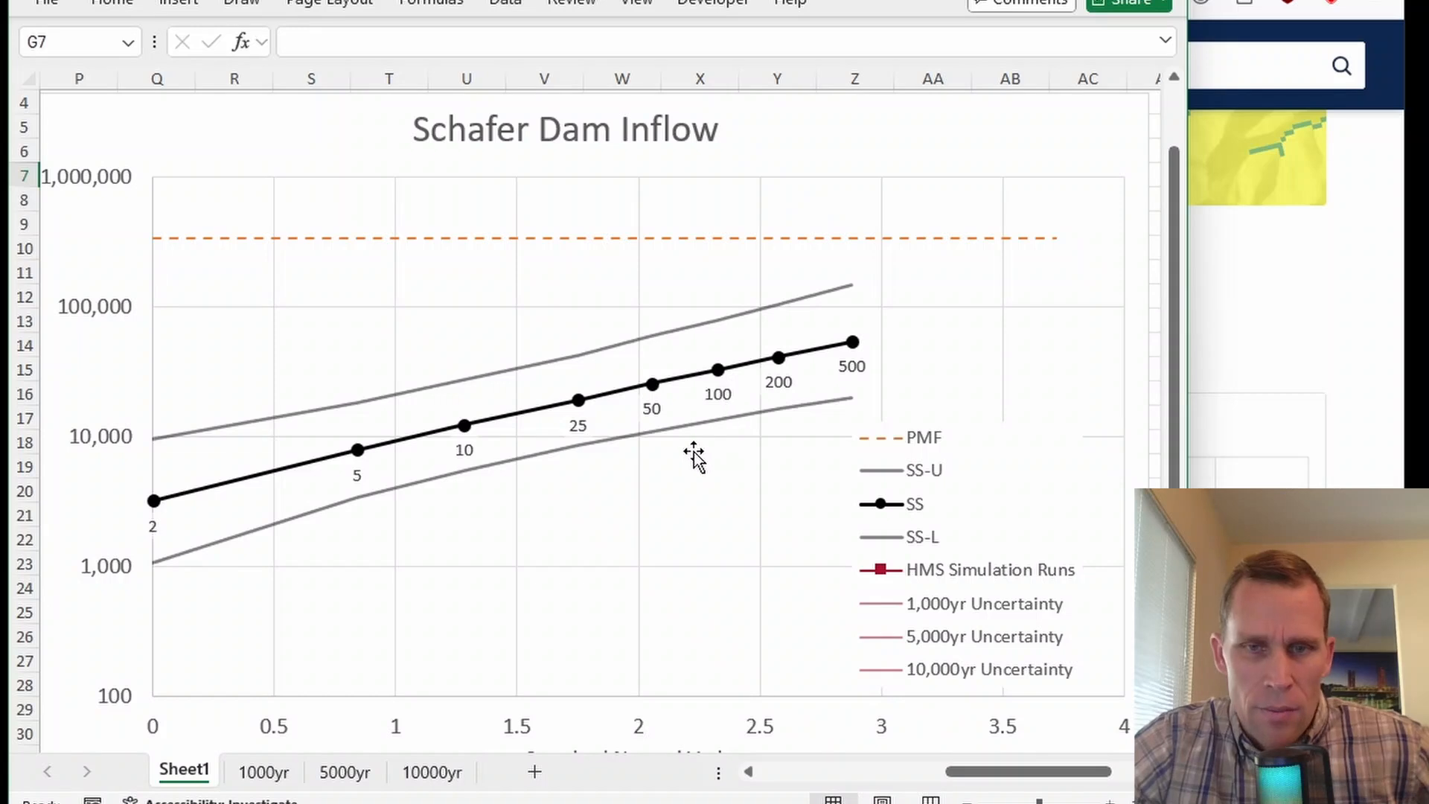
Enter the 1,000-year HMS peak inflow of 172269.7 in cell G11 of Sheet1
scroll(893, 632, "down", 1)
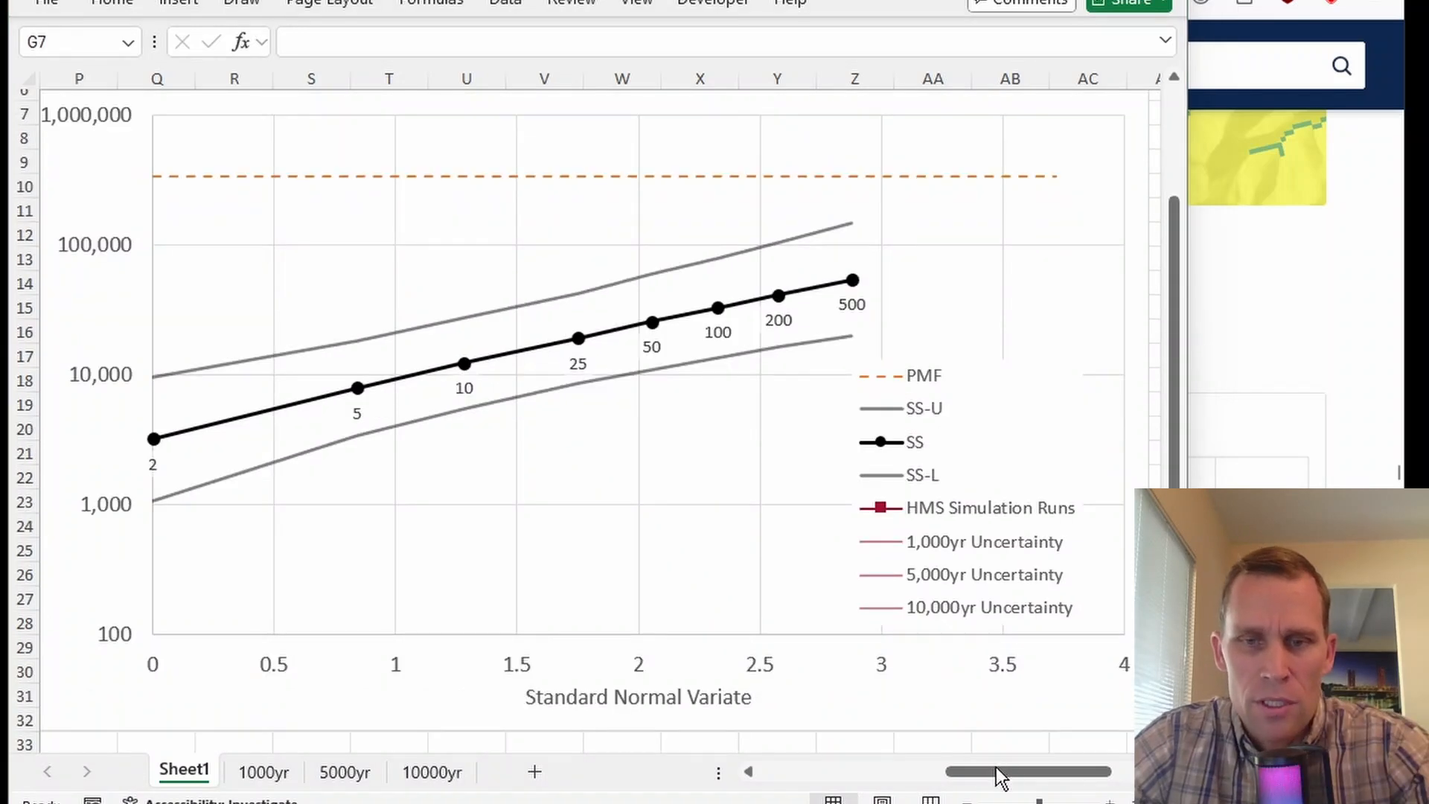
left_click(976, 773)
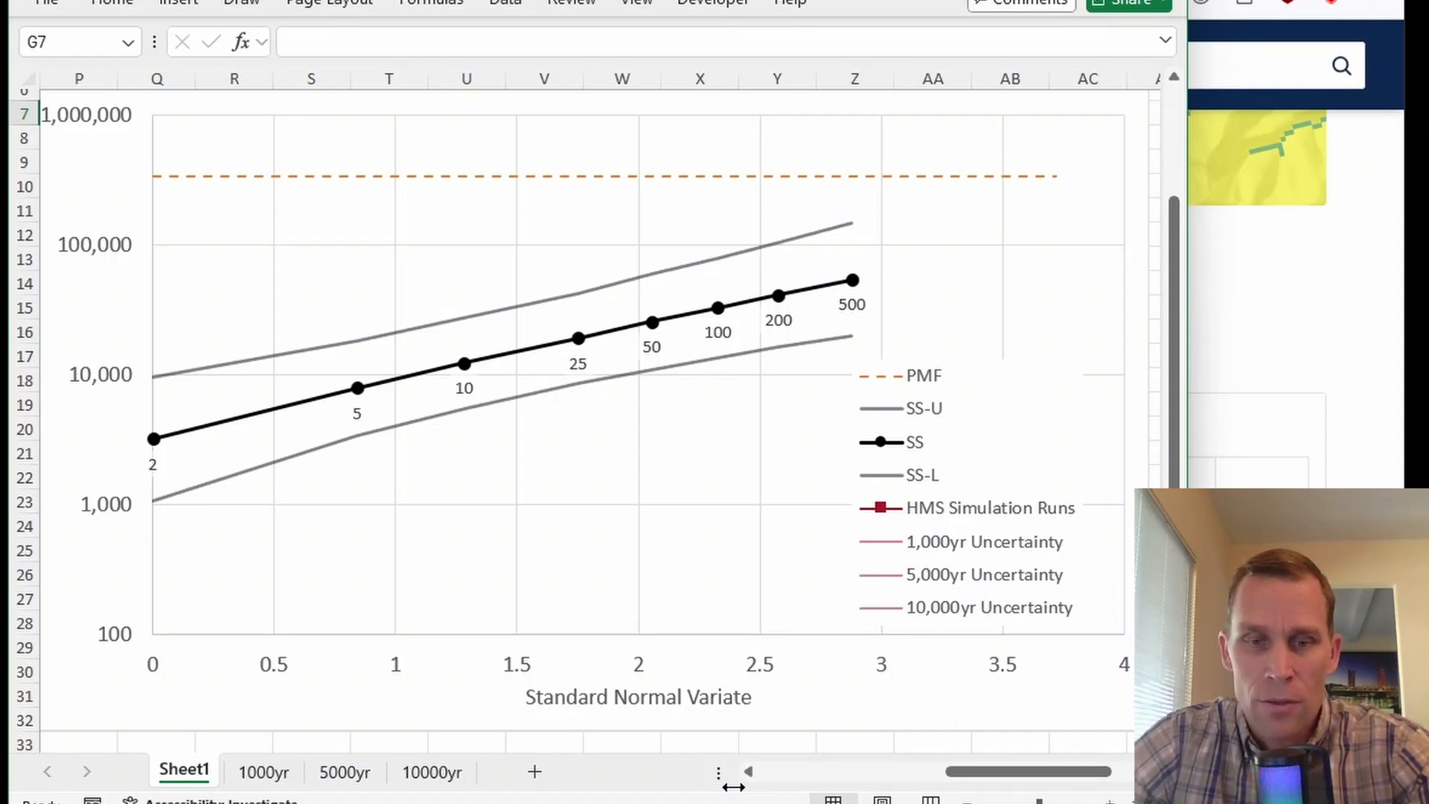
left_click(754, 774)
left_click(754, 774)
scroll(526, 513, "up", 2)
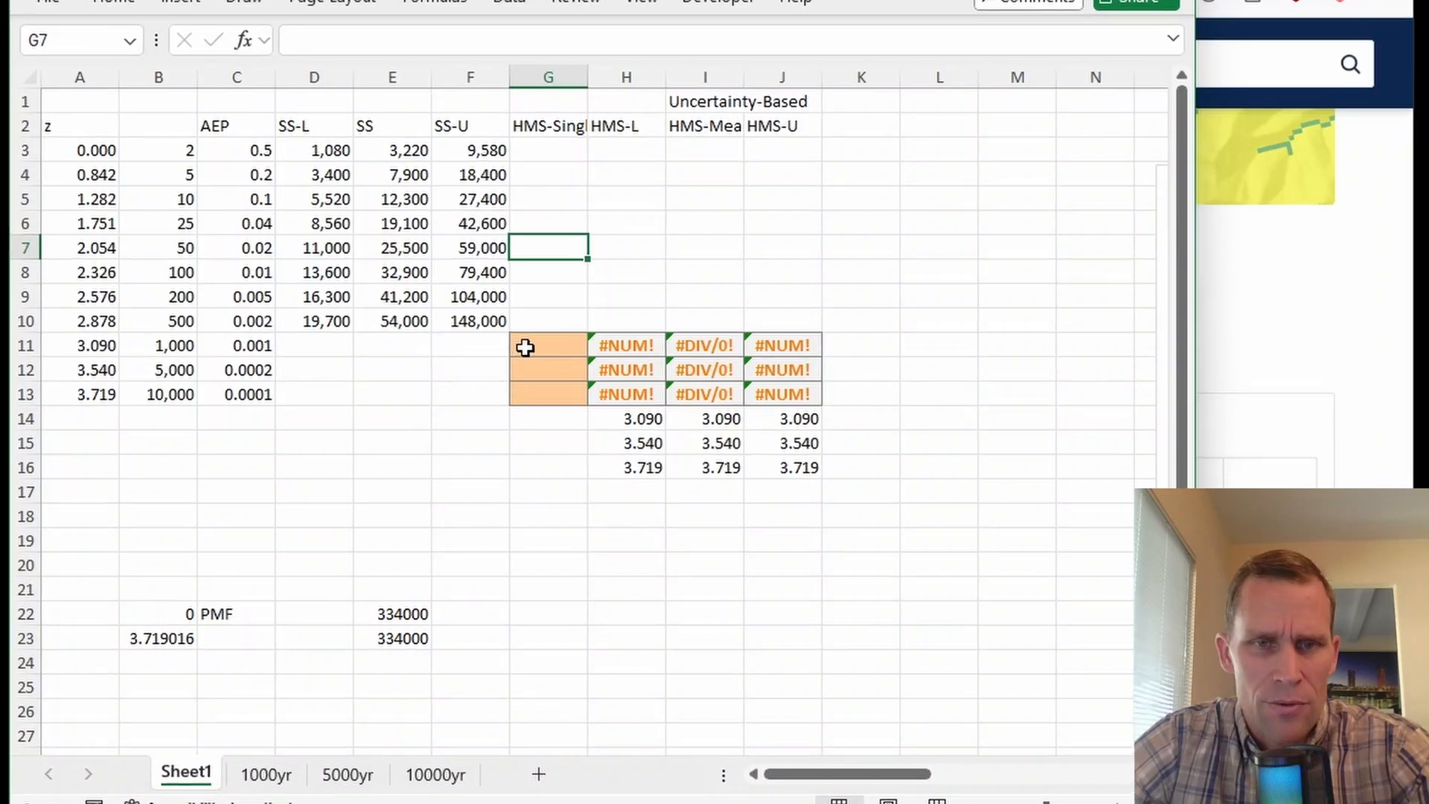
left_click(526, 348)
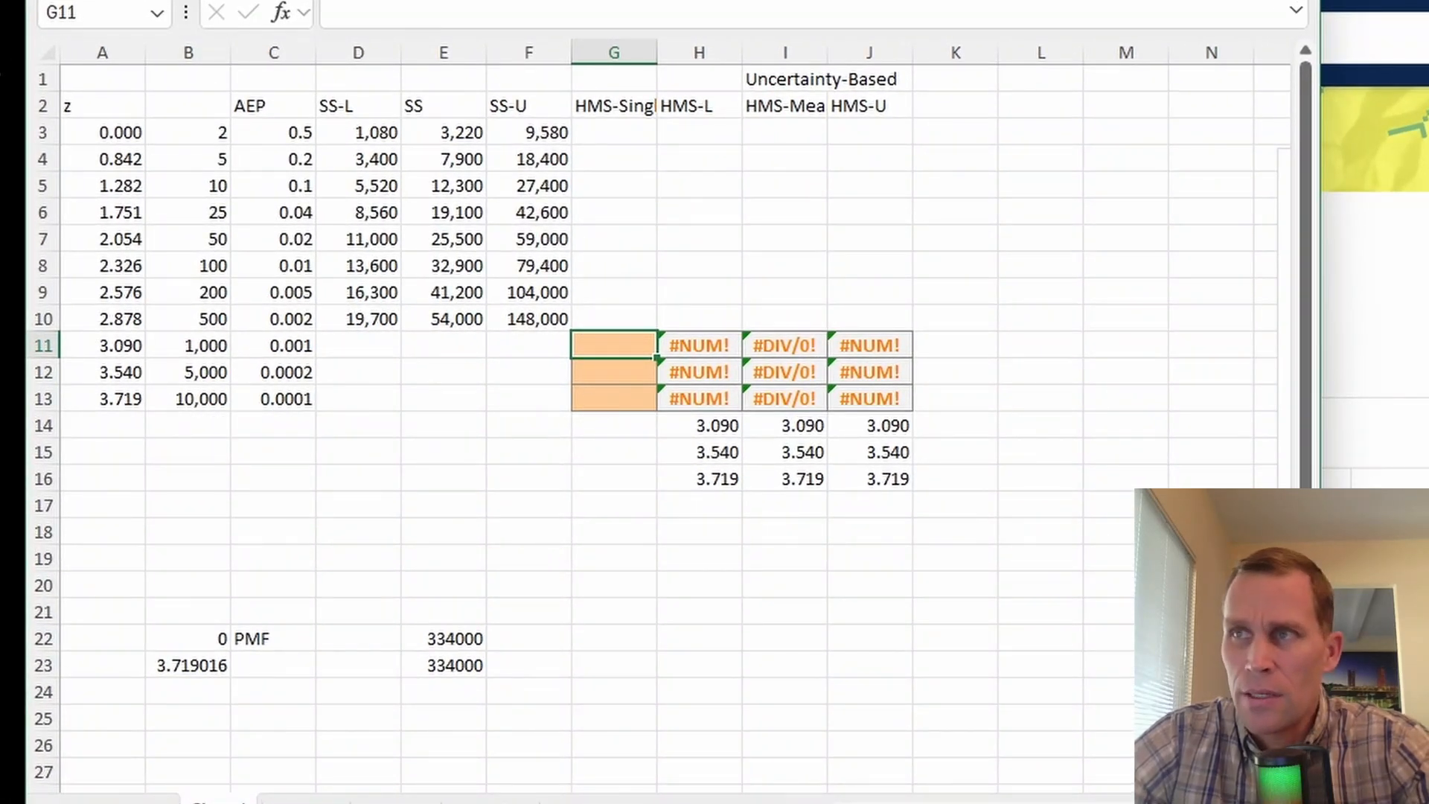
type("172269.7")
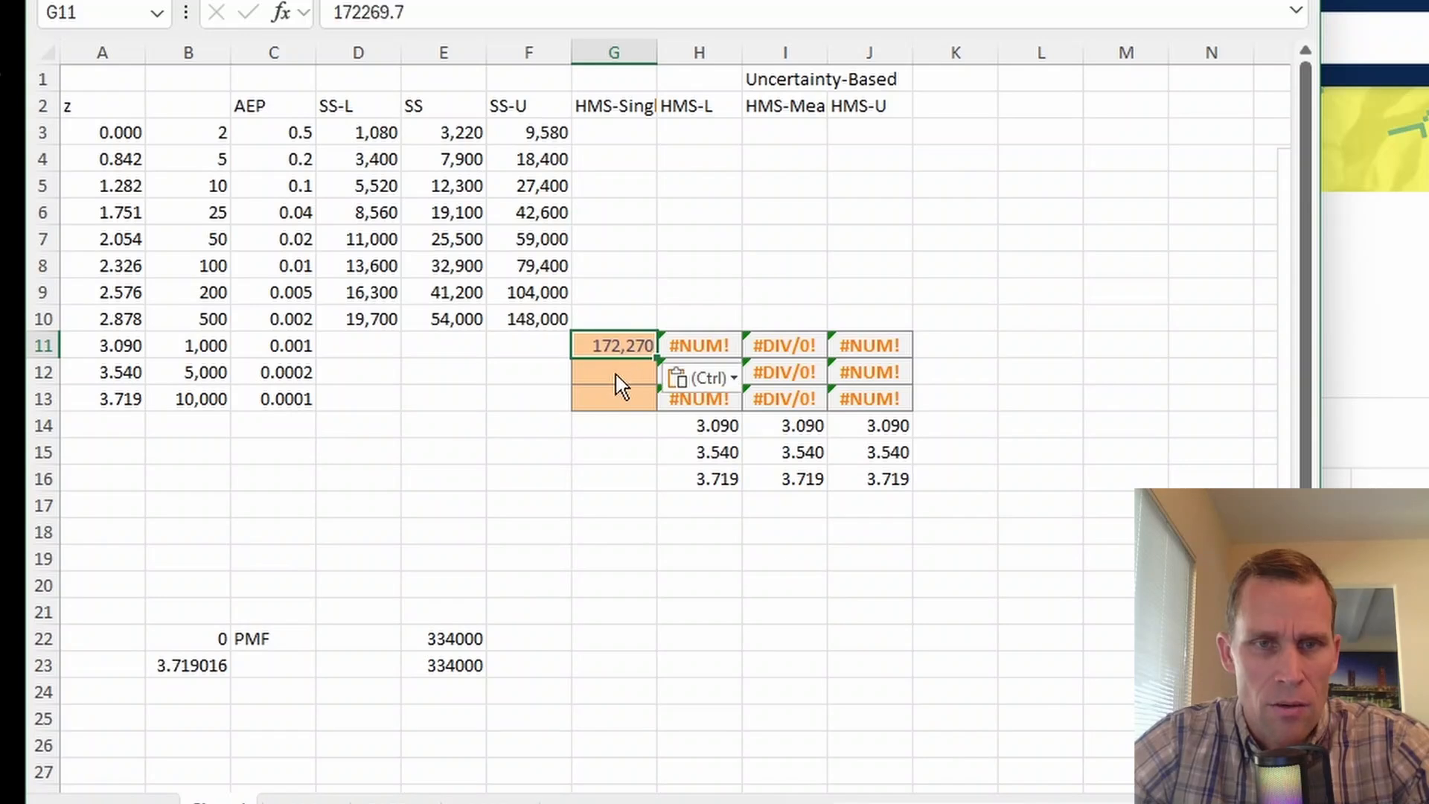
left_click(973, 506)
key("Return")
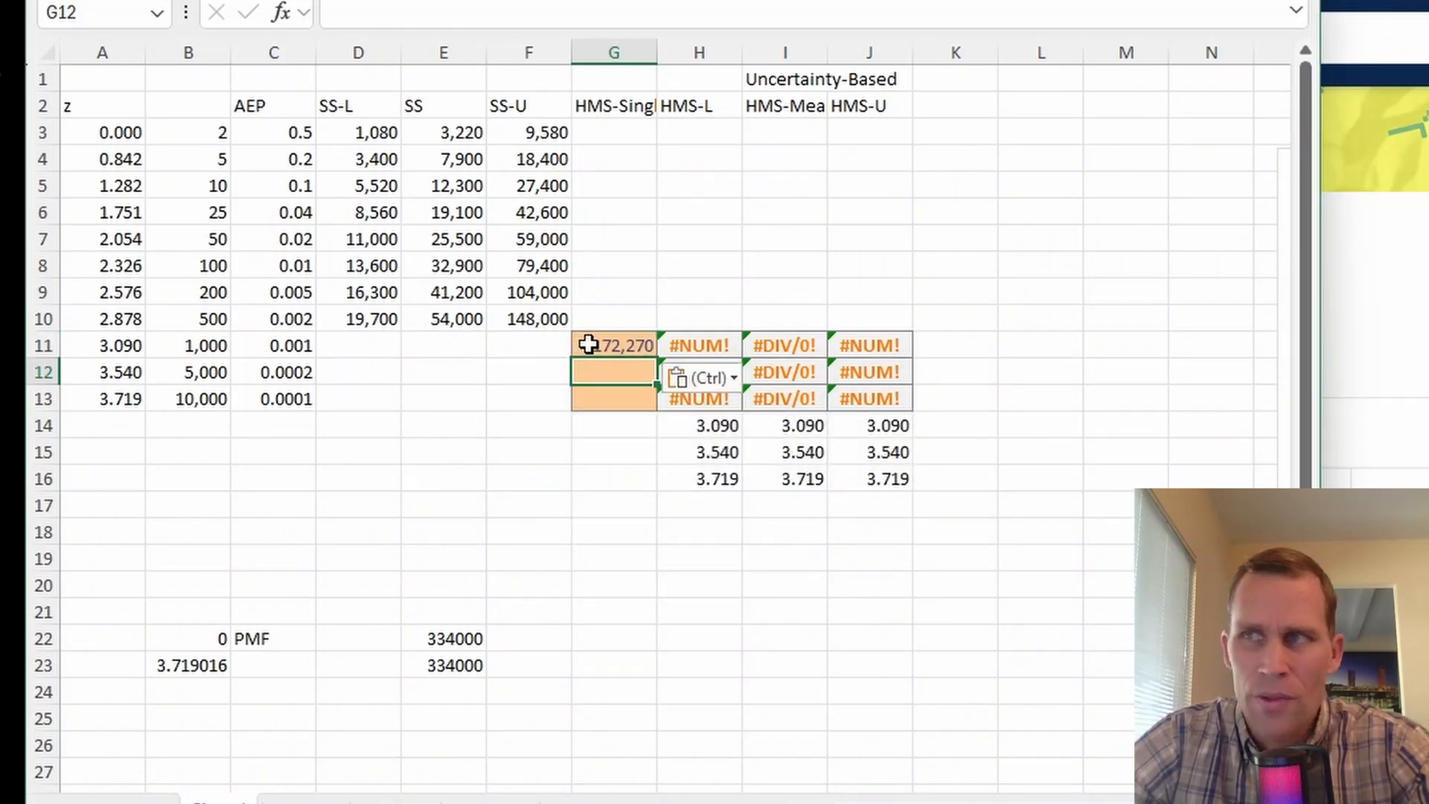
Enter the HMS peak inflows 213649.6 for the 5,000-year event in G12 and 249910.2 for the 10,000-year event in G13
type("213649.6")
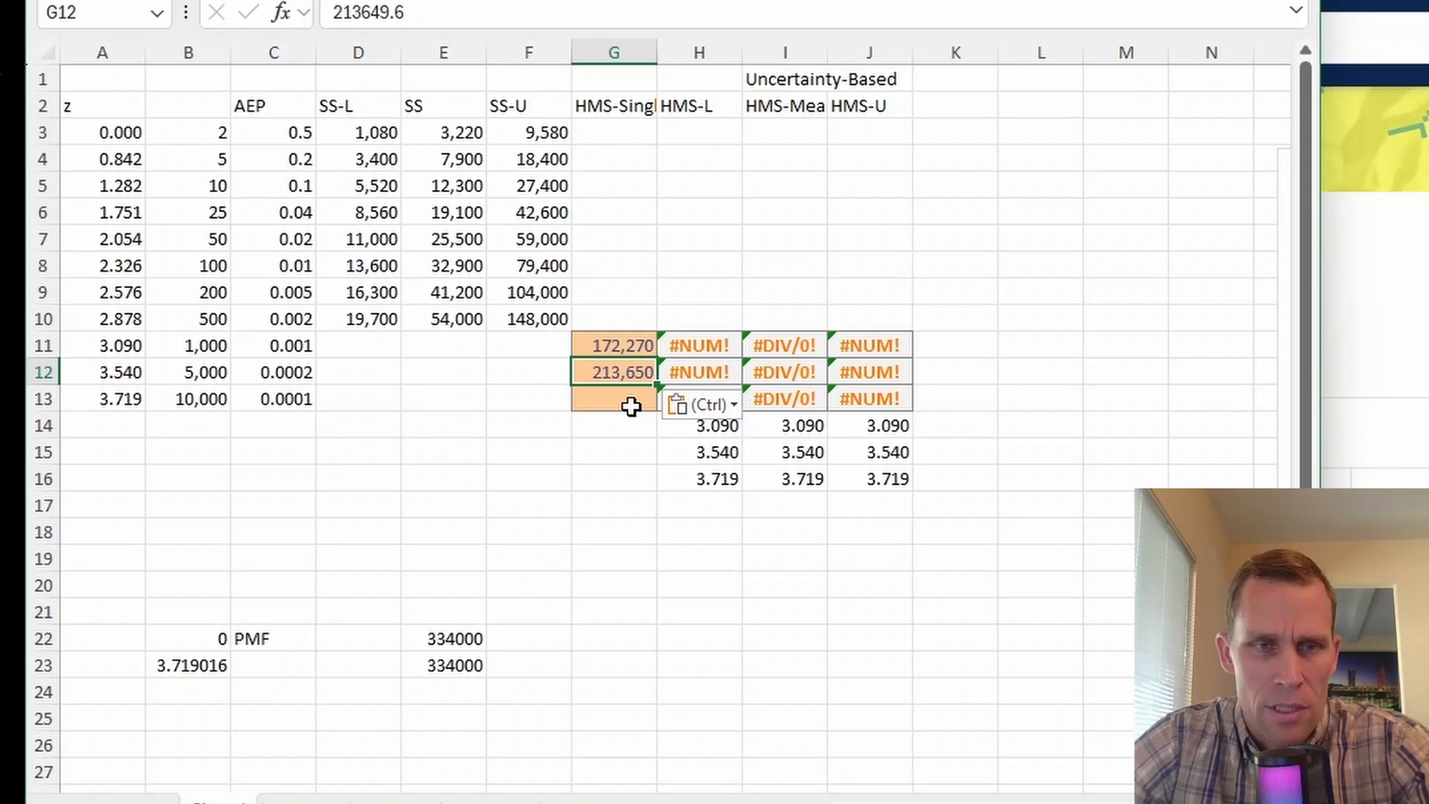
left_click(631, 405)
key("ctrl+v")
left_click(607, 435)
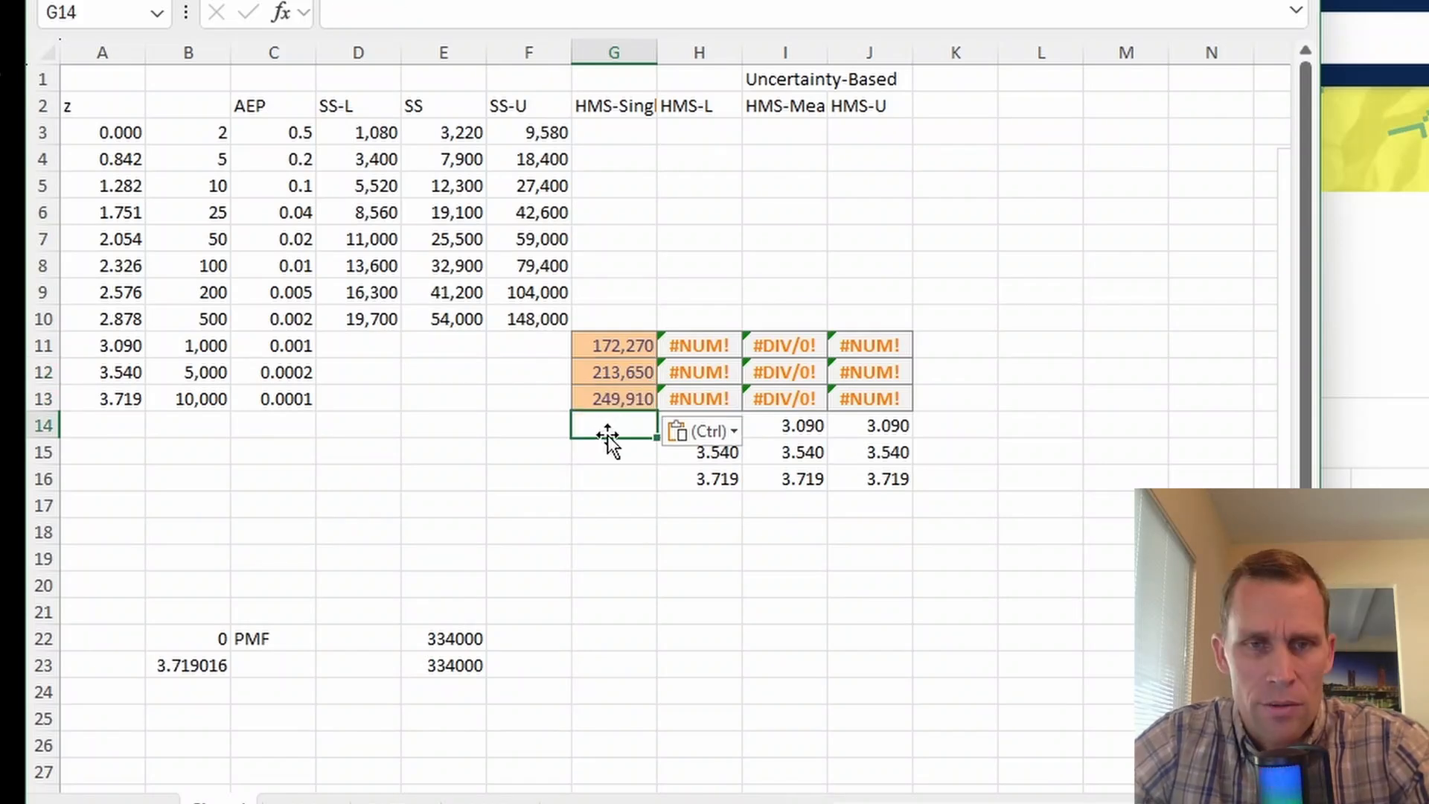
left_click(611, 401)
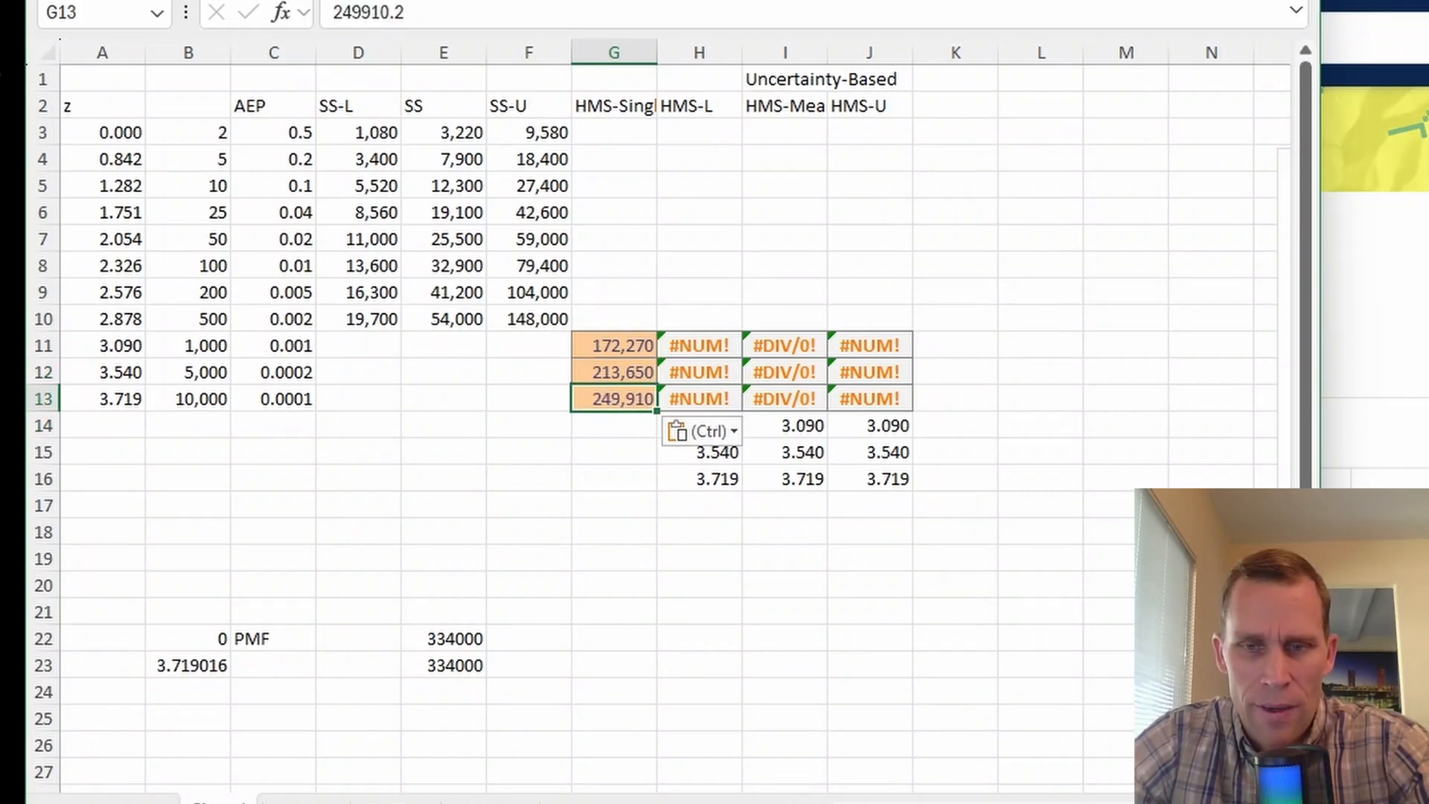
Compare the HMS points with the StreamStats curve on the Schafer Dam Inflow chart and review the 1000yr, 5000yr and 10000yr sheets
scroll(674, 415, "right", 10)
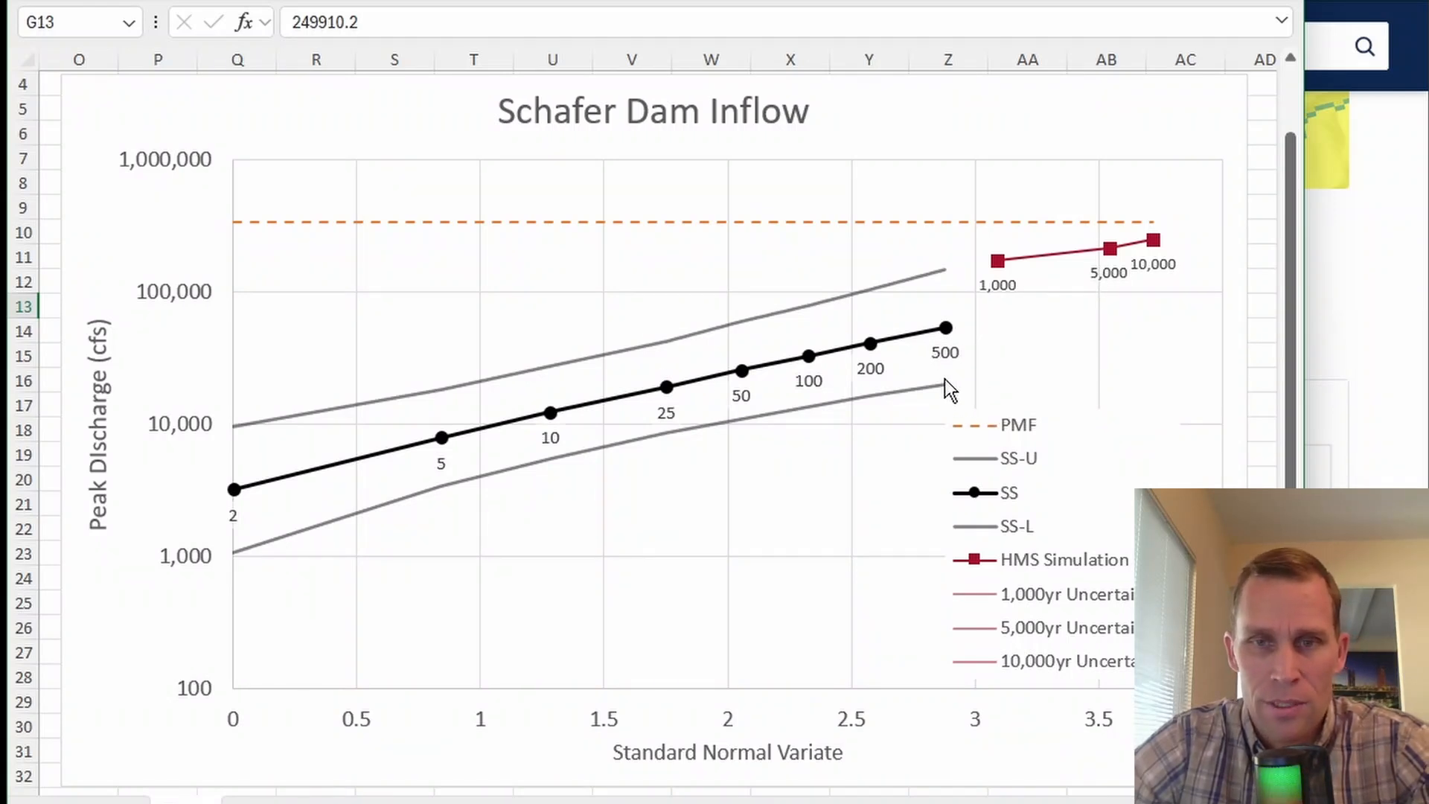
left_click(264, 759)
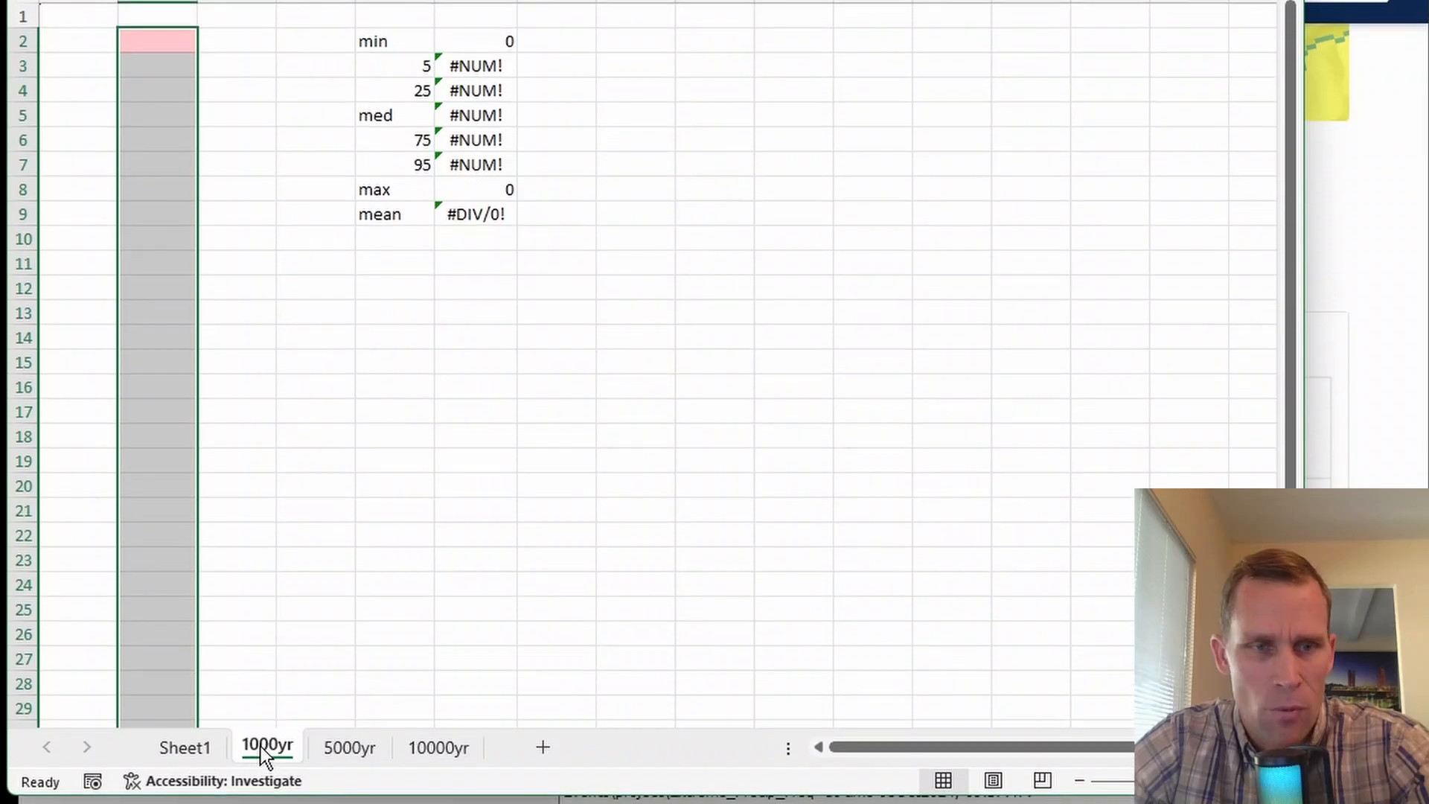
left_click(339, 742)
left_click(430, 747)
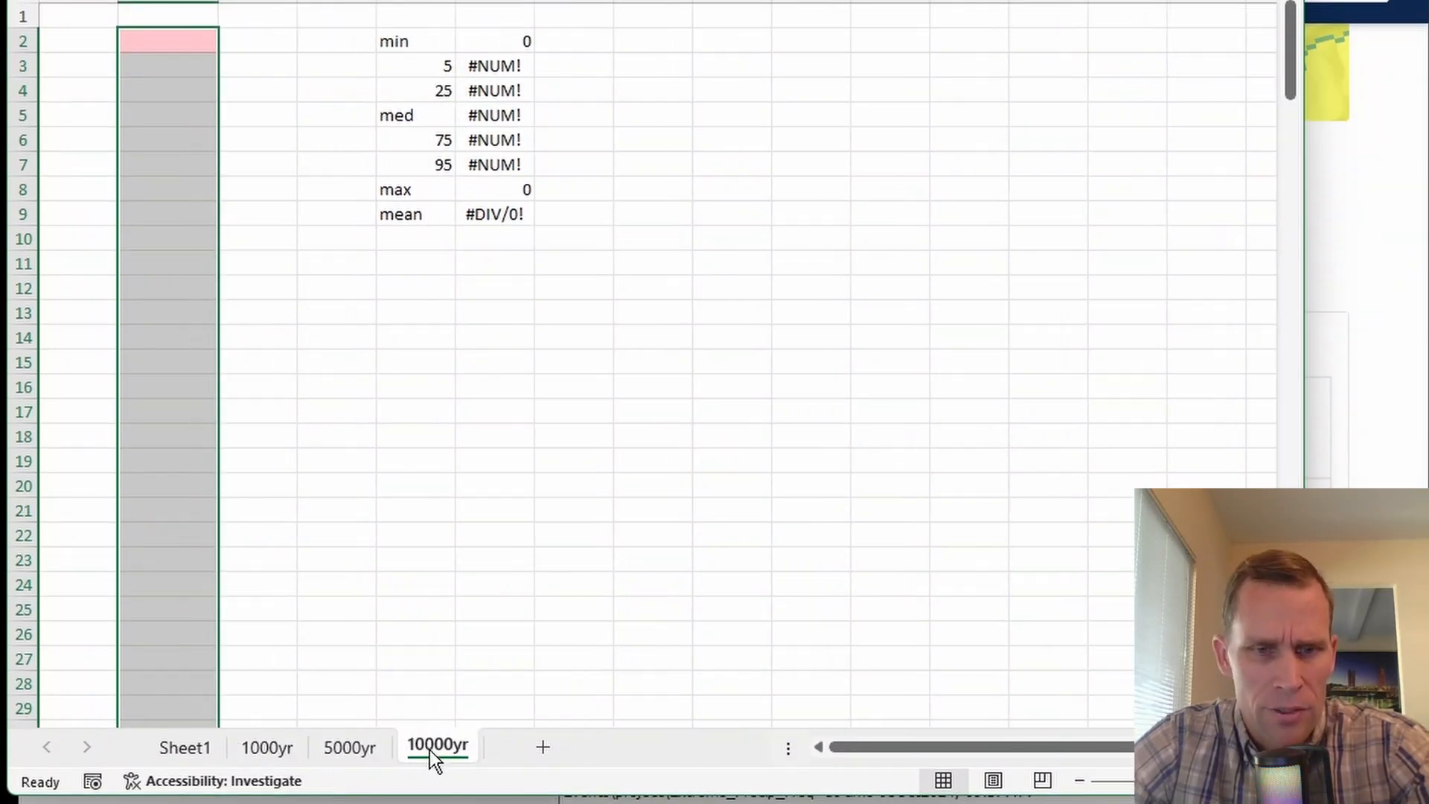
left_click(262, 744)
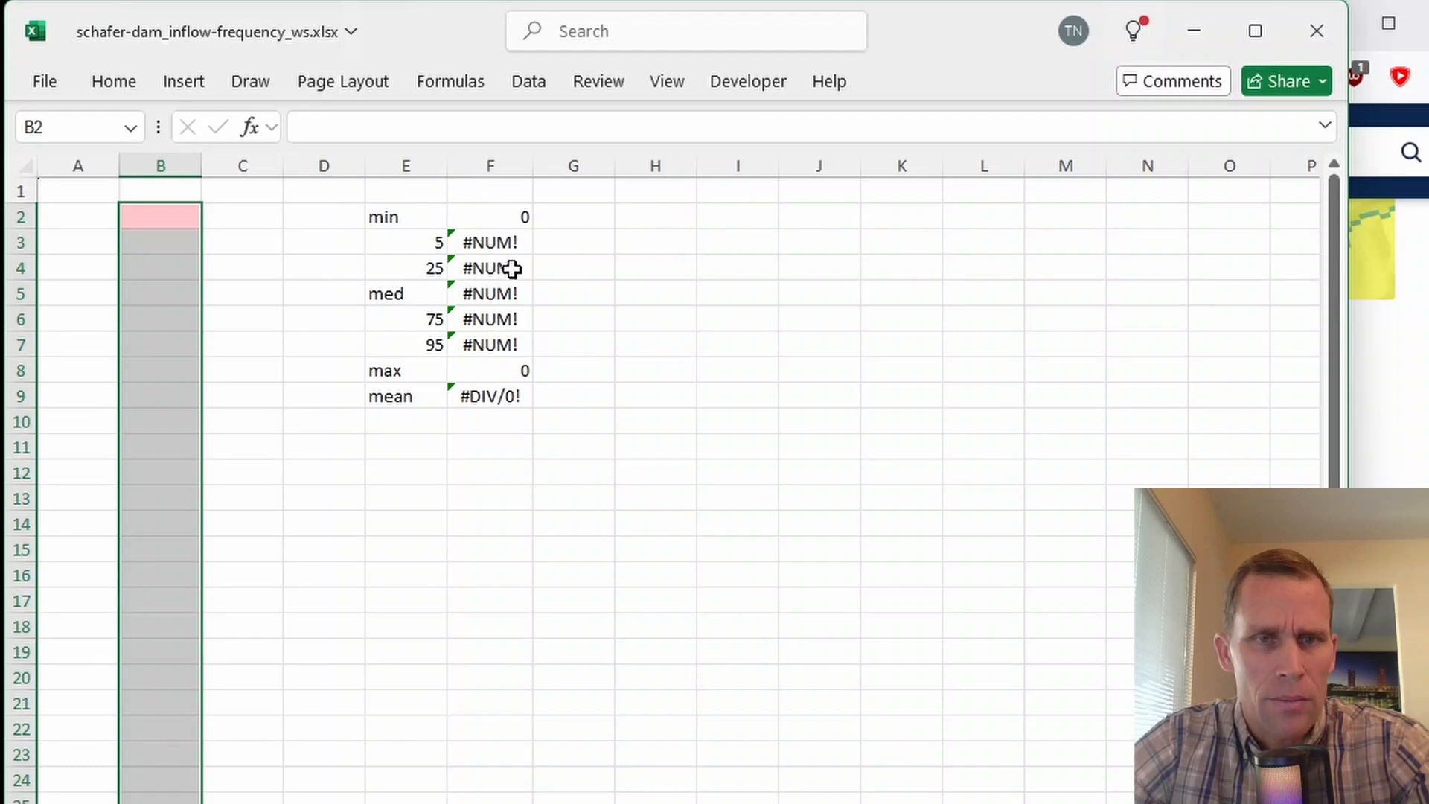
left_click(261, 264)
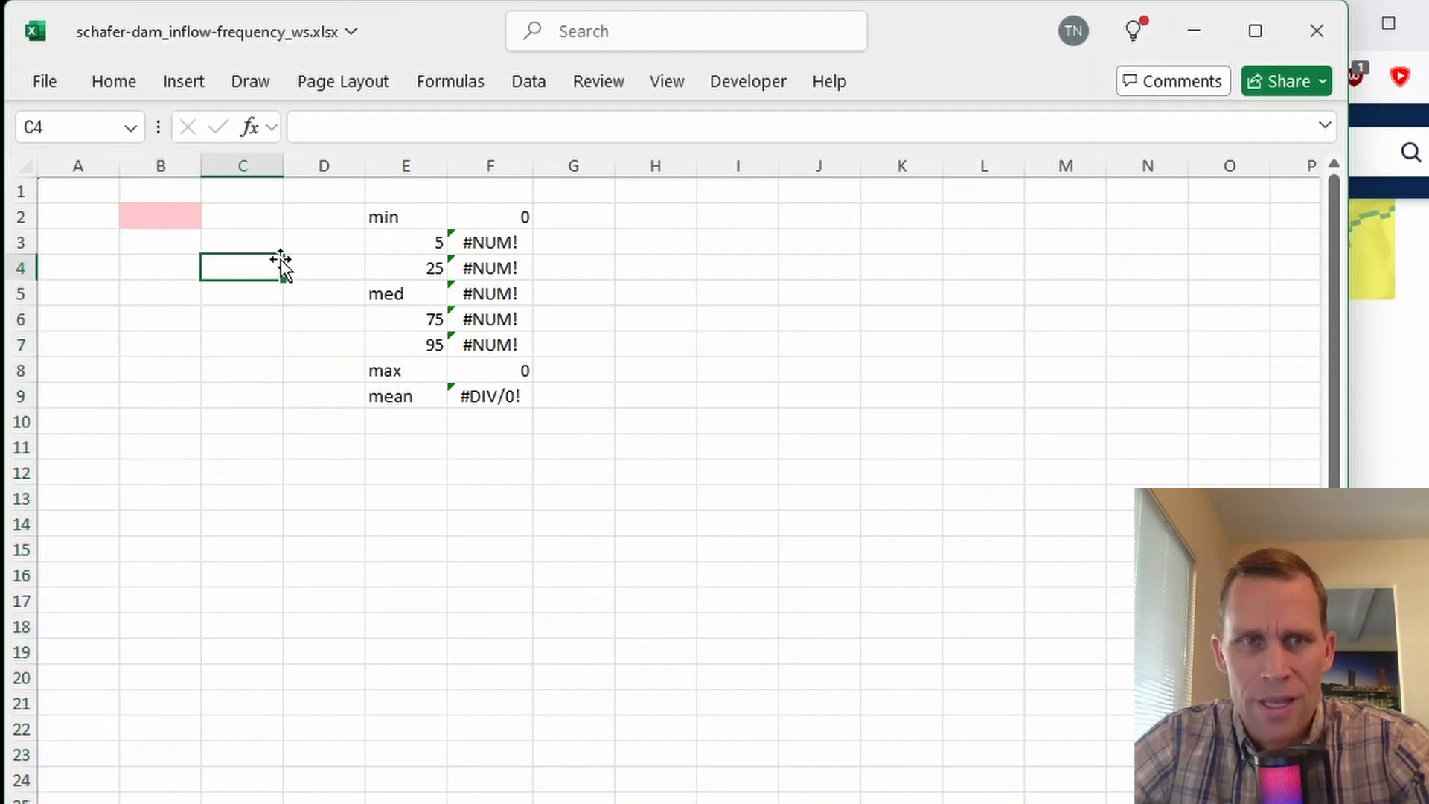
left_click_drag(165, 206, 195, 653)
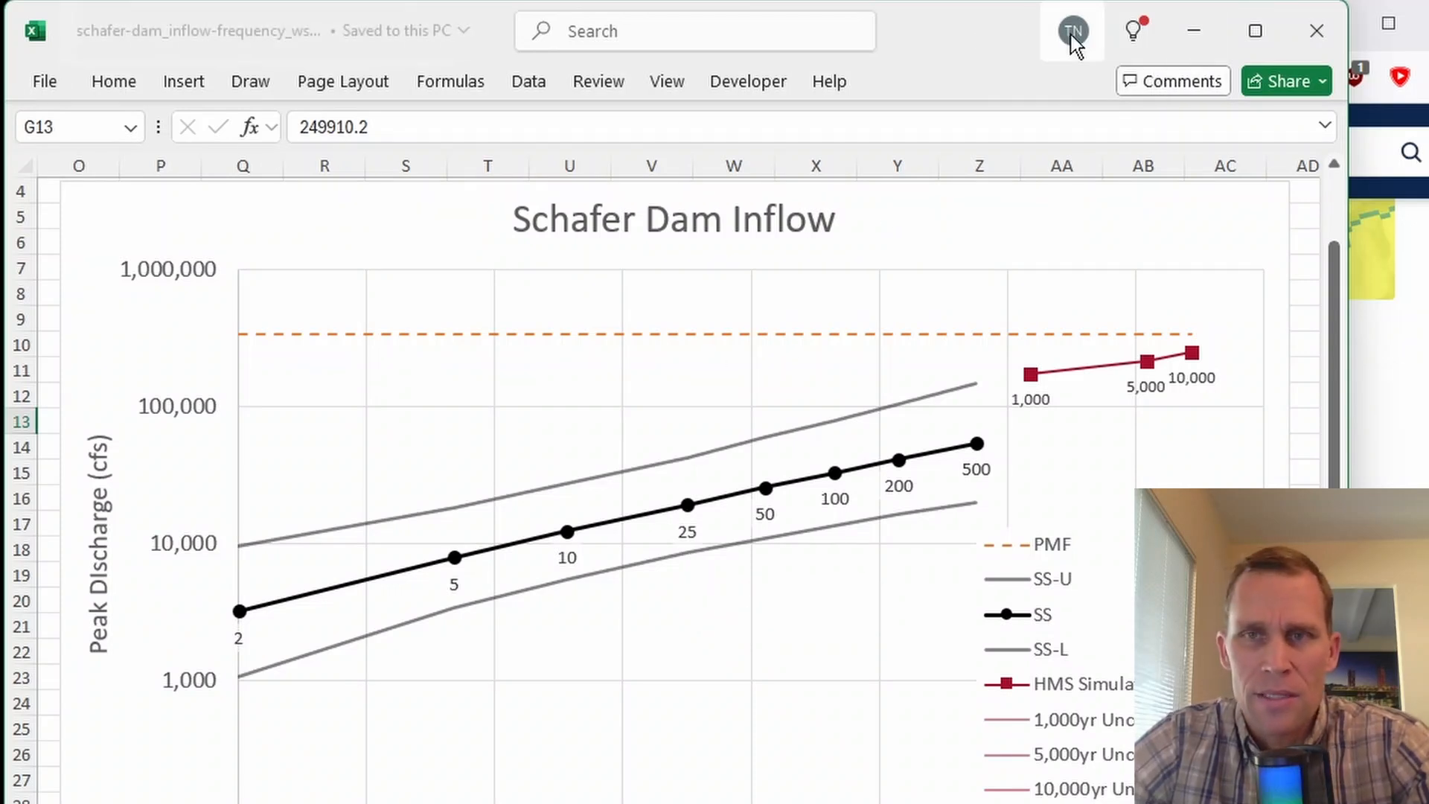
Switch to the tutorial in the browser and read Step 9 on temporal pattern uncertainty for the 1/1,000 AEP event
left_click(1199, 40)
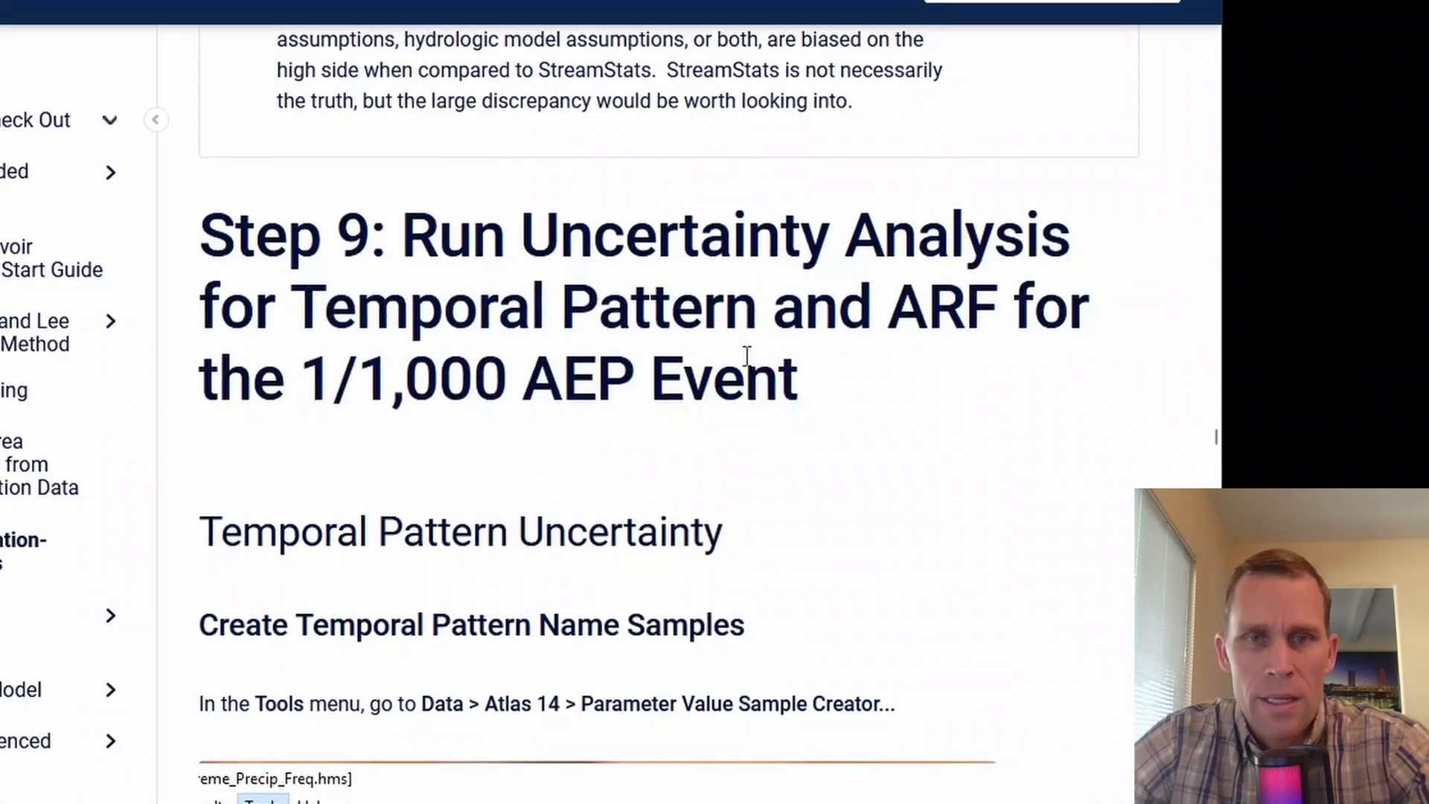
scroll(744, 359, "down", 2)
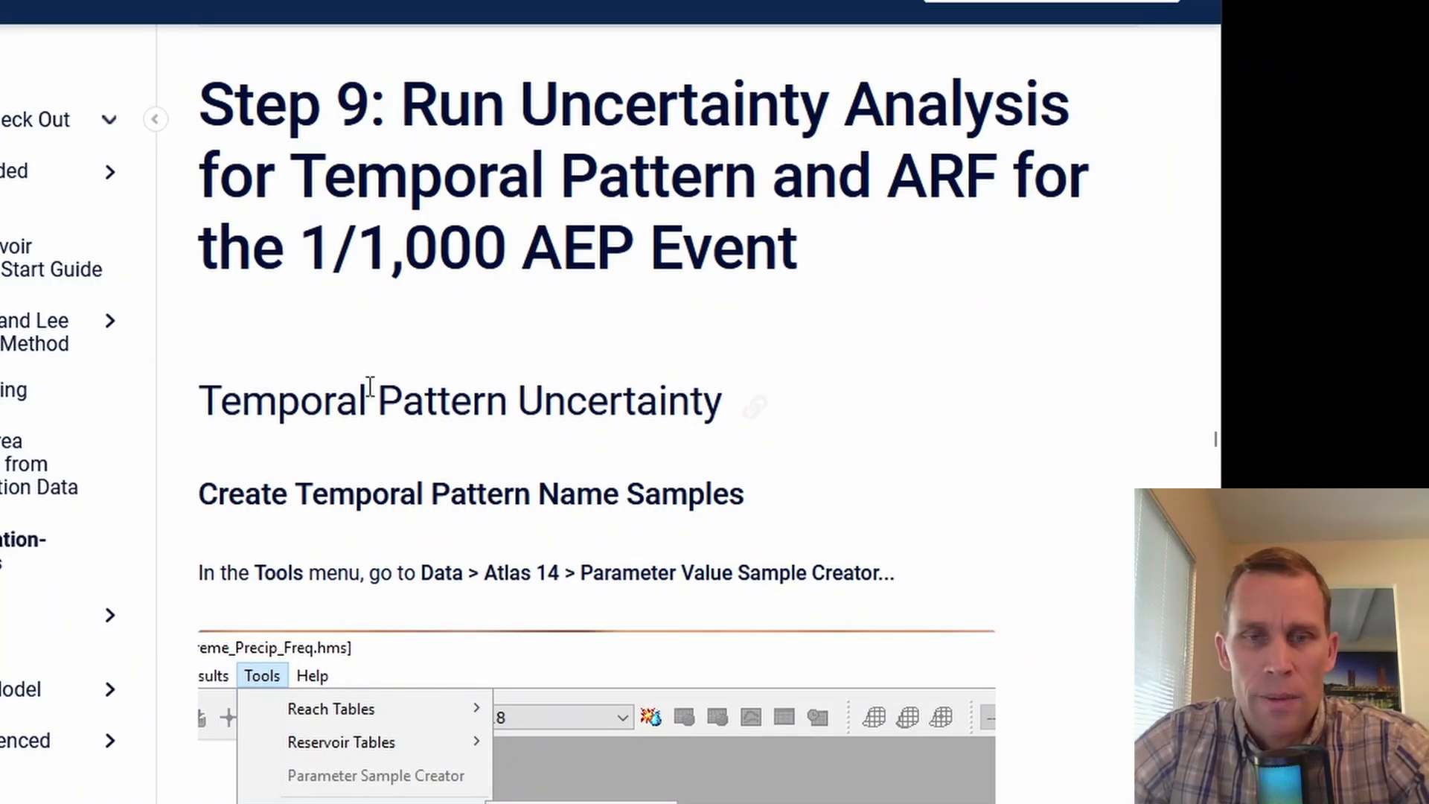
left_click_drag(192, 411, 692, 411)
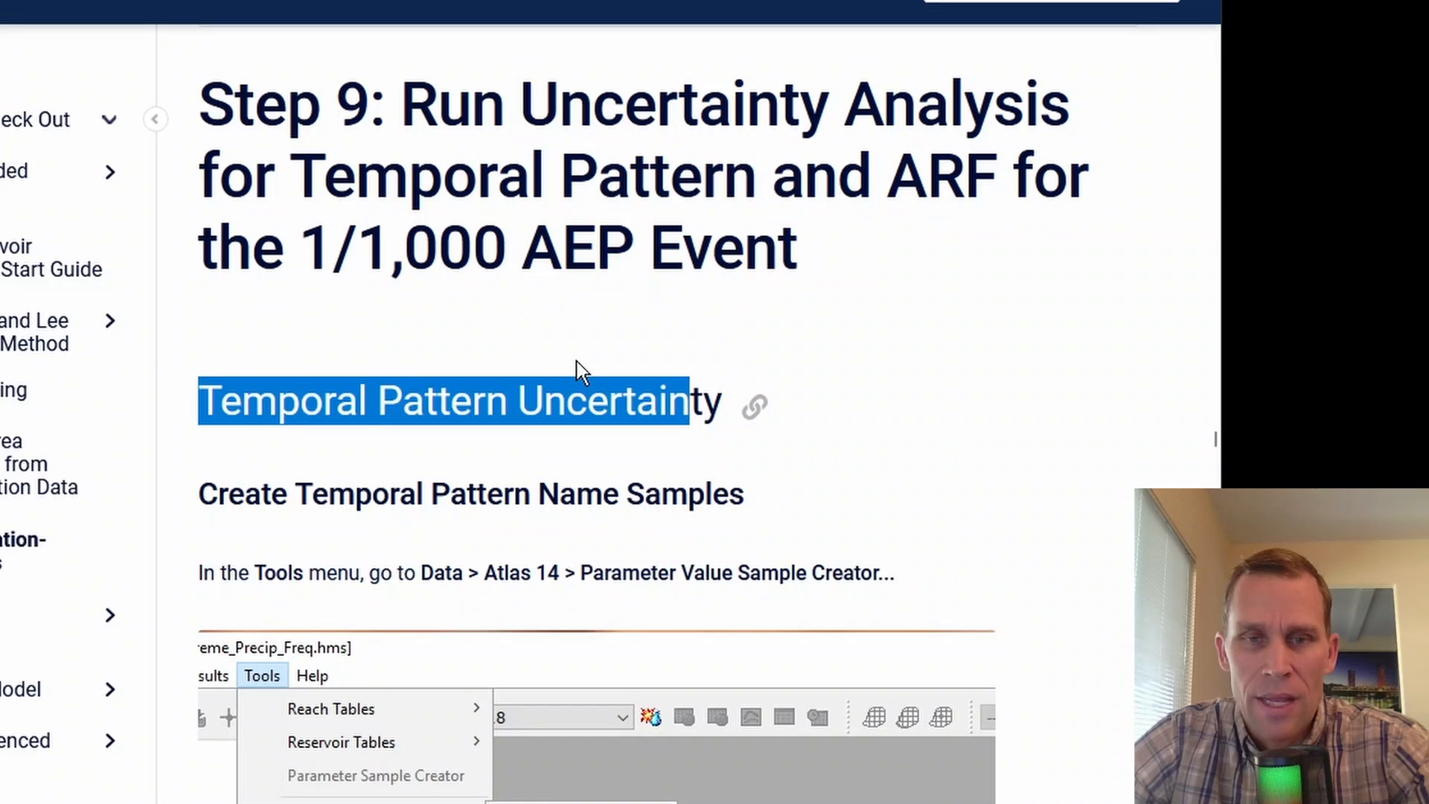
left_click(545, 351)
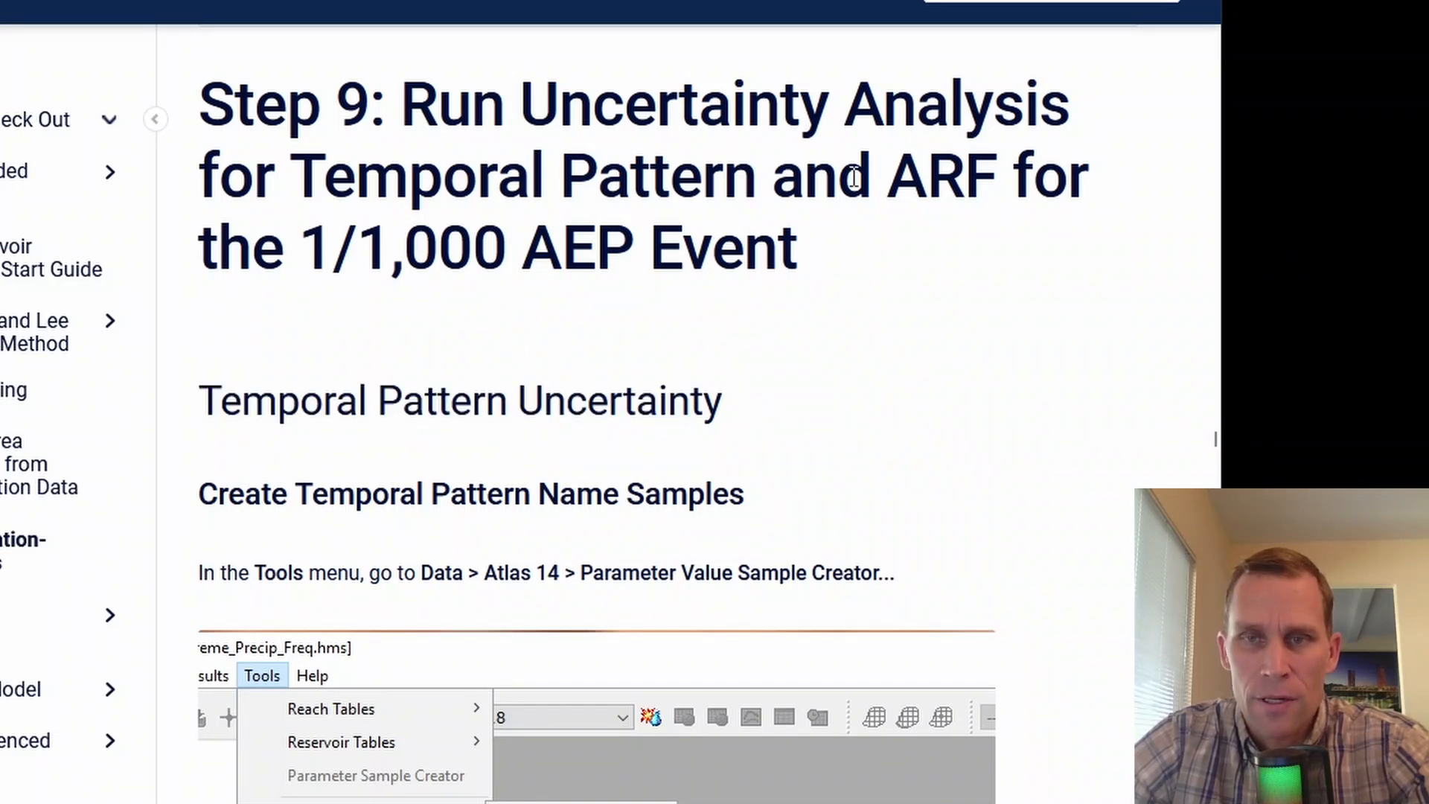
scroll(1002, 261, "down", 5)
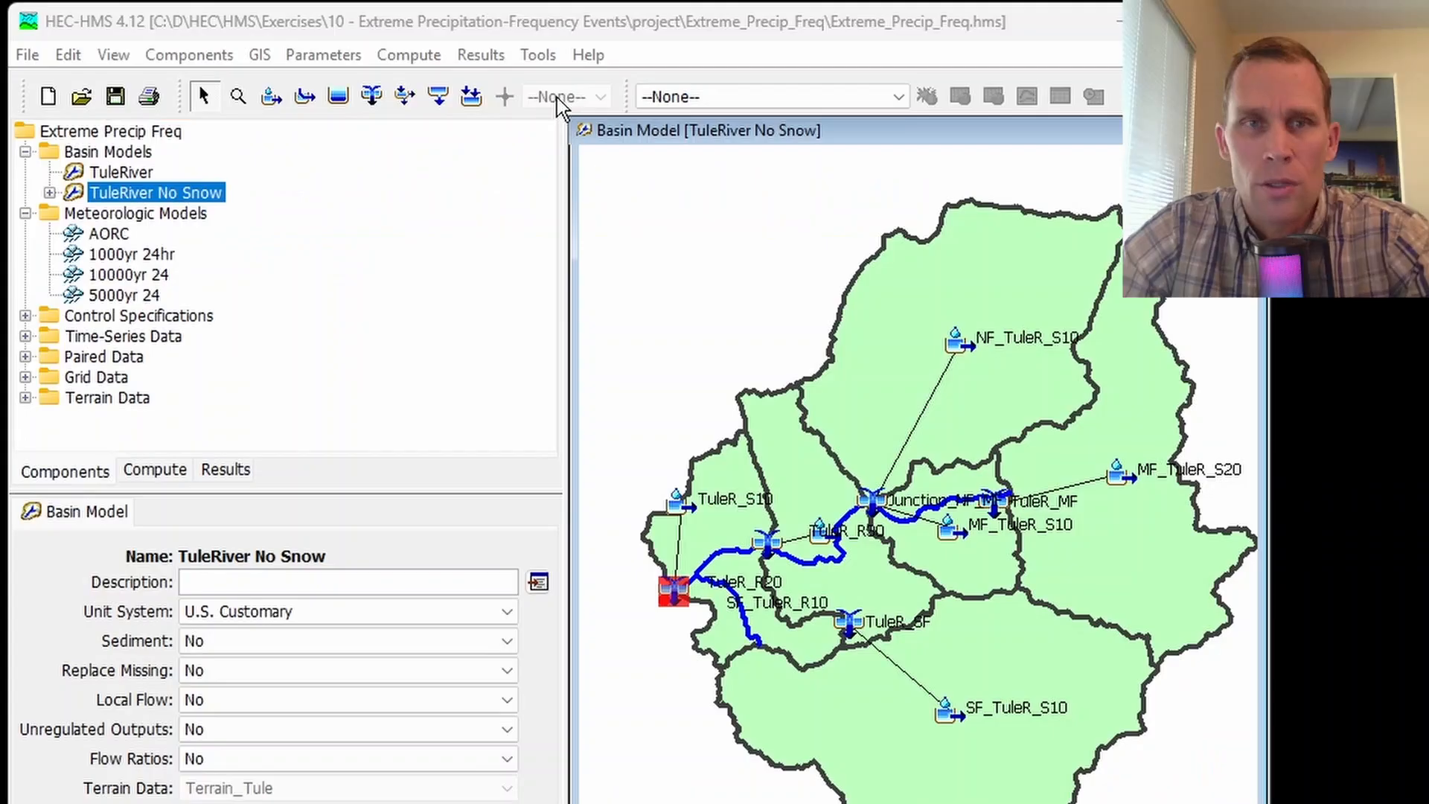
Switch to HEC-HMS, start the Atlas 14 Parameter Value Sample Creator and specify Storm Pattern as the parameter
left_click(537, 55)
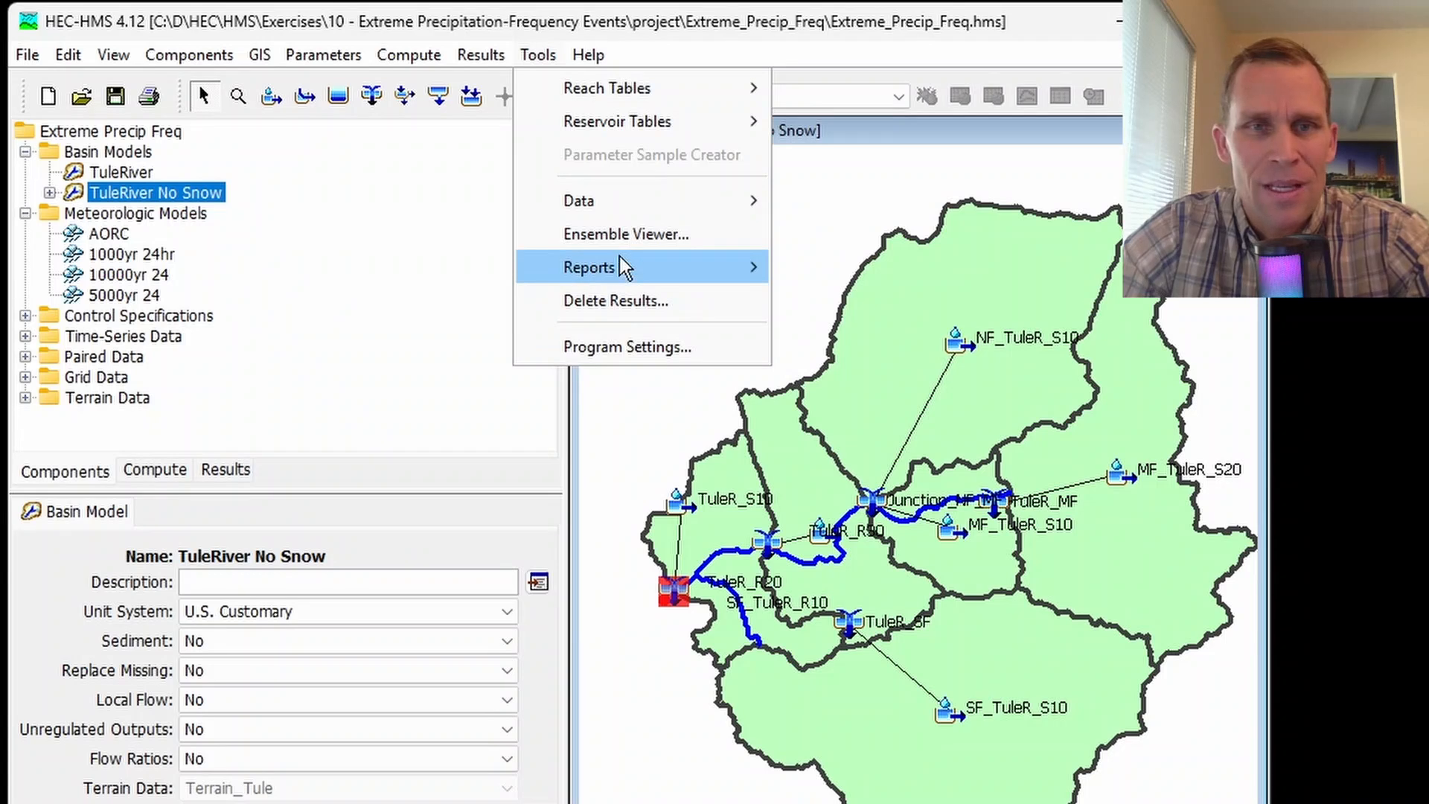
mouse_move(625, 201)
mouse_move(881, 467)
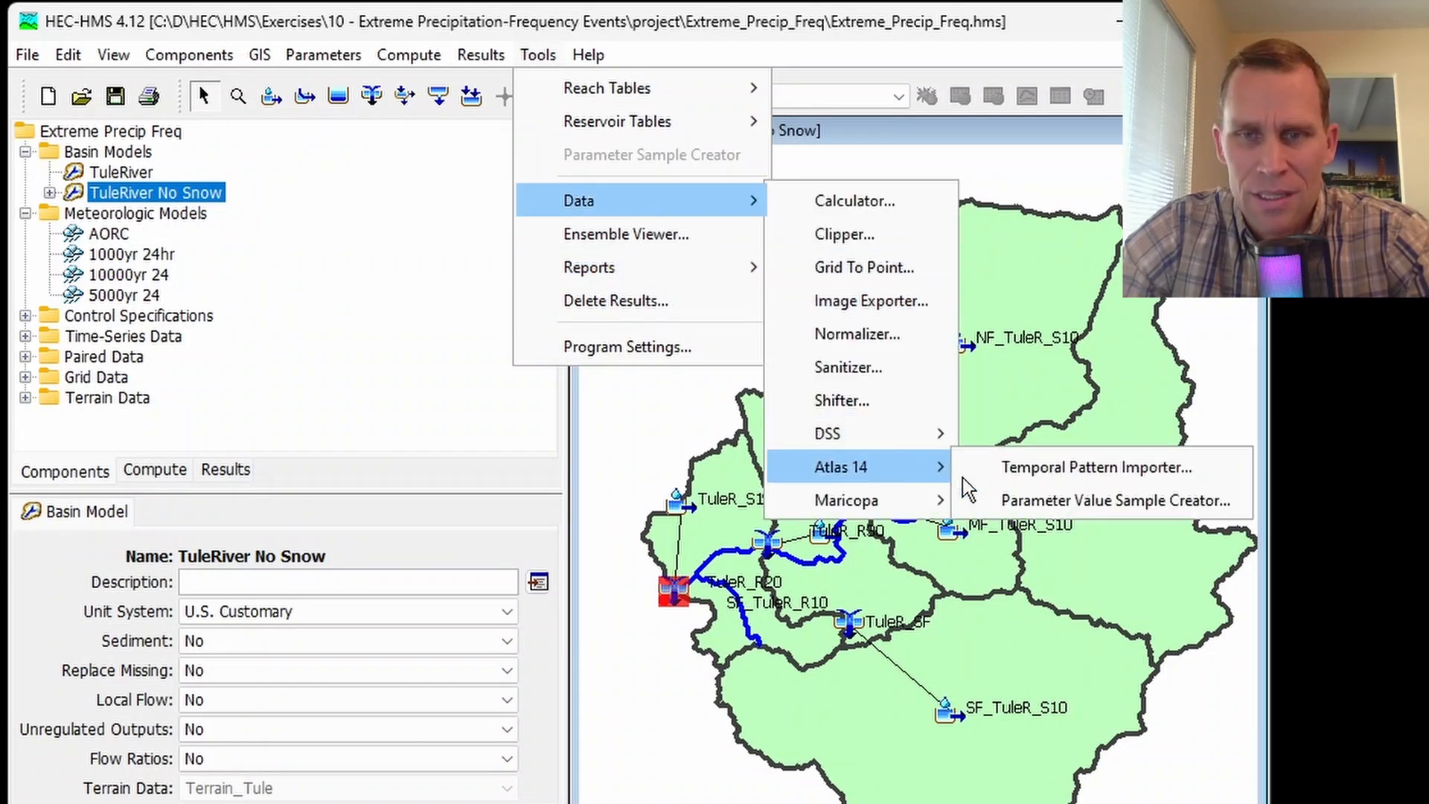
left_click(1053, 501)
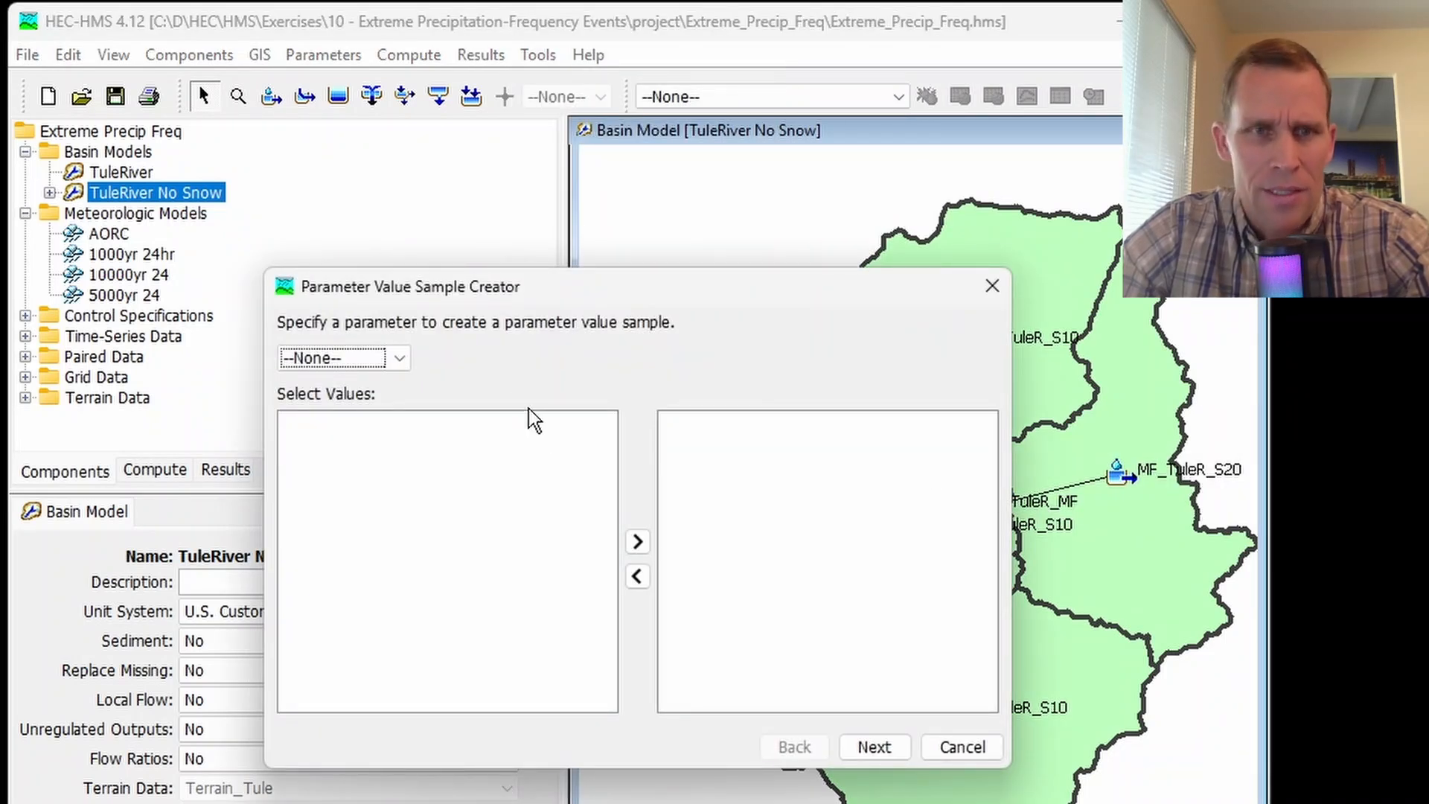
left_click(399, 358)
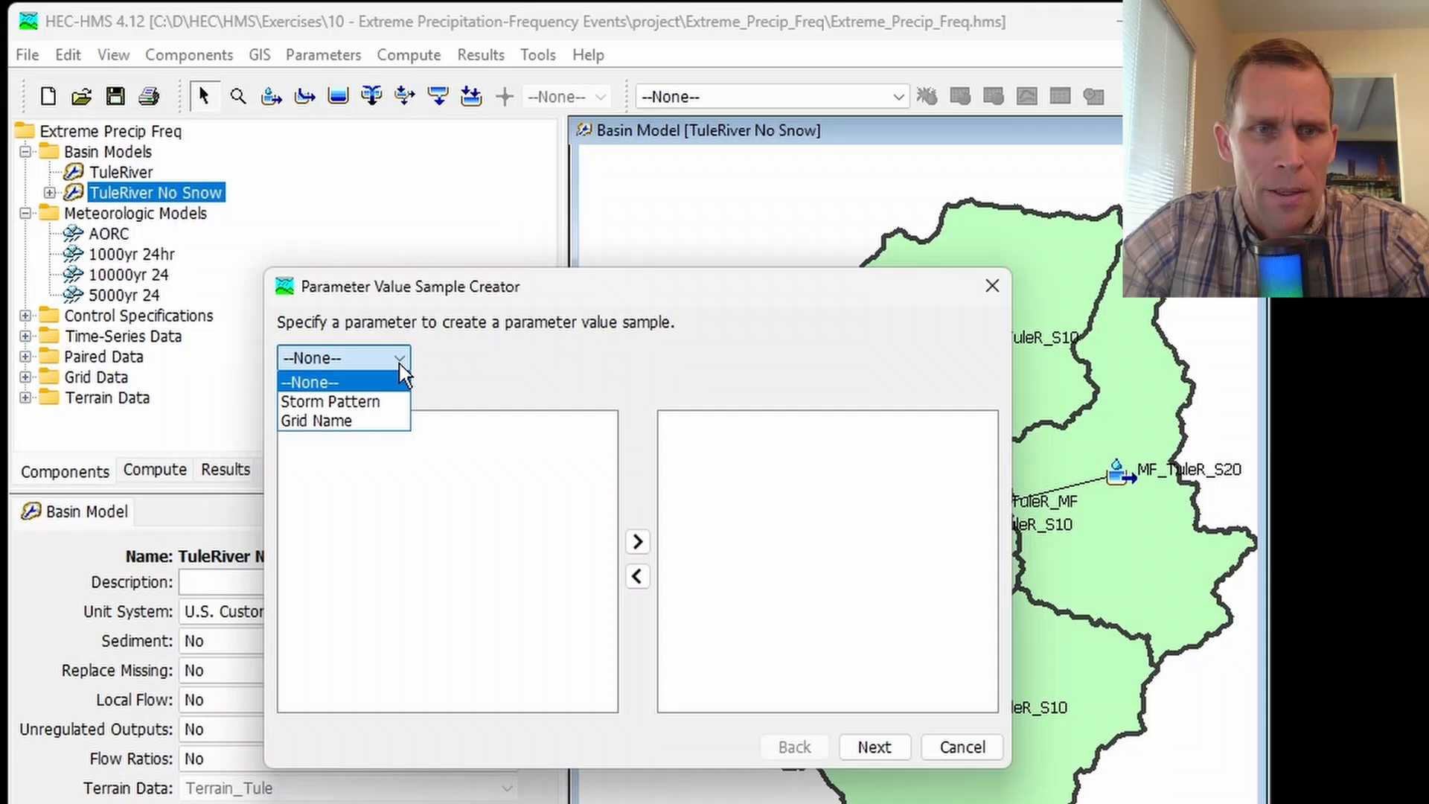
left_click(372, 403)
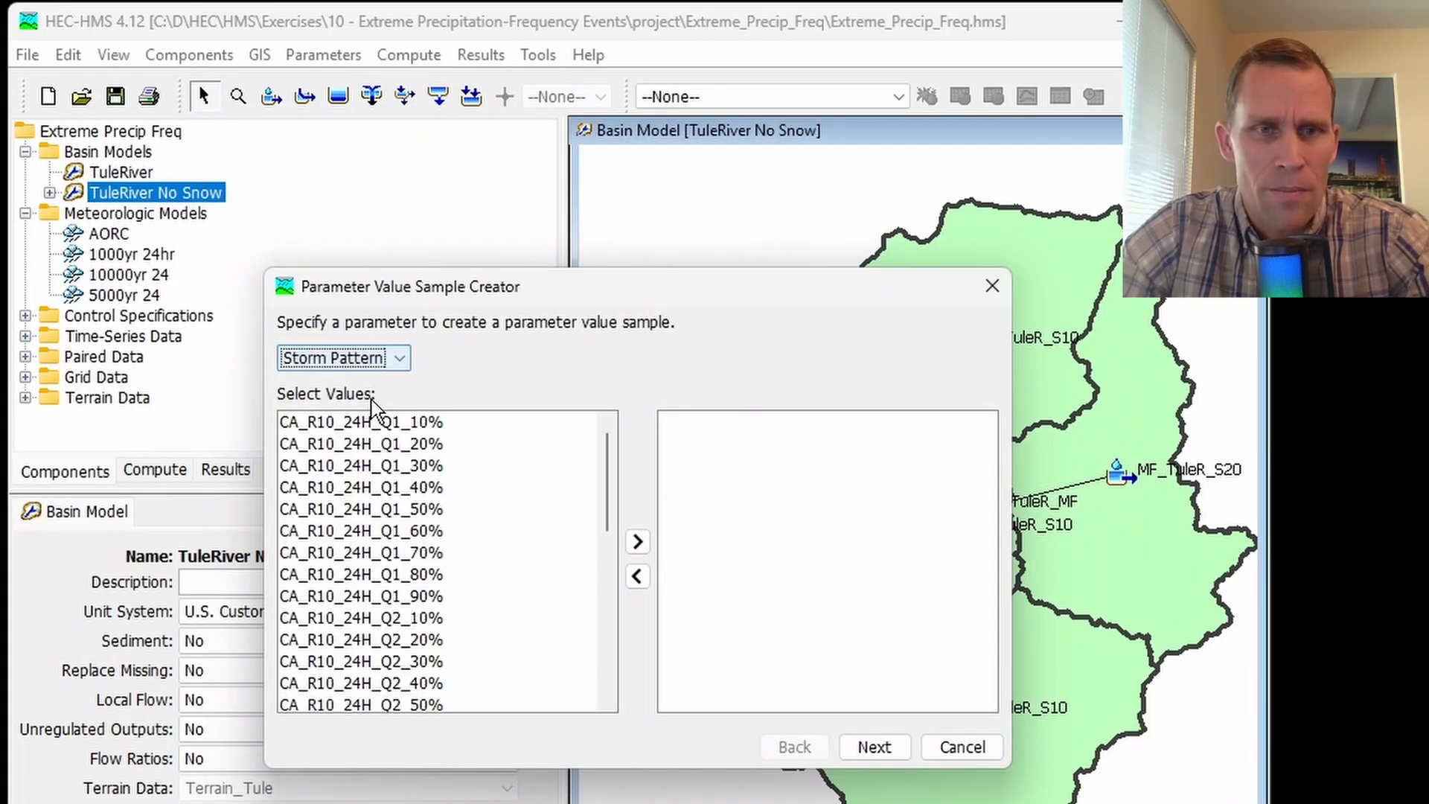
Add all available CA_R10_24H storm patterns to the parameter value sample and proceed to naming it
left_click(405, 428)
scroll(444, 483, "down", 7)
scroll(439, 488, "up", 7)
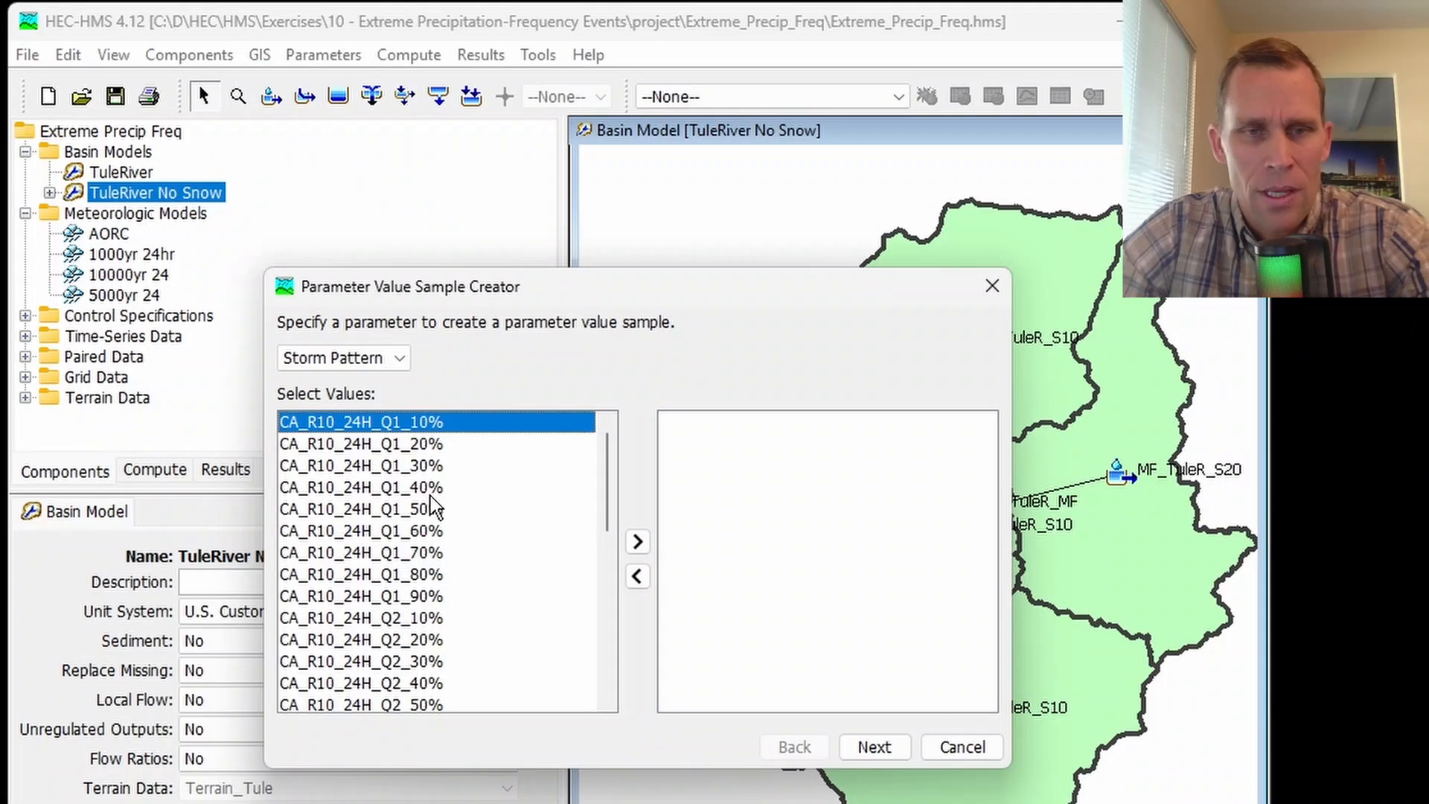
left_click(427, 494)
left_click(421, 429)
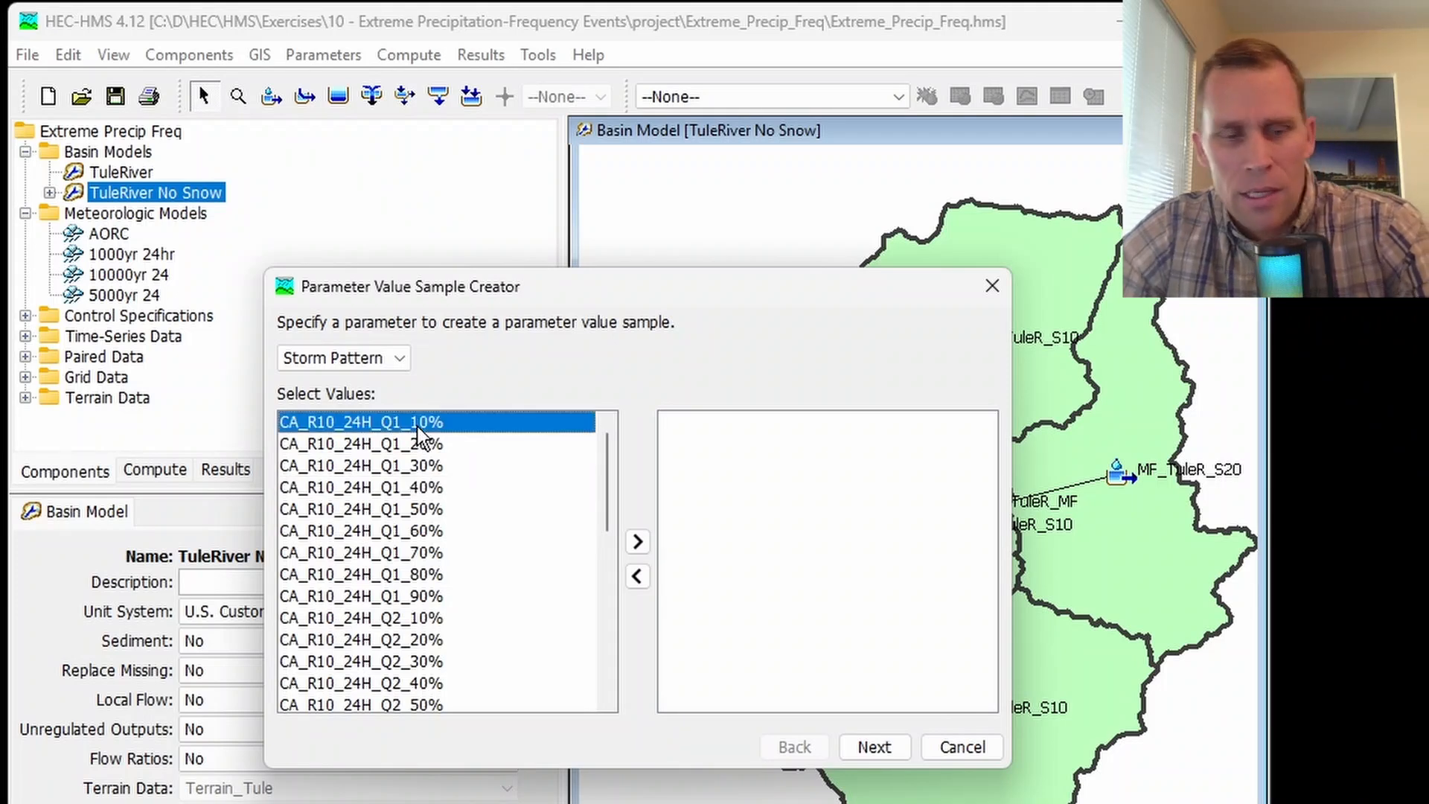
key("ctrl+a")
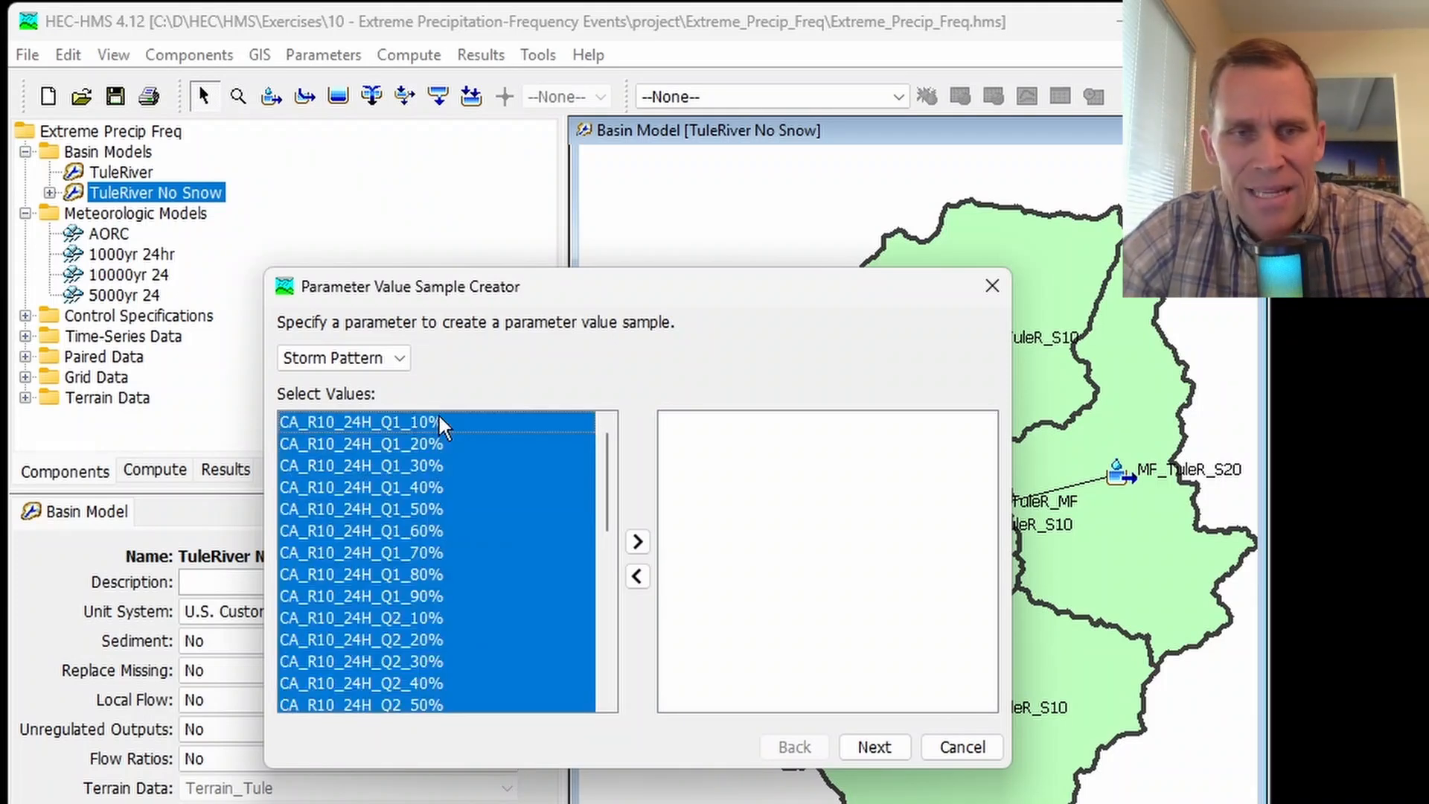
left_click(637, 542)
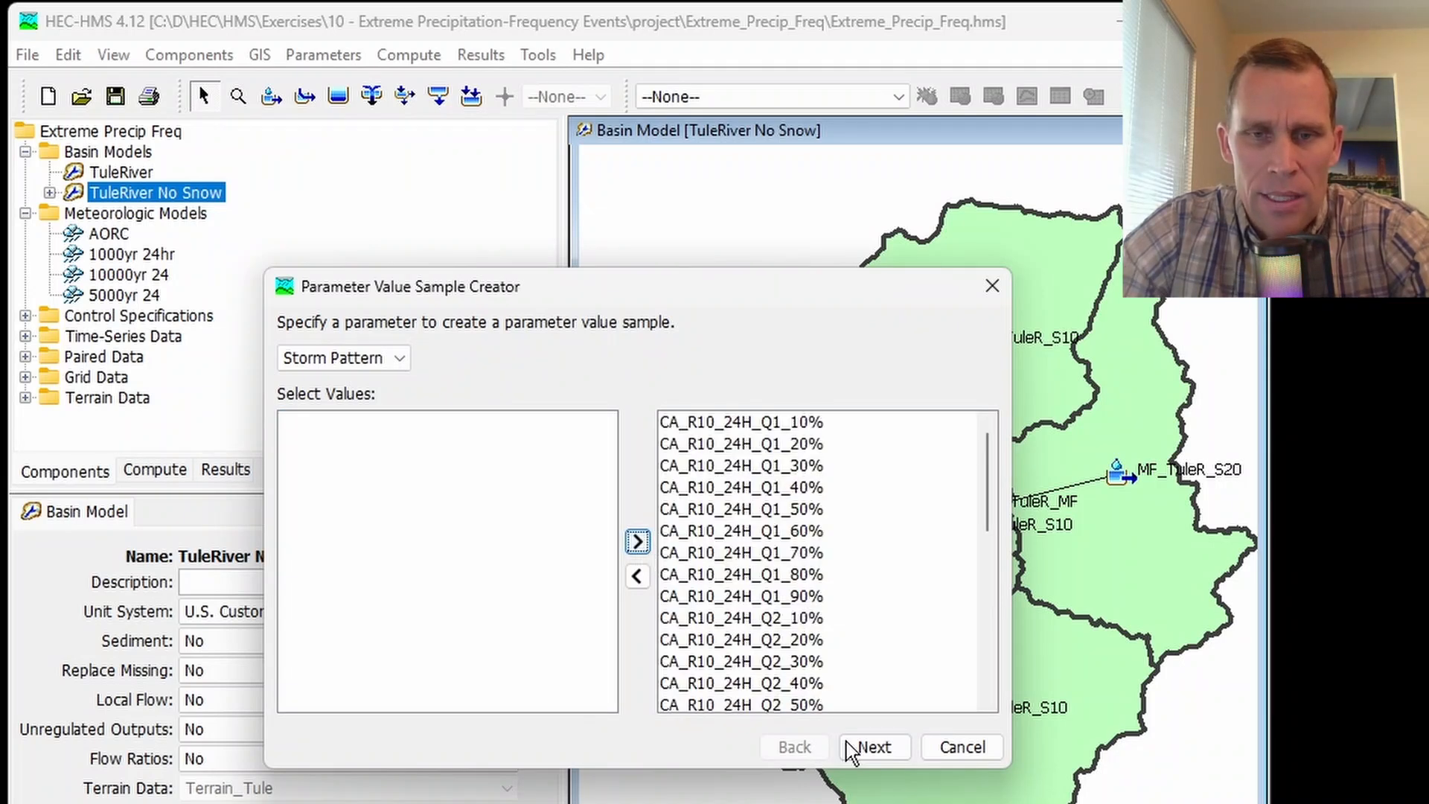
left_click(872, 746)
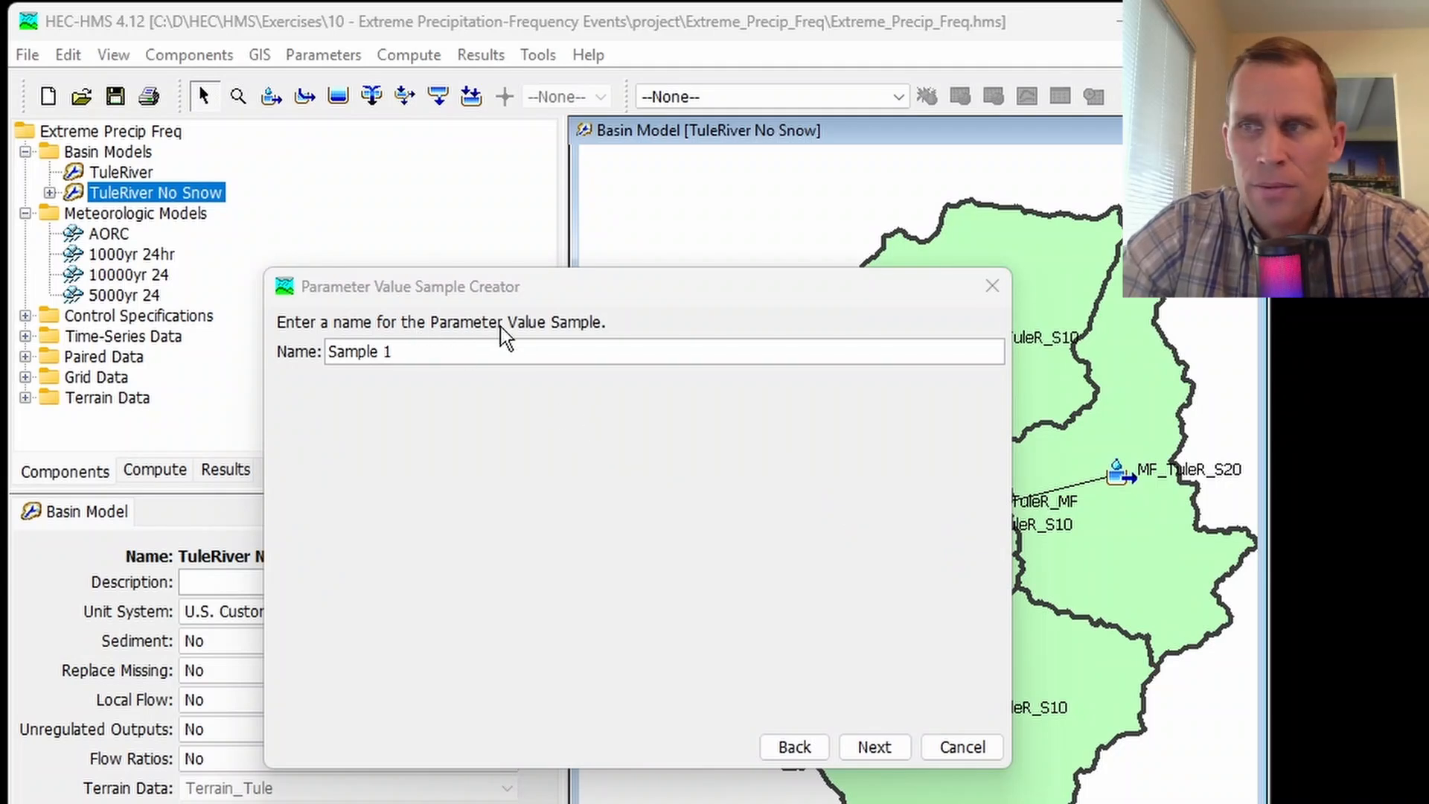
Name the sample A14 Temporals, save its paired data to the project DSS file, and finish the sample creator
left_click(380, 500)
type("A14 Temporals")
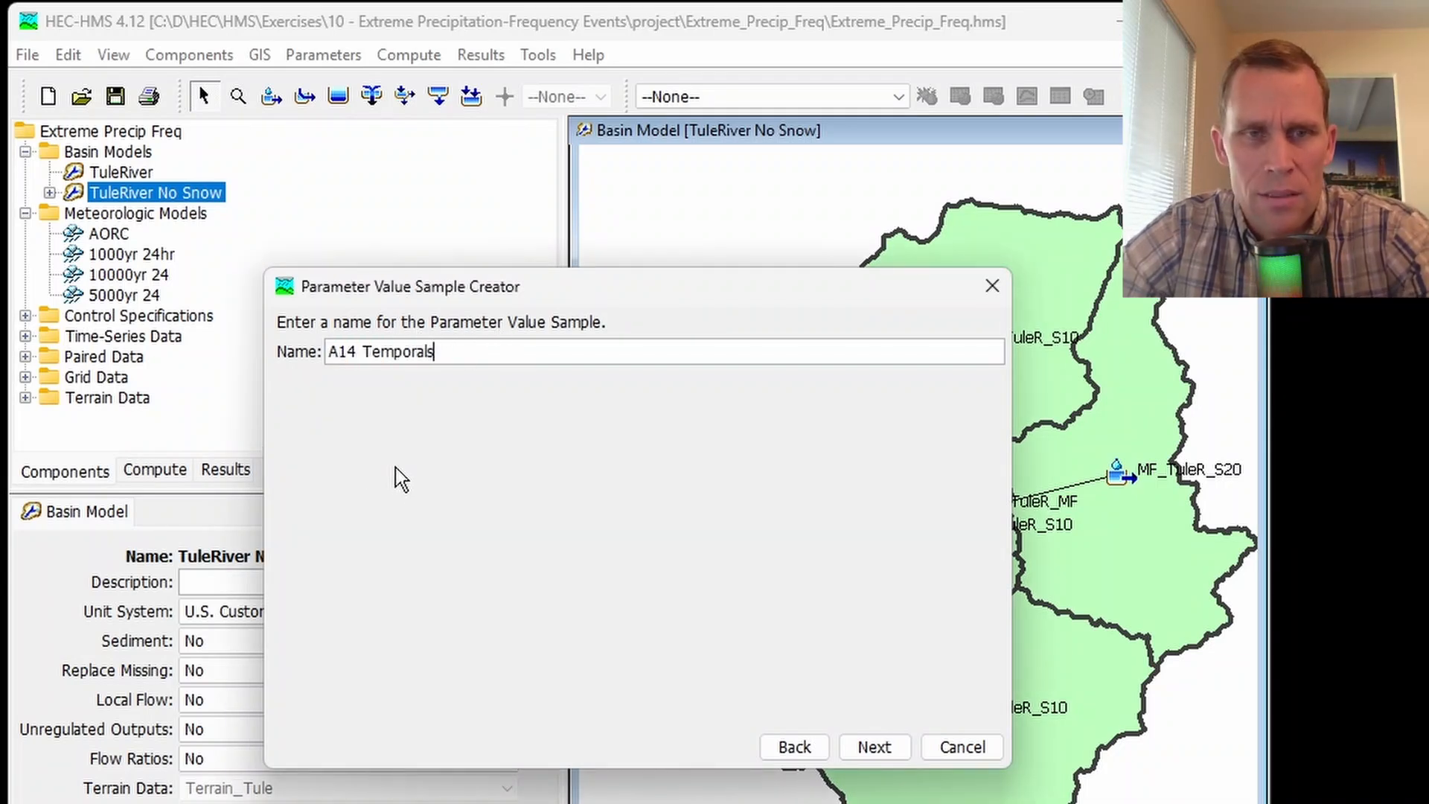
left_click(878, 750)
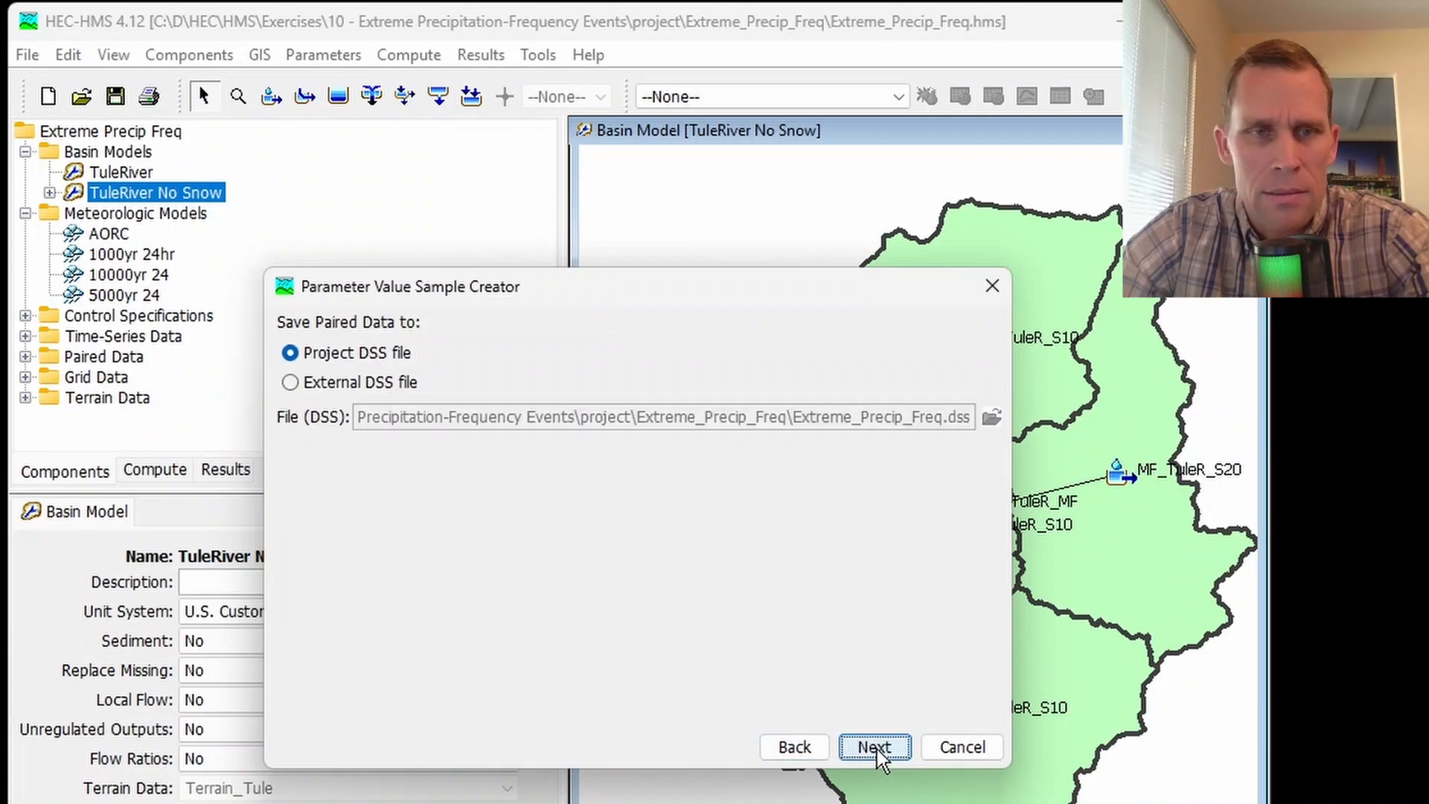
left_click(297, 356)
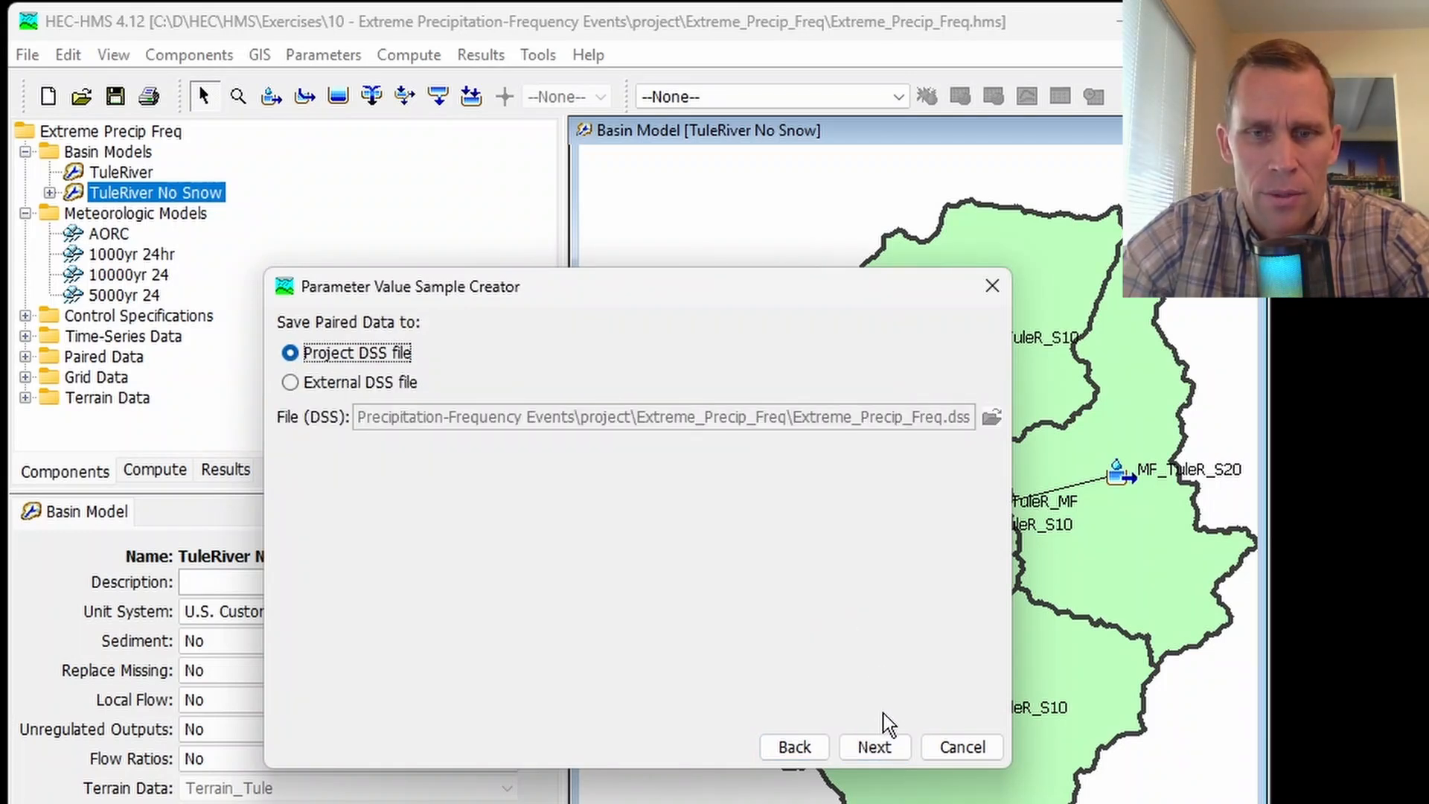
left_click(873, 747)
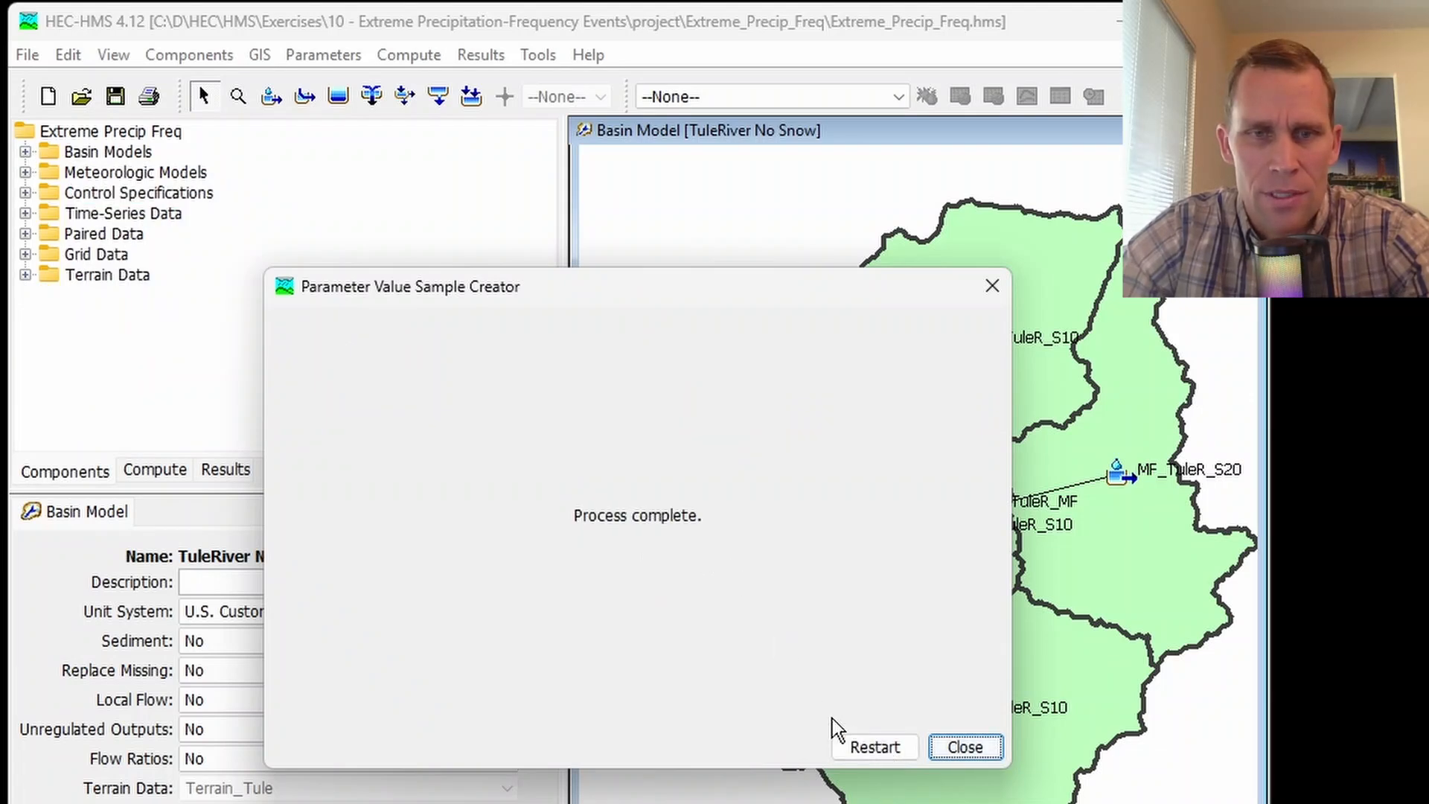
left_click(965, 747)
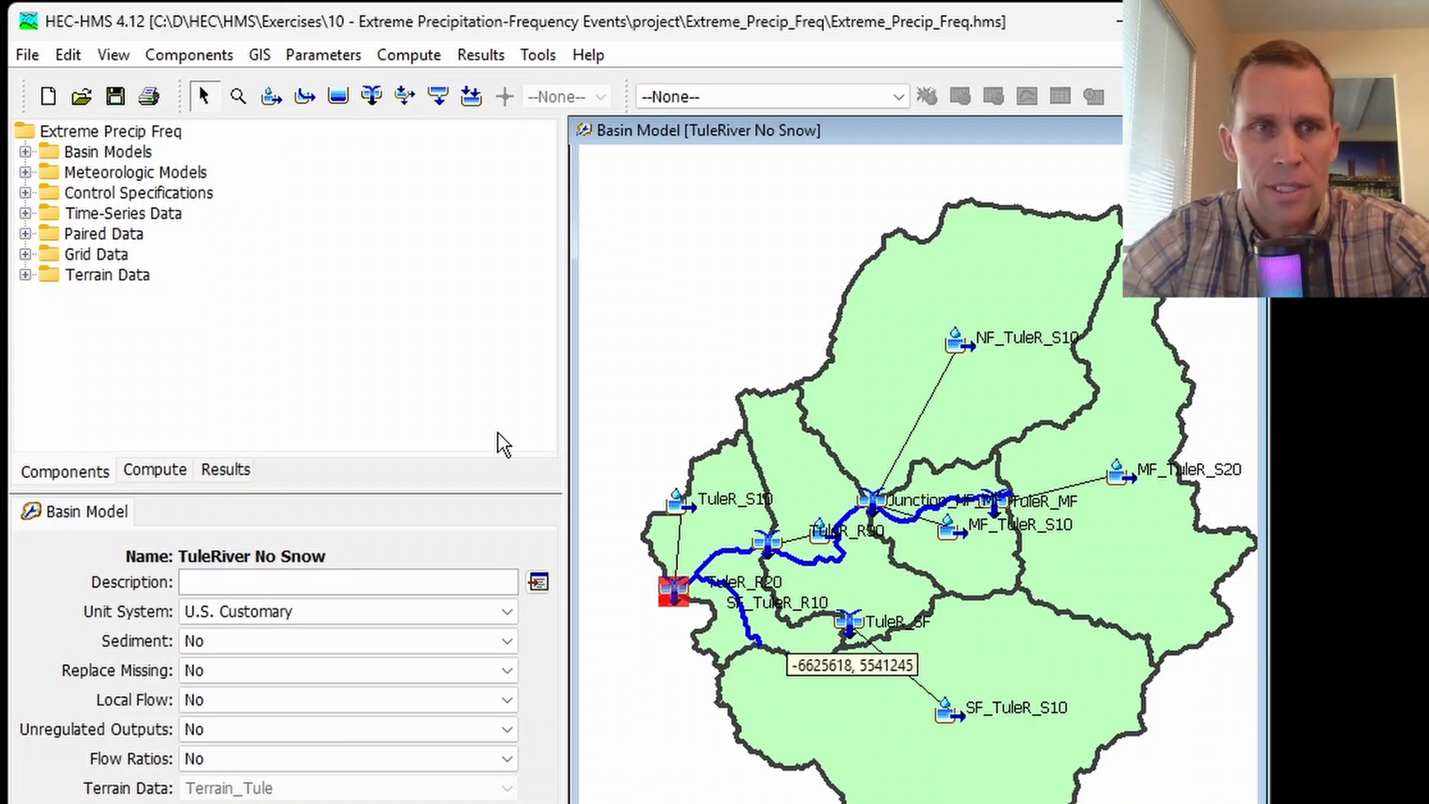
Start creating a new uncertainty analysis and name it 1000yr Temporal Only
left_click(154, 469)
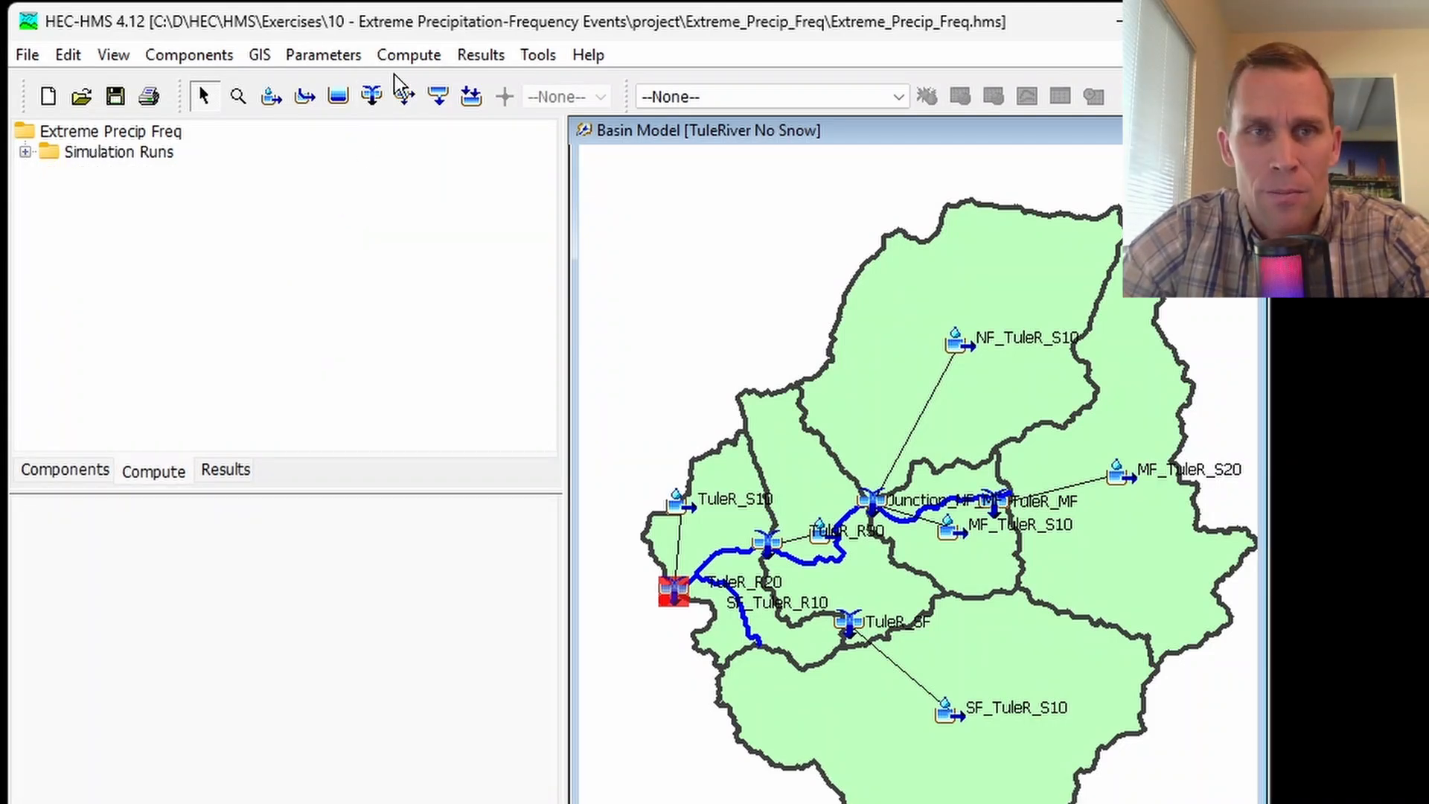
left_click(406, 56)
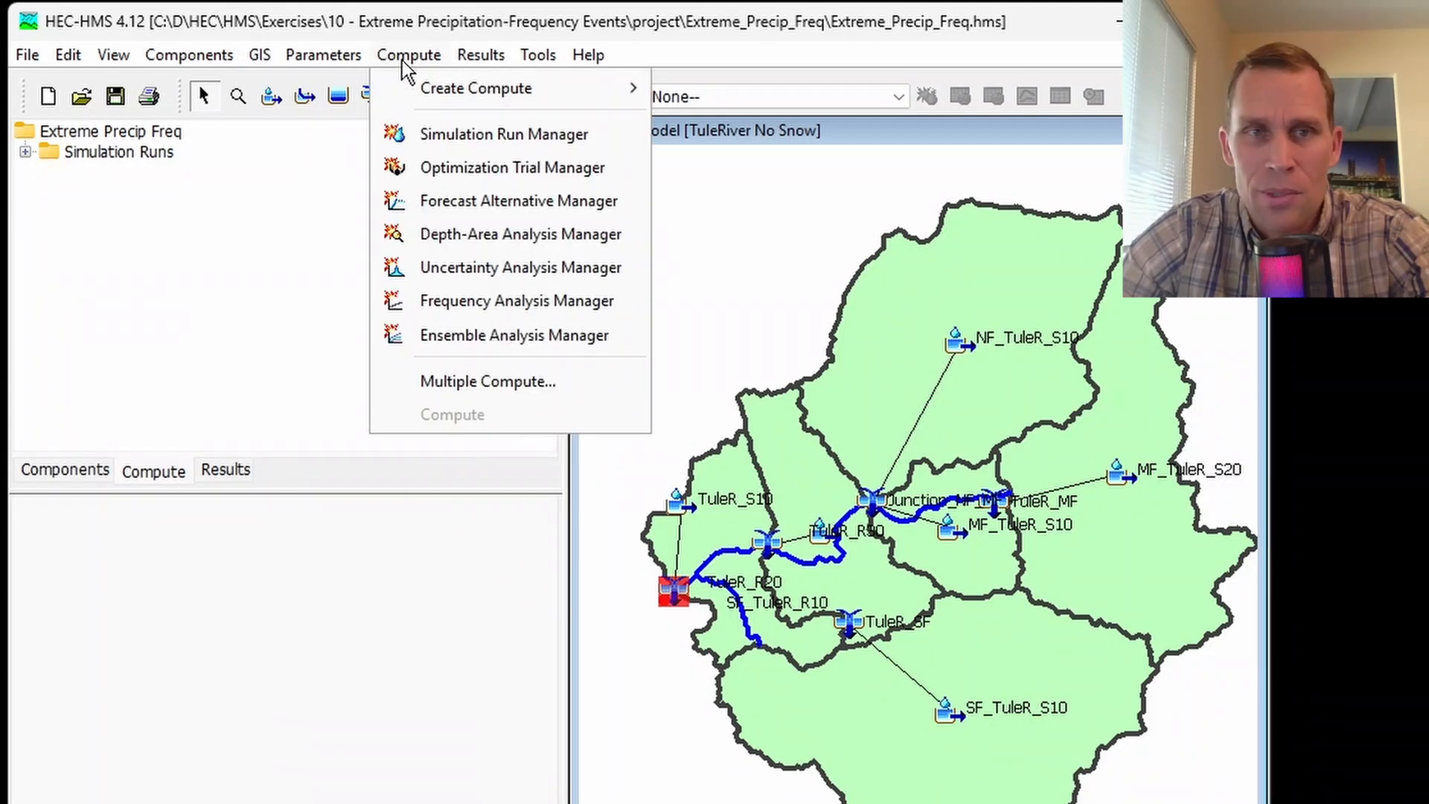
left_click(479, 269)
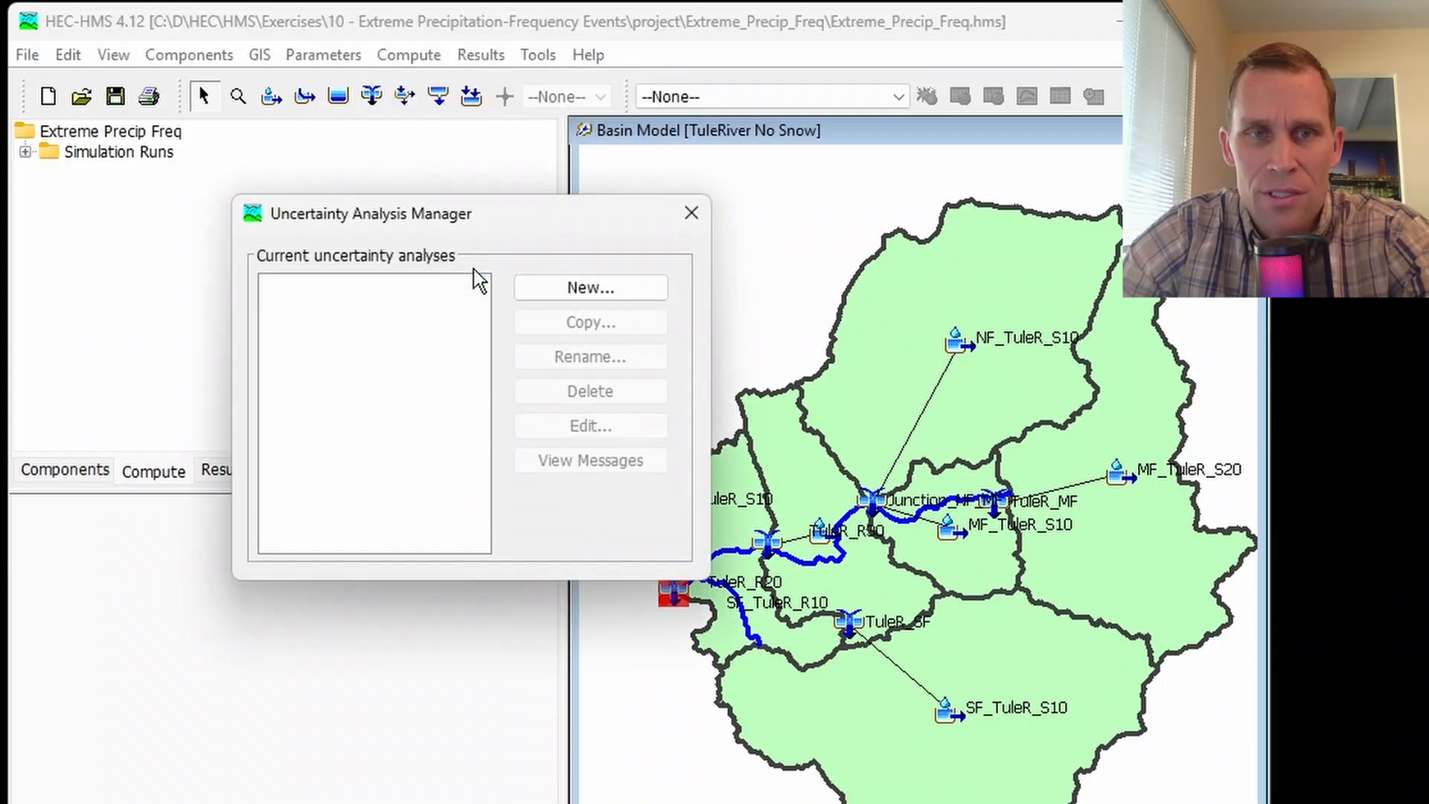
left_click(579, 294)
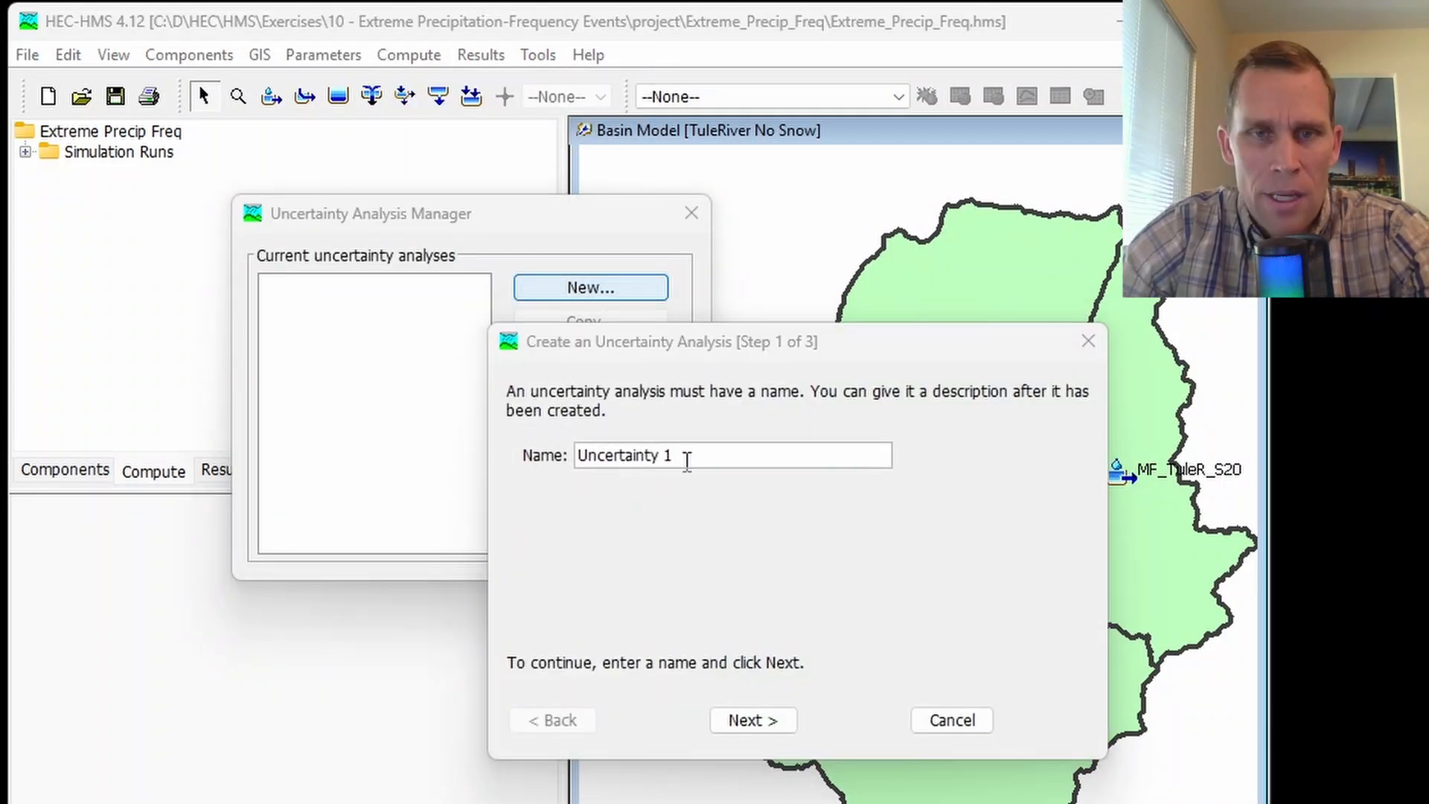
left_click_drag(685, 460, 528, 452)
type("1000yr Temporal Only")
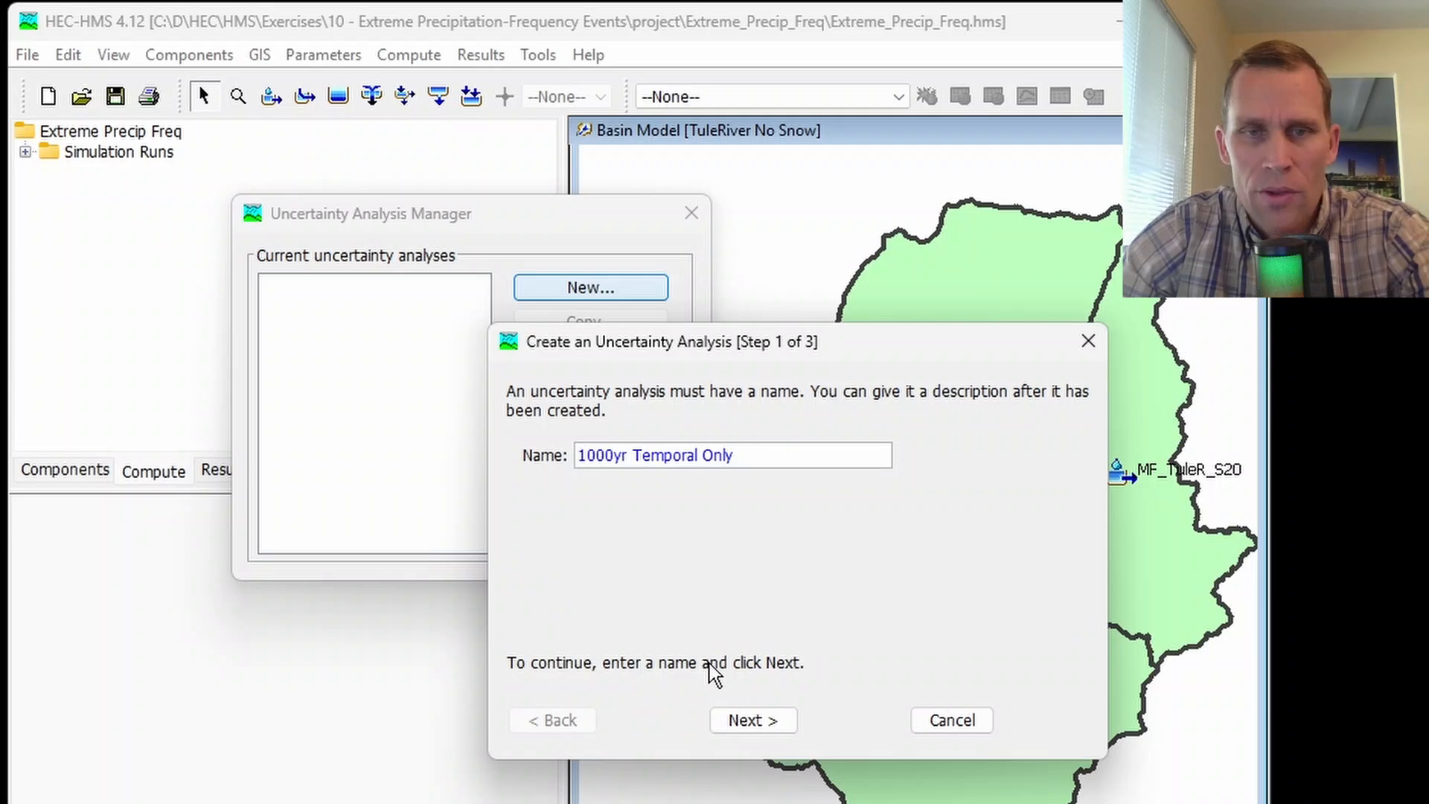
left_click(753, 723)
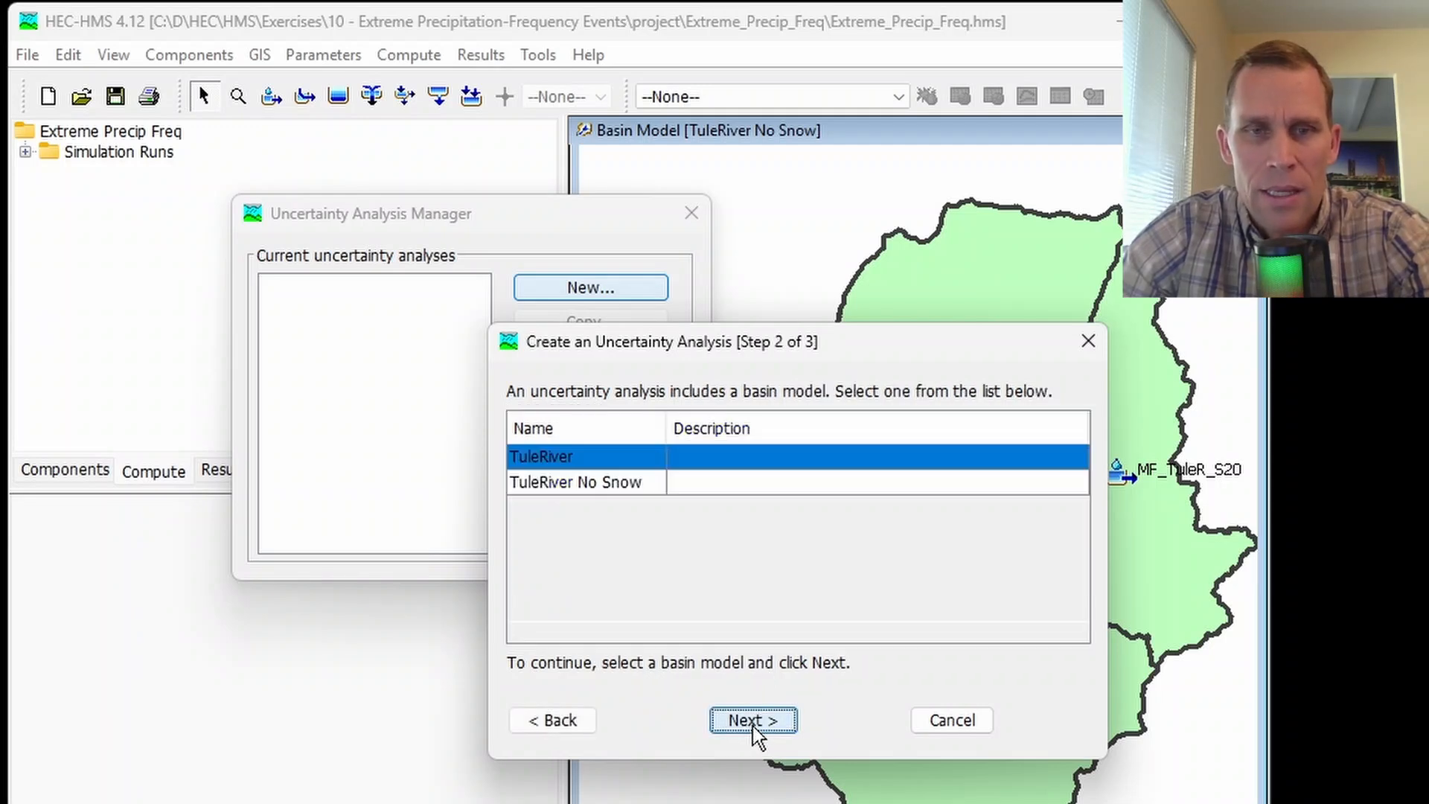
Assign the TuleRiver No Snow basin model and the 1000yr 24hr meteorologic model, and finish creating the uncertainty analysis
left_click(586, 489)
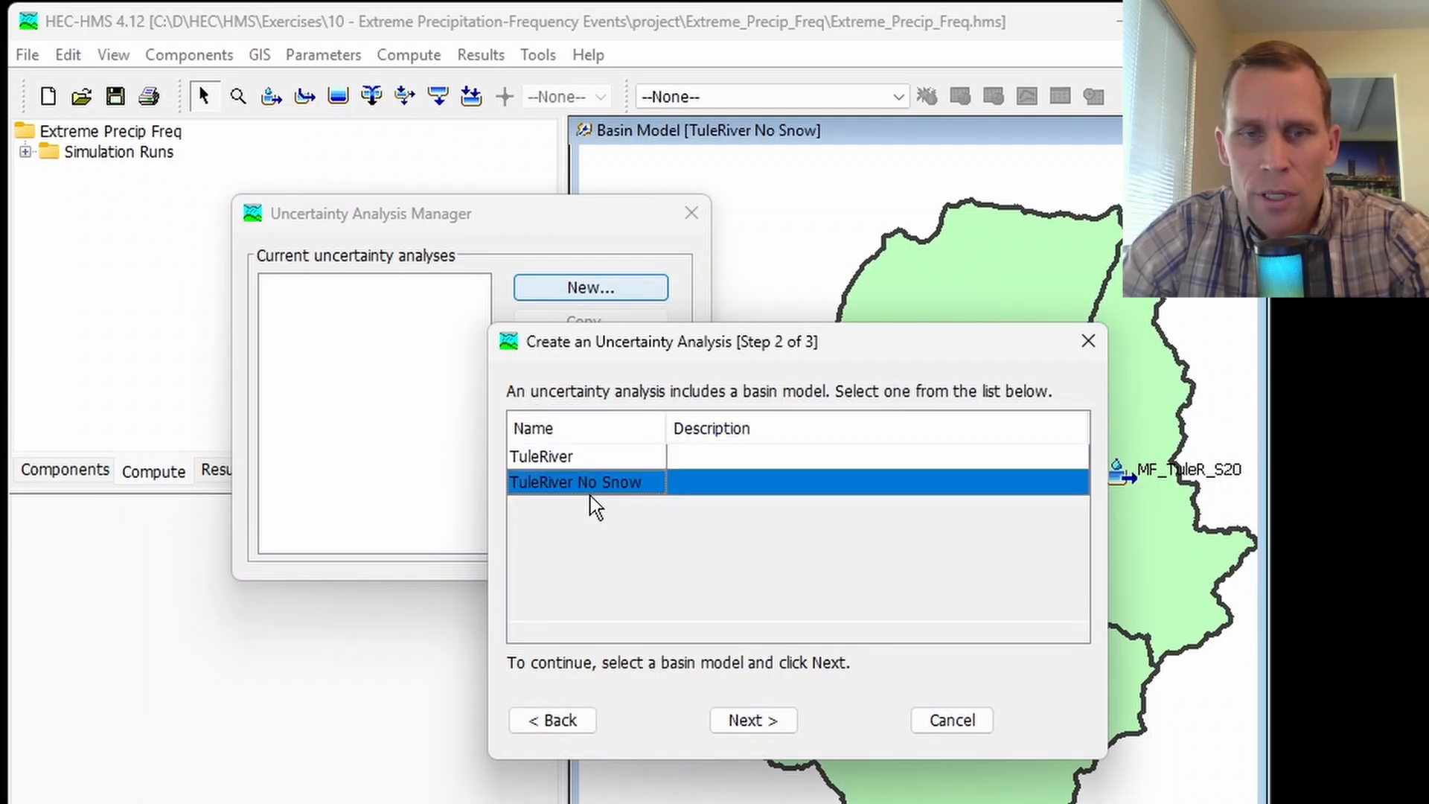
left_click(748, 721)
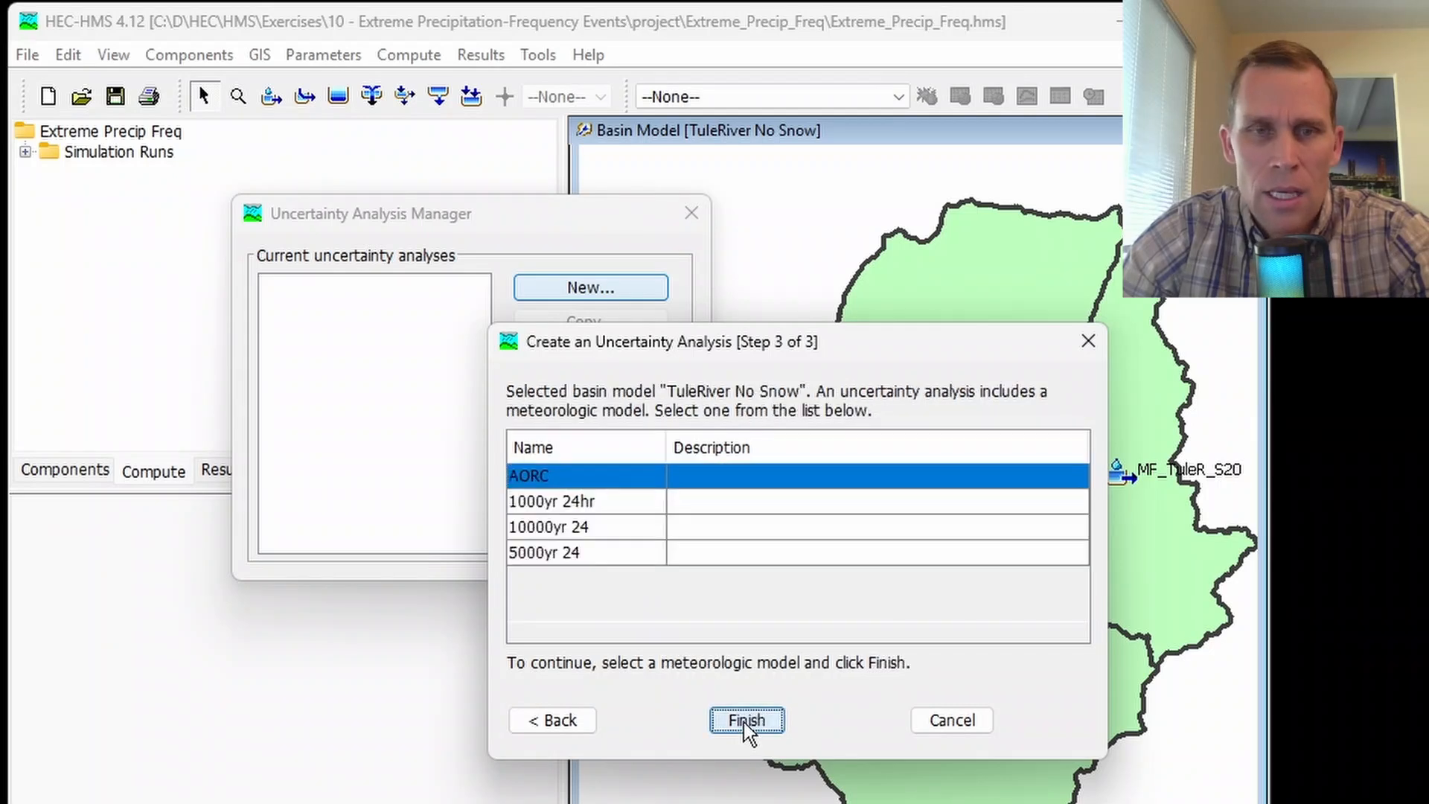
left_click(567, 504)
left_click(747, 724)
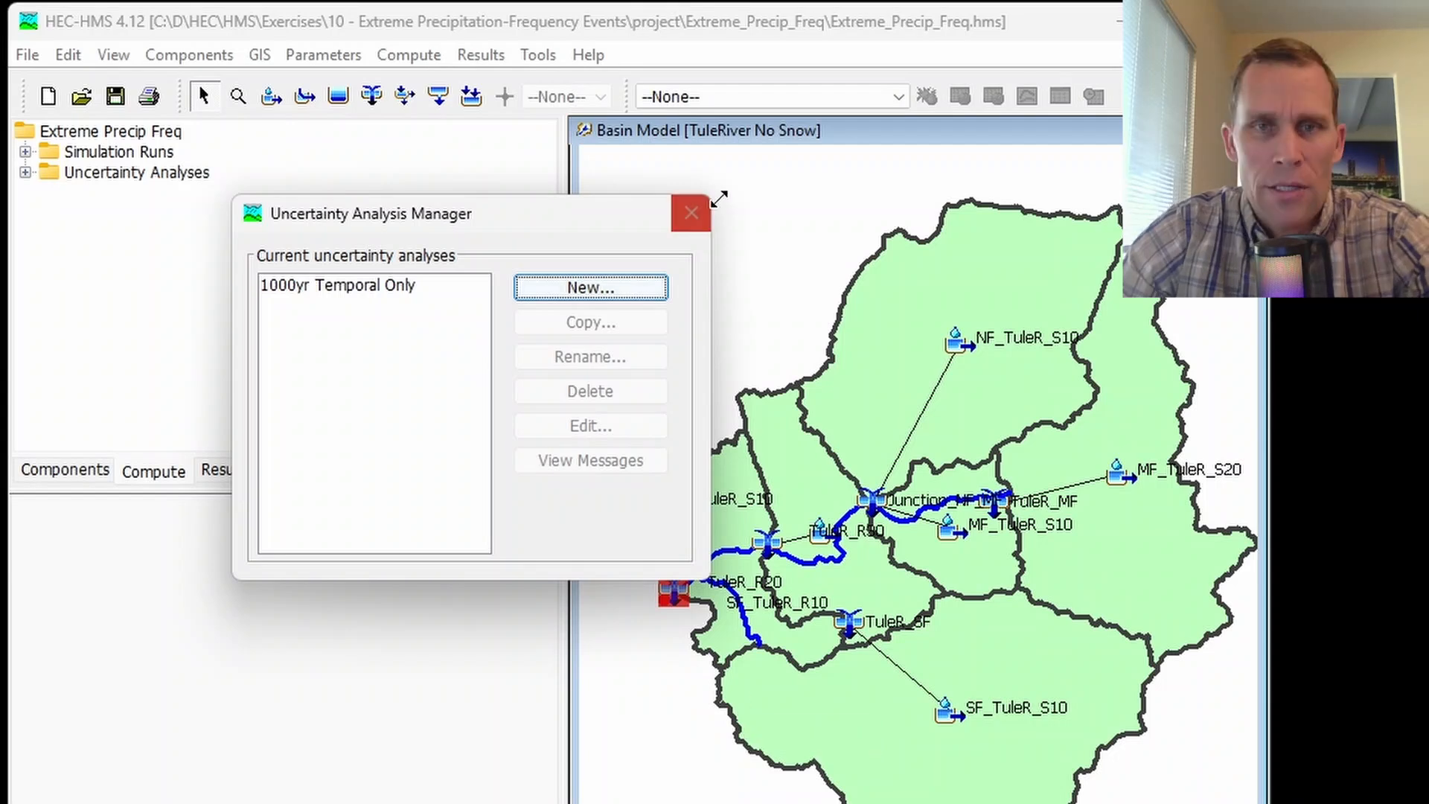
left_click(691, 215)
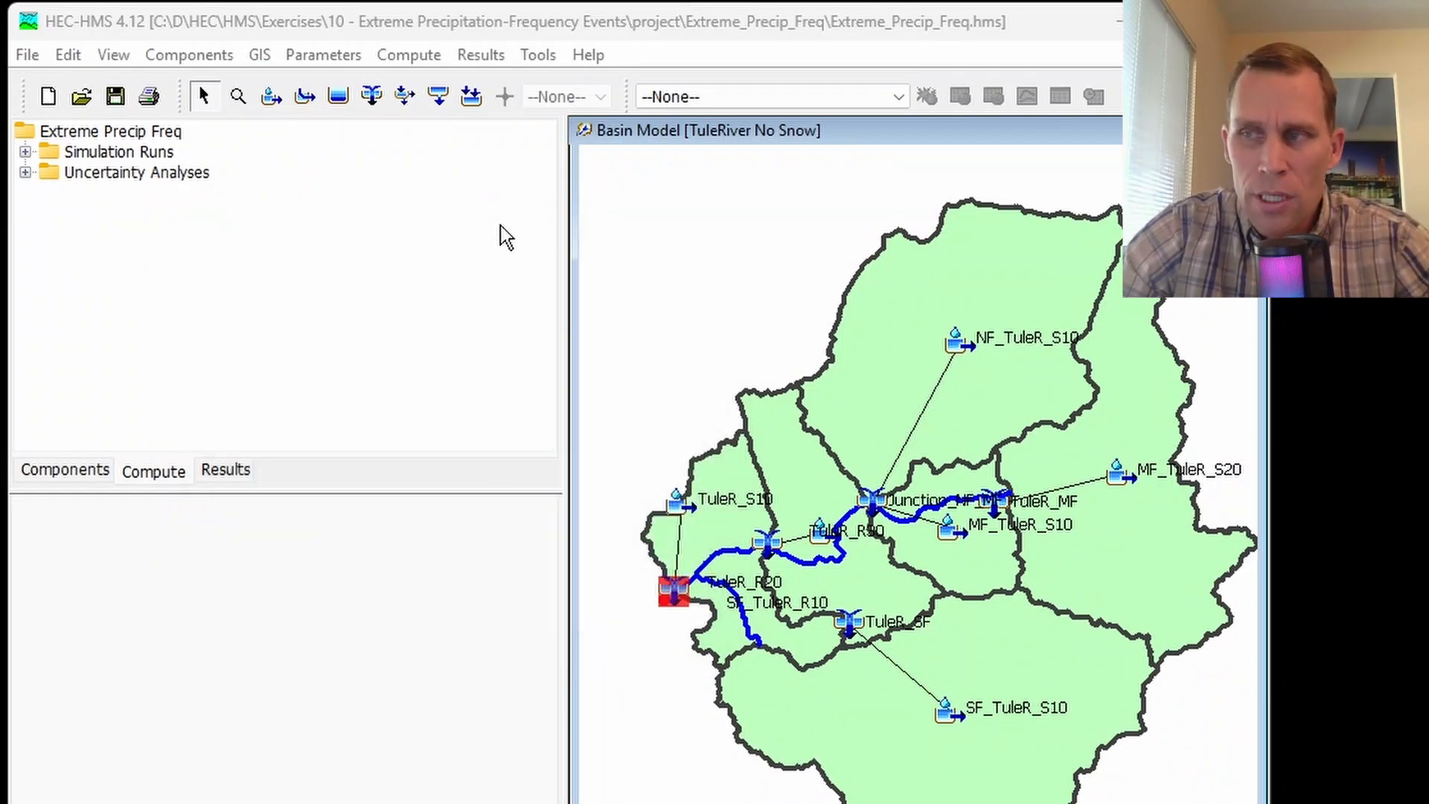
Open the 1000yr Temporal Only analysis, include the ReservoirInflow outflow as an analysis point, and save the selection
left_click(153, 476)
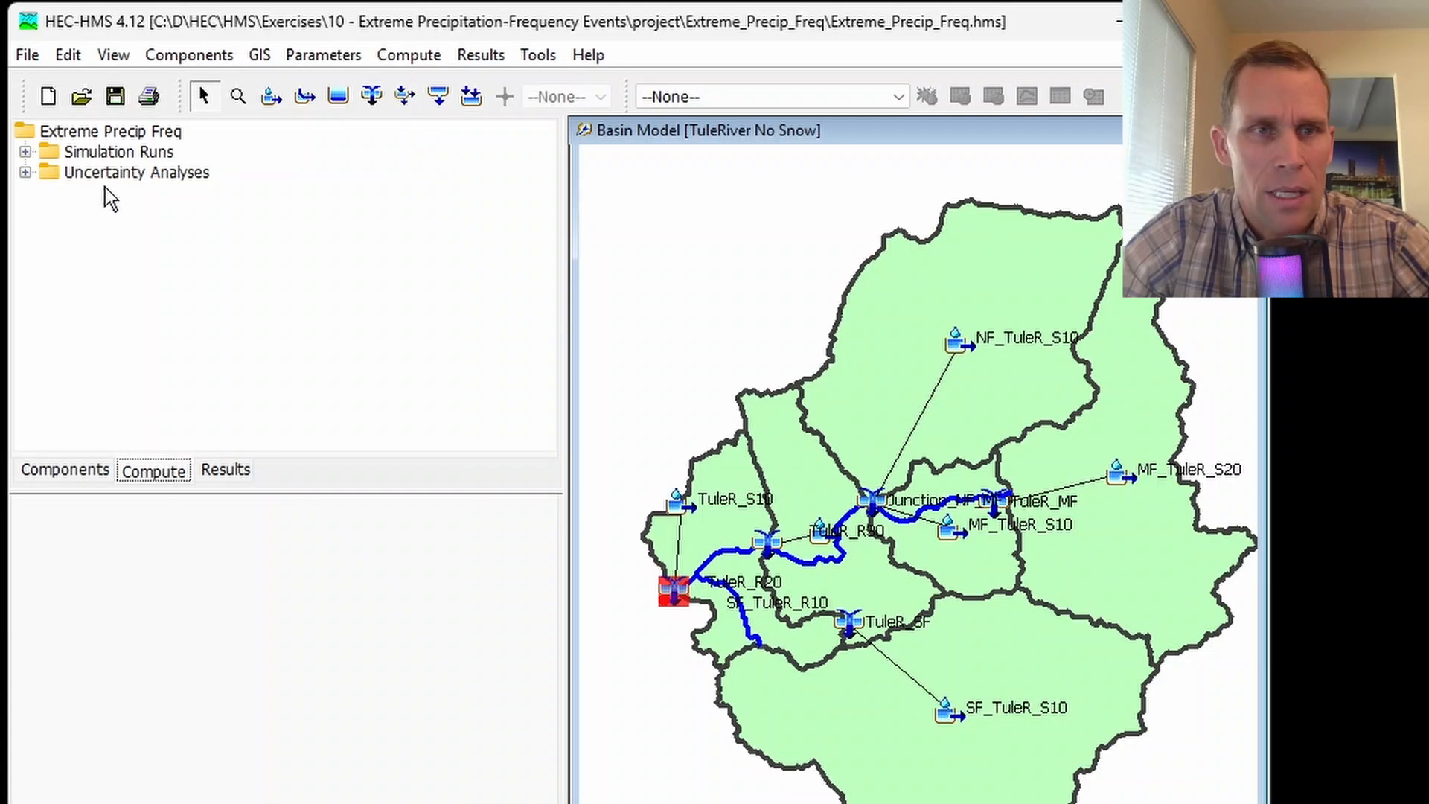
left_click(128, 179)
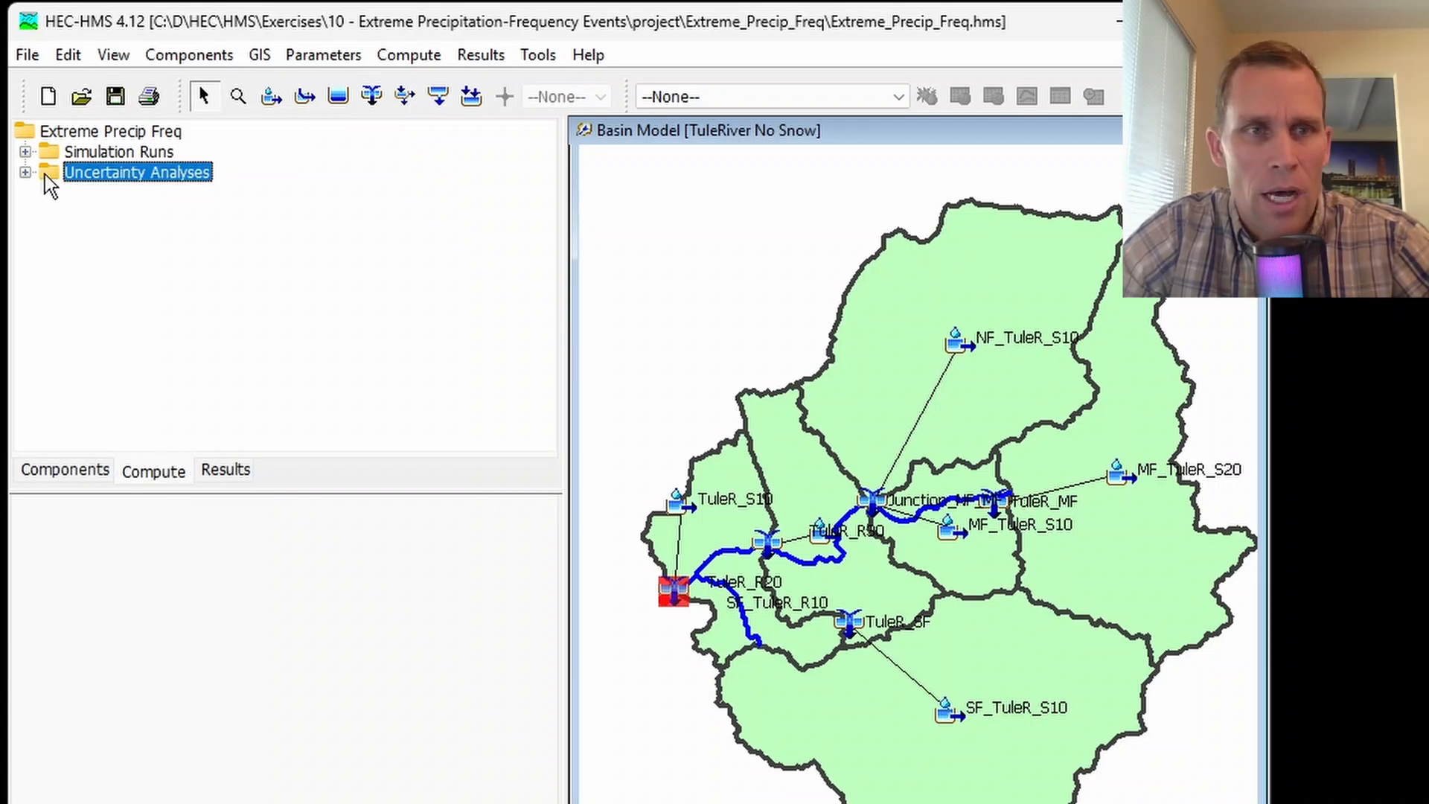
left_click(25, 172)
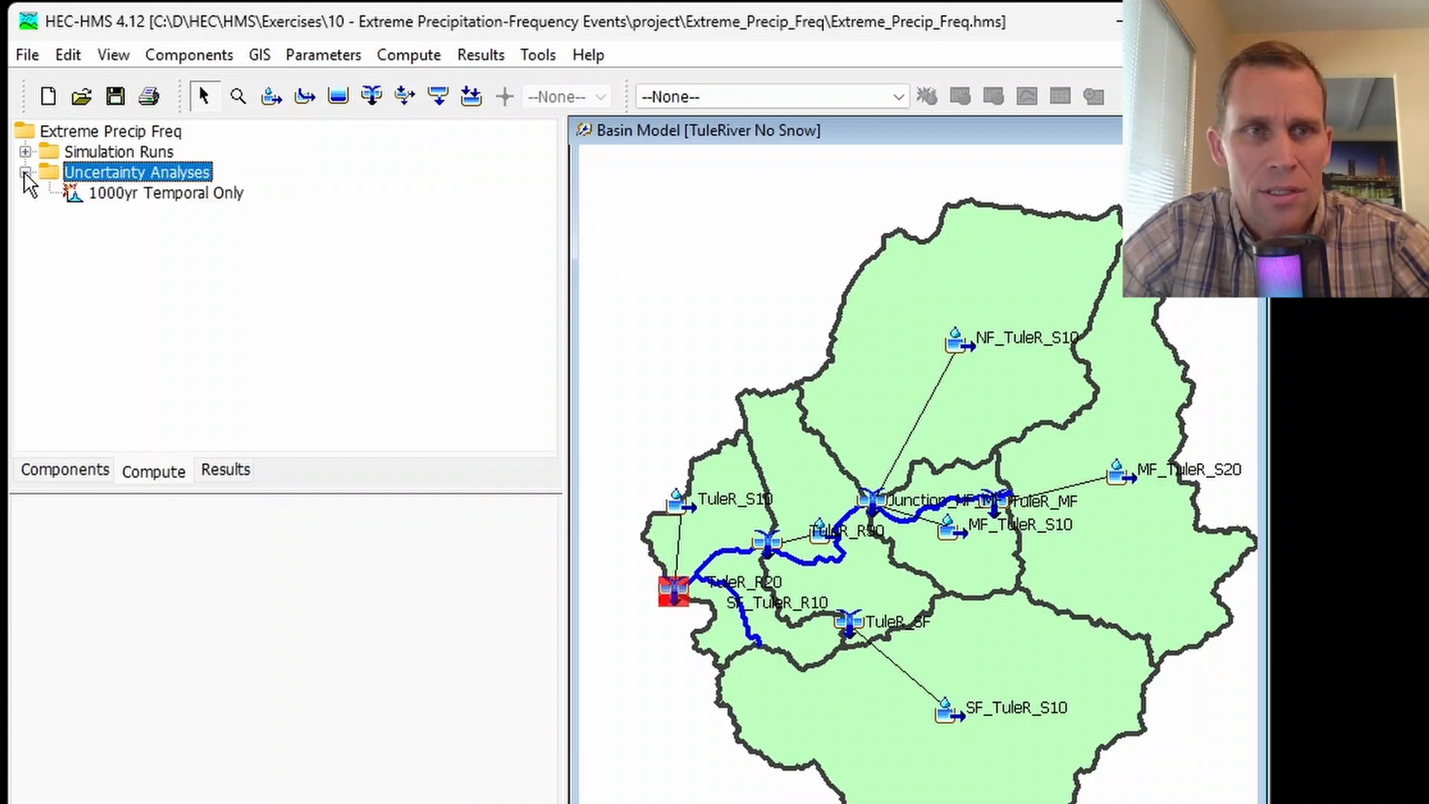
left_click(128, 195)
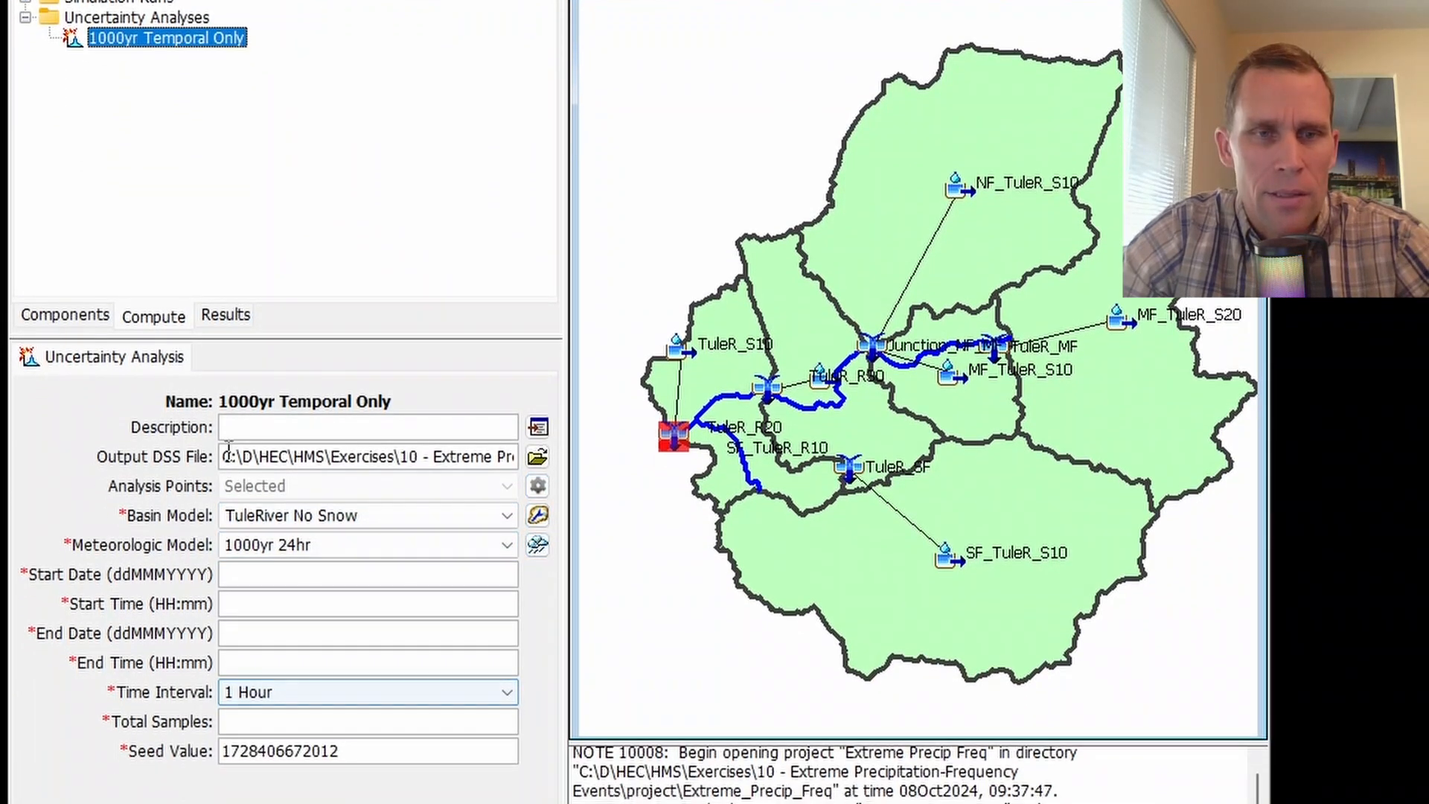
left_click_drag(300, 336, 300, 284)
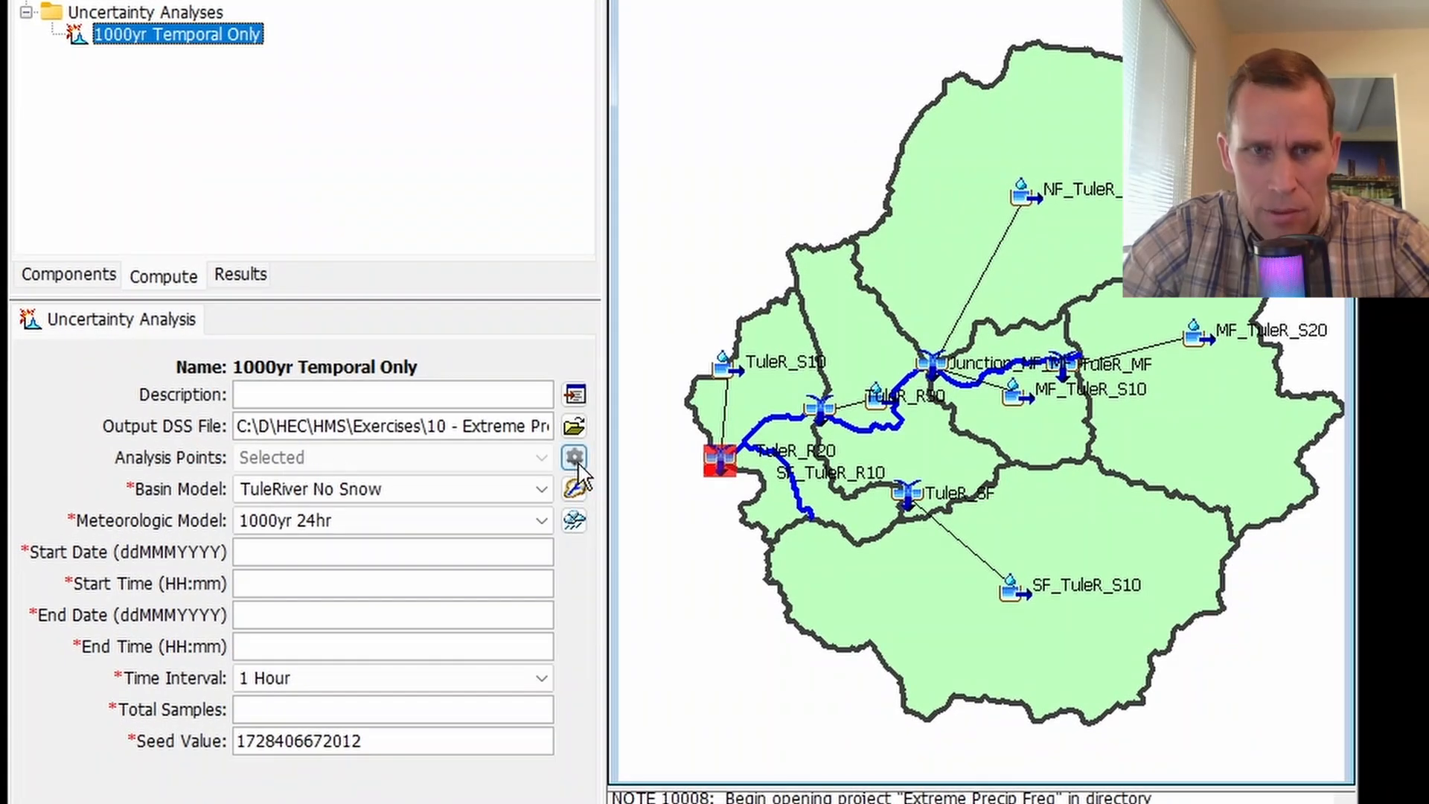
left_click(574, 459)
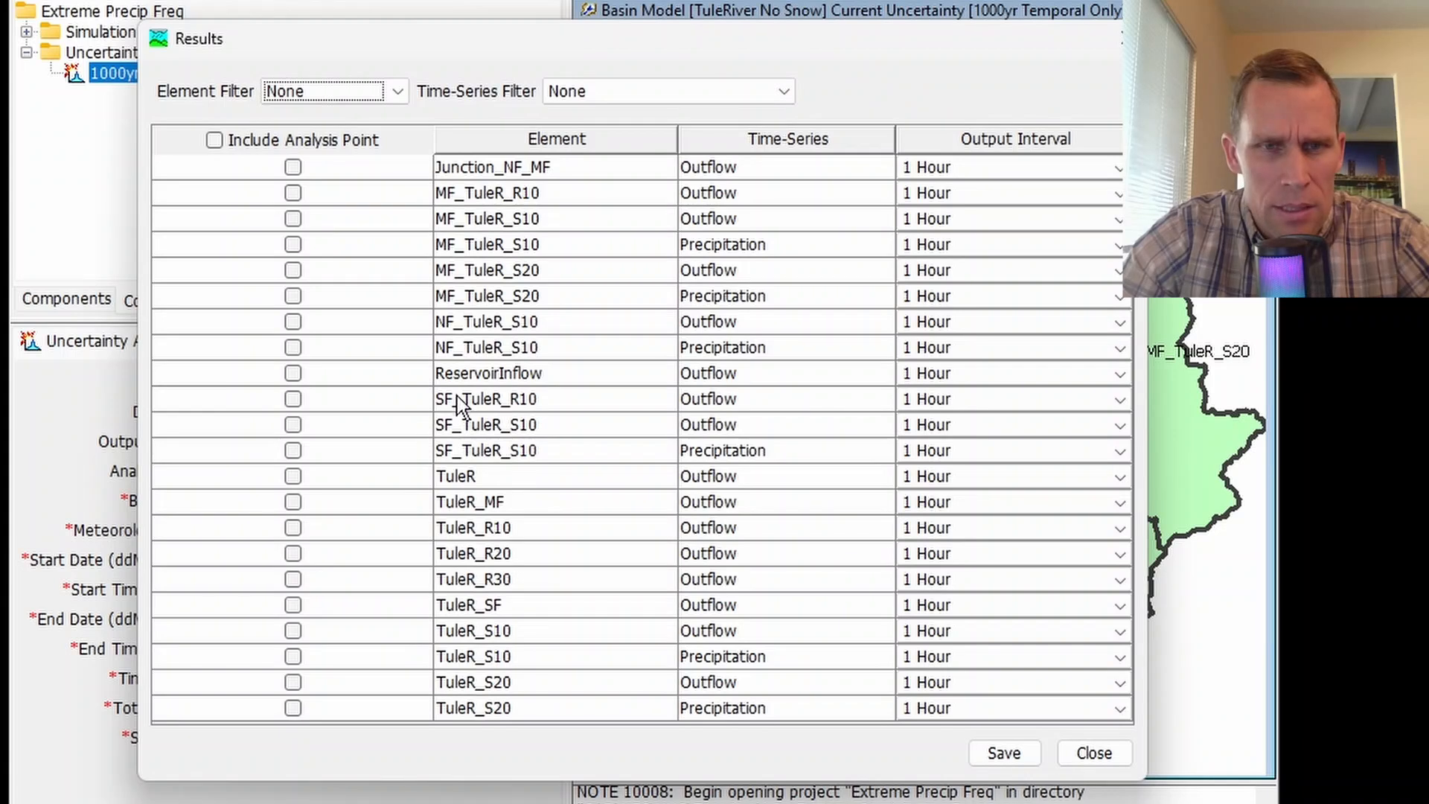
left_click(484, 376)
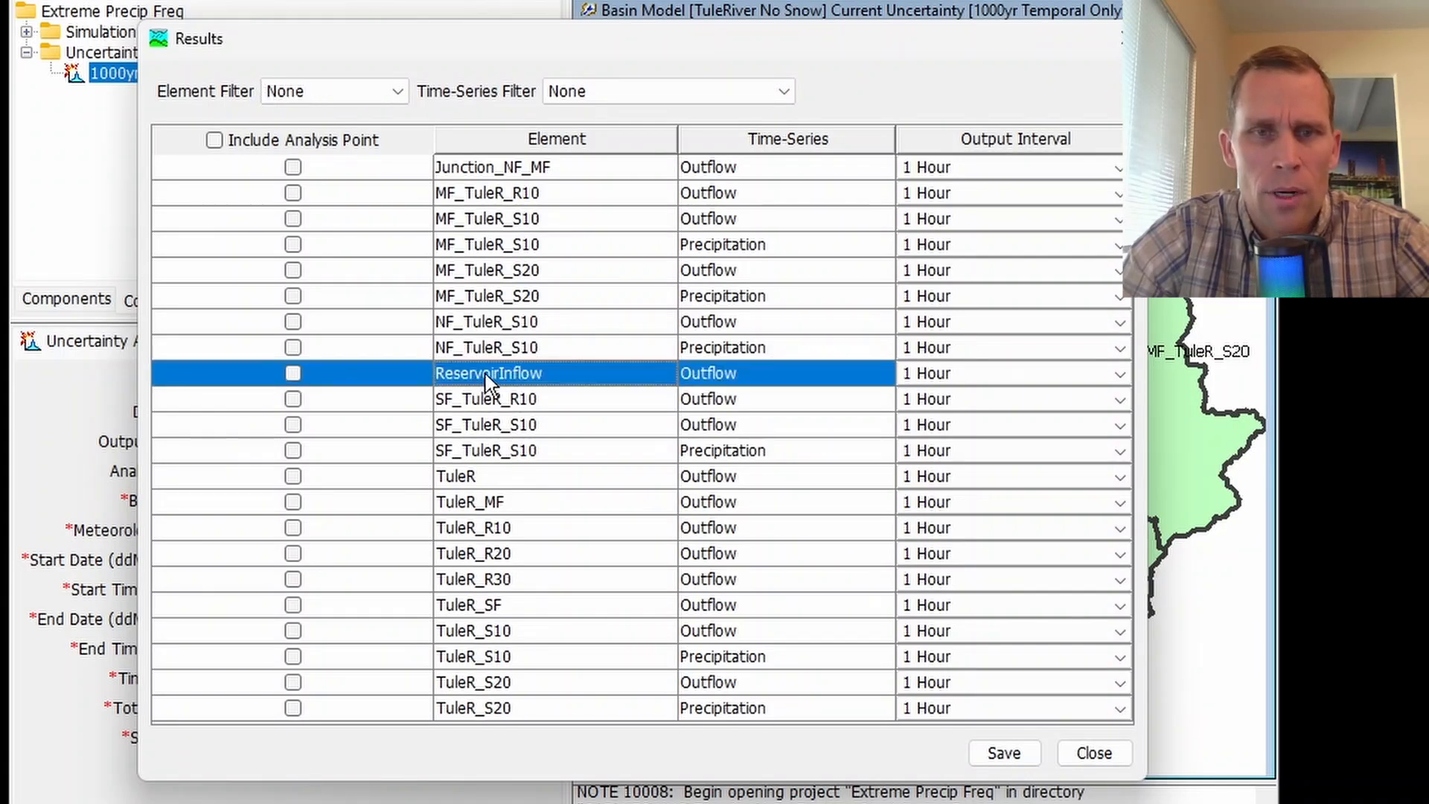
left_click(293, 373)
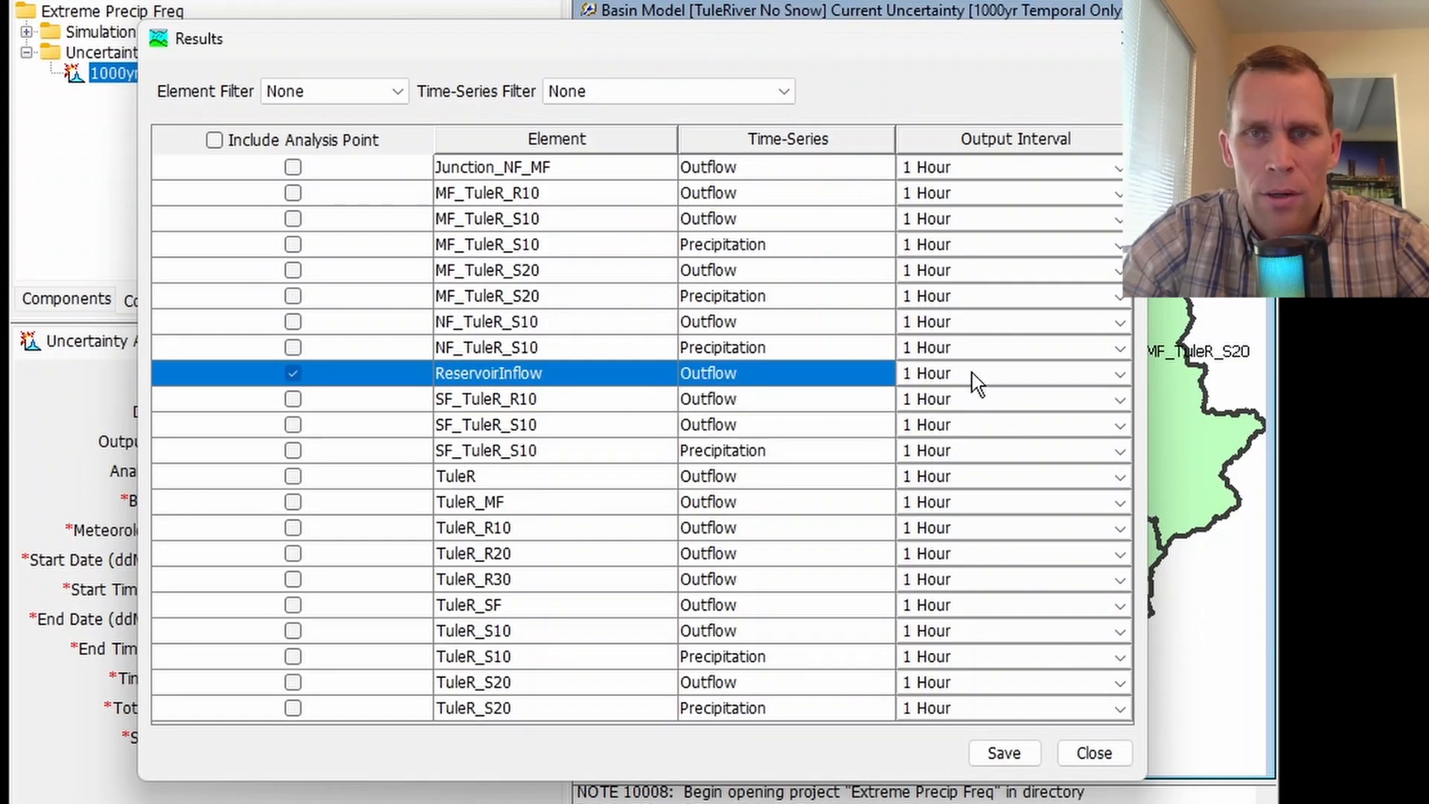
left_click(1002, 754)
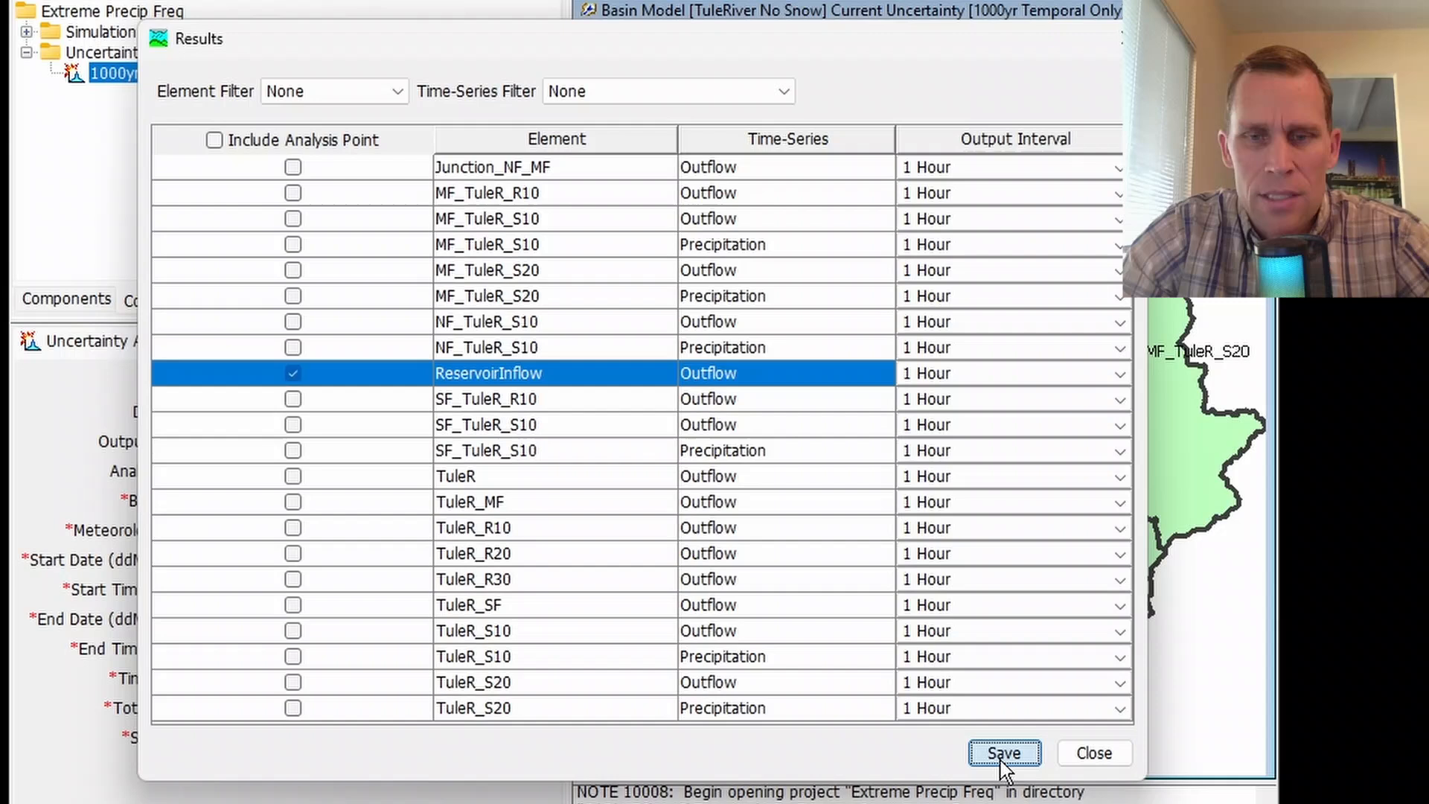
left_click(1081, 753)
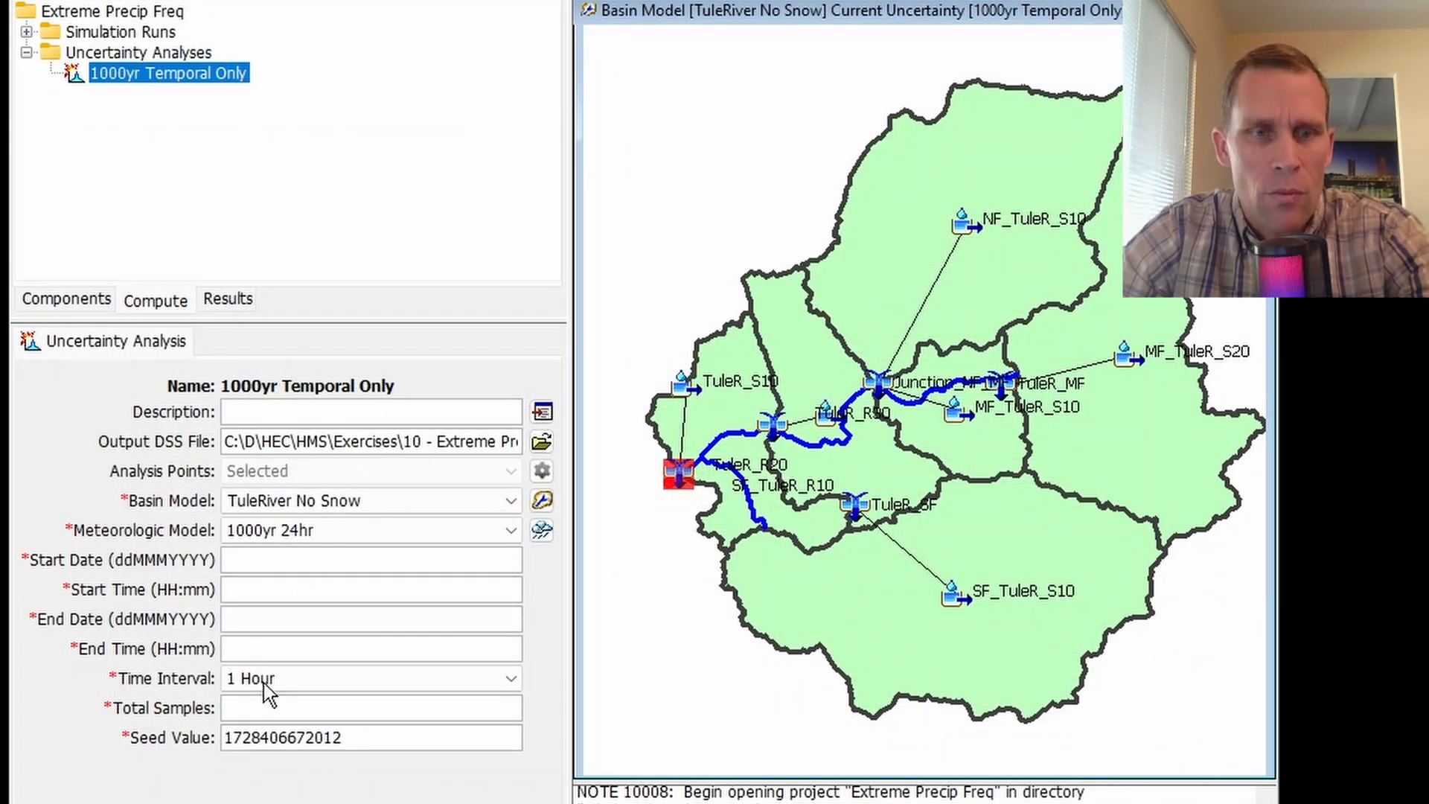
Set the analysis window to start 01Jan2100 at 00:00 and end 03Jan2100 at 00:00
left_click(246, 558)
type("01Jan2100")
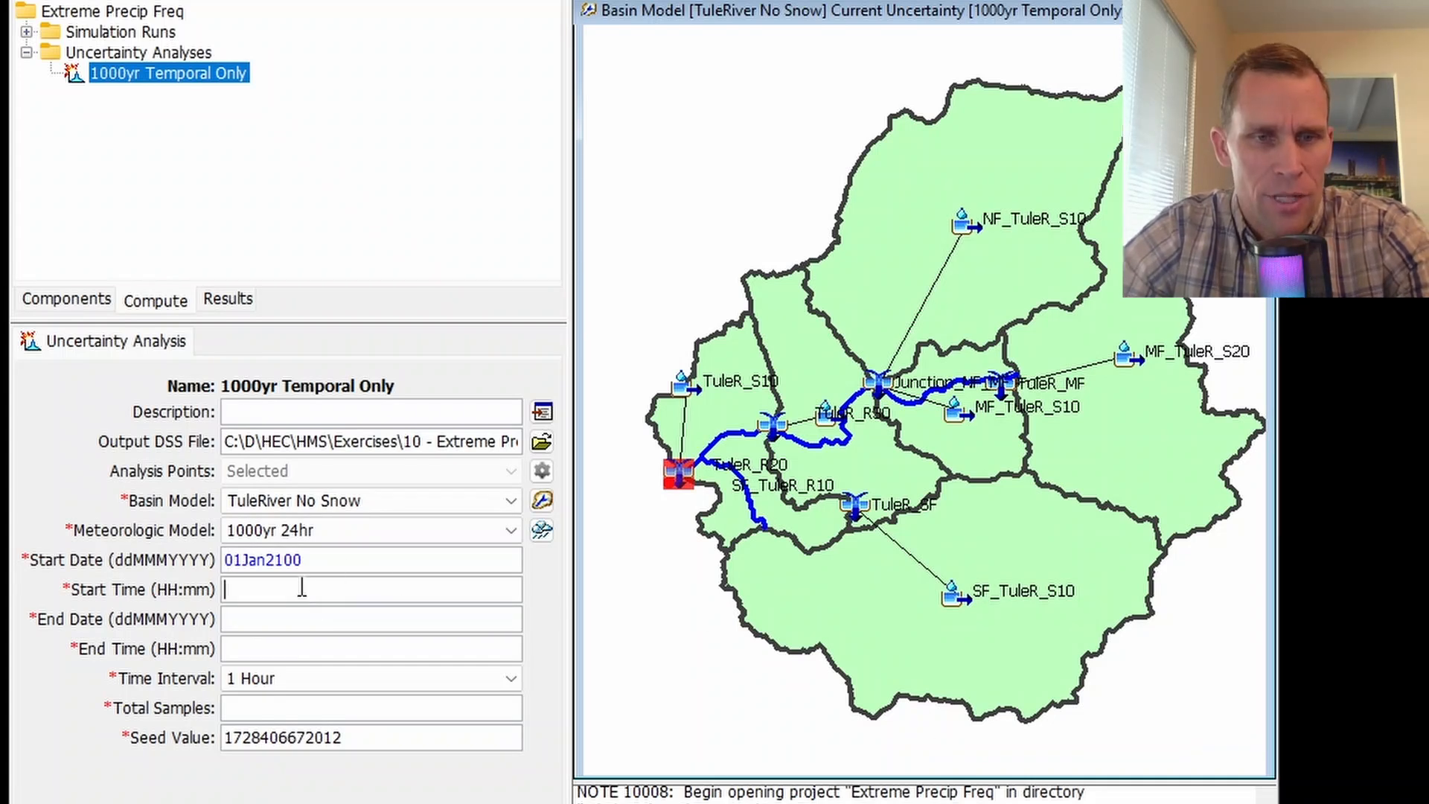
type("00:00")
type("00:00")
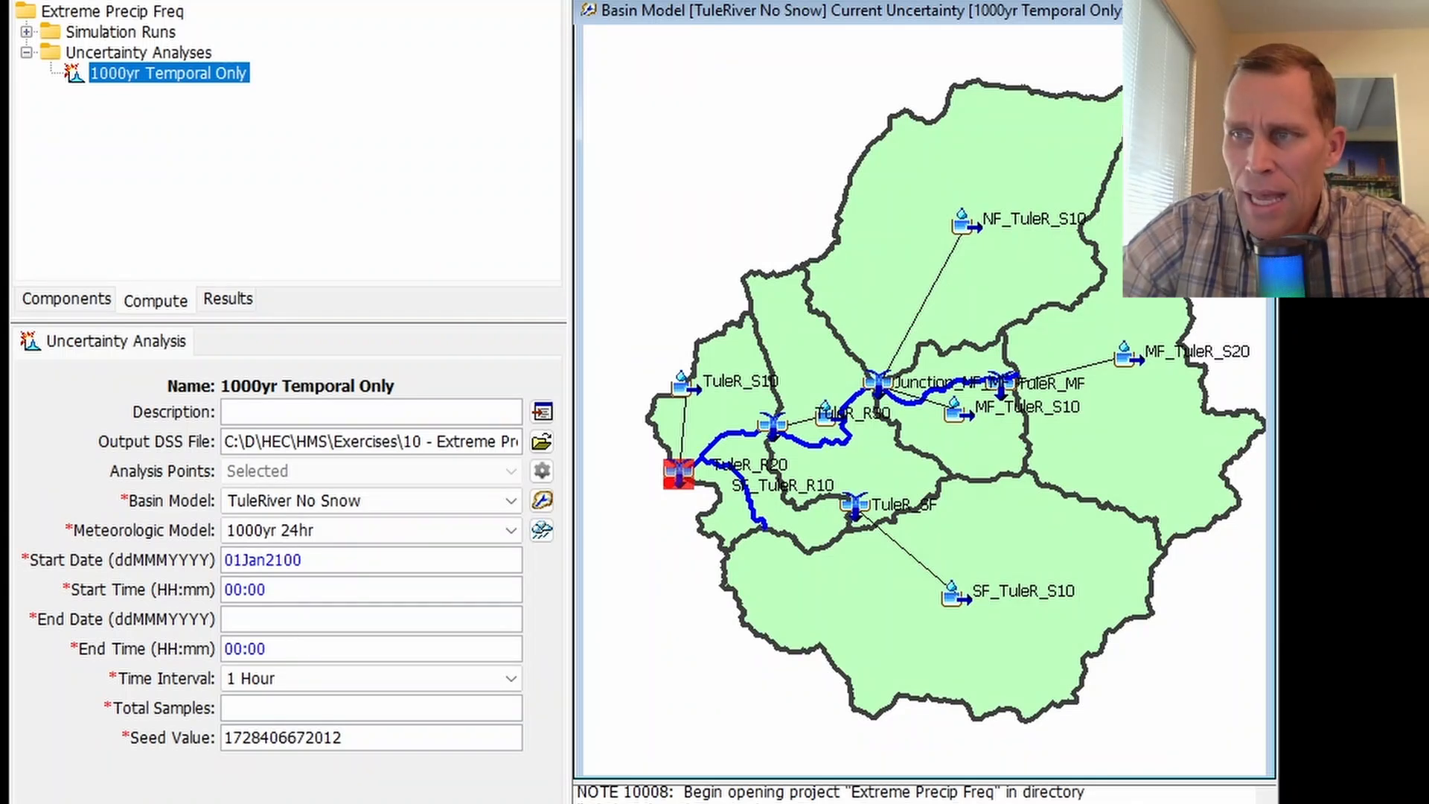
left_click(343, 621)
type("03Jan2100")
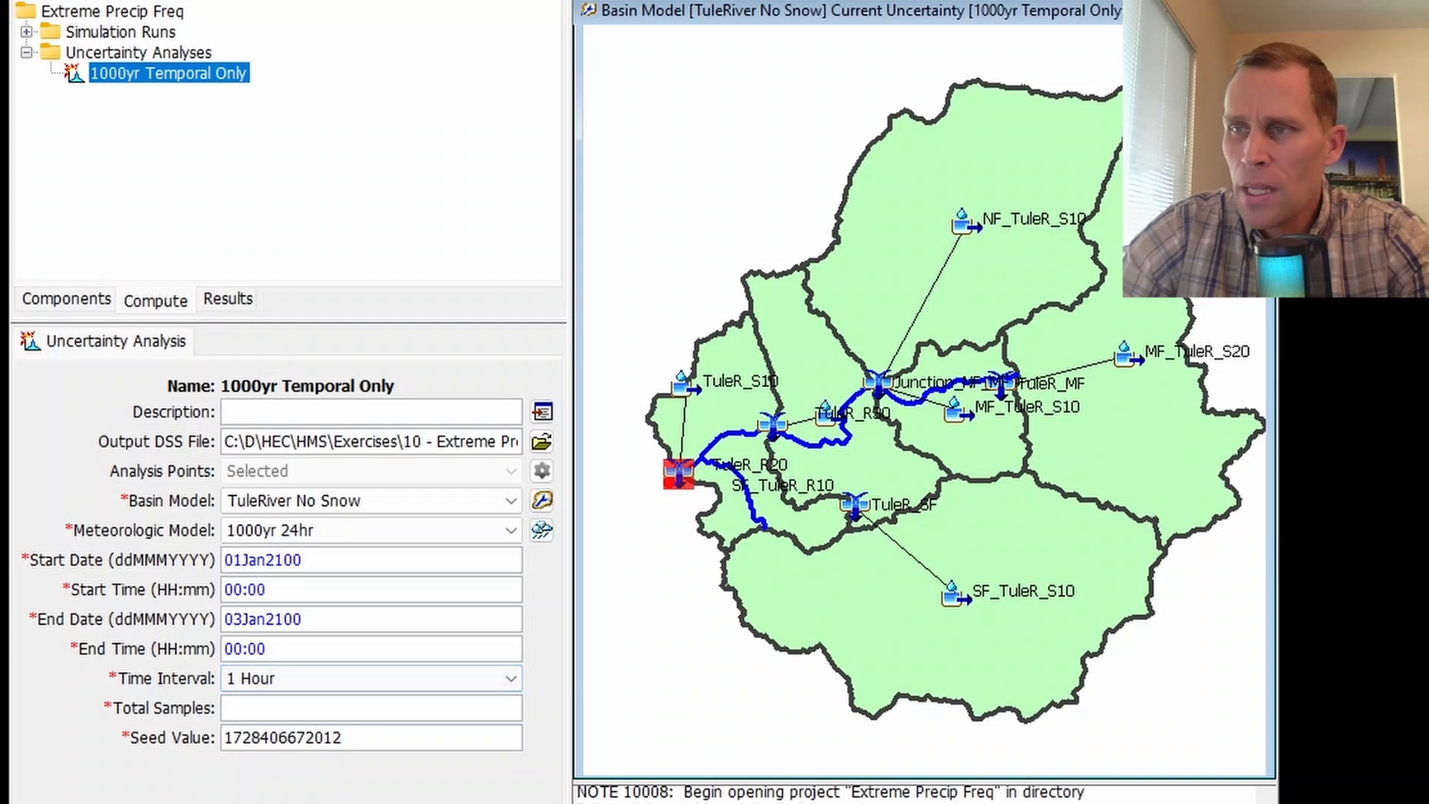
Set the analysis time interval to 15 Minutes and total samples to 36, and save the project
left_click(243, 679)
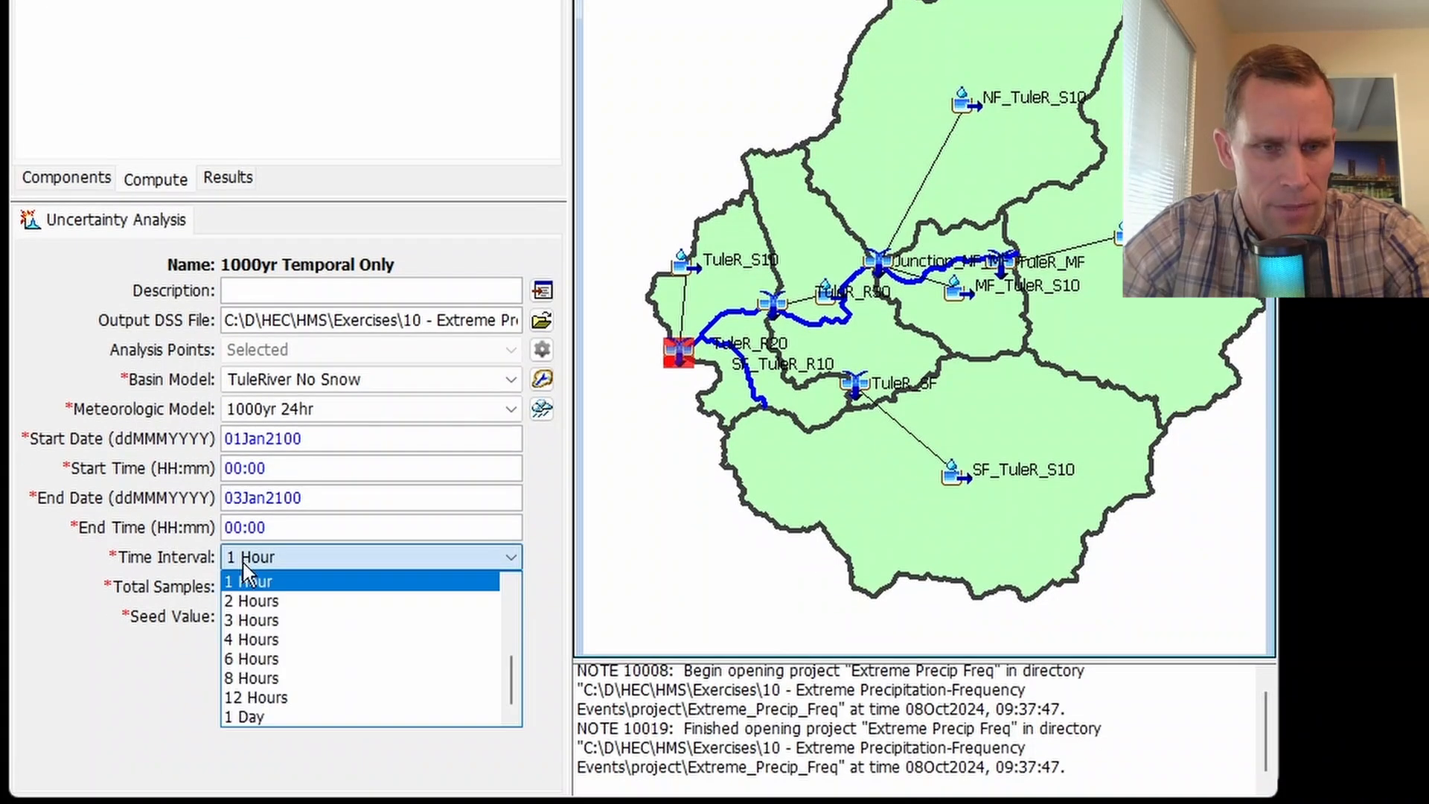
scroll(279, 625, "up", 1)
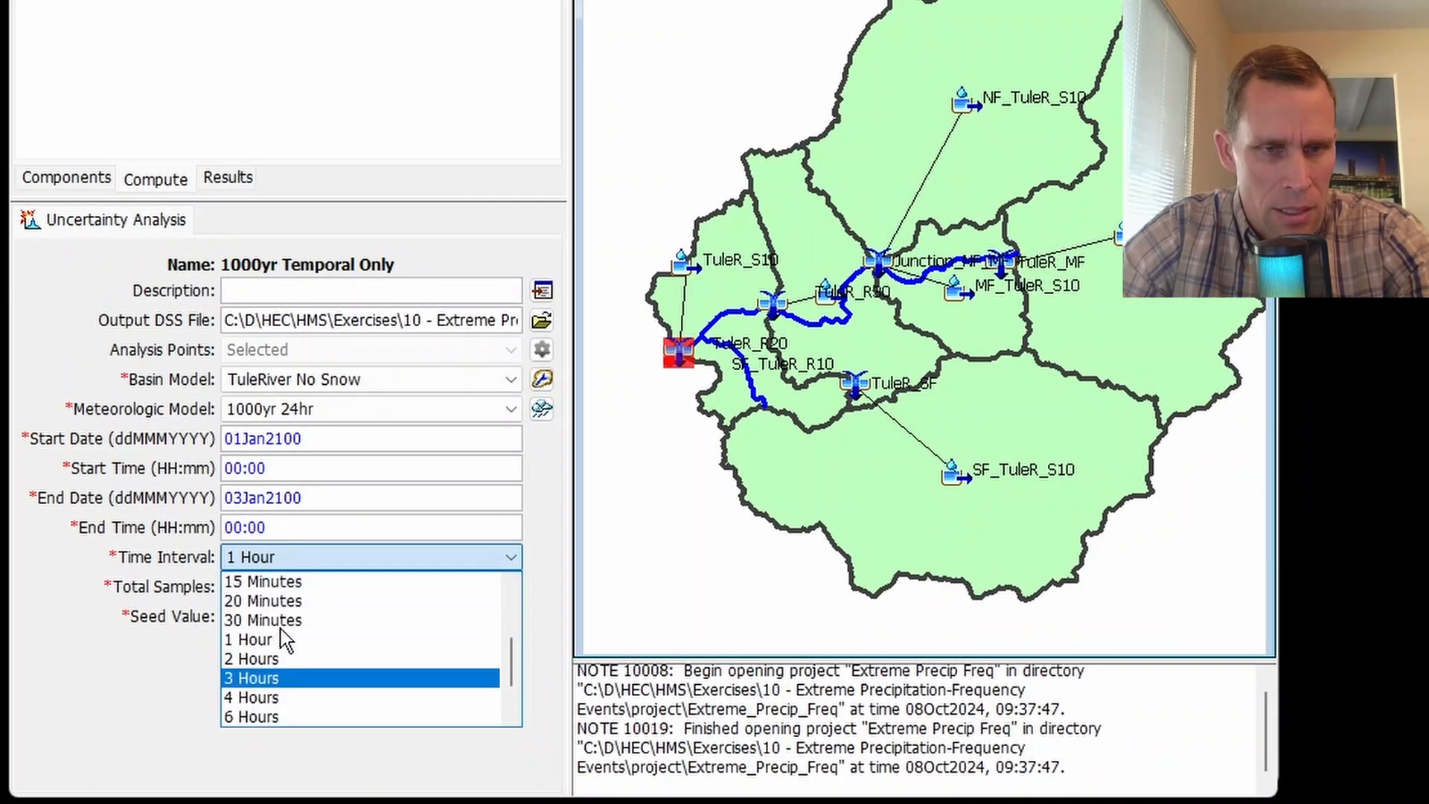
left_click(270, 580)
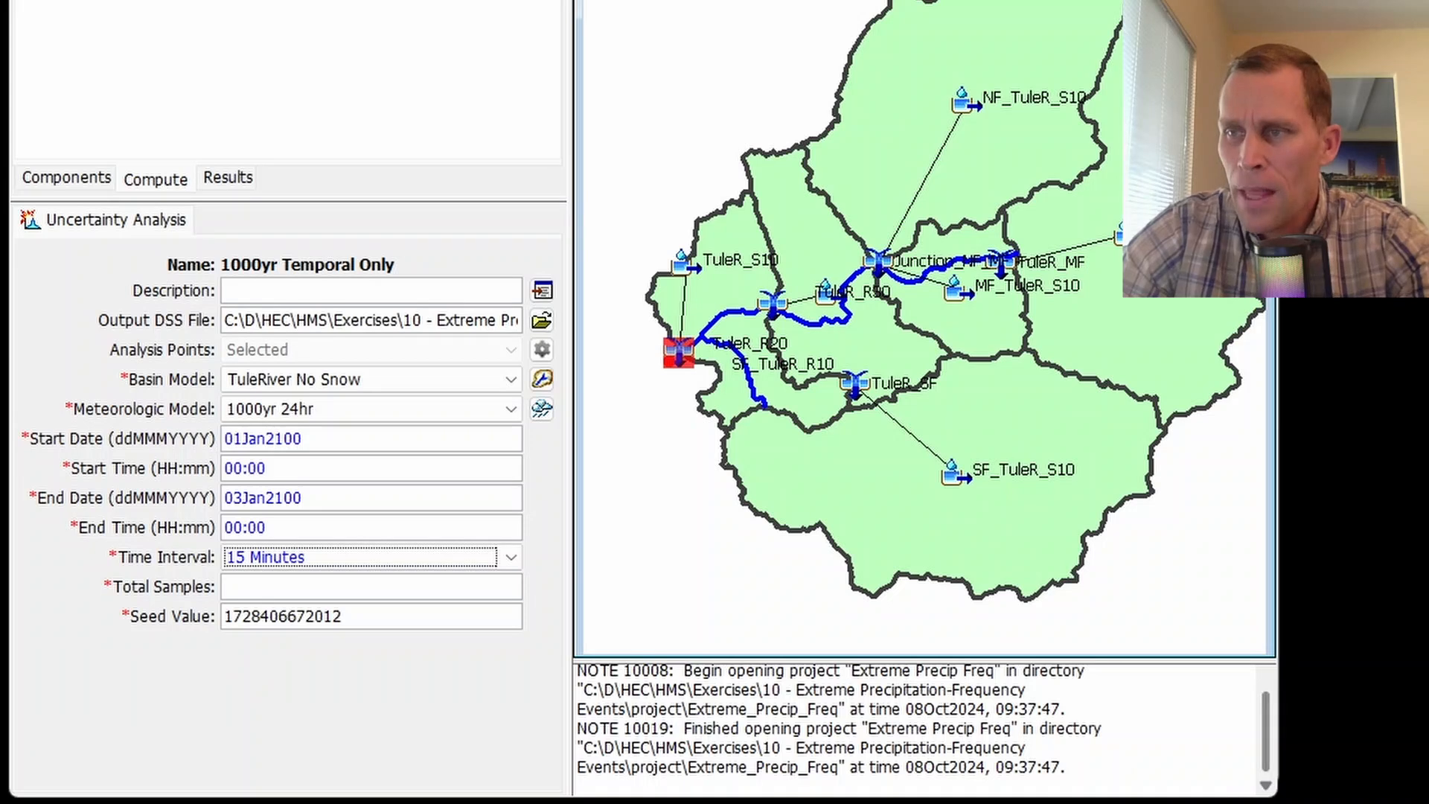
left_click(264, 587)
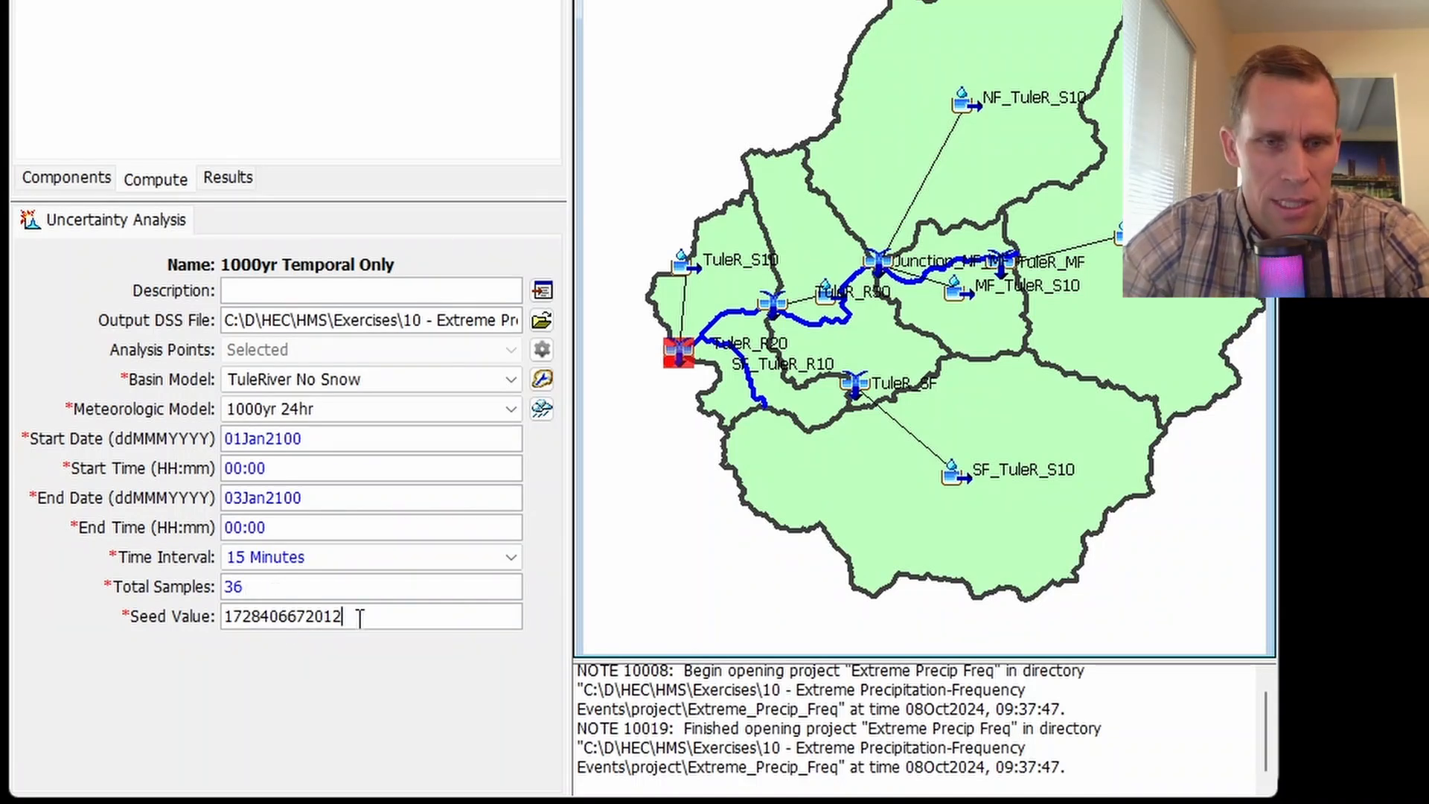
left_click_drag(359, 618, 187, 627)
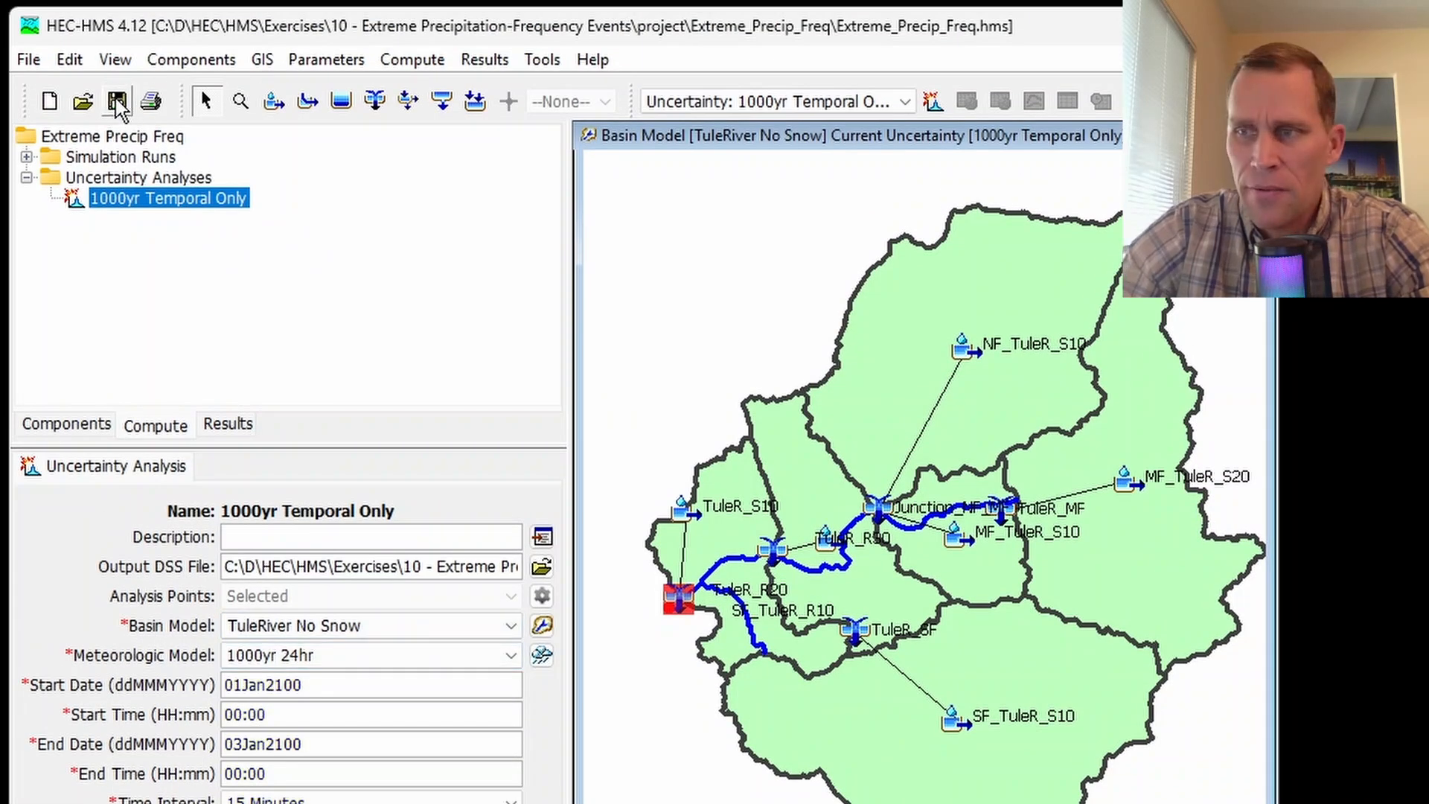
left_click(117, 102)
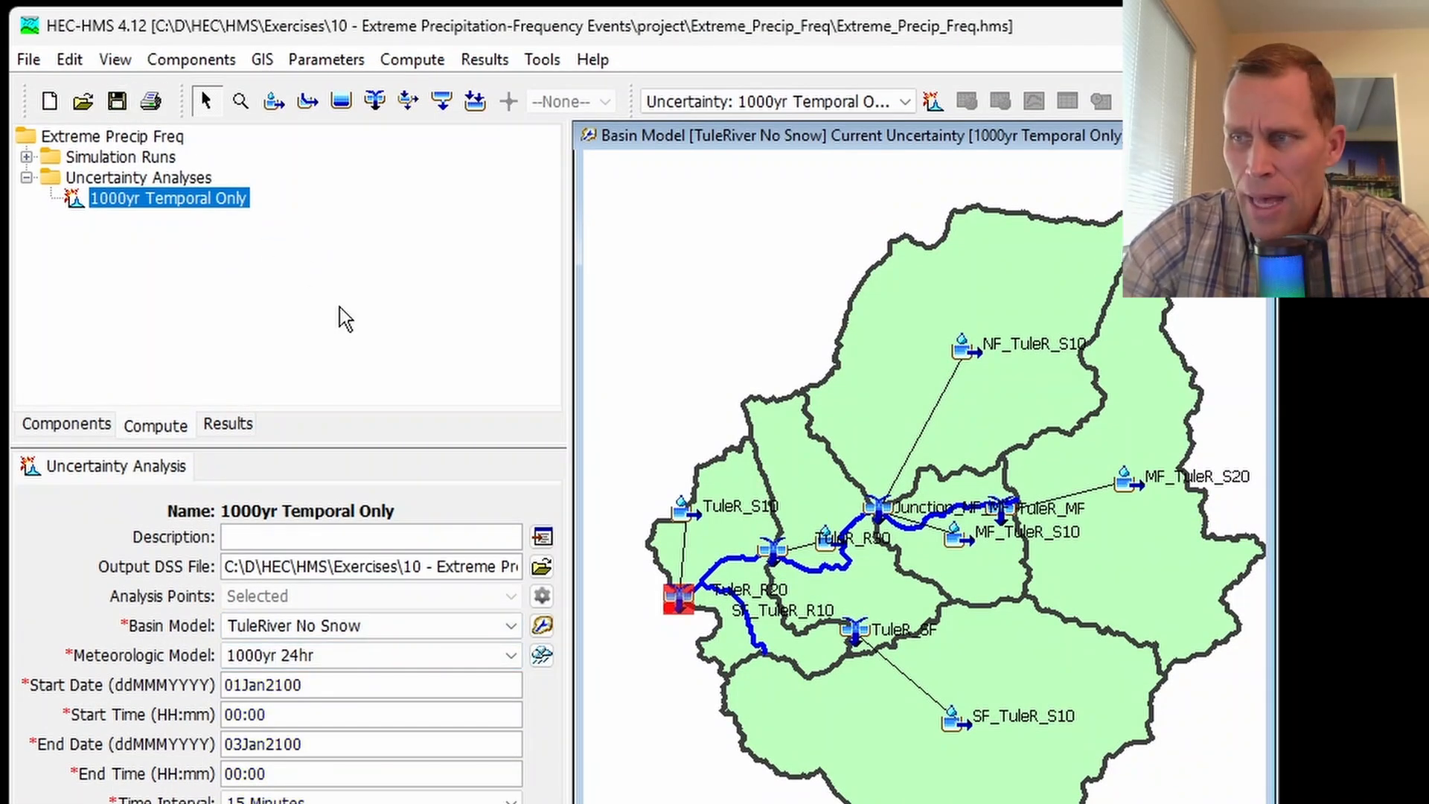
Add a parameter to 1000yr Temporal Only, using Precipitation Parameters as element and Hypothetical Storm - Storm Pattern as parameter
right_click(113, 213)
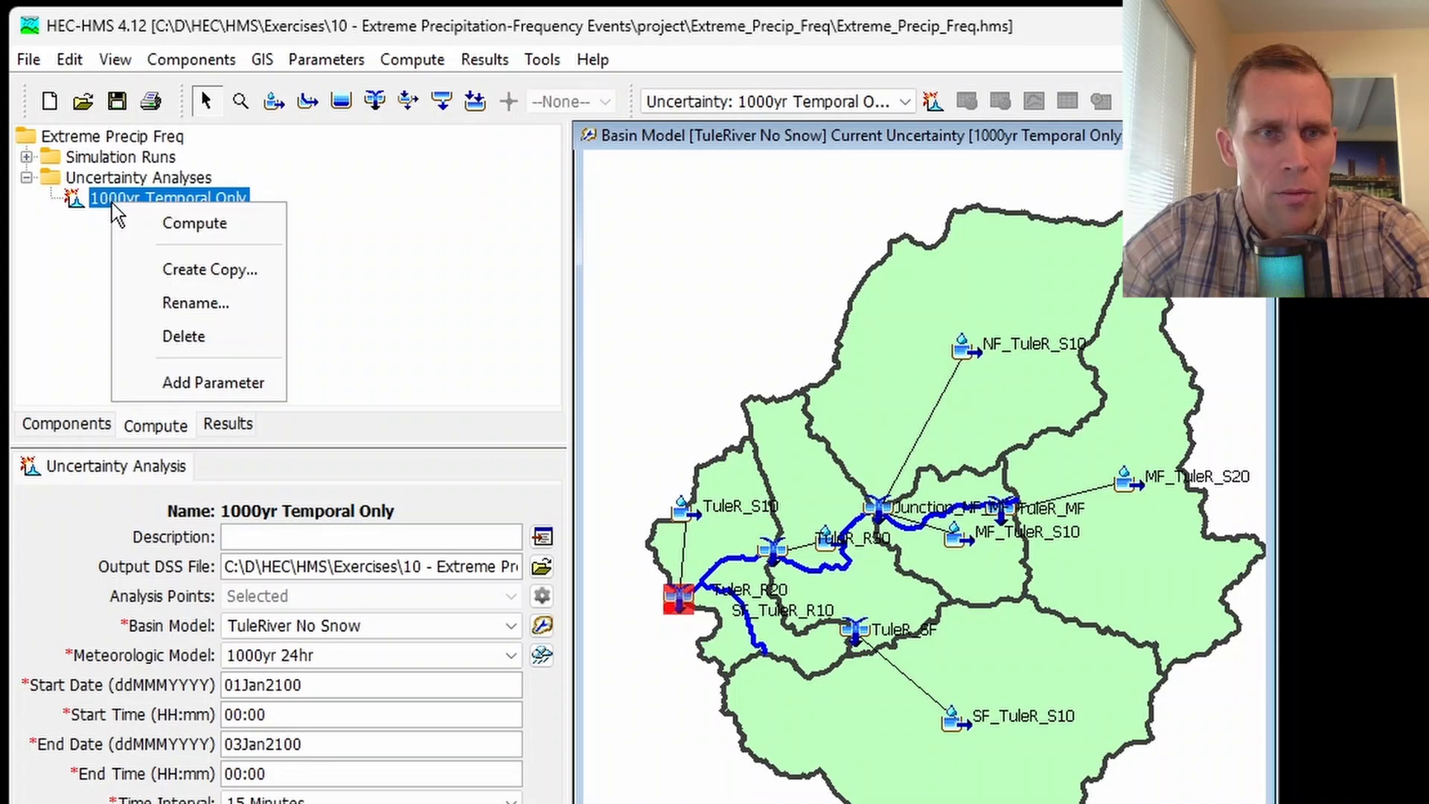
left_click(257, 375)
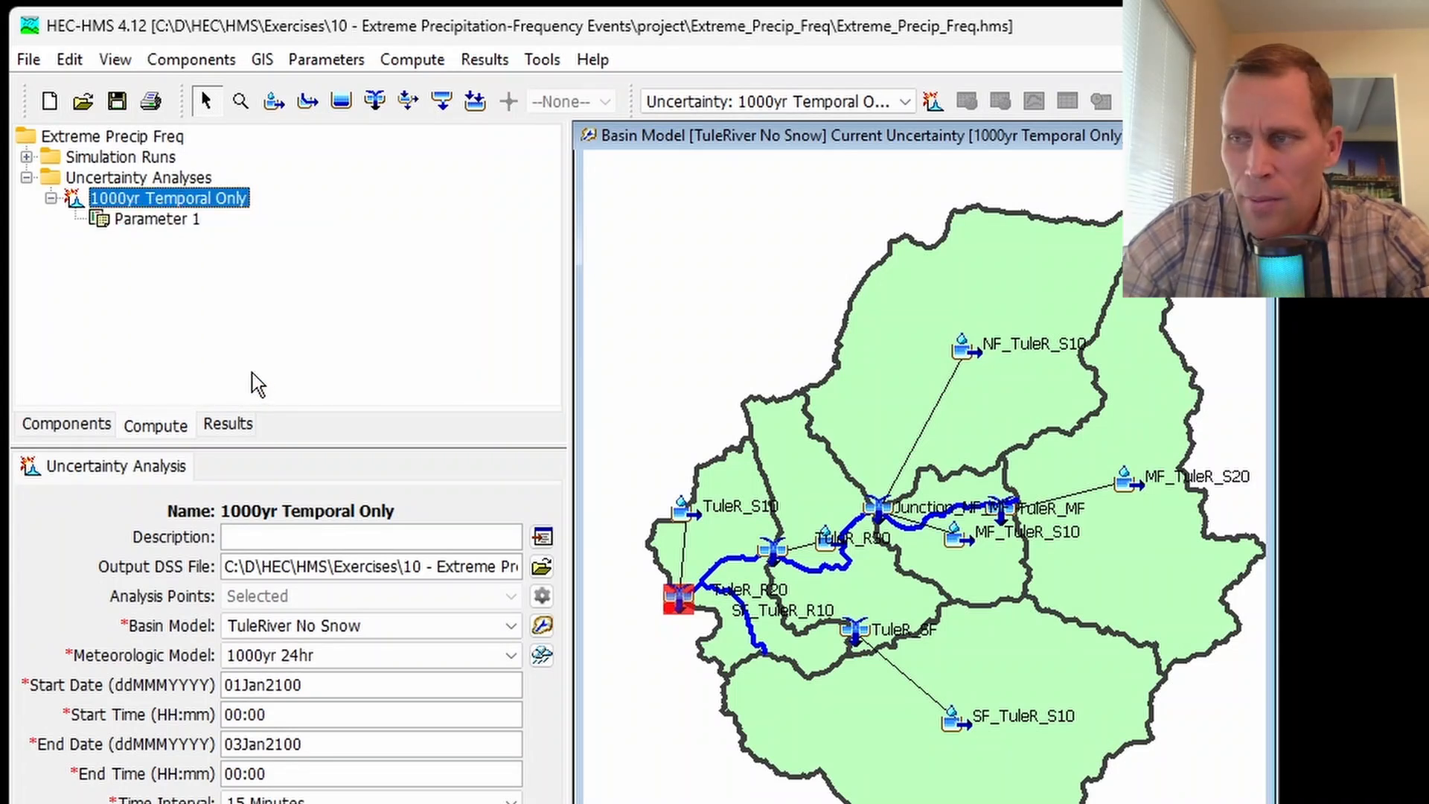
left_click(168, 222)
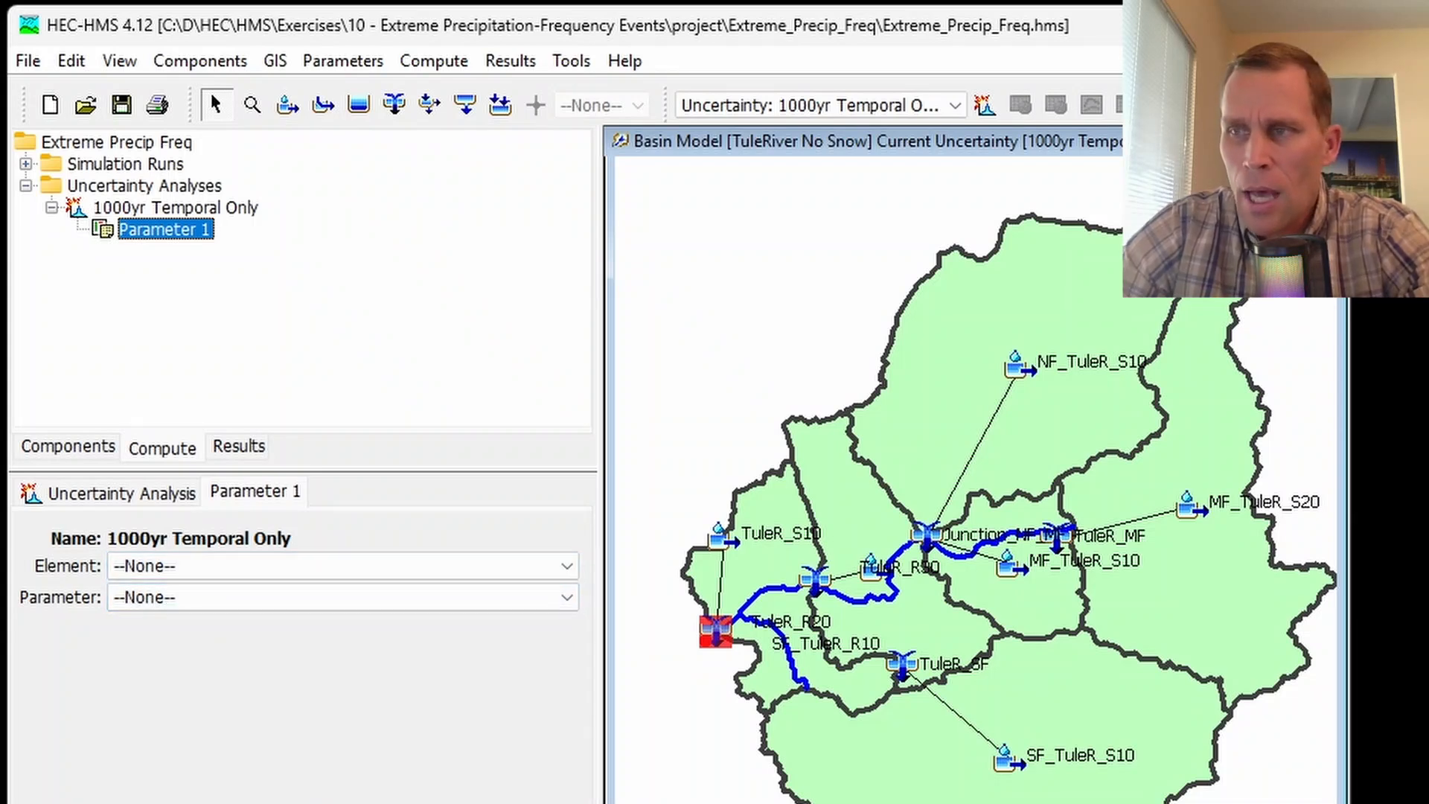
left_click(292, 565)
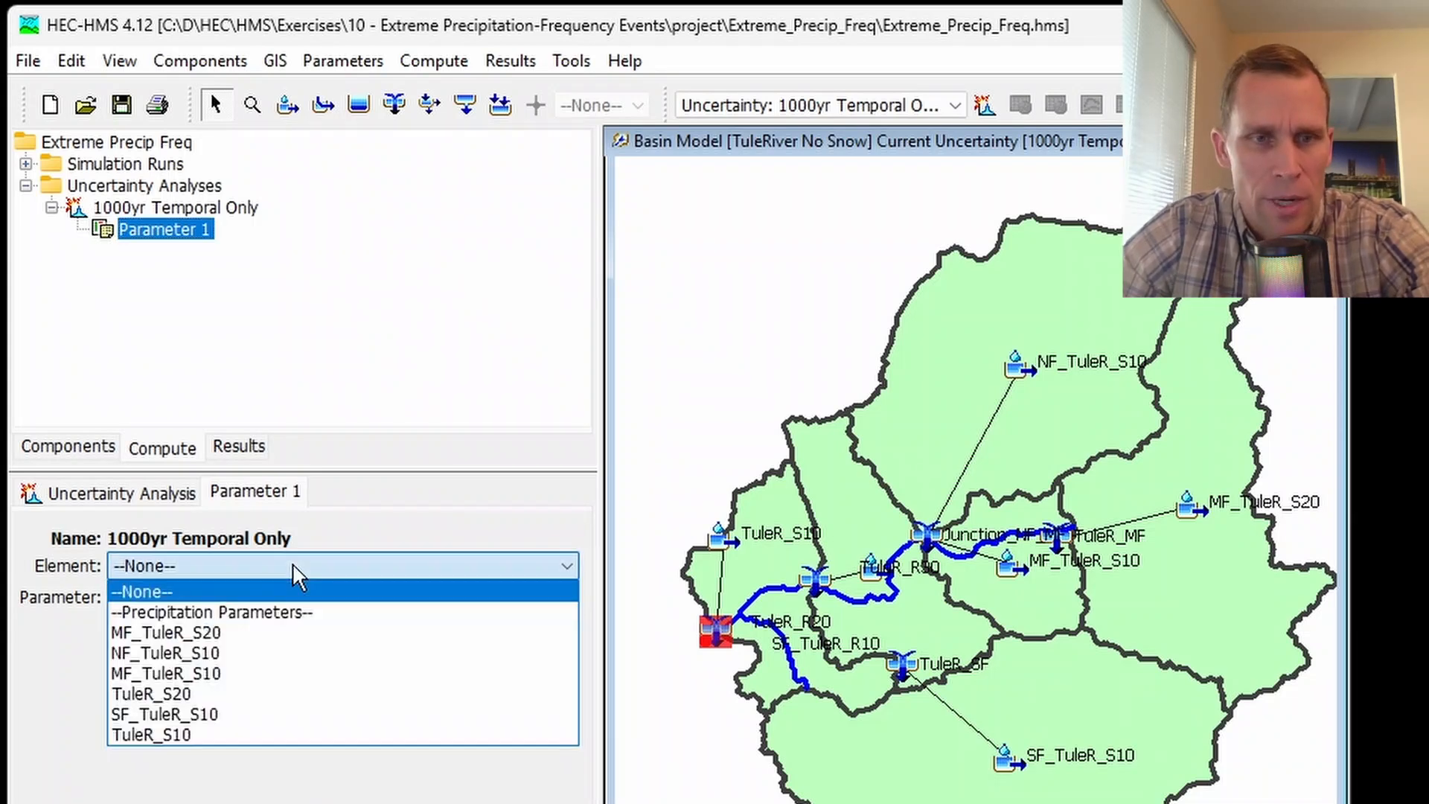
left_click(290, 611)
left_click(230, 600)
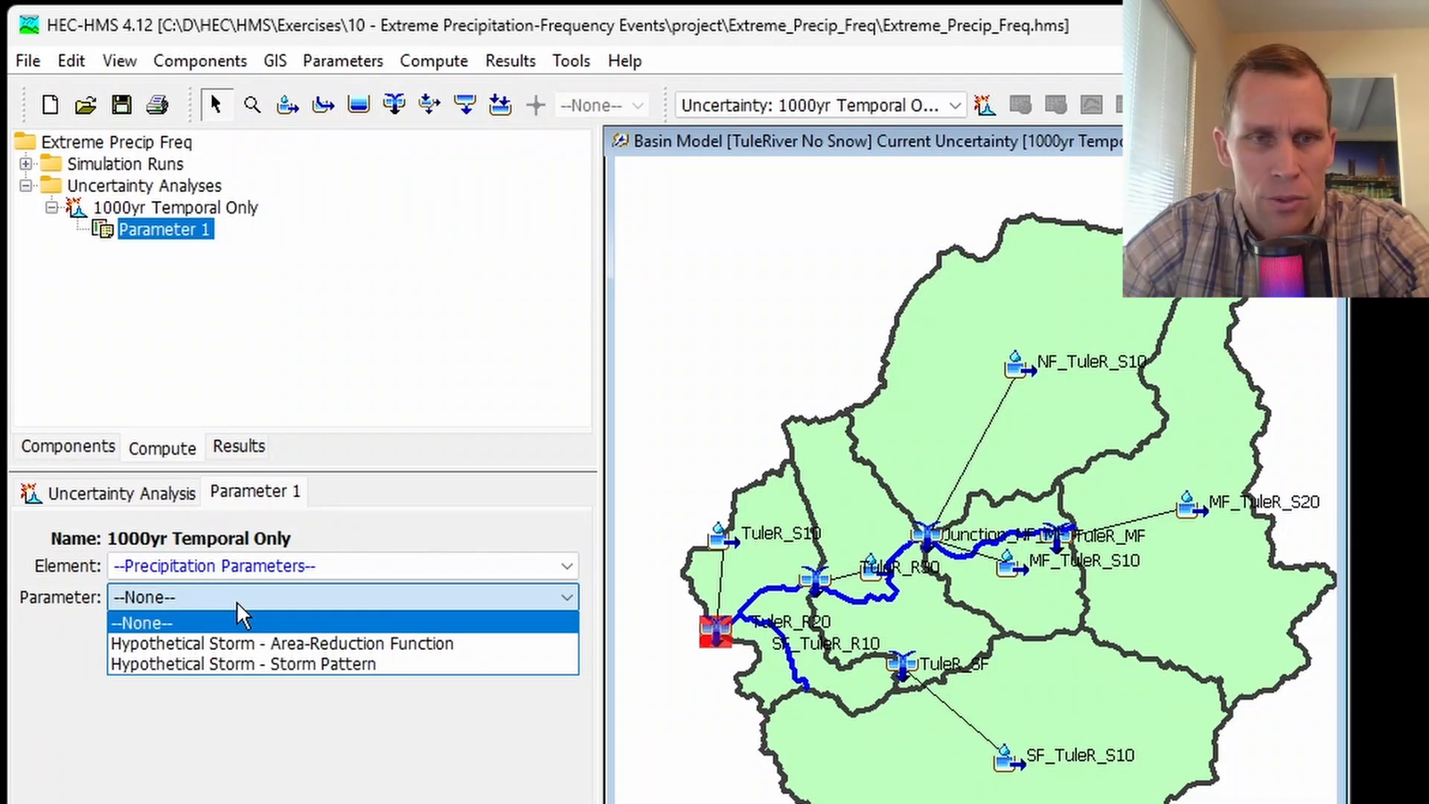
left_click(290, 677)
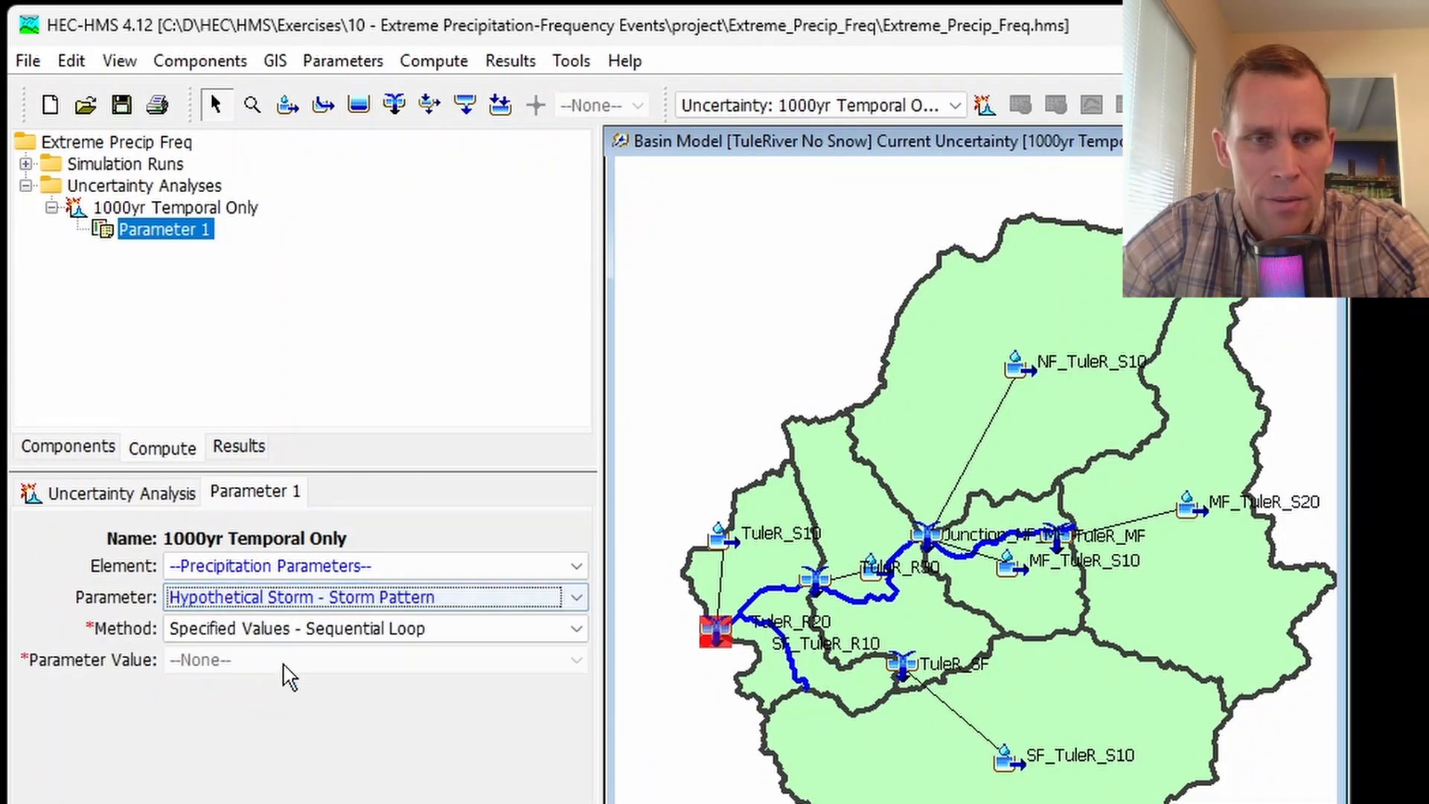
Set Parameter 1's method to Specified Values - Sequential Loop and its parameter value to A14 Temporals, and save the project
left_click(243, 632)
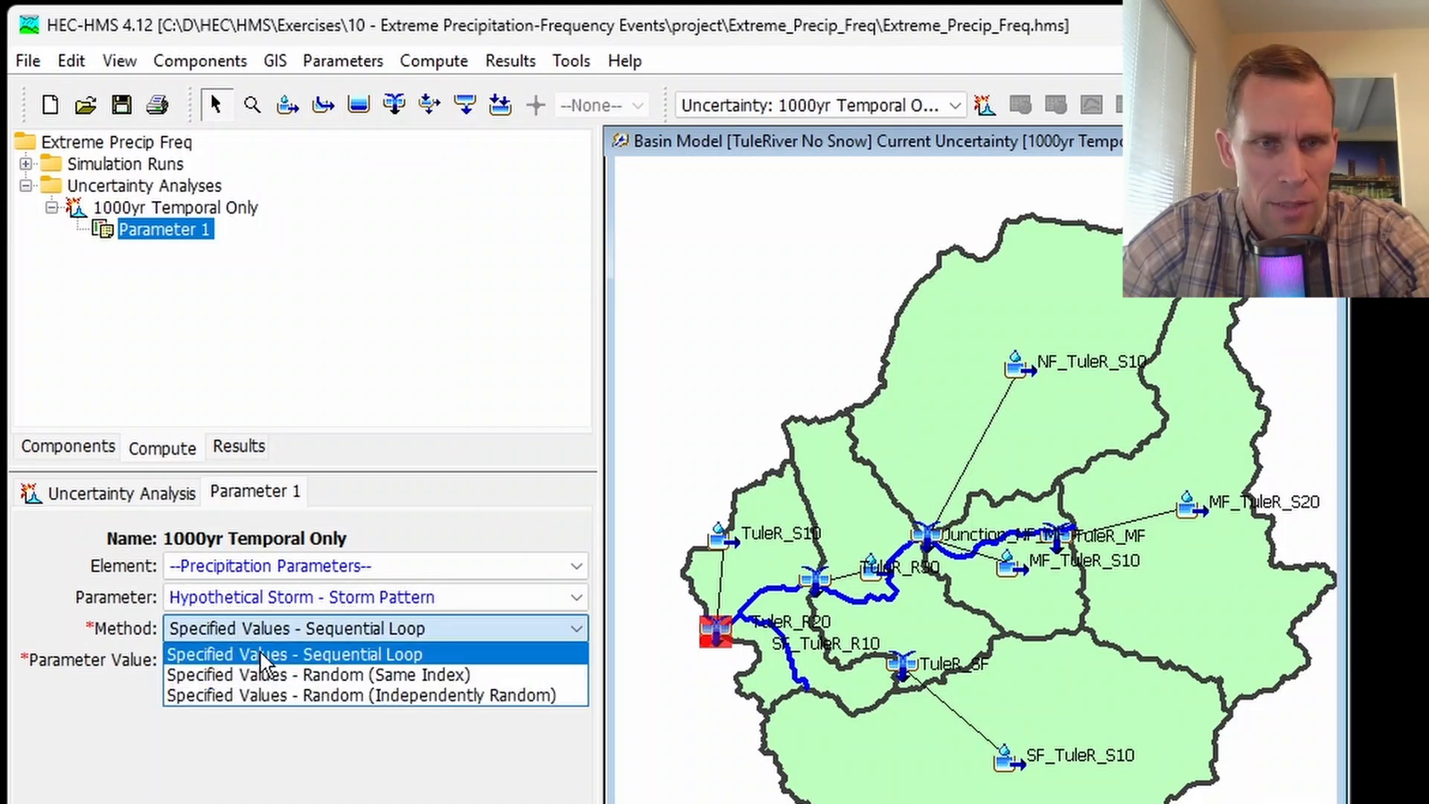
left_click(261, 653)
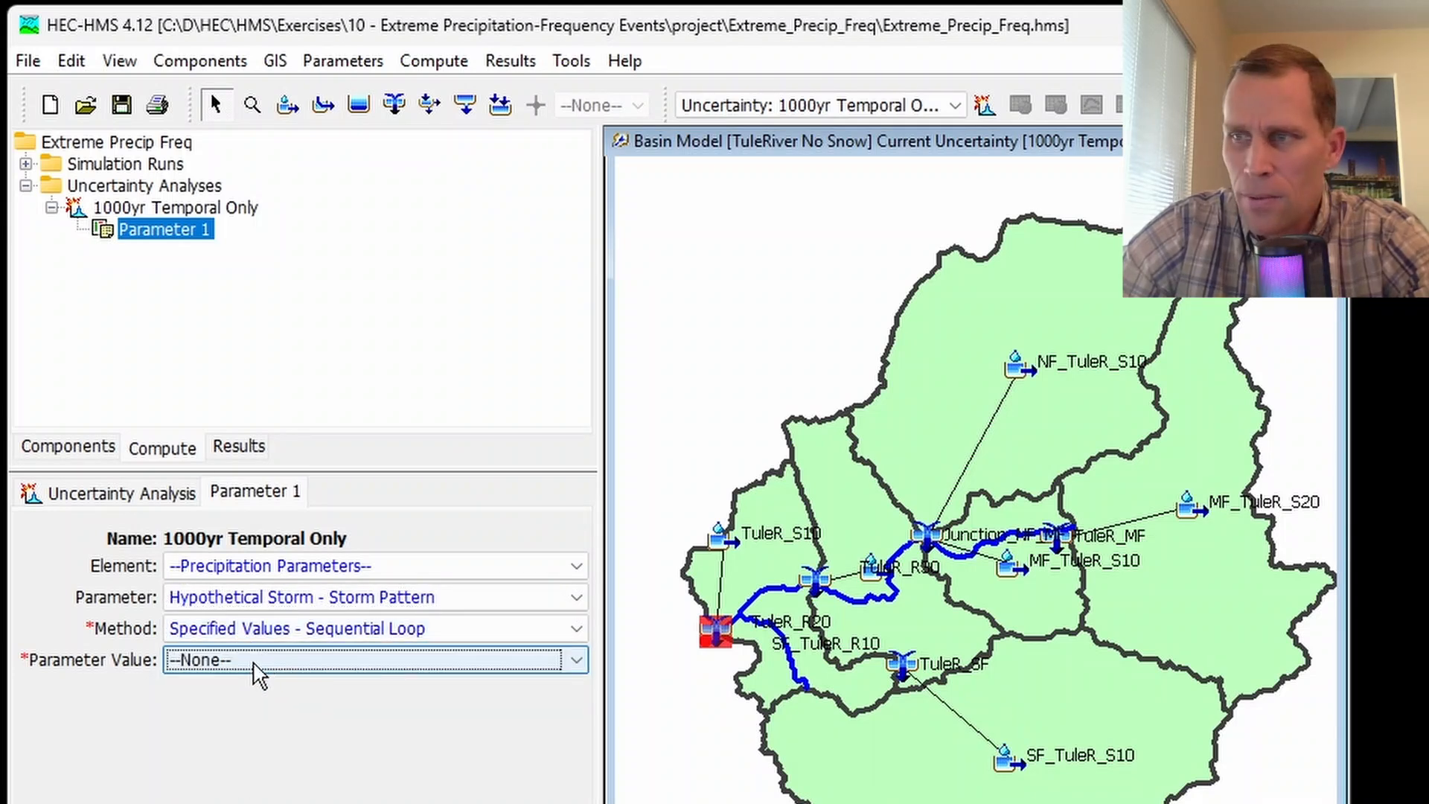
left_click(253, 663)
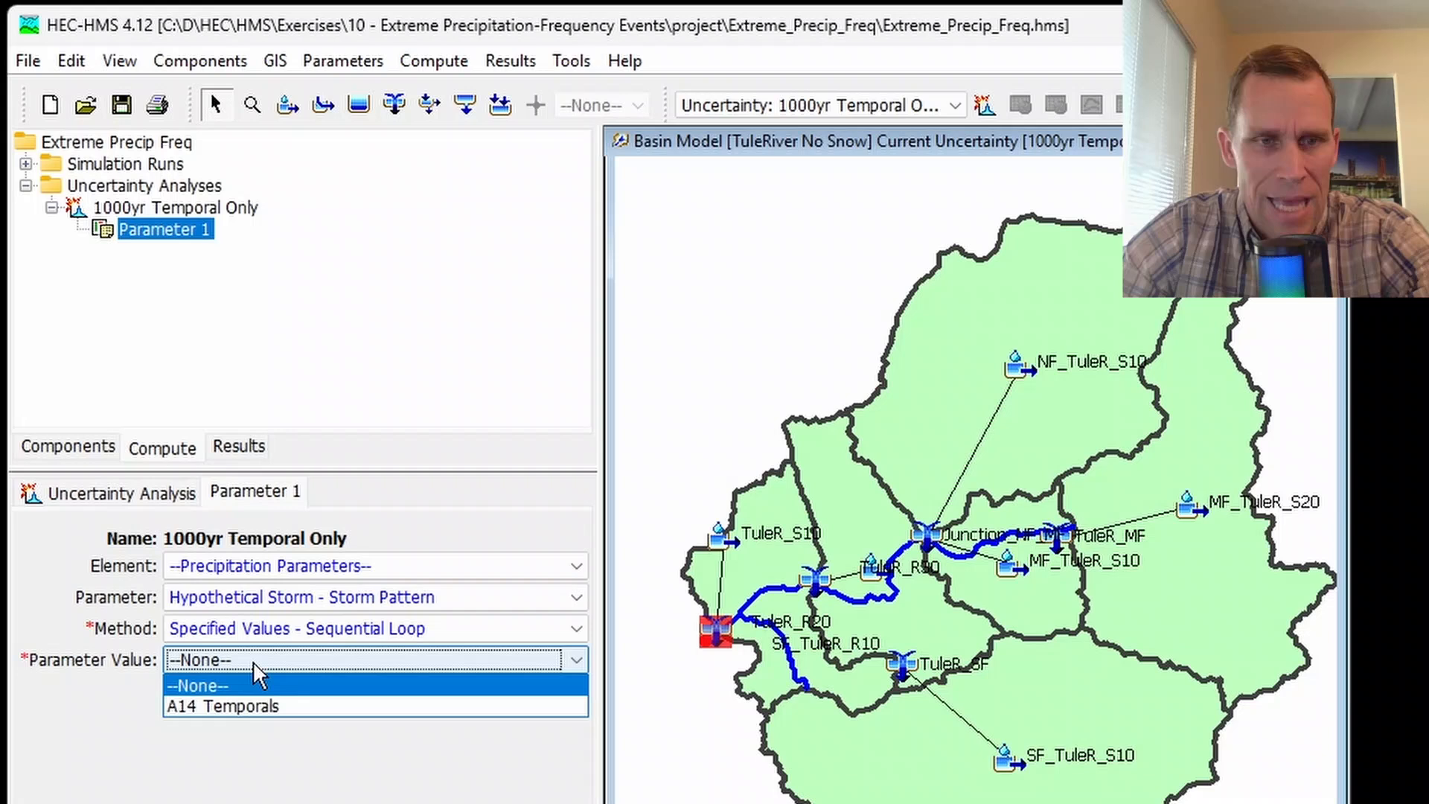
left_click(239, 705)
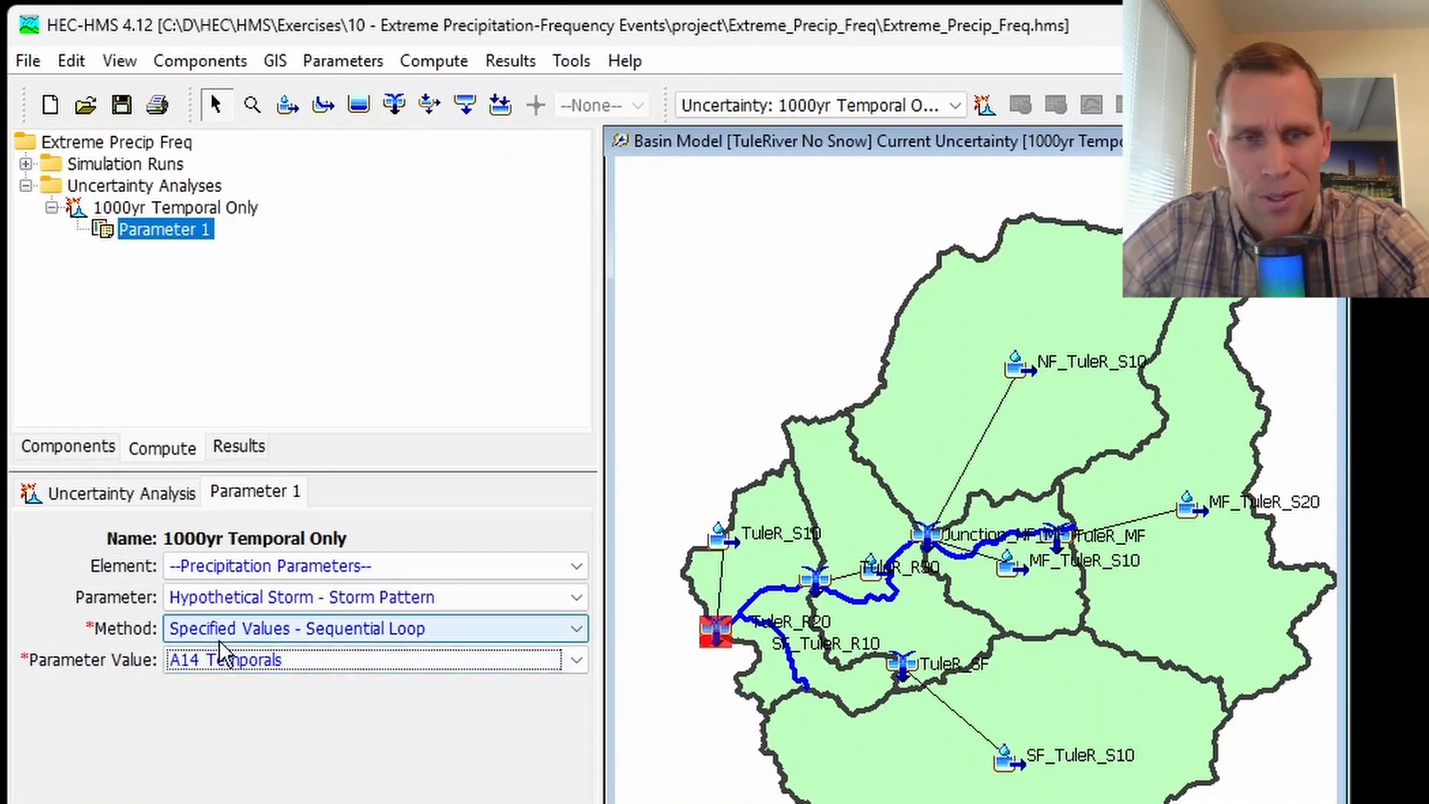
left_click(122, 104)
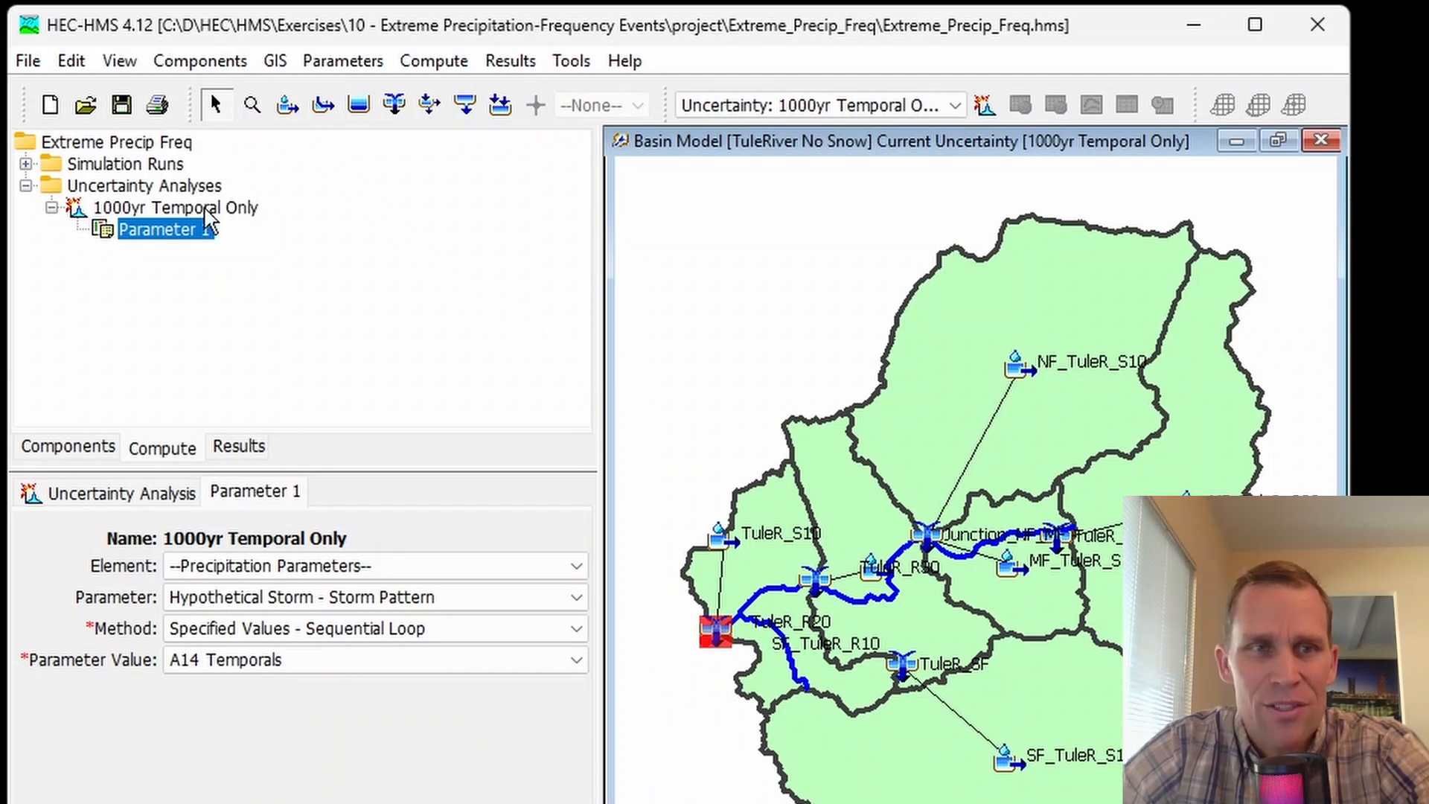
Compute the 1000yr Temporal Only uncertainty analysis and dismiss the progress window once it finishes
left_click(145, 210)
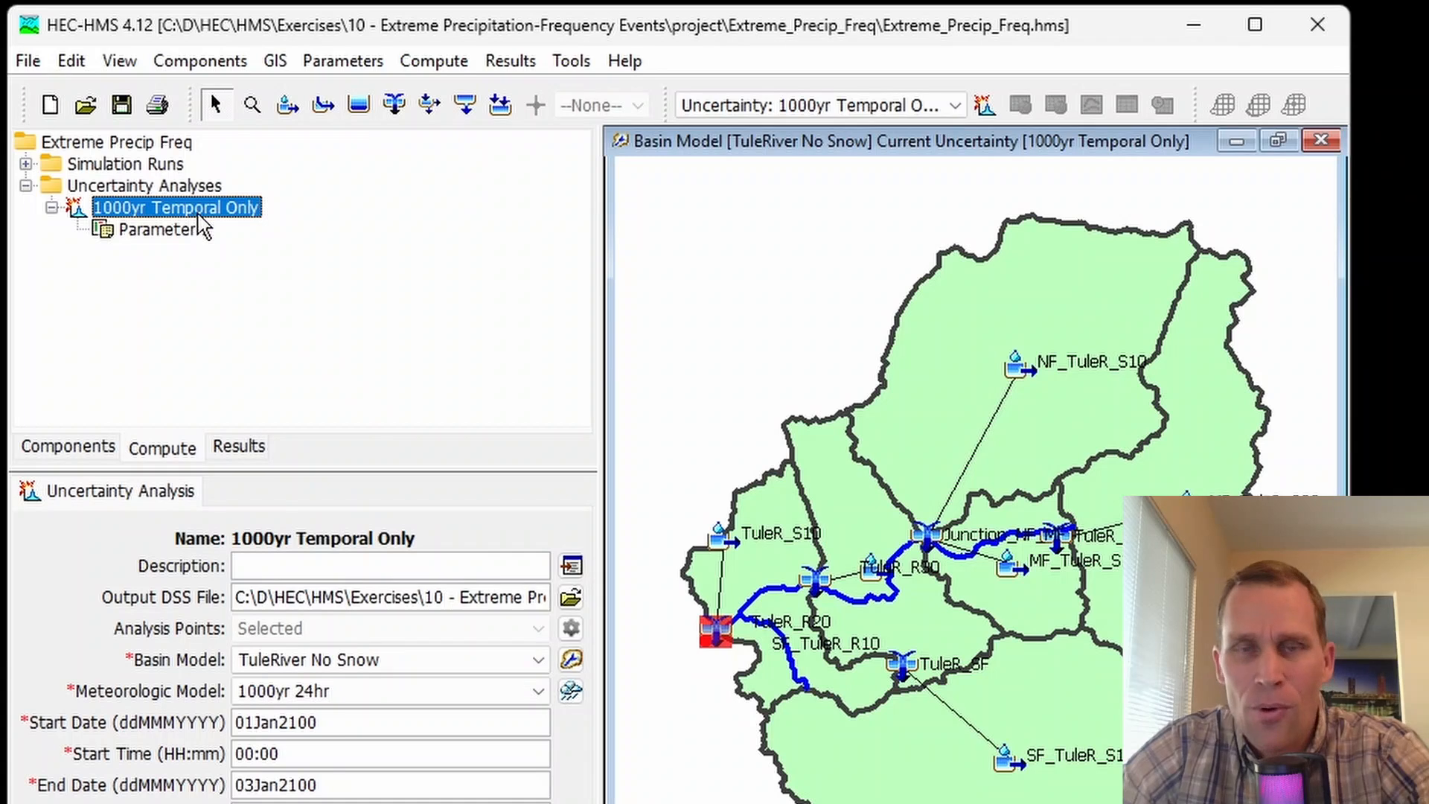
left_click(908, 105)
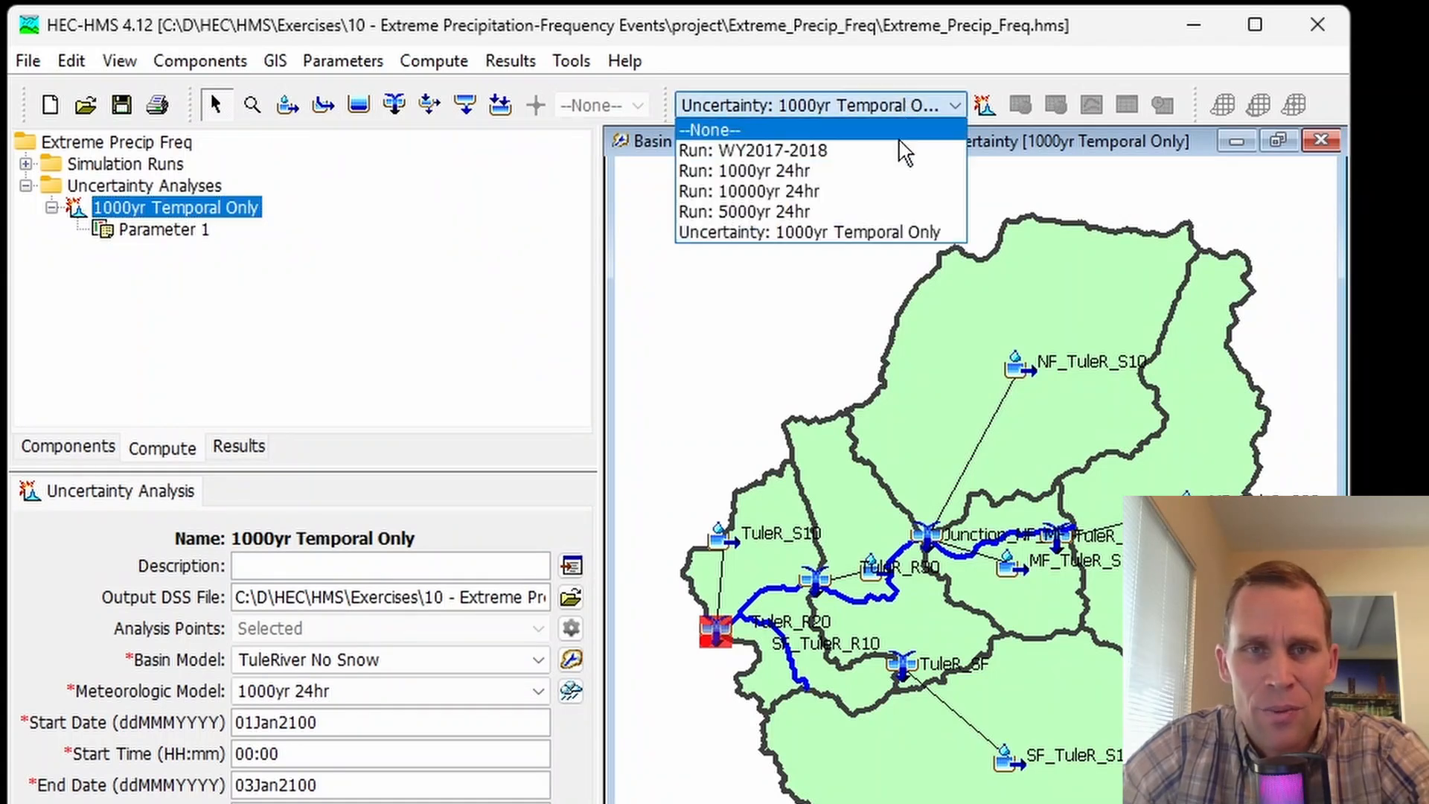
left_click(815, 226)
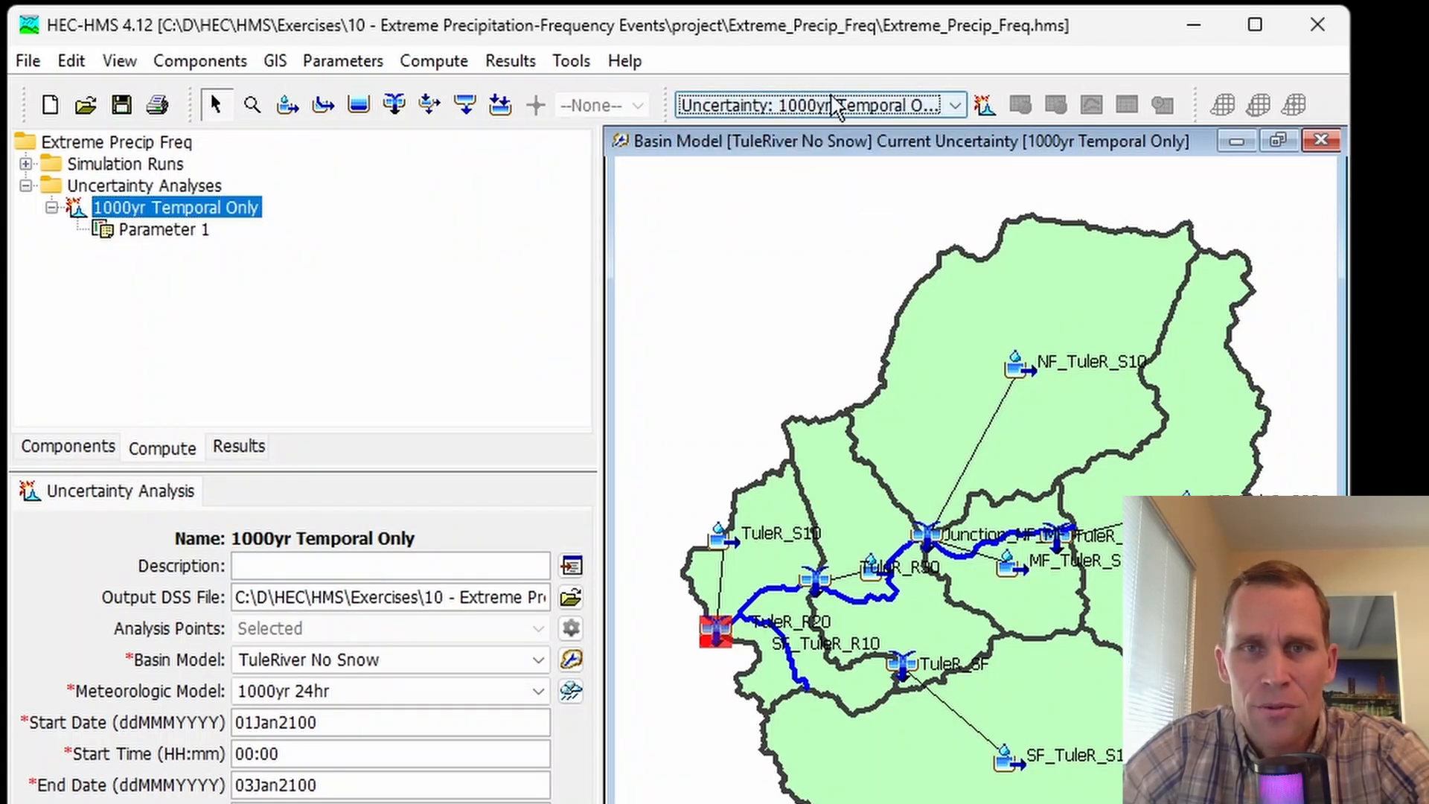
left_click(986, 105)
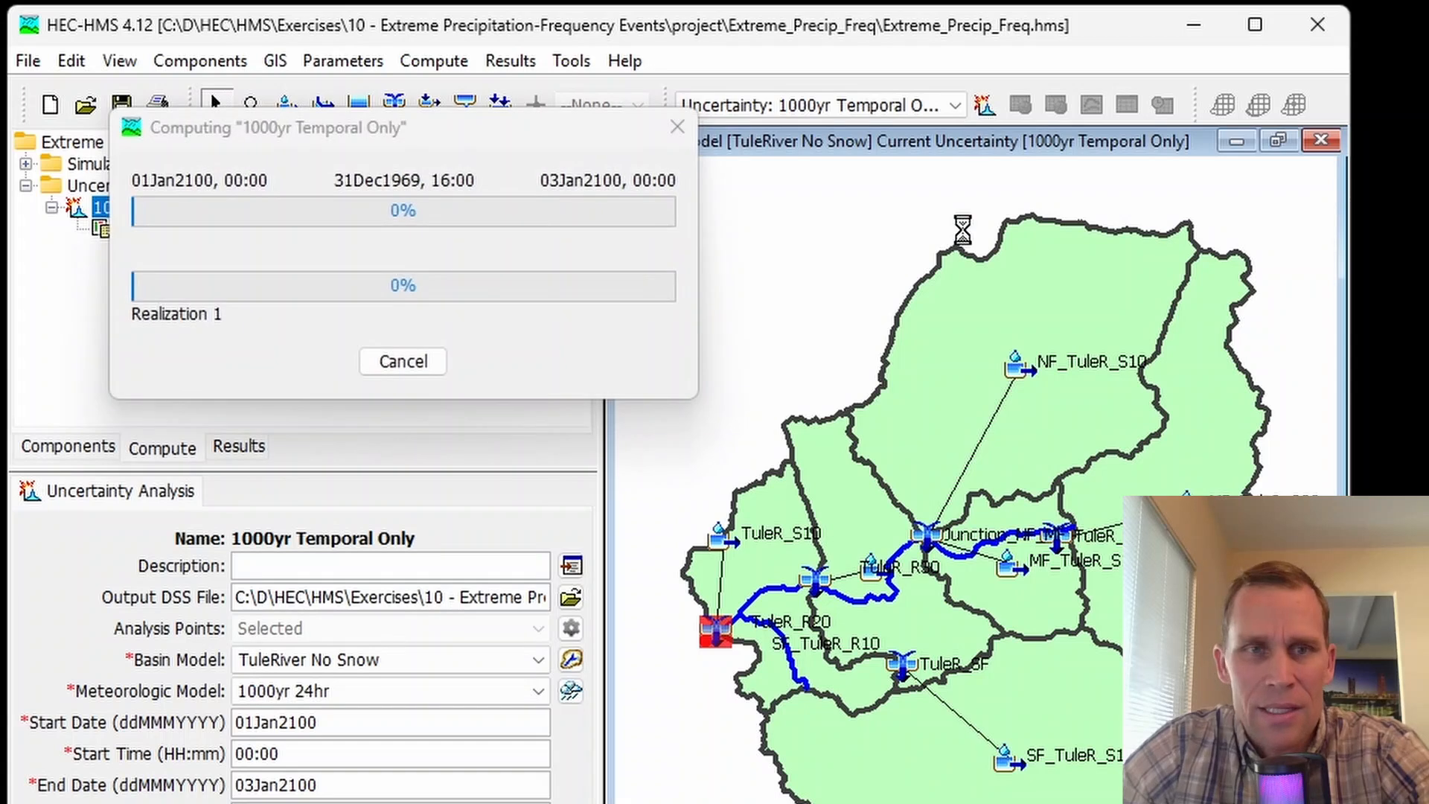
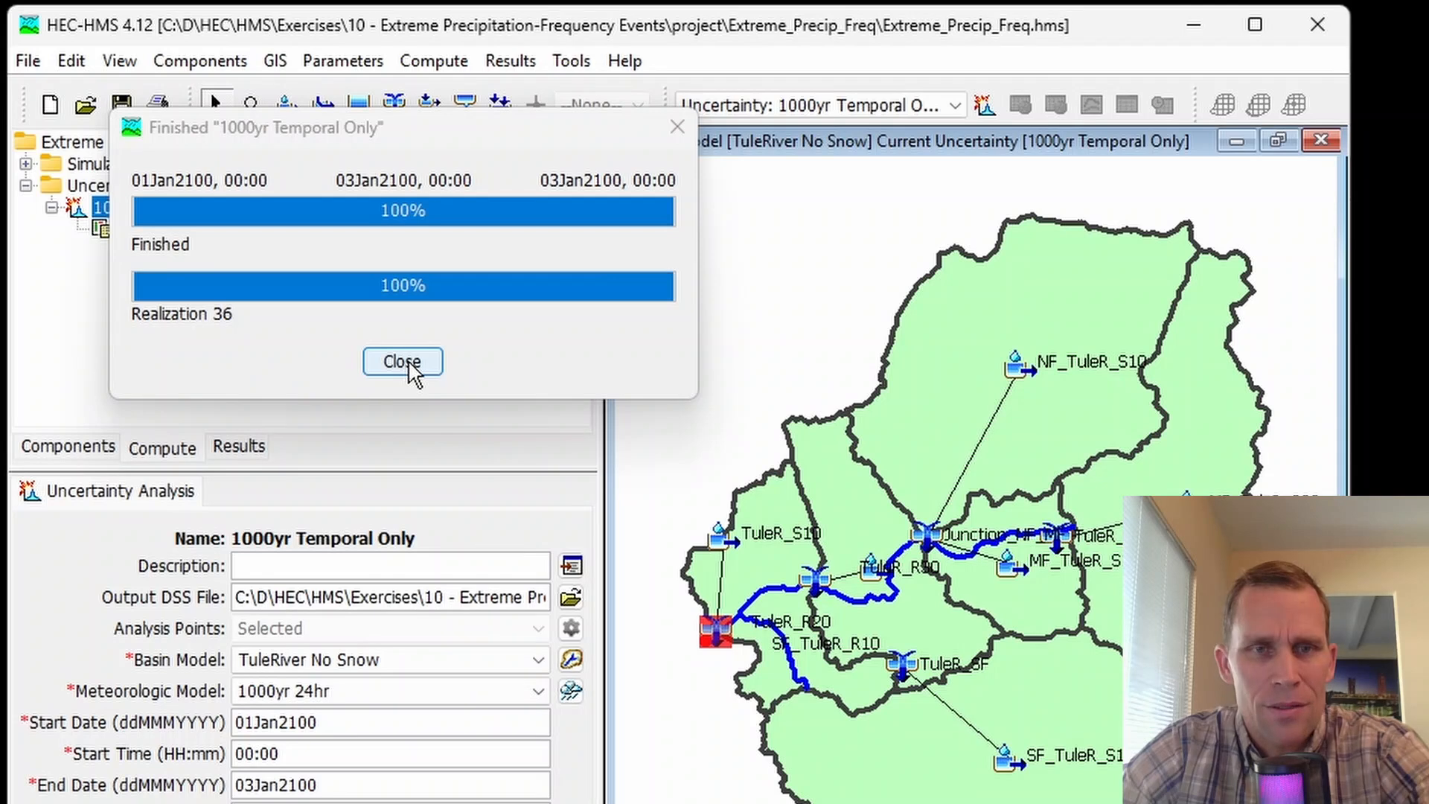
left_click(402, 362)
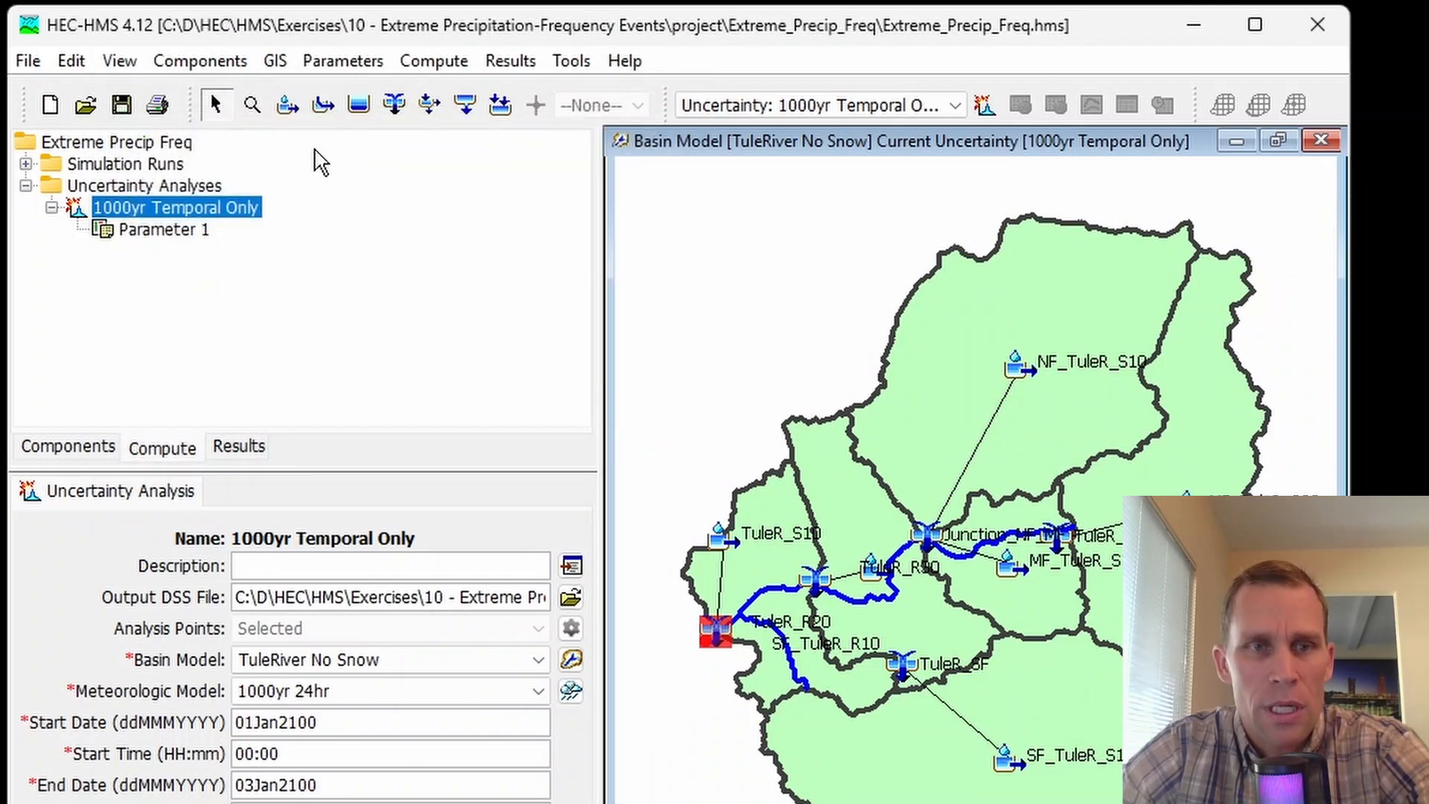
Open the ReservoirInflow outflow graph from the 1000yr Temporal Only uncertainty results
left_click(249, 452)
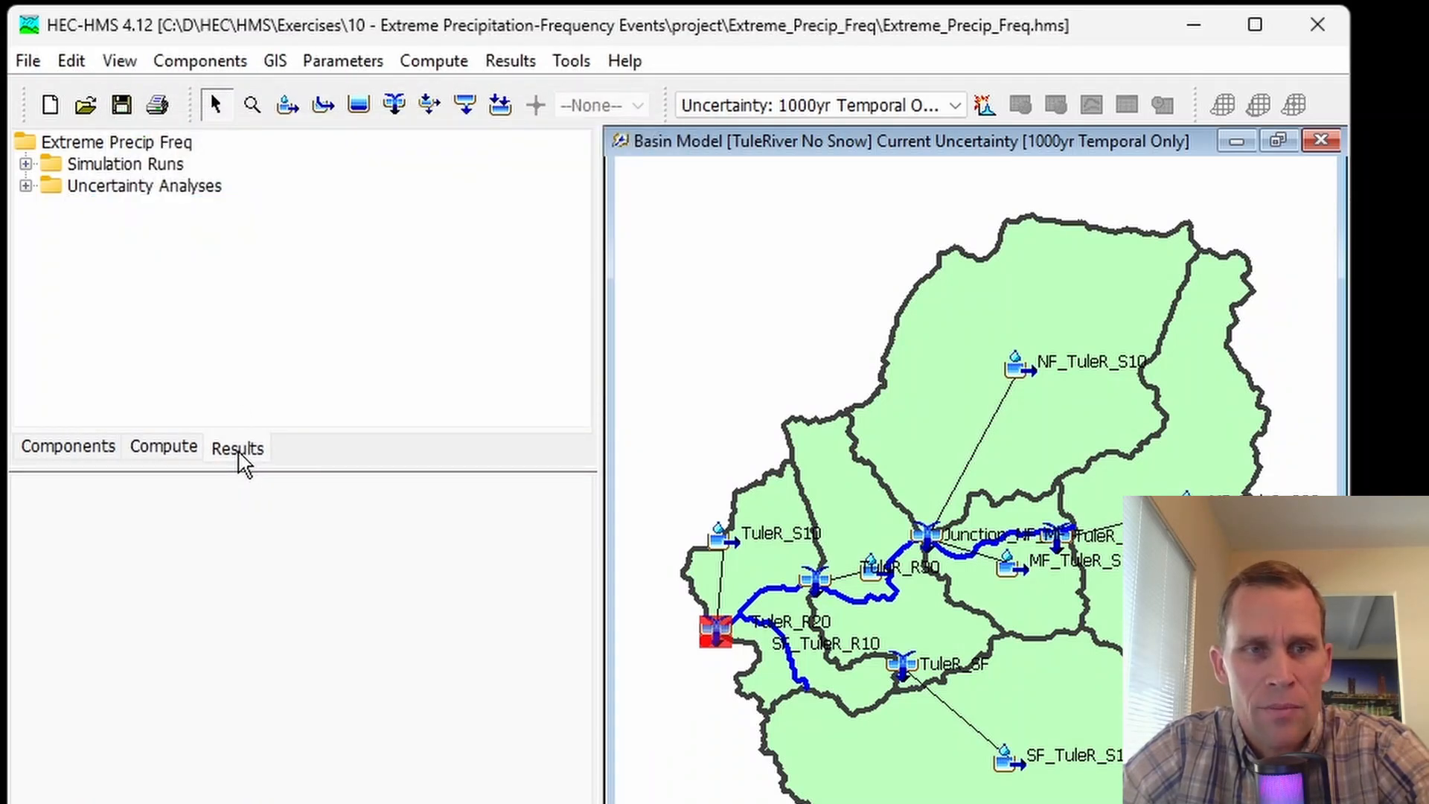
left_click(25, 185)
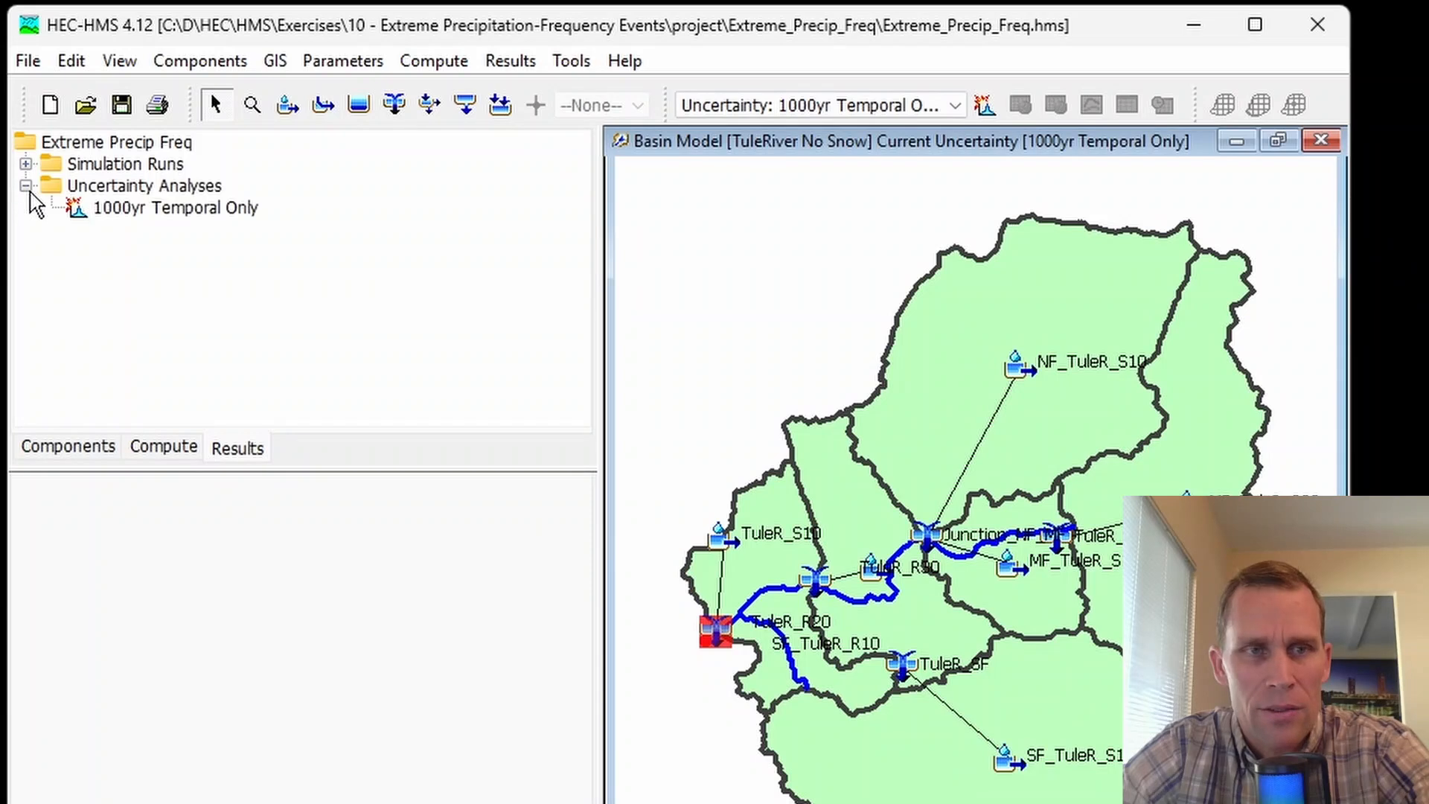
double_click(167, 209)
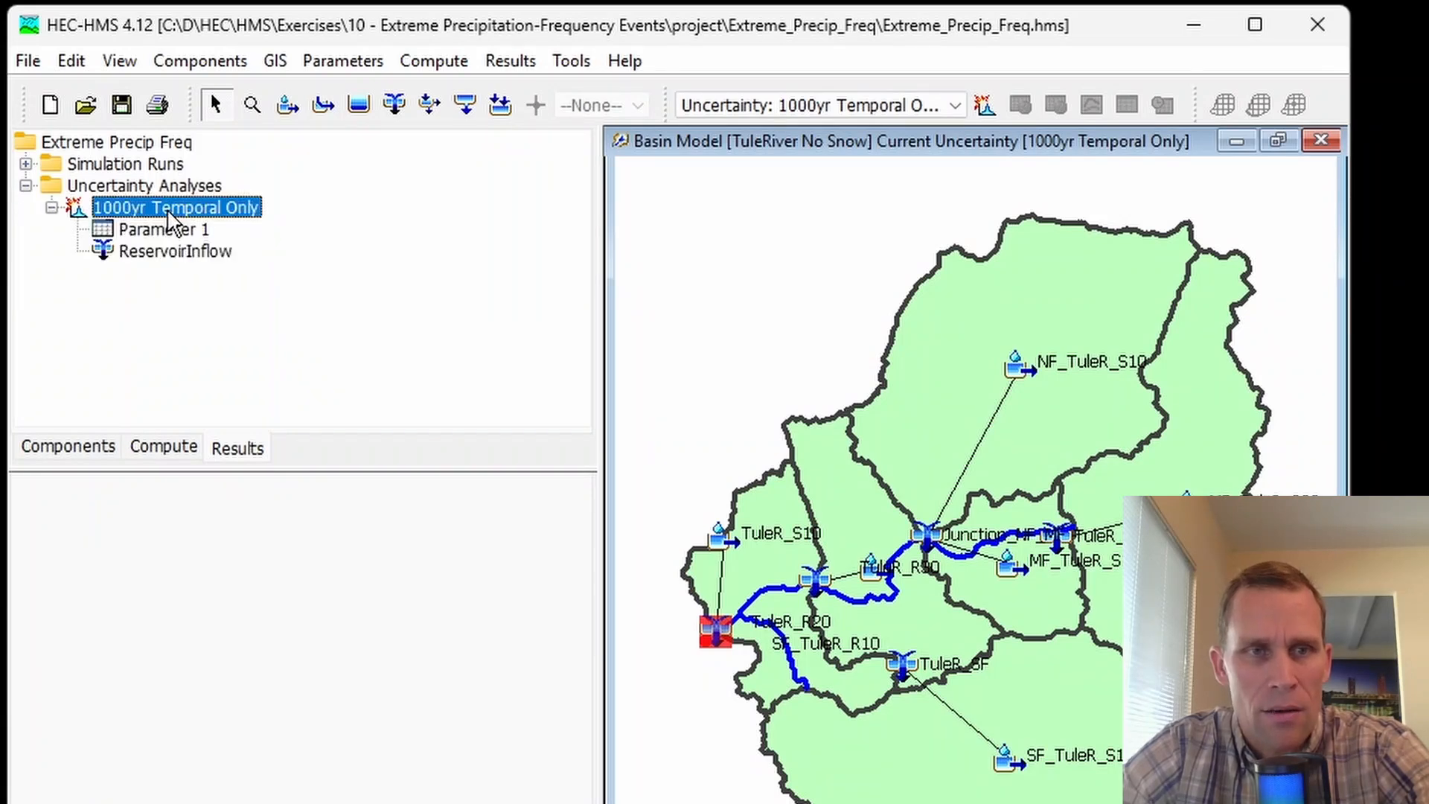
double_click(164, 253)
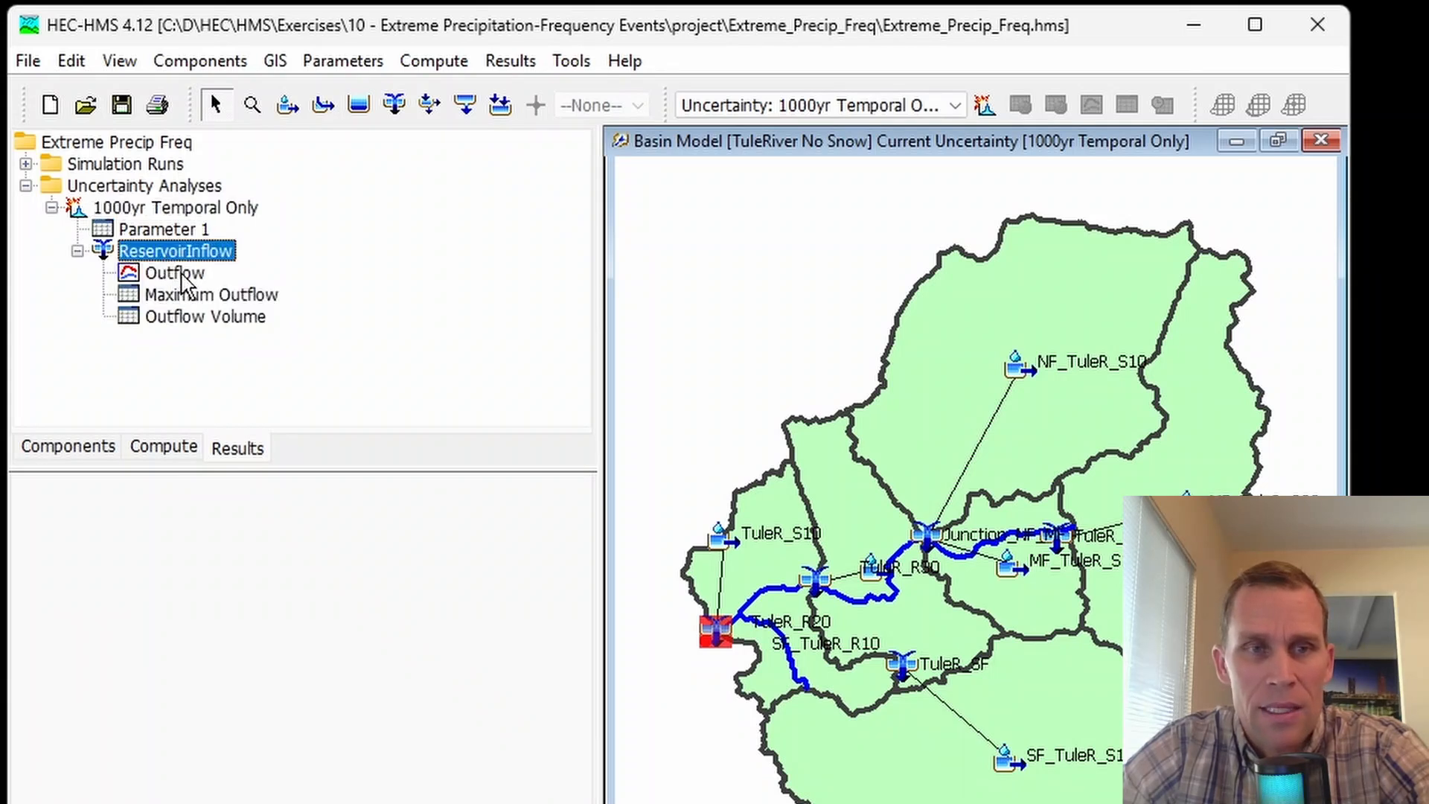
left_click(174, 277)
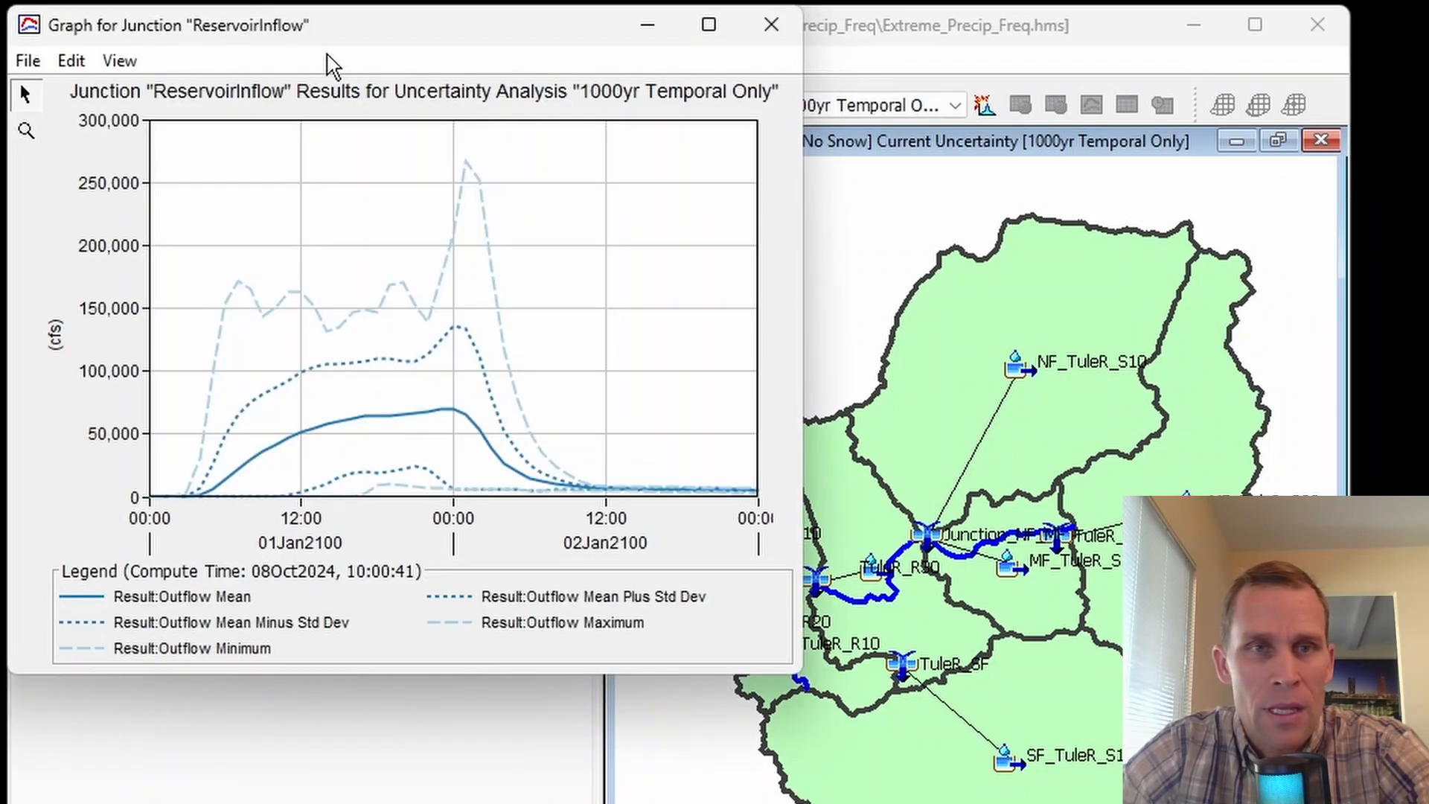
left_click_drag(348, 43, 495, 119)
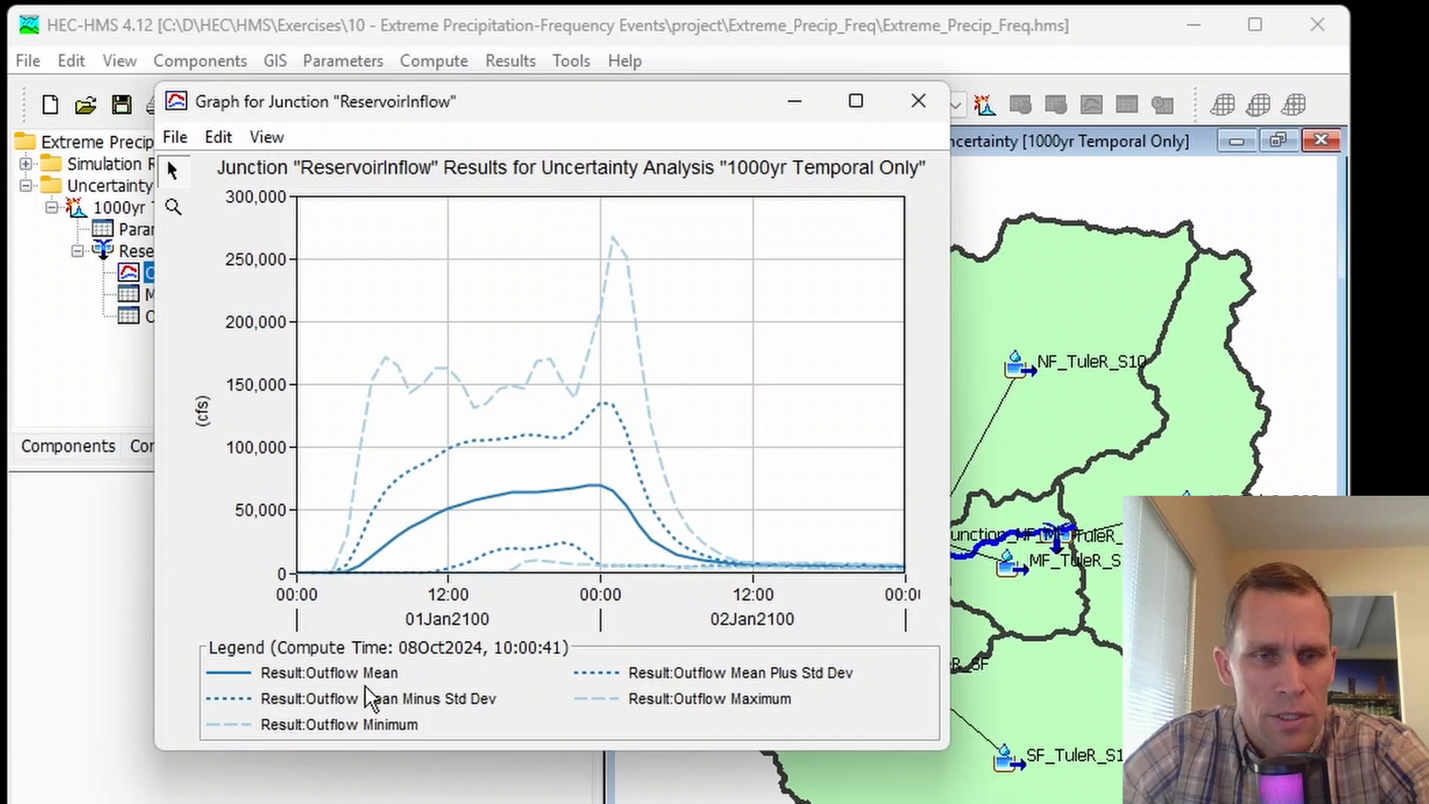
Examine the mean, maximum, minimum and plus/minus standard deviation outflow curves by highlighting each one in the graph
left_click(358, 681)
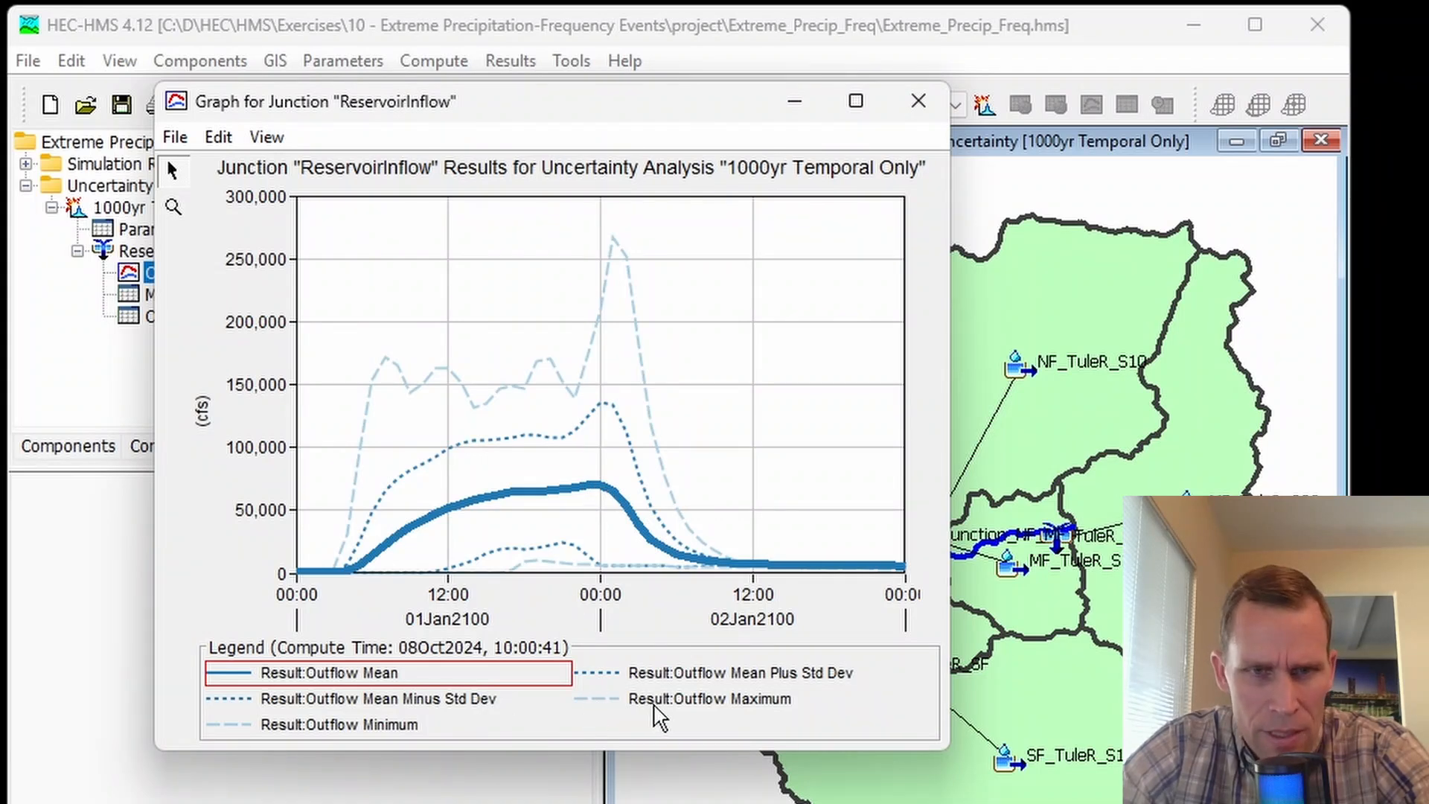
left_click(654, 705)
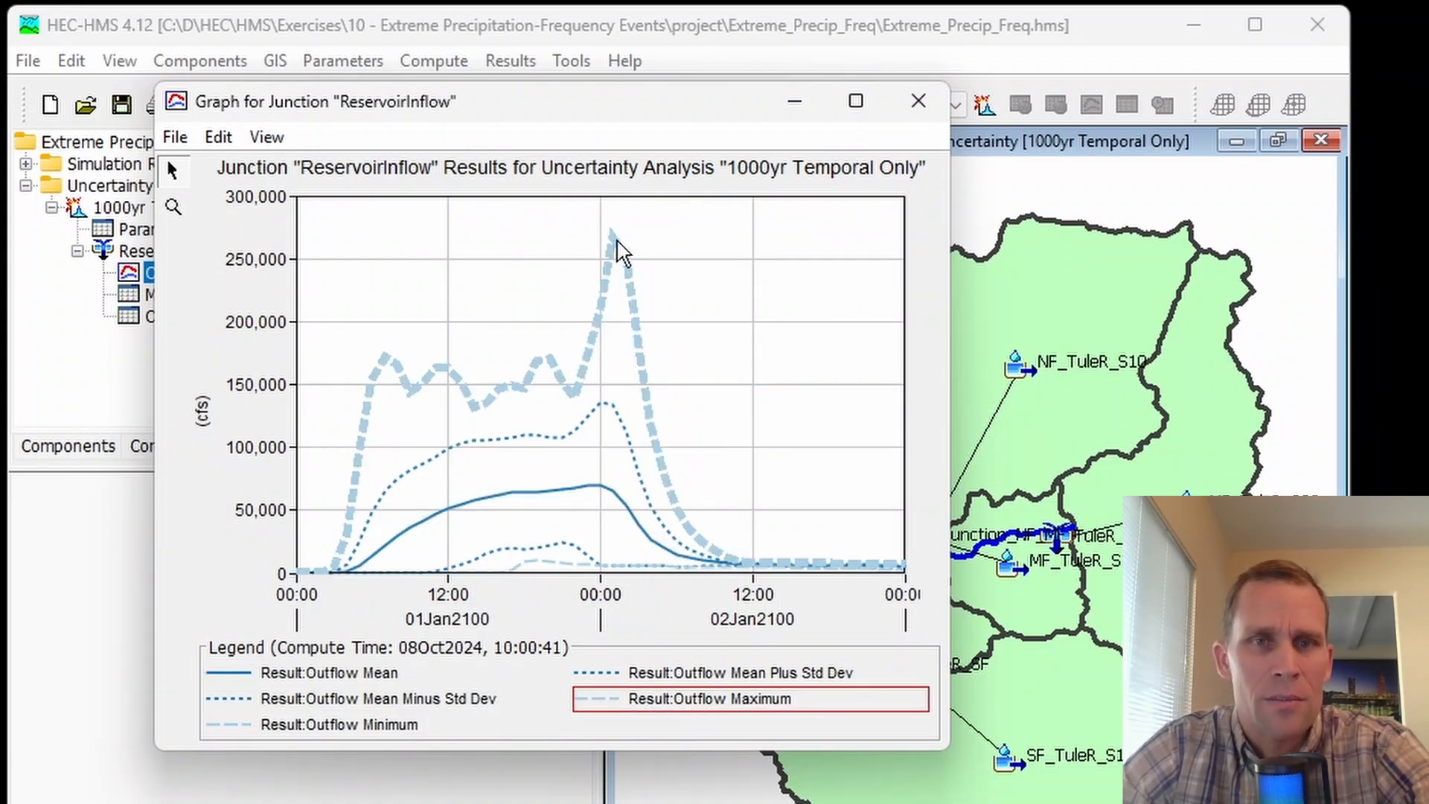
mouse_move(616, 247)
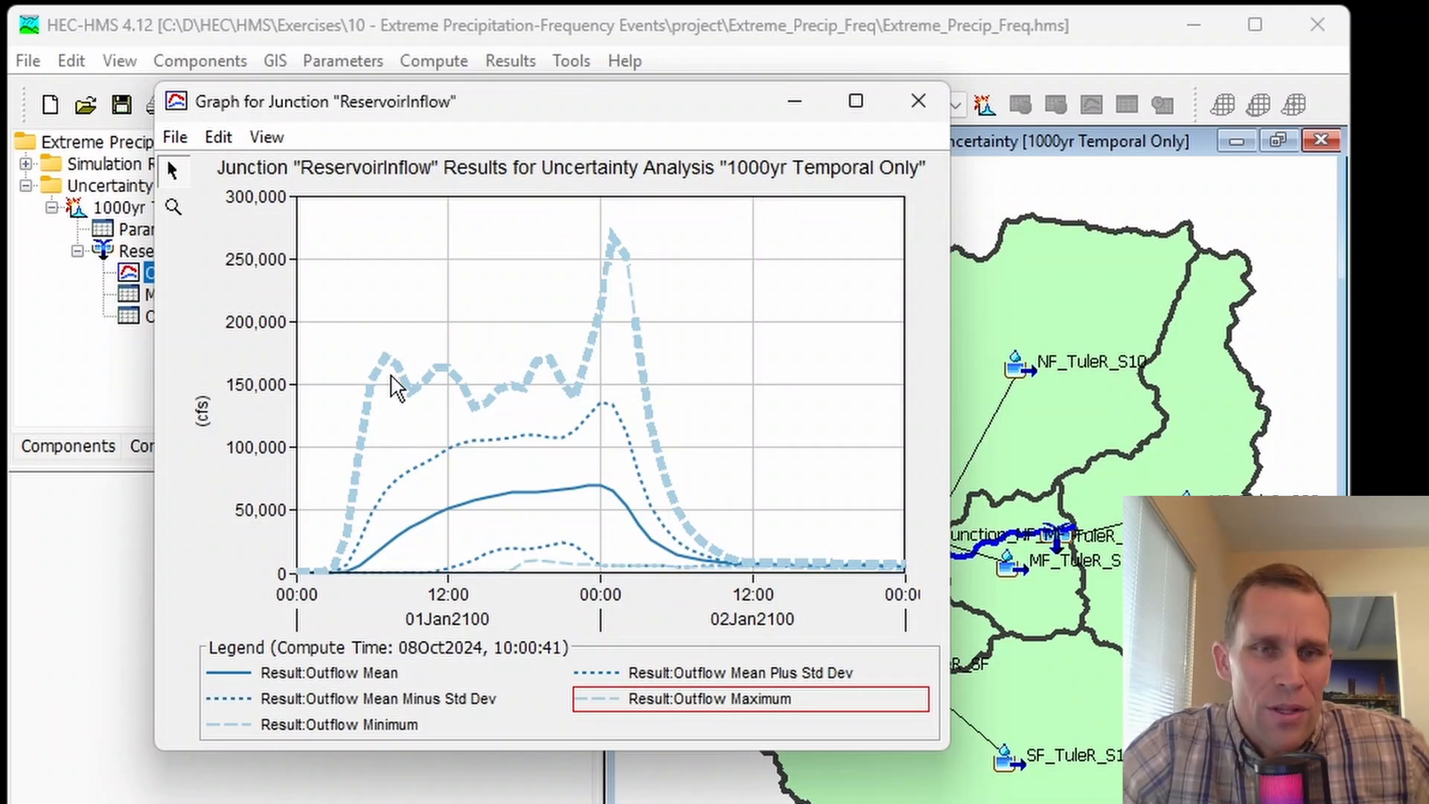
mouse_move(395, 371)
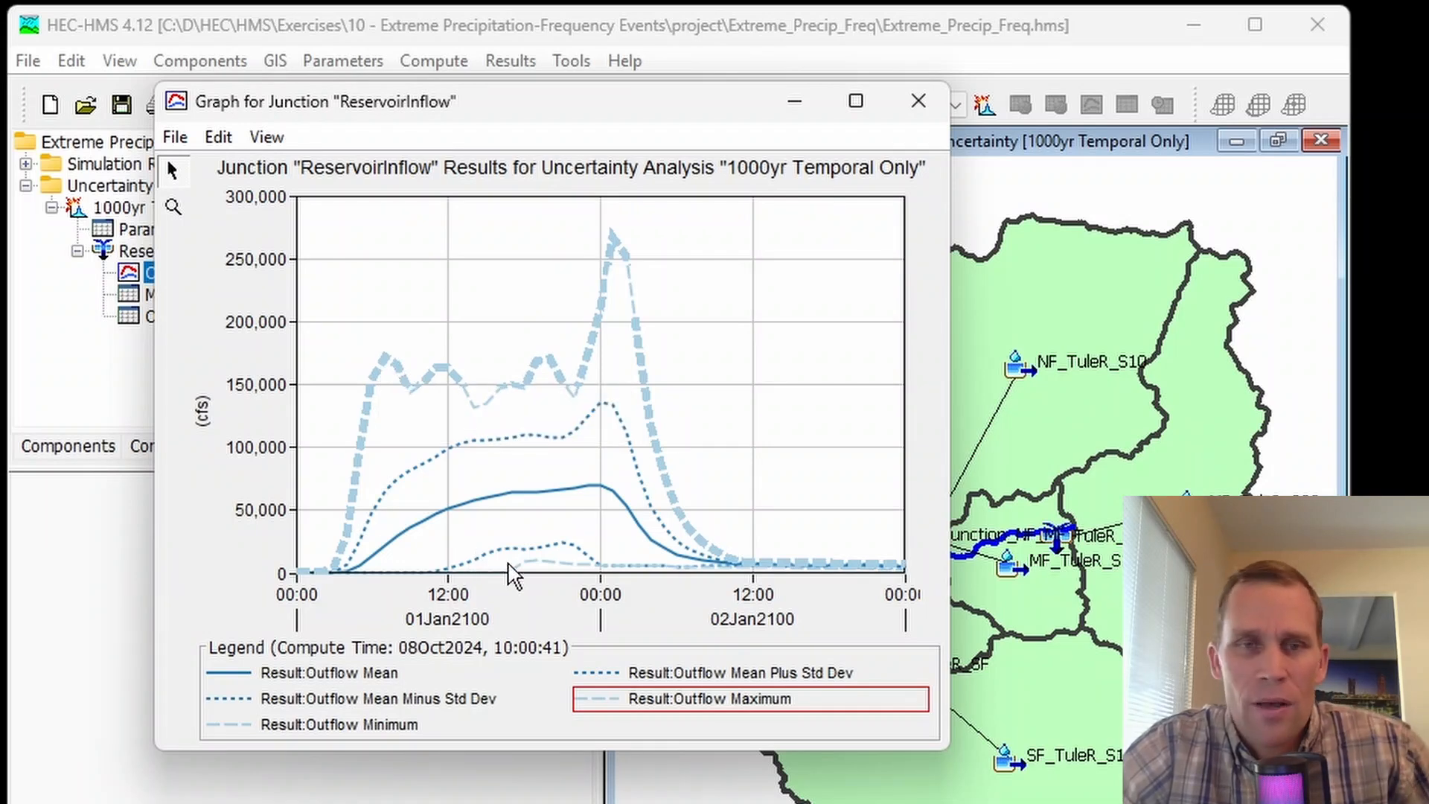
left_click_drag(376, 103, 482, 112)
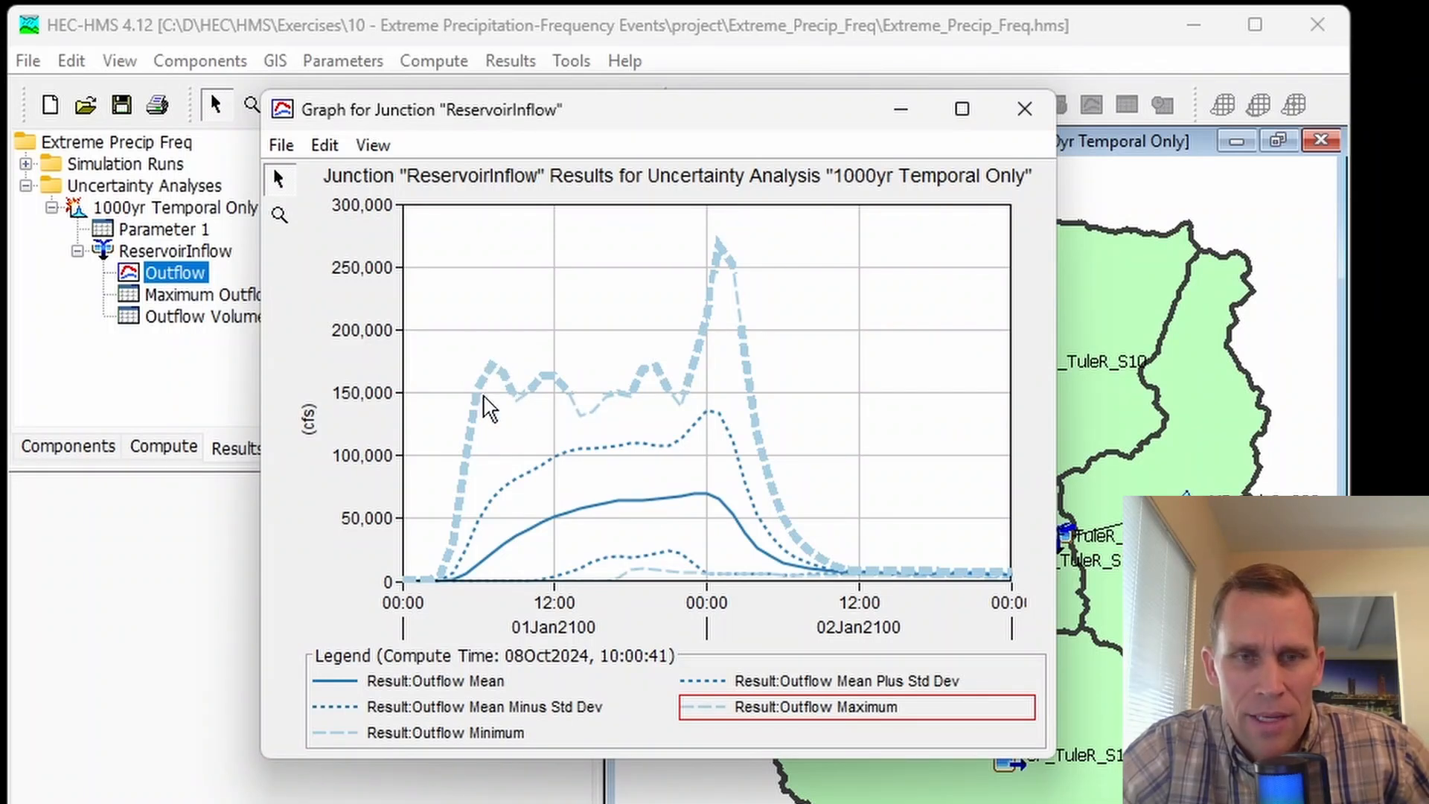
left_click(480, 736)
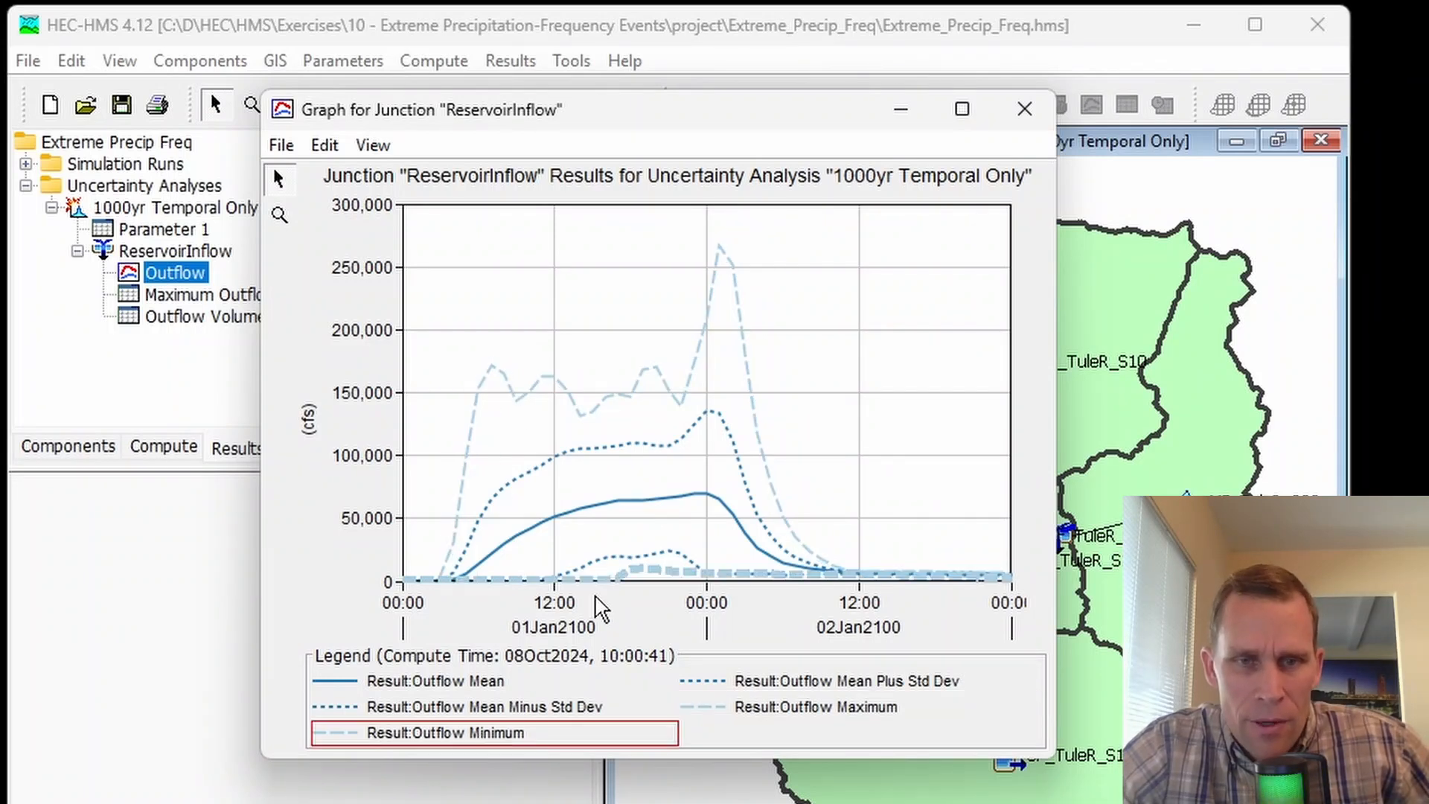
left_click(530, 708)
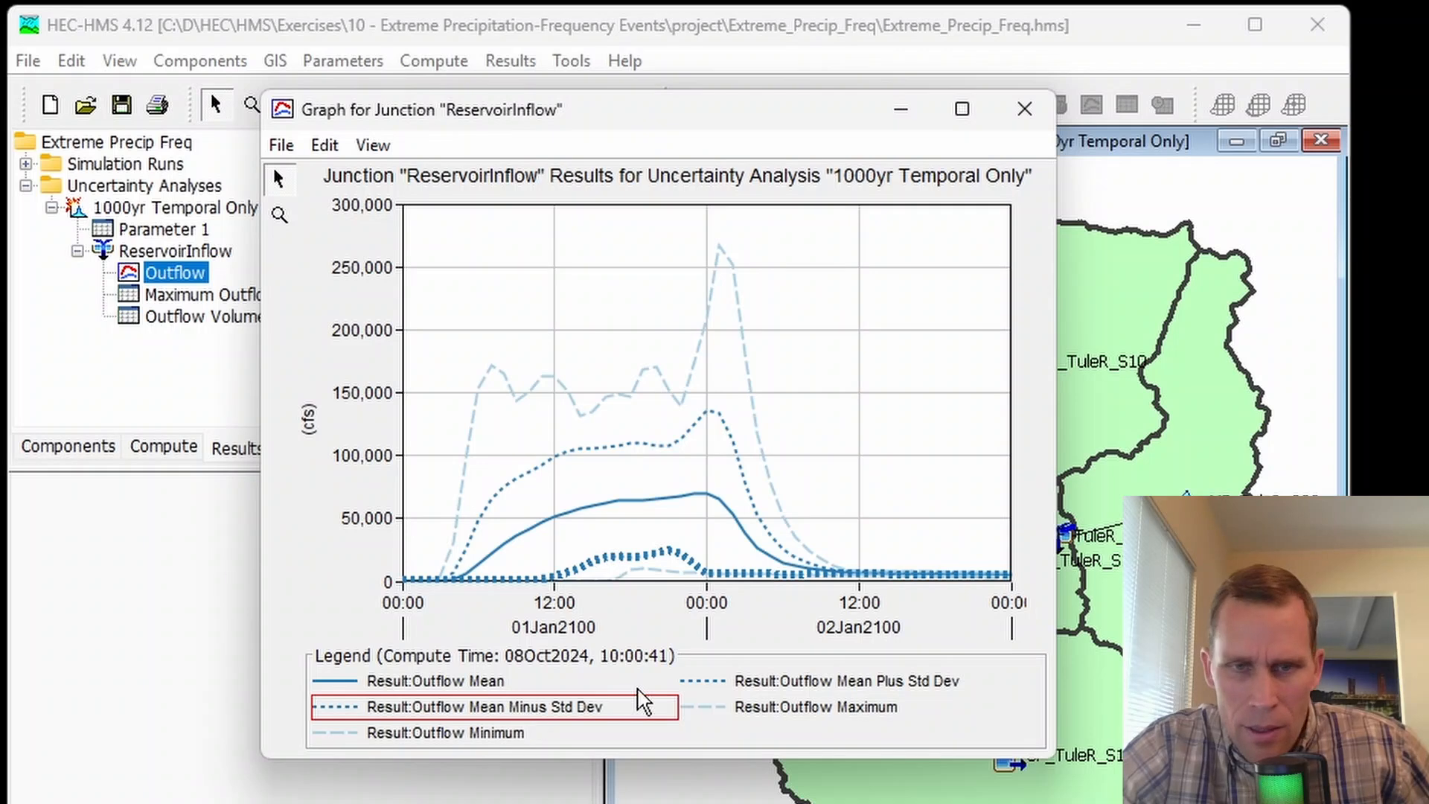
left_click(779, 686)
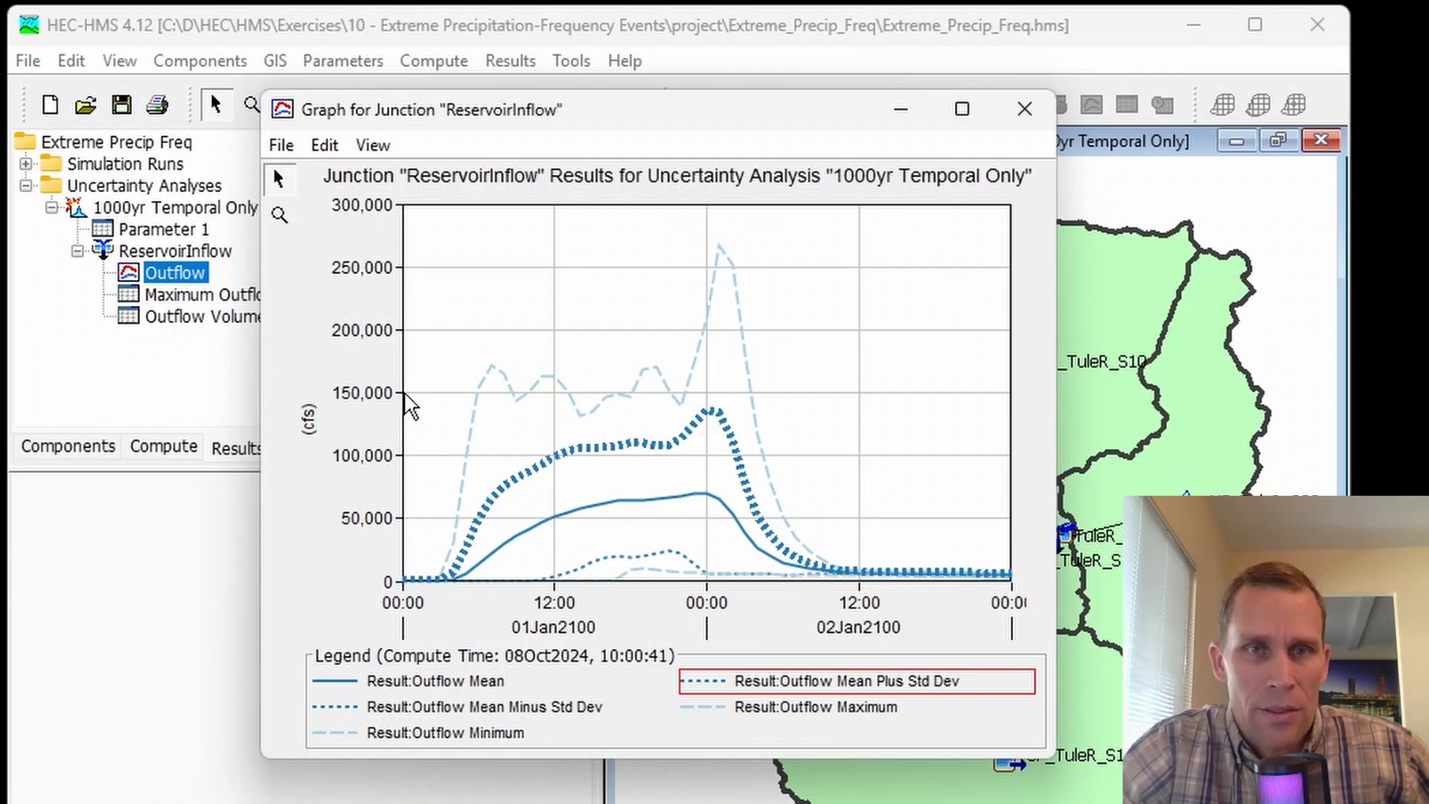
Tabulate the graphed outflow series, review the mean and mean plus standard deviation columns, and close the table and graph
left_click(281, 145)
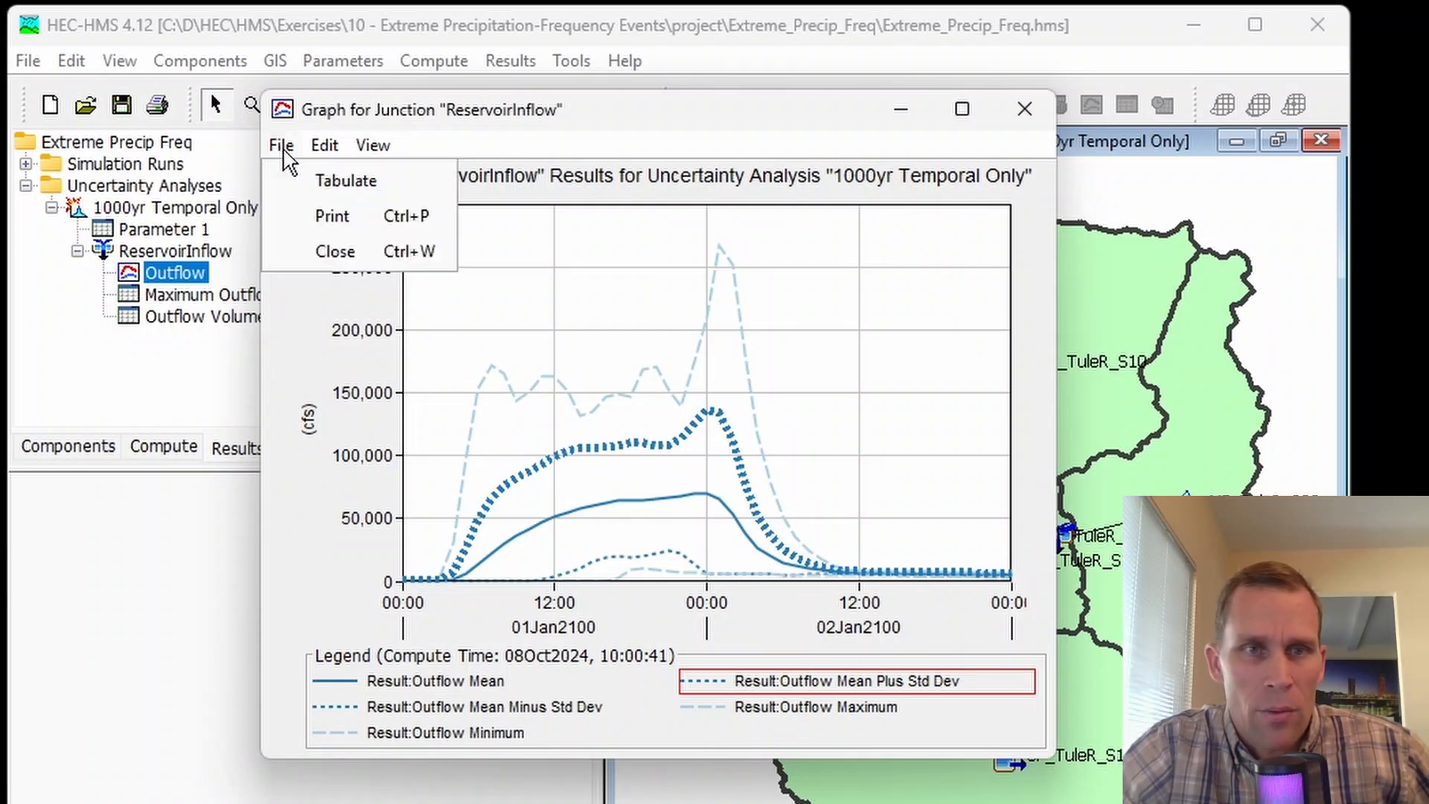
left_click(327, 186)
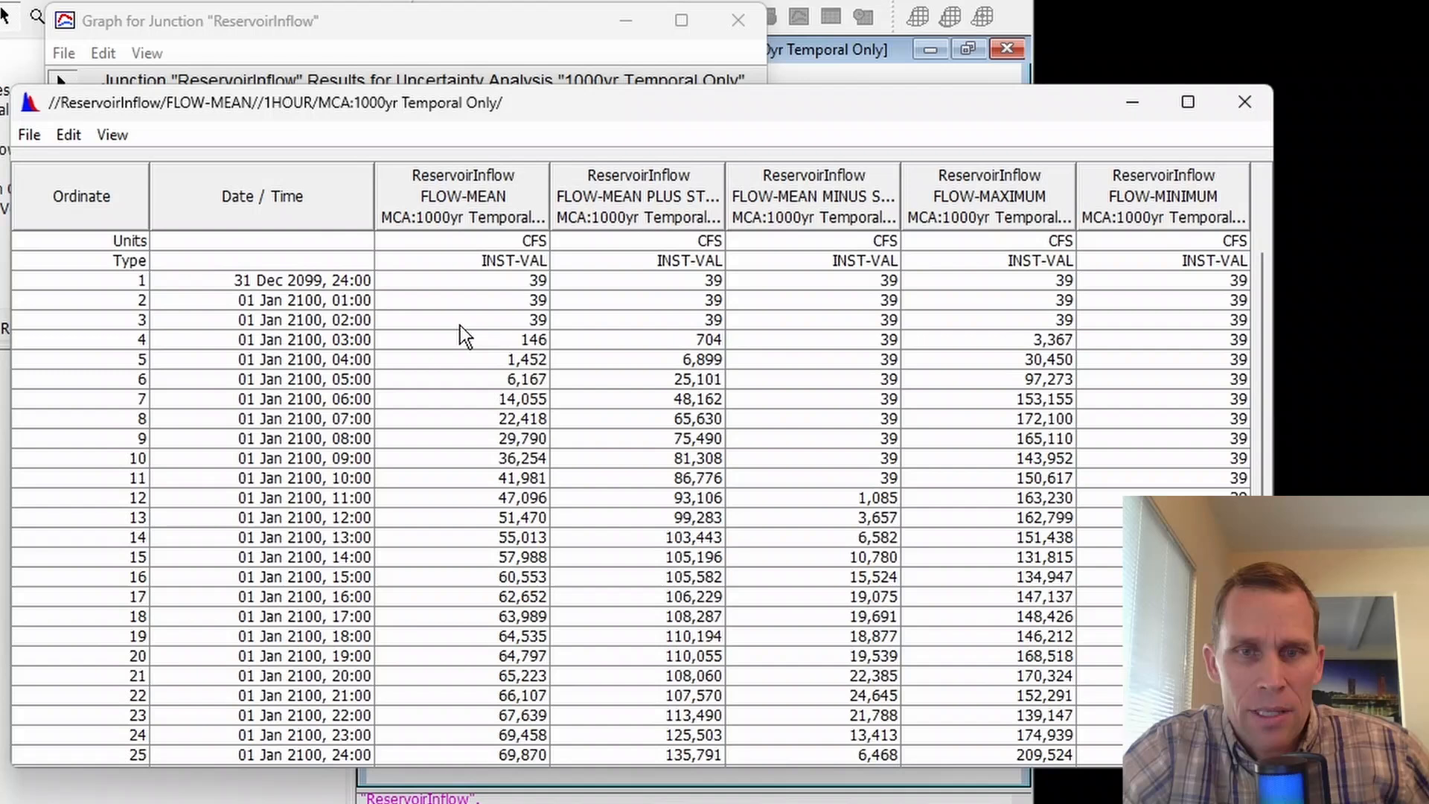
left_click_drag(460, 328, 511, 692)
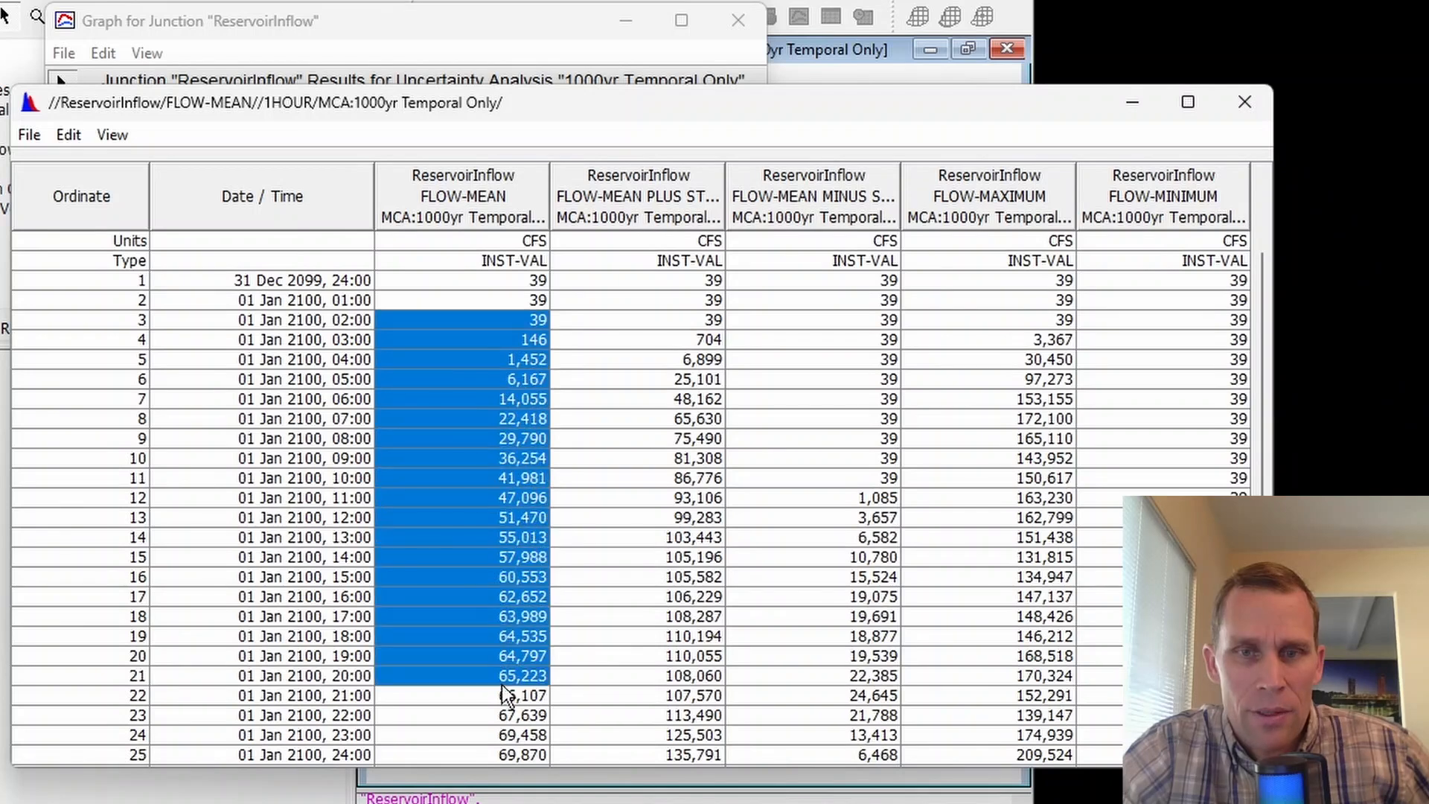
left_click_drag(670, 360, 670, 656)
left_click(1244, 102)
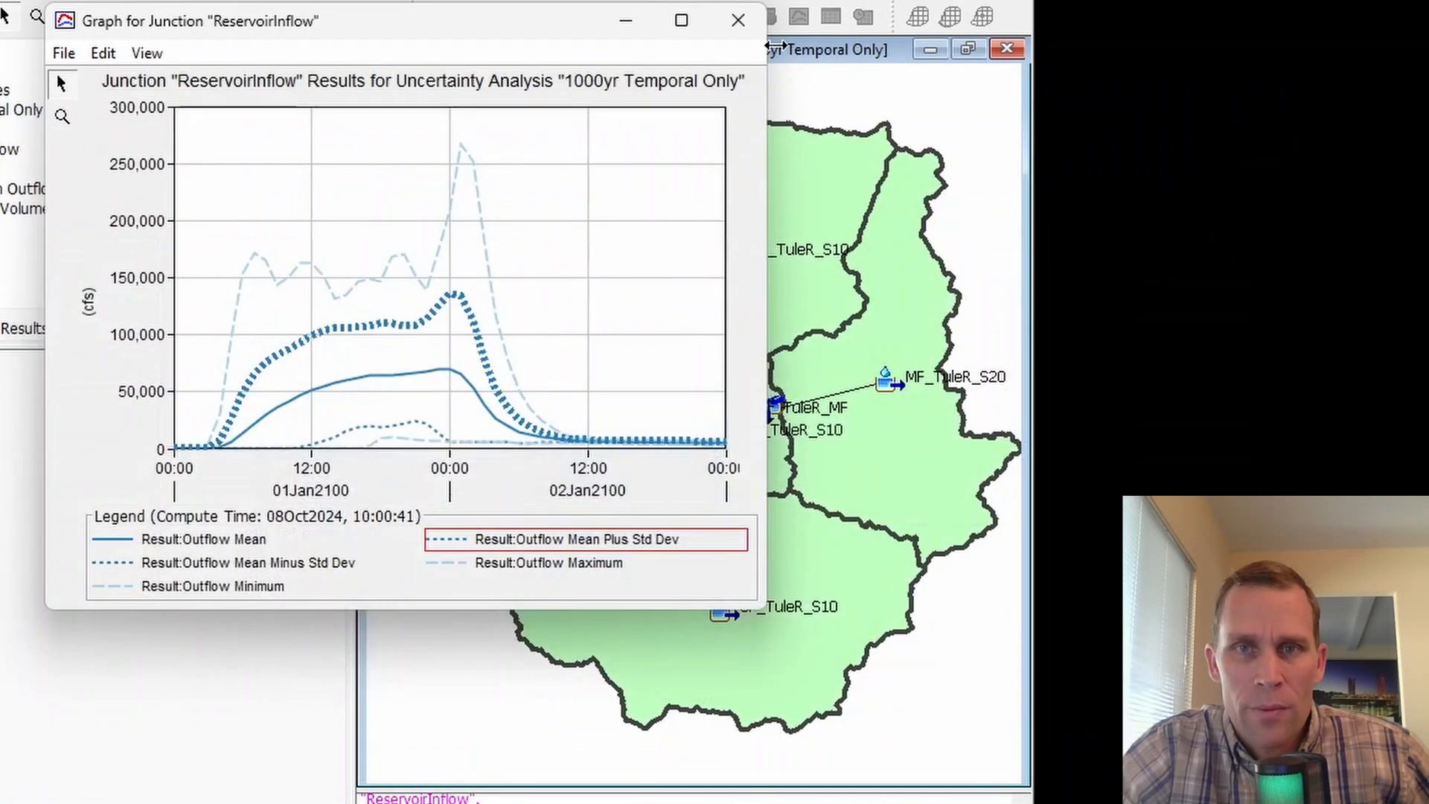
left_click(737, 20)
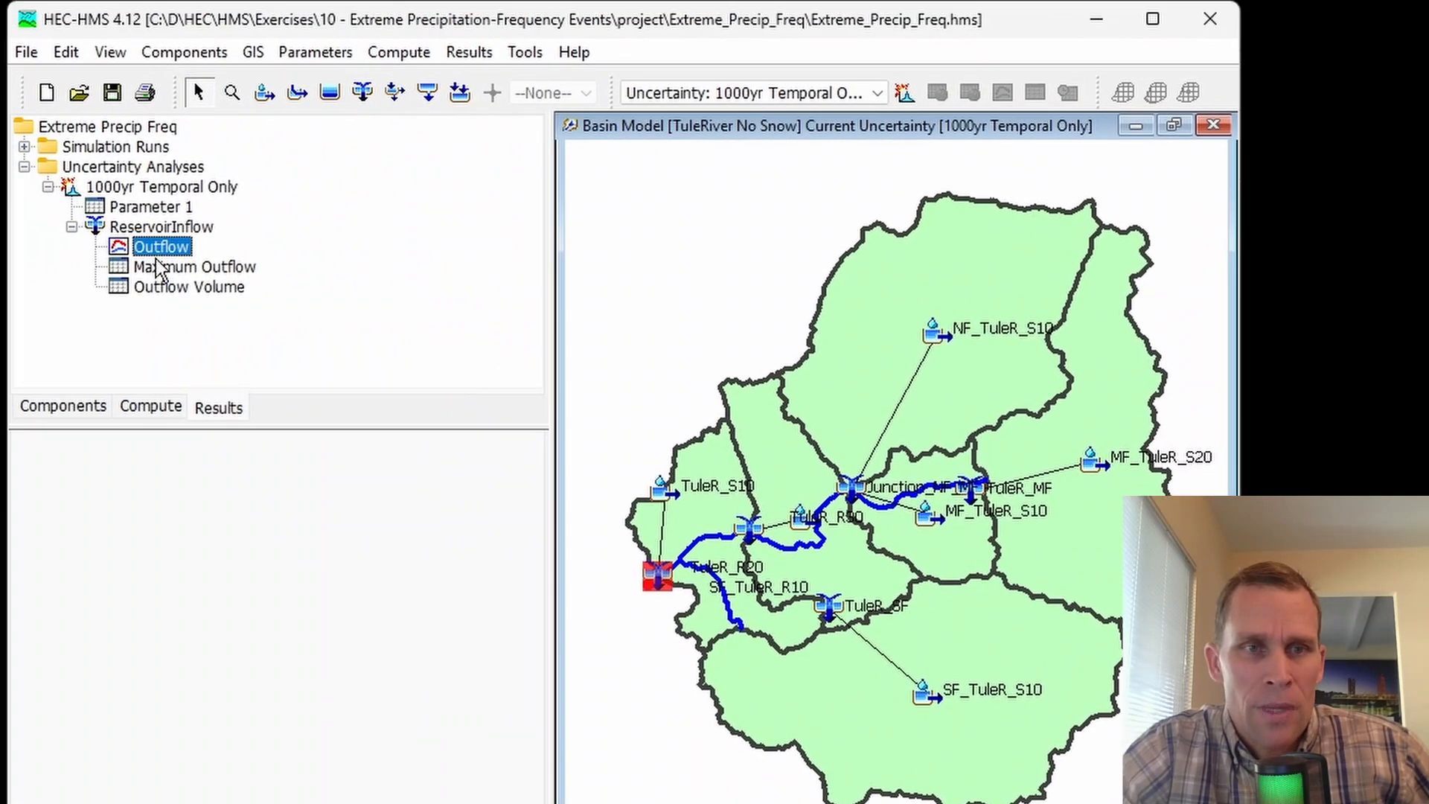
Open the Maximum Outflow table for ReservoirInflow and review the peak outflow of each sample, starting at sample 1
double_click(180, 270)
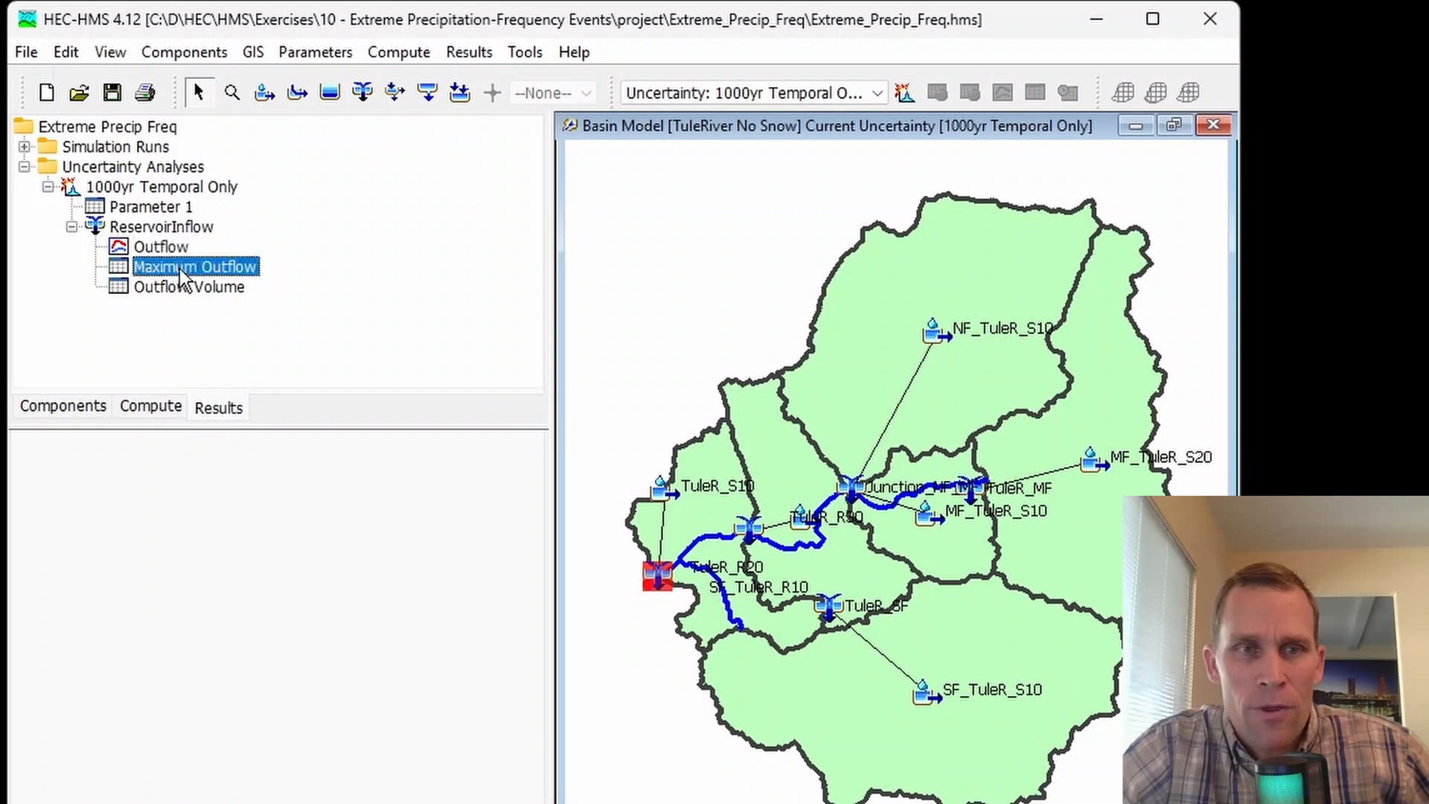
scroll(406, 346, "down", 3)
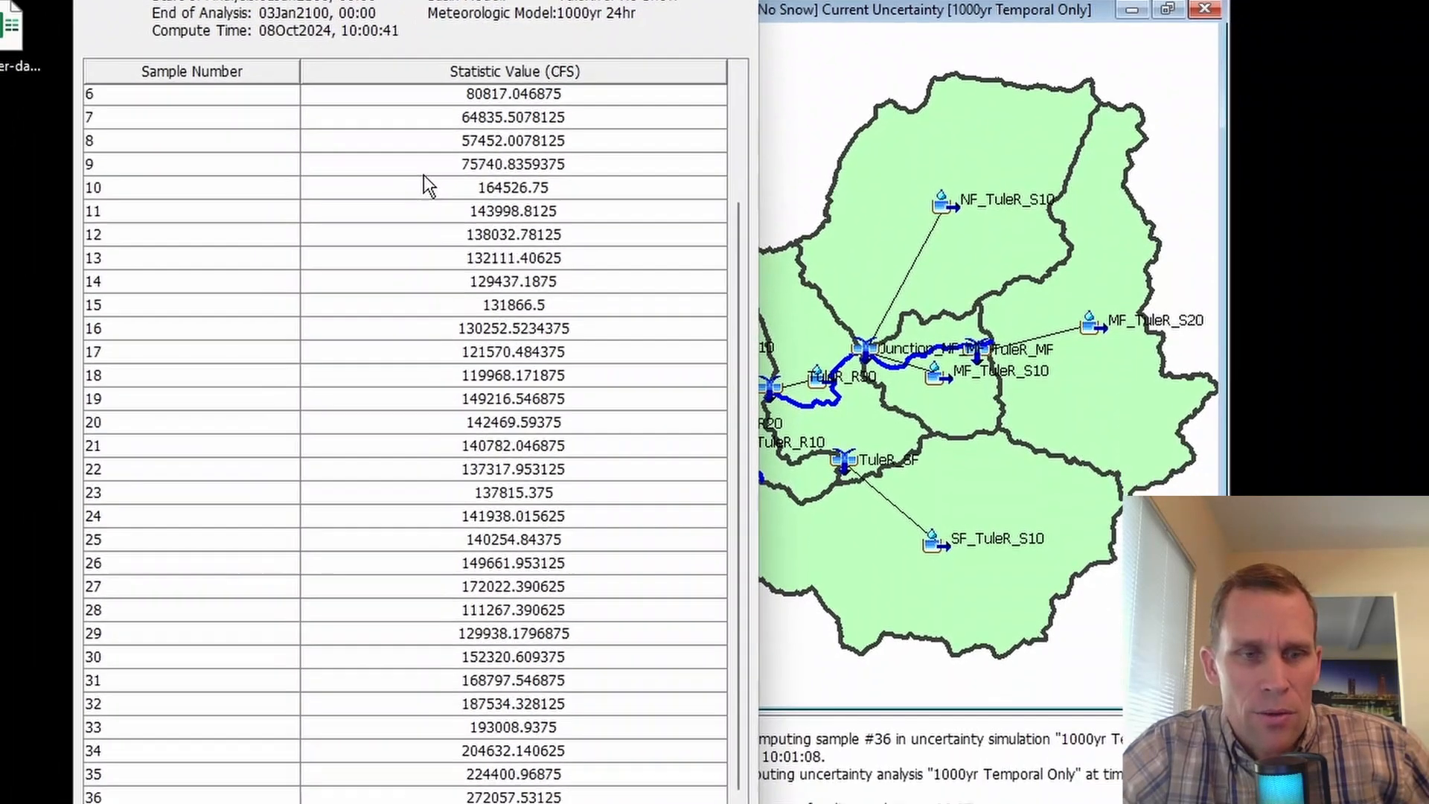
scroll(420, 362, "up", 2)
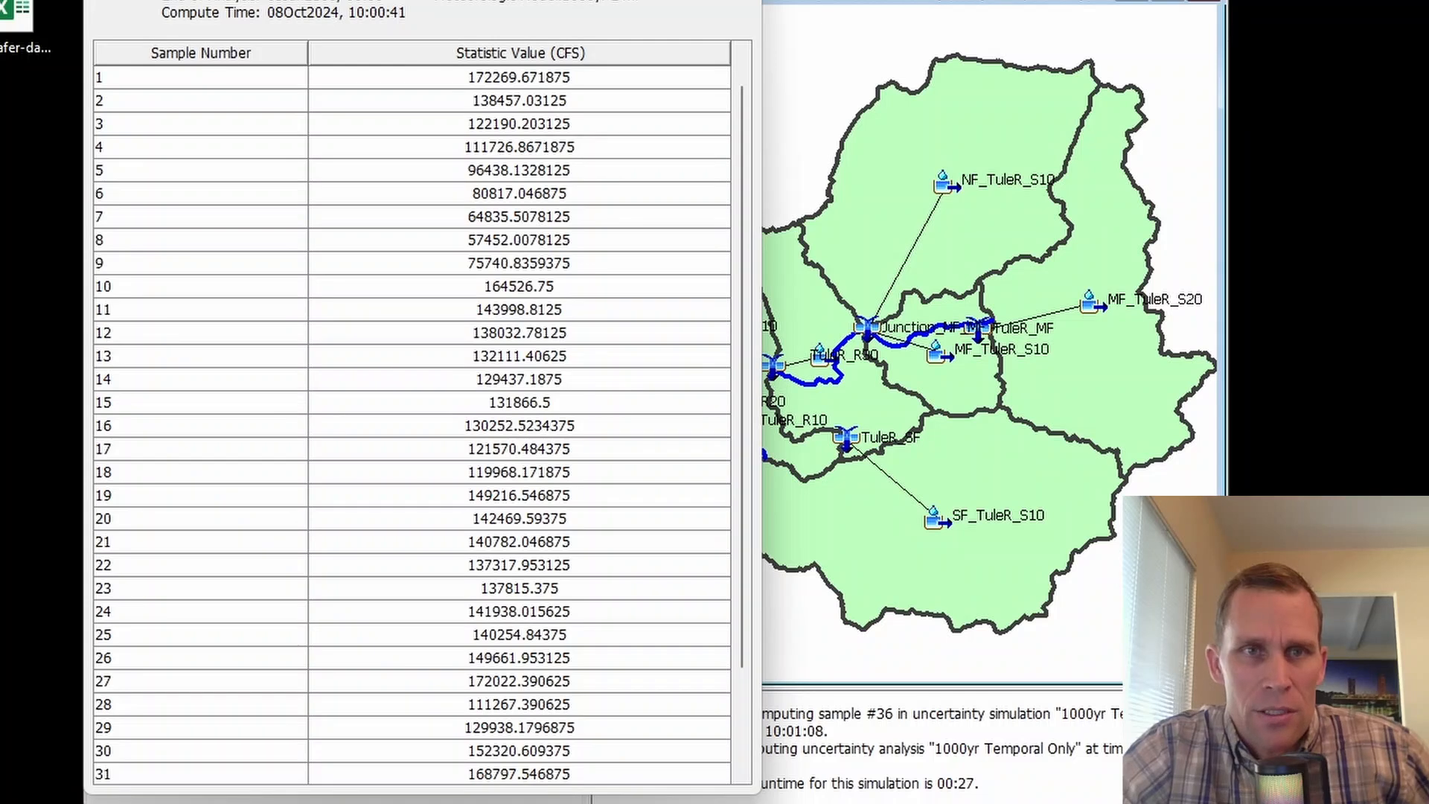
left_click_drag(470, 0, 537, 5)
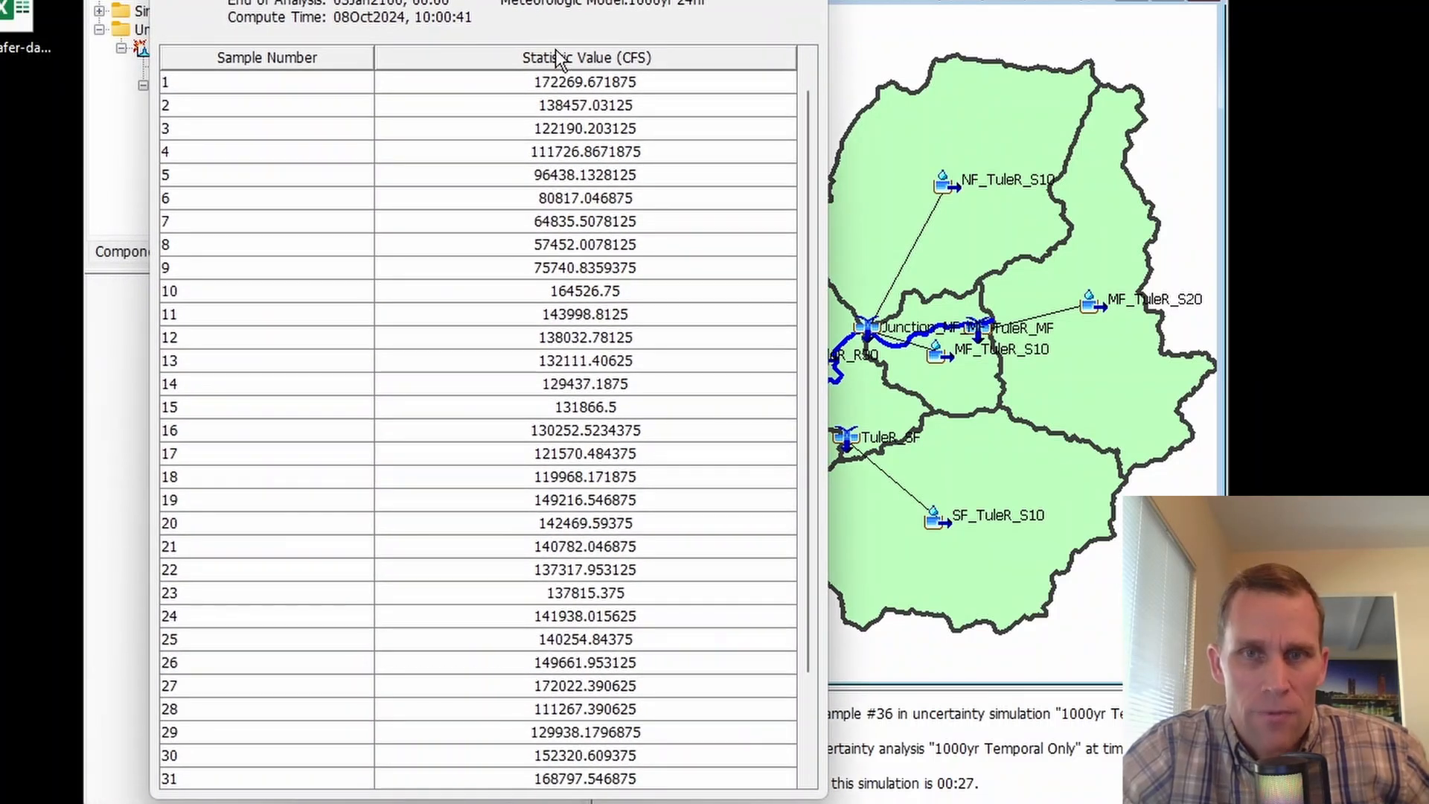
left_click(572, 87)
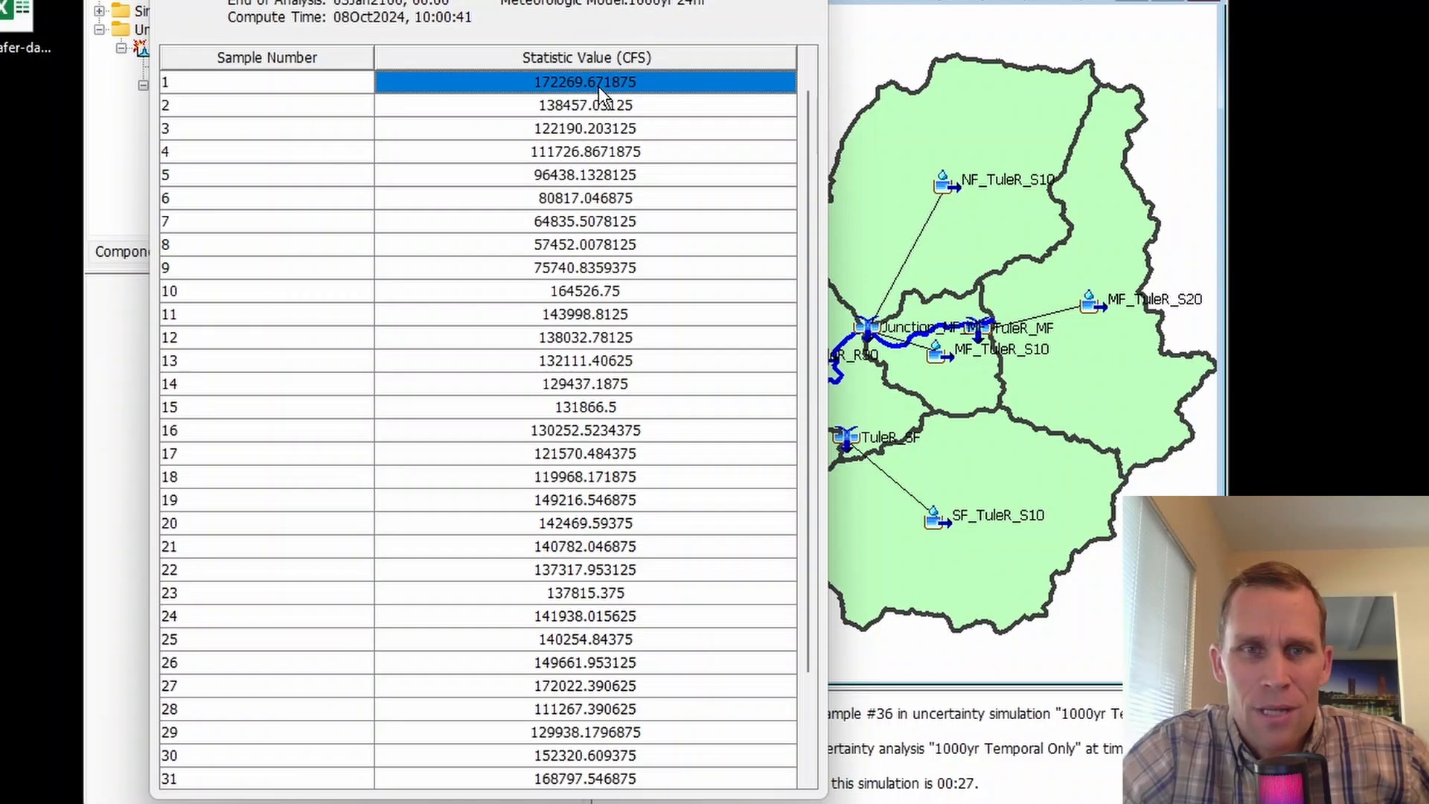
Review the peak outflow values of the remaining ReservoirInflow samples, from sample 2 down to sample 36
left_click(589, 106)
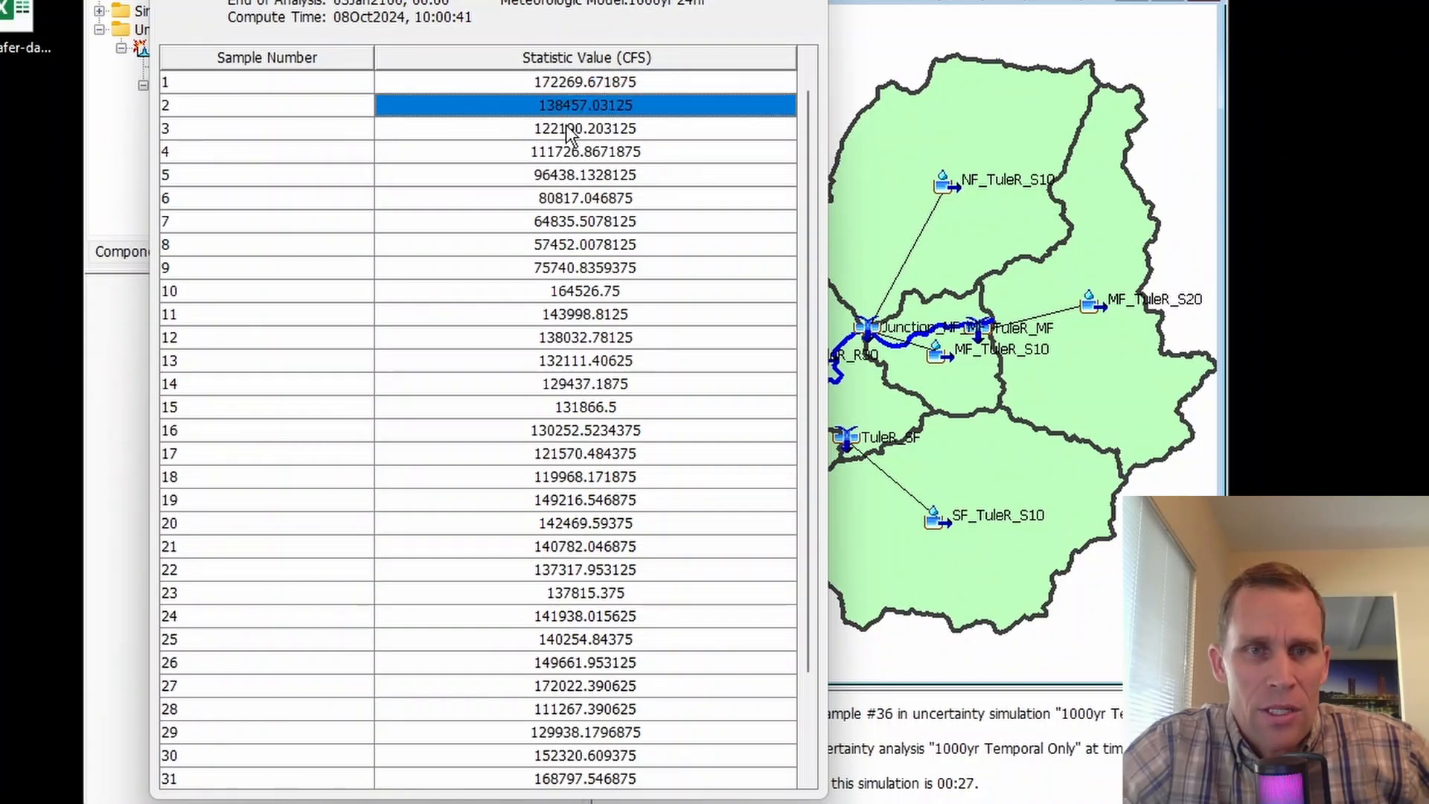
left_click(567, 176)
left_click(565, 245)
left_click(566, 334)
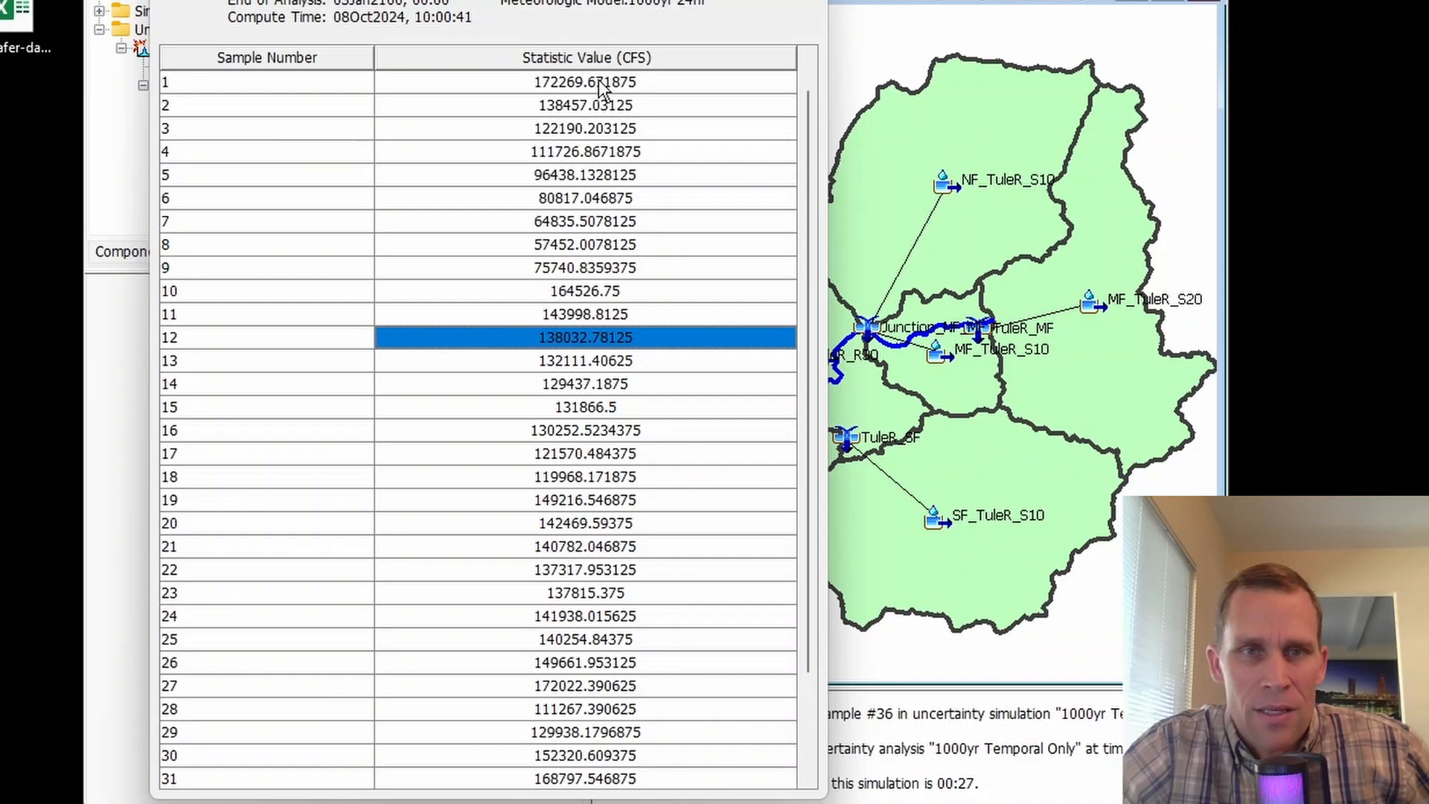
left_click(563, 548)
scroll(525, 548, "down", 2)
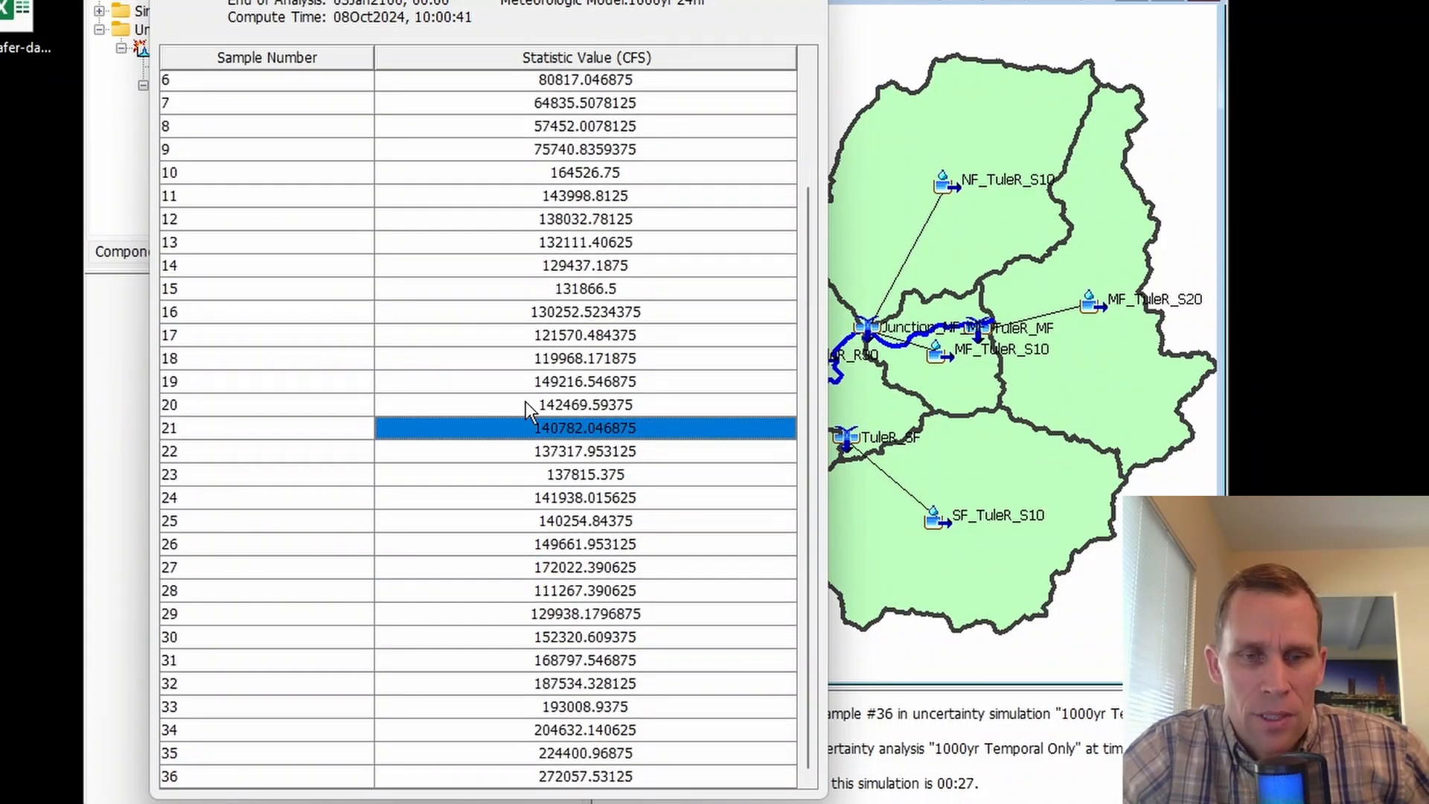
left_click(579, 776)
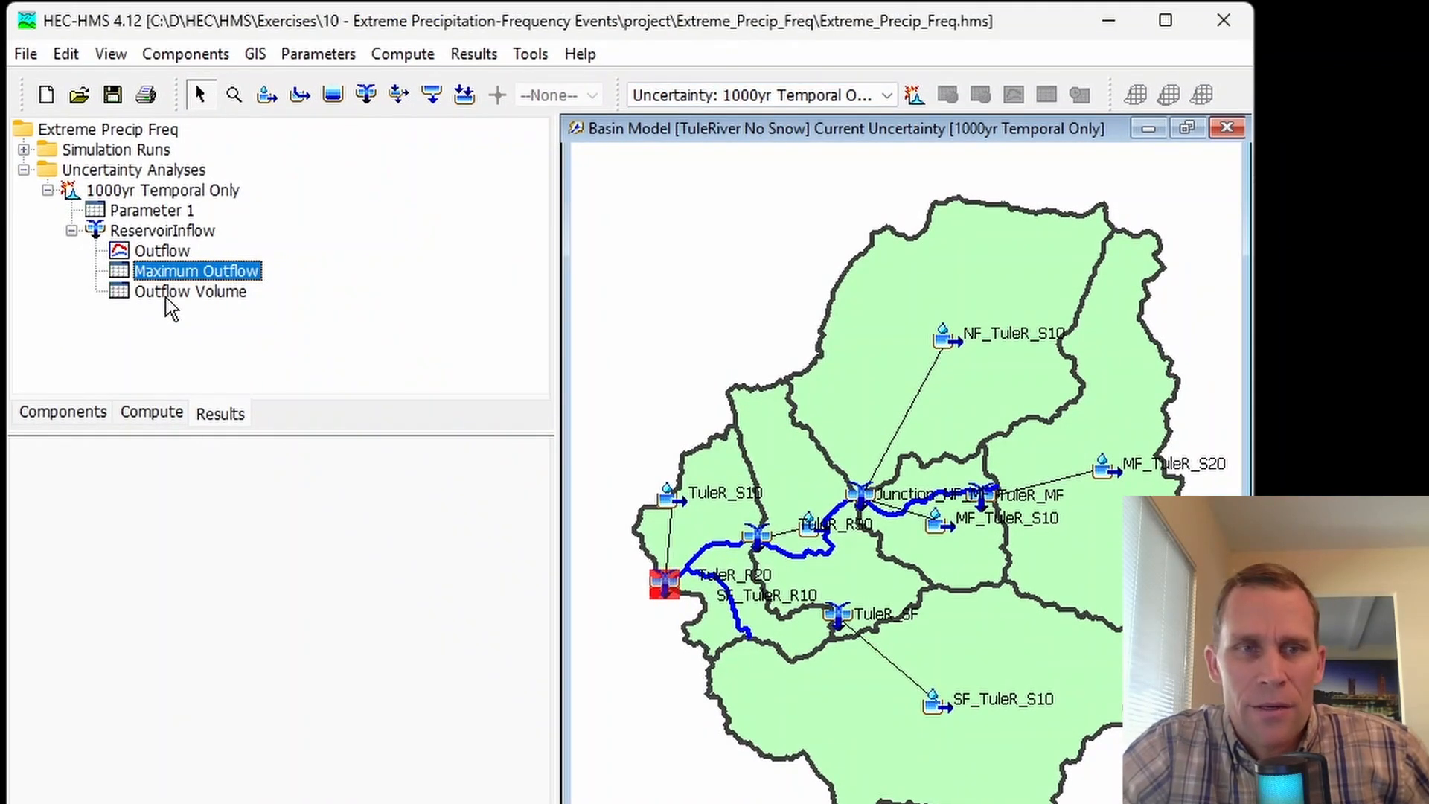
Open the Outflow Volume table for ReservoirInflow, look over the volume of each sample, and close the table
left_click(166, 295)
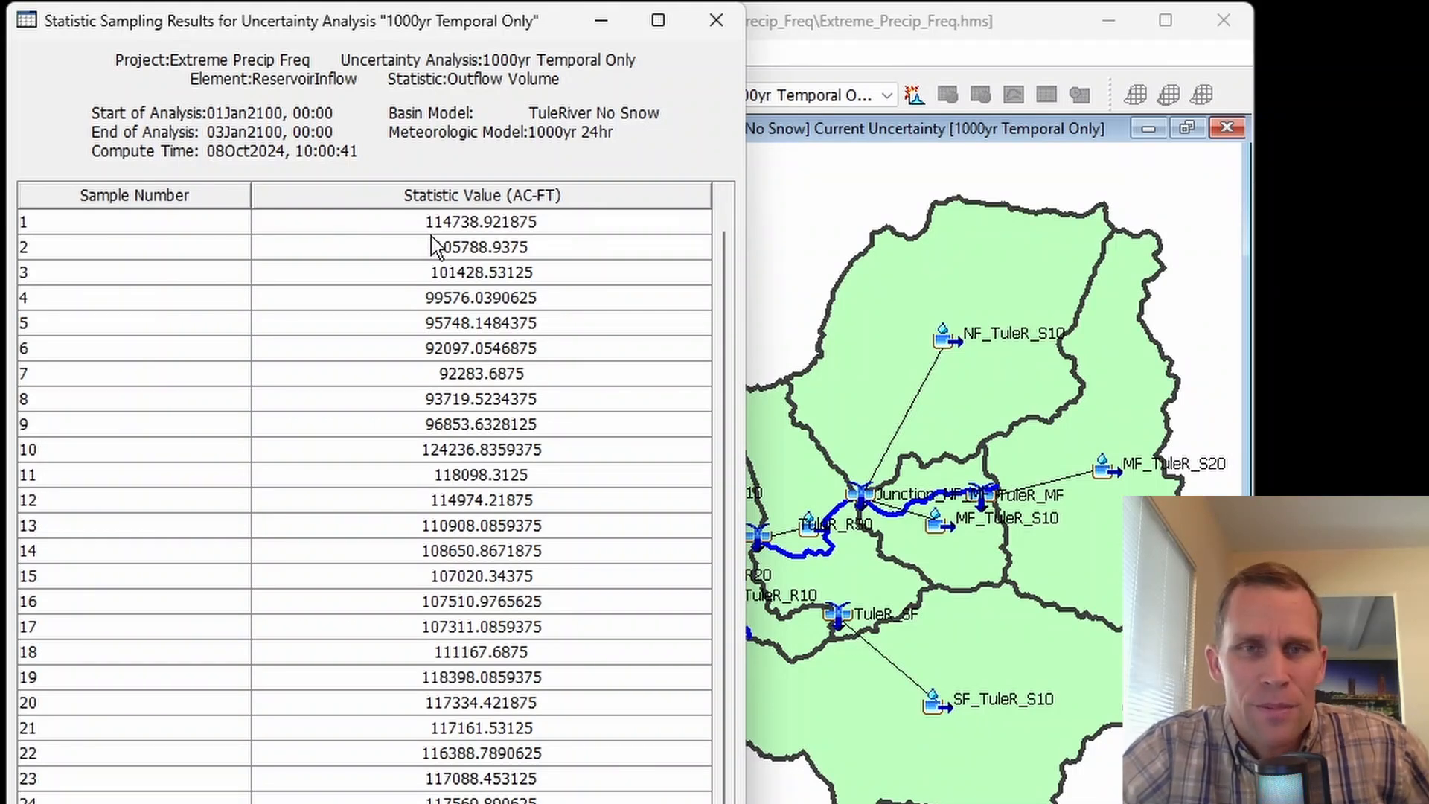
left_click_drag(445, 226, 506, 796)
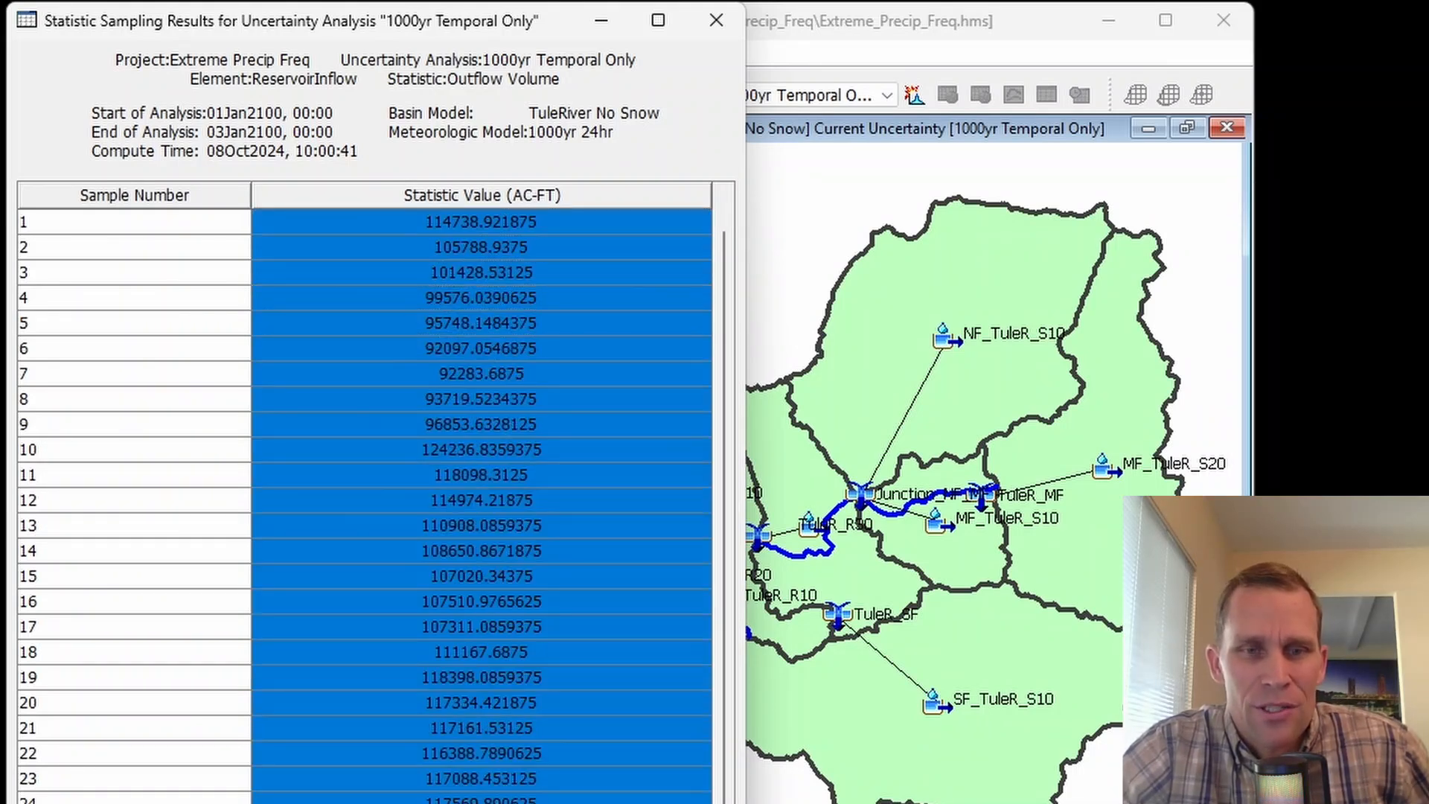
left_click(507, 655)
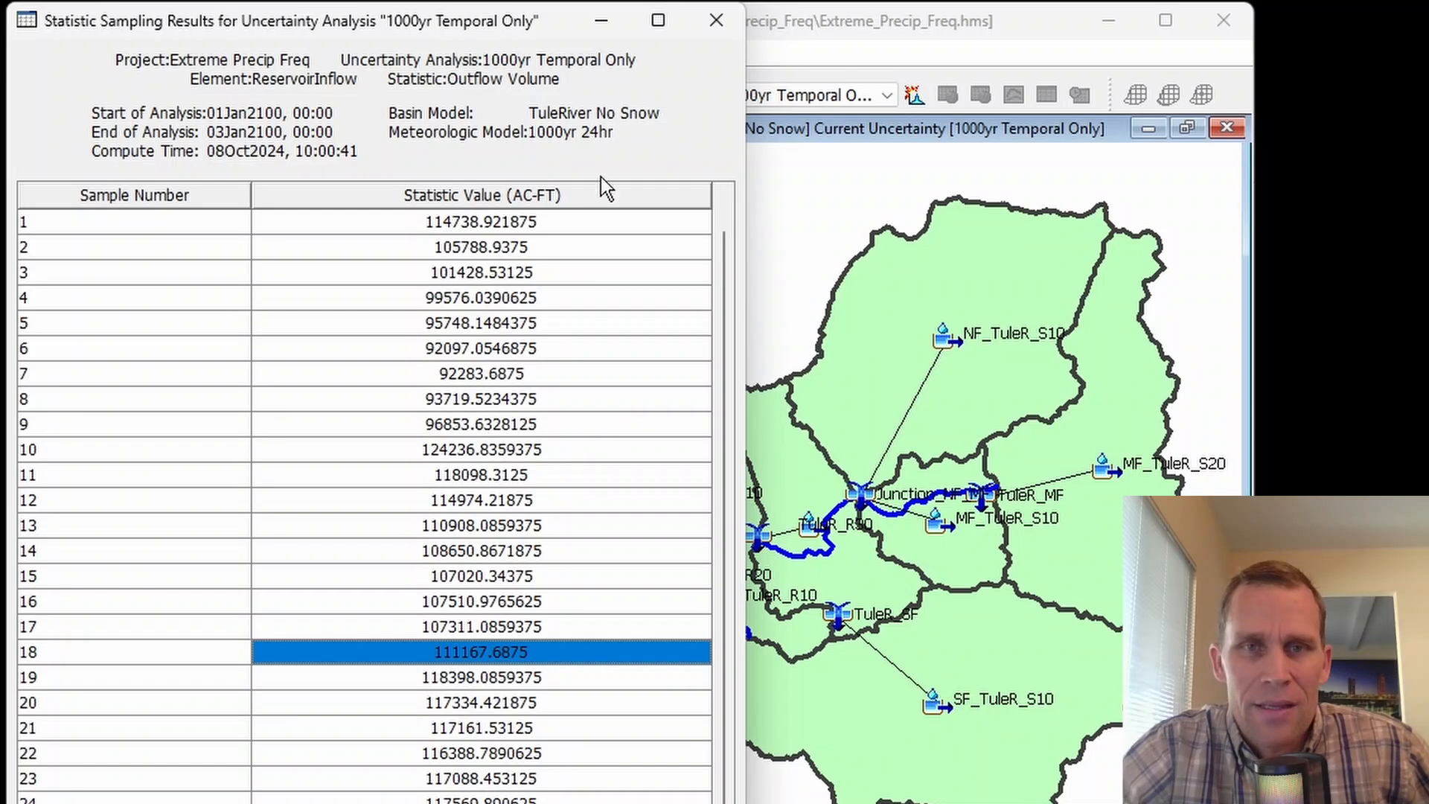
left_click(715, 21)
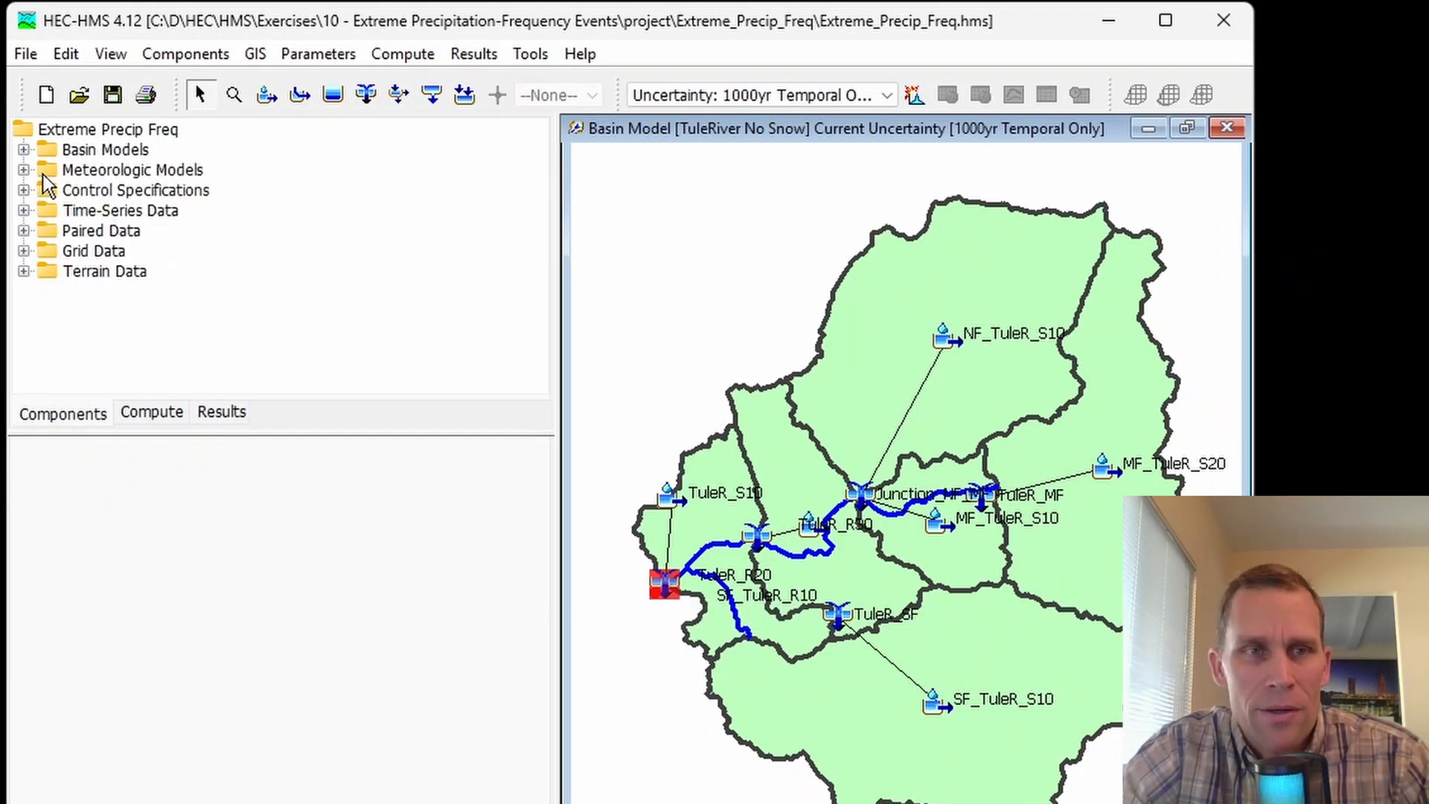
Check the available area-reduction functions in the 1000yr 24hr meteorologic model's hypothetical storm, keeping HMR59 Sierra 24hr selected
left_click(23, 170)
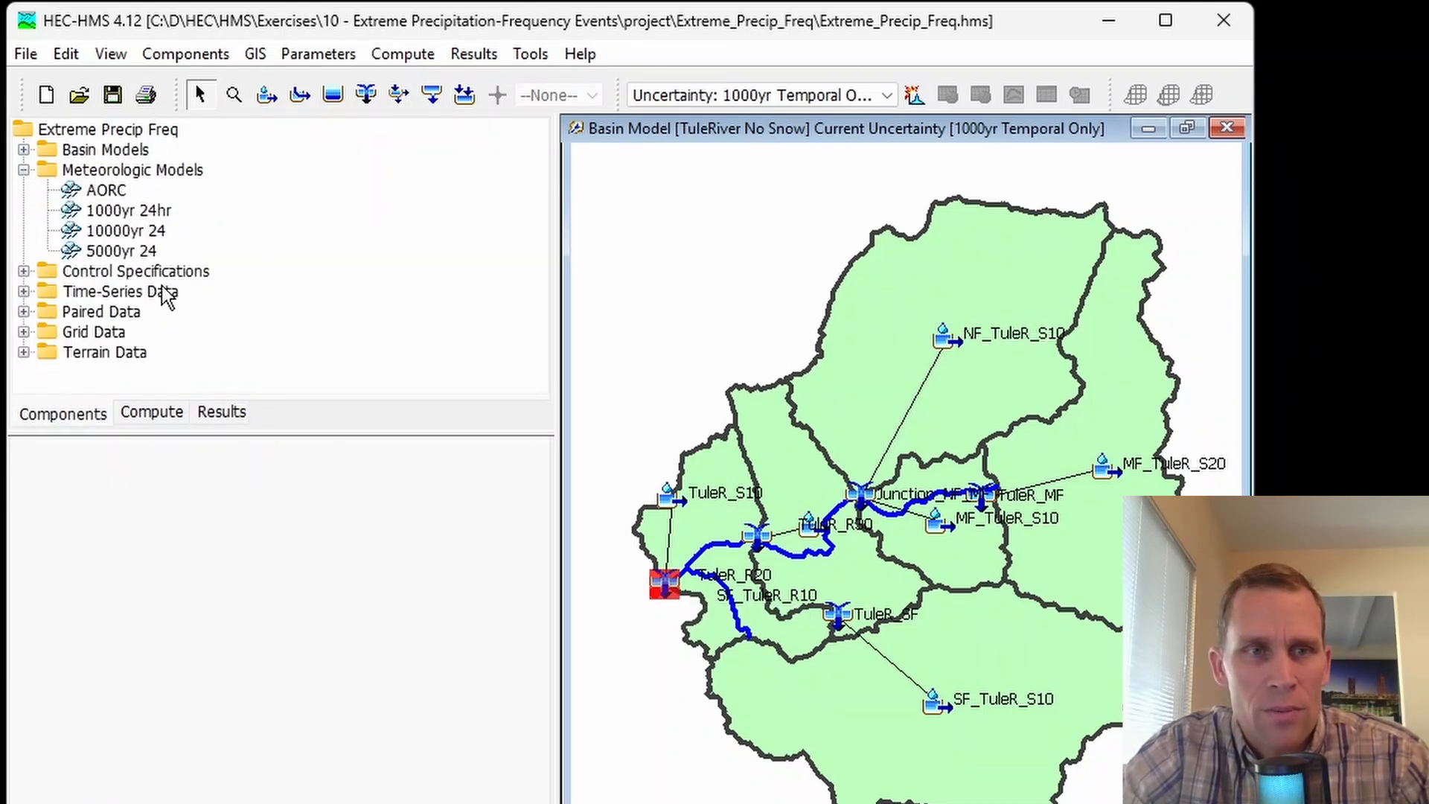
left_click(98, 171)
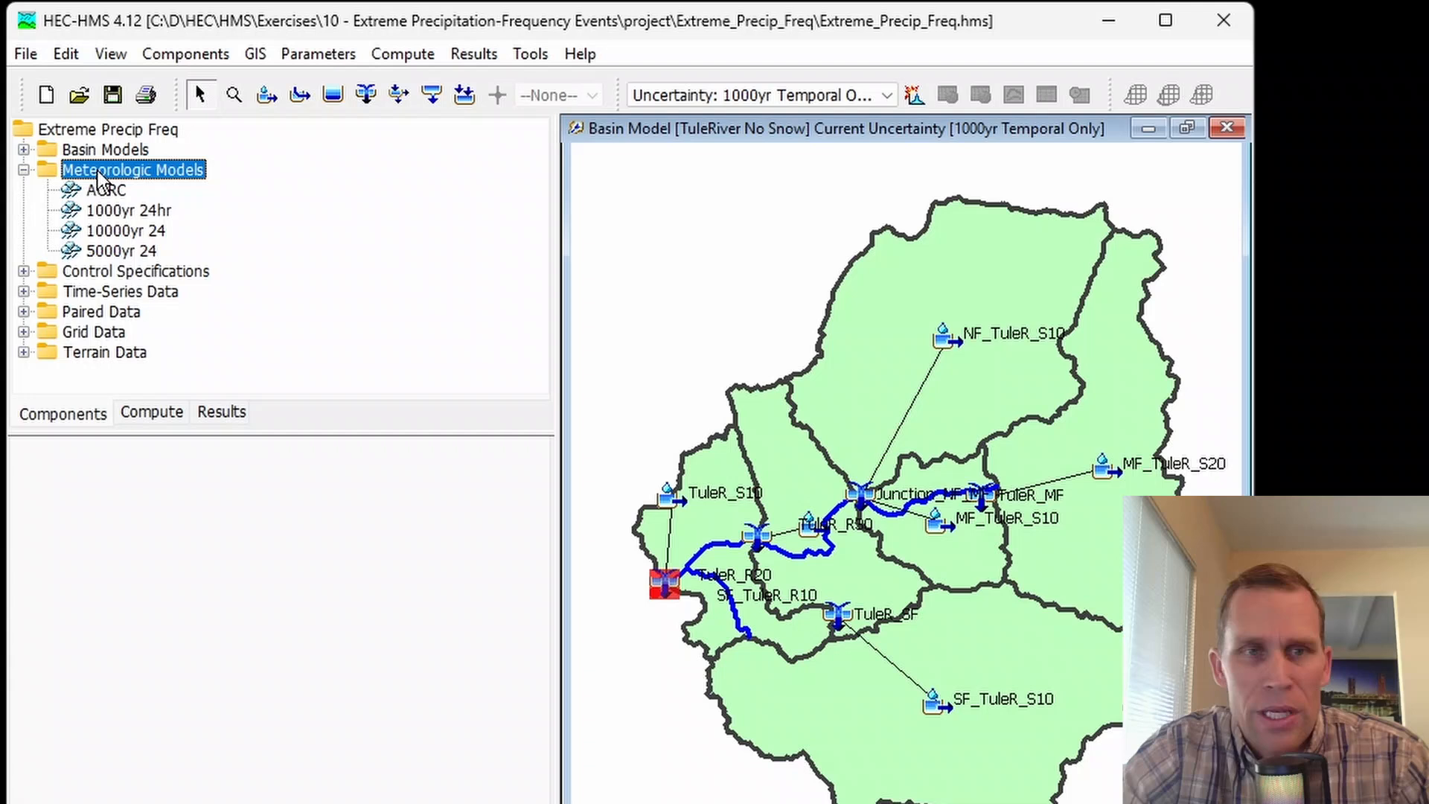
double_click(119, 213)
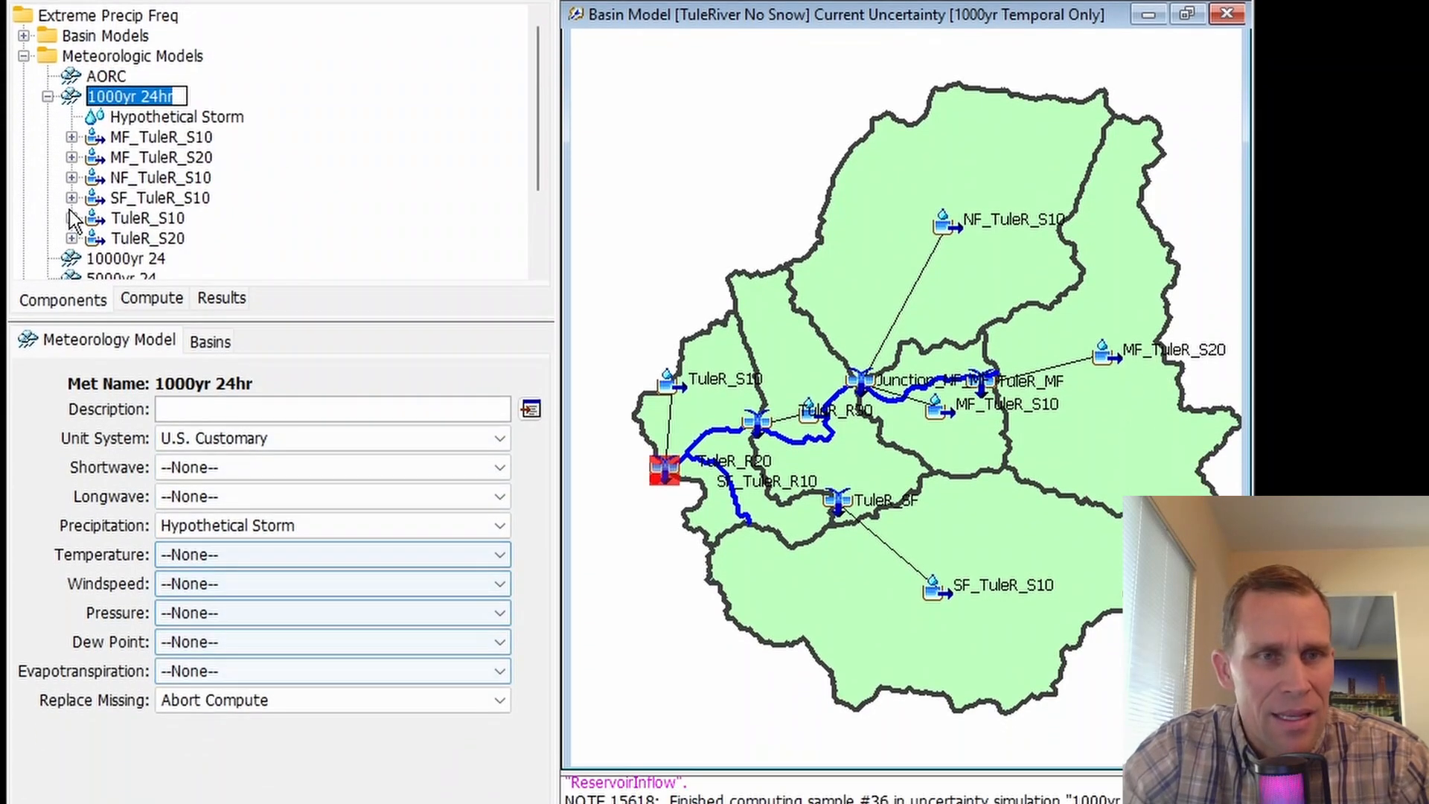
left_click(166, 204)
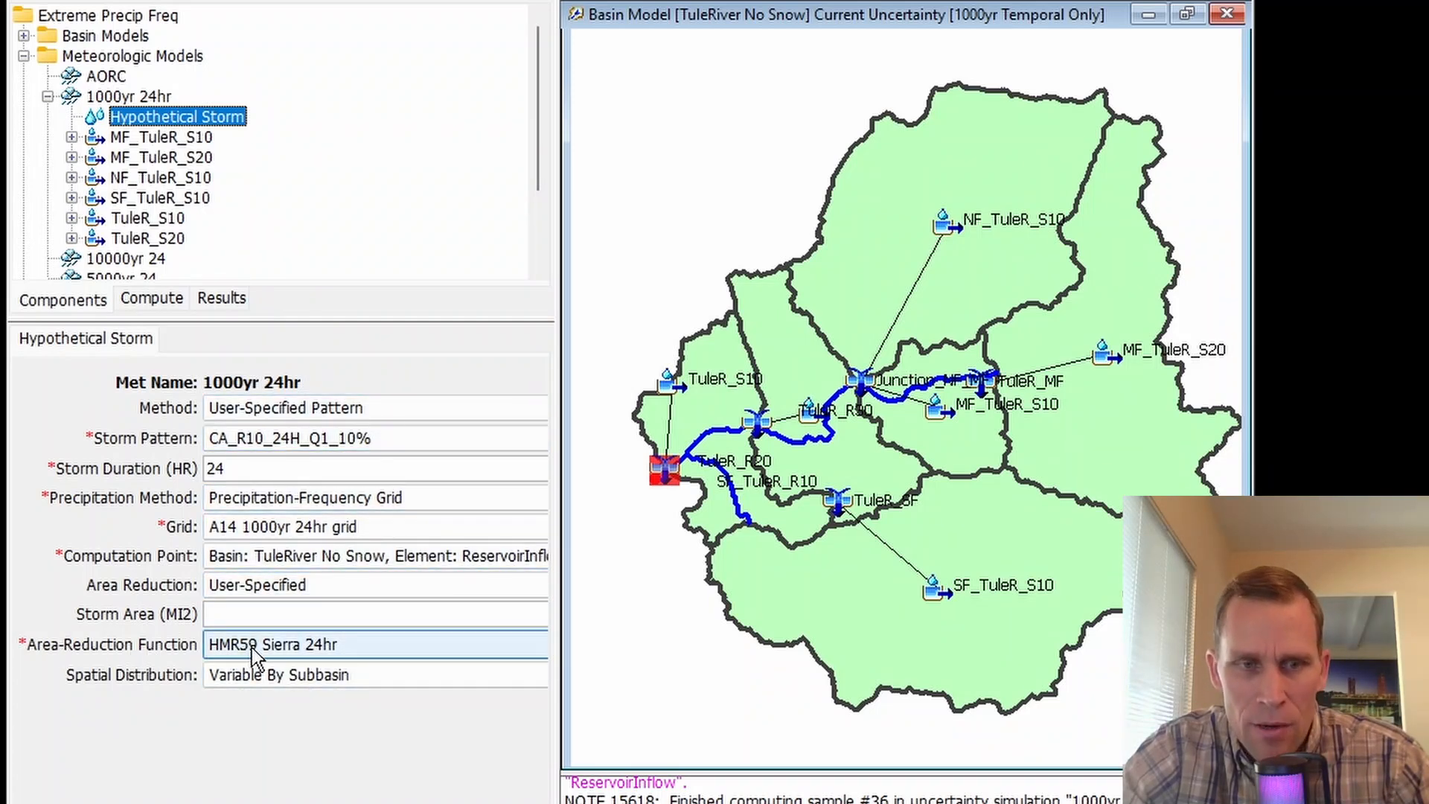
left_click(367, 645)
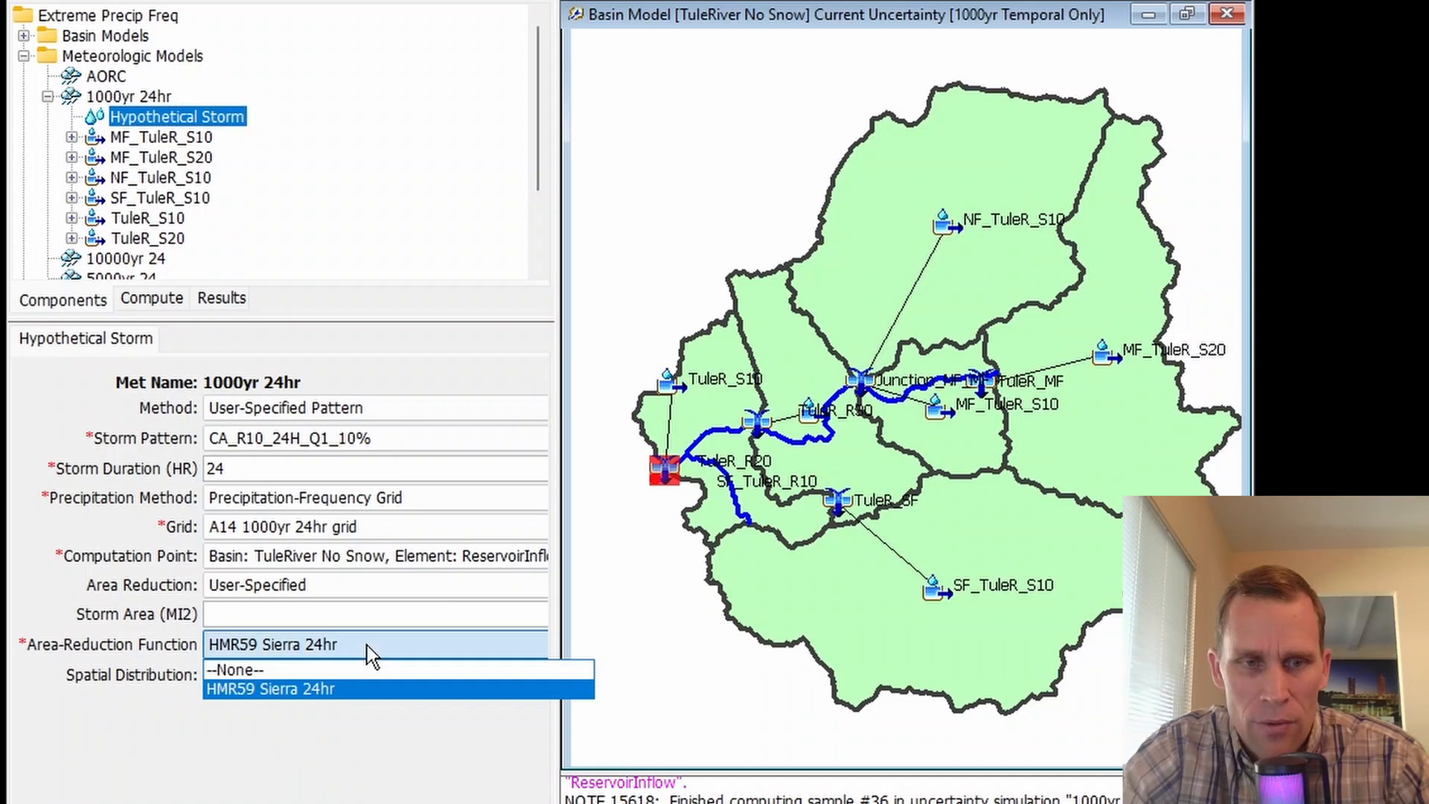
left_click(351, 689)
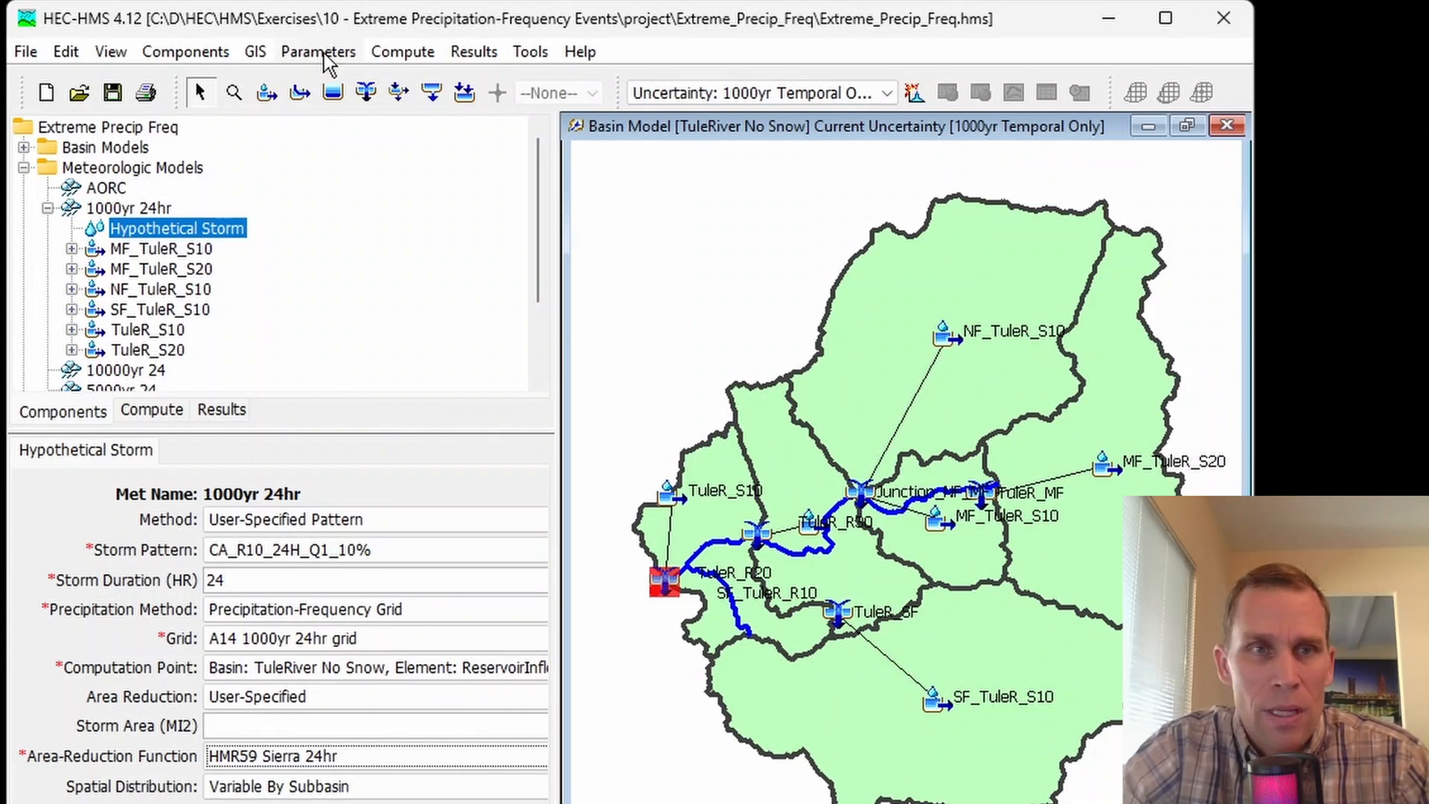
Create a new area-reduction function named HMR59 CV 24hr in the Paired Data Manager
left_click(188, 53)
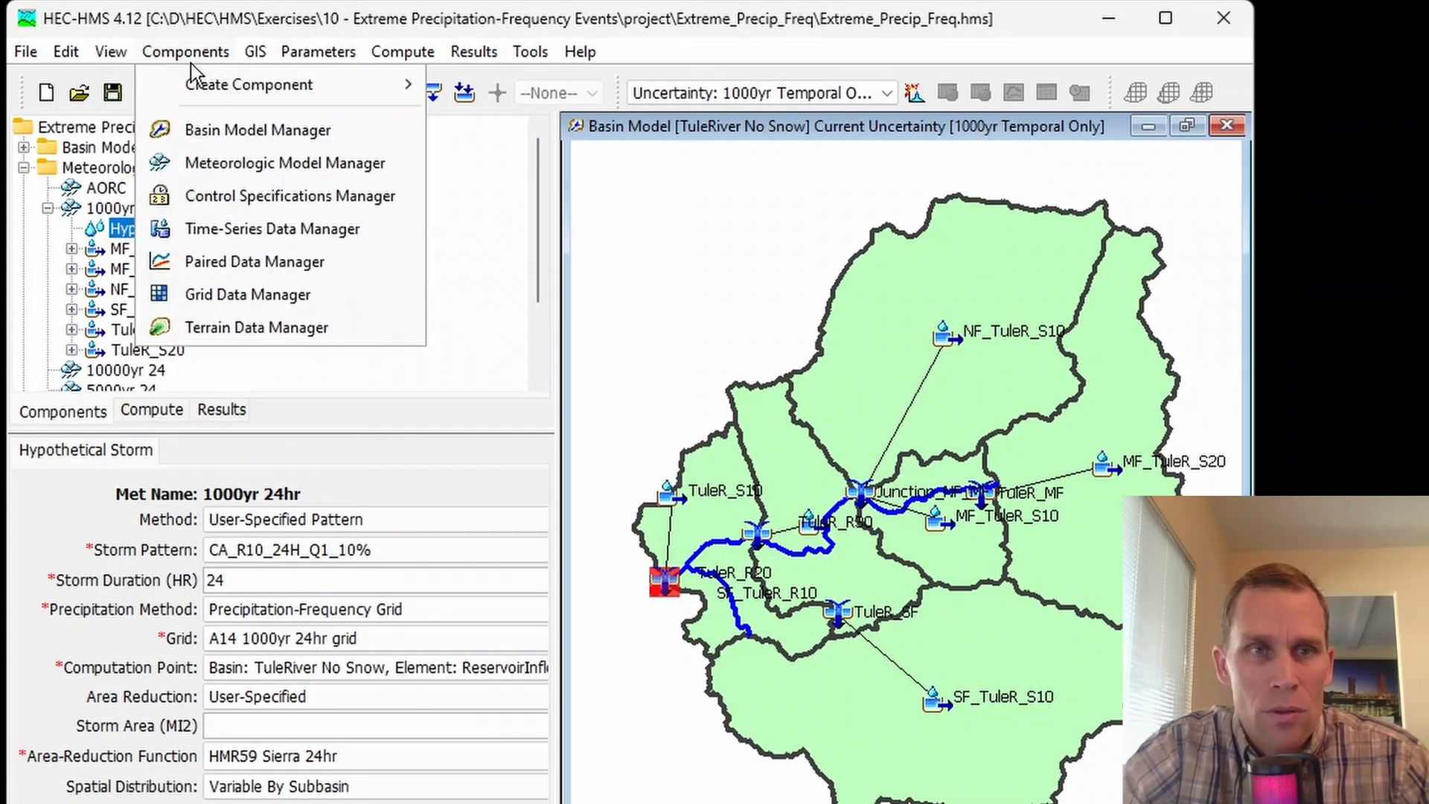
left_click(247, 262)
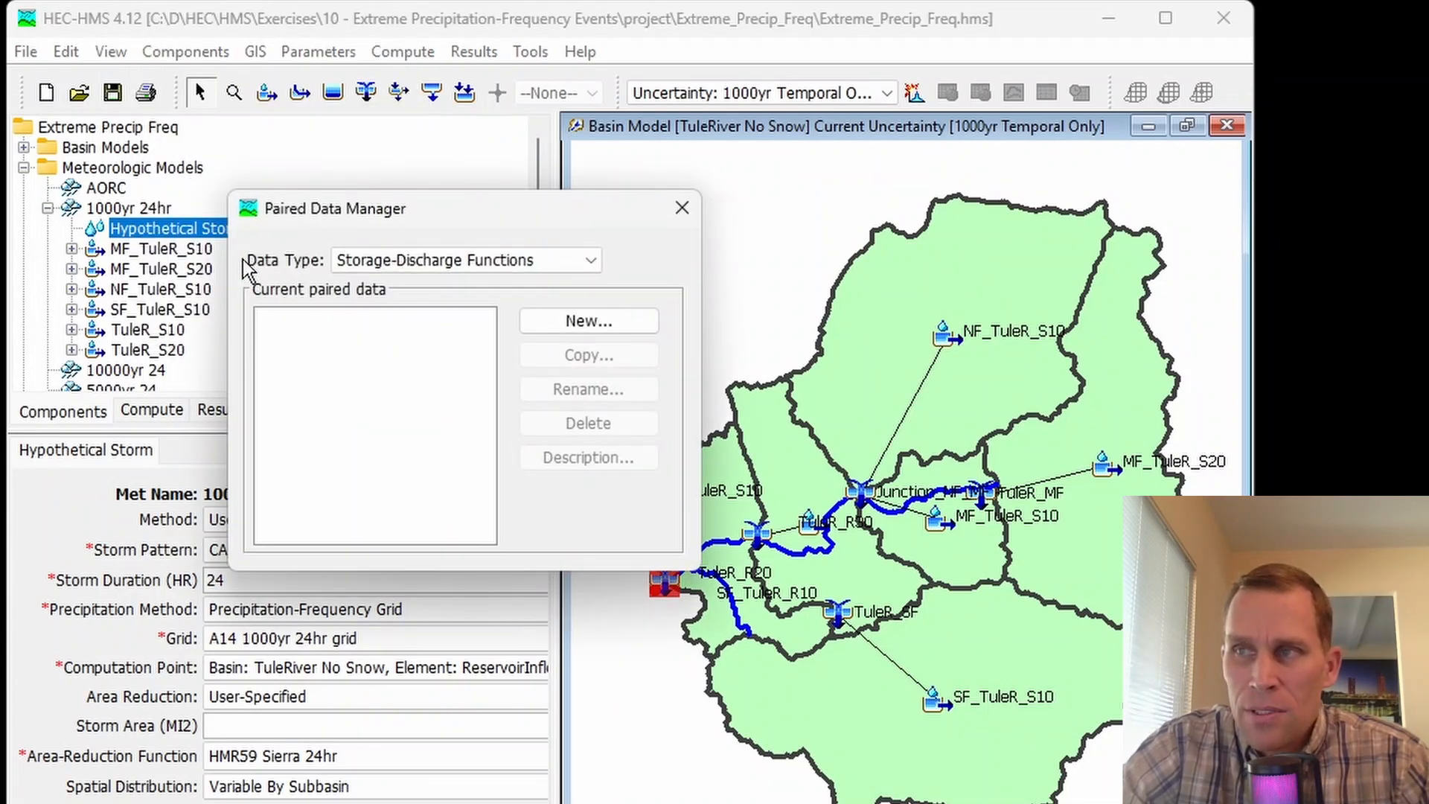
left_click(387, 260)
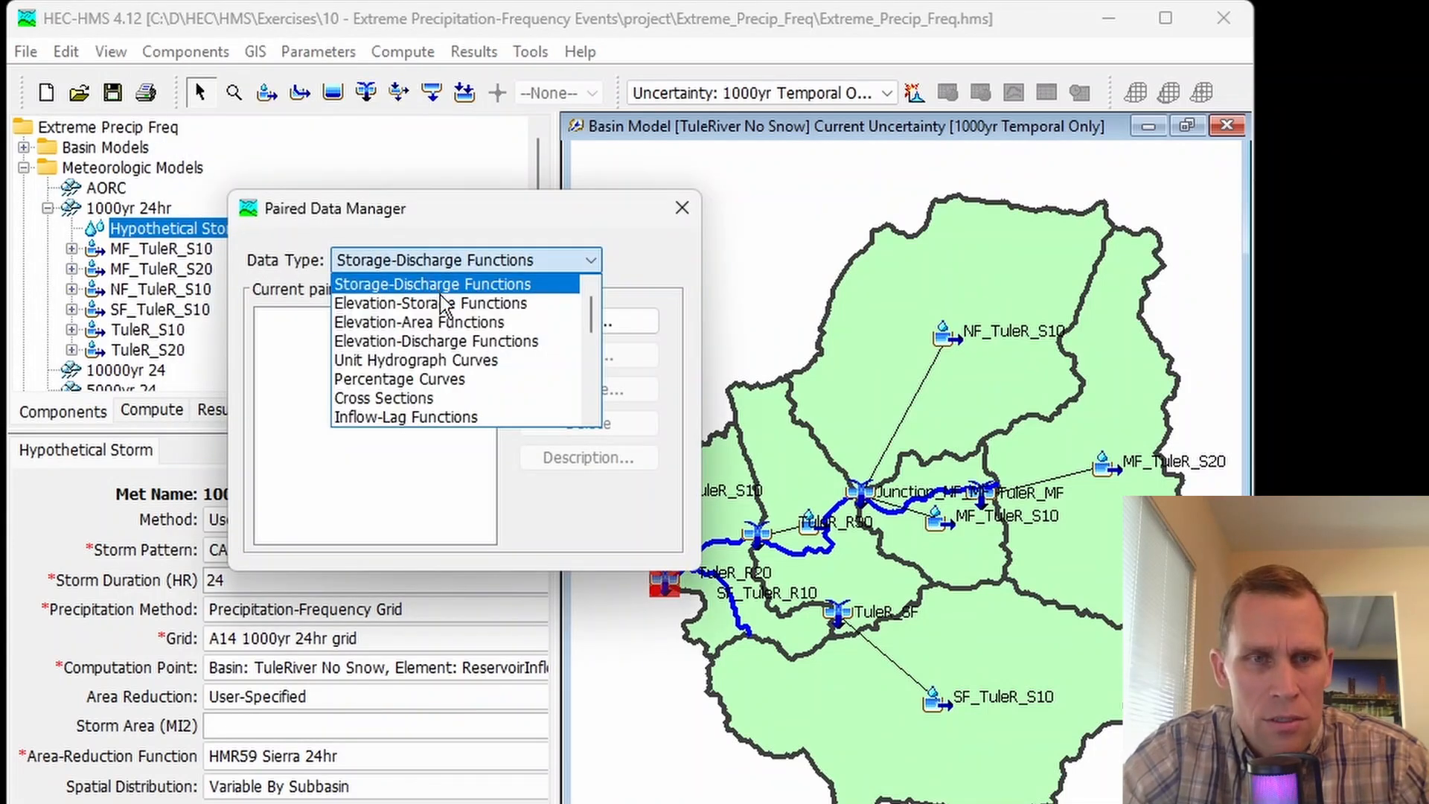
scroll(469, 362, "down", 1)
scroll(468, 356, "down", 3)
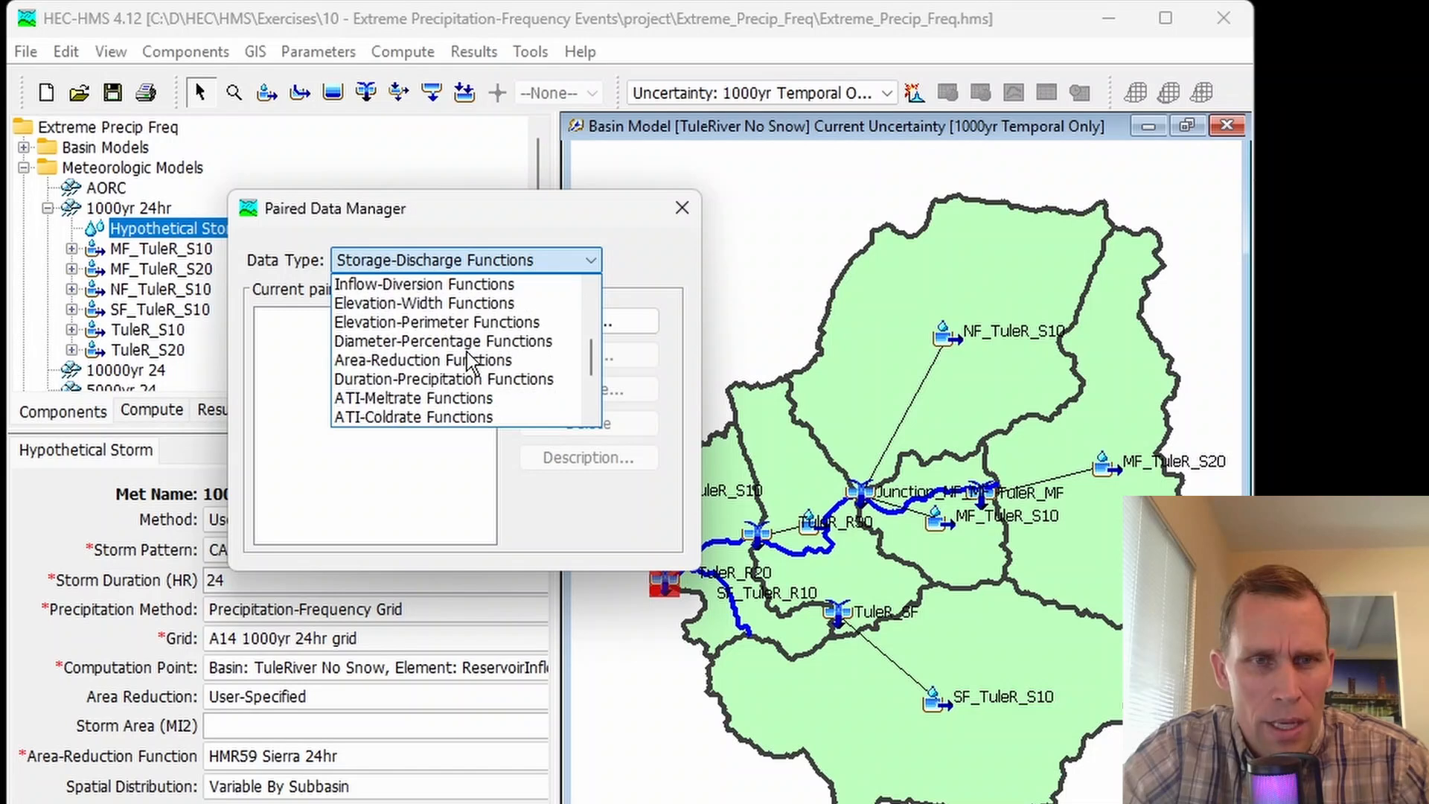
left_click(426, 304)
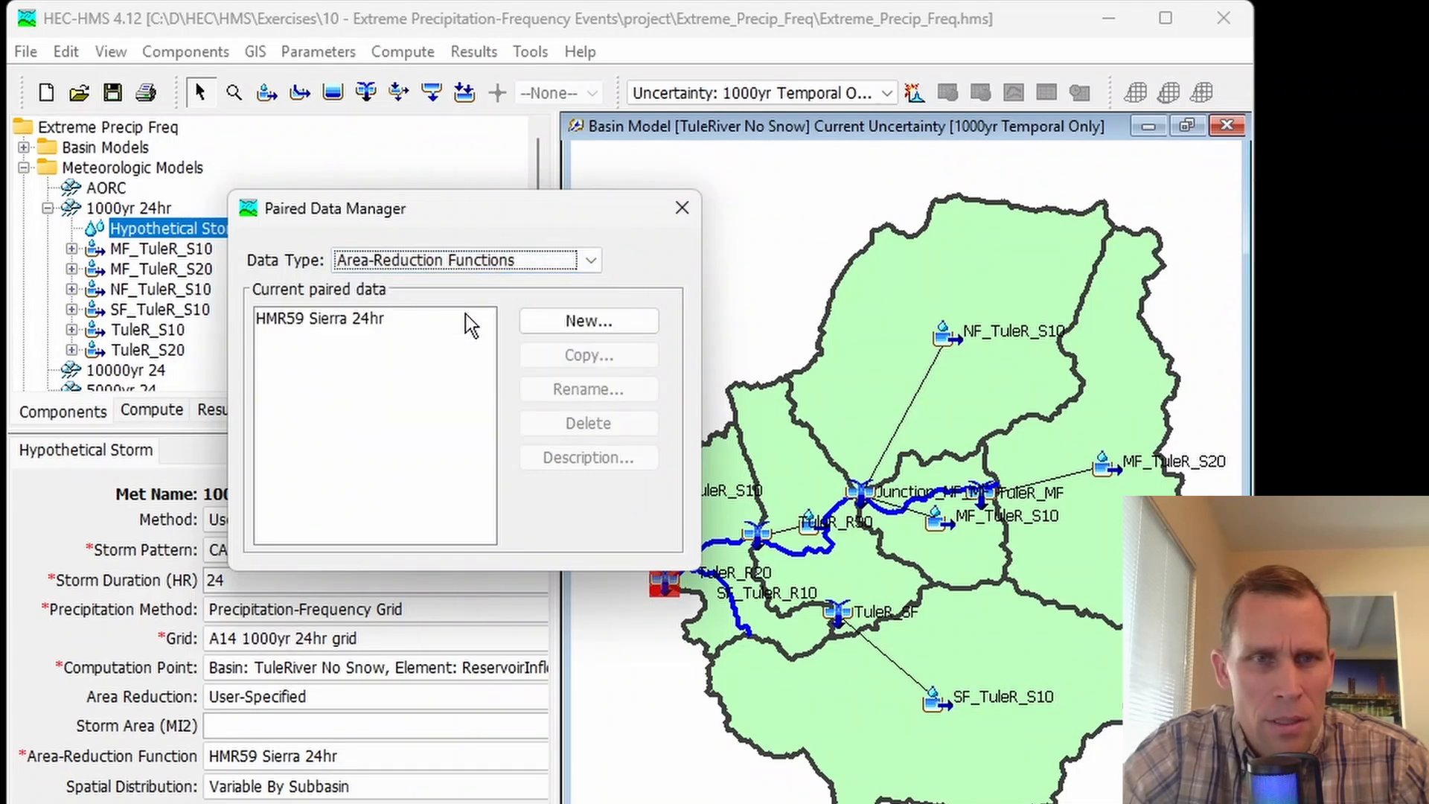
left_click(348, 320)
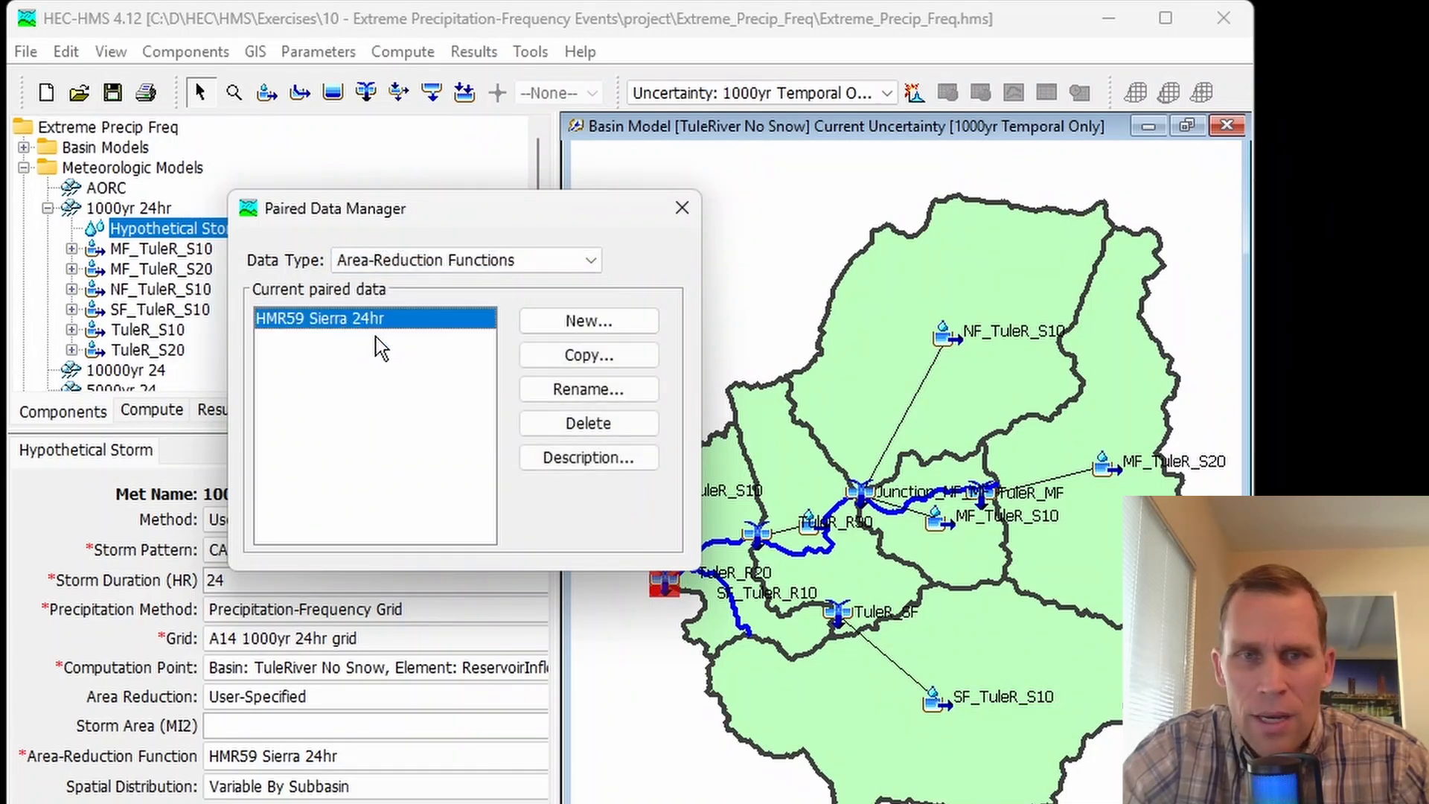
left_click(560, 323)
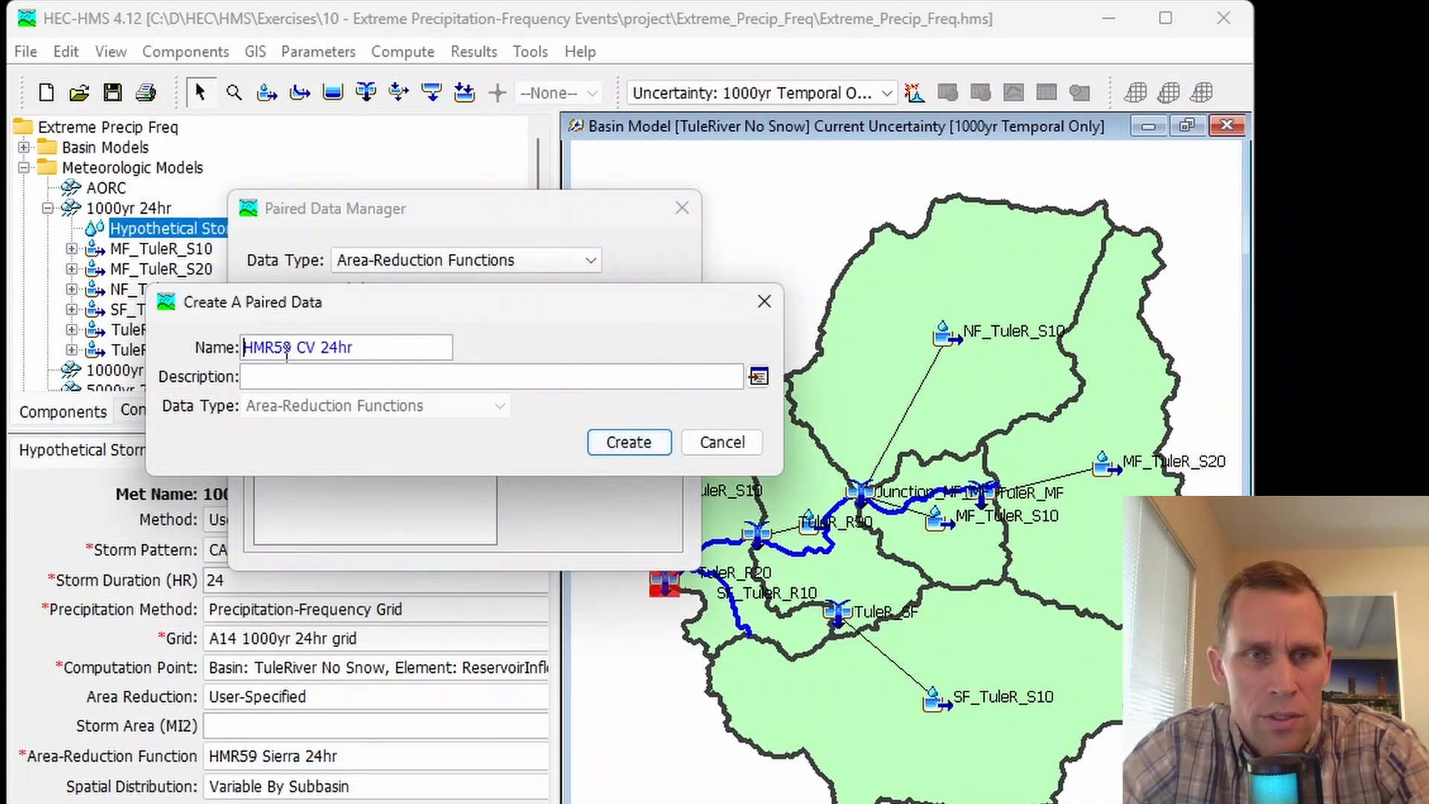
left_click(629, 442)
Create a second area-reduction function named Storm 1007 24hr and close the Paired Data Manager
left_click(560, 323)
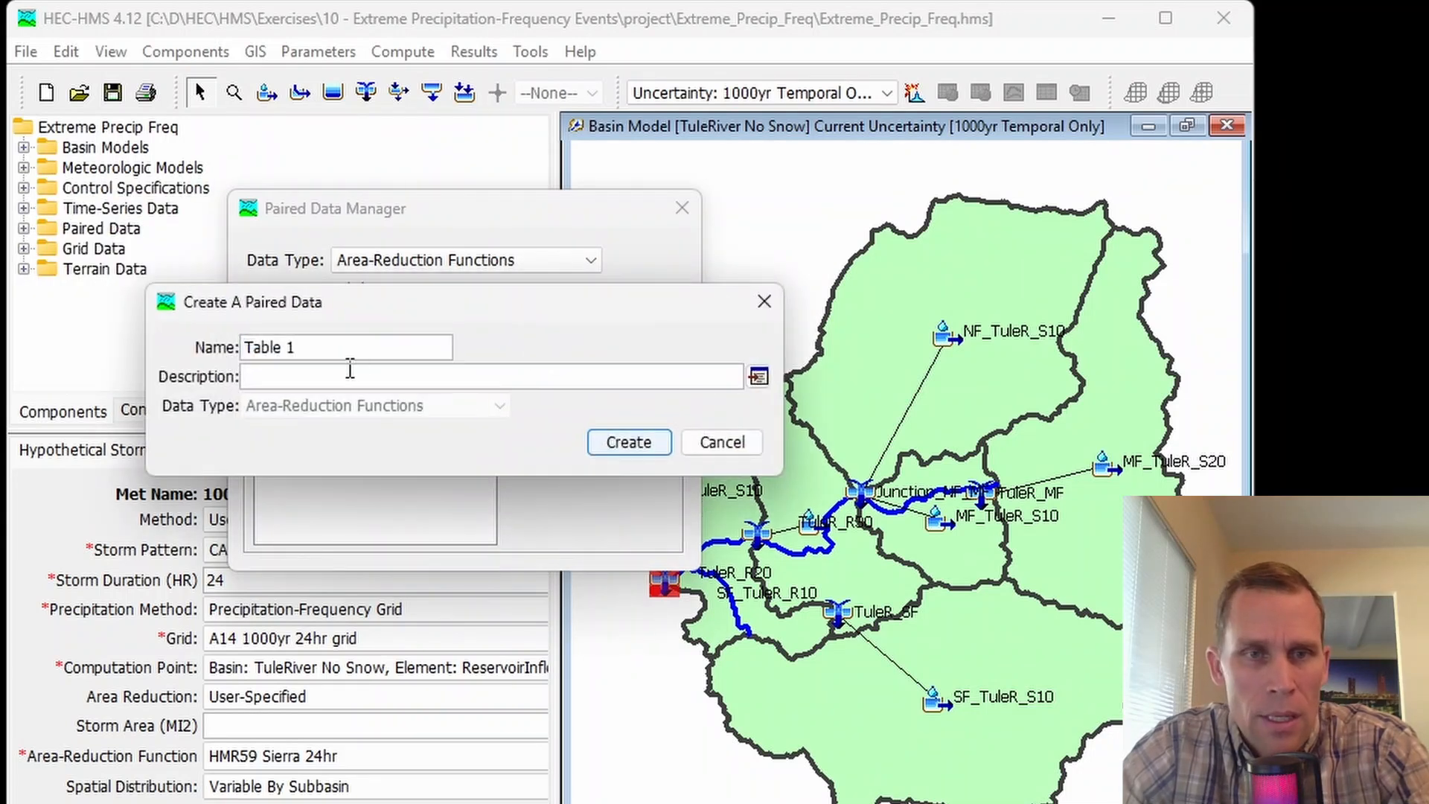
left_click_drag(312, 355, 81, 350)
type("Storm 1007 24hr")
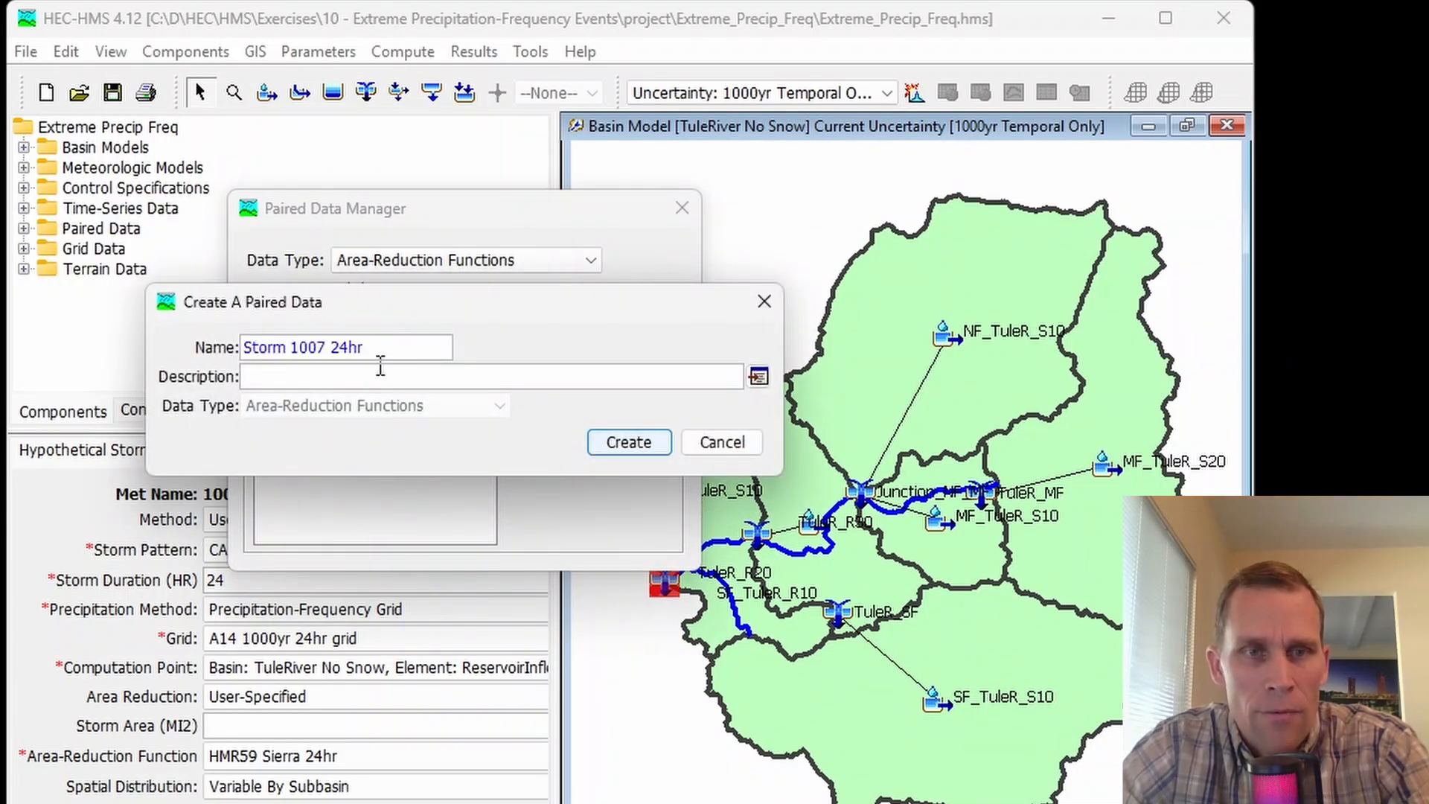
left_click_drag(357, 348, 153, 352)
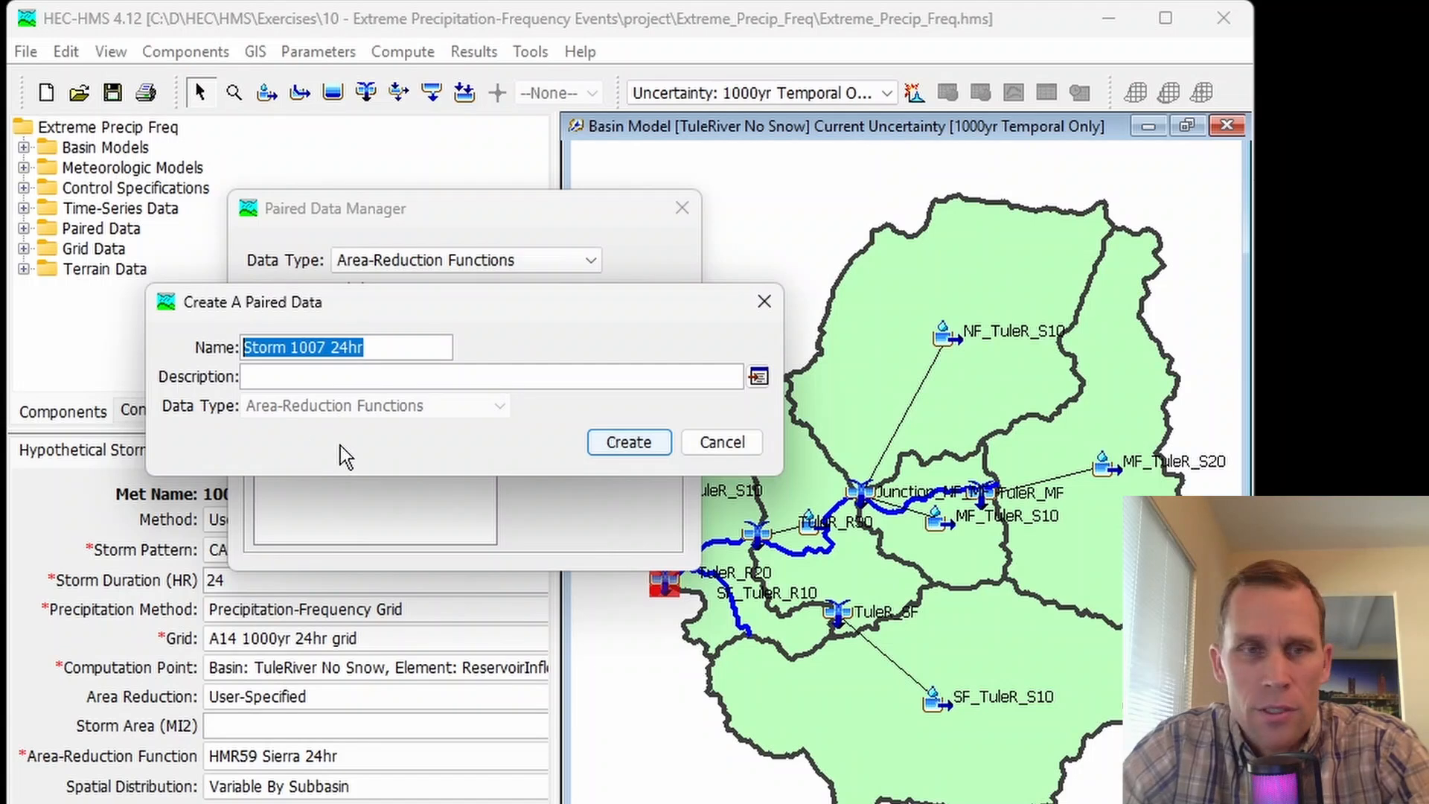
left_click(627, 444)
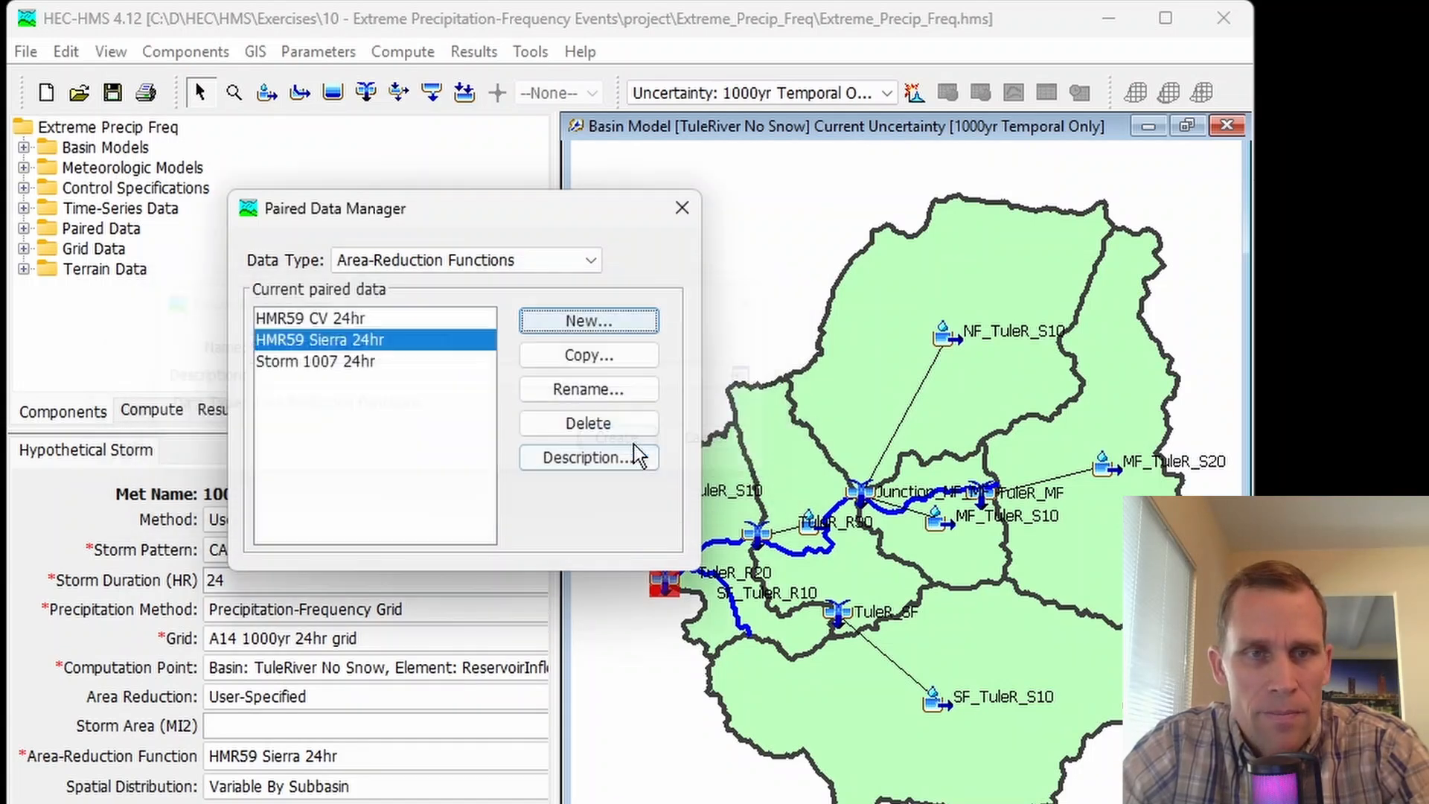
left_click(682, 209)
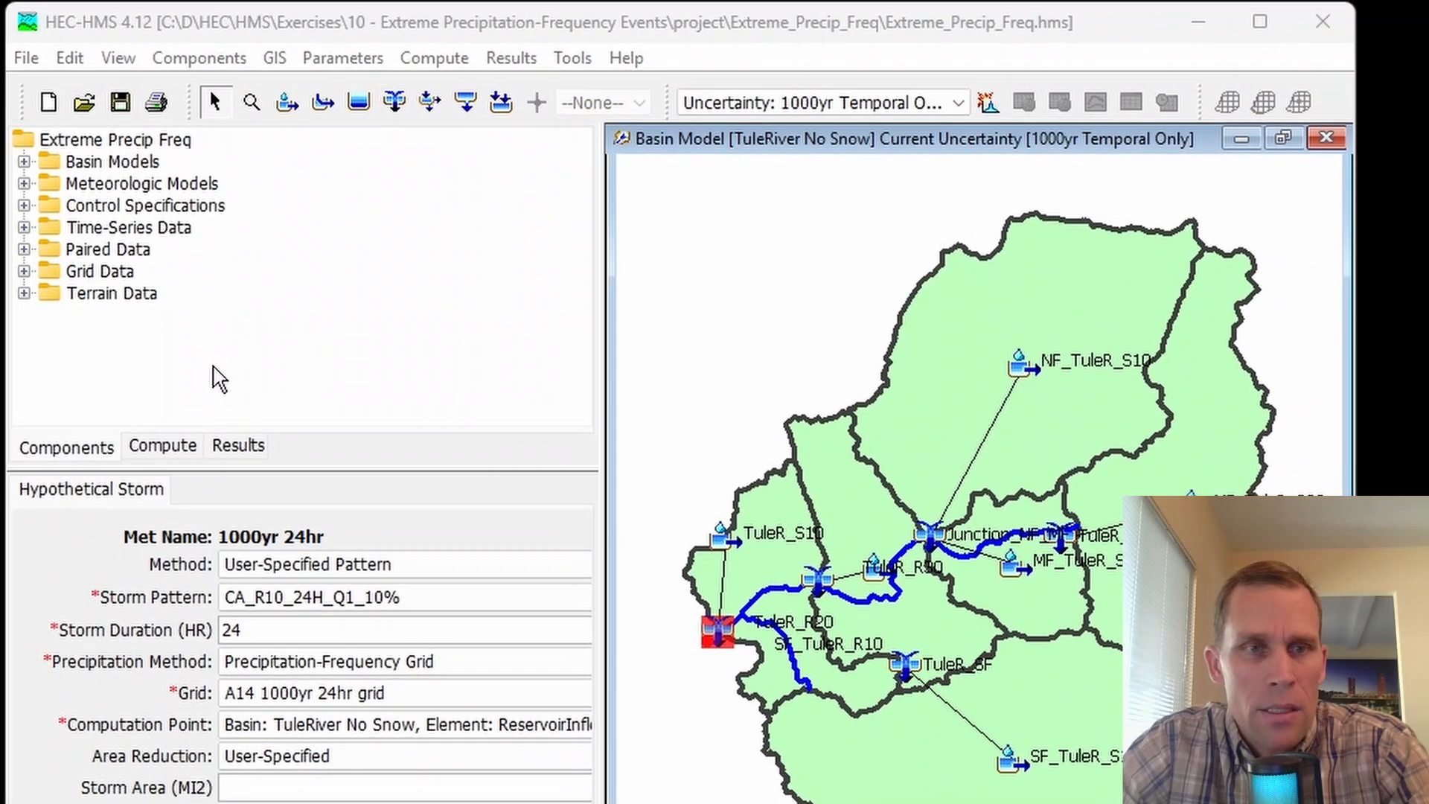
Fill the HMR59 CV 24hr area-reduction table with 10/1, 50/0.915, 100/0.865, 200/0.81, 500/0.72, 1000/0.645, 2000/0.555, 5000/0.42, 10000/0.3, and save the project
left_click(24, 250)
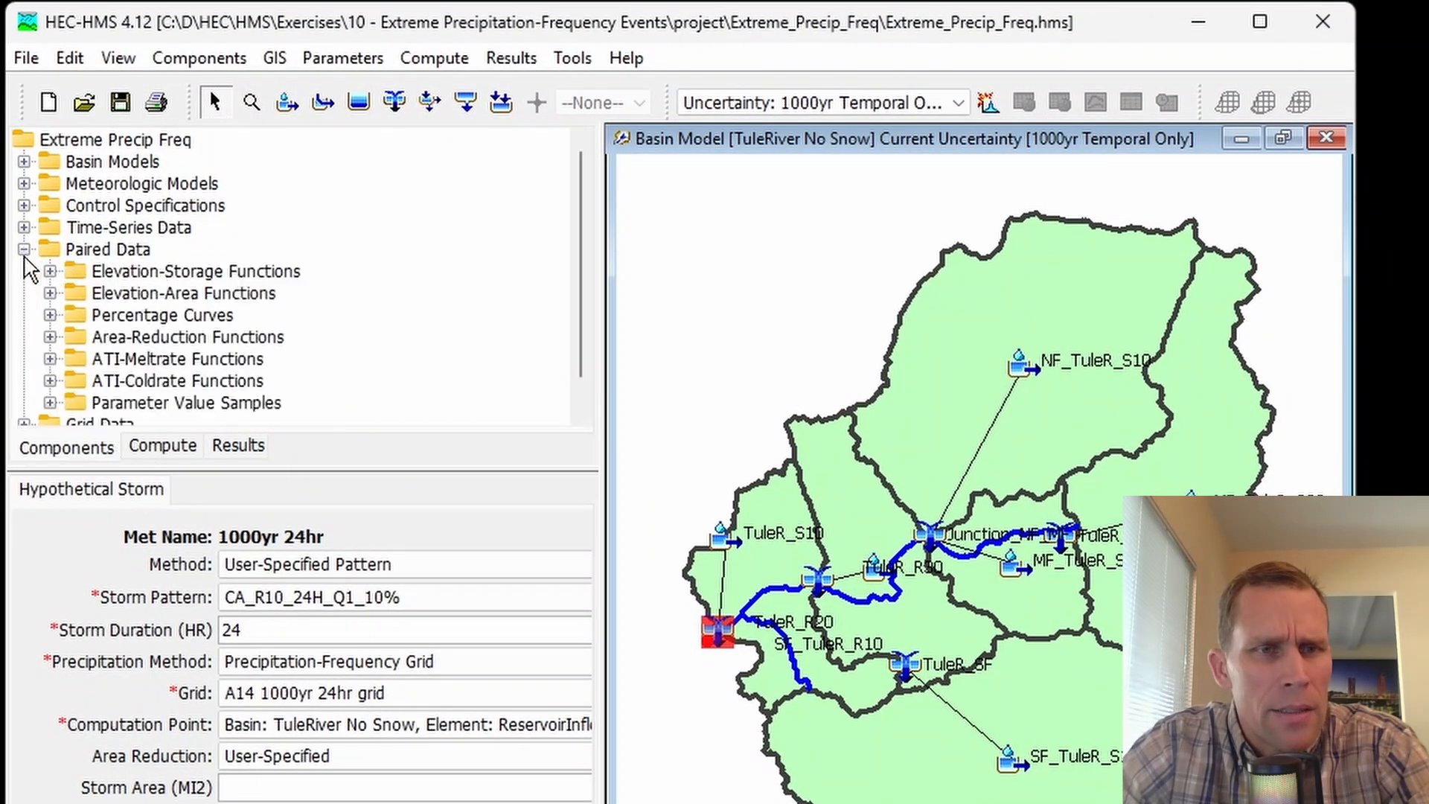
scroll(86, 327, "down", 1)
left_click(113, 308)
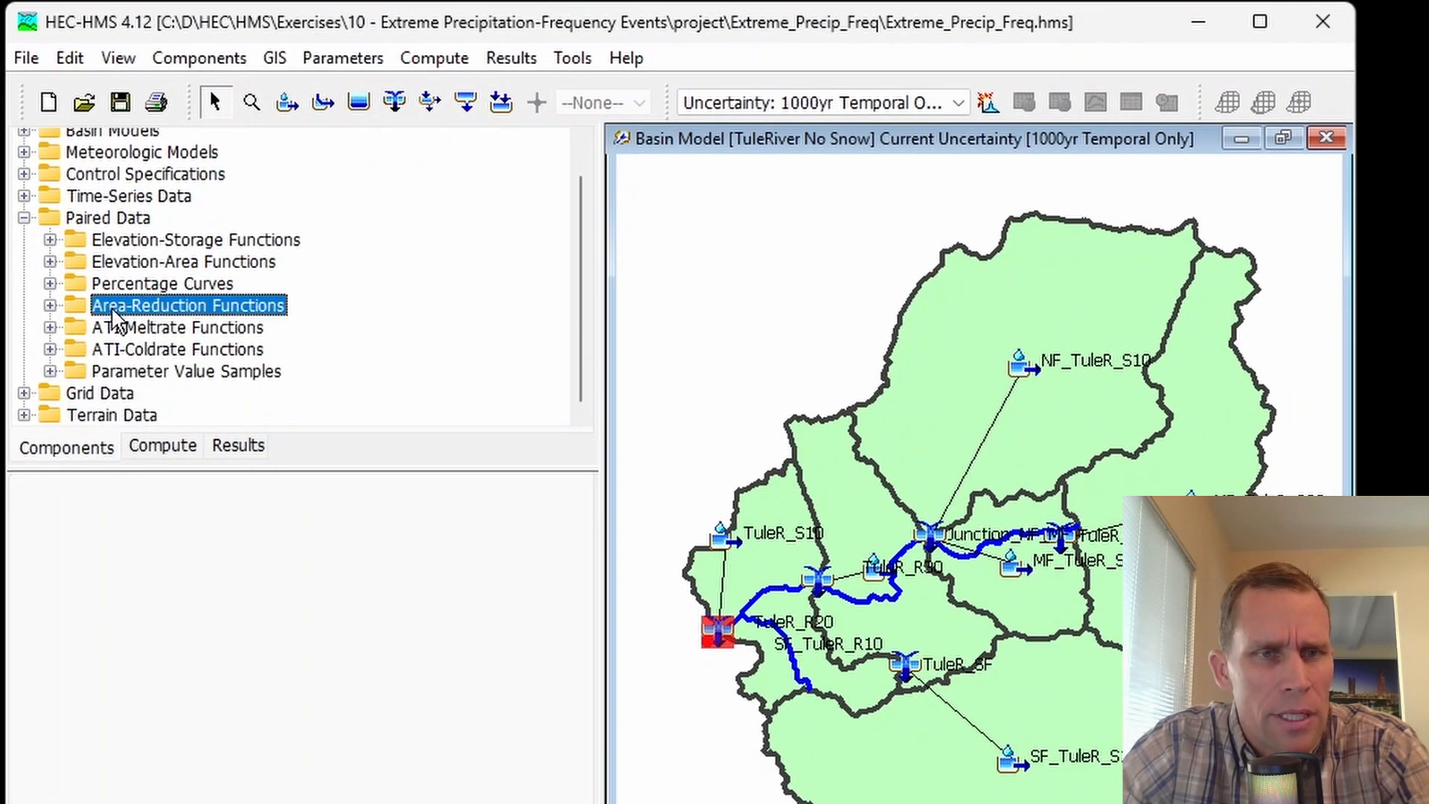
left_click(50, 307)
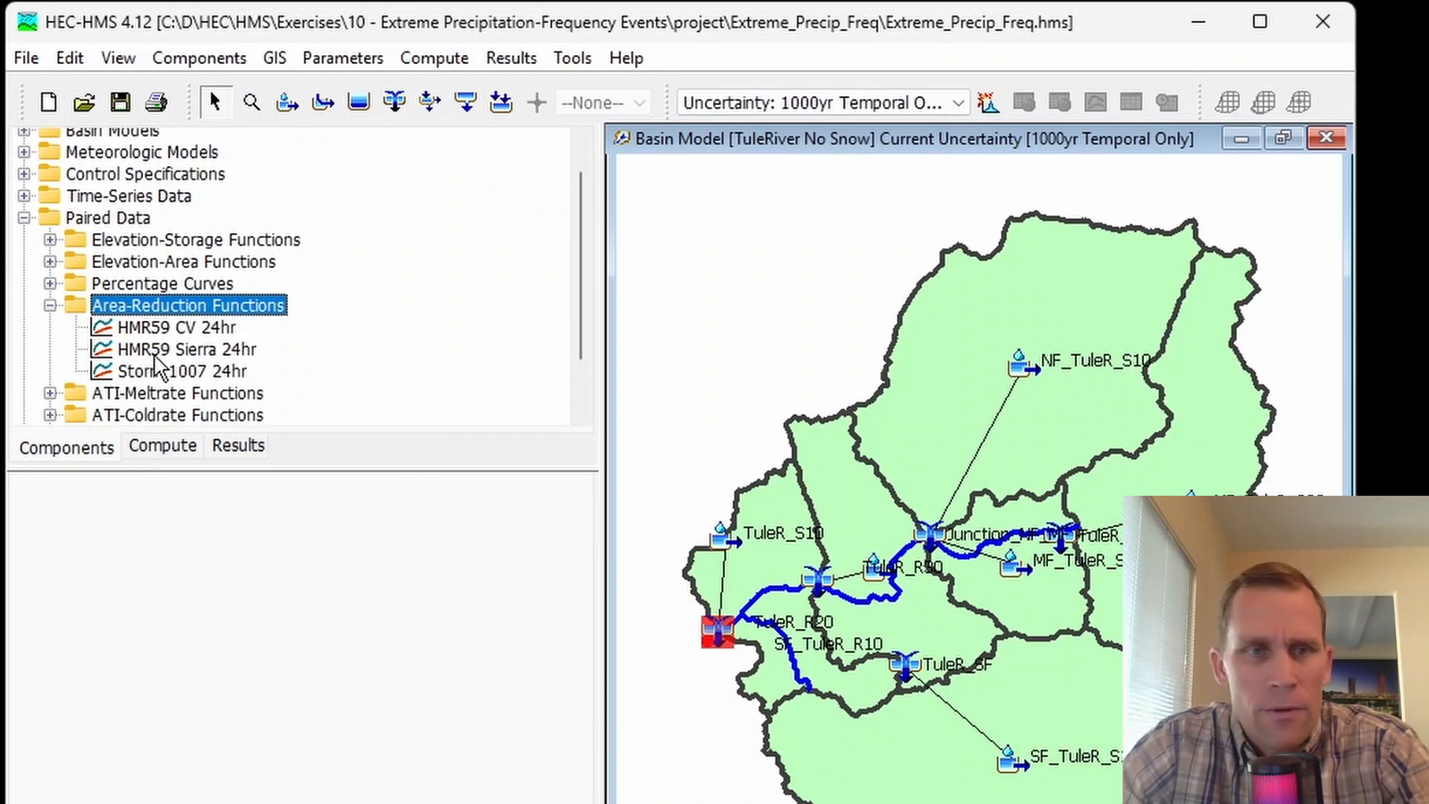
left_click(186, 329)
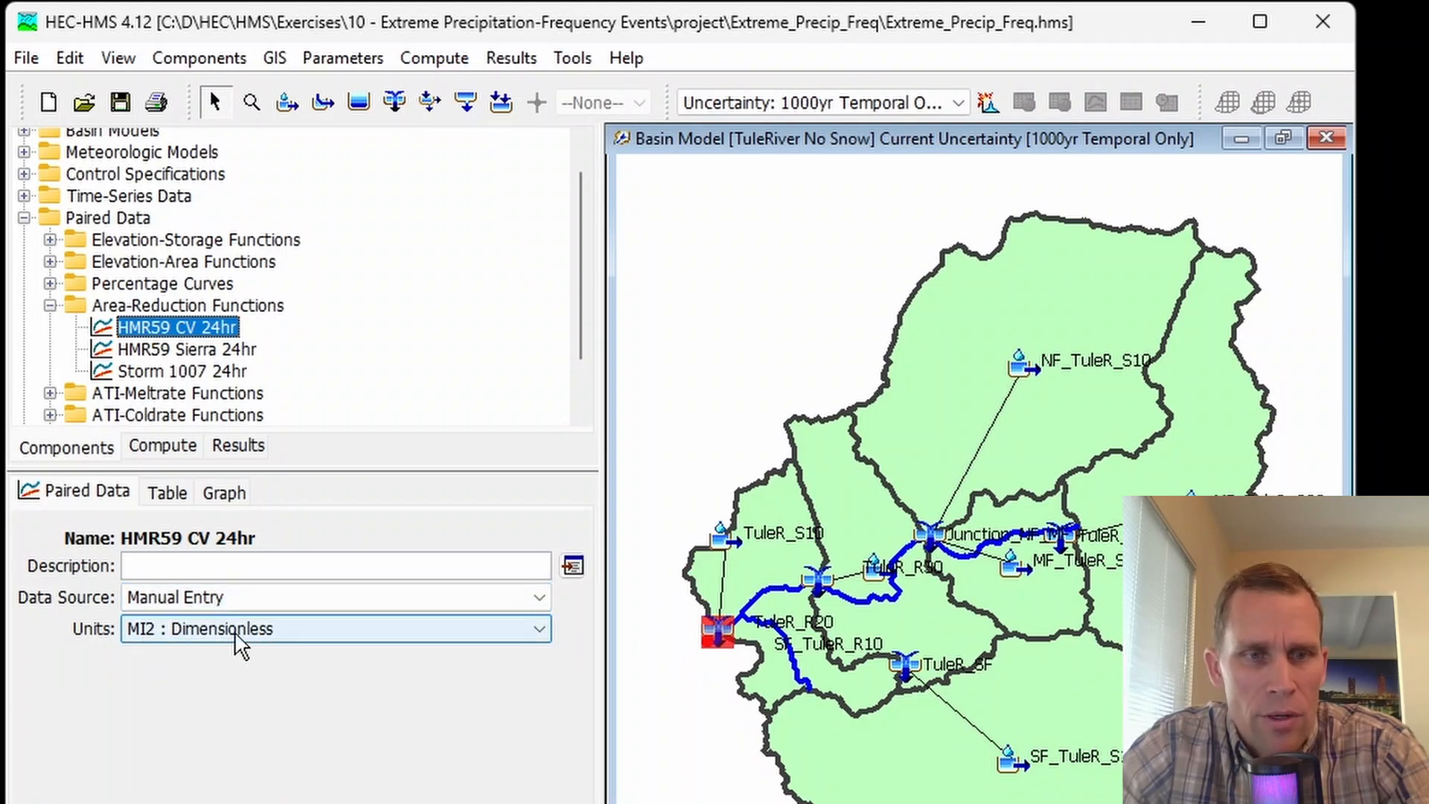
left_click(168, 495)
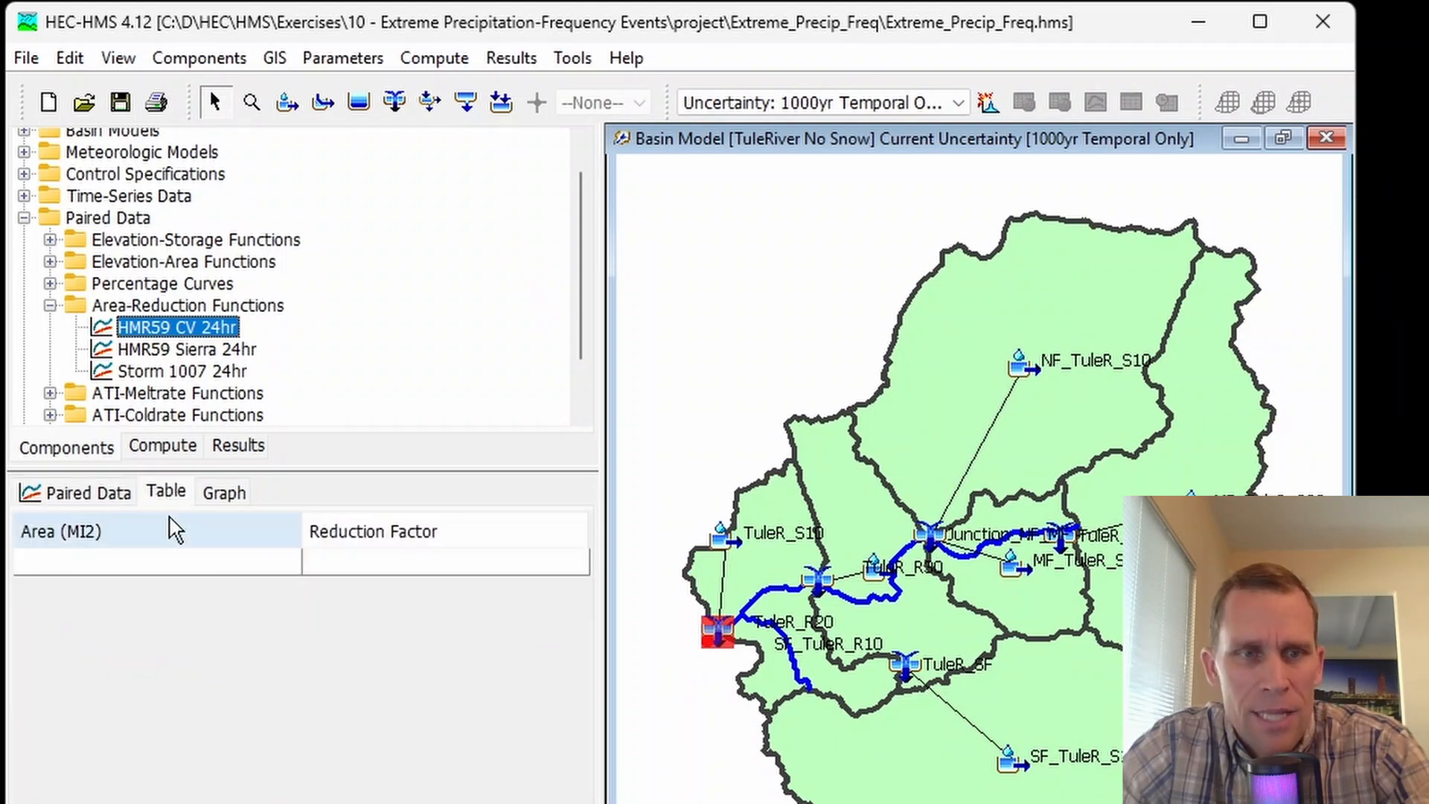
left_click(173, 563)
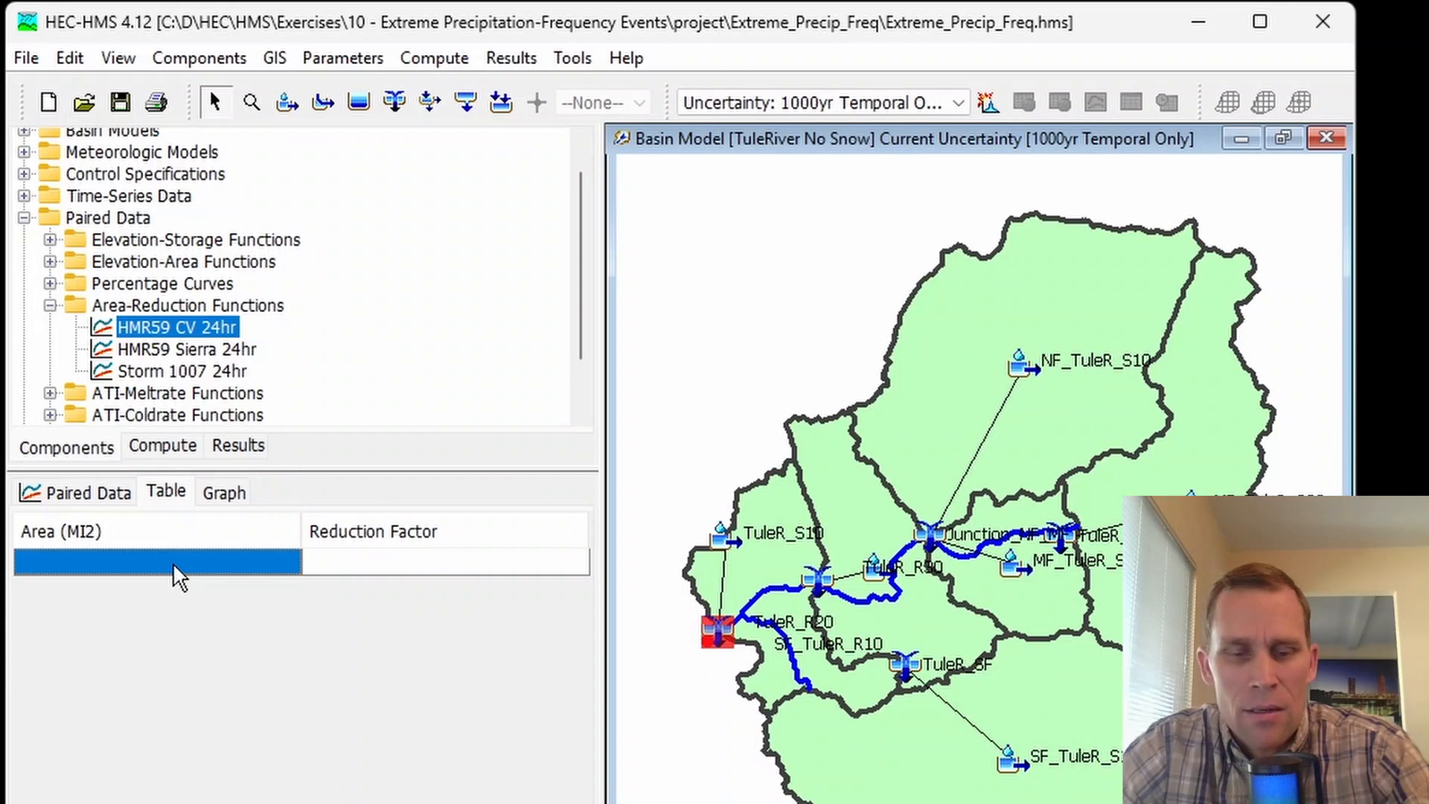
type("10\t1 50\t0.915 100\t0.865 200\t0.81 500\t0.72 1000\t0.645 2000\t0.555 5000\t0.42 10000\t0.3")
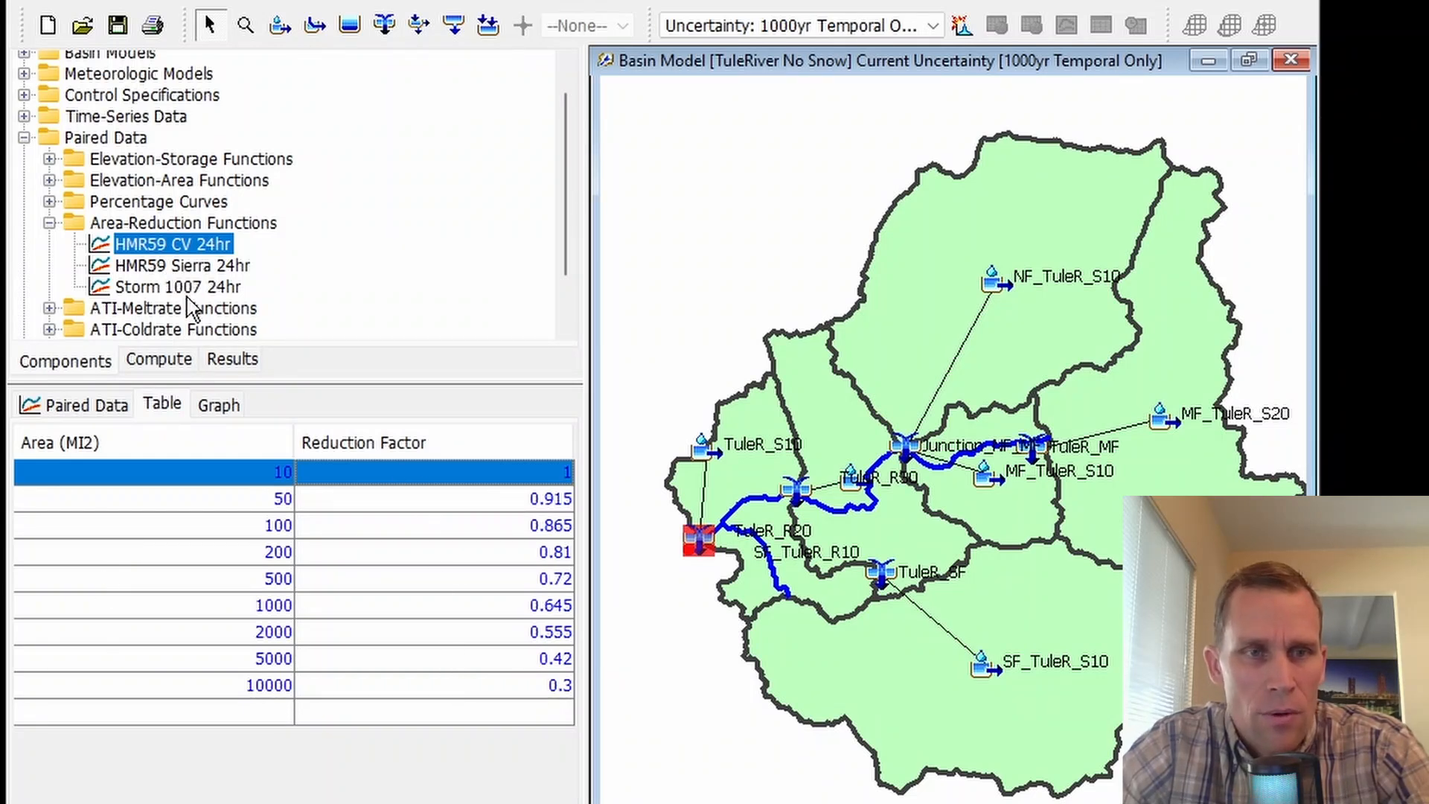
left_click(121, 28)
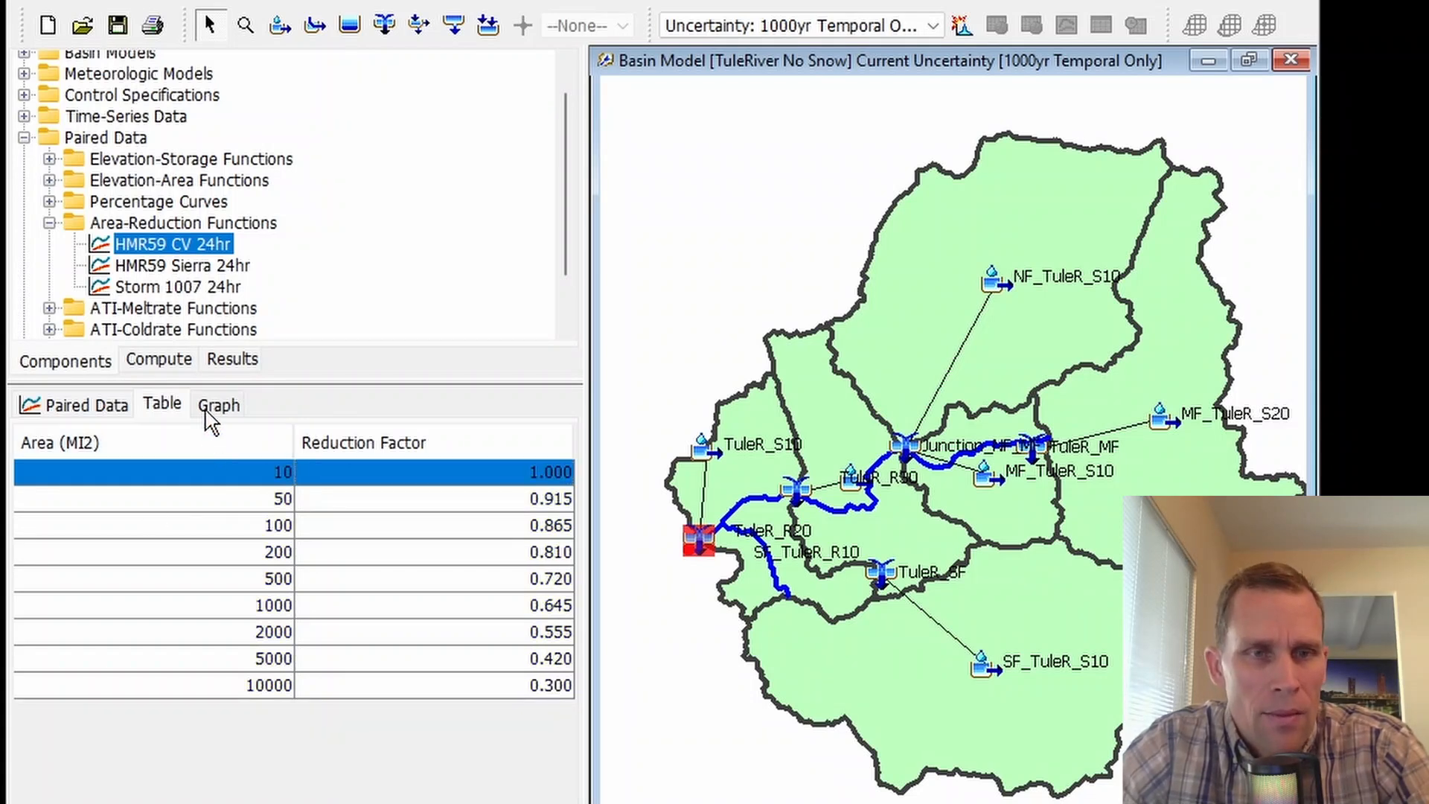
Fill the Storm 1007 24hr area-reduction table with 10/1, 50/0.917, 100/0.864, 200/0.839, 500/0.747, 1000/0.64, 2000/0.508, 5000/0.345, 10000/0.256, and save the project
left_click(178, 287)
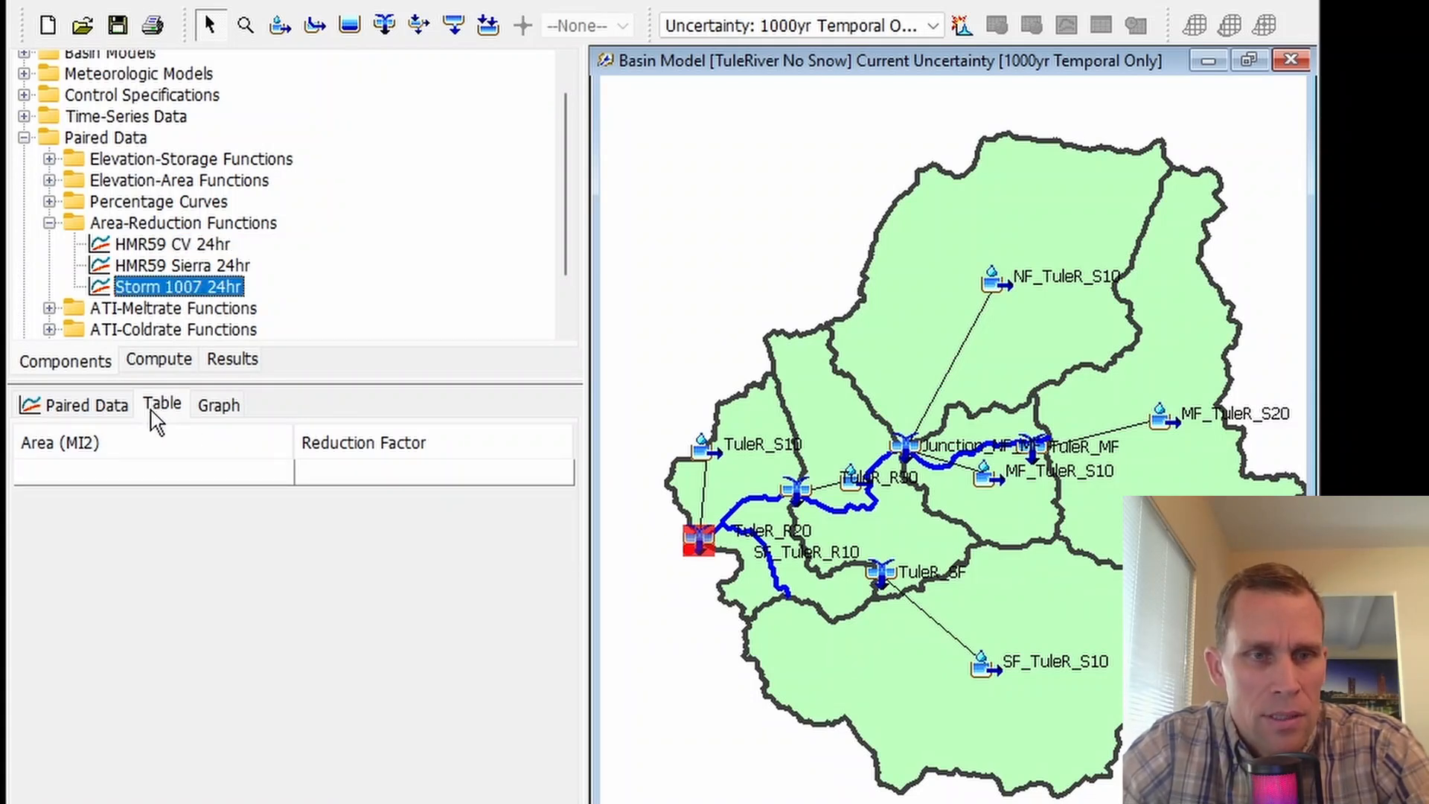
left_click(115, 407)
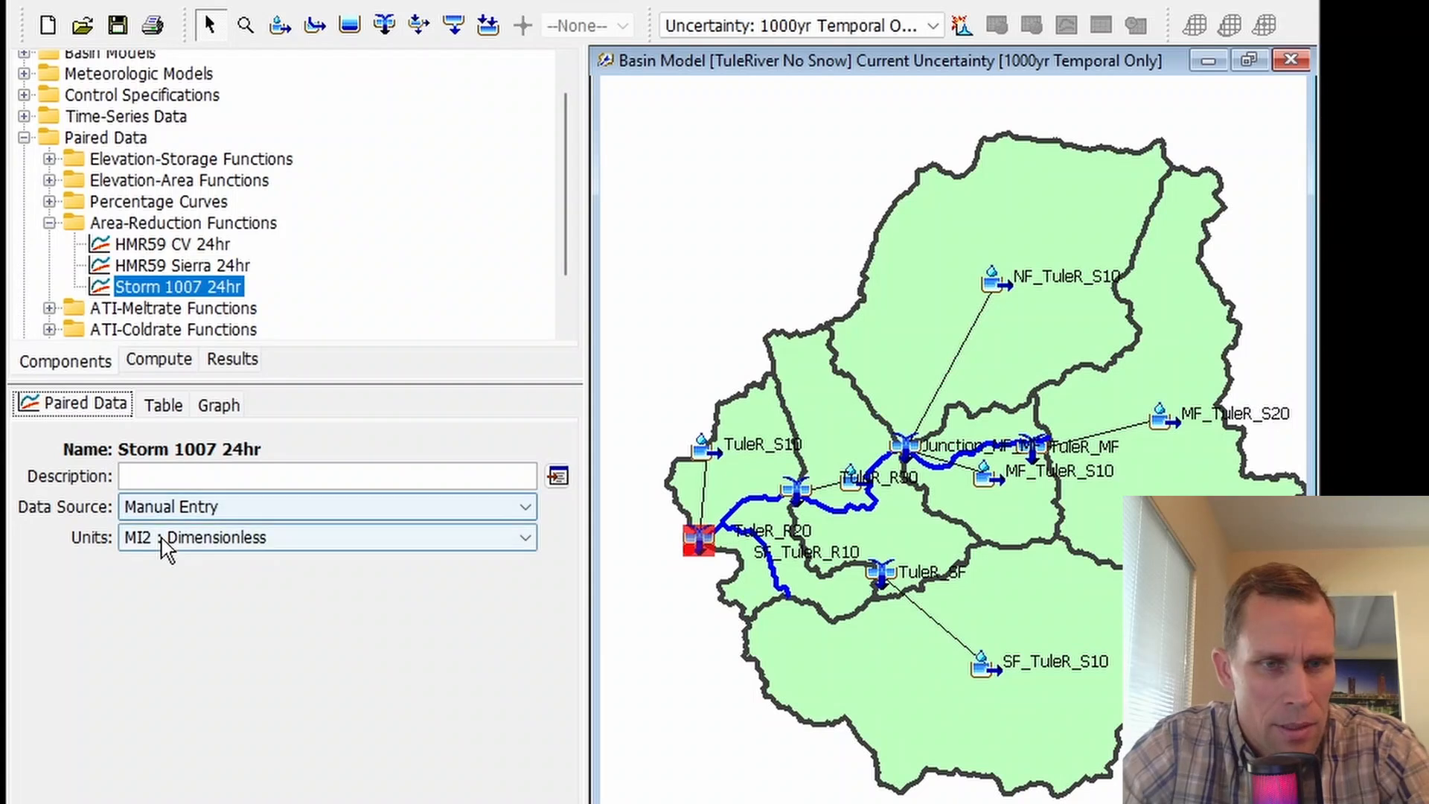
left_click(163, 407)
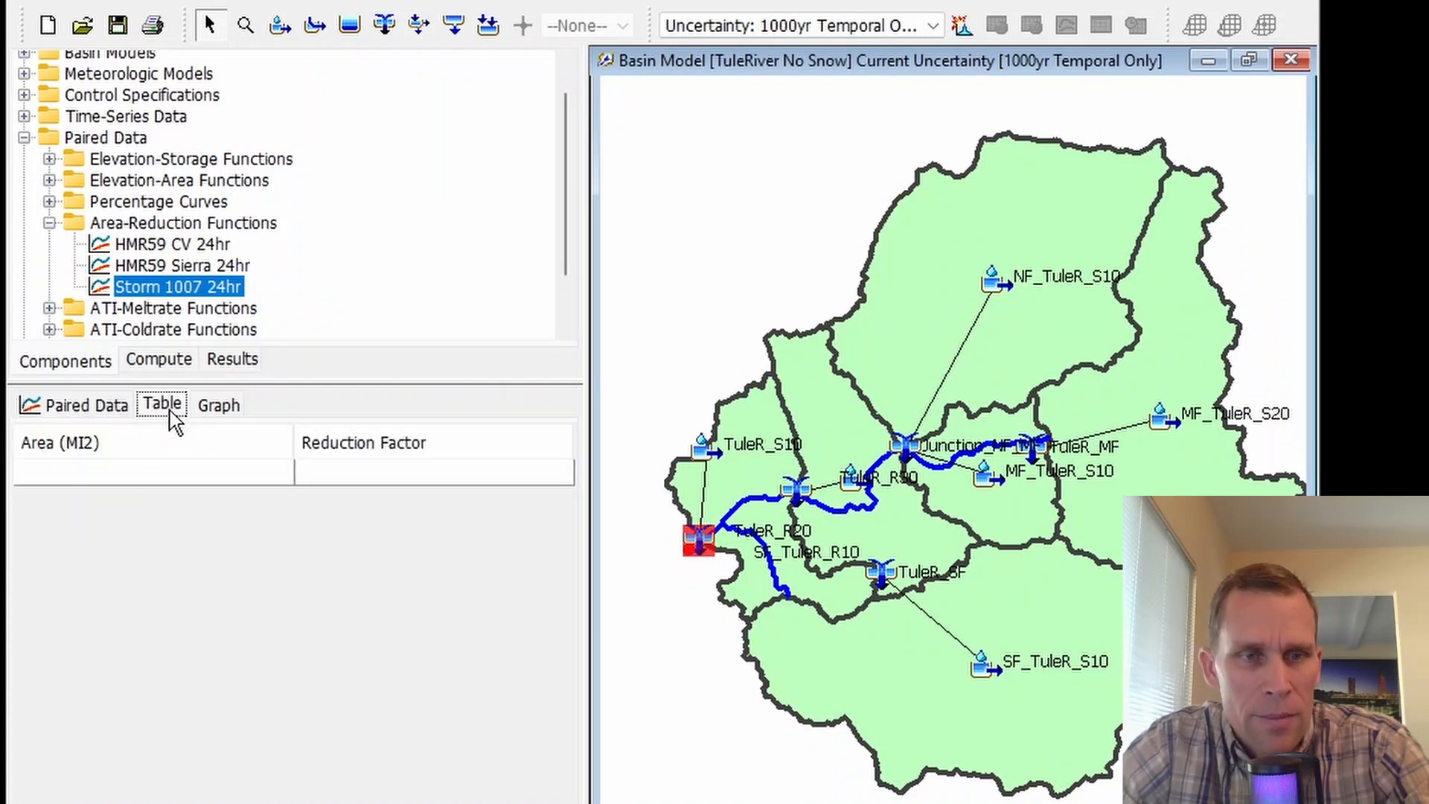
left_click(186, 482)
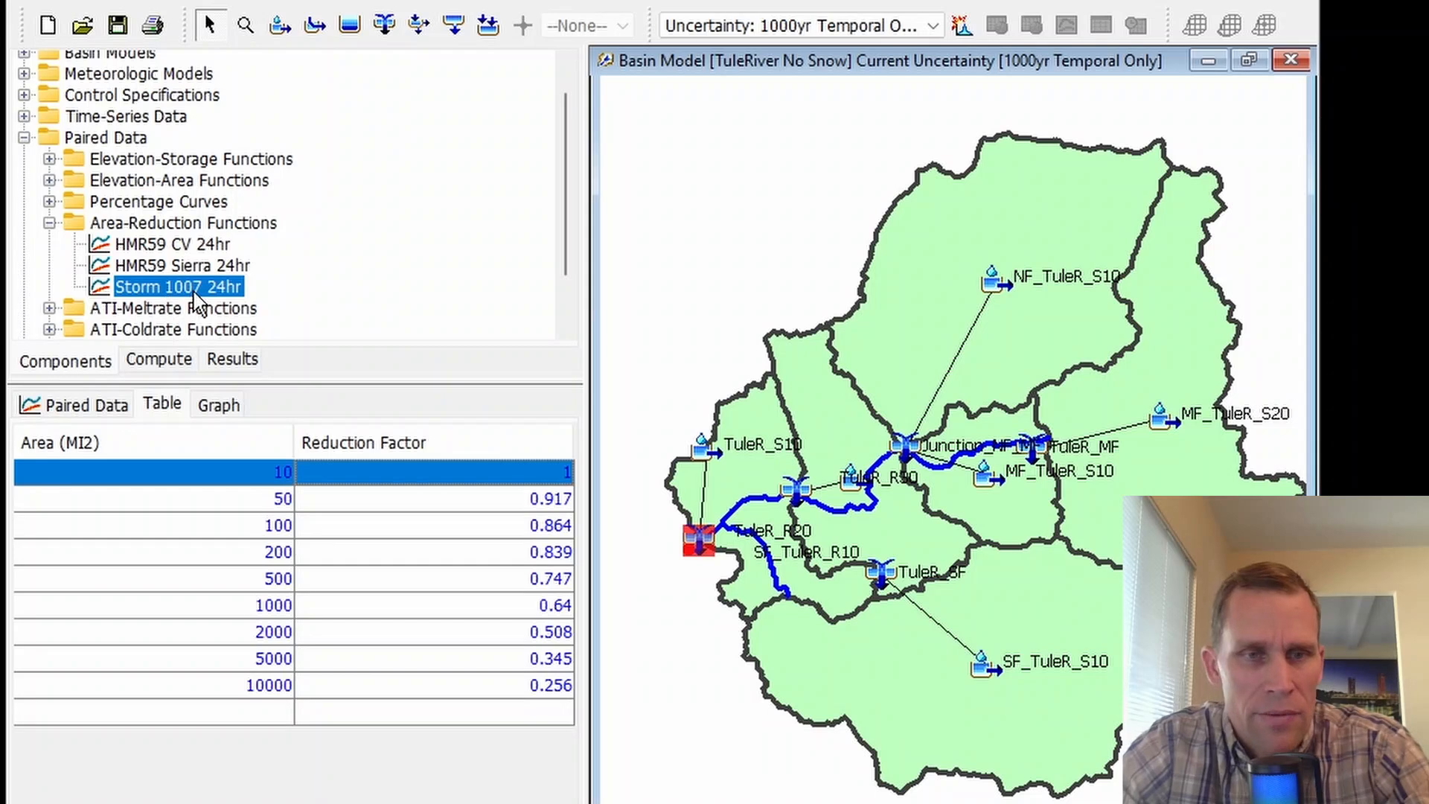
left_click(117, 30)
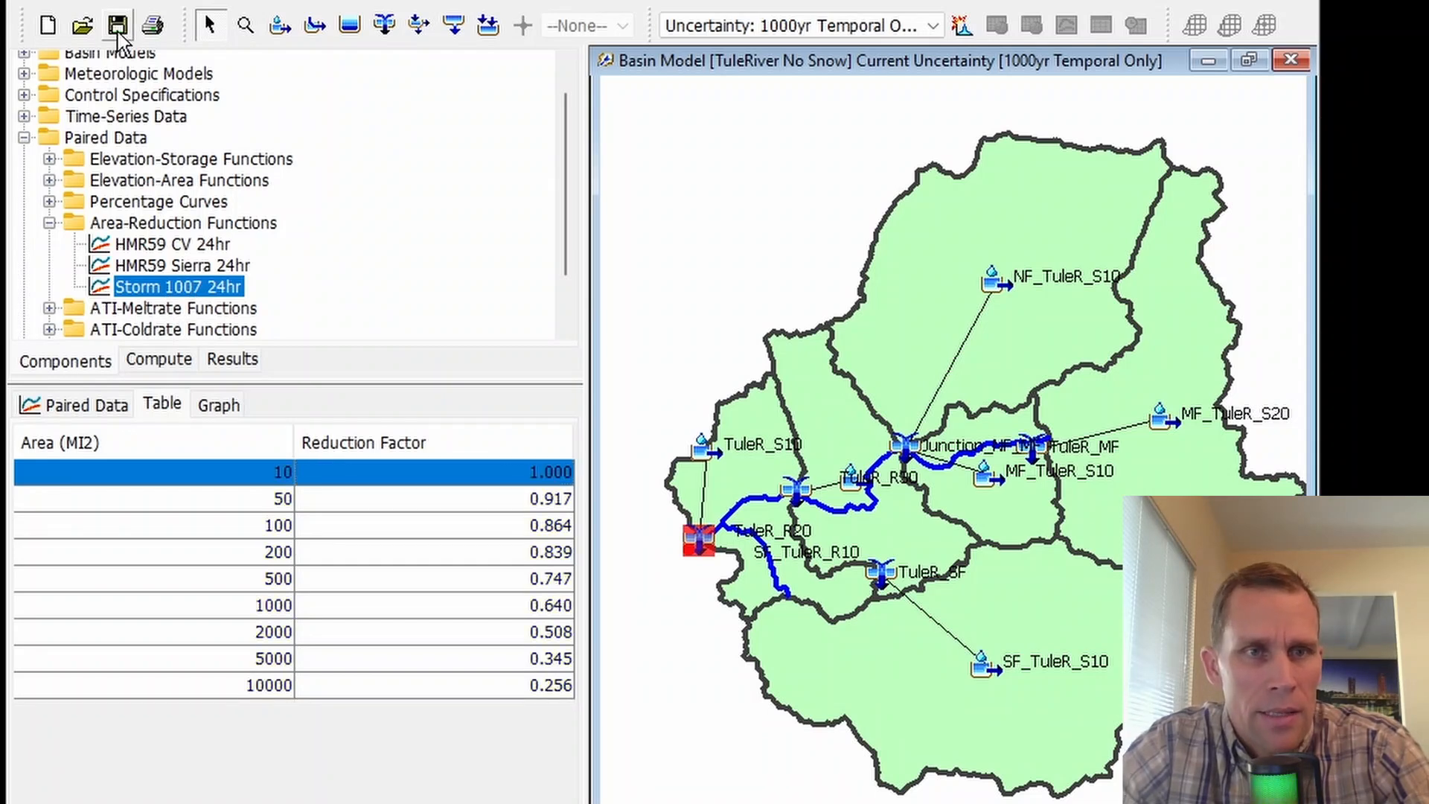
left_click(765, 801)
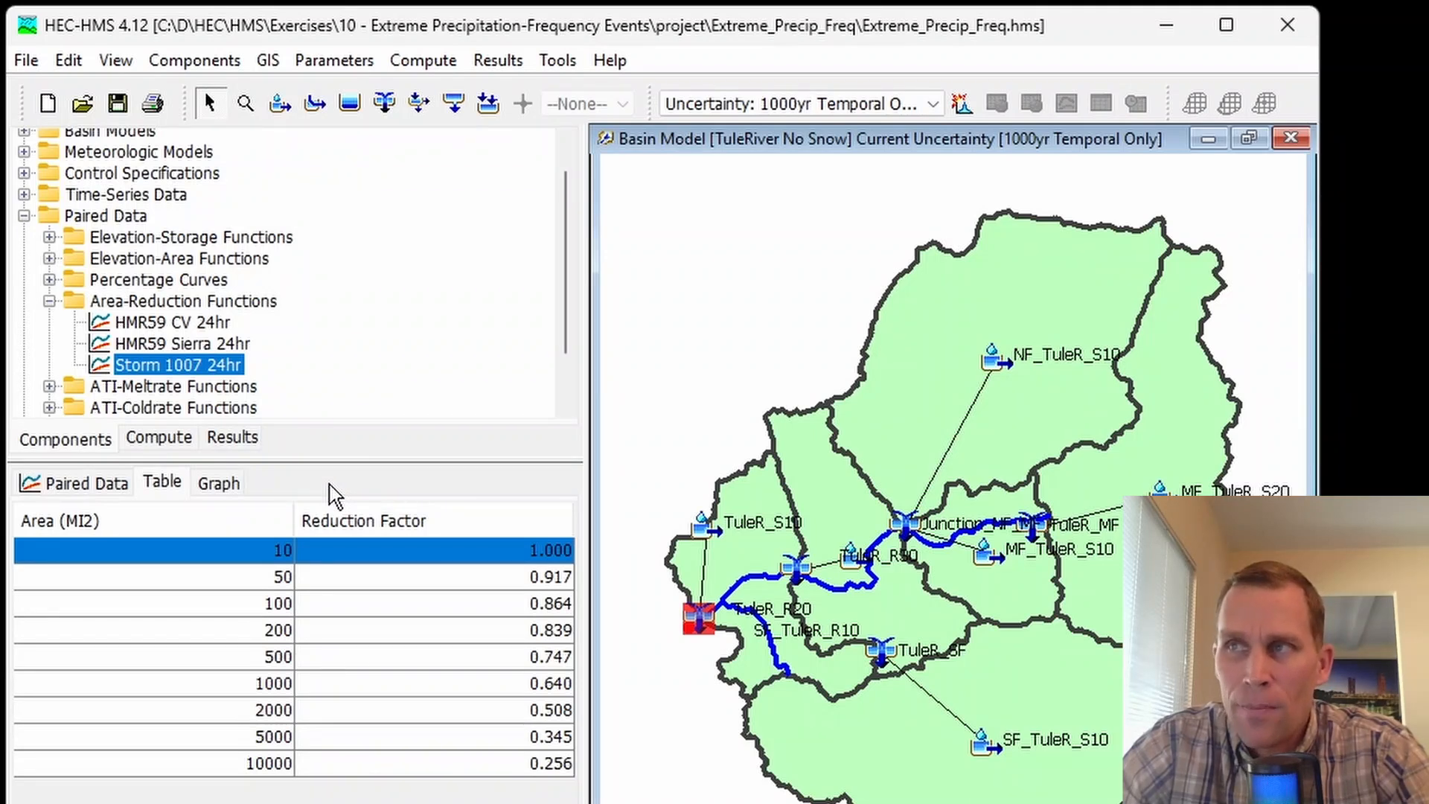
Create a new Parameter Value Samples paired data set named ARF Curves in the Paired Data Manager
left_click(187, 67)
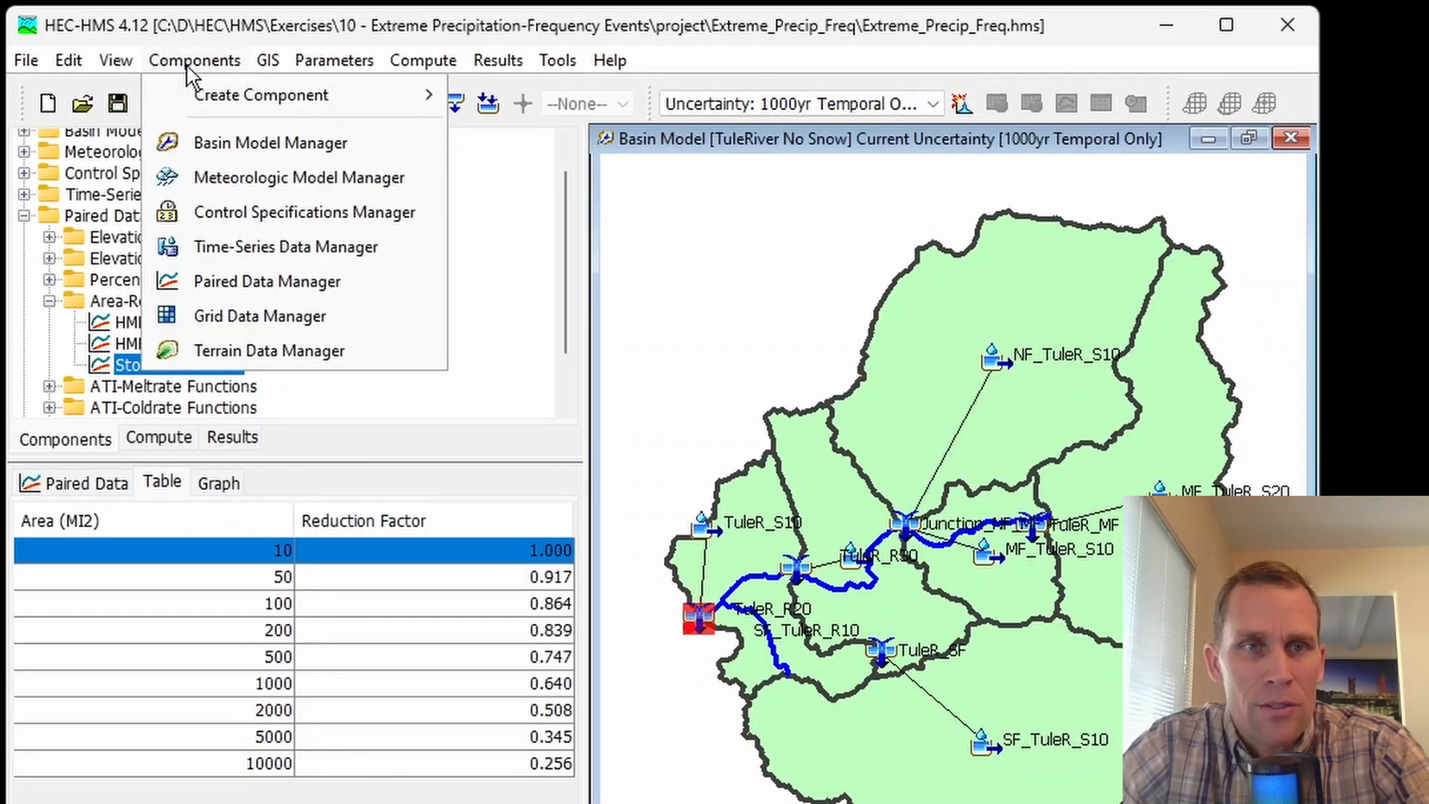
left_click(256, 280)
left_click(543, 283)
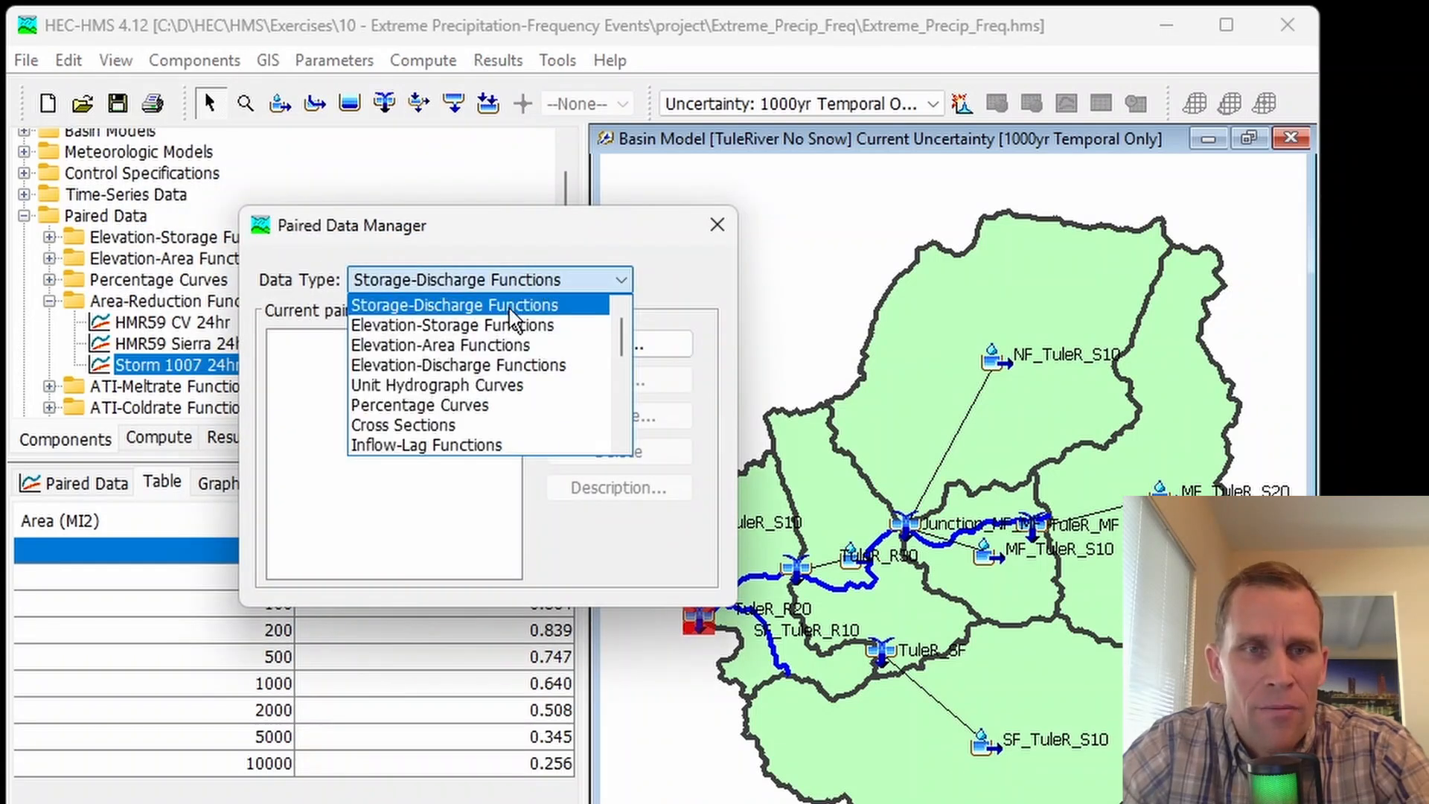
scroll(485, 367, "down", 3)
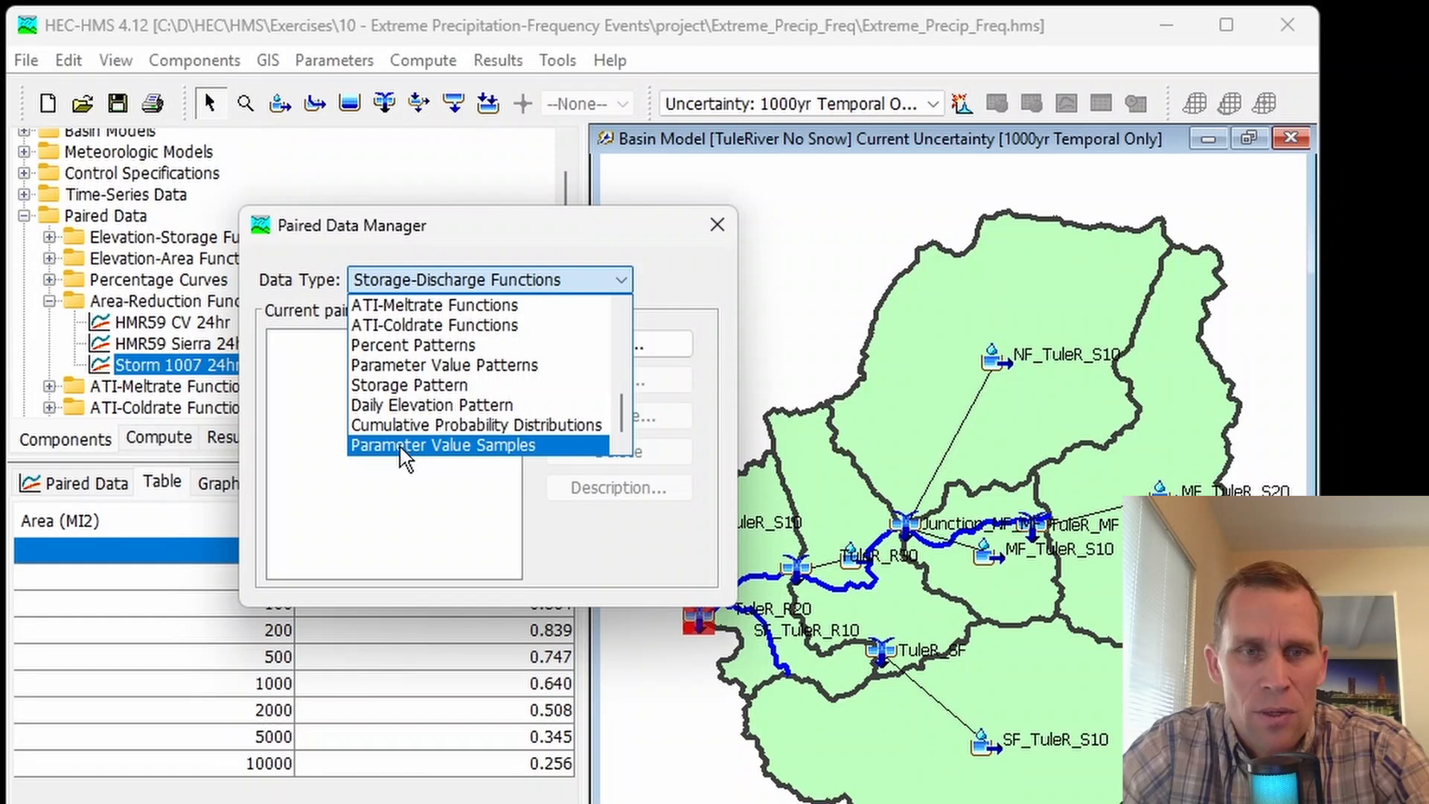
left_click(435, 449)
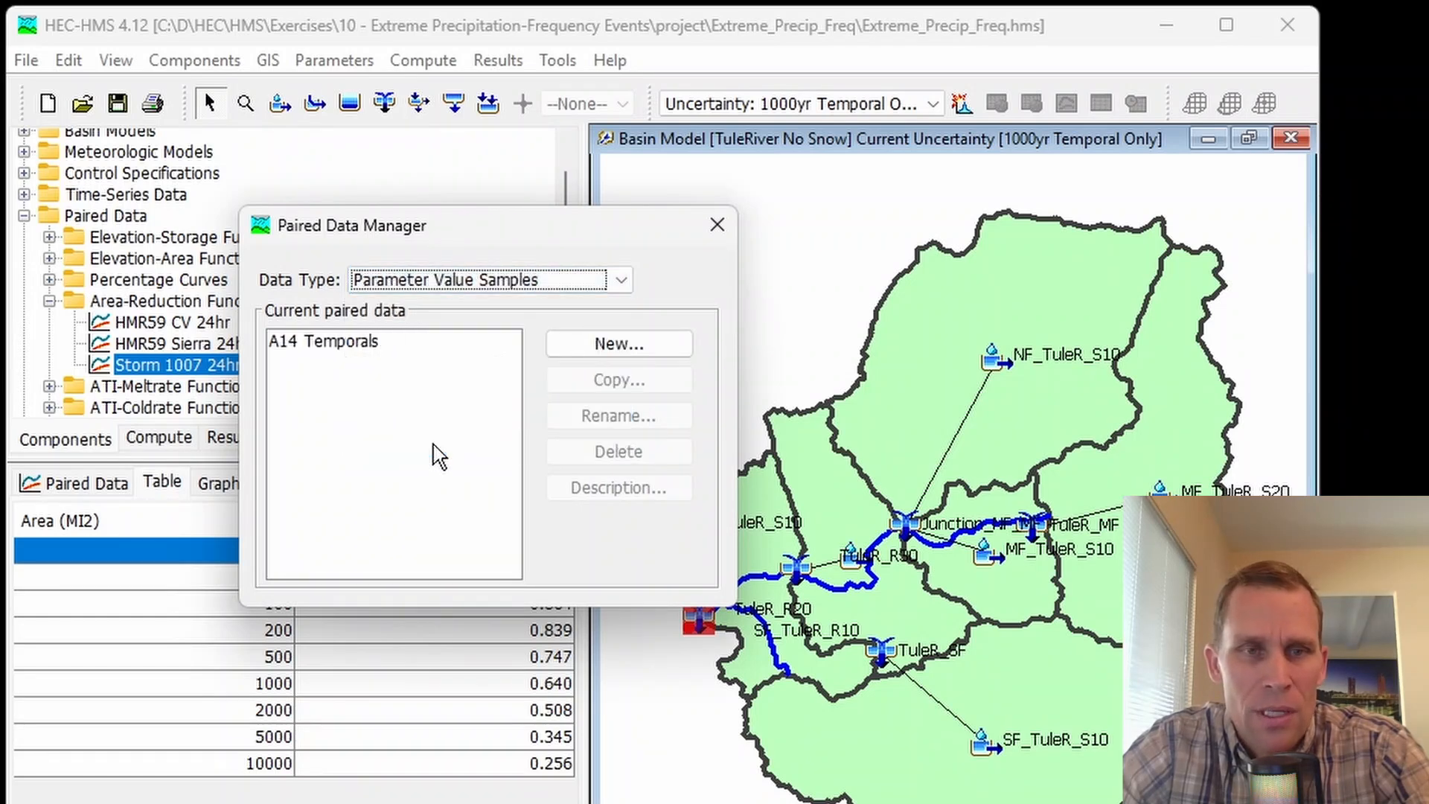
left_click(604, 346)
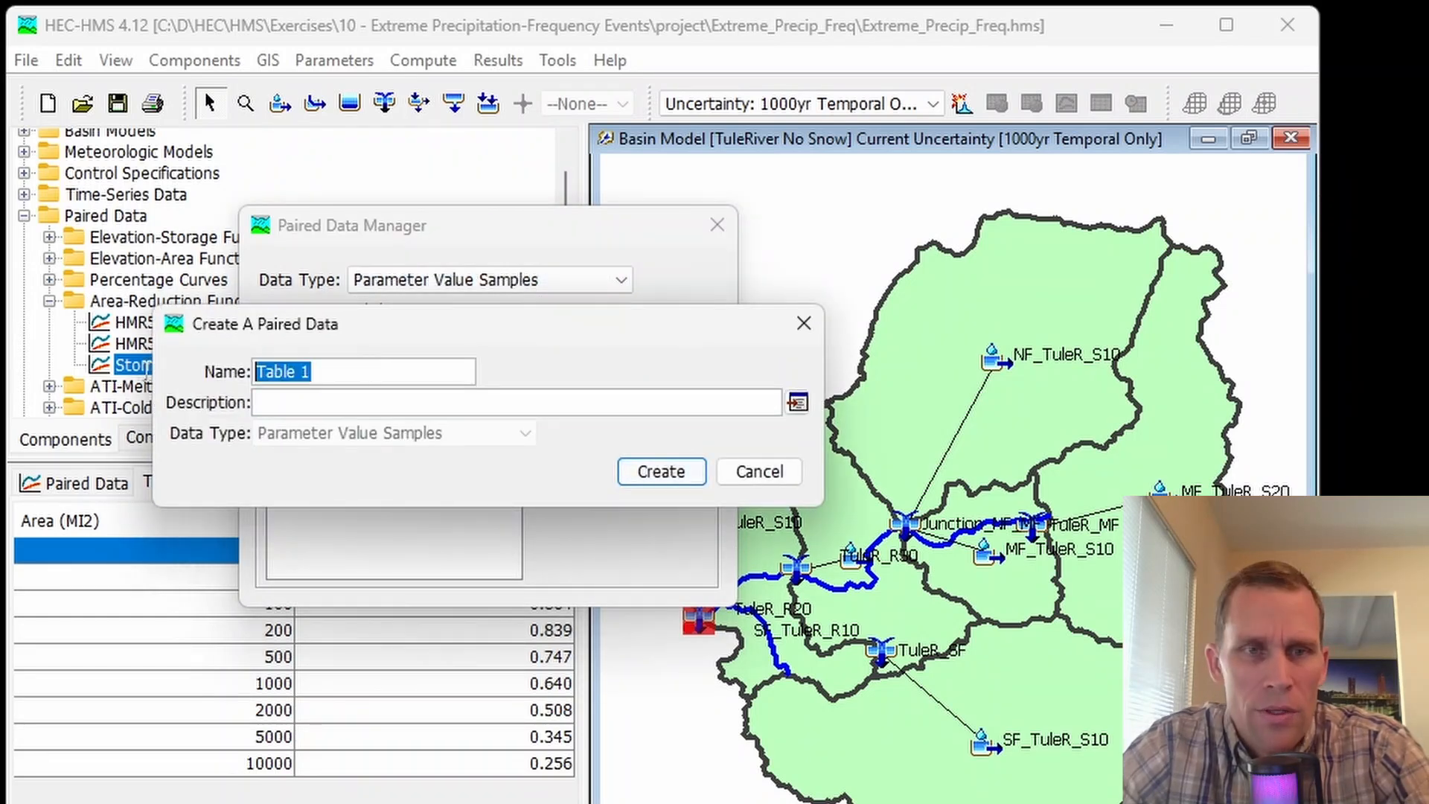
type("ARF Curves")
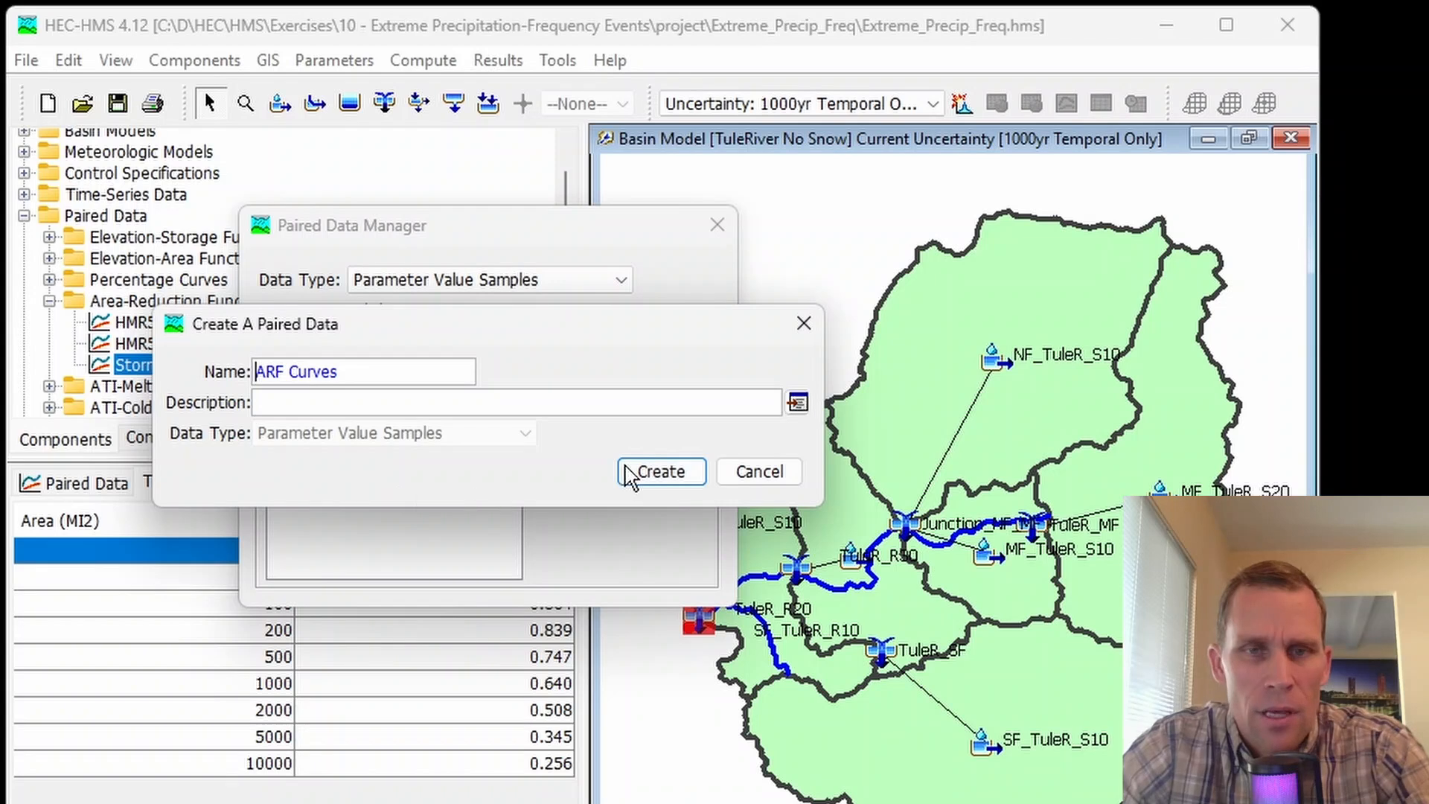
left_click(666, 476)
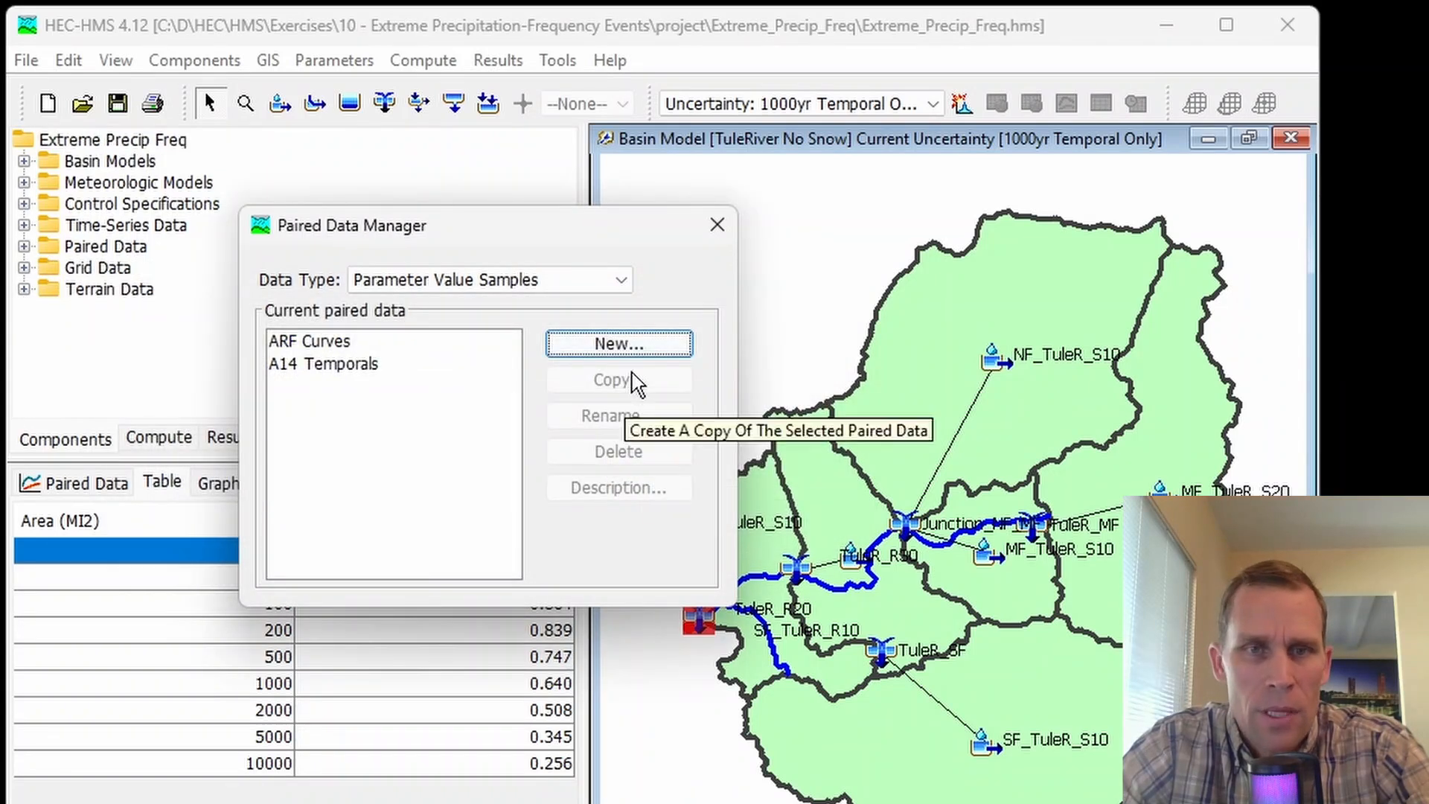
Set the ARF Curves parameter value sample to category Precipitation, method Hypothetical Storm and parameter Area-Reduction Function
left_click(24, 246)
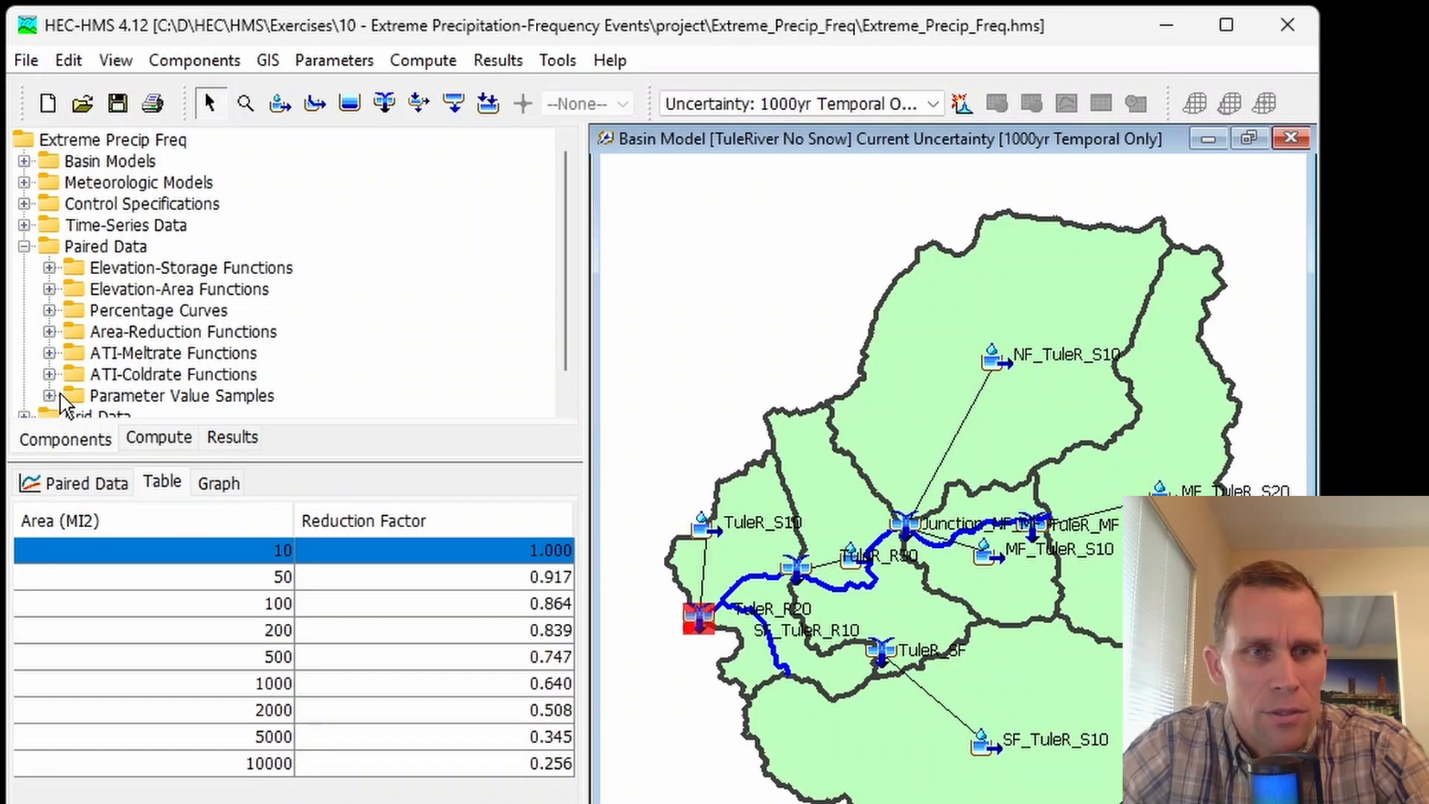
left_click(118, 395)
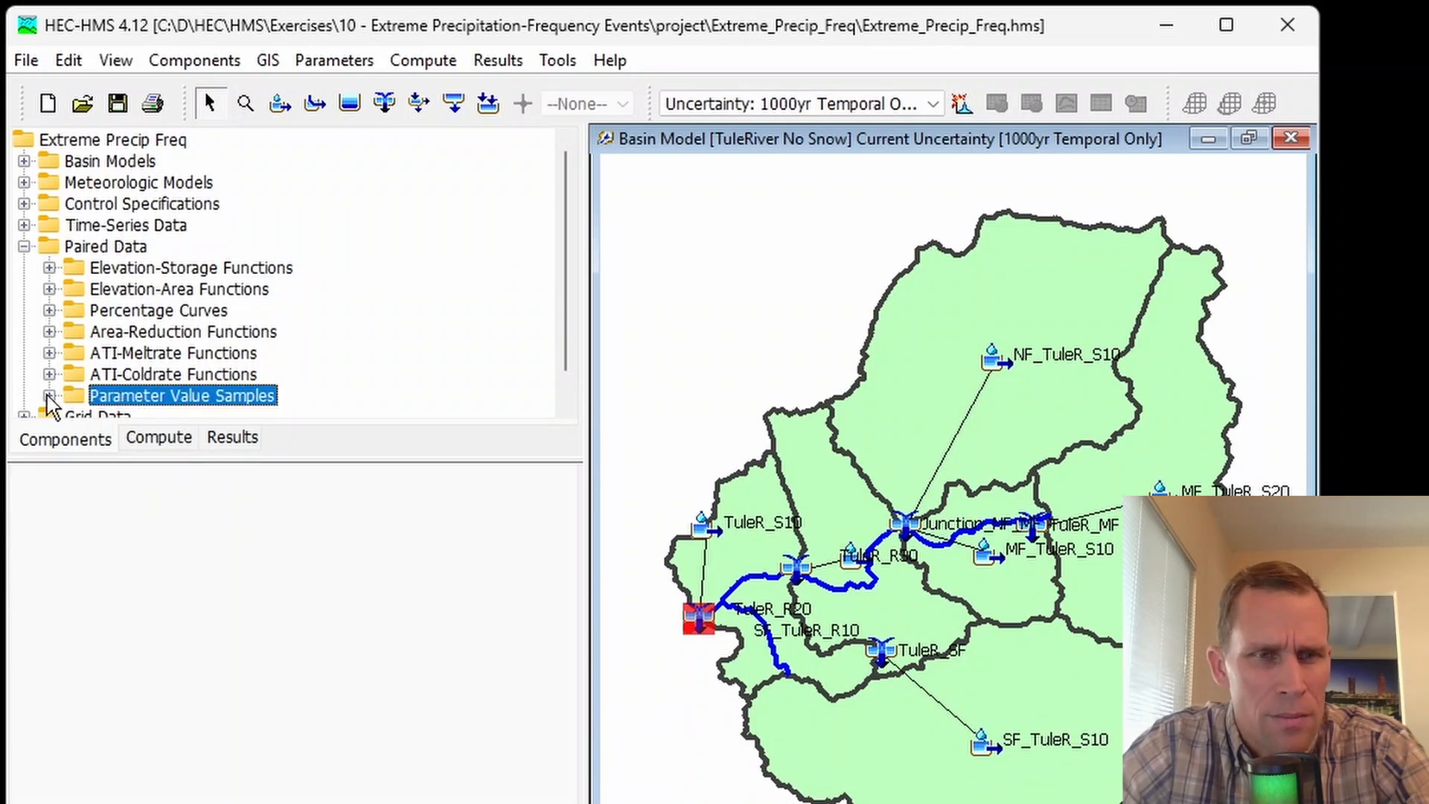
left_click(49, 395)
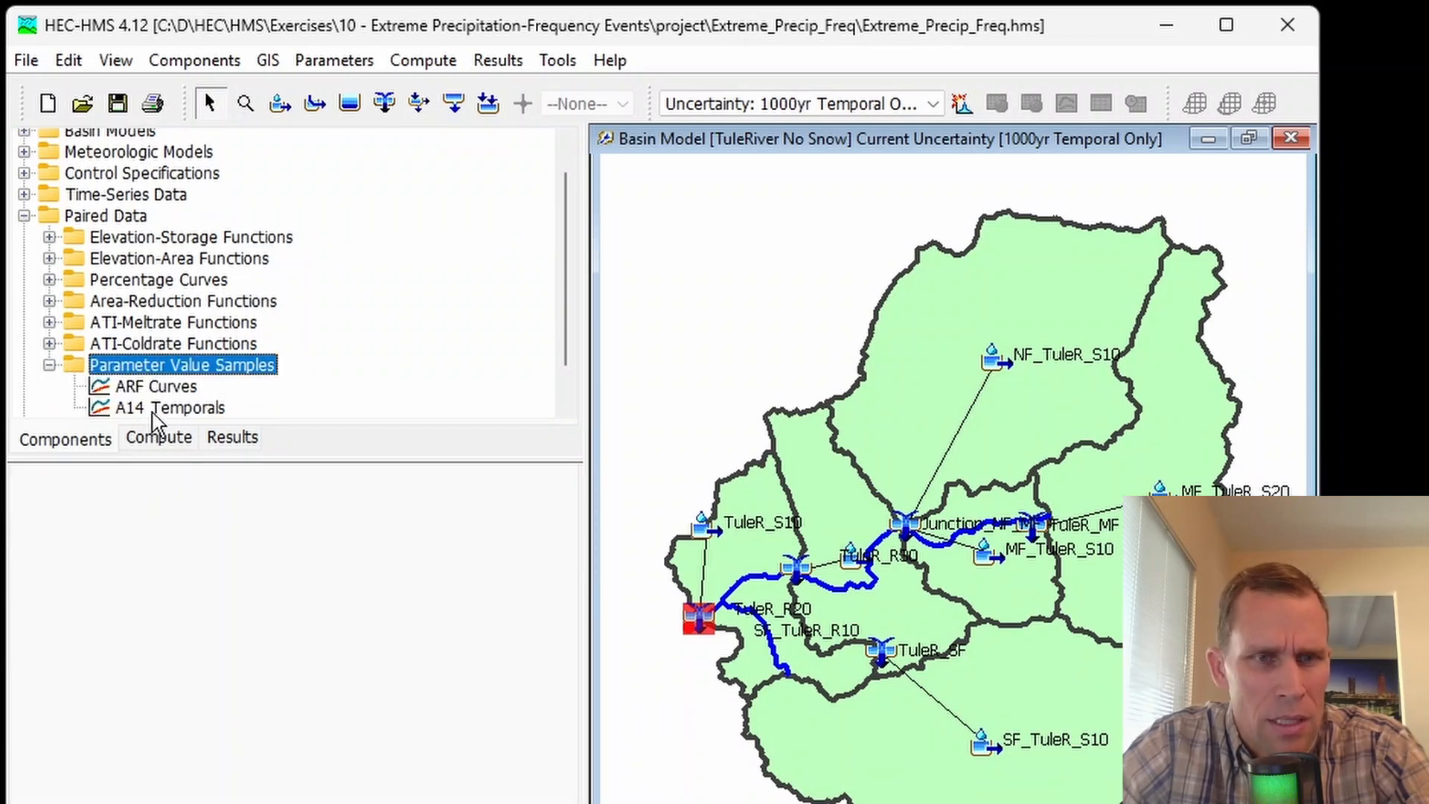
left_click(165, 387)
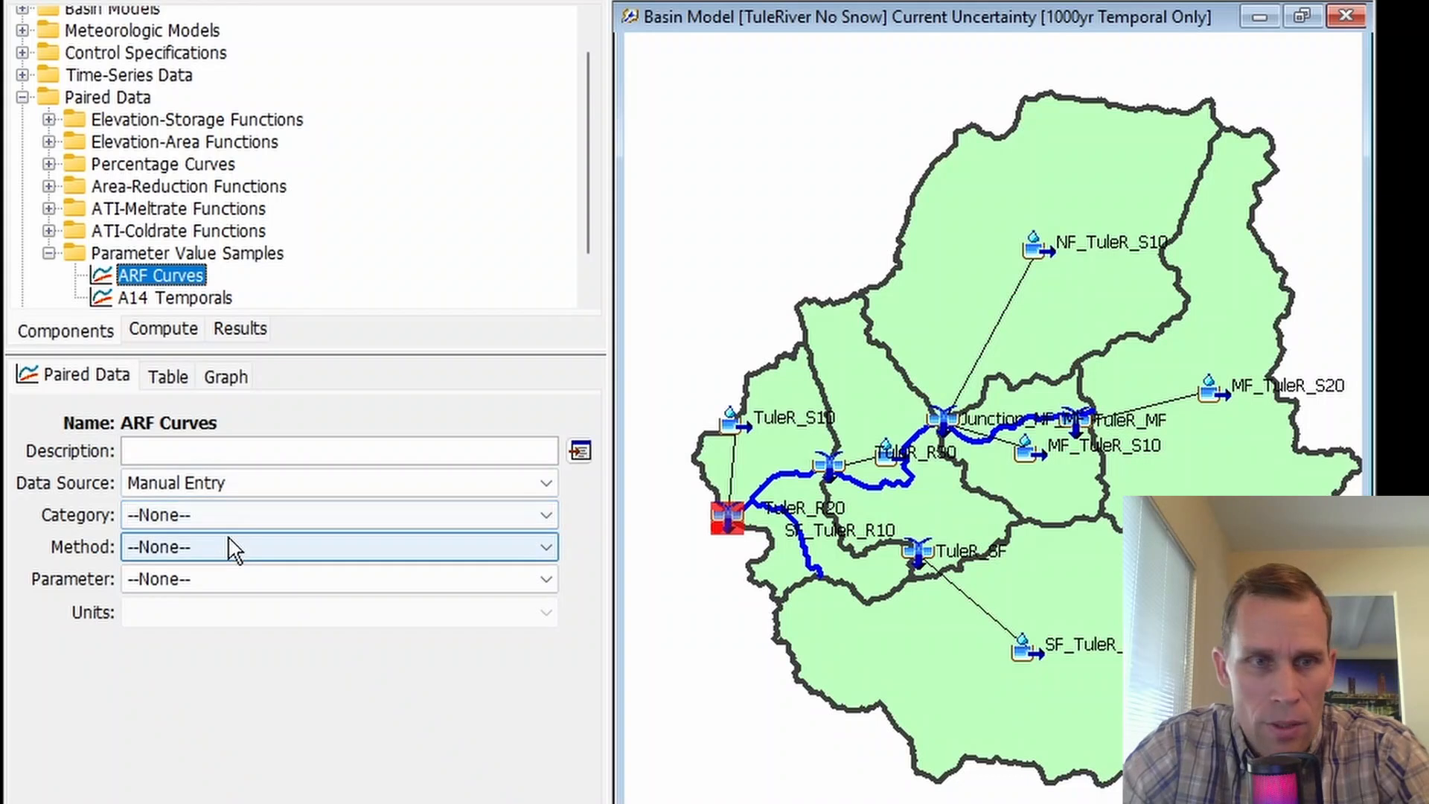
left_click(232, 515)
left_click(216, 562)
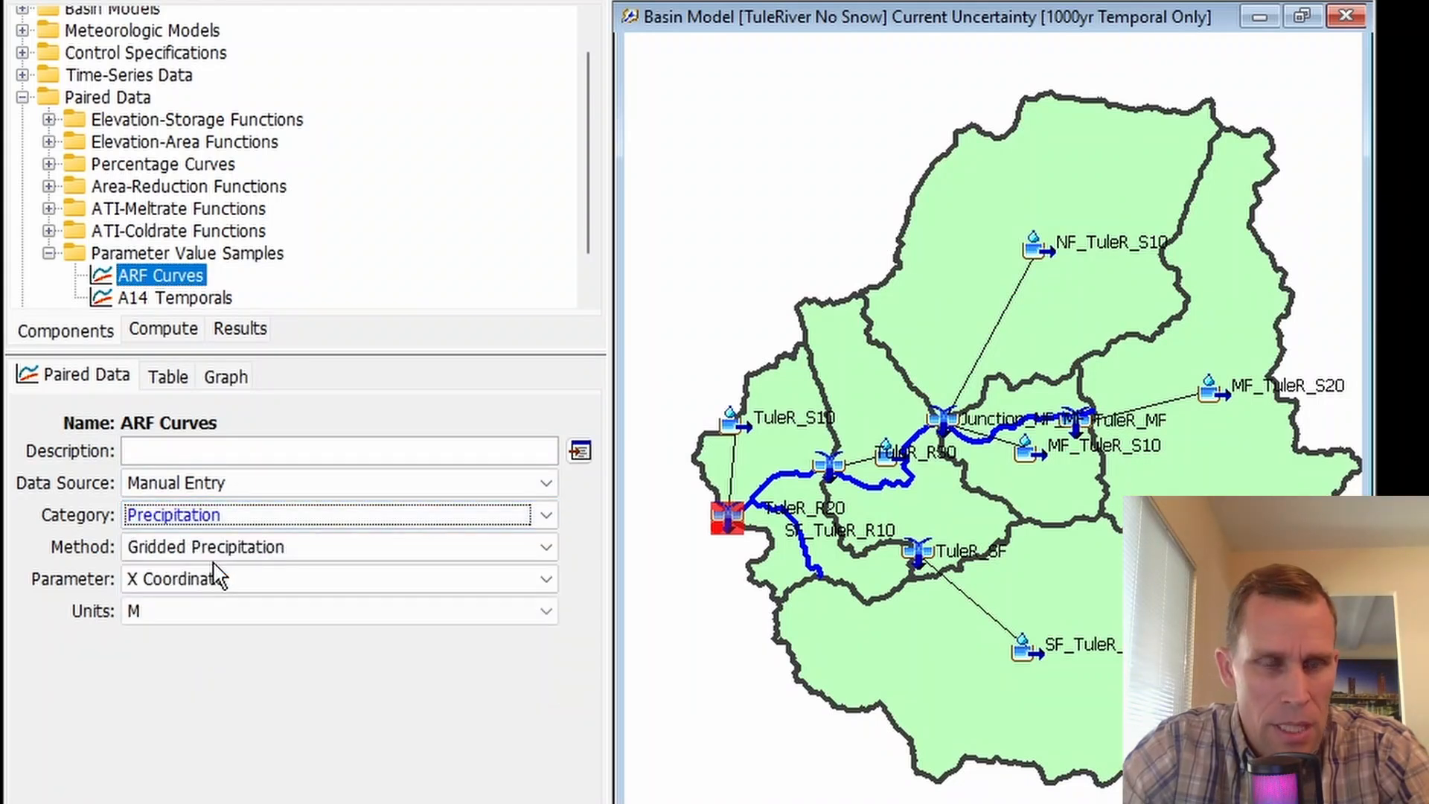
left_click(240, 547)
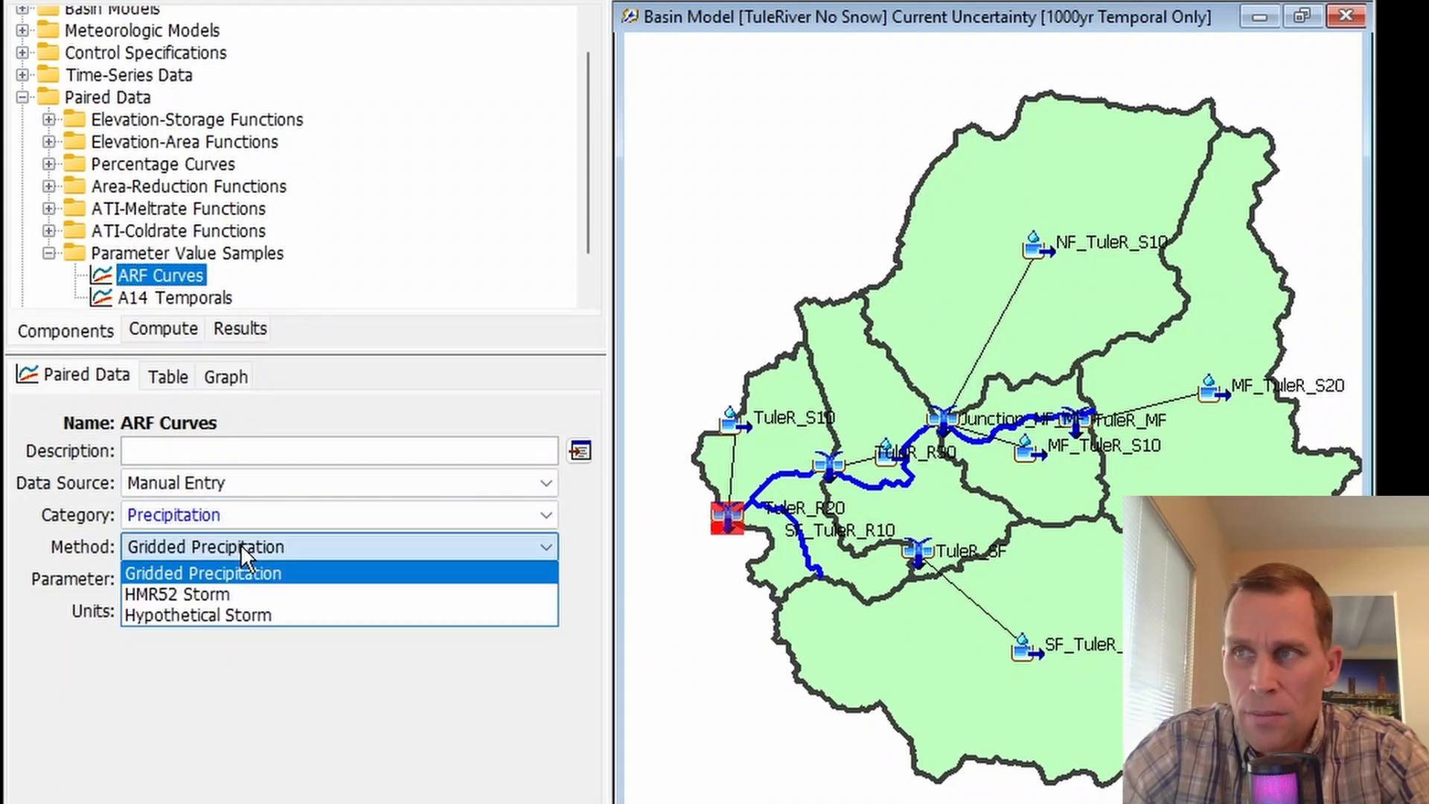
left_click(246, 614)
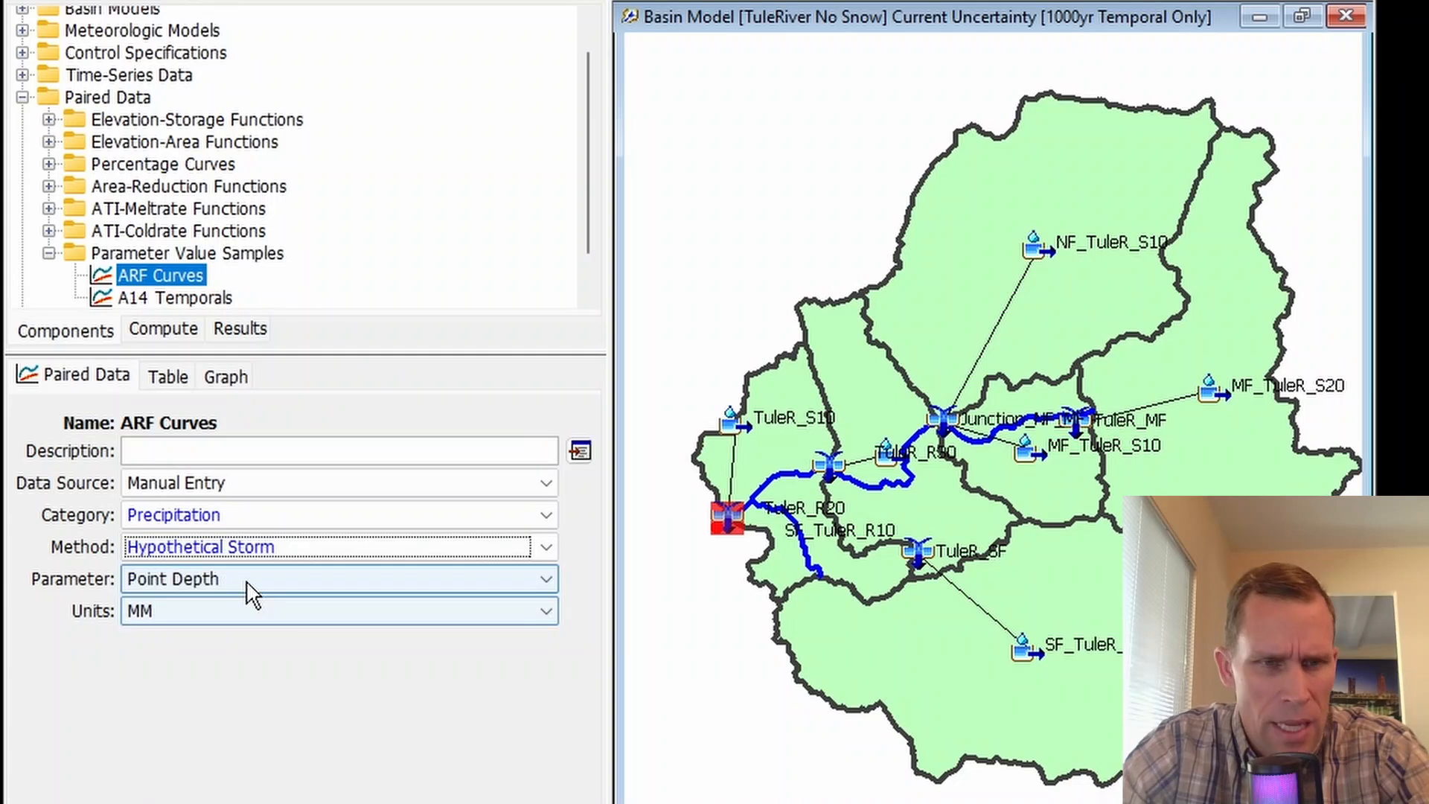
left_click(246, 579)
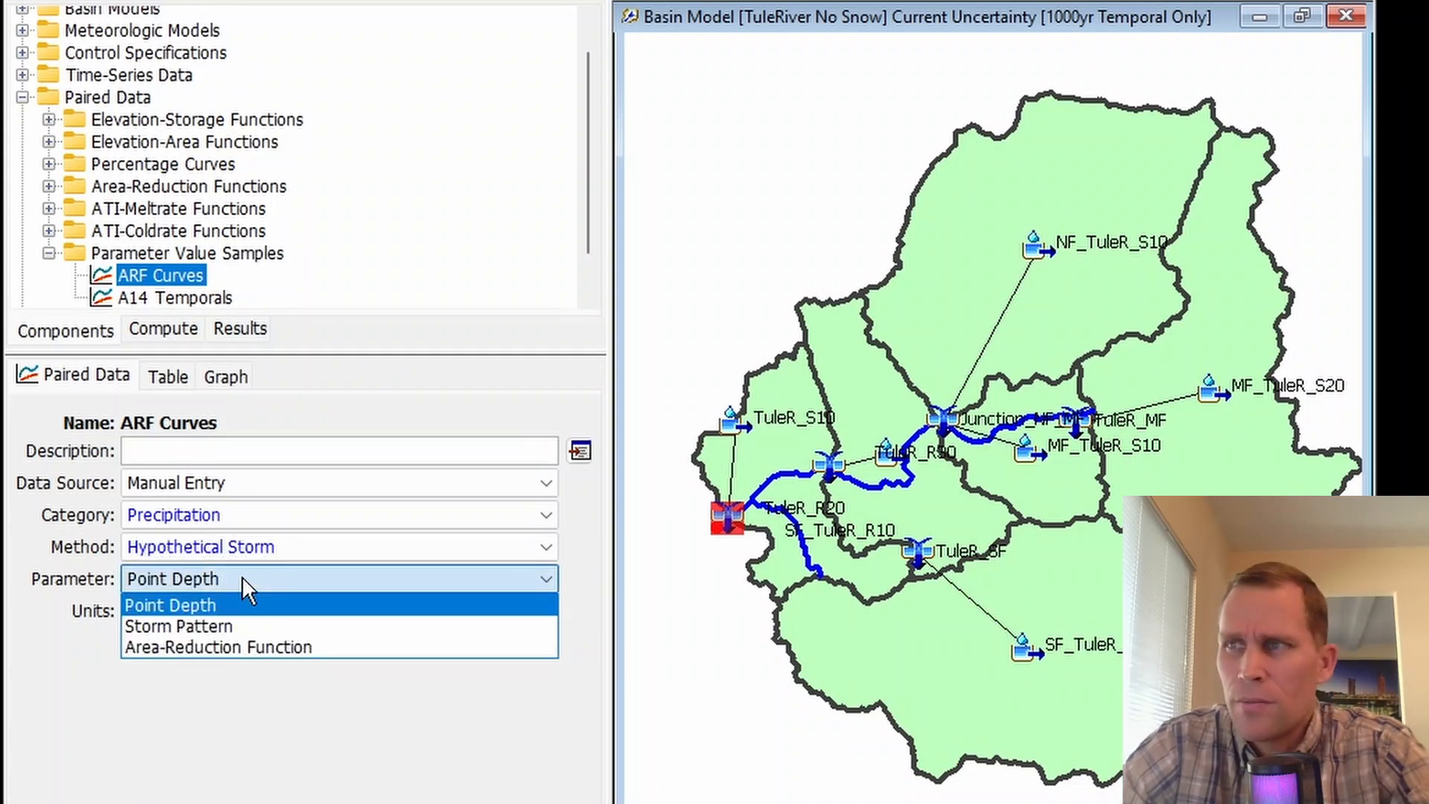
left_click(257, 644)
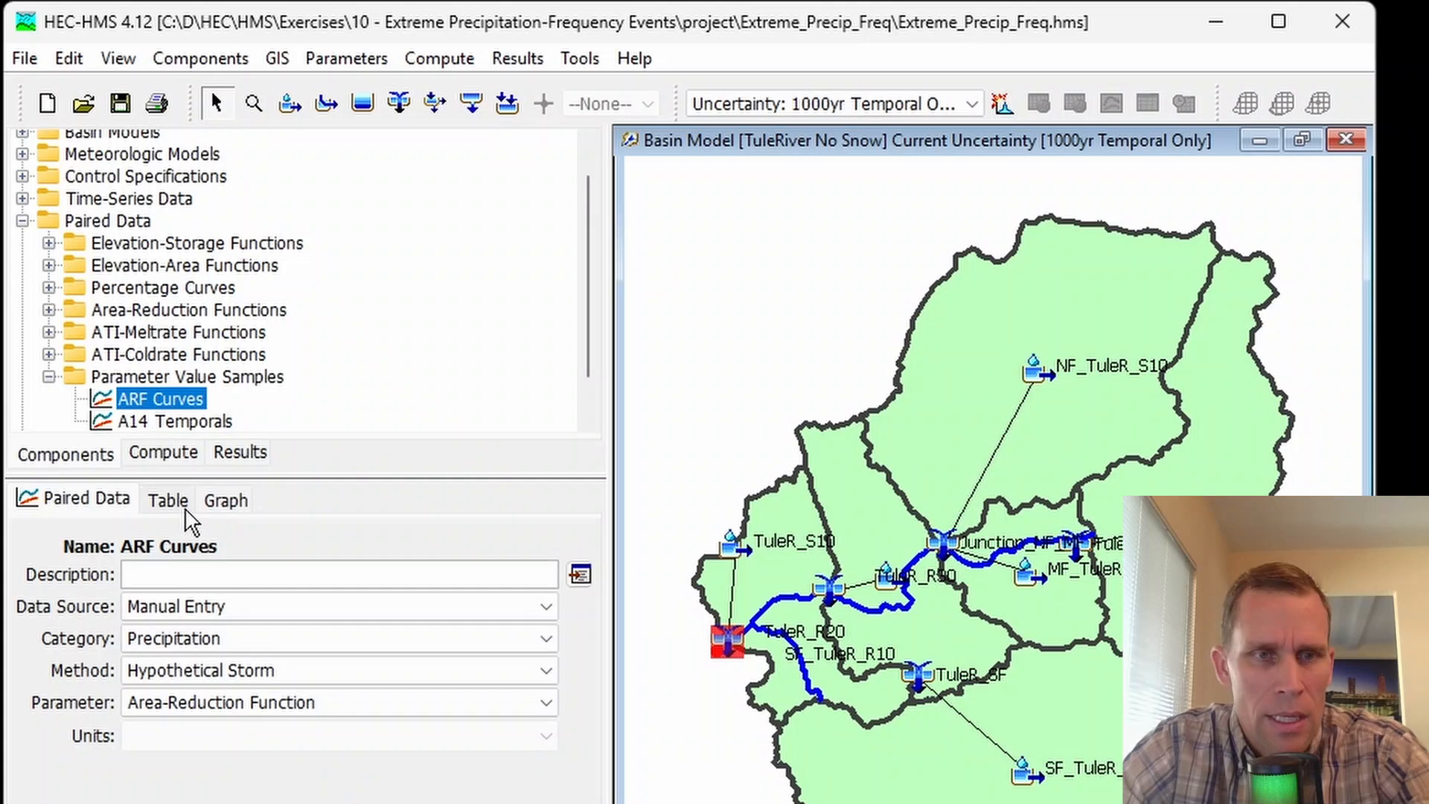
Enter HMR59 CV 24hr, HMR59 Sierra 24hr and Storm 1007 24hr as values 1 to 3 in the ARF Curves table and save the project
left_click(177, 394)
left_click(342, 573)
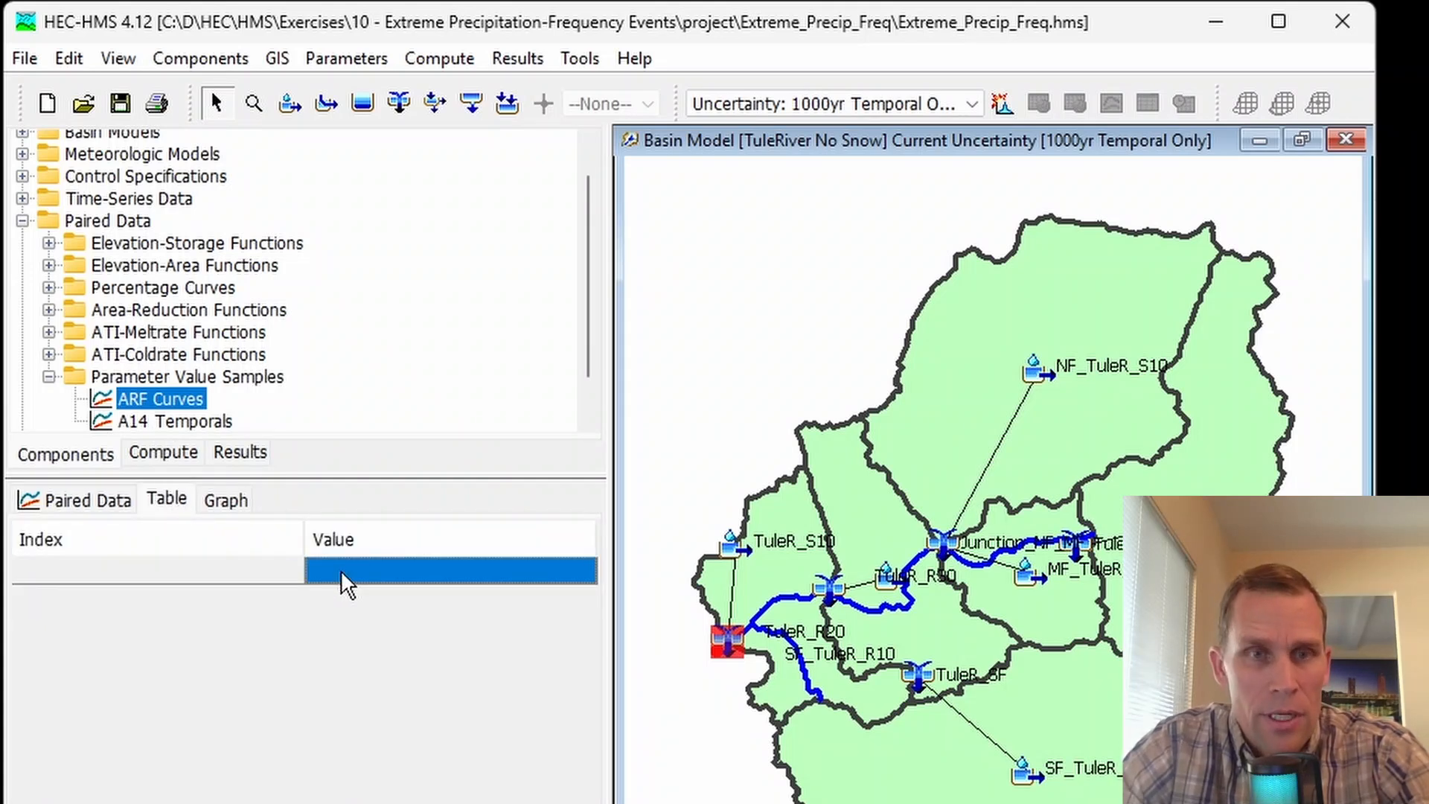
double_click(414, 576)
type("HMR59 CV 24hr")
double_click(465, 601)
type("HMR59 Sierra 24hr")
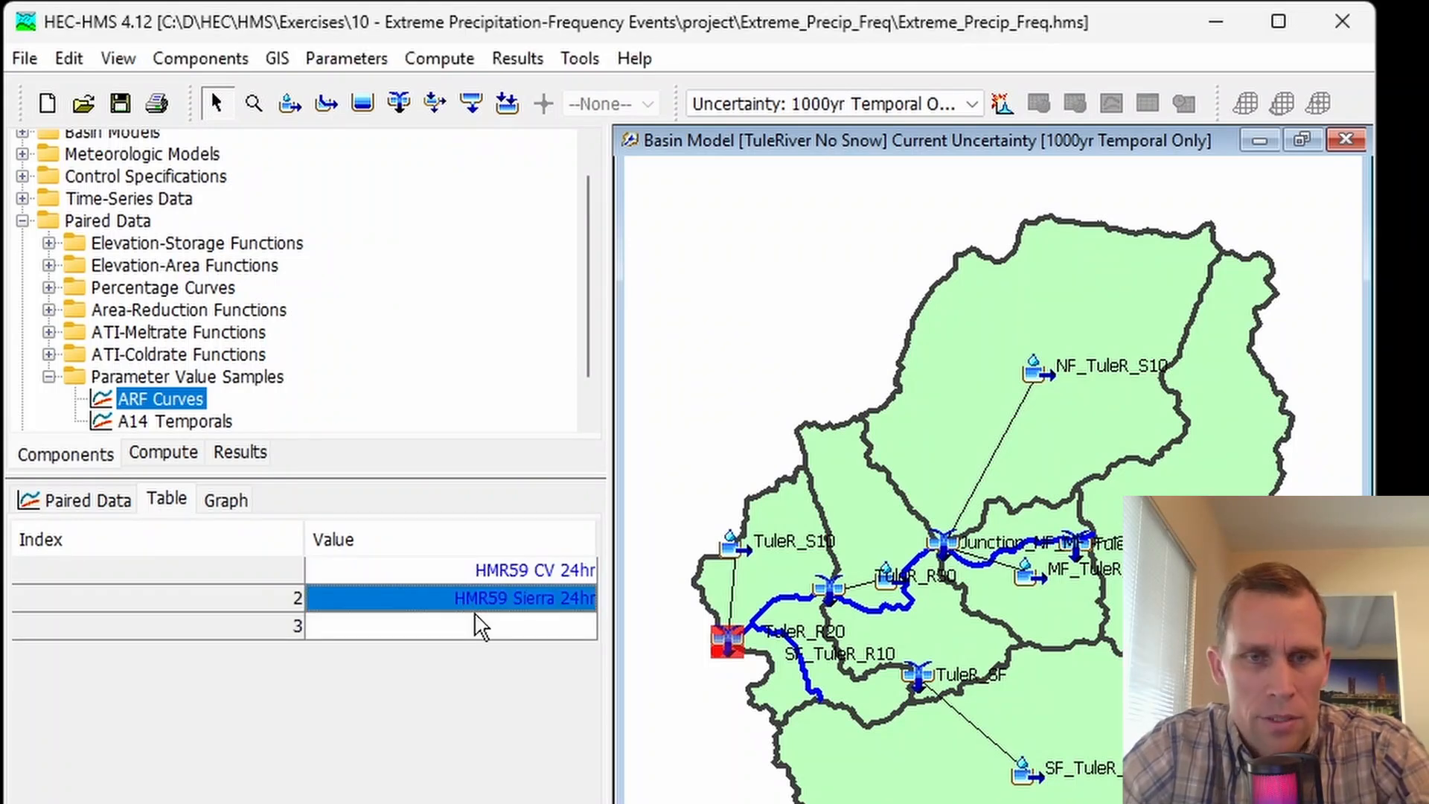
double_click(408, 627)
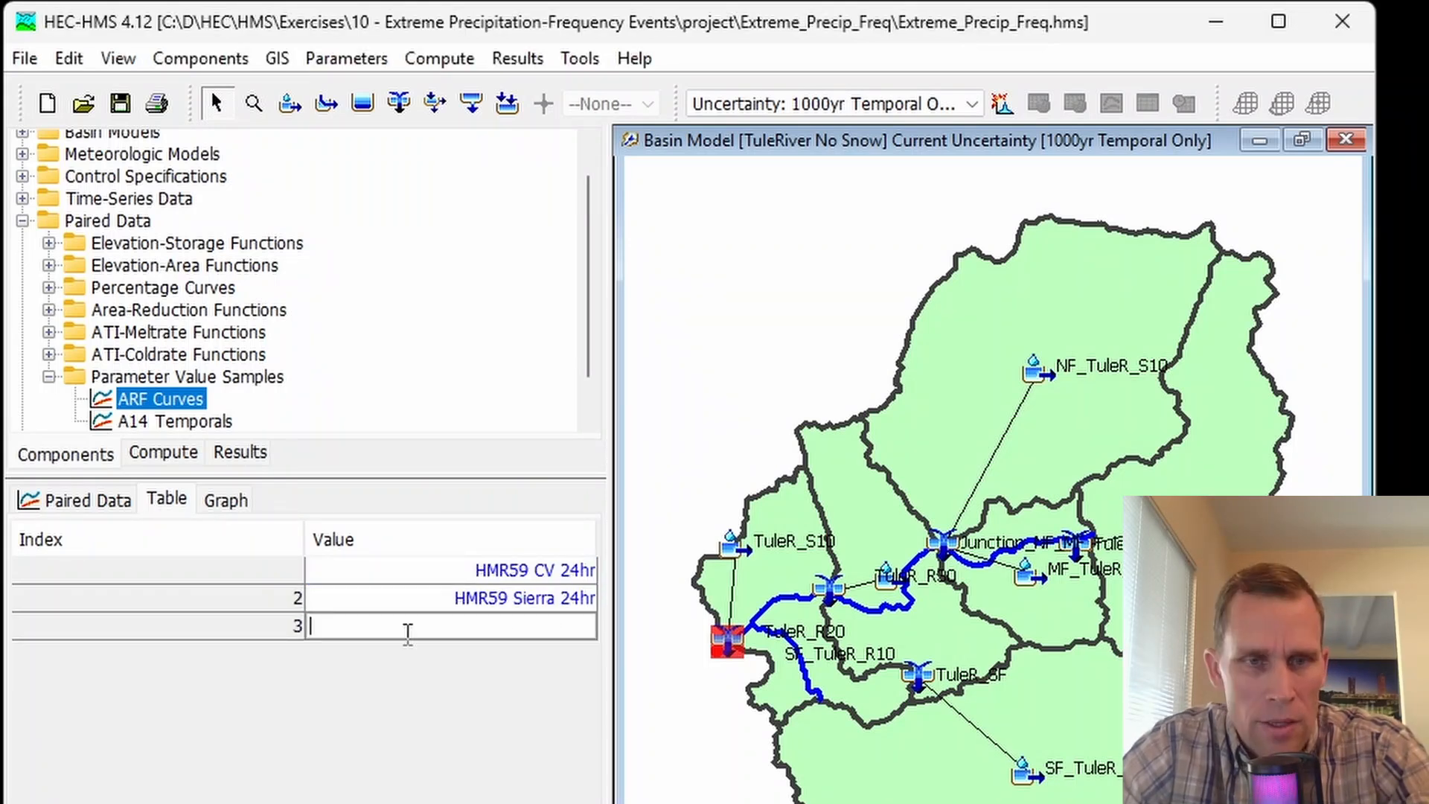
type("Storm 1007 24hr")
left_click(487, 653)
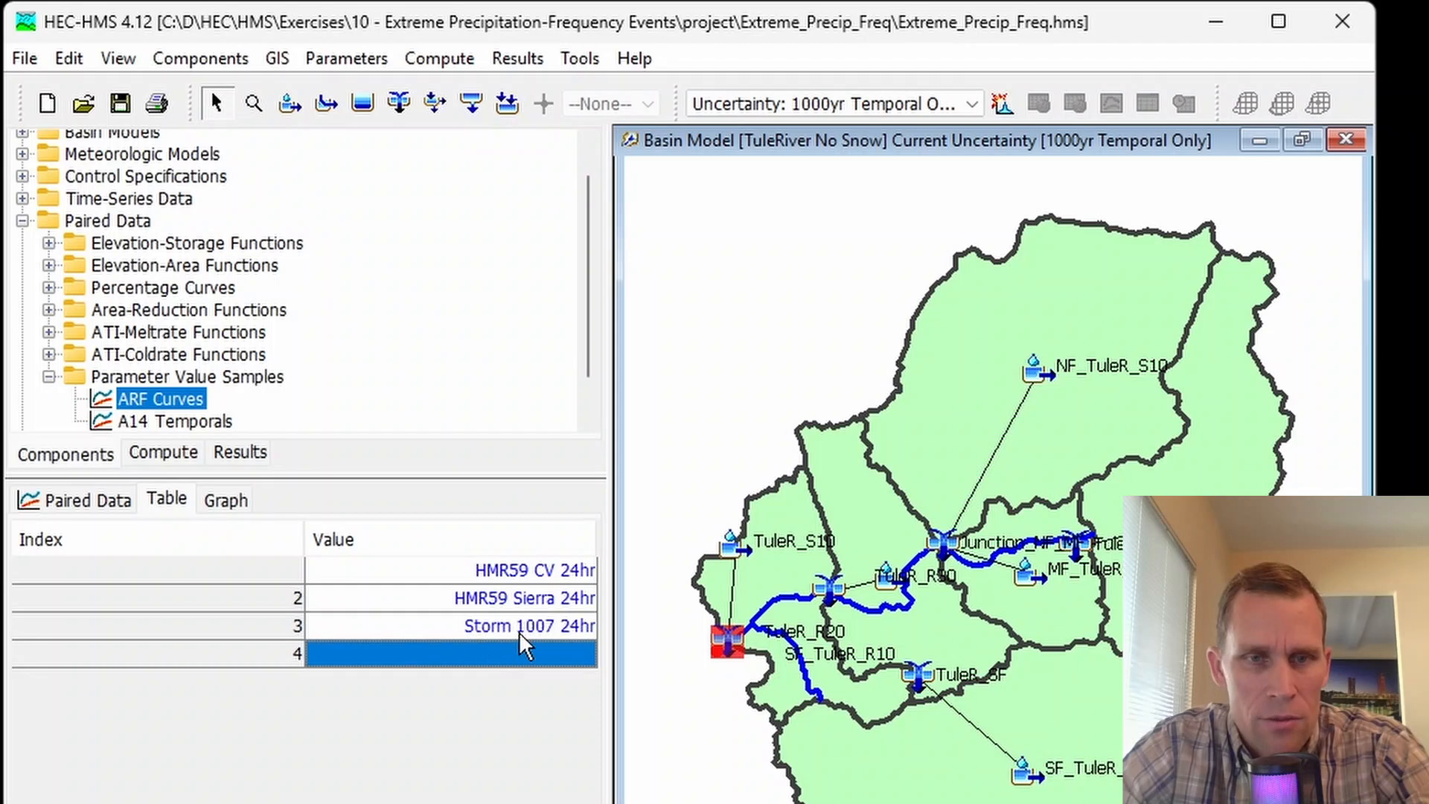
left_click(519, 628)
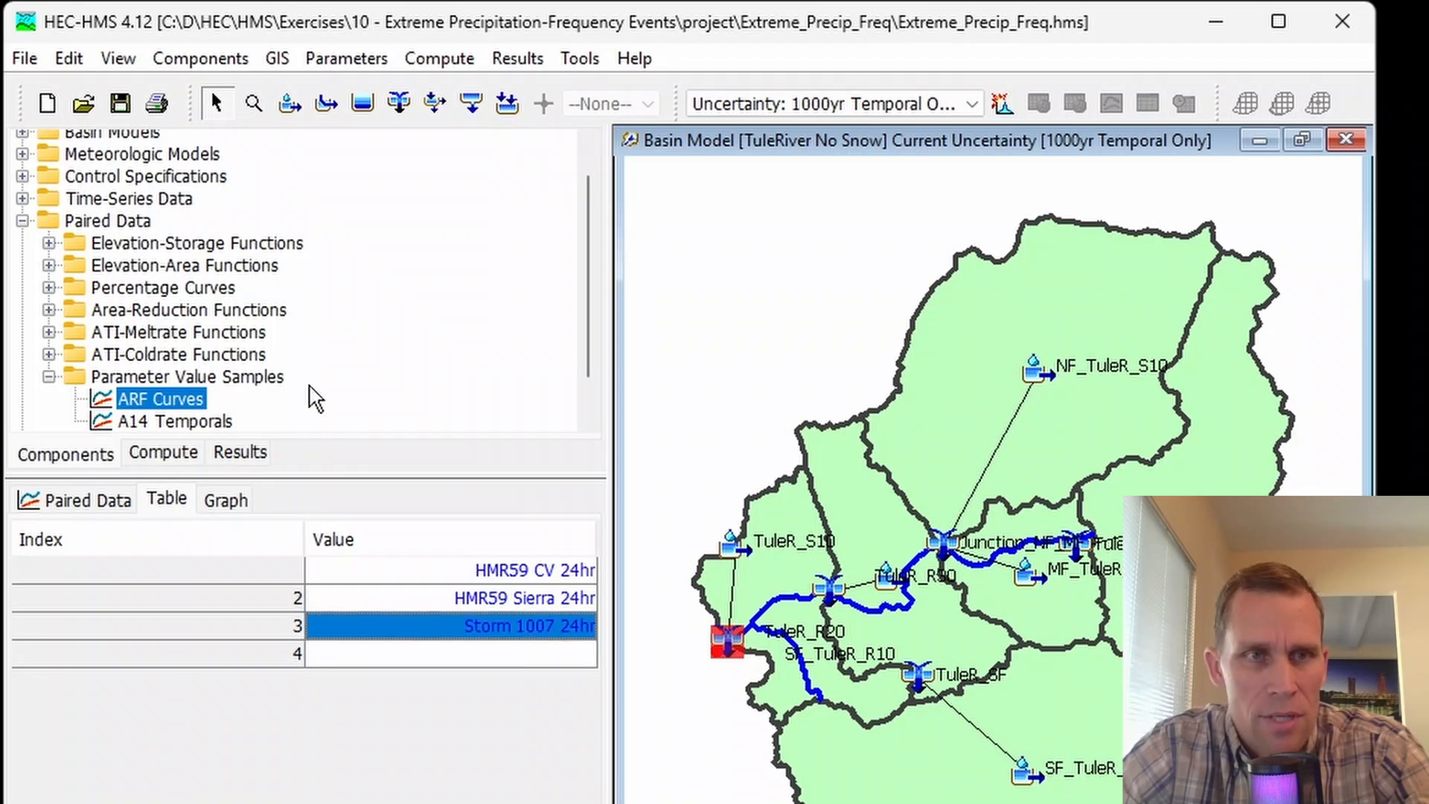
left_click(122, 102)
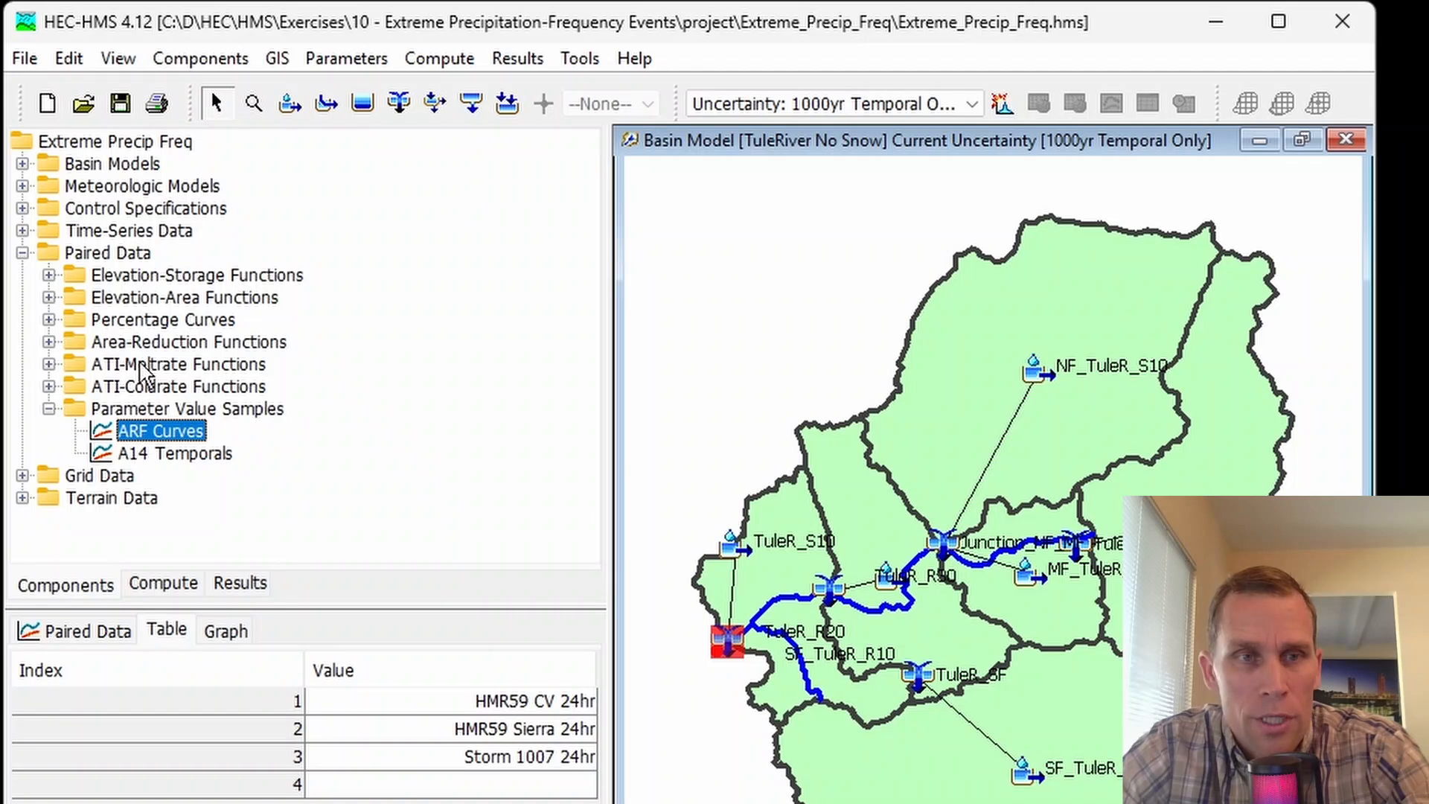
Copy the 1000yr Temporal Only uncertainty analysis as 1000yr ARF Only and select the copy
left_click(168, 588)
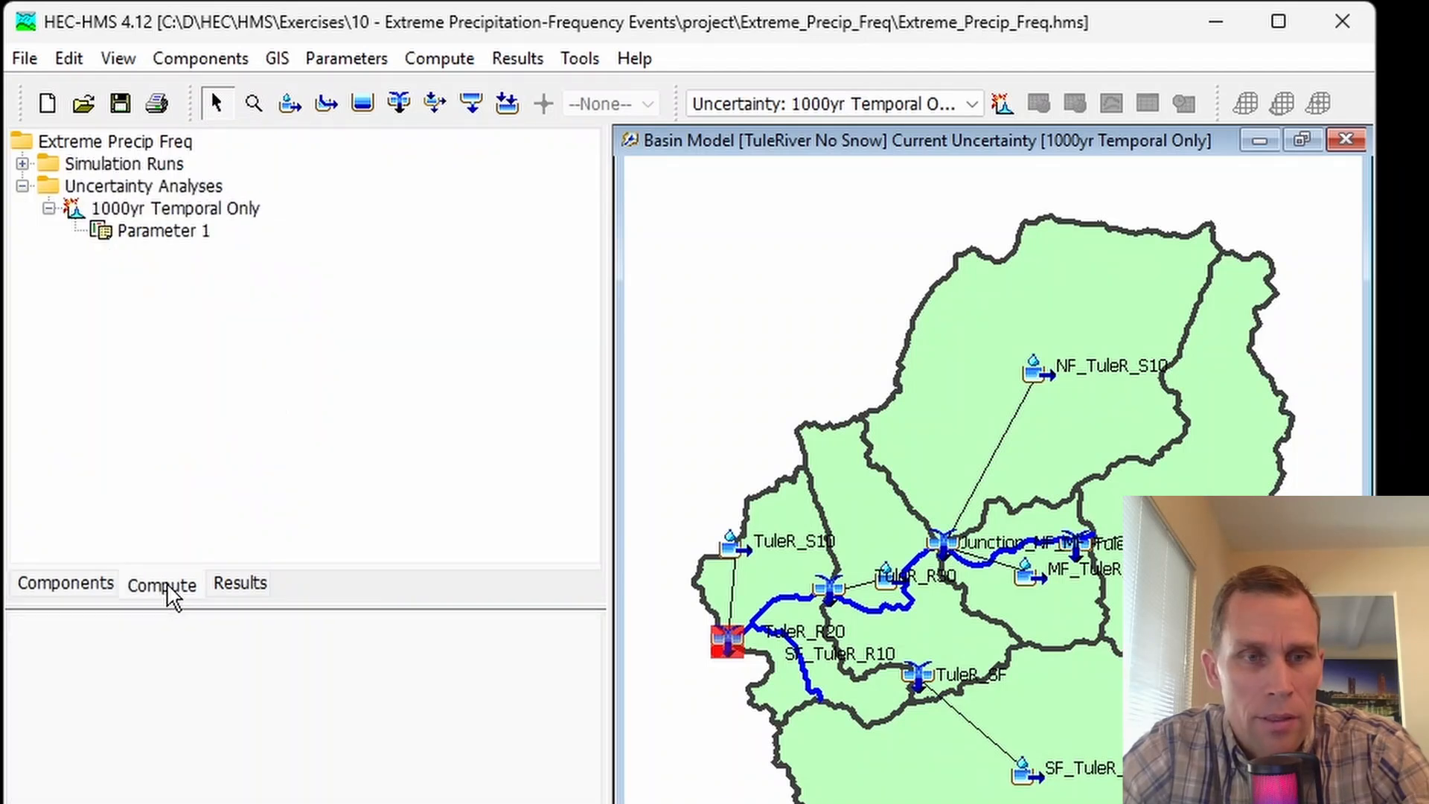
left_click(138, 212)
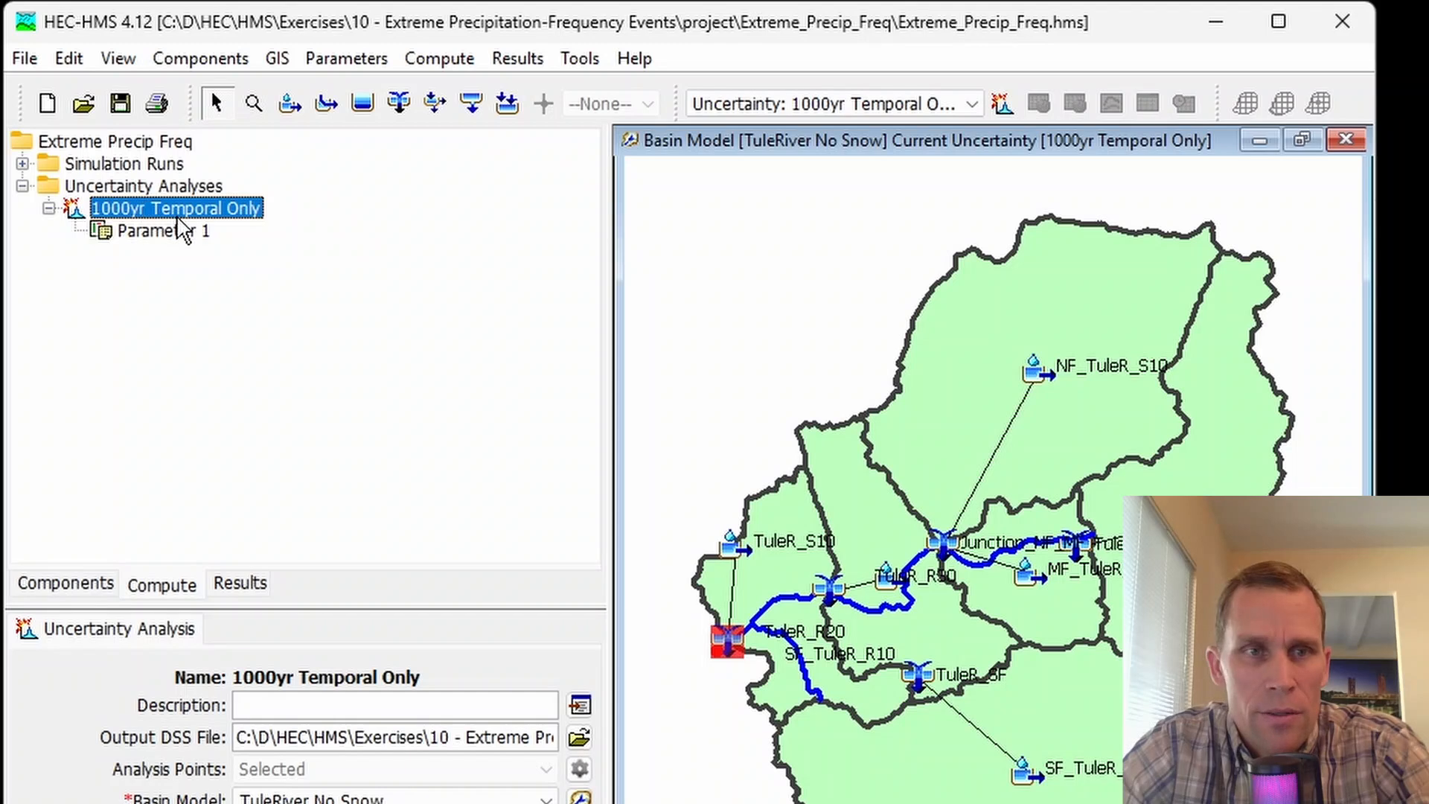
right_click(182, 213)
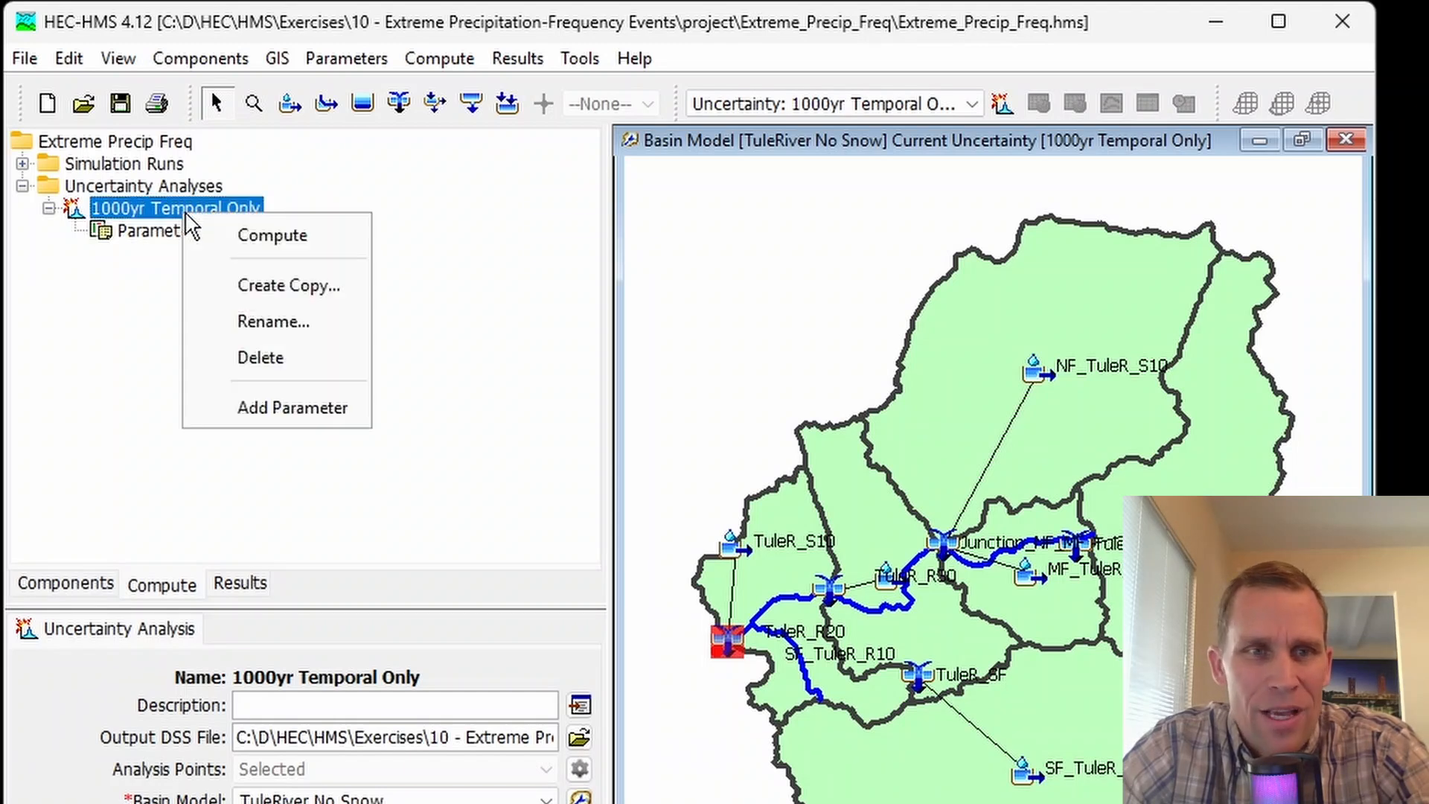
left_click(272, 286)
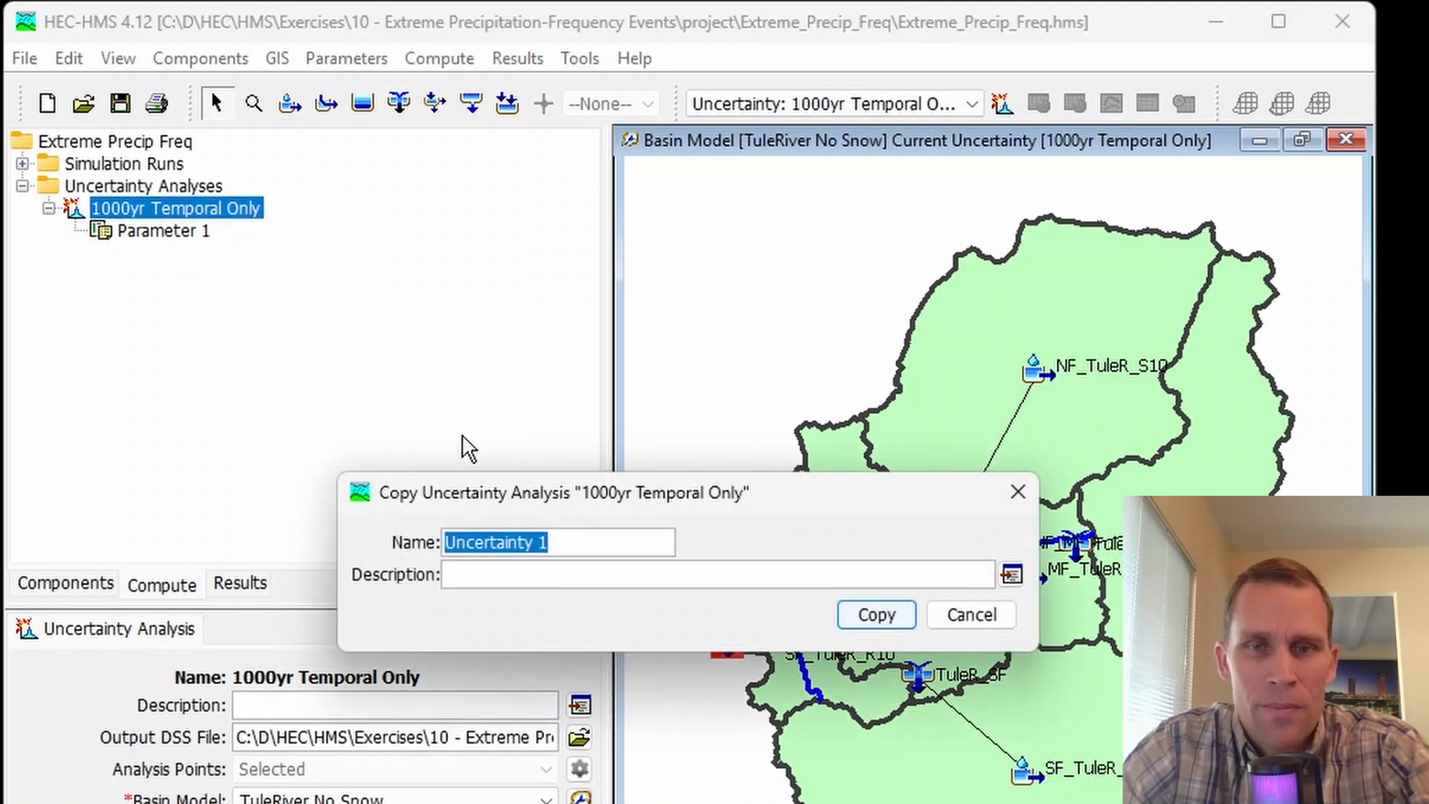
left_click_drag(629, 542, 406, 547)
type("1000yr ARF Only")
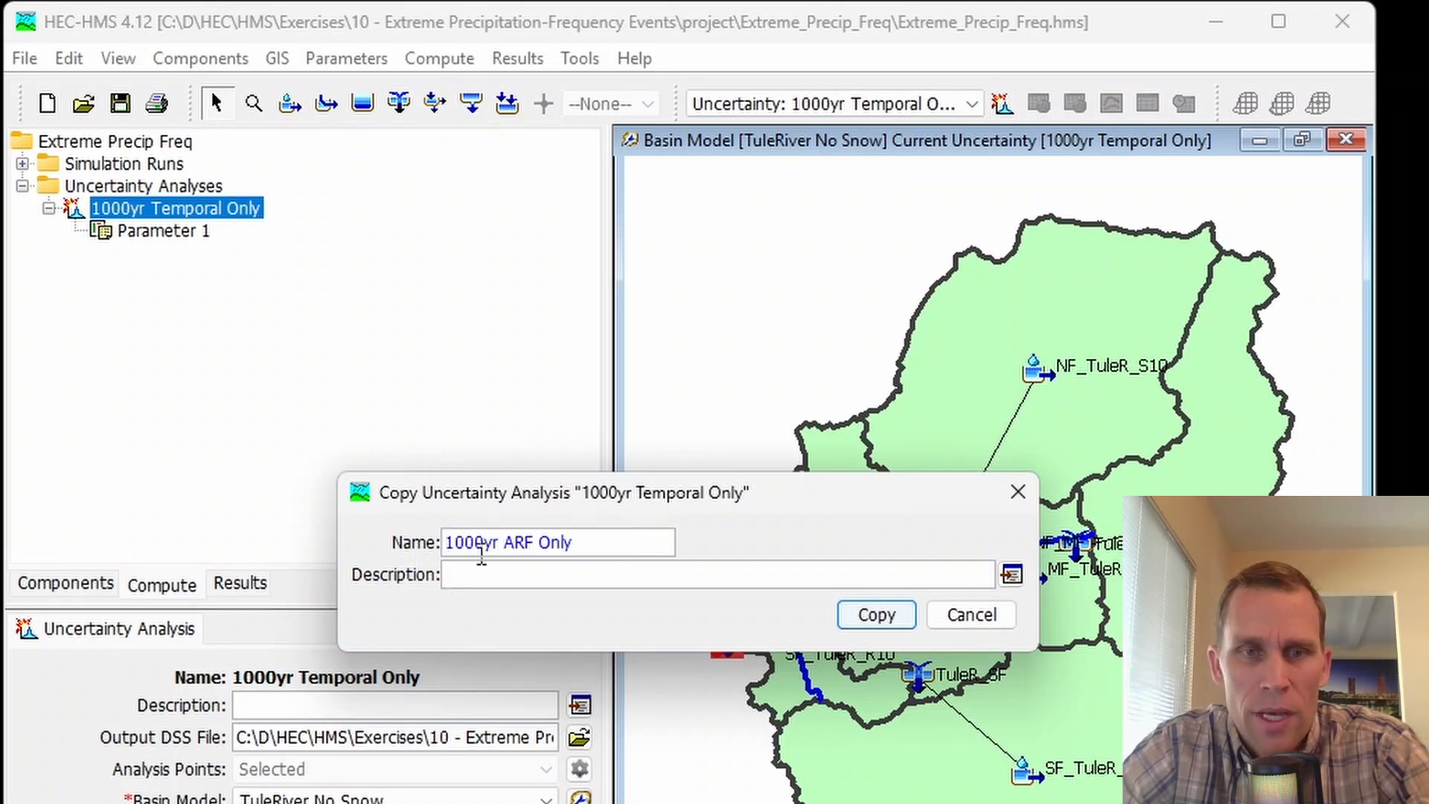
left_click(869, 621)
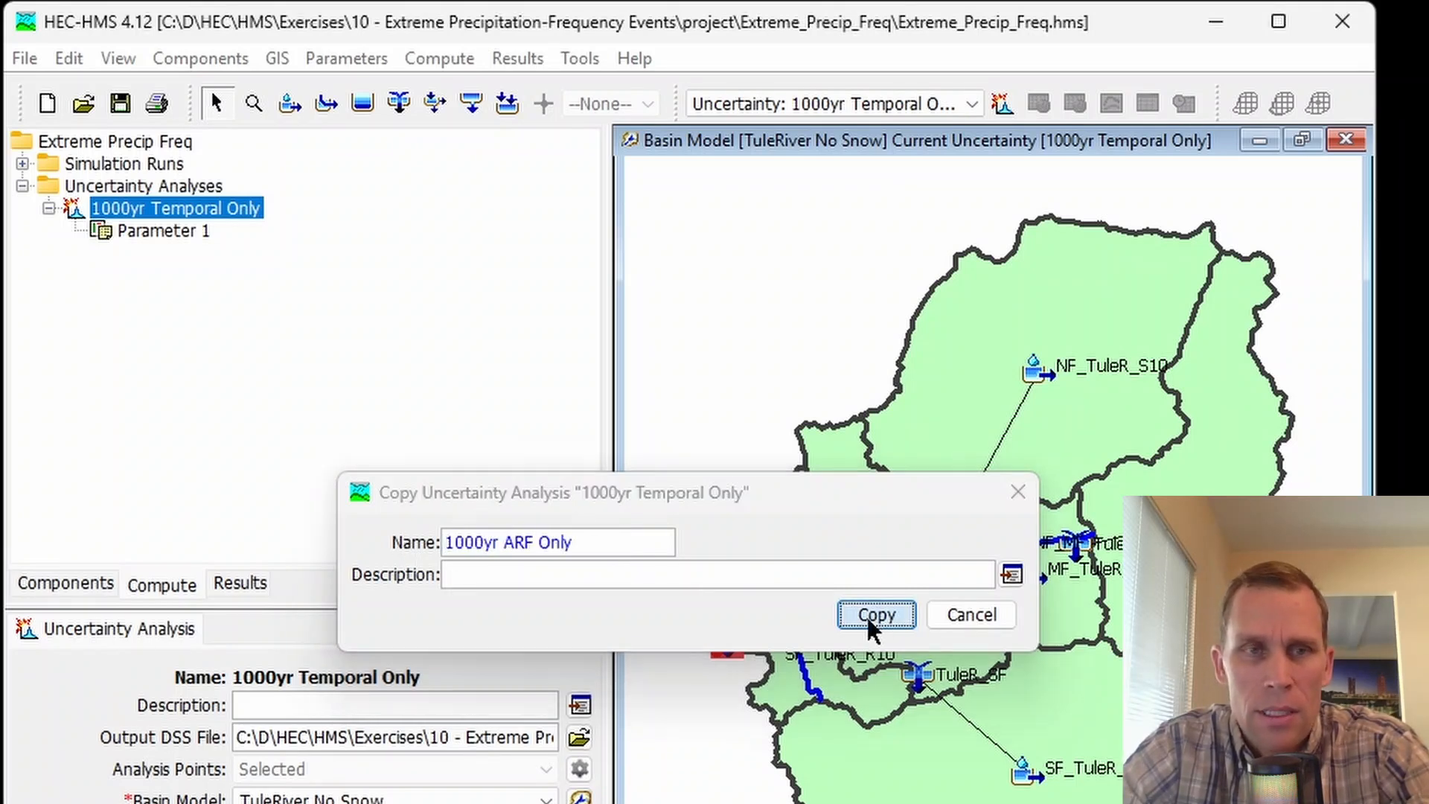
left_click(149, 208)
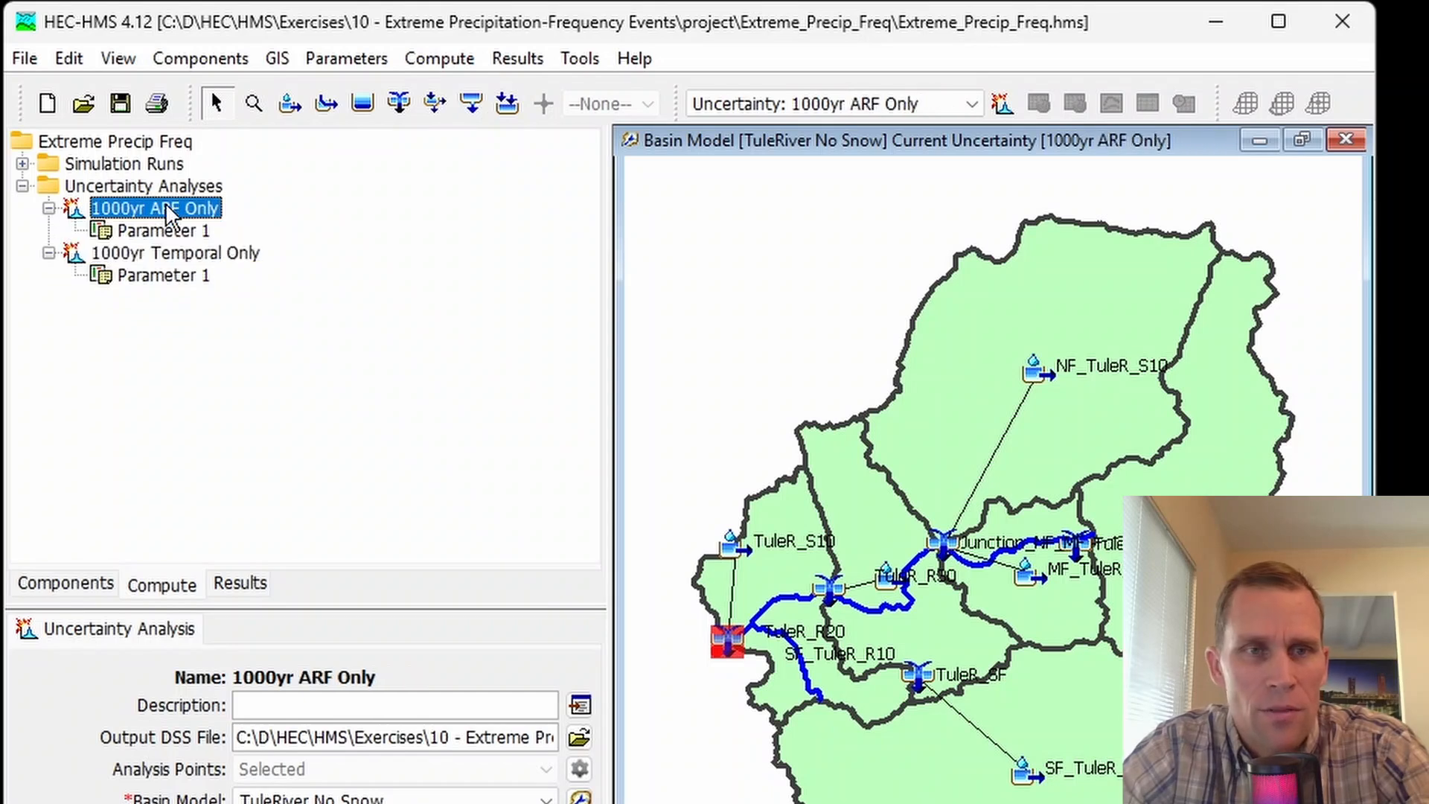
Set Parameter 1 of the 1000yr ARF Only analysis to Hypothetical Storm - Area-Reduction Function with ARF Curves as the parameter value
left_click(154, 231)
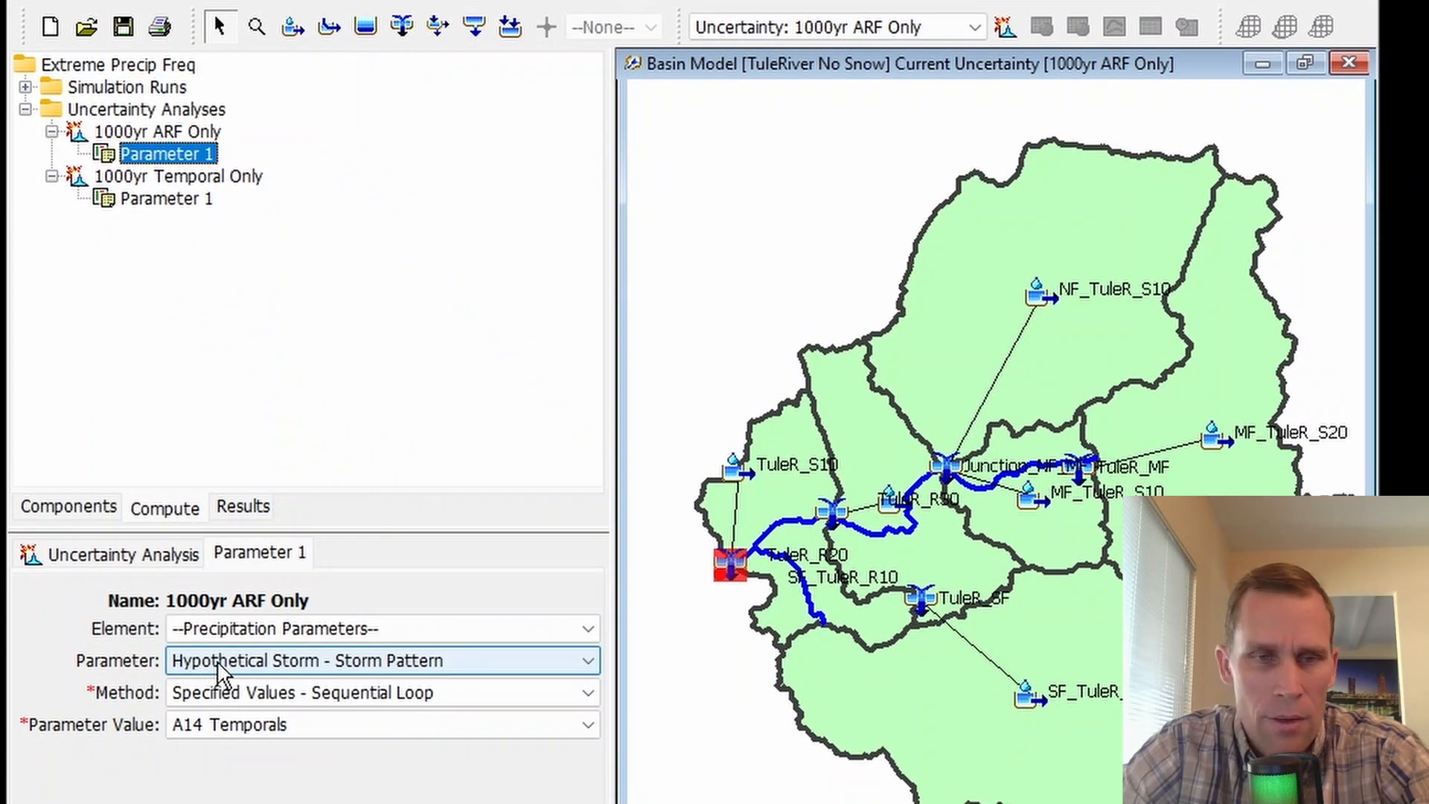
left_click(221, 672)
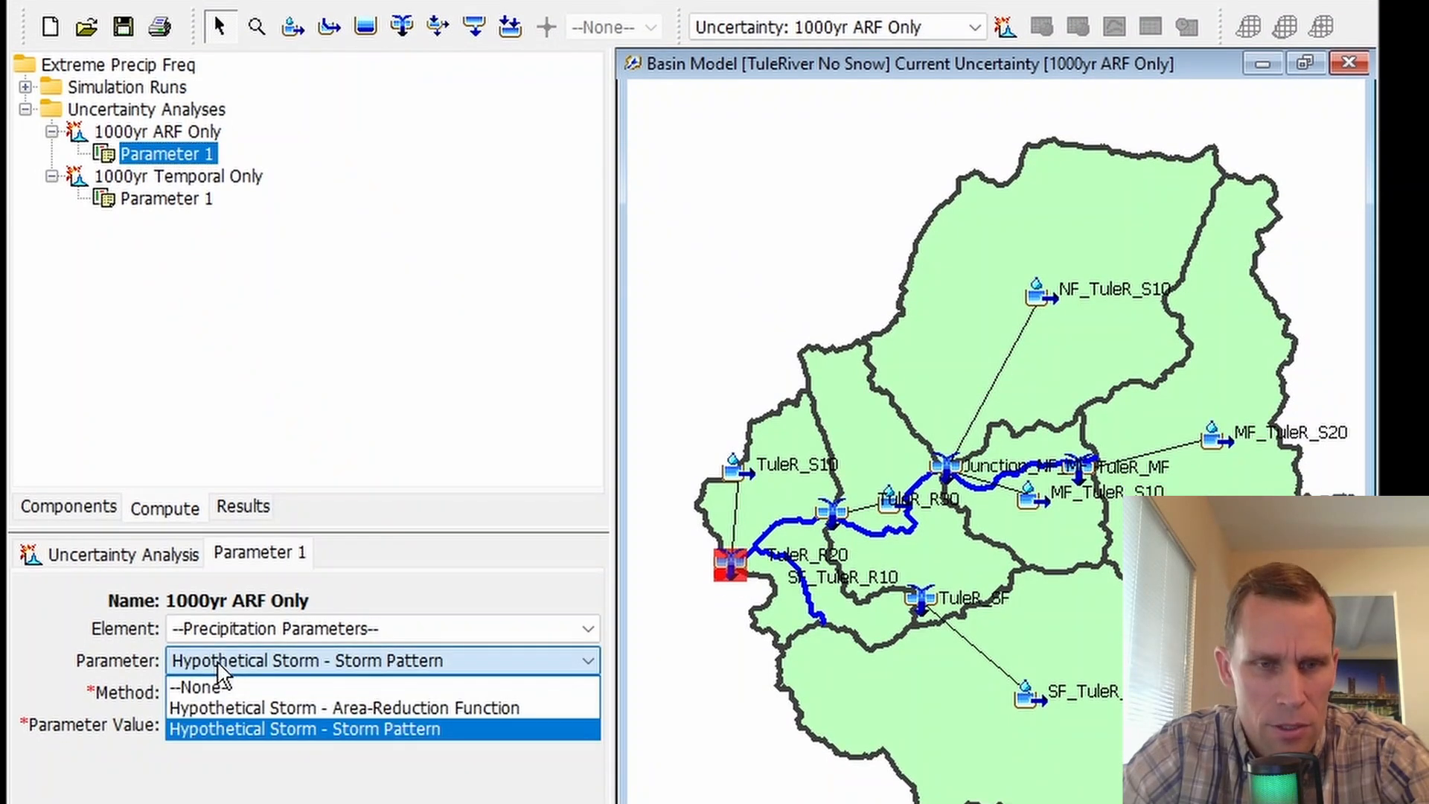
left_click(272, 713)
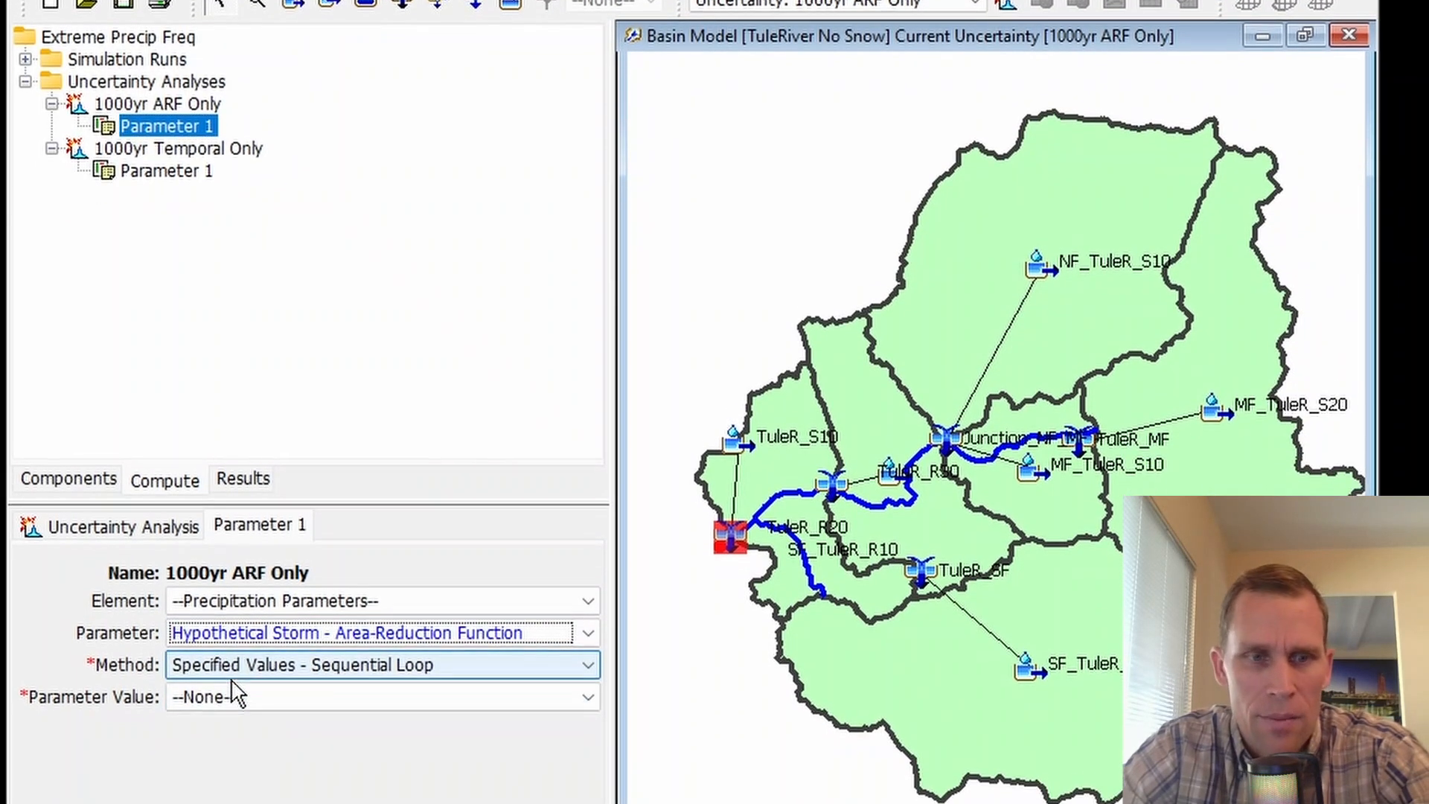
left_click(216, 698)
left_click(243, 746)
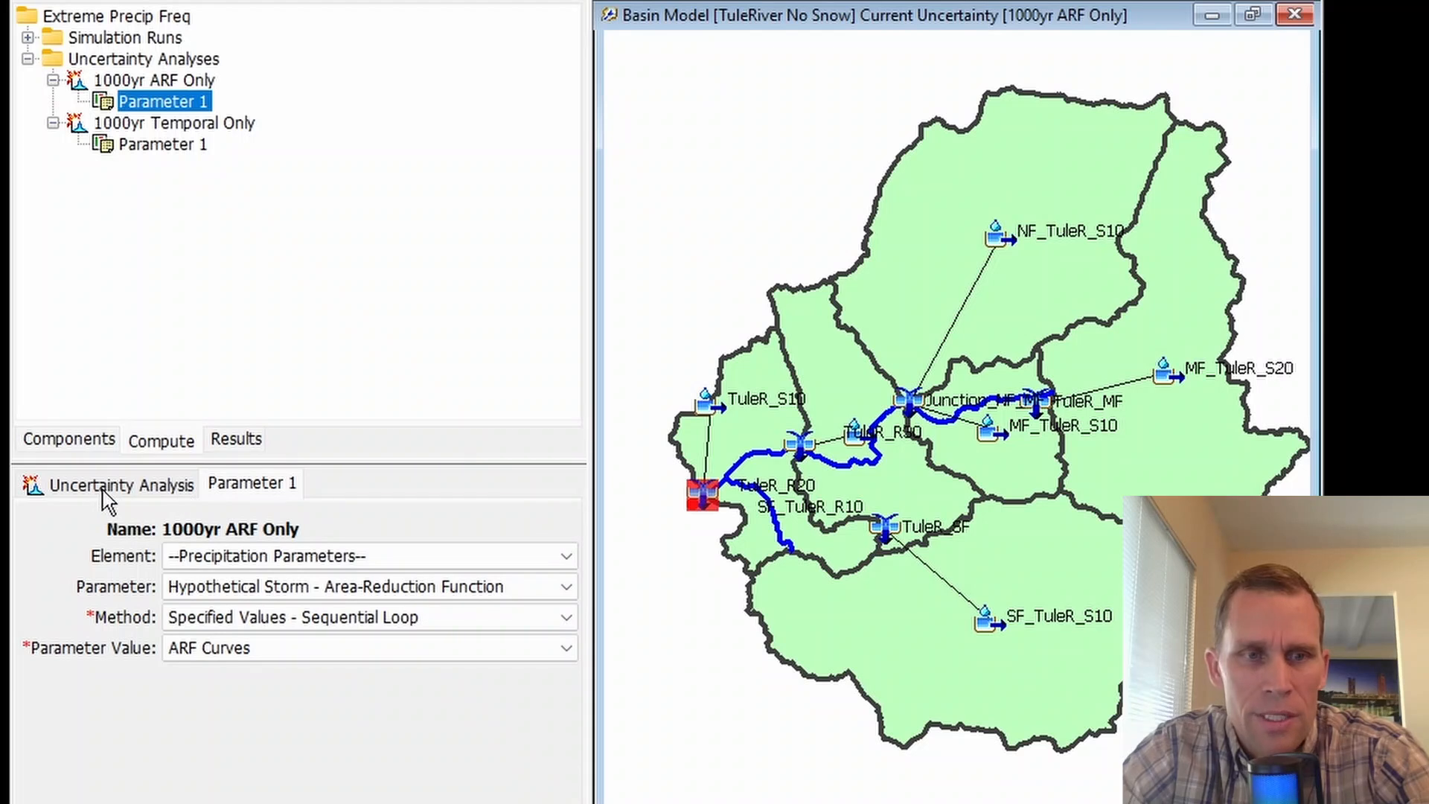
Set the total samples of the 1000yr ARF Only uncertainty analysis to 12
left_click(104, 488)
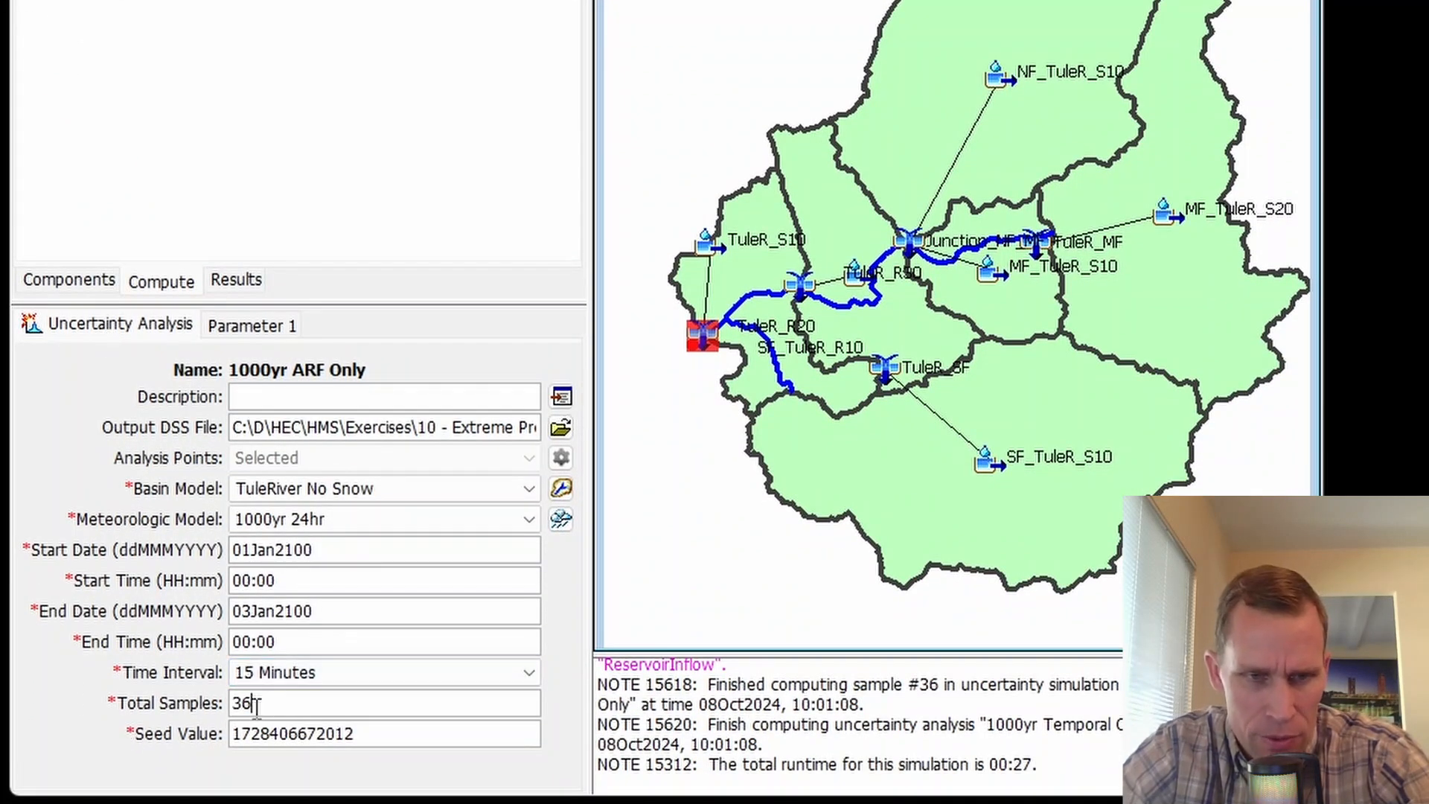
double_click(233, 706)
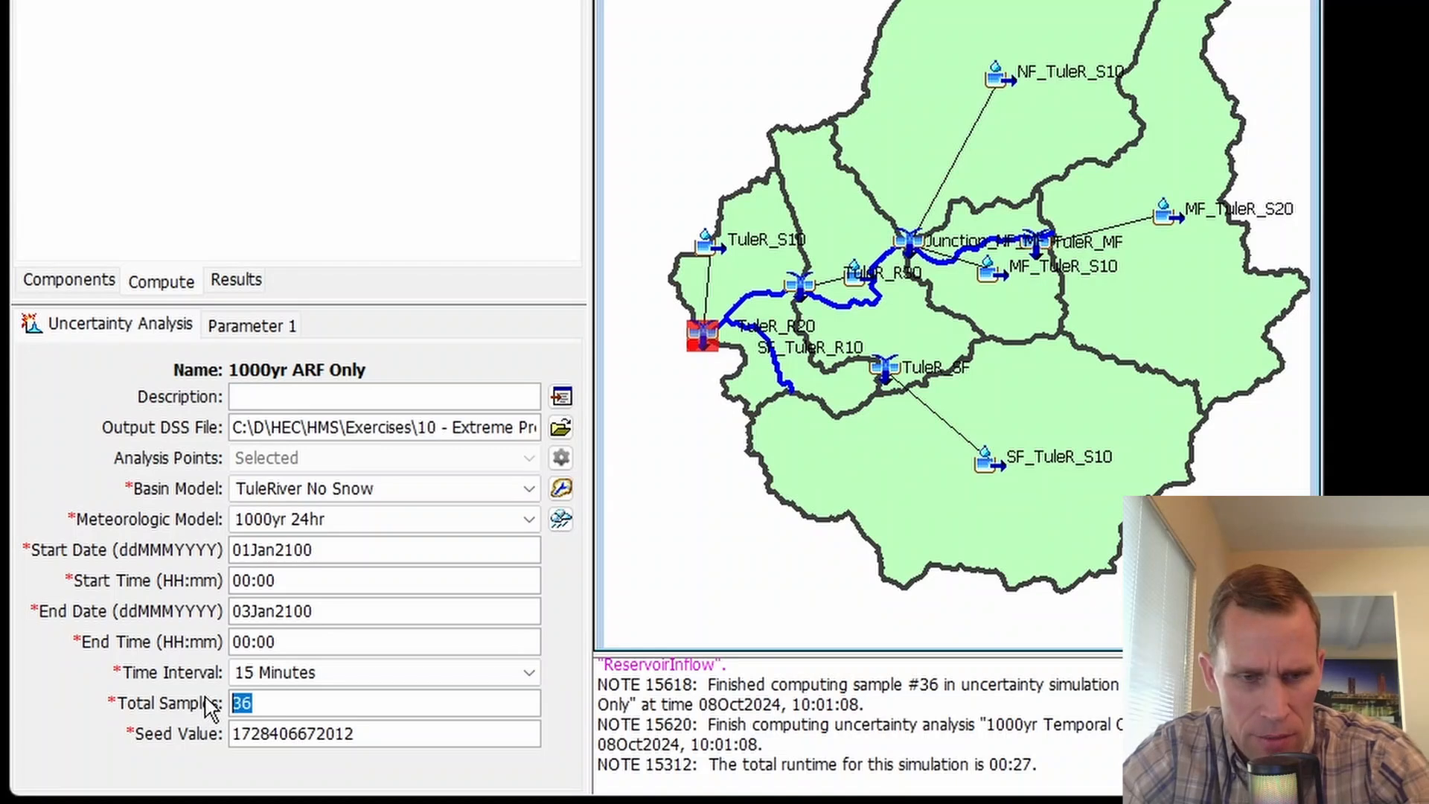
type("1")
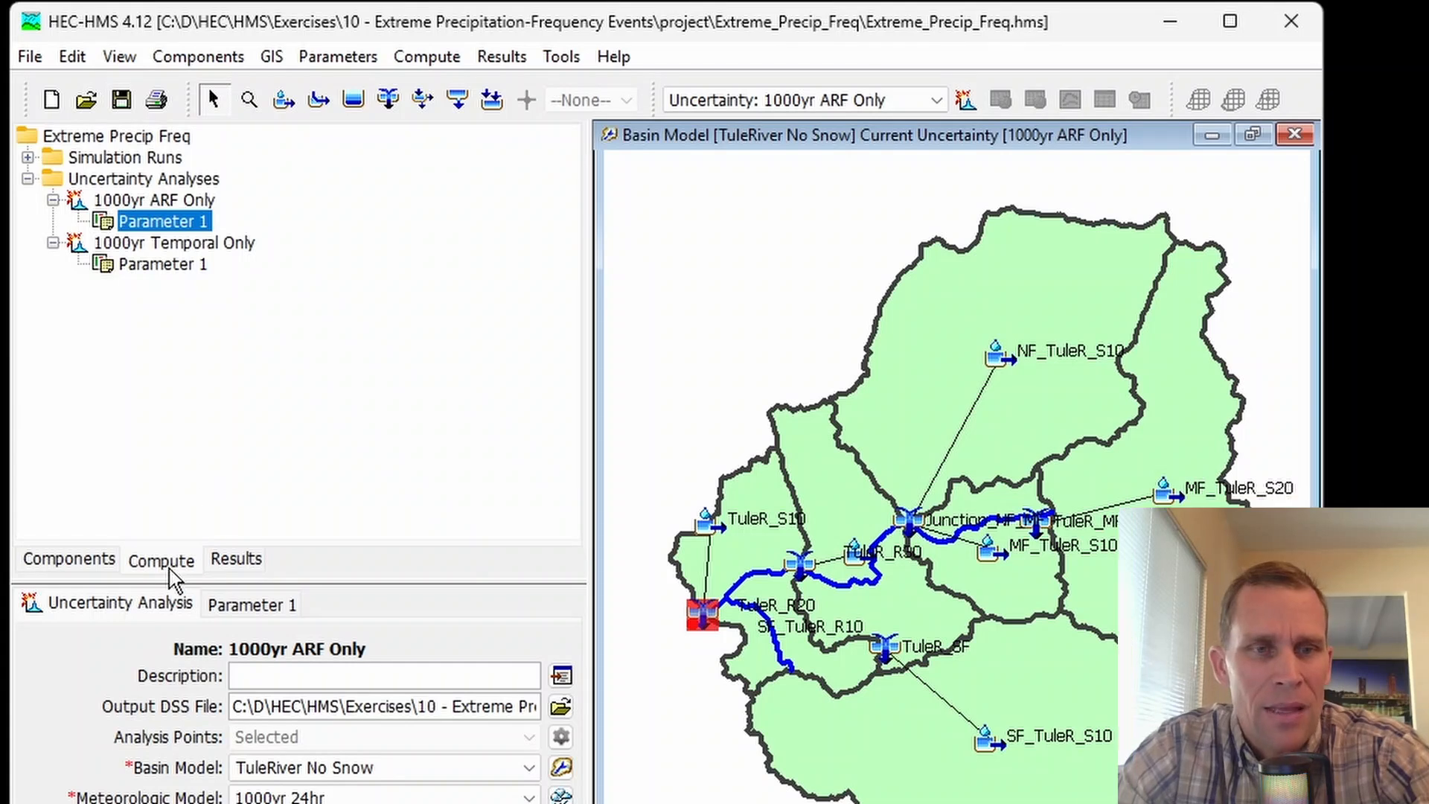
Compute the 1000yr ARF Only uncertainty analysis and dismiss the finished progress window
left_click(173, 560)
left_click(149, 205)
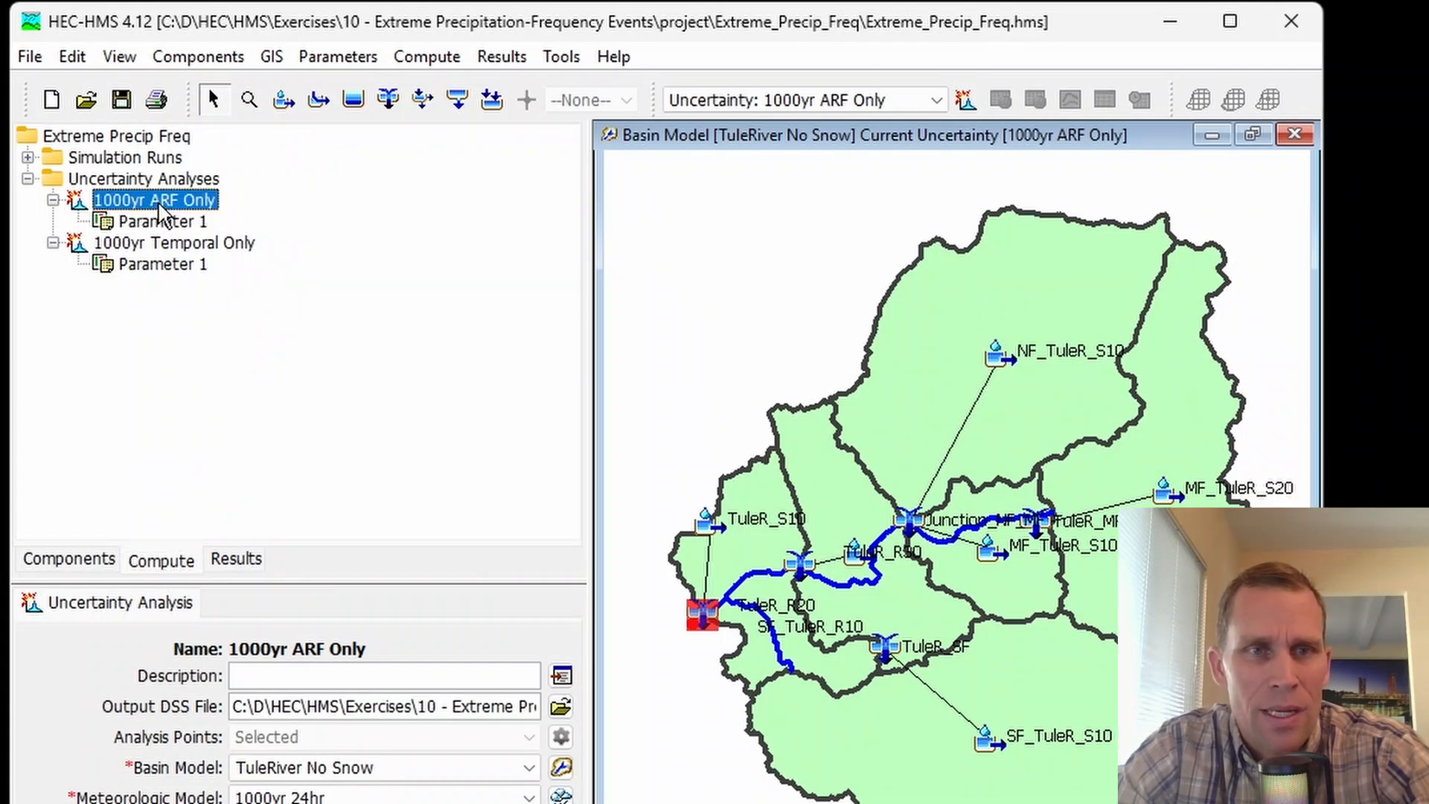
right_click(158, 202)
left_click(217, 227)
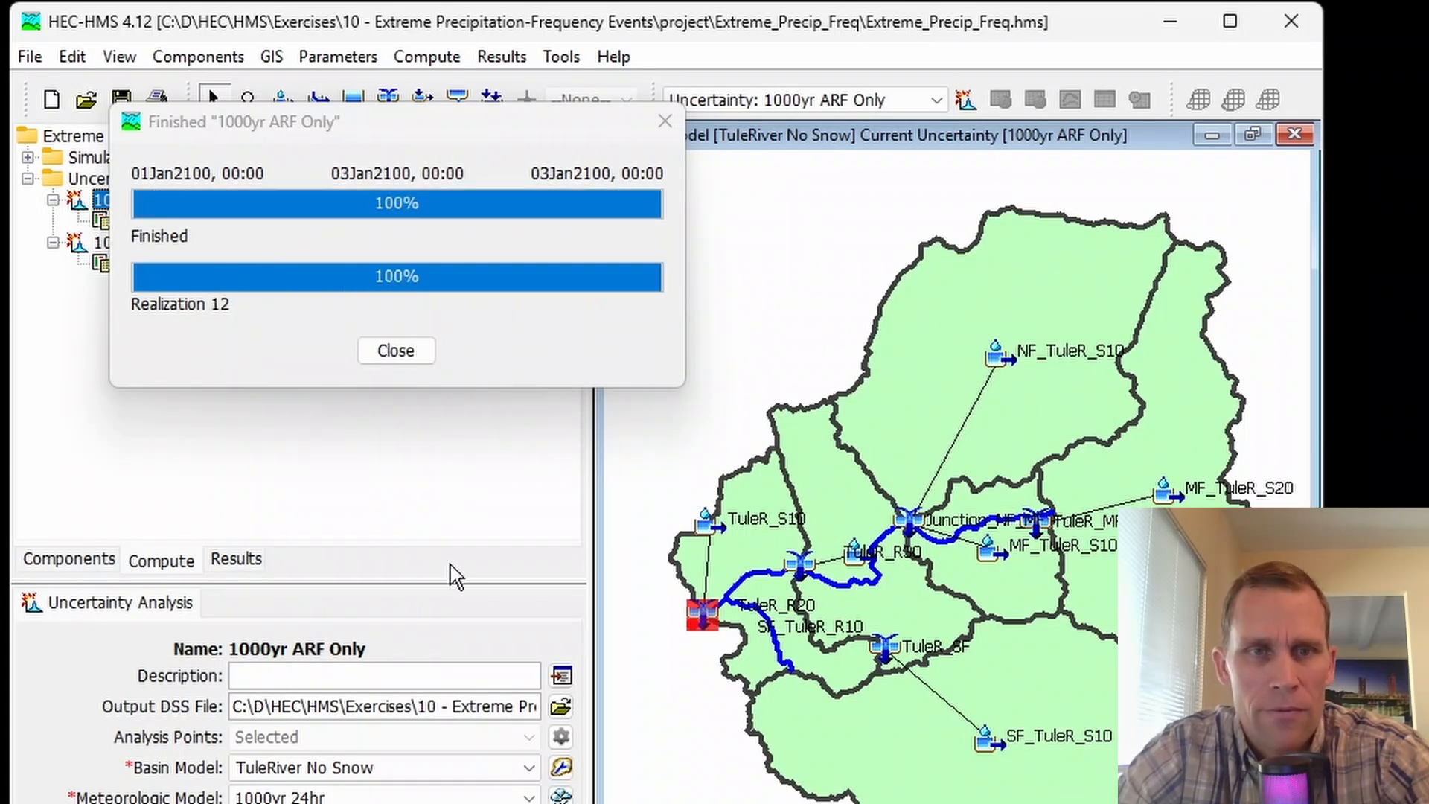
left_click(400, 356)
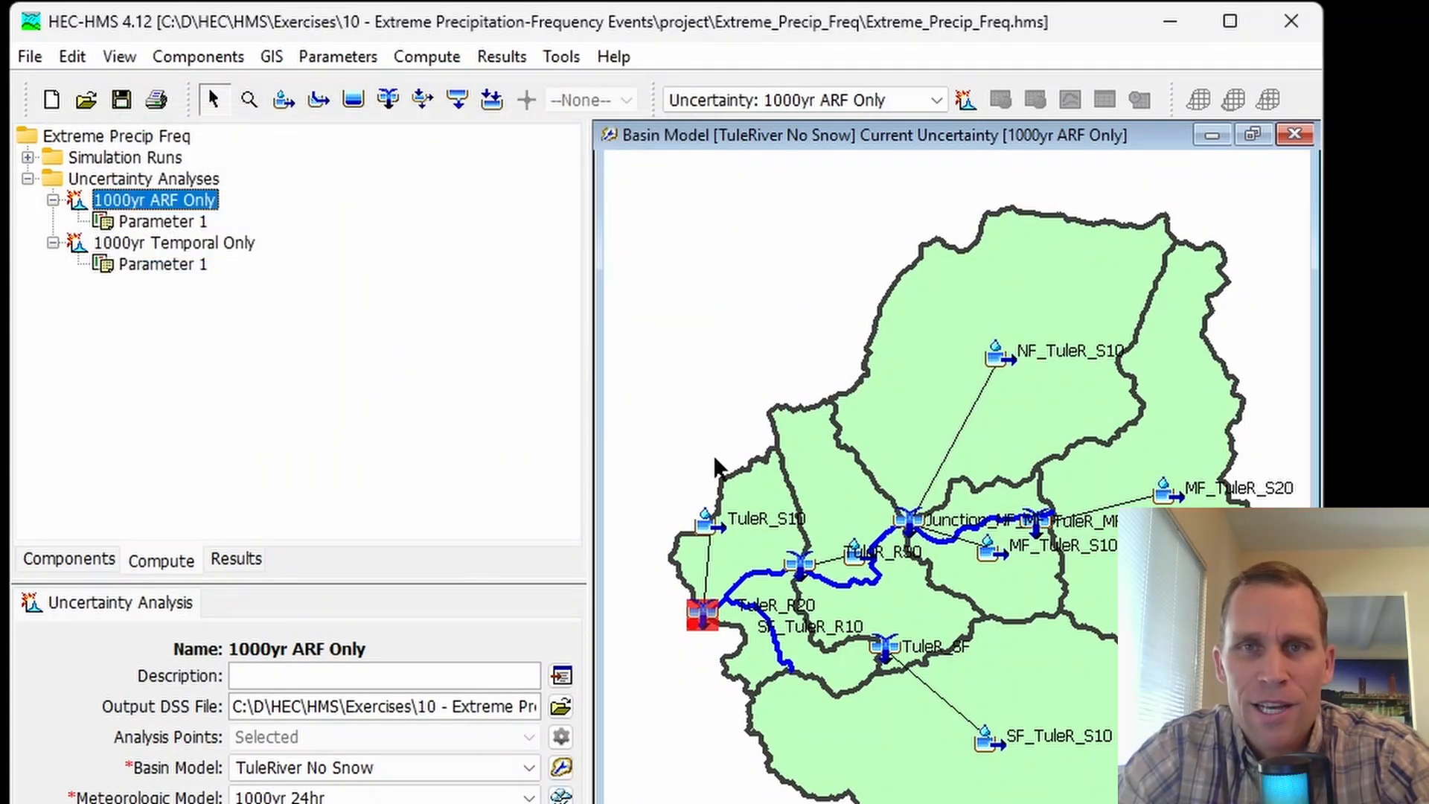
Open the ReservoirInflow outflow graph from the 1000yr ARF Only uncertainty analysis results
left_click(238, 571)
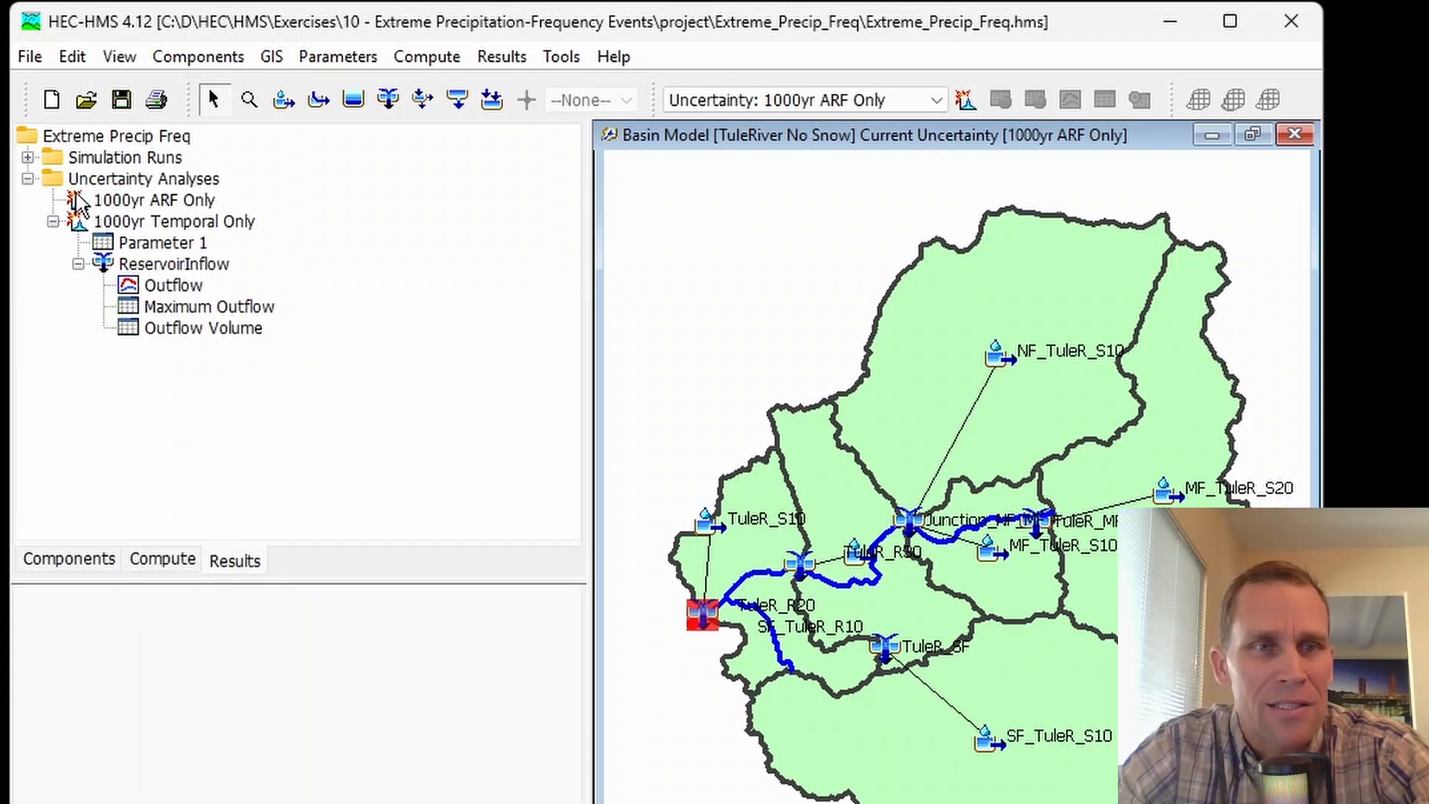
left_click(52, 222)
double_click(123, 200)
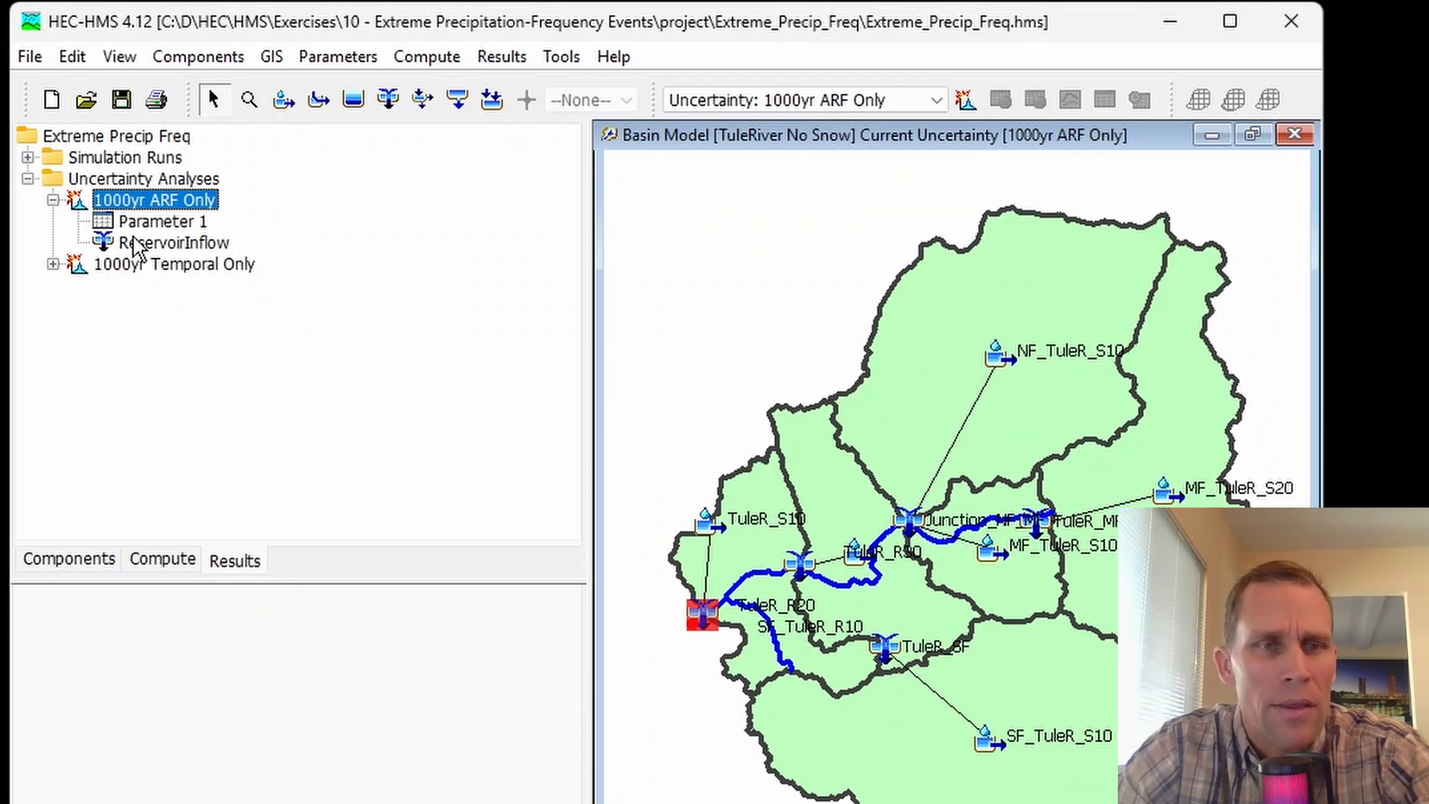
double_click(167, 246)
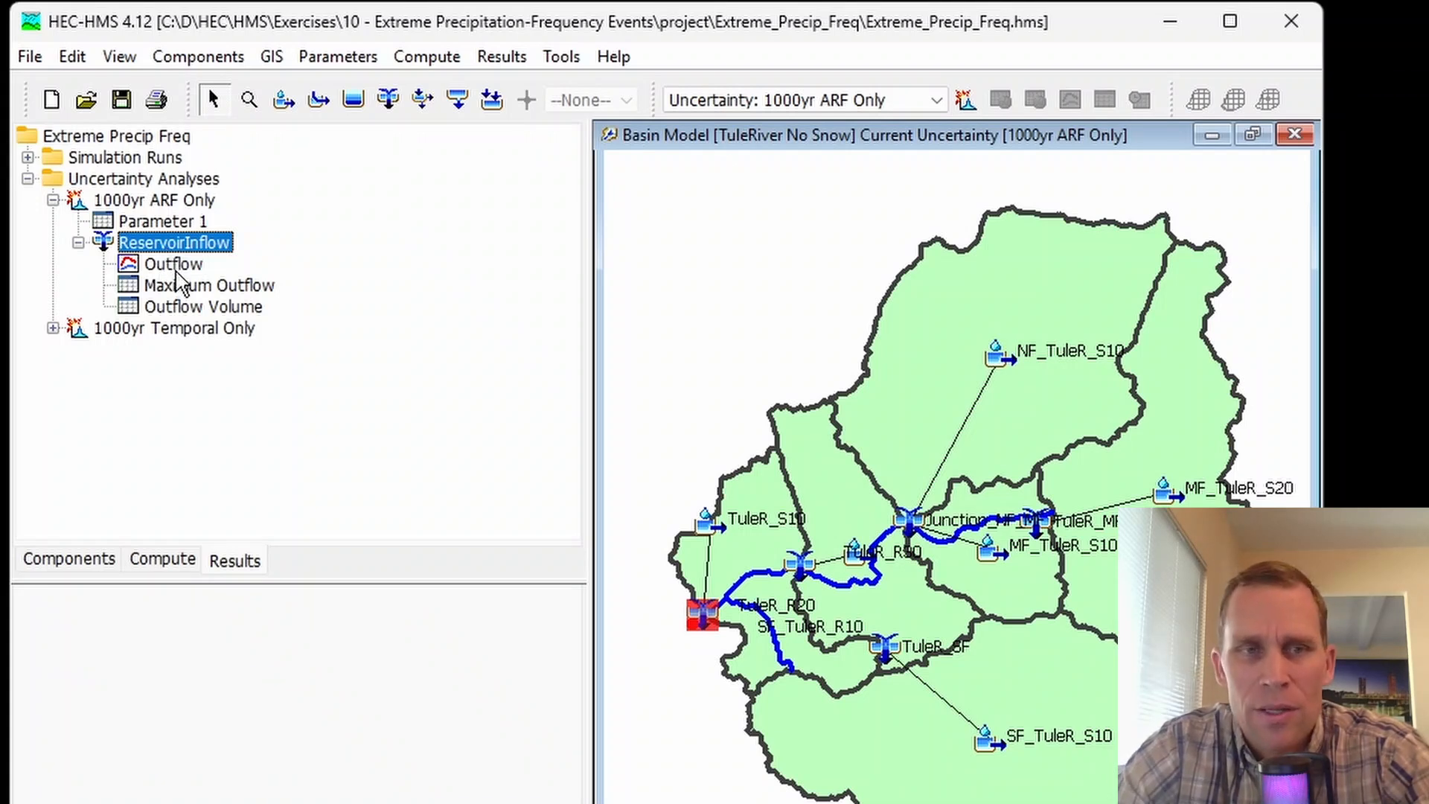
left_click(176, 272)
left_click_drag(338, 30, 450, 97)
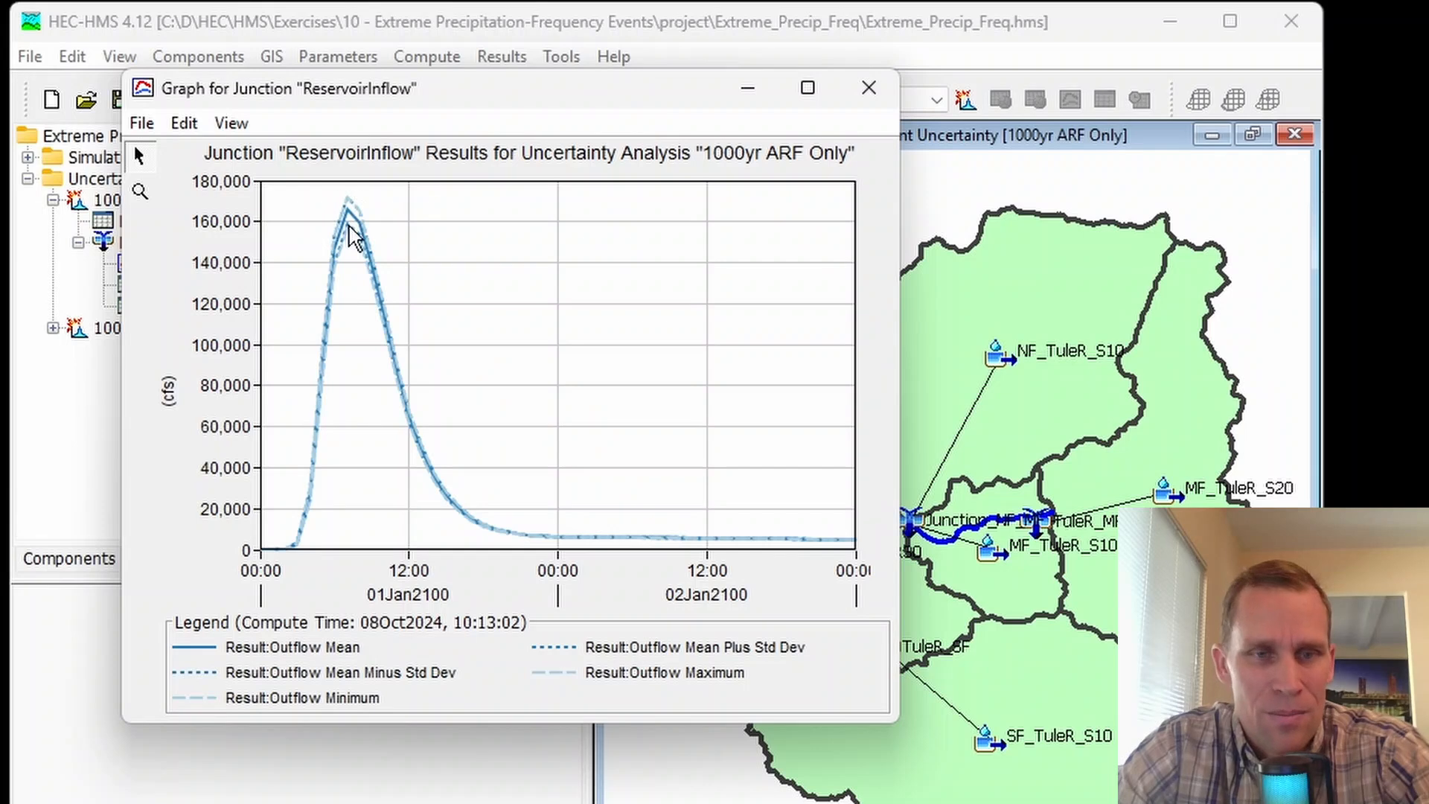
Zoom in on the hydrograph peak to examine the spread between the mean, minimum and maximum outflow, and close the graph
left_click(140, 191)
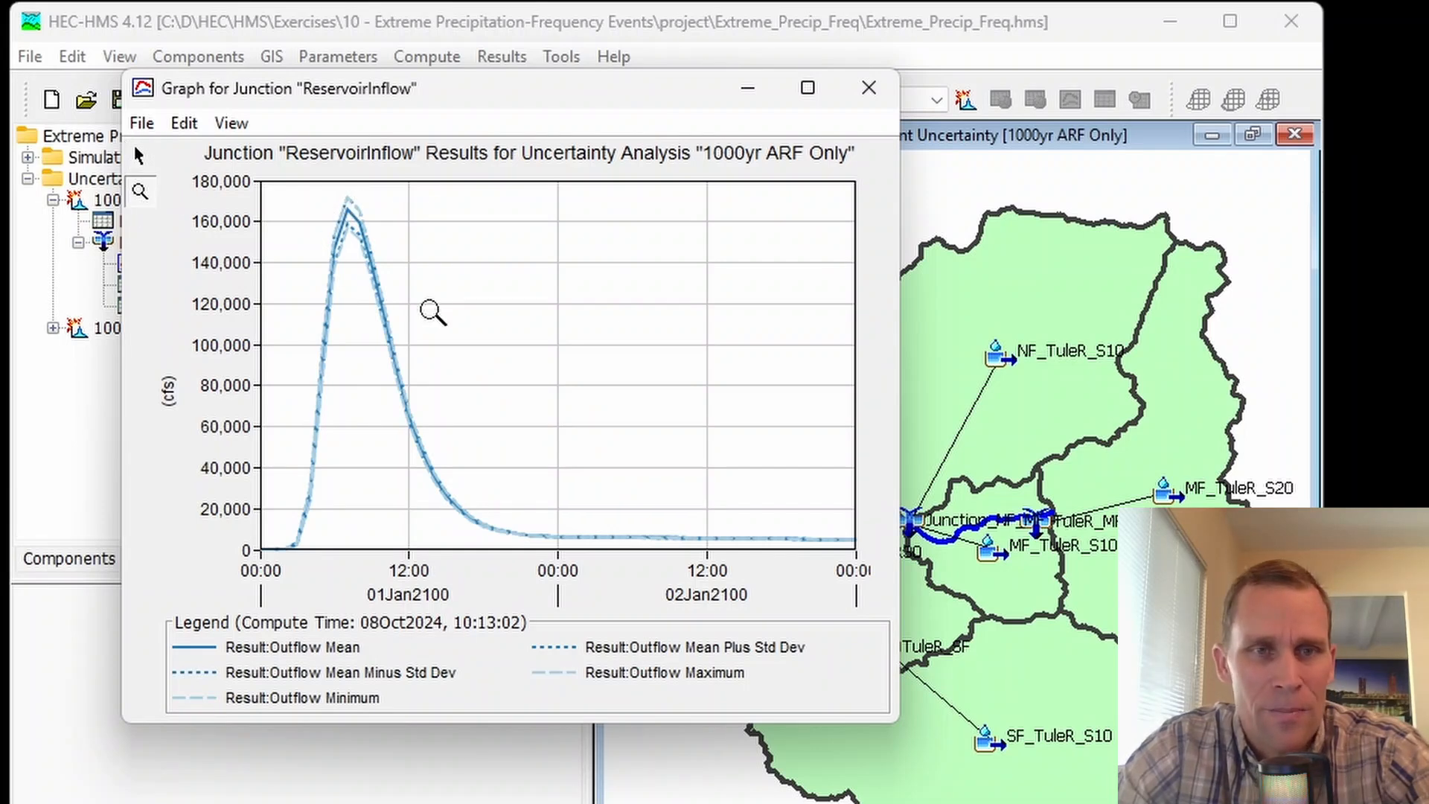
left_click_drag(432, 312, 261, 181)
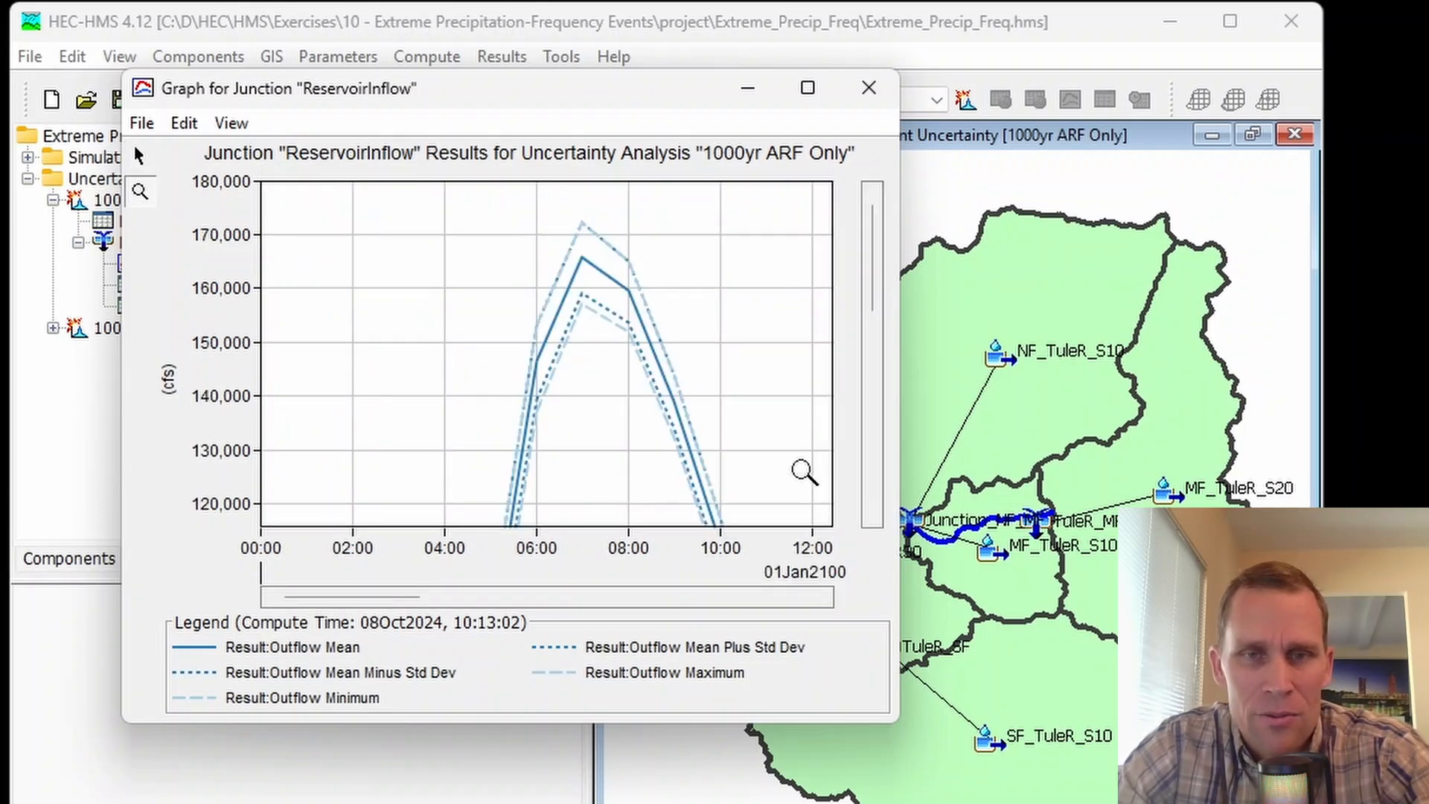
left_click_drag(783, 469, 392, 185)
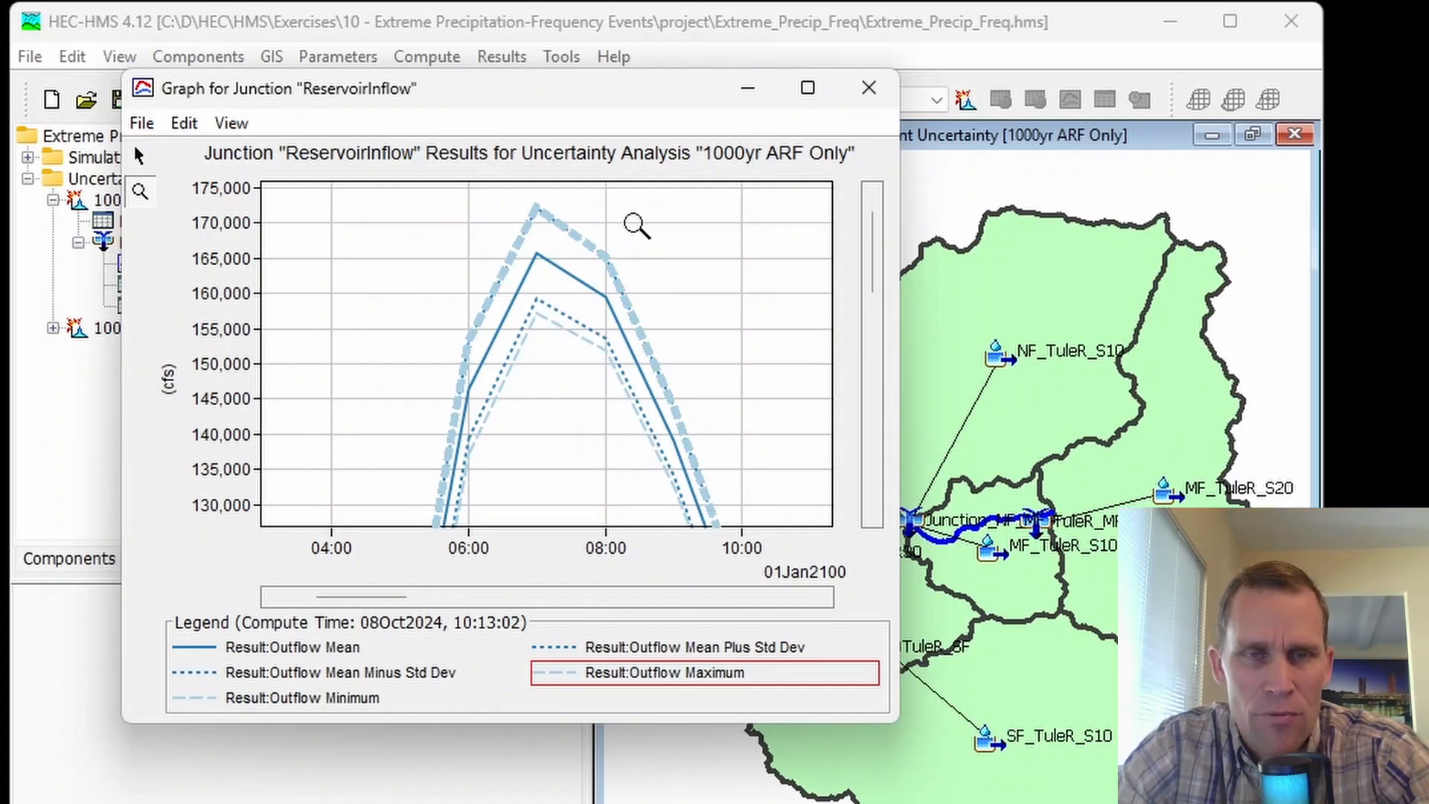
left_click(868, 88)
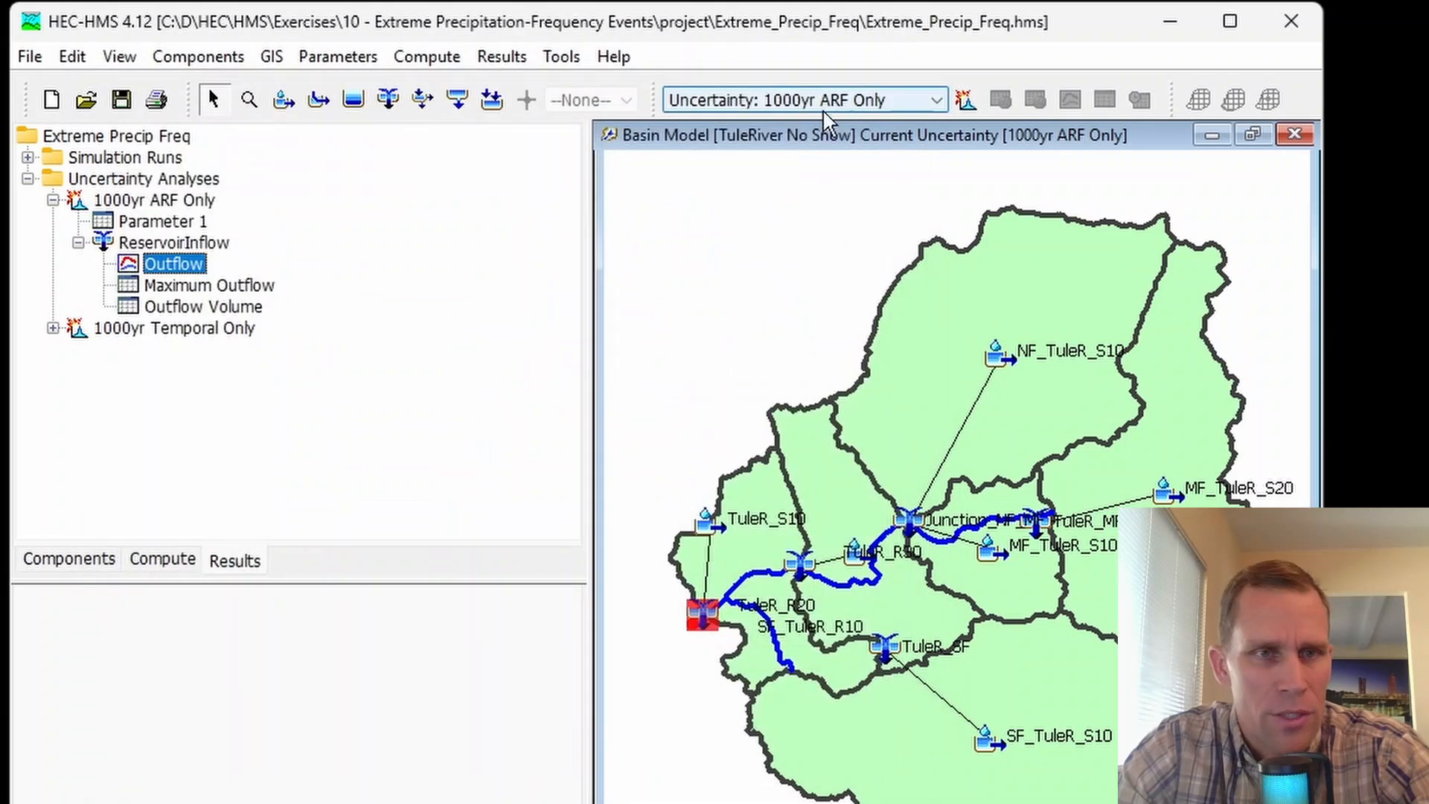
Examine the ReservoirInflow Maximum Outflow table of 1000yr ARF Only for peak flows that repeat between samples, and close it
left_click(188, 289)
left_click_drag(440, 32, 552, 73)
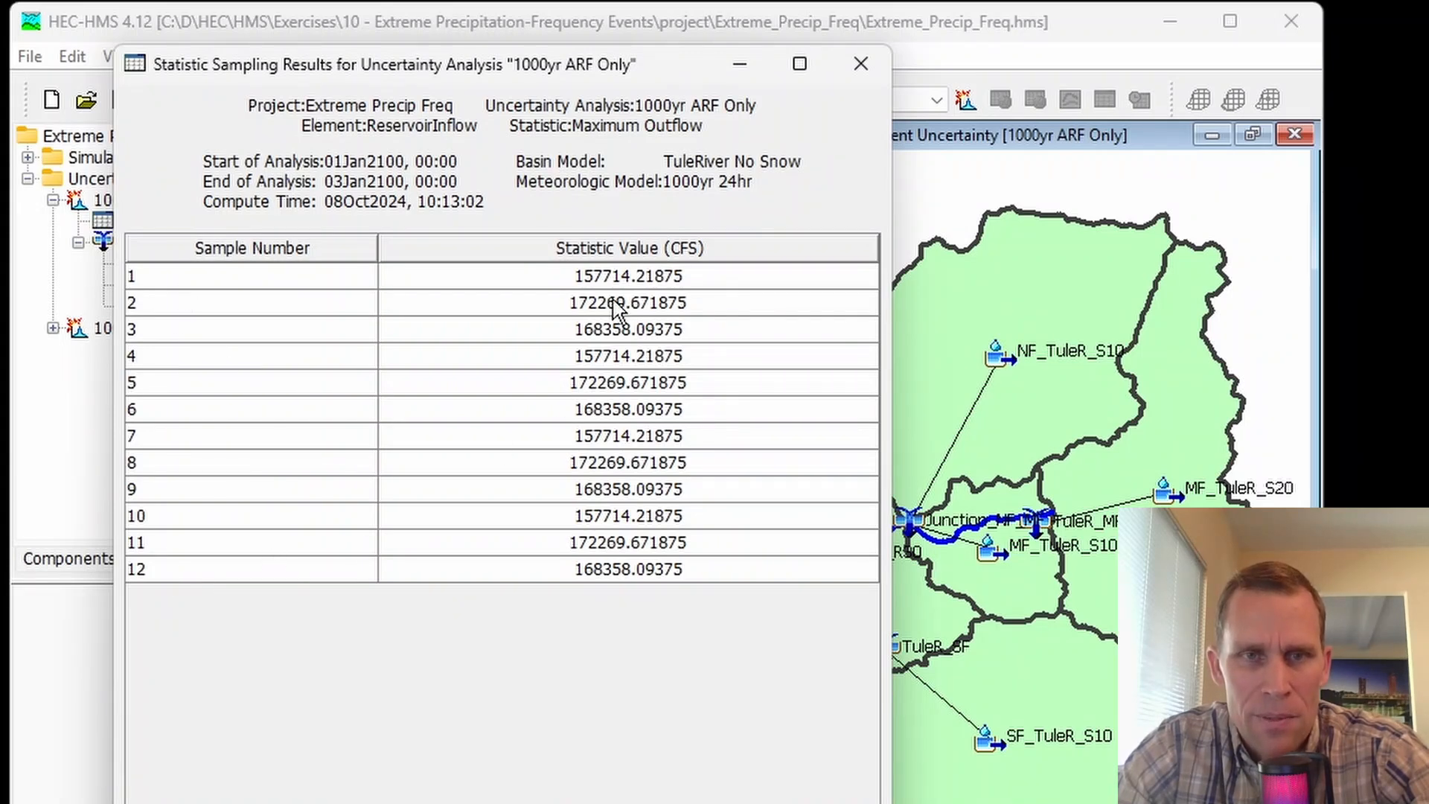
left_click(584, 277)
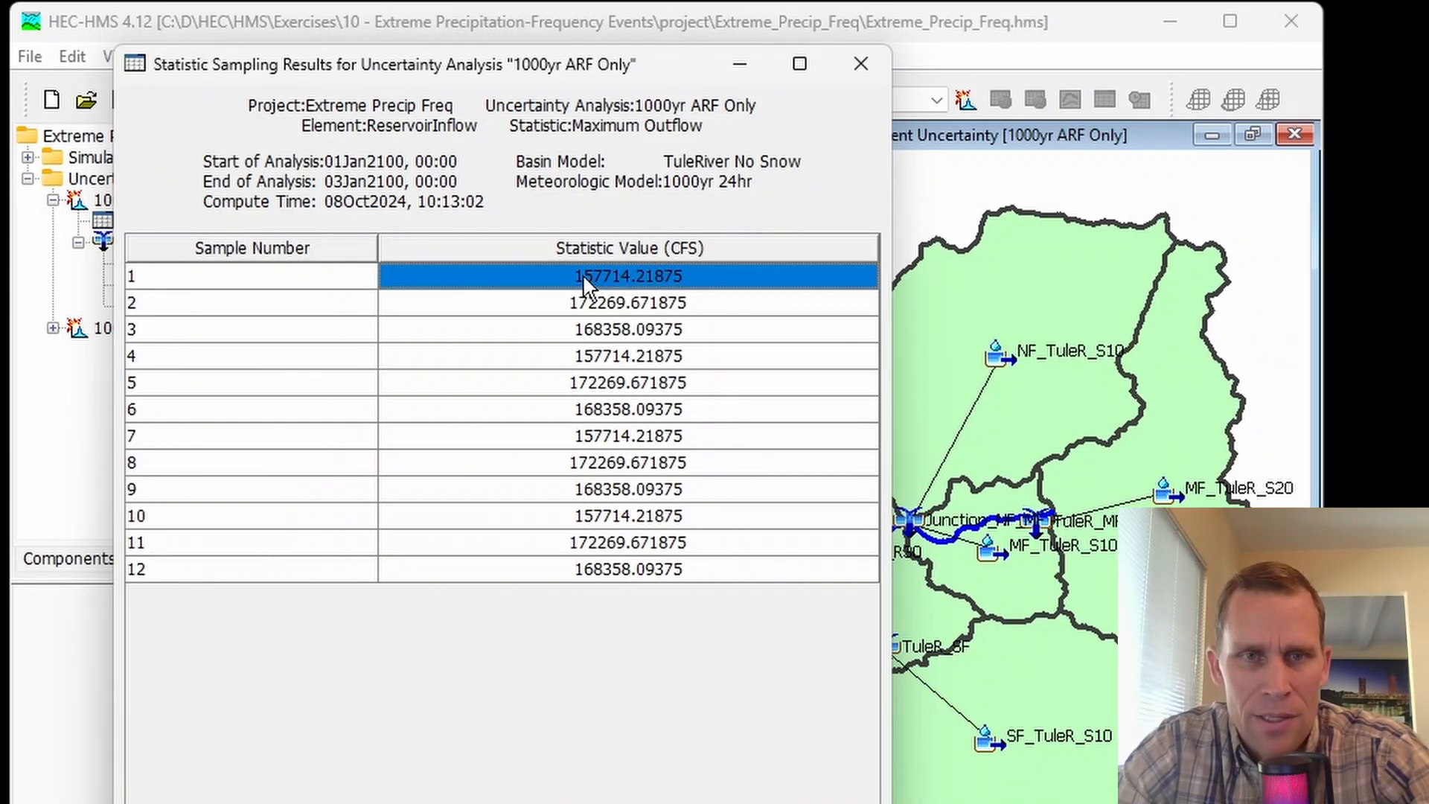
left_click(559, 363)
left_click(548, 445)
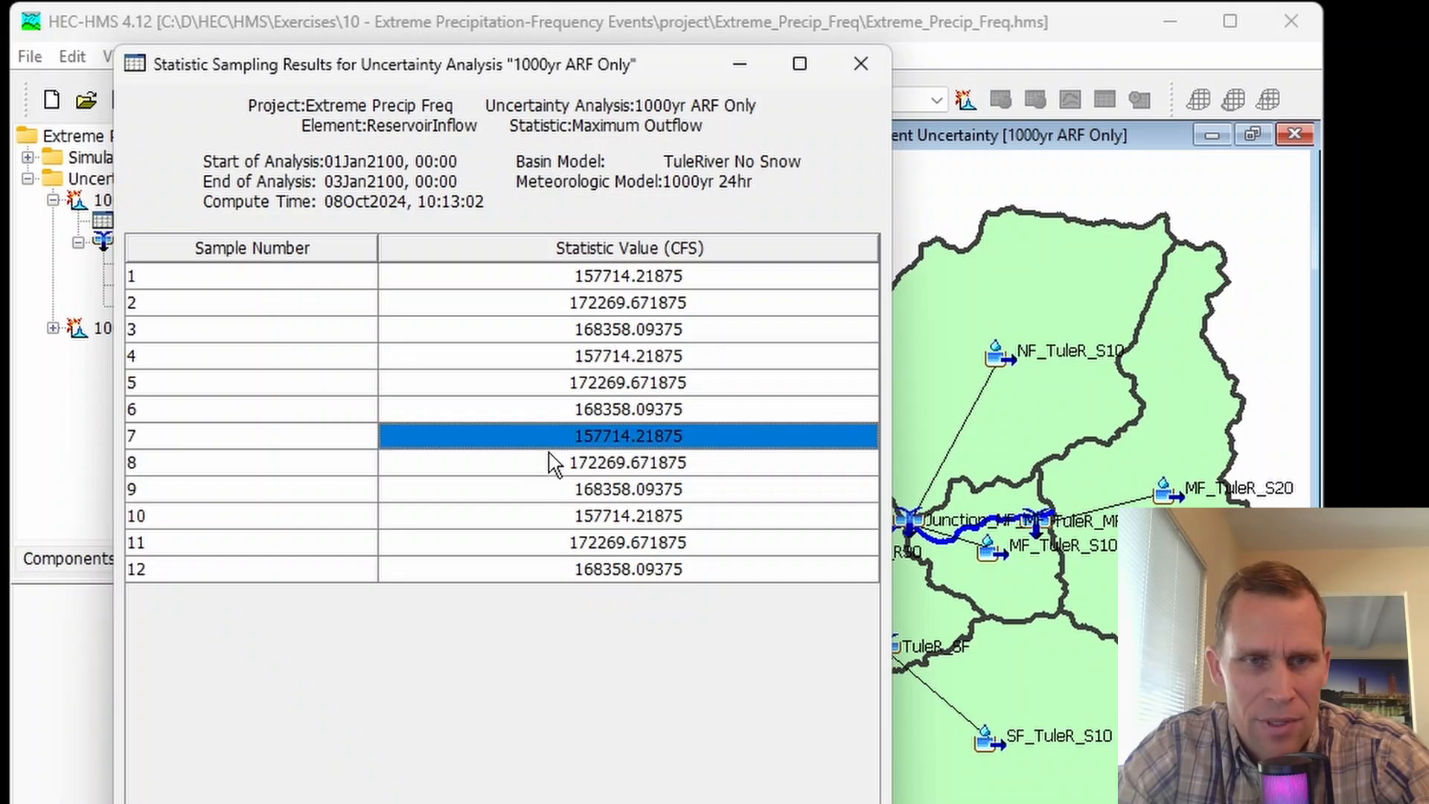
left_click(549, 522)
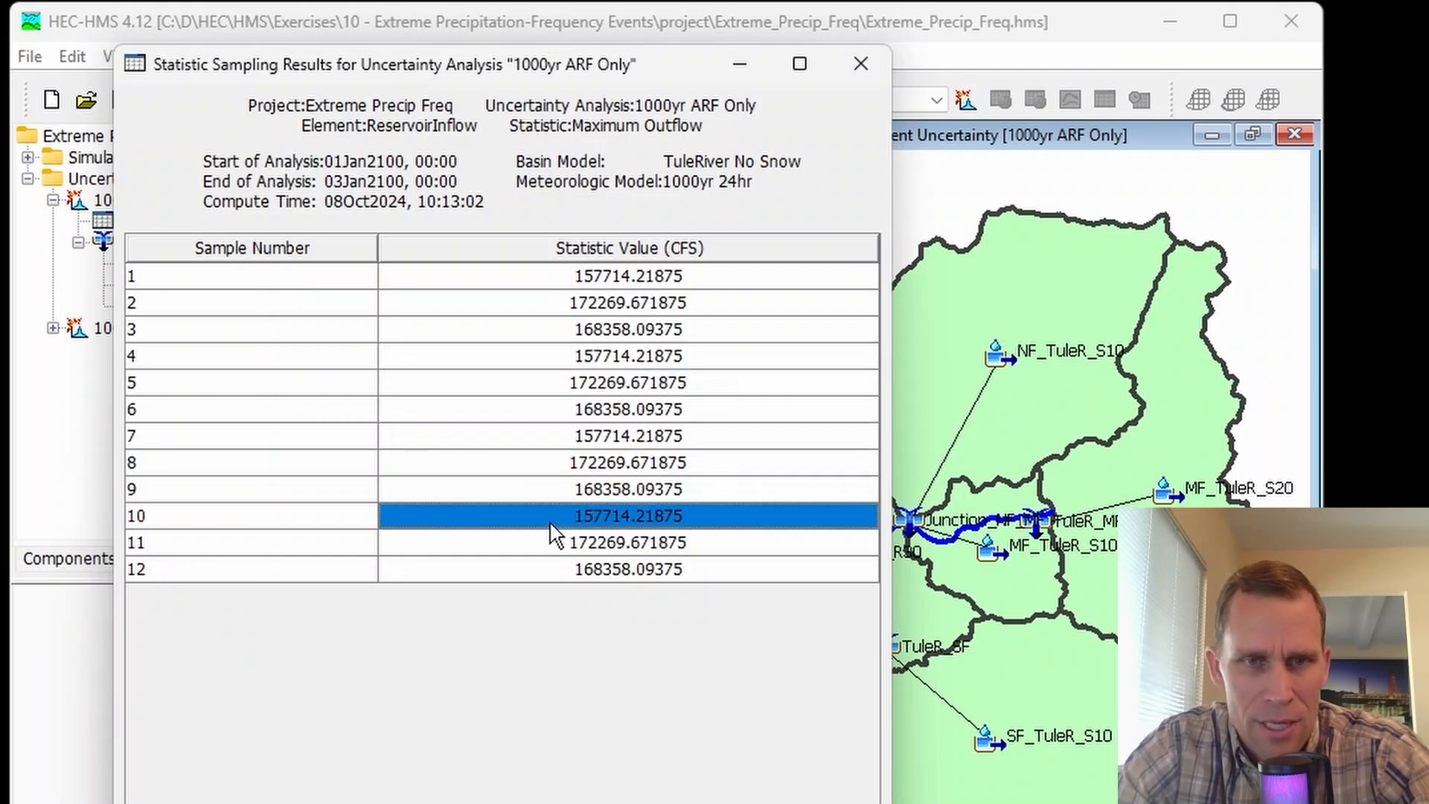
left_click(574, 283)
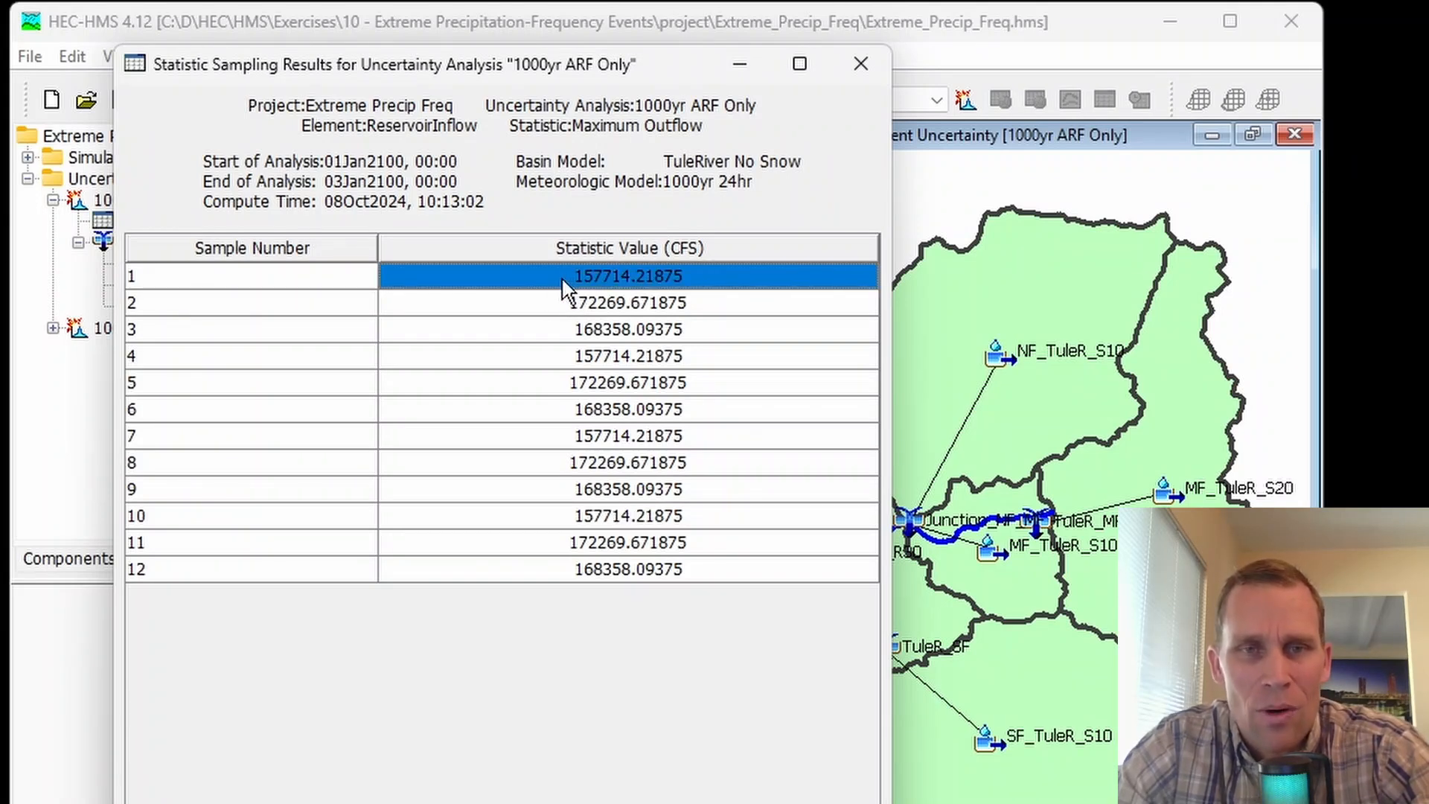
left_click(547, 305)
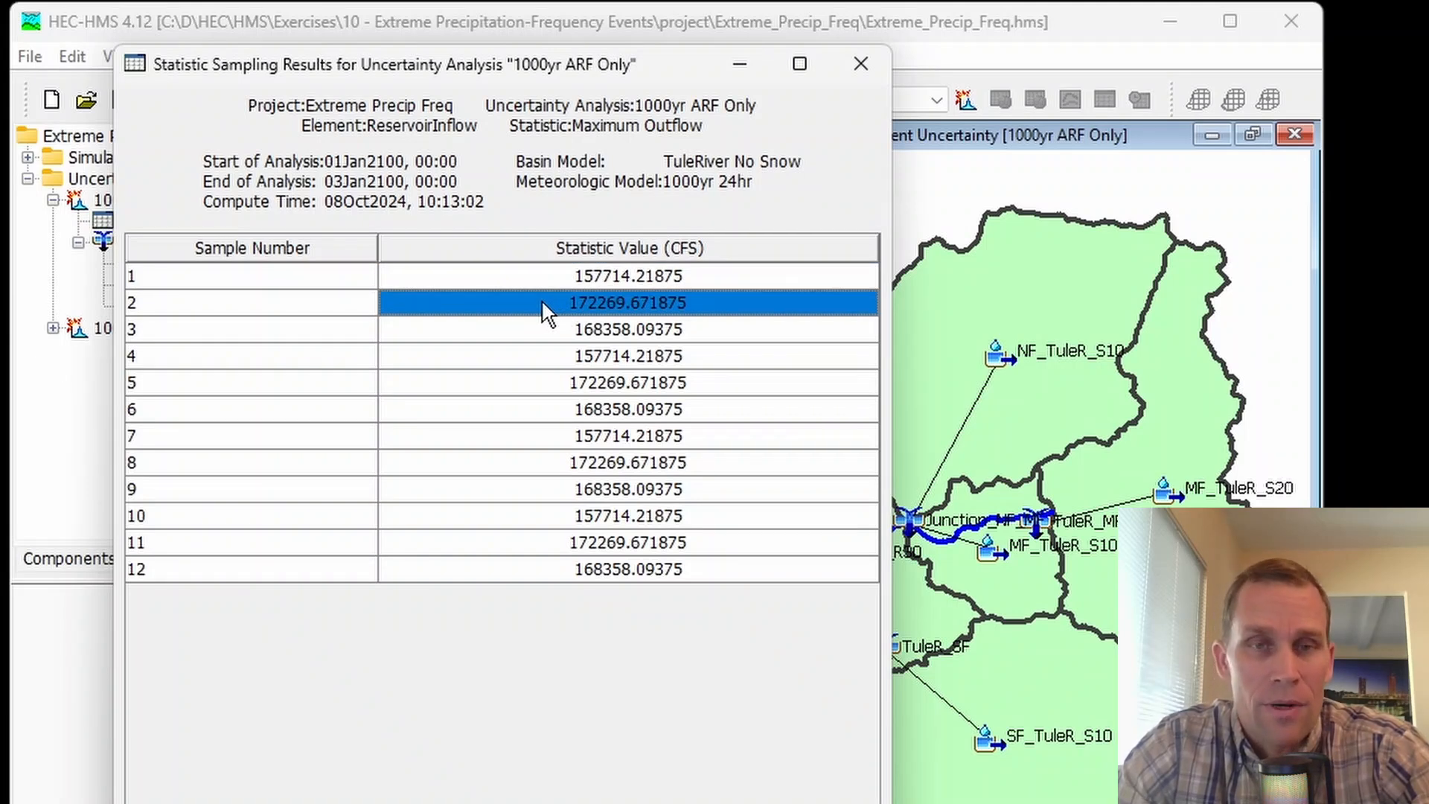
left_click(860, 65)
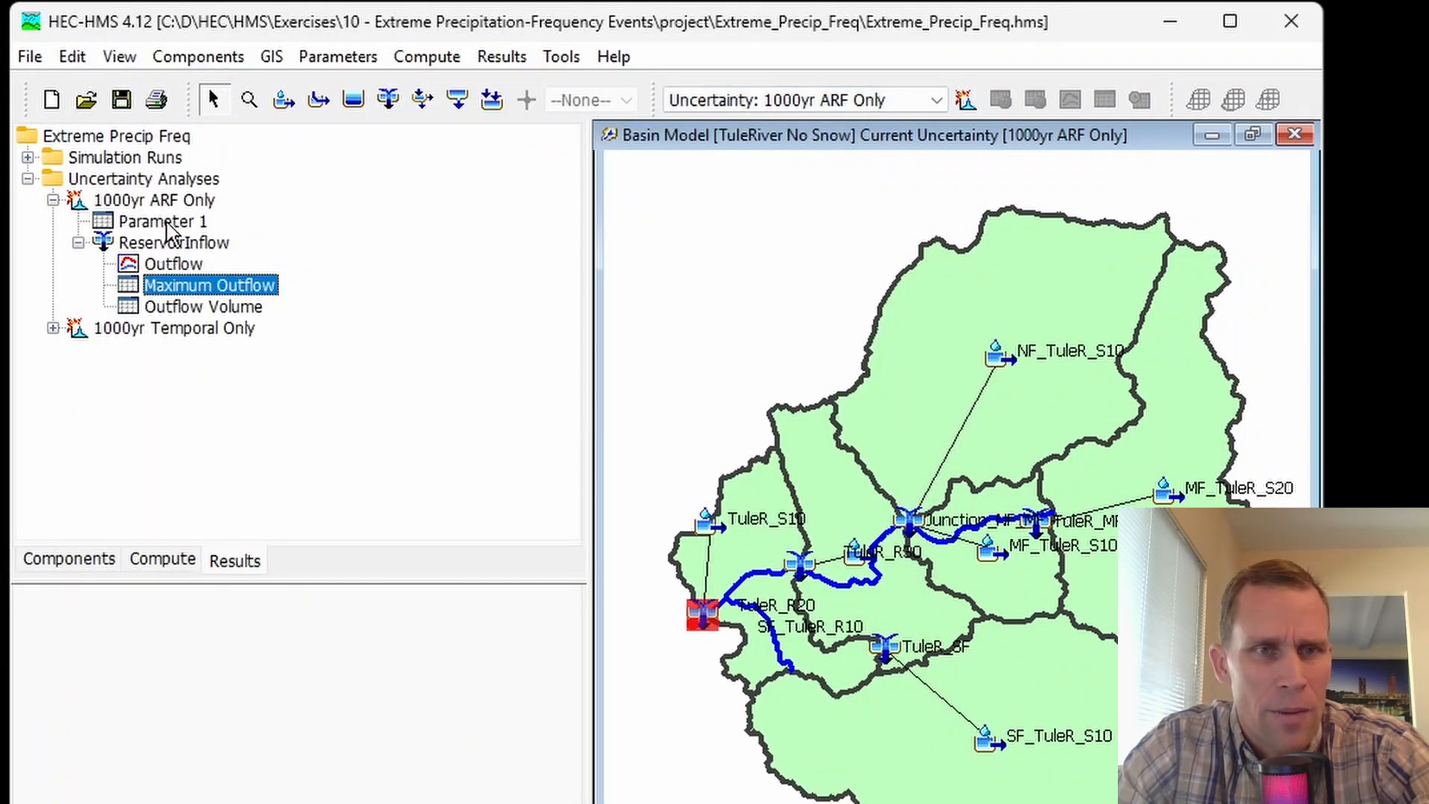
Check which area-reduction function was used for the first samples in the Parameter 1 sampling results of 1000yr ARF Only
left_click(167, 222)
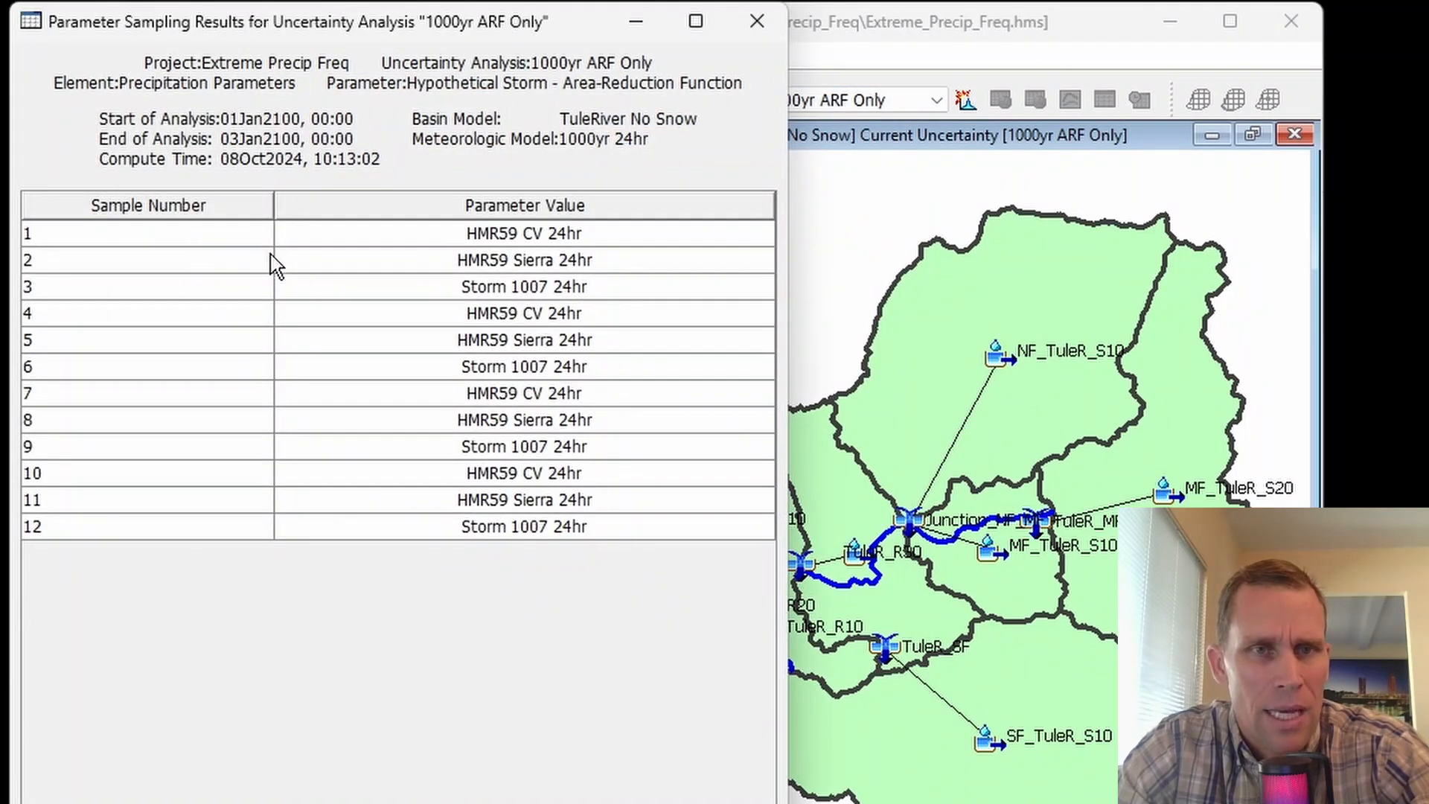
left_click(217, 235)
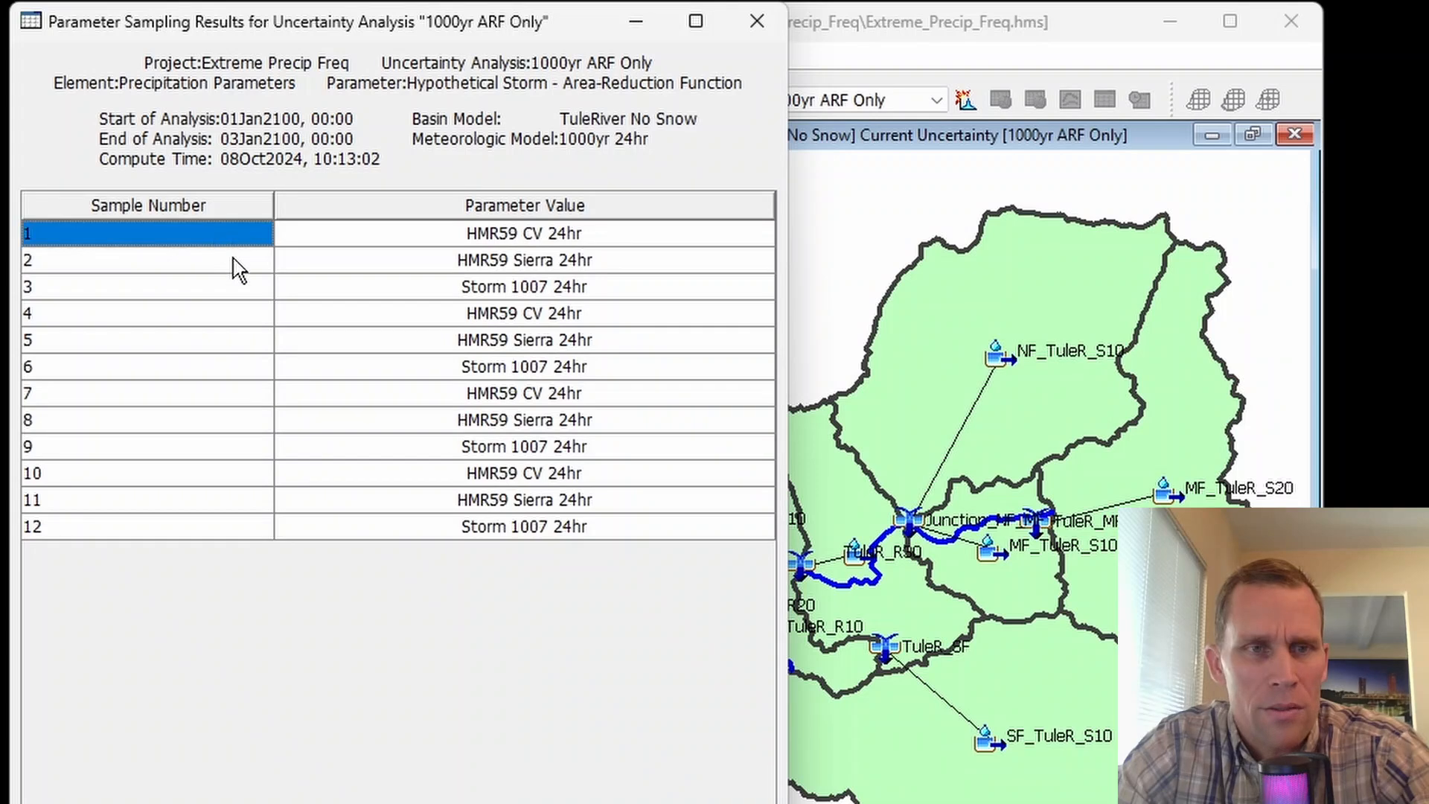
left_click(232, 259)
left_click(233, 277)
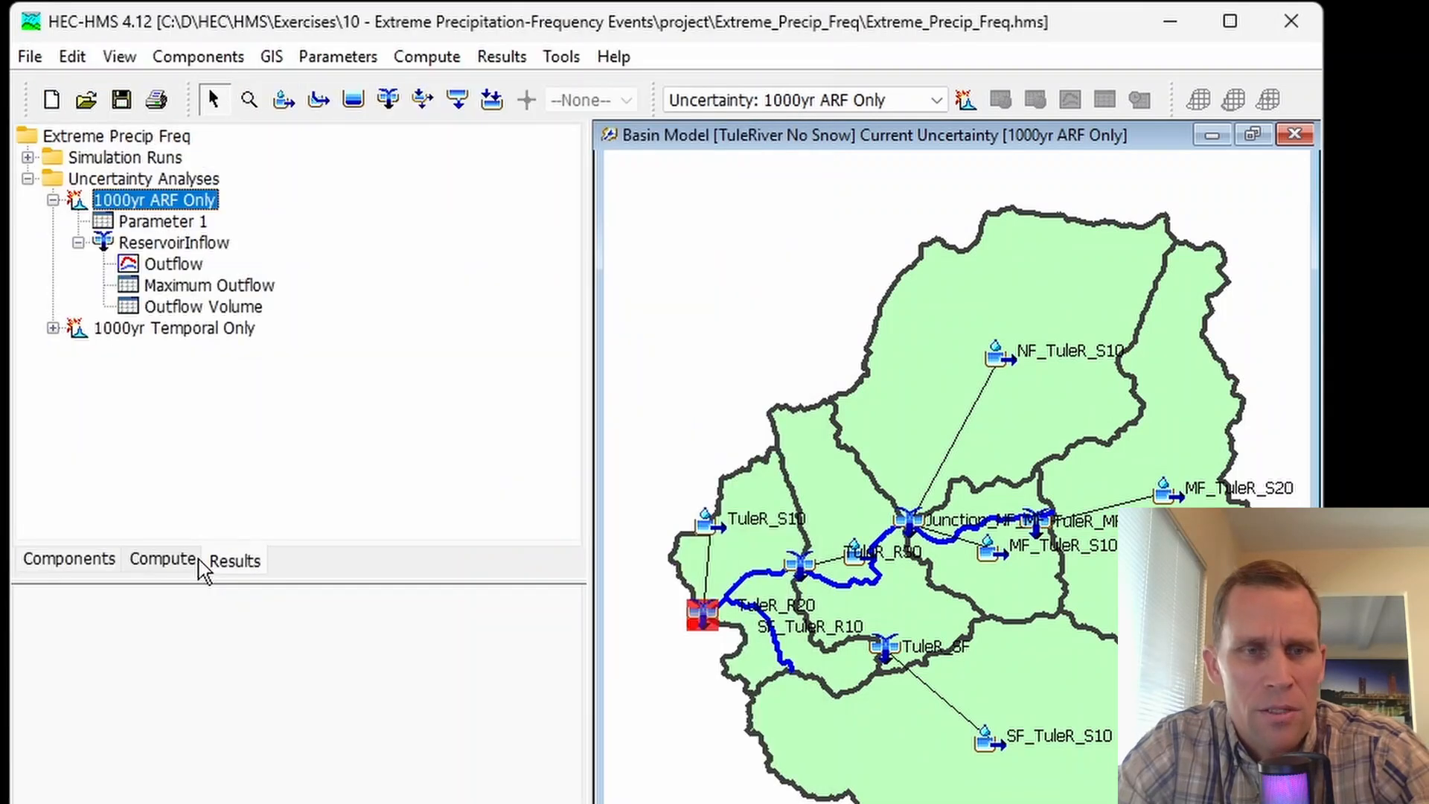
Set the total samples of the 1000yr ARF Only uncertainty analysis to 3
left_click(170, 560)
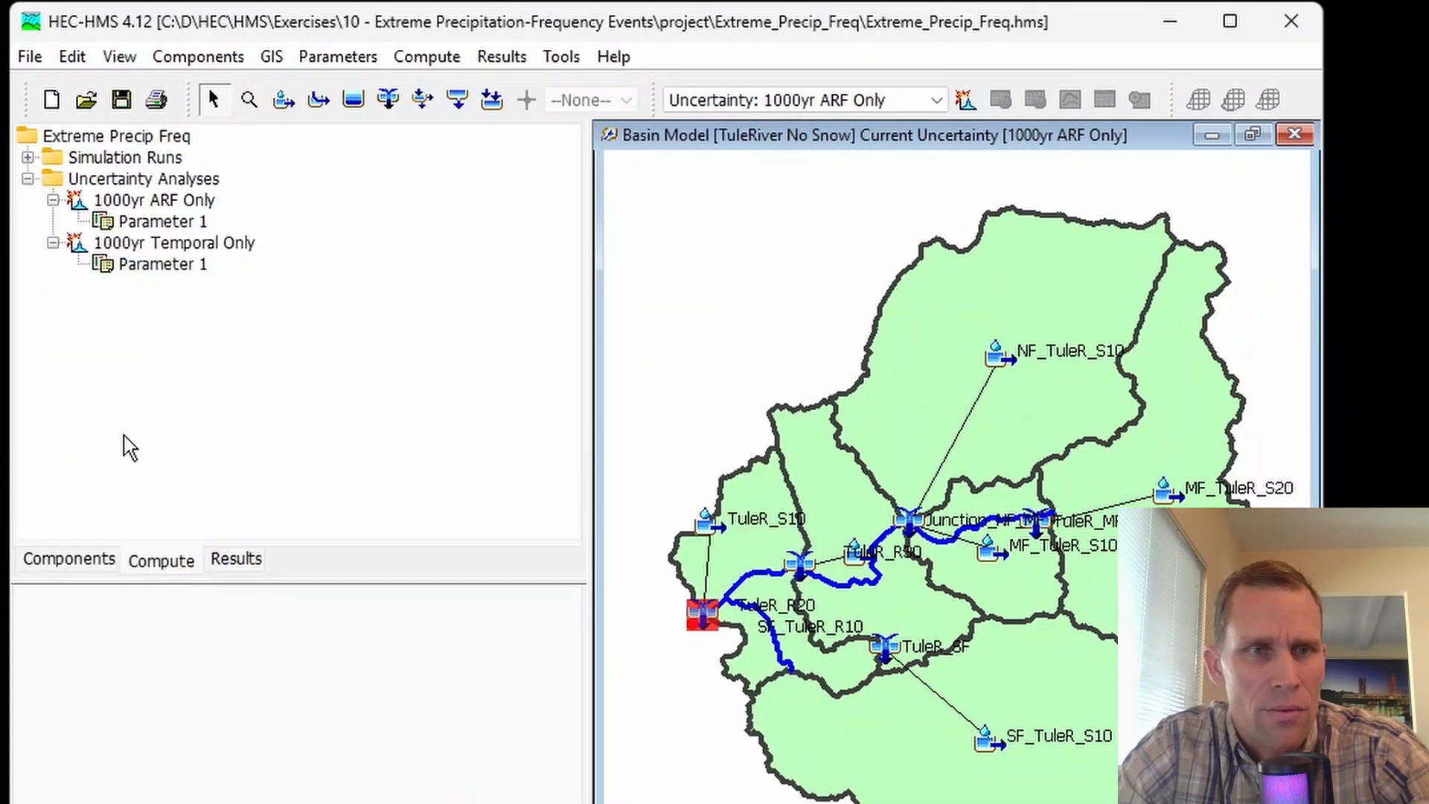
left_click(153, 222)
left_click(154, 105)
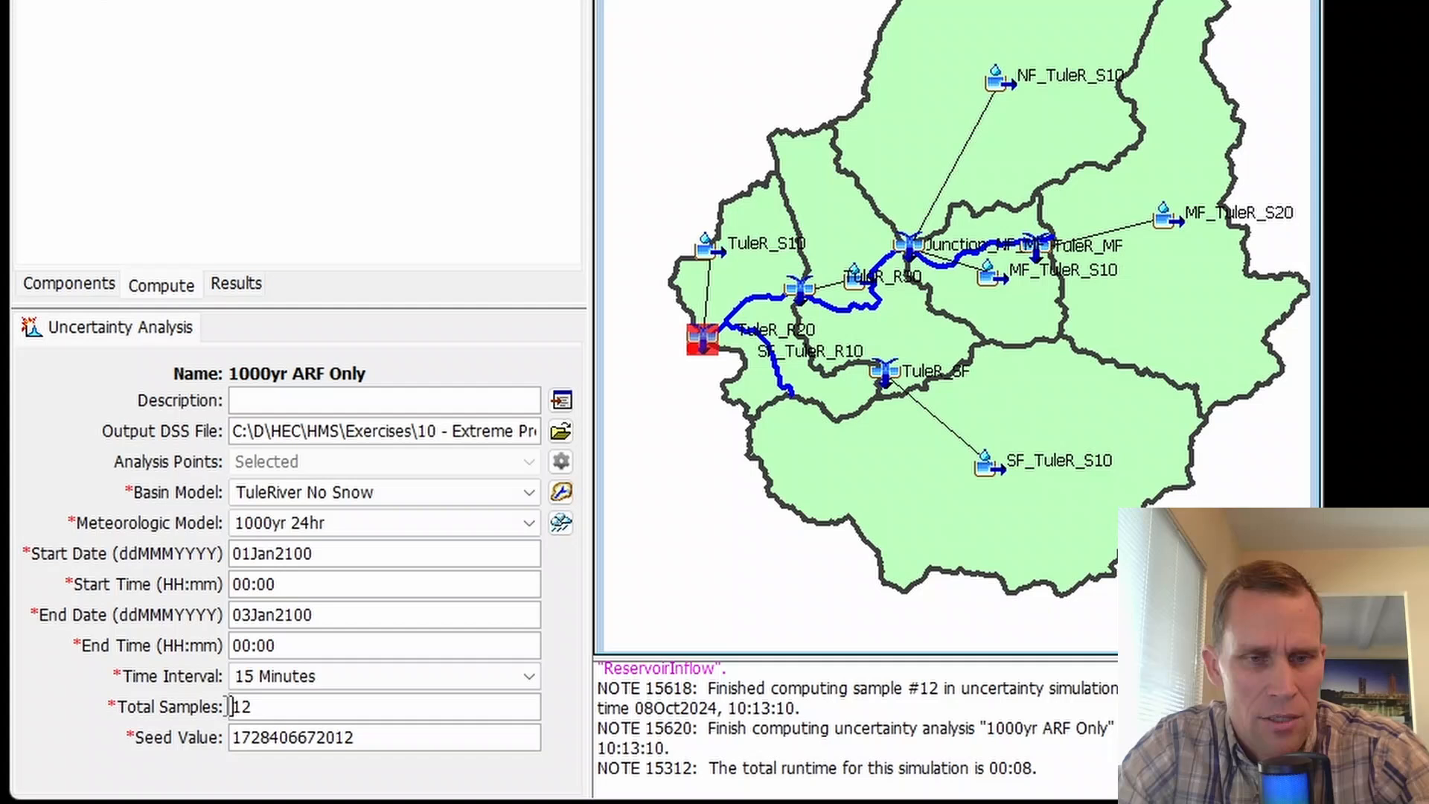
left_click_drag(230, 706, 281, 707)
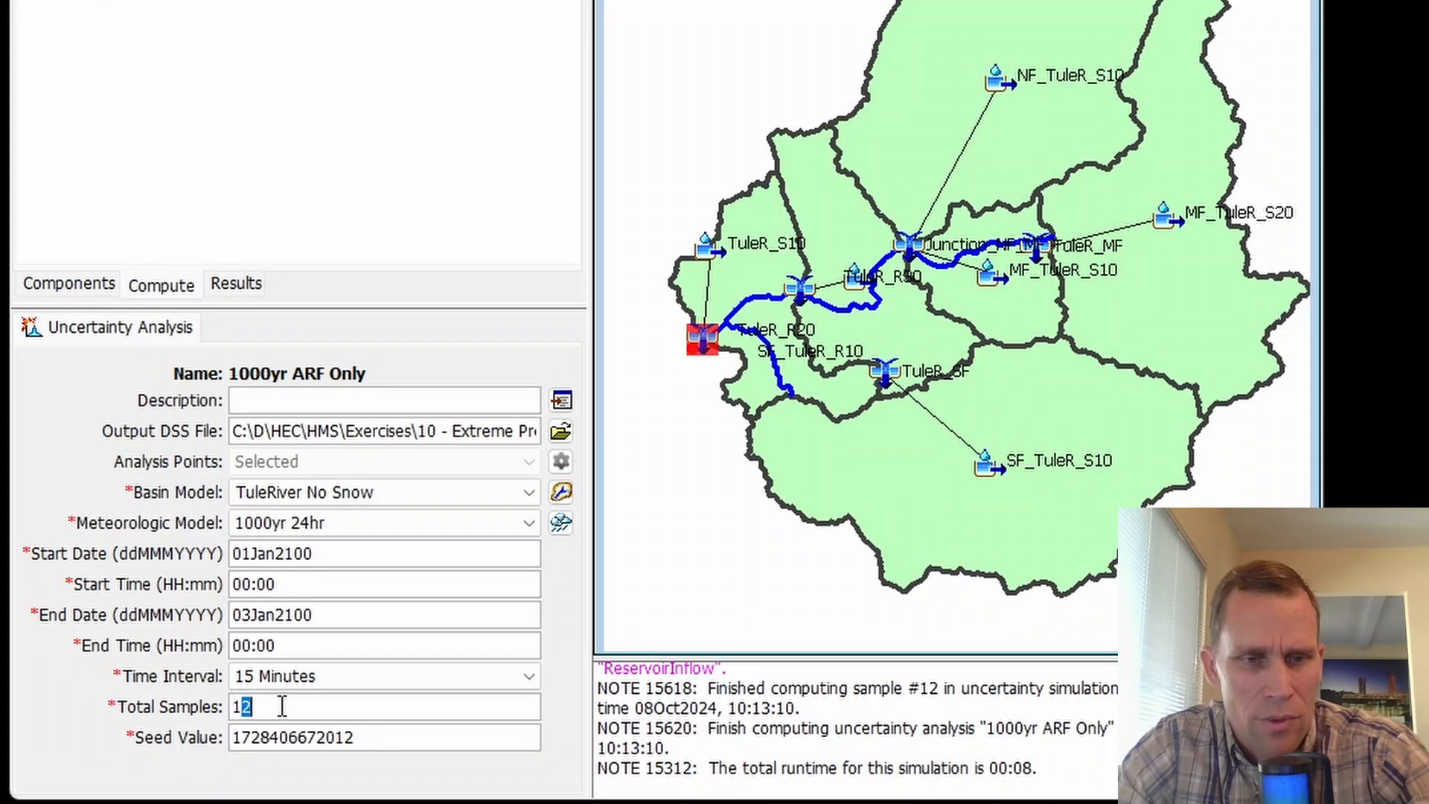
type("3")
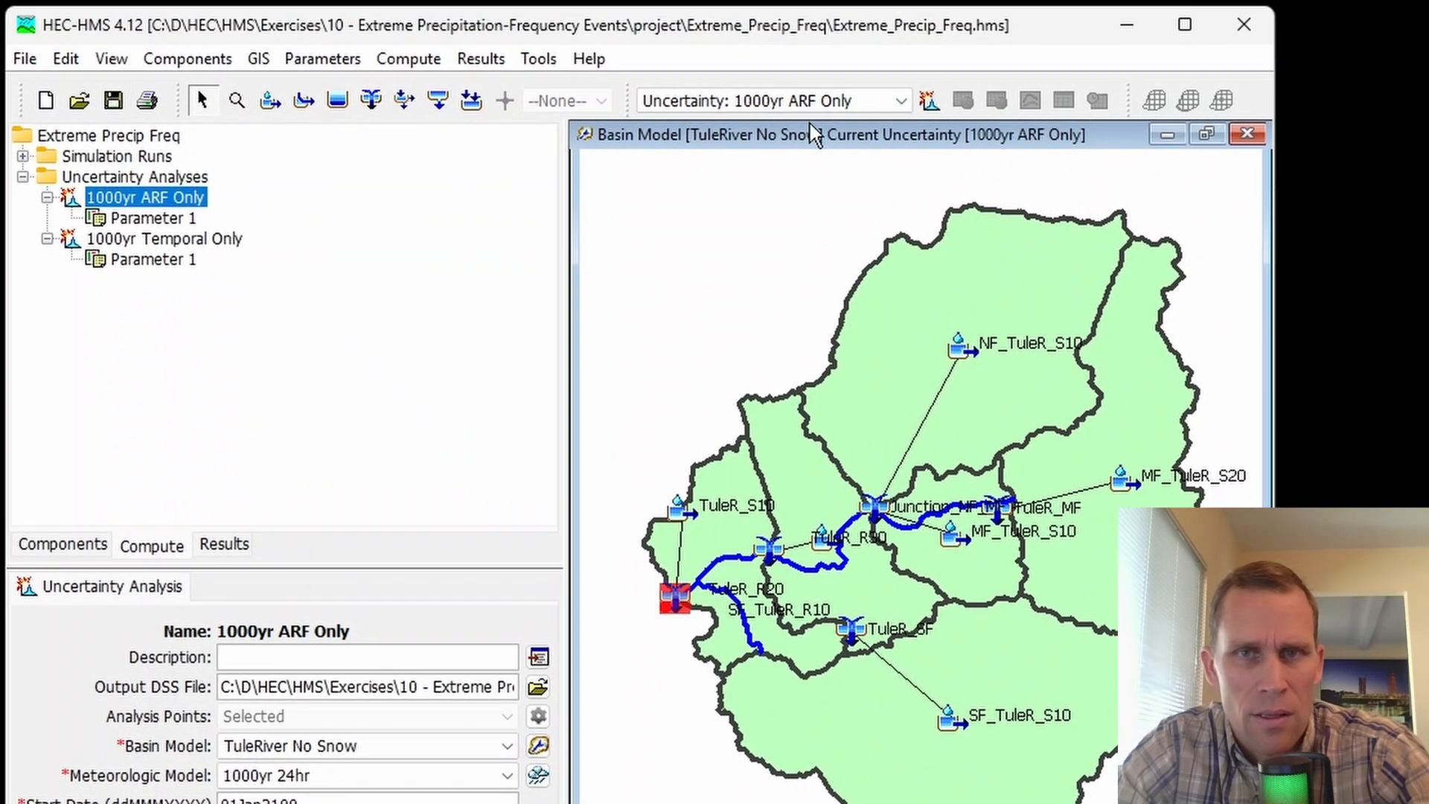
Compute the 1000yr ARF Only uncertainty analysis with the 3 samples and display the project results
left_click(928, 99)
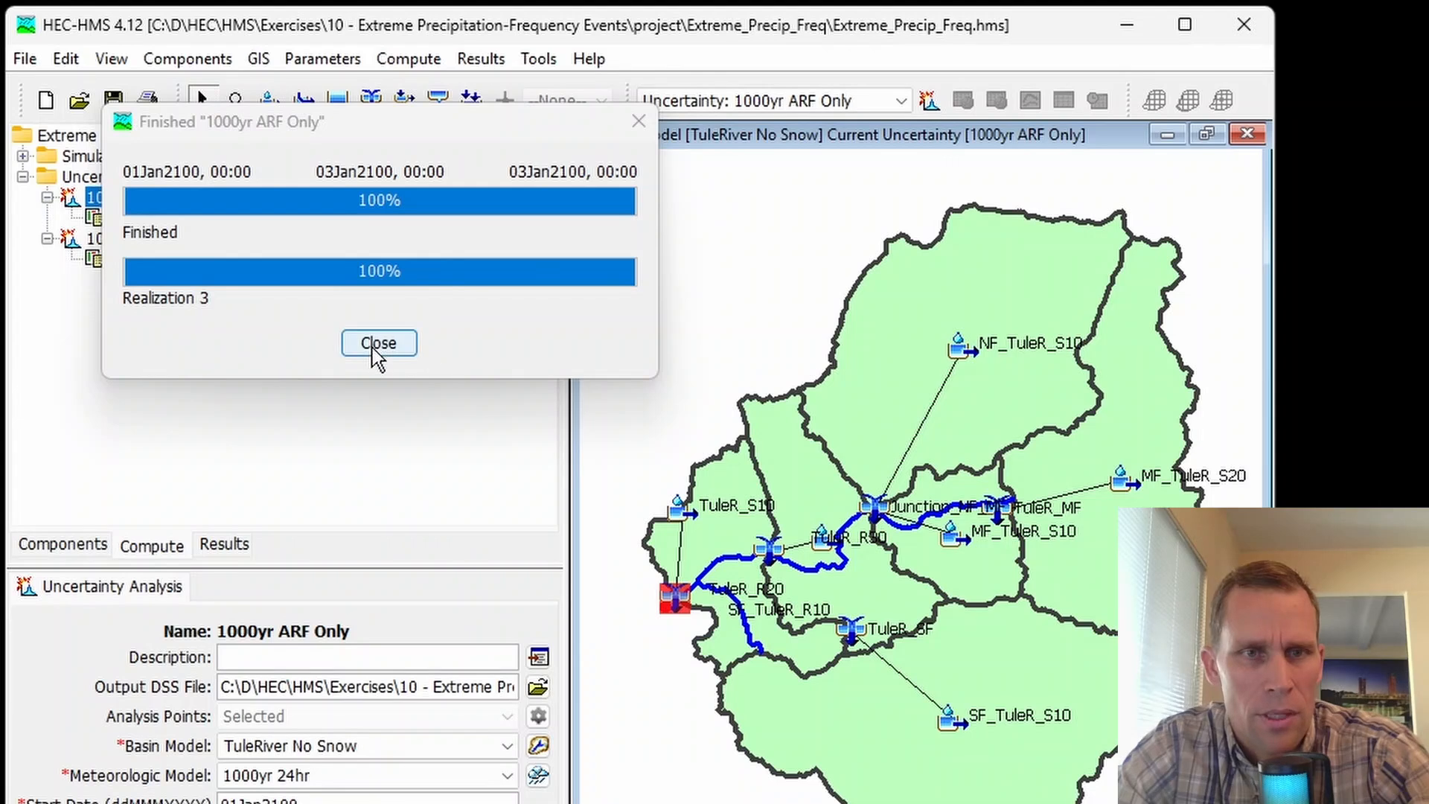
left_click(379, 347)
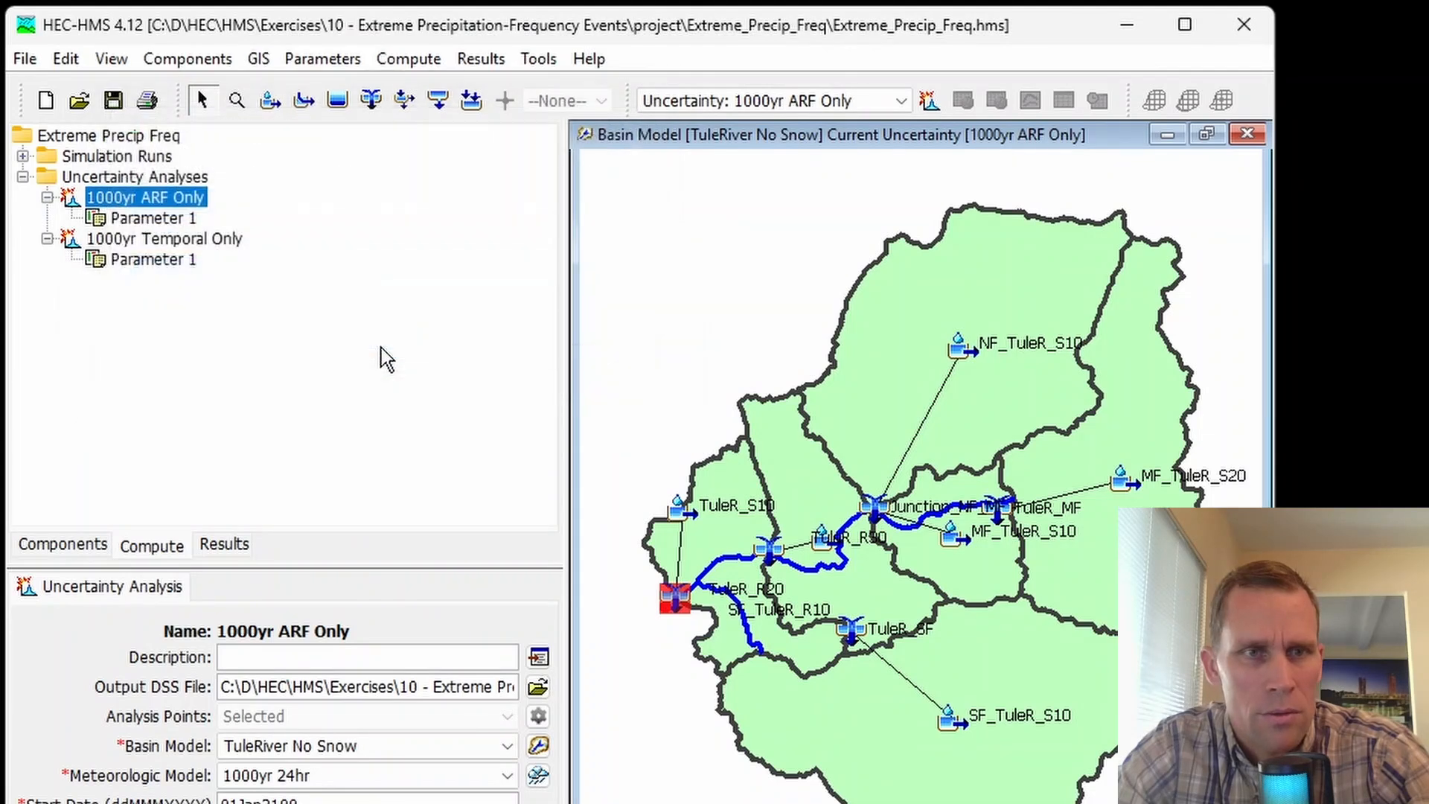
left_click(236, 555)
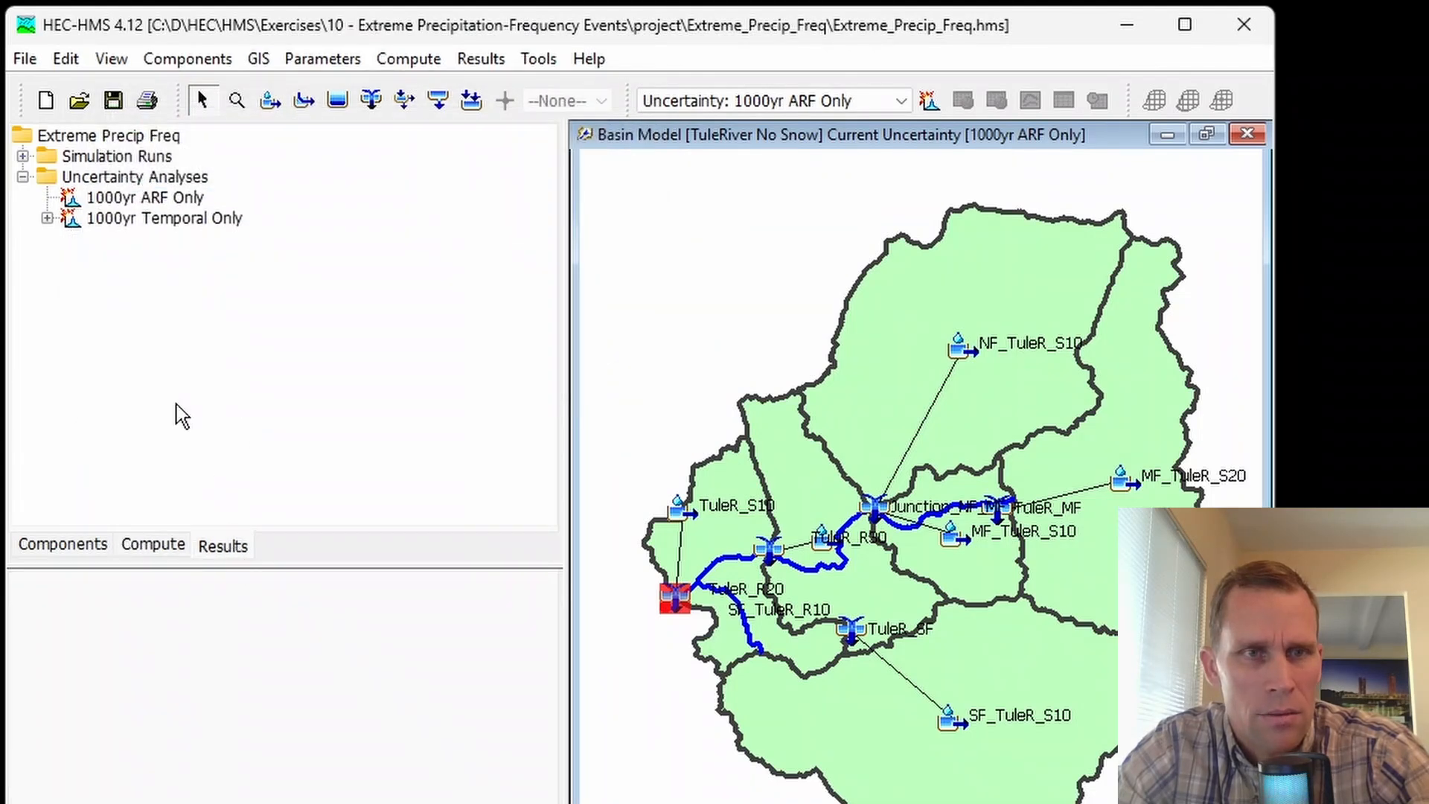
View the ReservoirInflow outflow graph and the Maximum Outflow table in the 1000yr ARF Only results
double_click(116, 200)
double_click(143, 238)
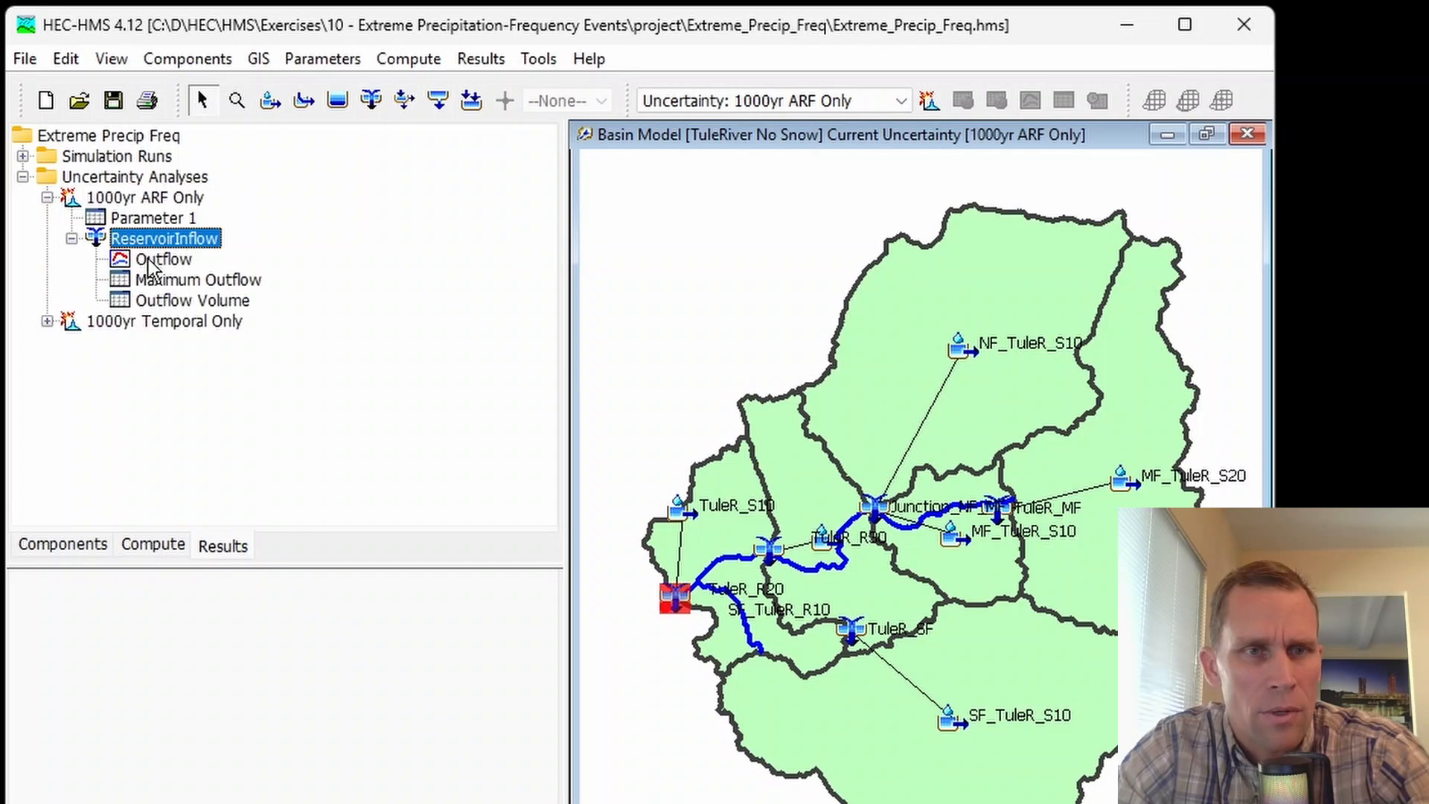
left_click(161, 261)
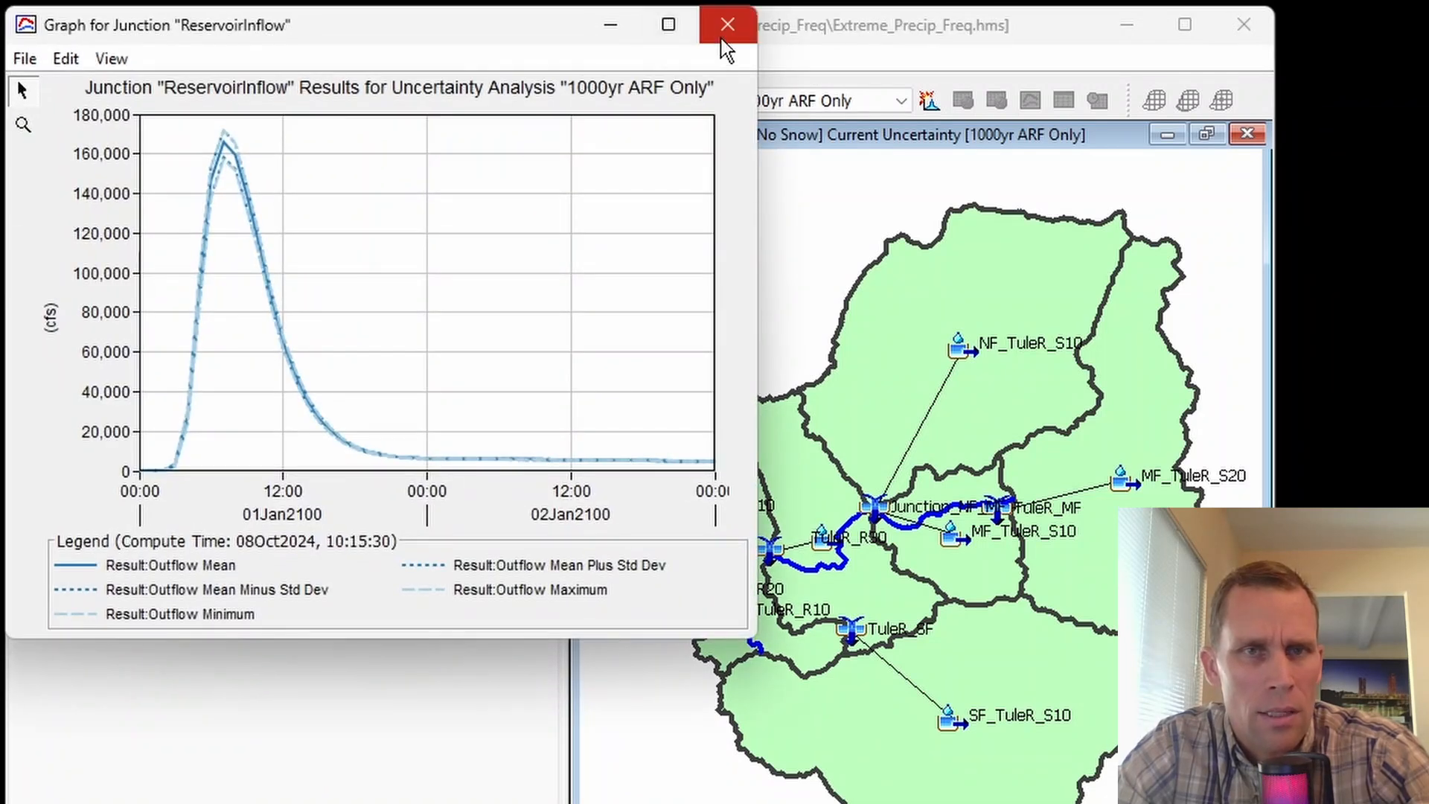
left_click(727, 24)
left_click(154, 284)
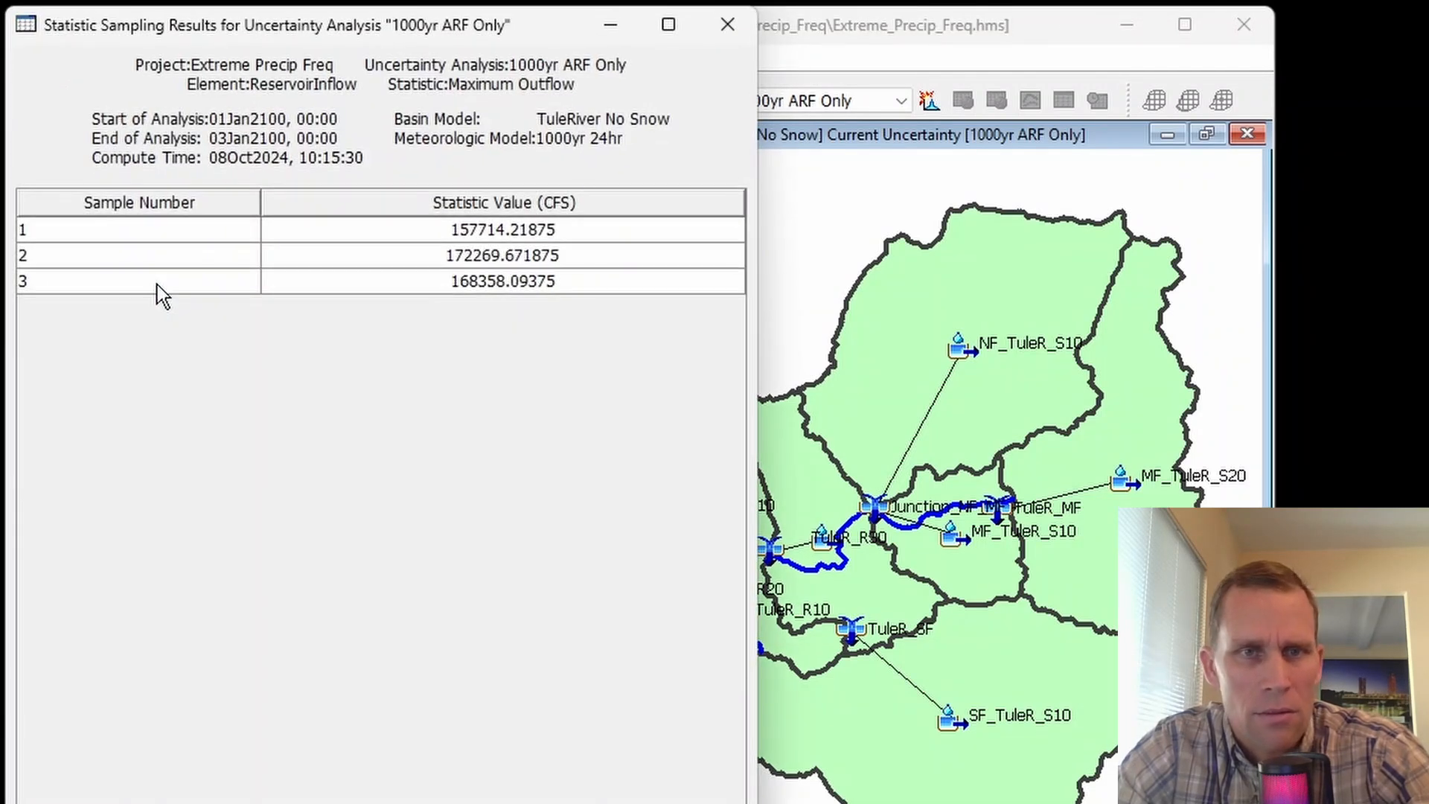
left_click_drag(470, 30, 503, 94)
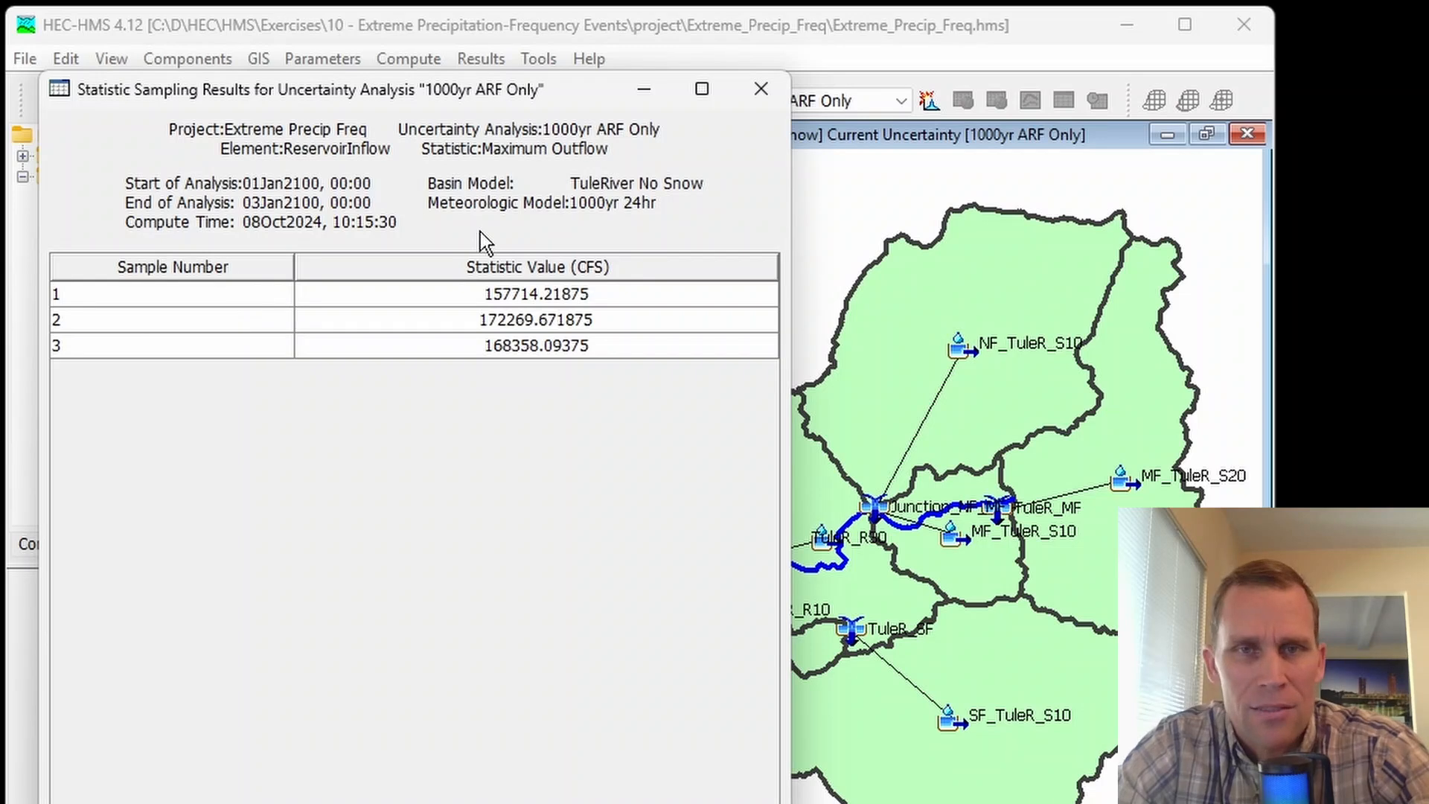
left_click(760, 88)
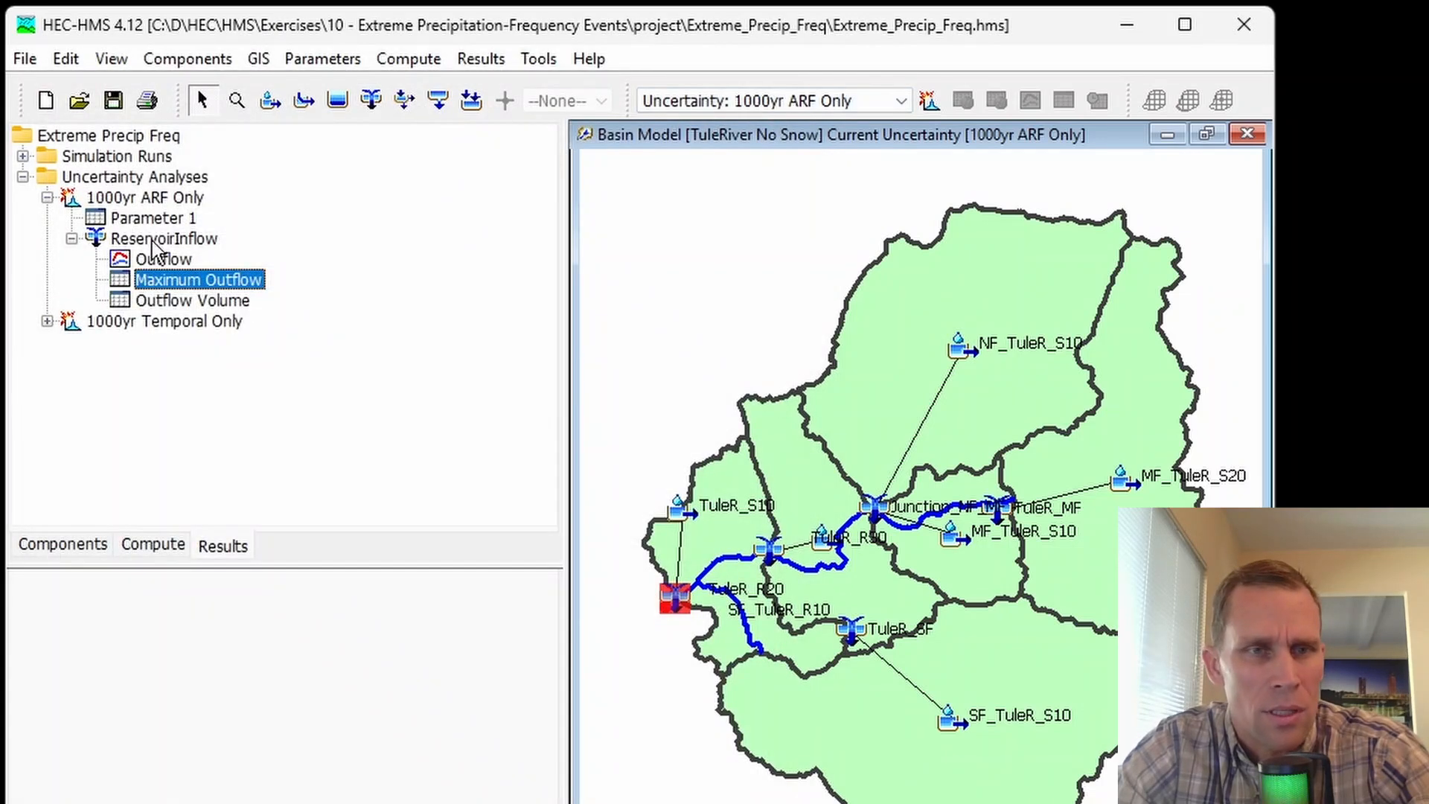
Compare the area-reduction function sampled in Parameter 1 of 1000yr ARF Only with the ReservoirInflow maximum outflow of each sample
left_click(156, 218)
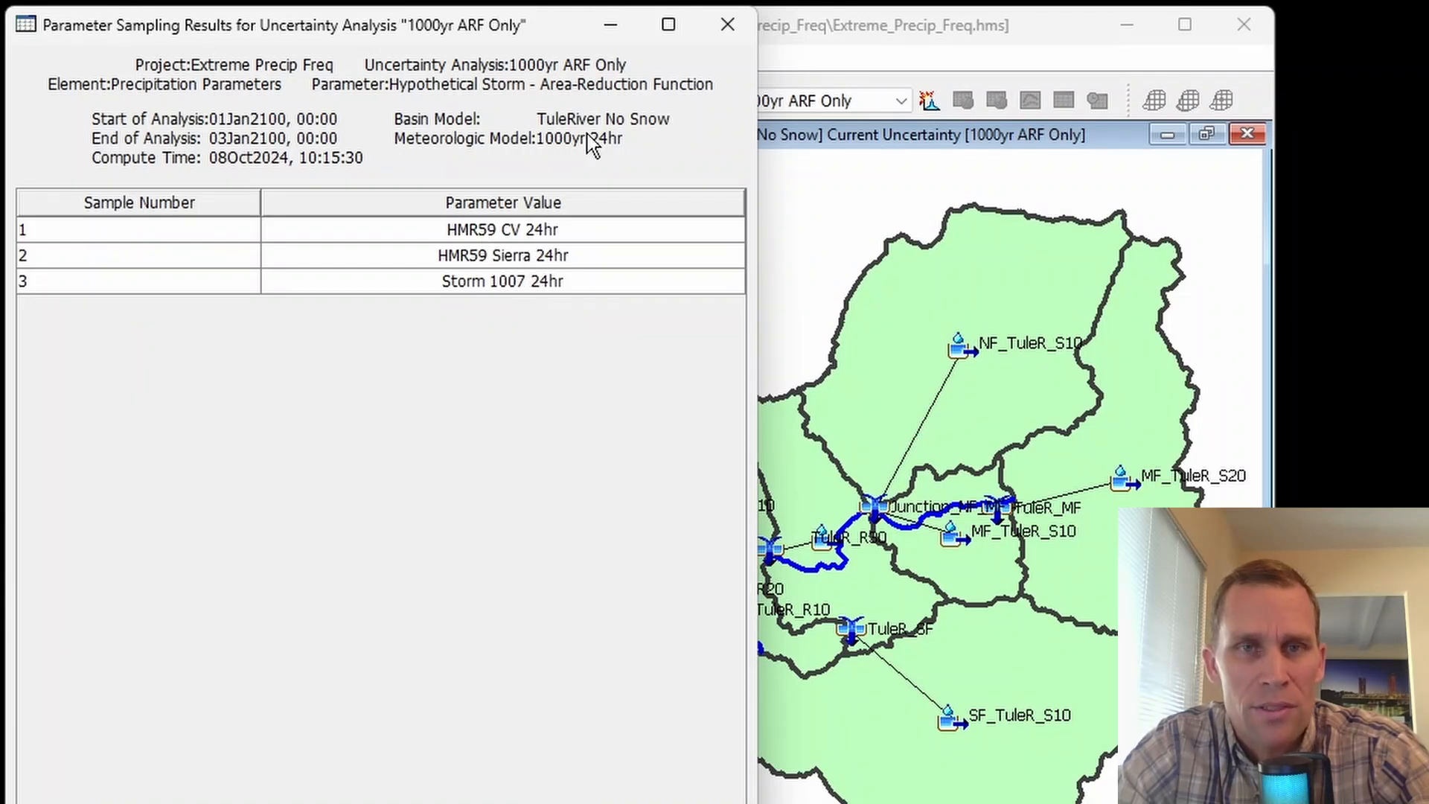
left_click(727, 24)
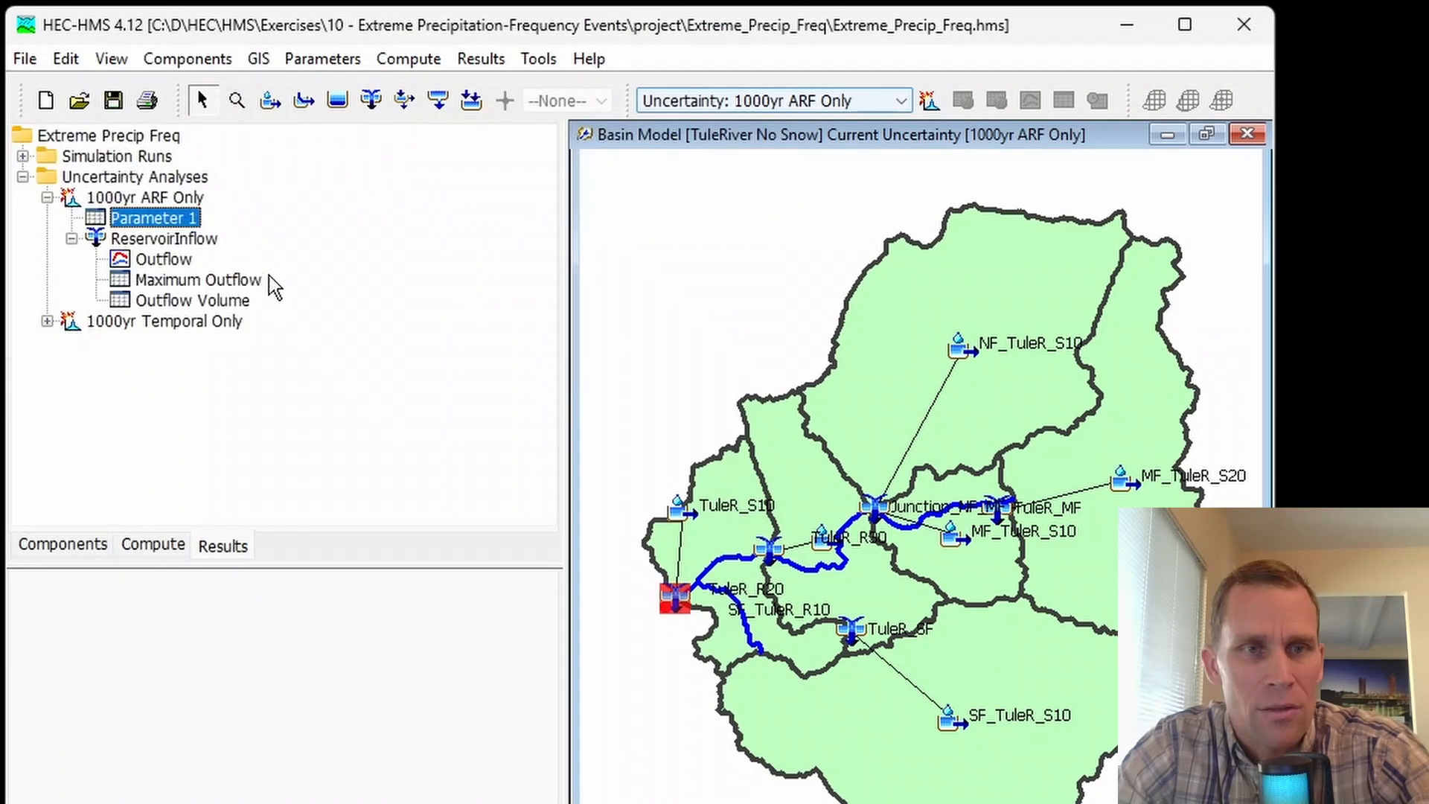
left_click(218, 283)
left_click(513, 237)
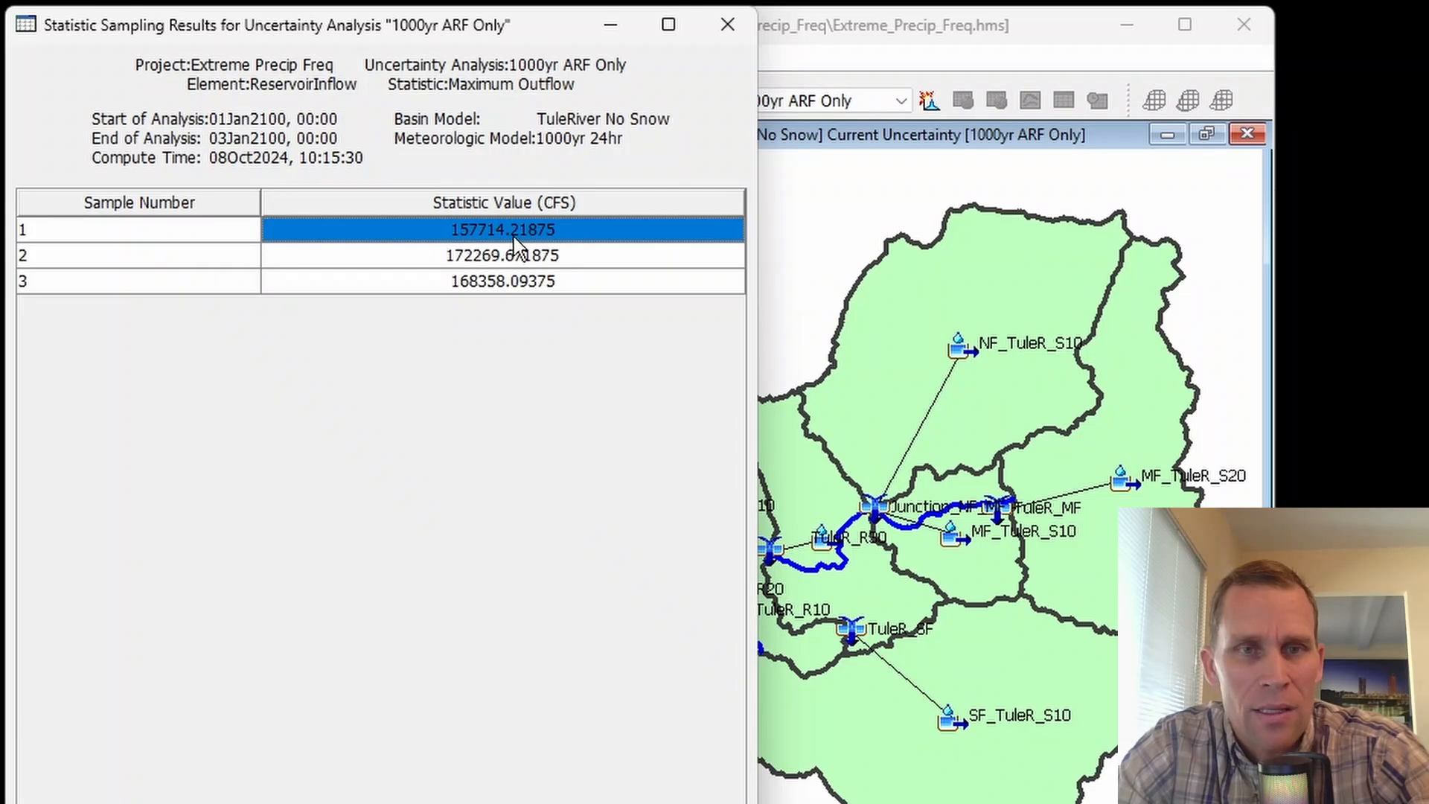
left_click(581, 255)
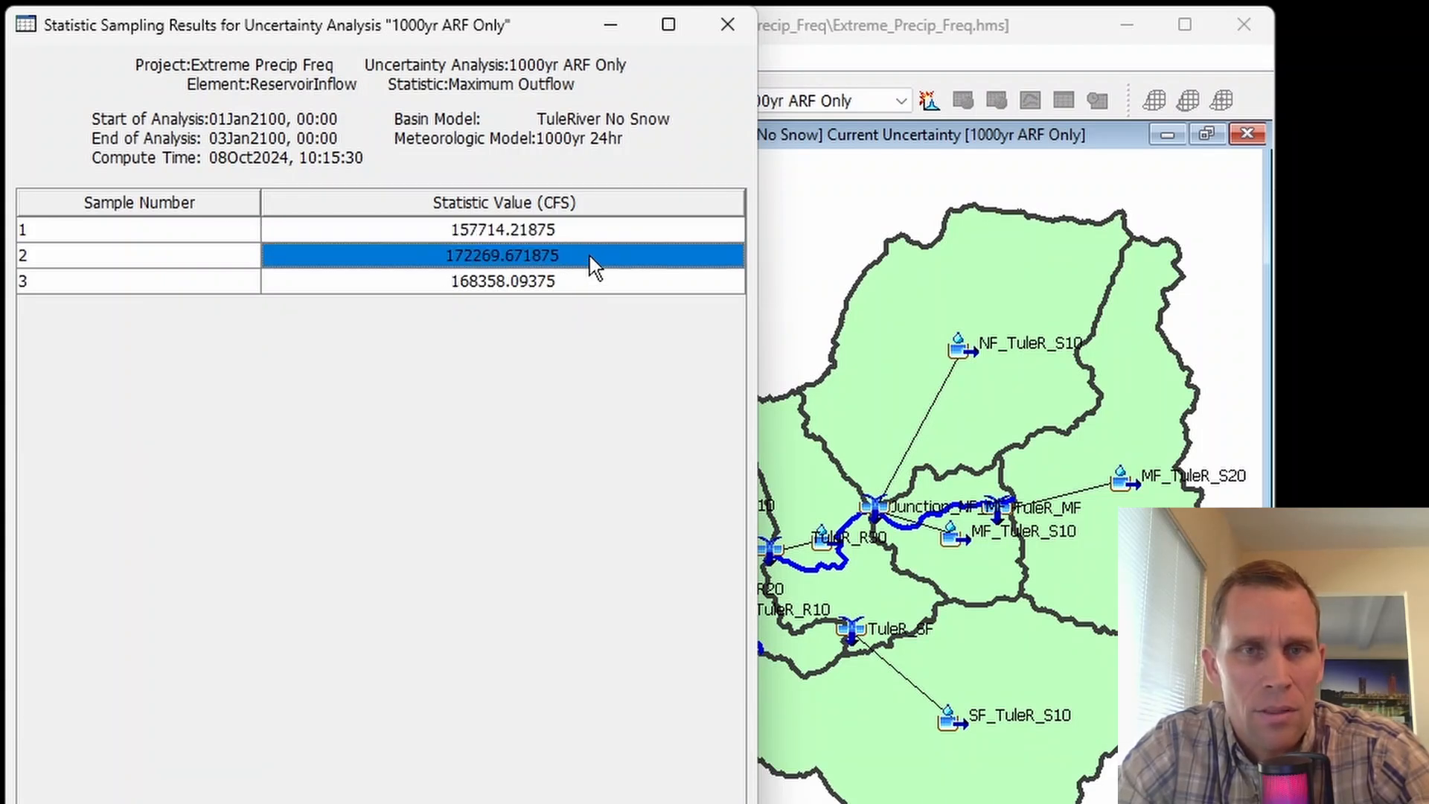
left_click(574, 281)
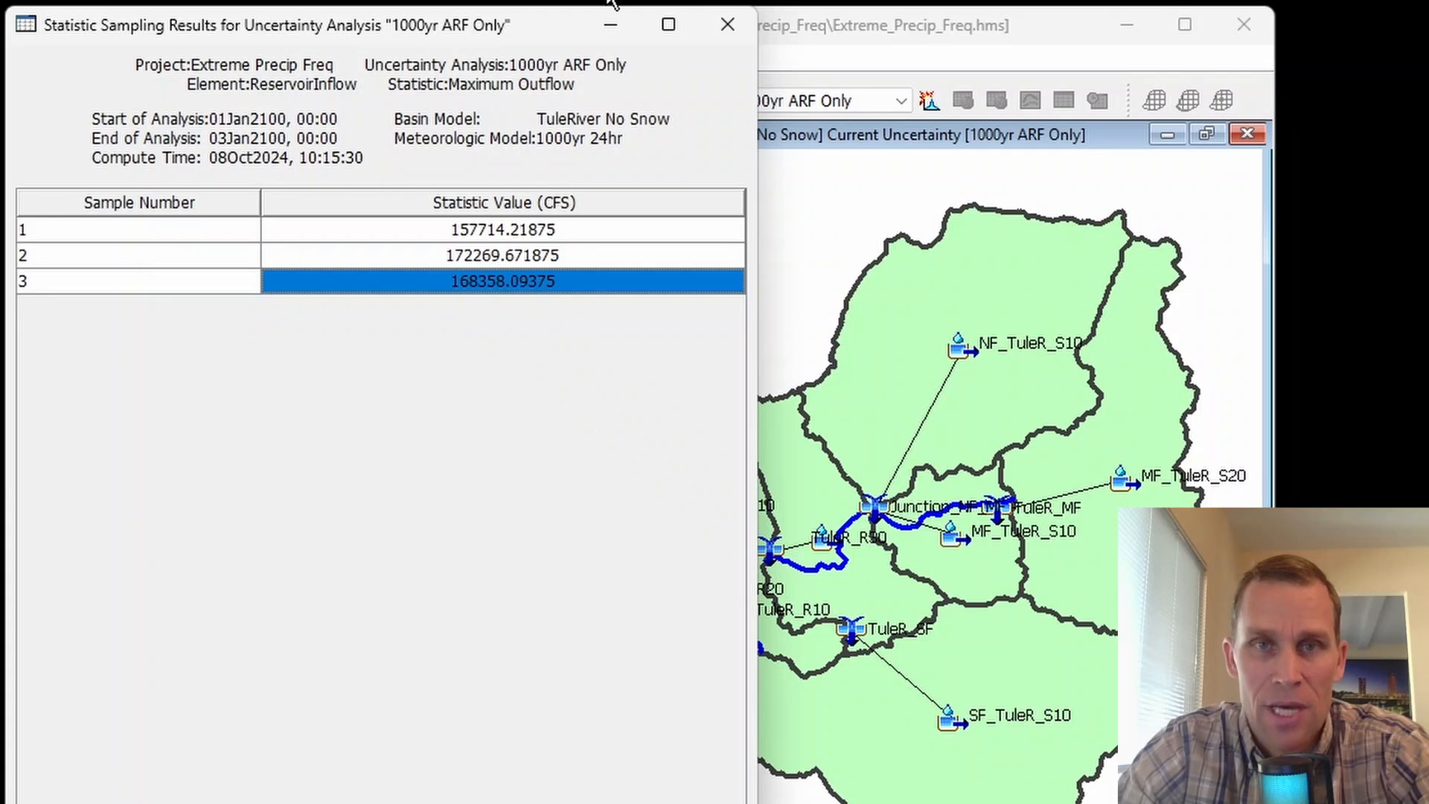
left_click(723, 30)
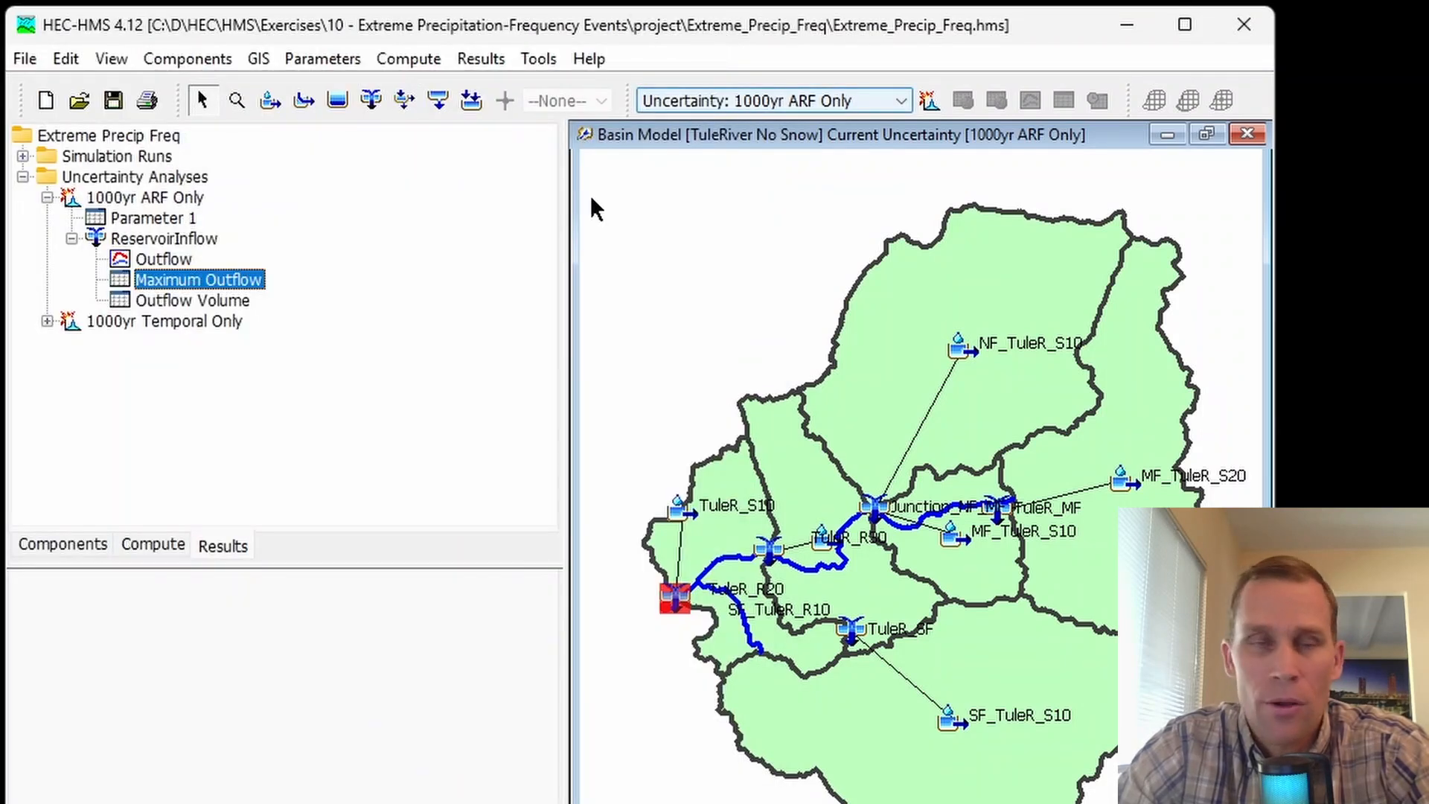
Create a copy of the 1000yr Temporal Only uncertainty analysis named "1000yr Temporal and ARF"
left_click(151, 547)
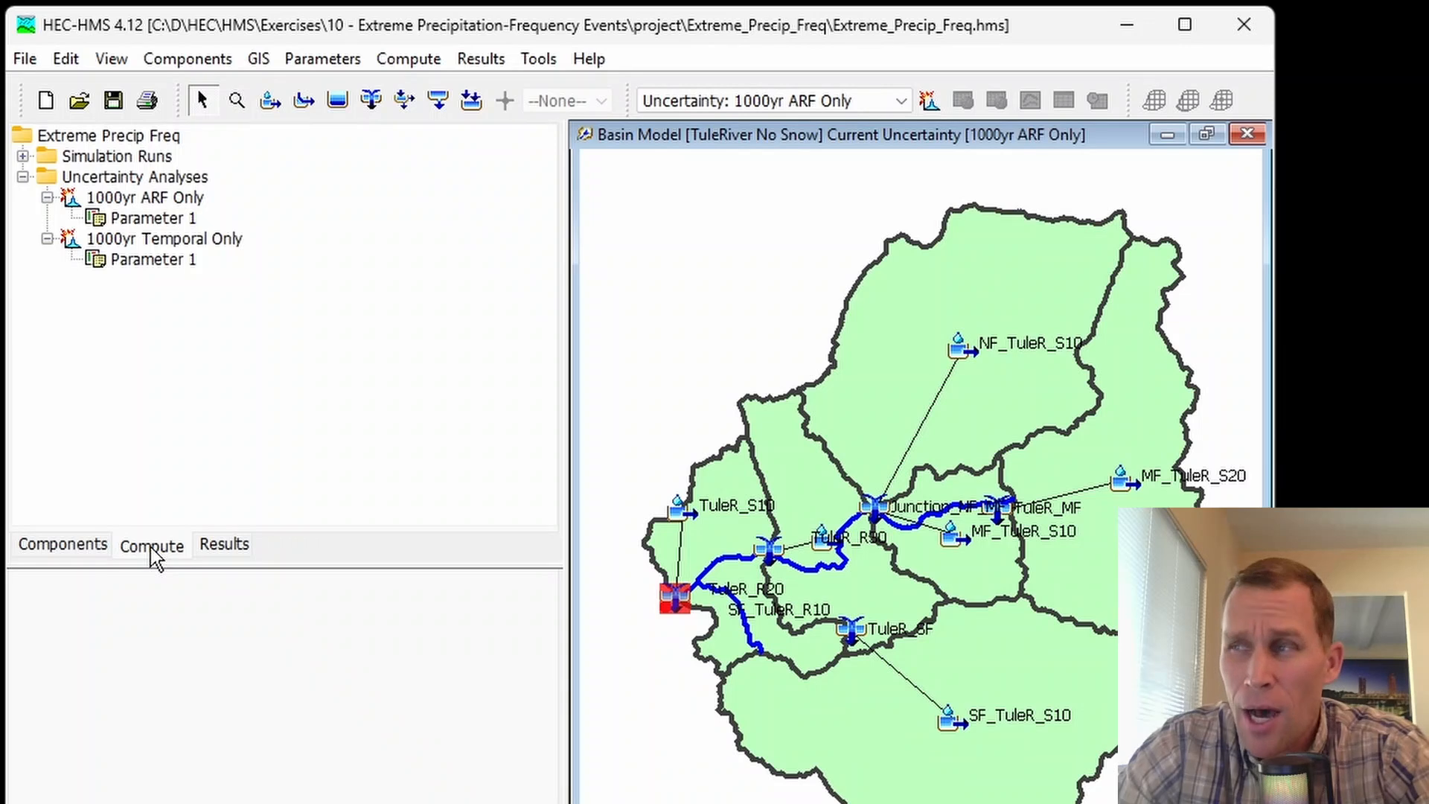
left_click(110, 199)
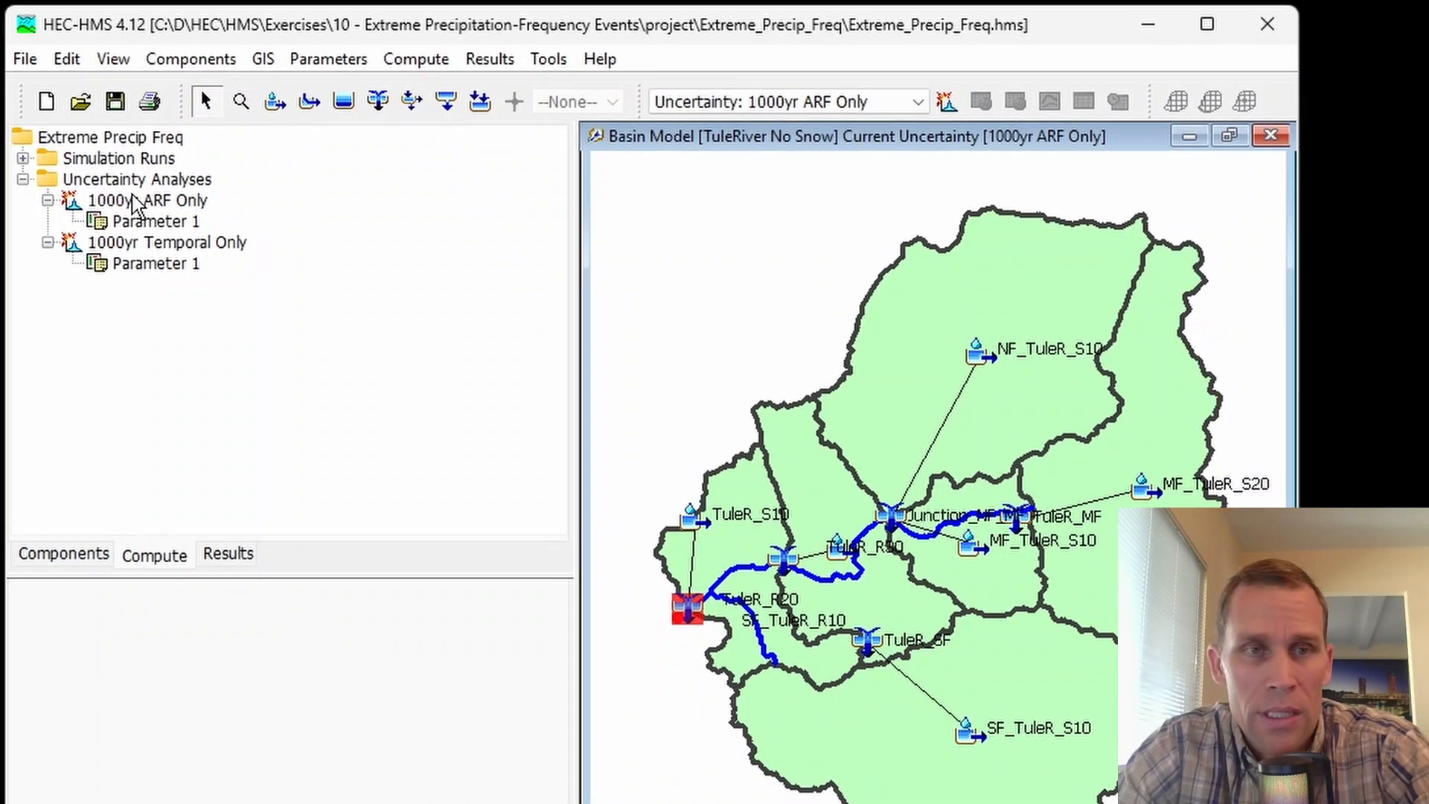
left_click(153, 243)
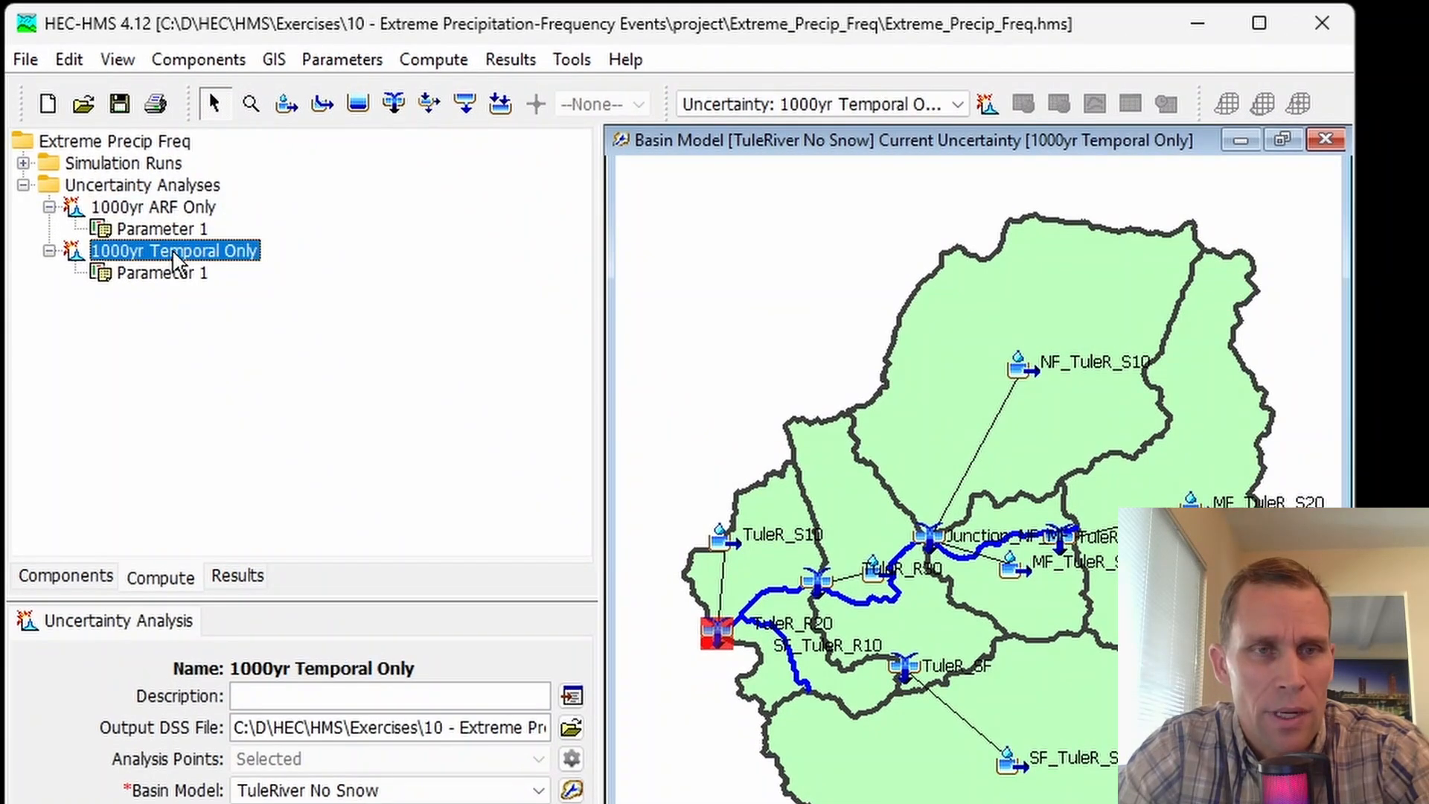
right_click(173, 253)
left_click(283, 320)
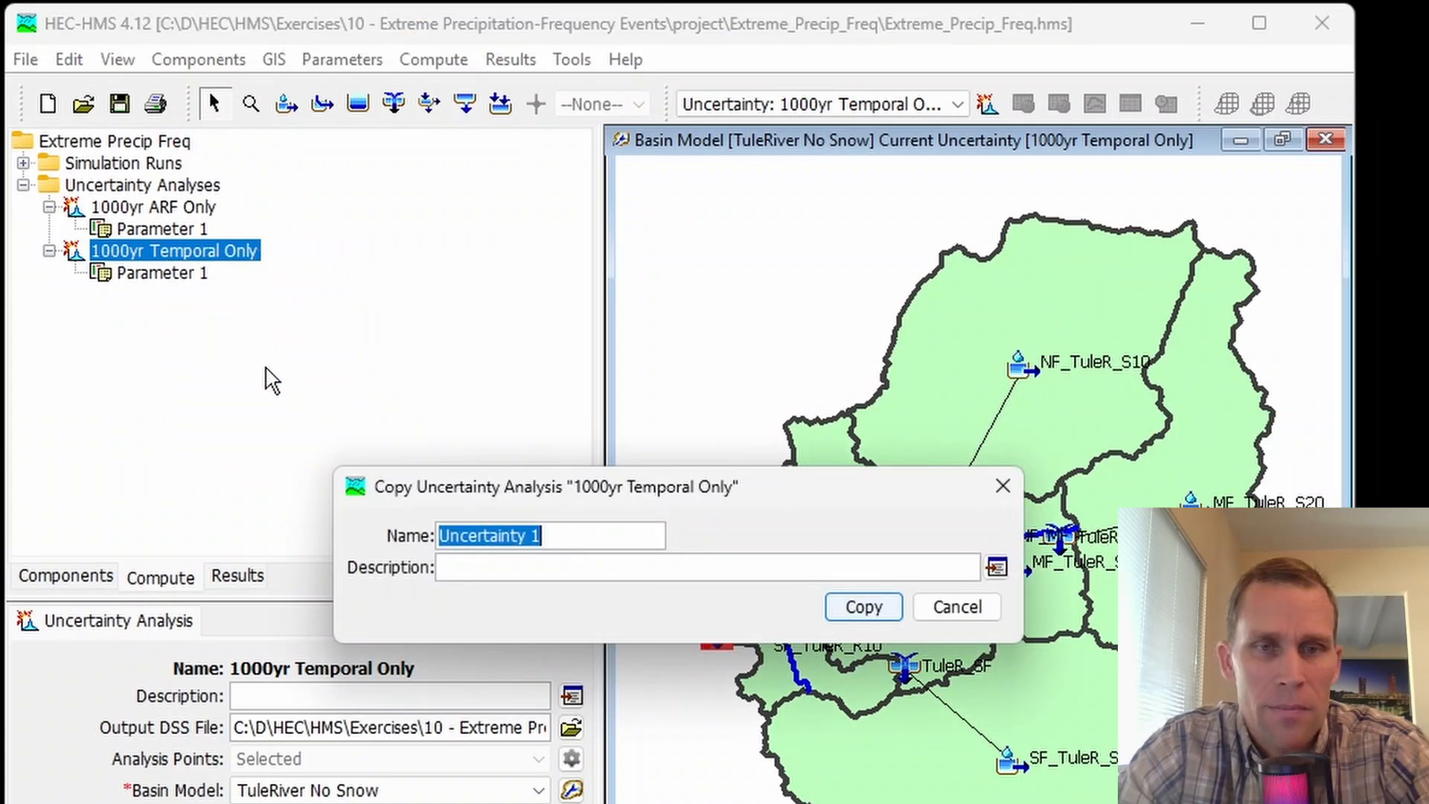
left_click(603, 536)
left_click_drag(603, 535, 416, 536)
type("1000yr Temporal and ARF")
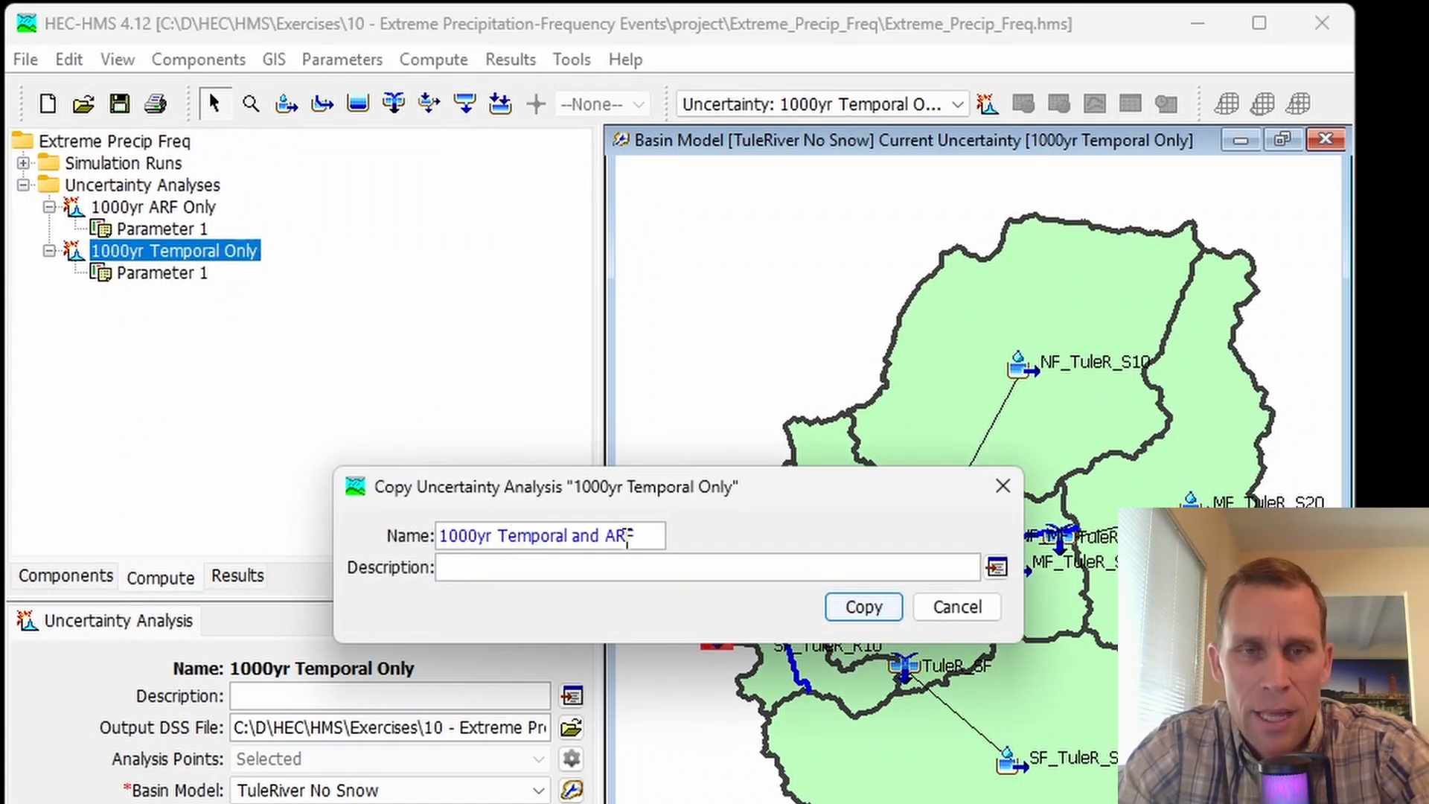
left_click(861, 609)
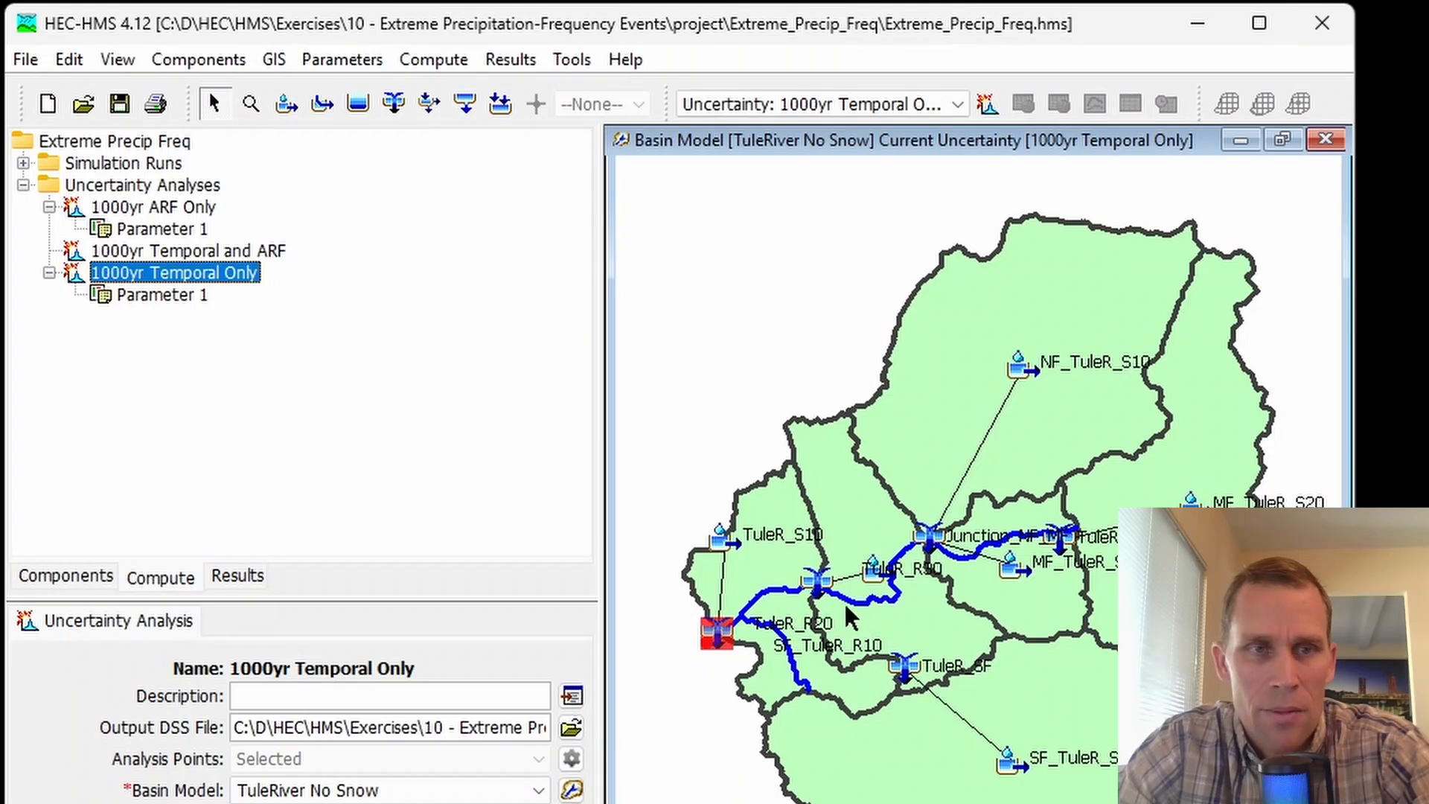
Check the storm pattern settings of Parameter 1 in 1000yr Temporal and ARF and add a second parameter to the analysis
left_click(130, 252)
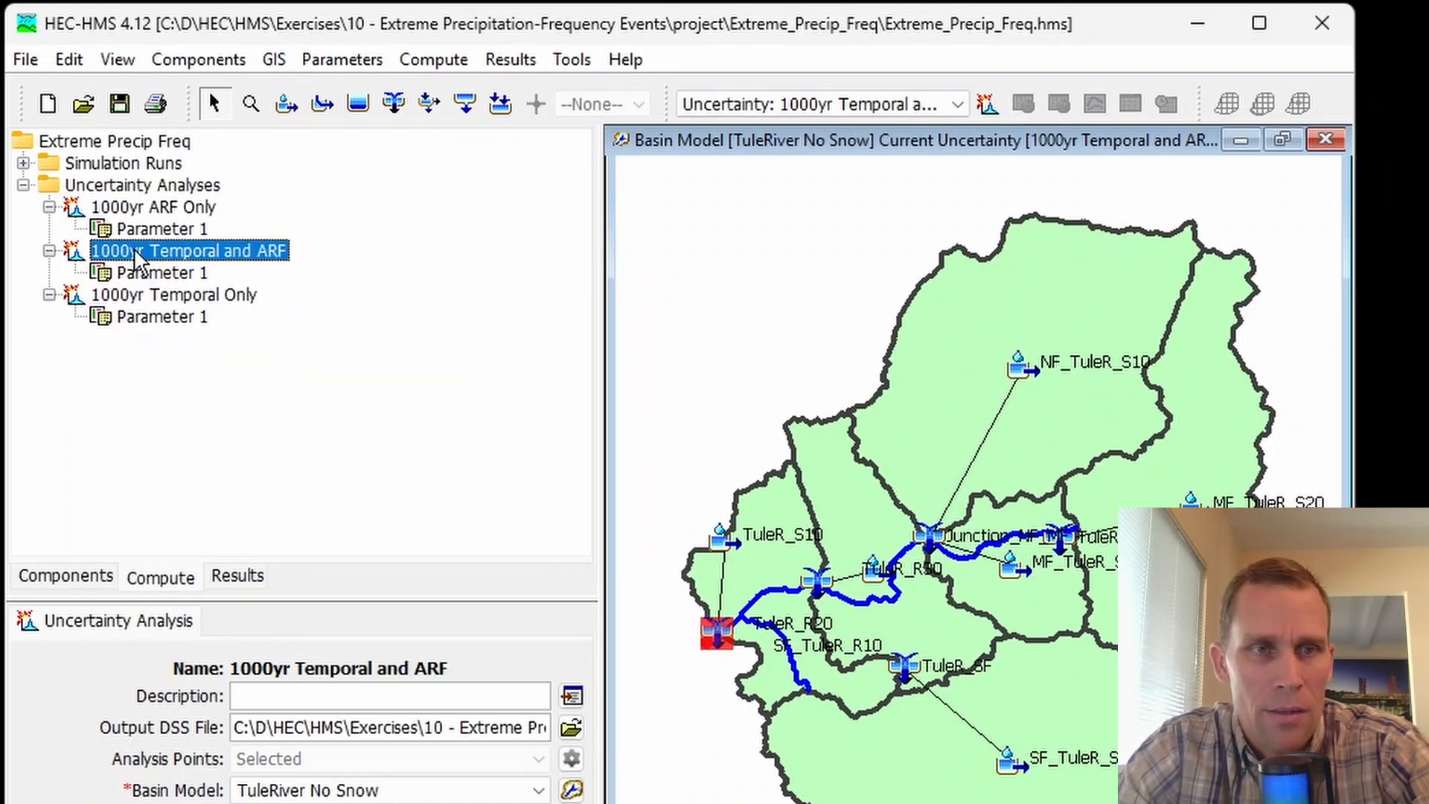
left_click(181, 280)
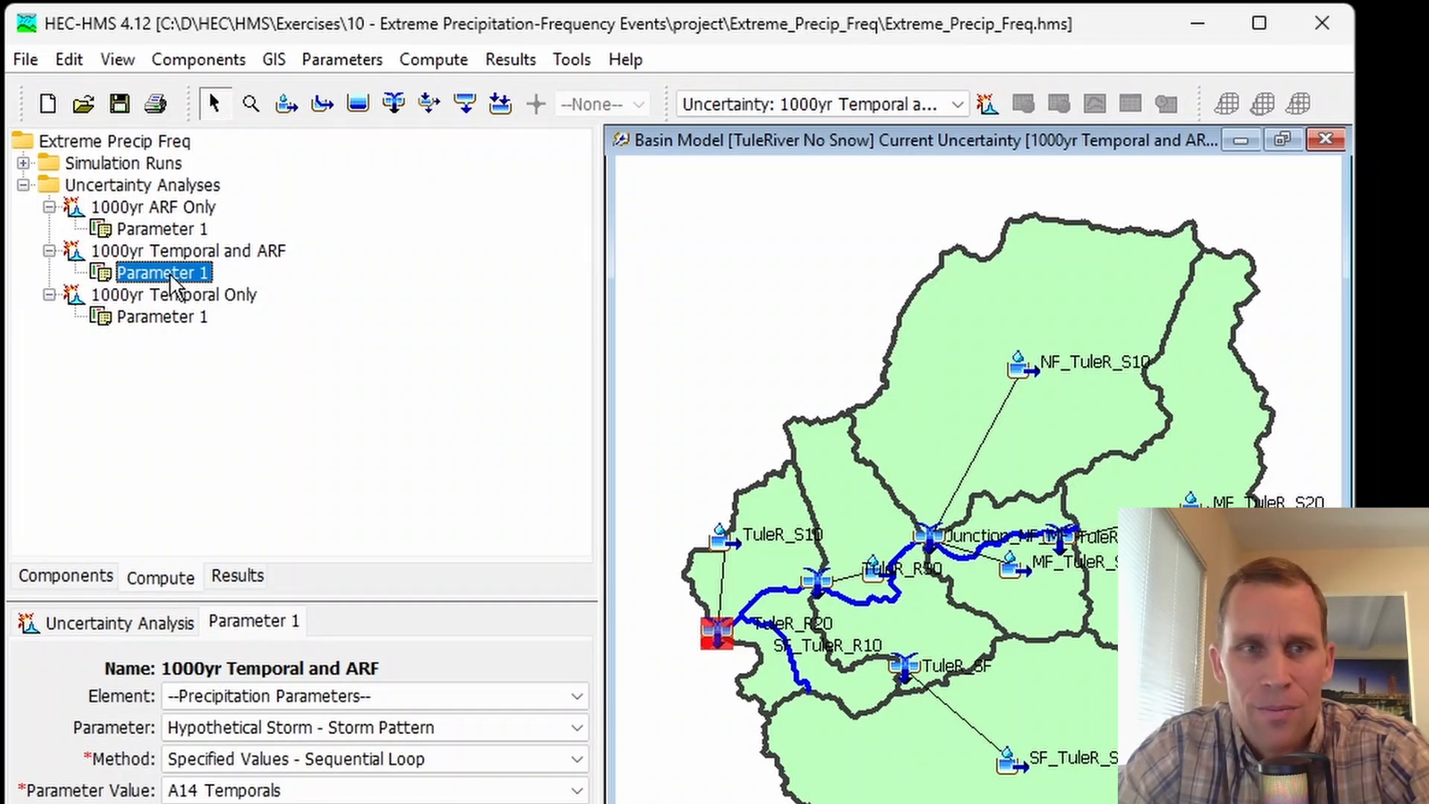
right_click(178, 252)
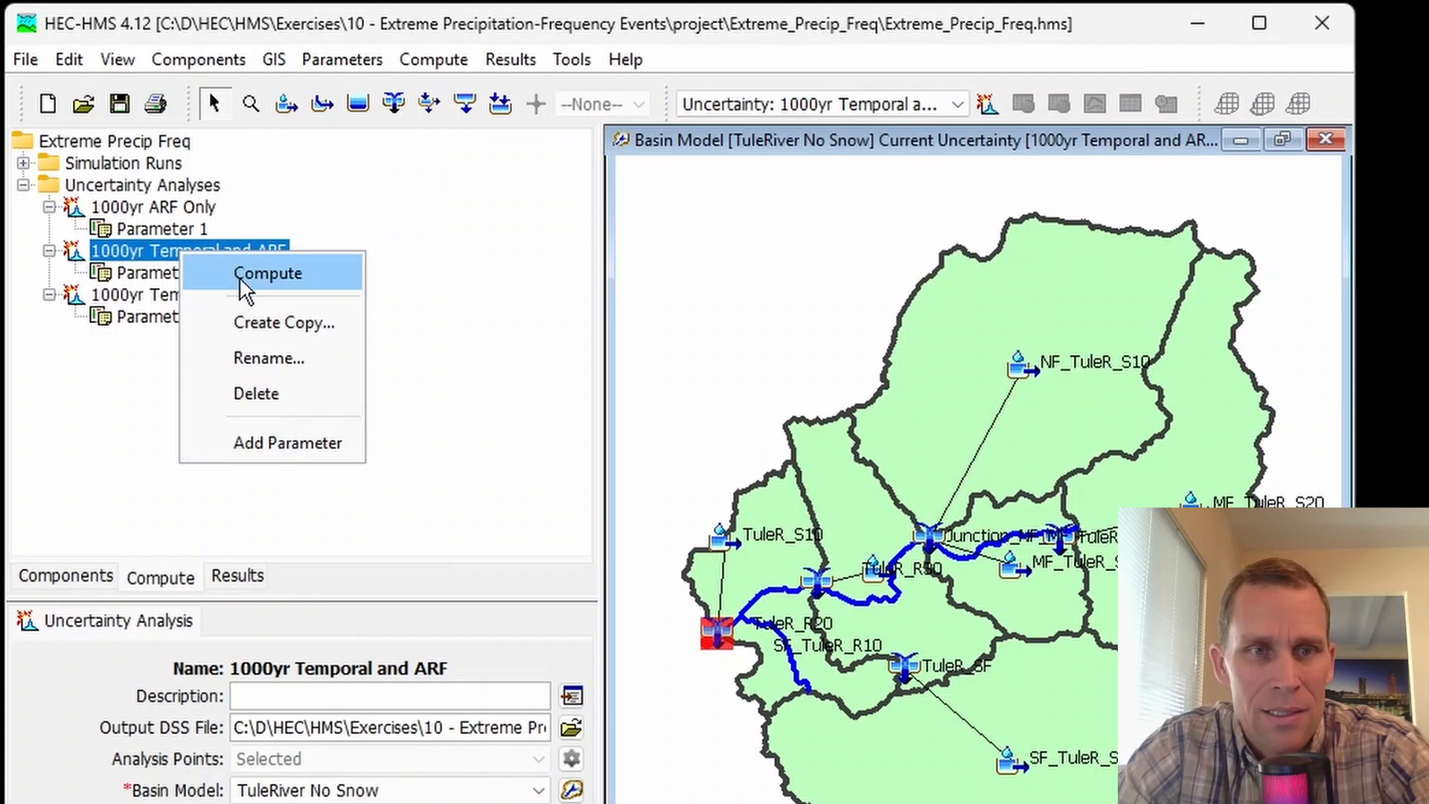
left_click(297, 442)
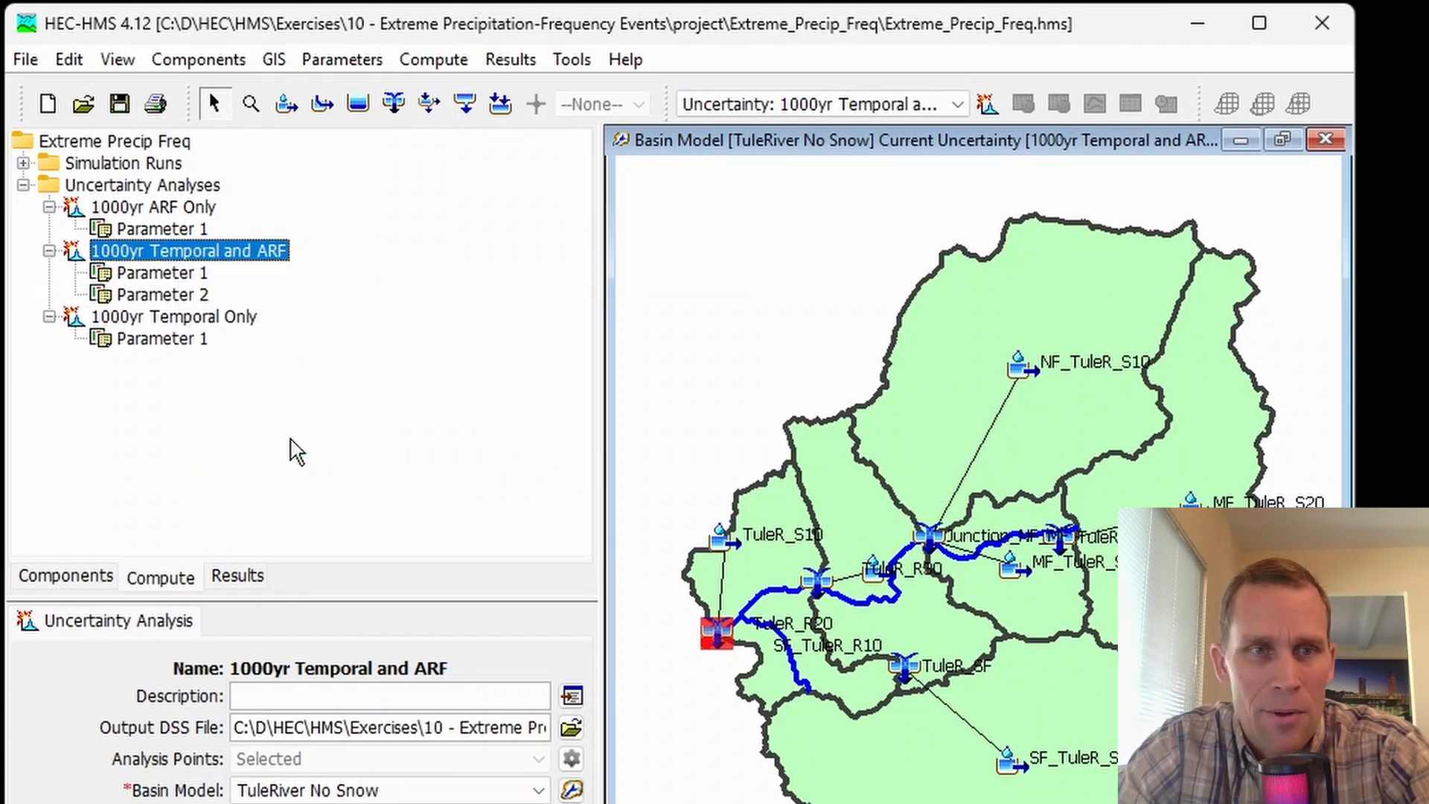
Assign Parameter 2 of 1000yr Temporal and ARF to Precipitation Parameters, with Hypothetical Storm - Area-Reduction Function as the parameter
left_click(173, 295)
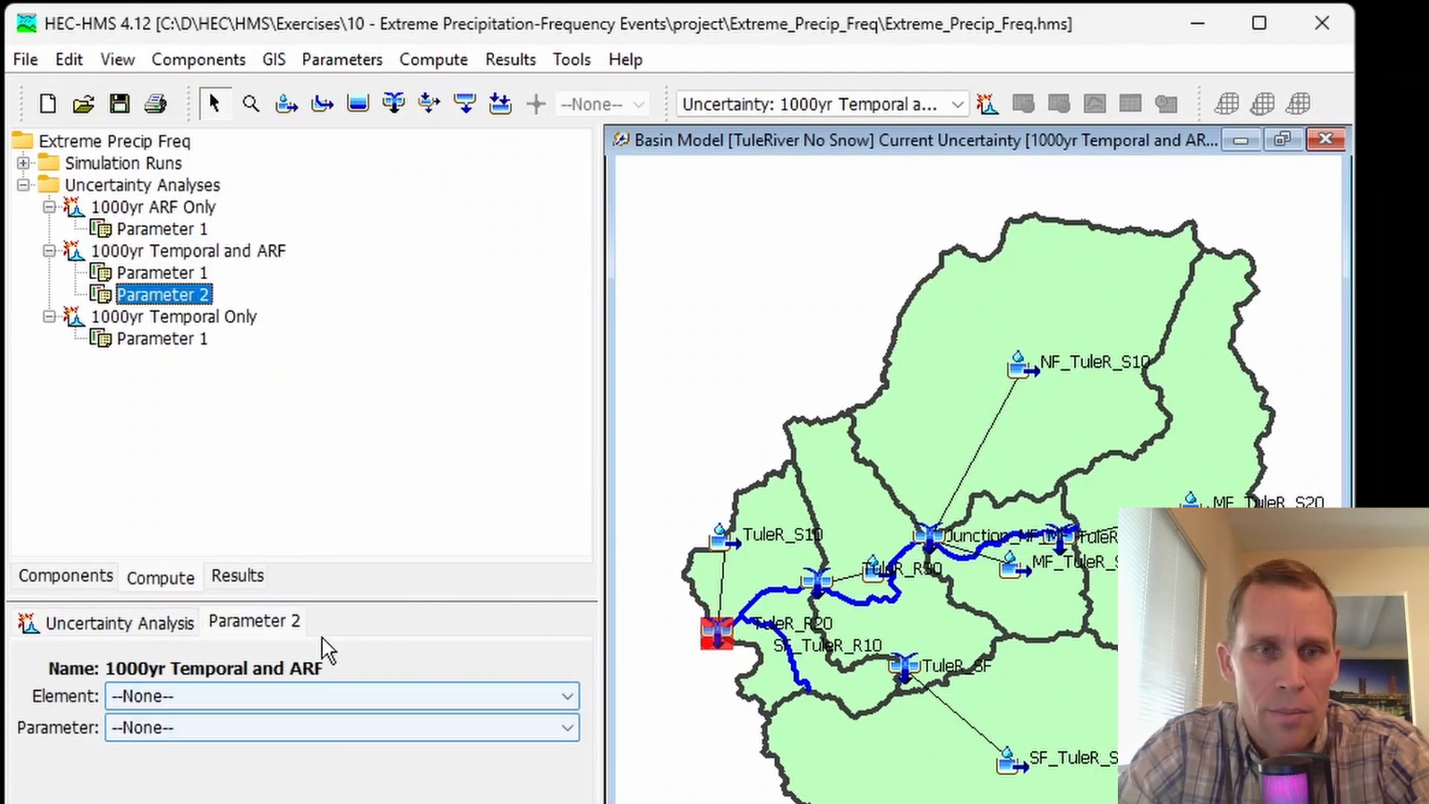
left_click_drag(373, 599, 387, 491)
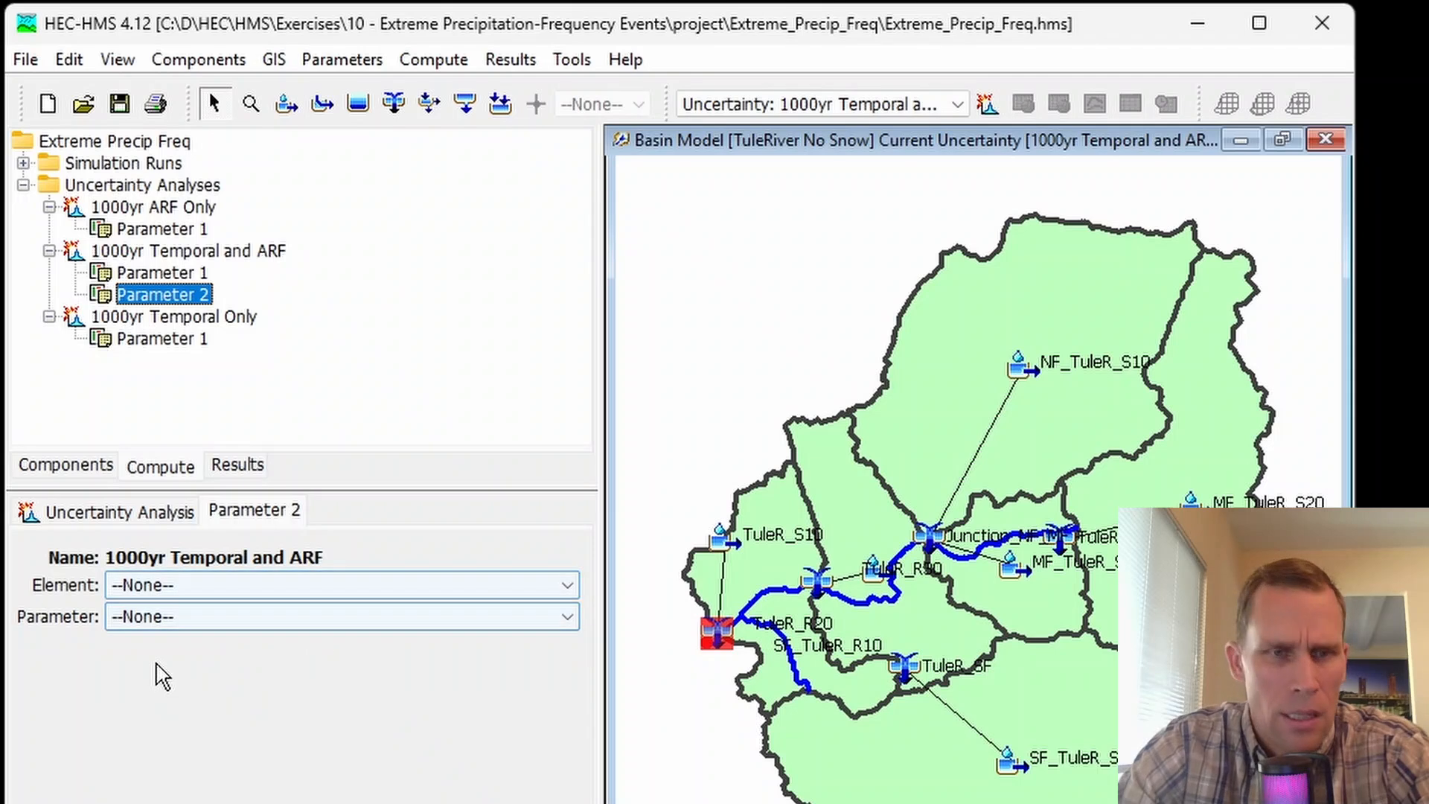
left_click(186, 590)
left_click(231, 630)
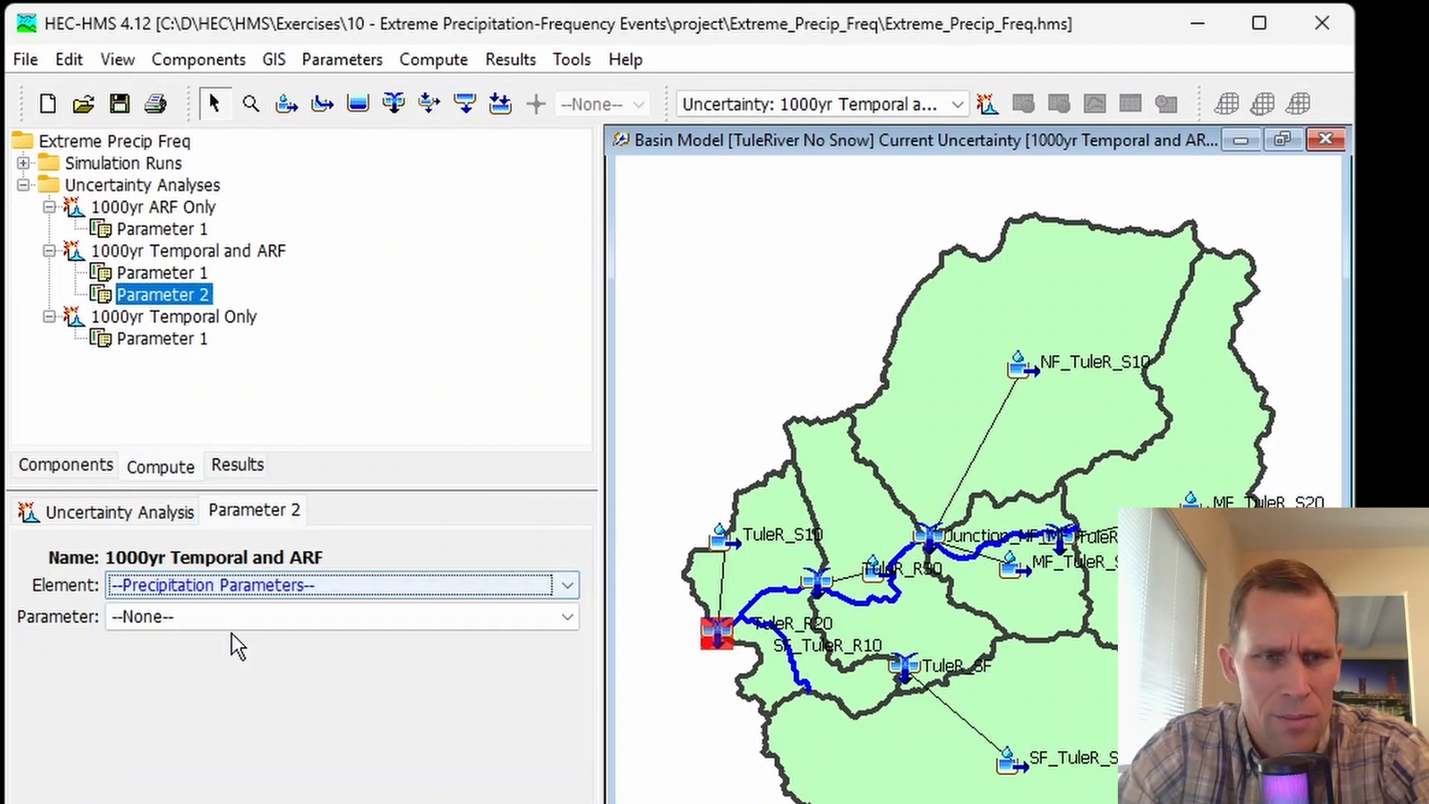
left_click(243, 622)
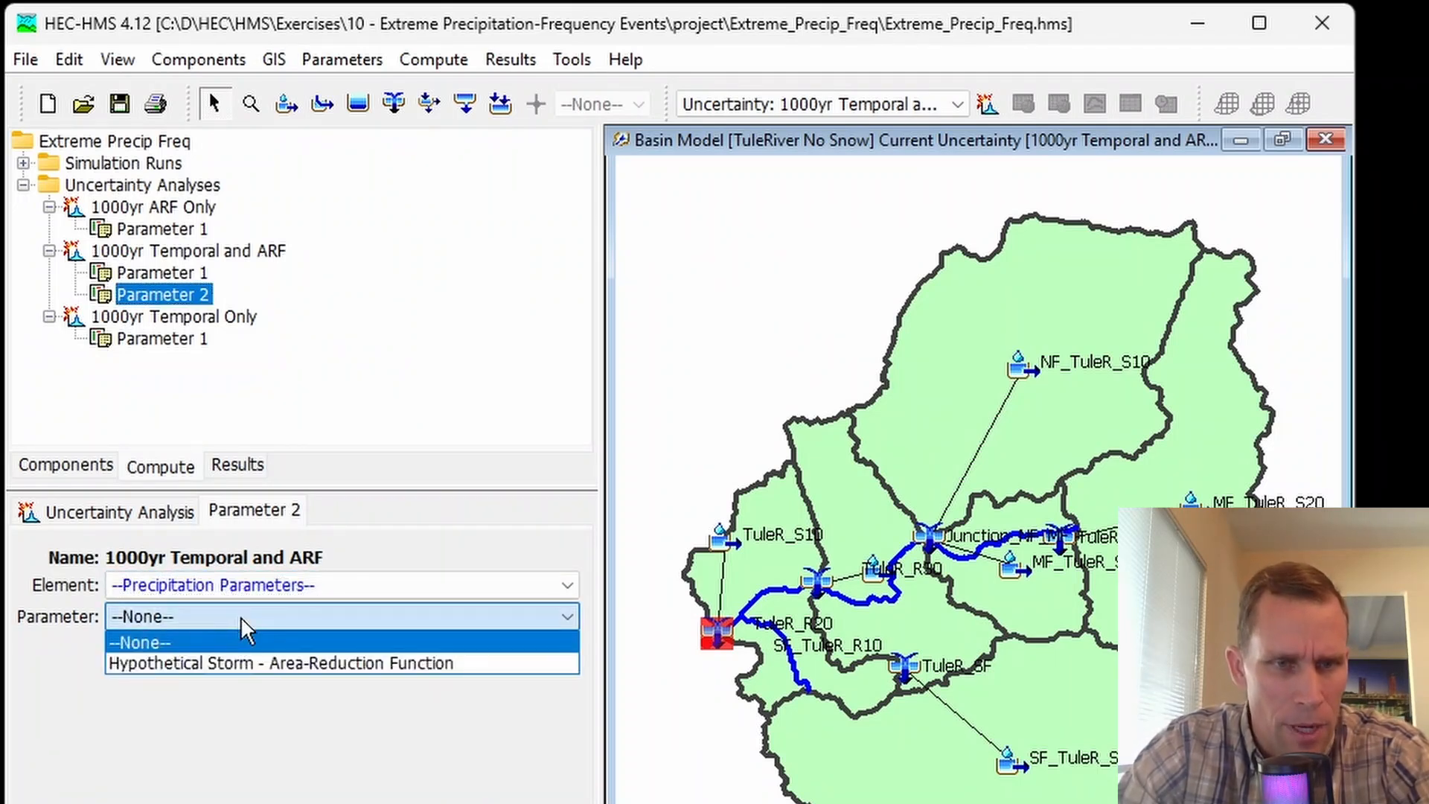
left_click(308, 665)
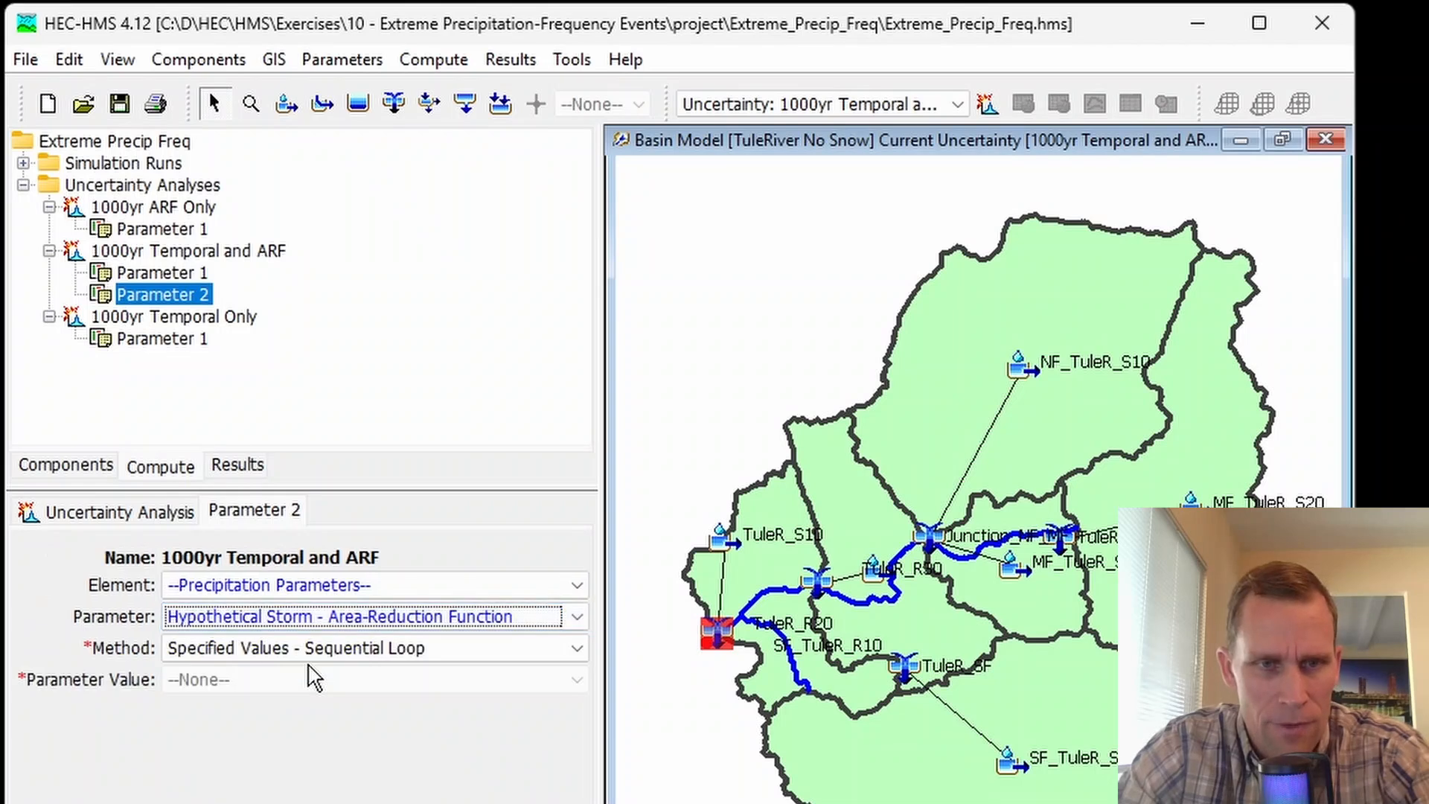
Set Parameter 2 to Specified Values - Random (Independently Random) sampling with ARF Curves as its parameter value, and save the project
left_click(358, 655)
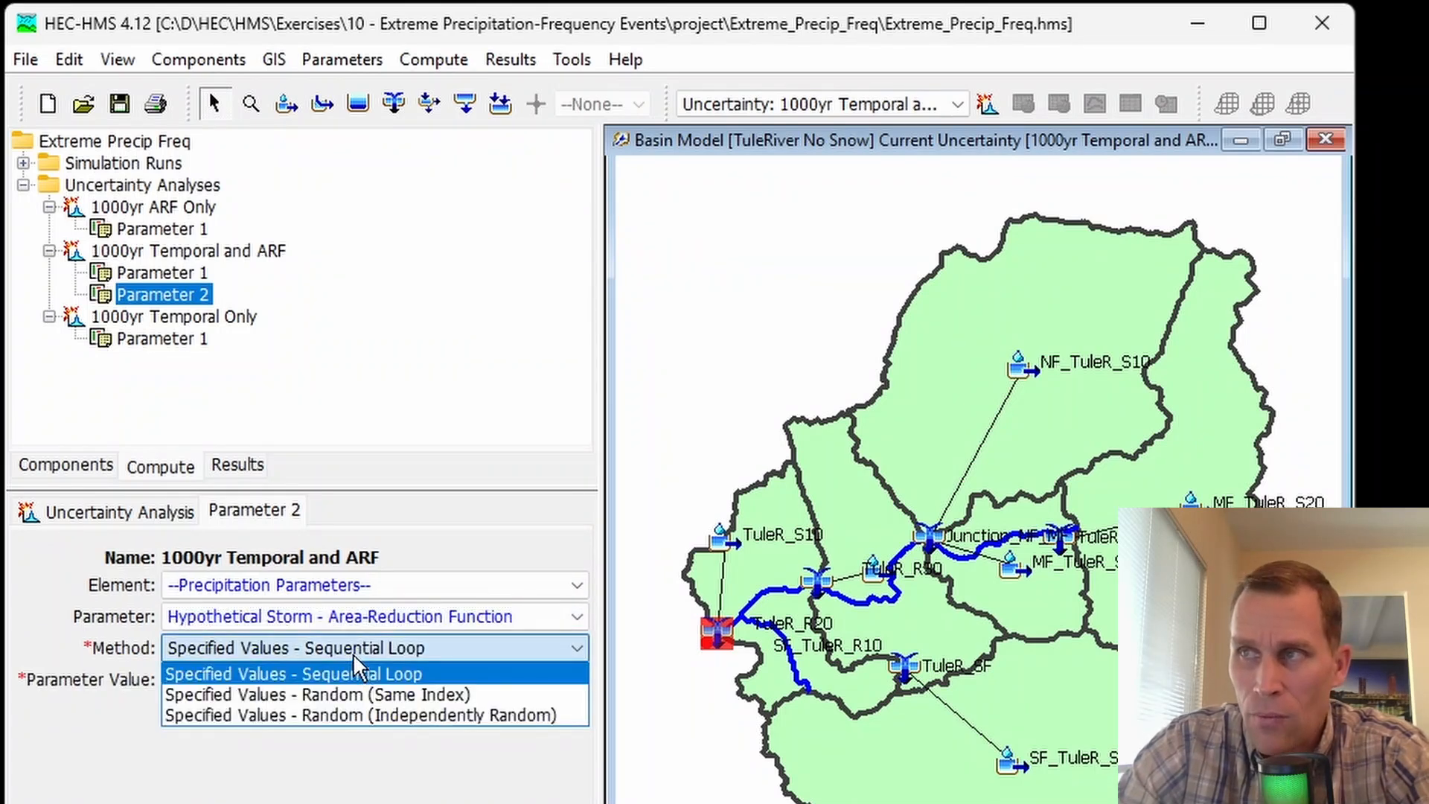
left_click(355, 716)
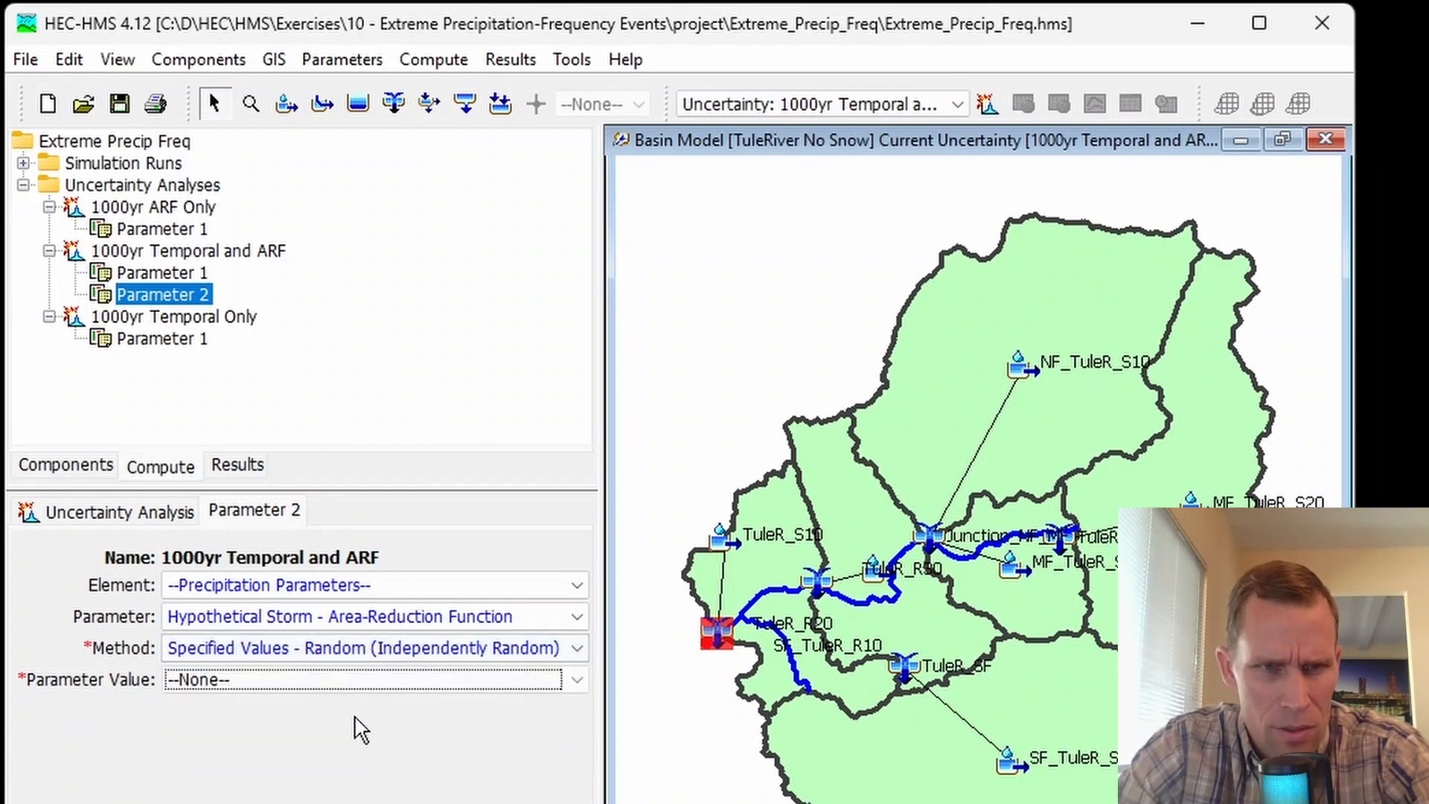
left_click(325, 682)
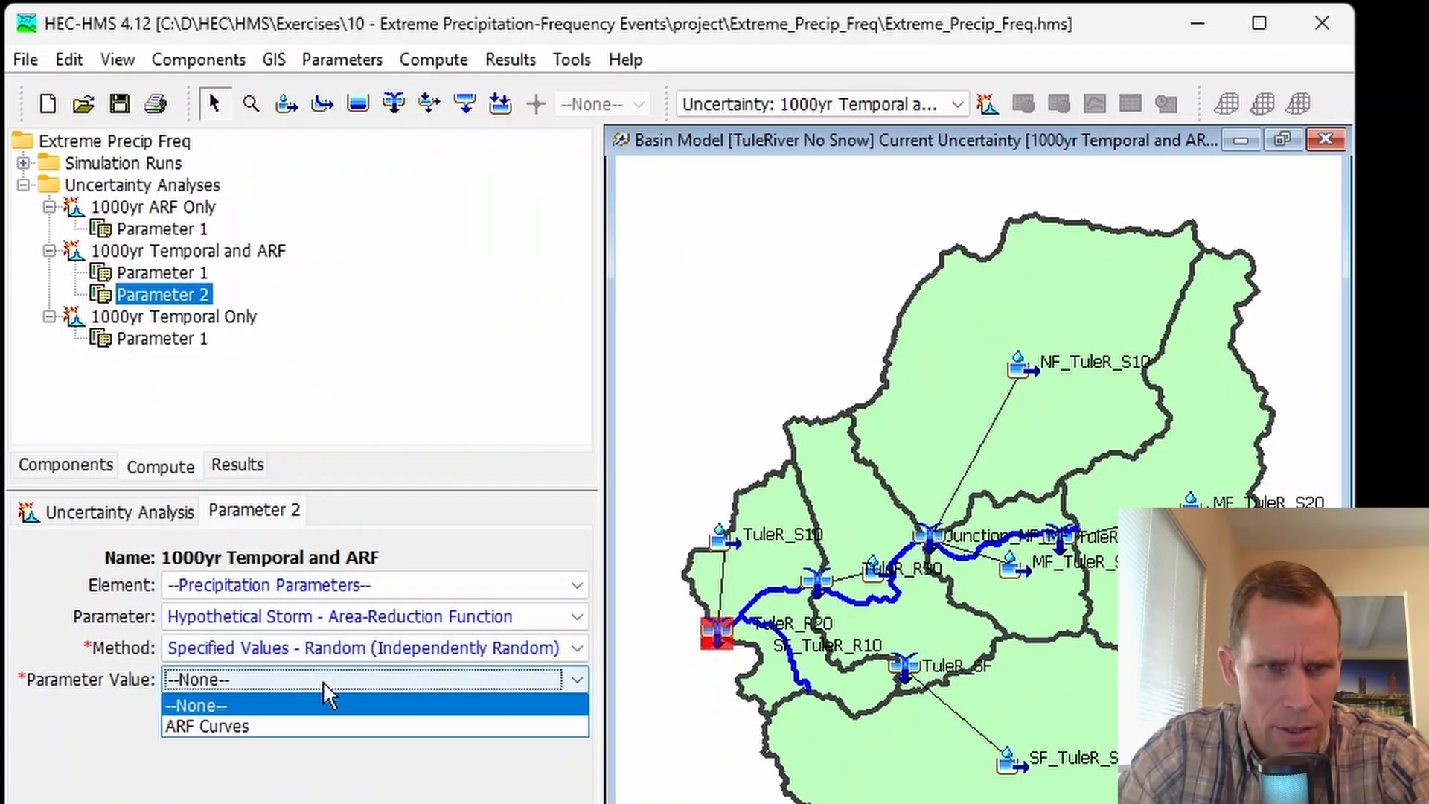
left_click(311, 727)
left_click(119, 103)
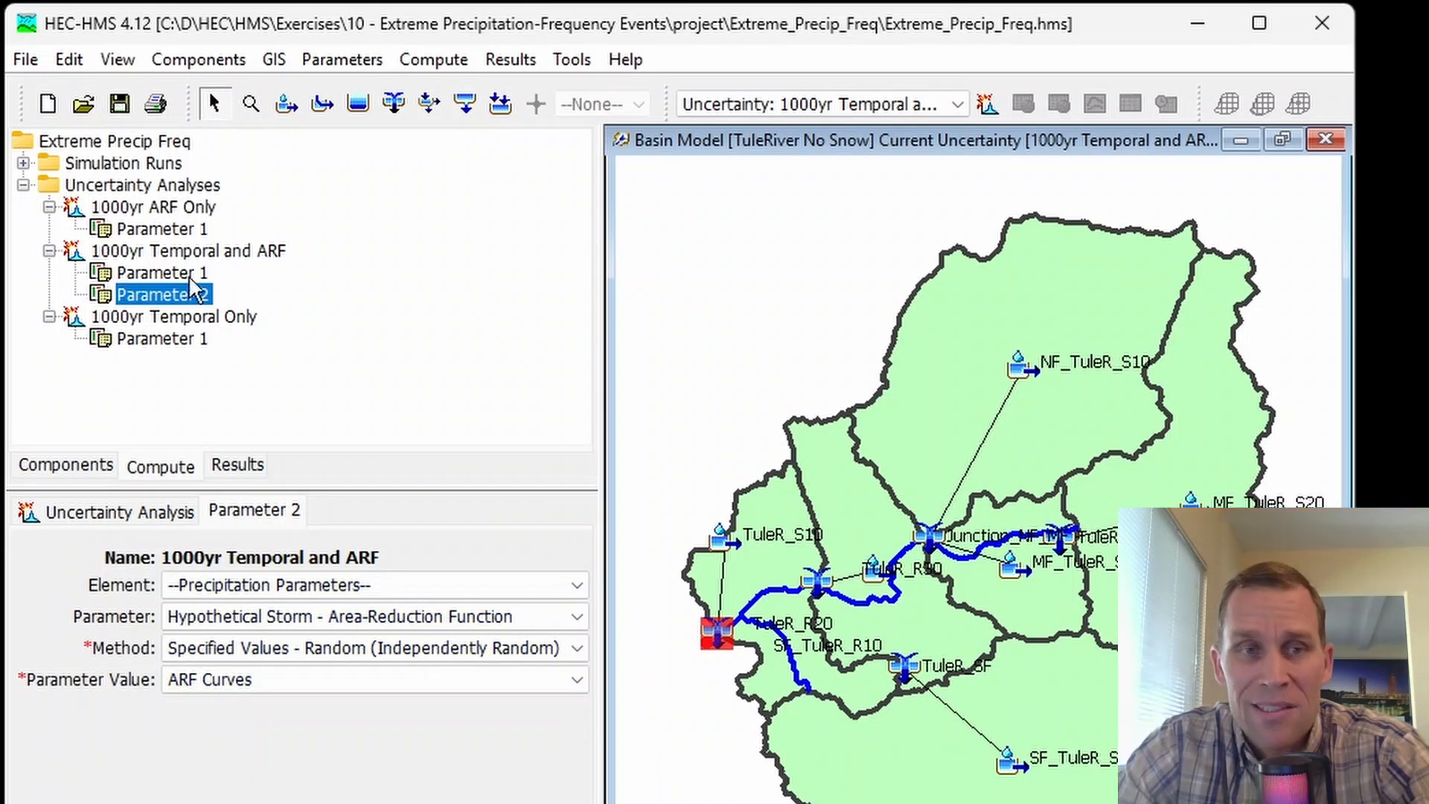
Change Parameter 1 of 1000yr Temporal and ARF to Specified Values - Random (Independently Random) sampling and choose A14 Temporals as its value
left_click(168, 275)
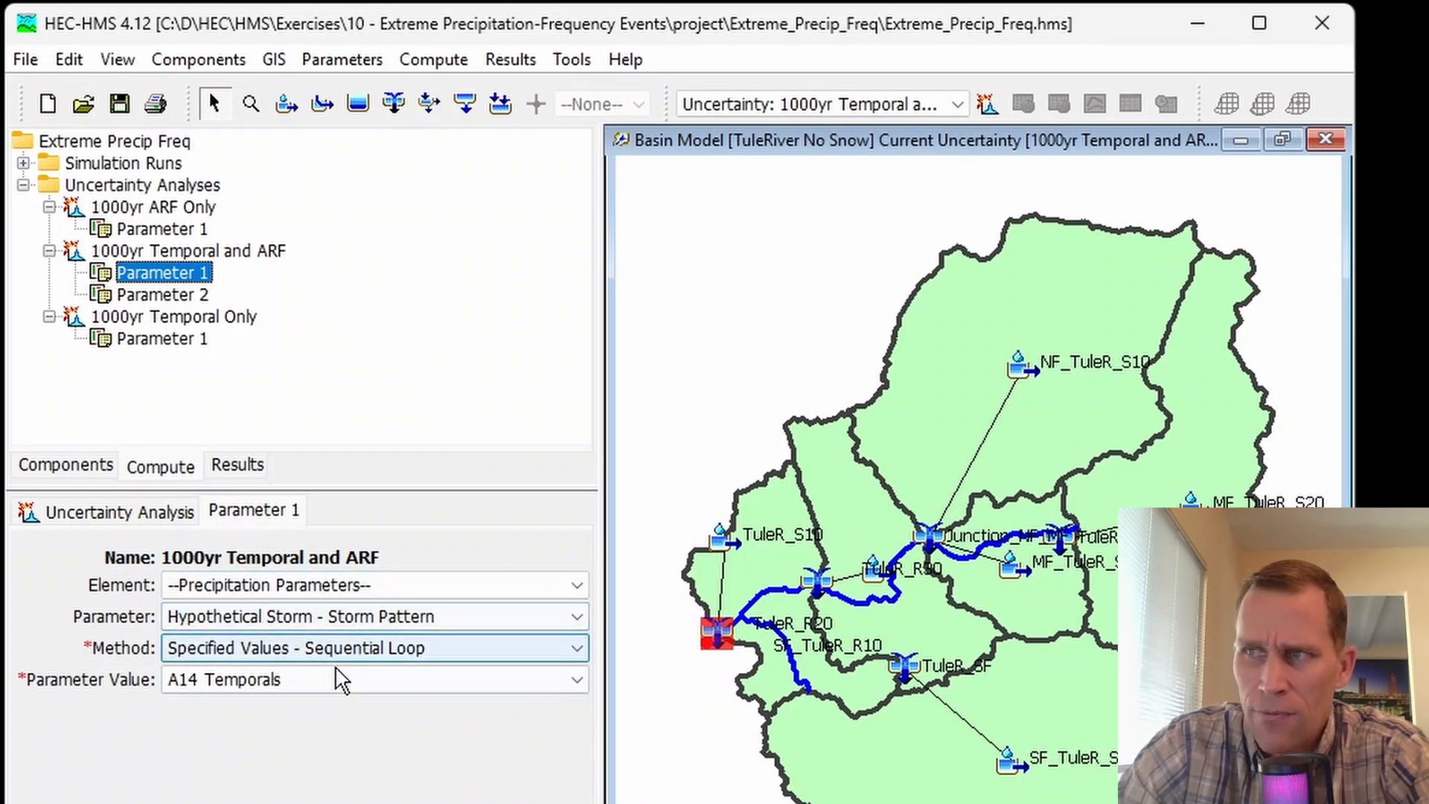
left_click(341, 649)
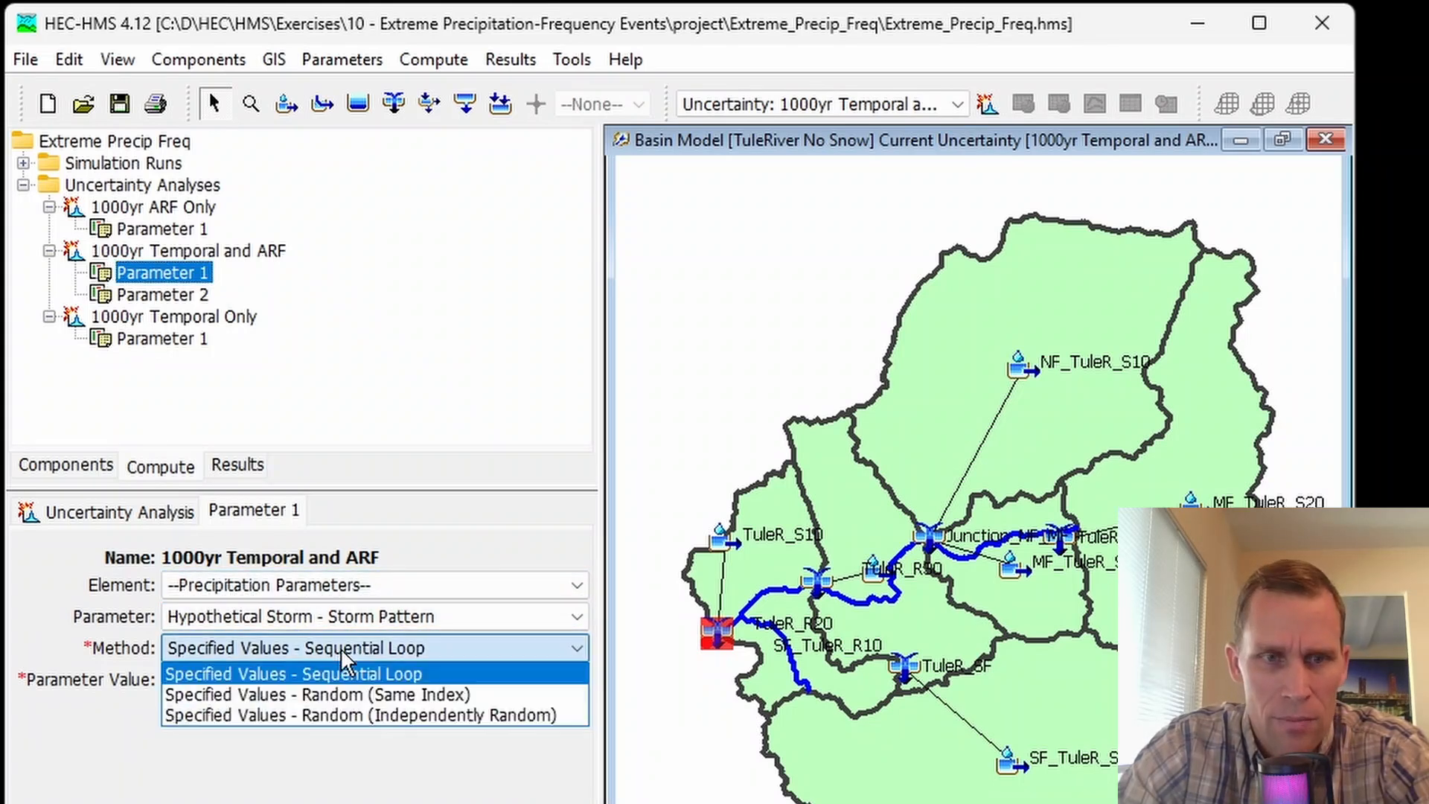
left_click(382, 715)
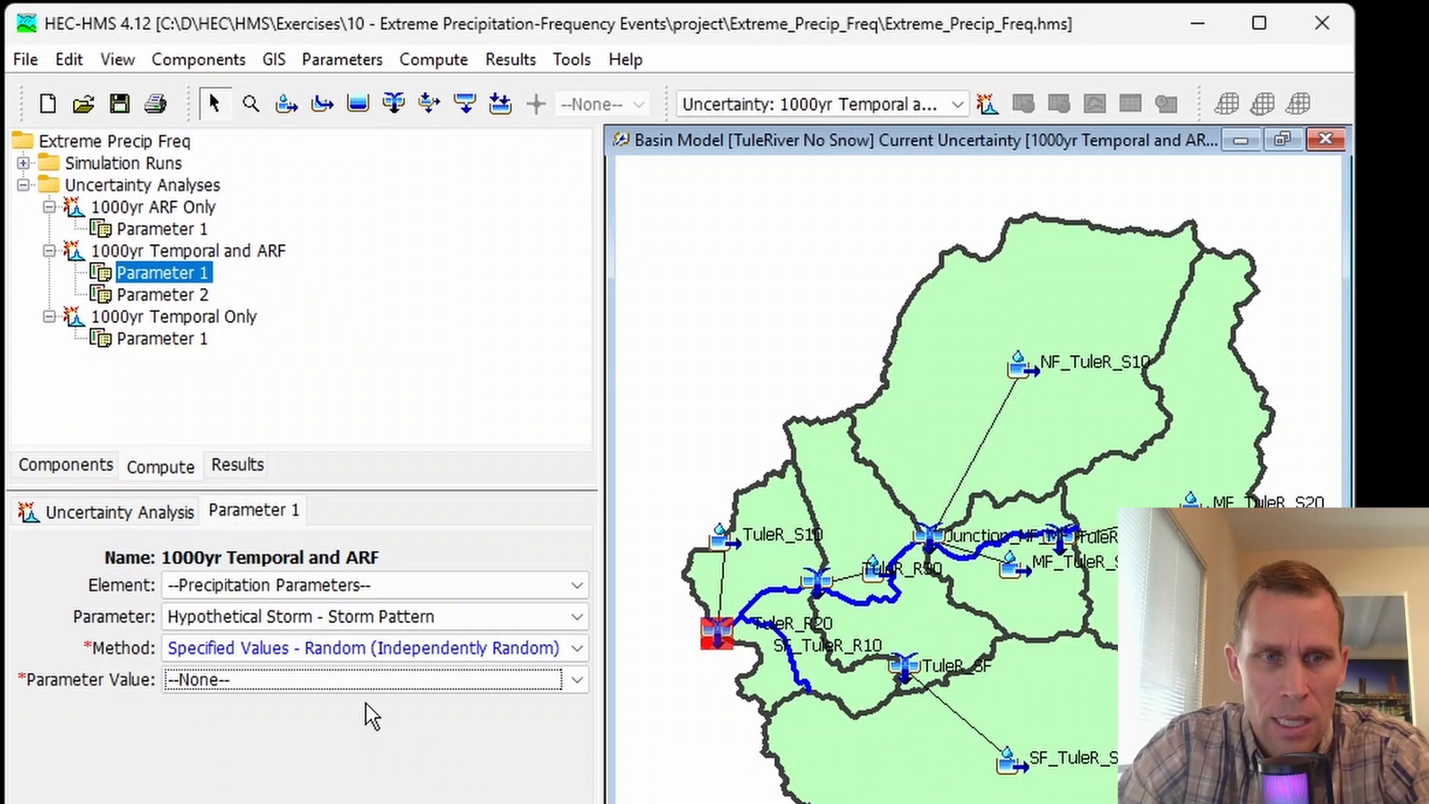
left_click(365, 680)
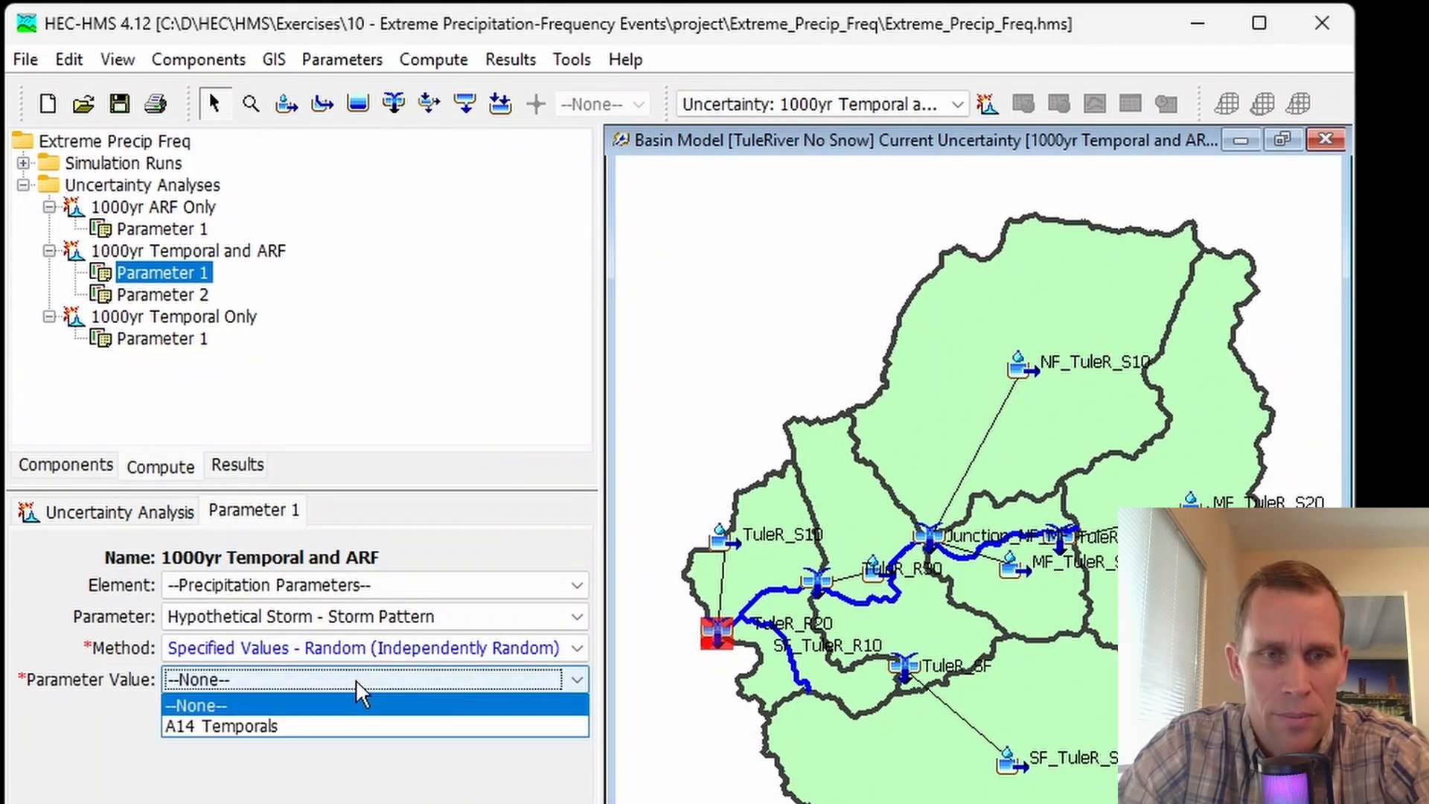
left_click(253, 728)
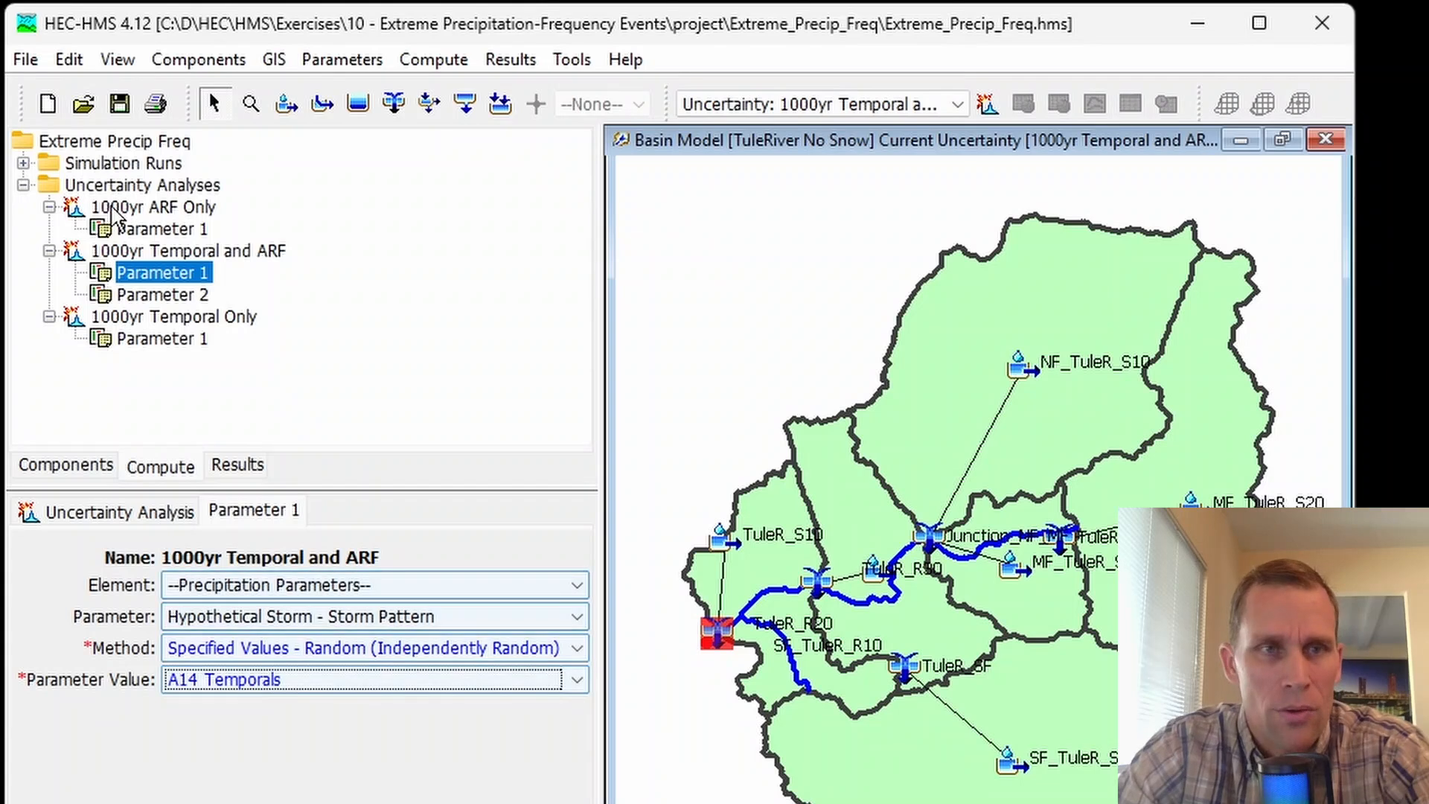
Save the project and set the total samples of the 1000yr Temporal and ARF uncertainty analysis to 200
left_click(119, 104)
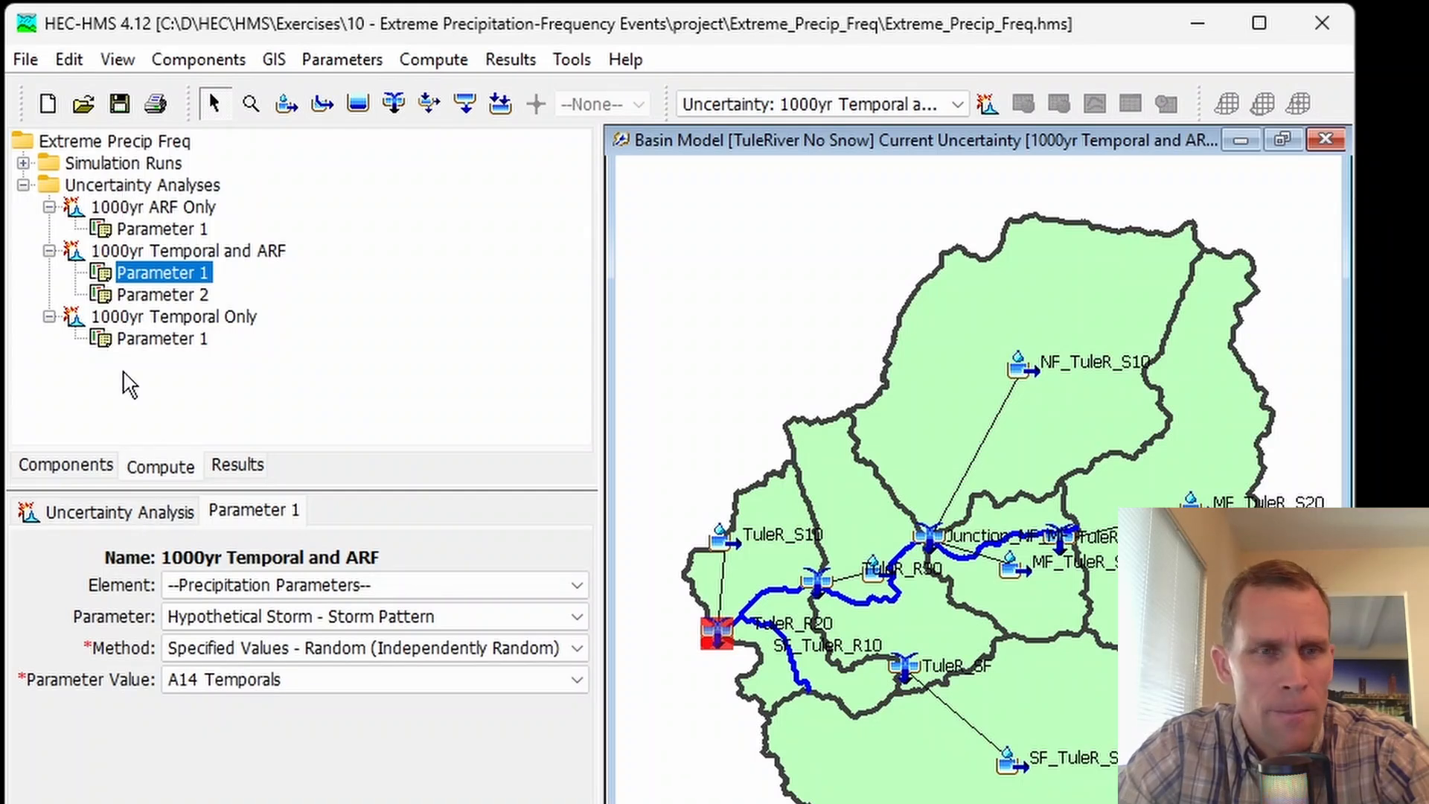
left_click(153, 251)
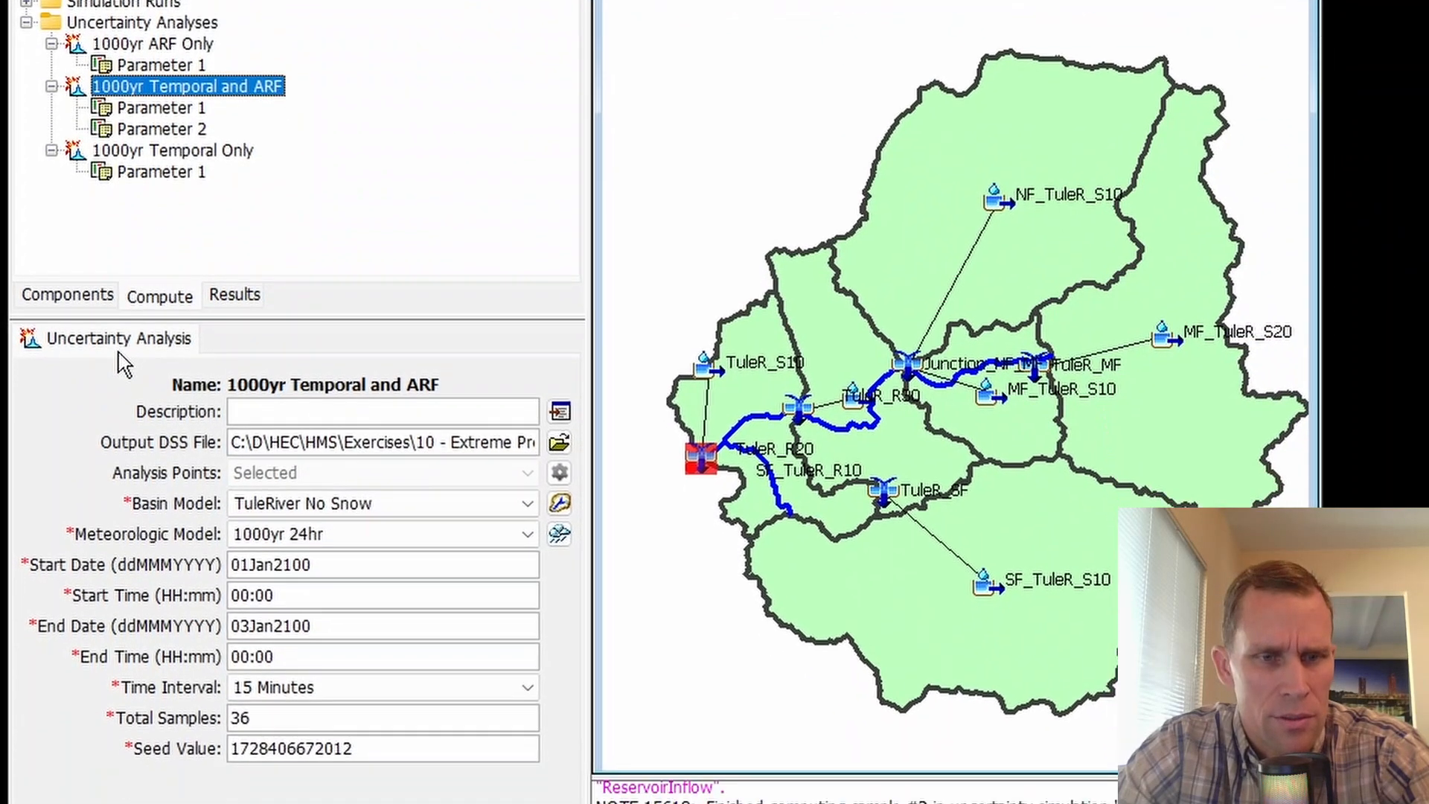
left_click_drag(254, 717, 227, 717)
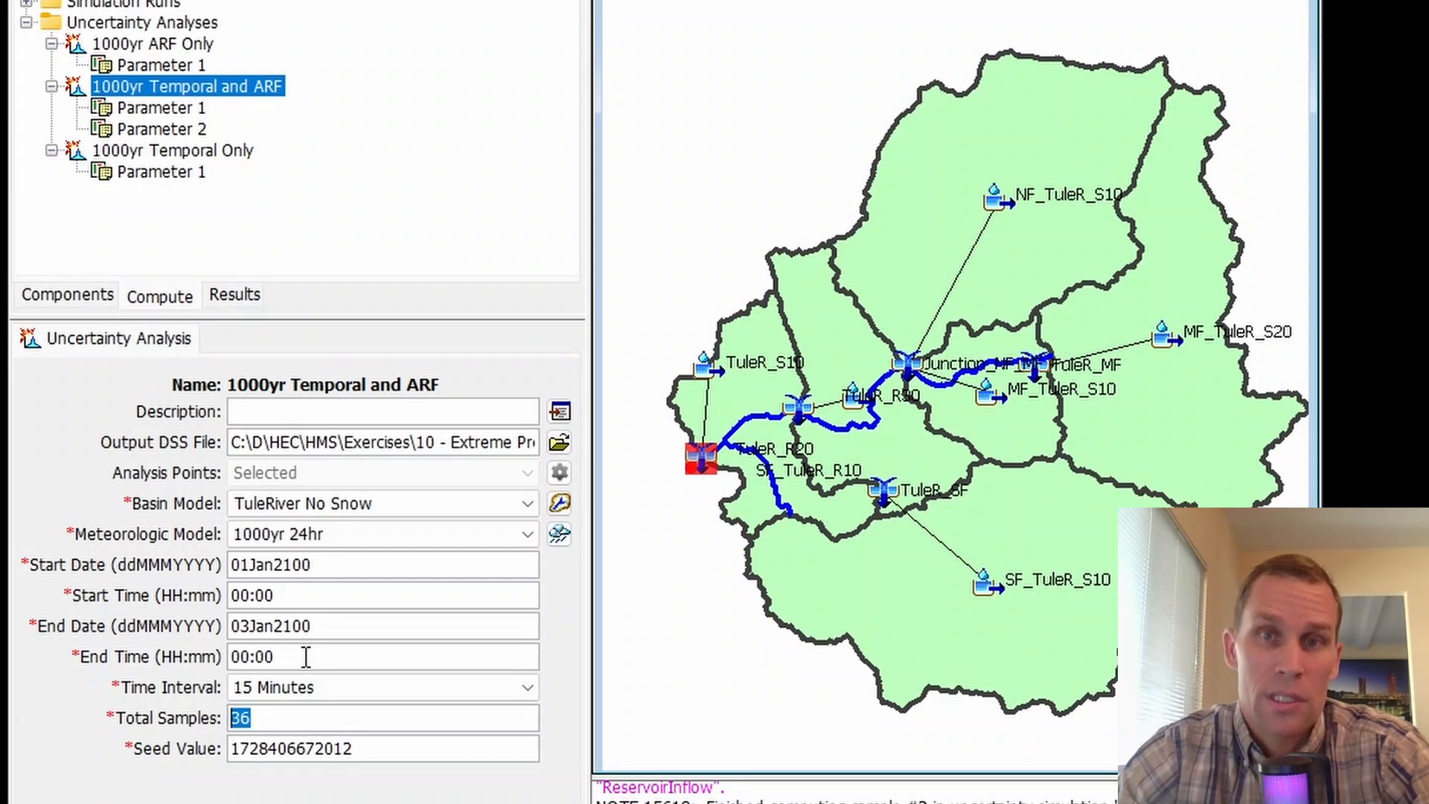
type("200")
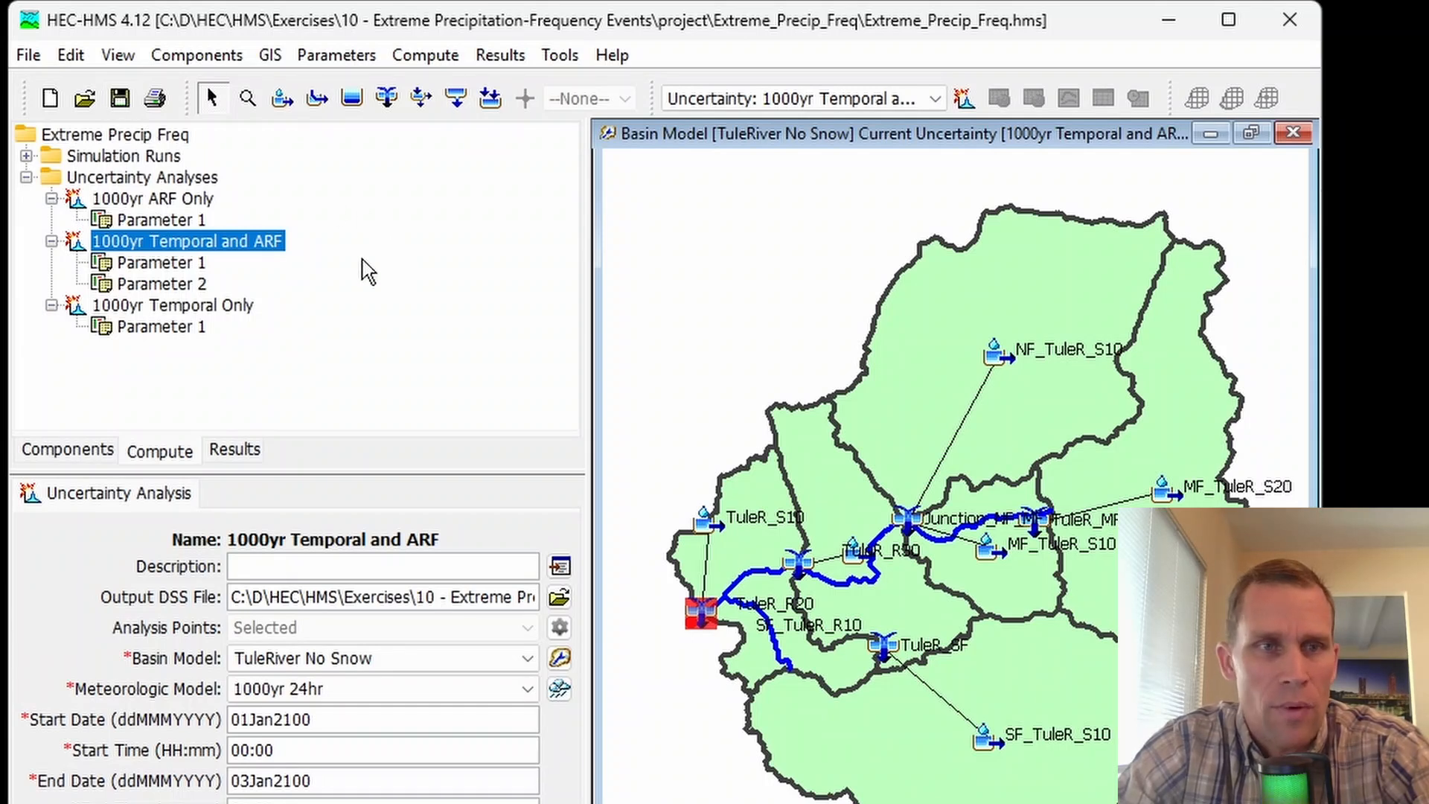
Compute the 1000yr Temporal and ARF uncertainty analysis and close the progress dialog when the run finishes
right_click(170, 241)
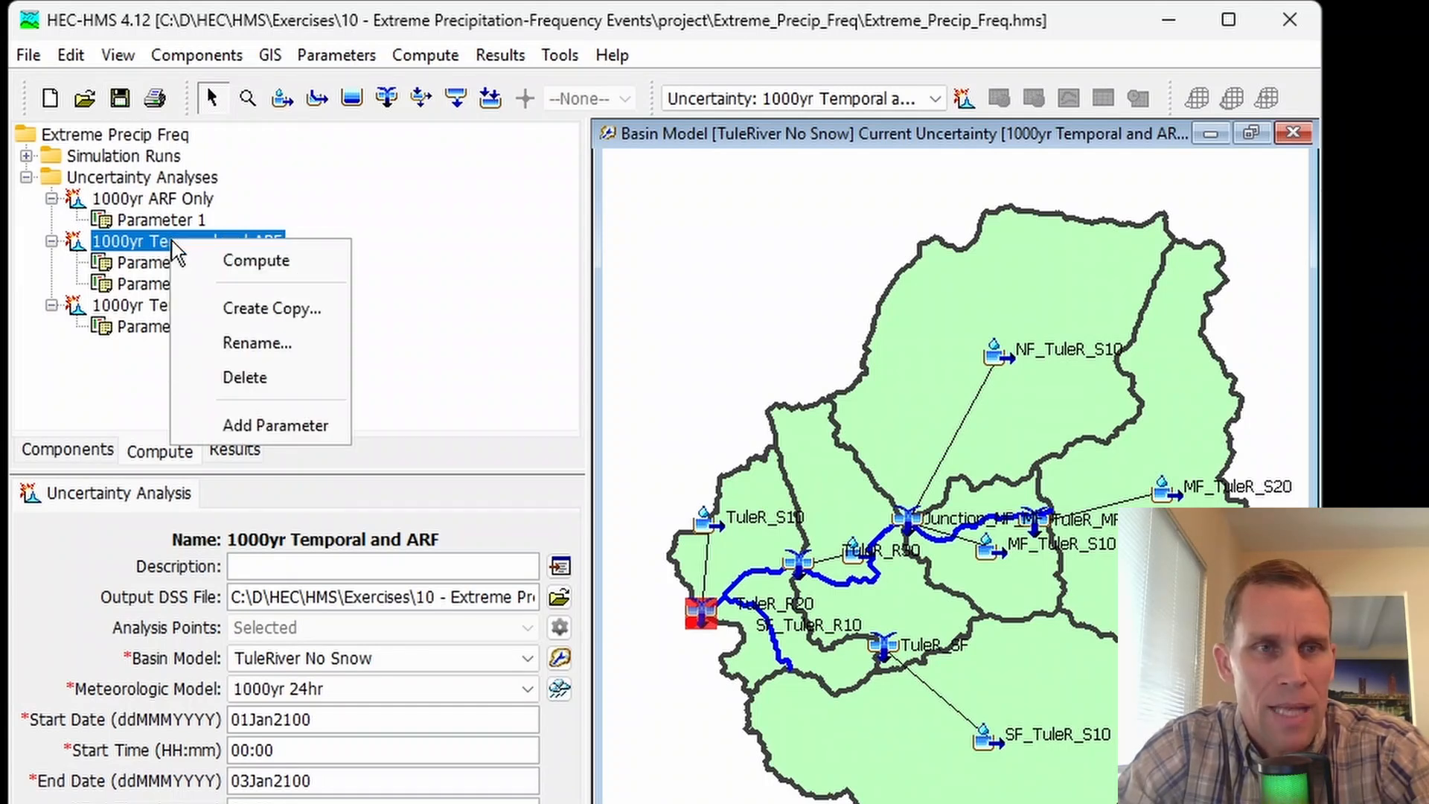
left_click(253, 276)
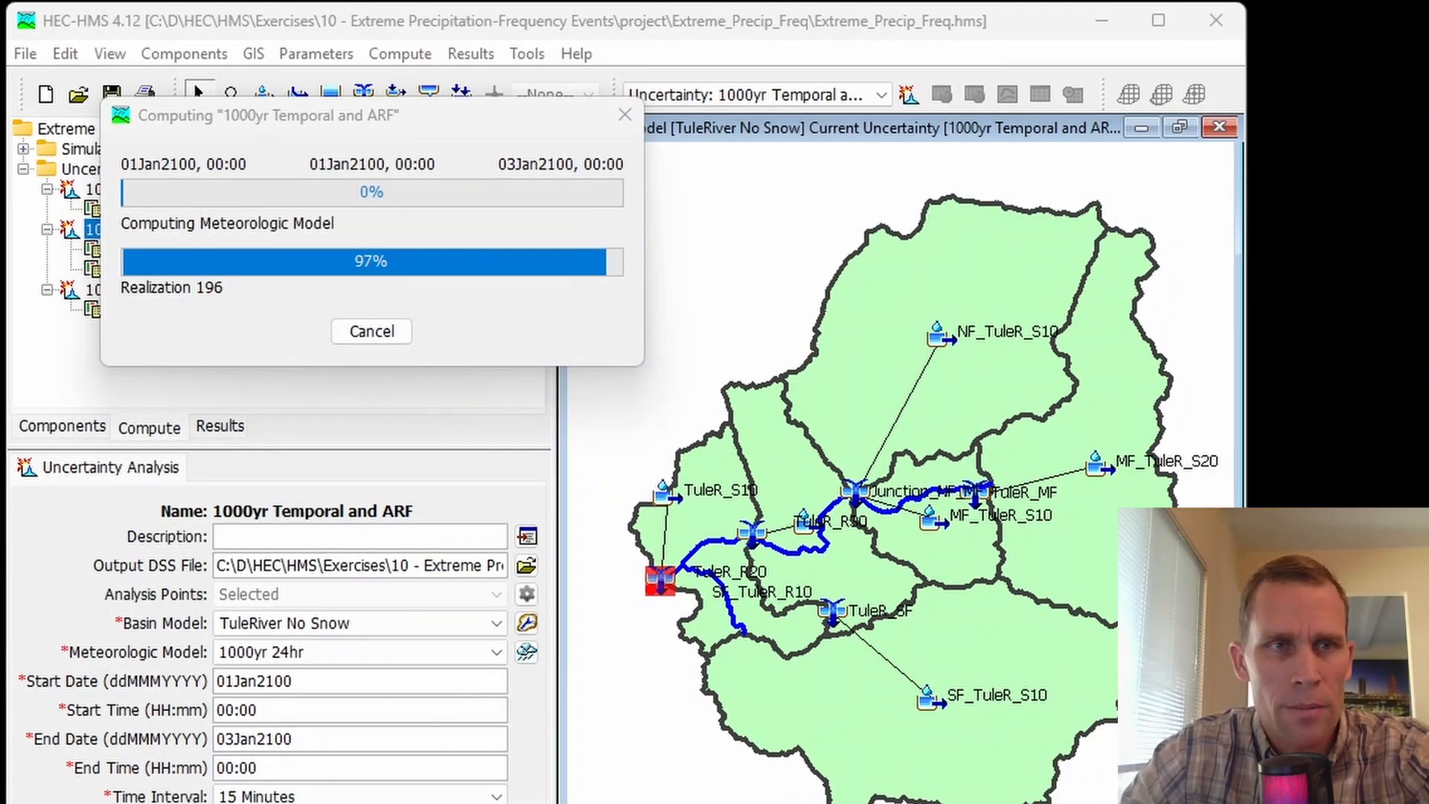
left_click(378, 337)
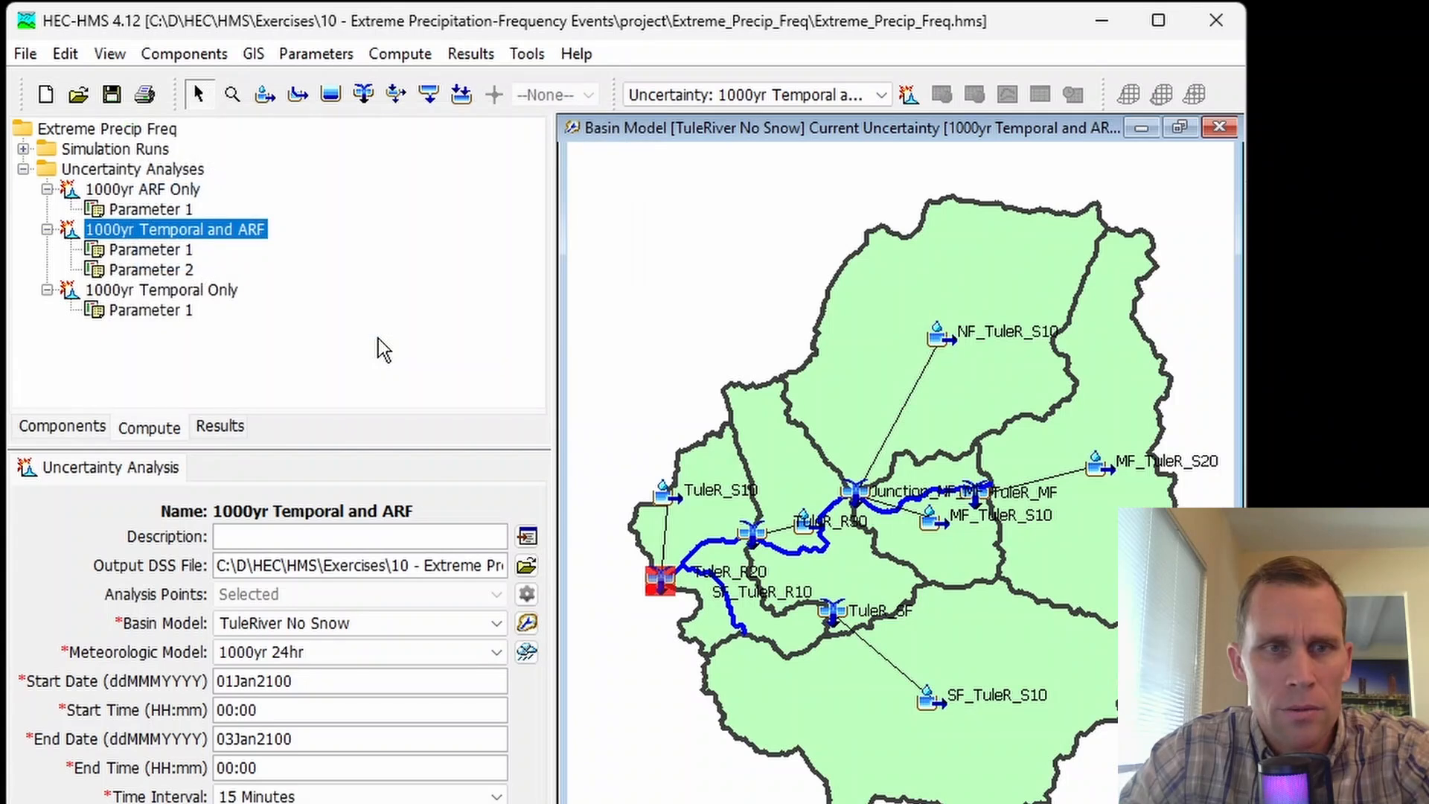
View the ReservoirInflow outflow graph in the 1000yr Temporal and ARF results, and close it
left_click(224, 431)
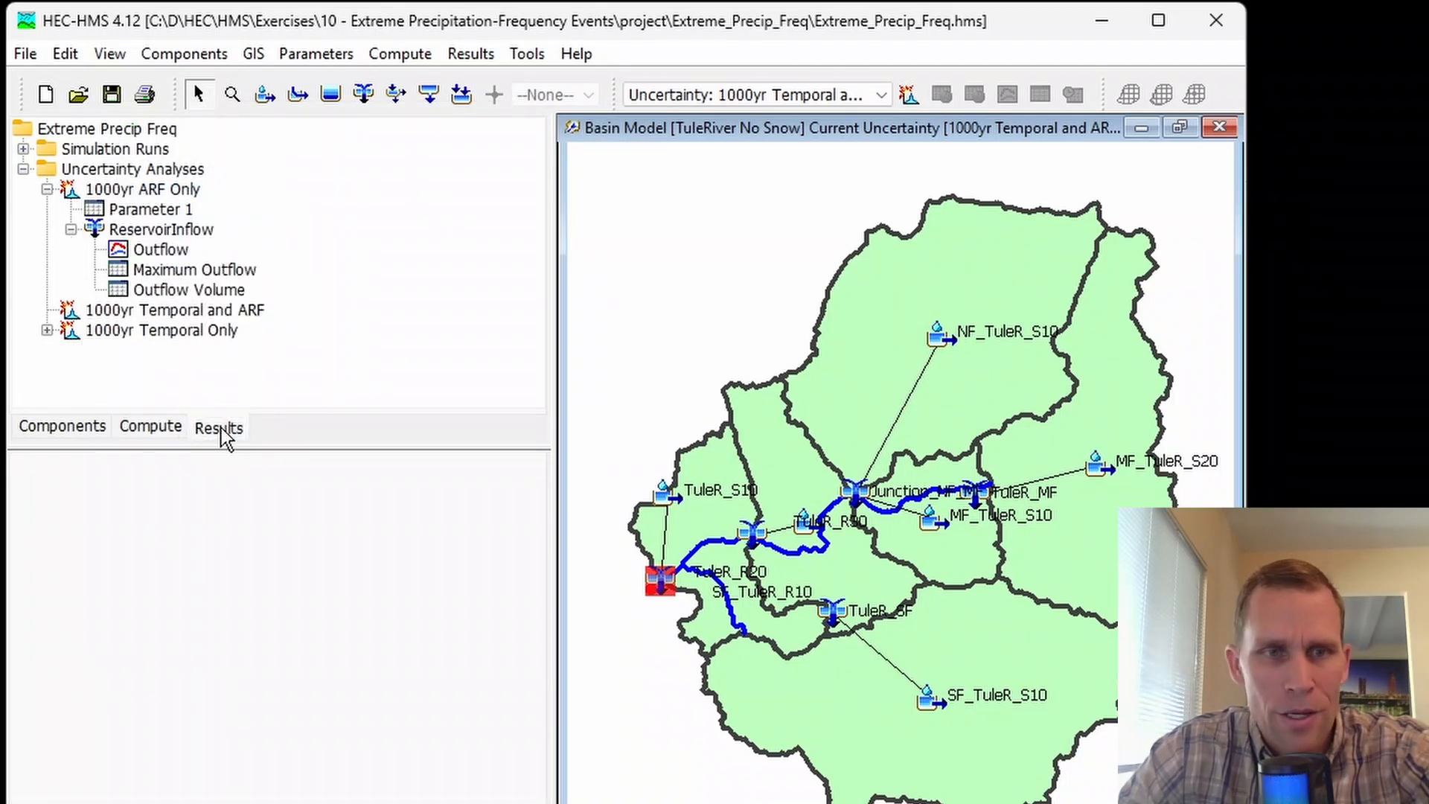
double_click(170, 311)
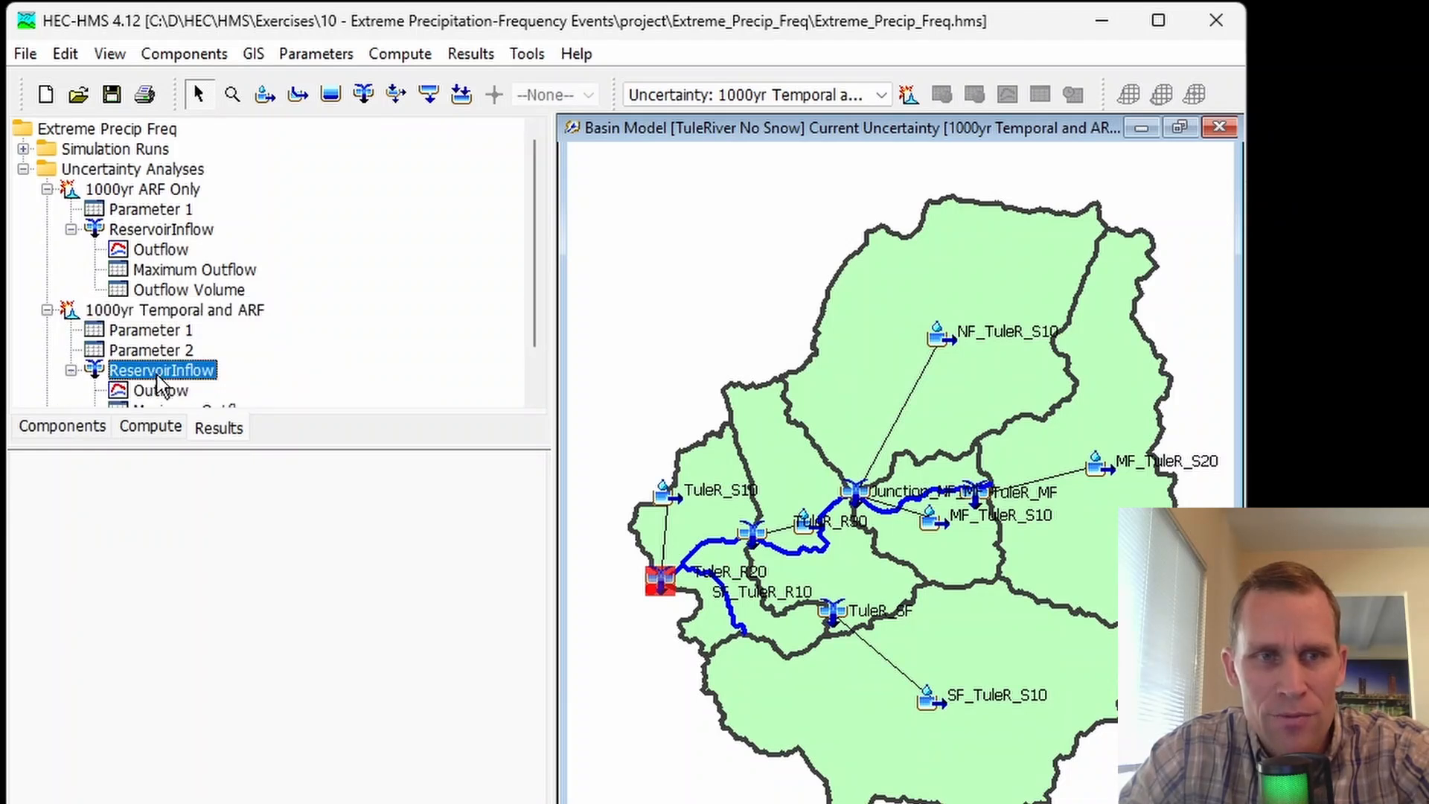
scroll(160, 381, "down", 1)
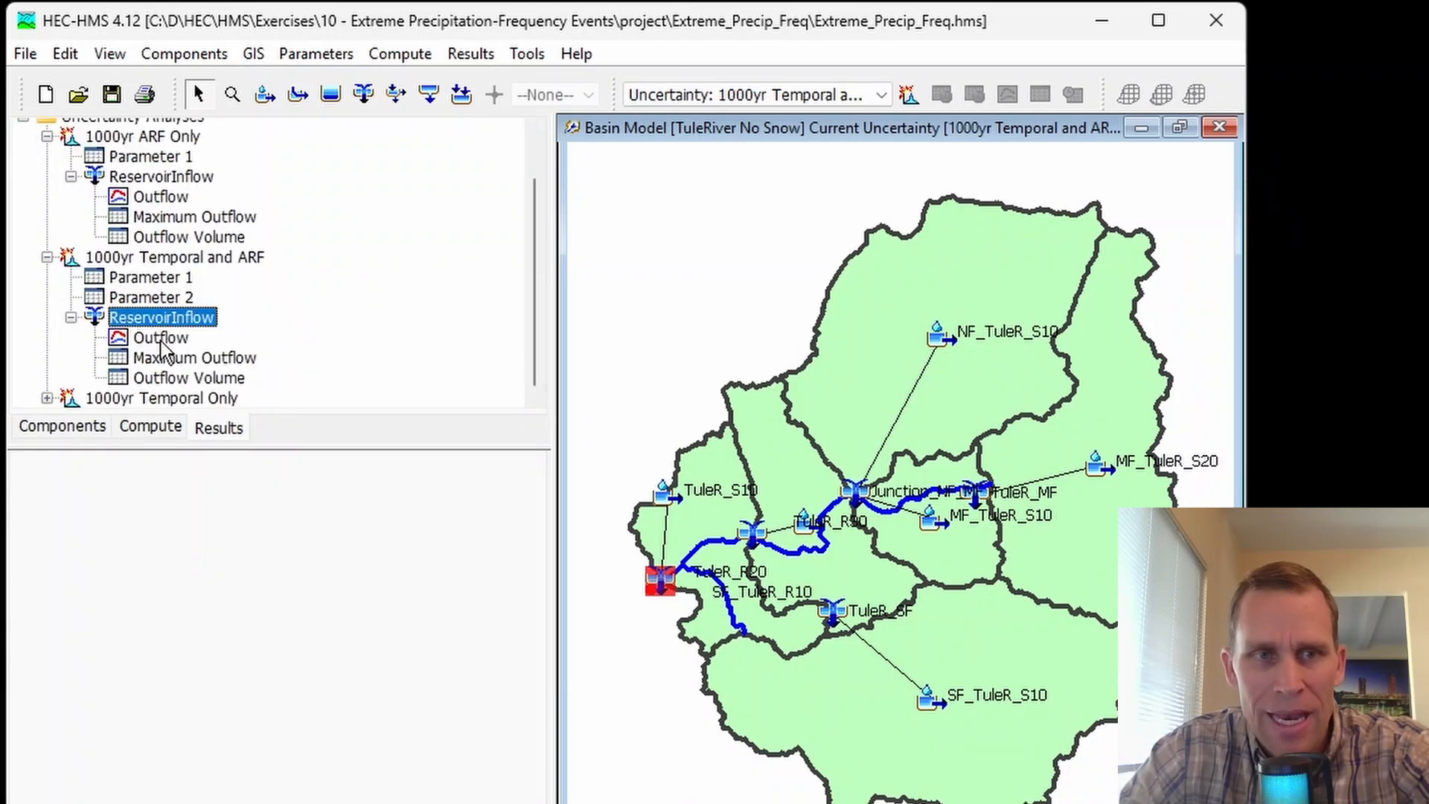
left_click(160, 341)
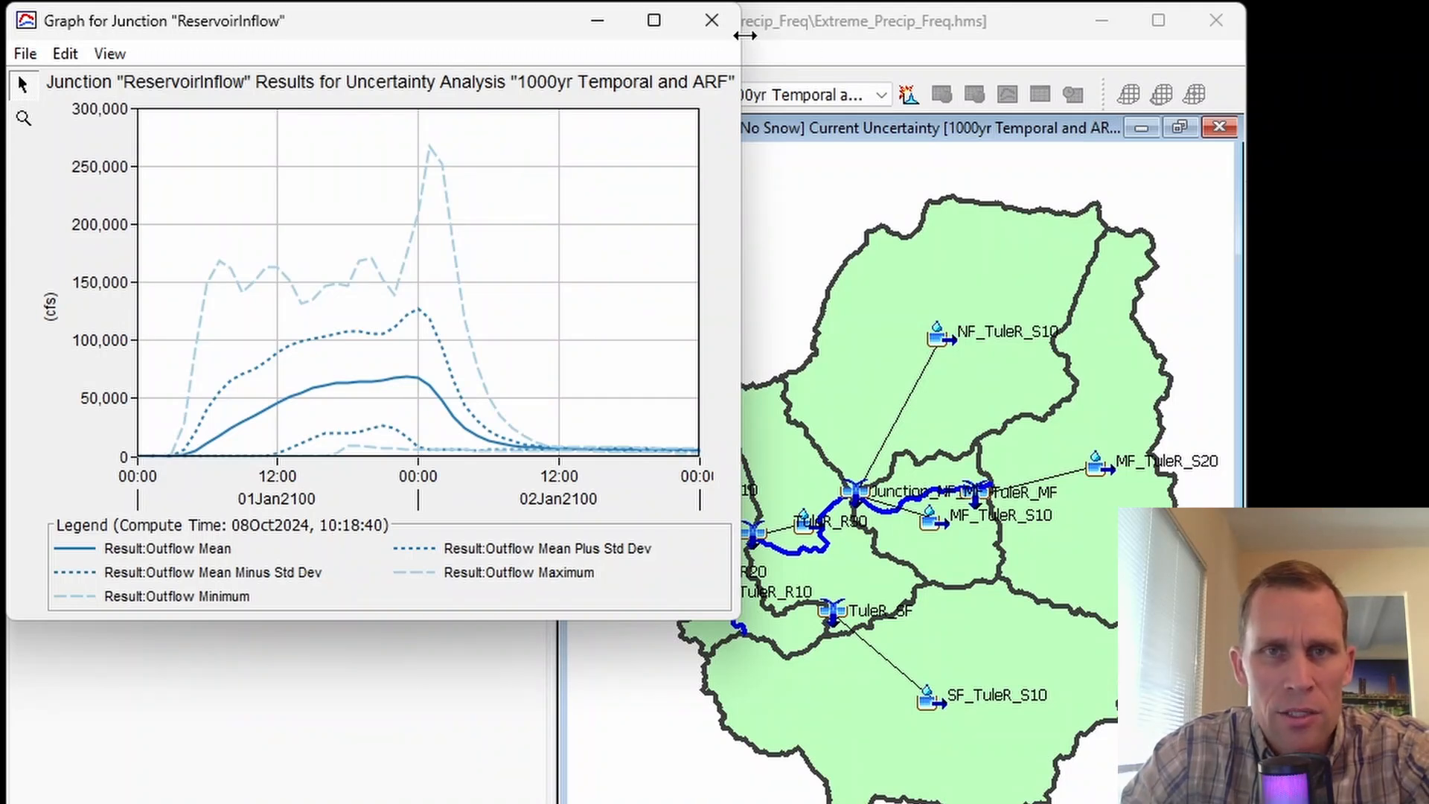
left_click(711, 20)
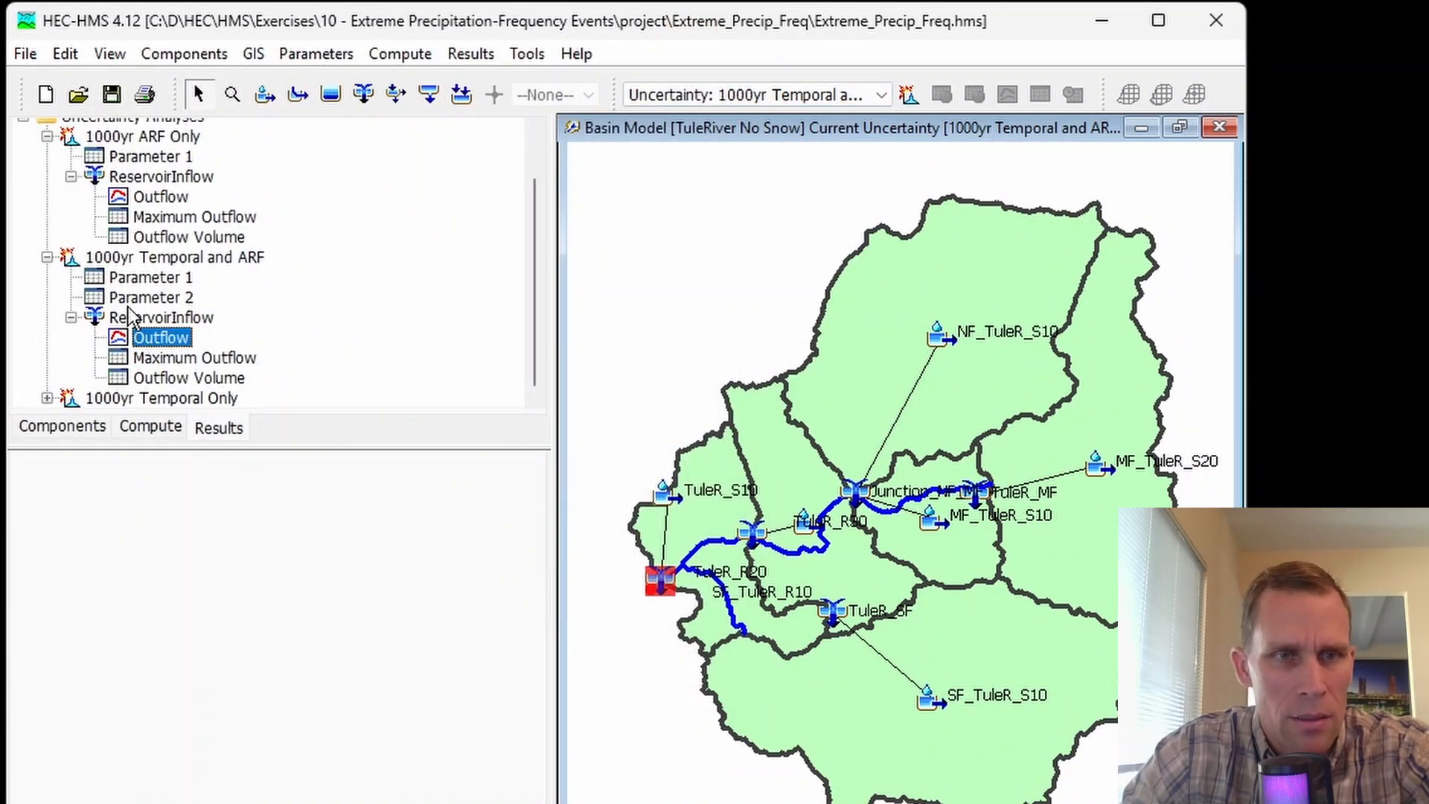
Open the Maximum Outflow table of ReservoirInflow for 1000yr Temporal and ARF and copy the statistic values of all samples
left_click(159, 365)
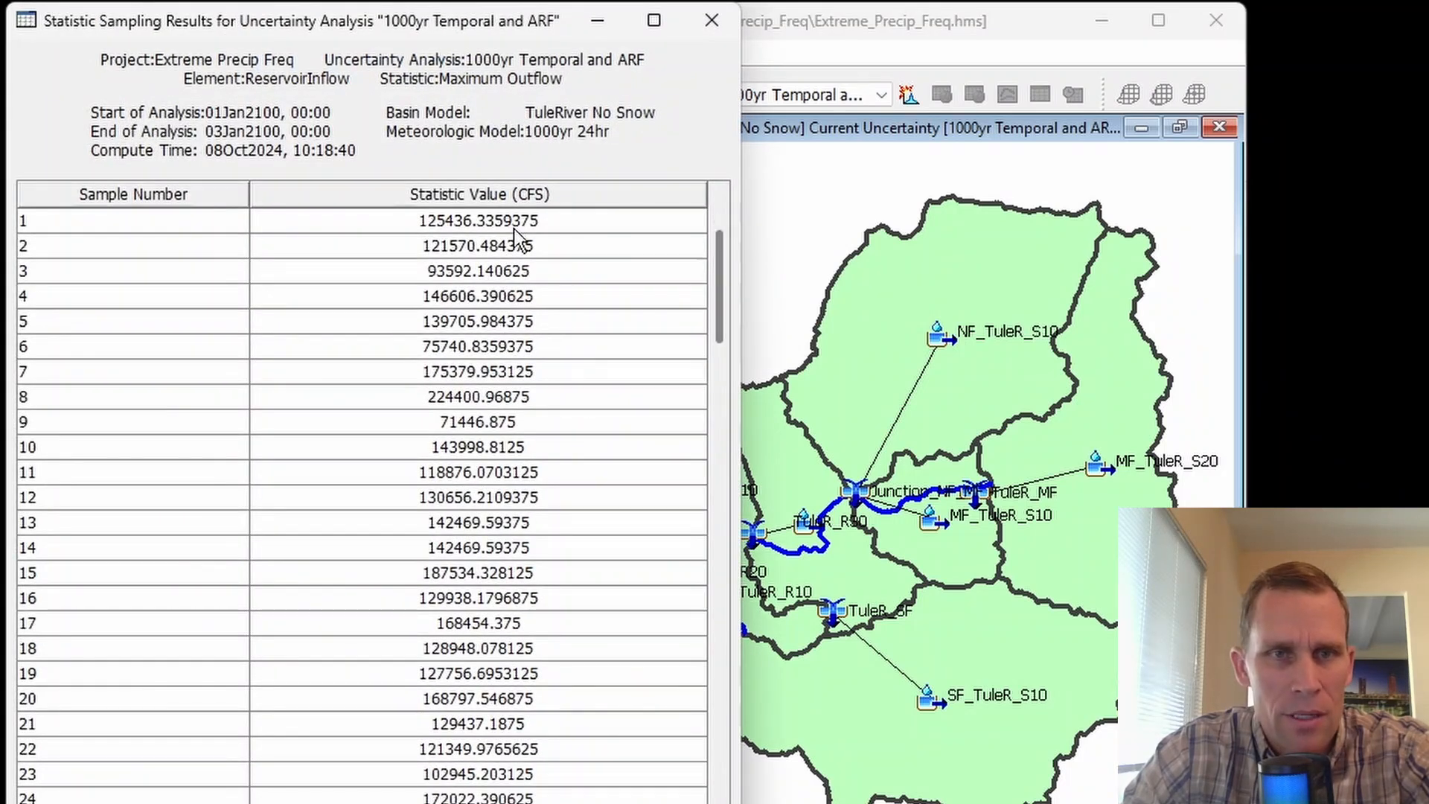
left_click_drag(484, 227, 419, 468)
left_click(485, 346)
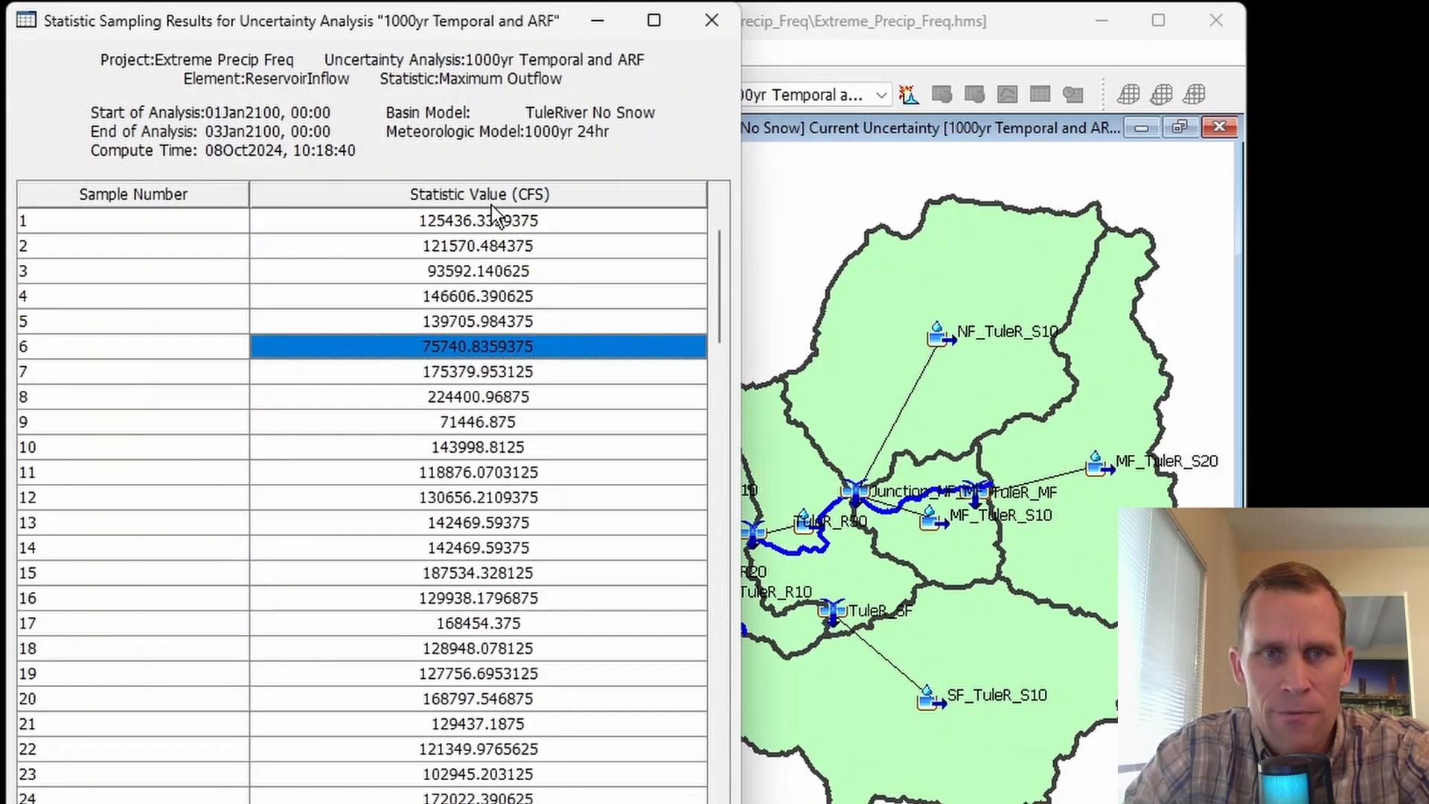
left_click_drag(720, 281, 743, 208)
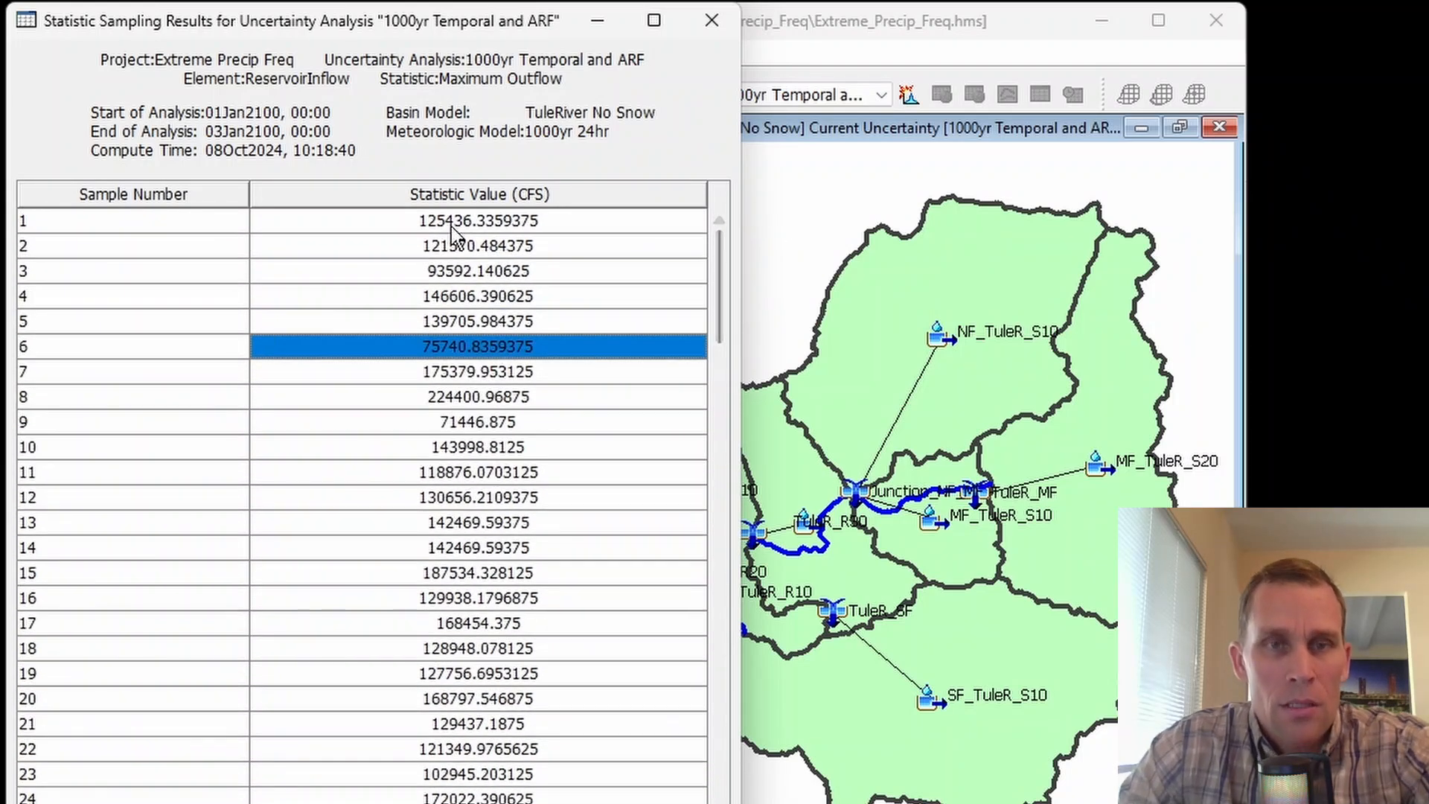
left_click_drag(456, 225, 380, 790)
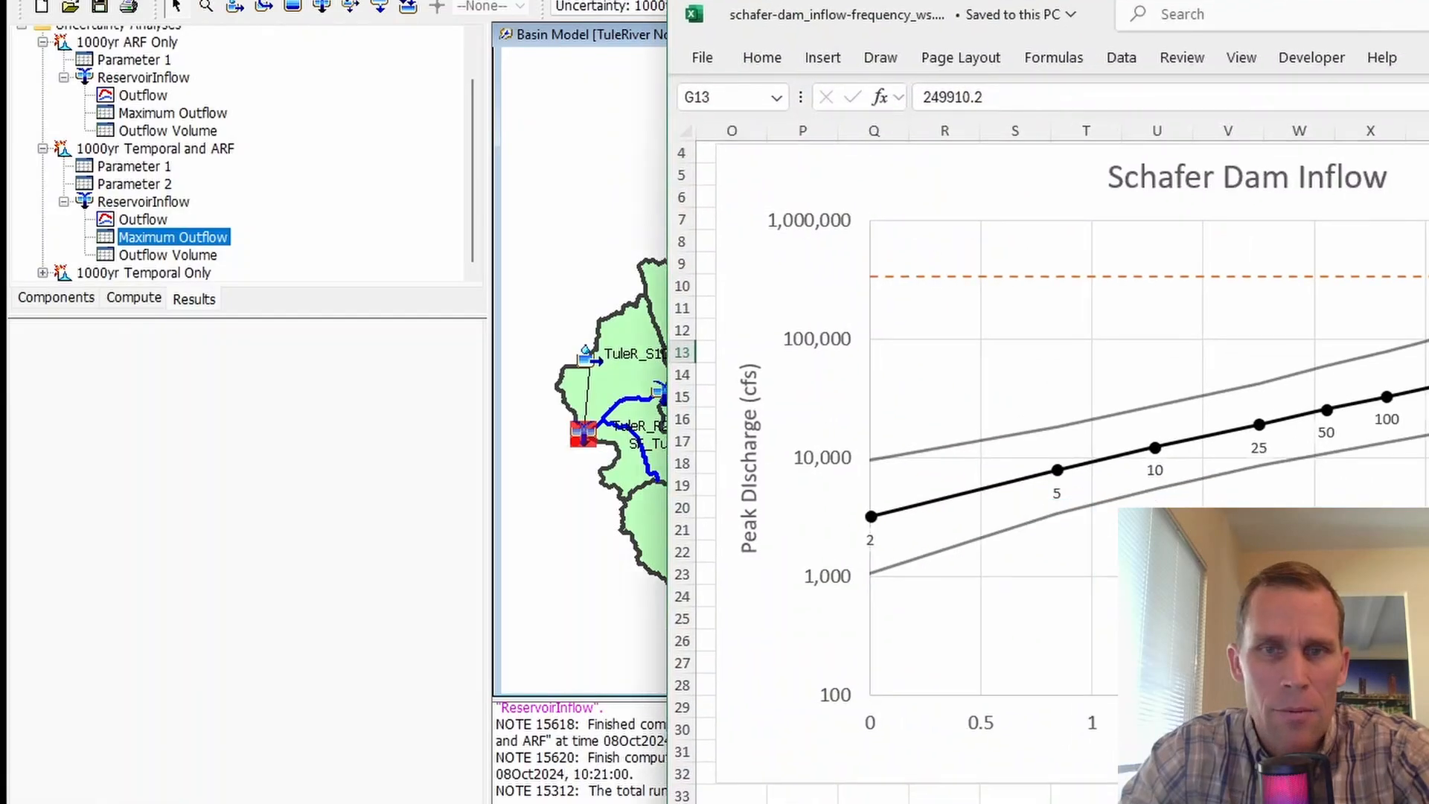
Switch to the Schafer Dam inflow-frequency workbook in Excel and review the HMS values for the 1,000, 5,000 and 10,000-year events on Sheet1
left_click_drag(1116, 18, 453, 0)
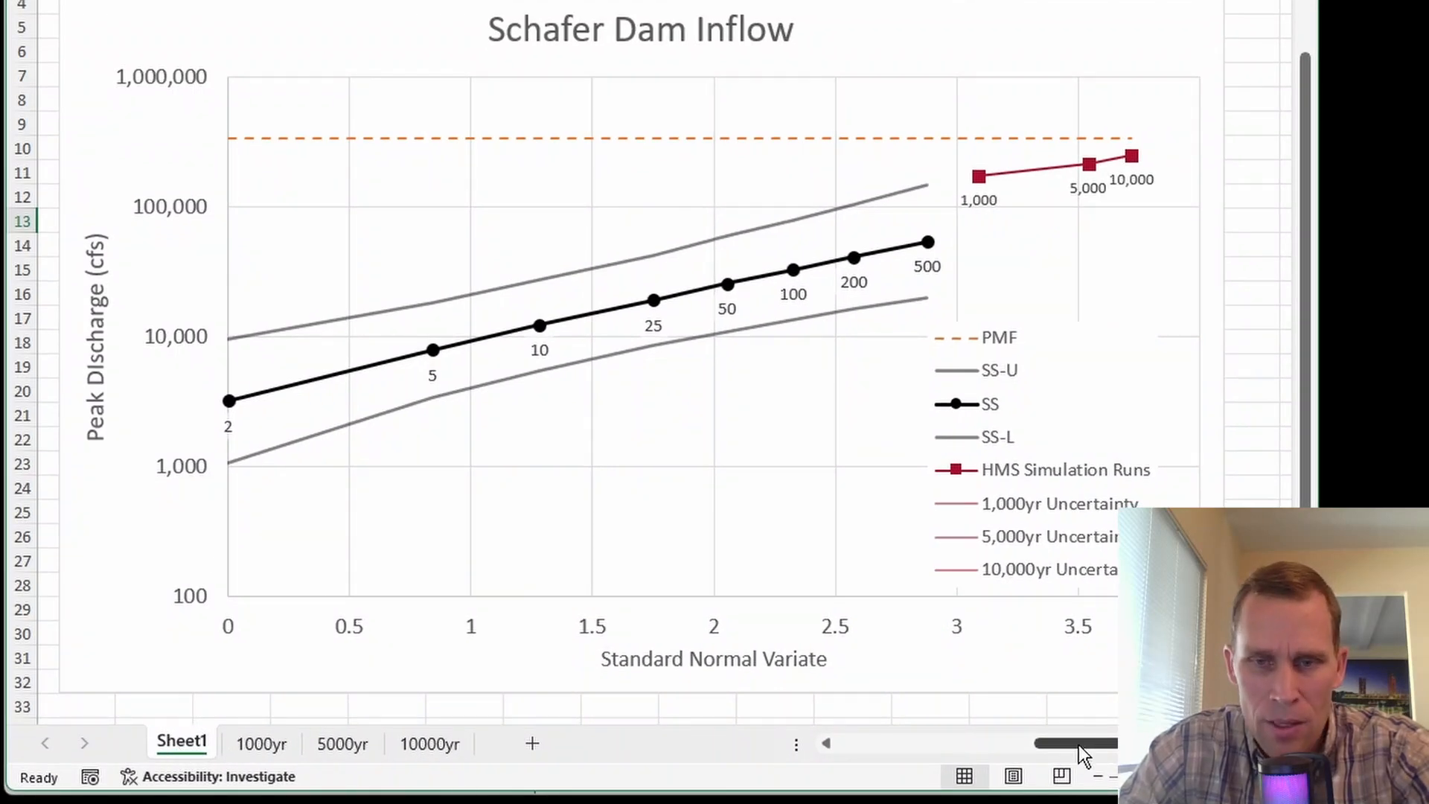
left_click_drag(1078, 742, 865, 748)
scroll(399, 206, "up", 1)
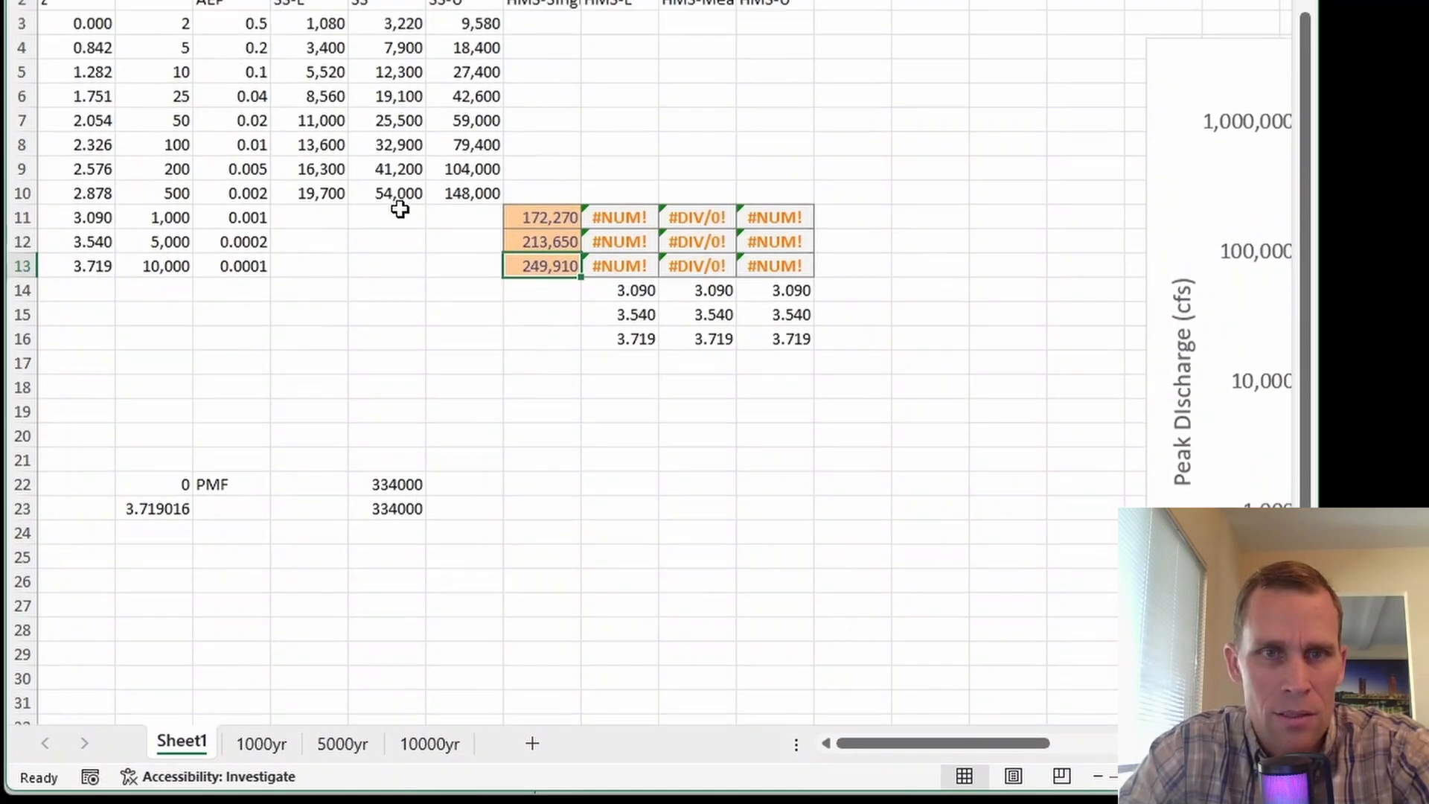
left_click_drag(511, 238, 514, 339)
left_click(515, 372)
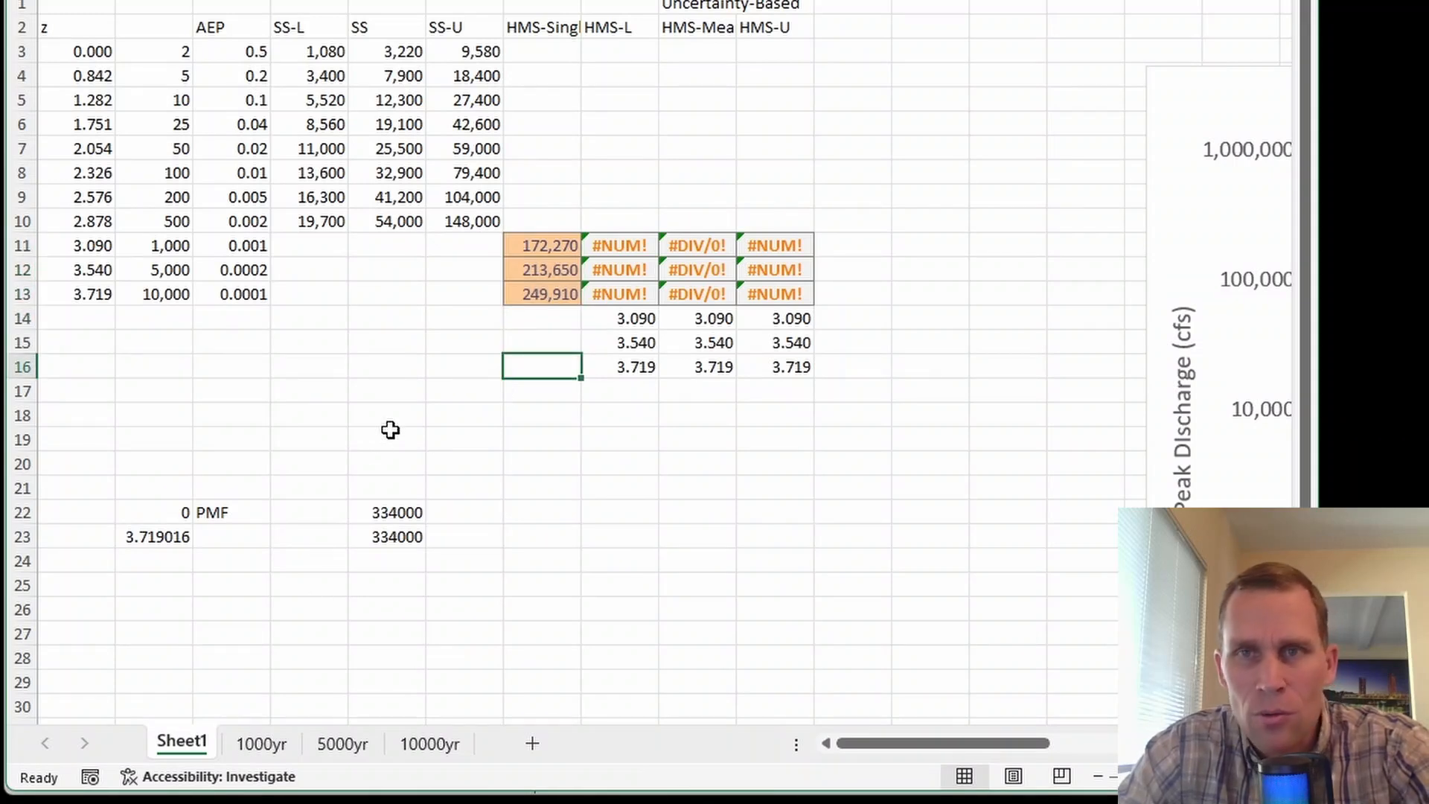
Paste the copied maximum outflow values into the 1000yr sheet starting at cell B2
left_click(260, 744)
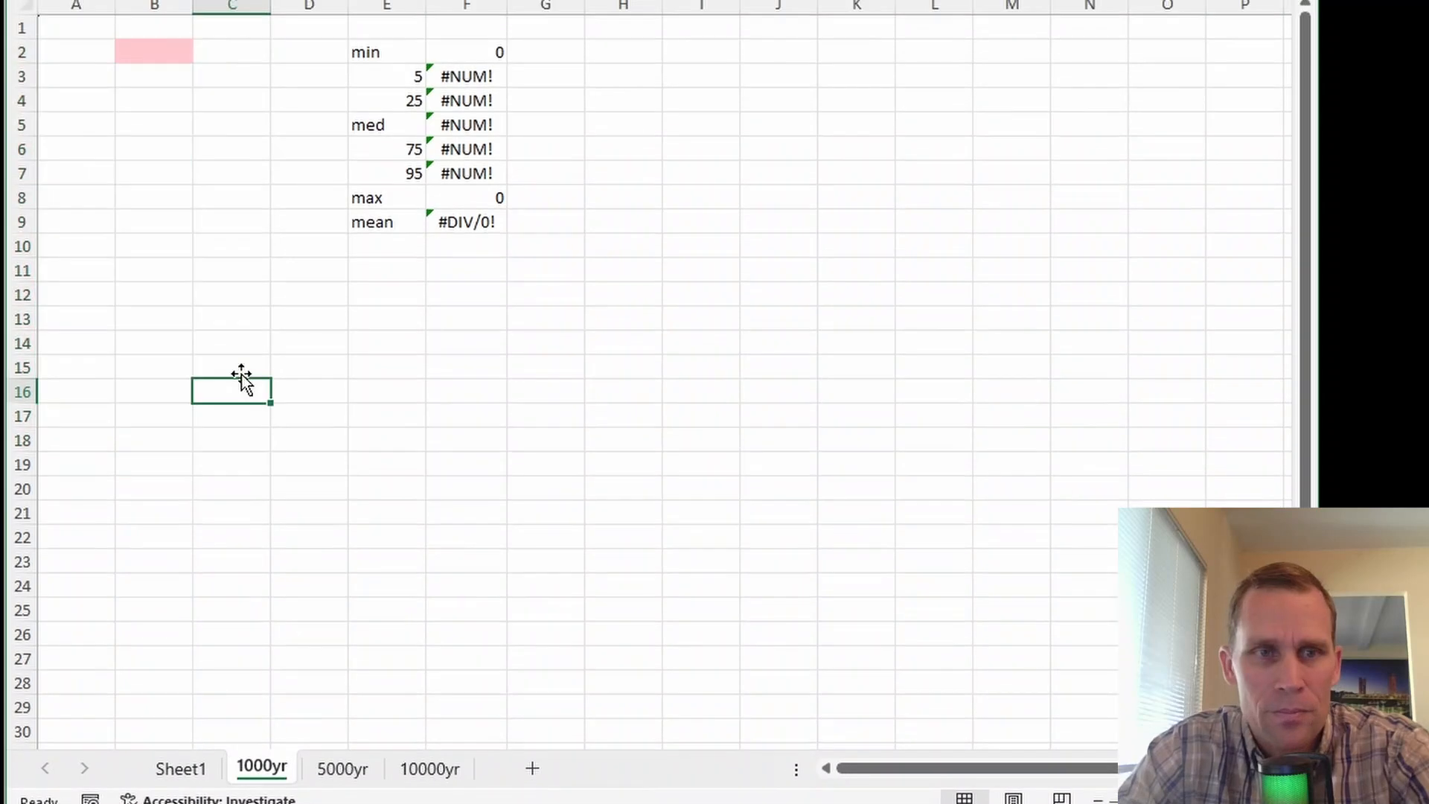
left_click(156, 55)
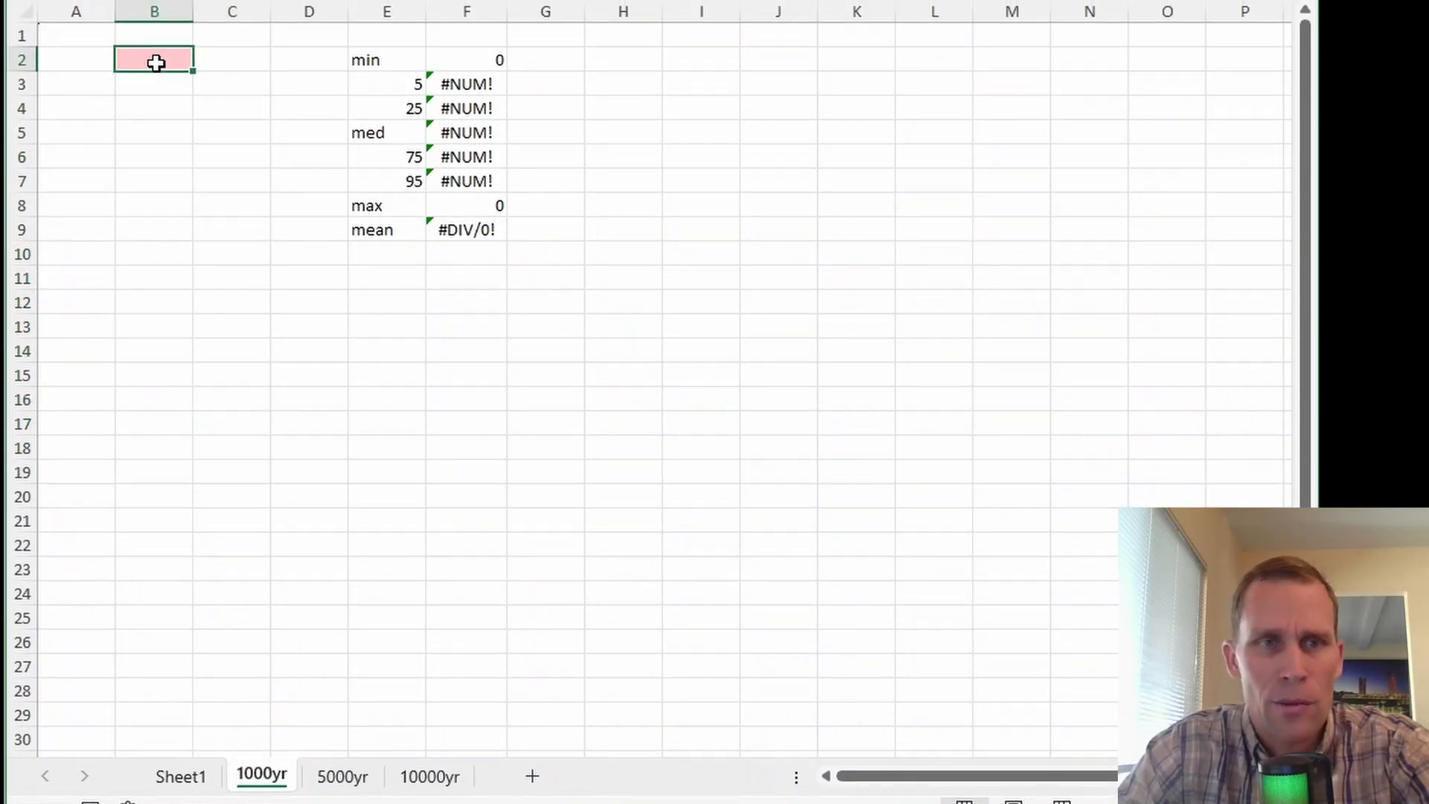
right_click(155, 63)
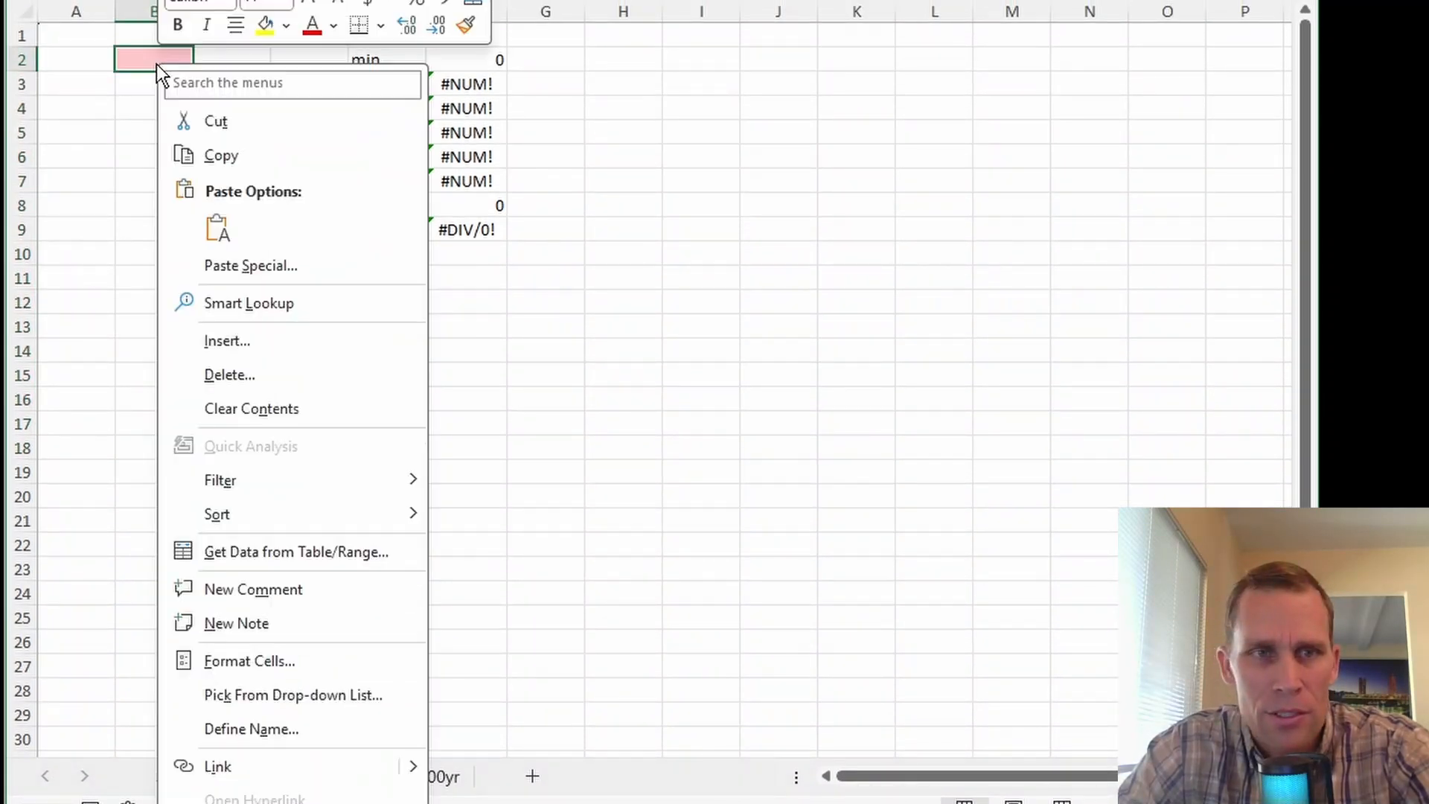
left_click(216, 230)
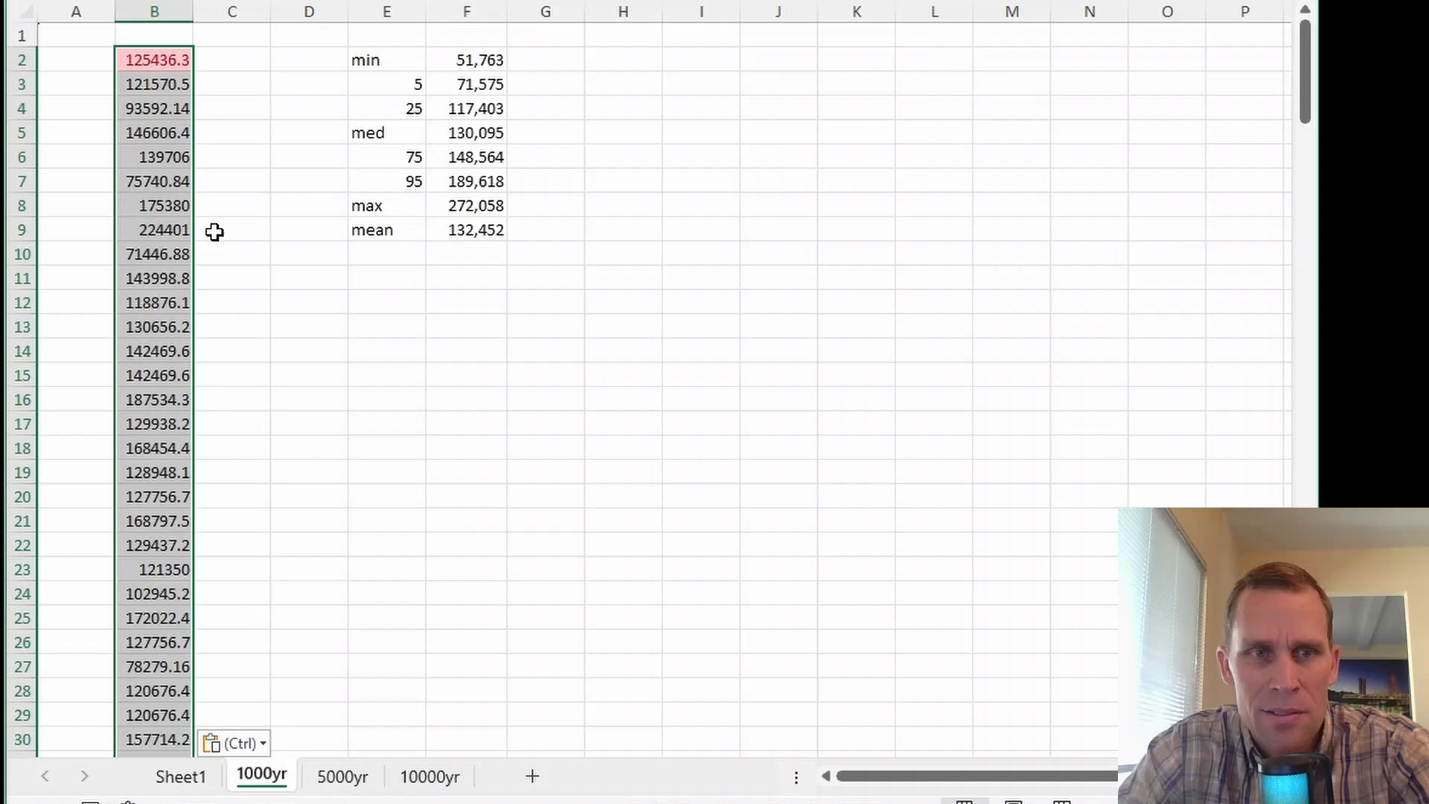
Check the pasted peak flows in column B of the 1000yr sheet from the first to the last sample
left_click(223, 181)
left_click_drag(165, 60, 172, 206)
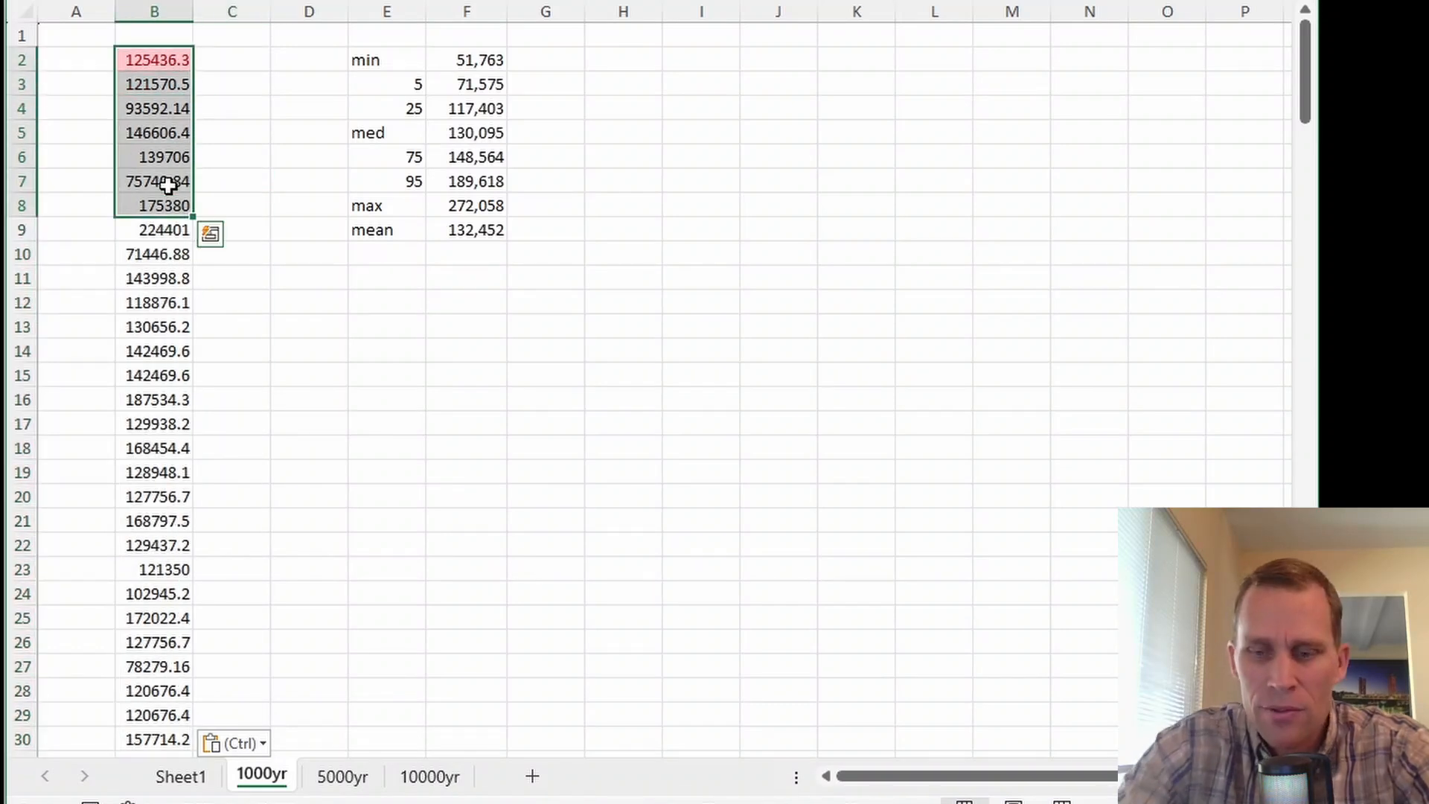
key("ctrl+Down")
key("ctrl+Up")
key("ctrl+Up")
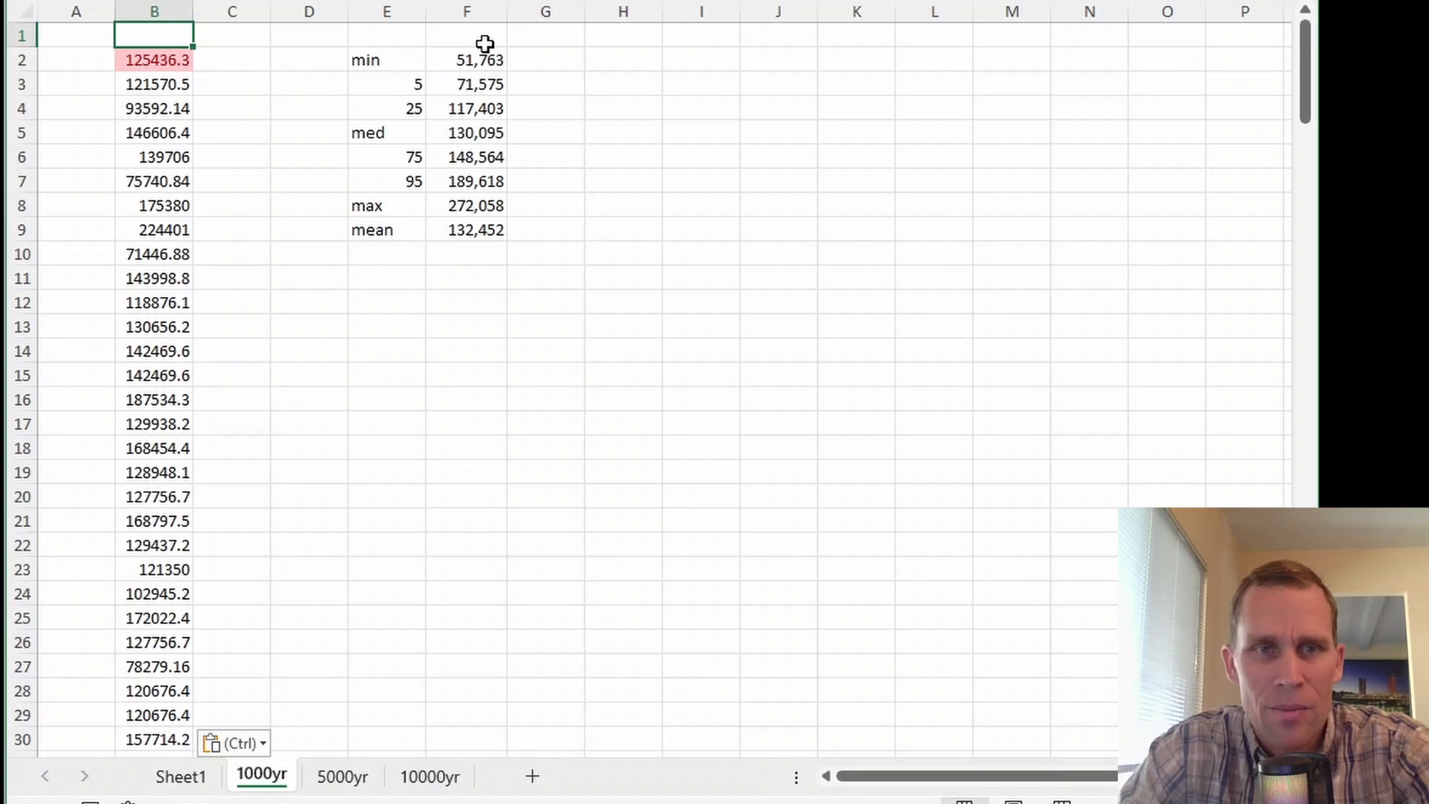
Review the minimum, percentile, median, maximum and mean statistics in E2:F9 of the 1000yr sheet
left_click(402, 56)
key("ctrl+Down")
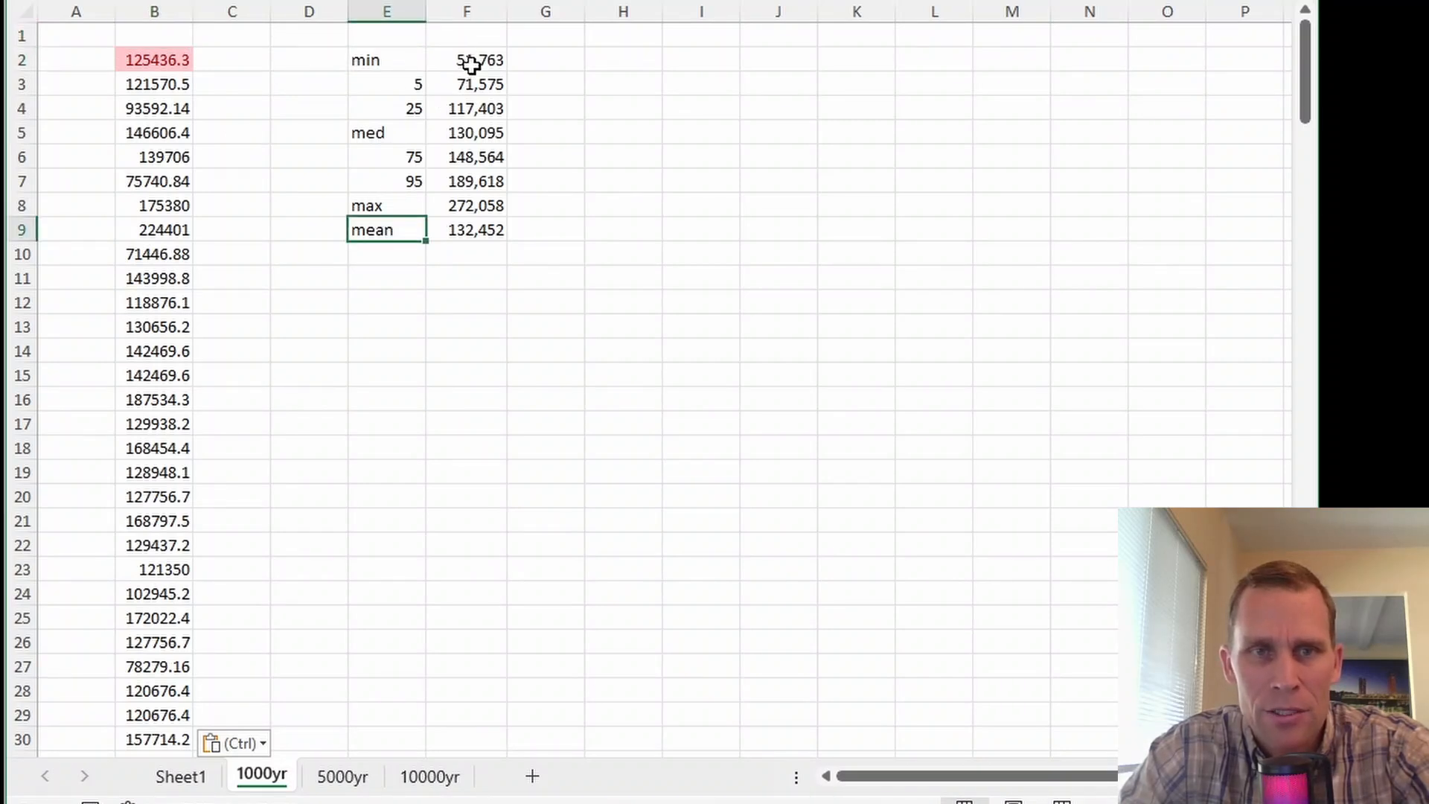
left_click_drag(472, 61, 477, 253)
left_click(472, 343)
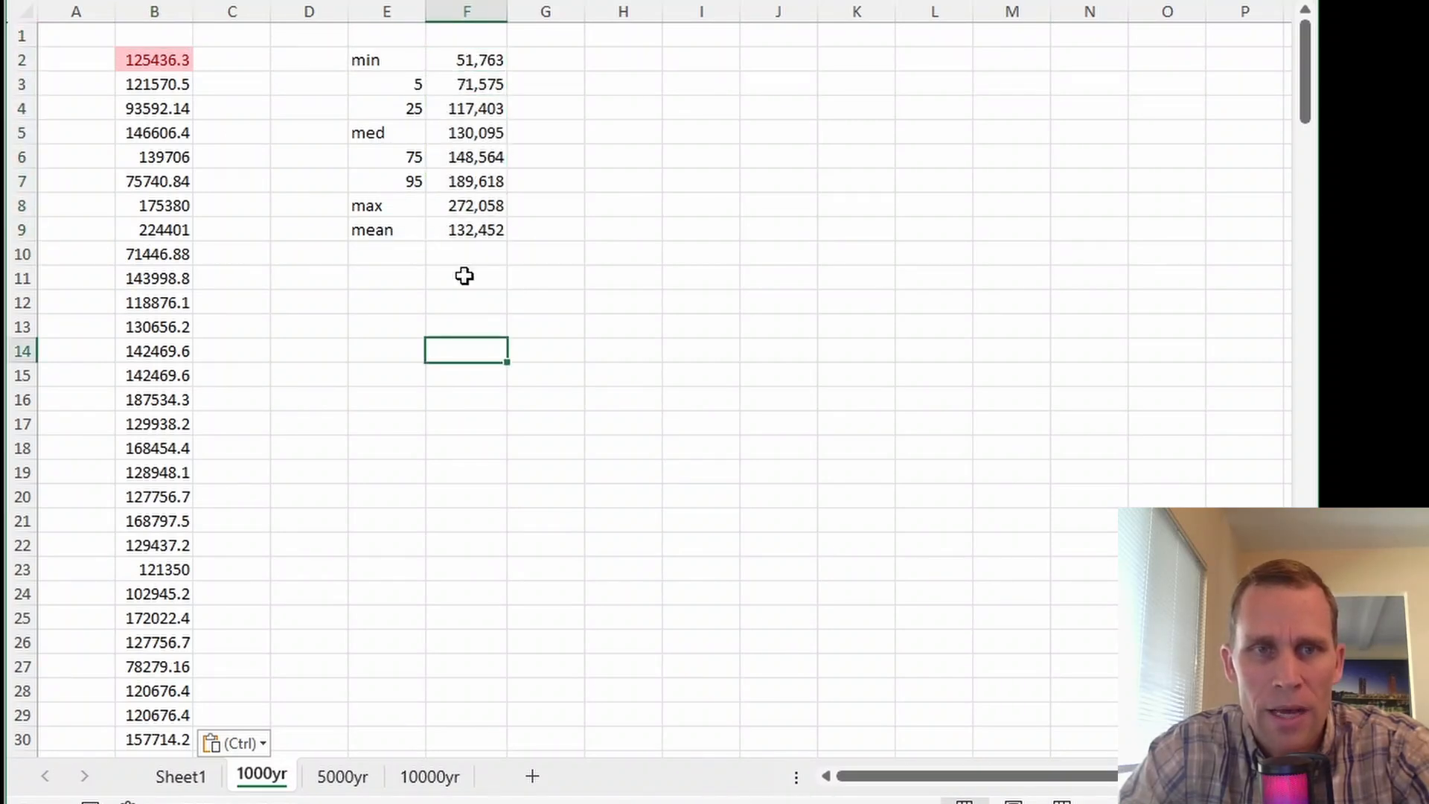
left_click_drag(469, 58, 476, 223)
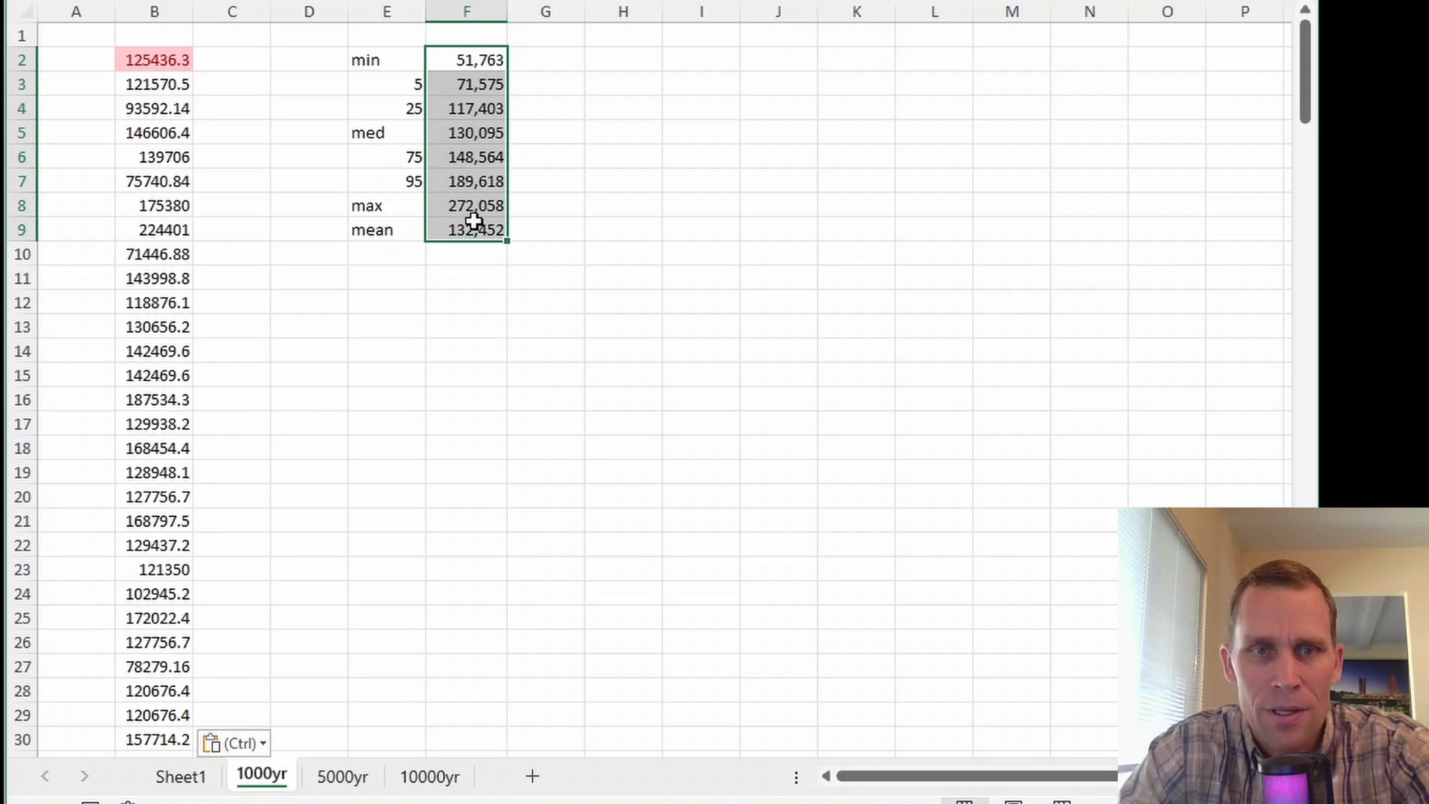
left_click(445, 301)
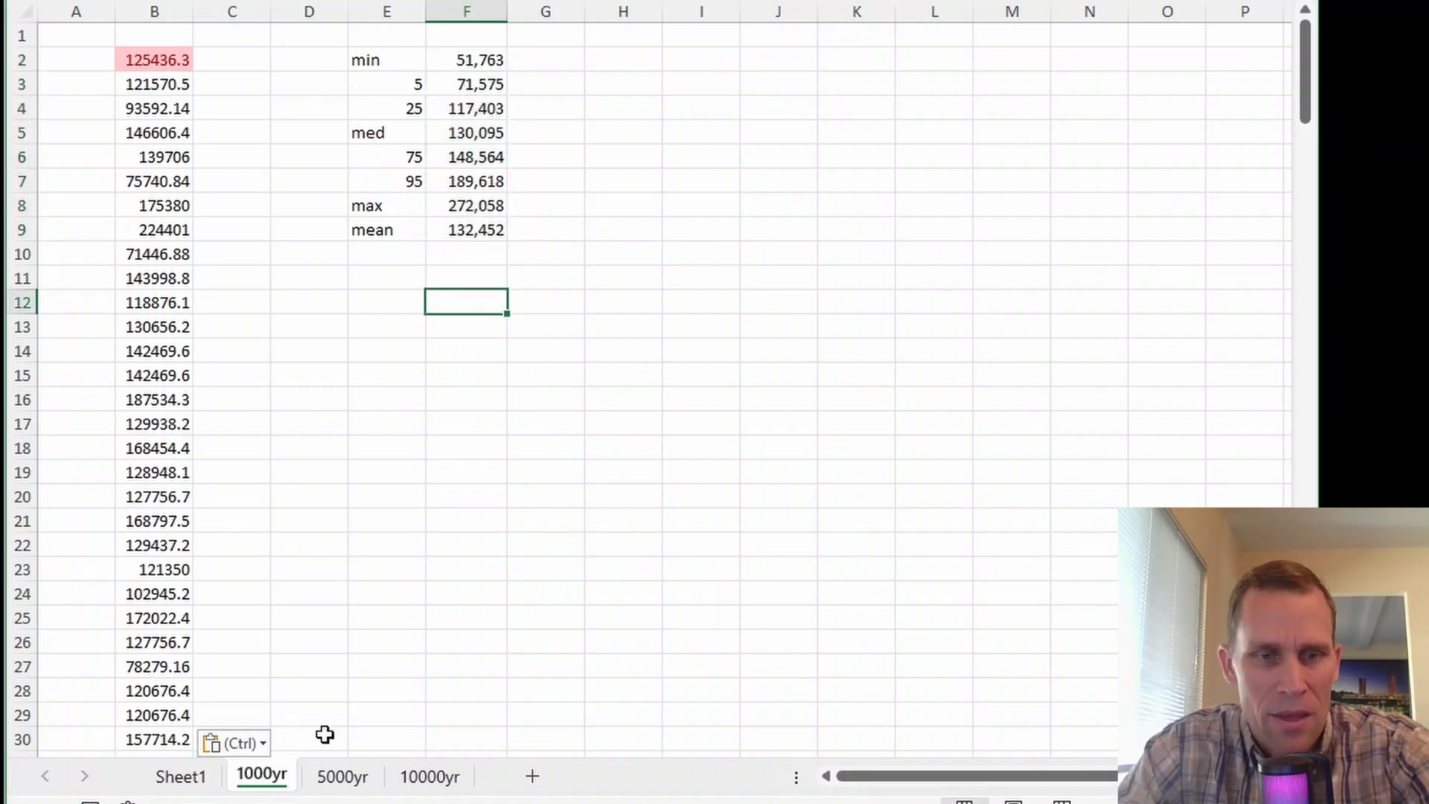
Return to Sheet1, dismiss the log chart warning and examine the 1,000yr uncertainty range on the Schafer Dam Inflow chart
left_click(181, 778)
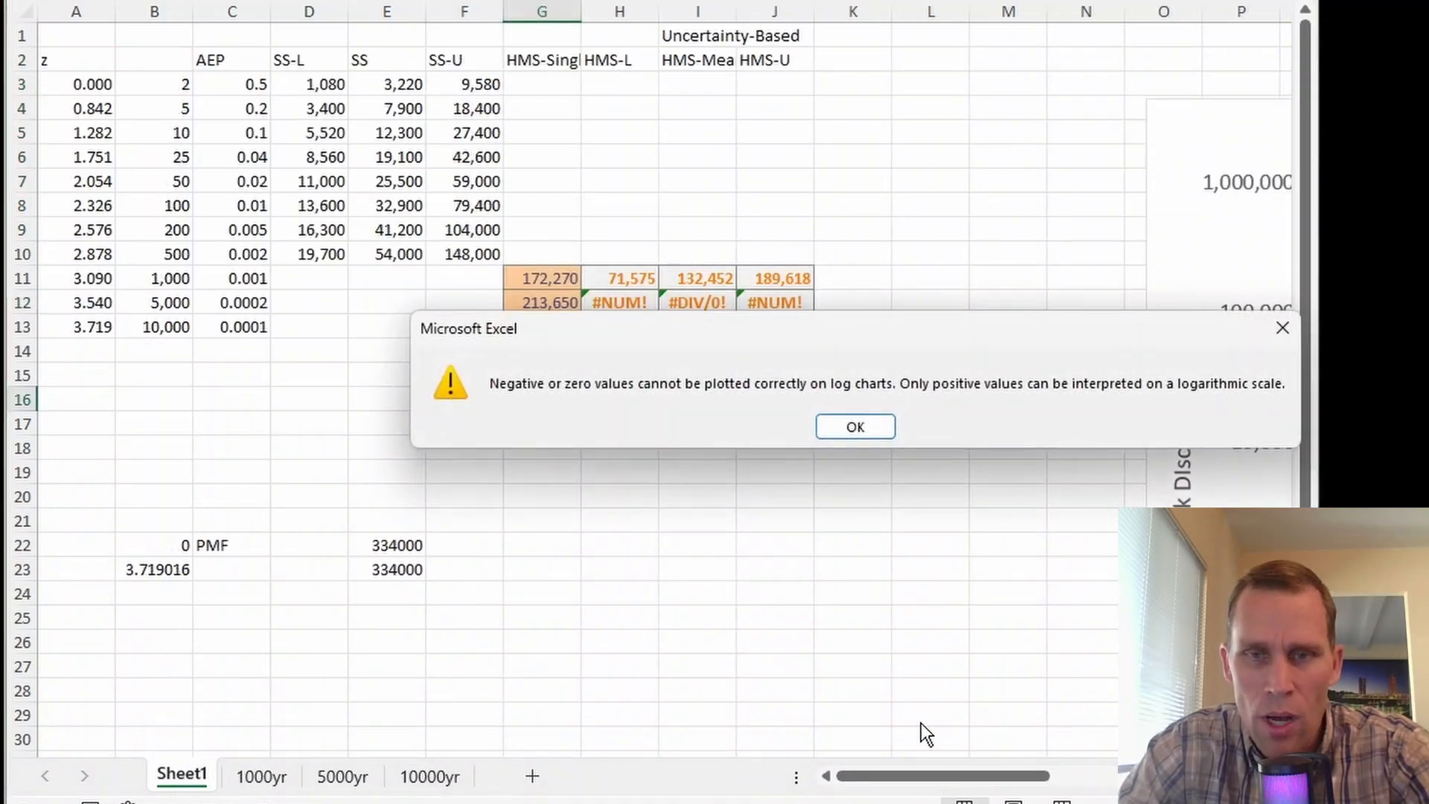
left_click(876, 438)
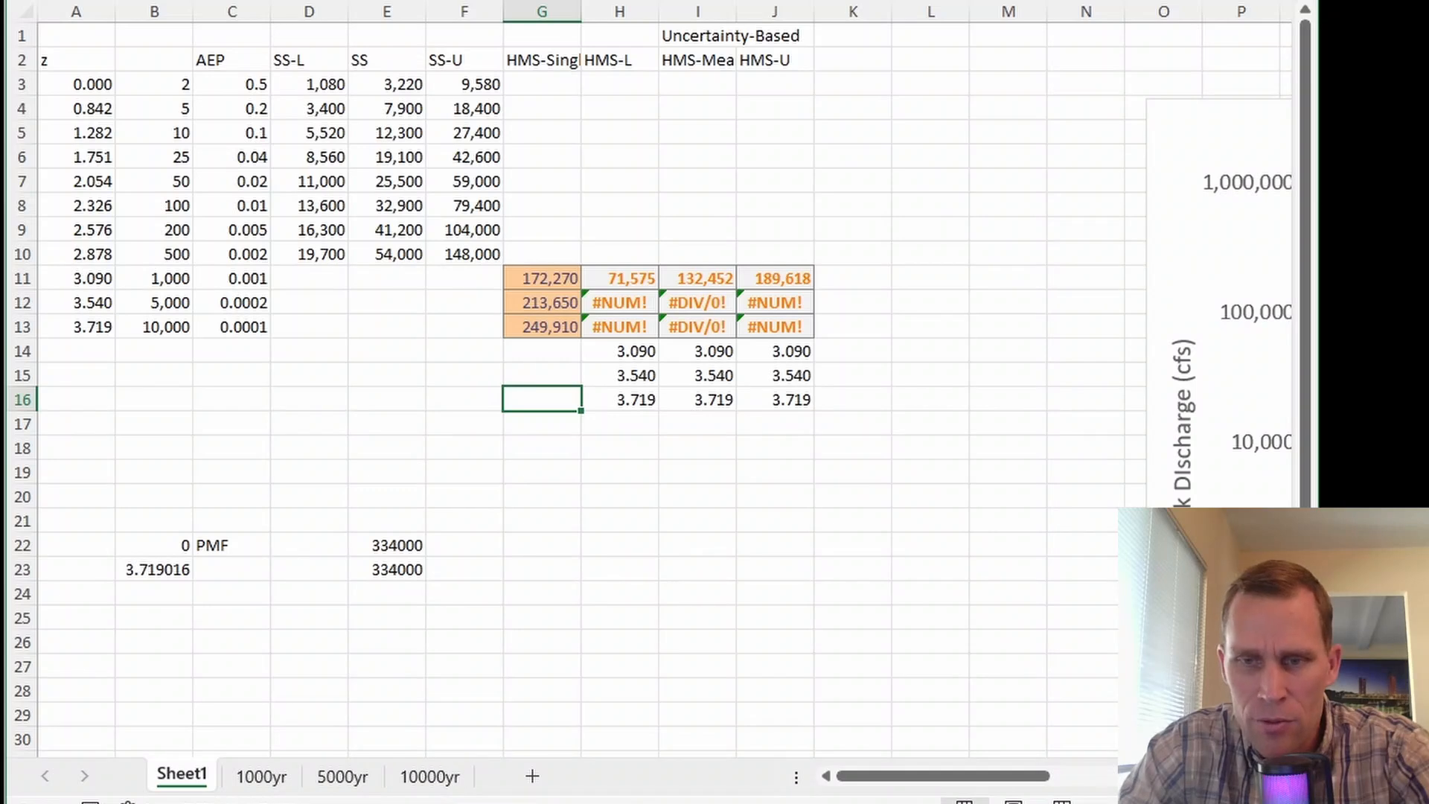
scroll(670, 387, "right", 10)
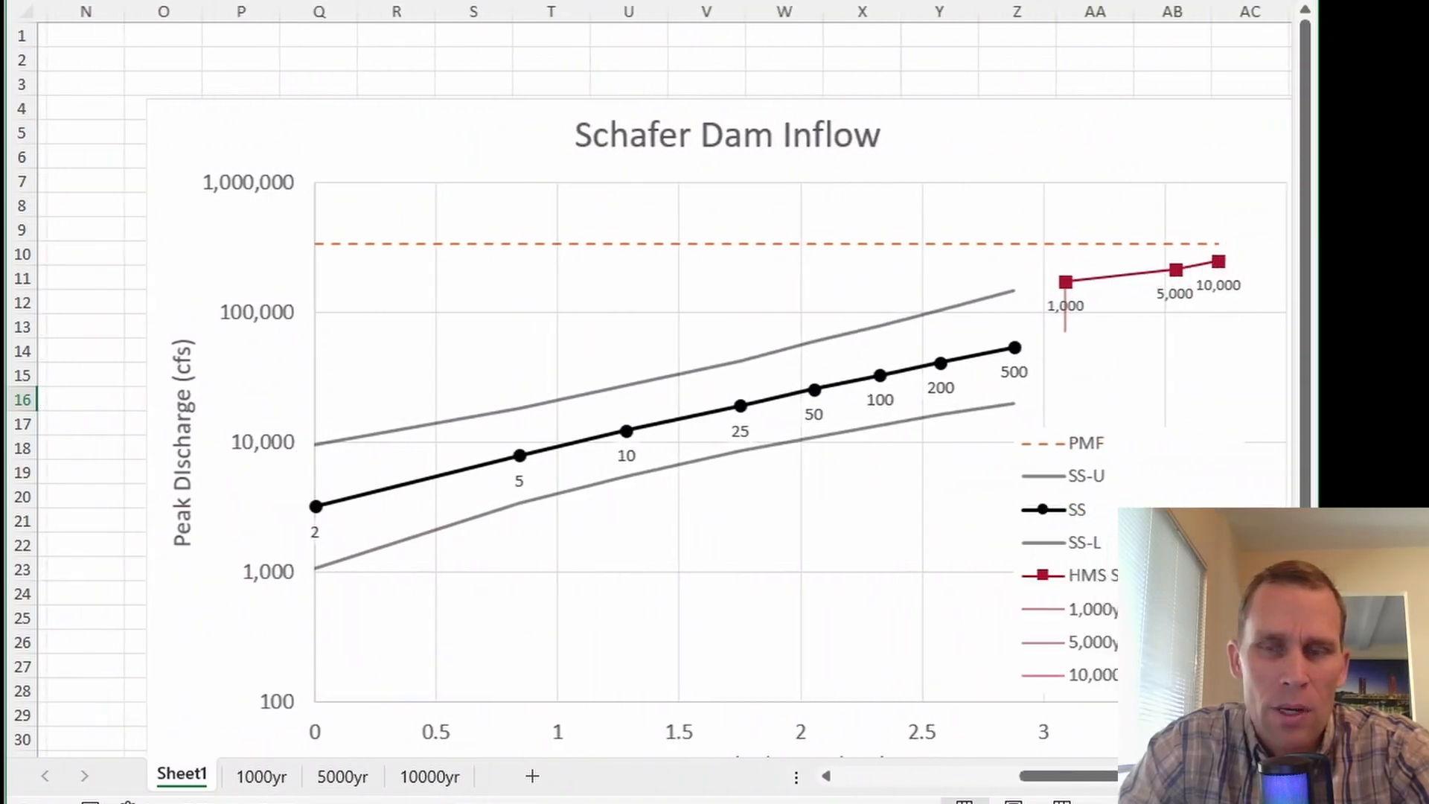
scroll(670, 387, "right", 2)
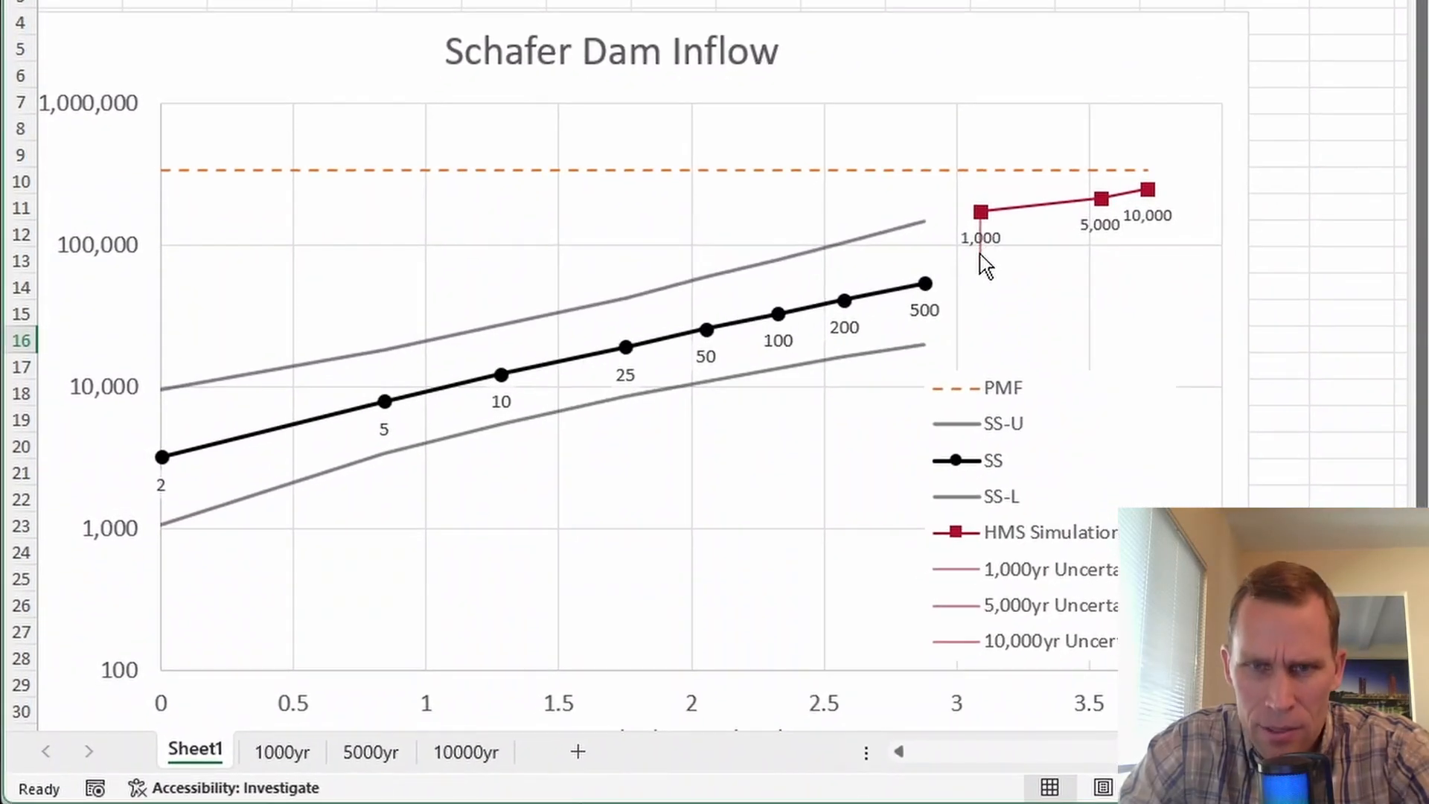
left_click(982, 262)
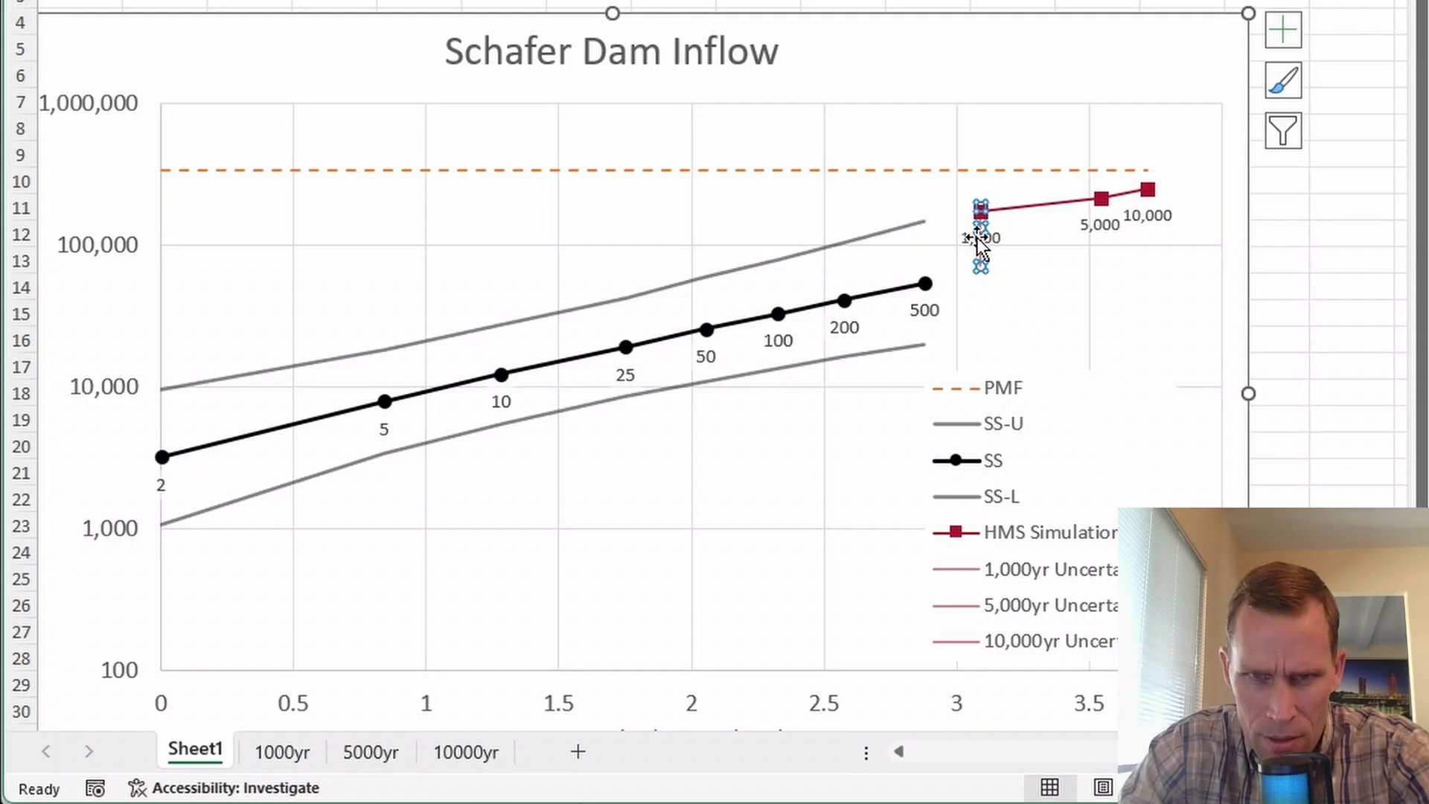
left_click(1286, 257)
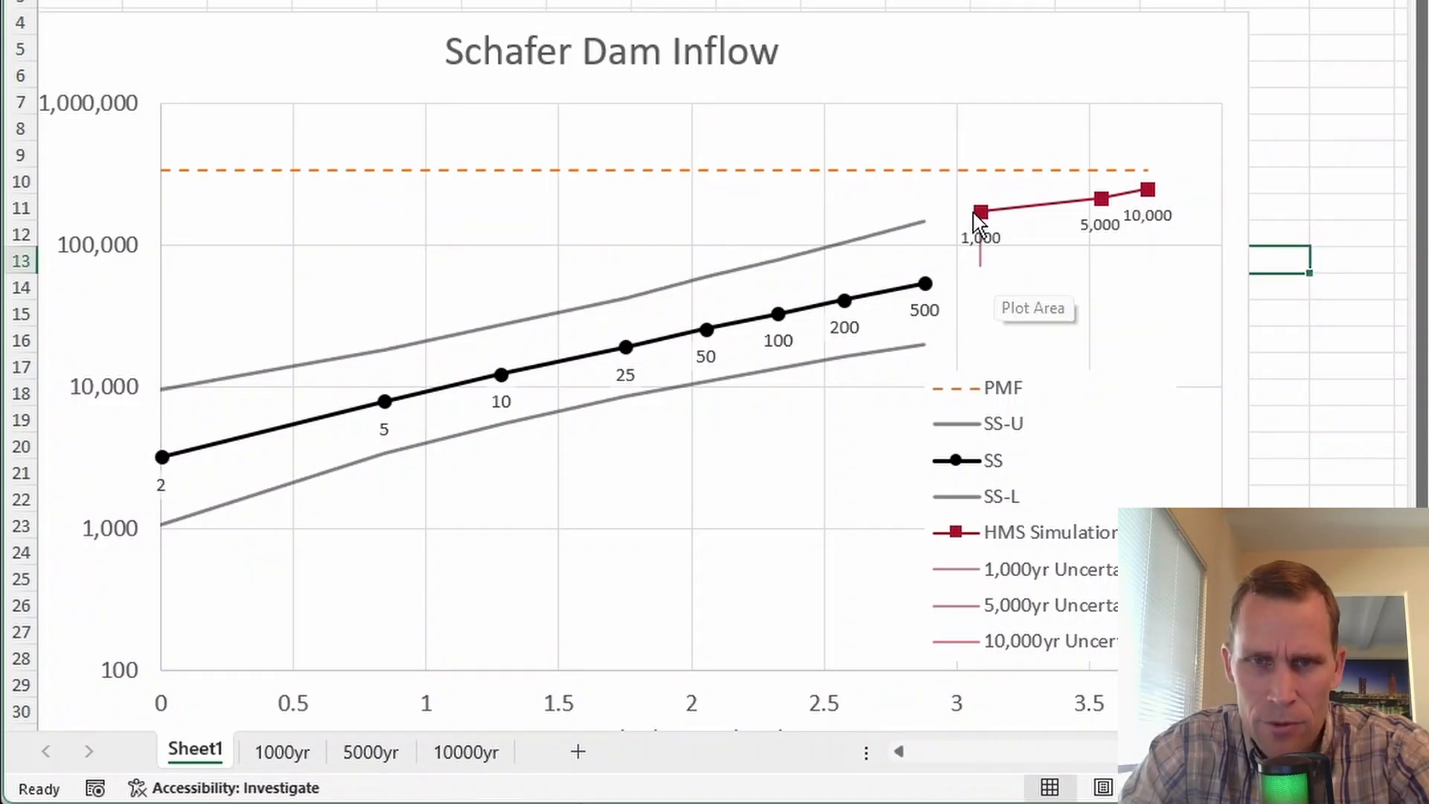
mouse_move(994, 219)
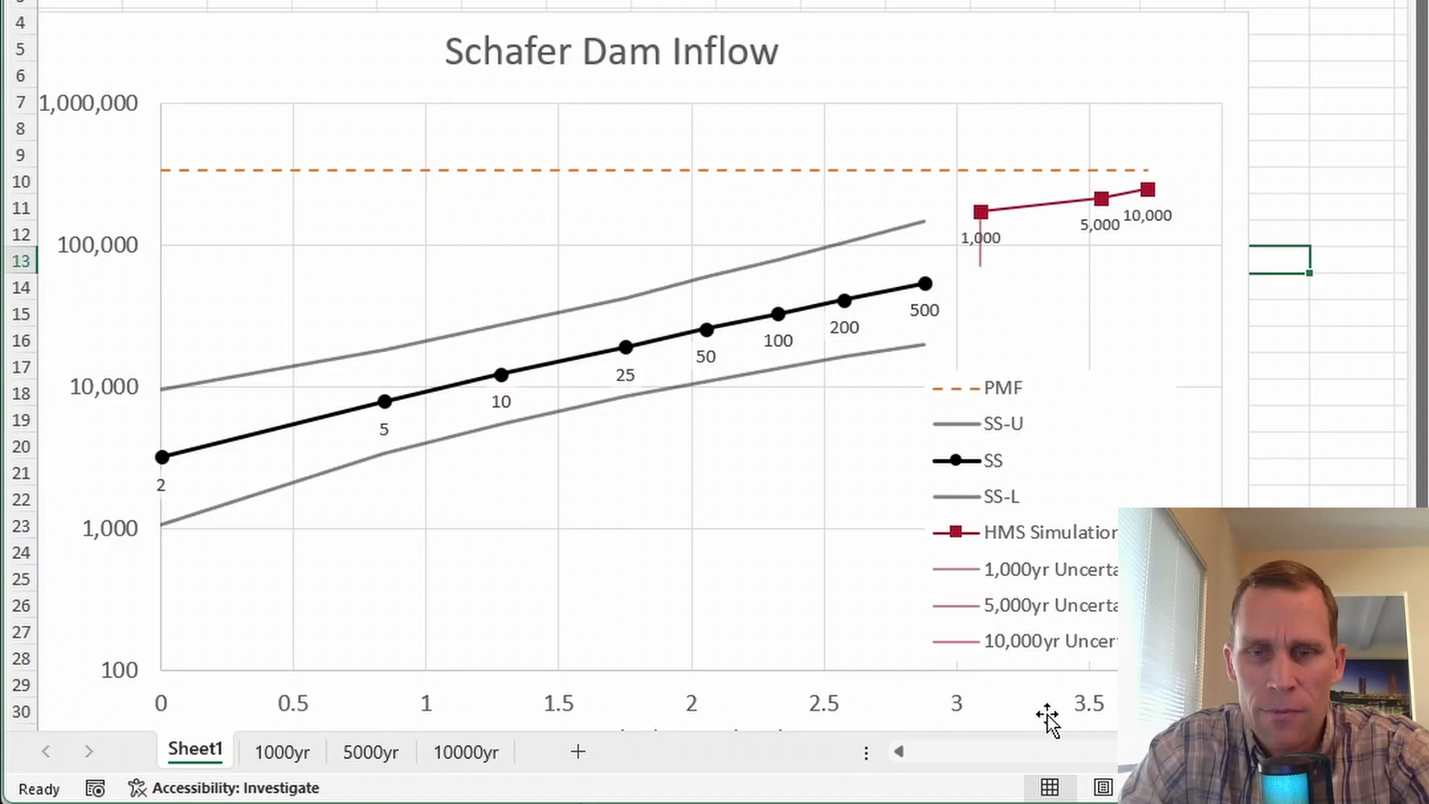
Inspect the 1,000-year lower and upper uncertainty bounds in H11 and J11 of Sheet1
left_click(900, 751)
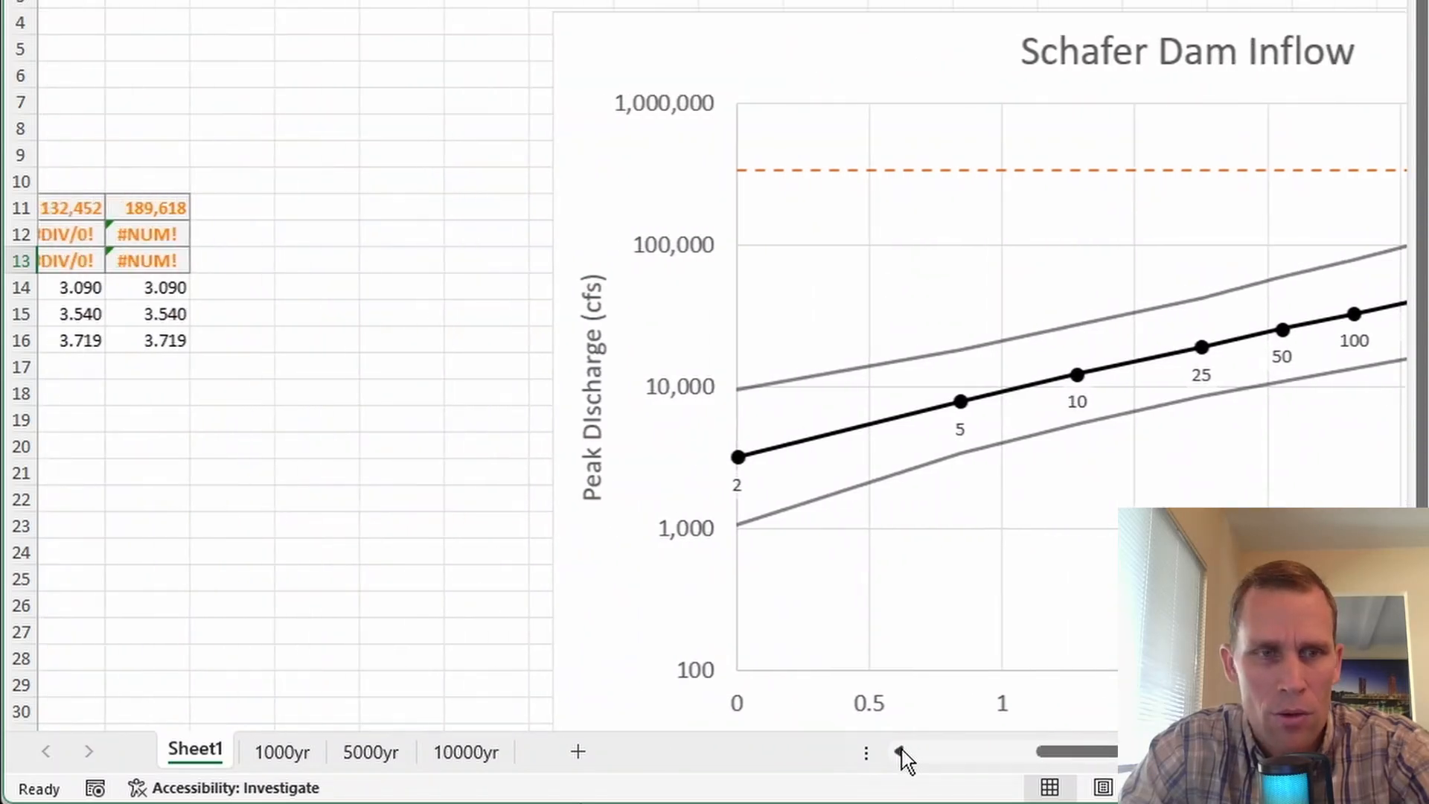
left_click(899, 752)
left_click(432, 209)
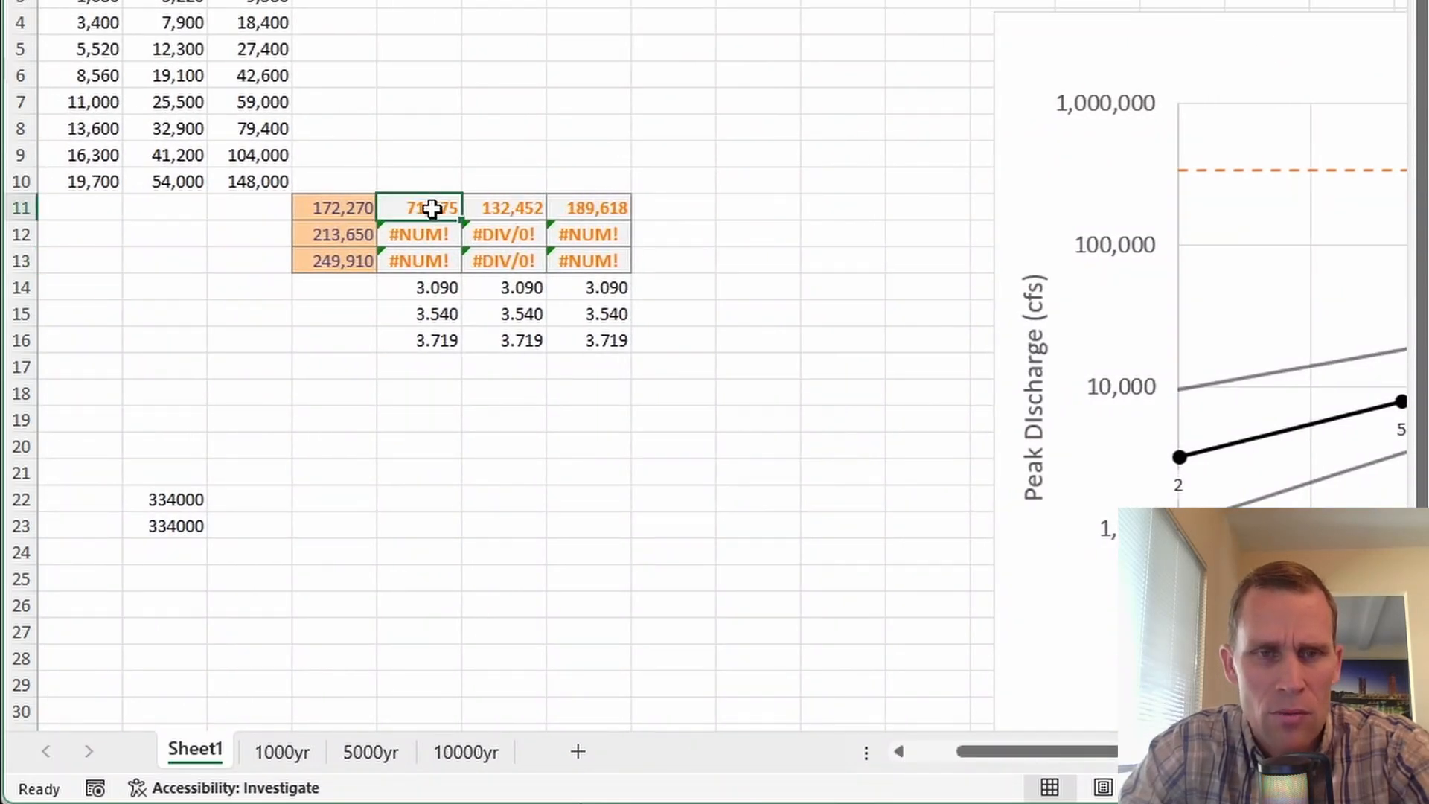
left_click(586, 208)
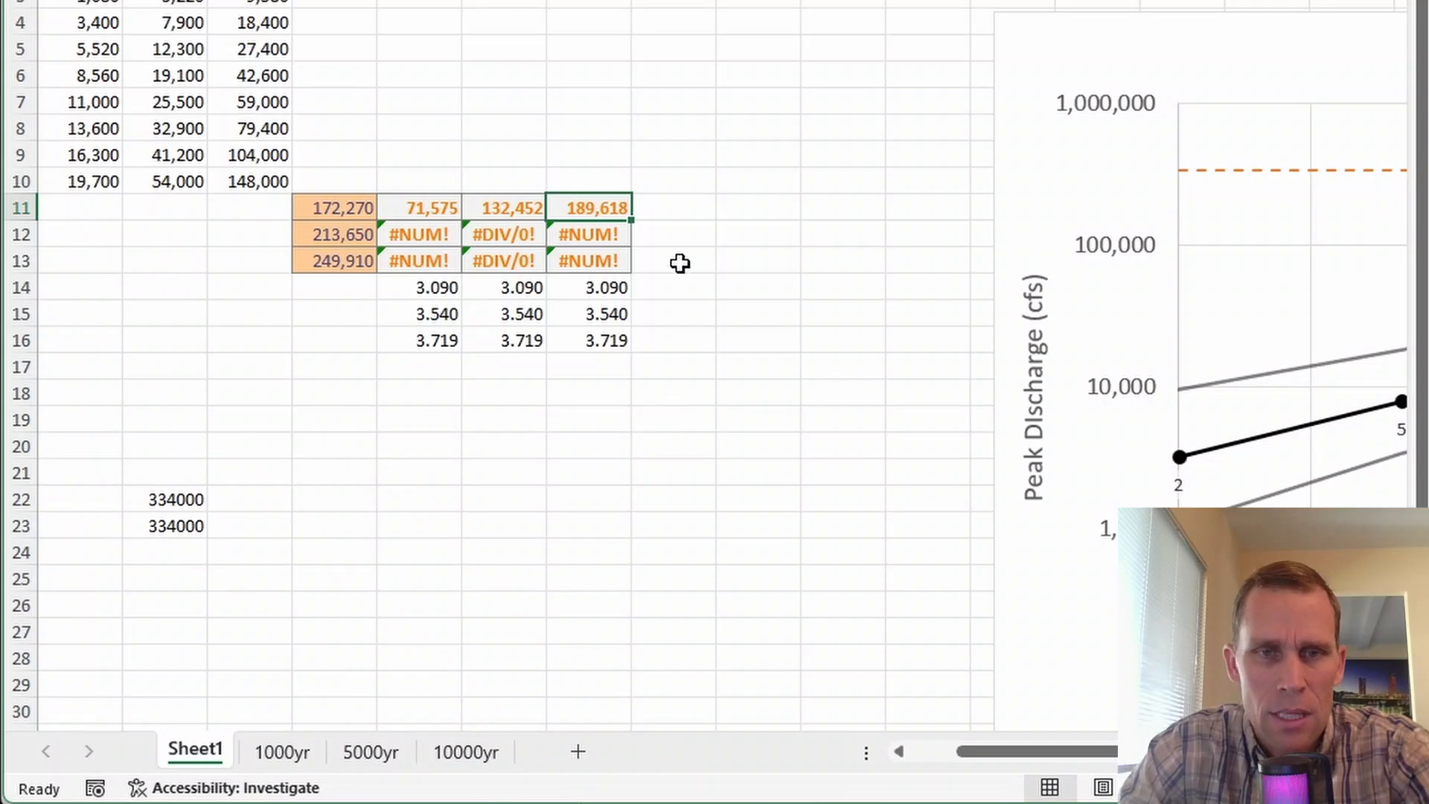